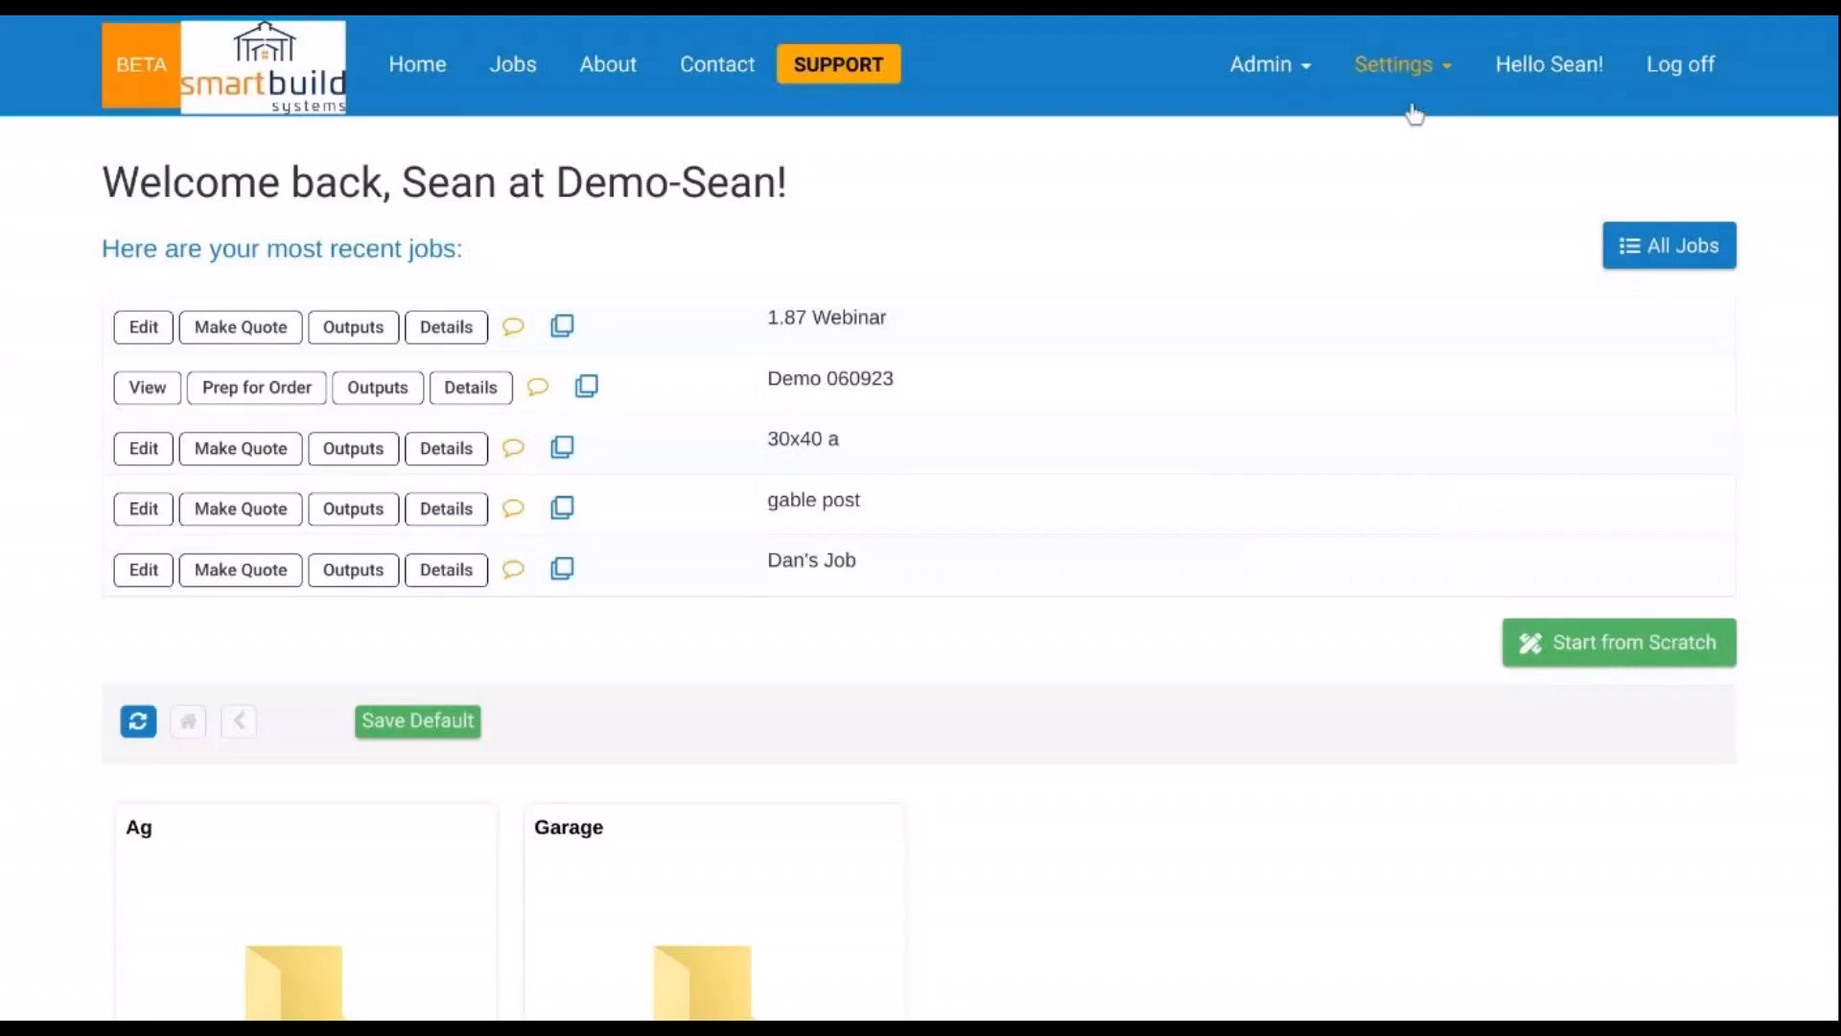
Step: Open the Trusses settings and examine the fields of the first listed truss in its edit form
click(1422, 73)
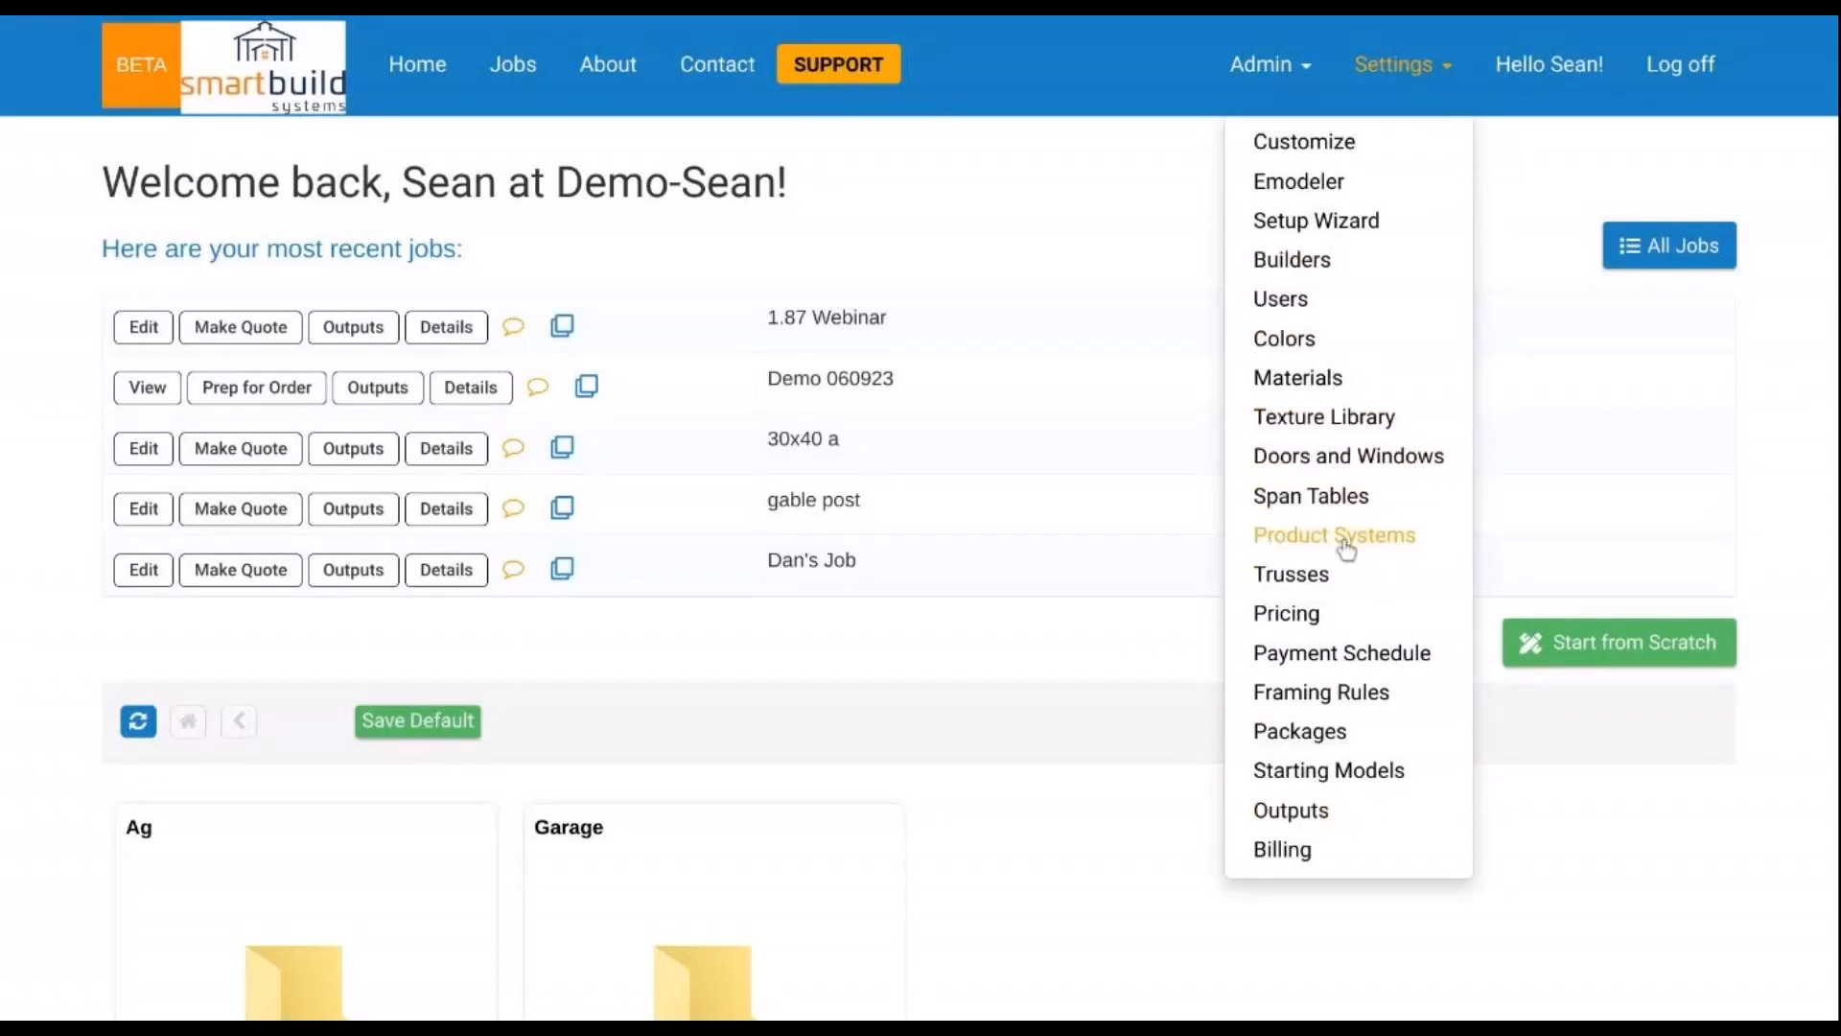
click(1312, 579)
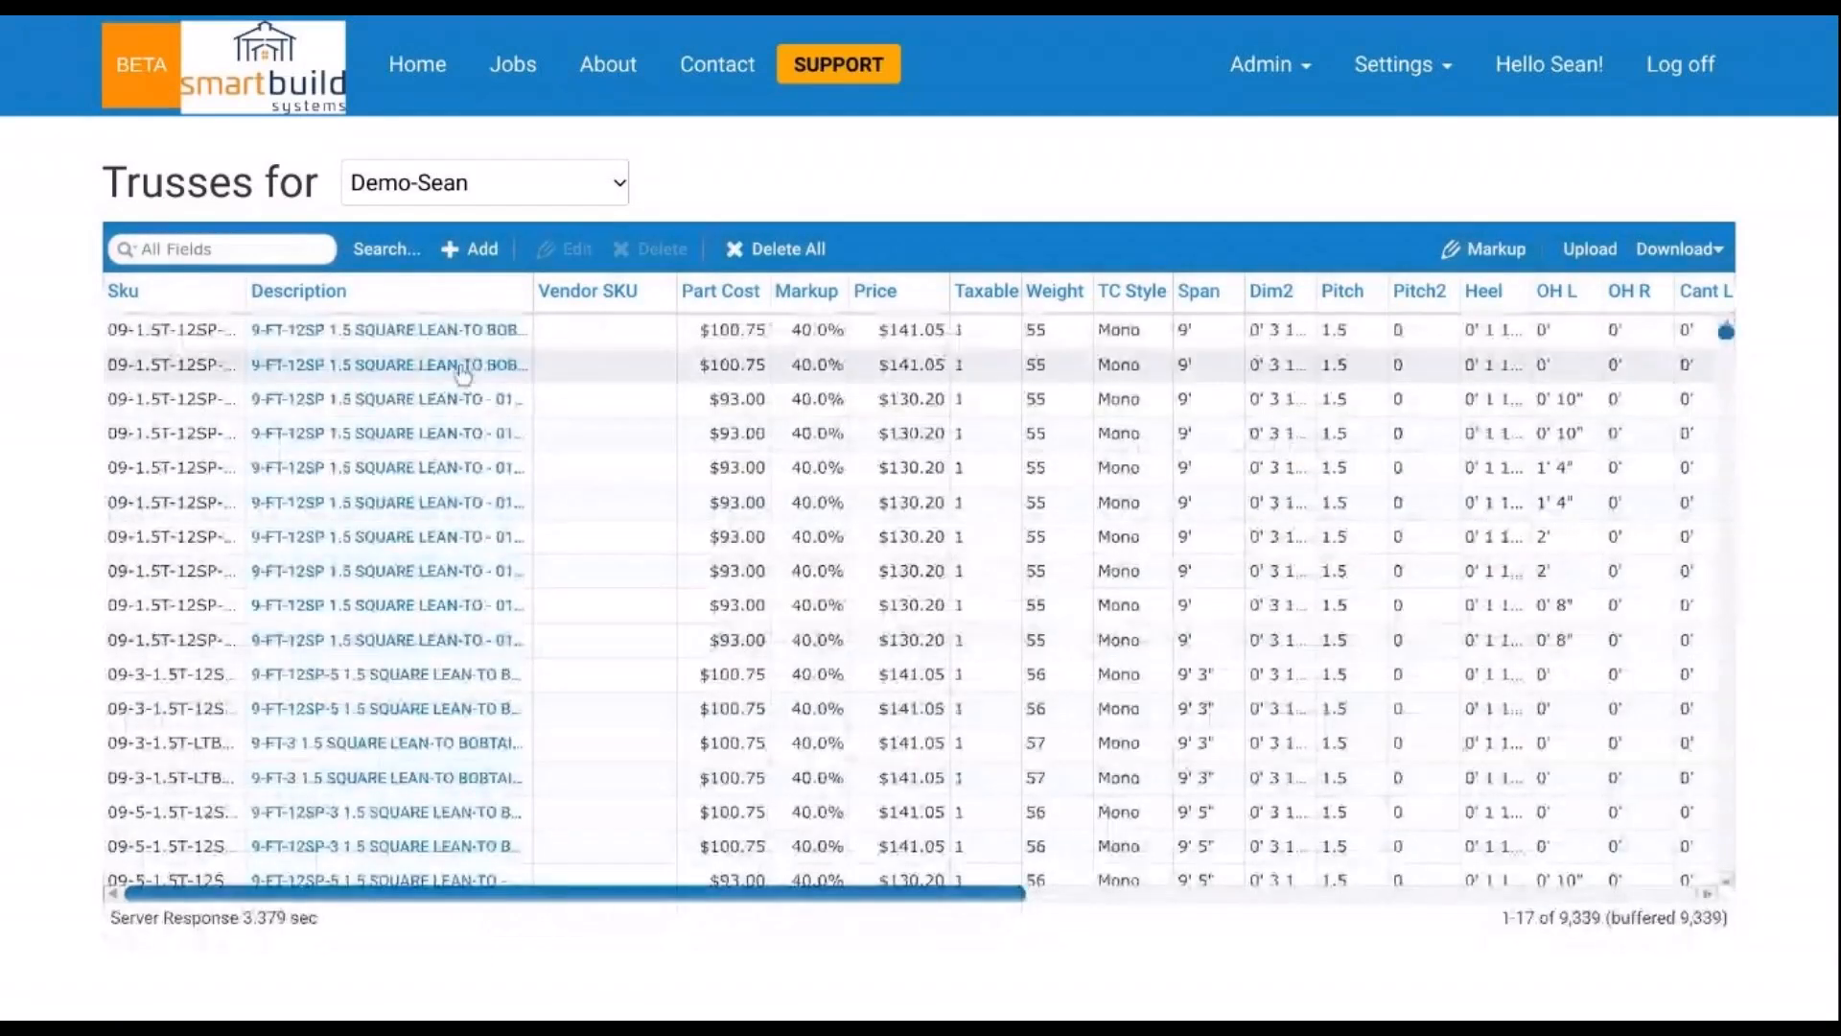
double_click(210, 328)
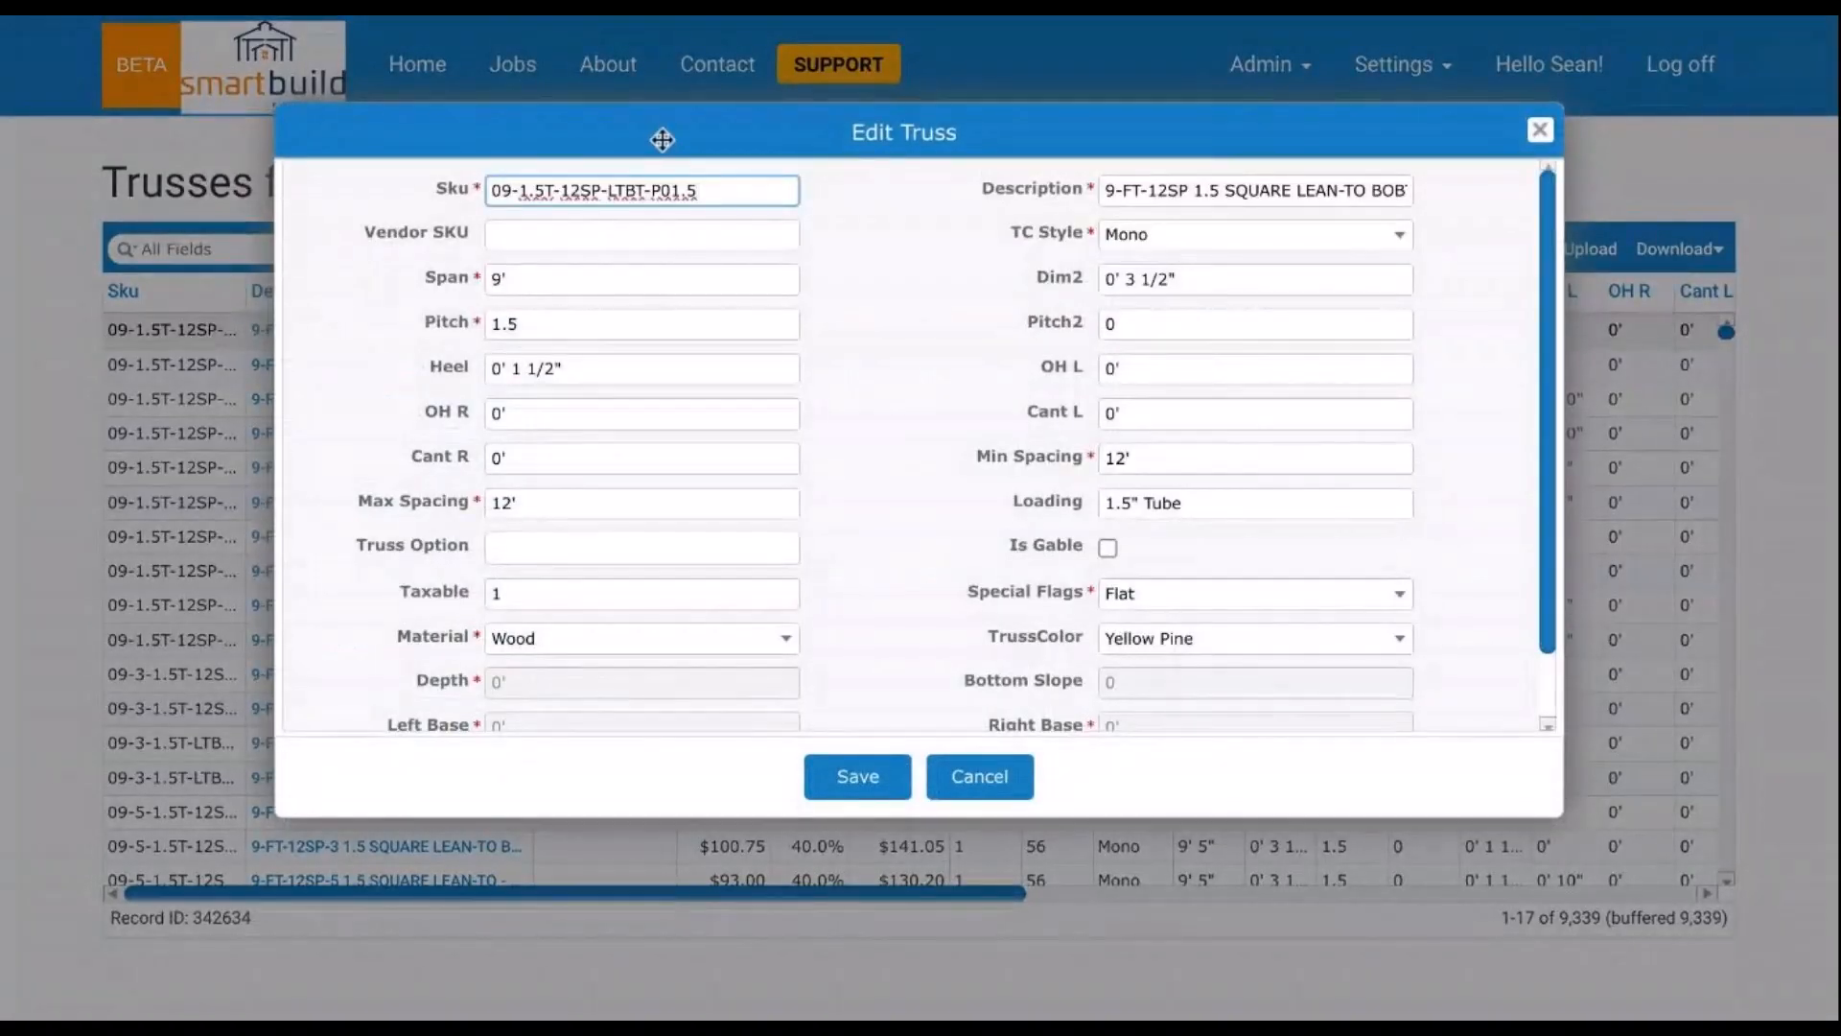
scroll(1084, 441, down, 1)
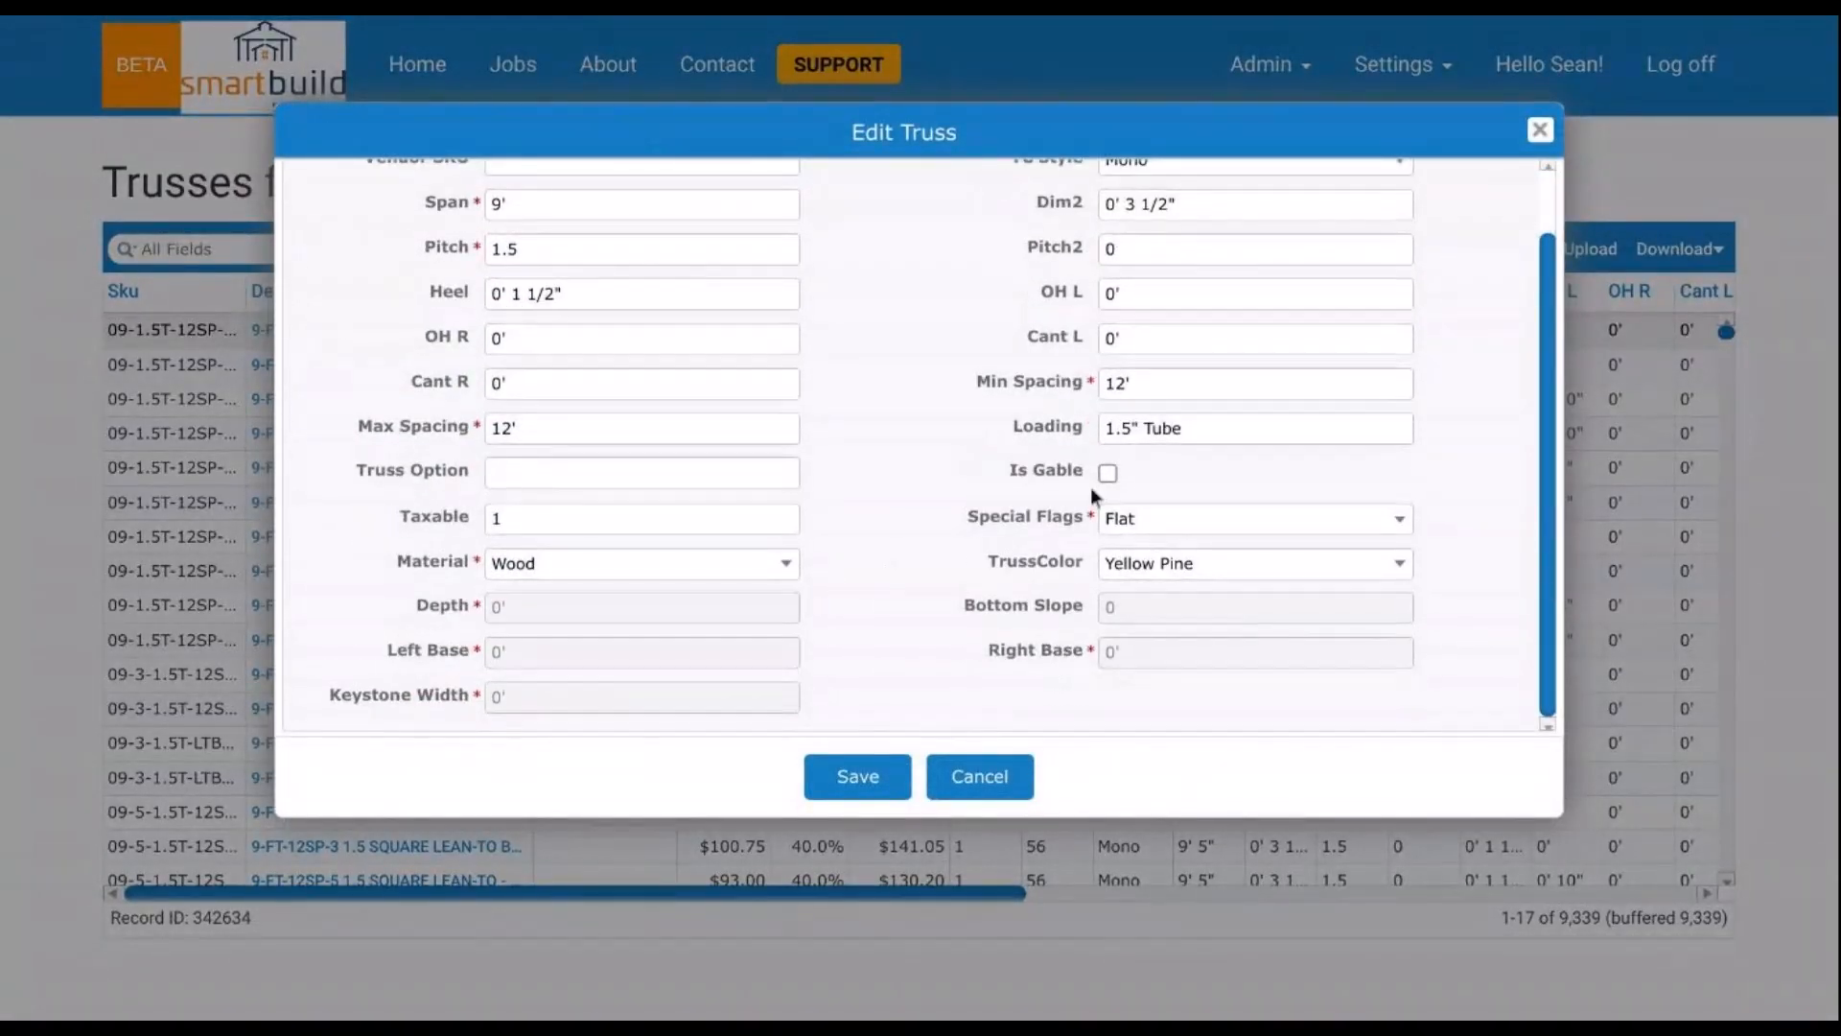
scroll(1021, 534, up, 1)
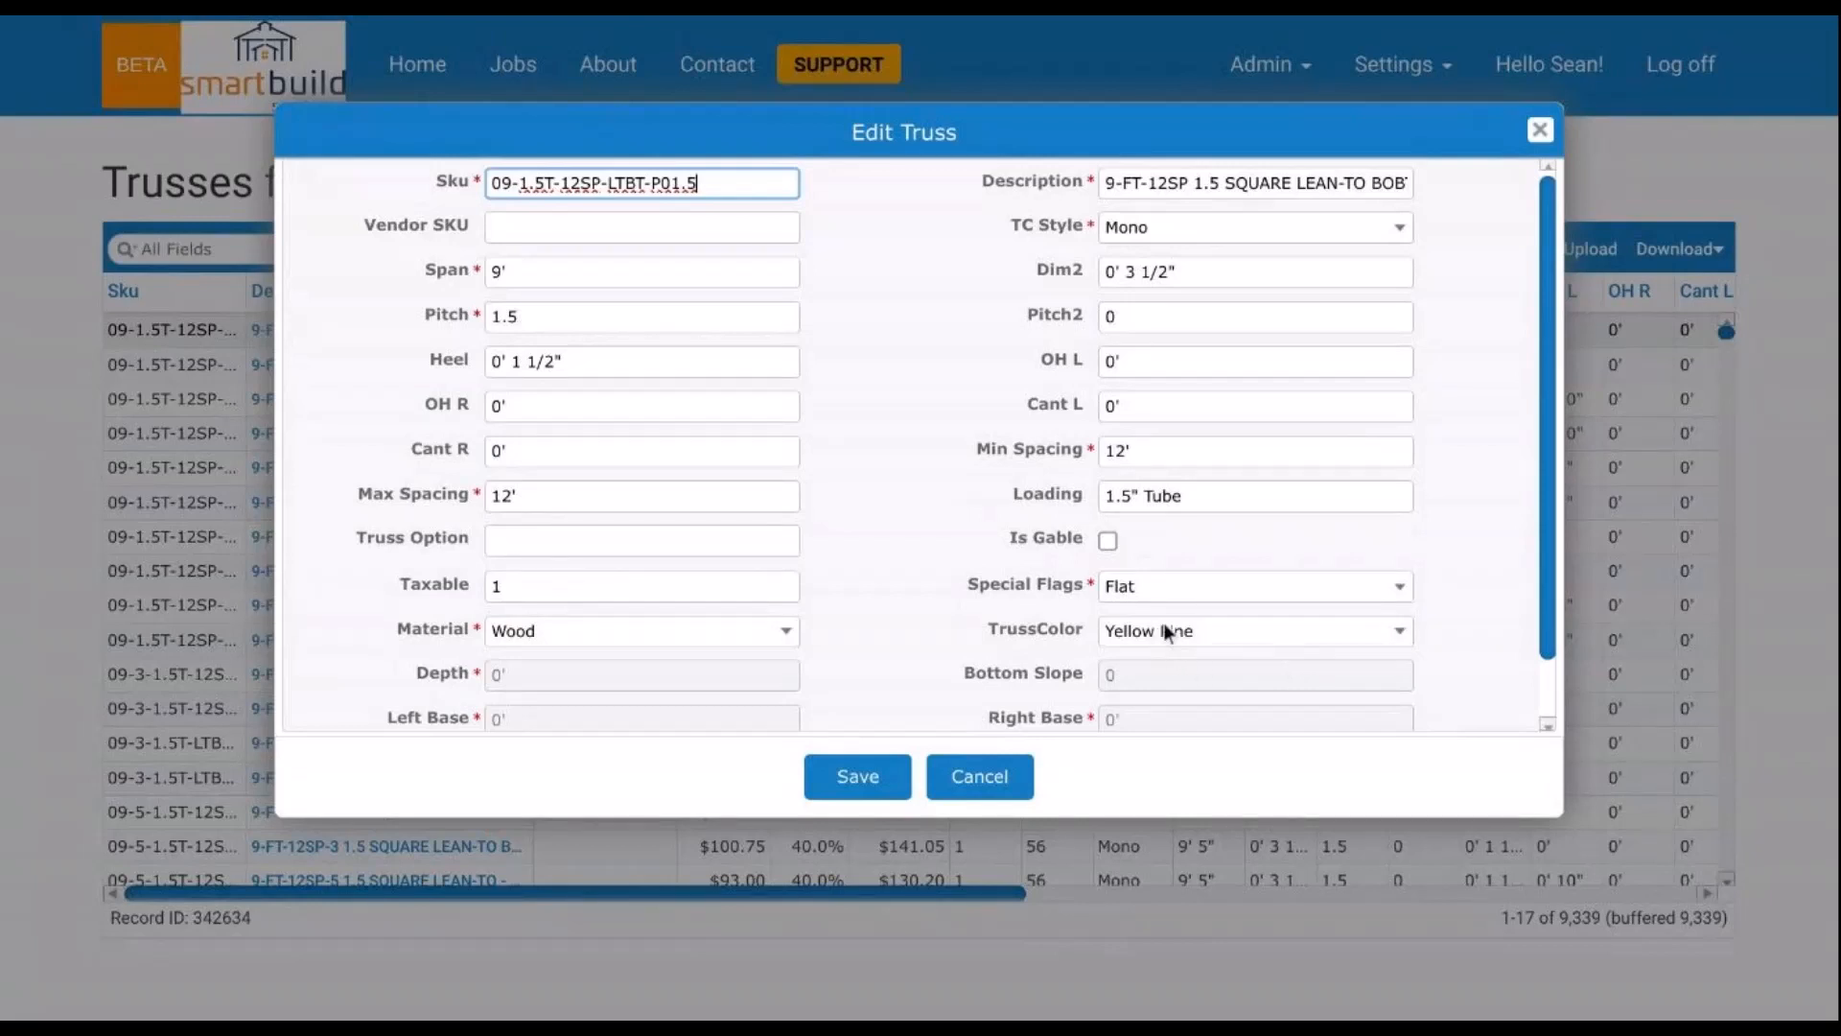
Step: Try Red Iron as the truss color for the open truss and discard the edit
click(1385, 631)
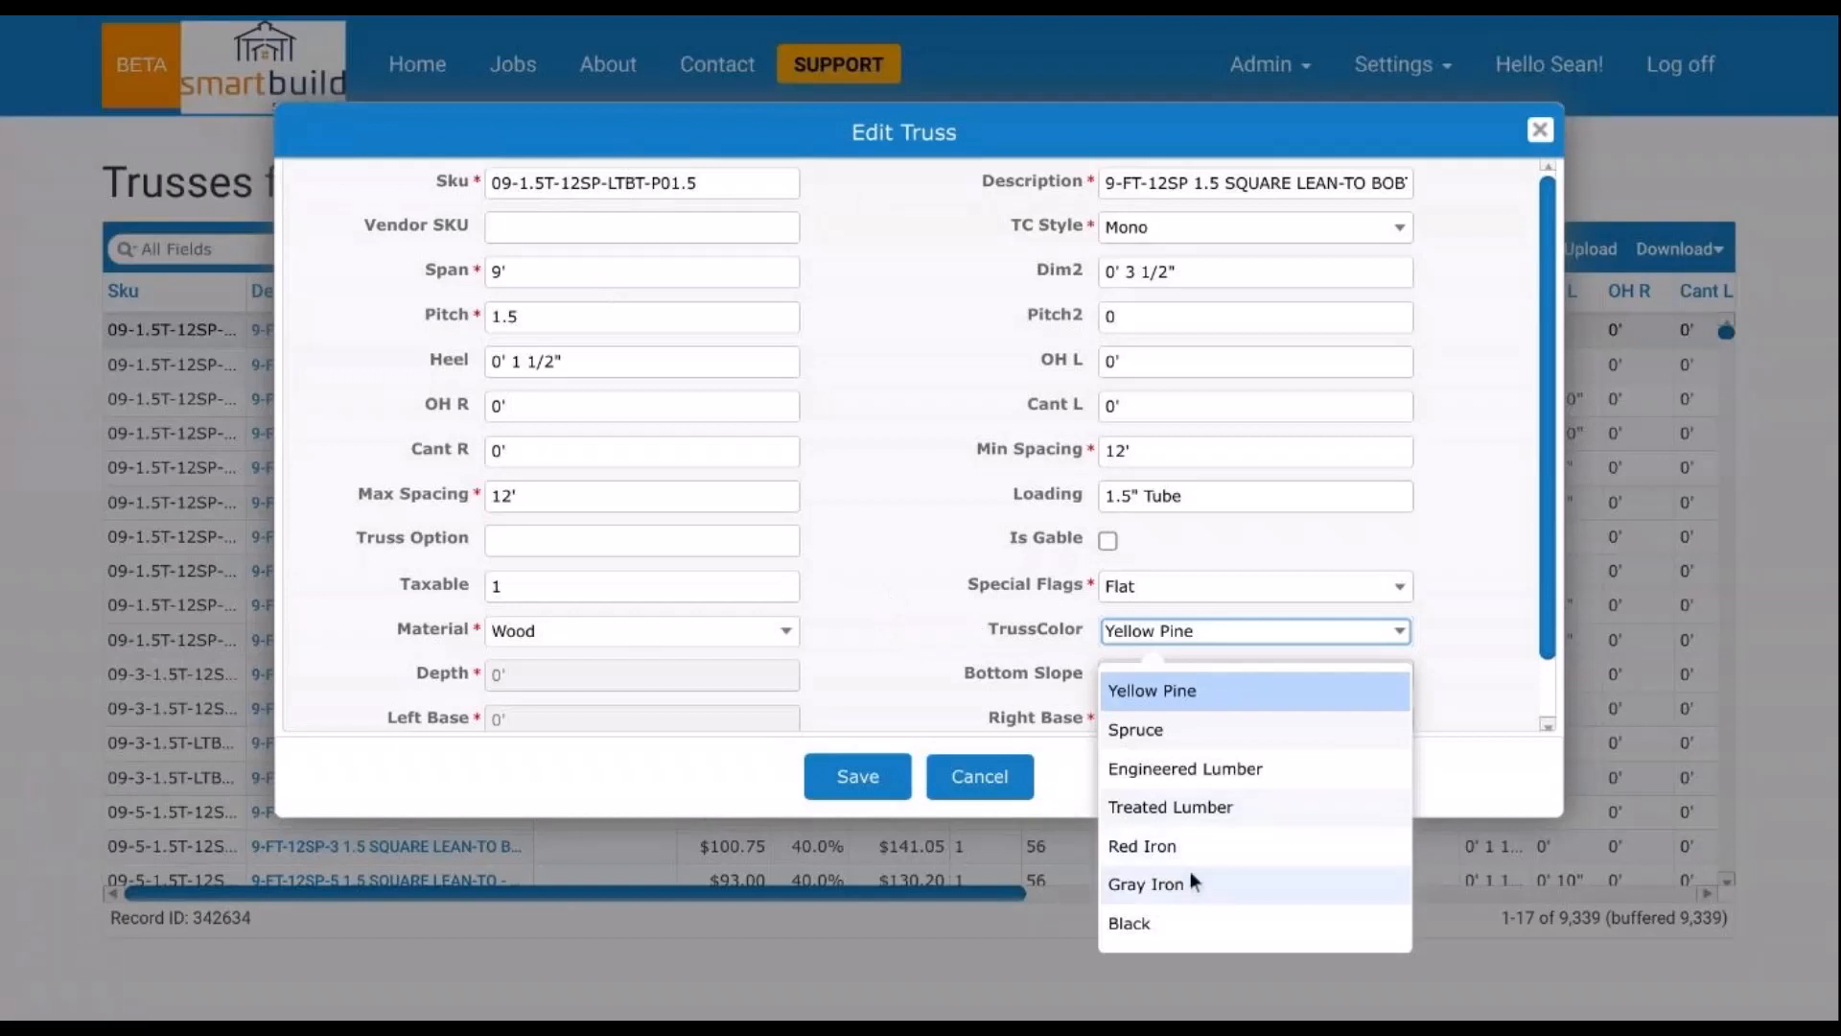
click(1212, 844)
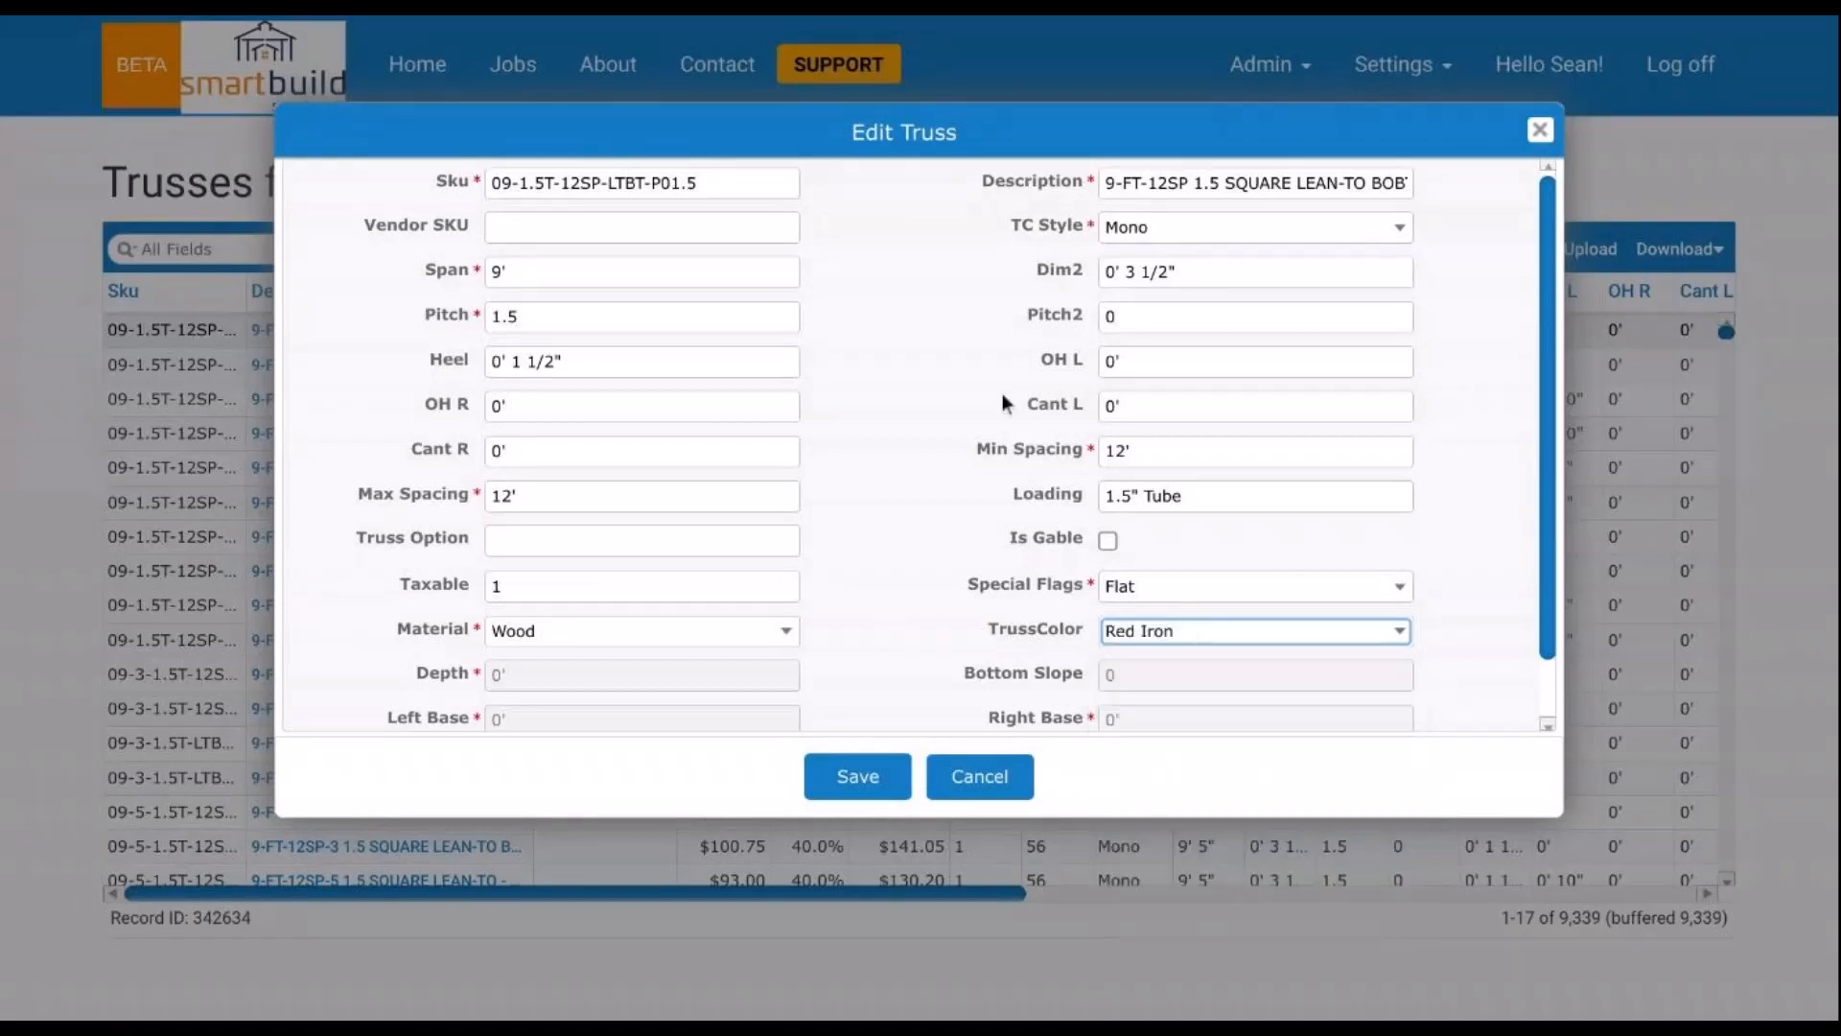
click(538, 184)
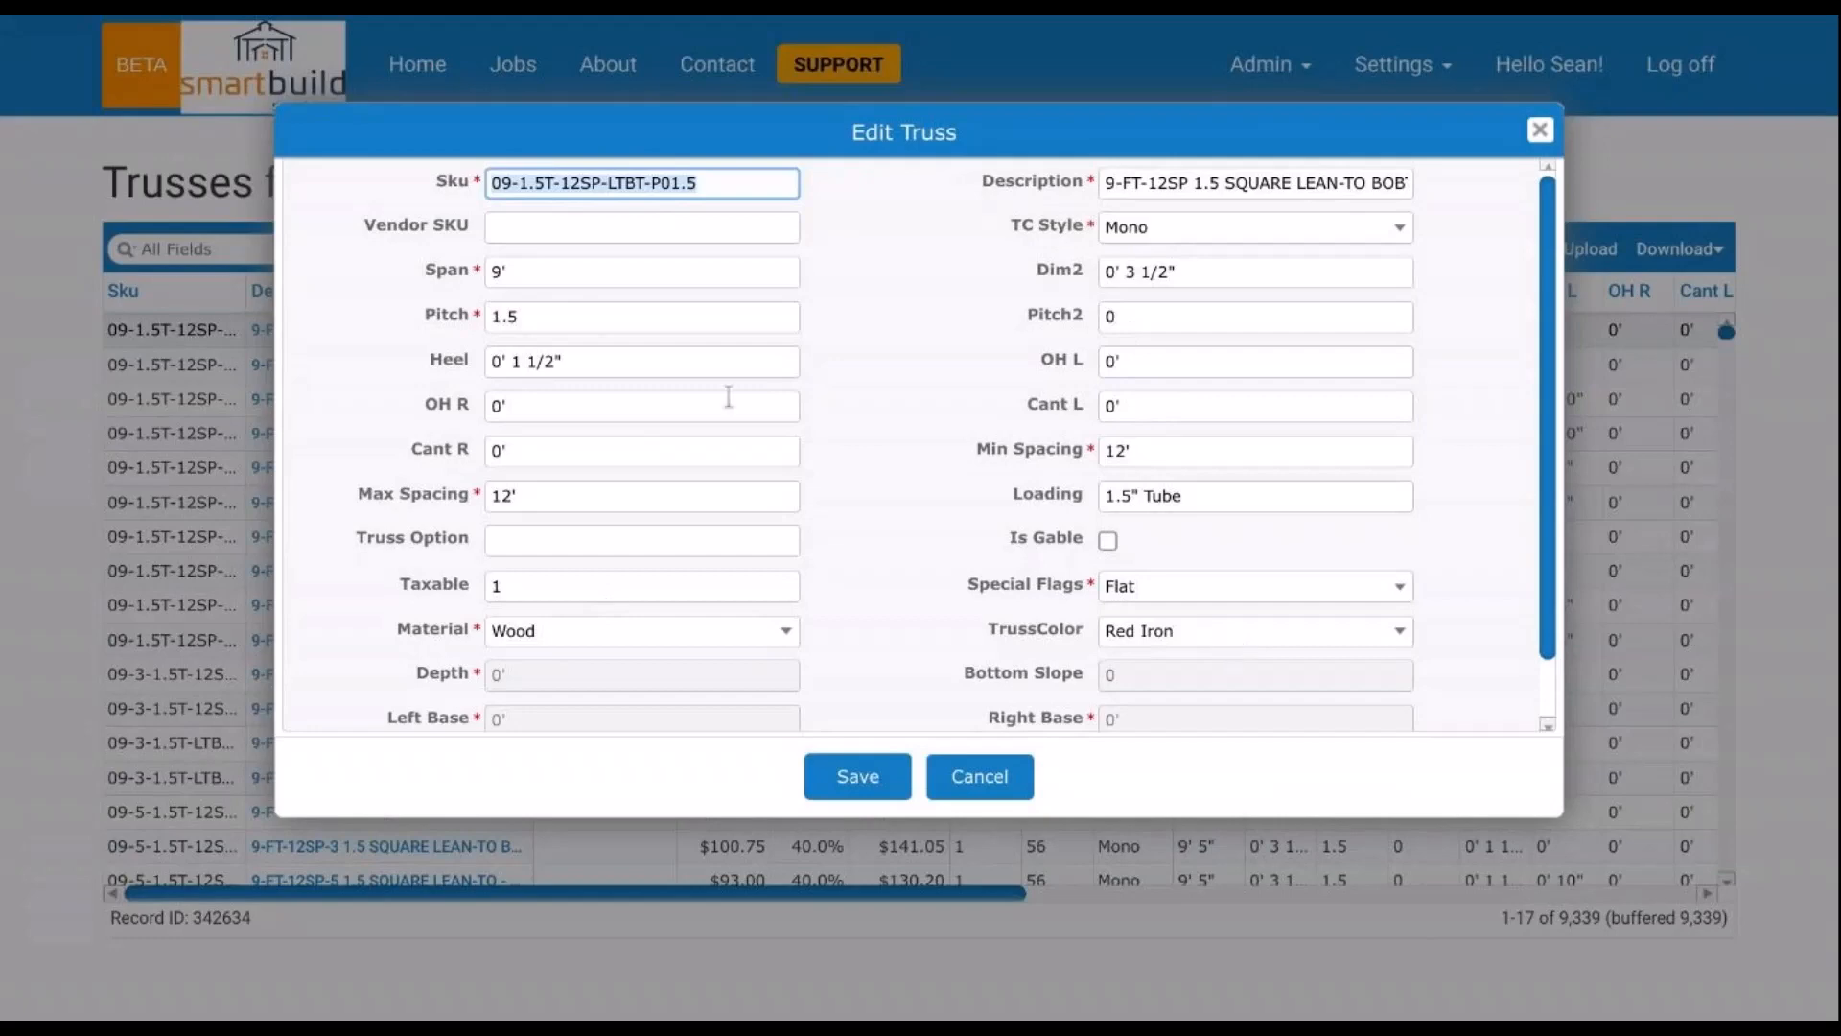
click(1013, 779)
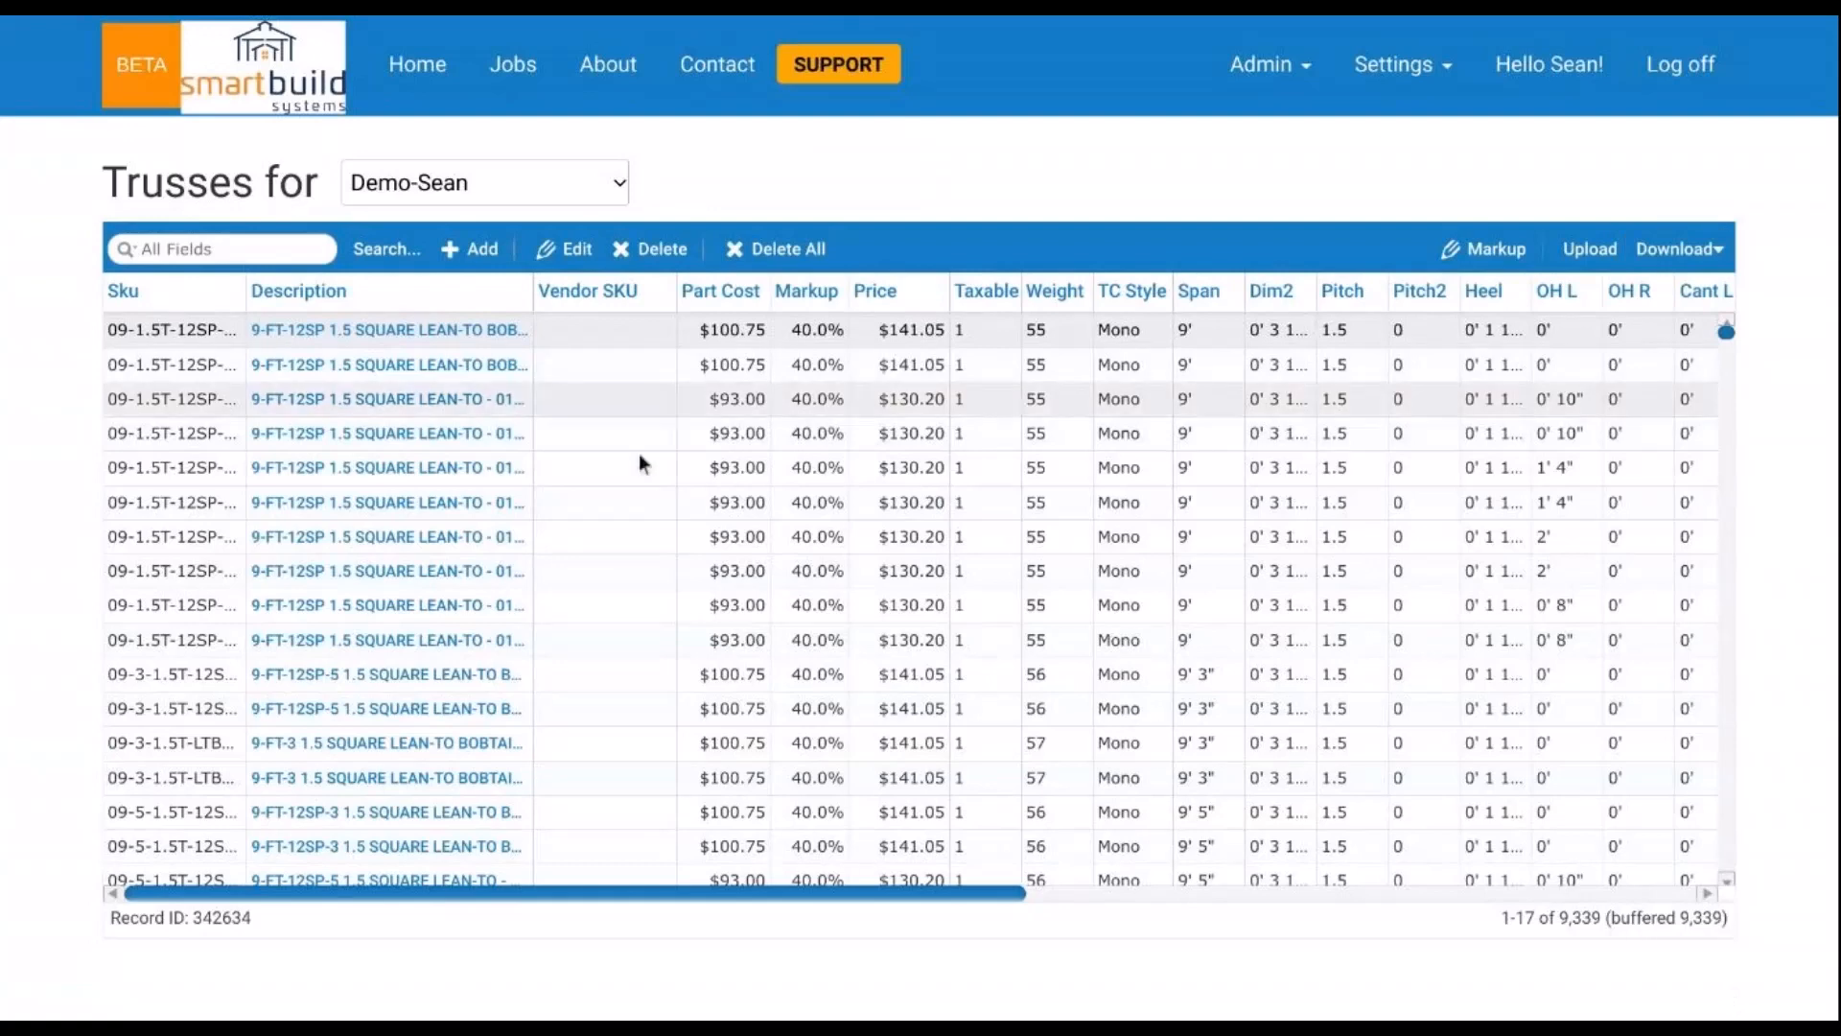
scroll(1199, 528, down, 1)
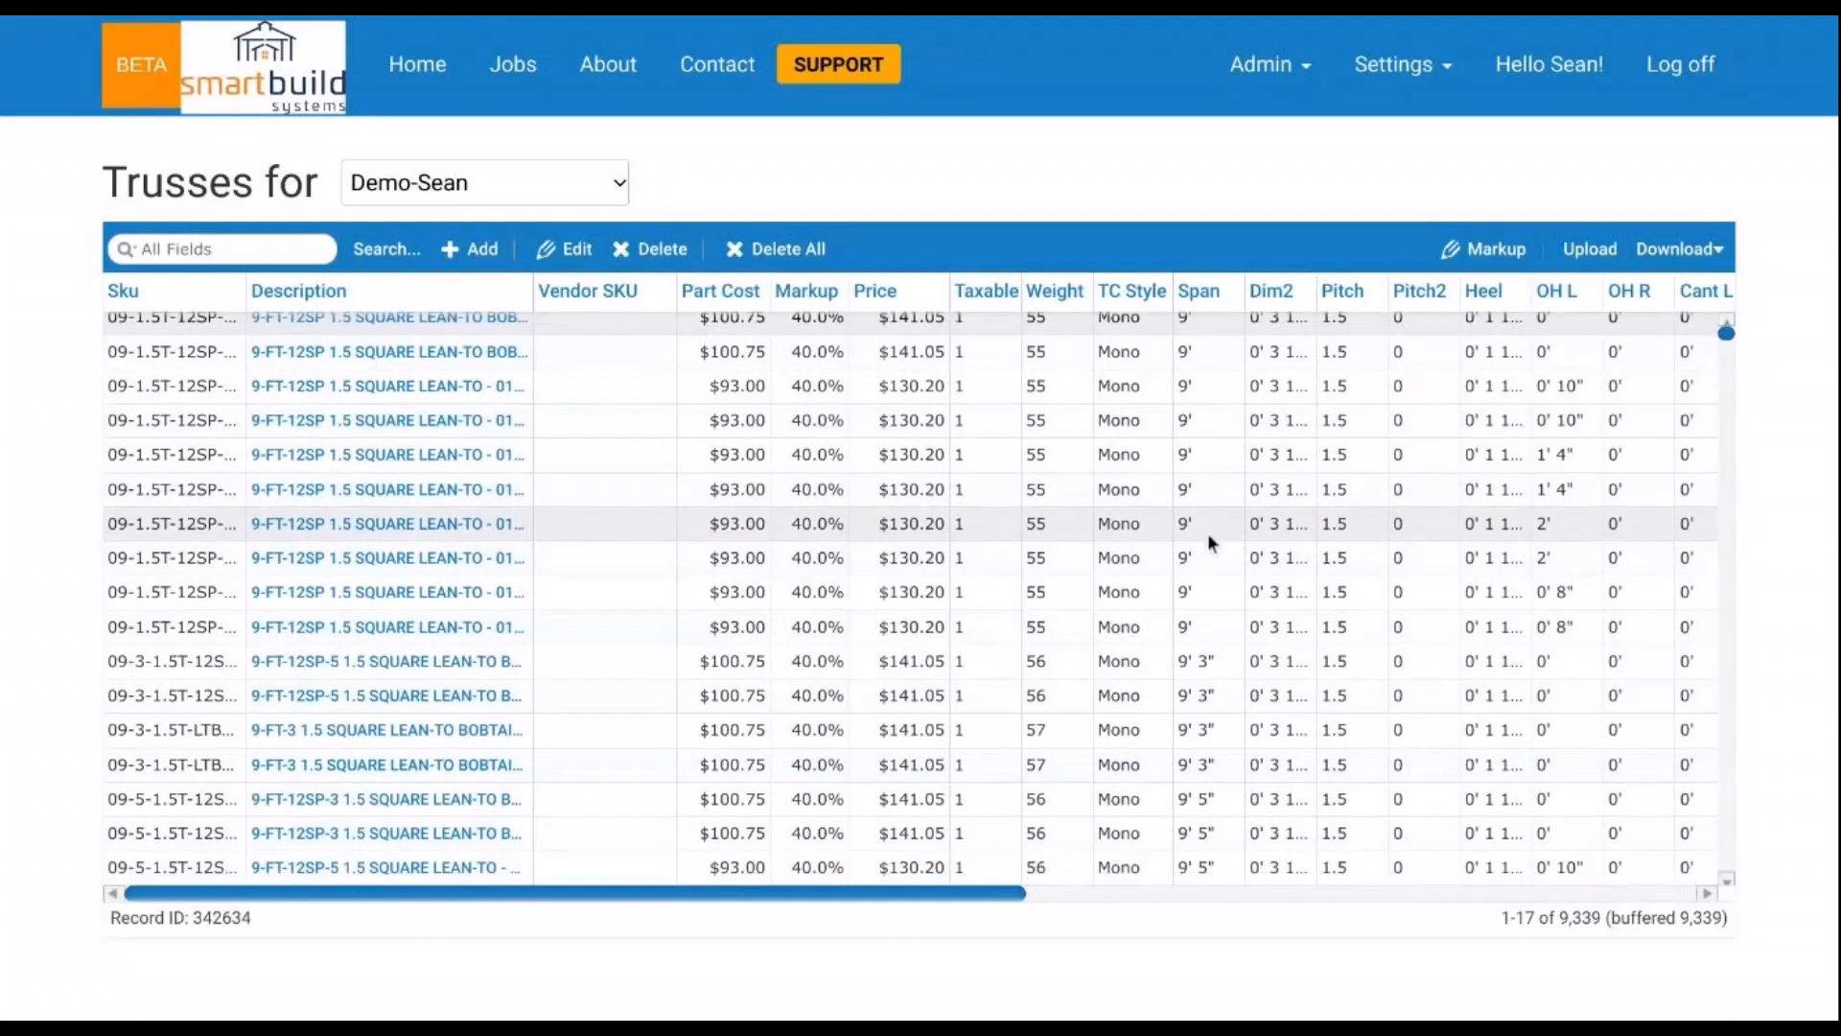
scroll(1130, 726, down, 3)
scroll(1129, 727, up, 4)
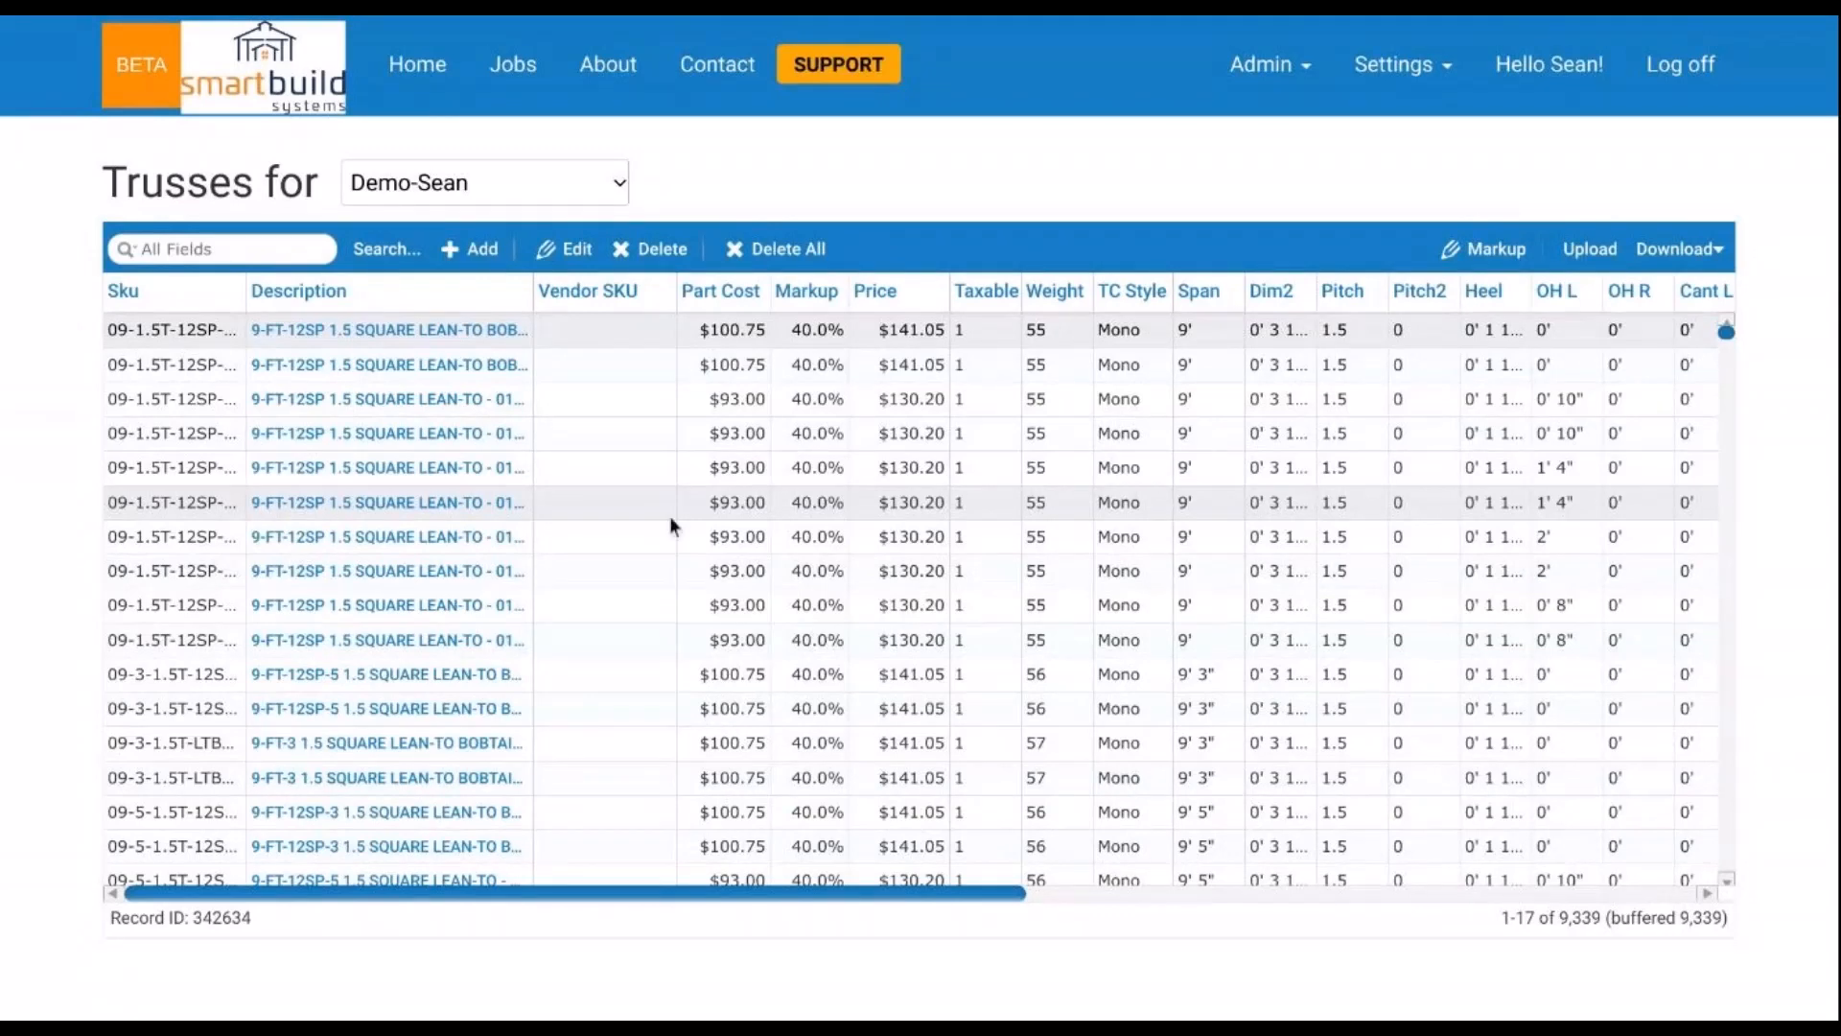
Step: Open the first listed Wood Post Frame framing rule for editing at its main building color prompts
click(1407, 80)
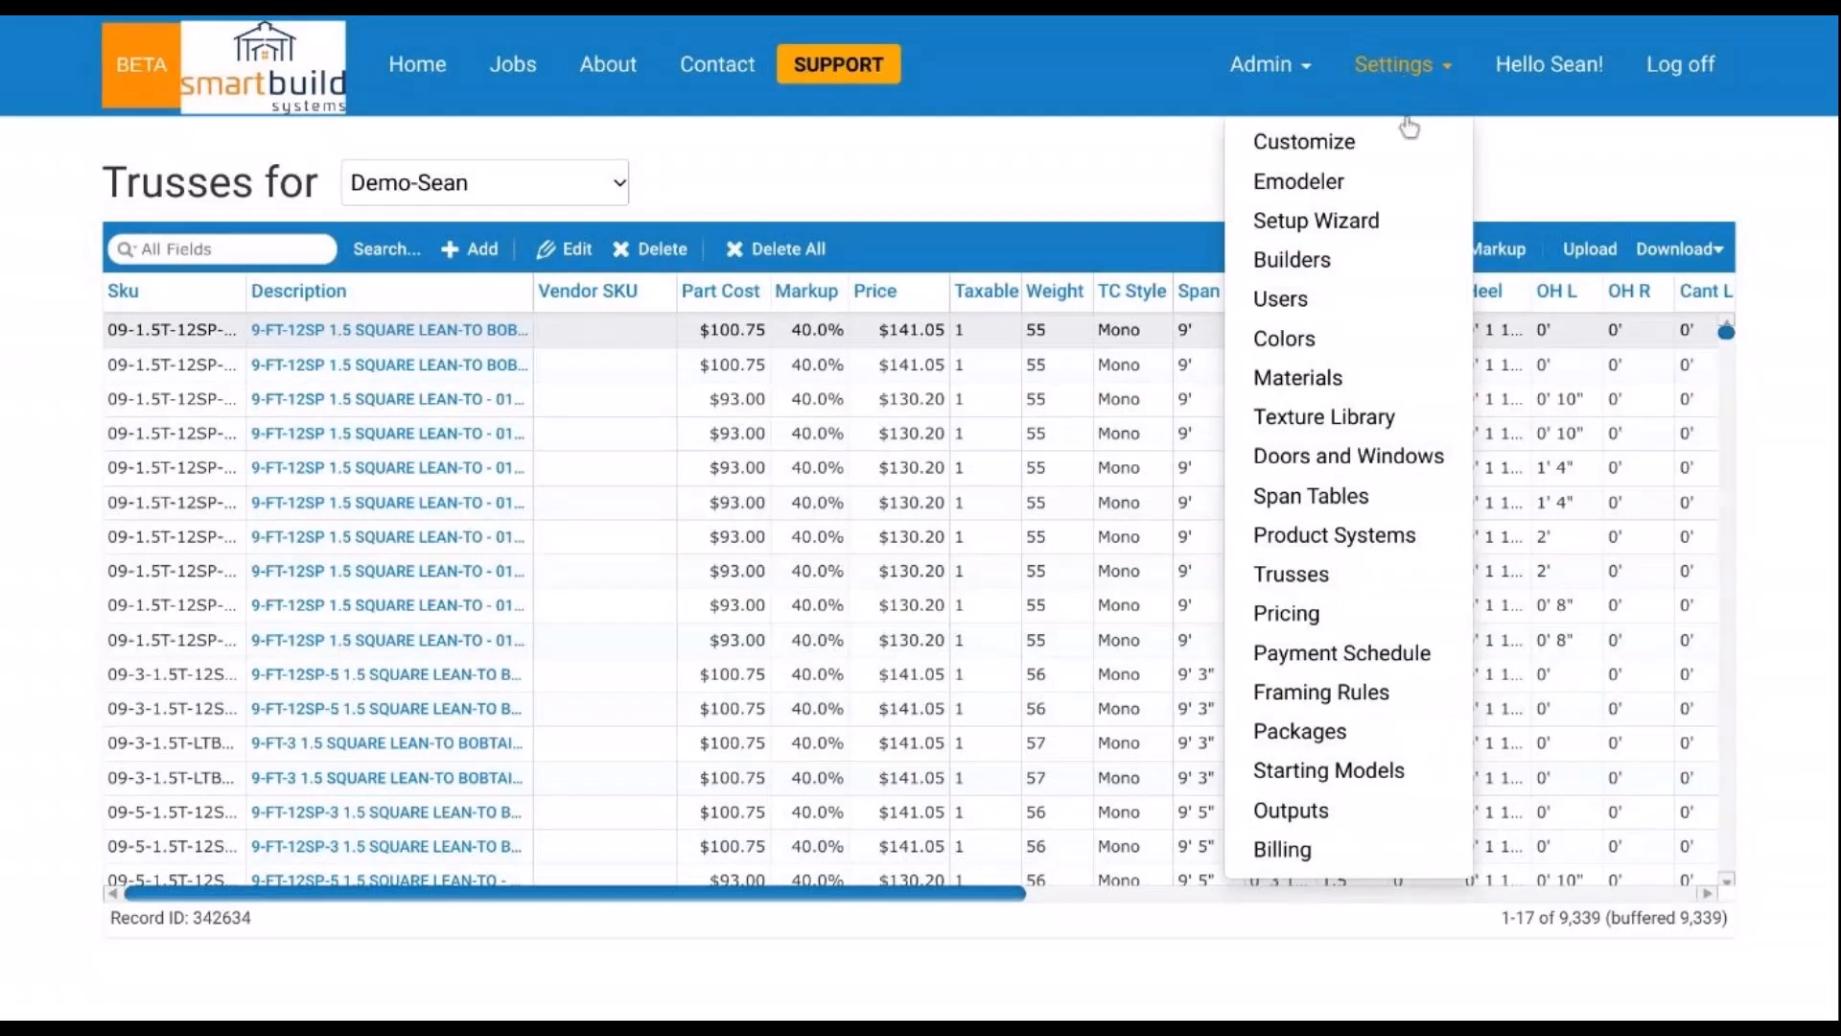
click(1381, 699)
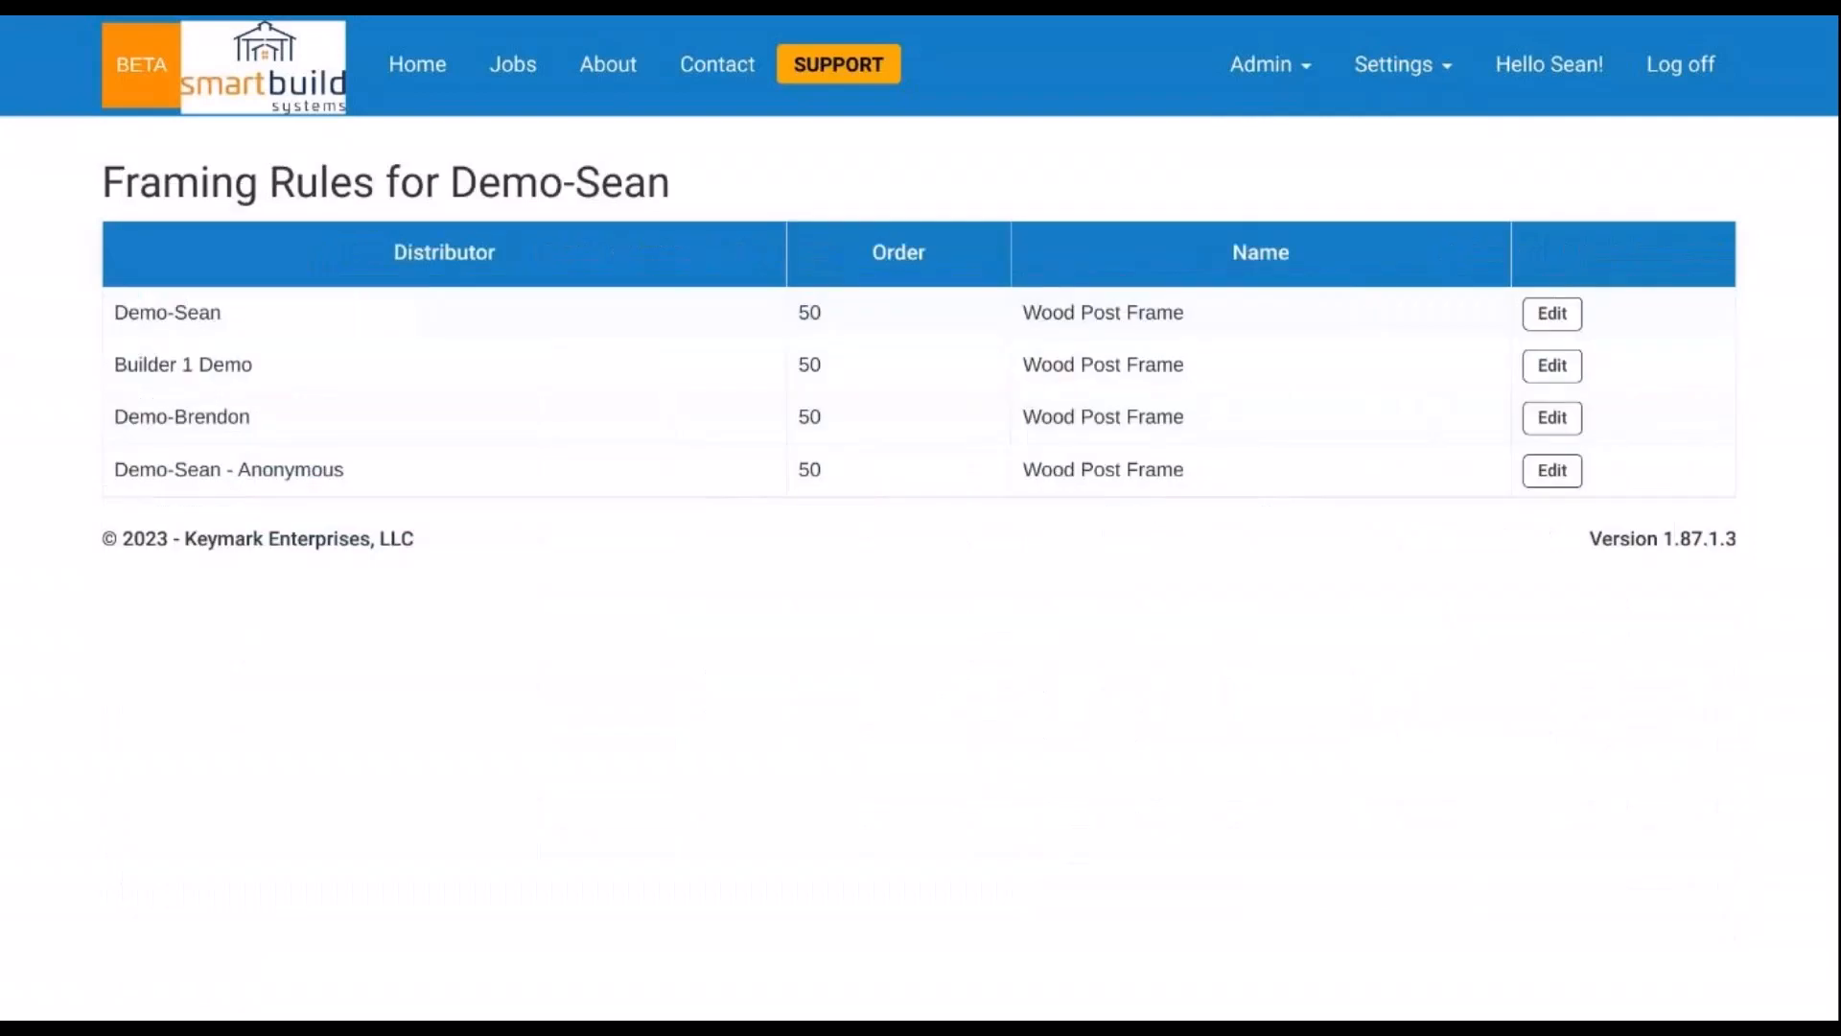
click(1553, 326)
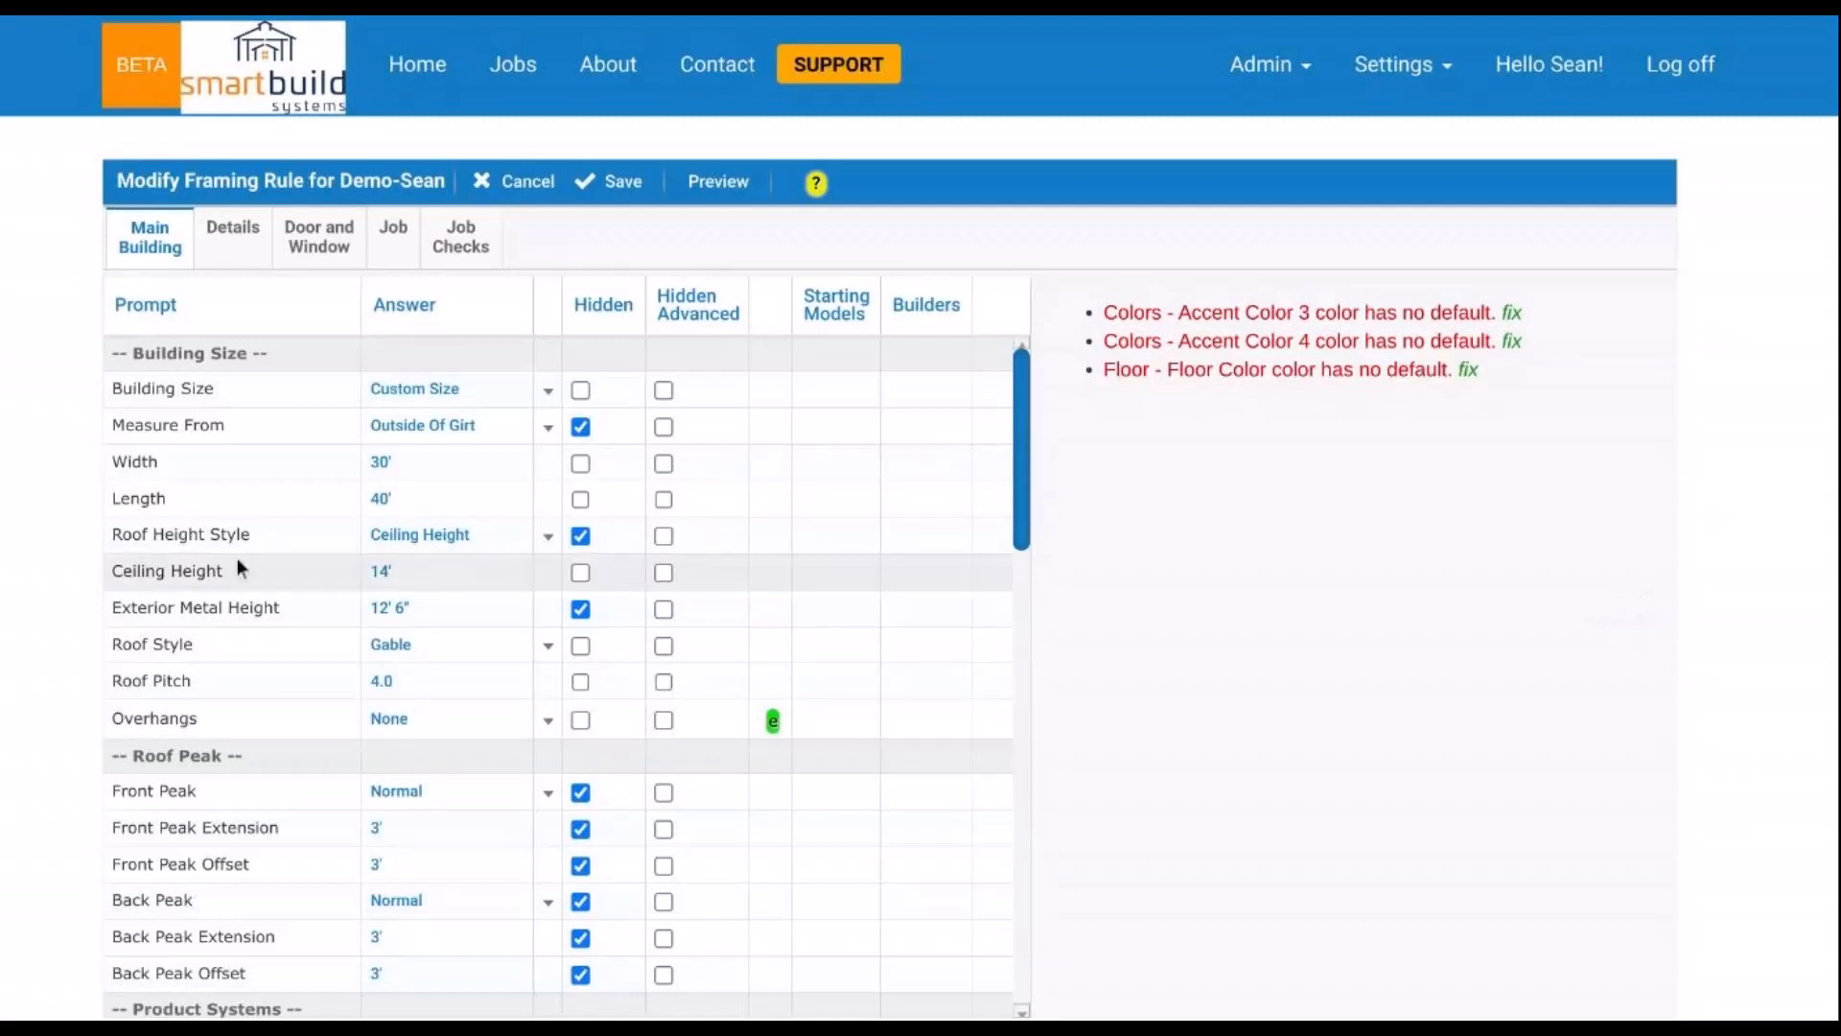
scroll(442, 529, down, 6)
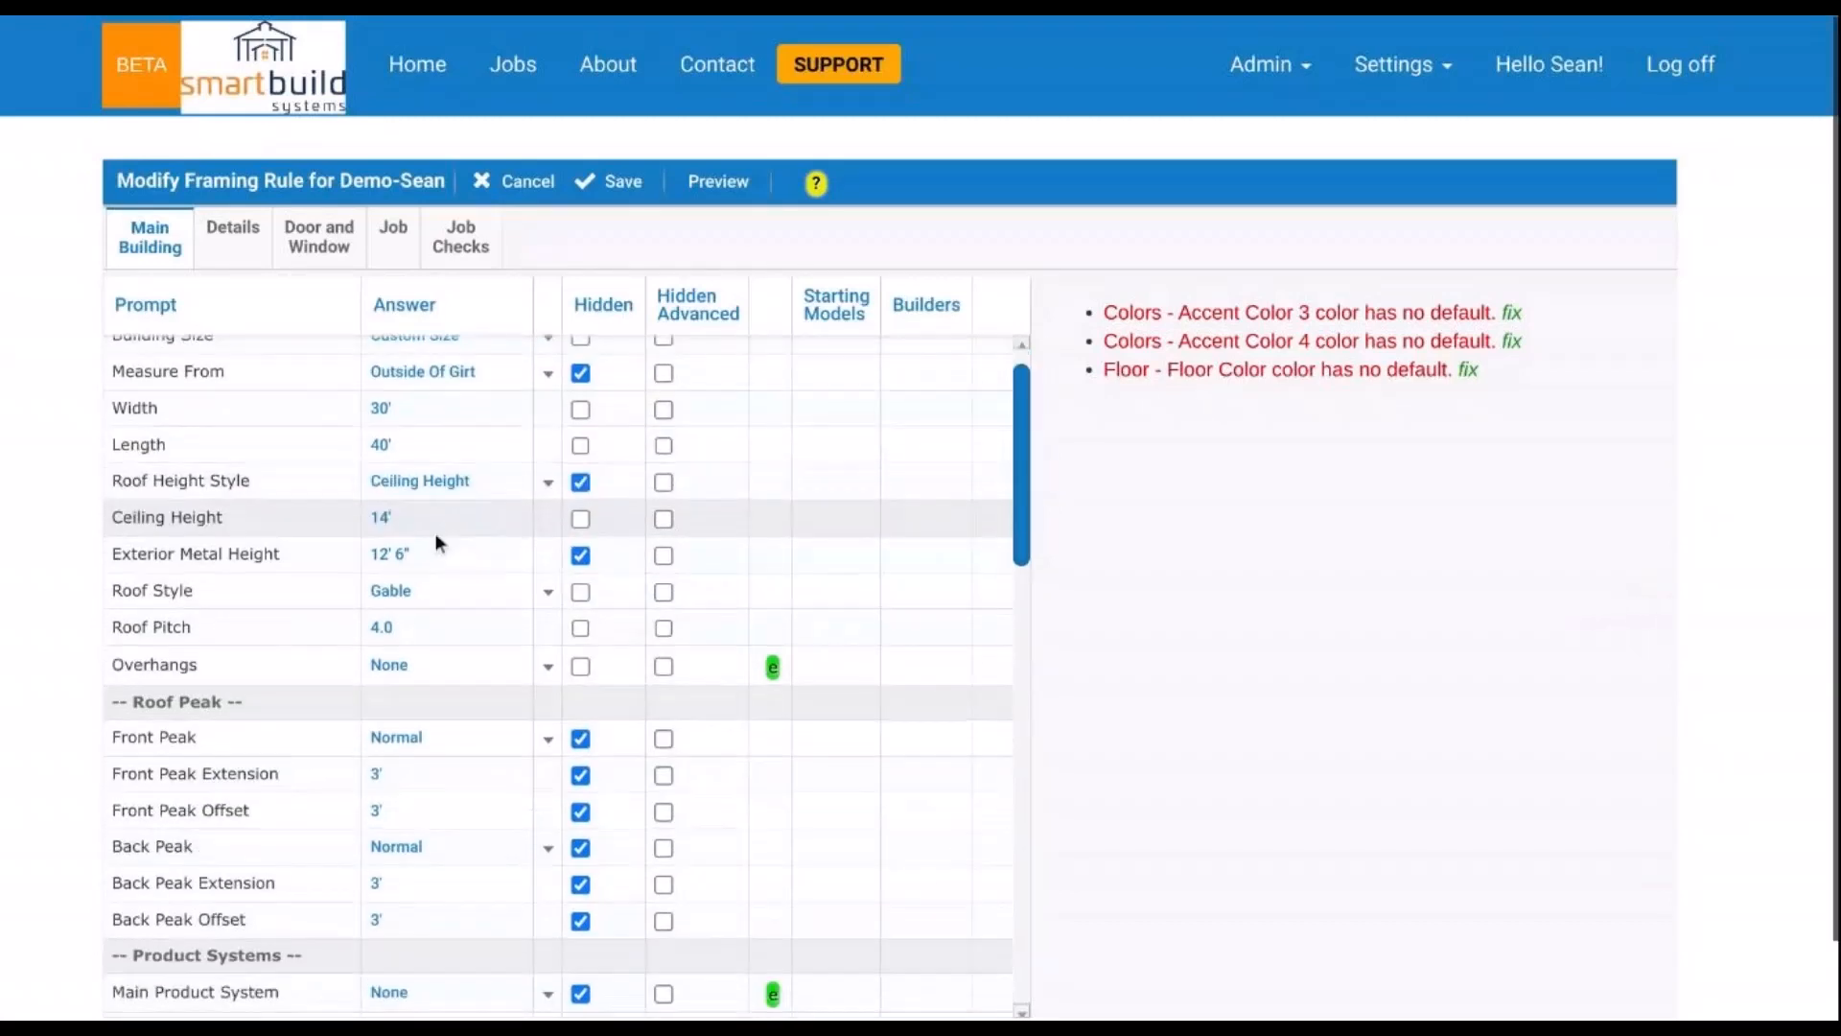
scroll(454, 525, down, 1)
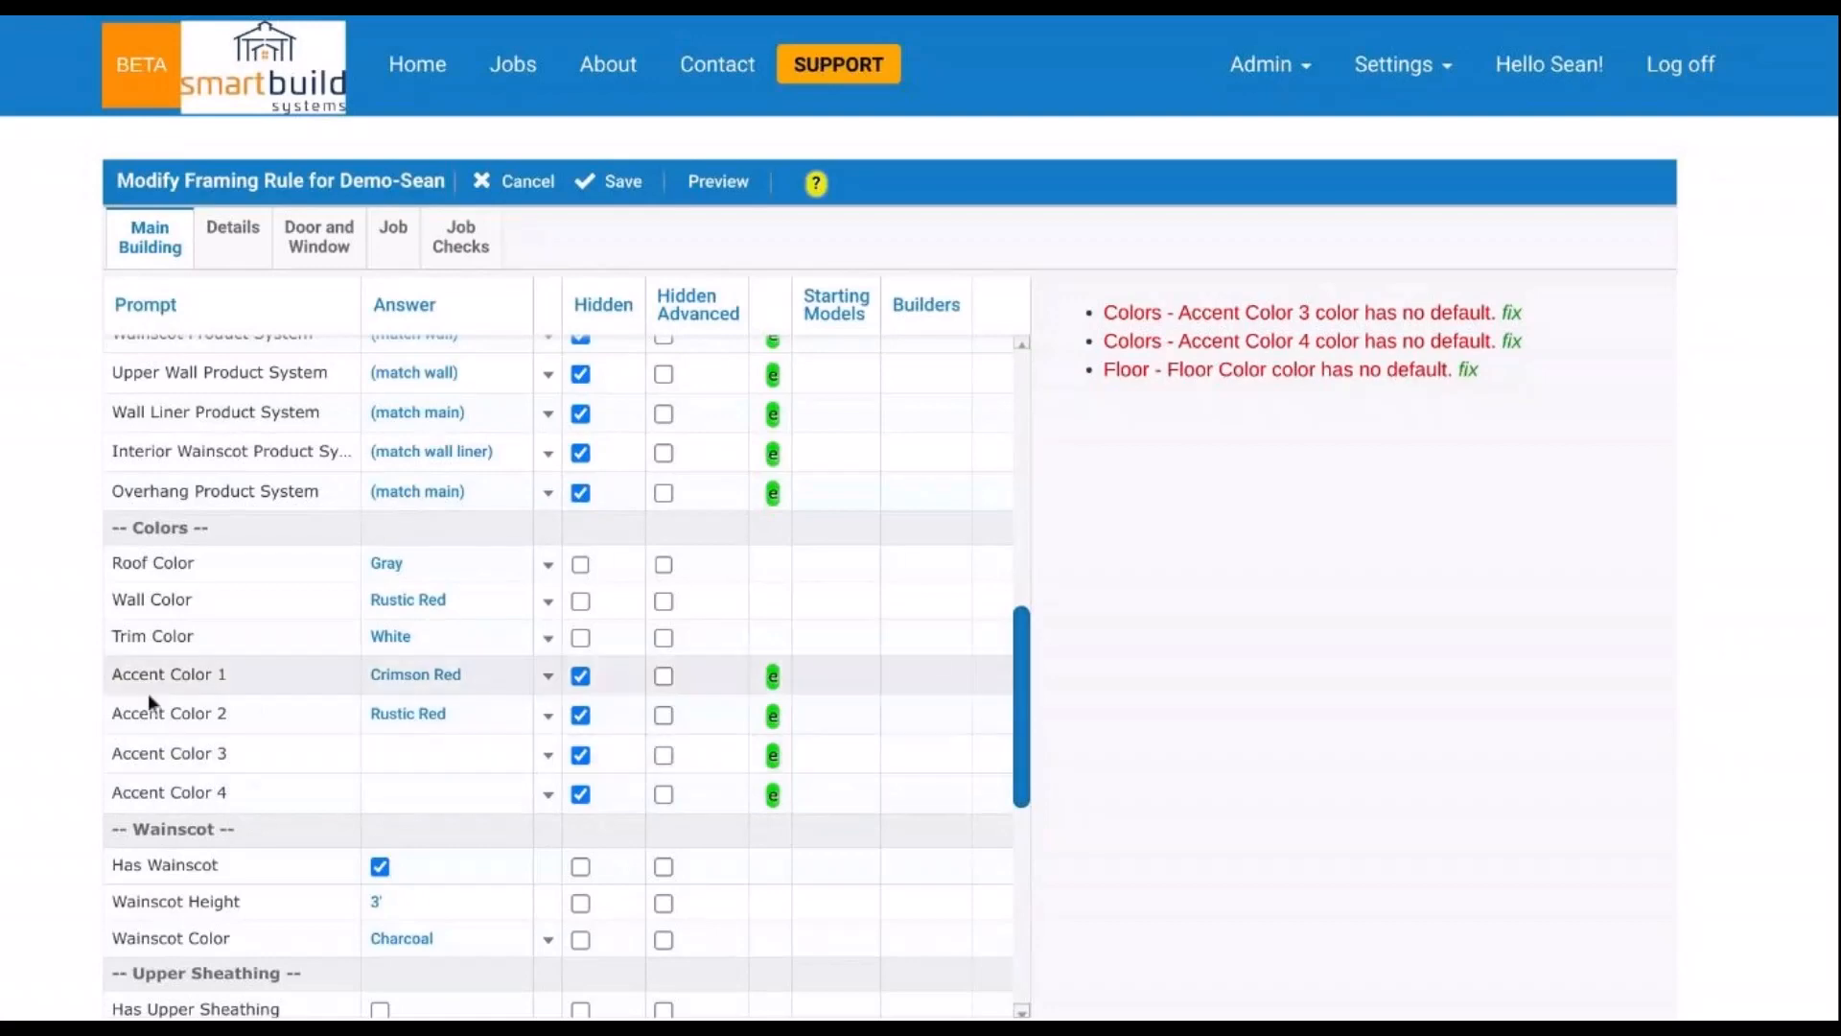
Step: Rename the Accent Color 1 prompt to Fascia and save the prompt
click(773, 677)
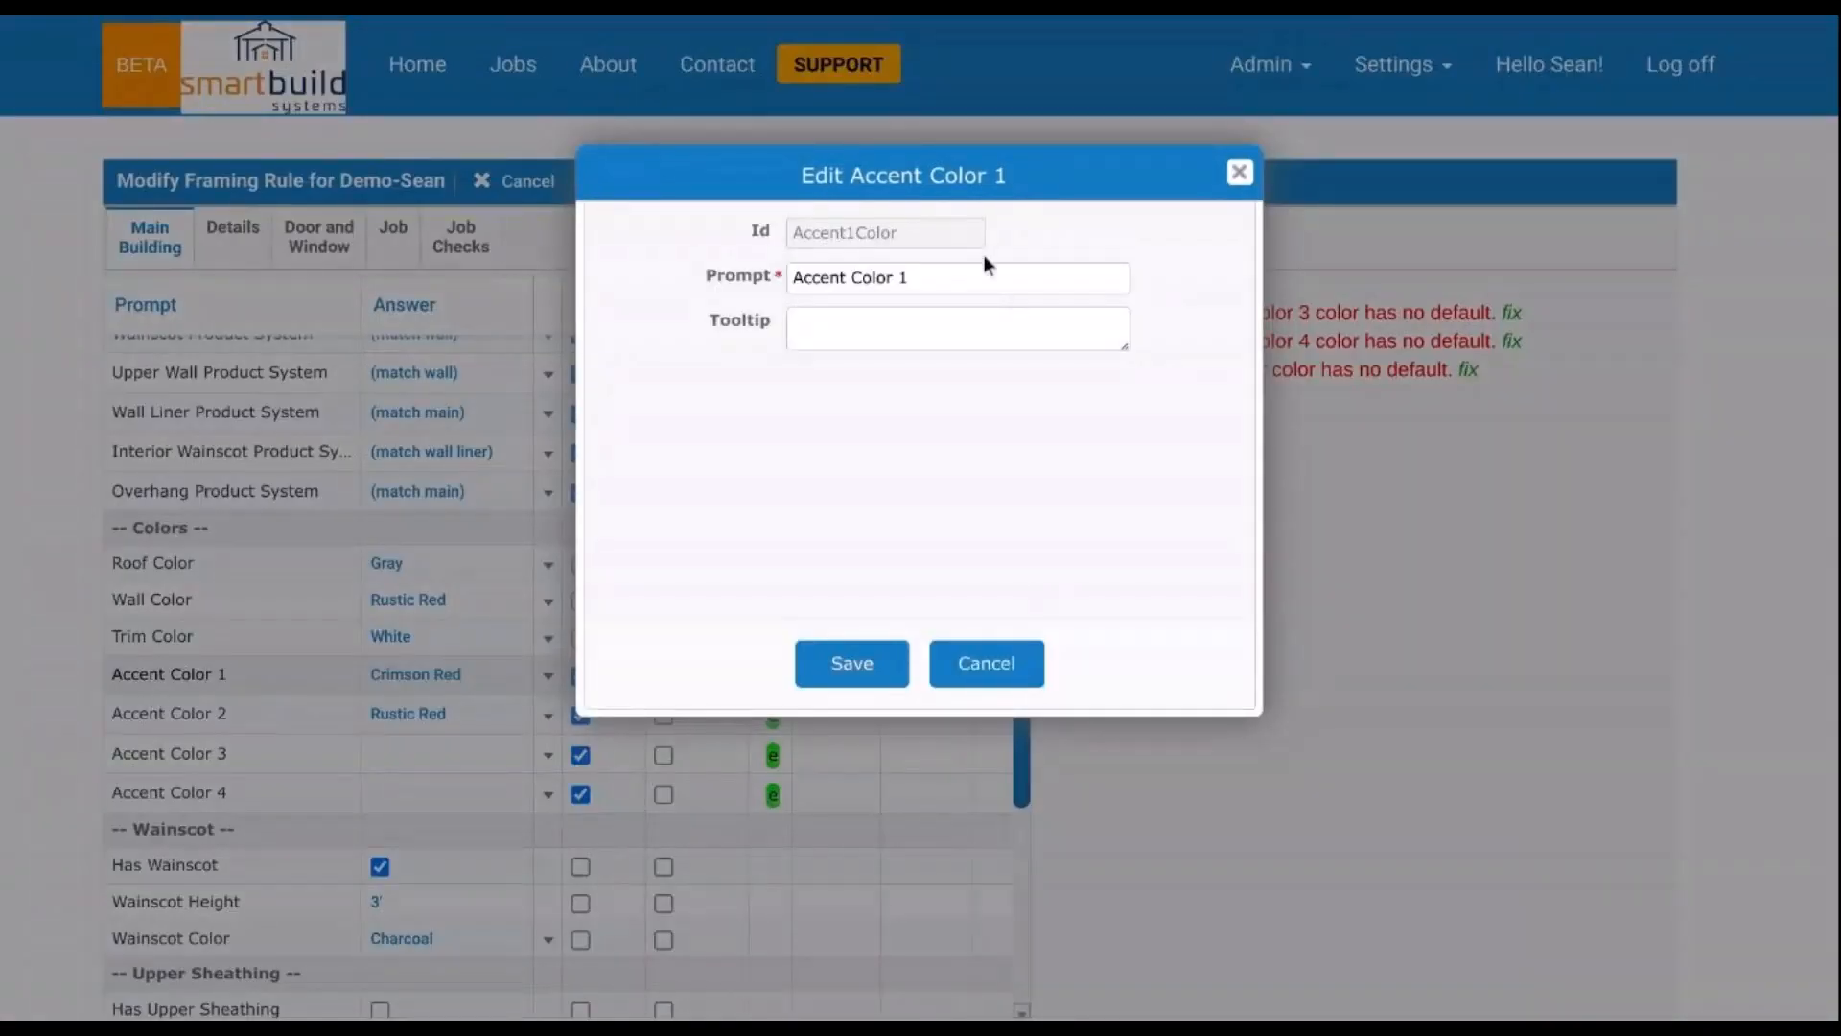
triple_click(964, 284)
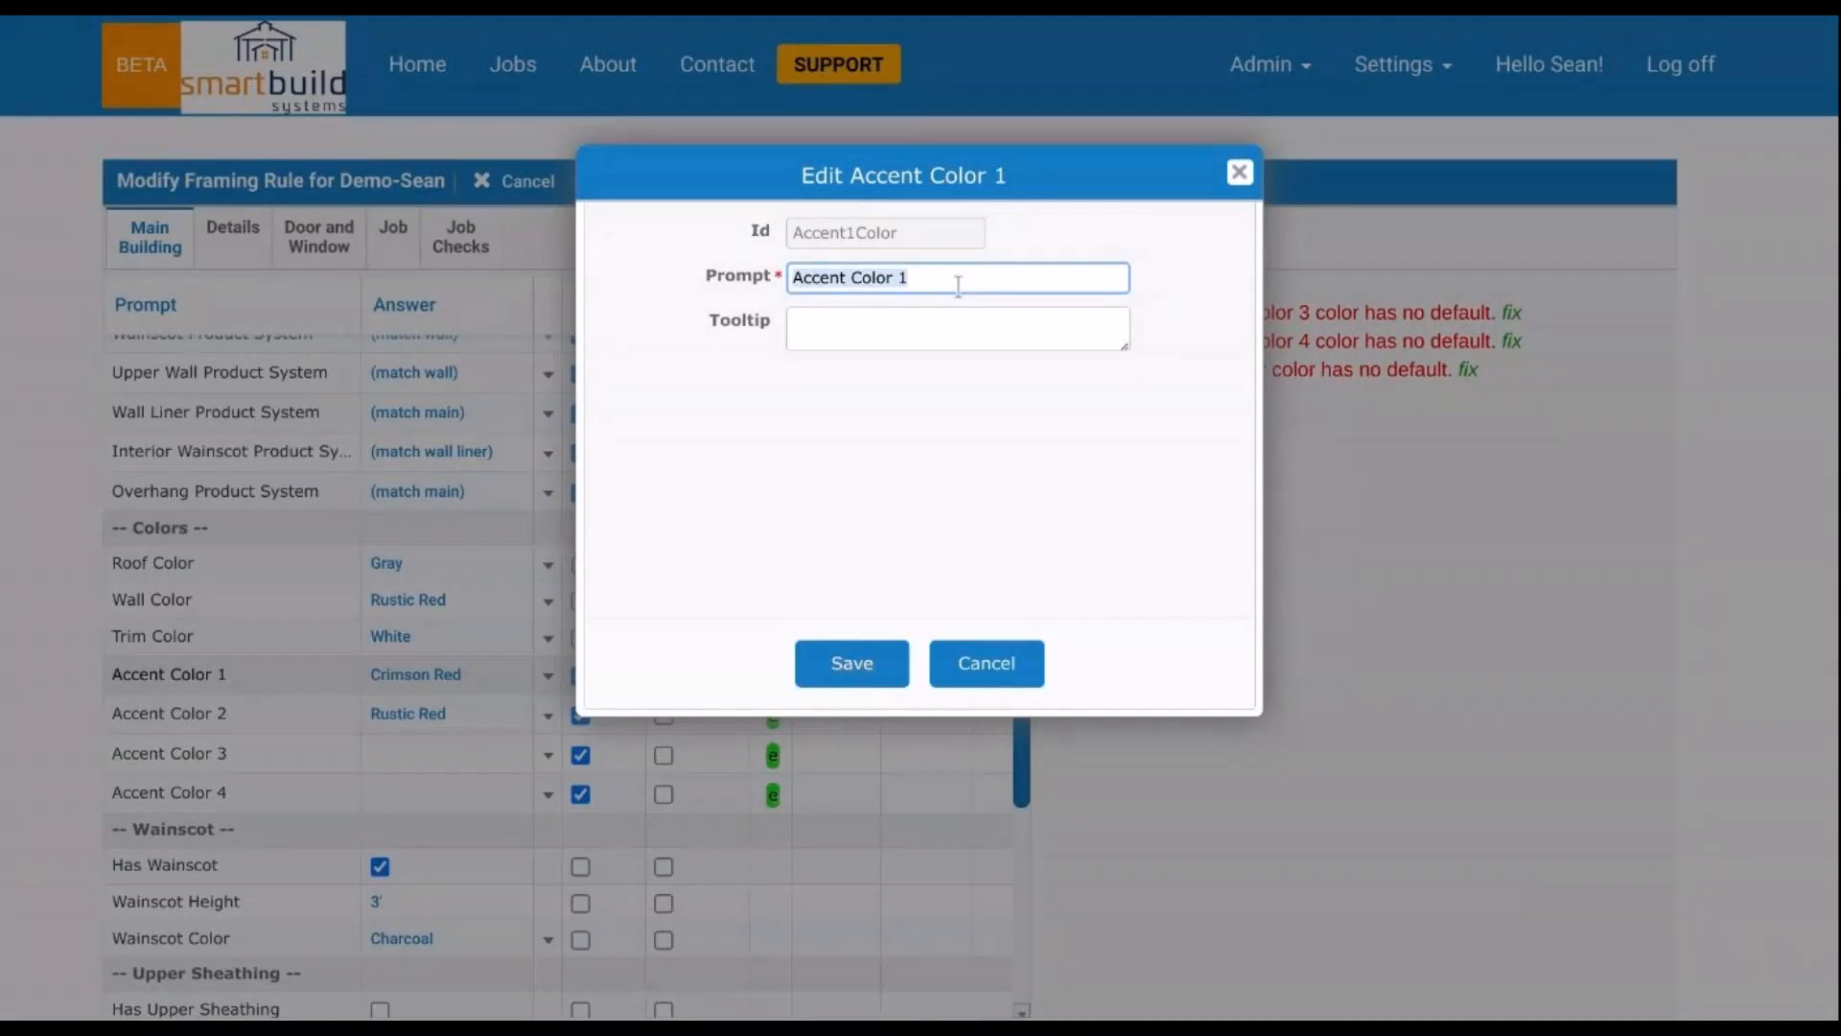
text(Fascia)
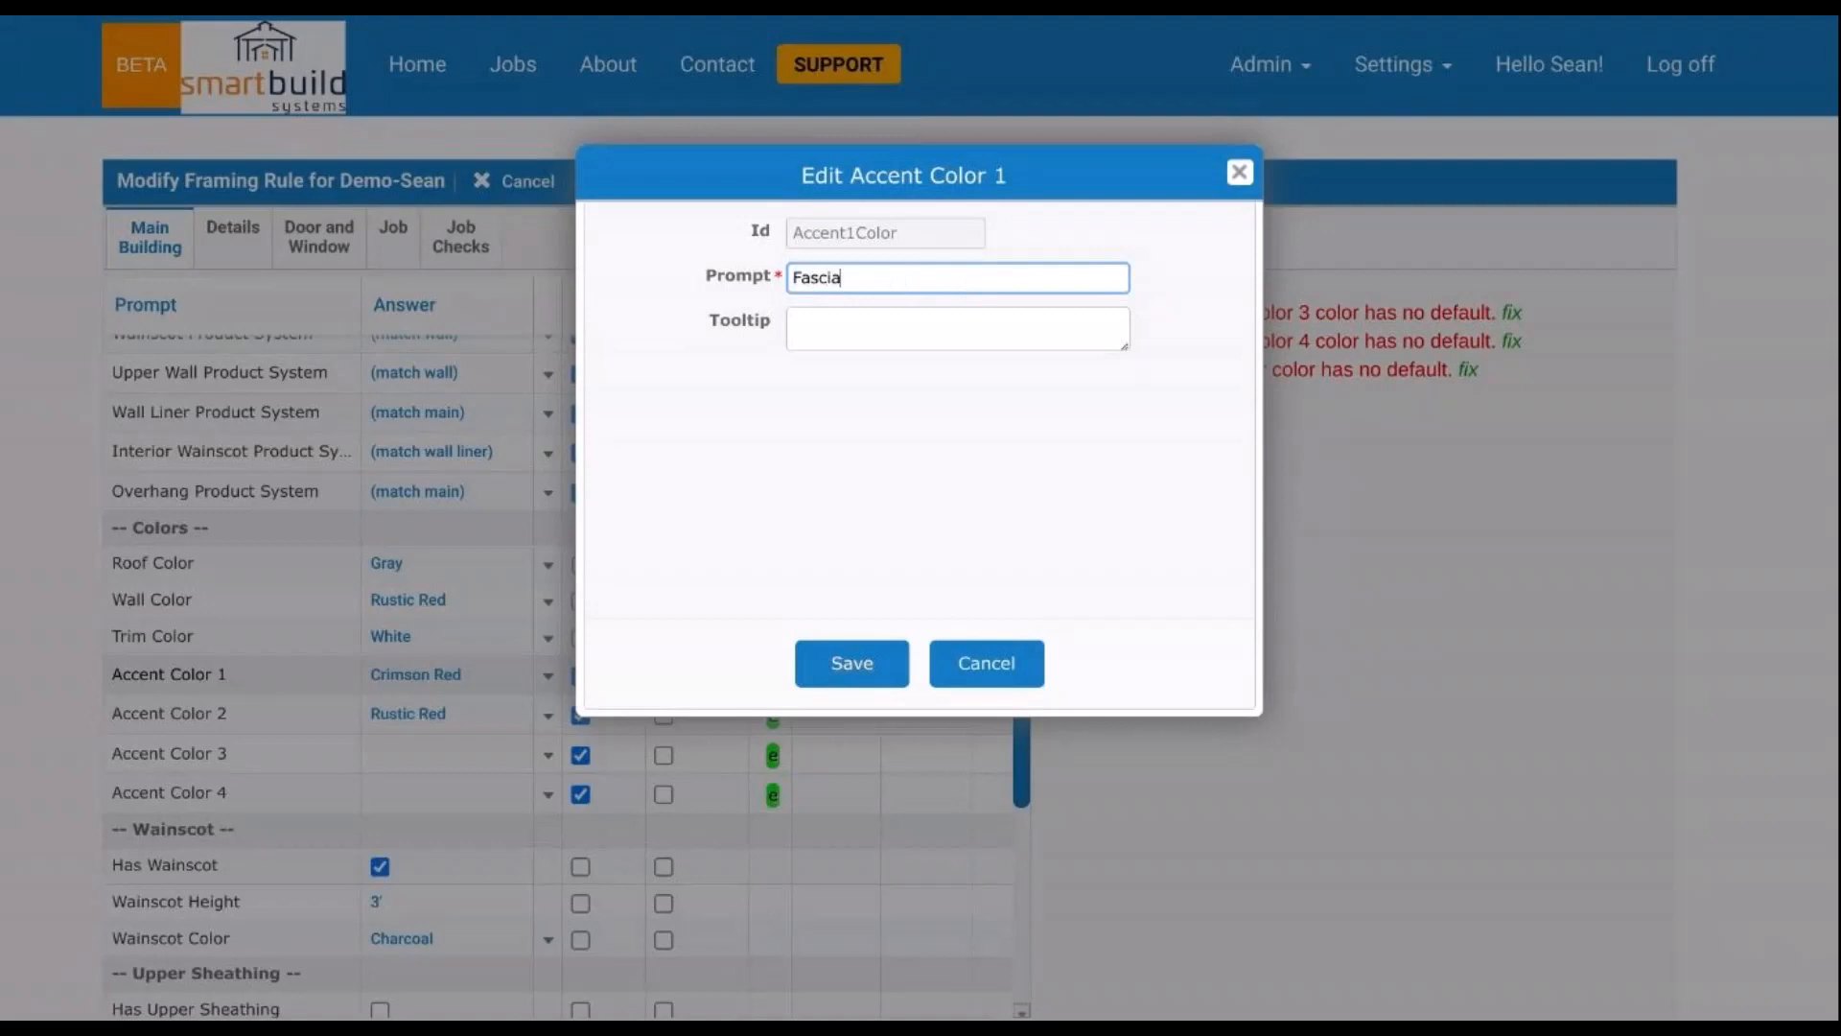
click(894, 470)
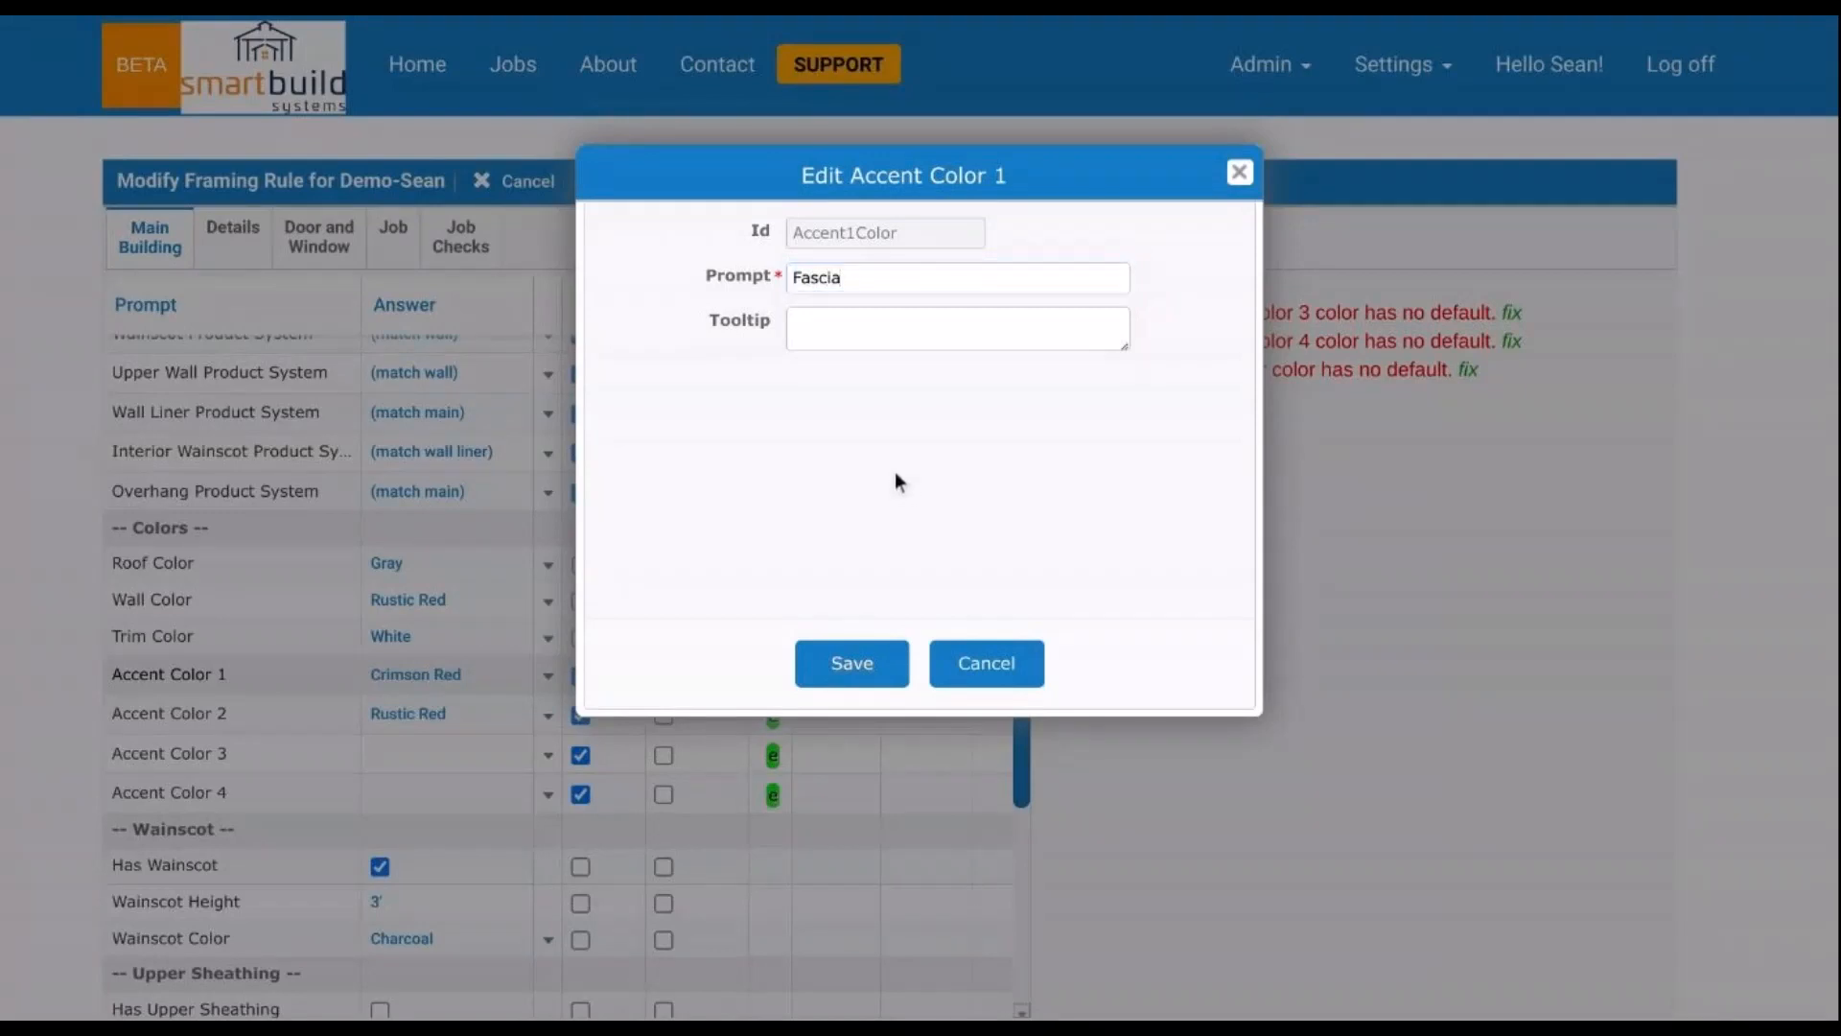
click(829, 672)
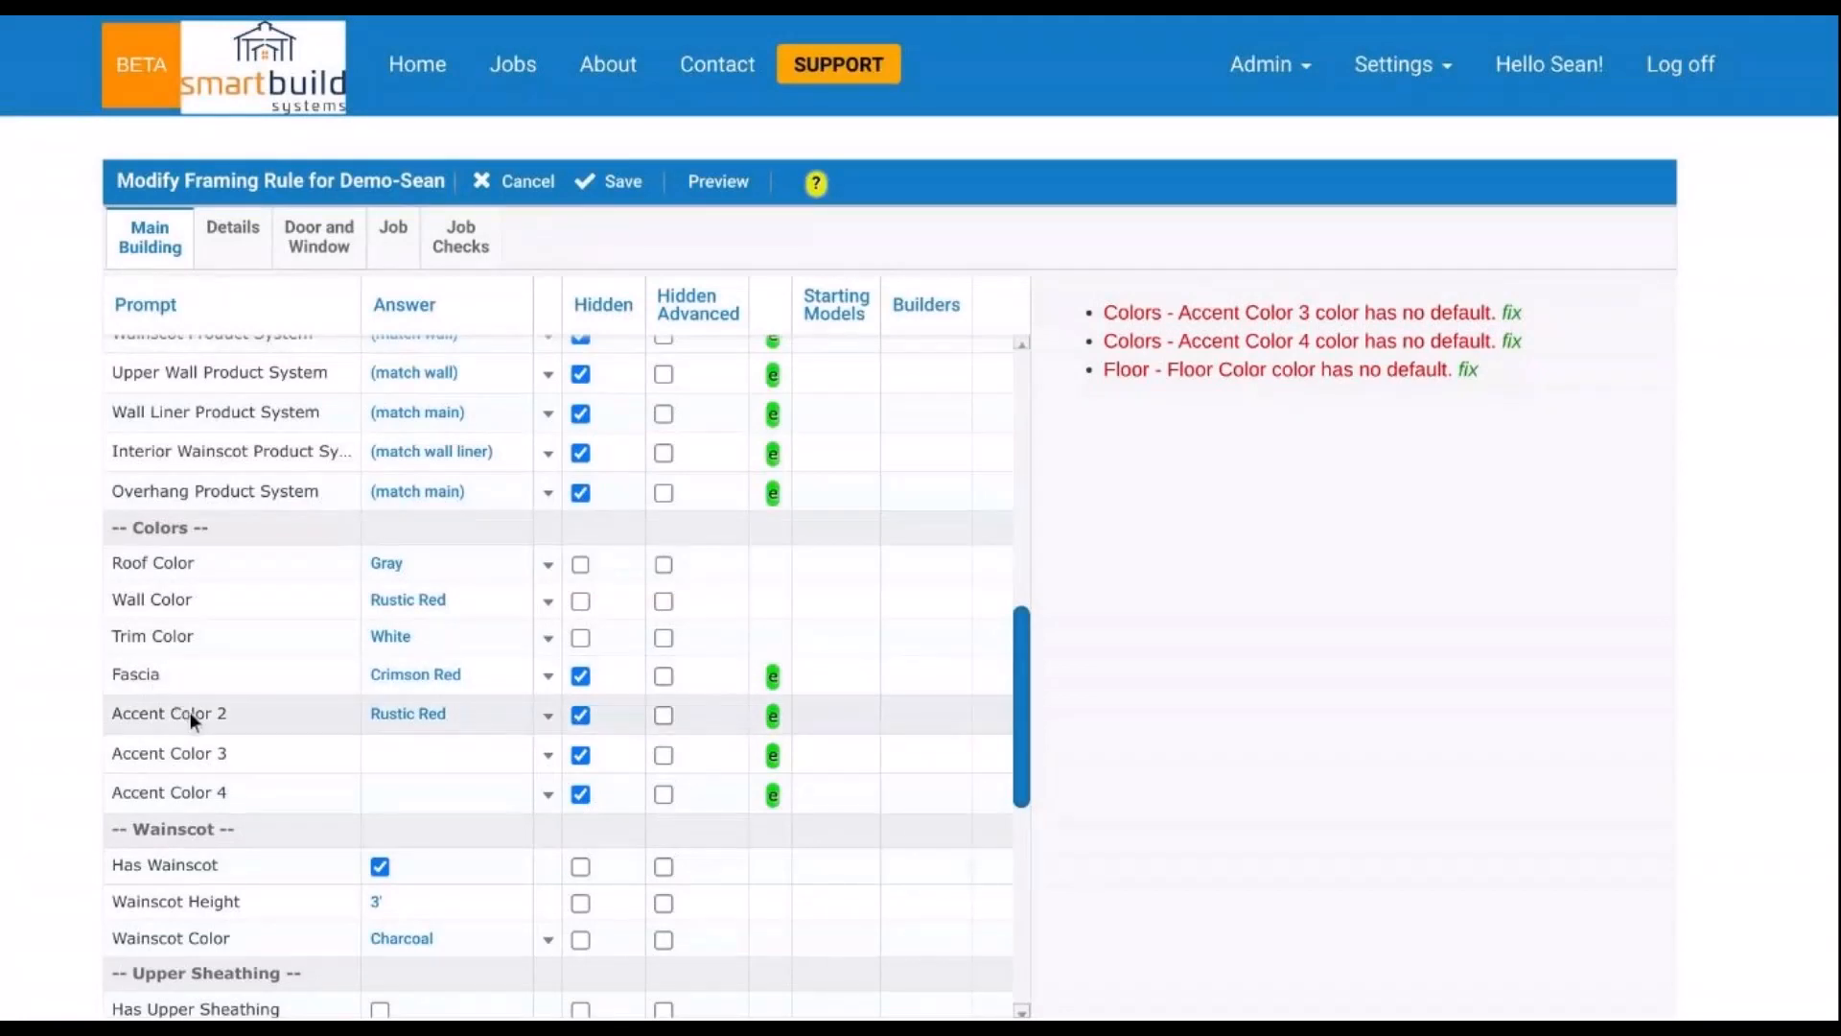
Step: Rename the Accent Color 2 prompt to Soffit and save the modified framing rule
click(772, 716)
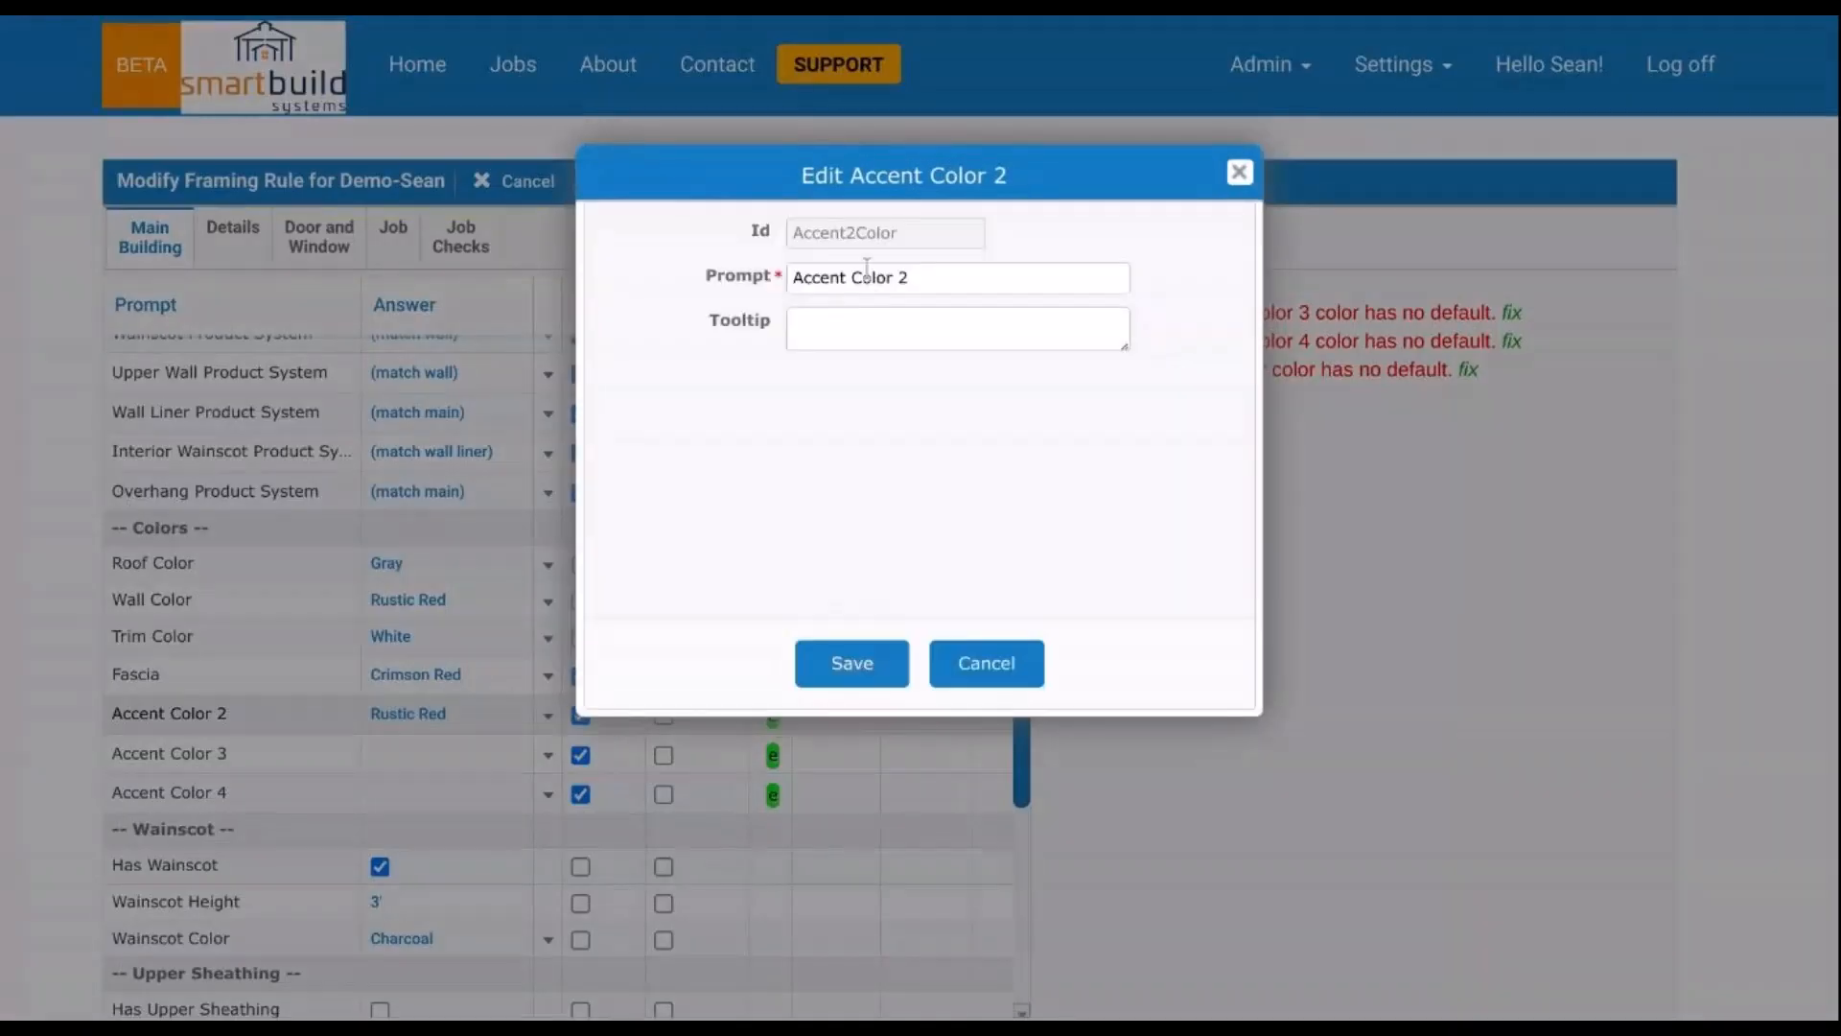
triple_click(867, 274)
text(Soff)
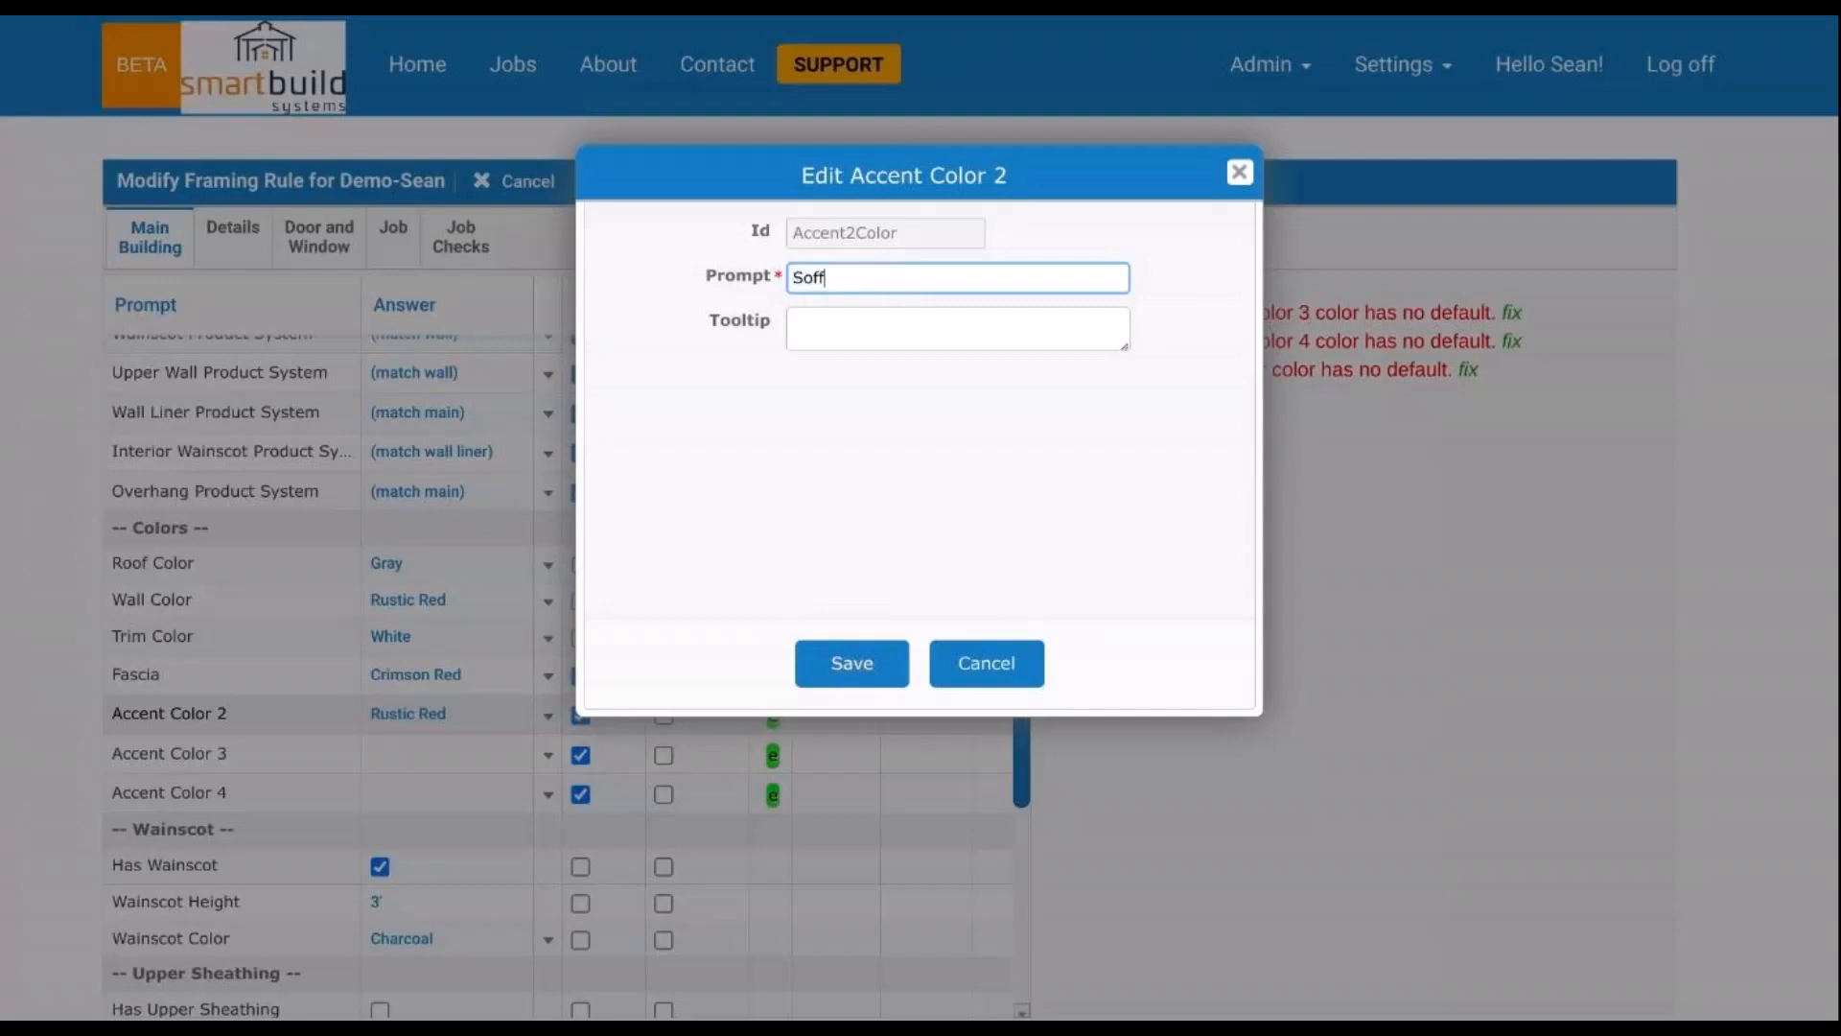
text(it)
click(874, 663)
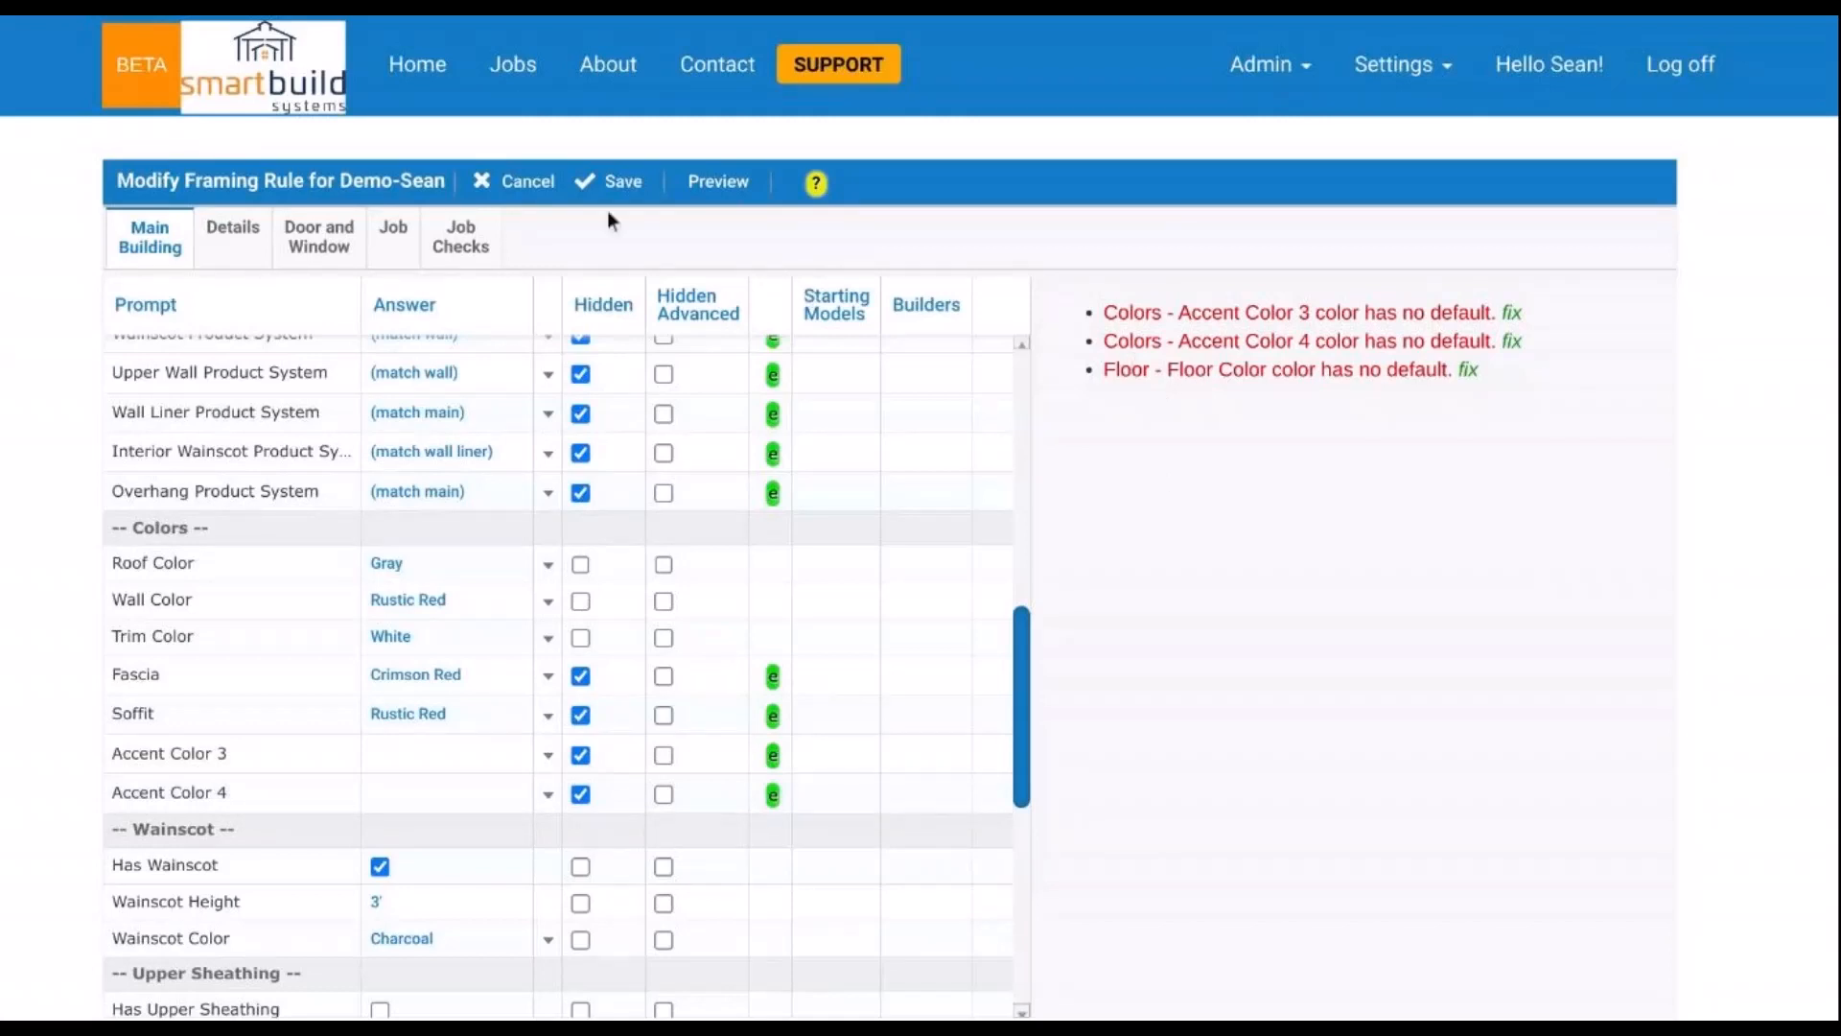
click(631, 184)
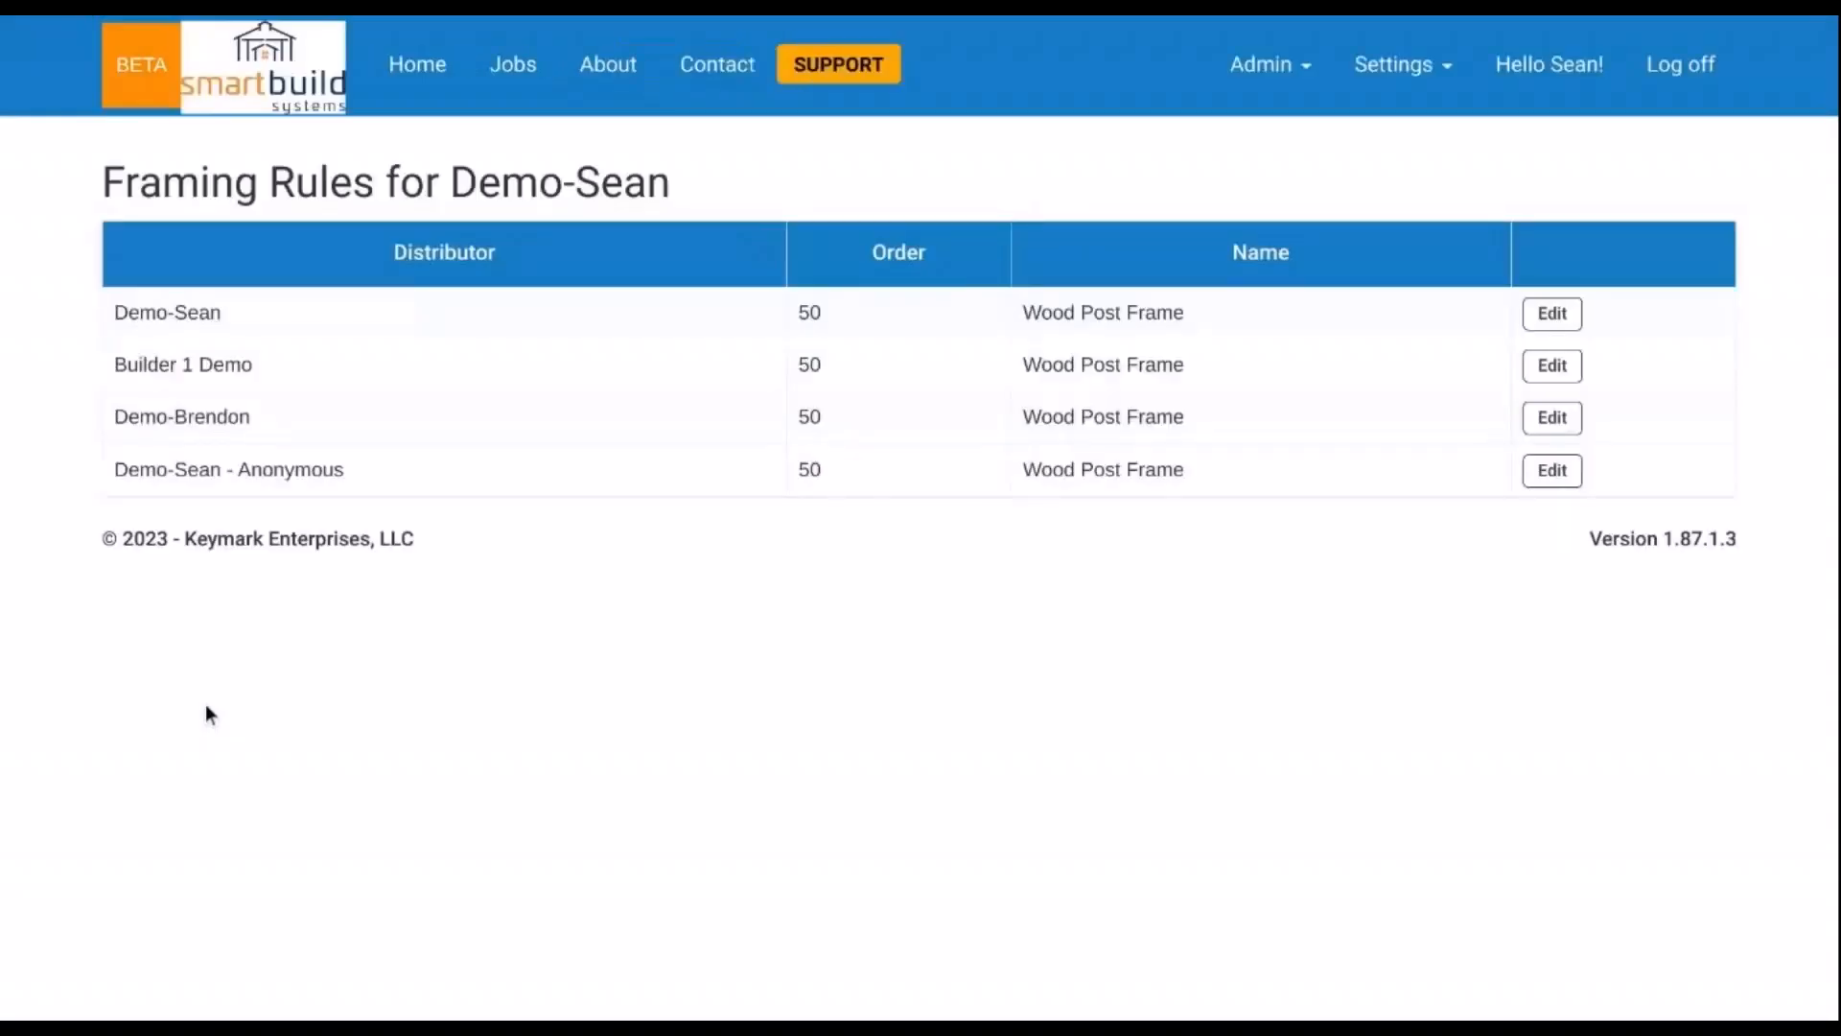
Step: Open the Windows category of the Setup Wizard
click(1436, 77)
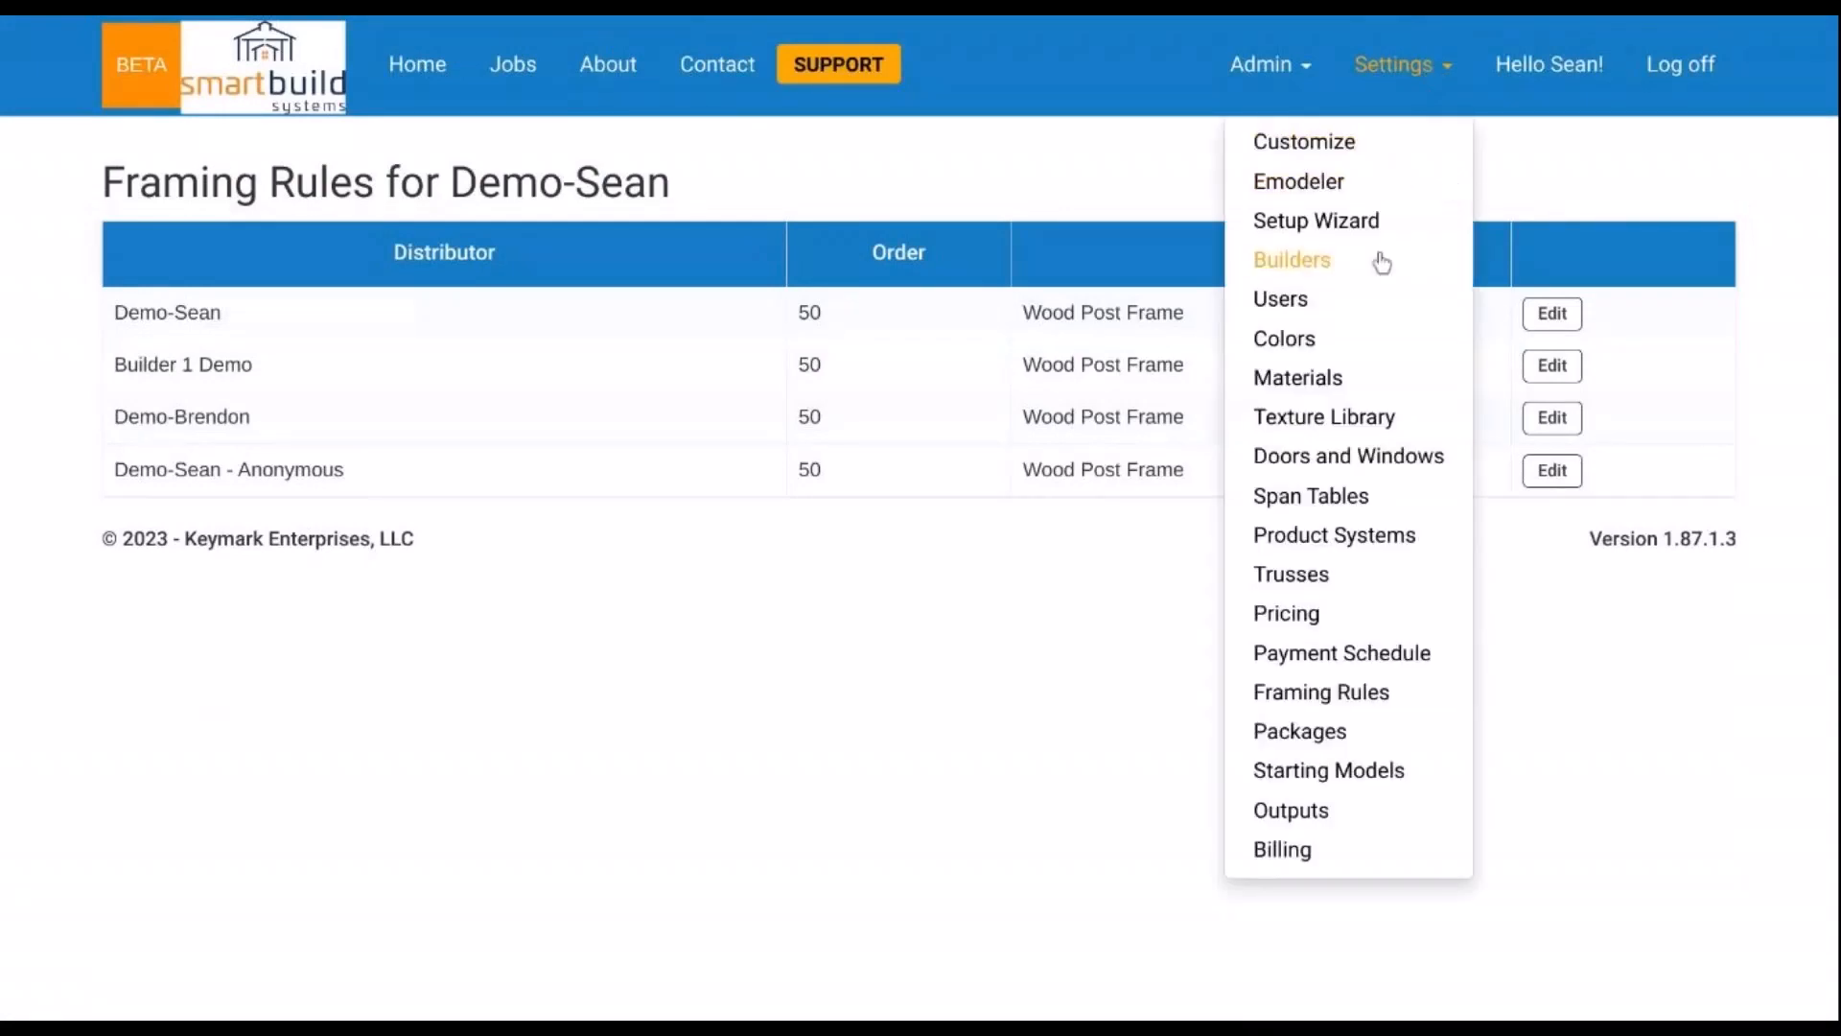
click(1334, 224)
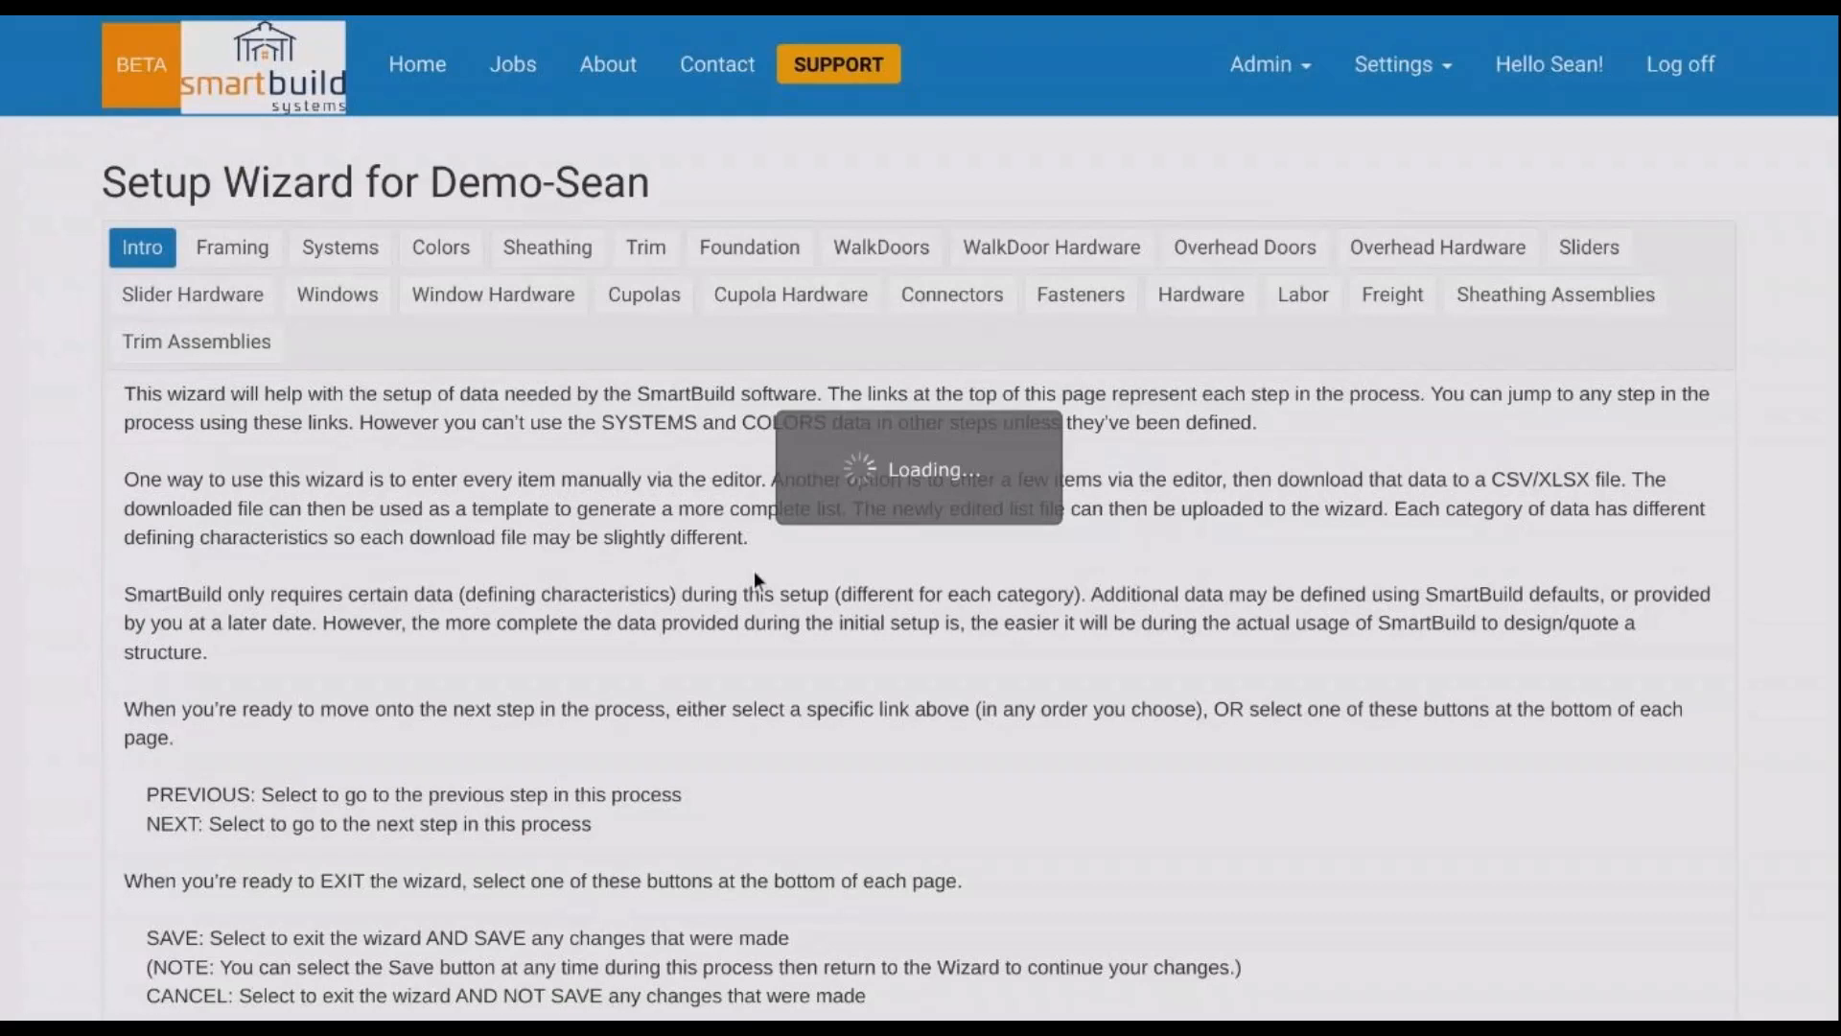
click(352, 303)
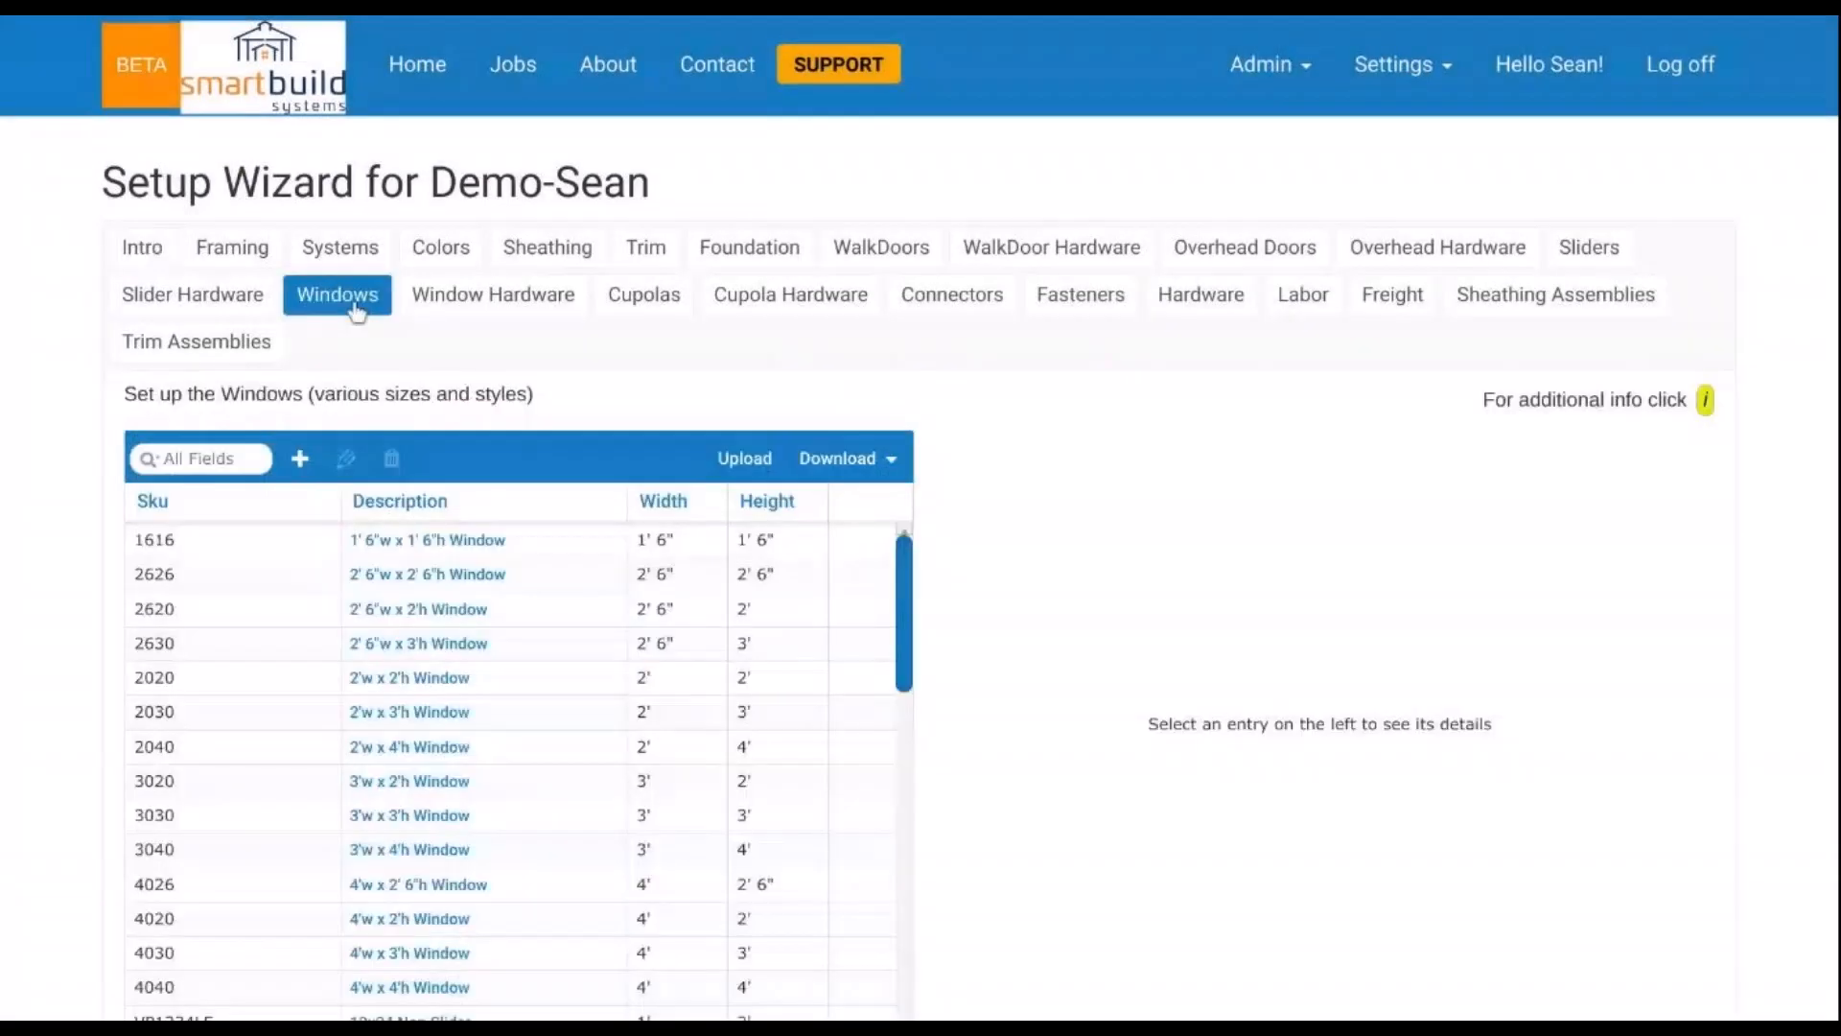
Step: Examine the available style options for window SKU 1616 and close its record without saving
double_click(591, 551)
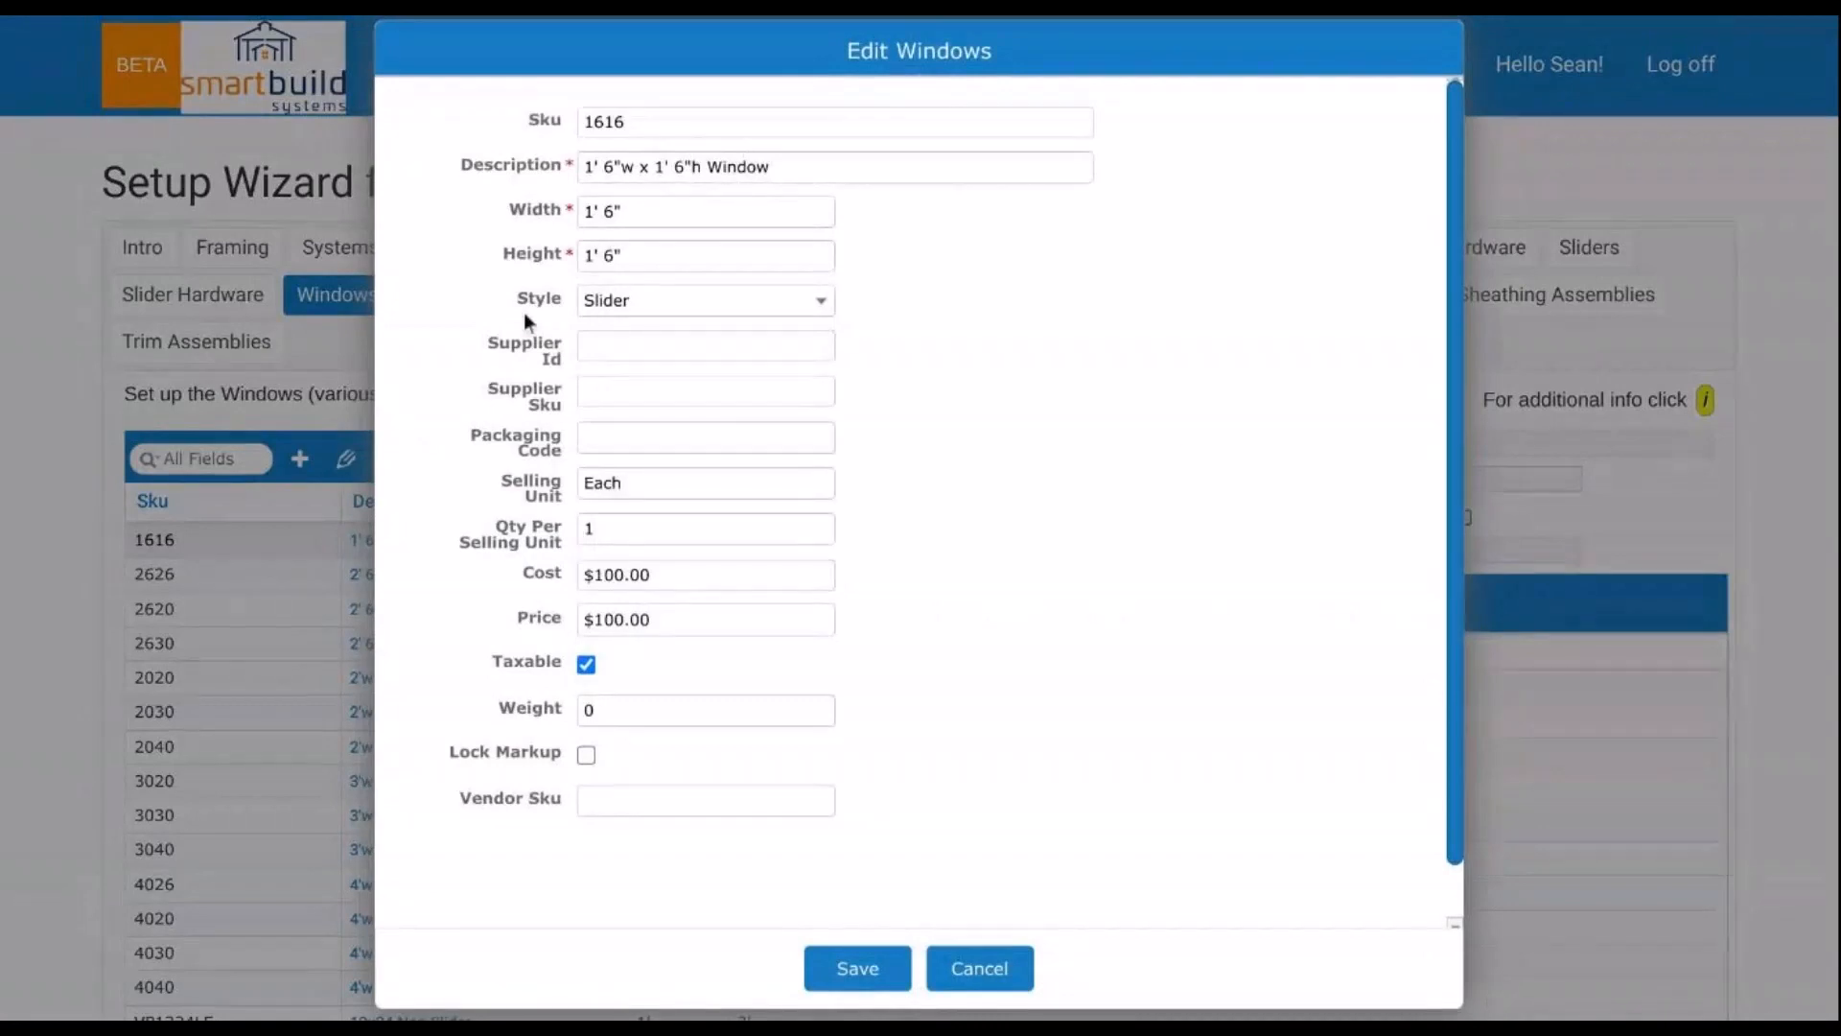
click(739, 307)
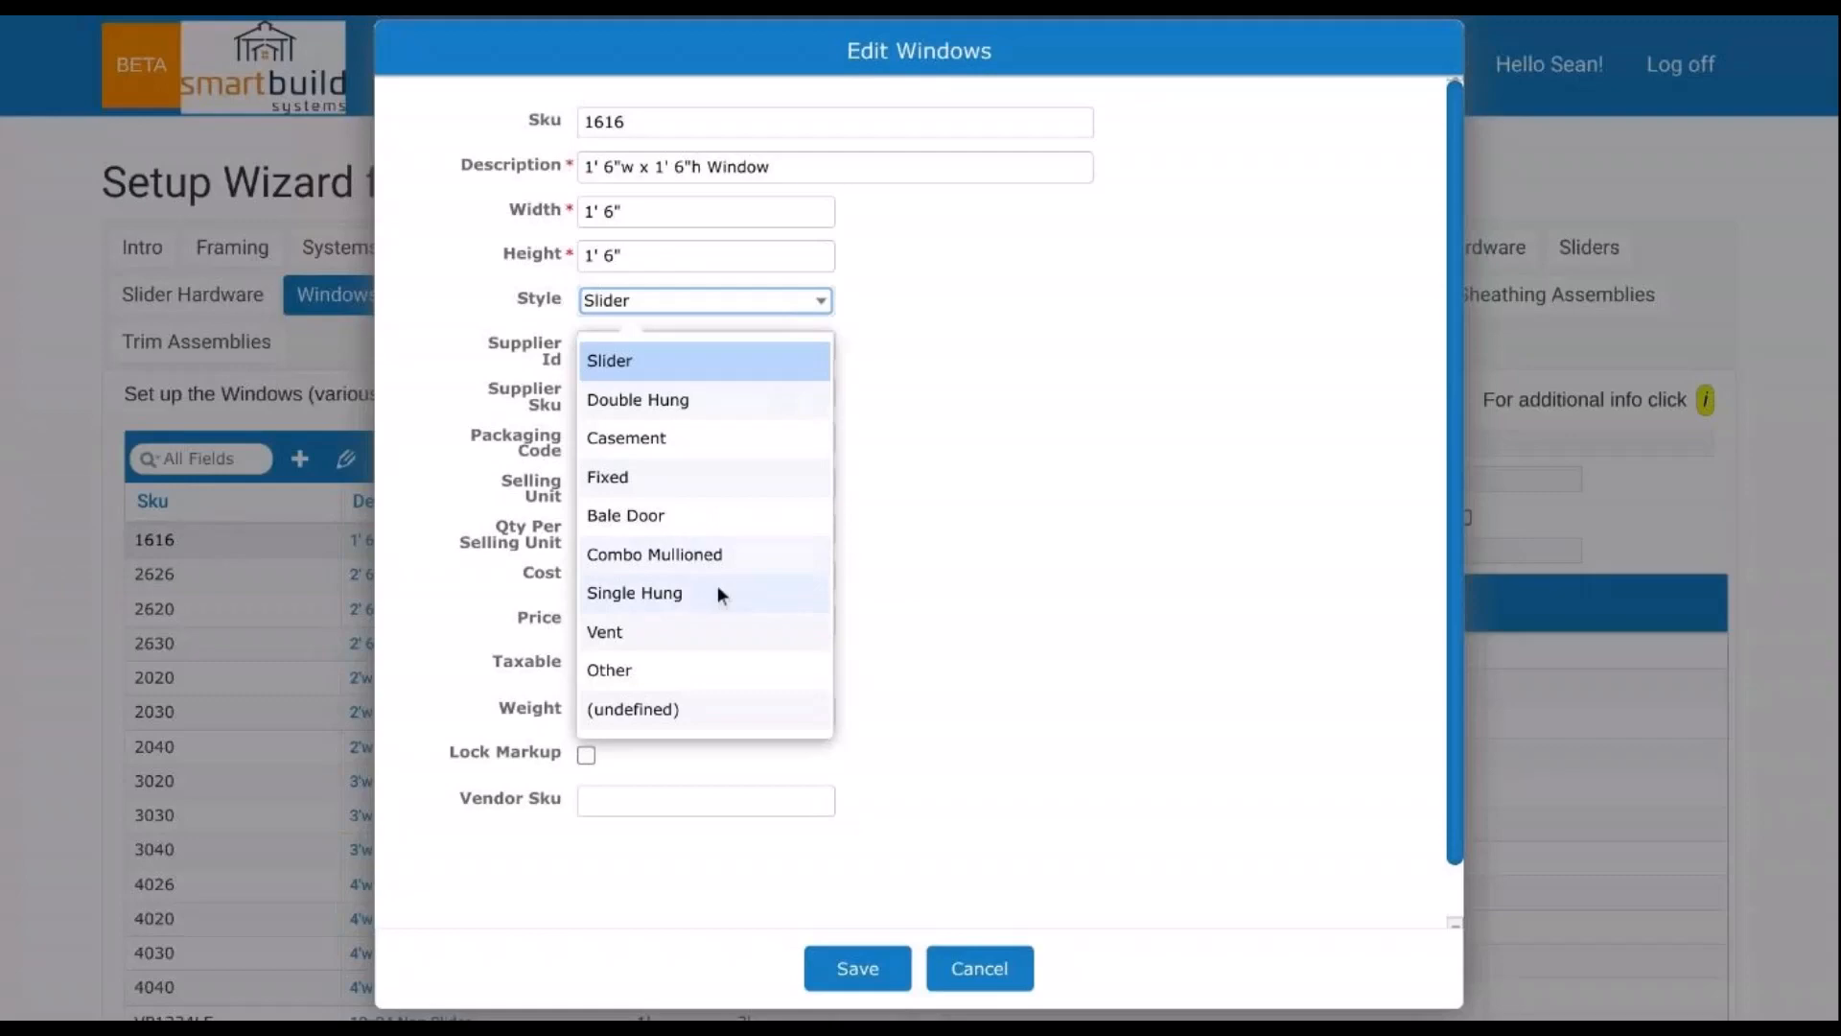
click(983, 971)
click(983, 970)
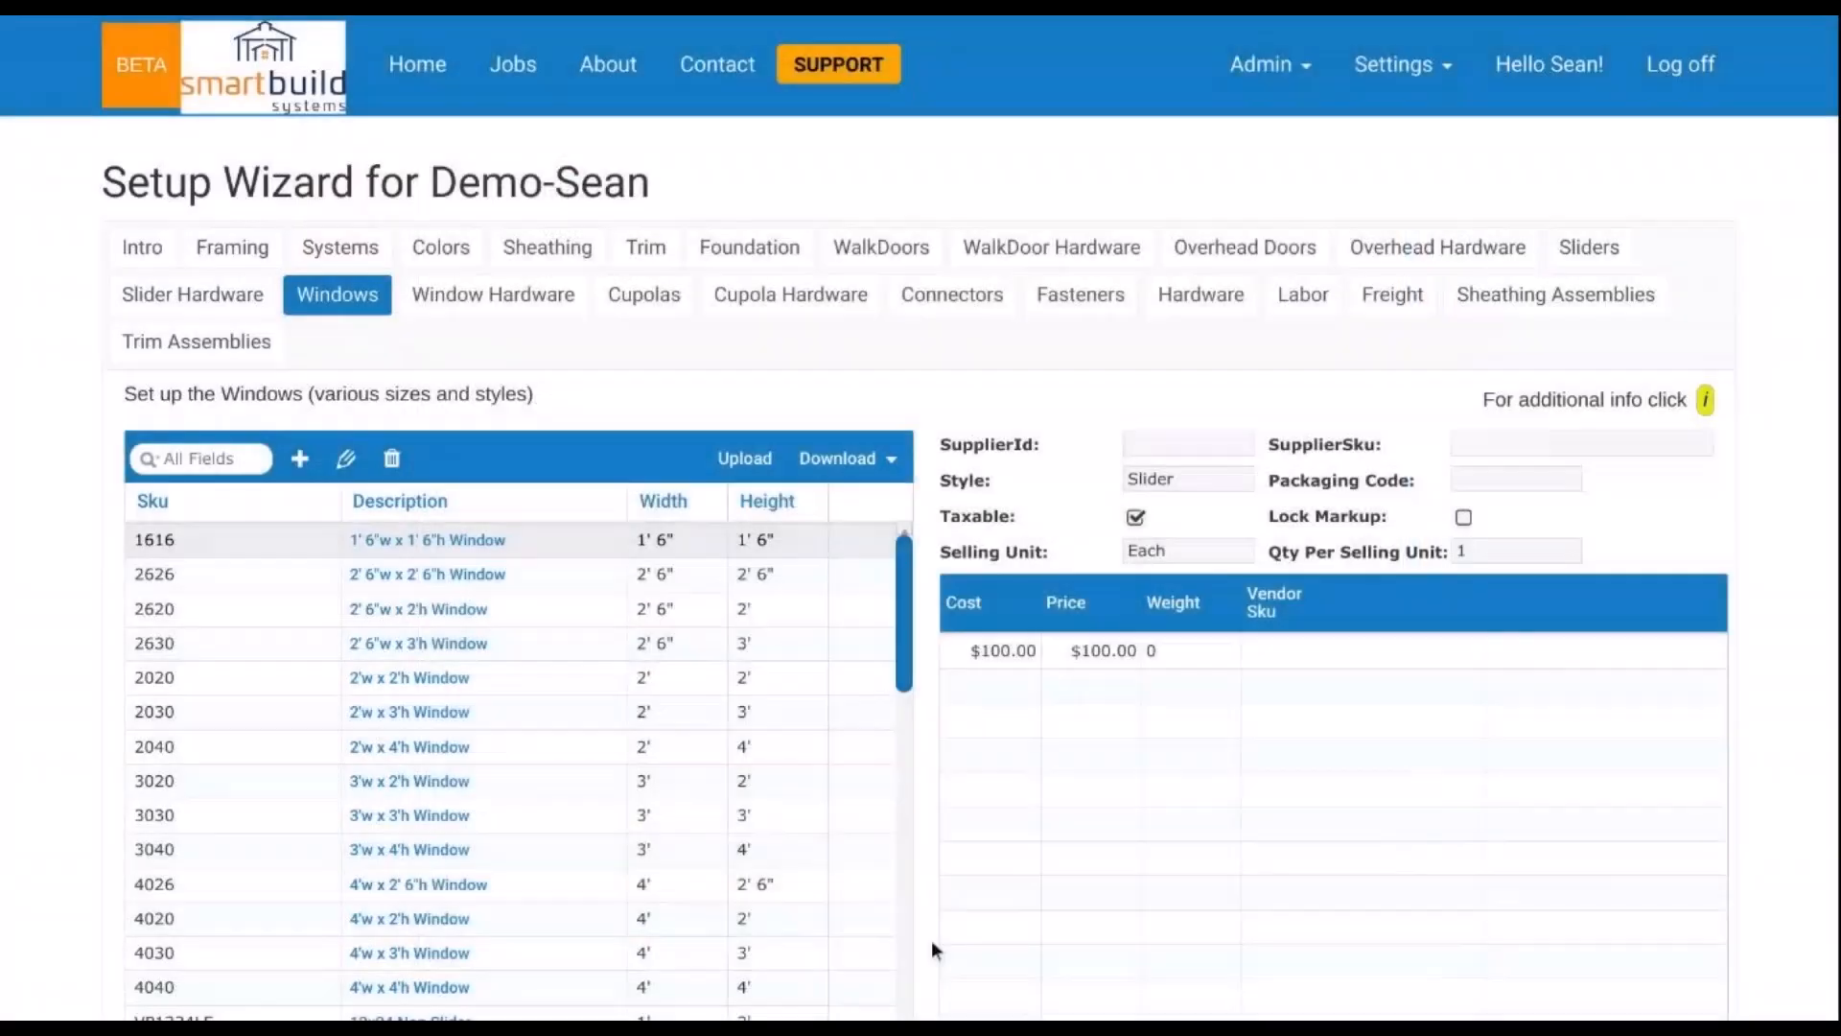
Step: Examine the style setting of the 18x24 Non Slider window (SKU VP1824LE) and close its record without saving
scroll(493, 739, down, 5)
scroll(537, 658, up, 1)
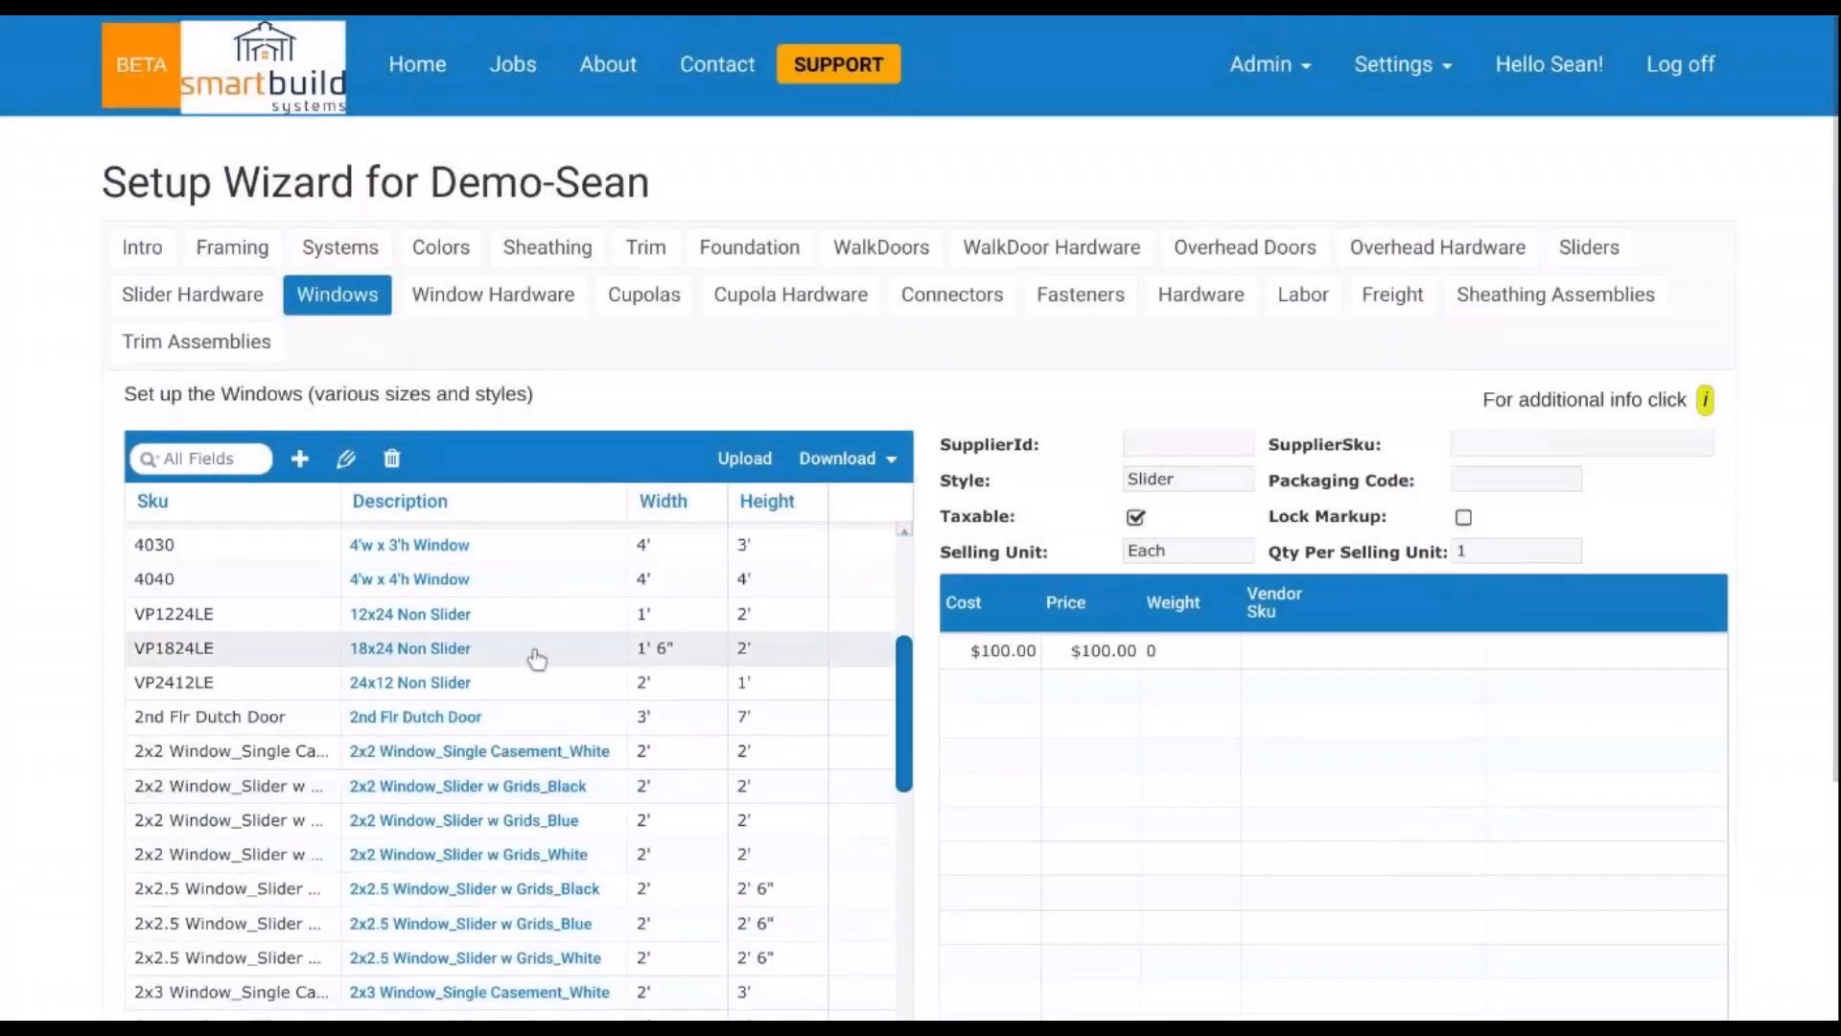
double_click(537, 658)
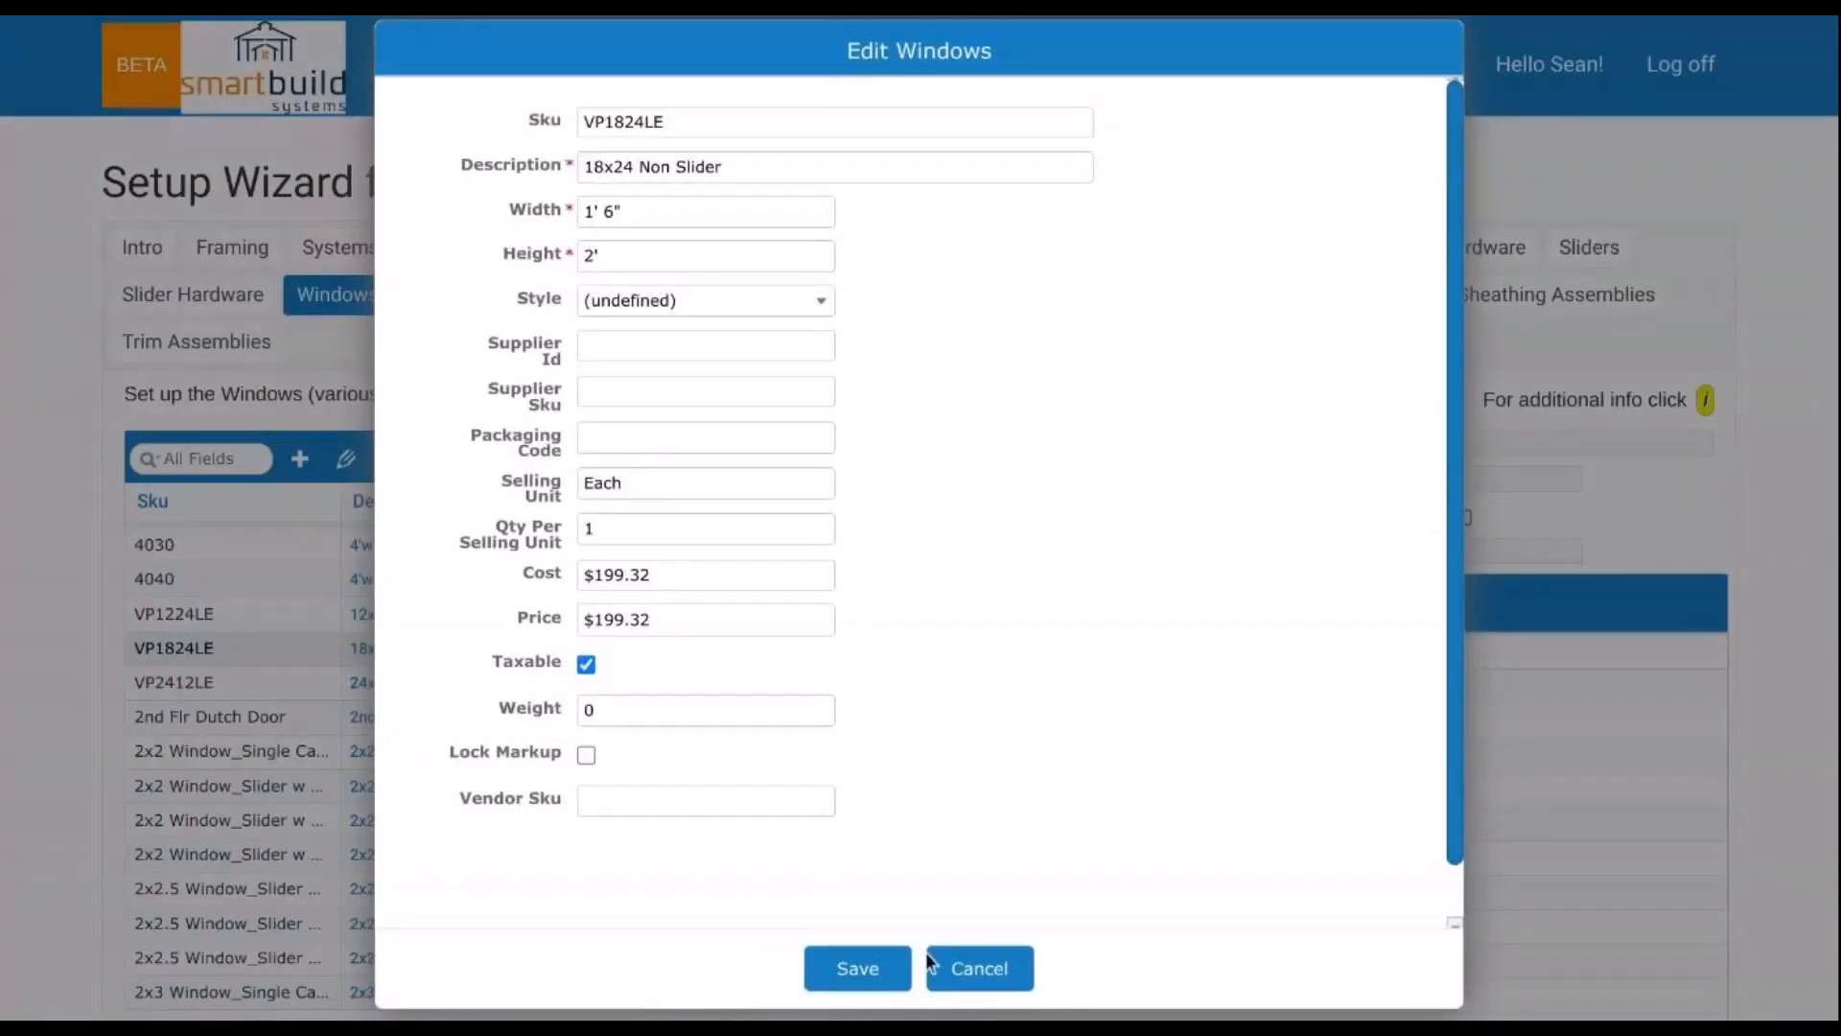
click(964, 970)
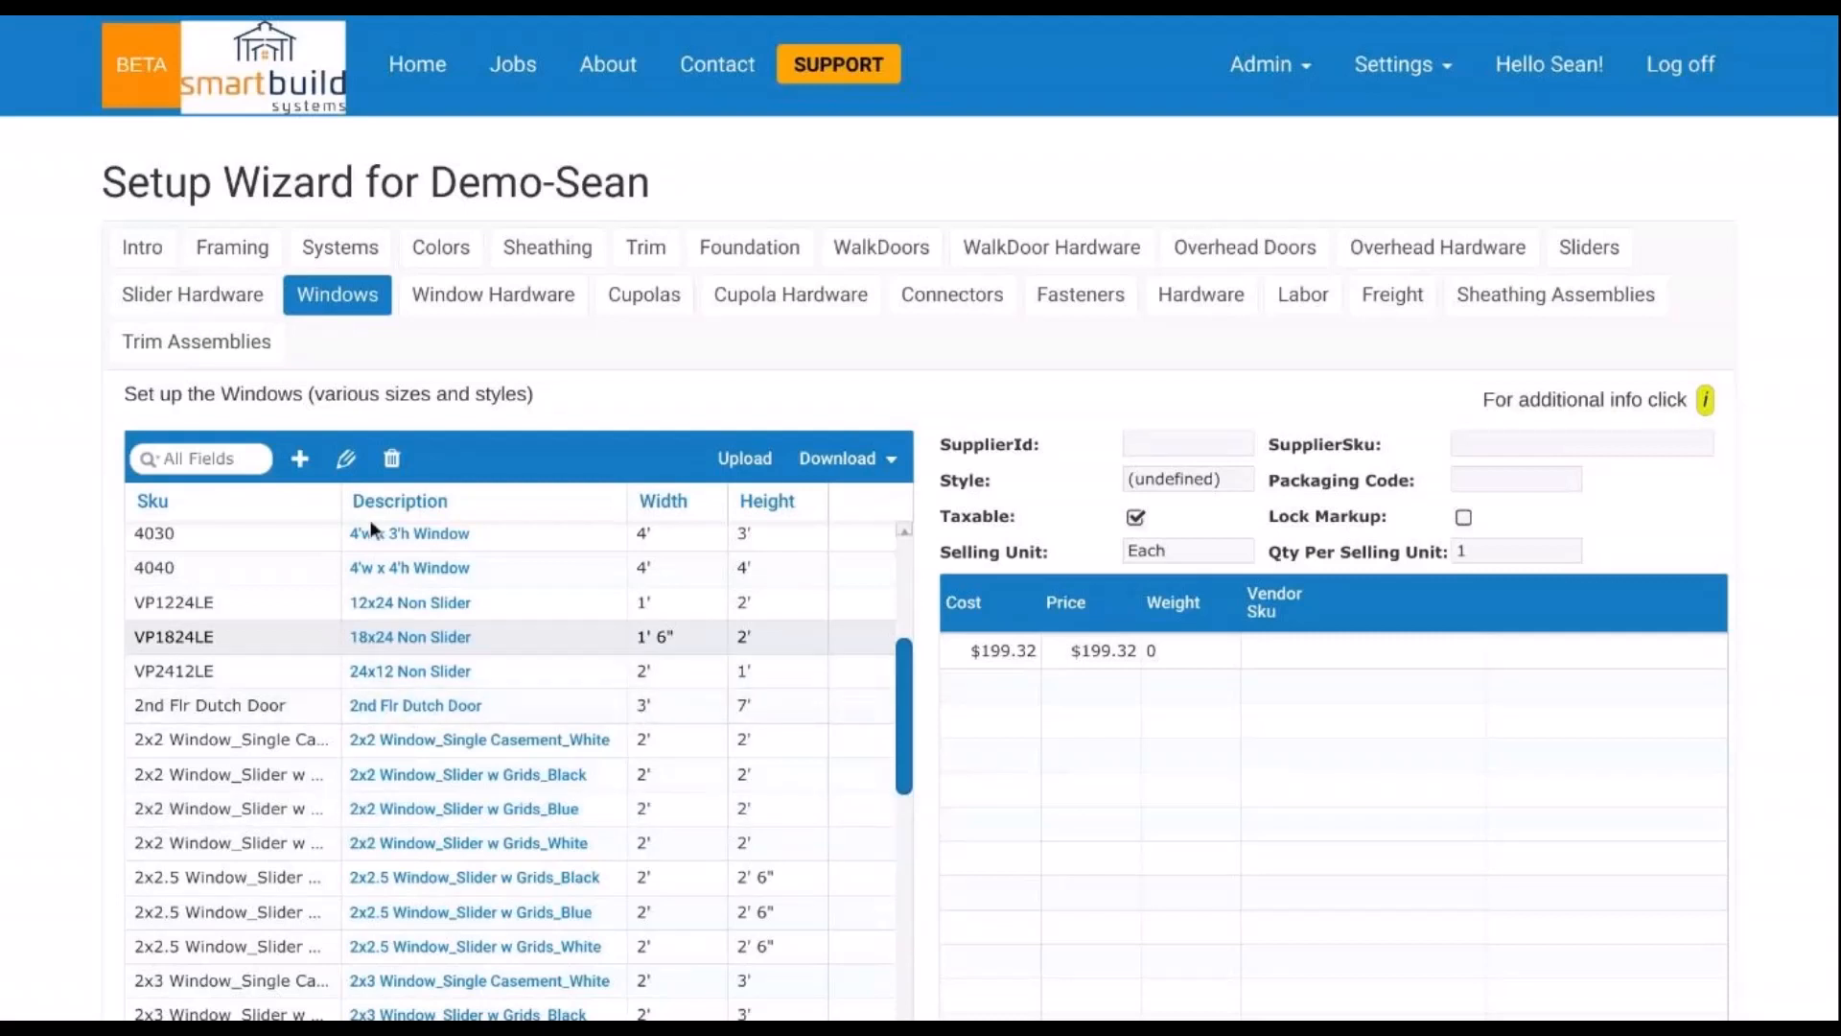
Step: Examine the window list's download formats and the style options for window SKU 4030, closing its record without saving
click(837, 459)
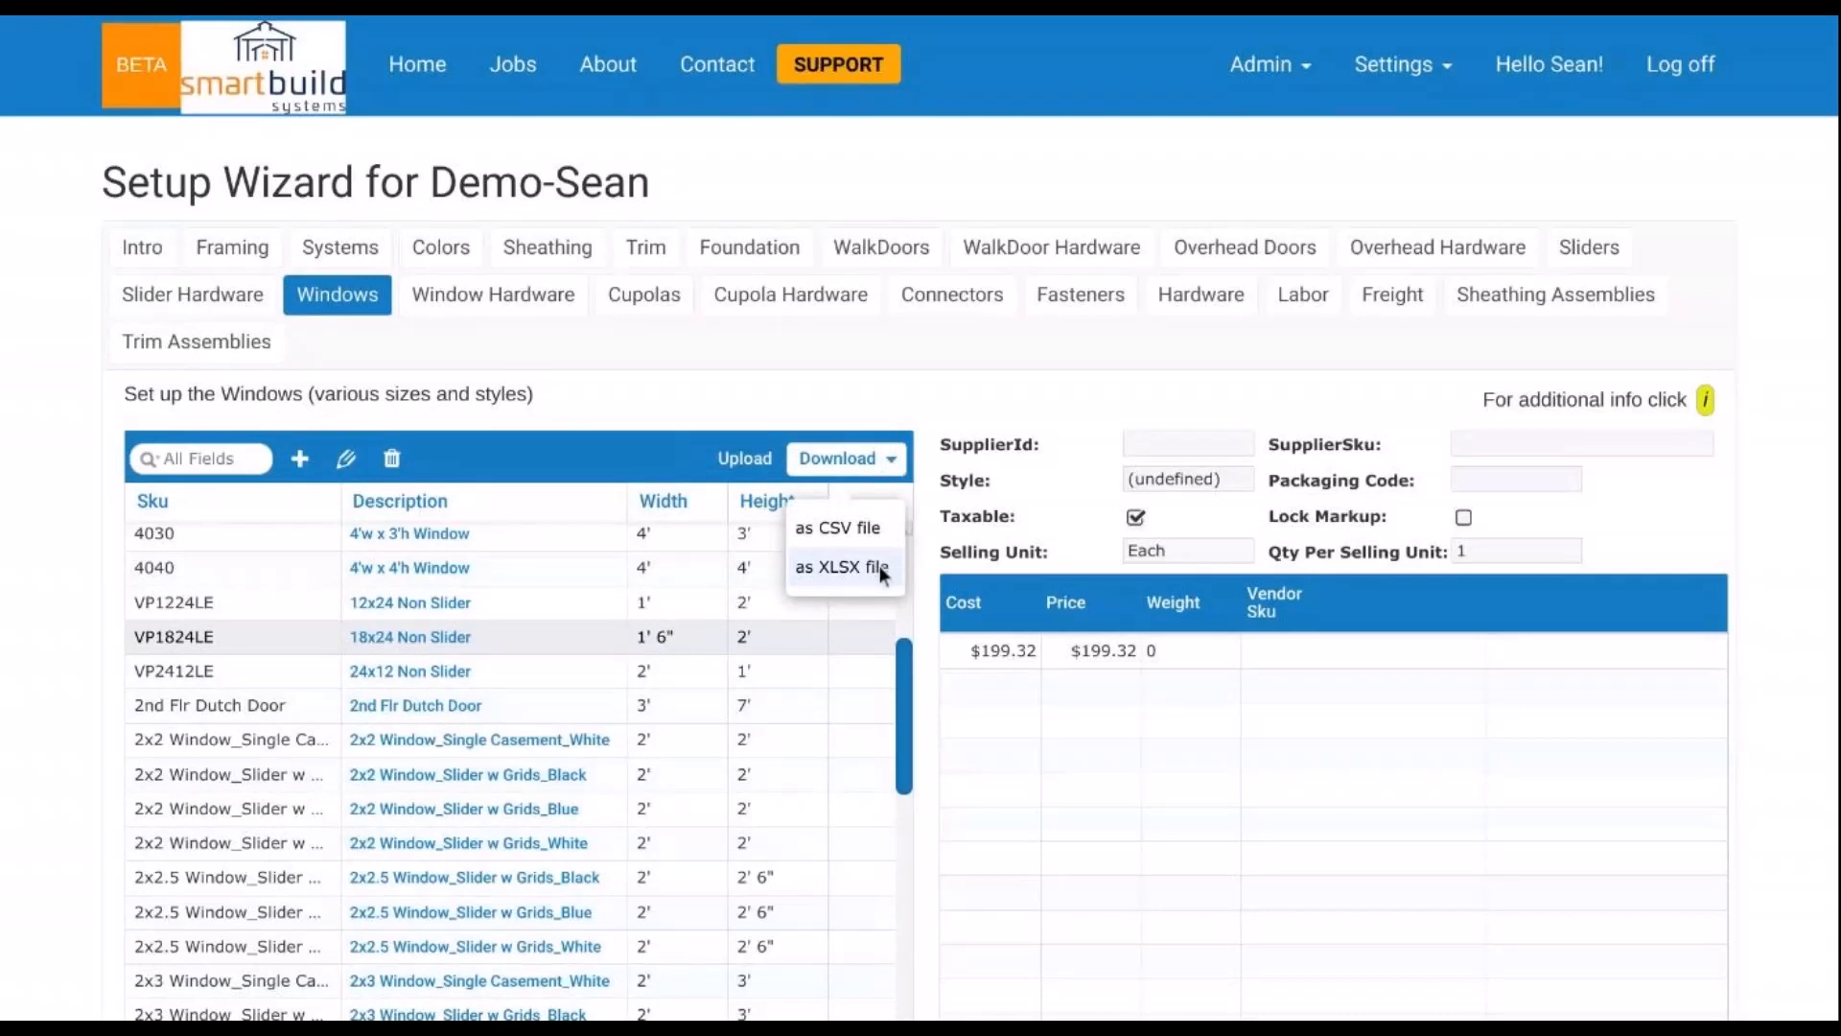
double_click(561, 542)
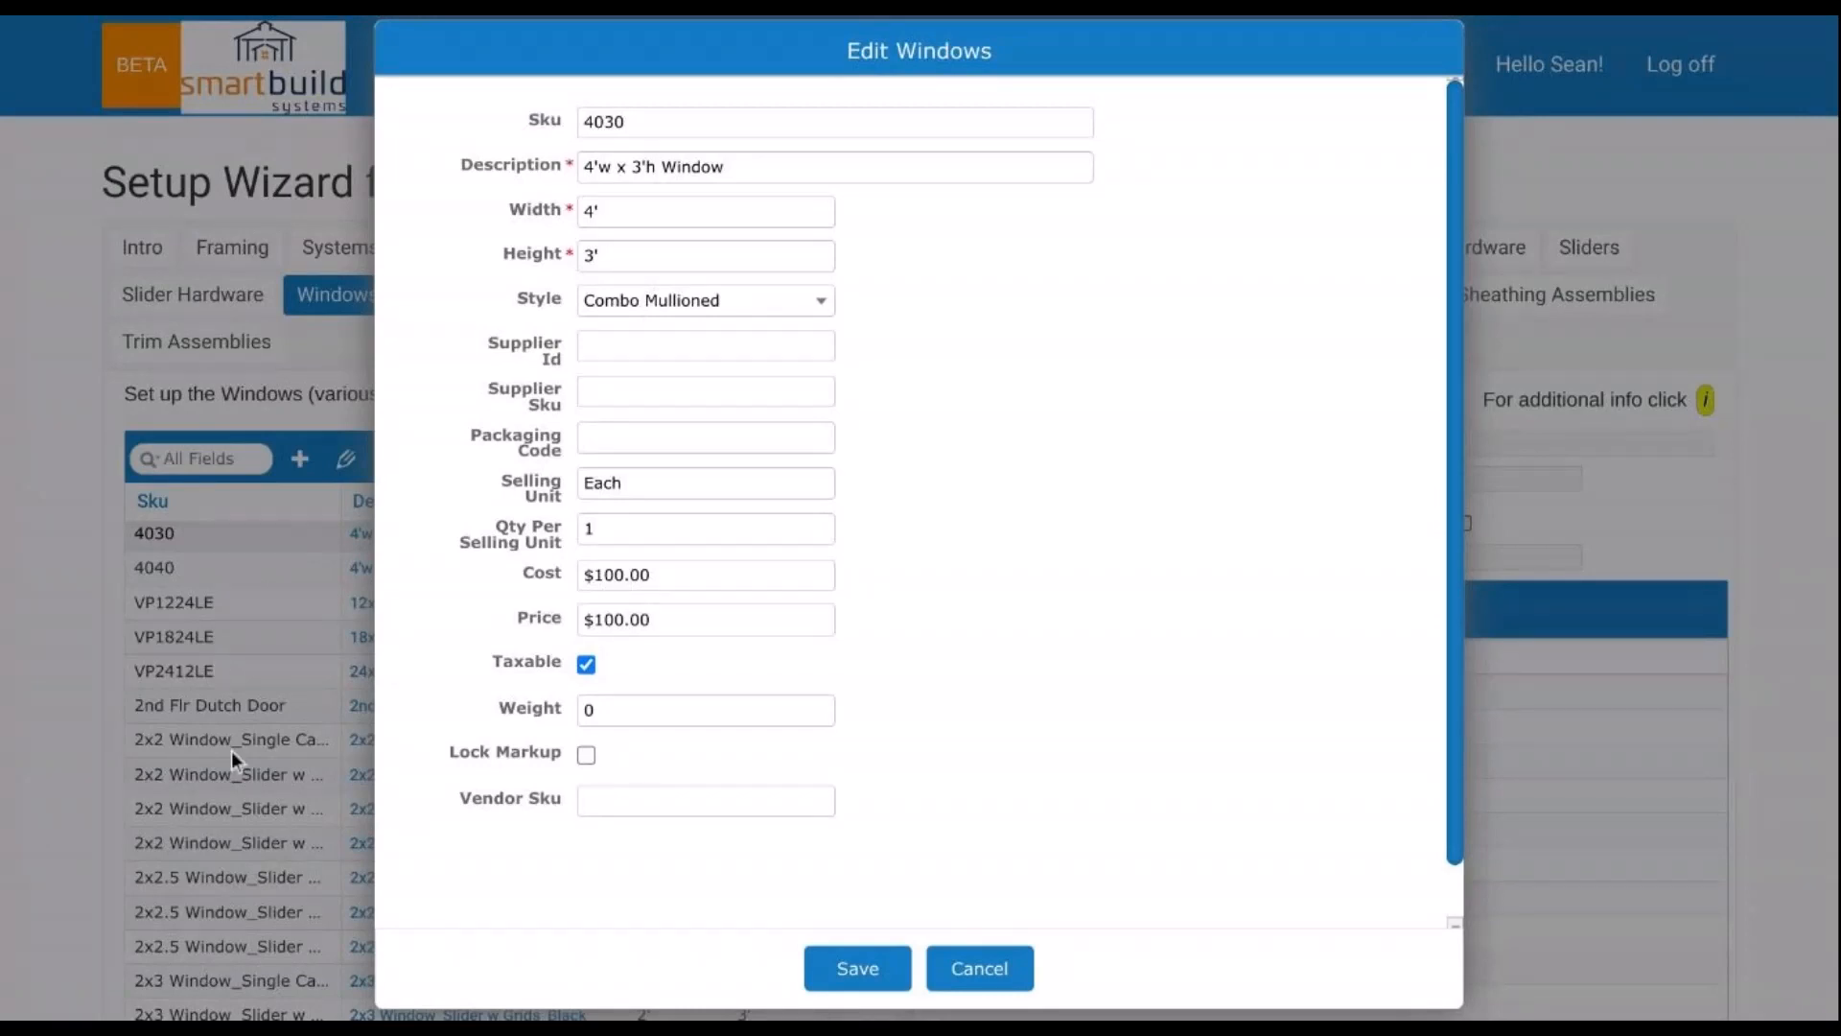
click(719, 313)
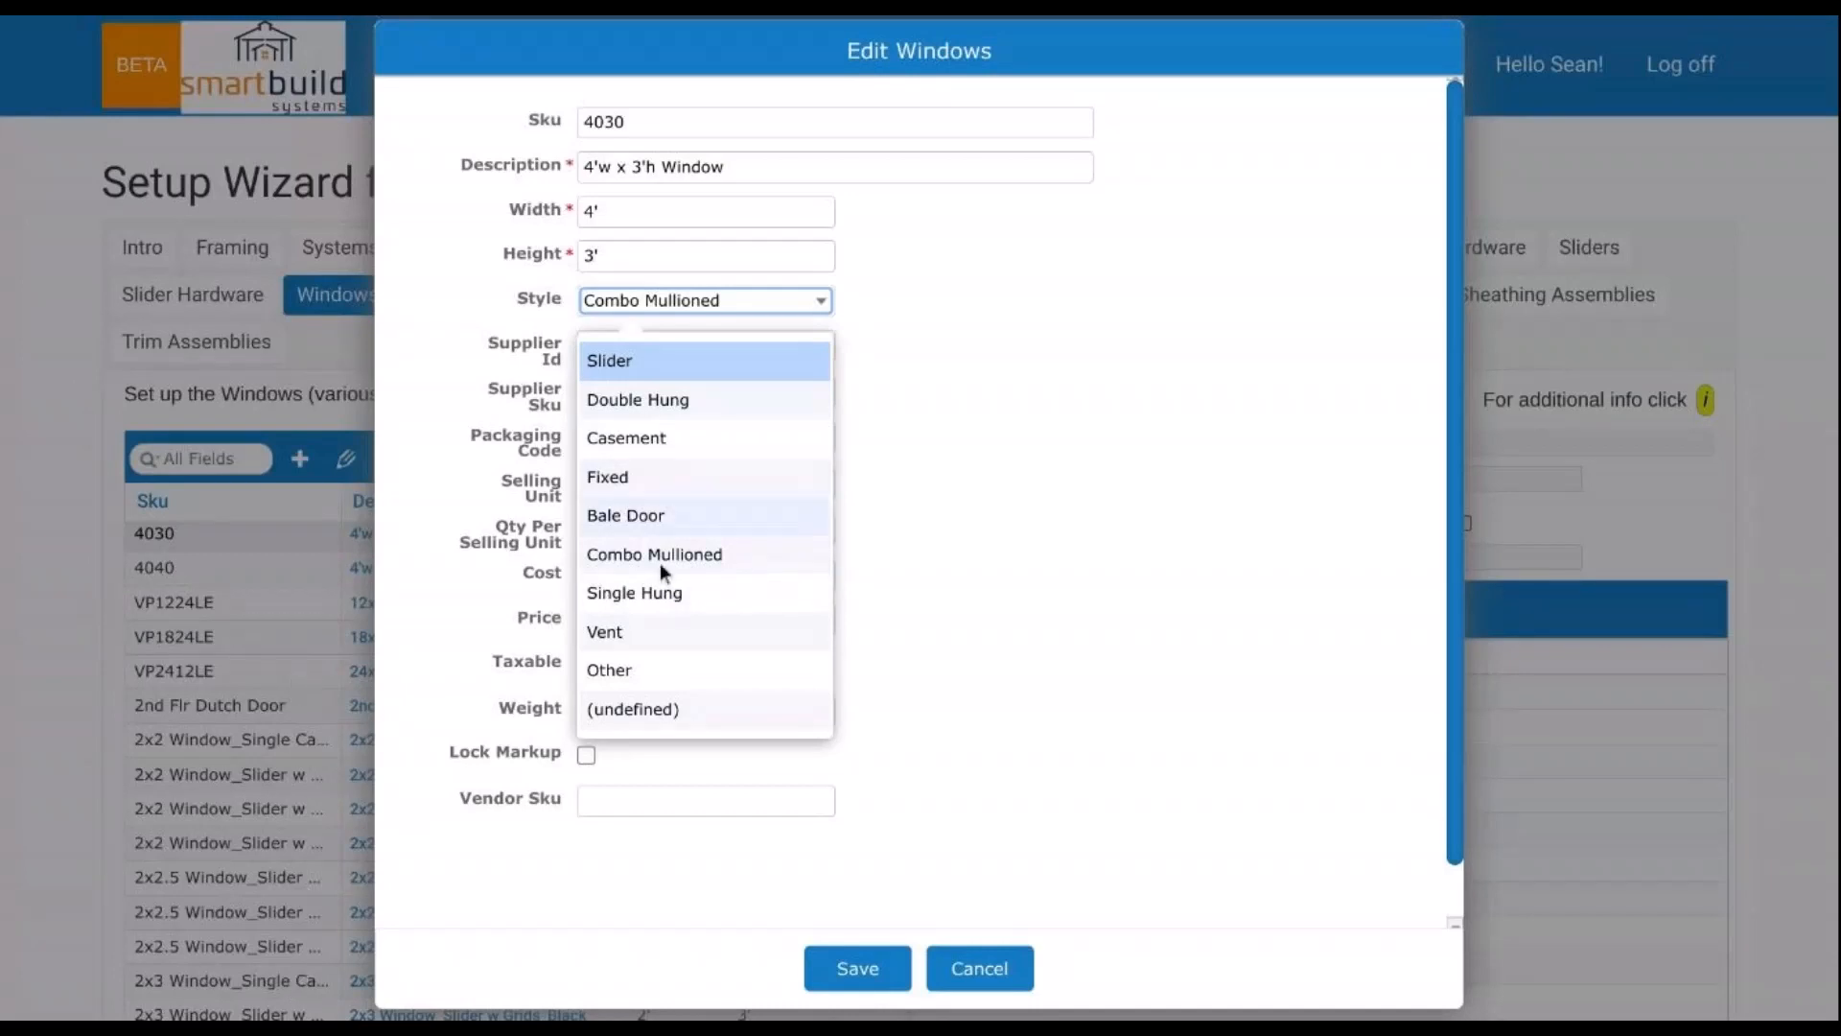
click(999, 976)
click(997, 975)
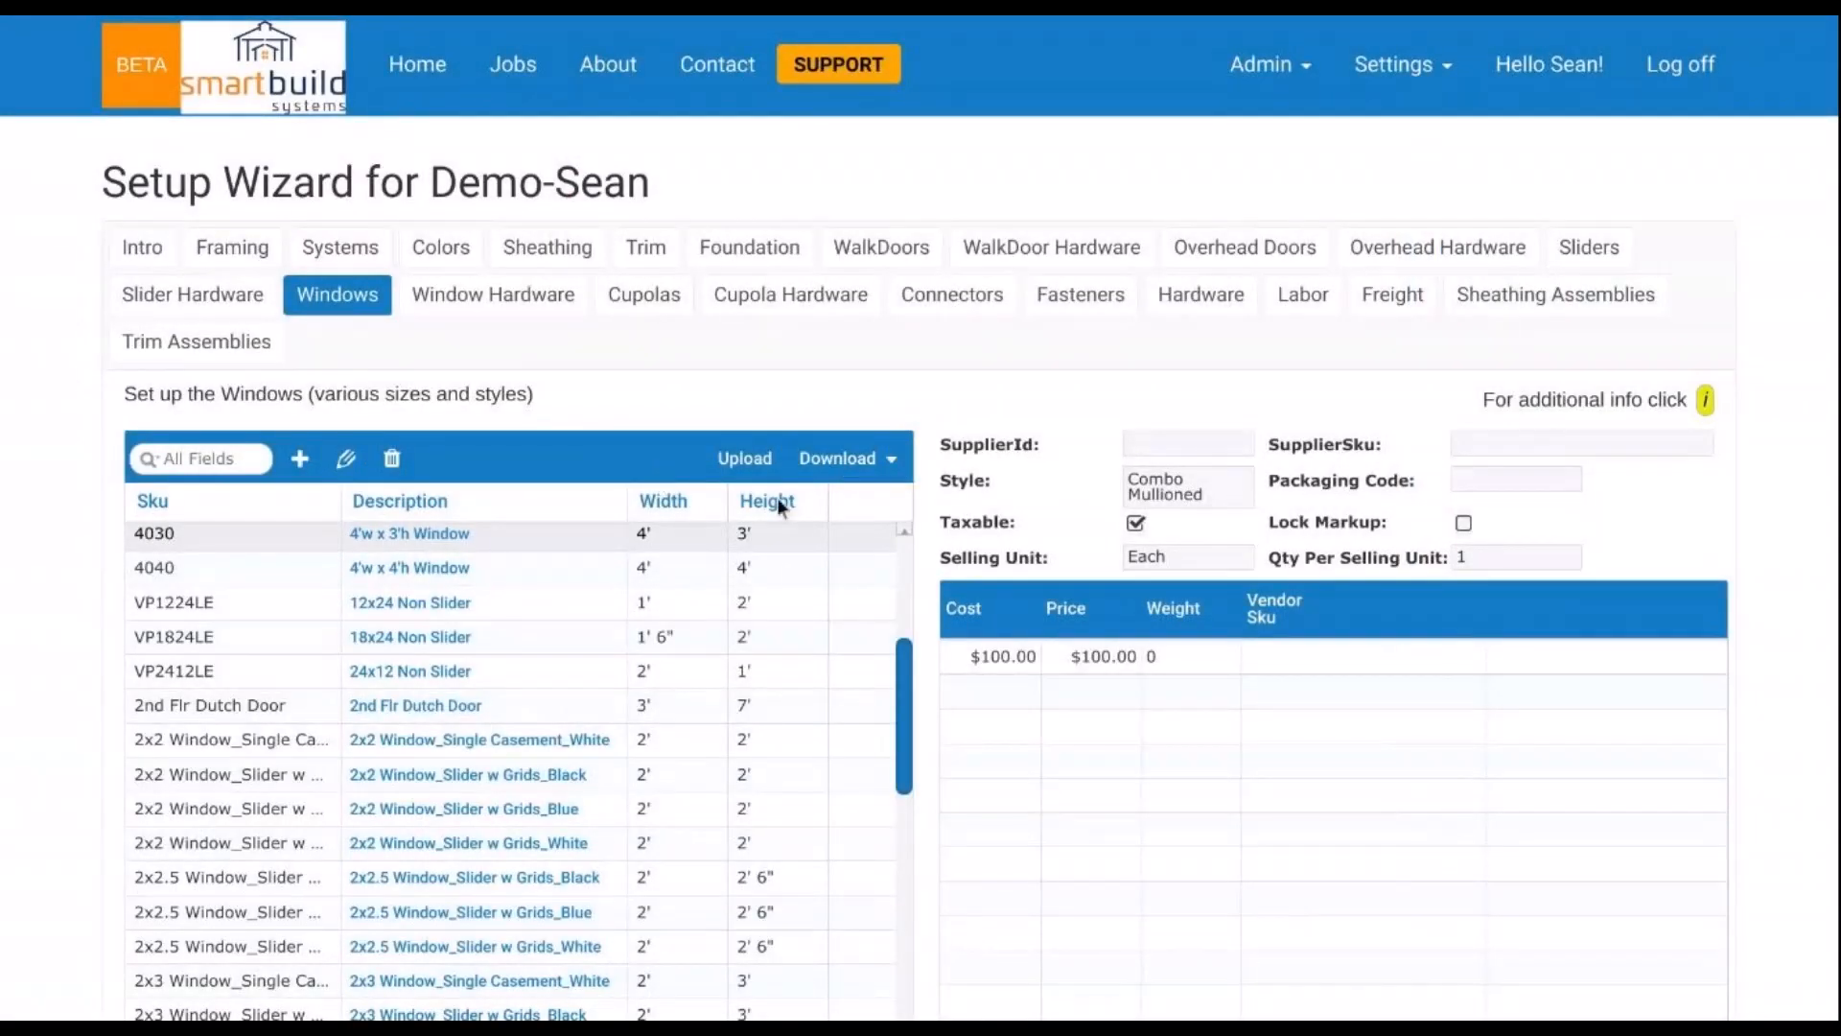
scroll(481, 822, down, 2)
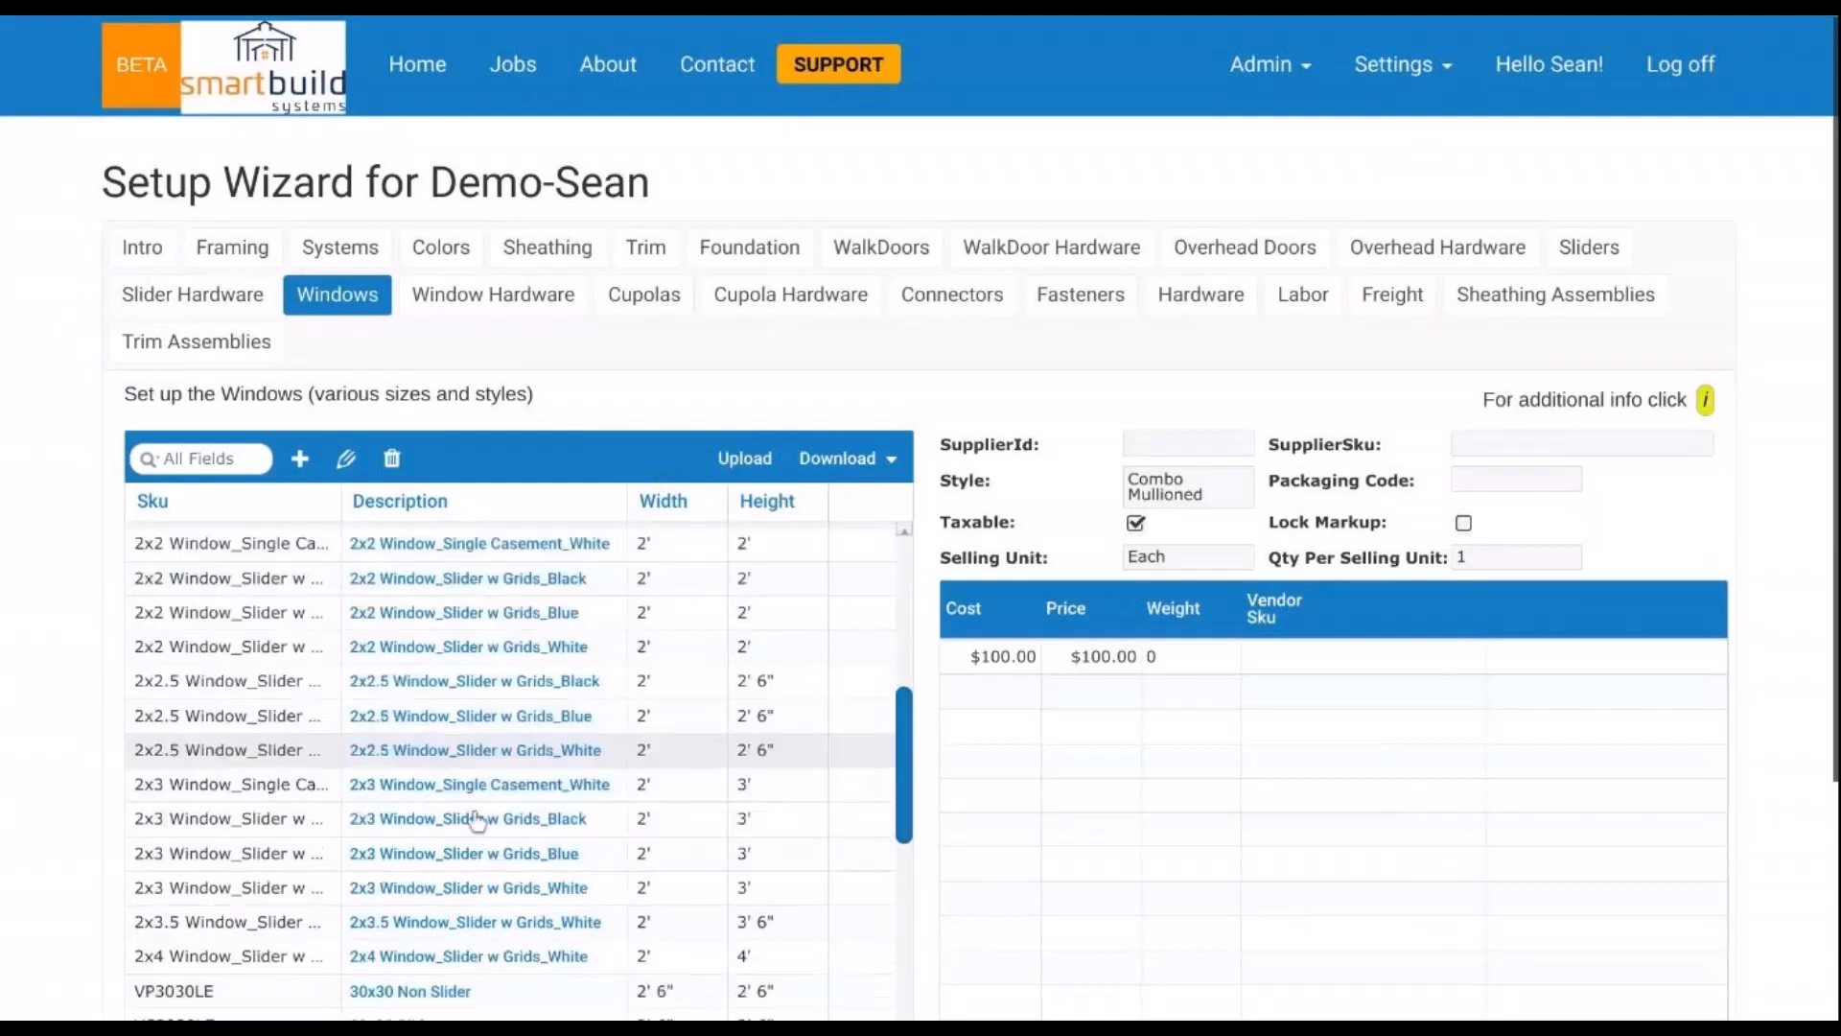
scroll(450, 782, up, 6)
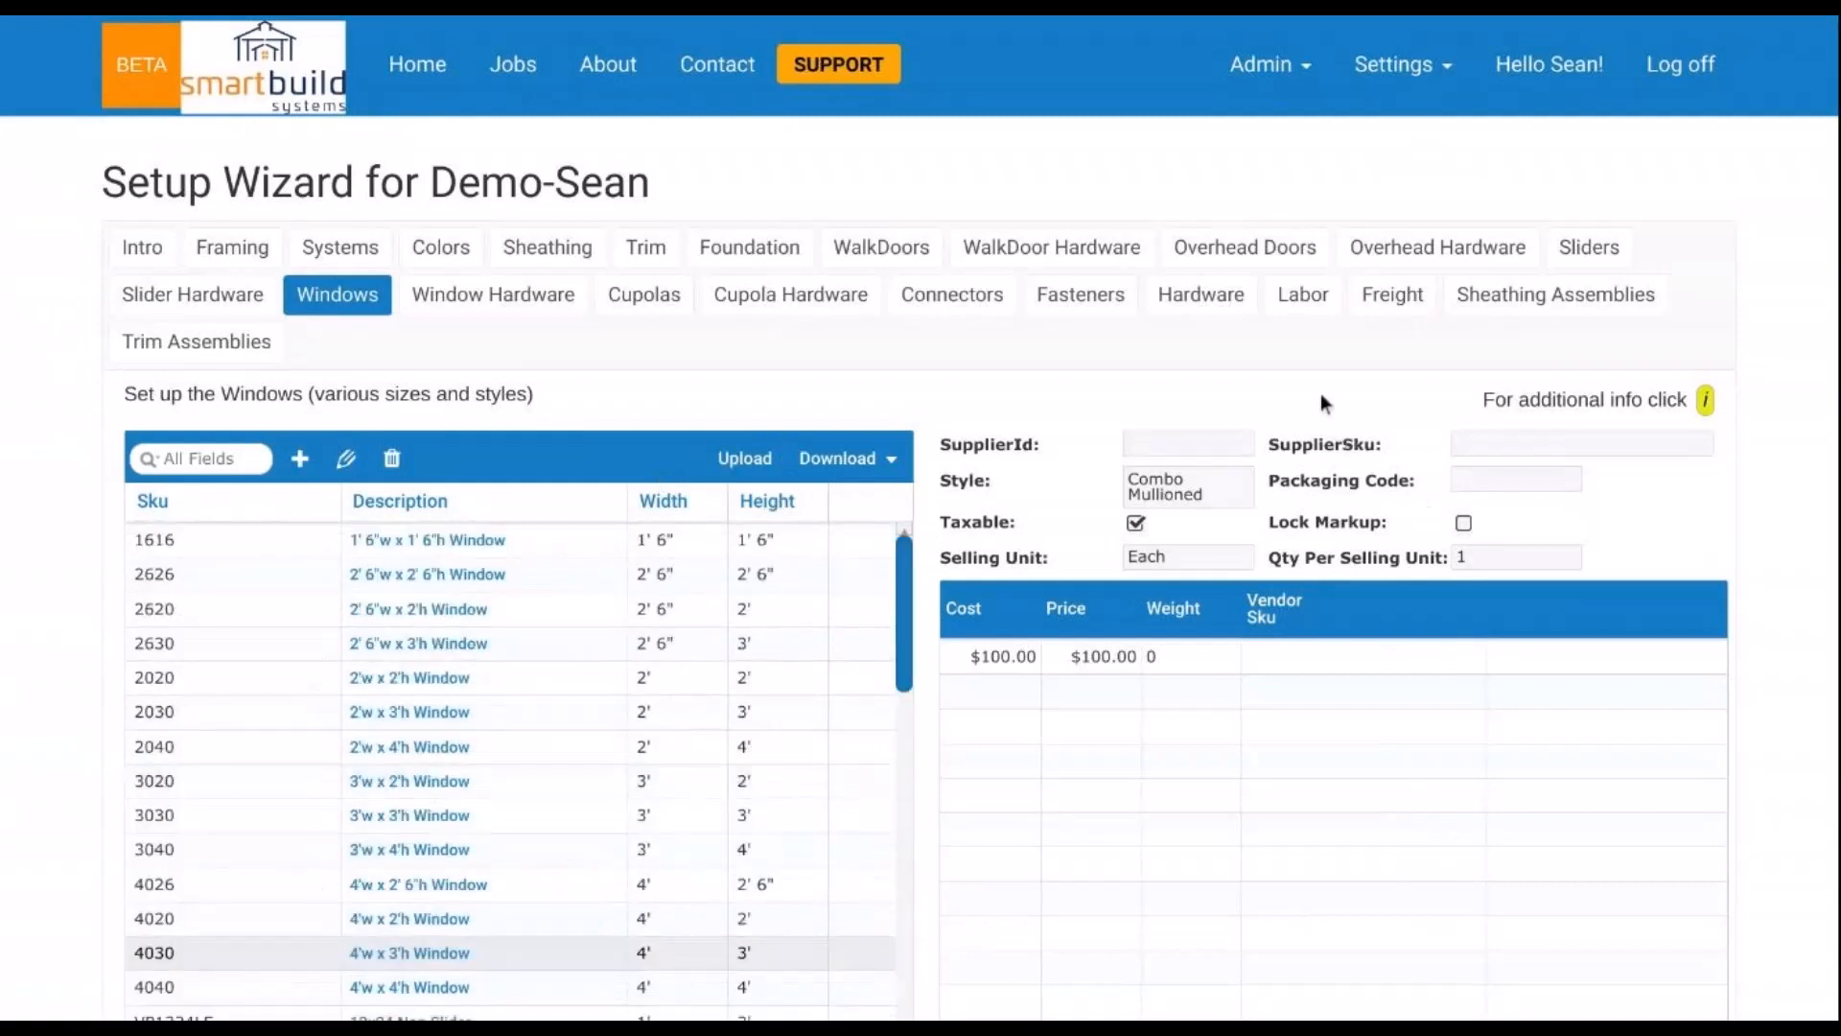
Step: Examine the style options for the 10' x 7' overhead door (SKU 1070) and close its record without saving
click(1312, 257)
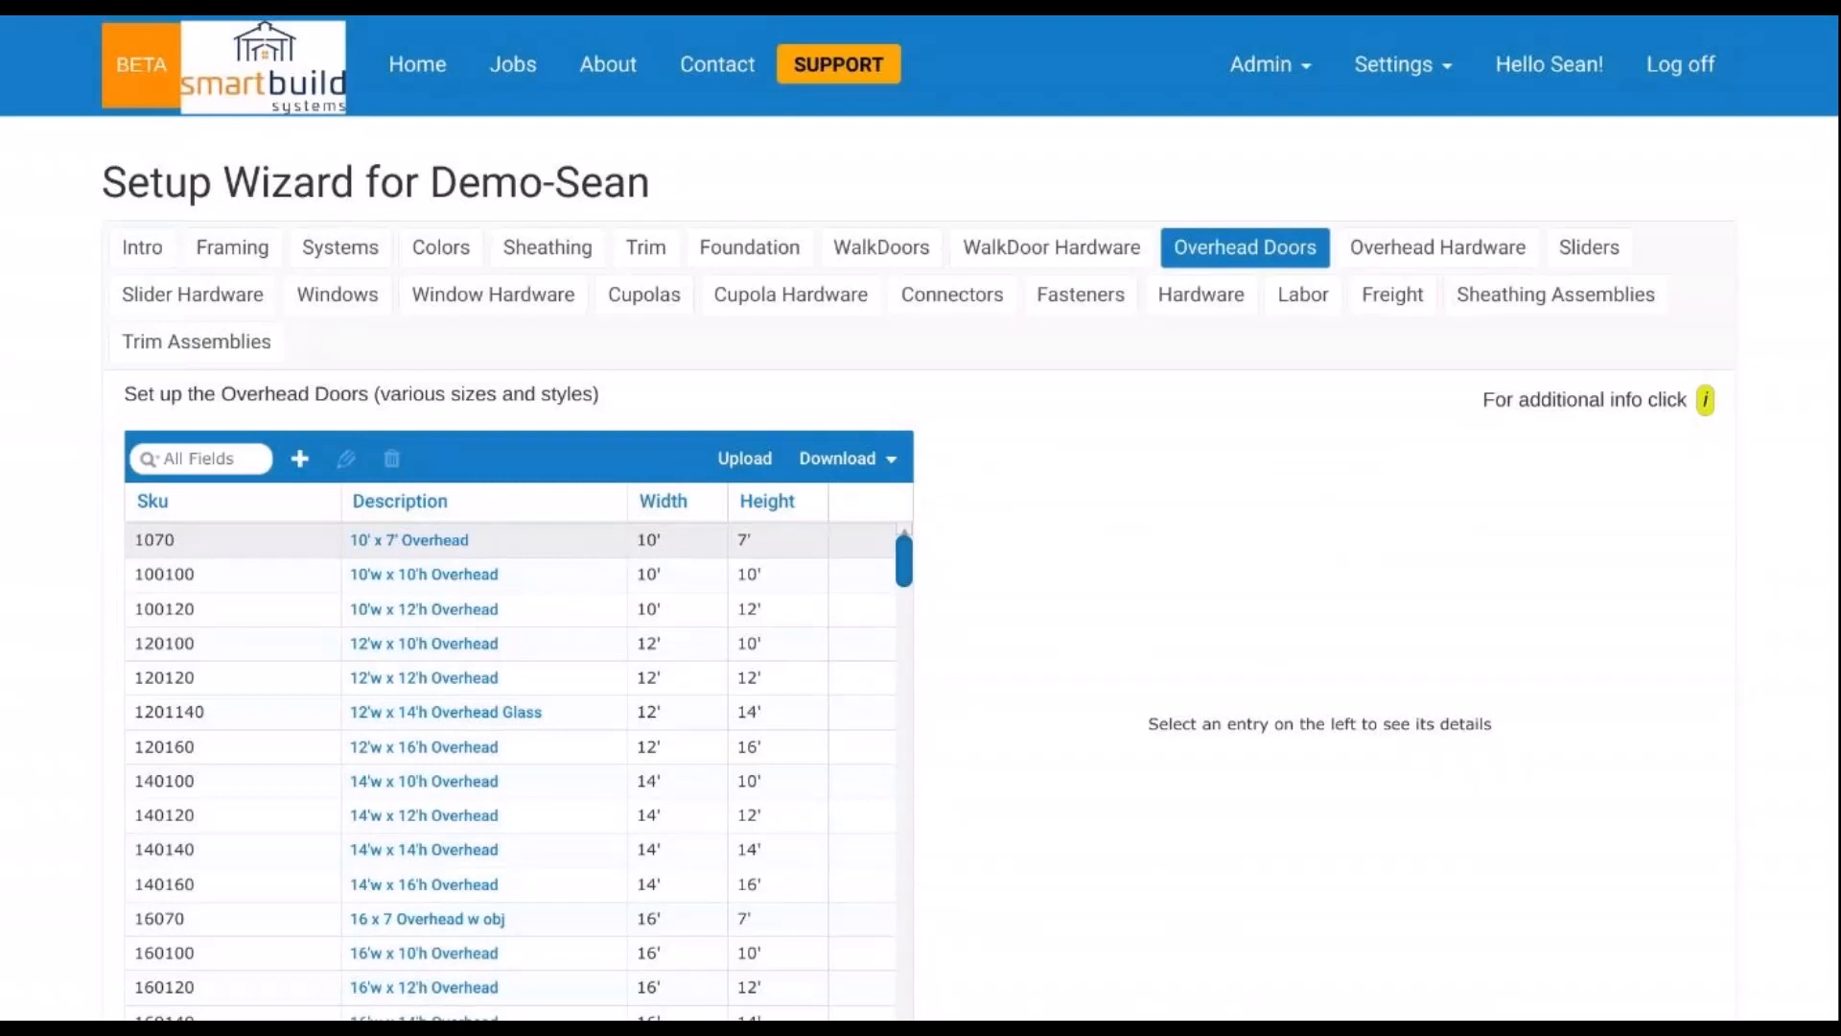
double_click(588, 543)
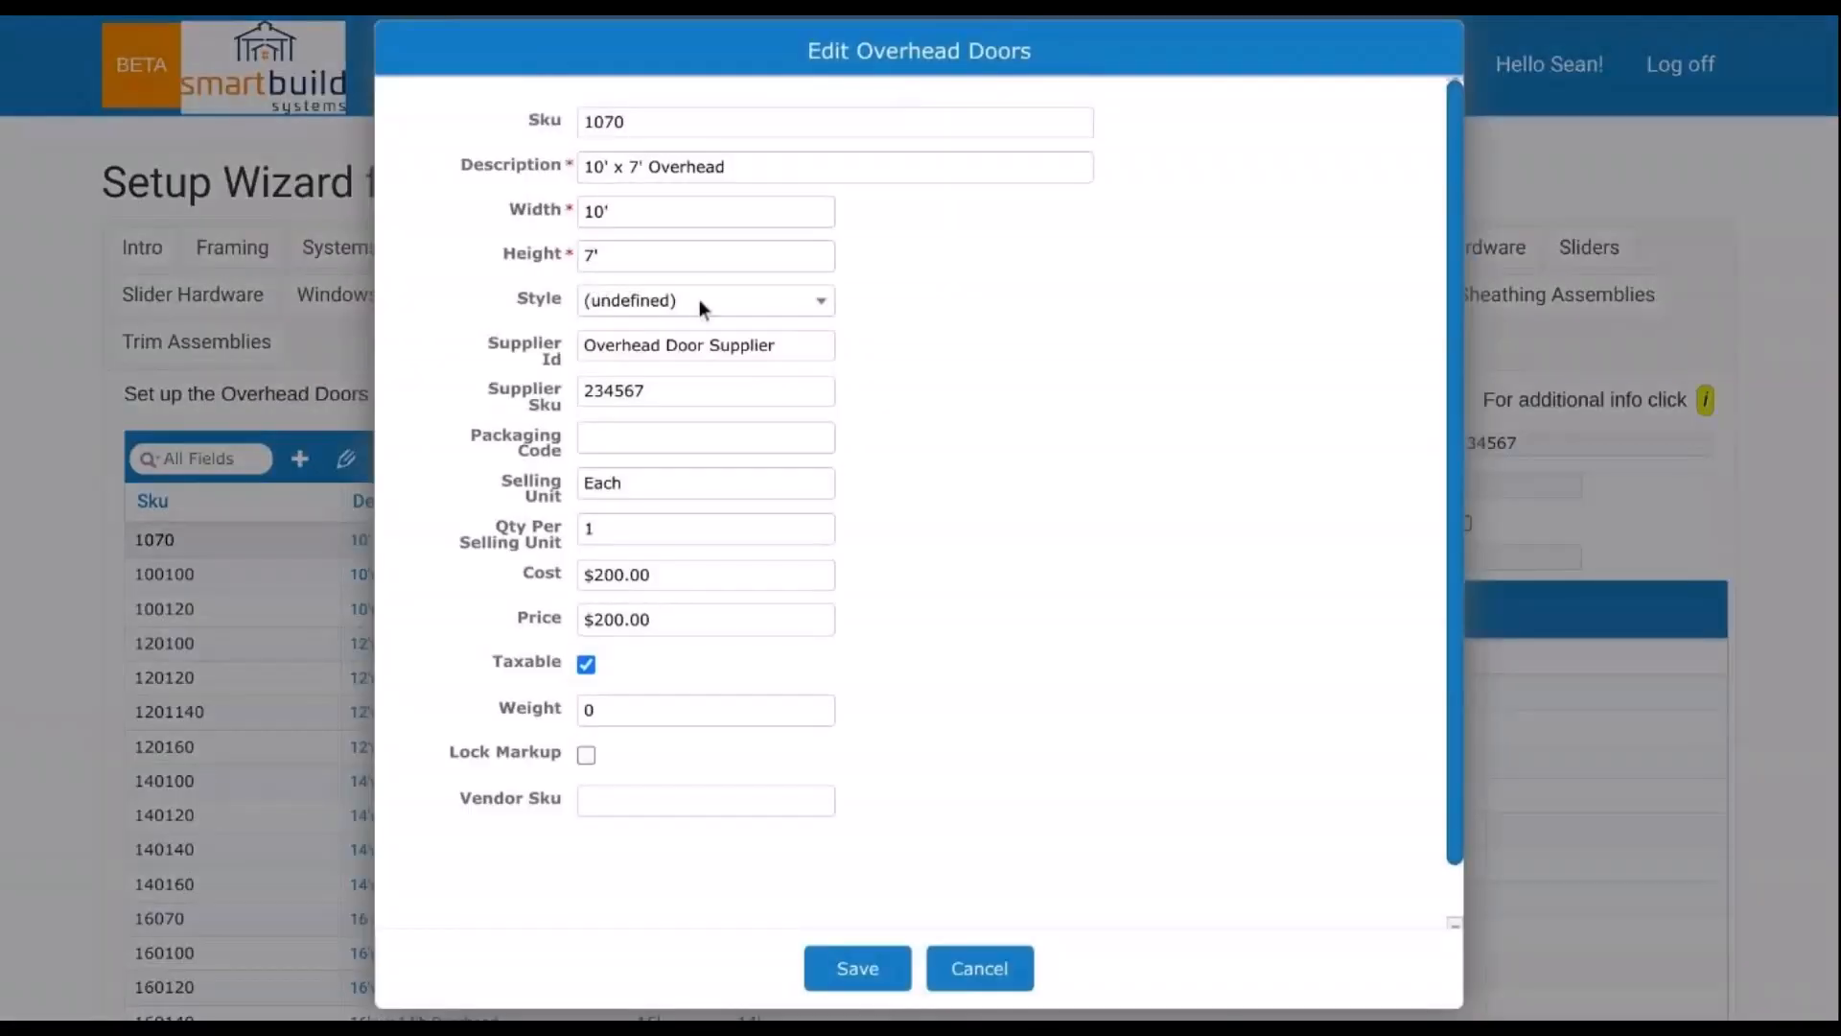
click(700, 300)
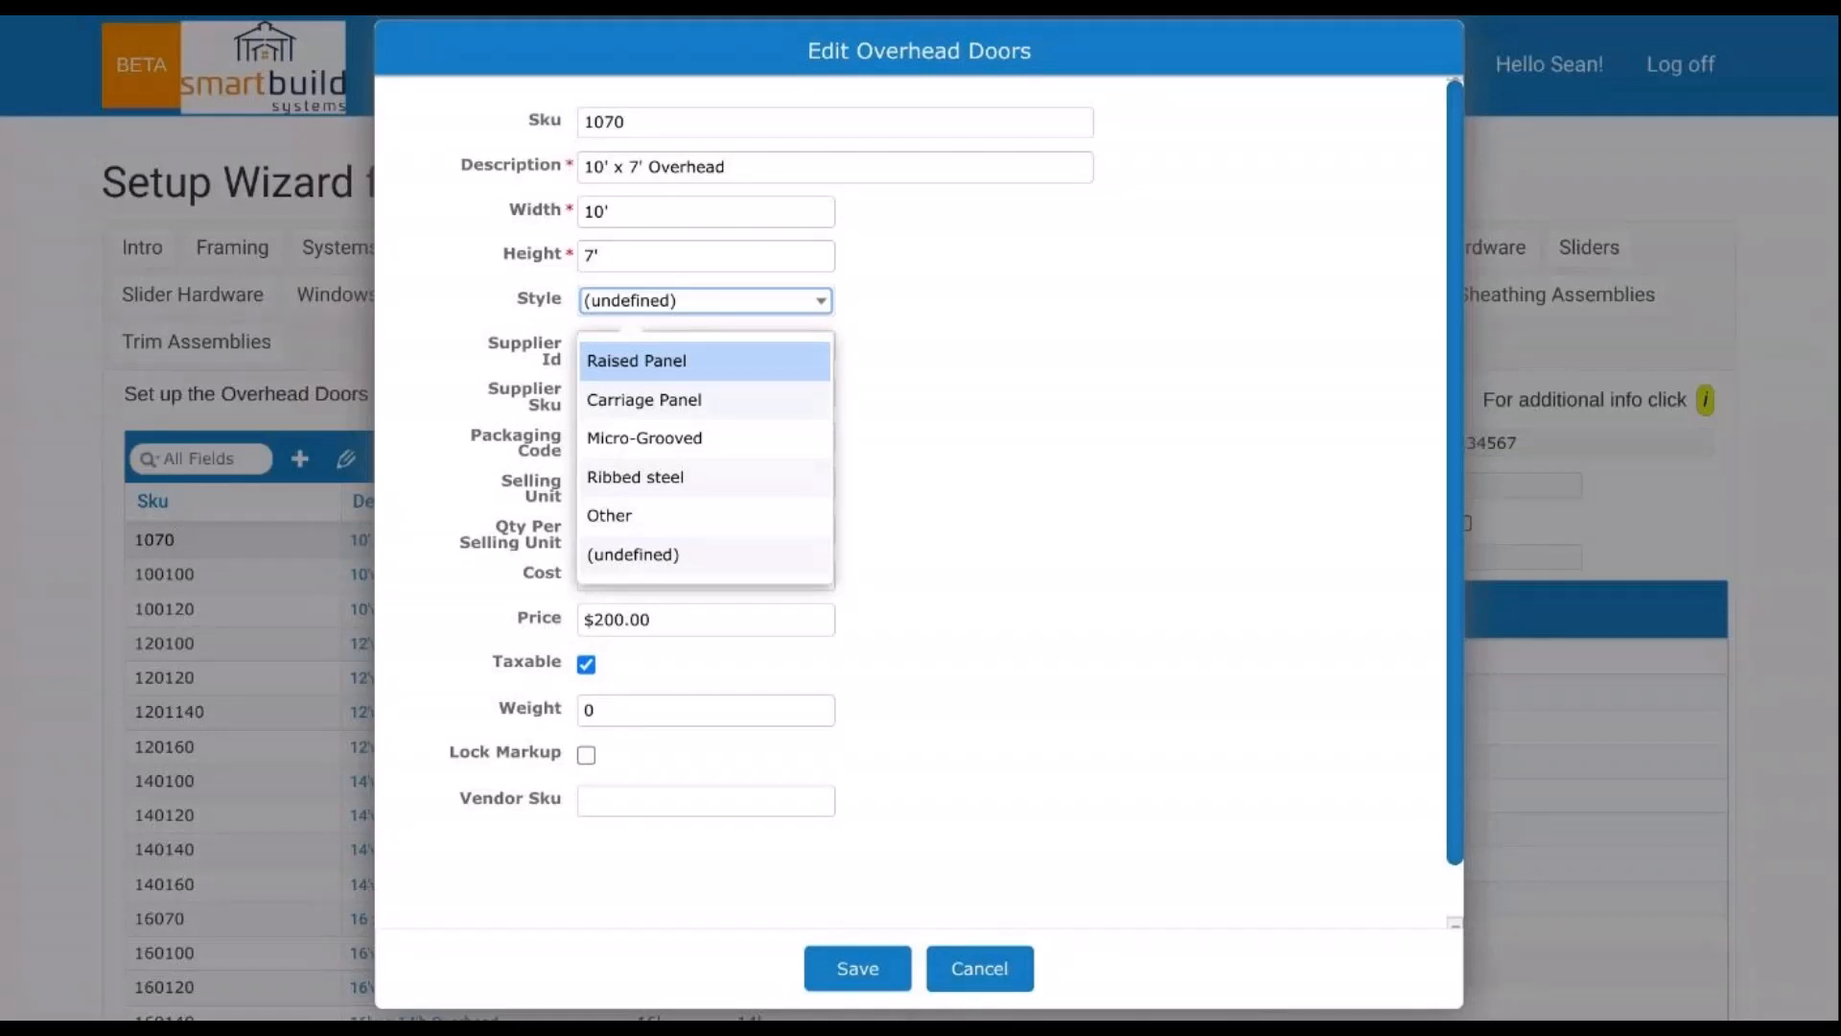
click(972, 969)
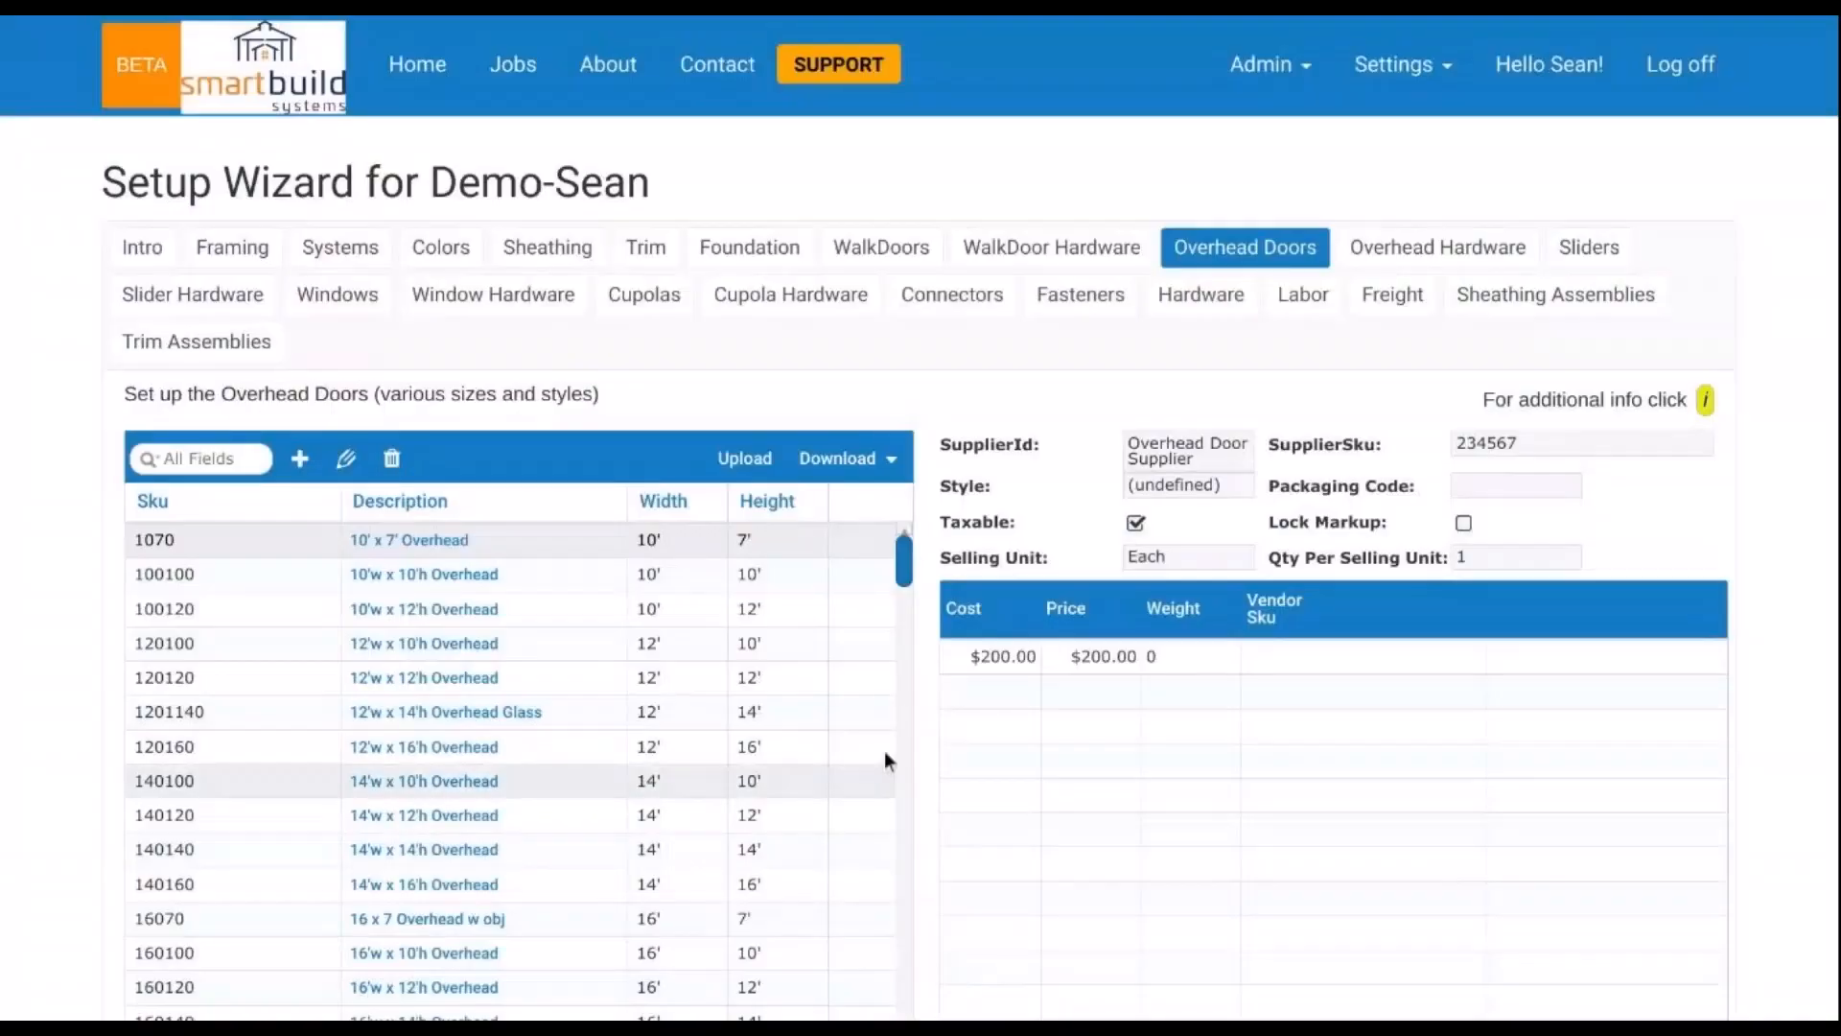
Step: Look over the overhead door list and return to the Windows category of the Setup Wizard
scroll(1055, 490, down, 3)
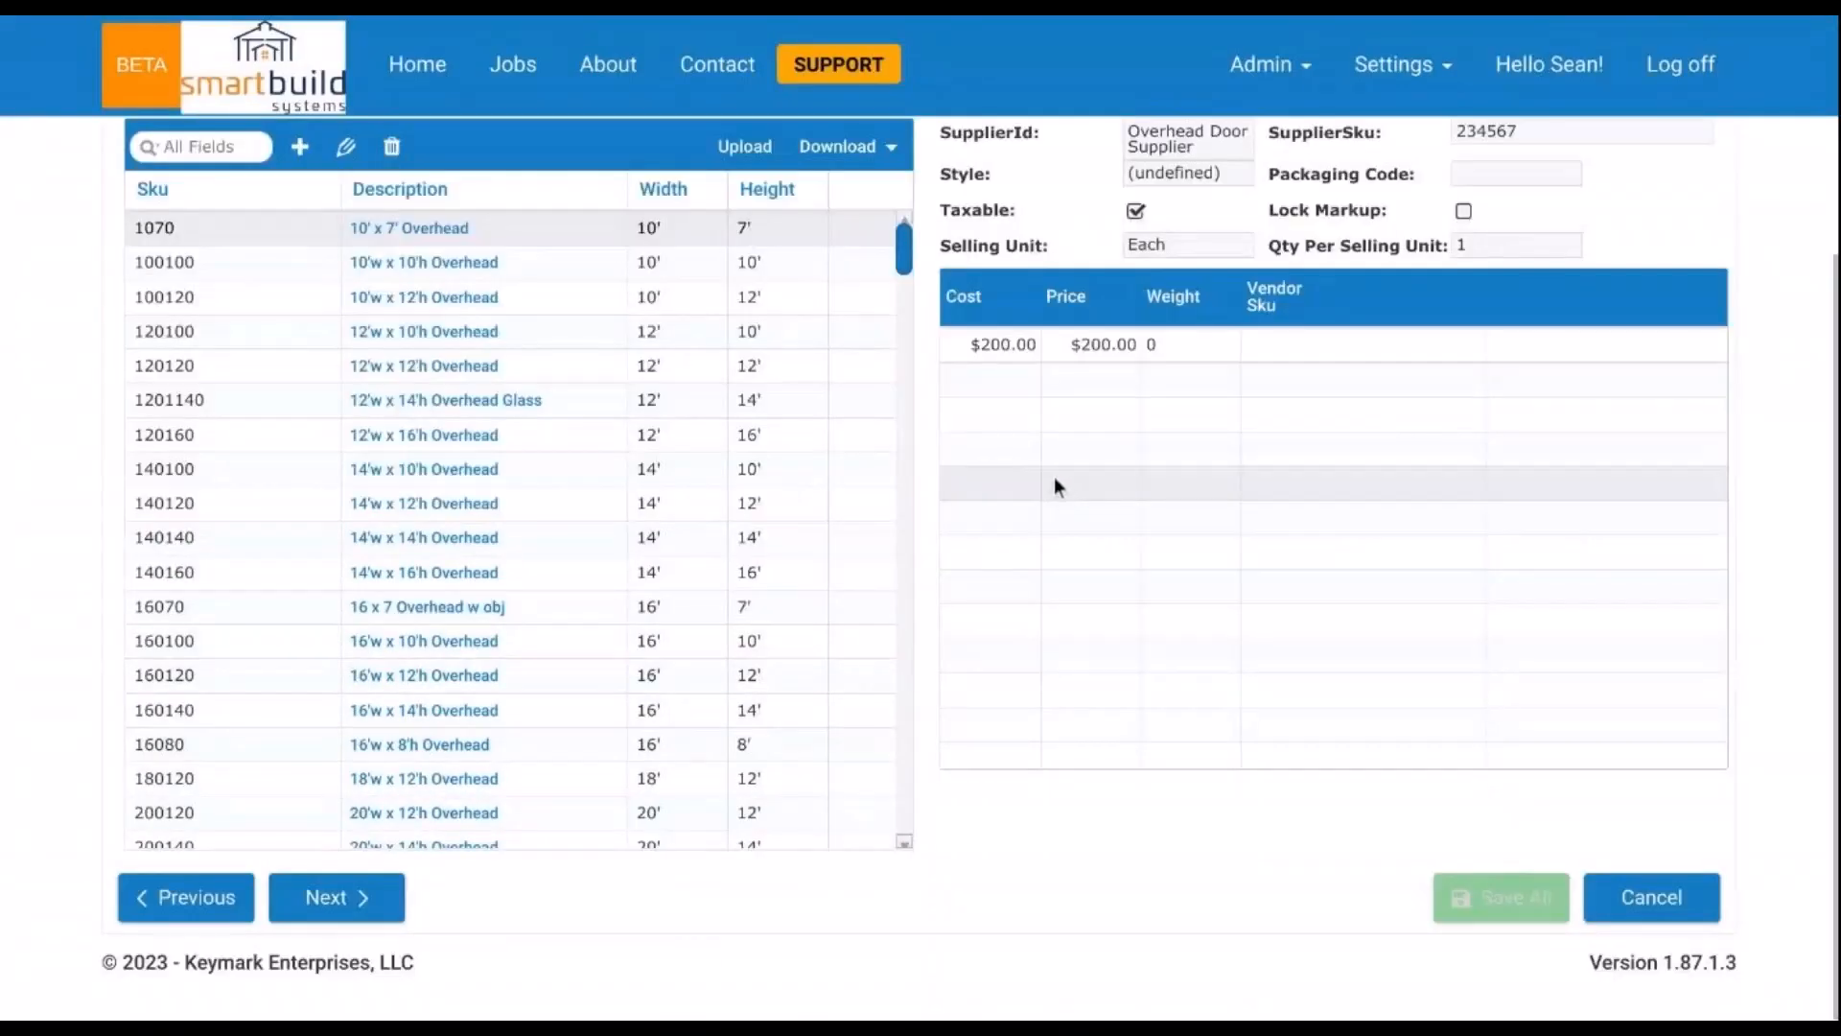
scroll(1045, 550, up, 2)
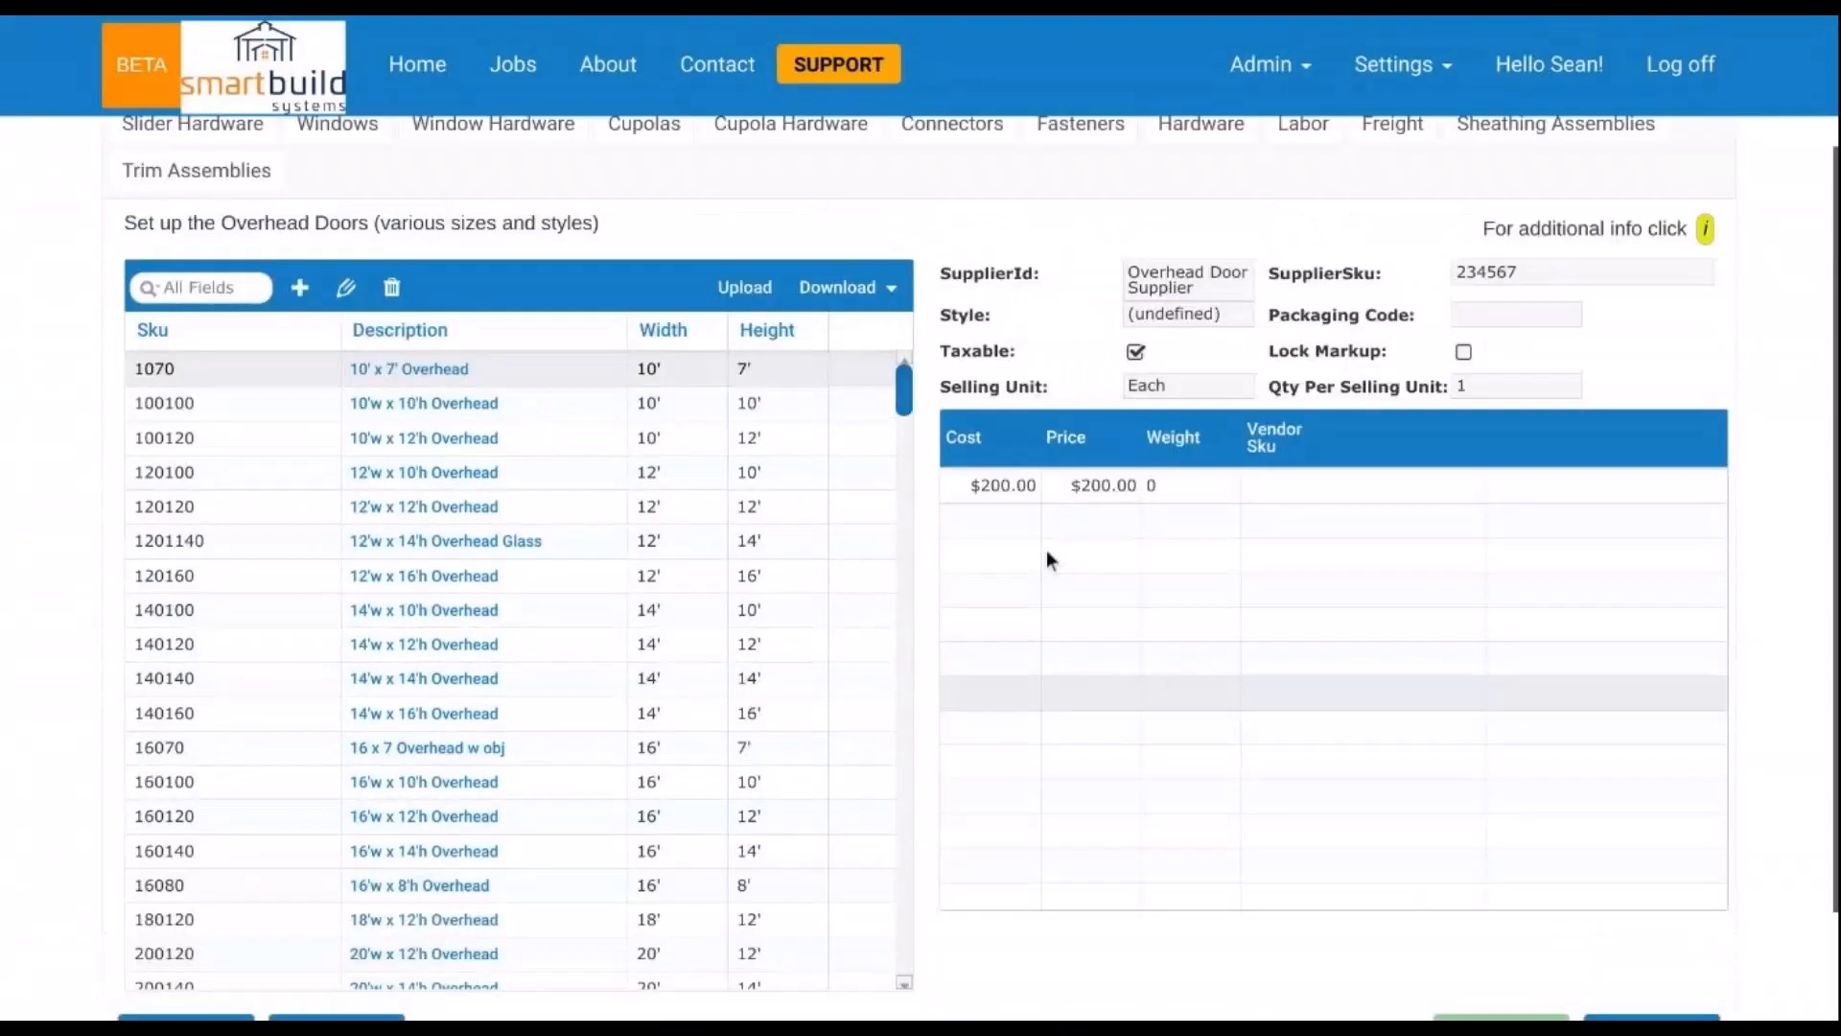
scroll(1047, 552, up, 2)
click(336, 295)
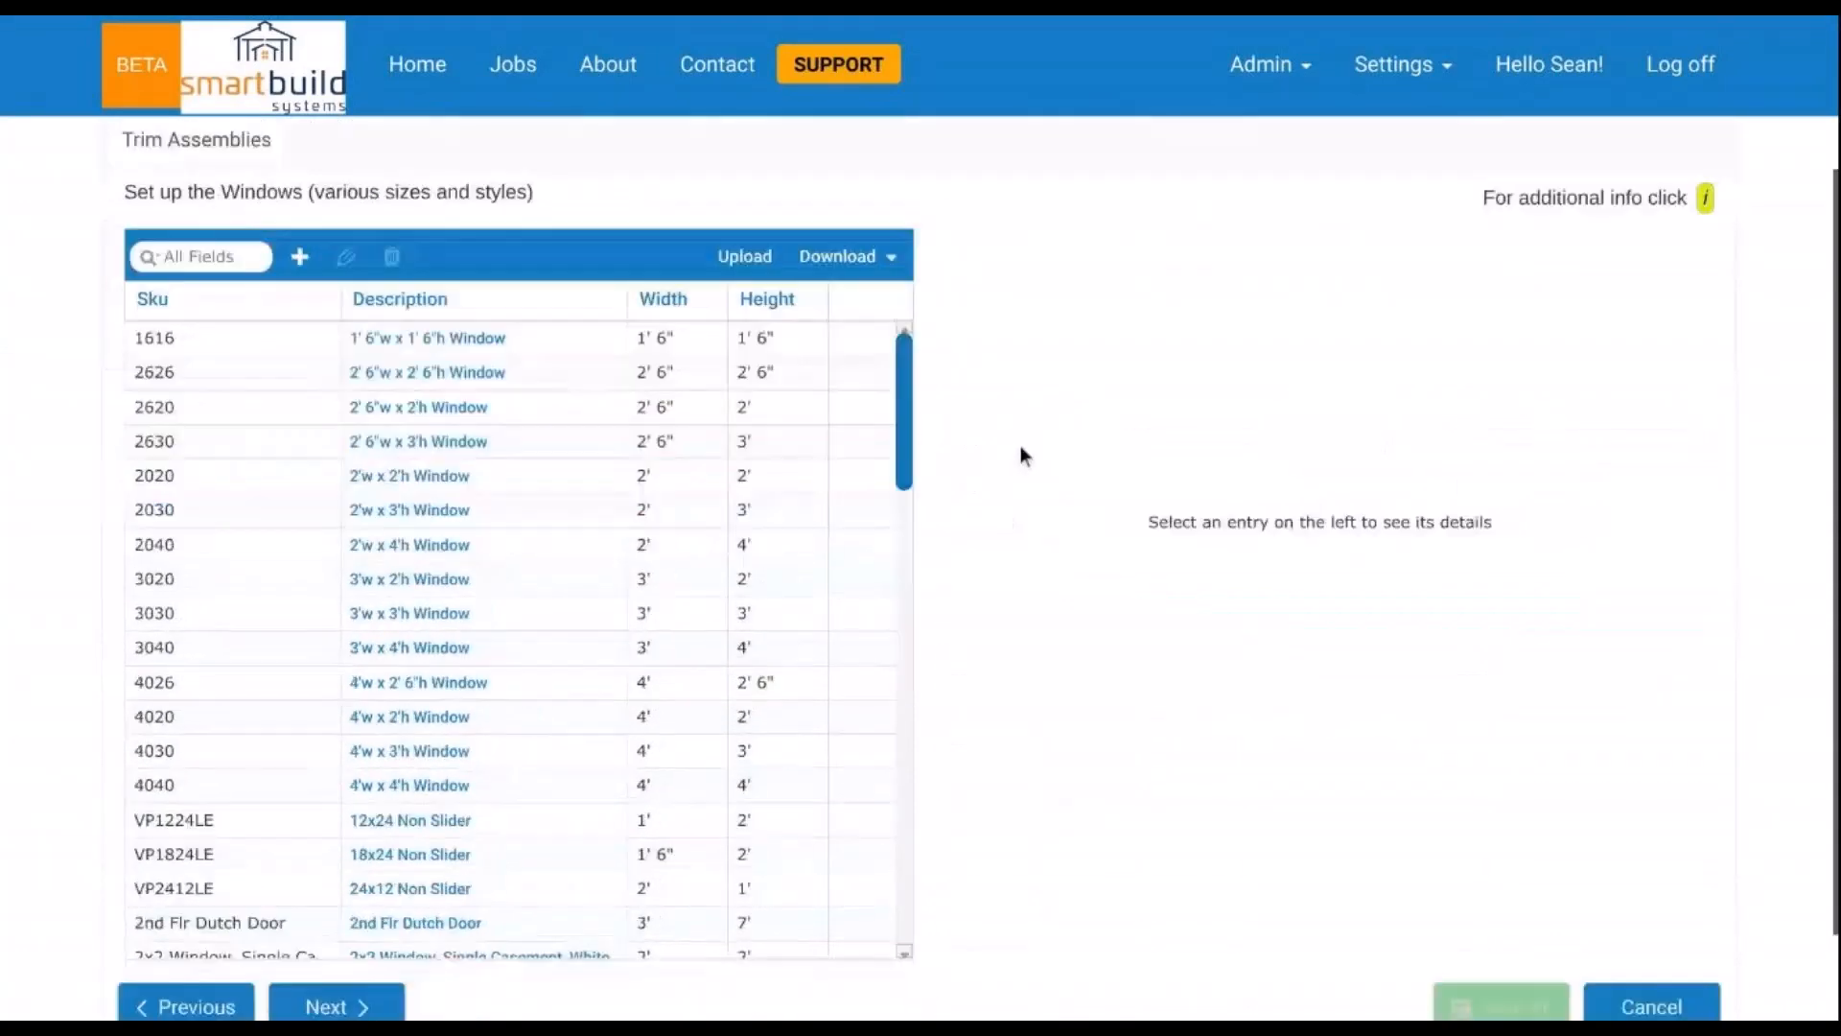
scroll(1049, 447, up, 2)
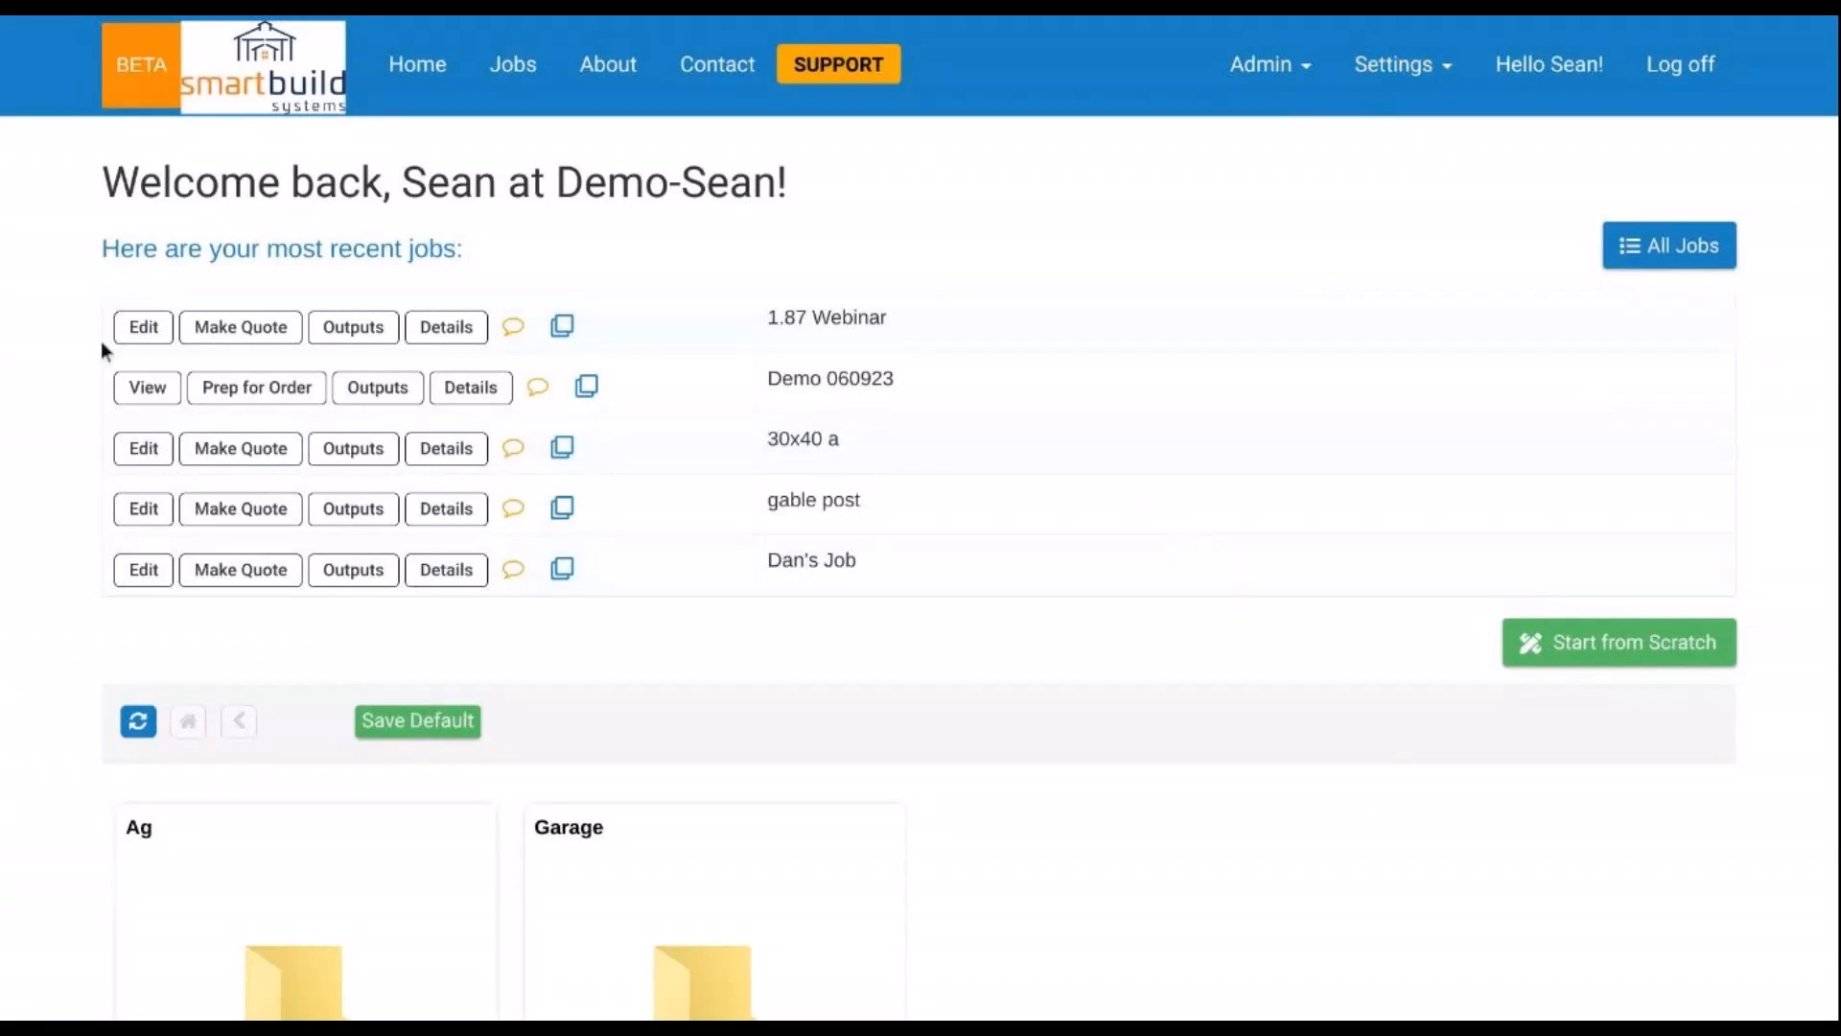
Step: Open the 1.87 Webinar job for editing and examine its main building colors and the eaves of the 3D model
click(144, 327)
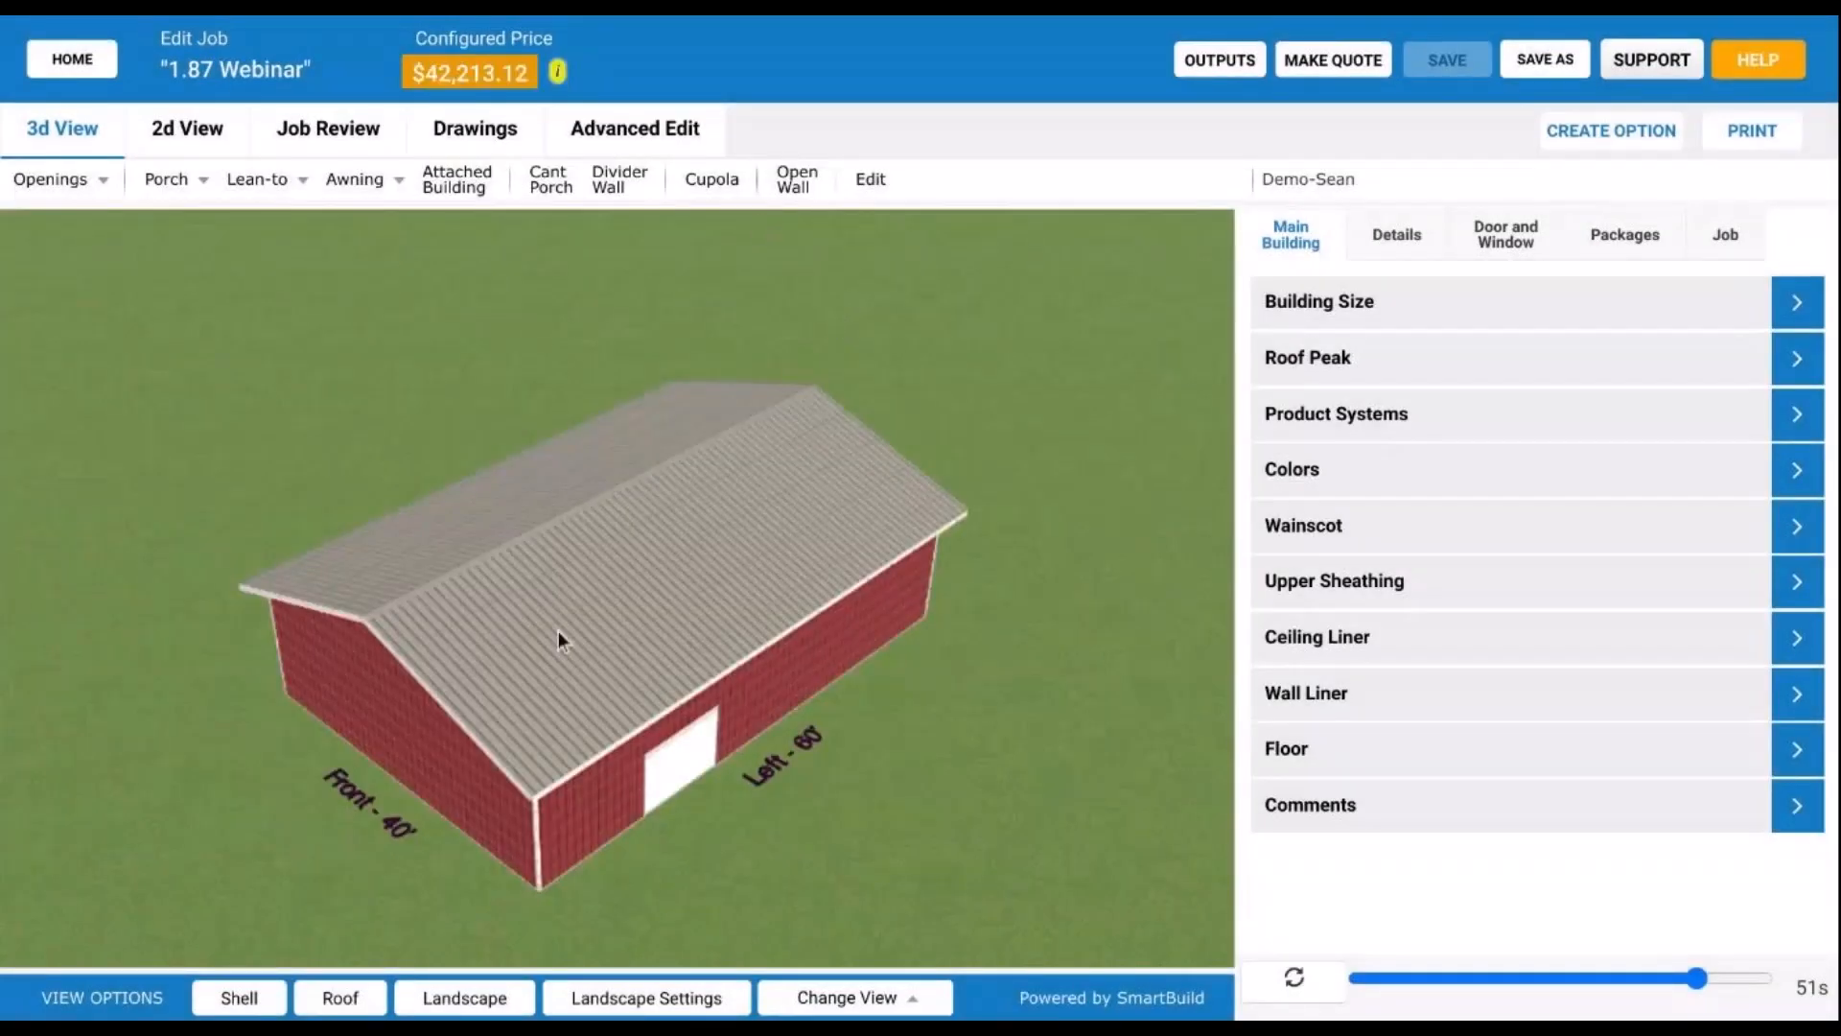
drag(625, 706, 553, 667)
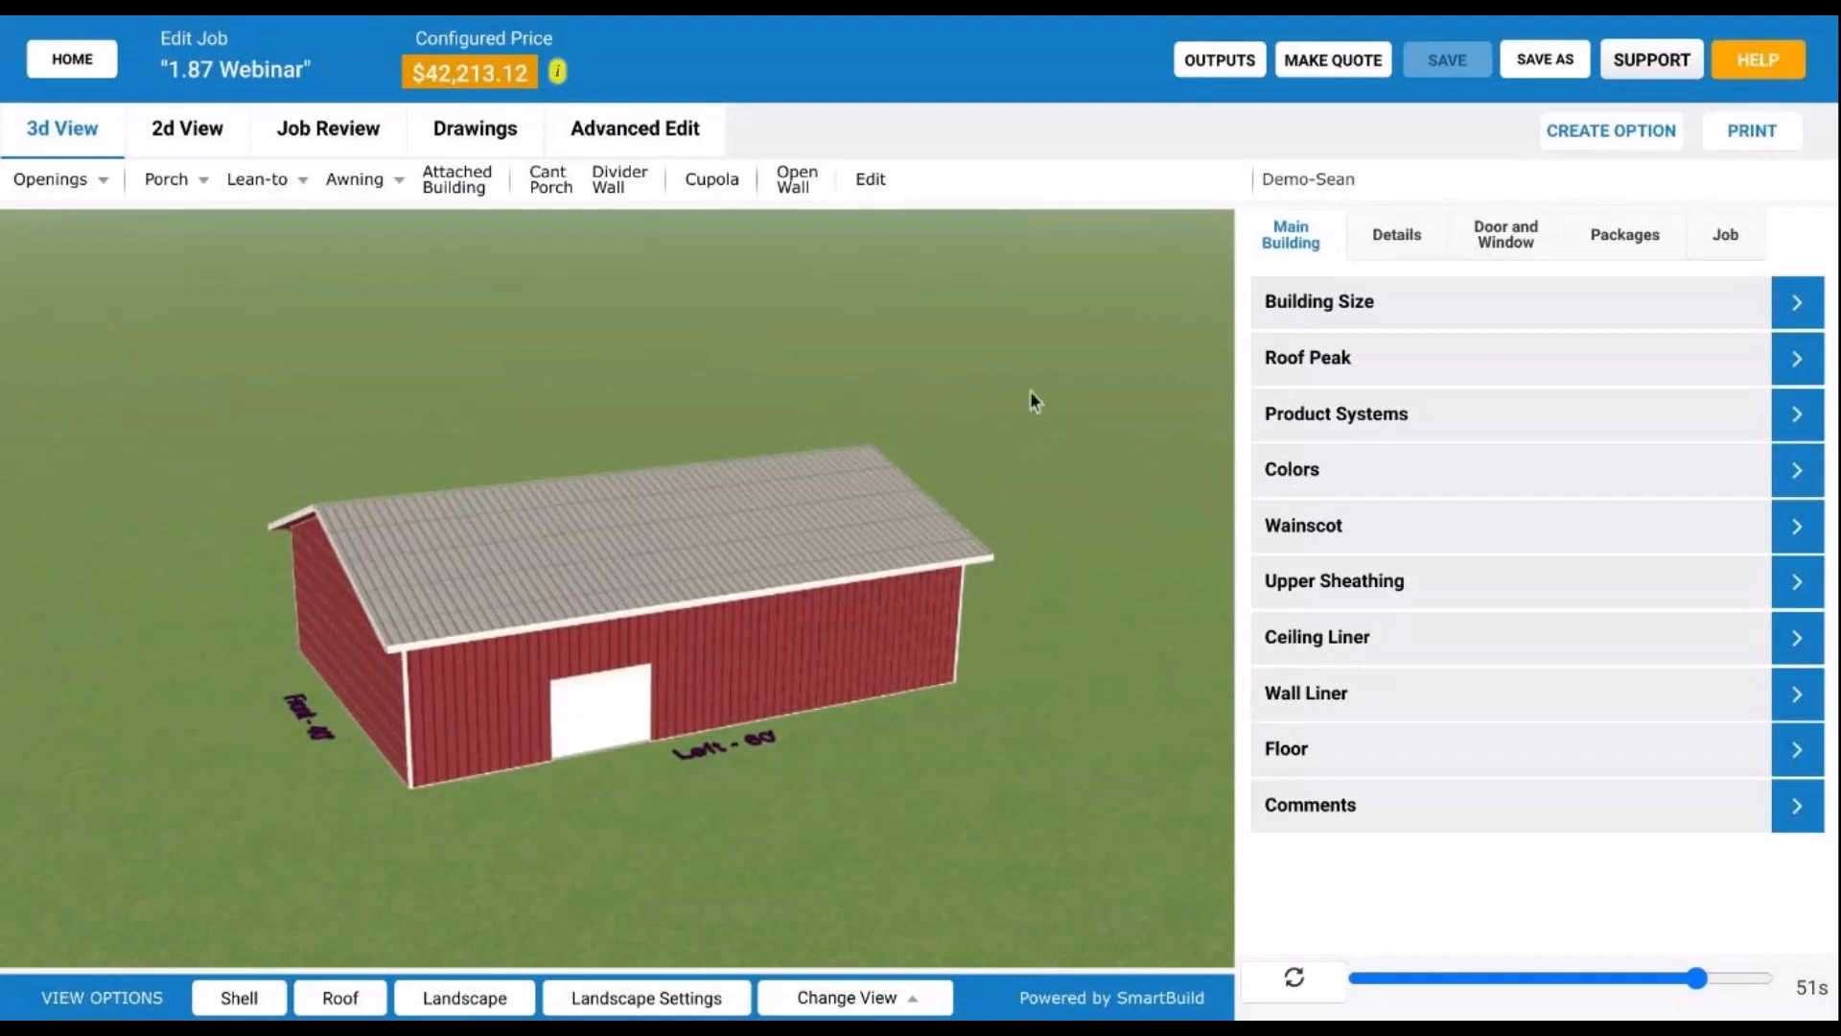
click(1396, 476)
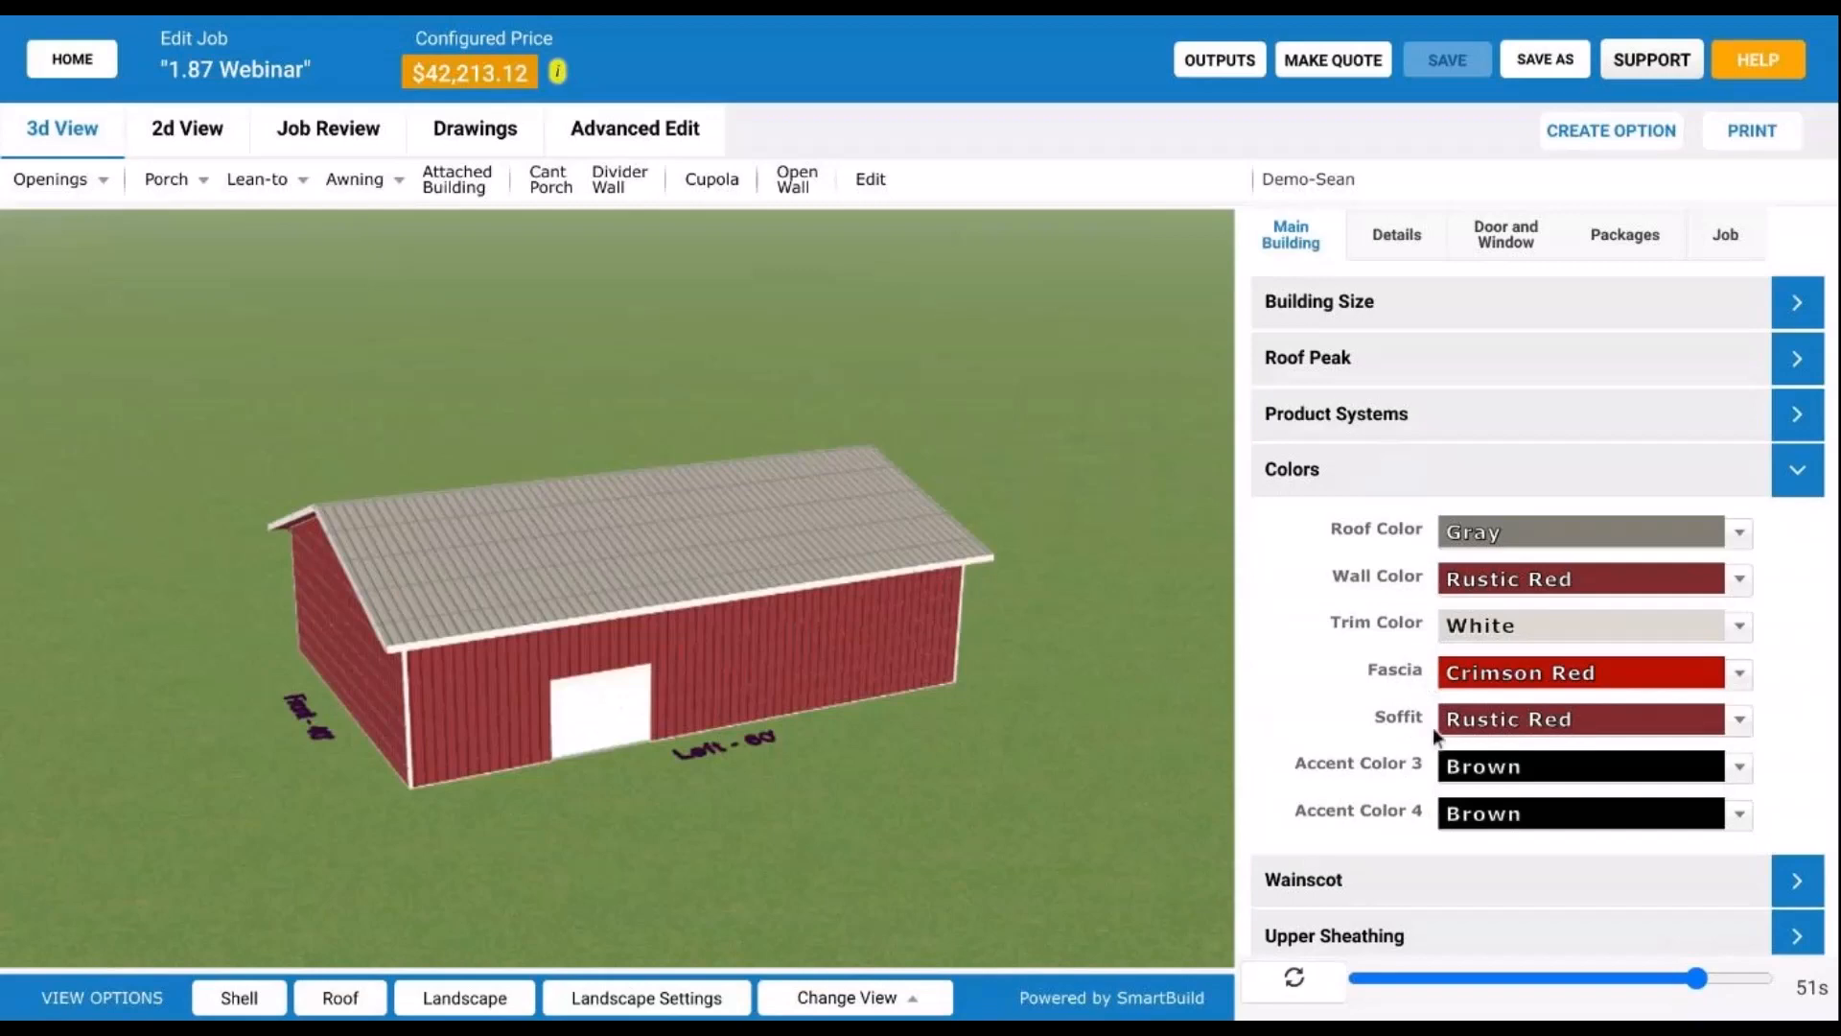
drag(834, 714, 917, 631)
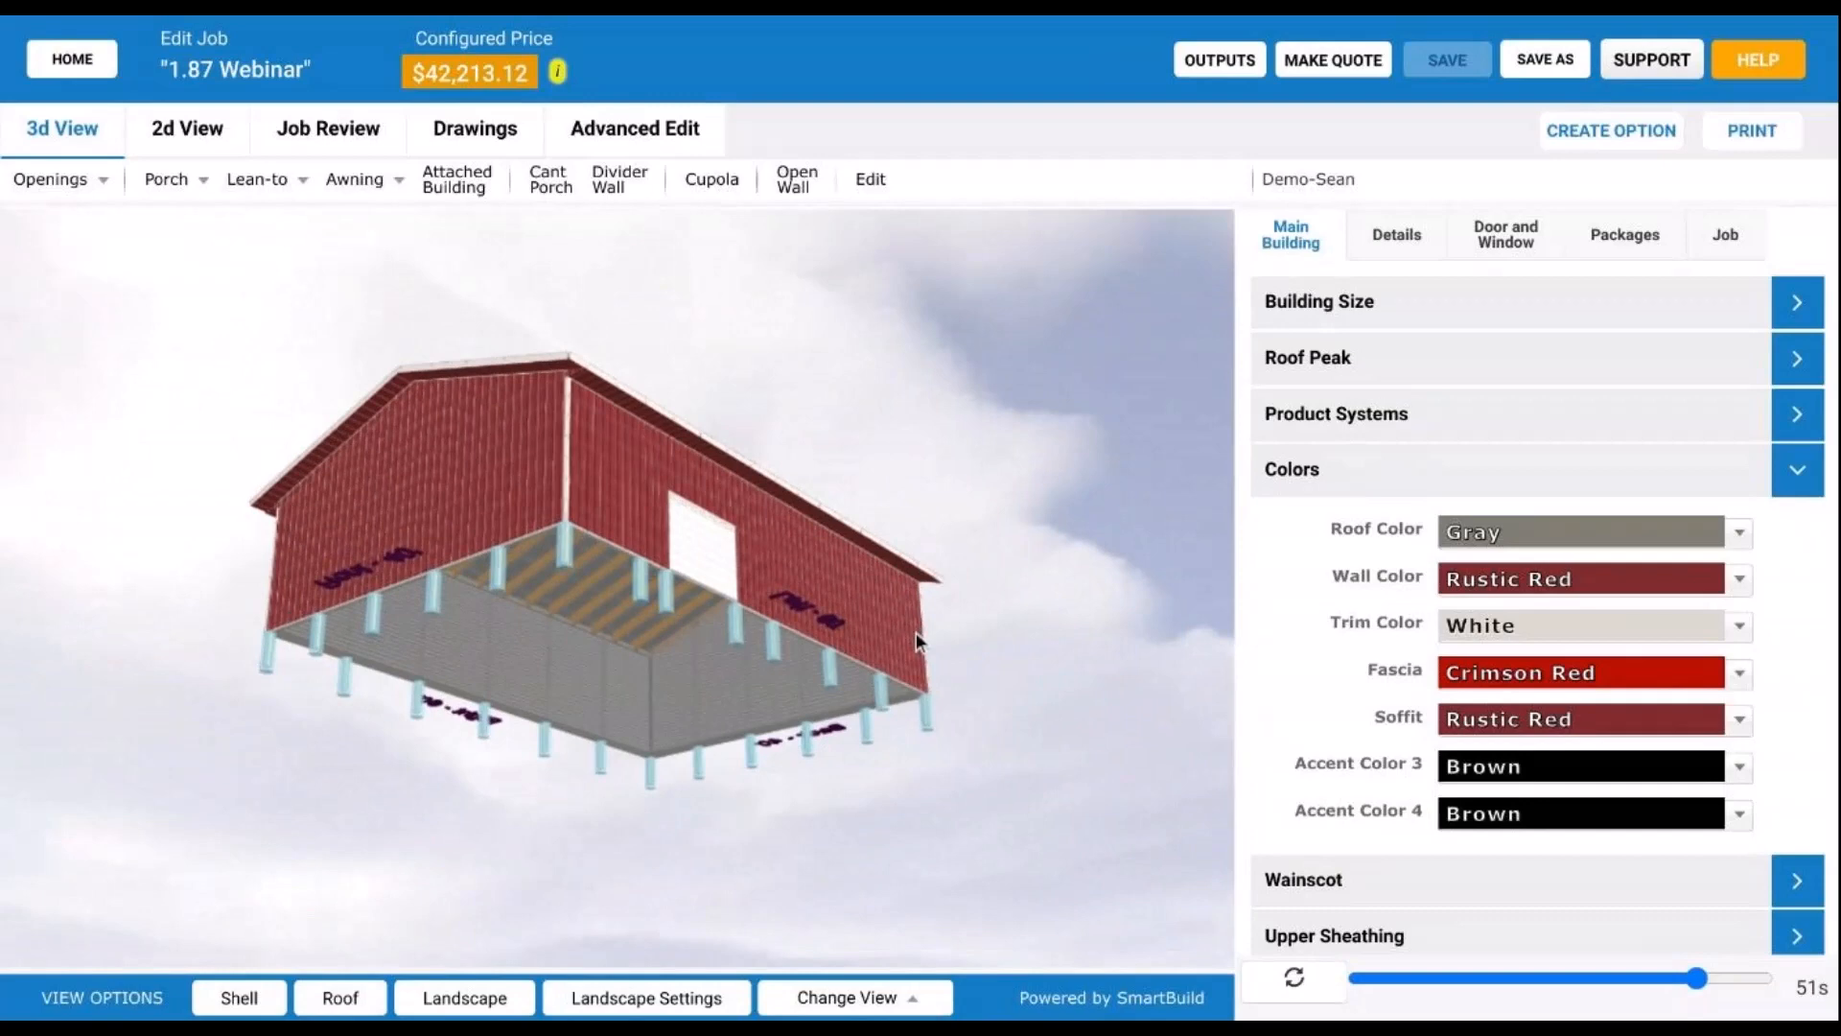
drag(917, 631, 869, 672)
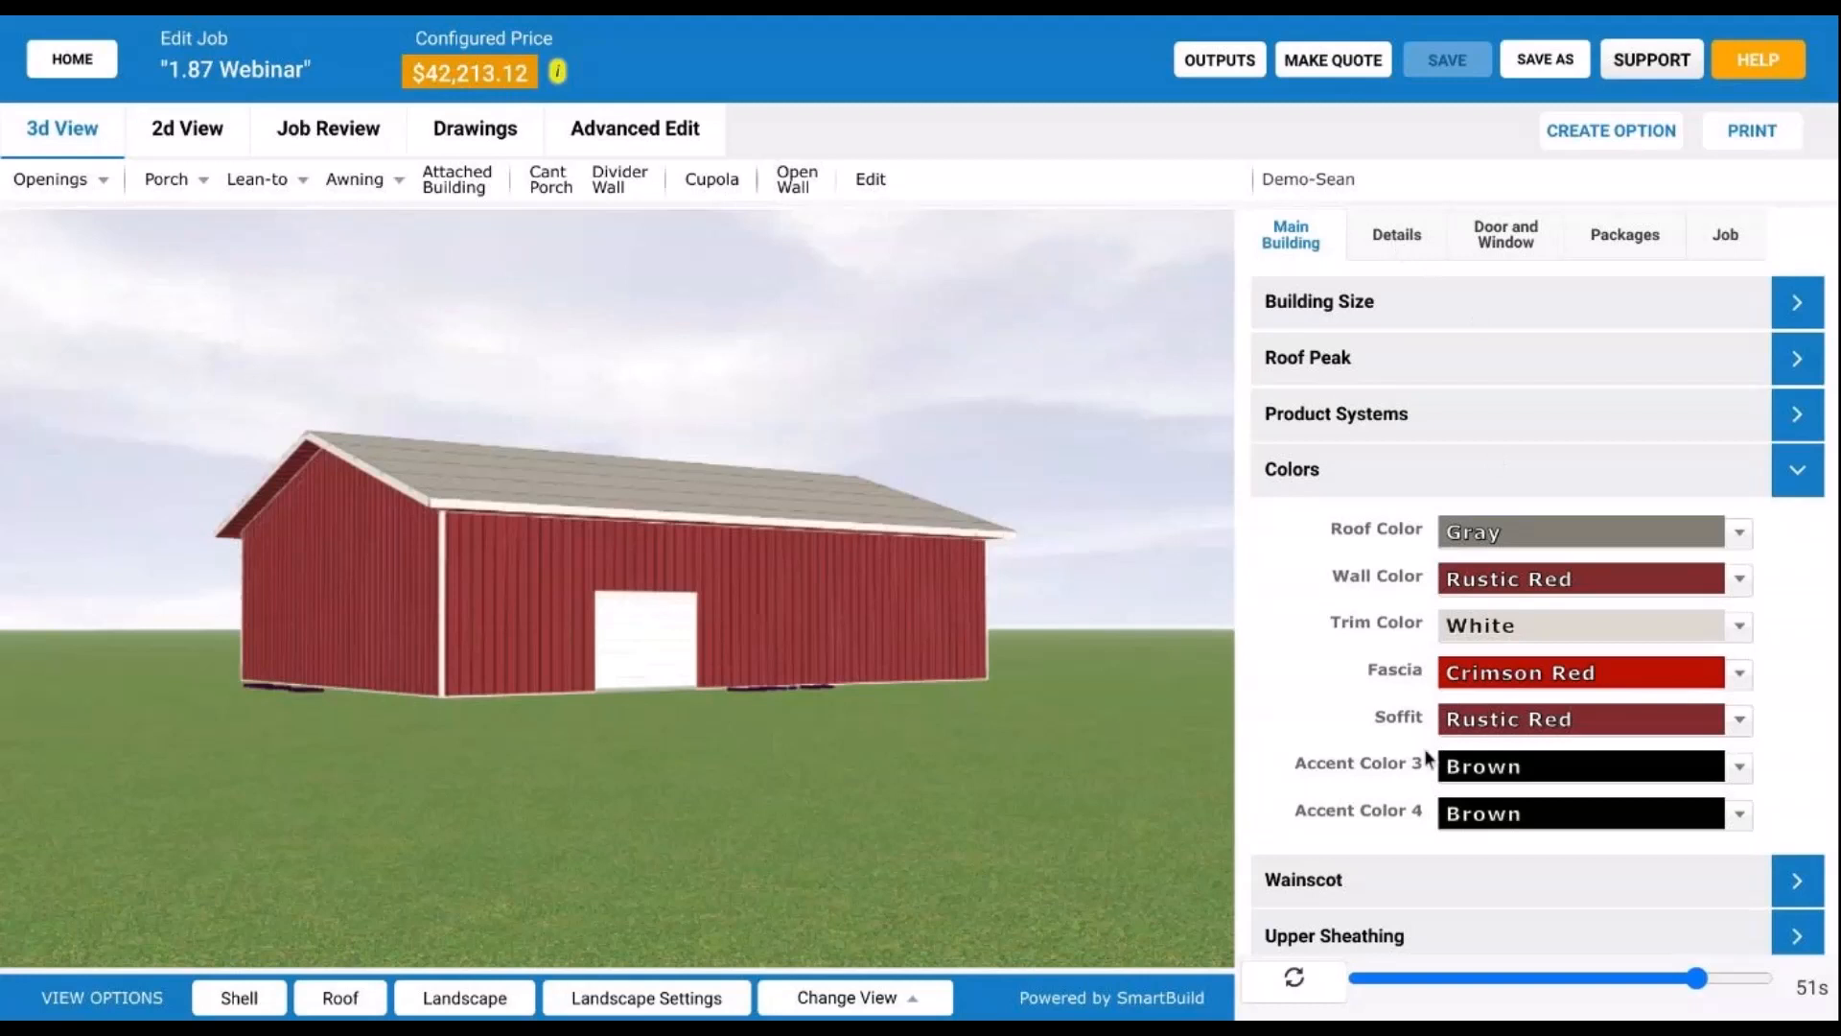
Step: Set both the Eave Fascia Color and the Gable Fascia Color to Fascia in the job's Fascia and Soffit details
click(1402, 233)
scroll(1410, 573, down, 5)
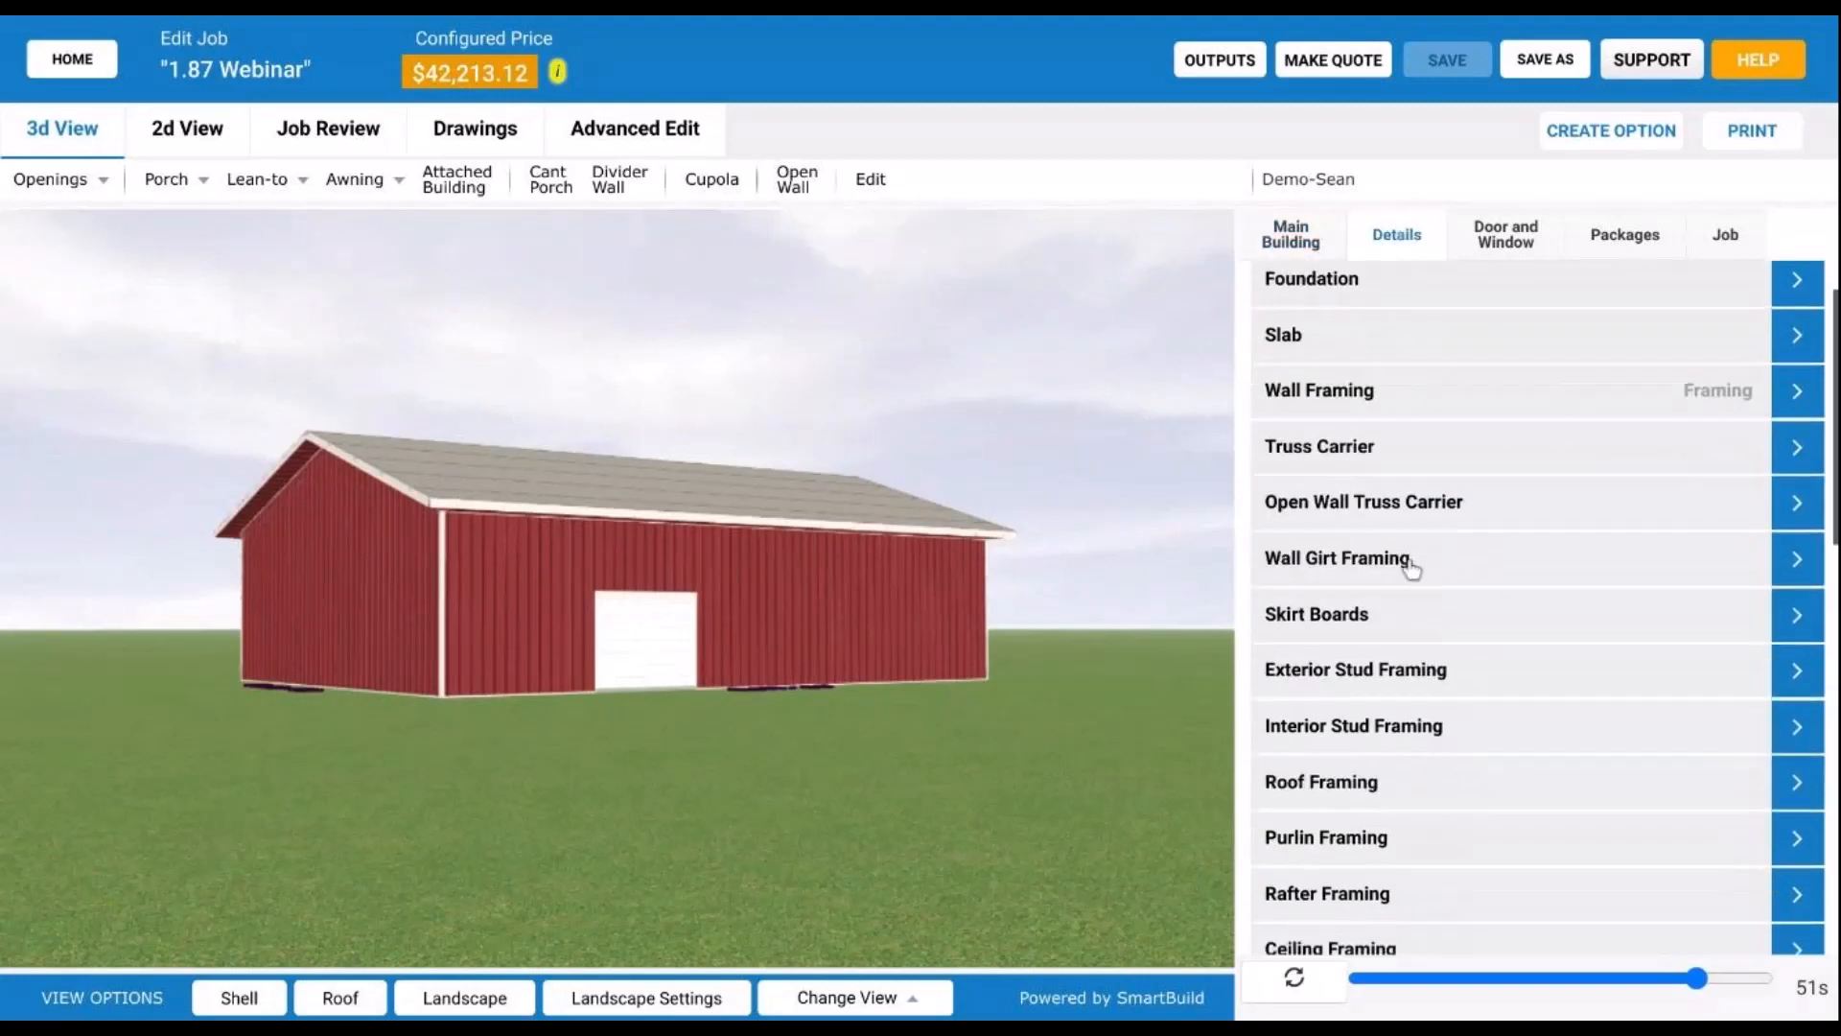
scroll(1501, 573, down, 3)
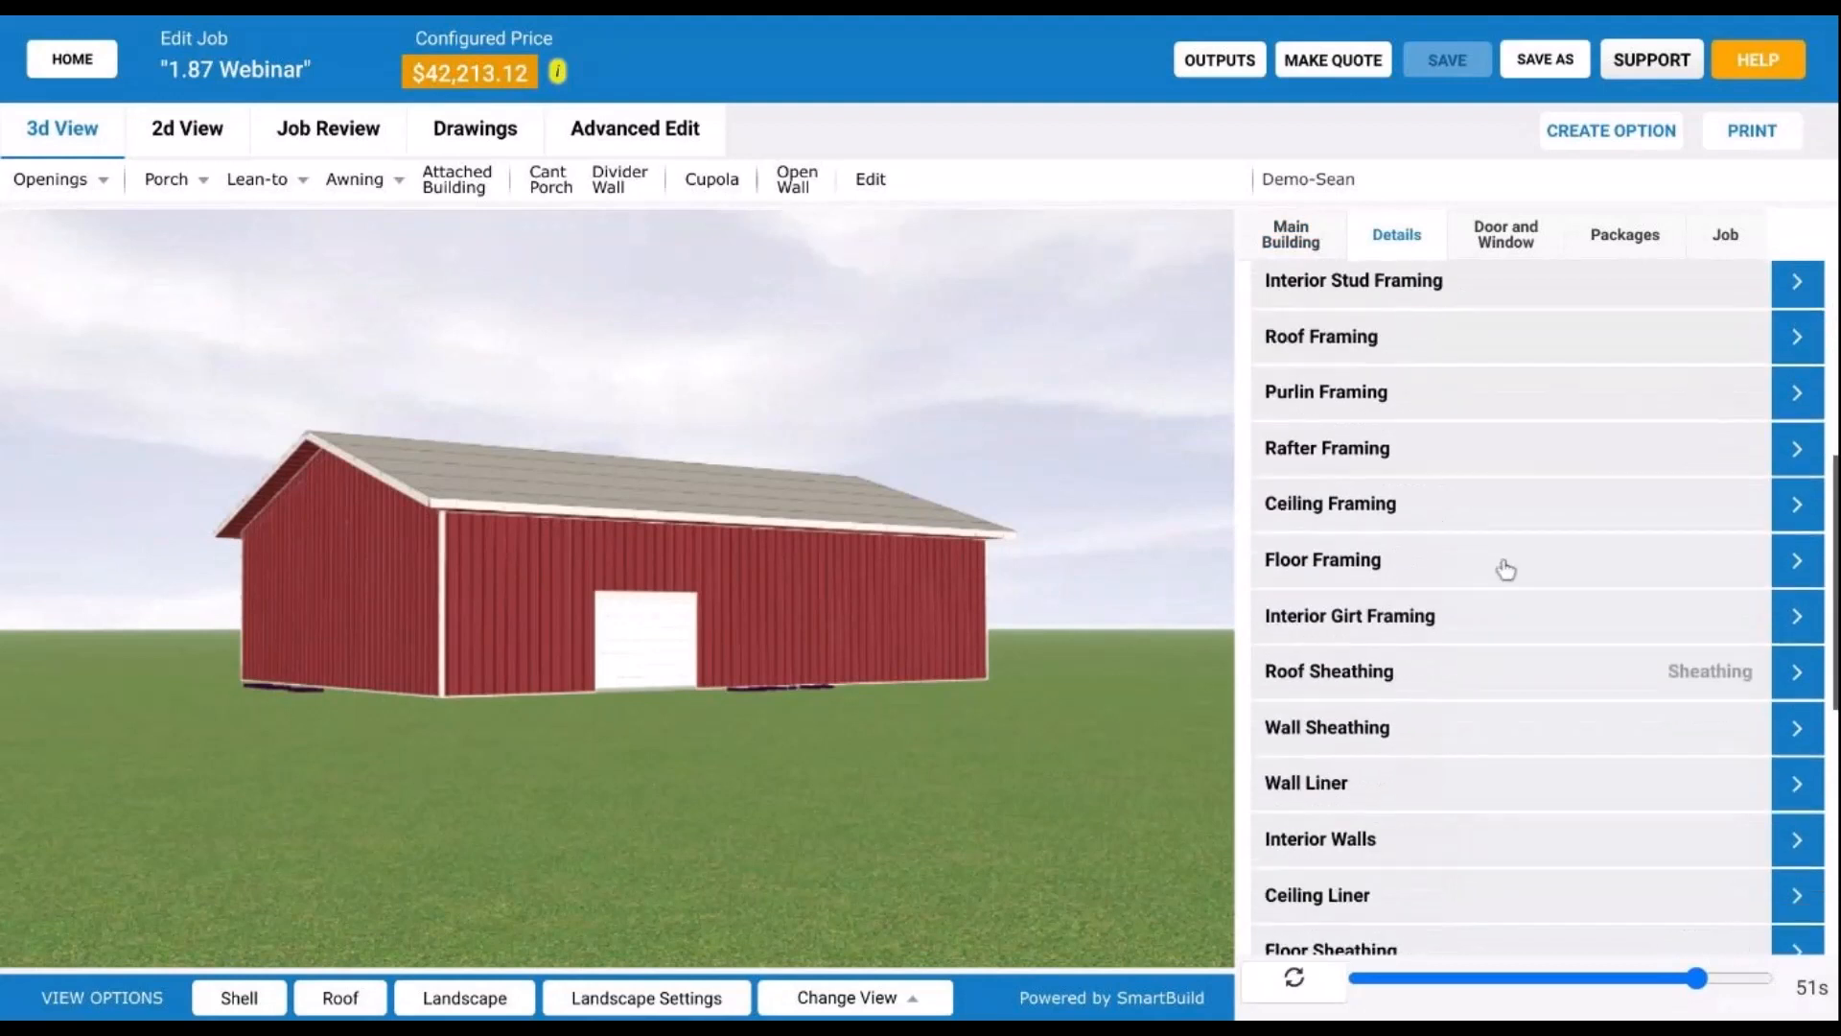
scroll(1501, 572, down, 3)
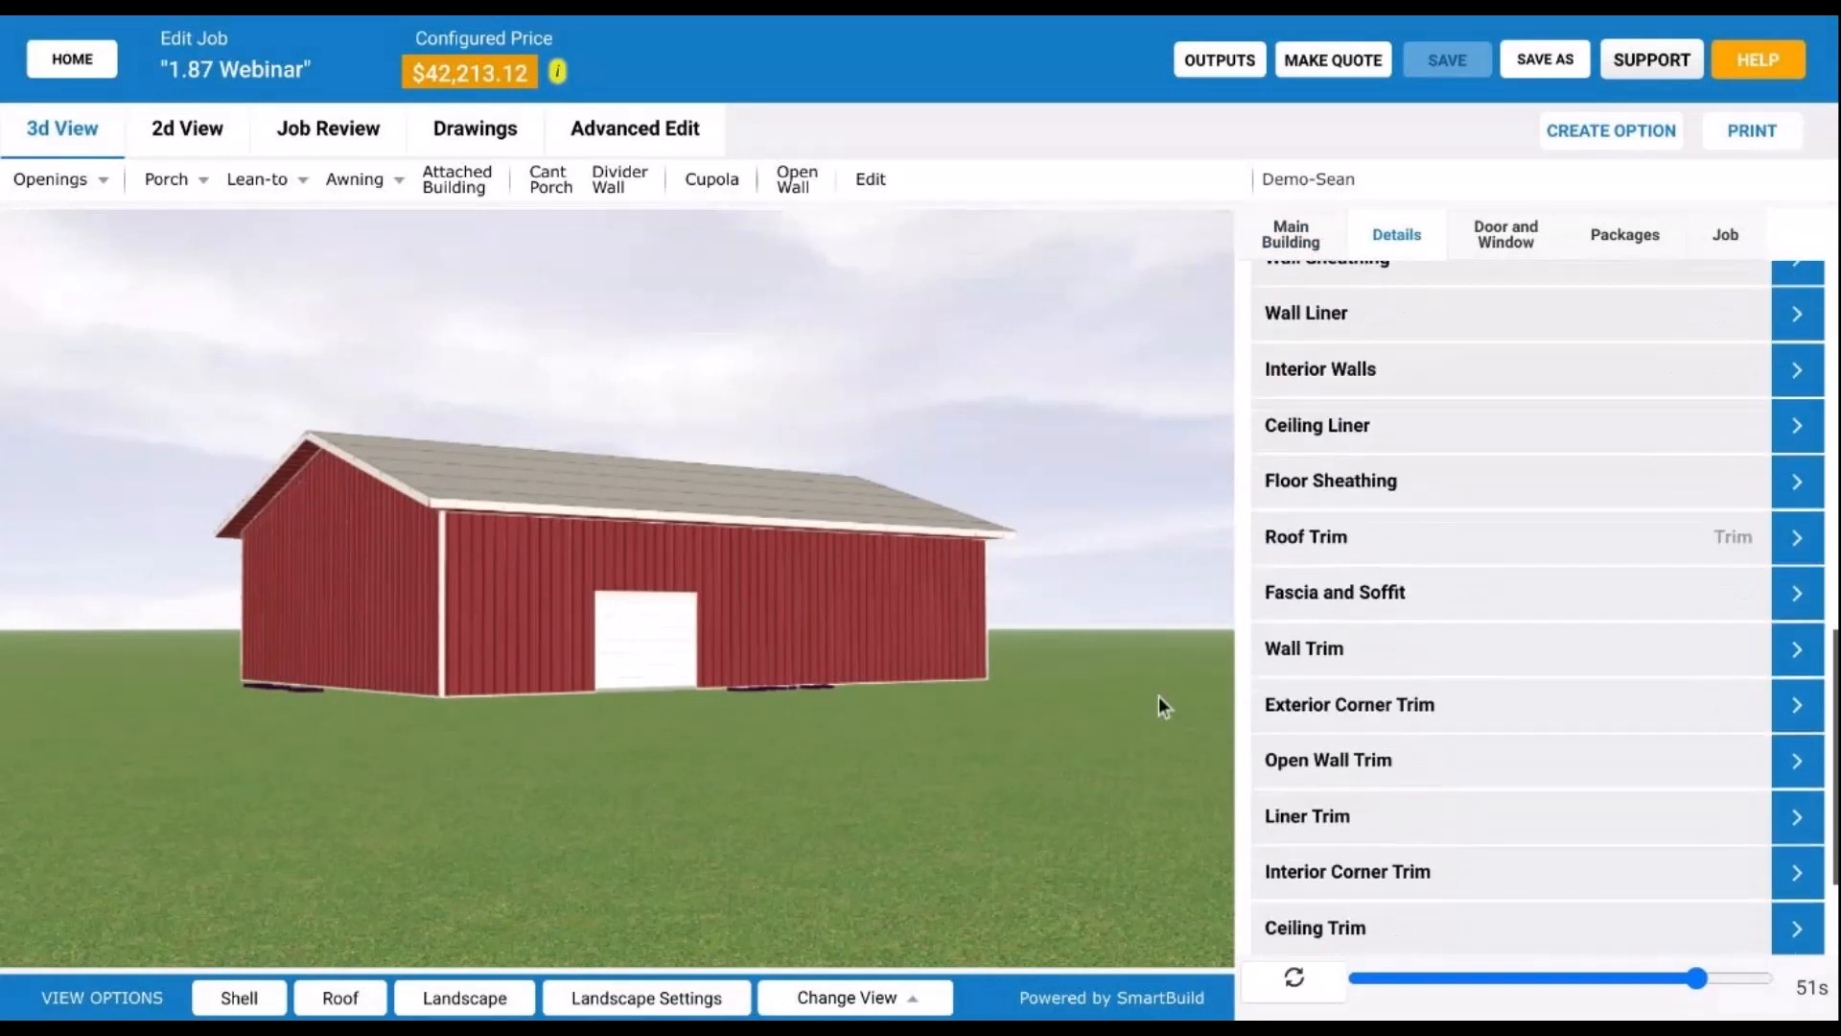
click(1419, 606)
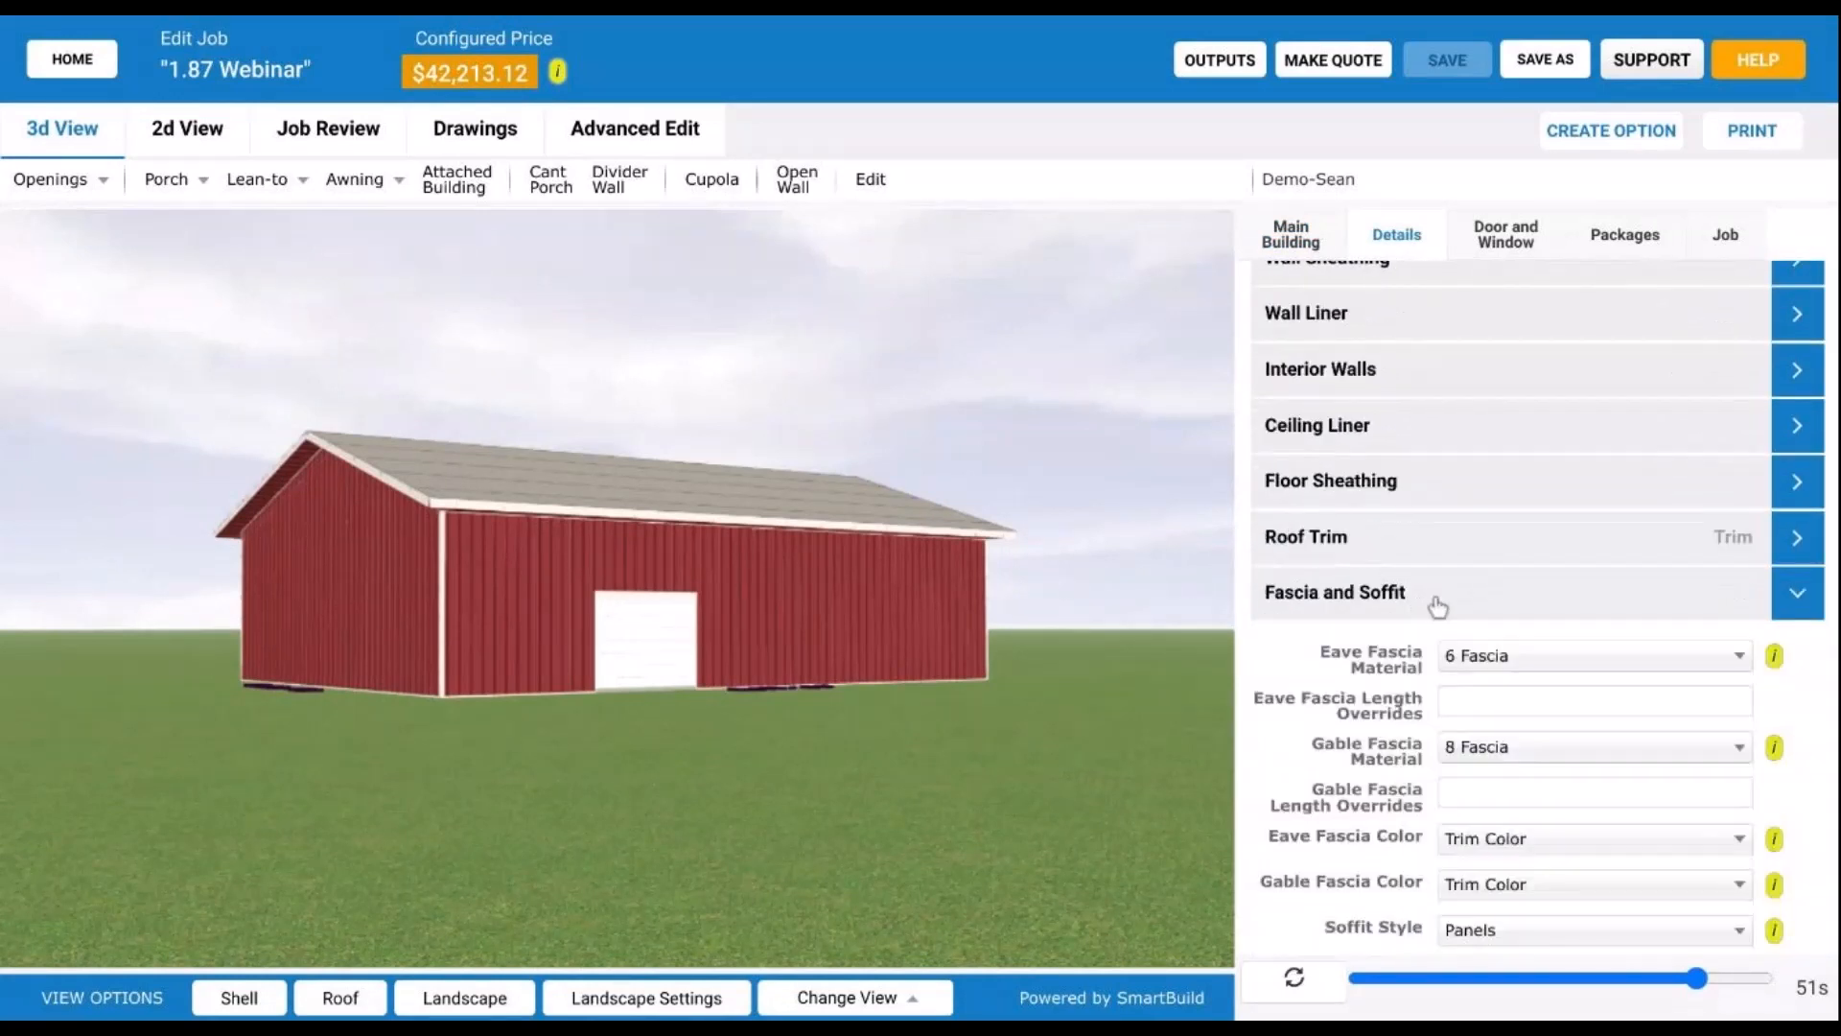
scroll(1350, 650, down, 3)
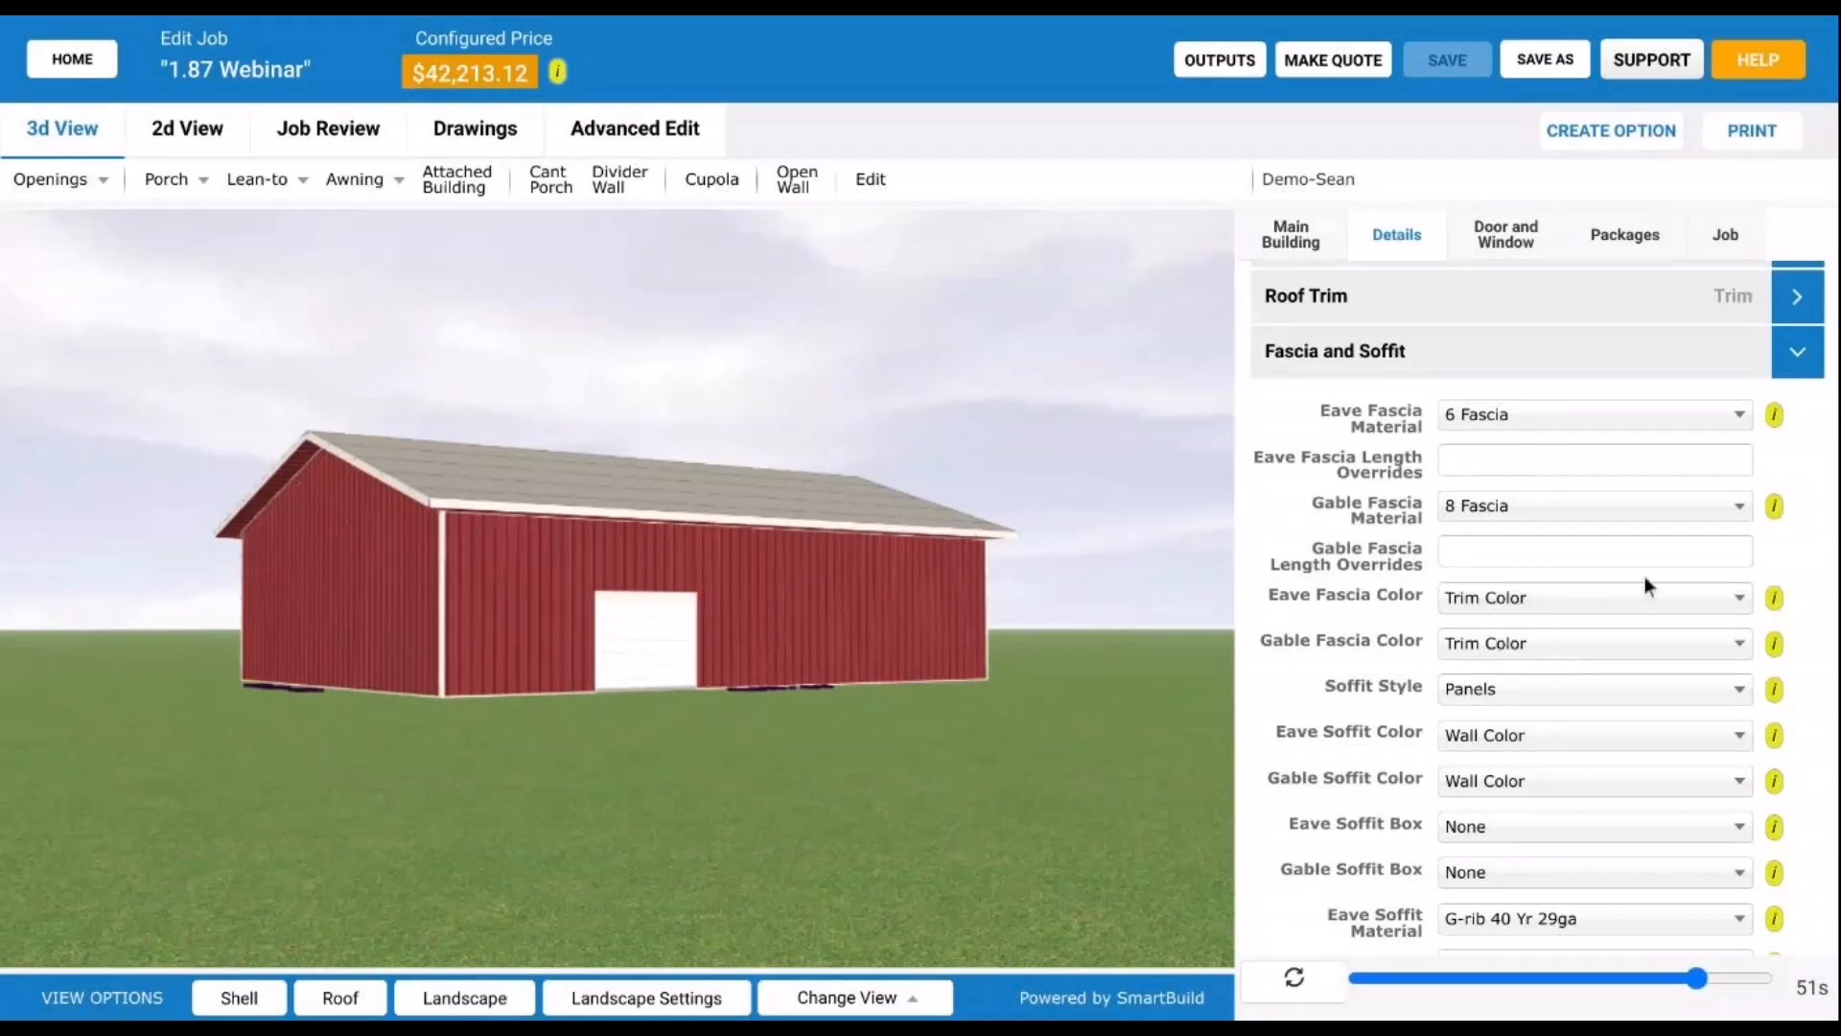
click(1574, 605)
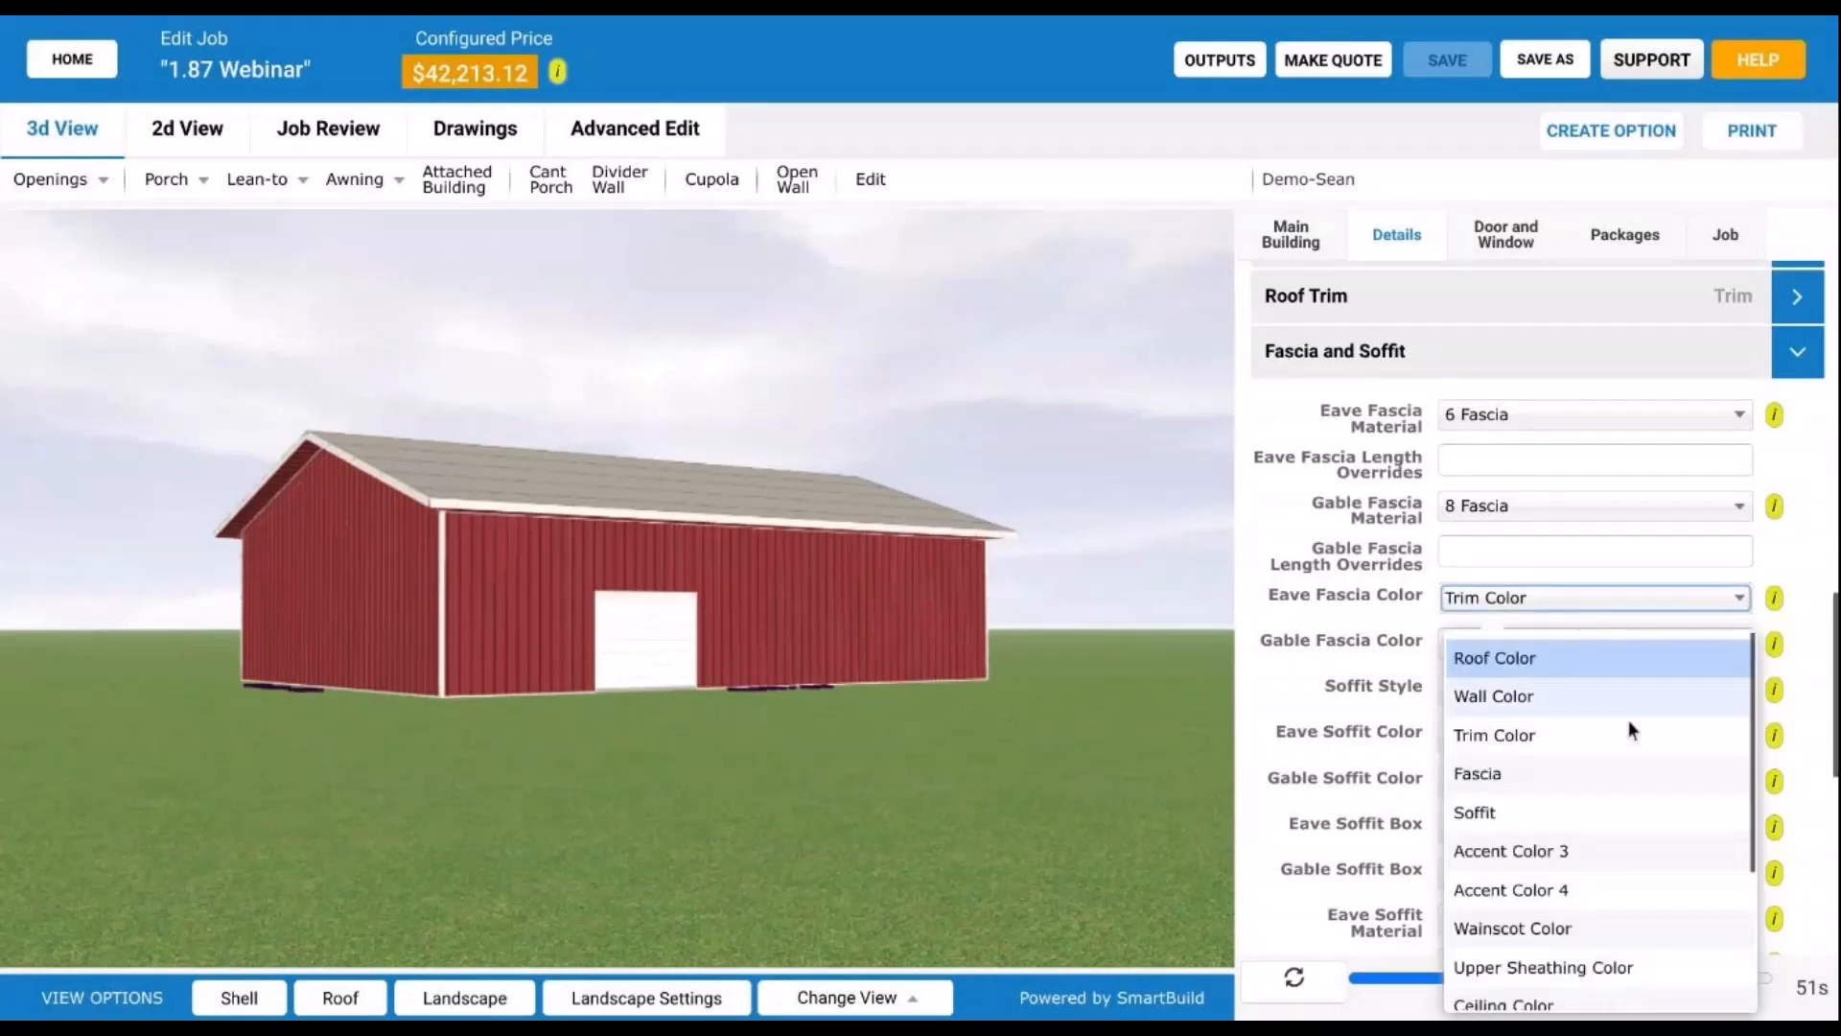
scroll(1647, 788, down, 1)
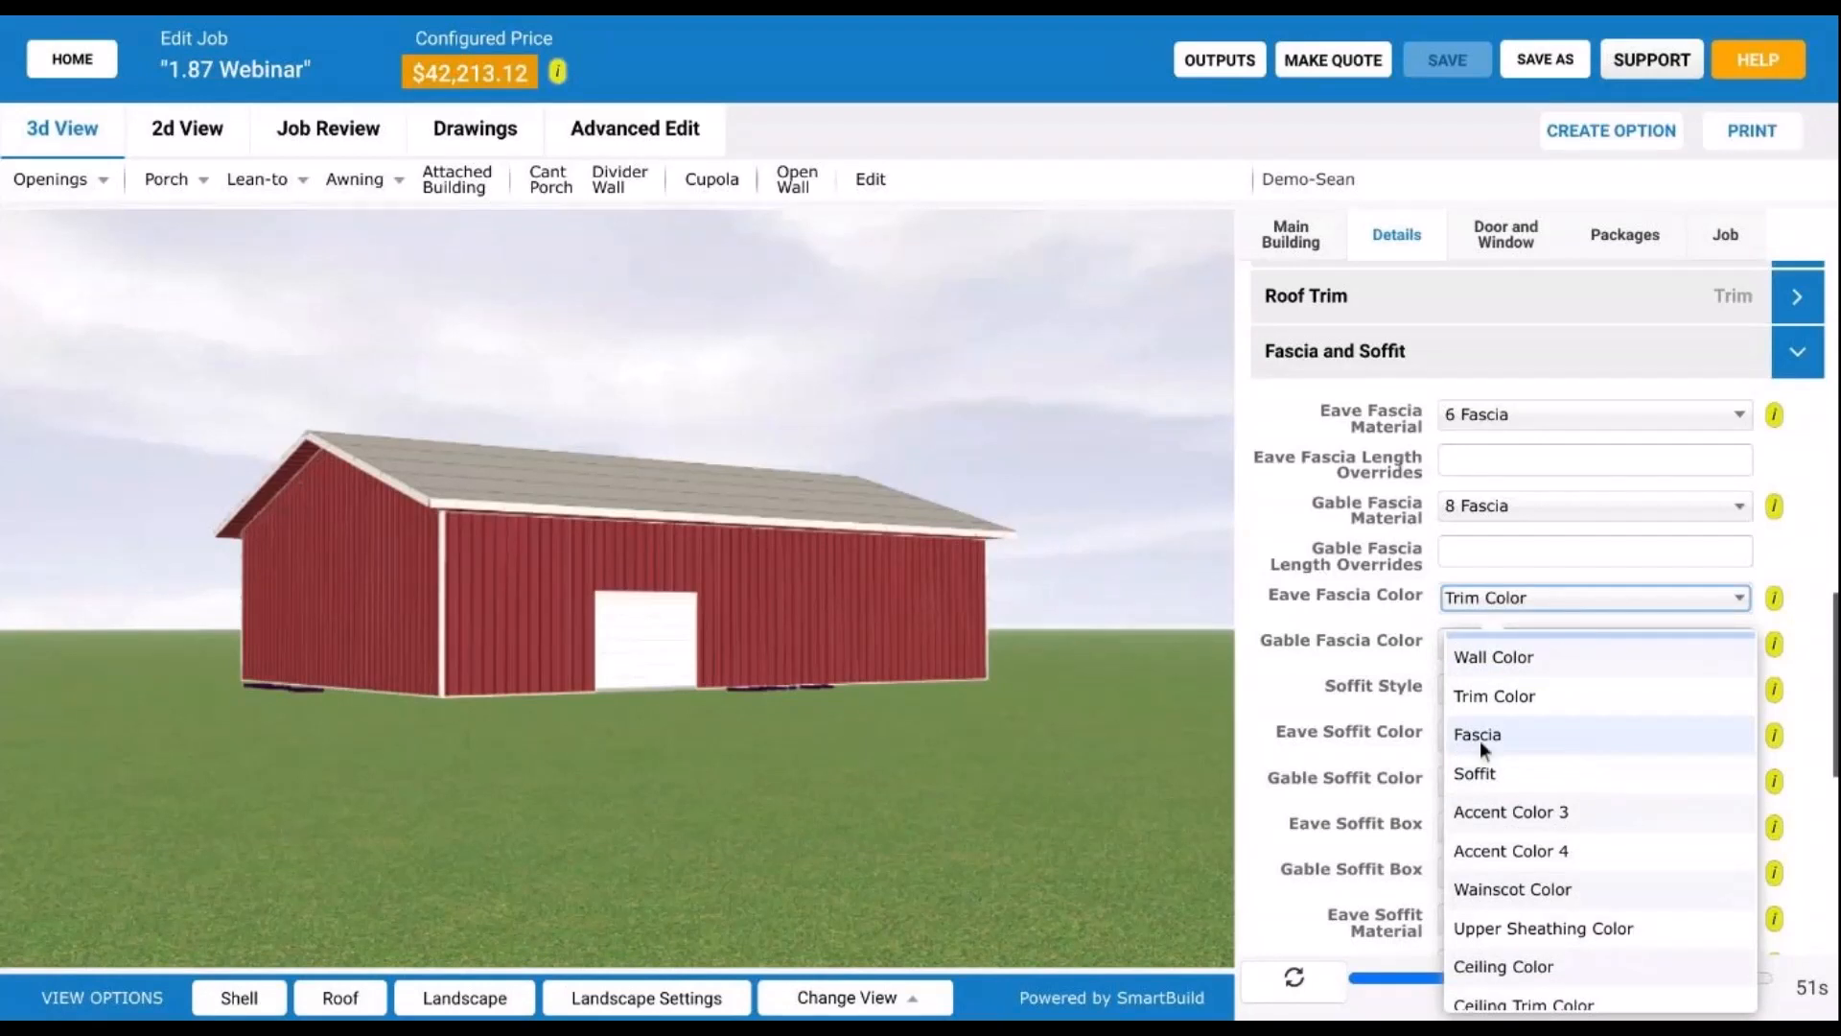
click(1563, 738)
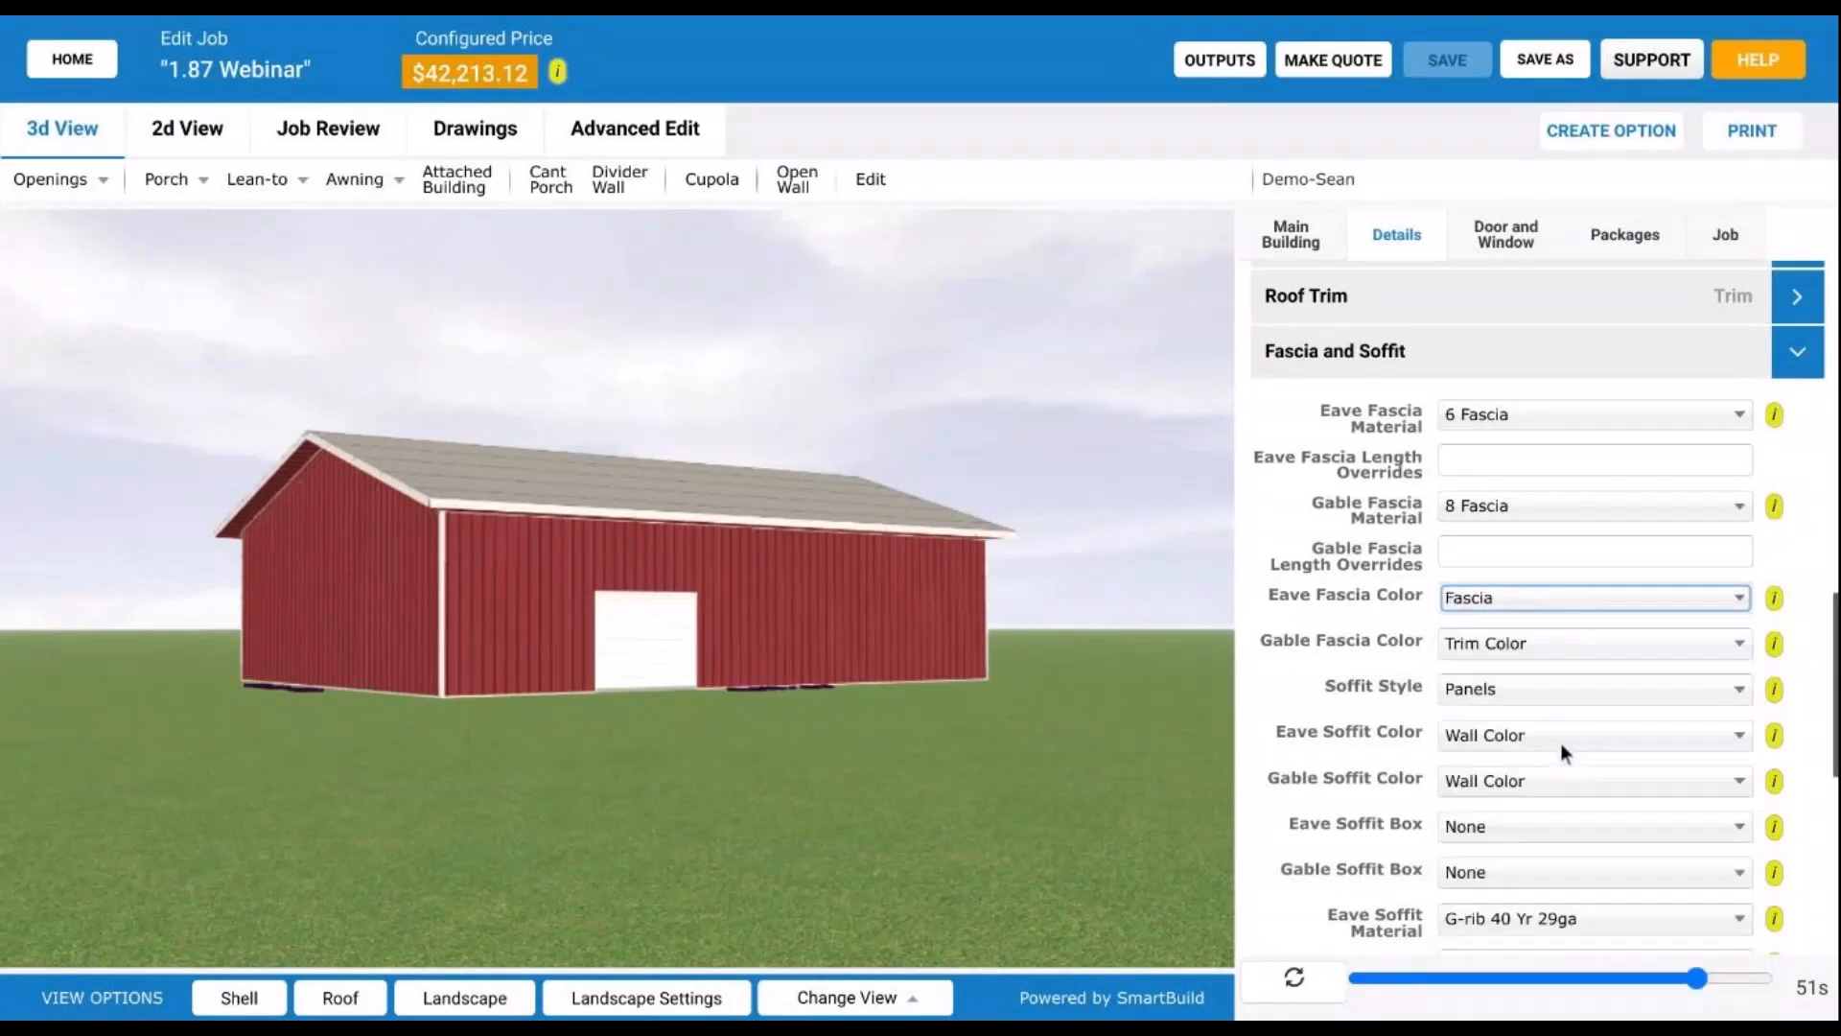
click(1557, 638)
click(1534, 823)
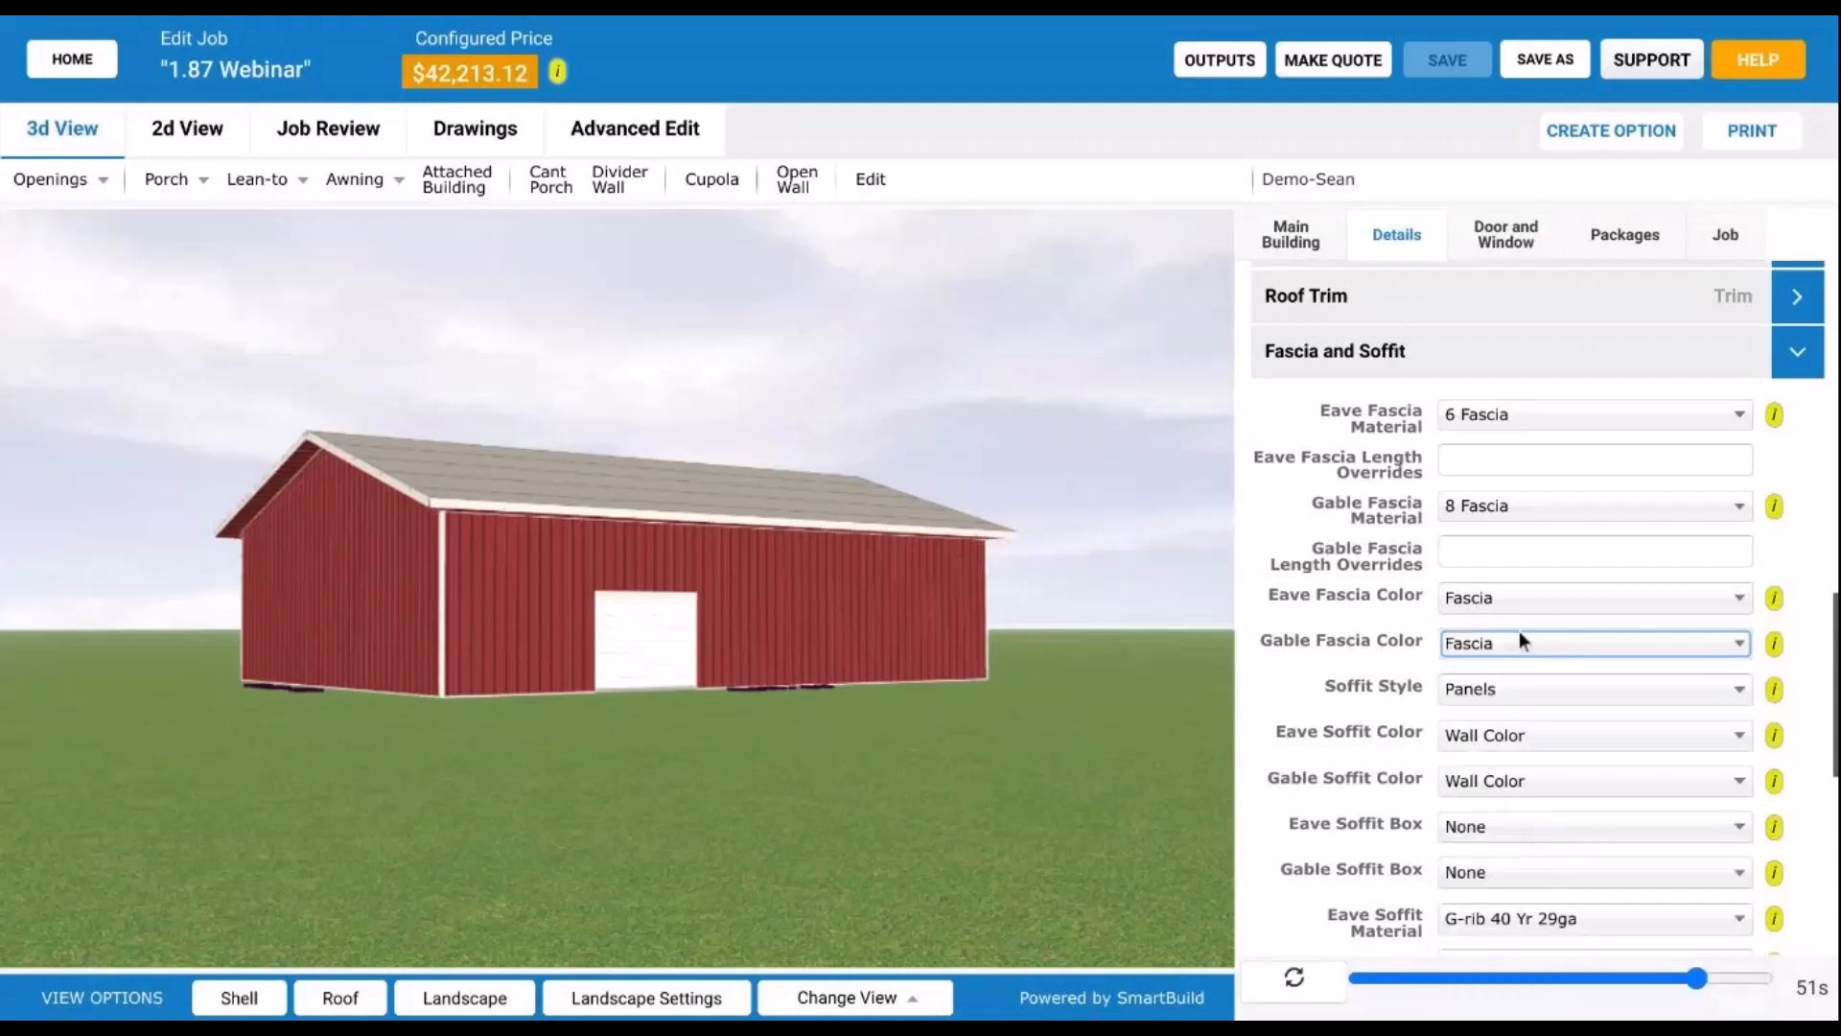
Step: Set the Eave Soffit Color and Gable Soffit Color to Soffit and refresh the 3D model with the new colors
scroll(1333, 667, down, 2)
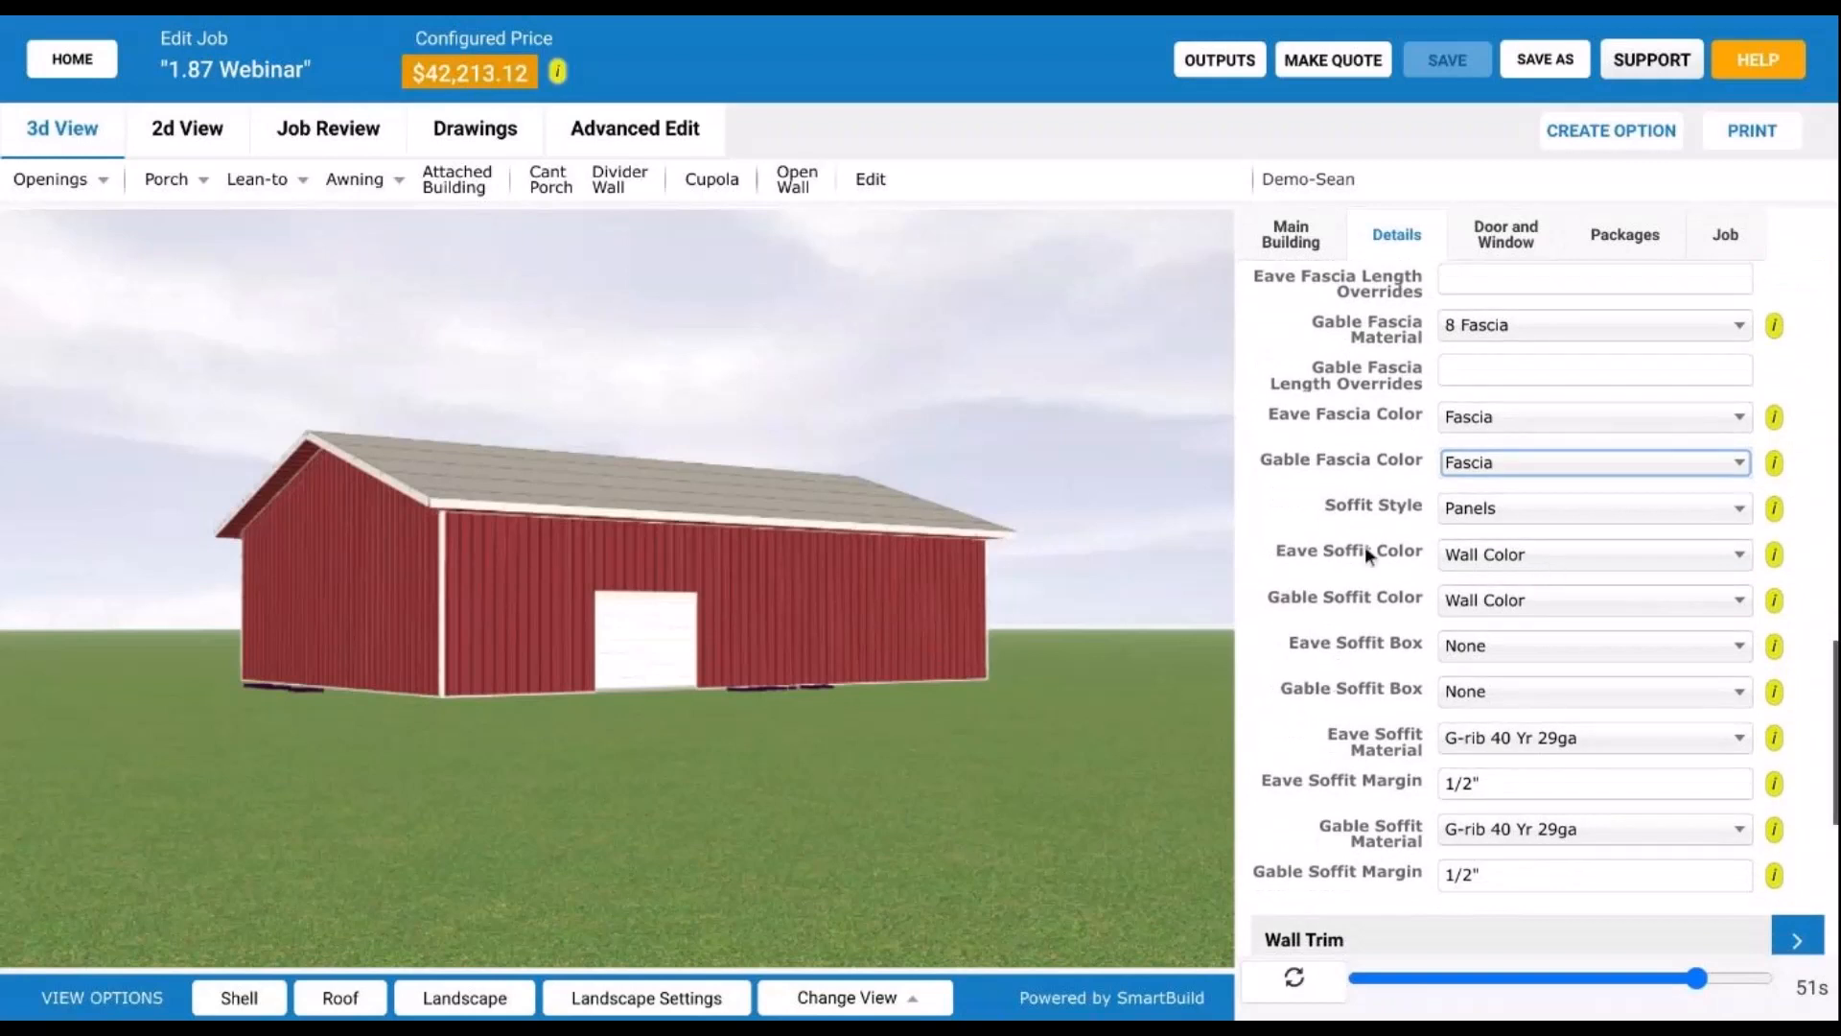
drag(929, 631, 929, 601)
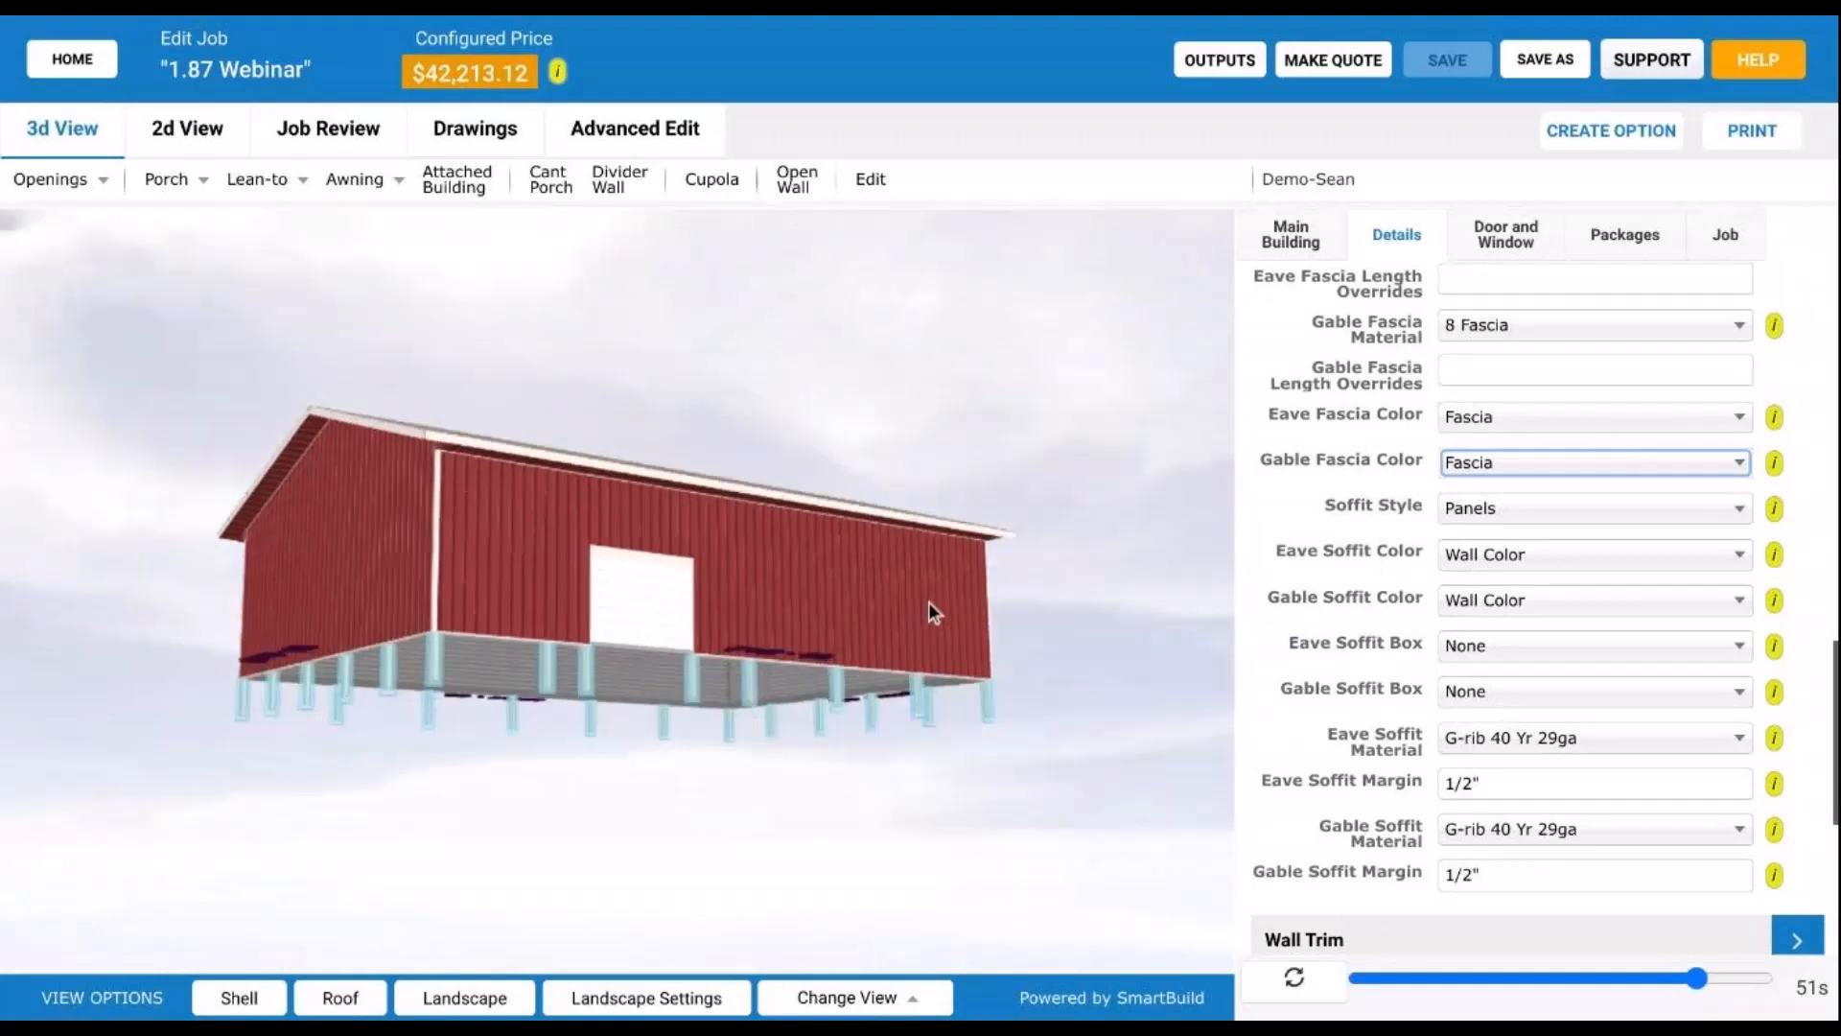
click(1596, 561)
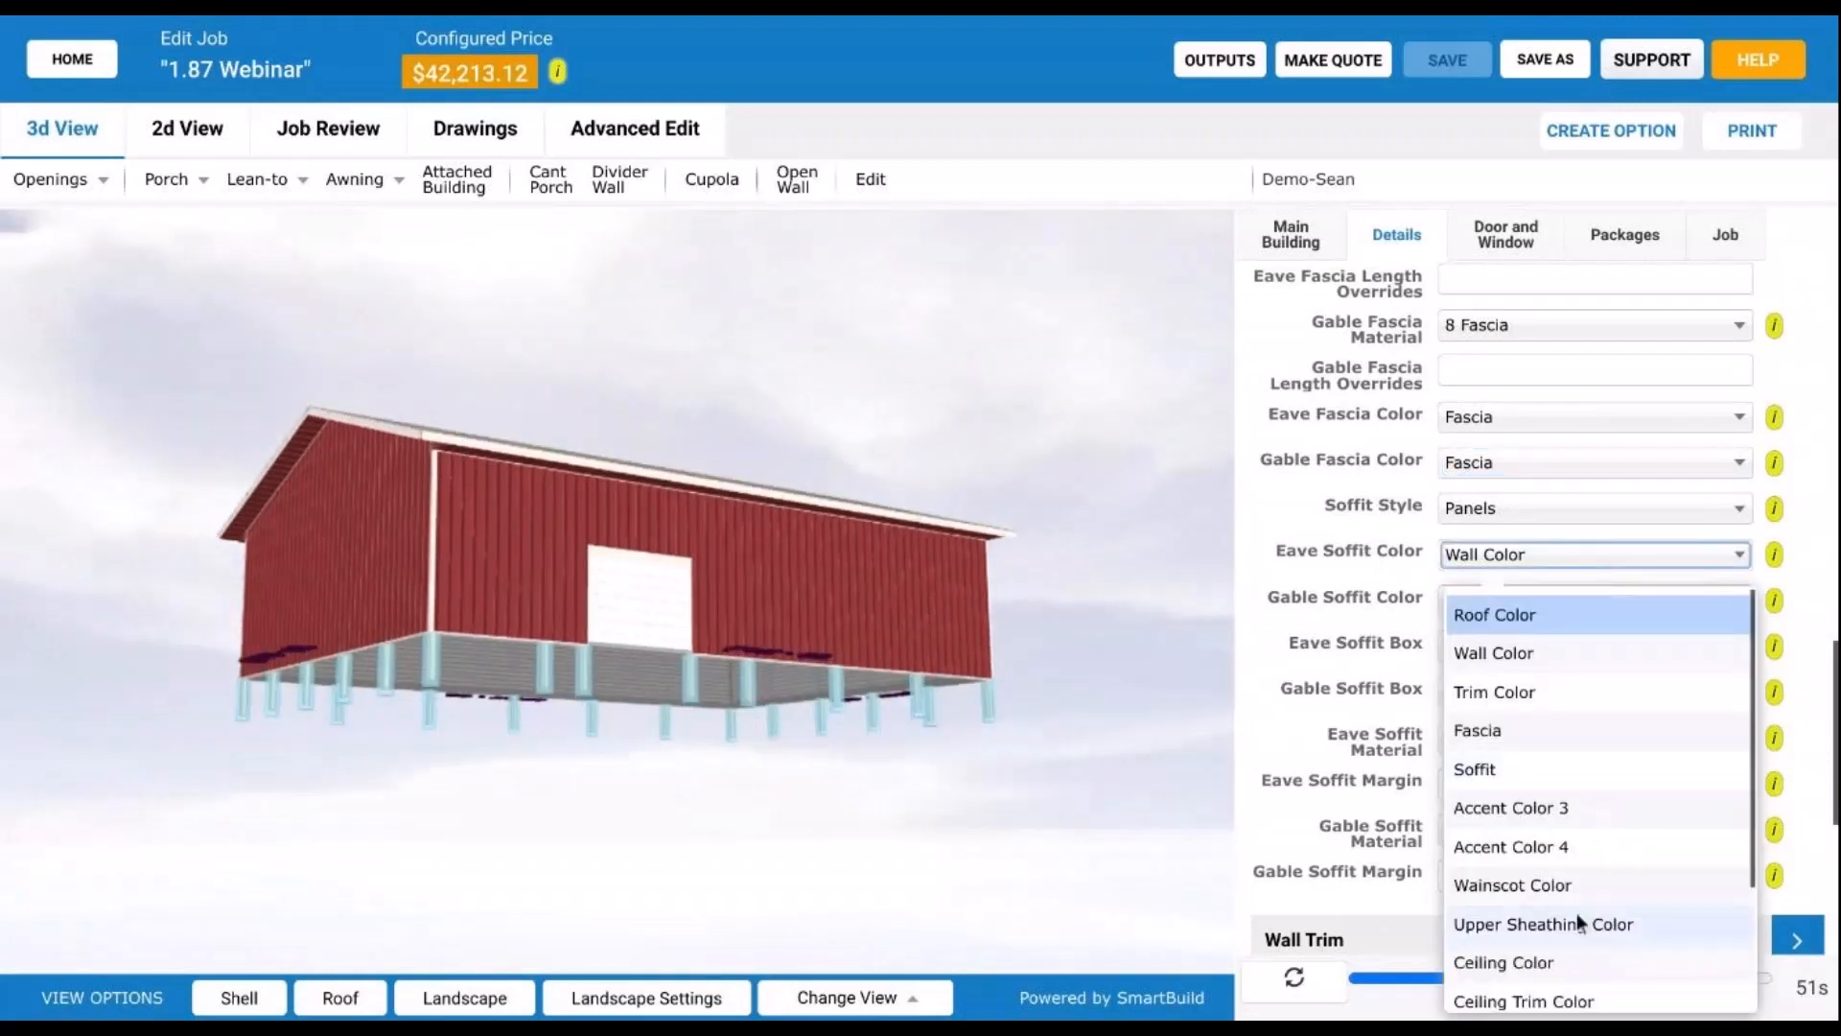
click(1528, 776)
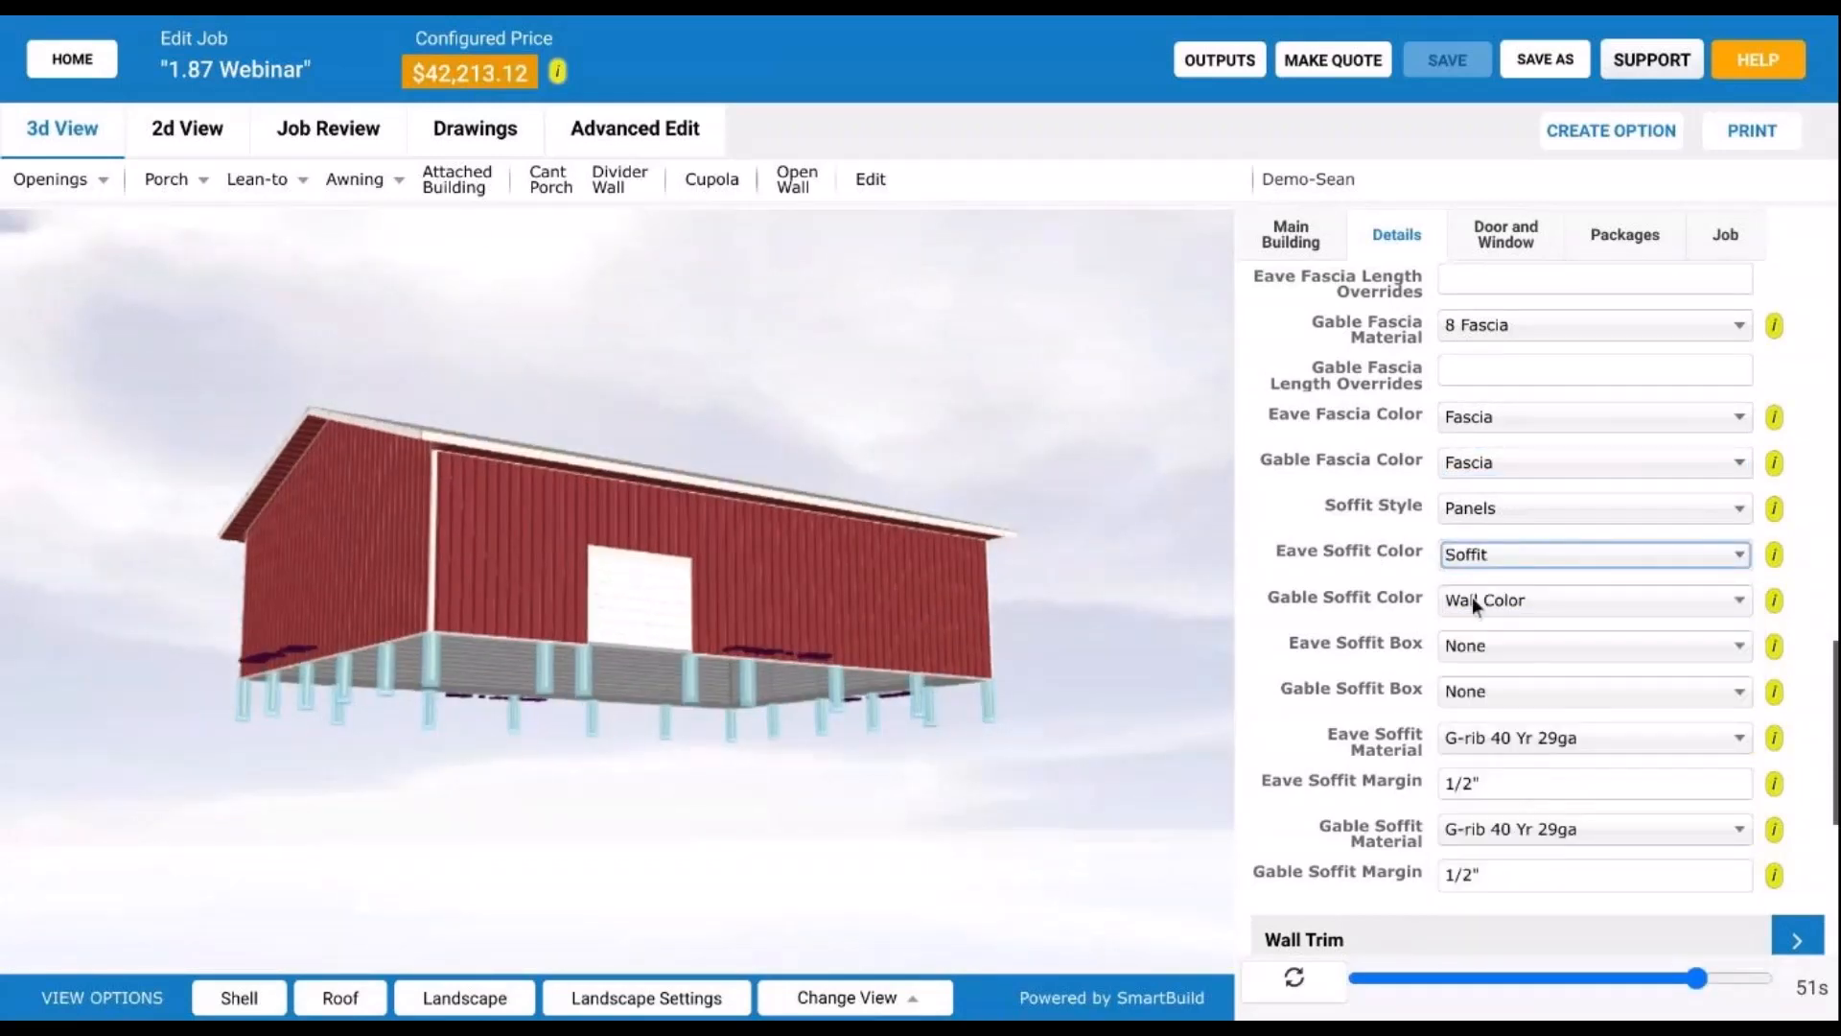
click(1523, 600)
click(1528, 823)
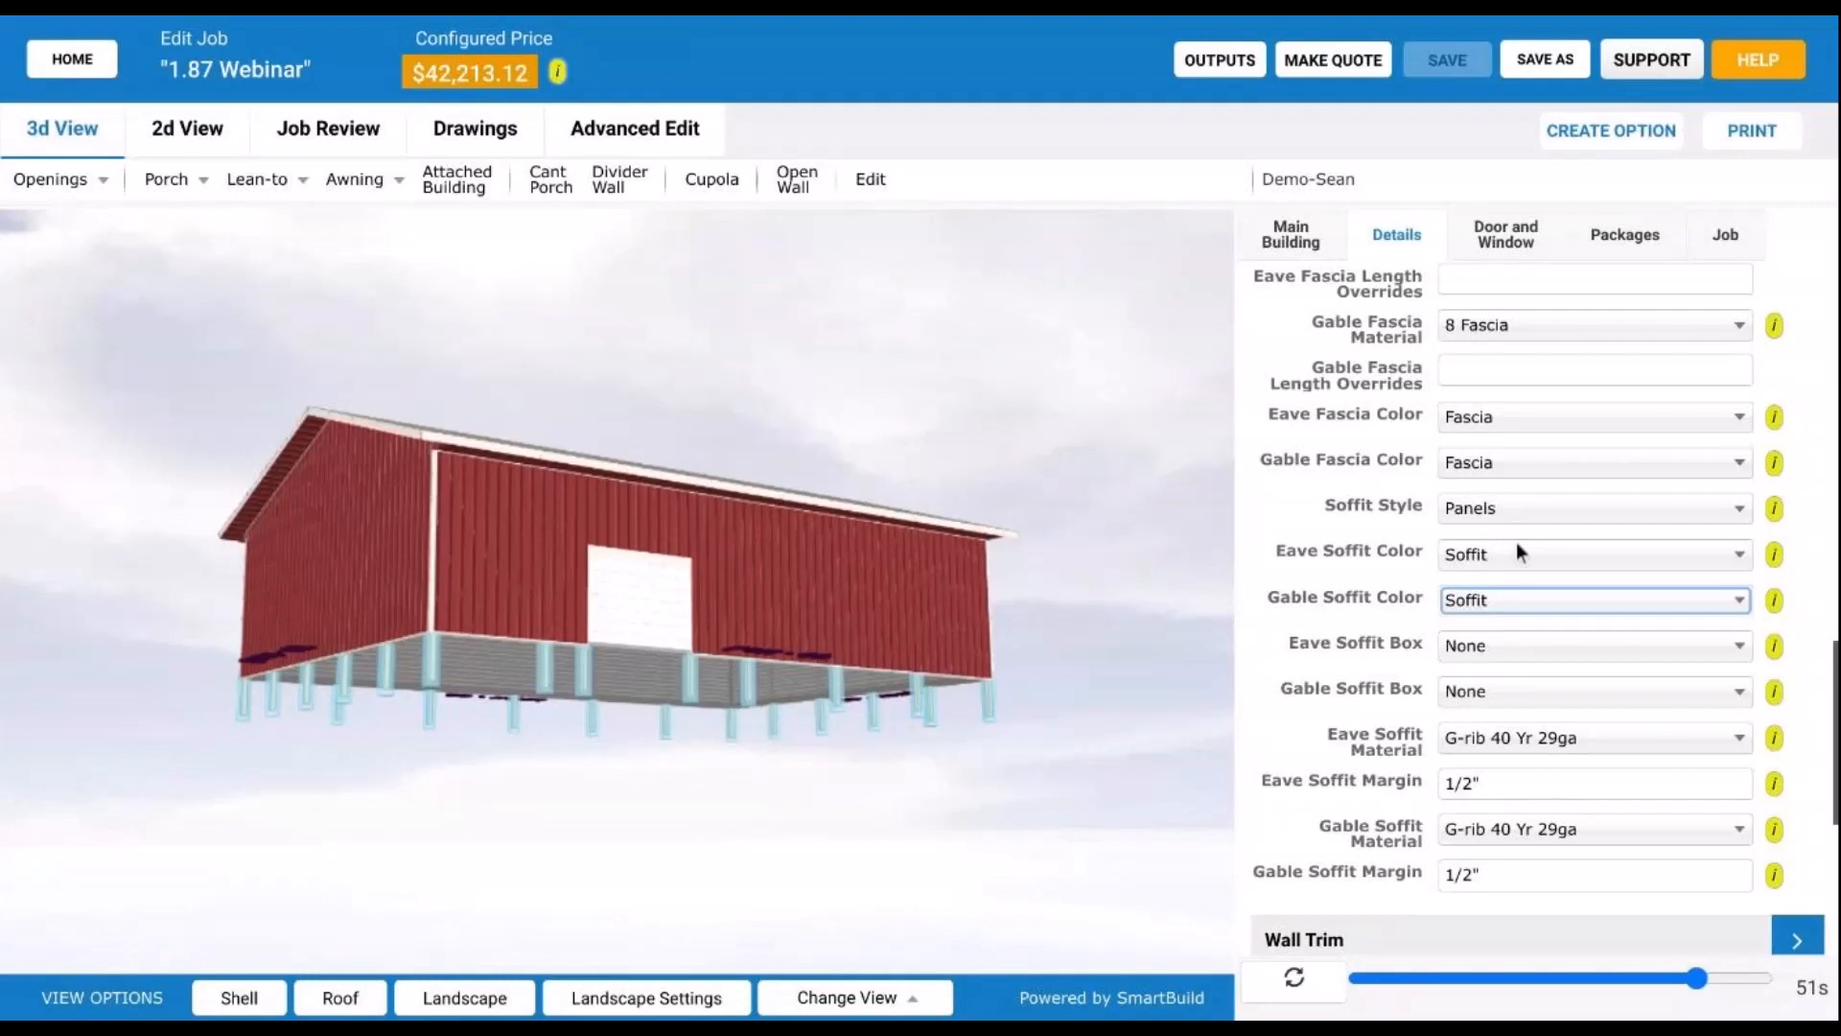
click(1287, 988)
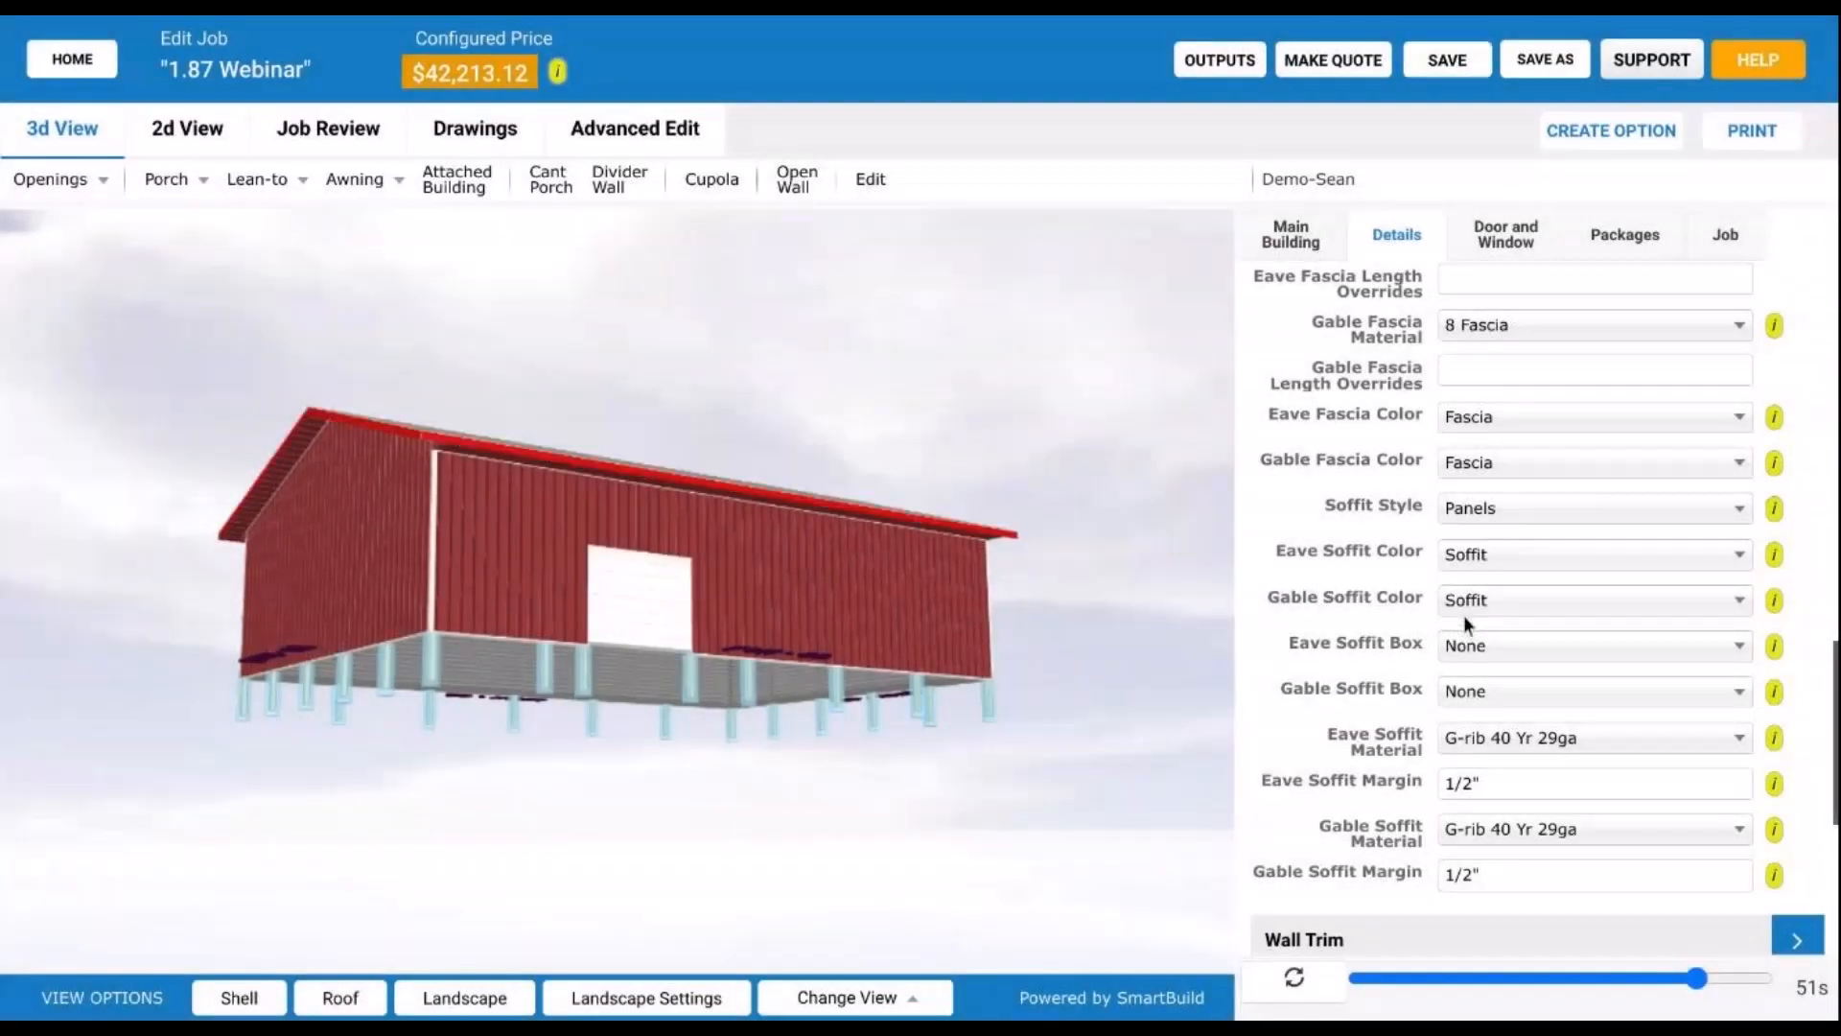
drag(965, 542, 994, 466)
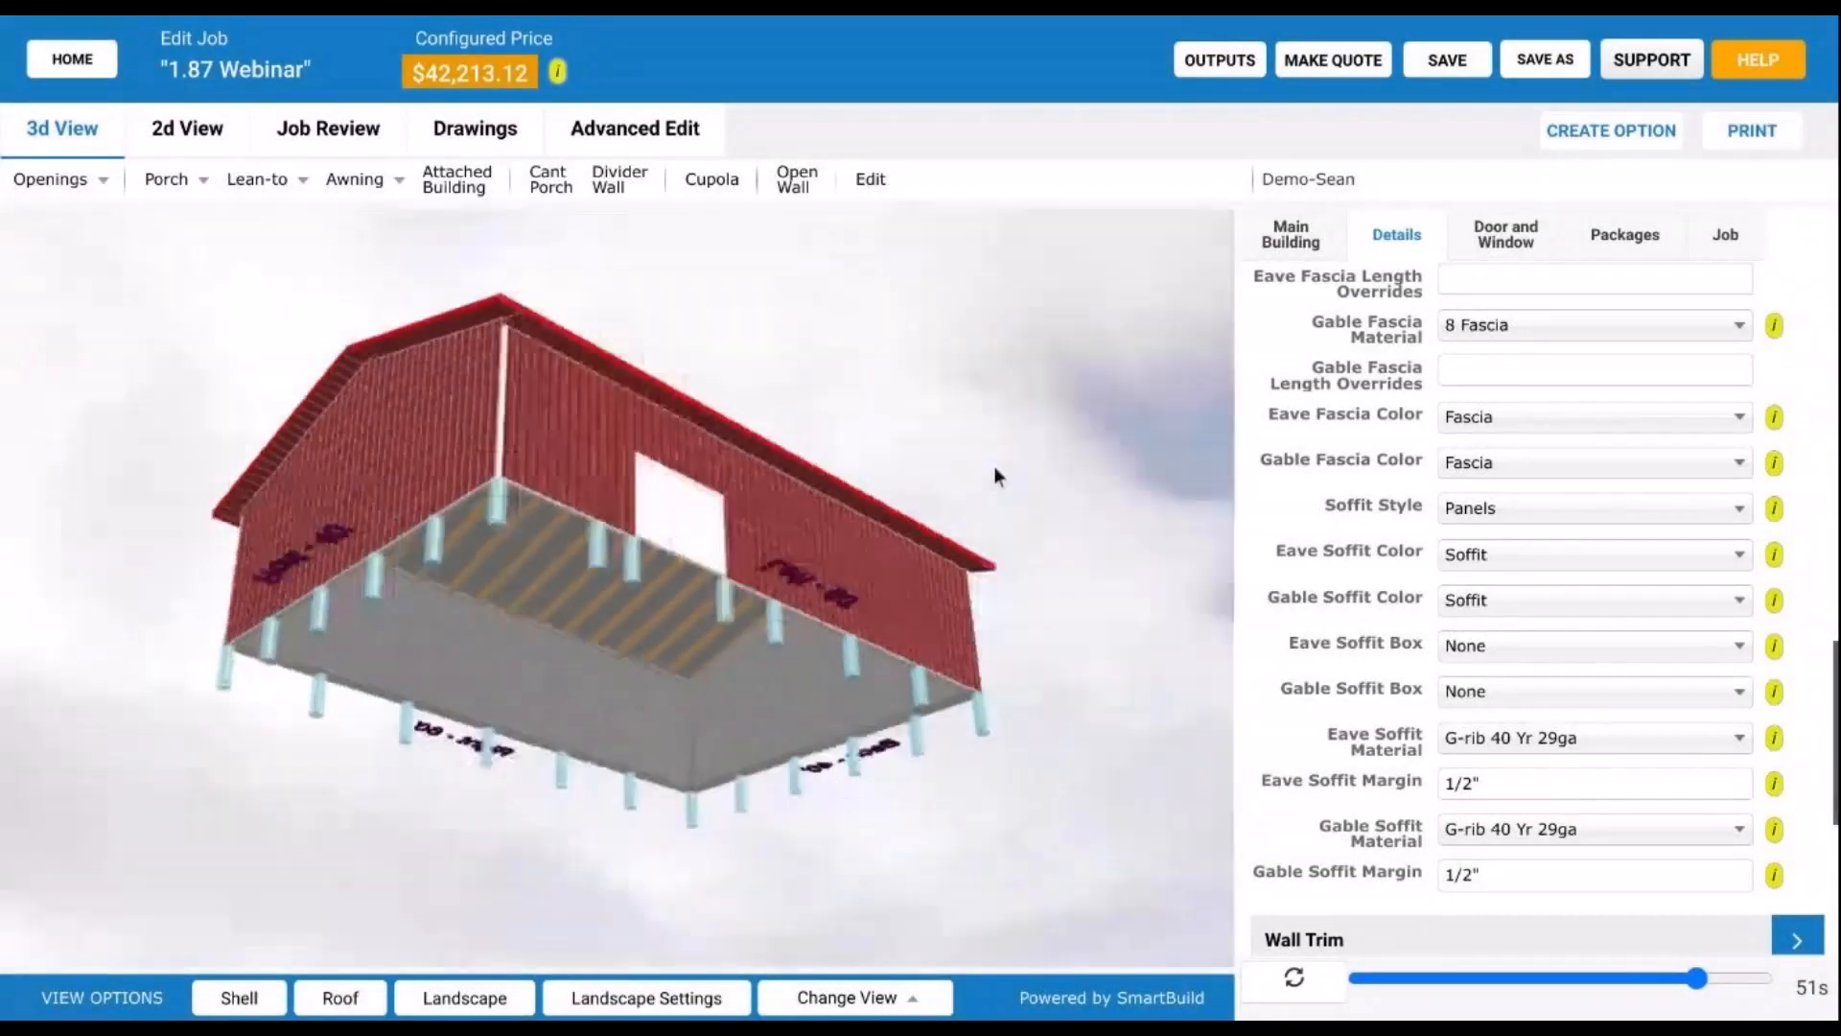
Step: In the main building colors, set Fascia to Brown and Soffit to Hunter Green, and check the eaves on the model
click(1316, 246)
click(1328, 464)
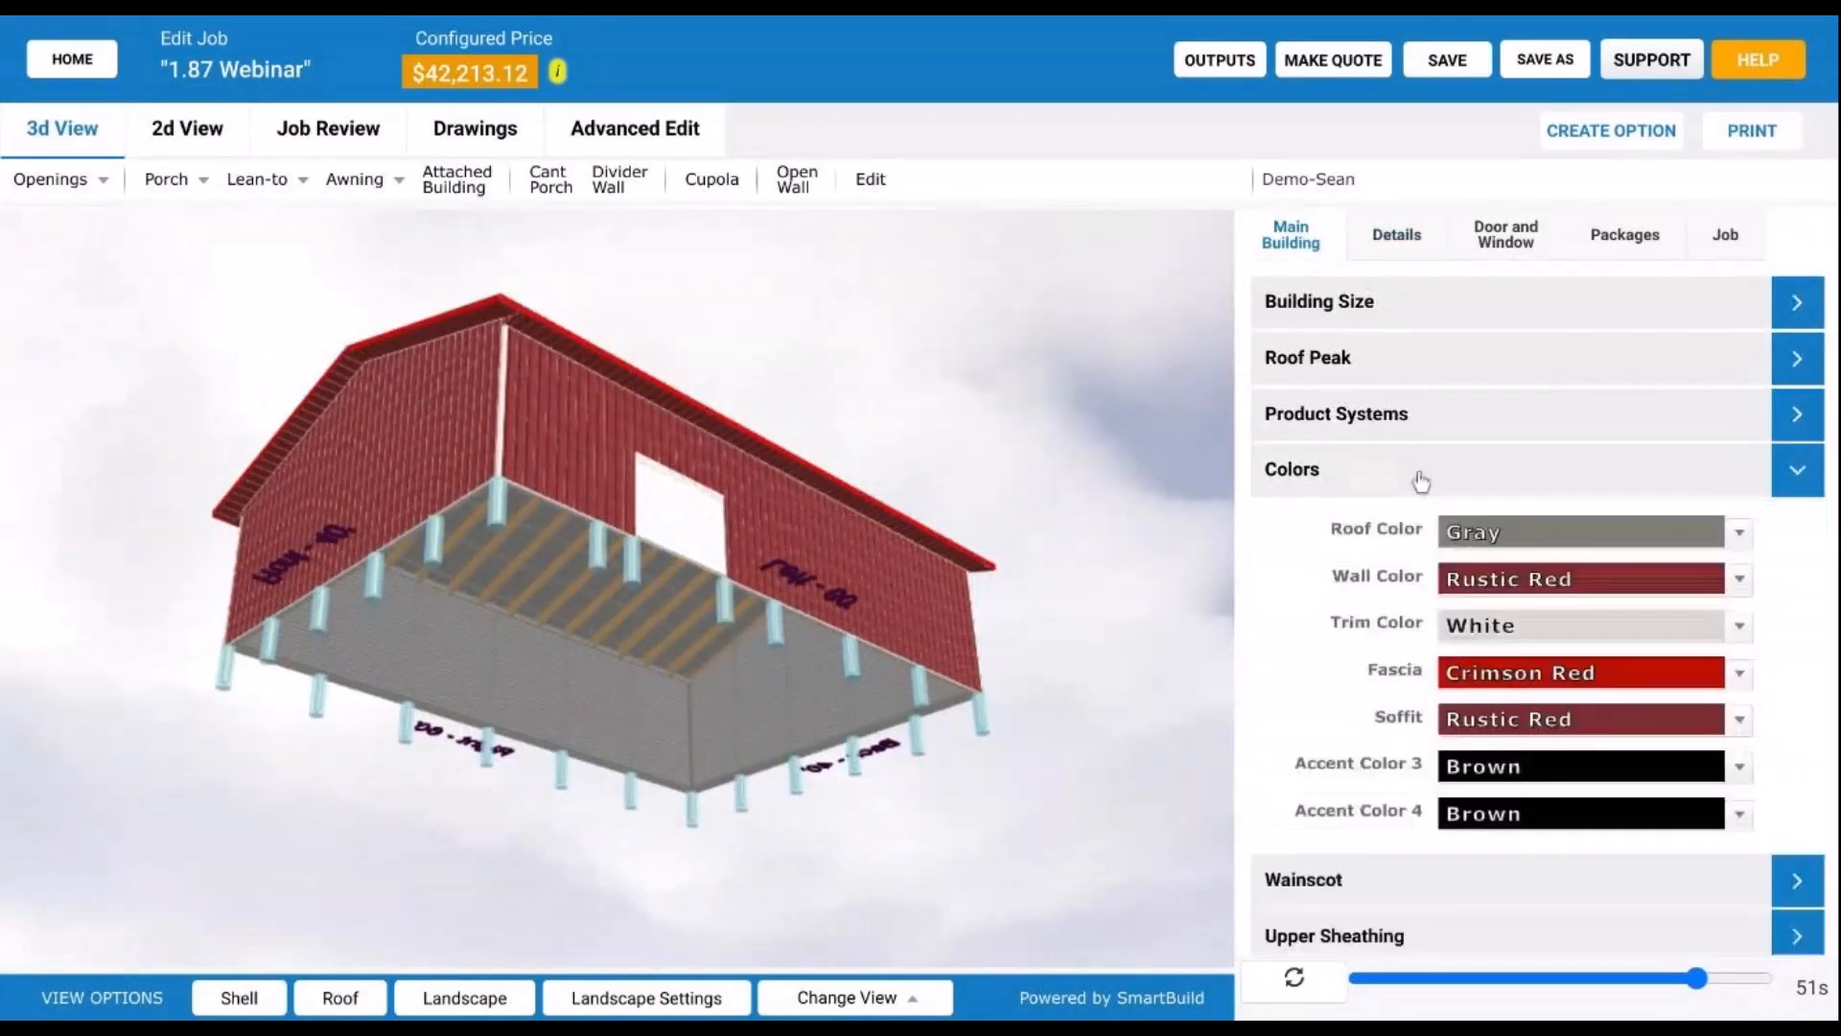
drag(712, 438, 709, 459)
click(1584, 680)
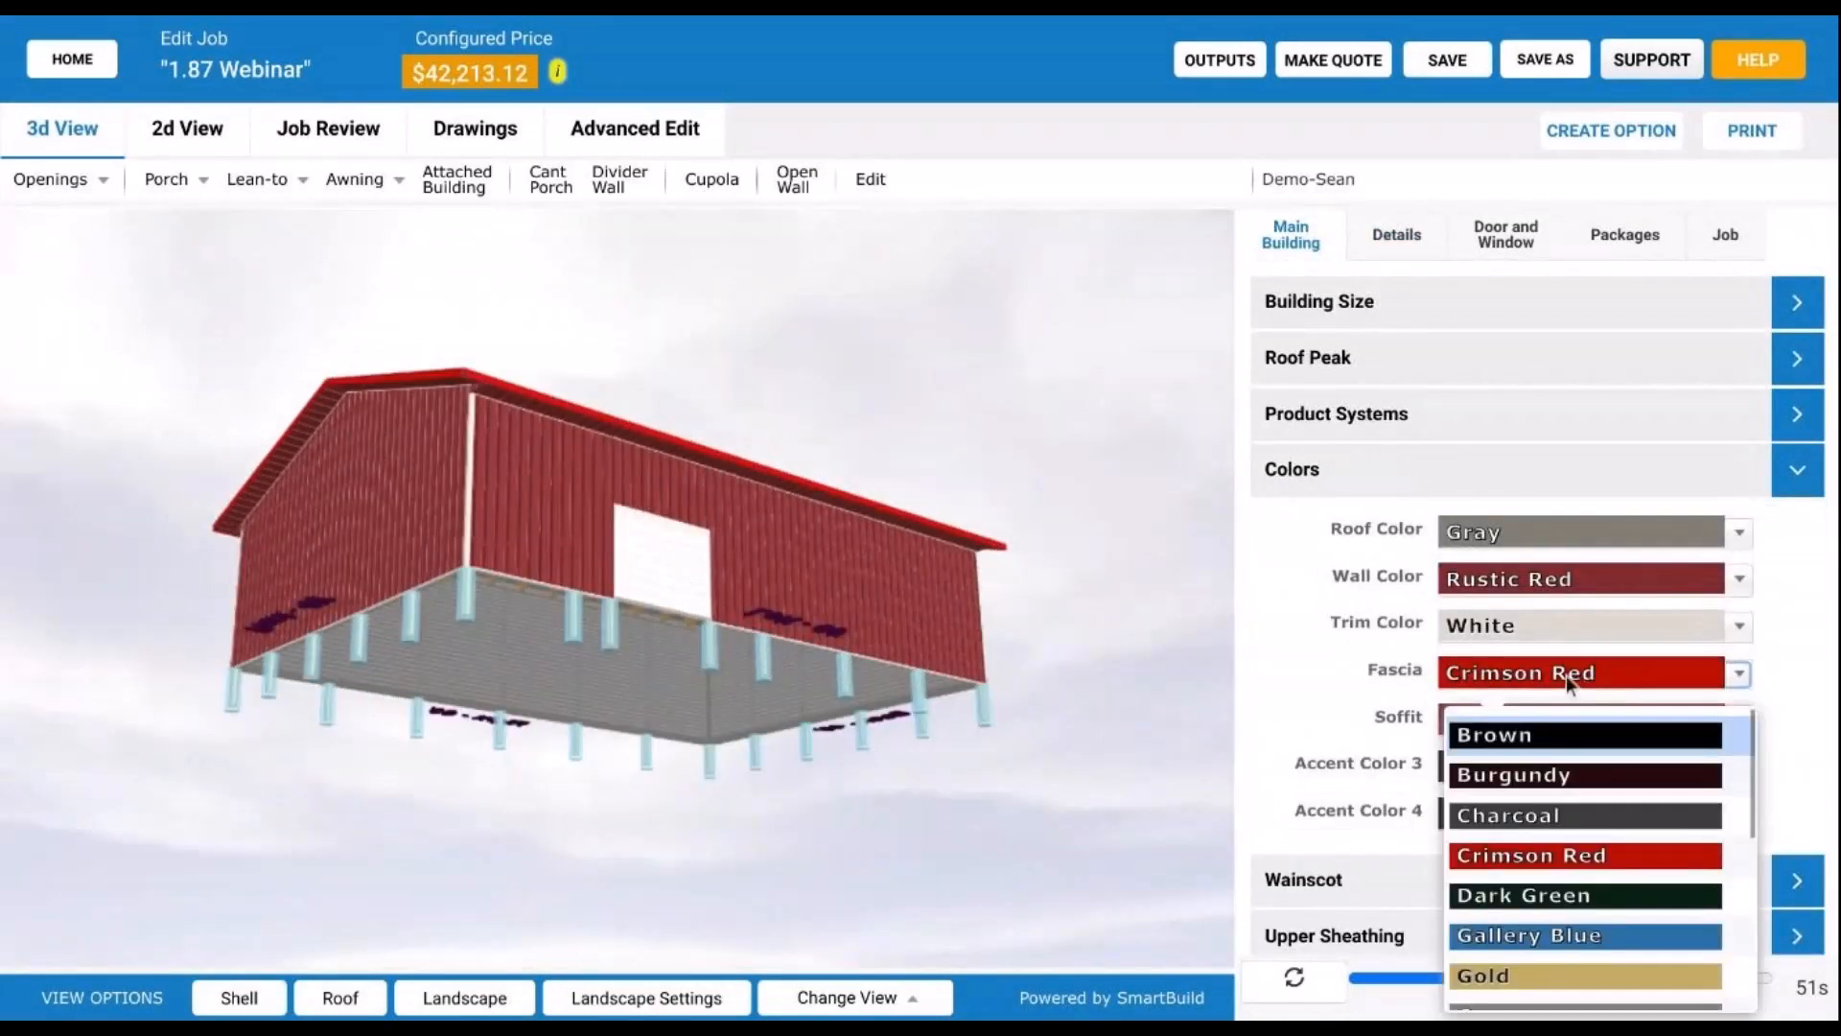
click(1563, 735)
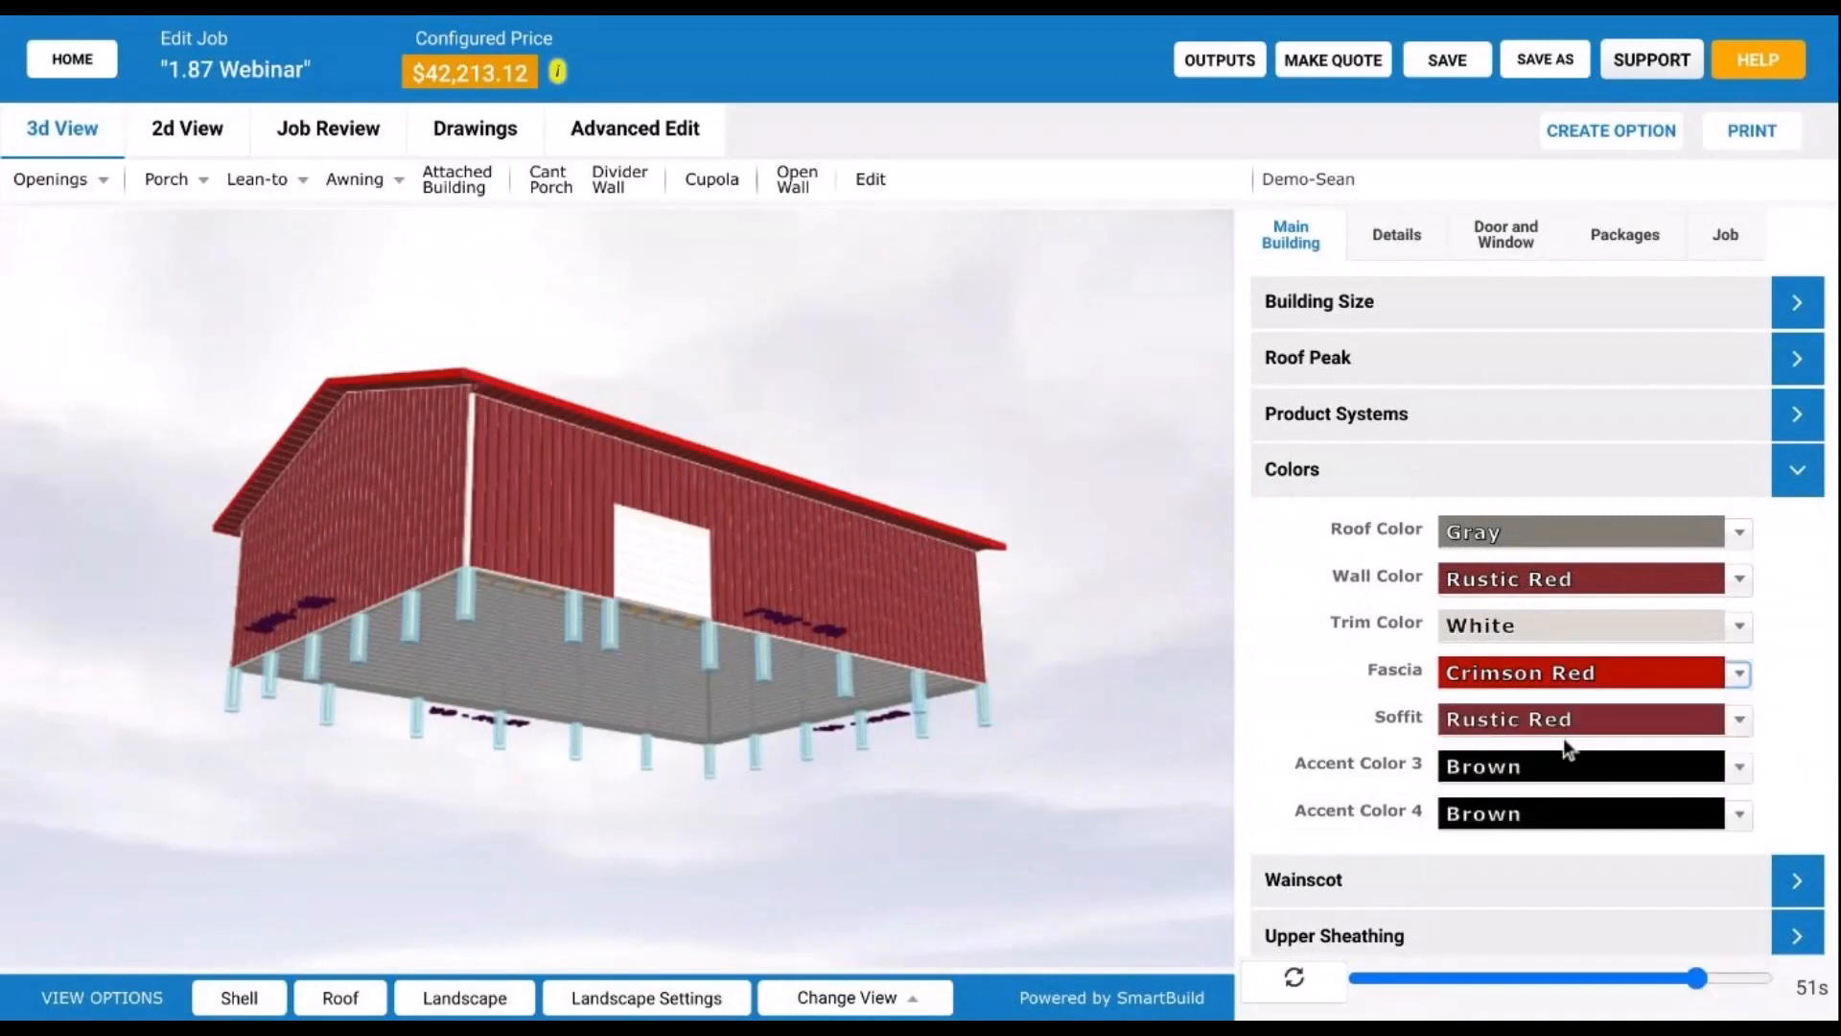
click(1476, 725)
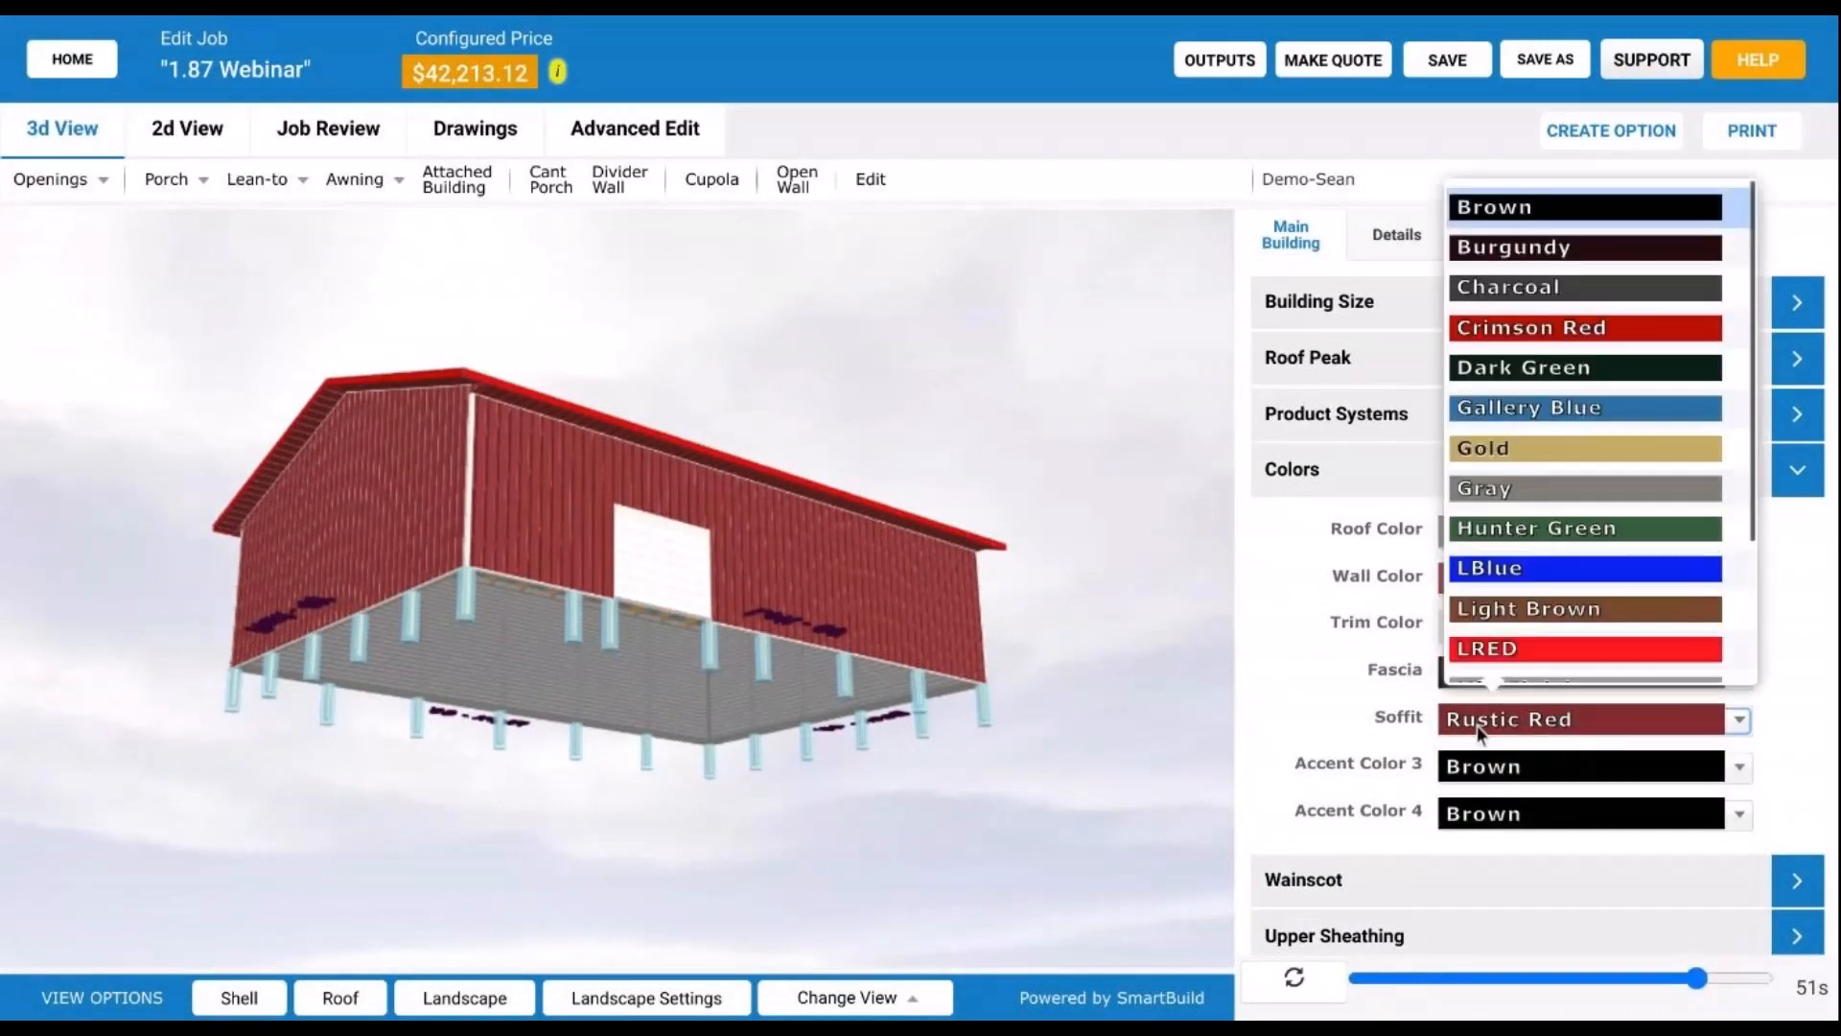
click(1574, 530)
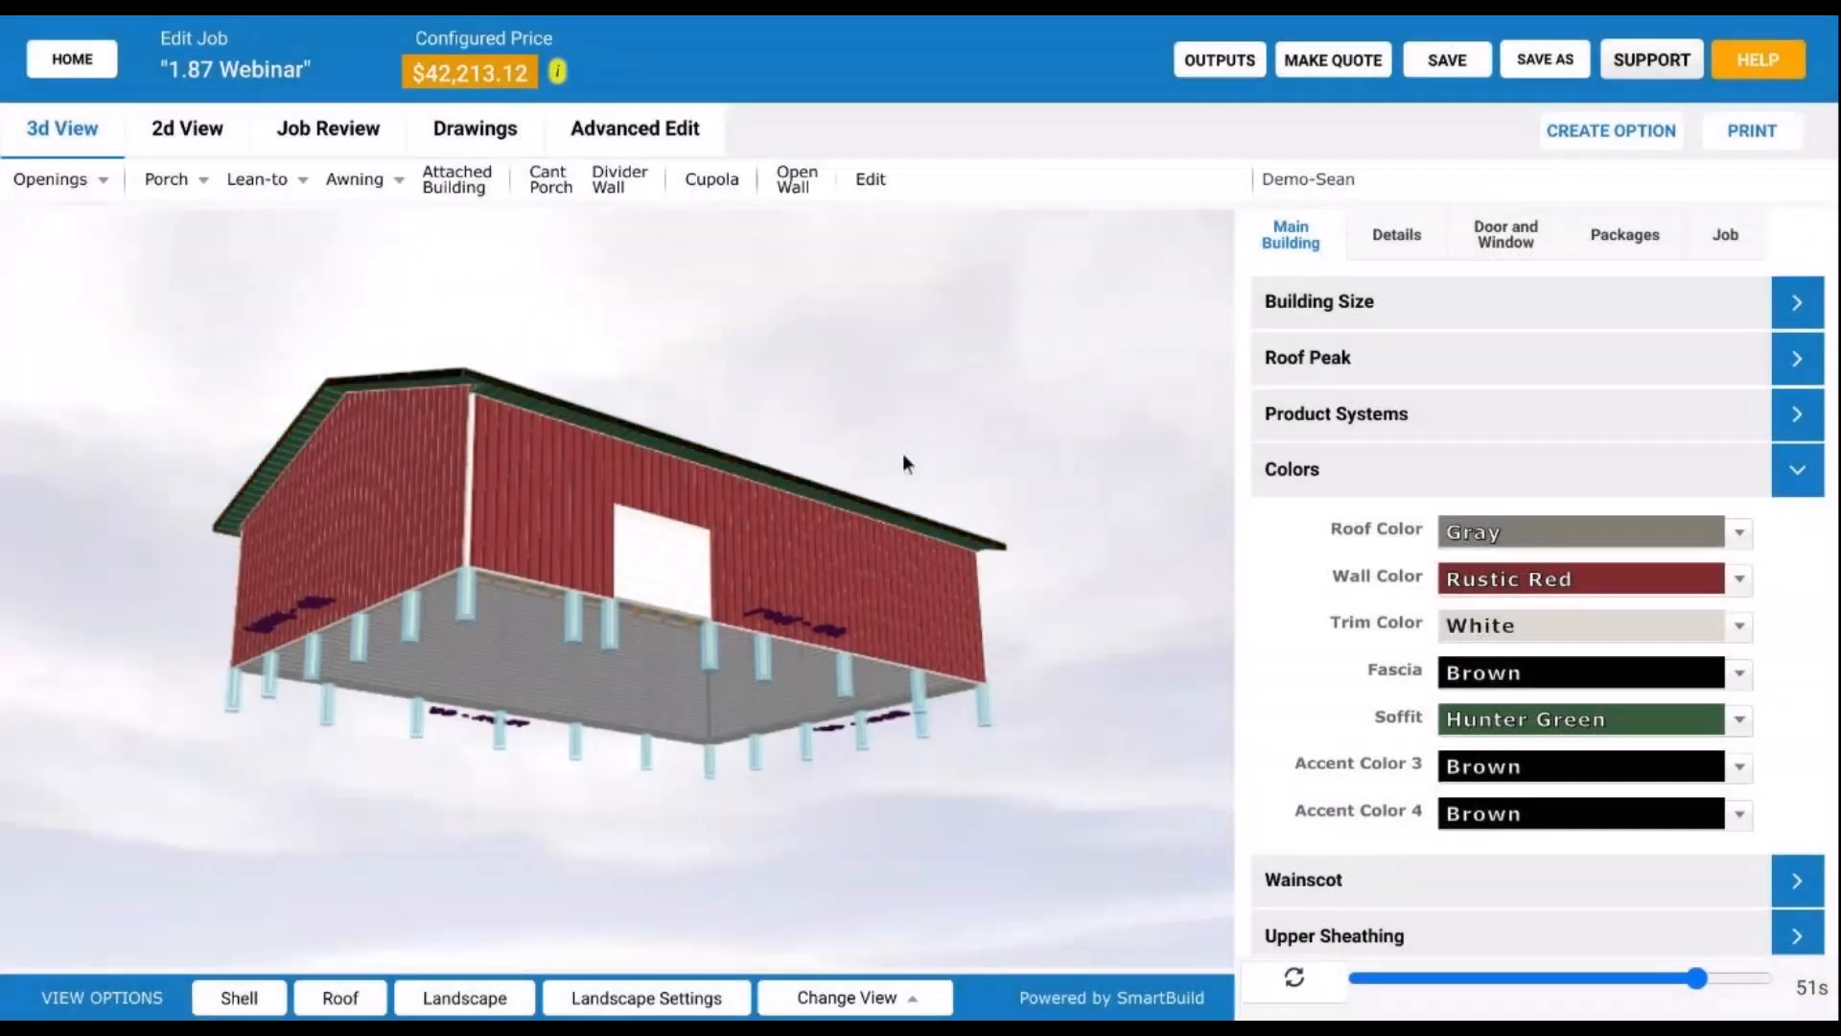
drag(902, 455, 959, 467)
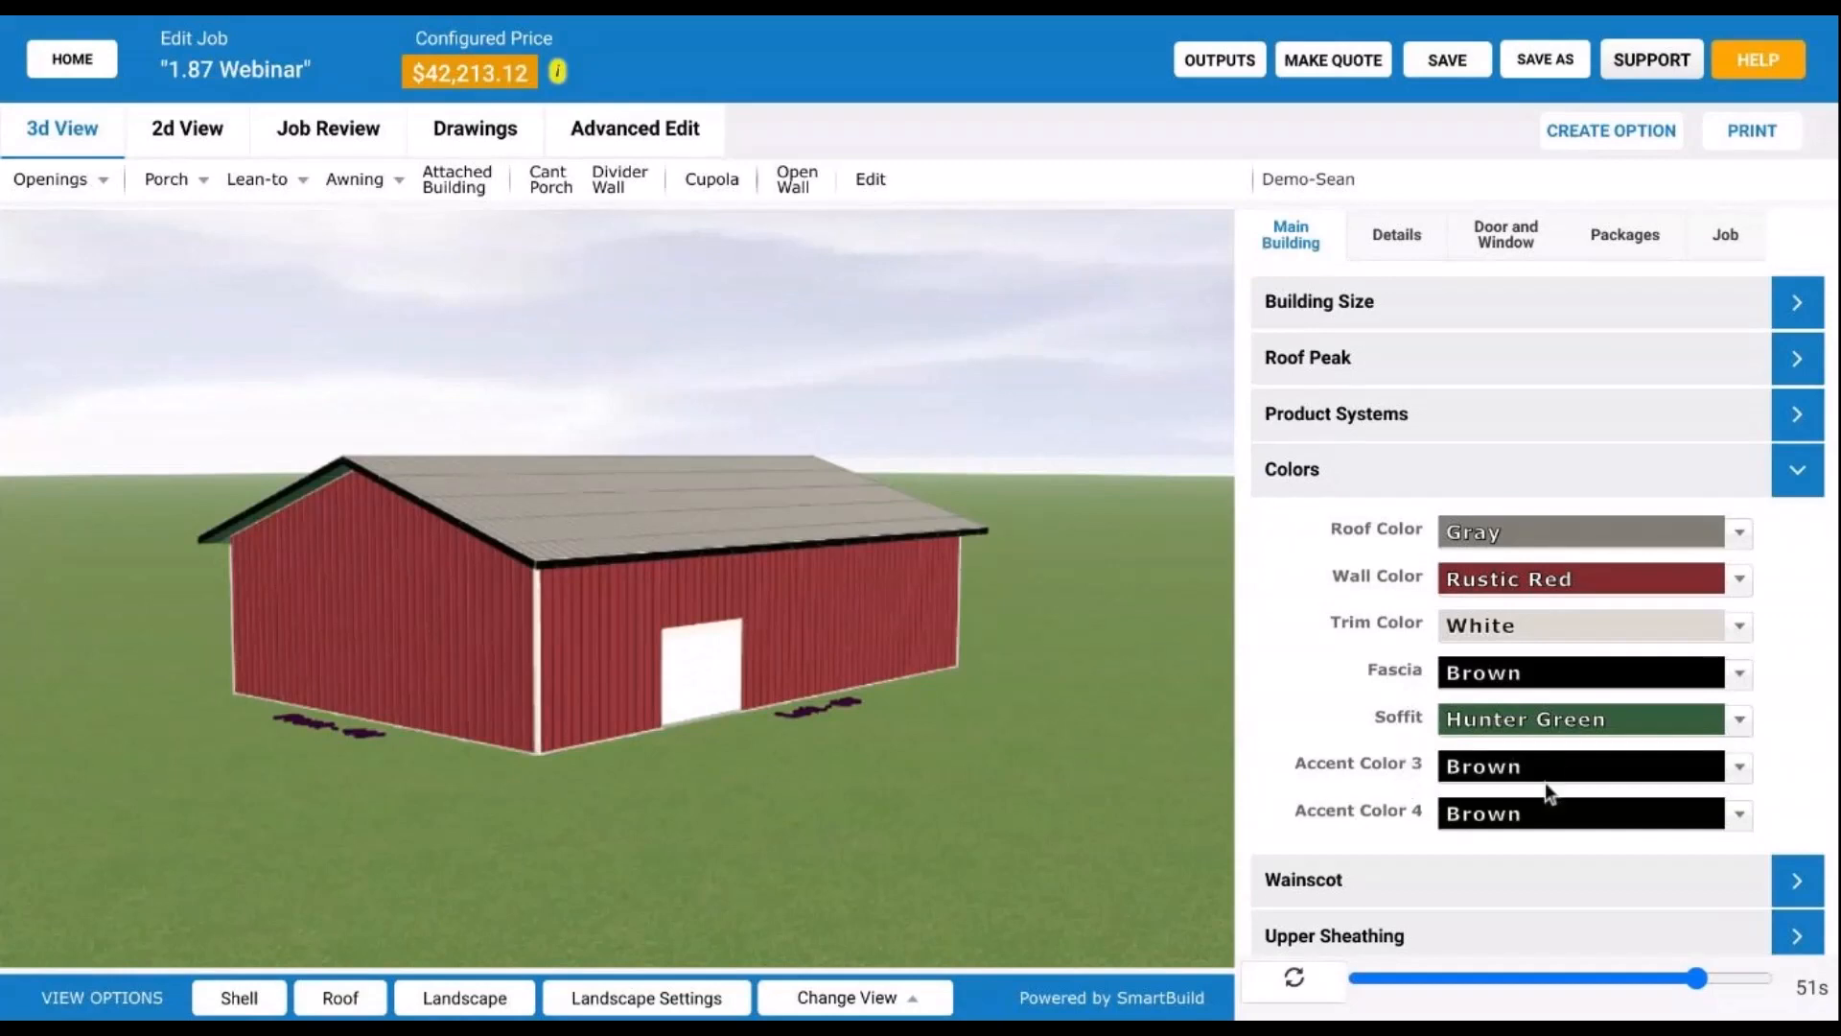
Step: Hide the building shell in the 3D model and examine the color of the roof trusses from several angles
drag(917, 614, 796, 652)
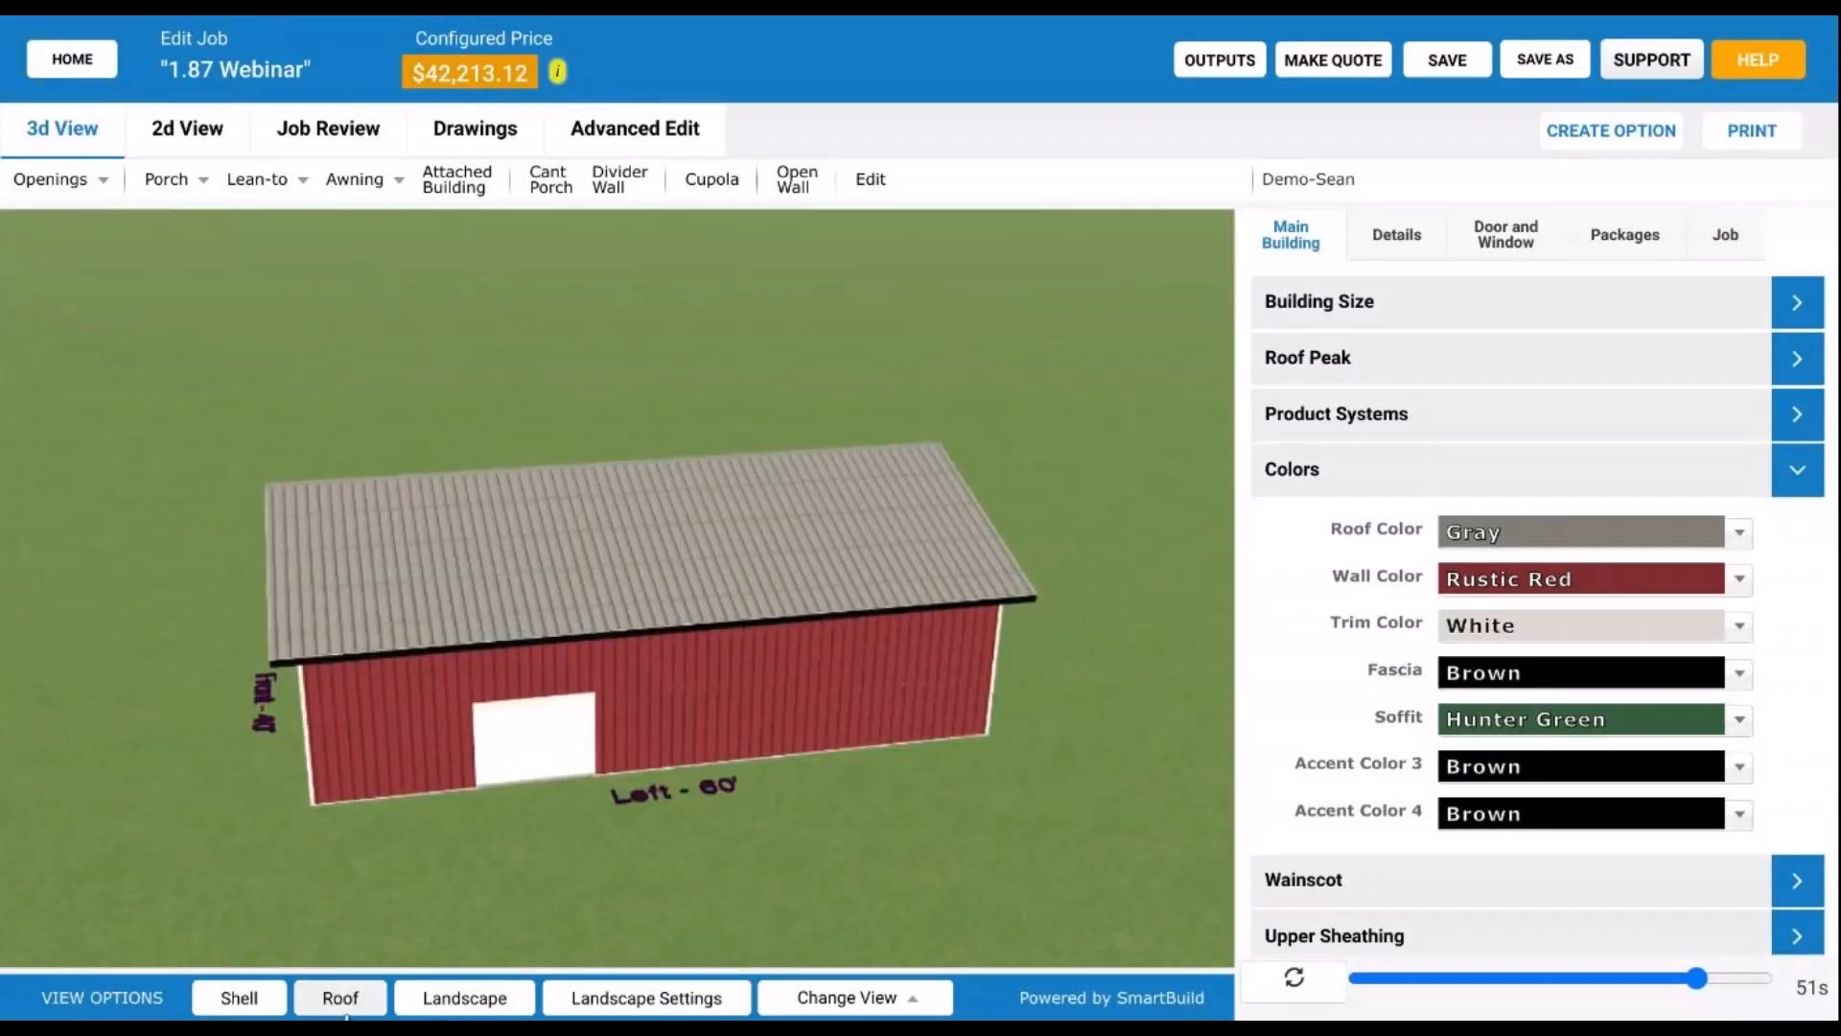
click(235, 999)
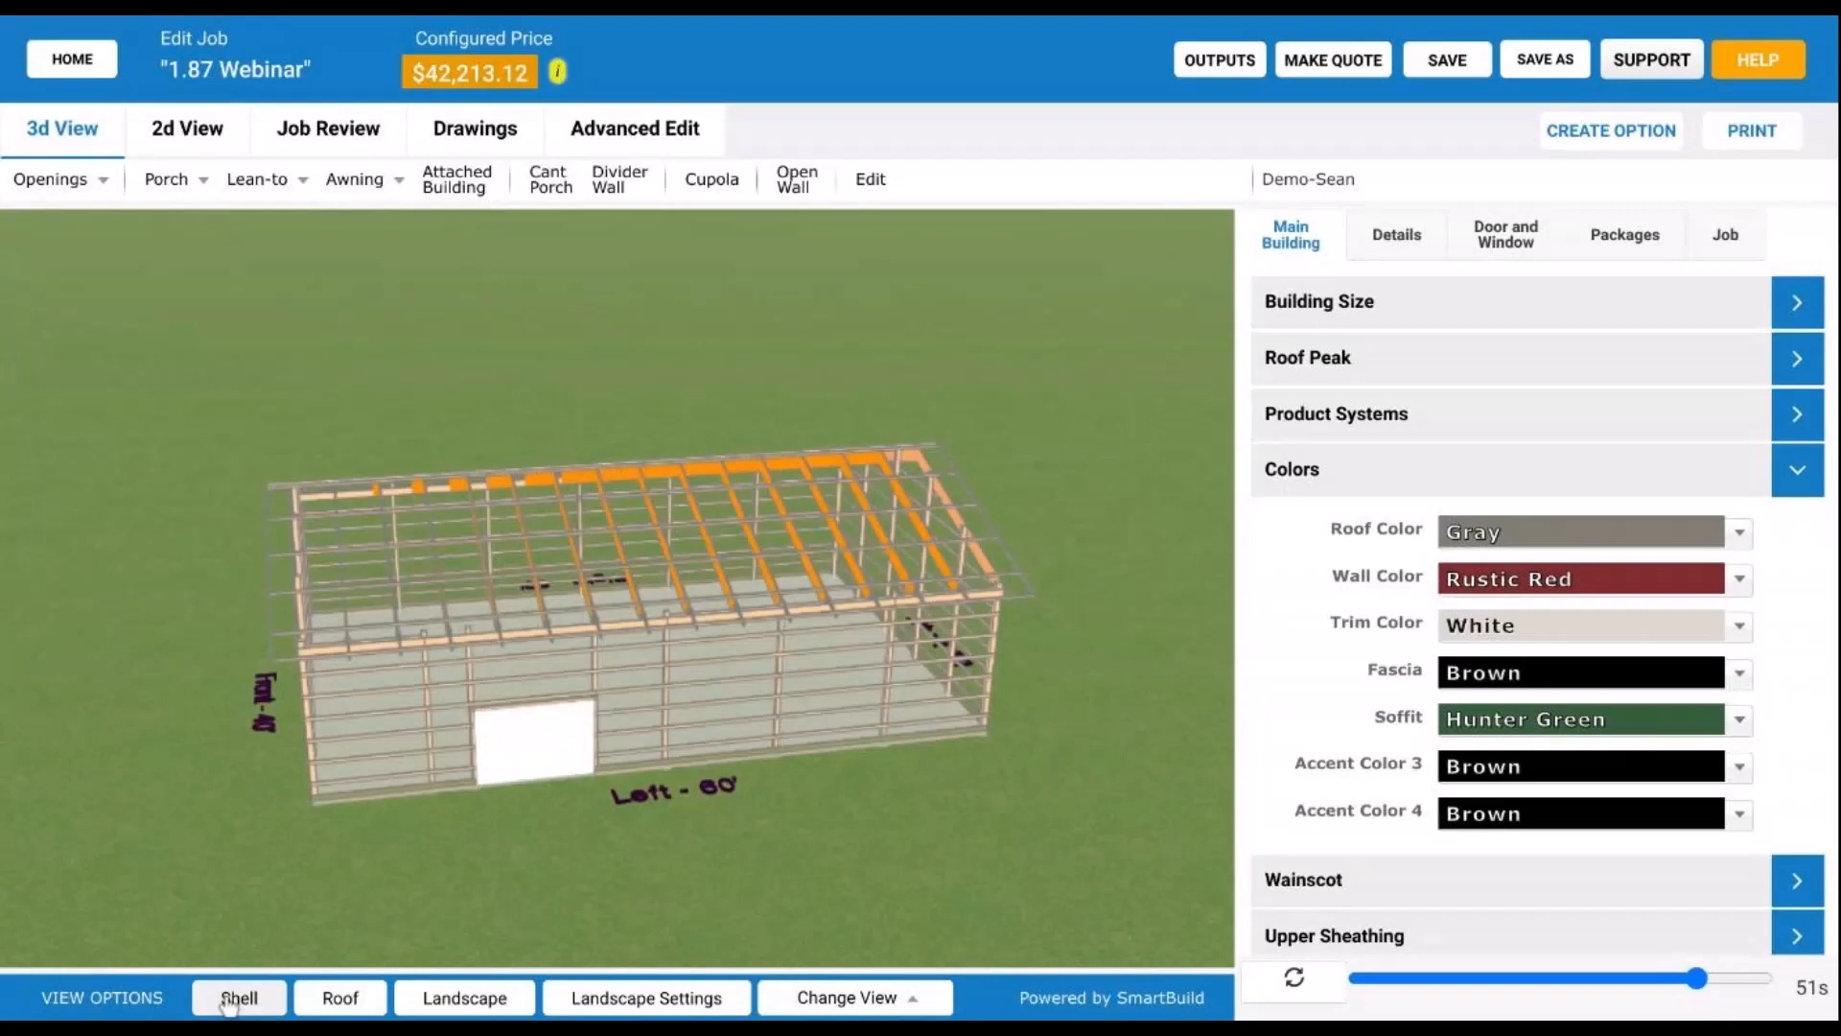
scroll(625, 600, up, 5)
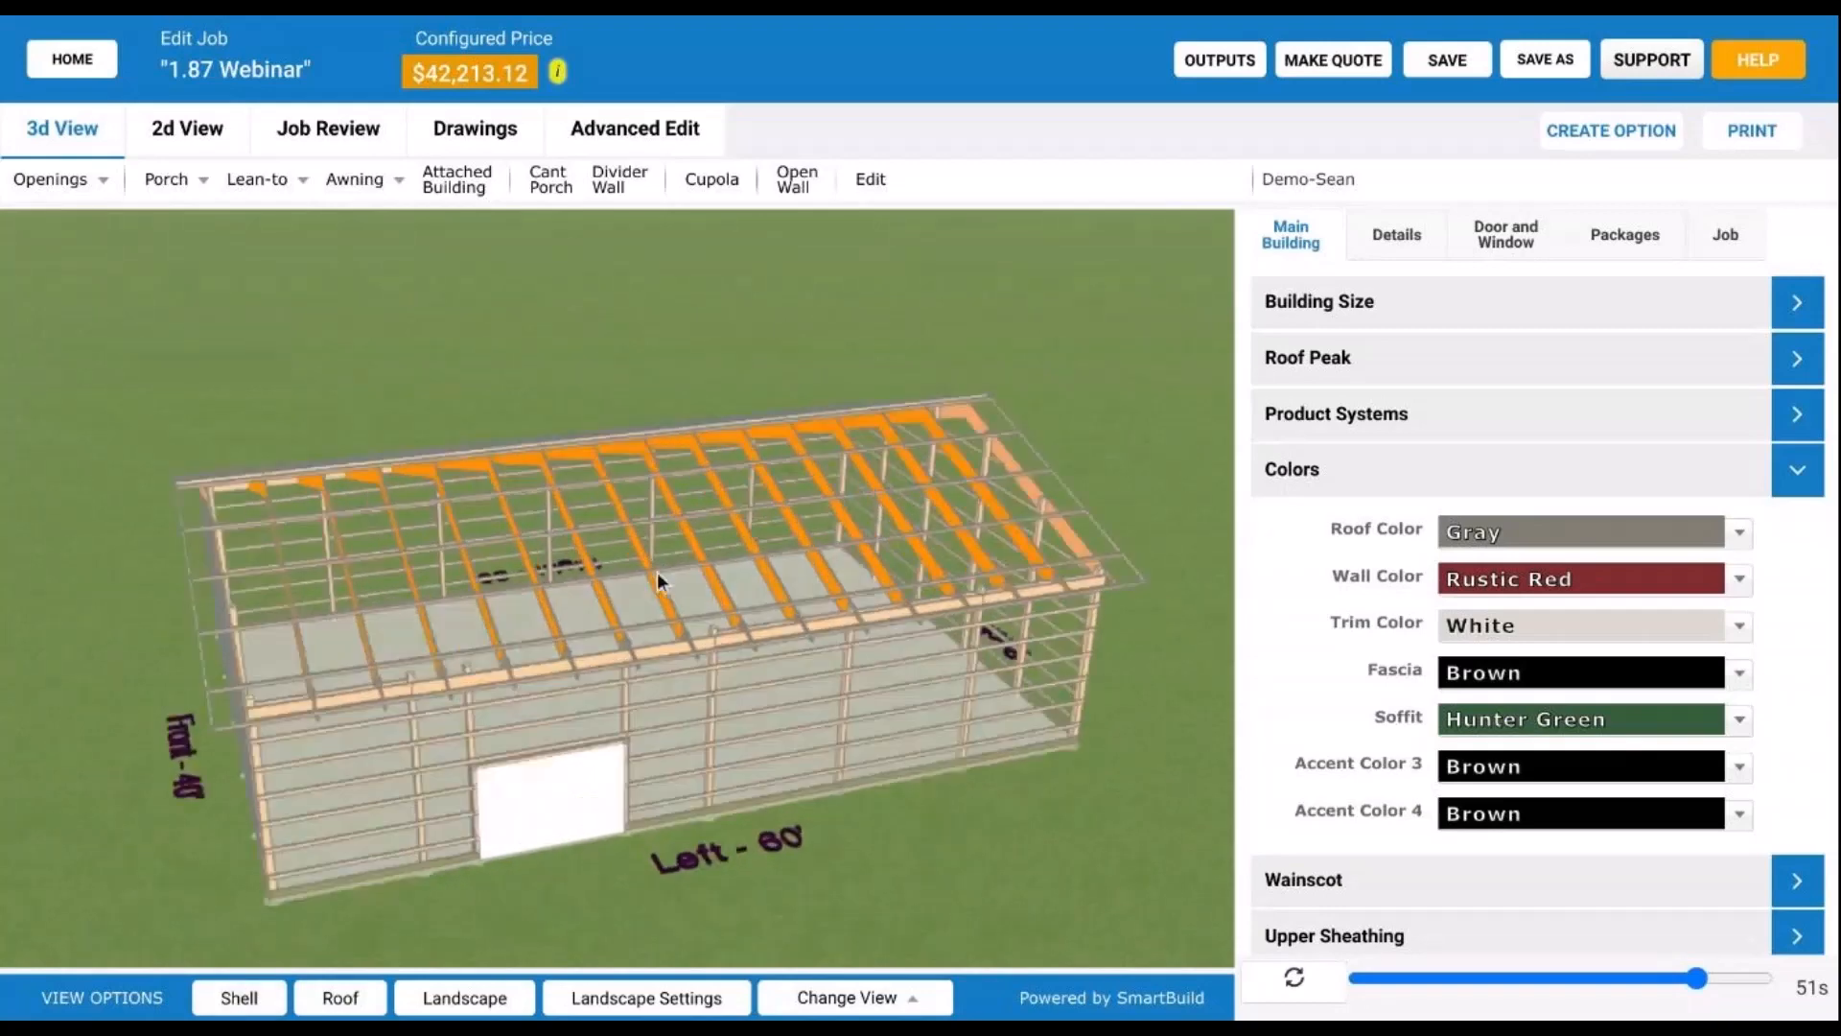
scroll(656, 572, up, 5)
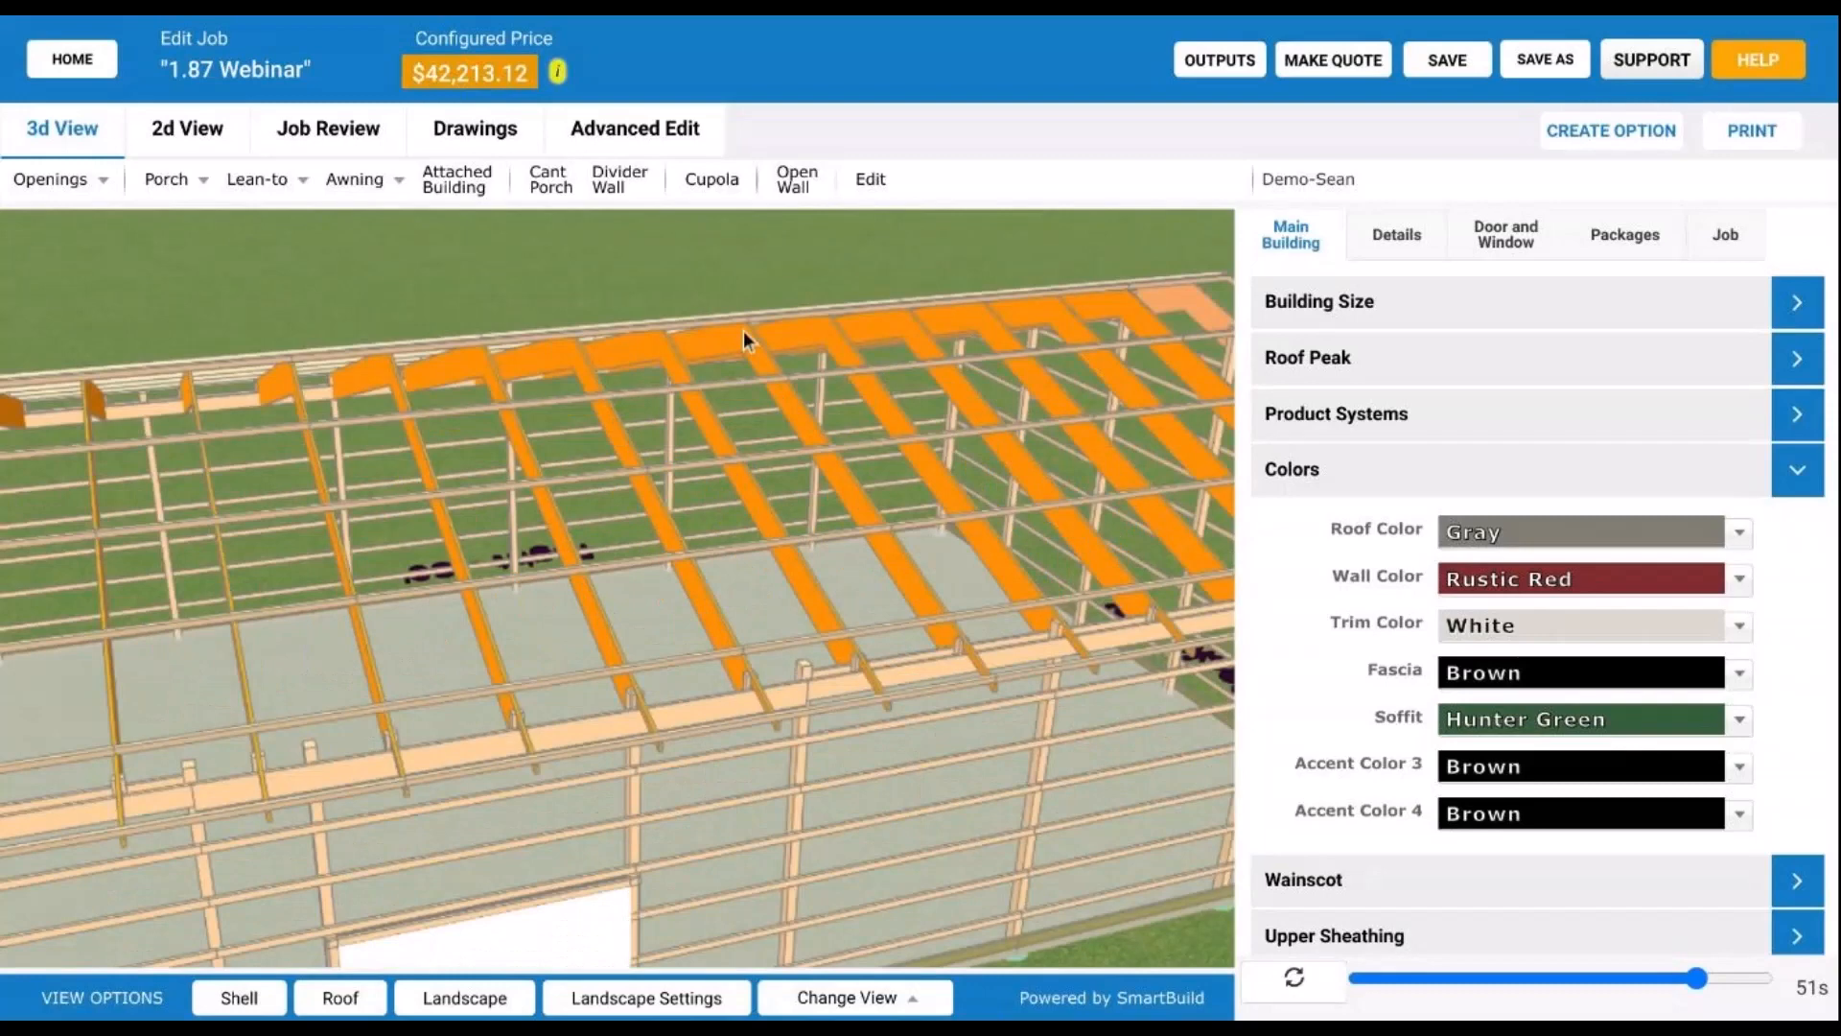
drag(745, 330, 764, 398)
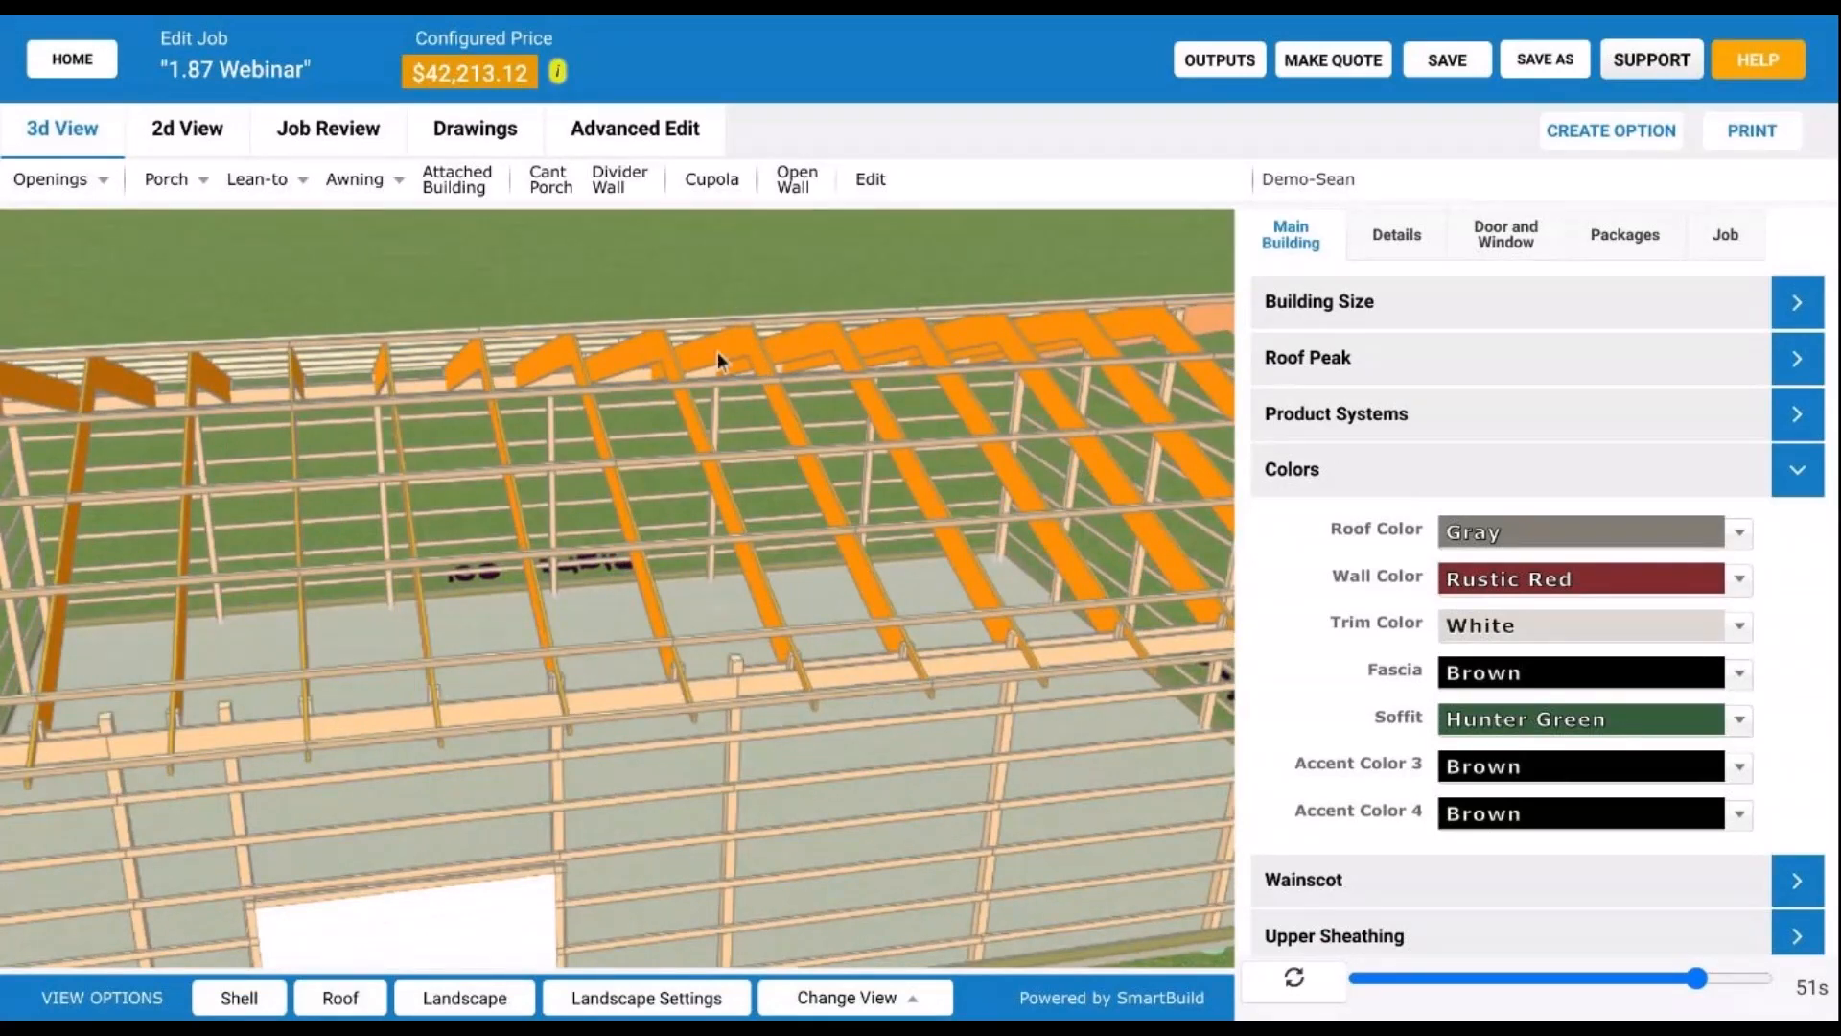
mouse_move(815, 493)
mouse_down()
mouse_move(783, 495)
mouse_move(827, 497)
mouse_up()
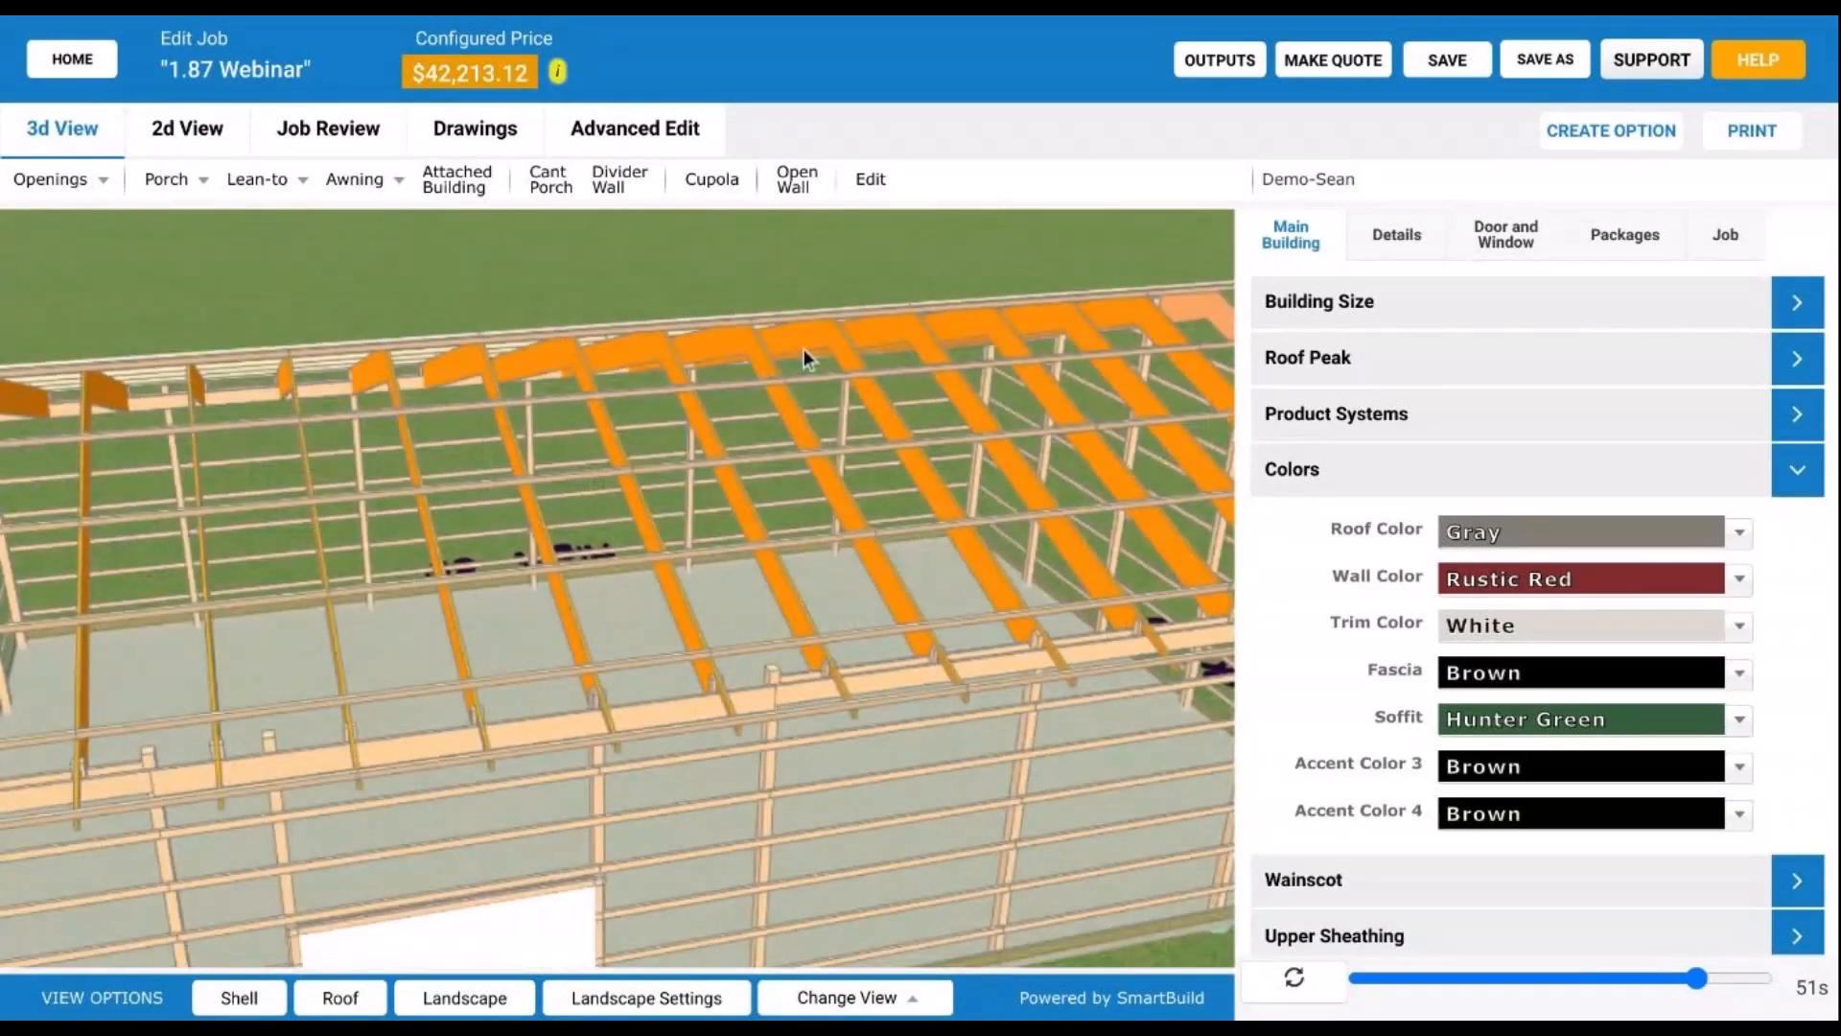
drag(803, 349, 785, 350)
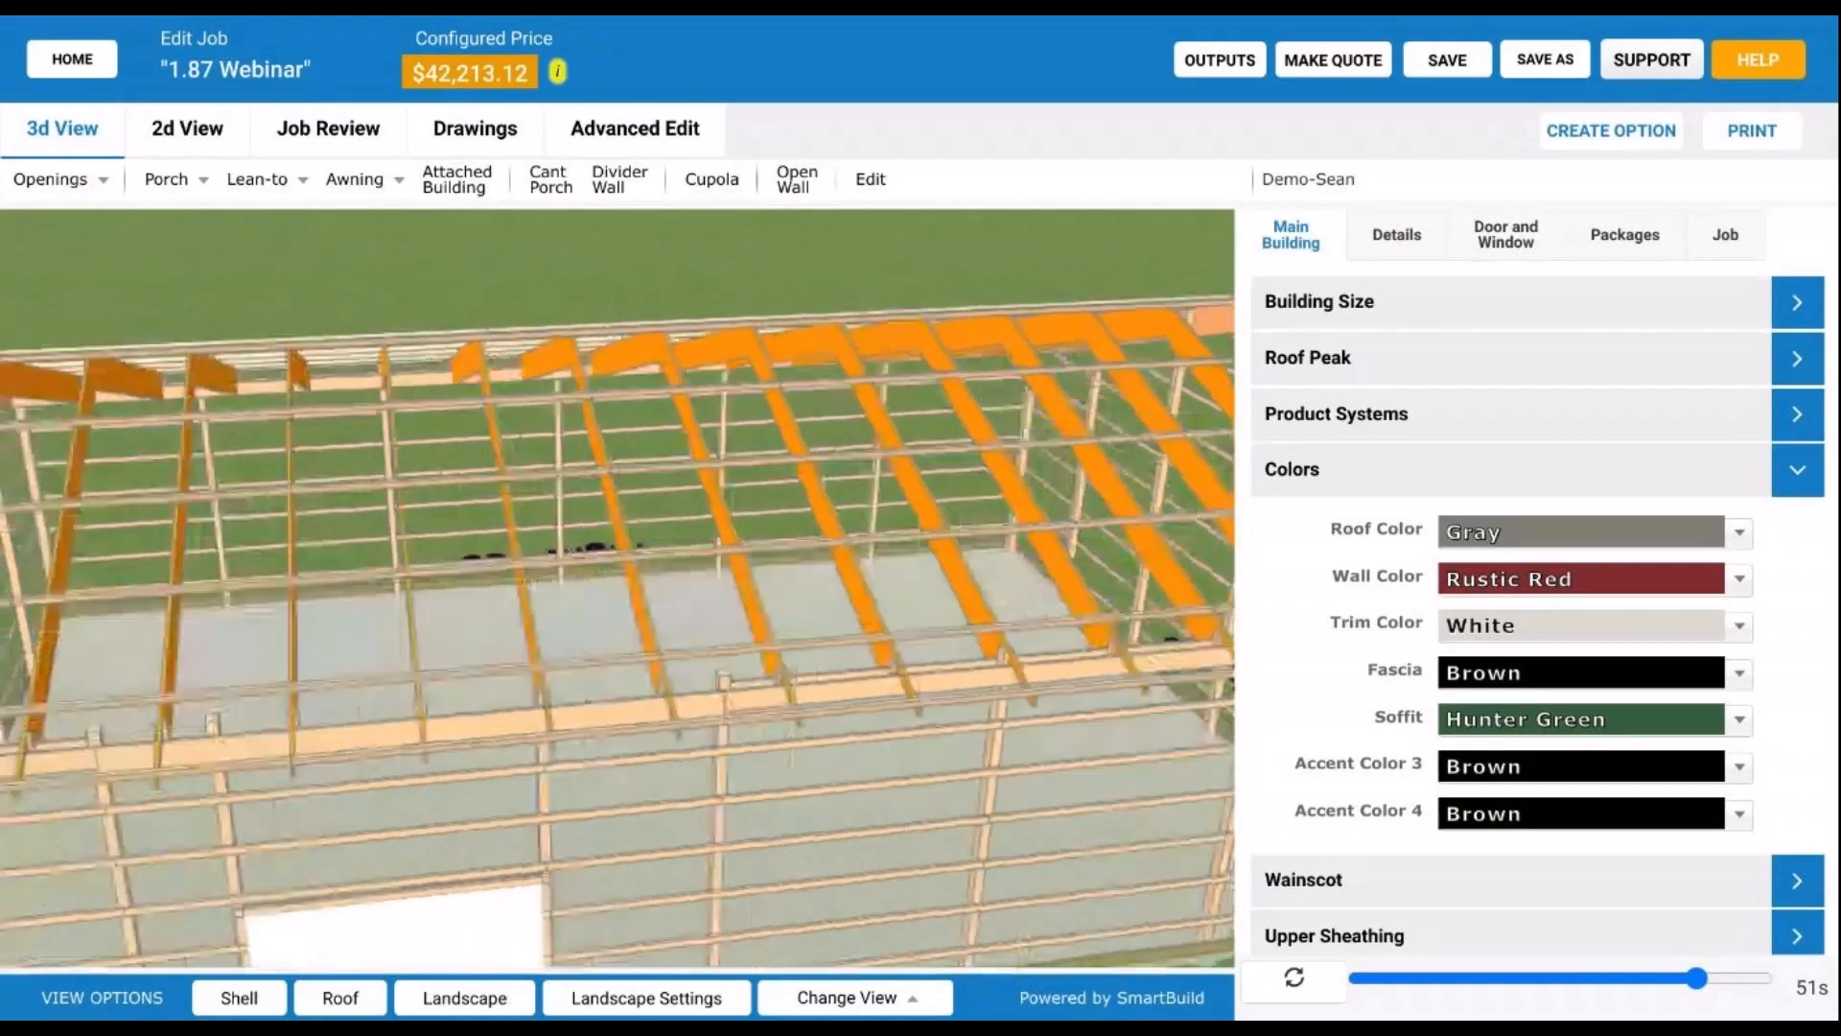
scroll(617, 543, down, 3)
drag(617, 544, 644, 554)
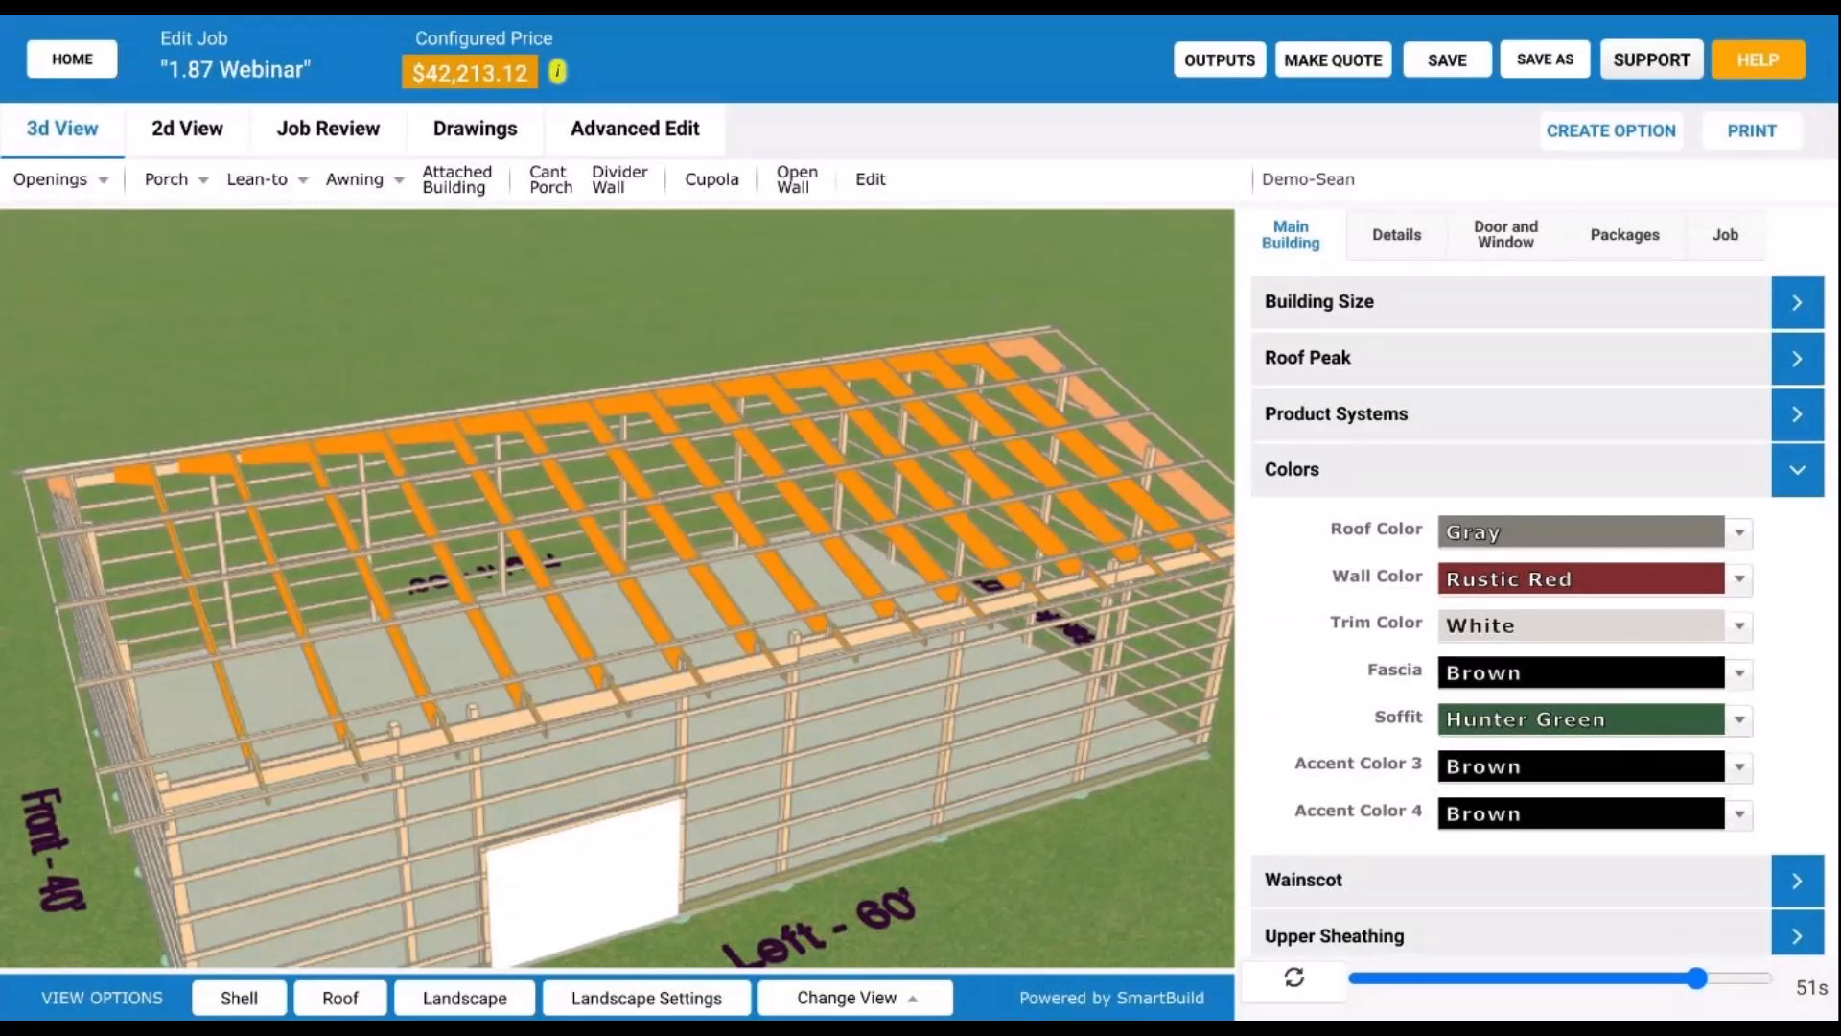
scroll(652, 596, down, 3)
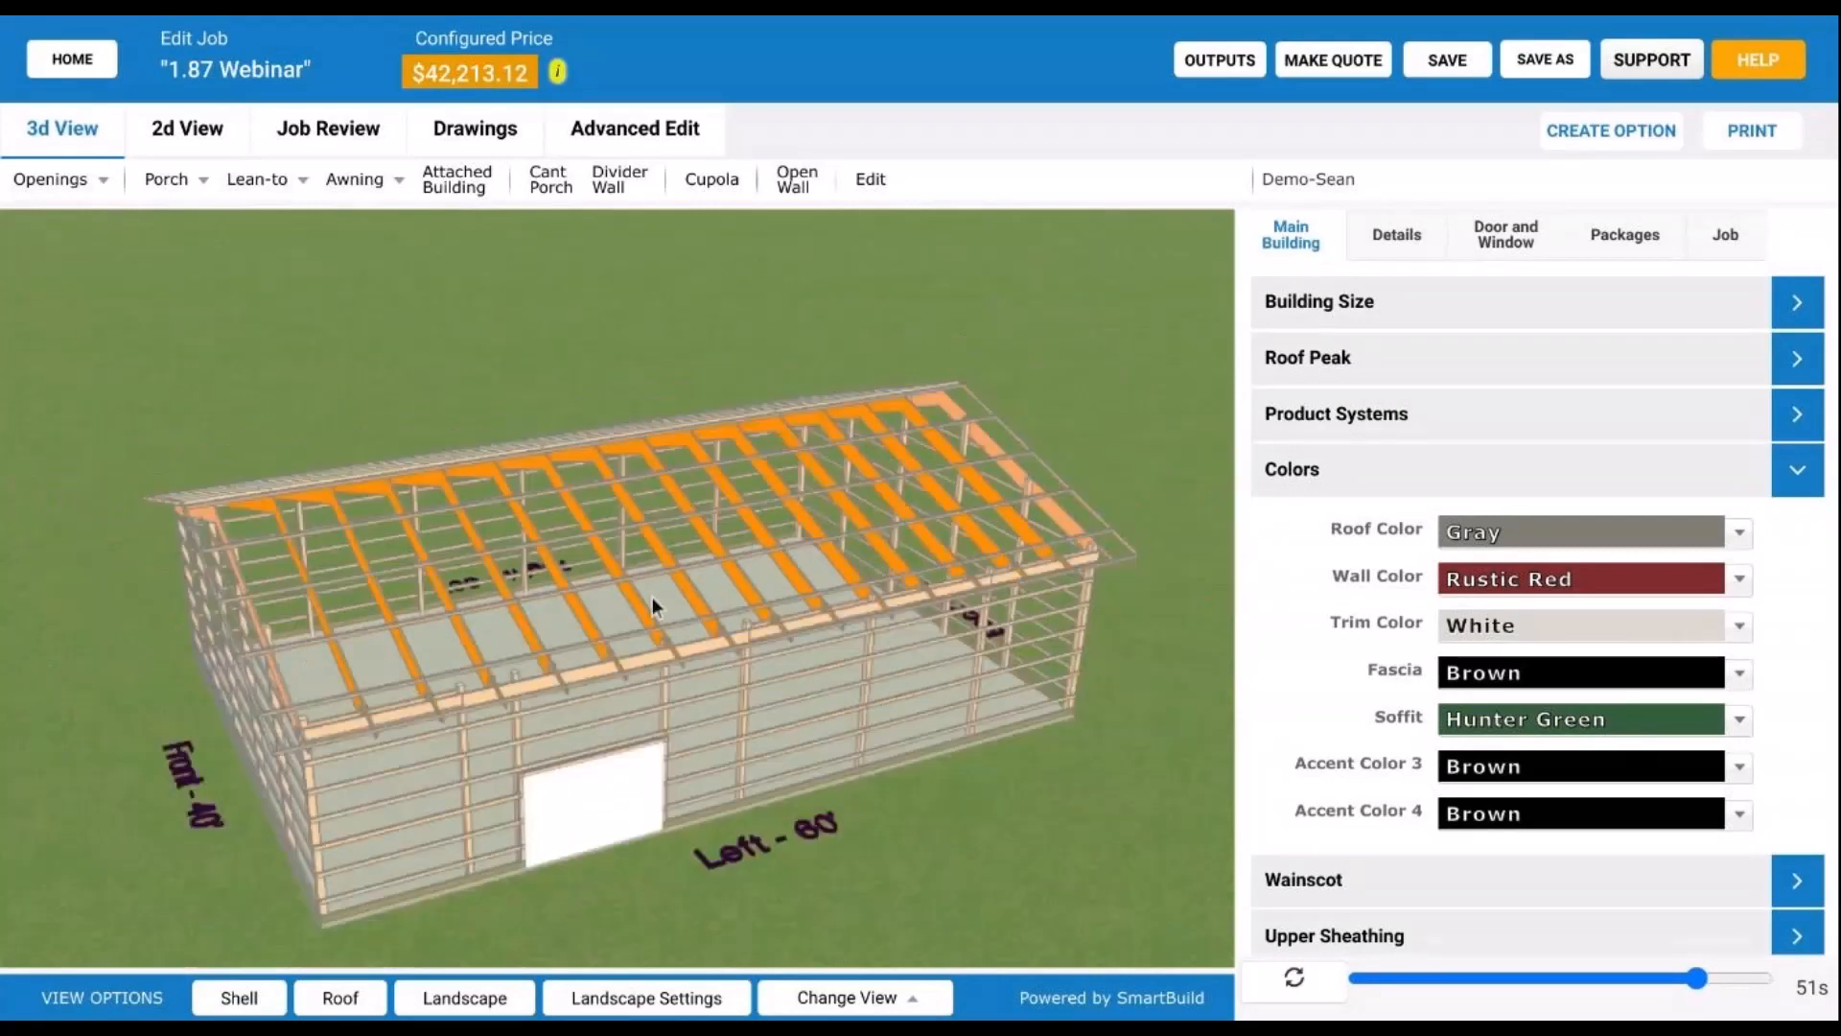
right_drag(773, 686, 636, 587)
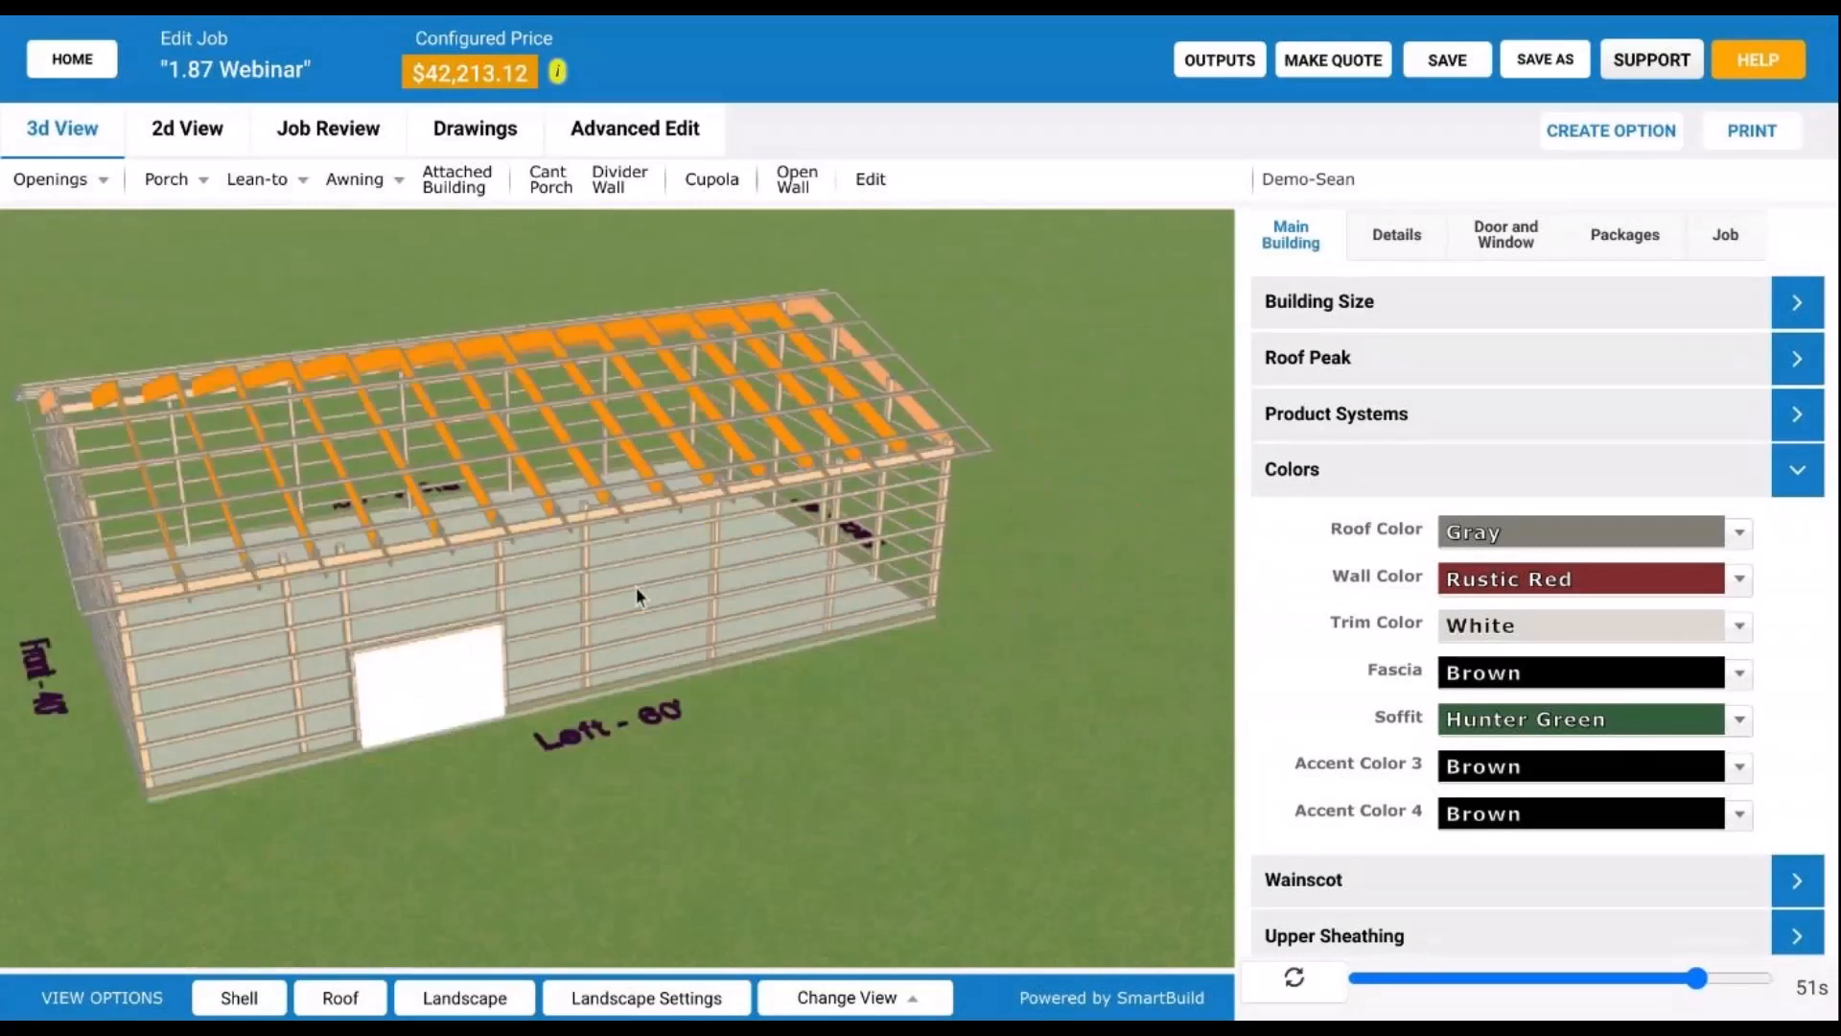
Step: Start a new window opening, look over the available styles, and choose the 1' 6"w x 1' 6"h Window in the Slider style
click(53, 179)
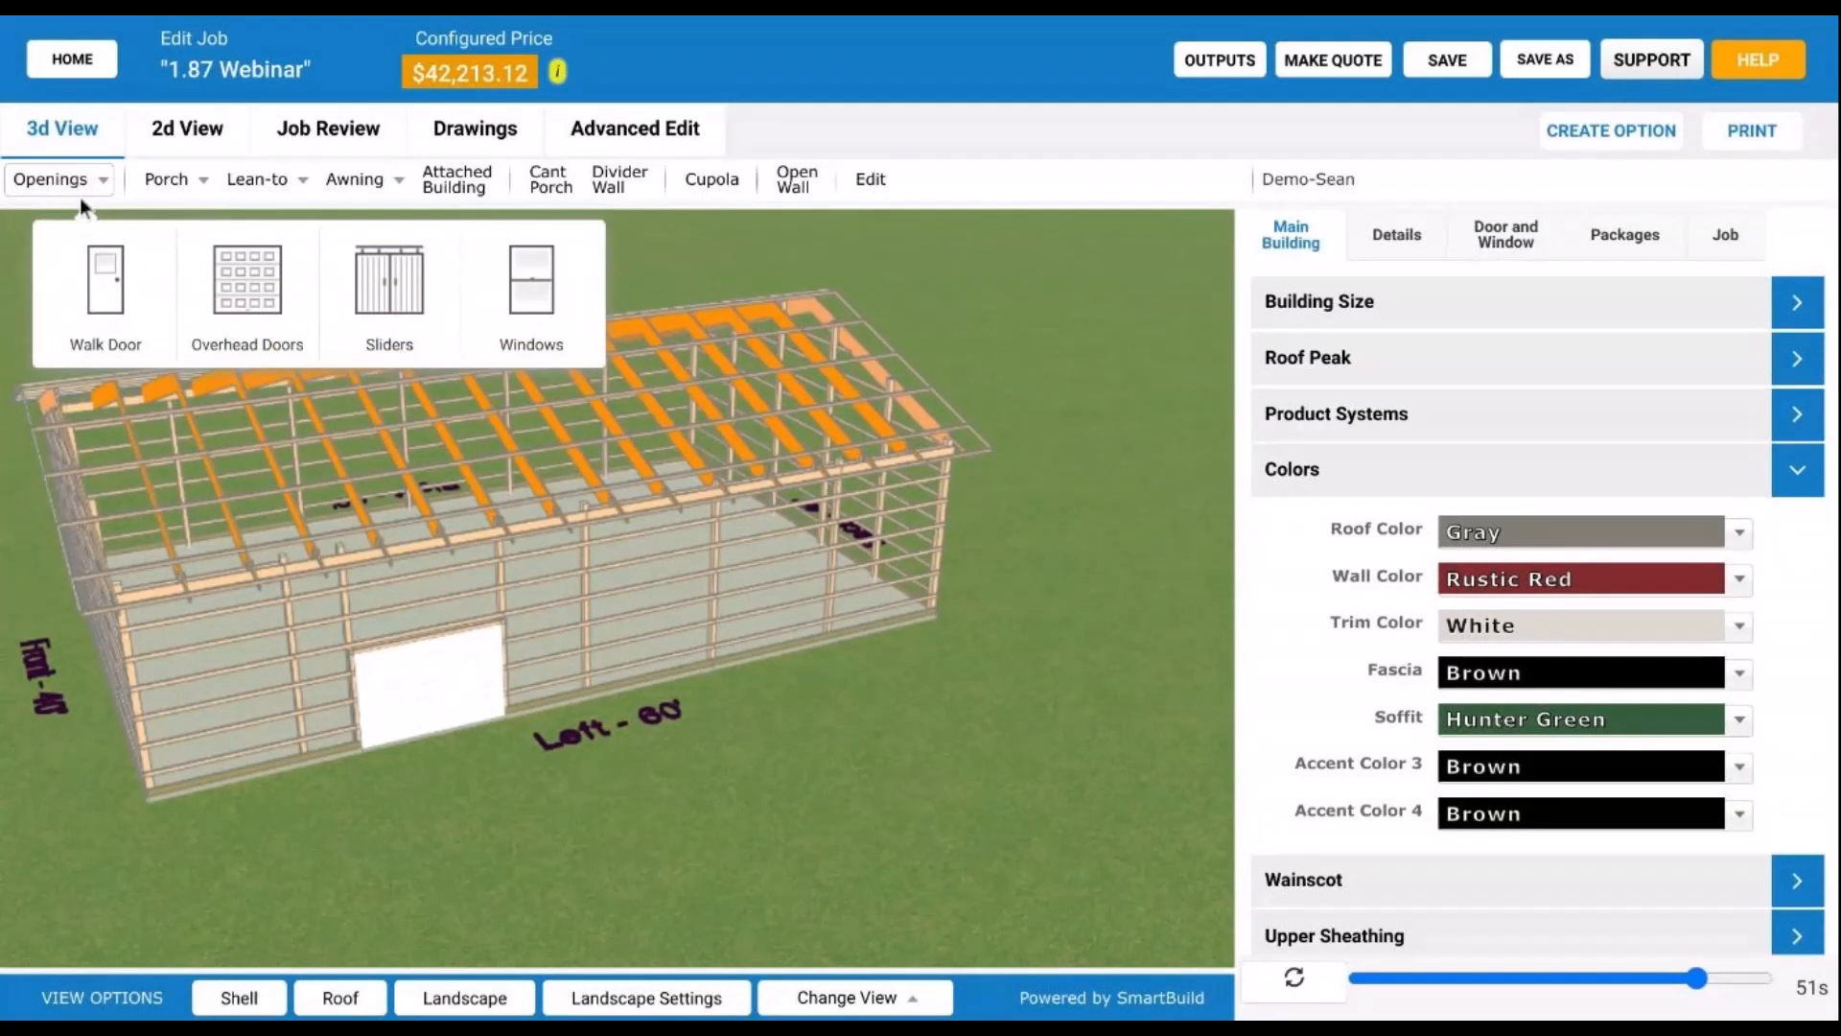
click(542, 285)
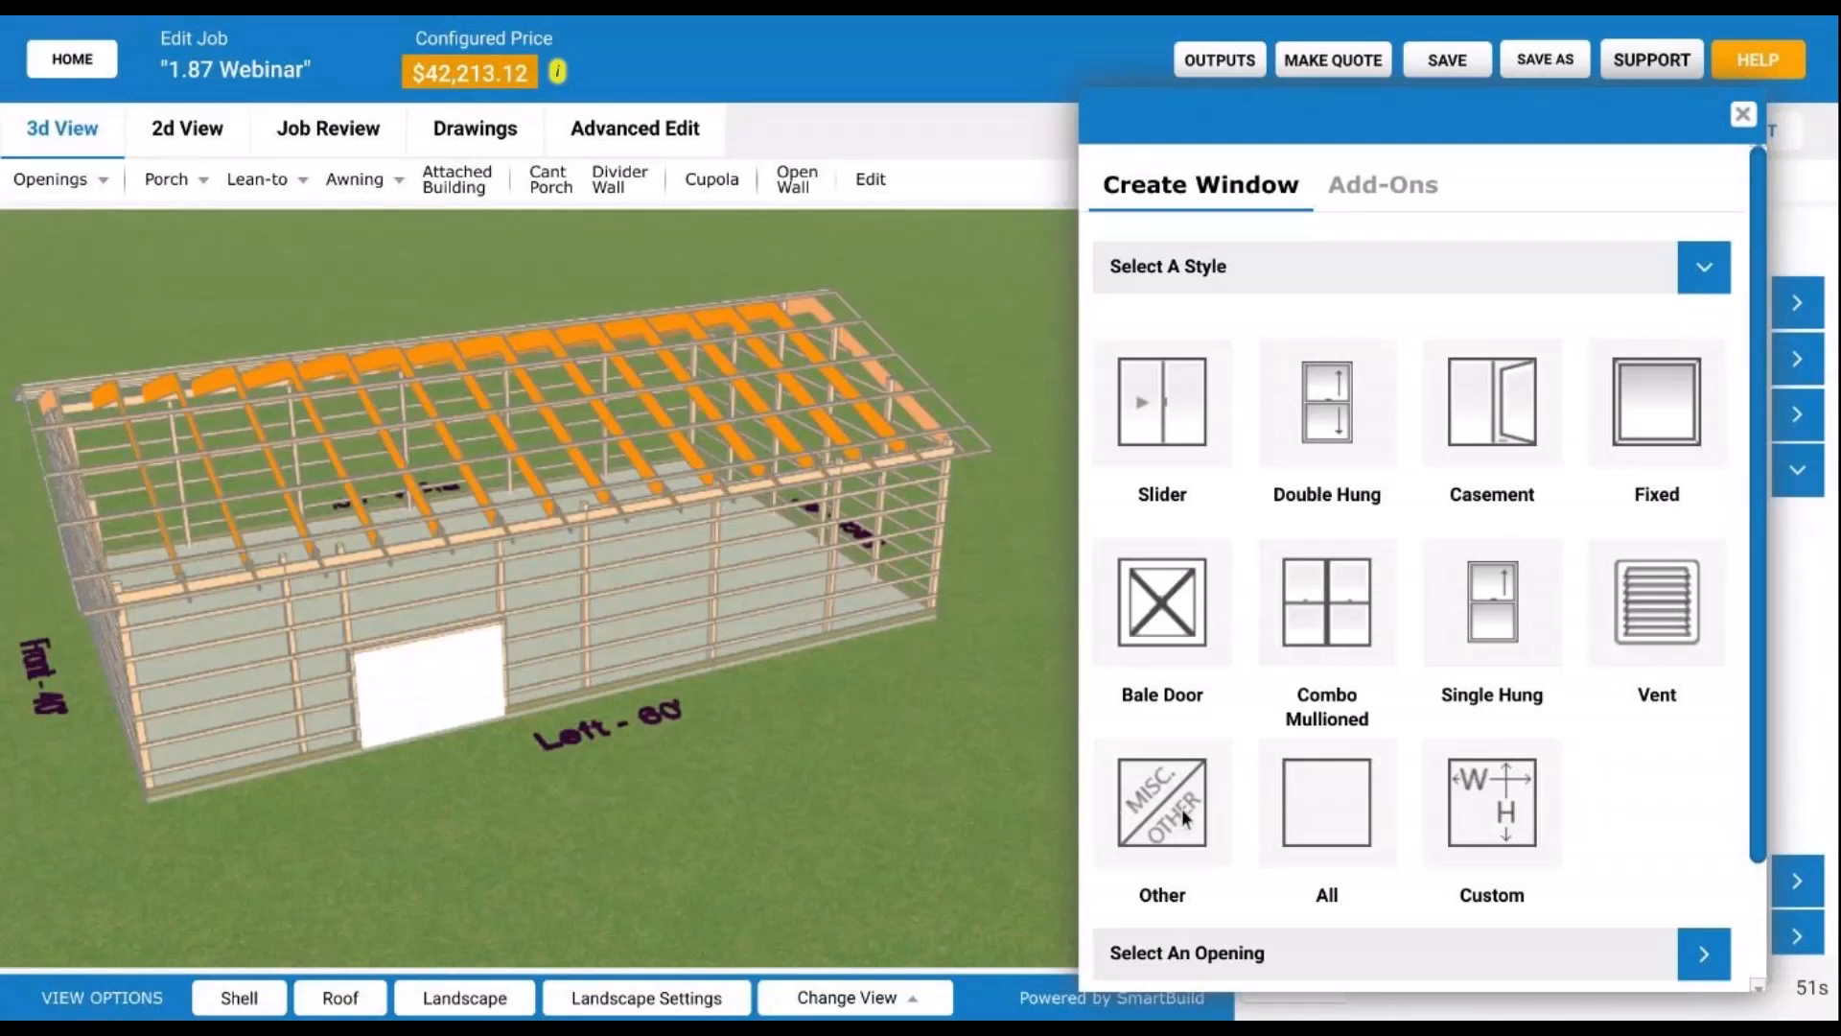
click(1171, 395)
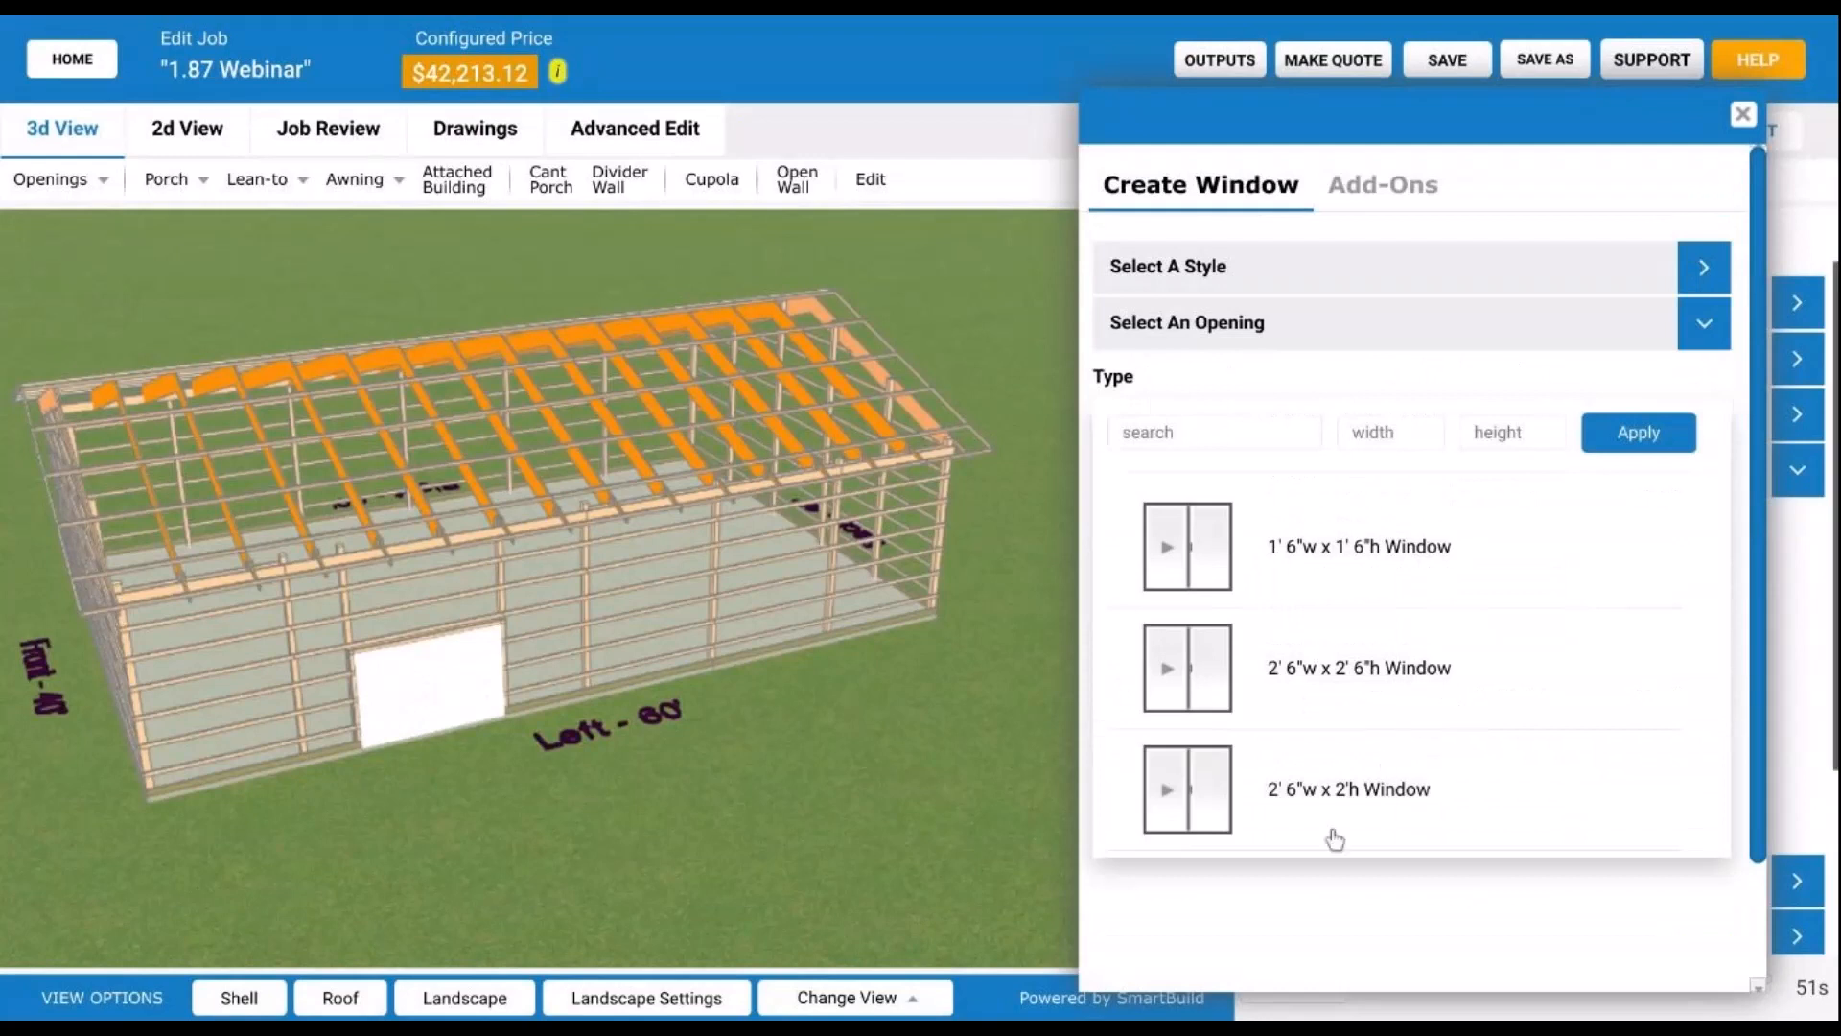
click(1395, 570)
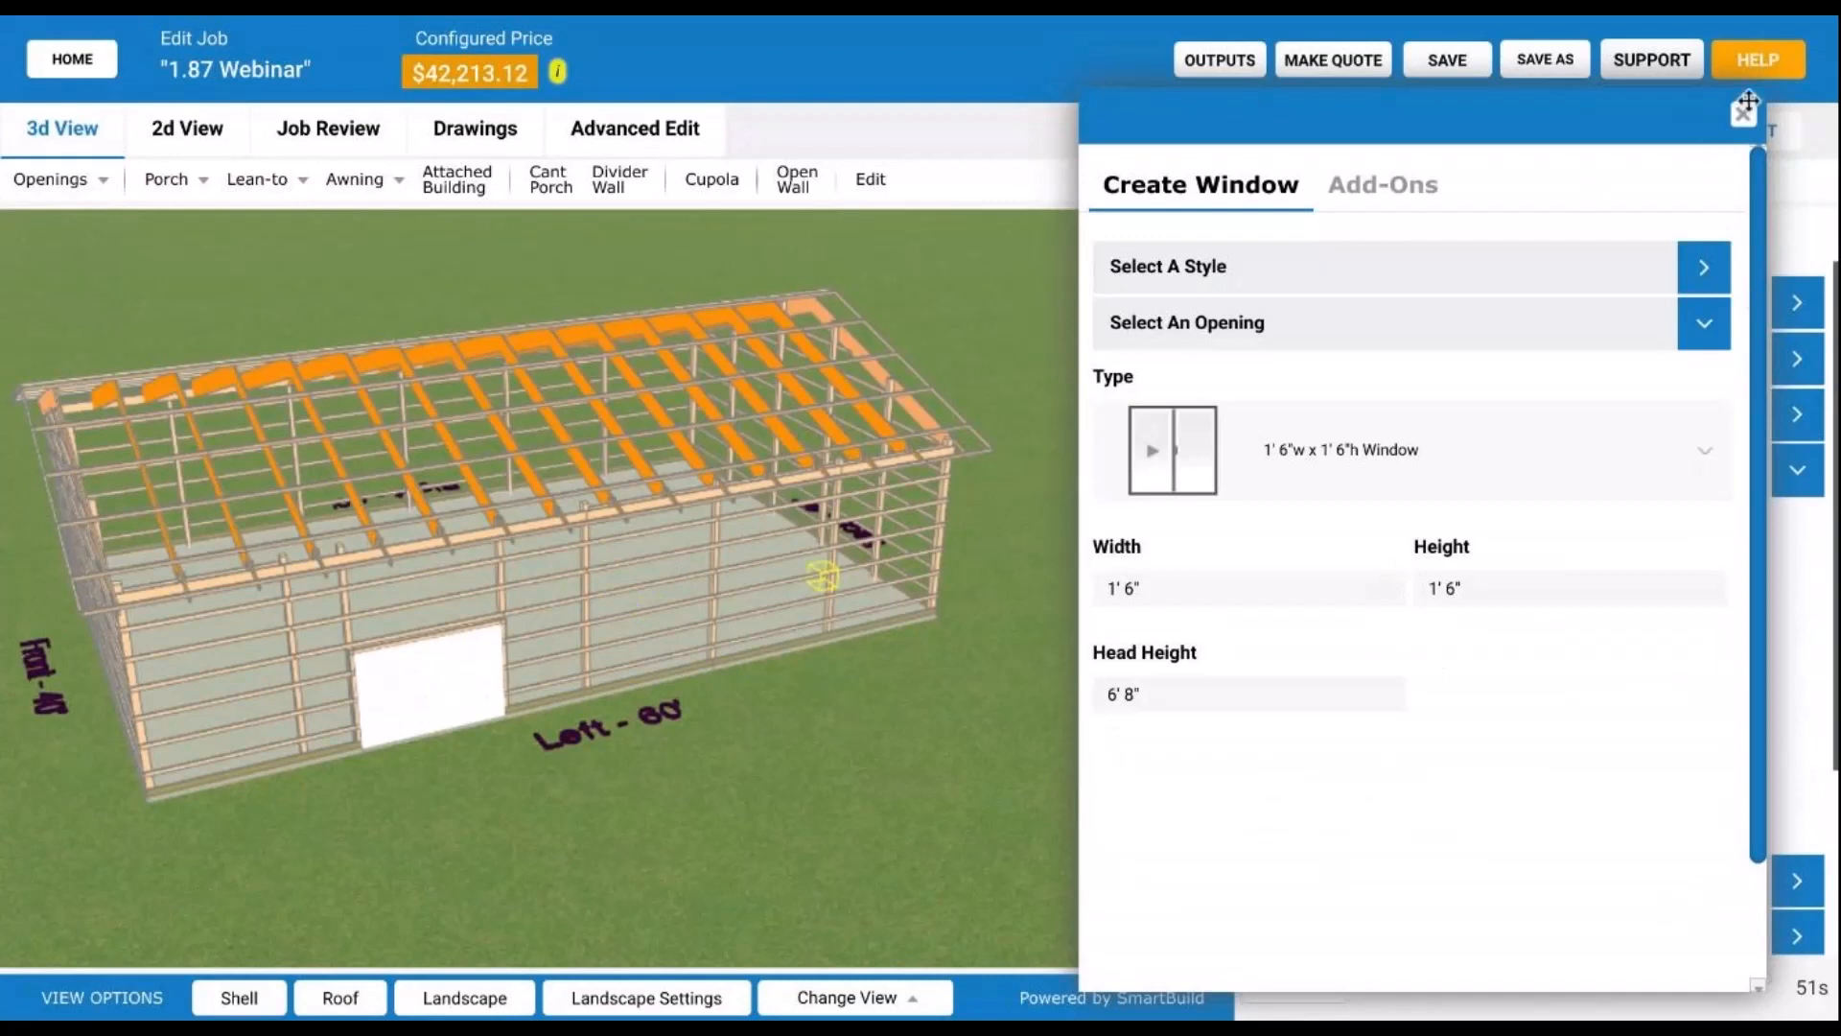
Step: Preview the Single Hung window style, return to the style list, and close the window creation without placing a window
click(1192, 272)
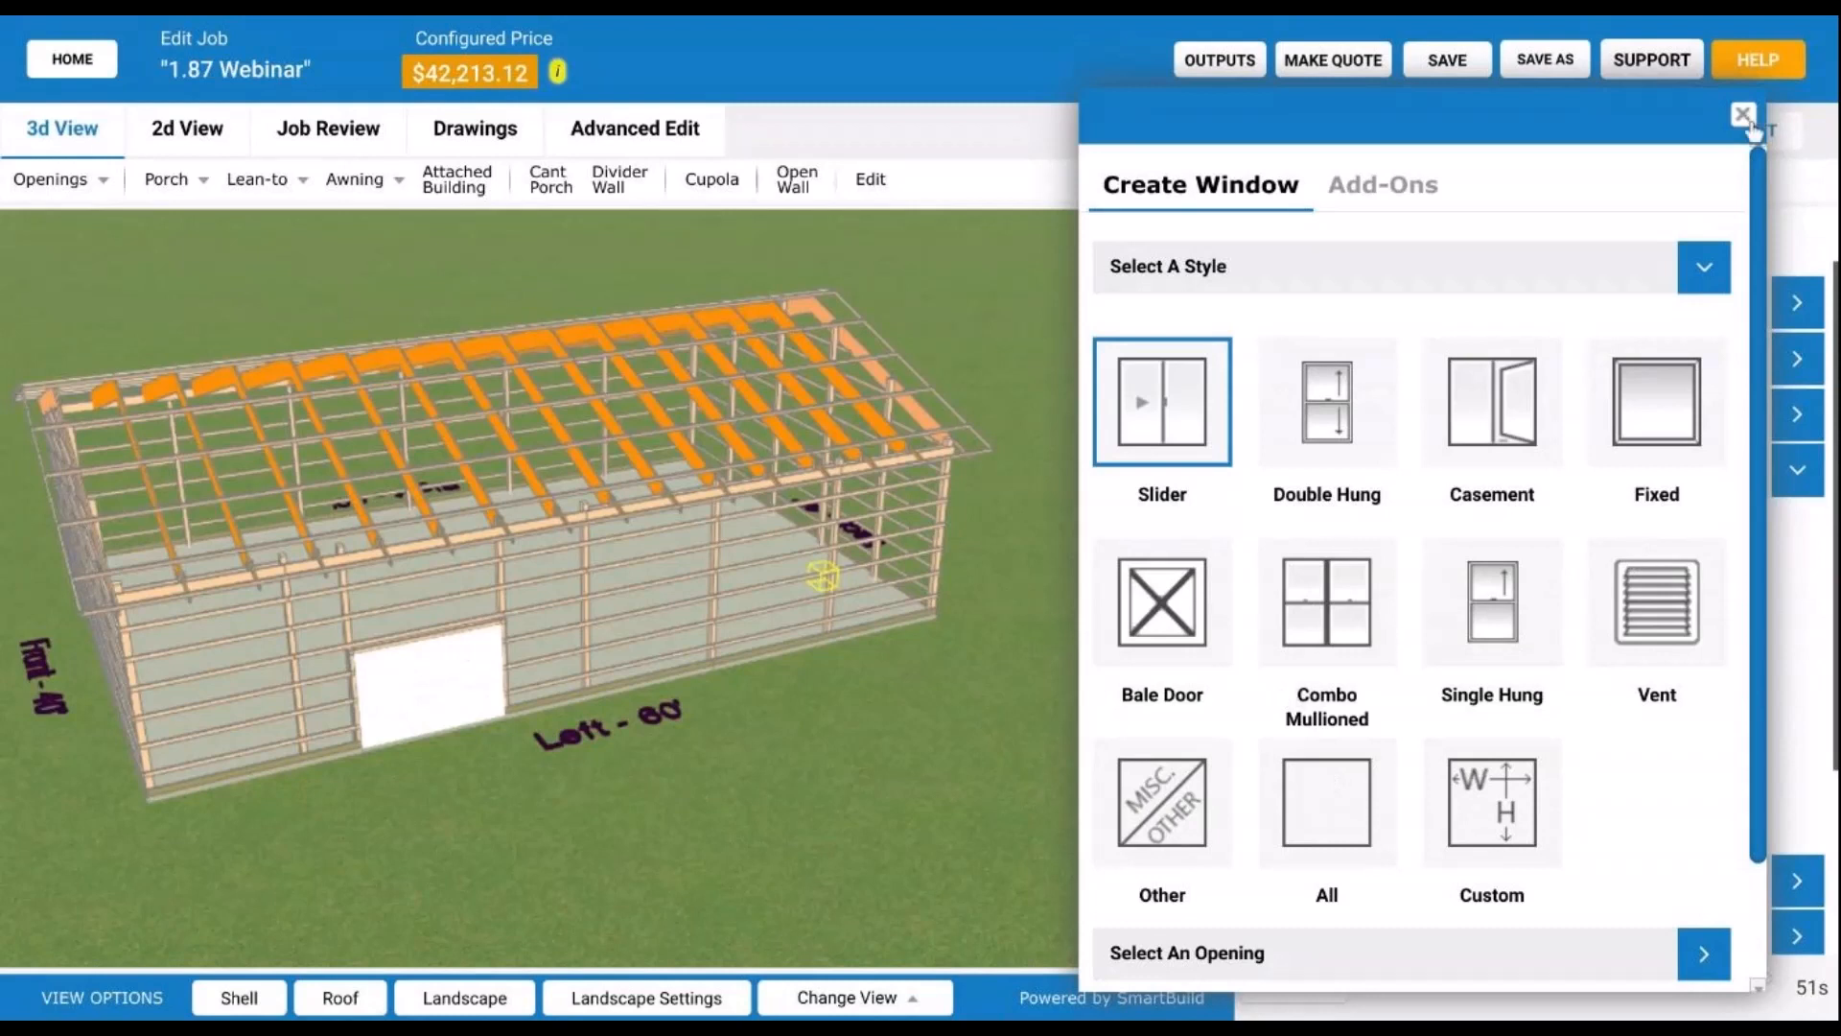
click(1471, 648)
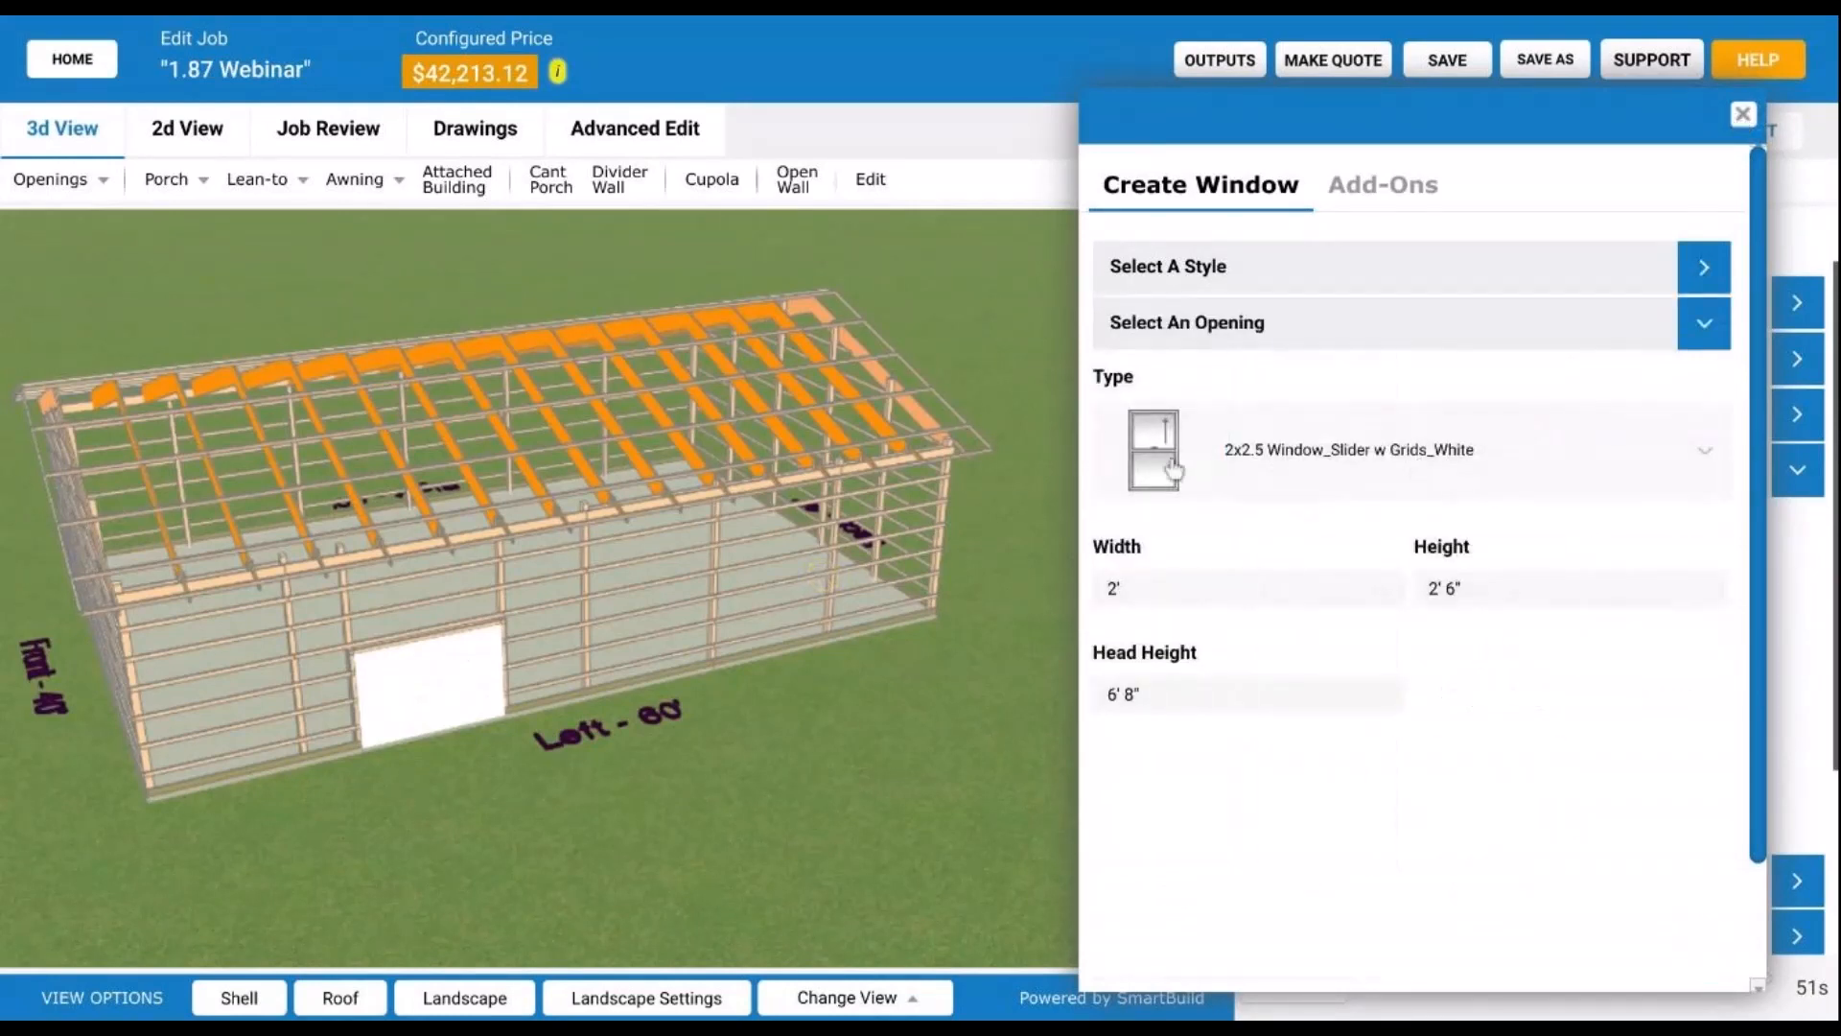
click(1318, 326)
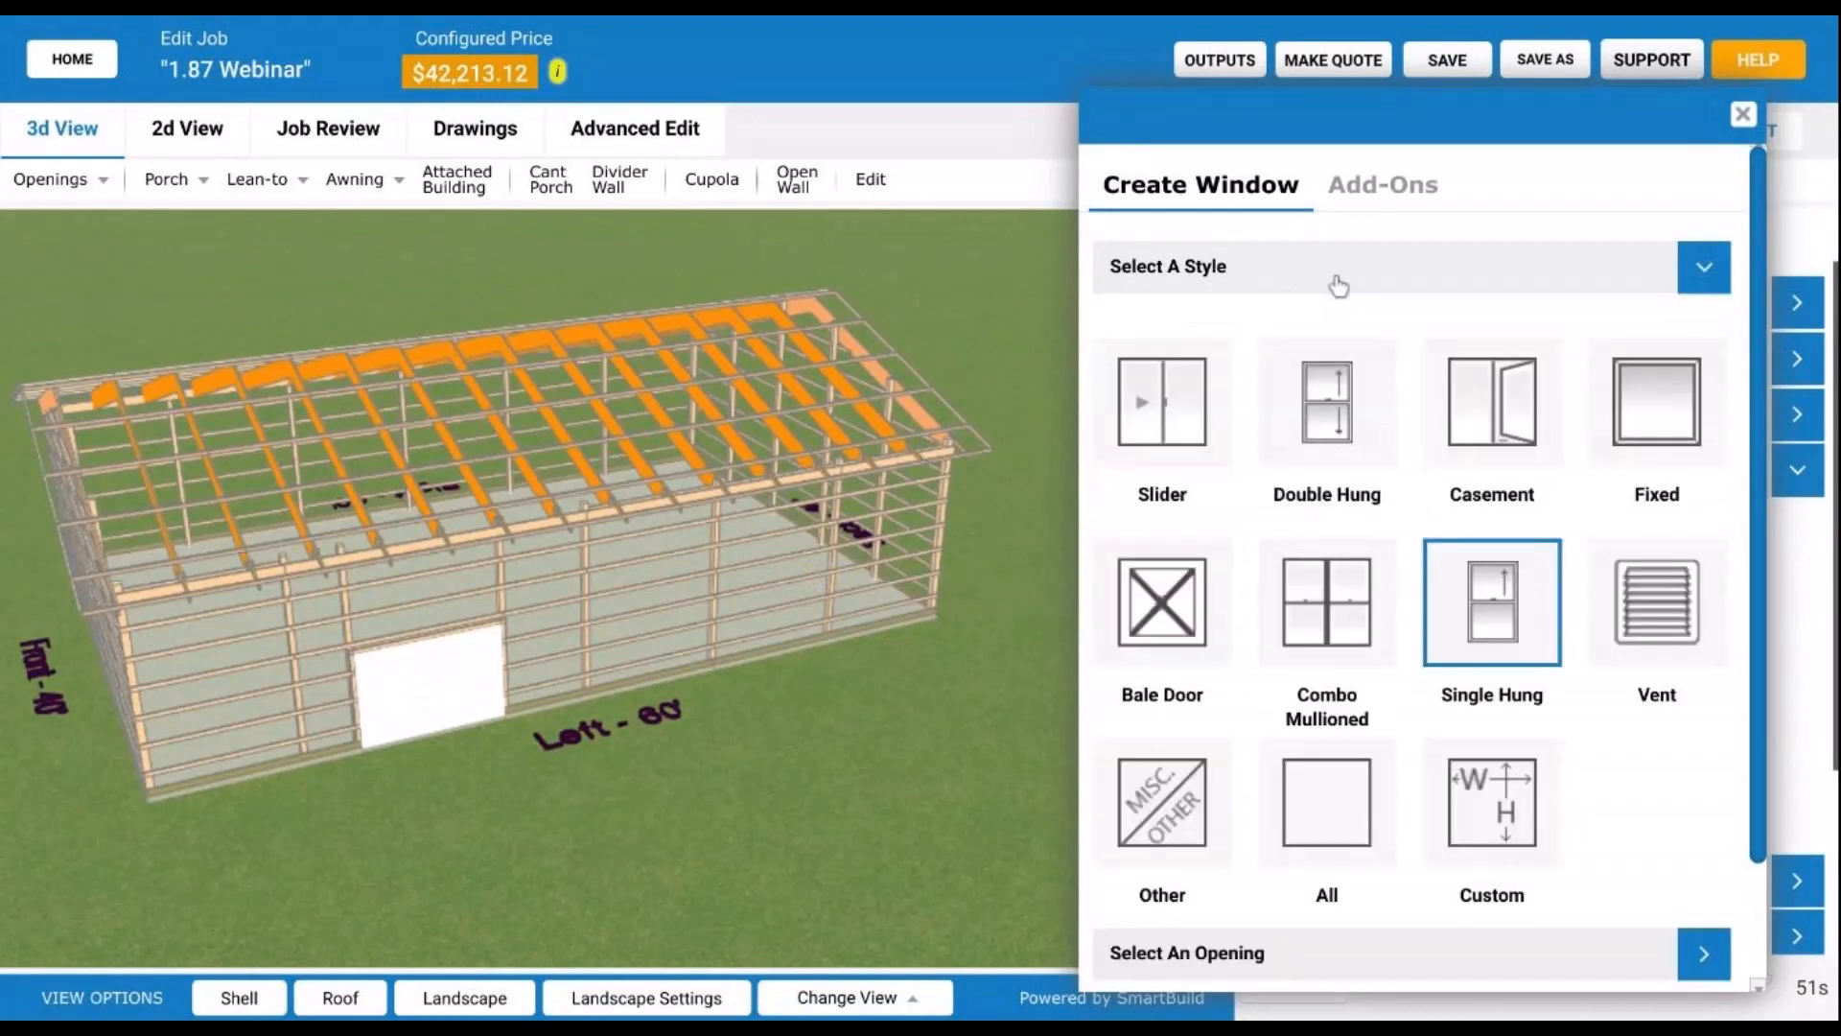
click(1742, 114)
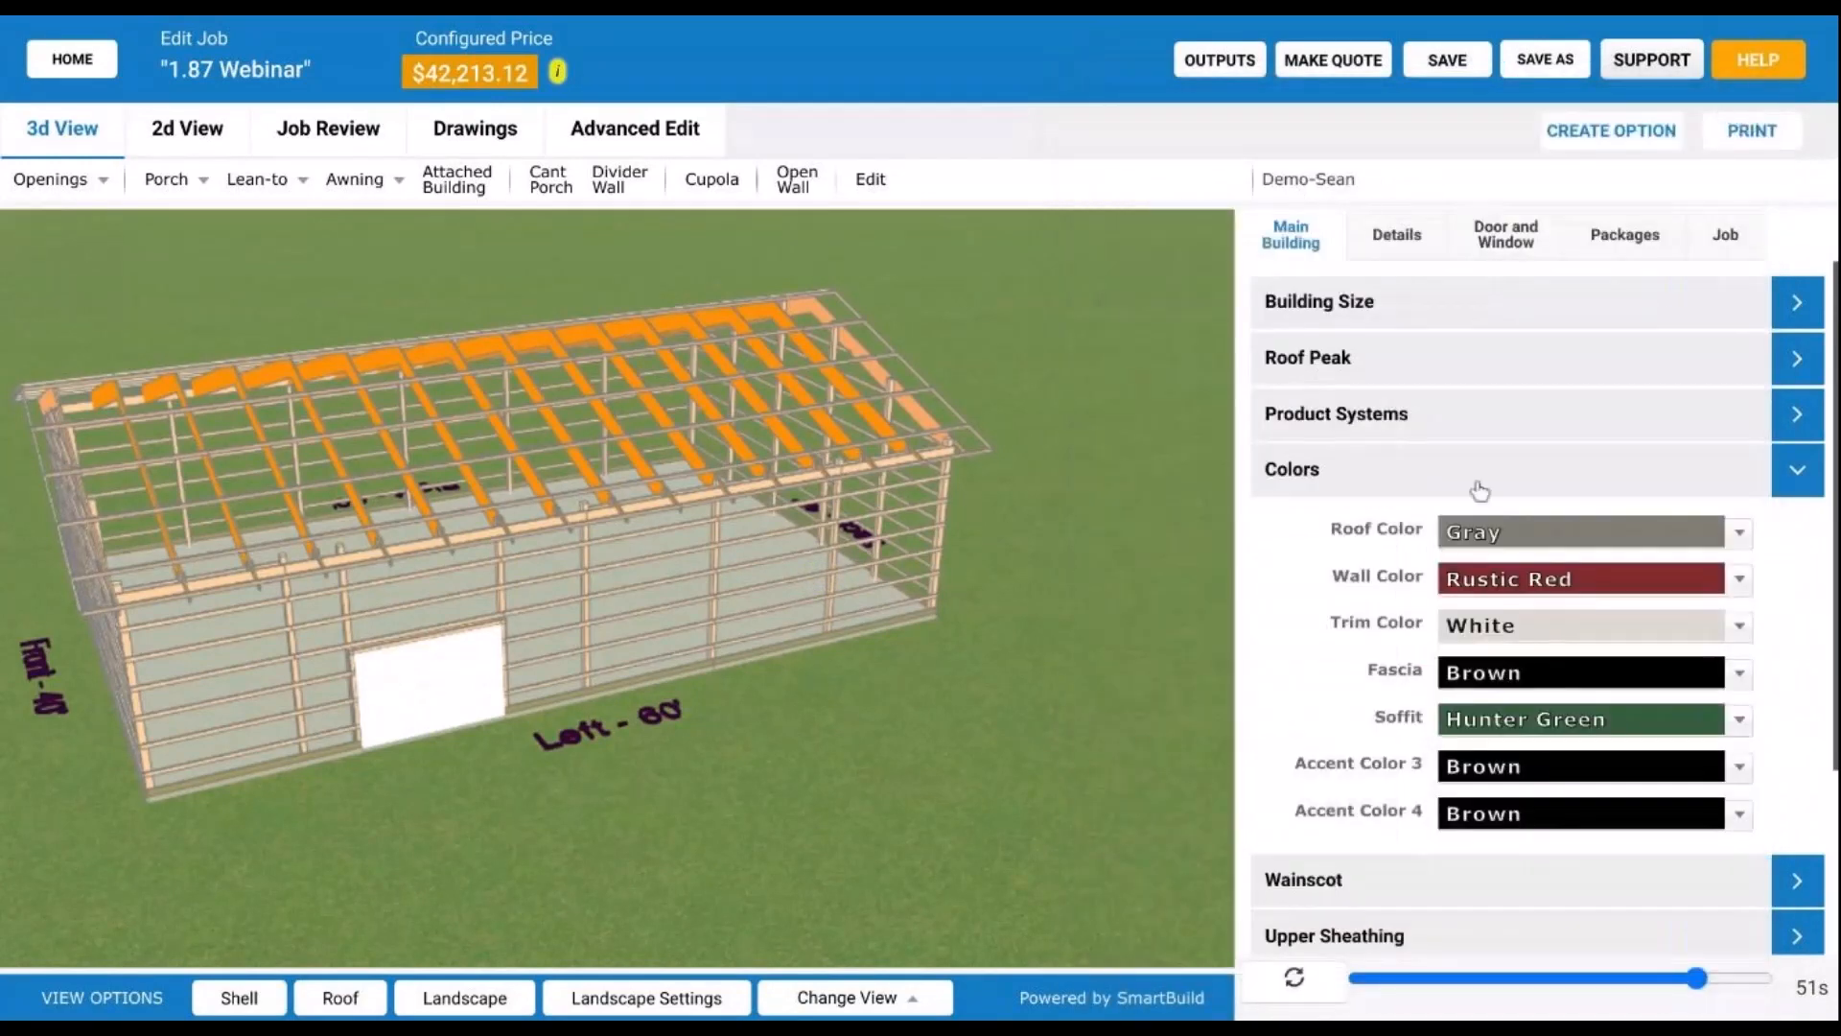
Step: Collapse the building colors, open the job's Overhead Door Post Framing settings, and look over the jamb and header options
click(1482, 477)
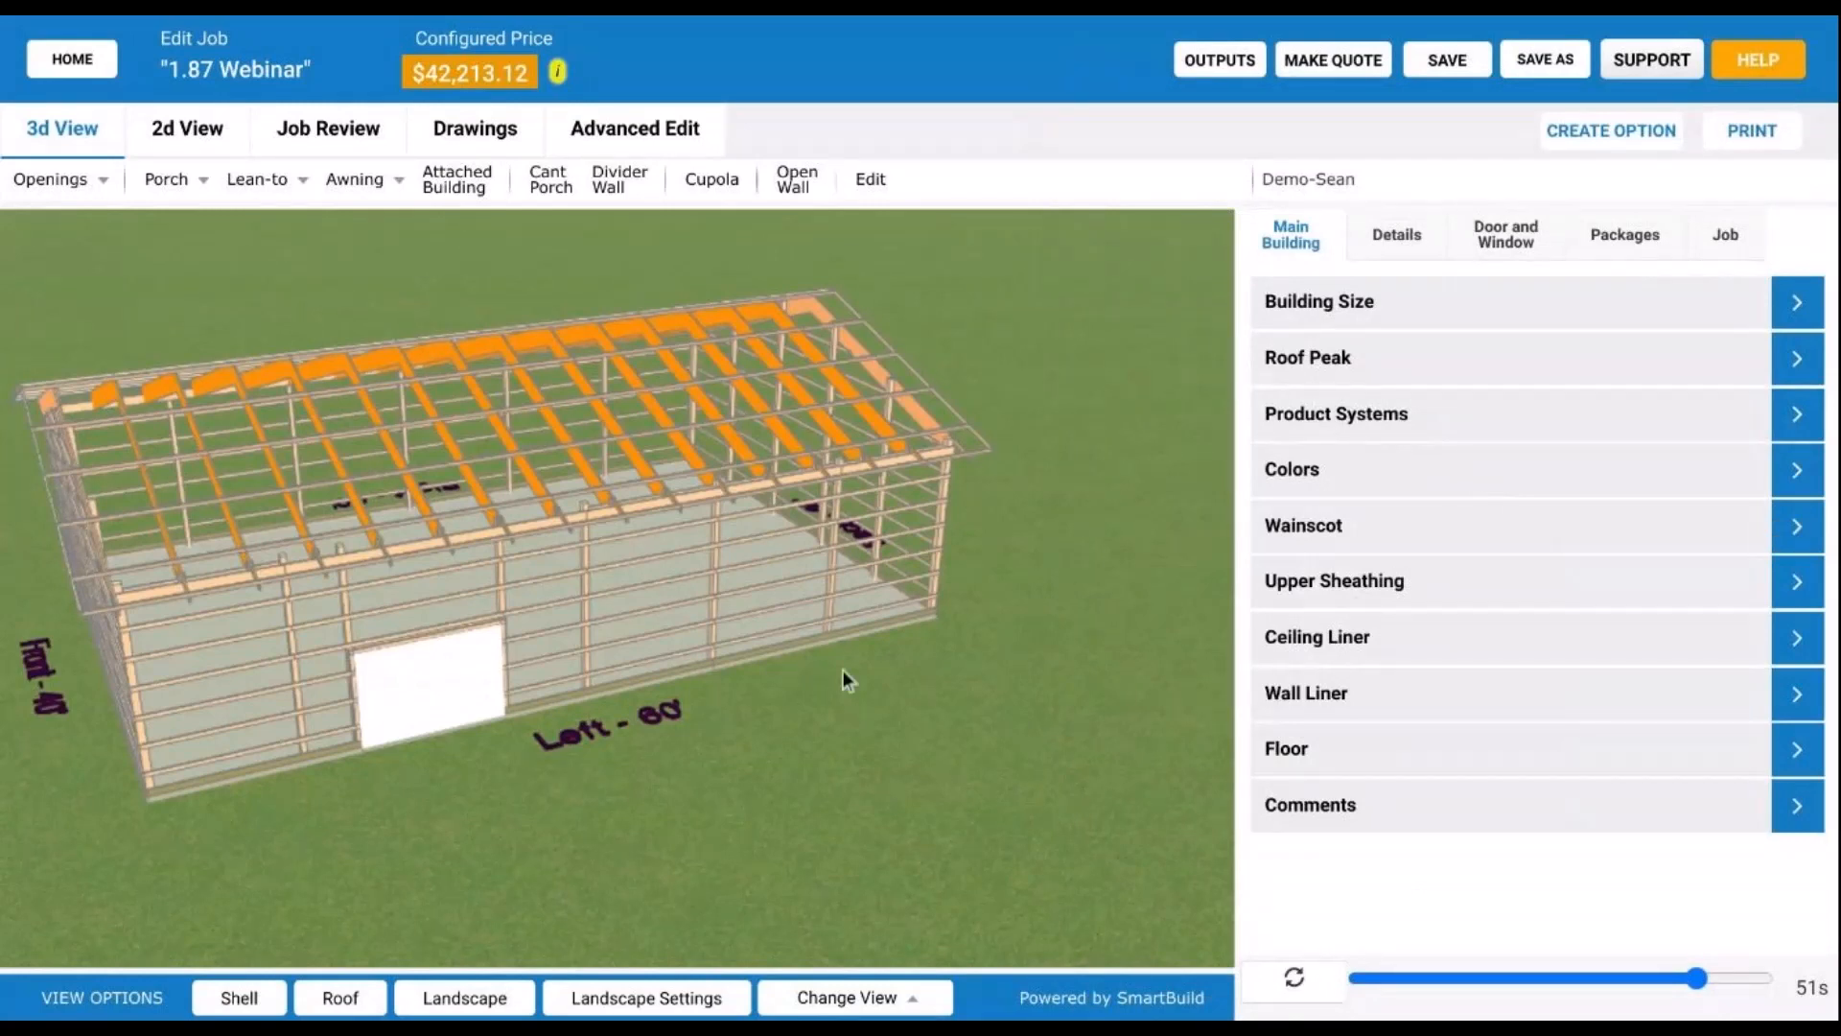
drag(842, 669, 802, 648)
scroll(580, 608, up, 4)
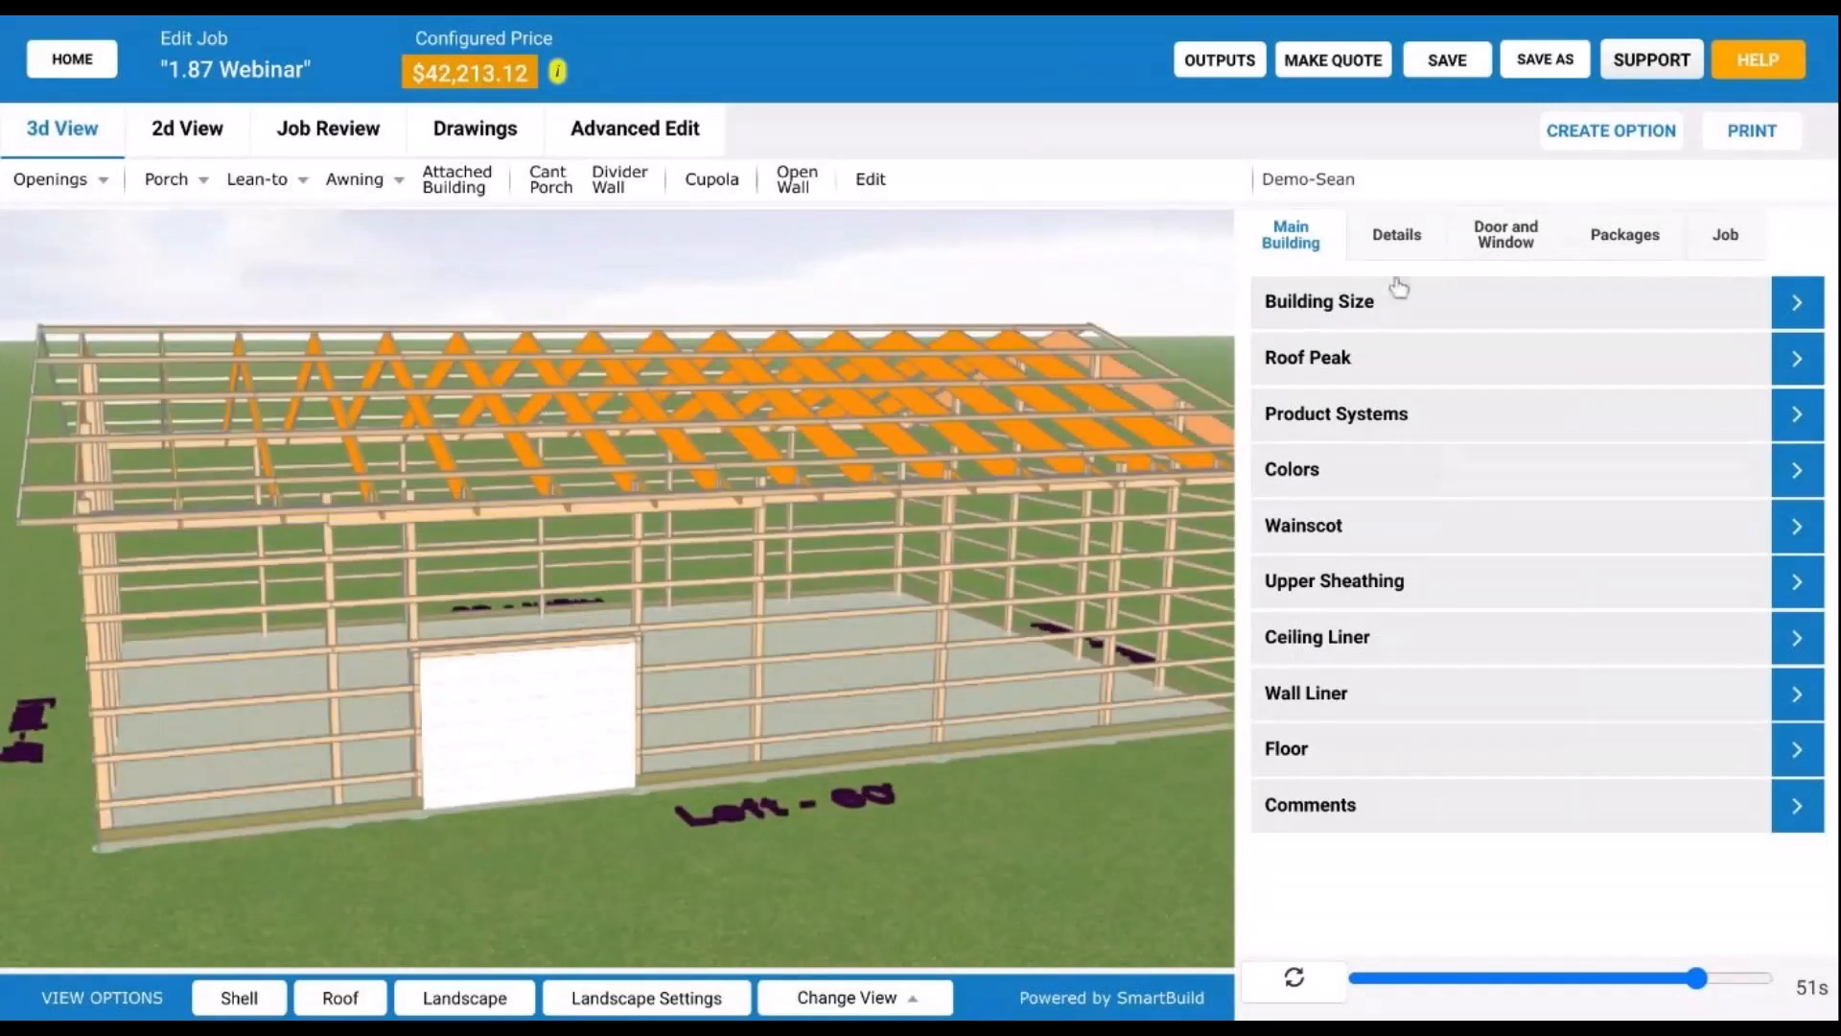
click(1513, 234)
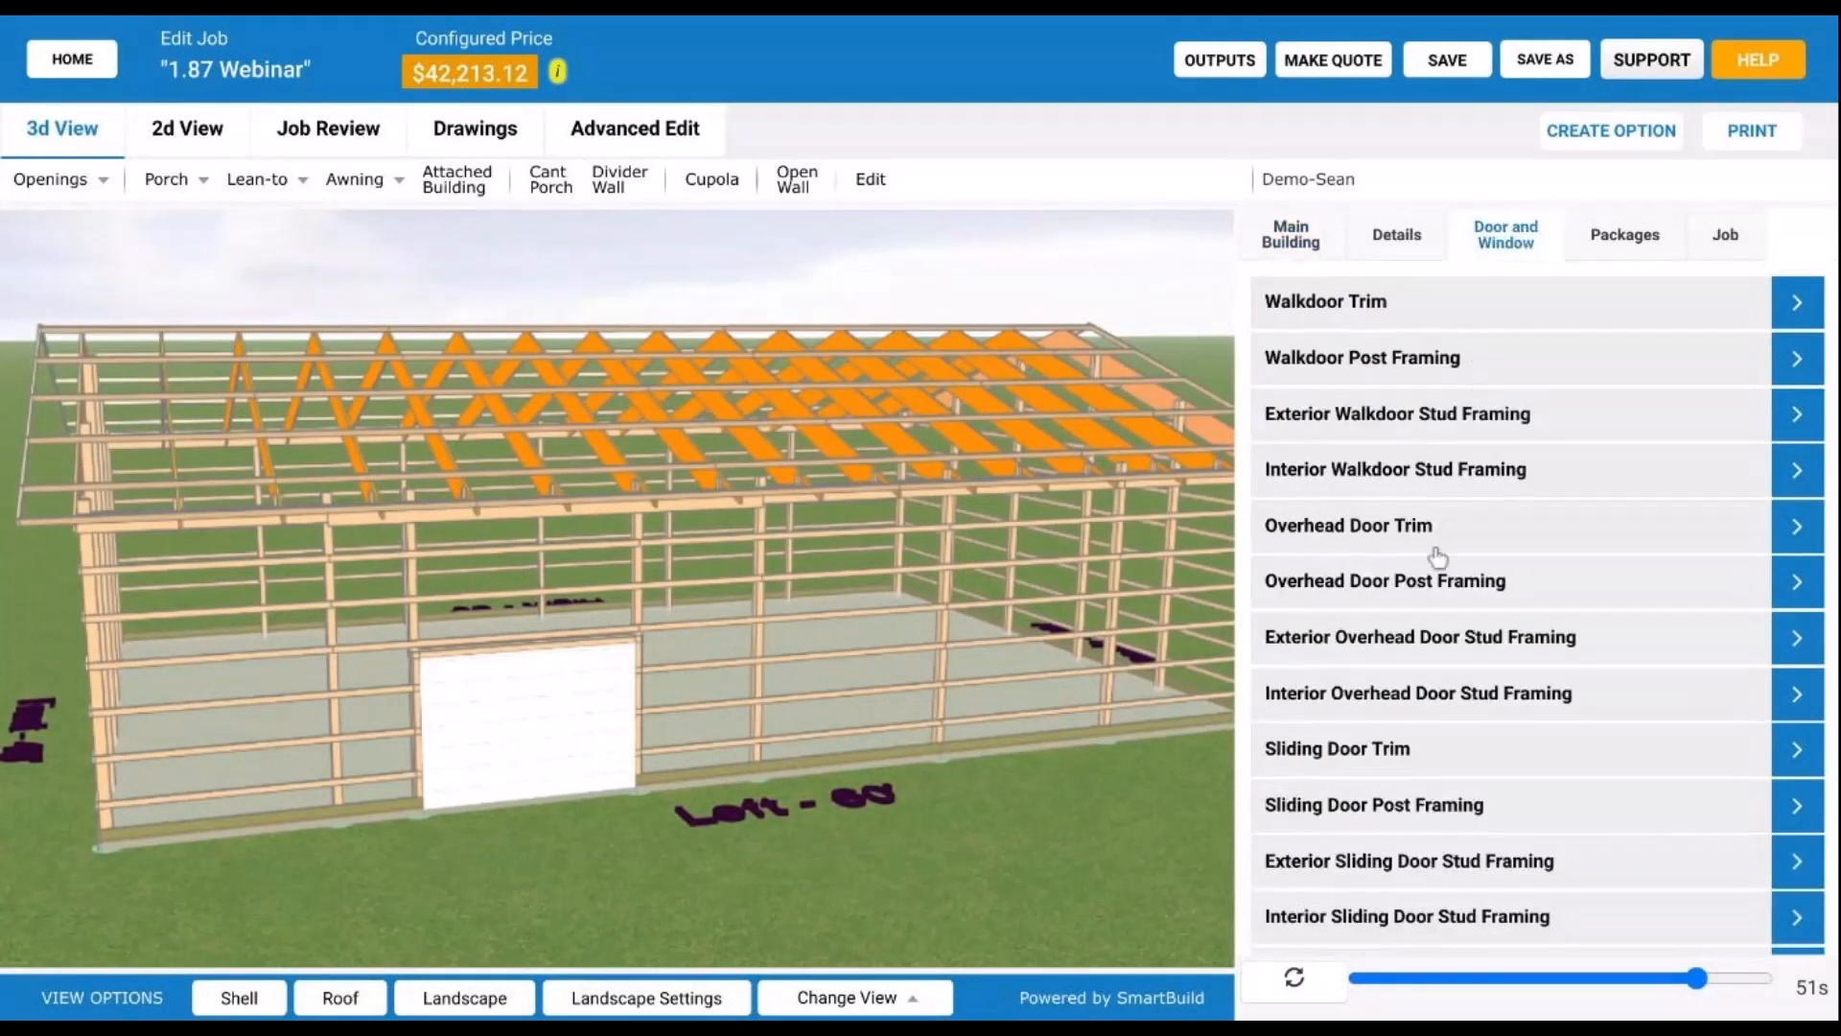
click(1446, 587)
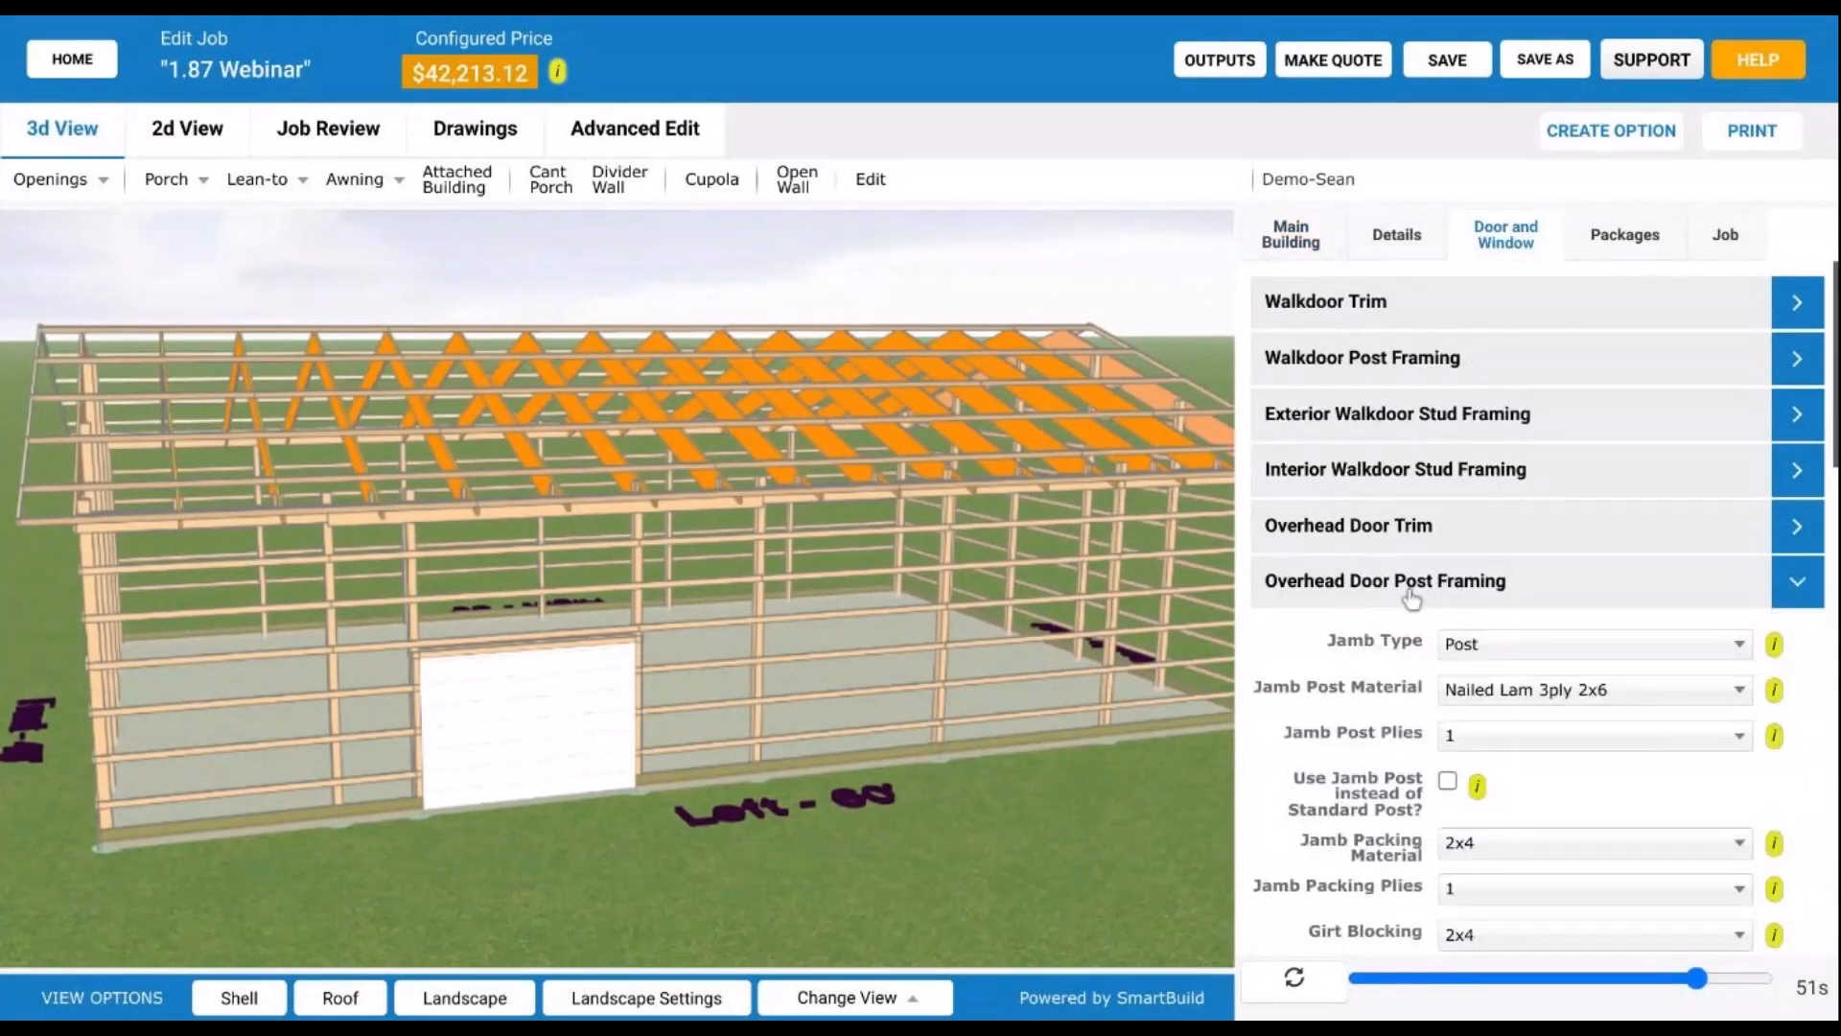
scroll(1410, 614, down, 3)
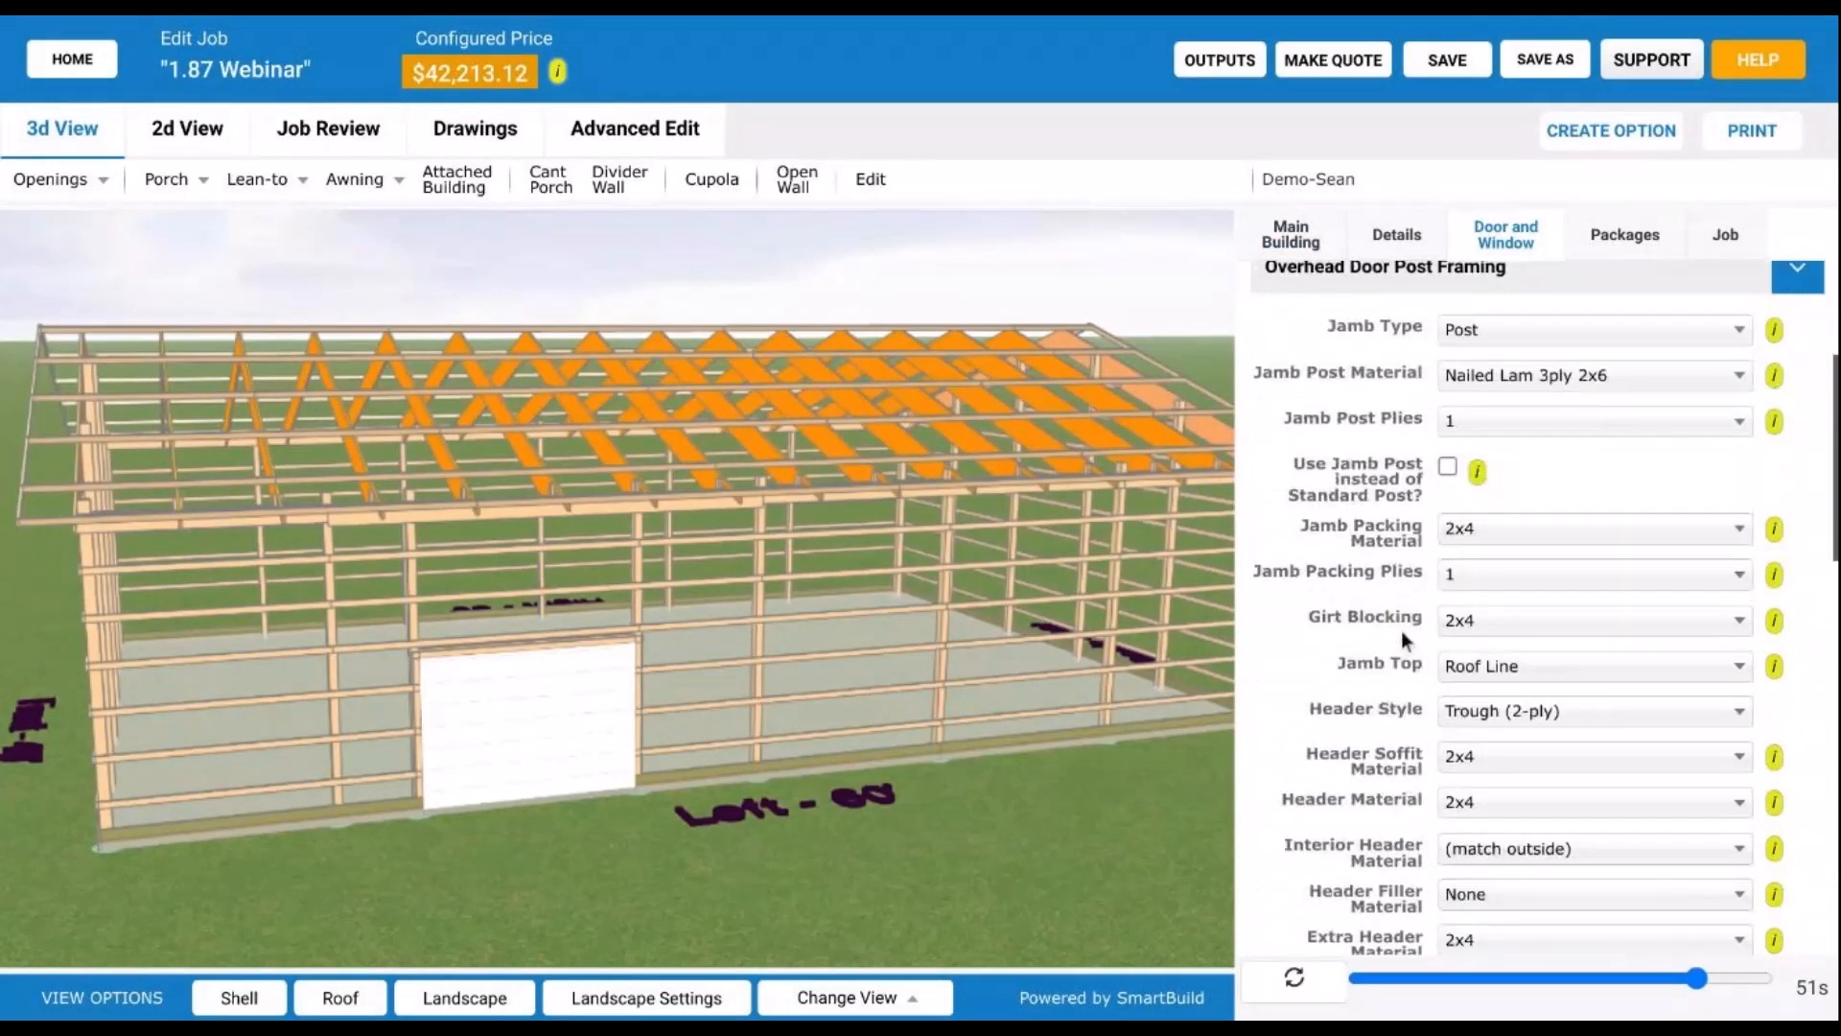
scroll(1404, 638, up, 3)
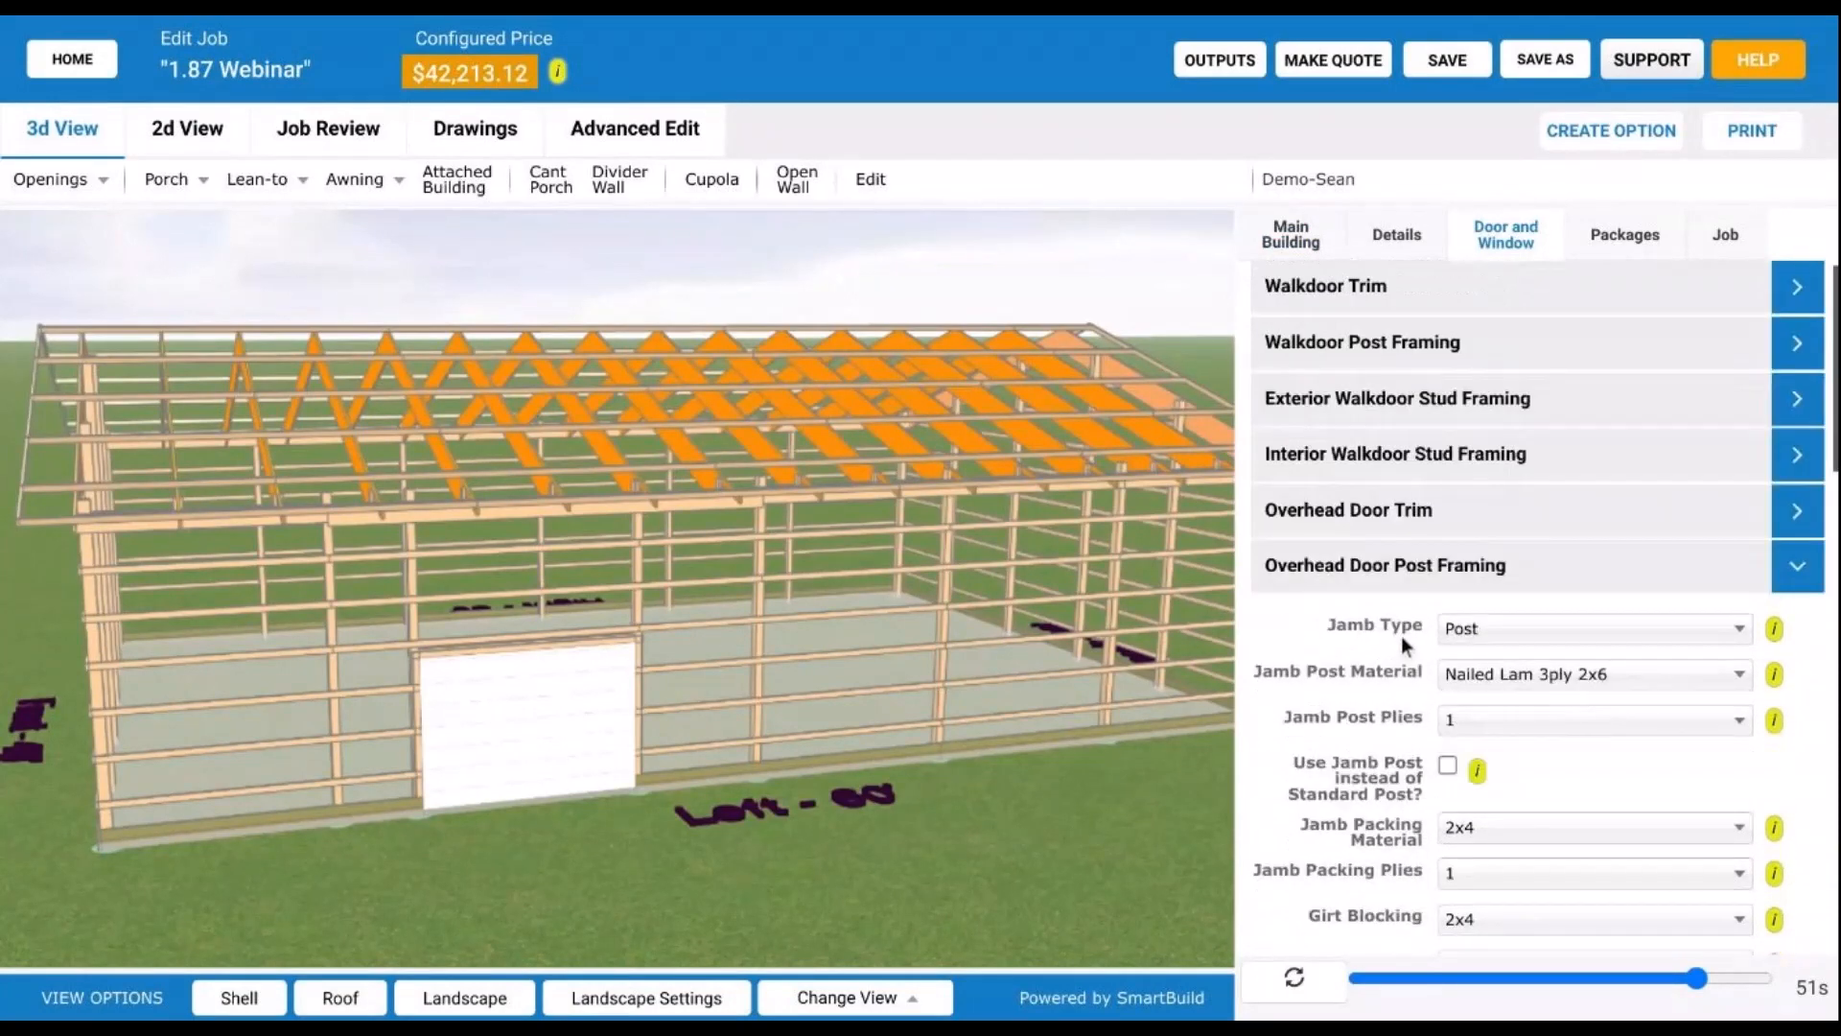
Step: Examine the framing around the overhead door in the 3D model against the Header and Header High settings
scroll(655, 719, up, 3)
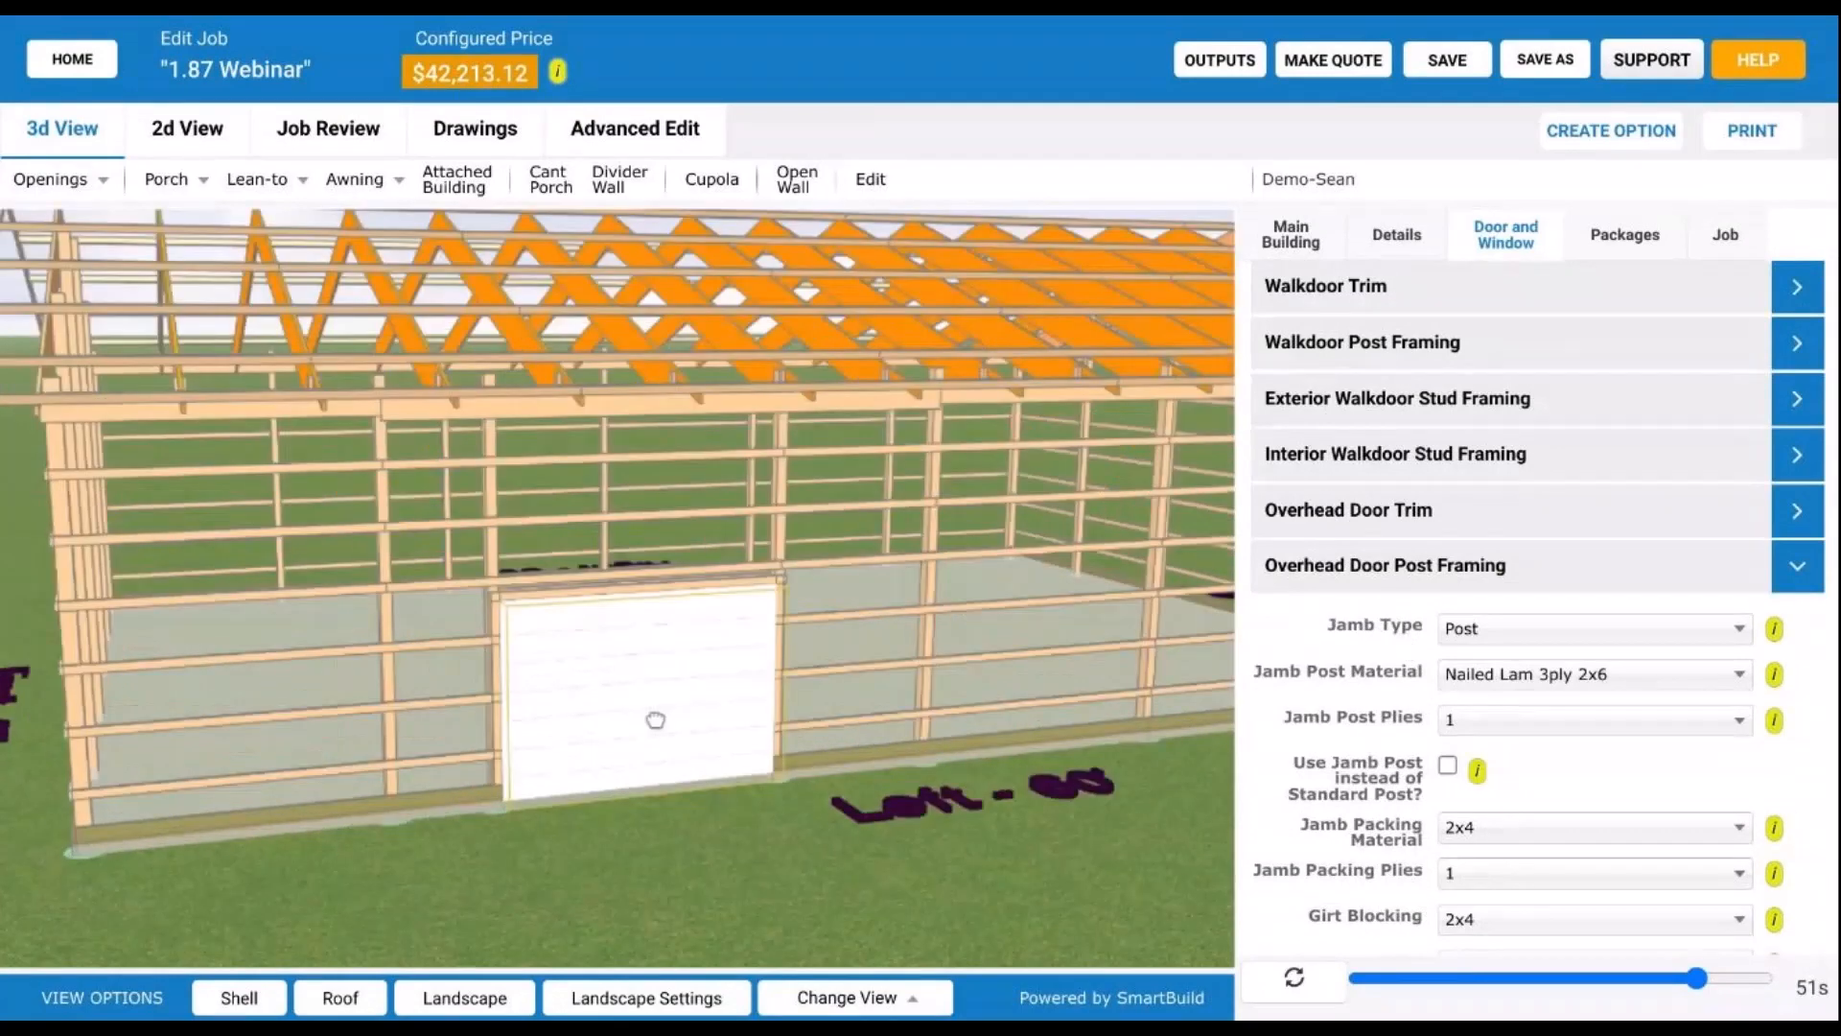
scroll(677, 696, up, 3)
drag(701, 674, 672, 688)
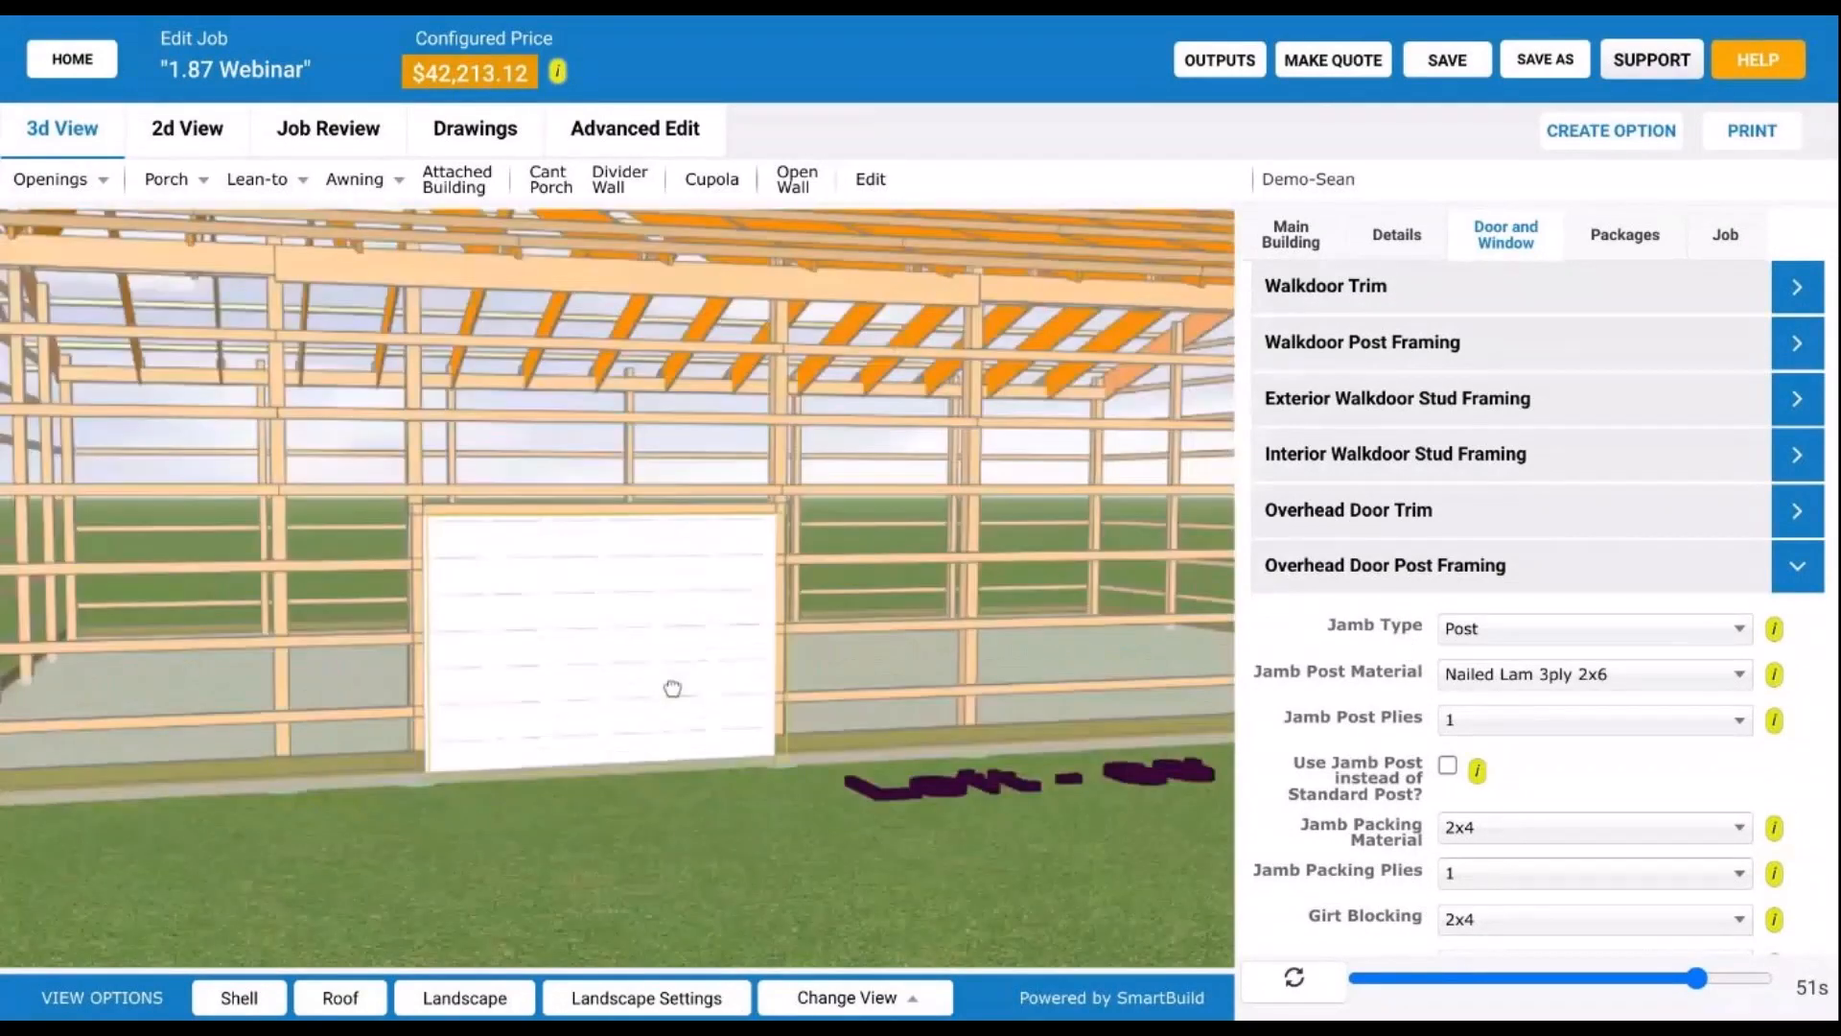
scroll(1394, 669, down, 8)
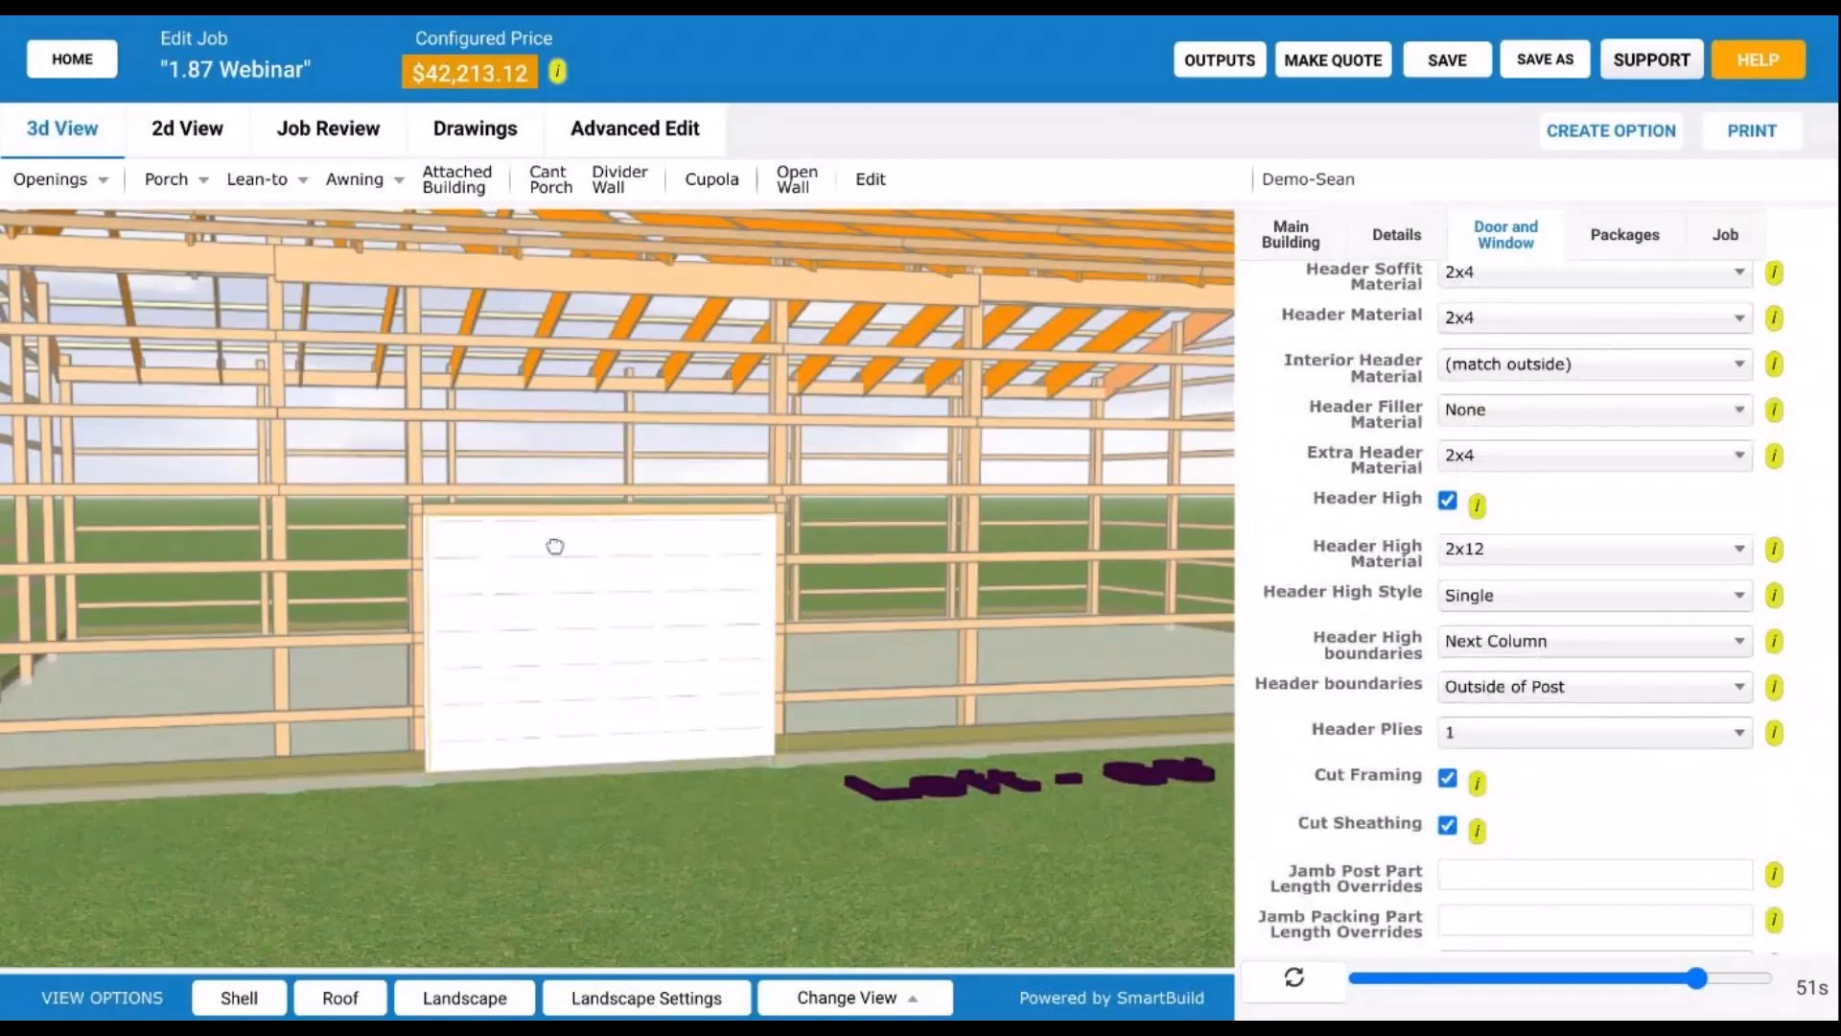
scroll(1360, 555, up, 3)
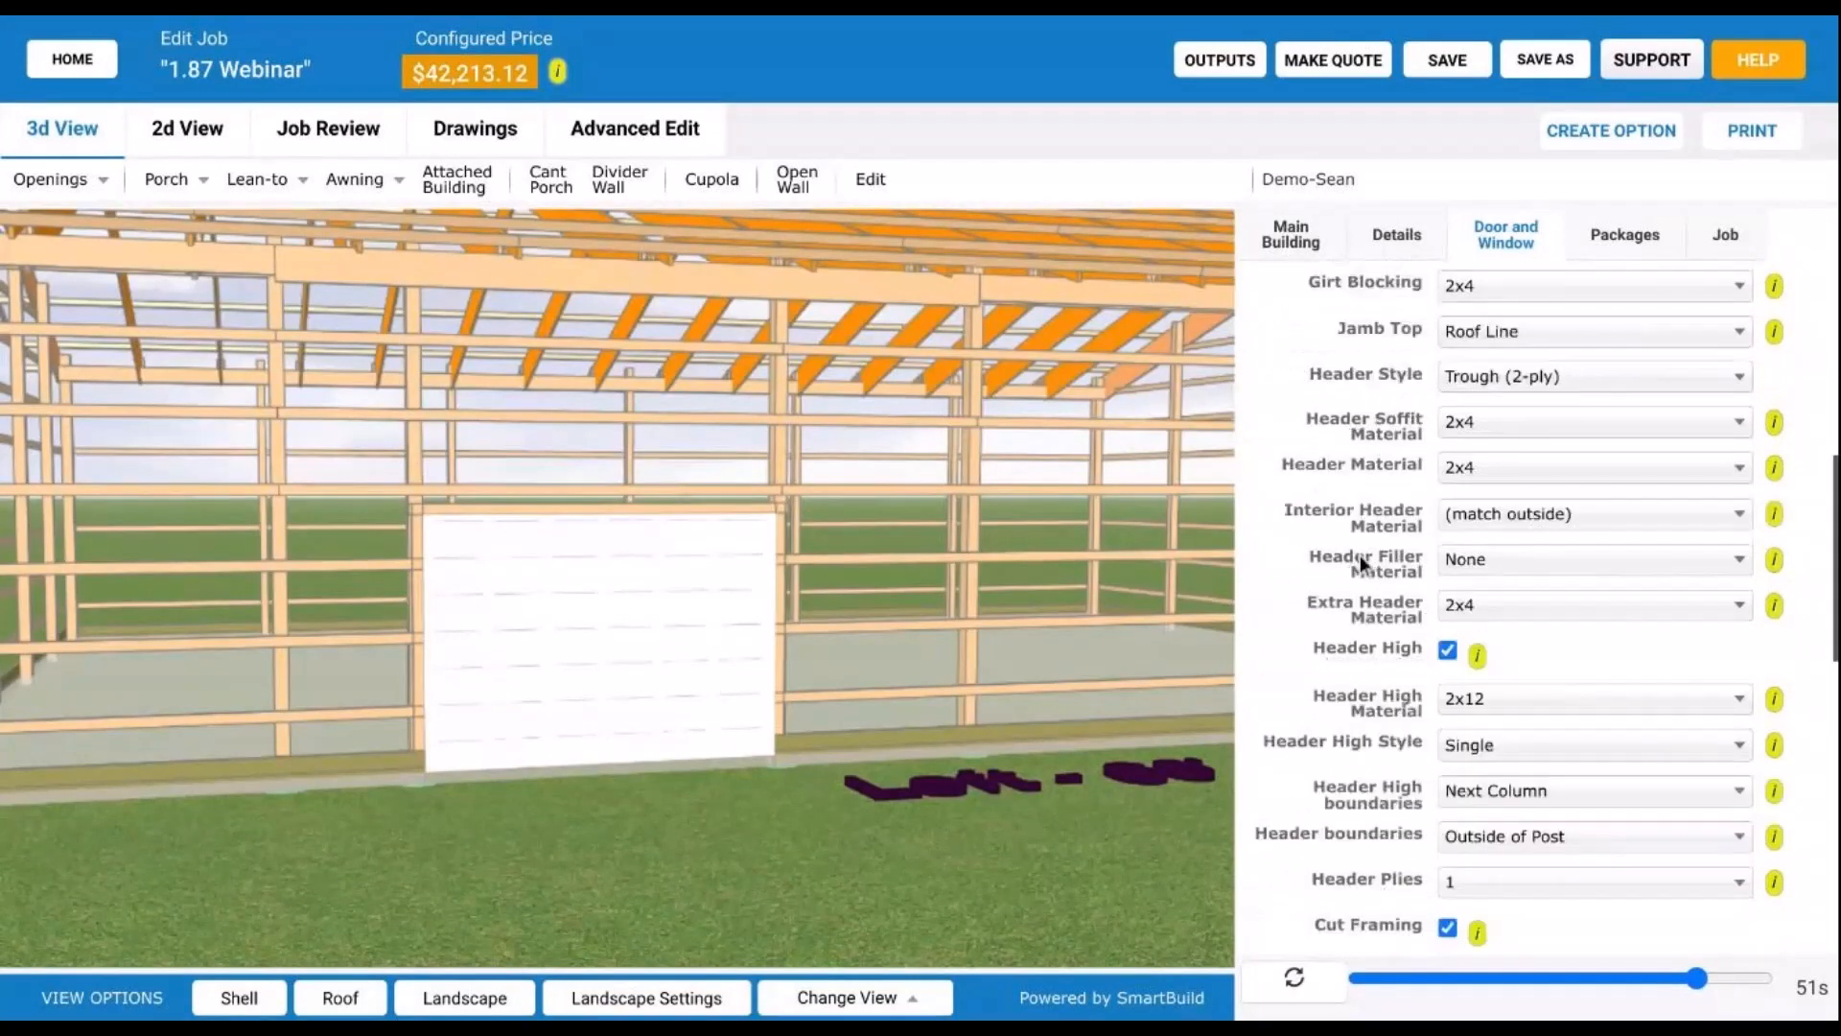
scroll(1360, 555, down, 3)
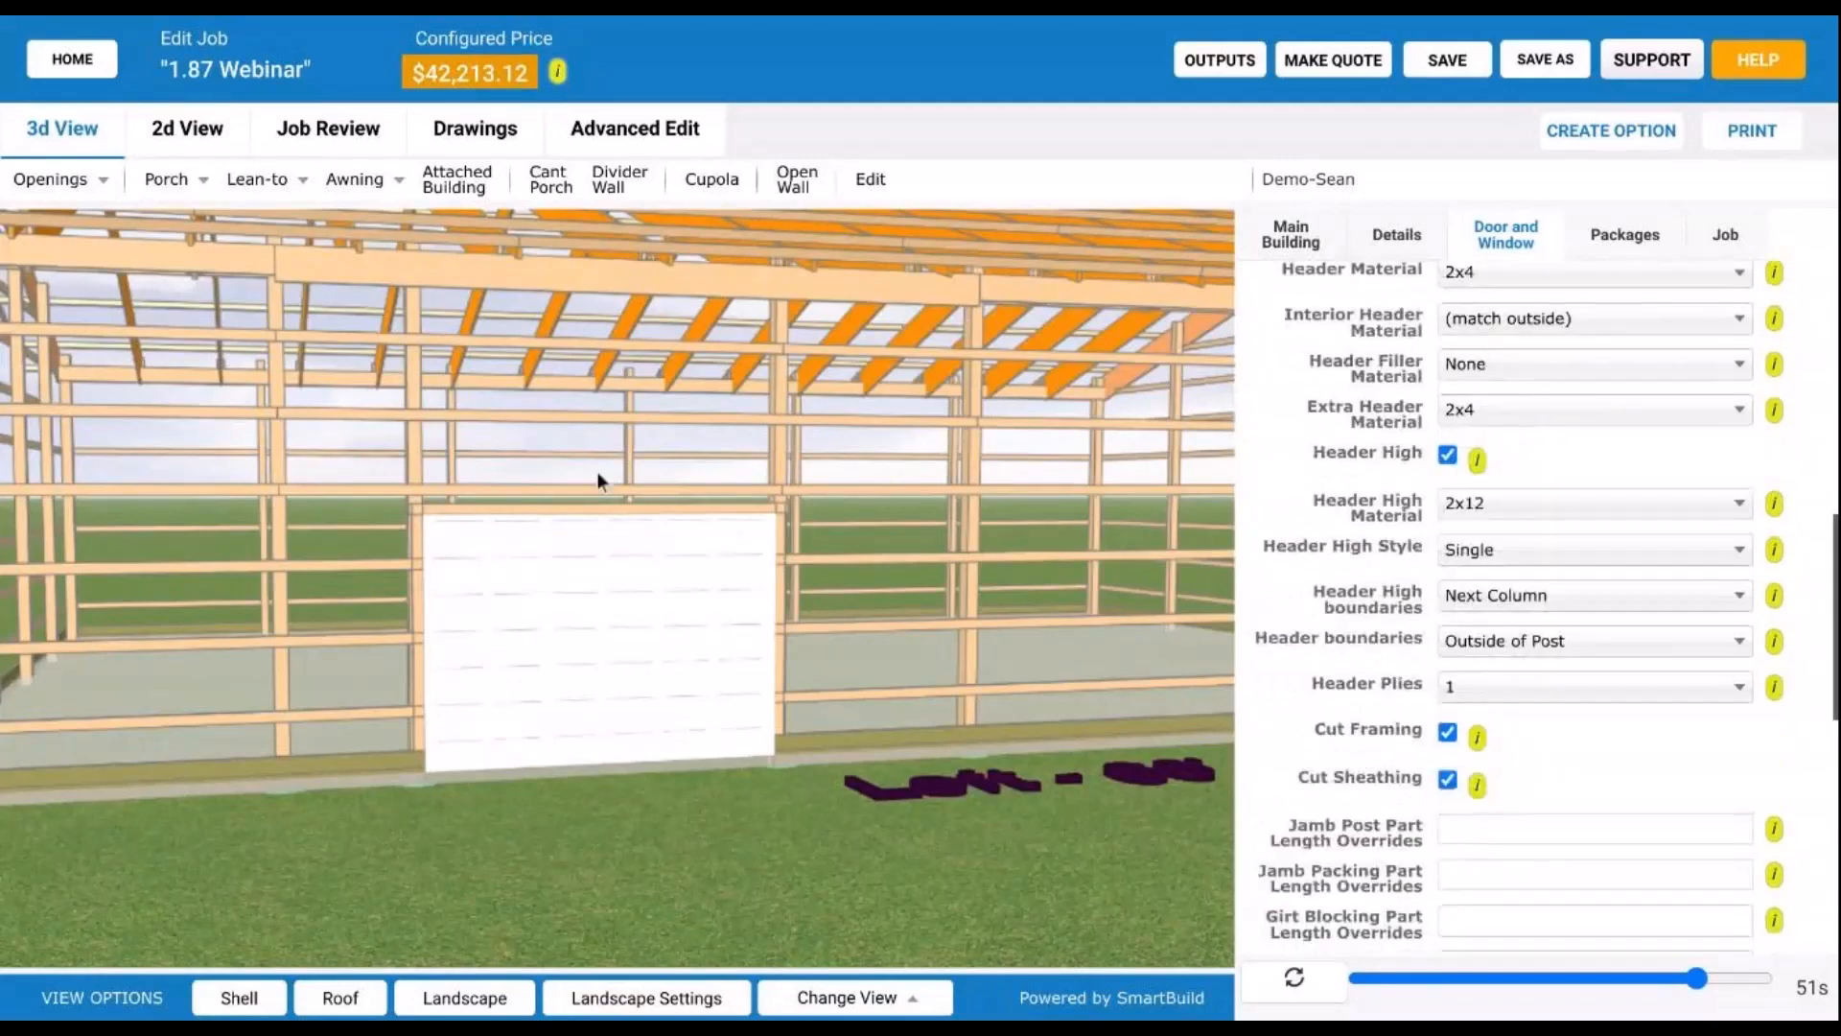
Step: Look over the Header High Style options and examine the header framing above the overhead door in the 3D model
drag(597, 470, 331, 323)
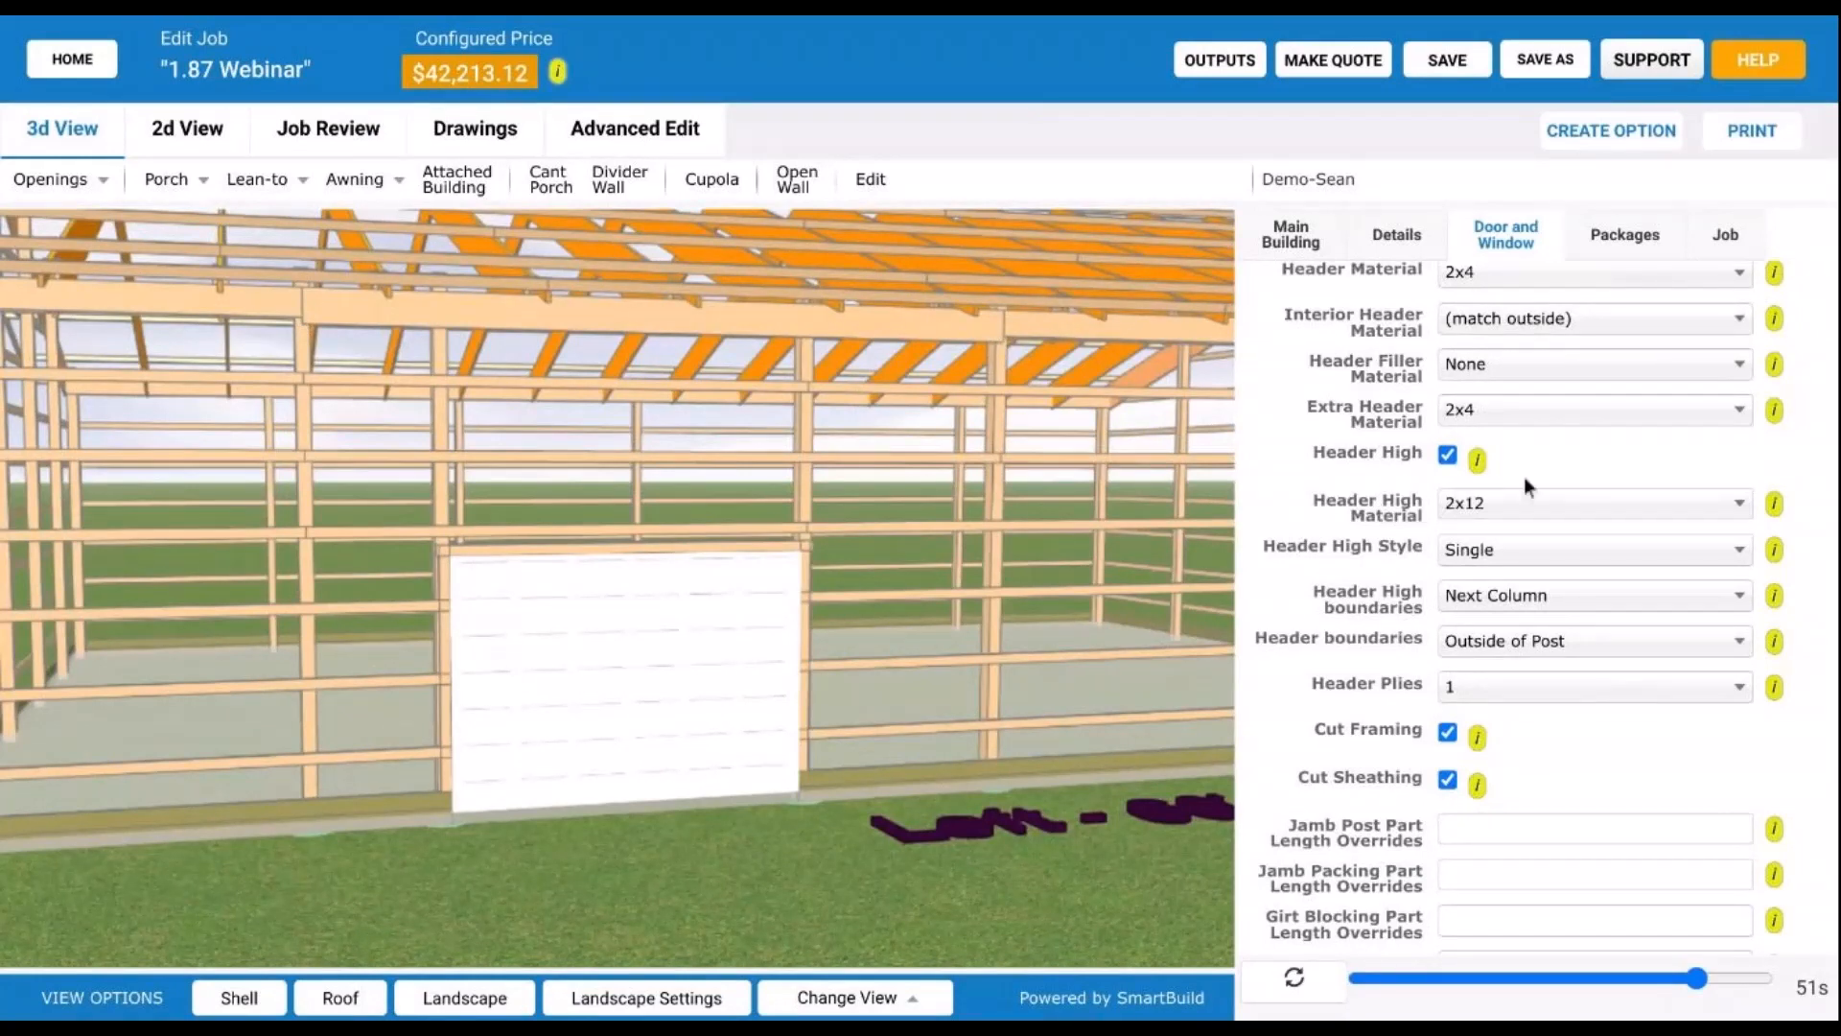
click(1510, 545)
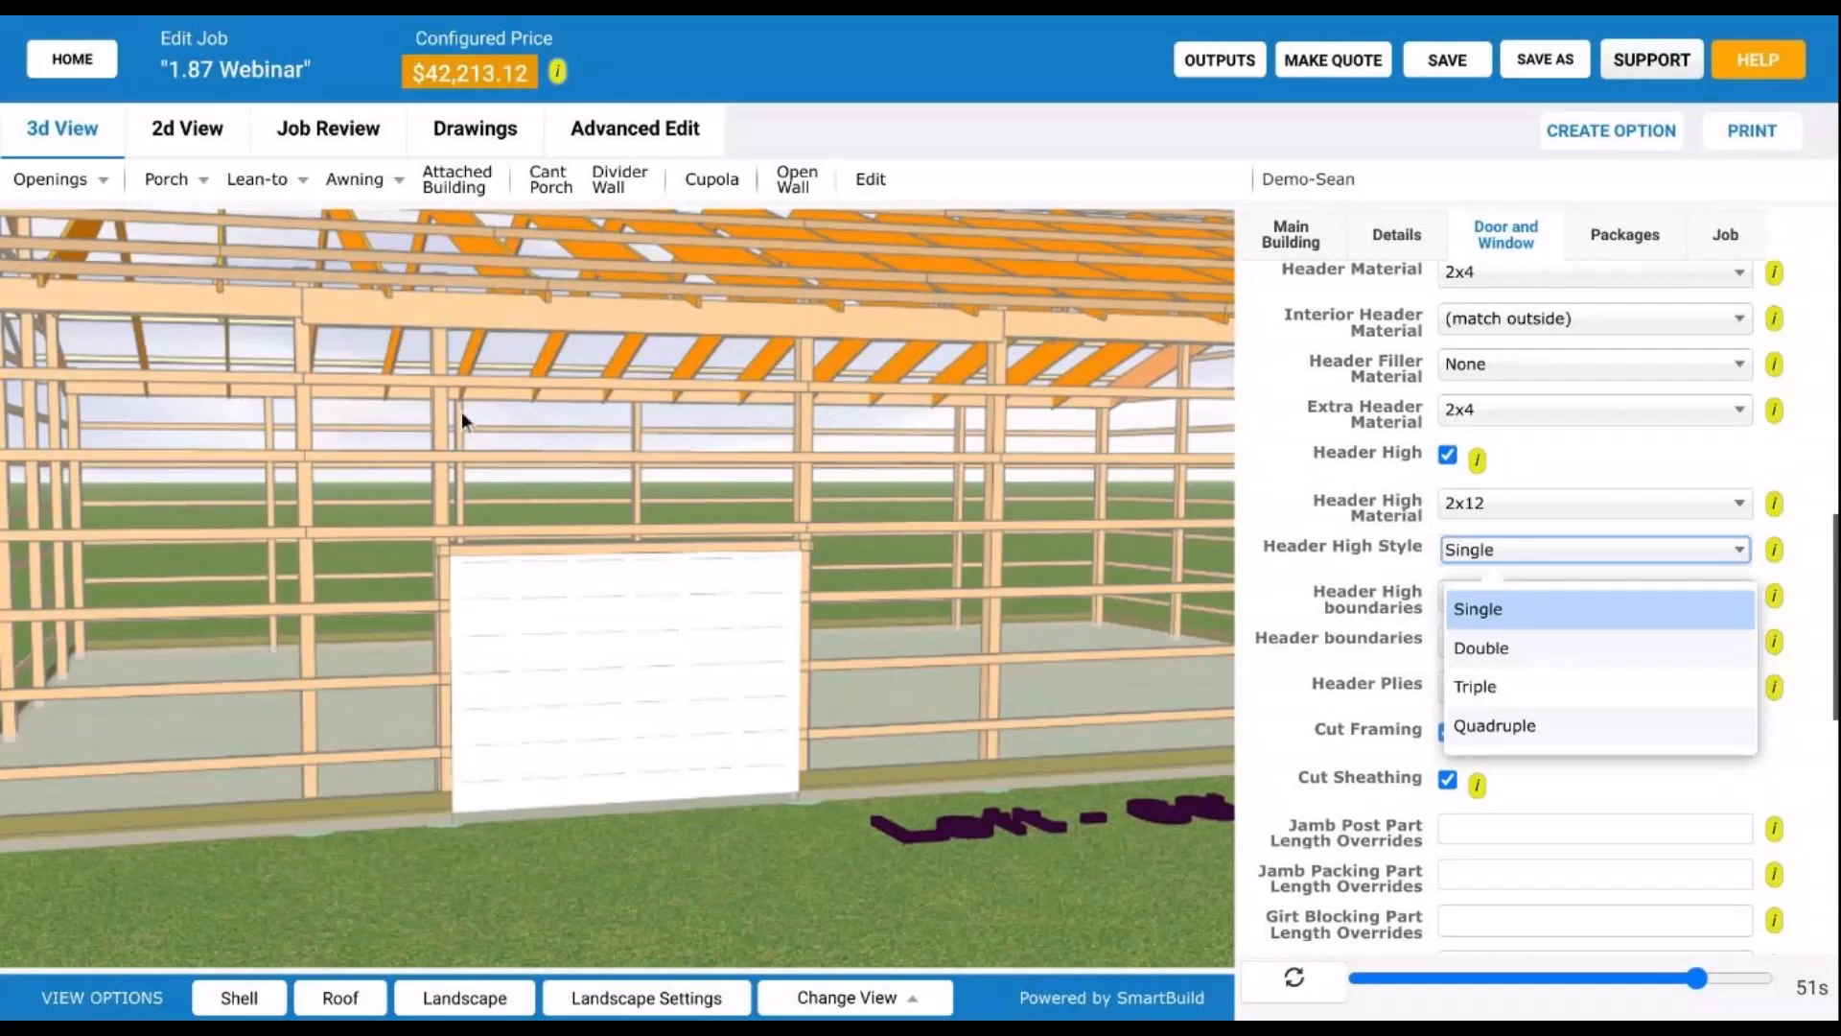
drag(527, 394, 524, 400)
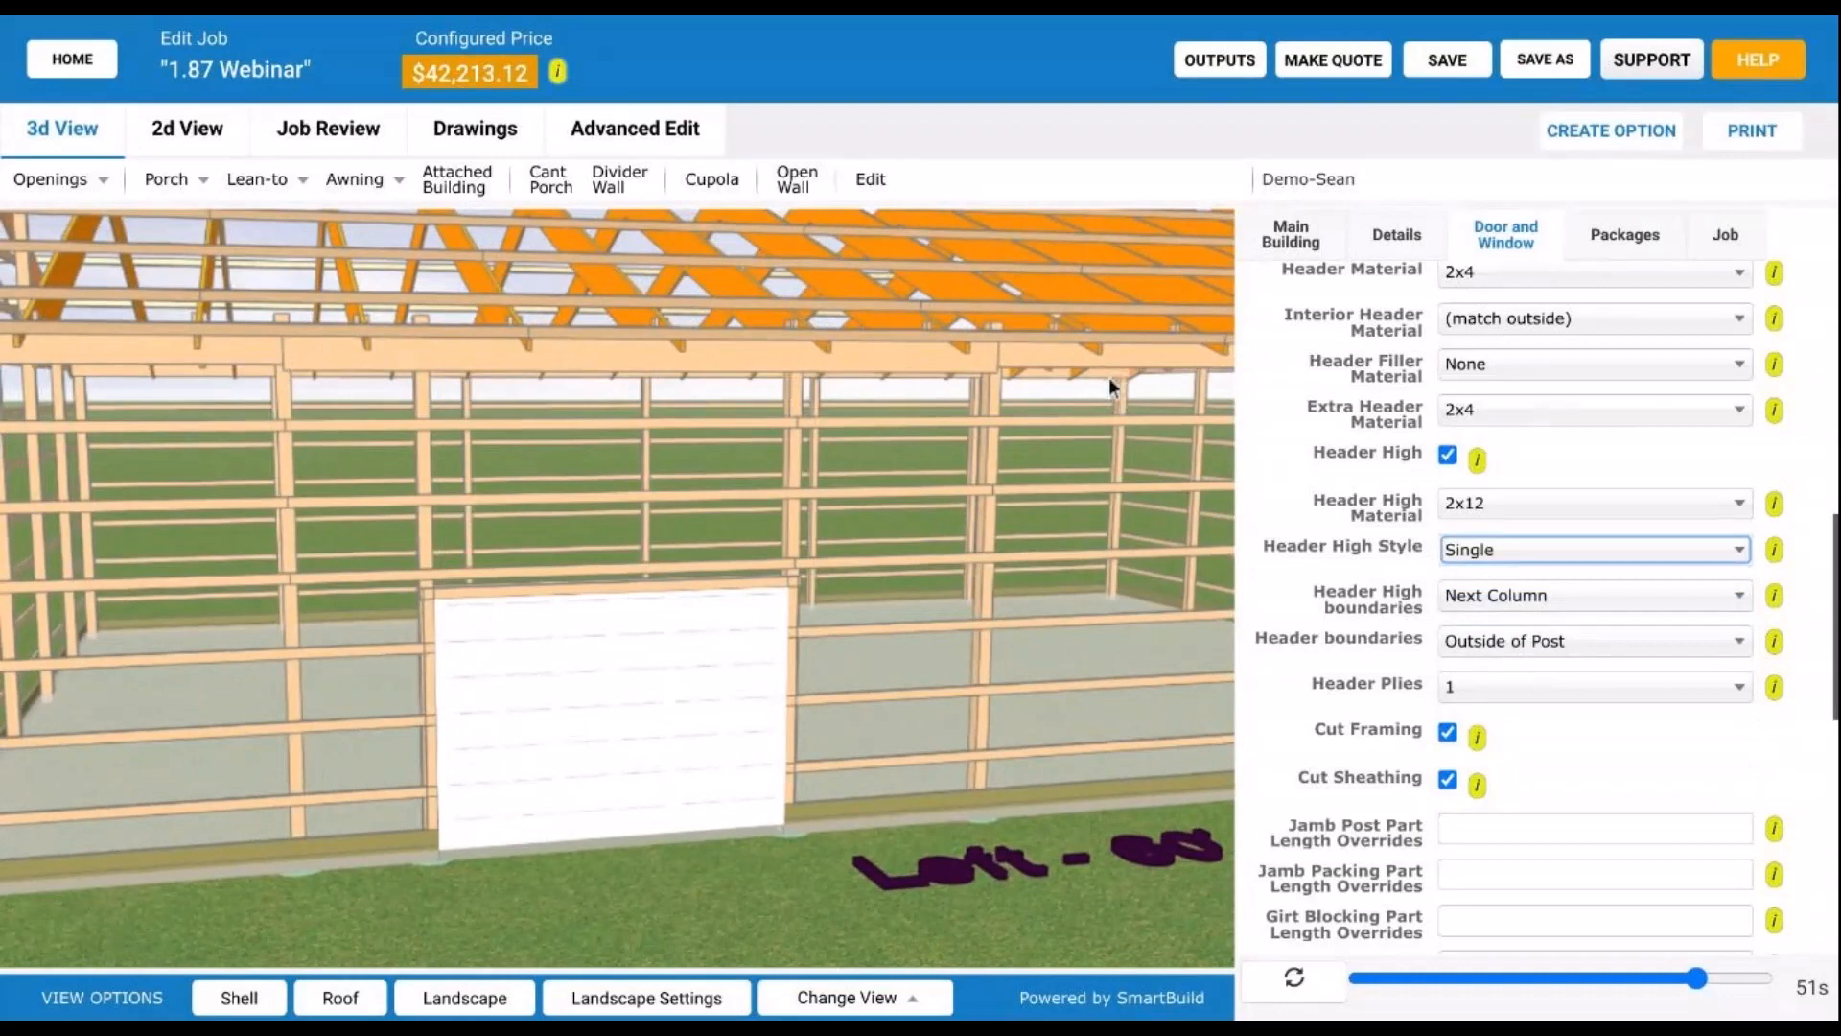
scroll(974, 445, up, 2)
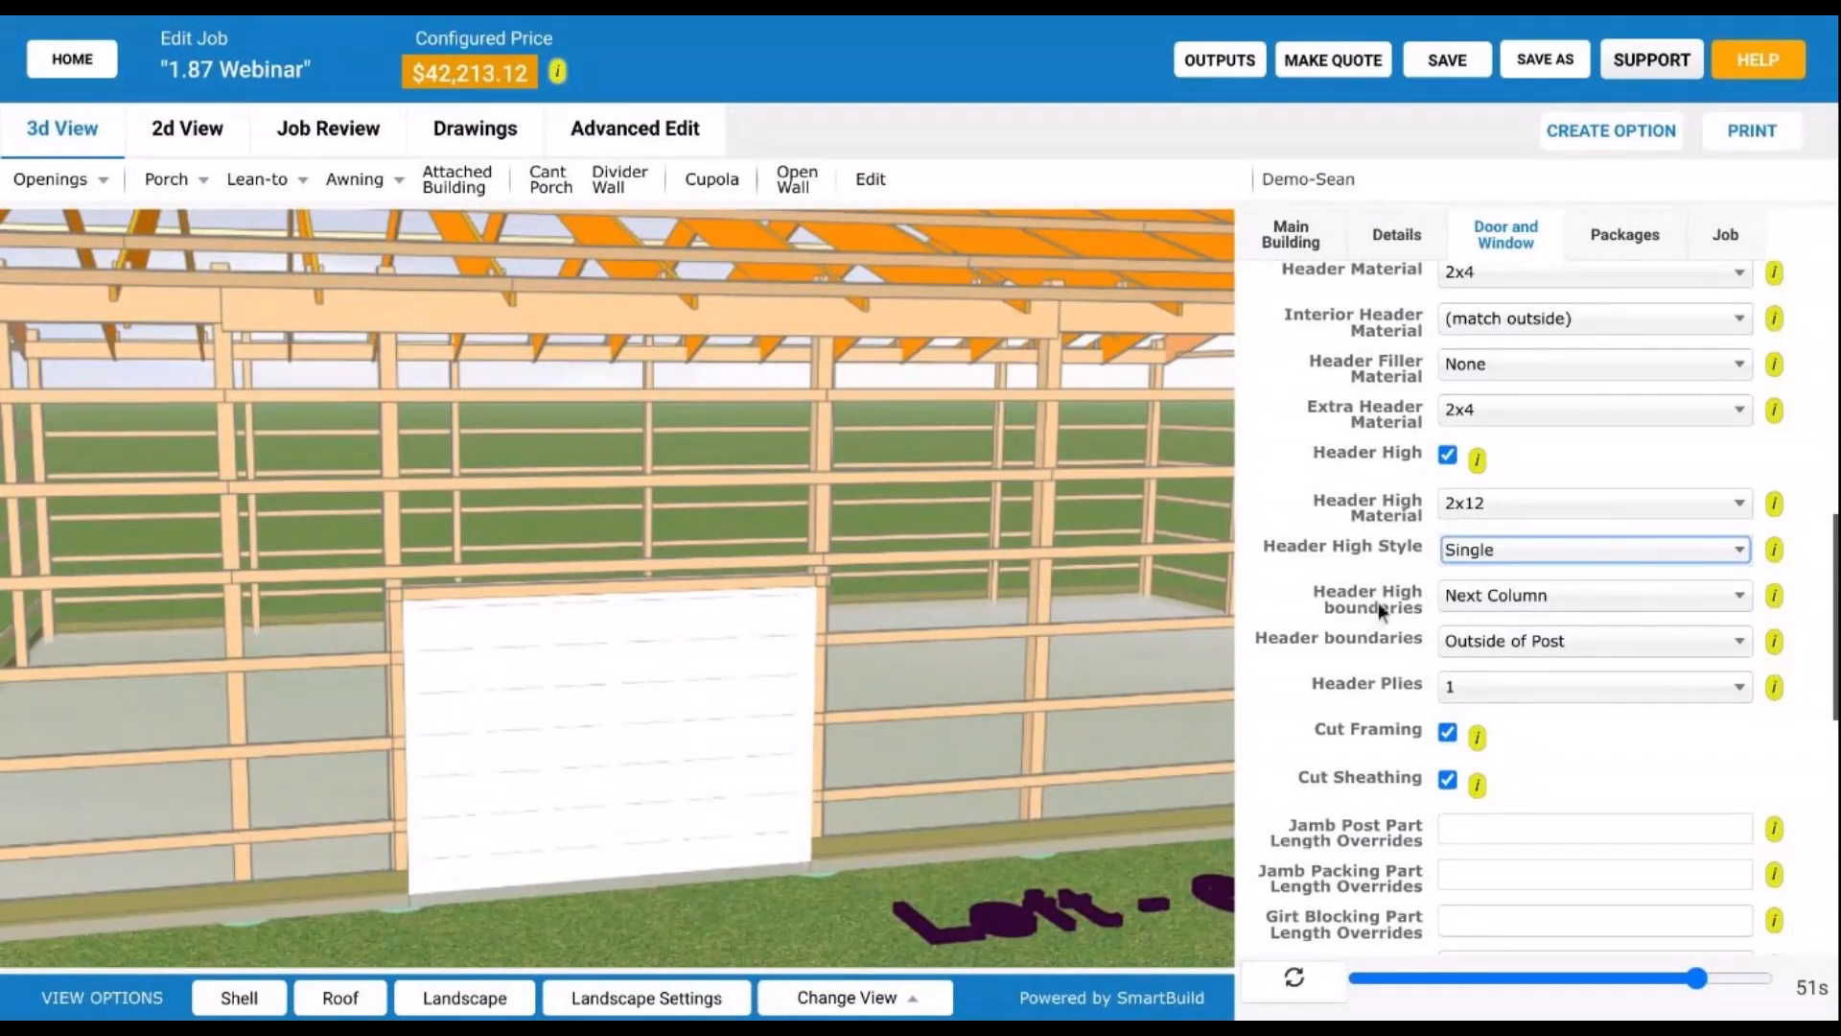
Step: Set the Header High boundaries to Outside of Post, rebuild the model, and inspect the high header at the door posts
click(1590, 596)
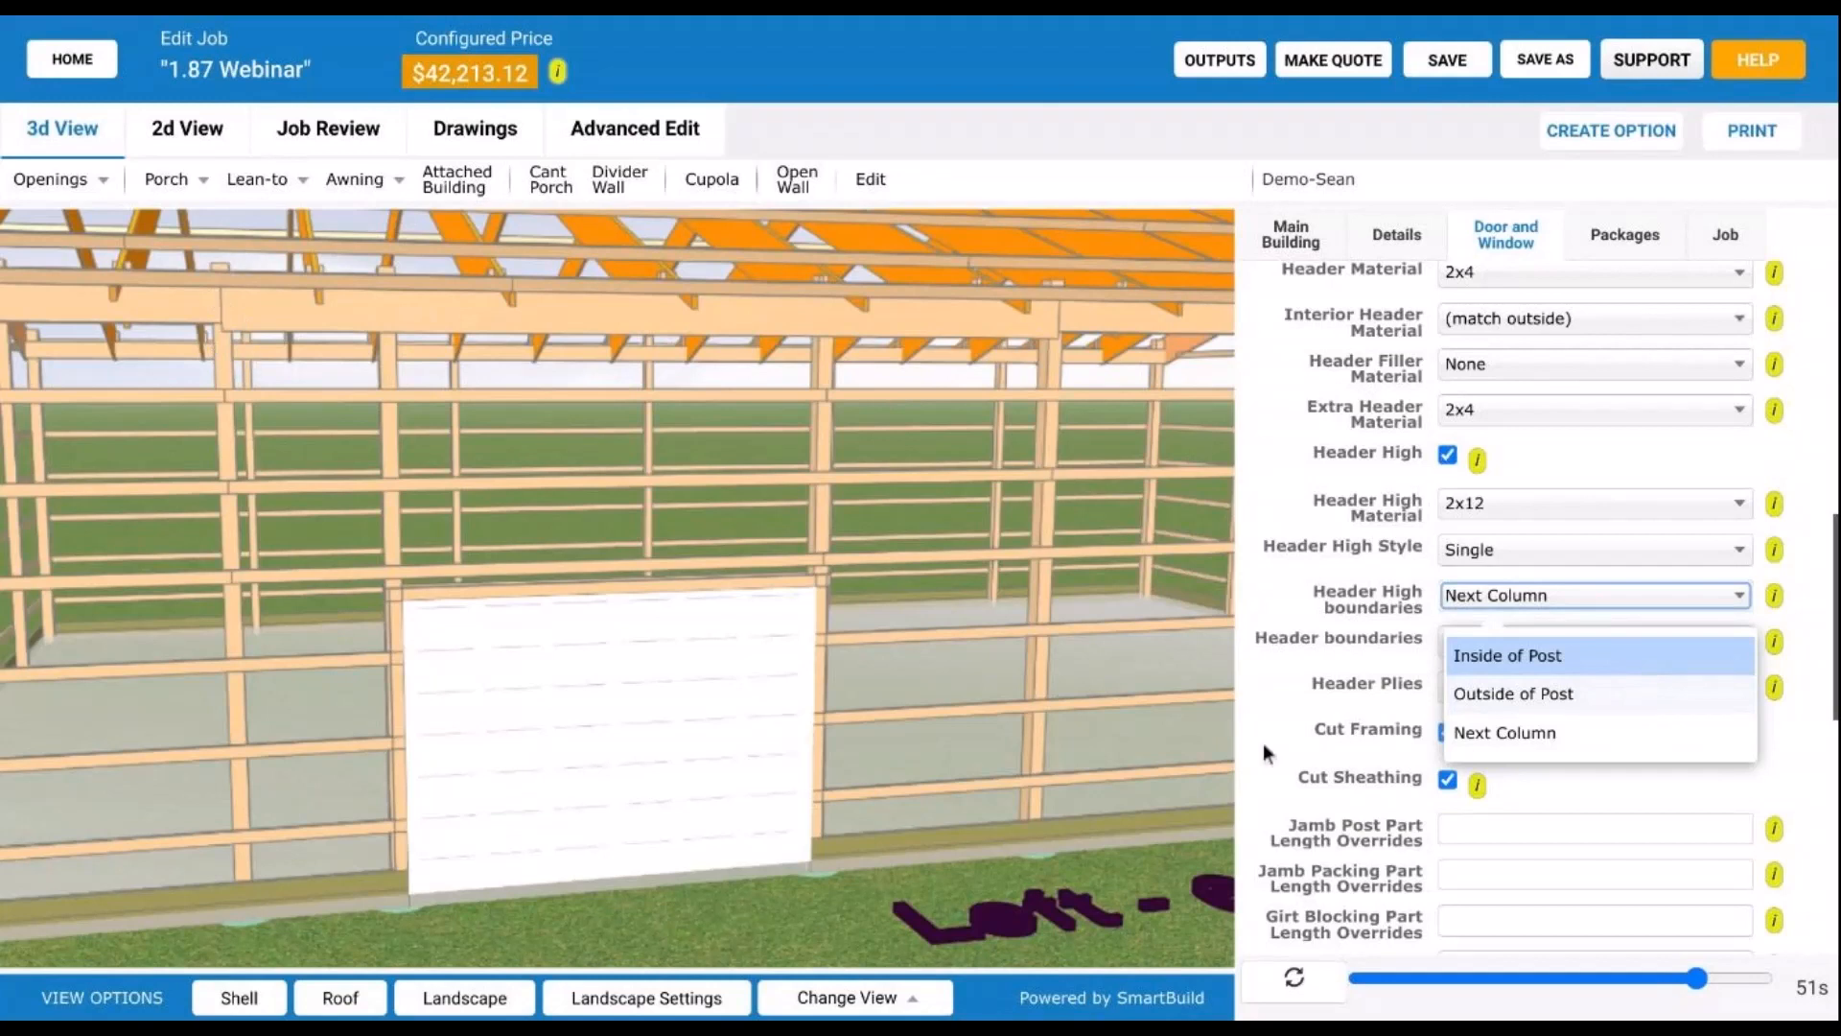
click(1523, 695)
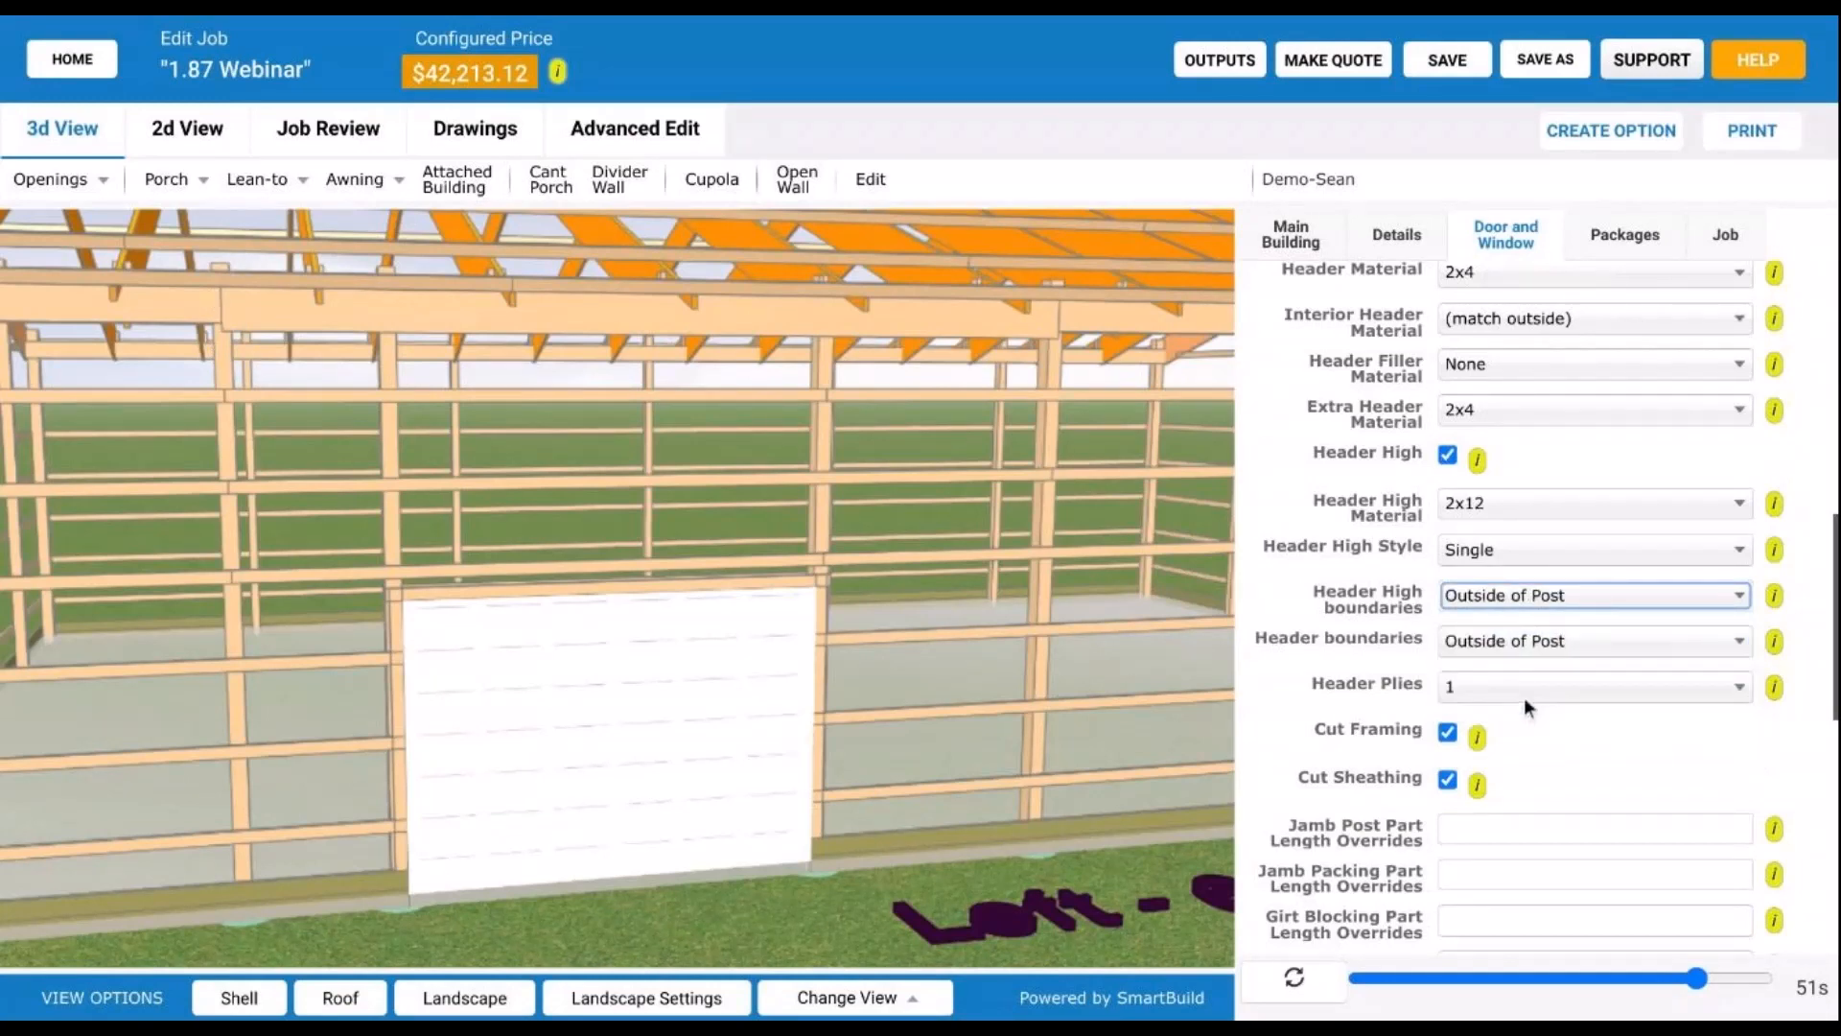
click(1304, 996)
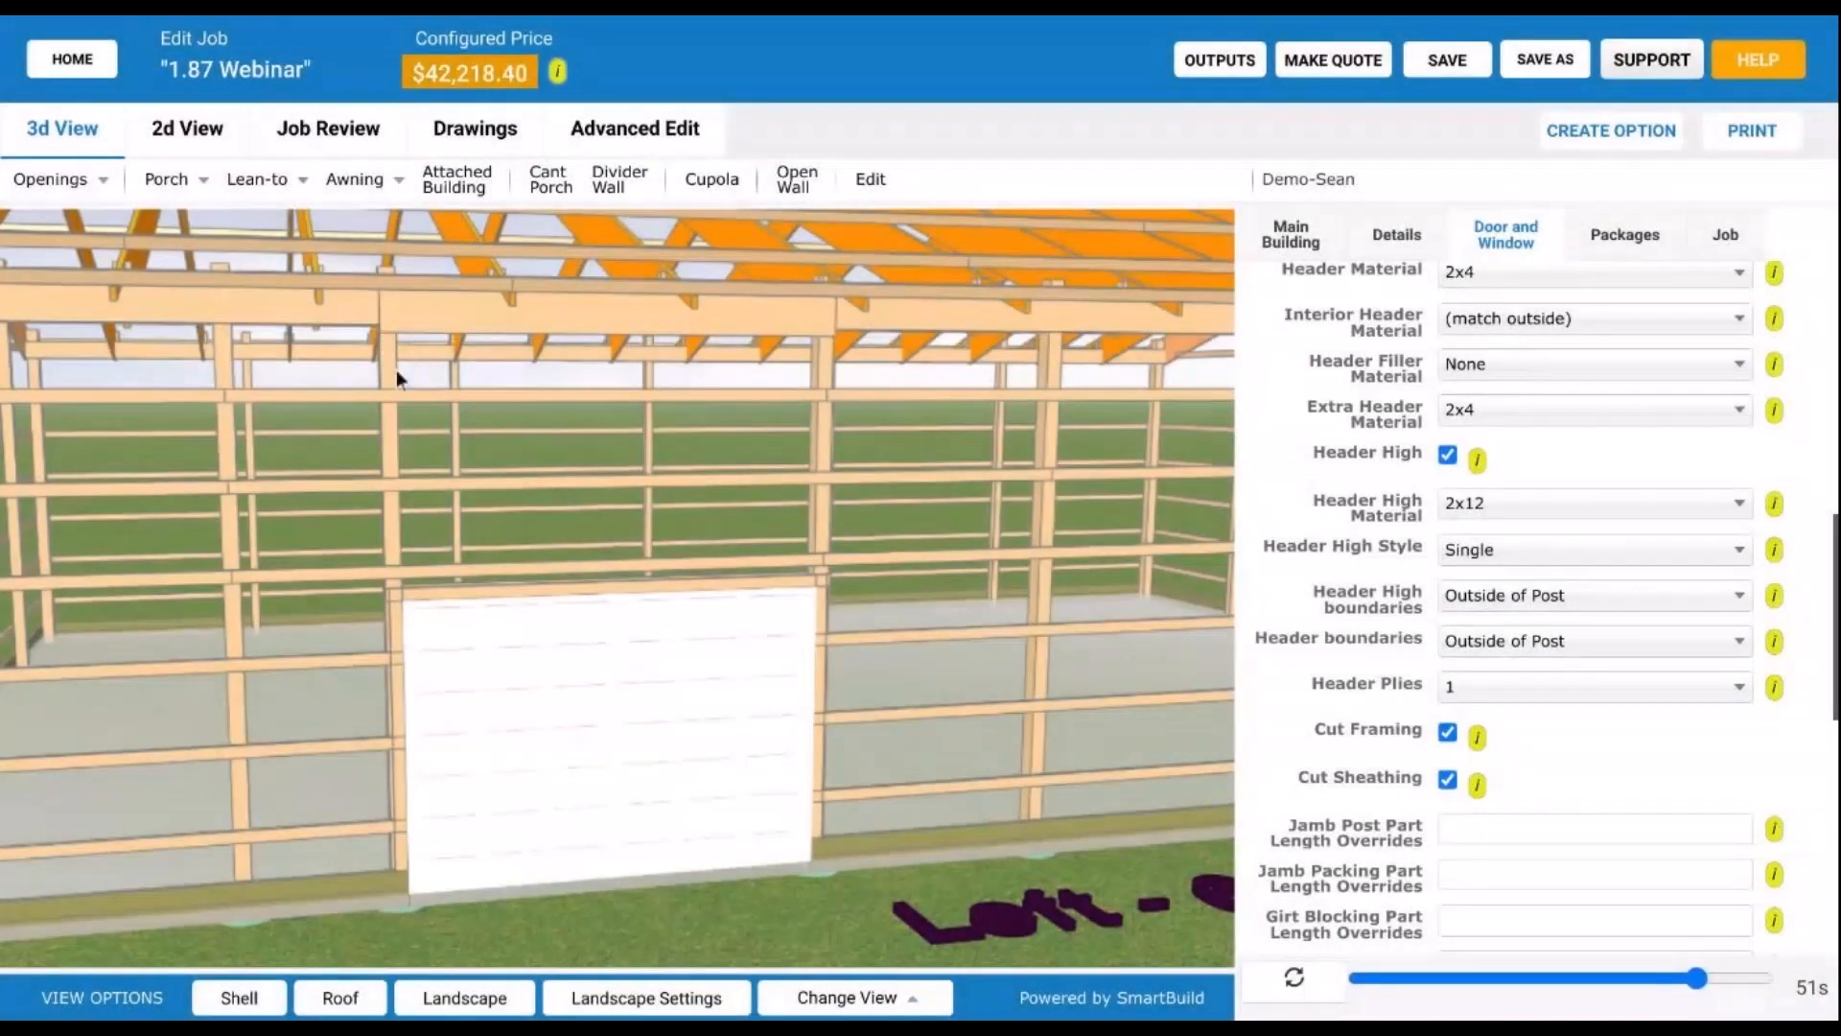
scroll(554, 405, up, 6)
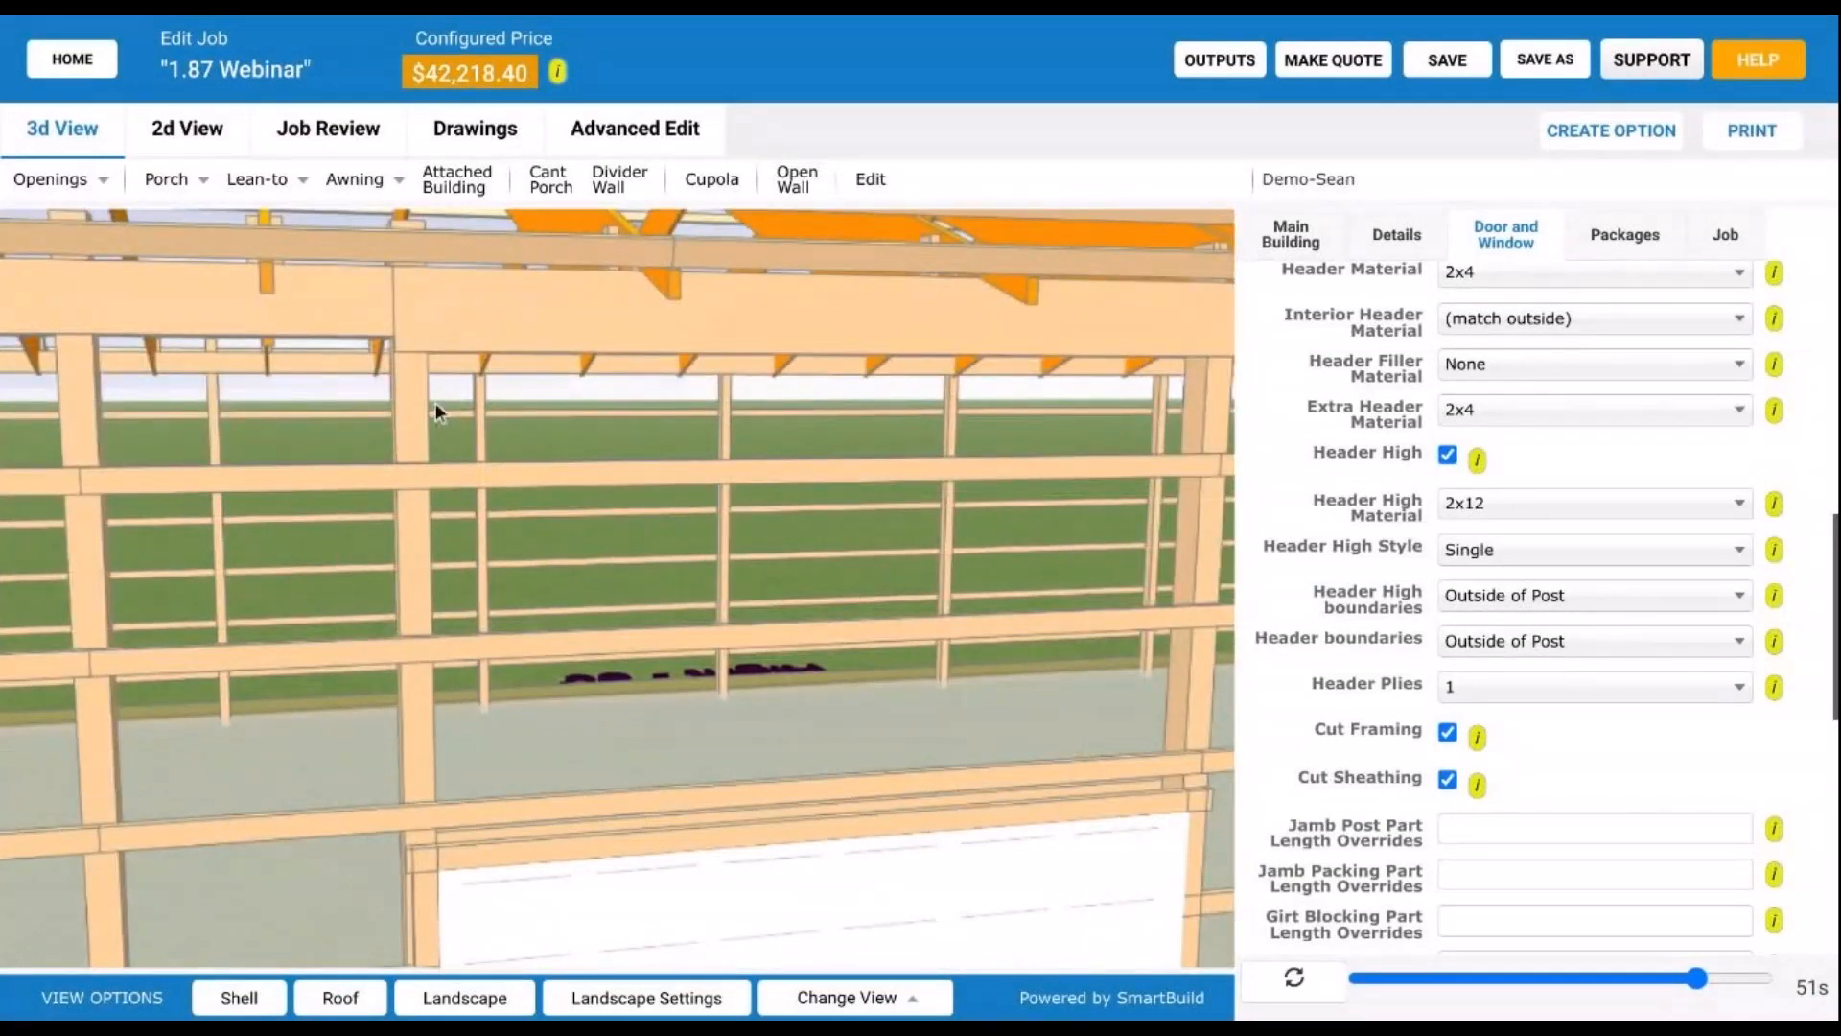
drag(436, 401, 691, 463)
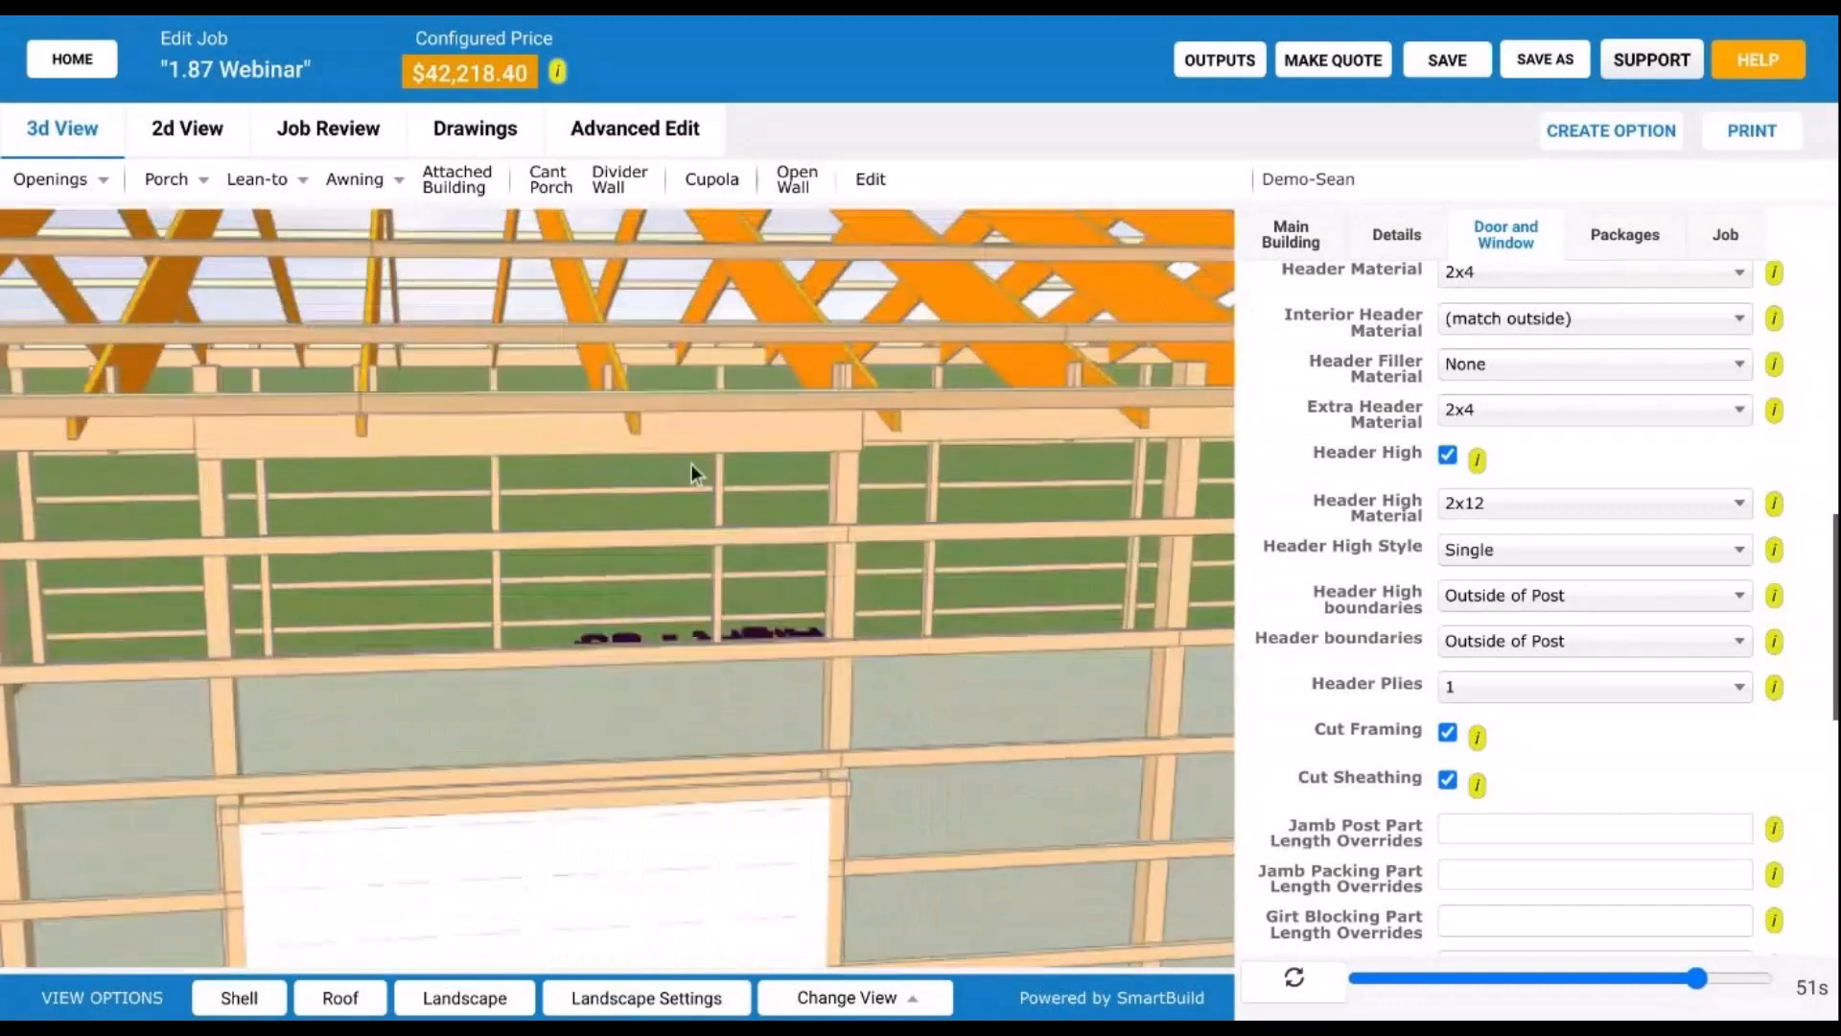
Step: Try Inside of Post for the Header High boundaries, rebuild the model, and inspect the high header between the door posts
click(1548, 610)
click(1561, 656)
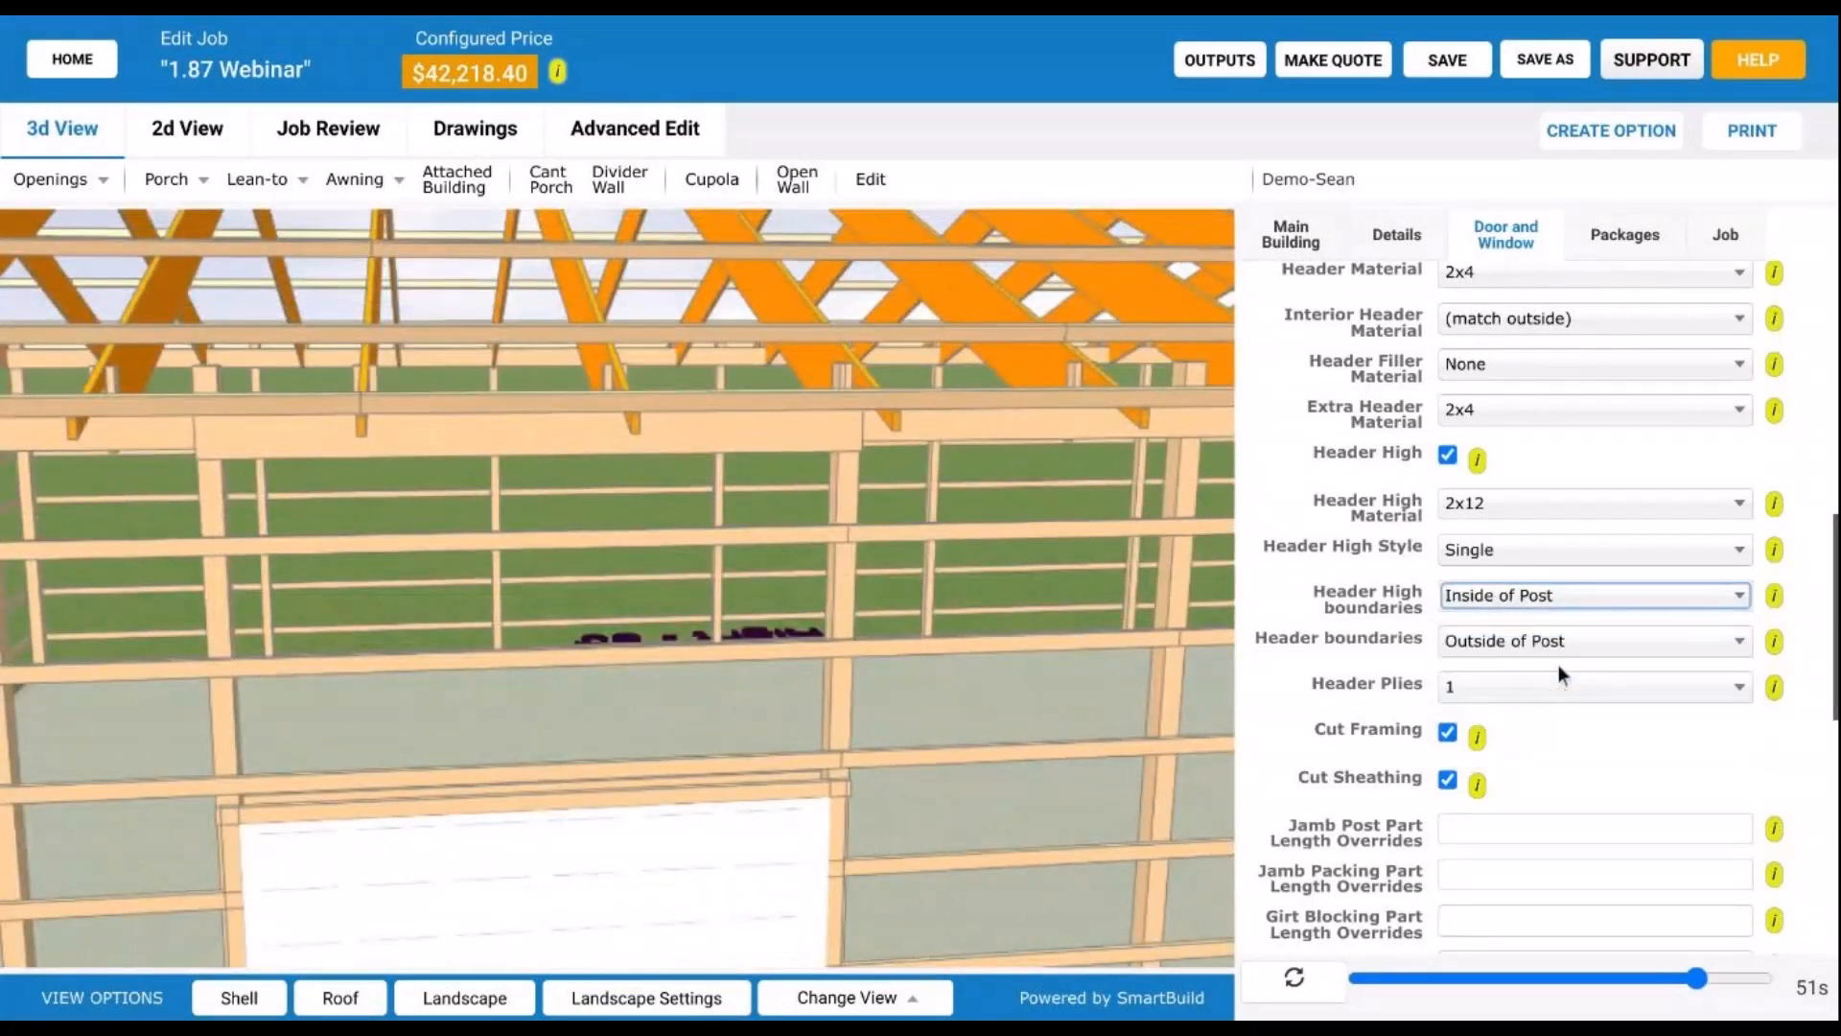
click(1295, 978)
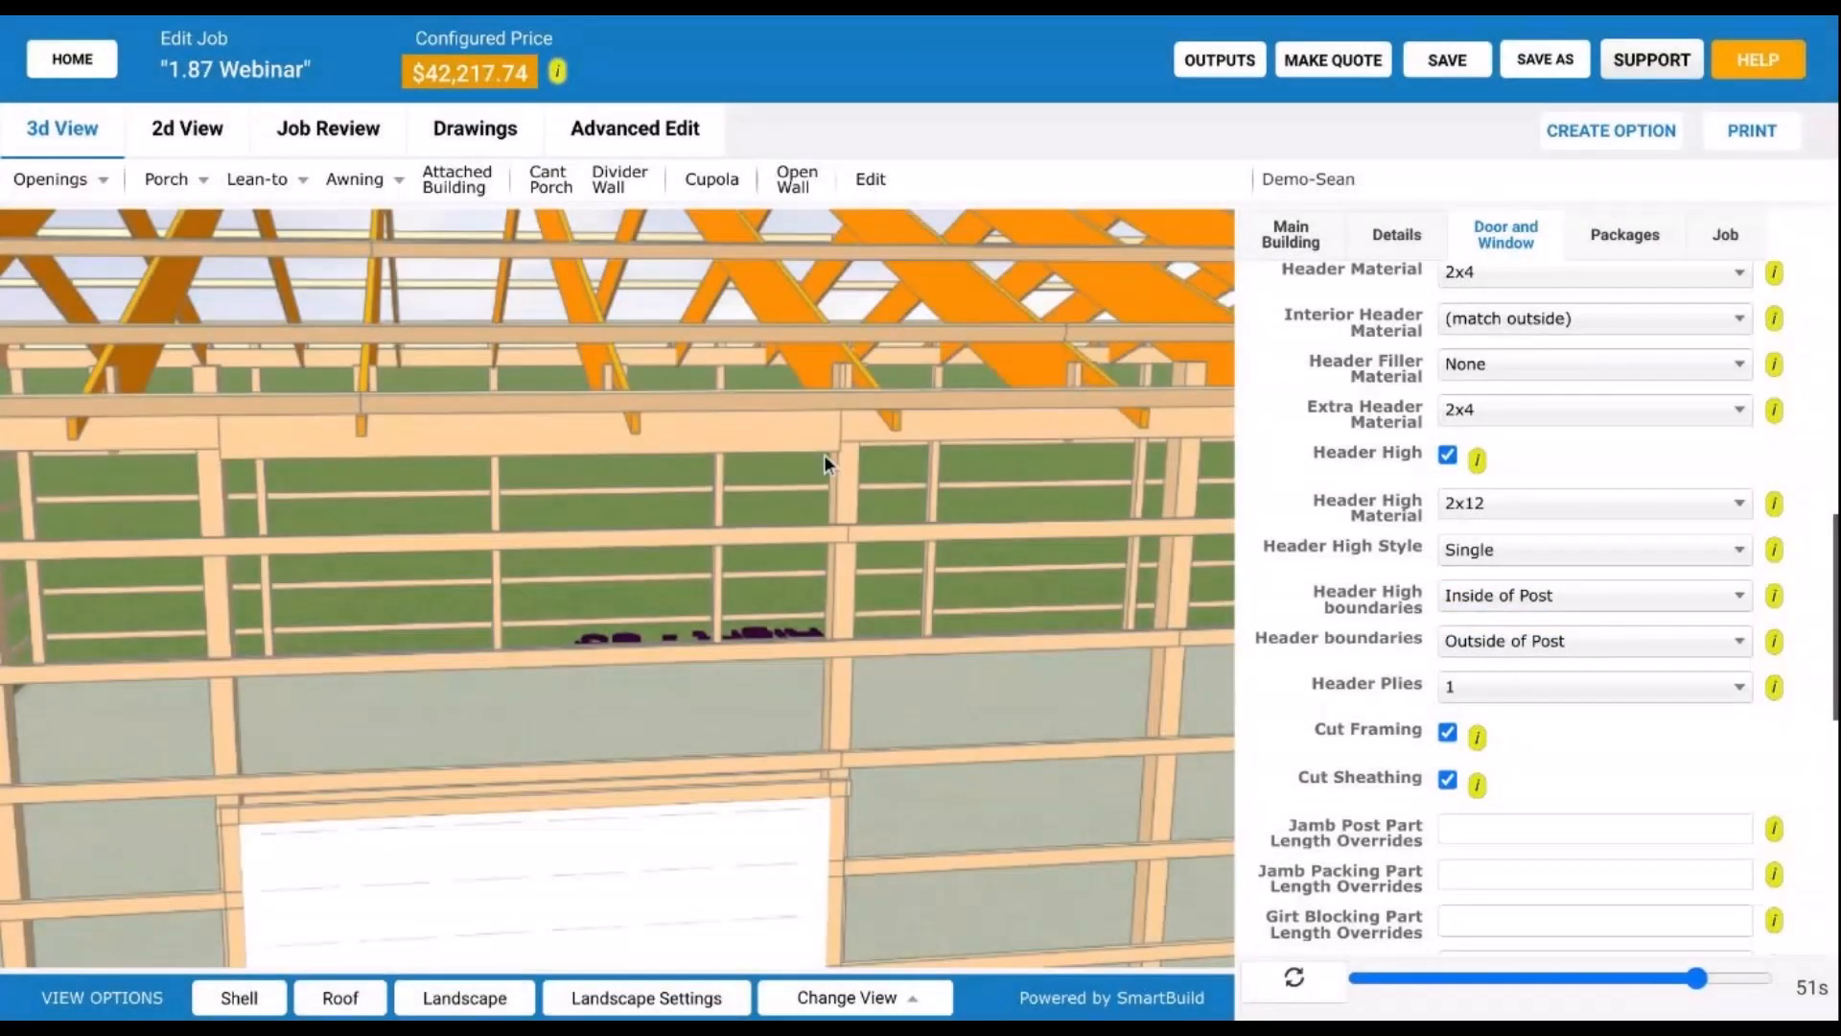
drag(572, 503, 661, 498)
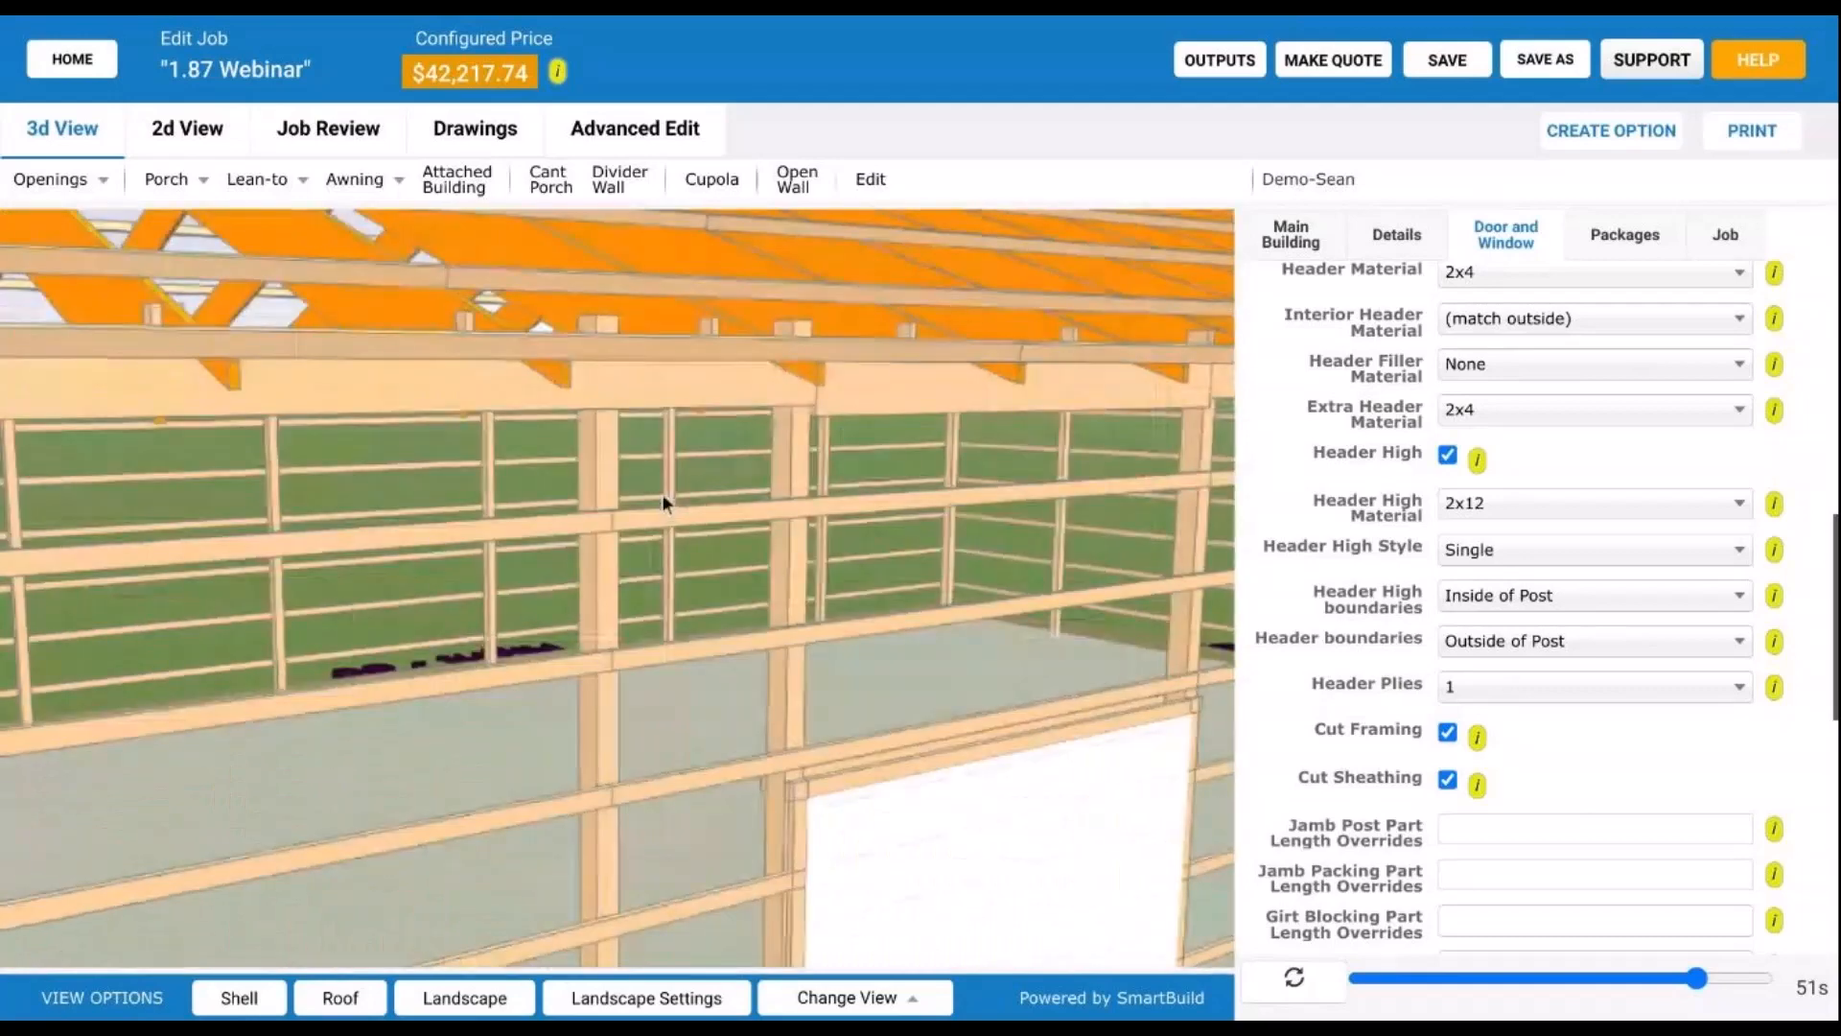
scroll(762, 399, up, 3)
scroll(835, 399, down, 3)
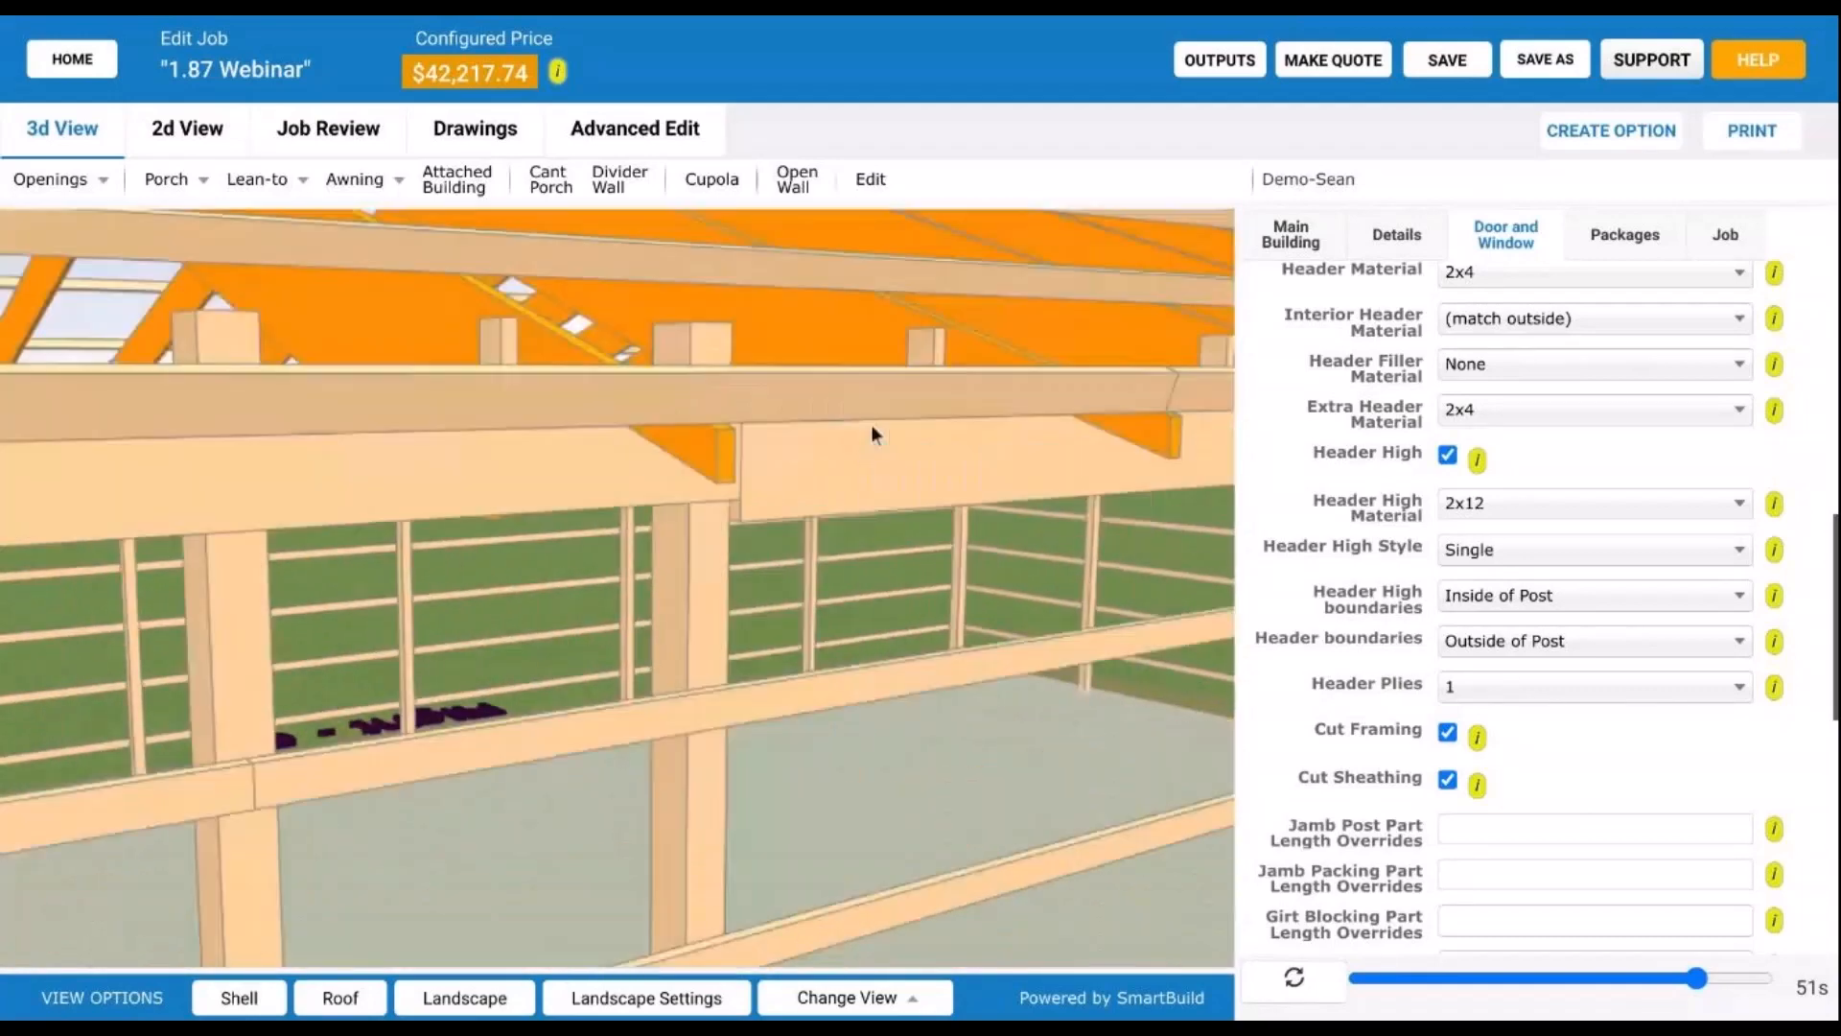
drag(715, 521, 738, 566)
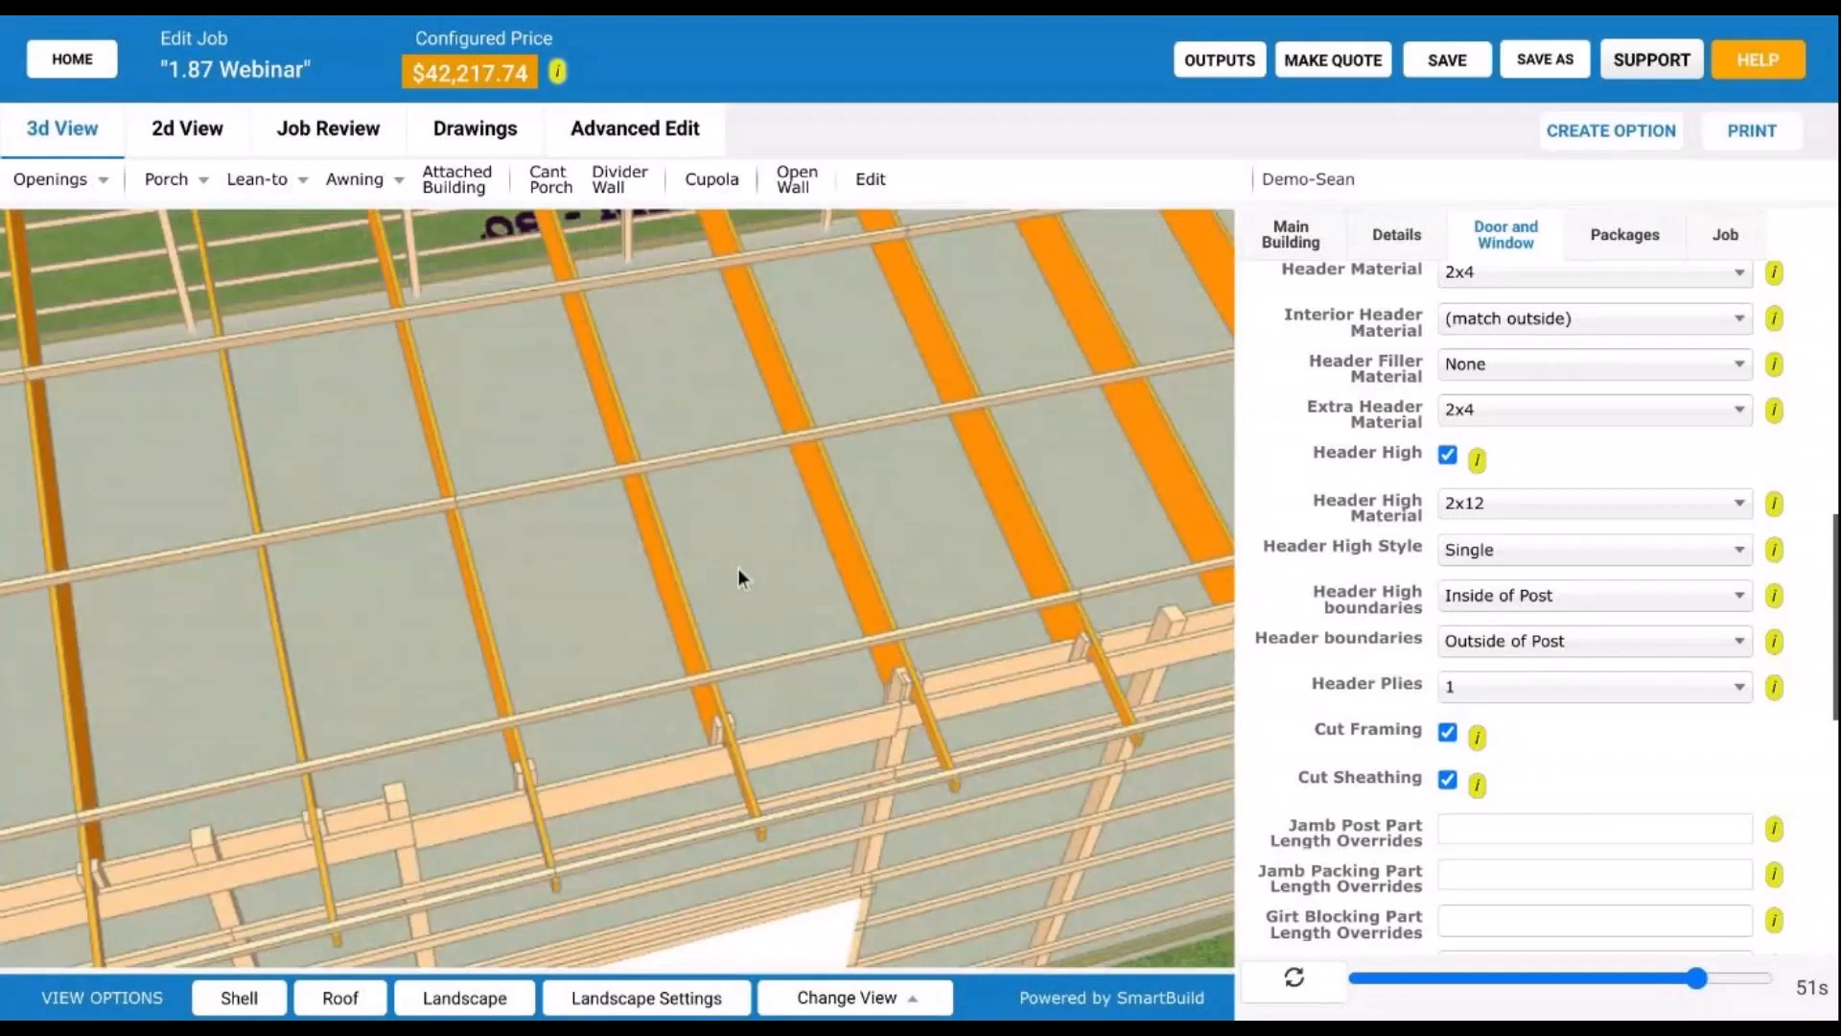
drag(739, 576, 699, 546)
Step: Return the Header High boundaries to Outside of Post, rebuild the model, and check the framing of the whole building
click(1585, 608)
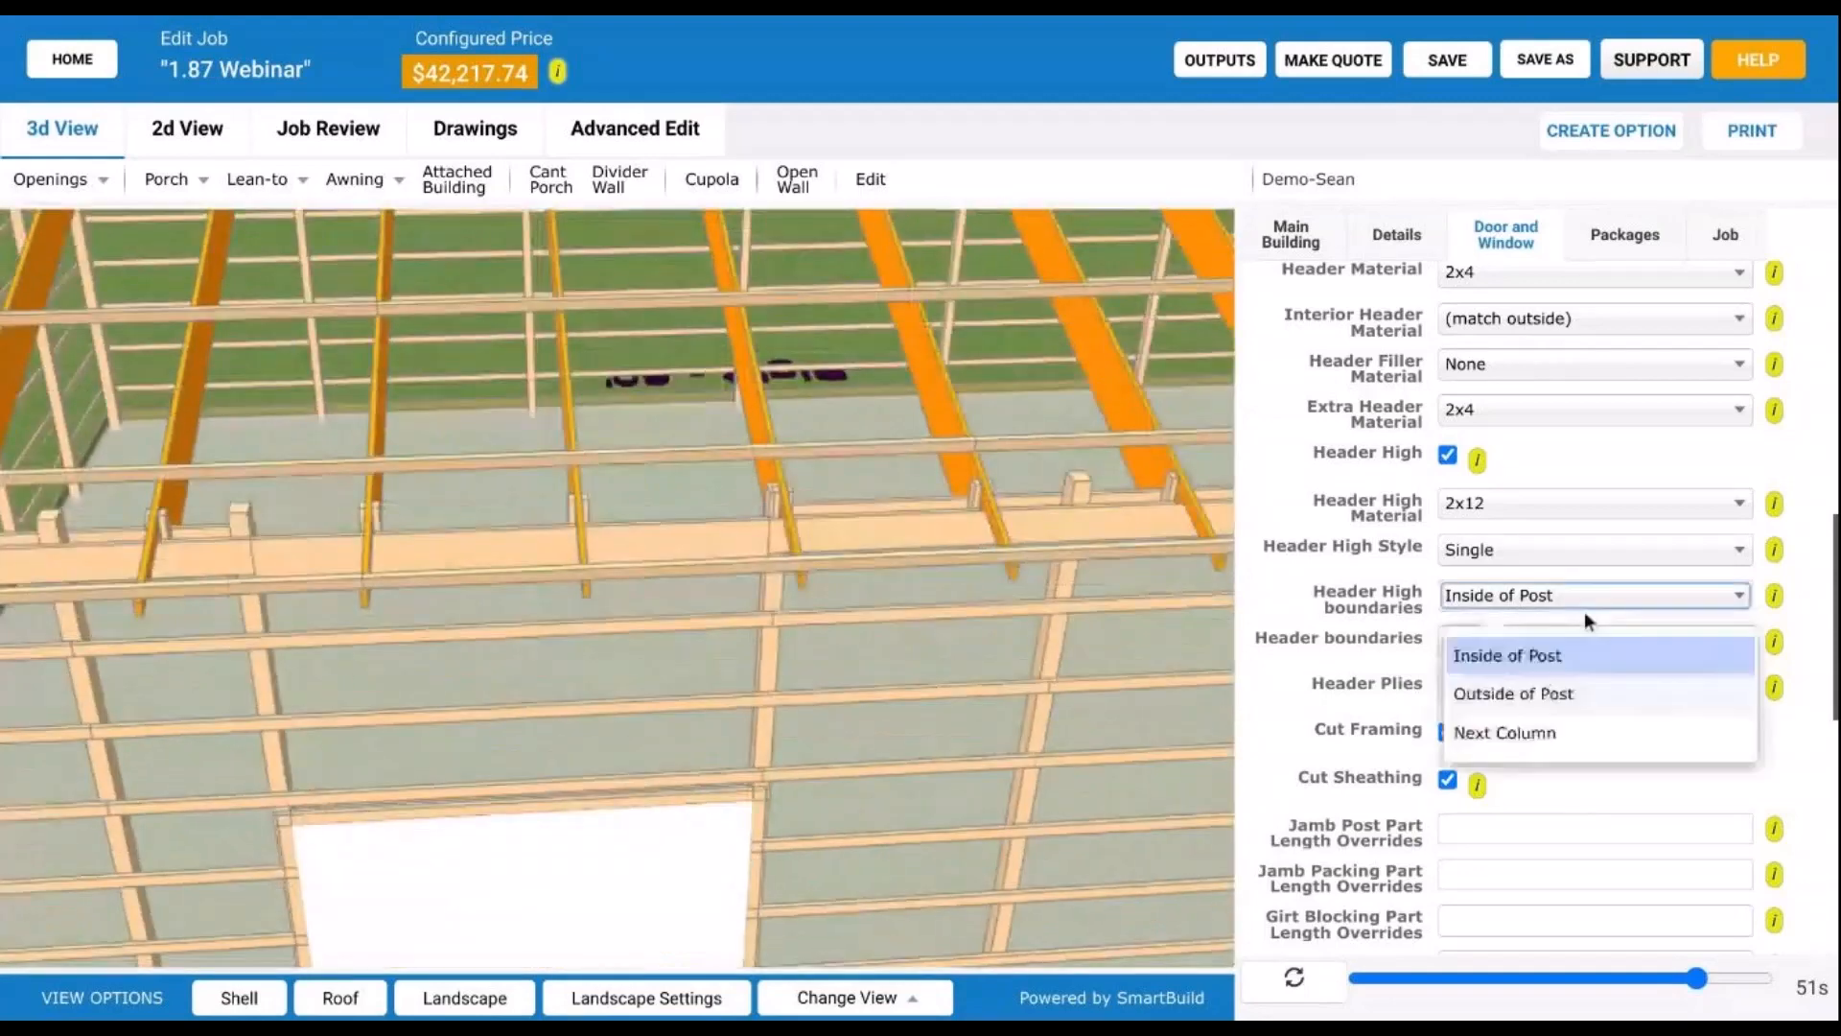
click(1550, 694)
click(1315, 973)
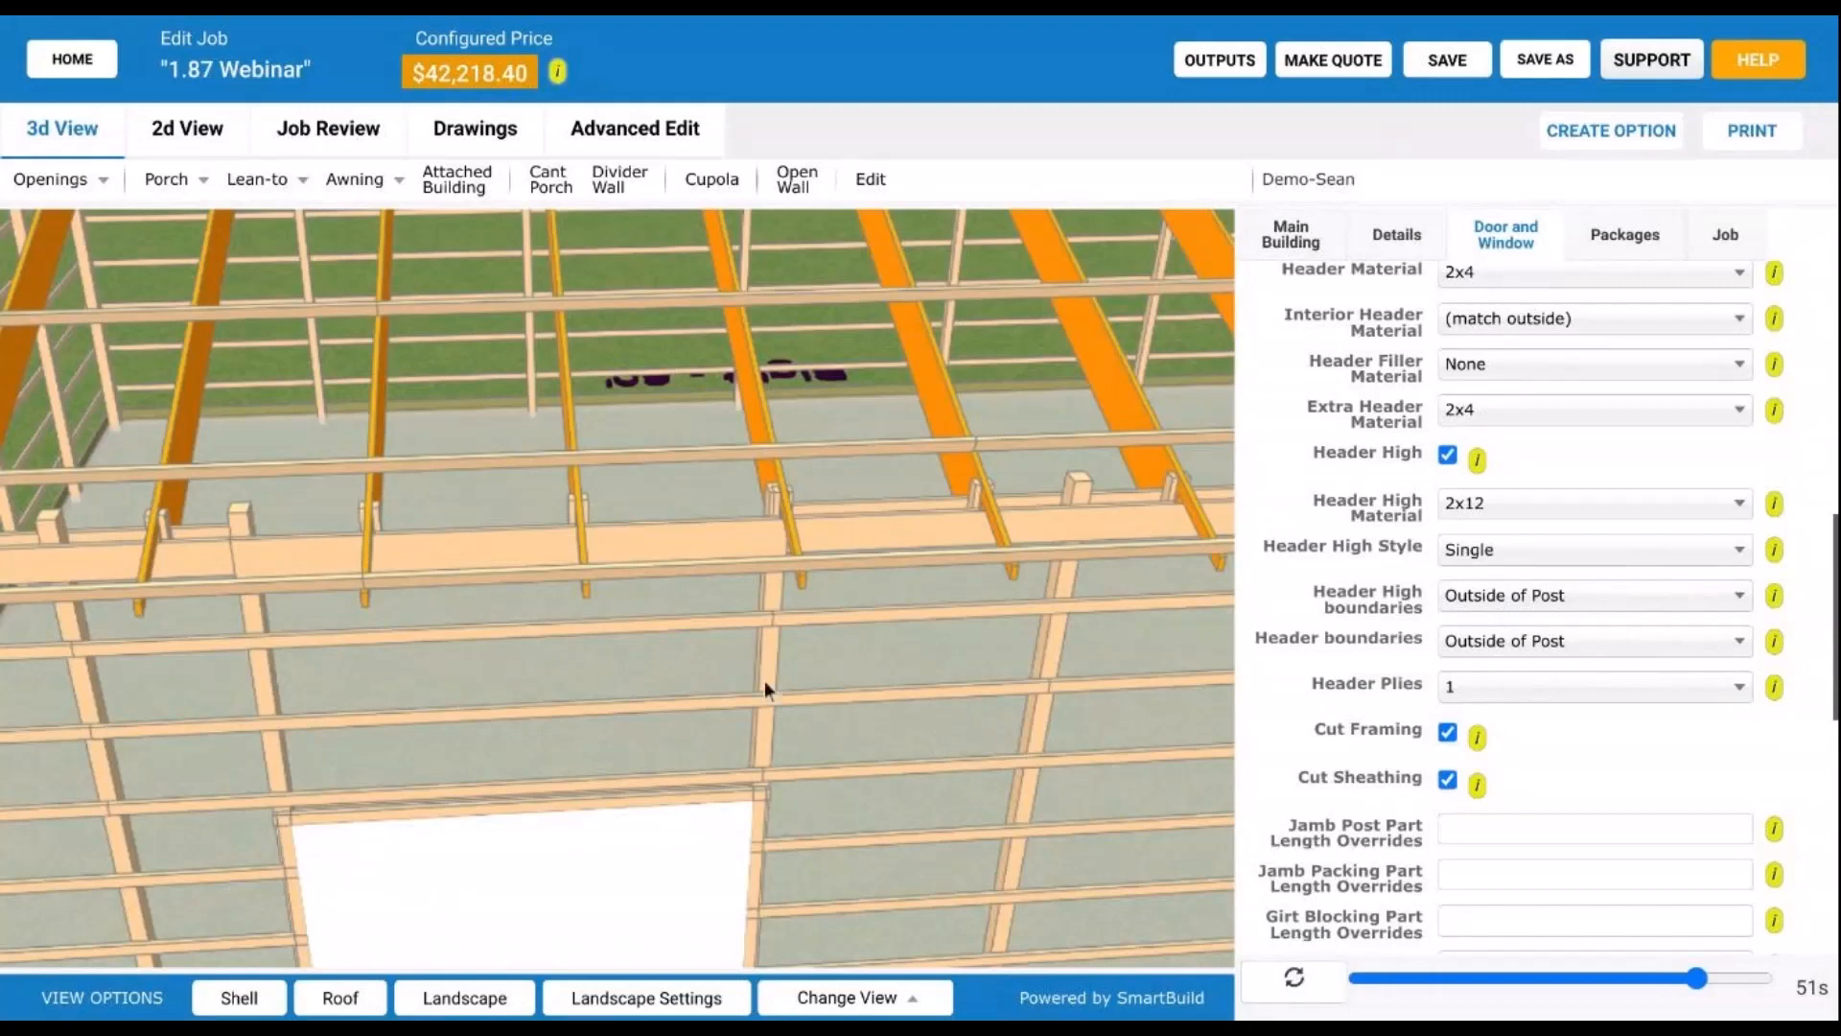
drag(763, 680, 803, 440)
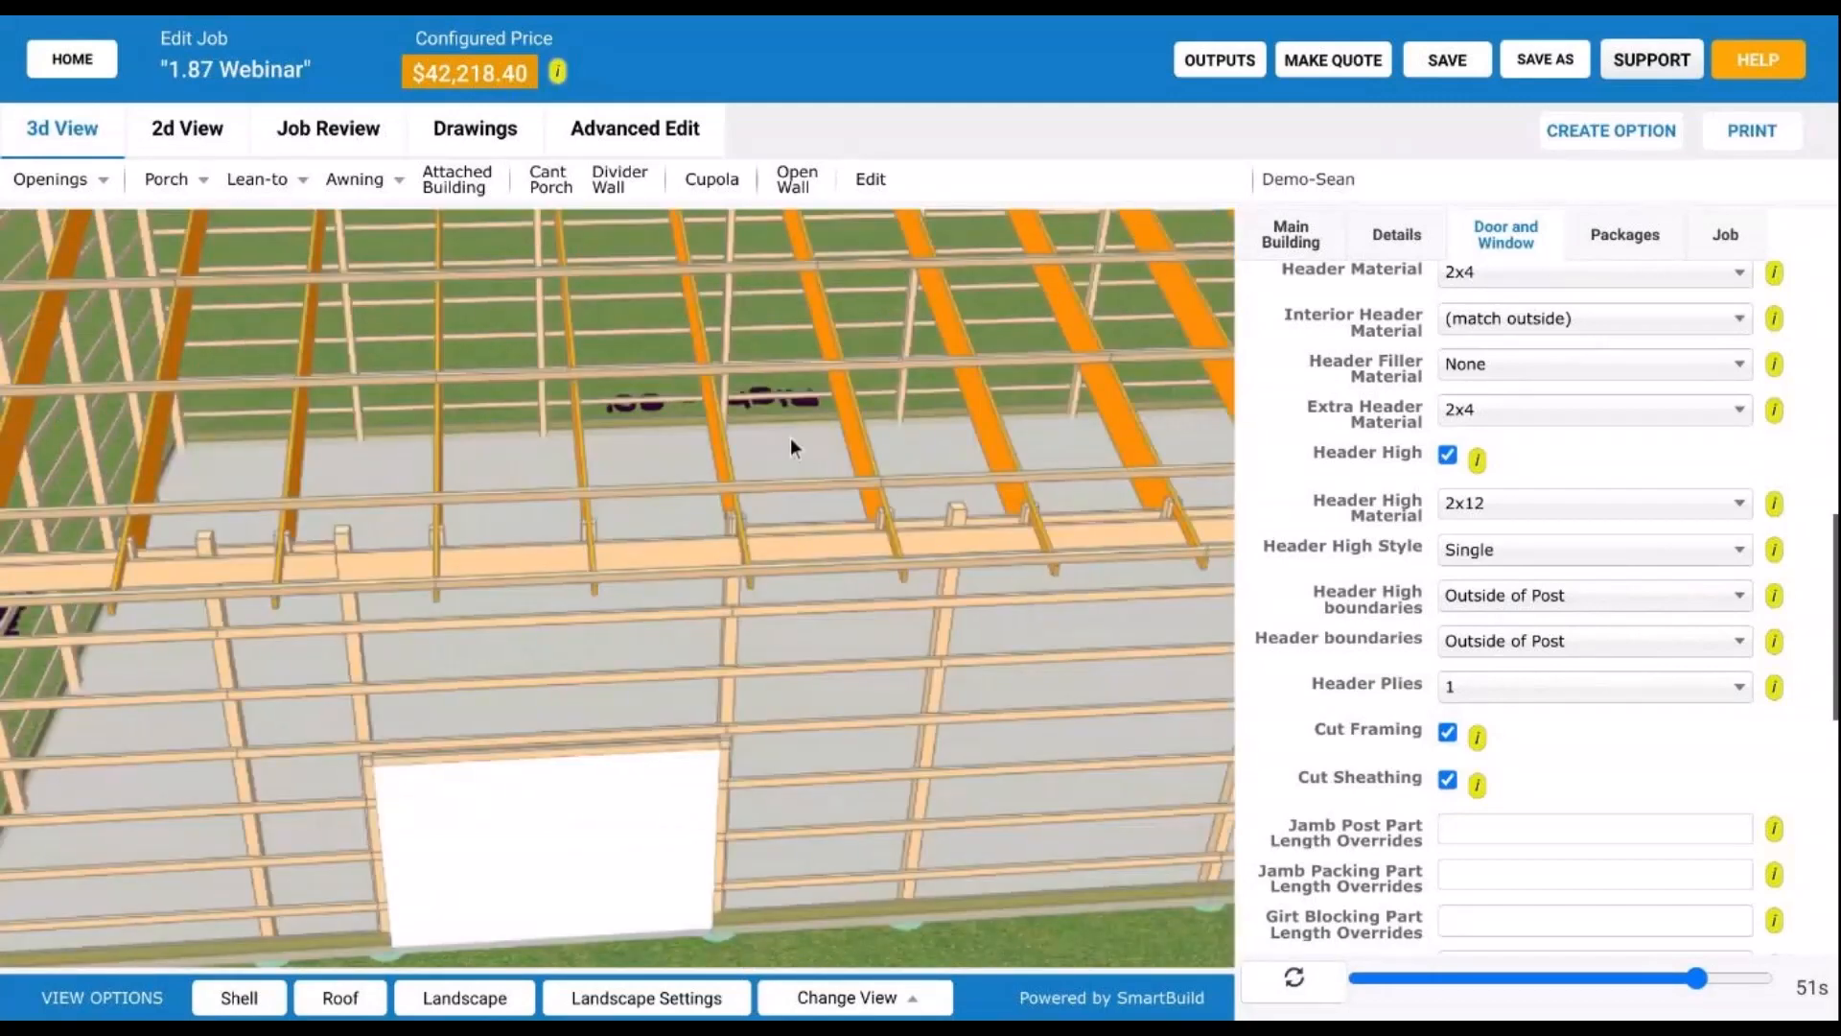
scroll(791, 437, down, 5)
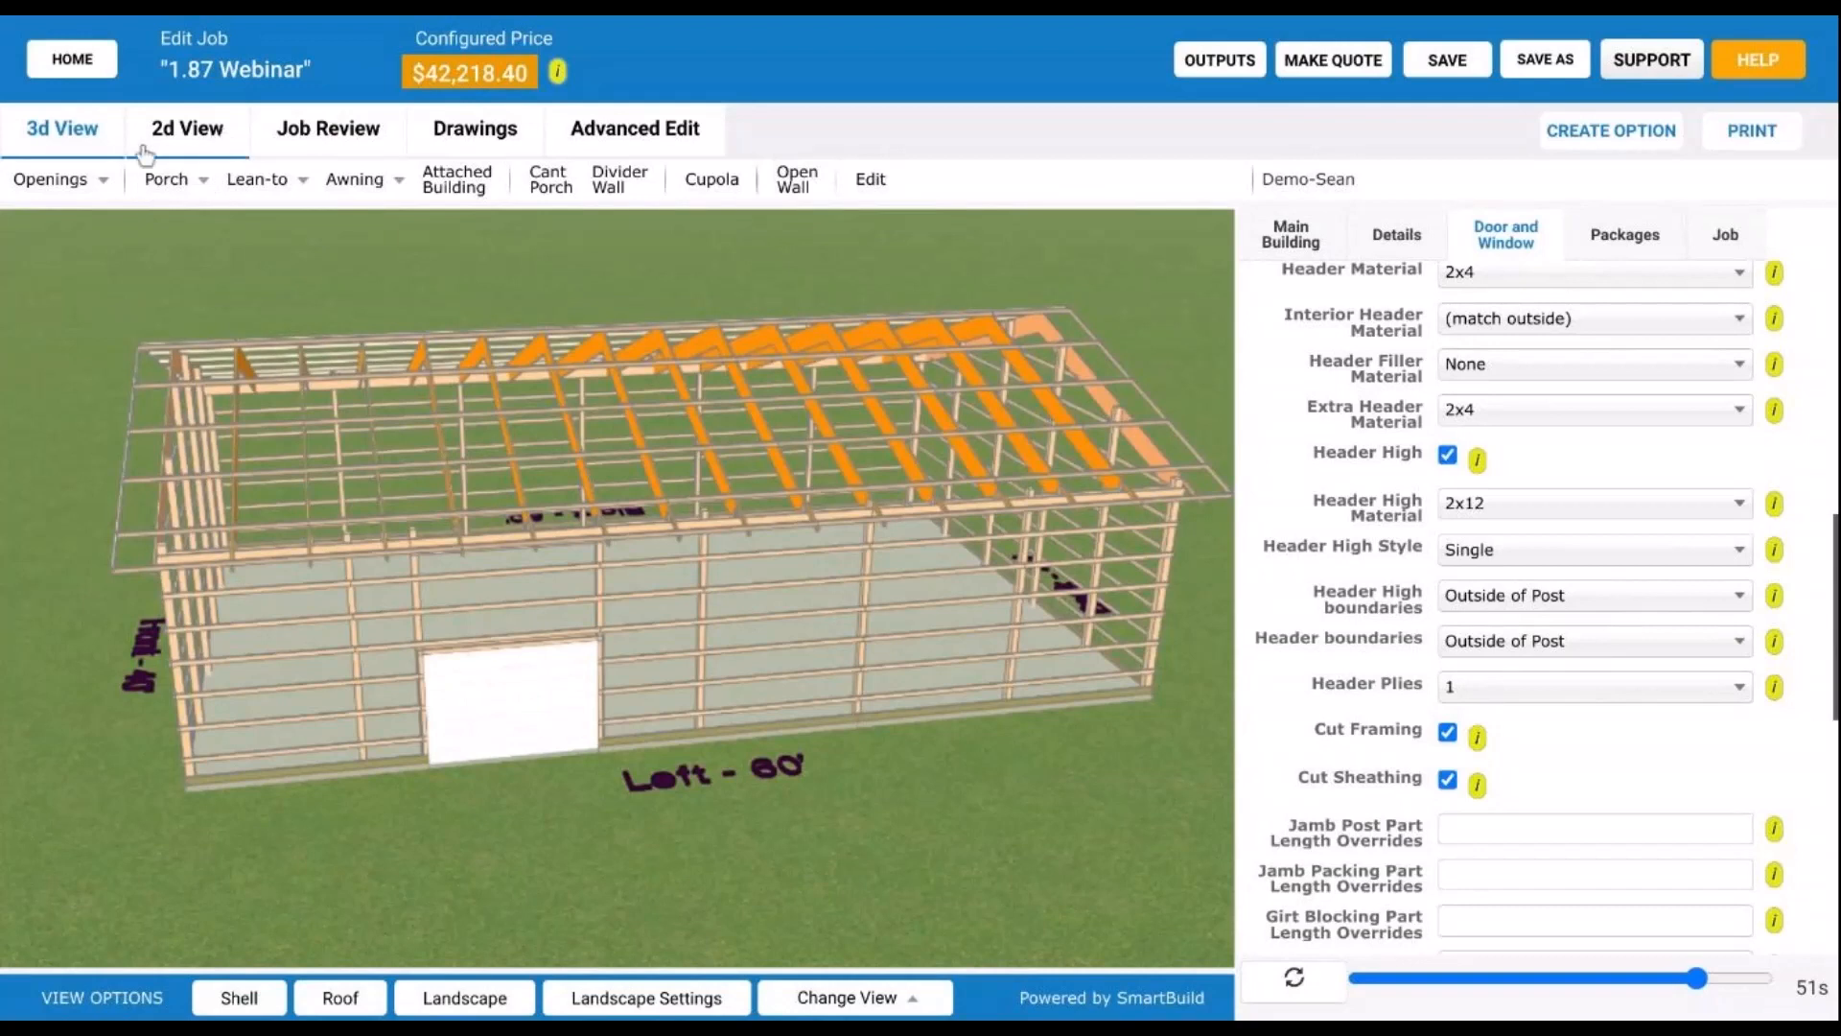
Step: In the 2D plan, add a Fixed 3'w x 4'h Window on the Right wall, about 25' from the front corner
click(187, 131)
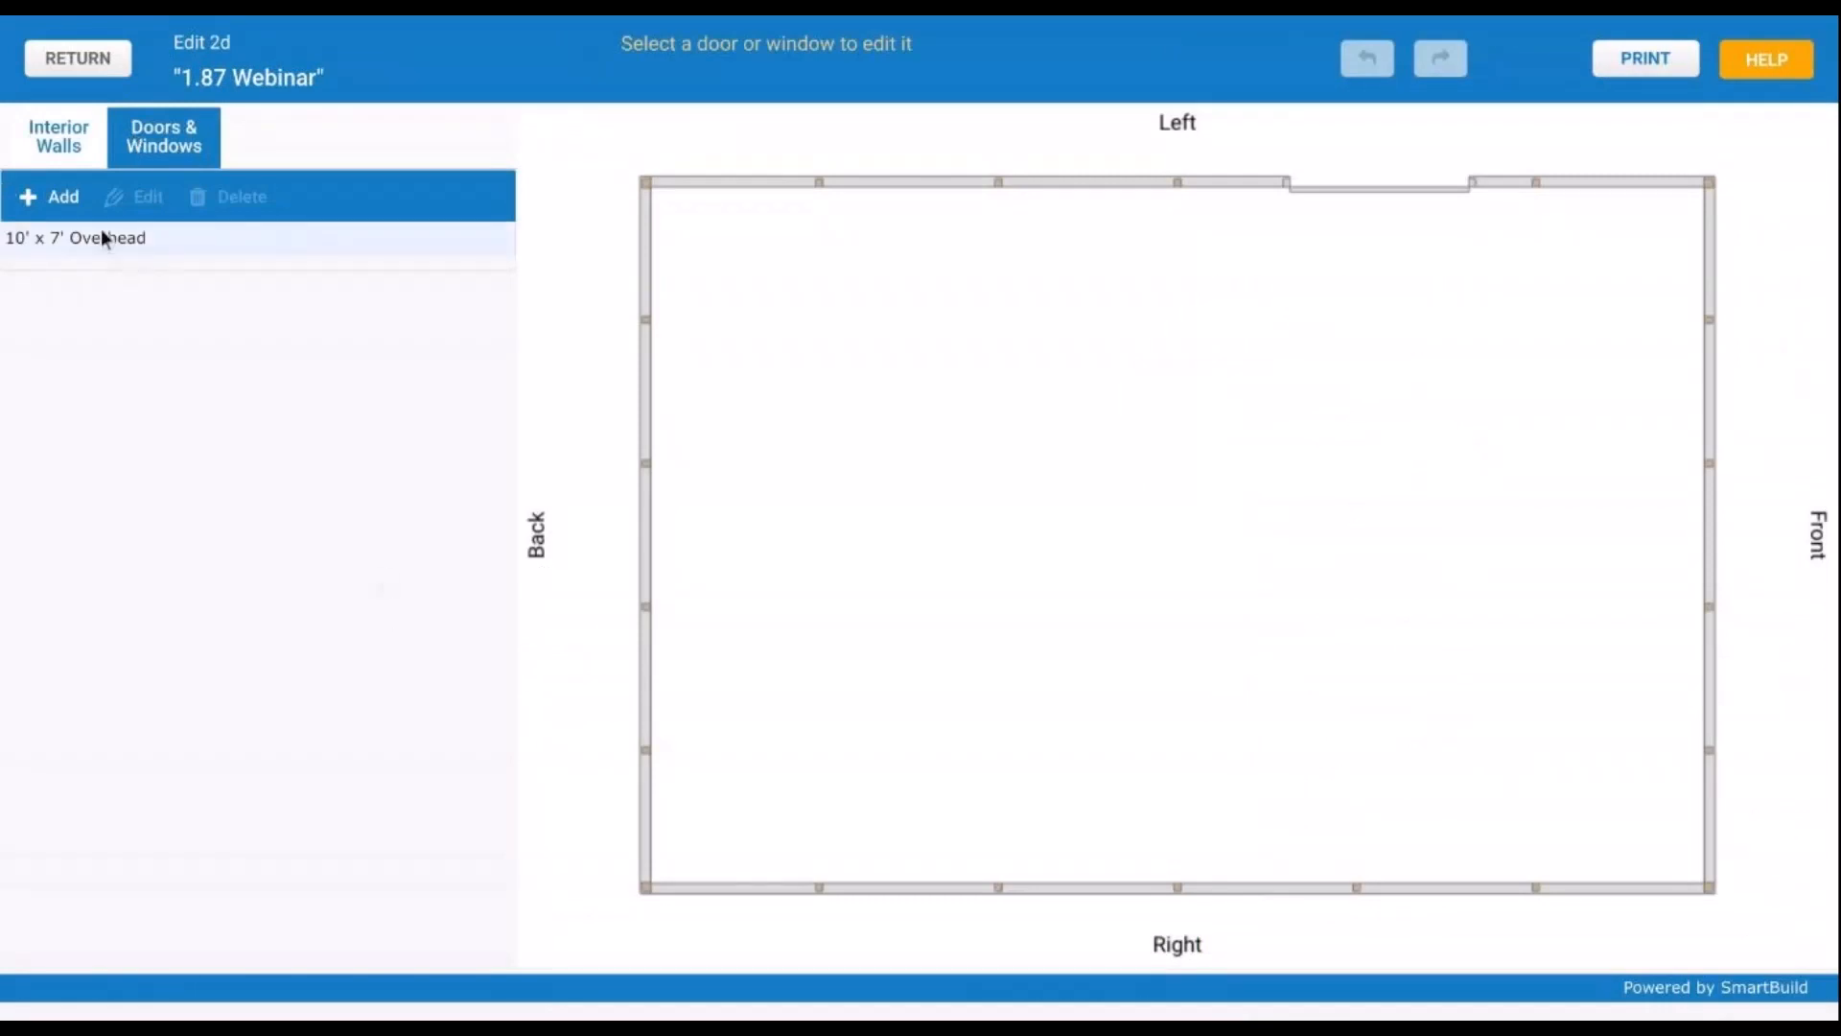
click(70, 208)
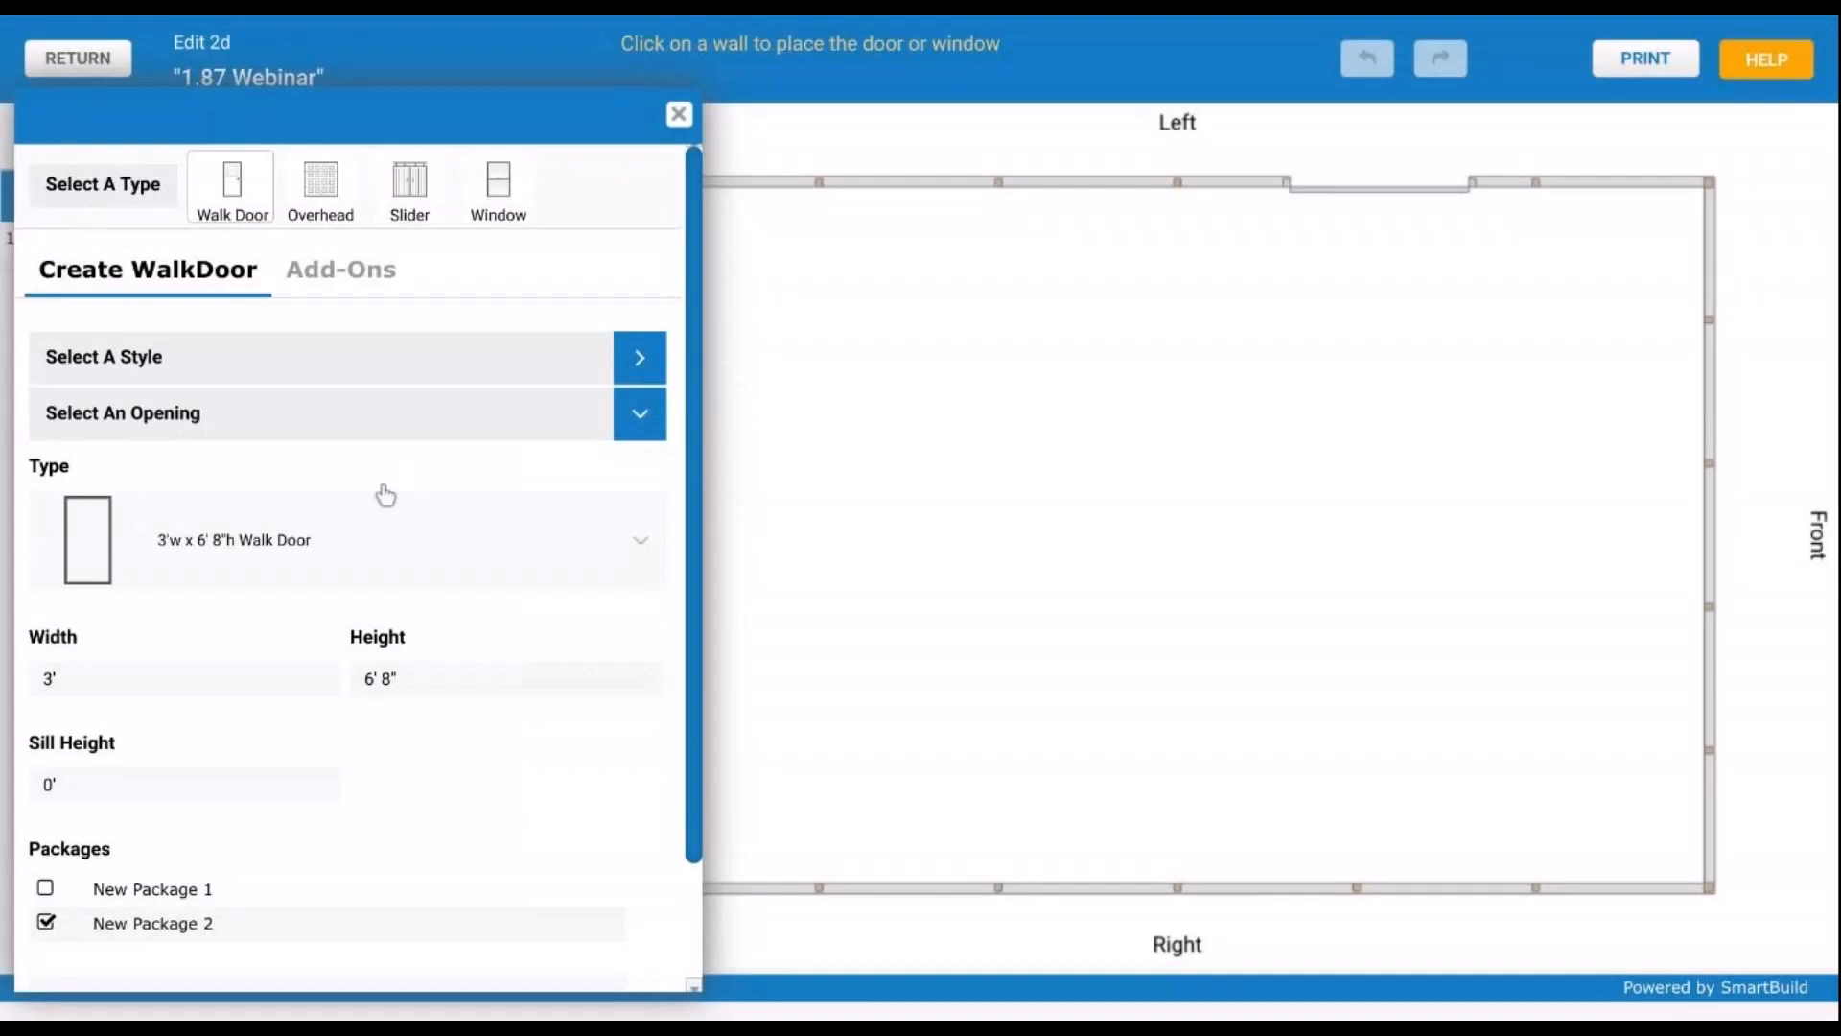
click(501, 178)
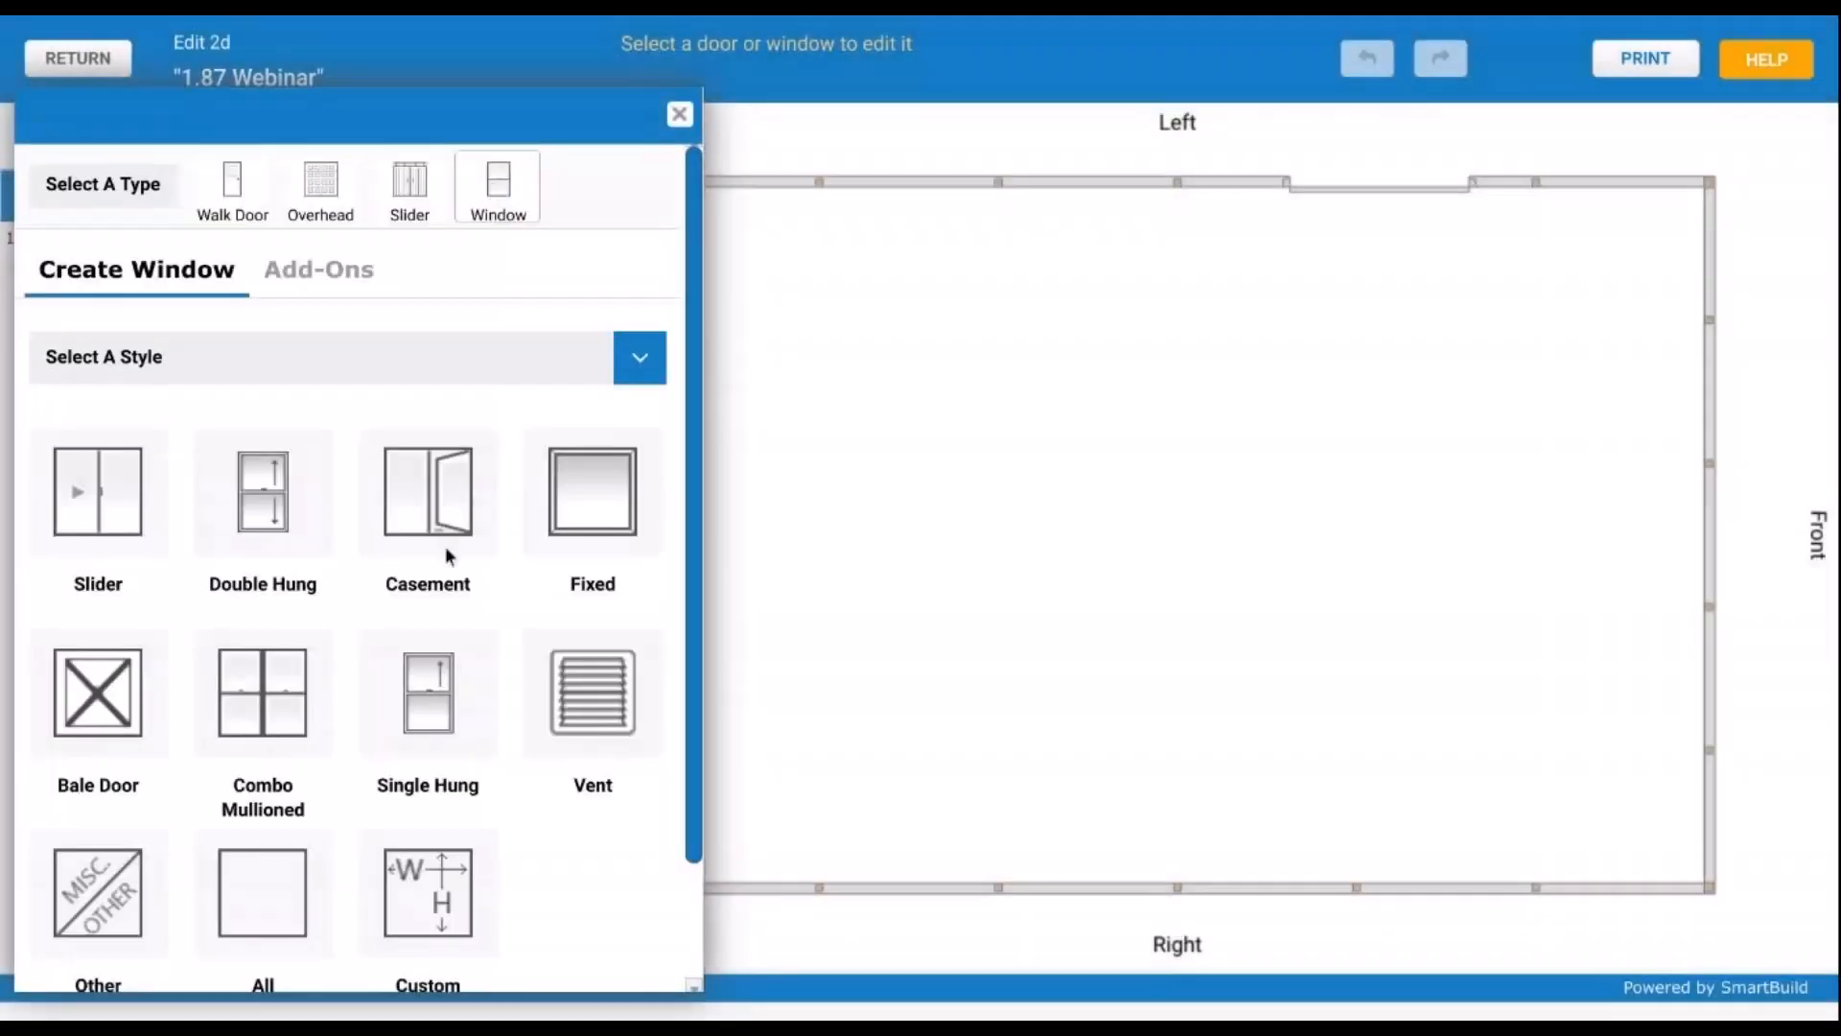
scroll(412, 565, down, 1)
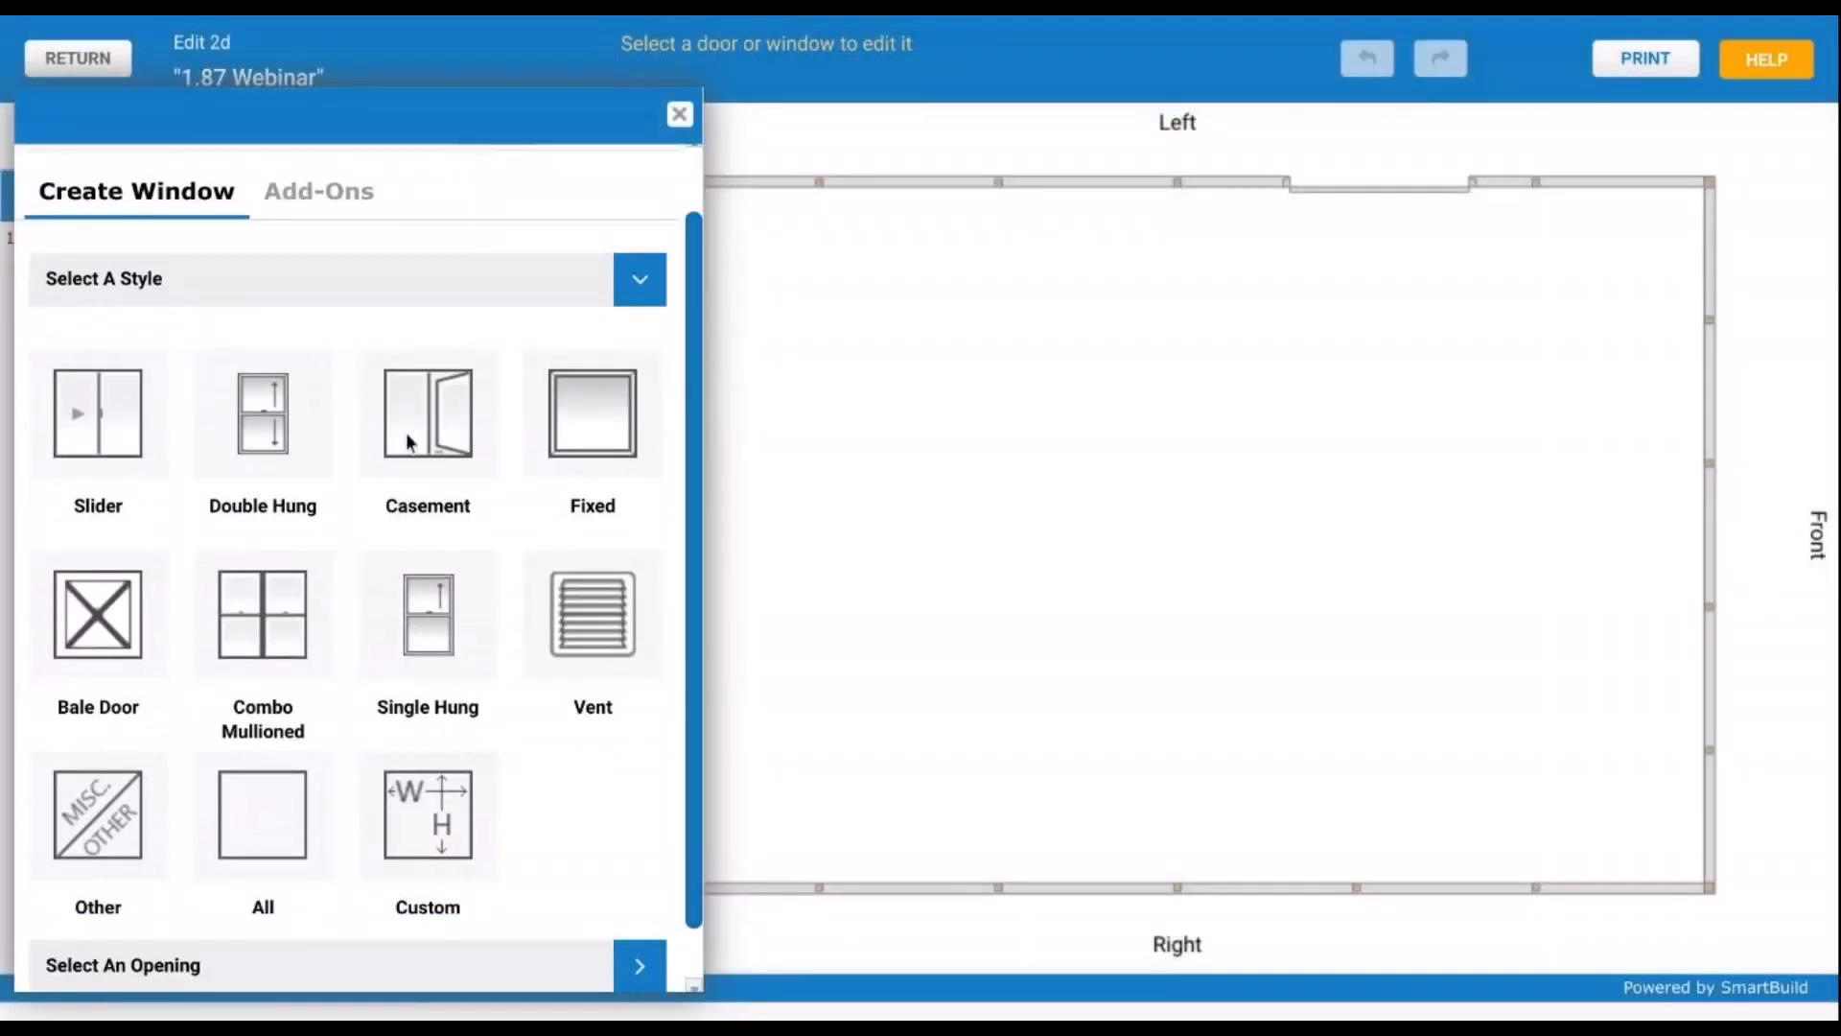
click(604, 415)
click(276, 555)
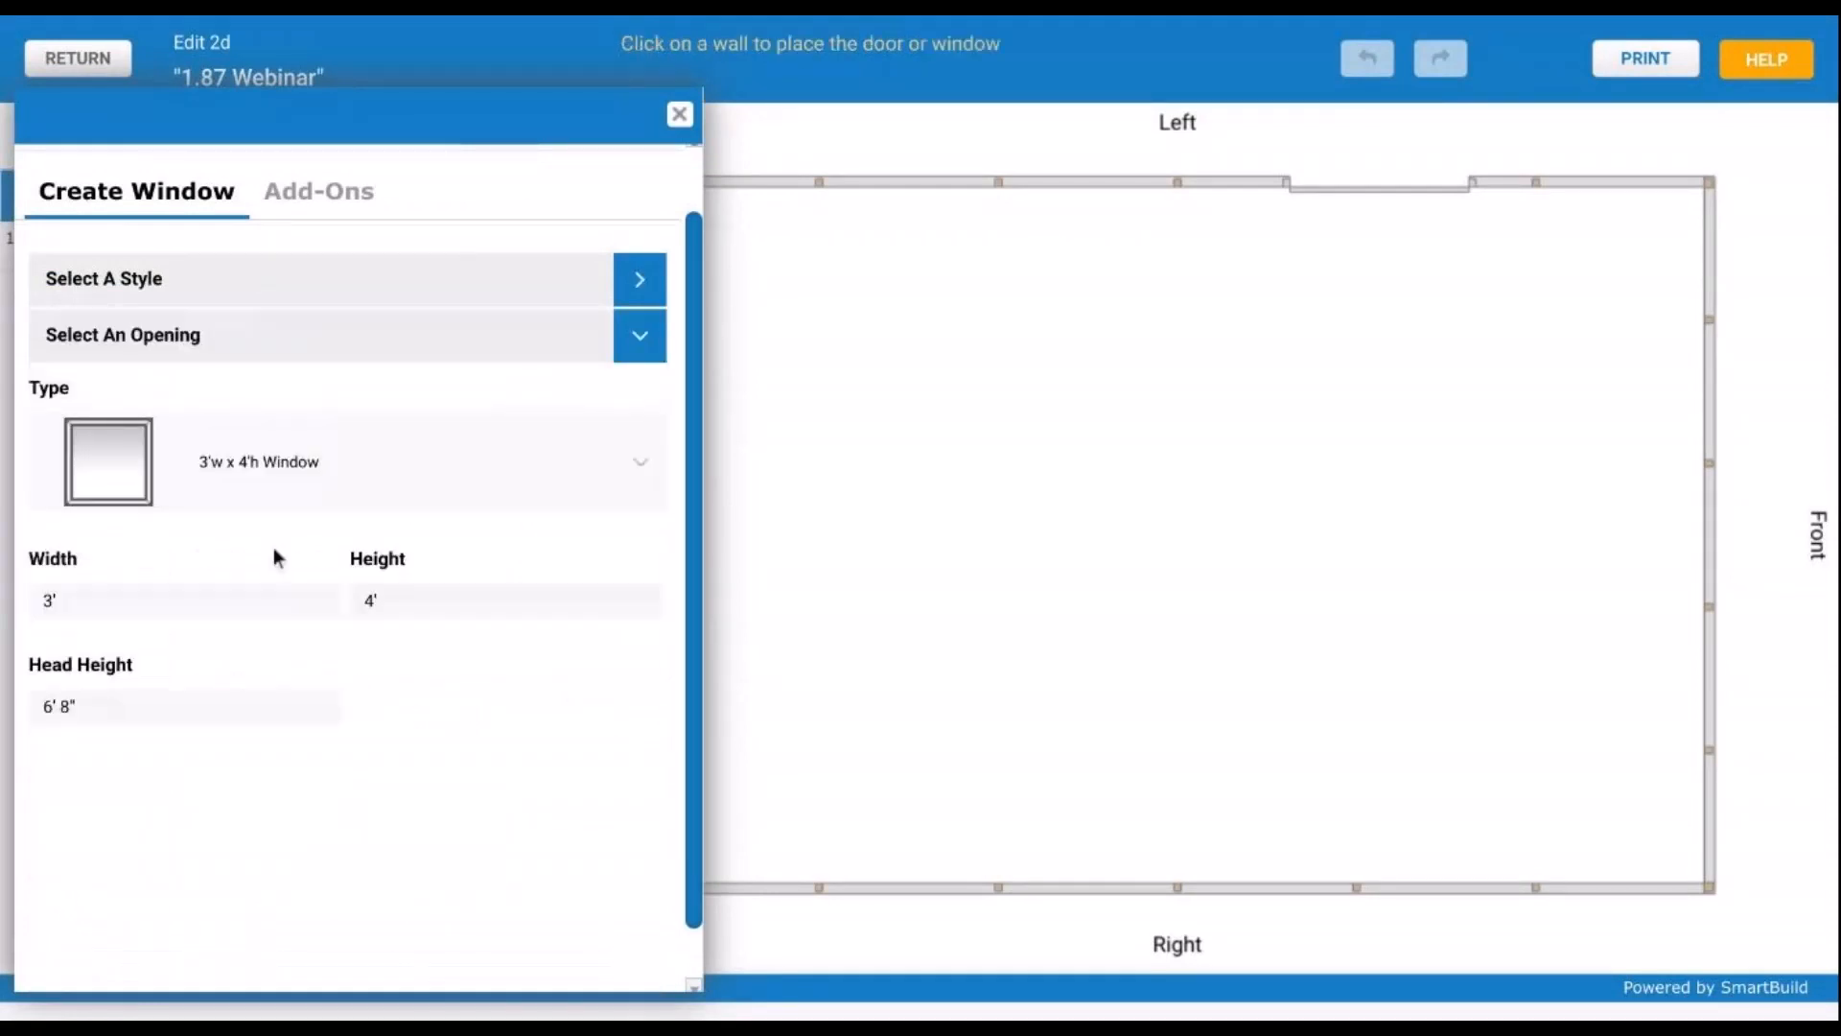
click(1258, 884)
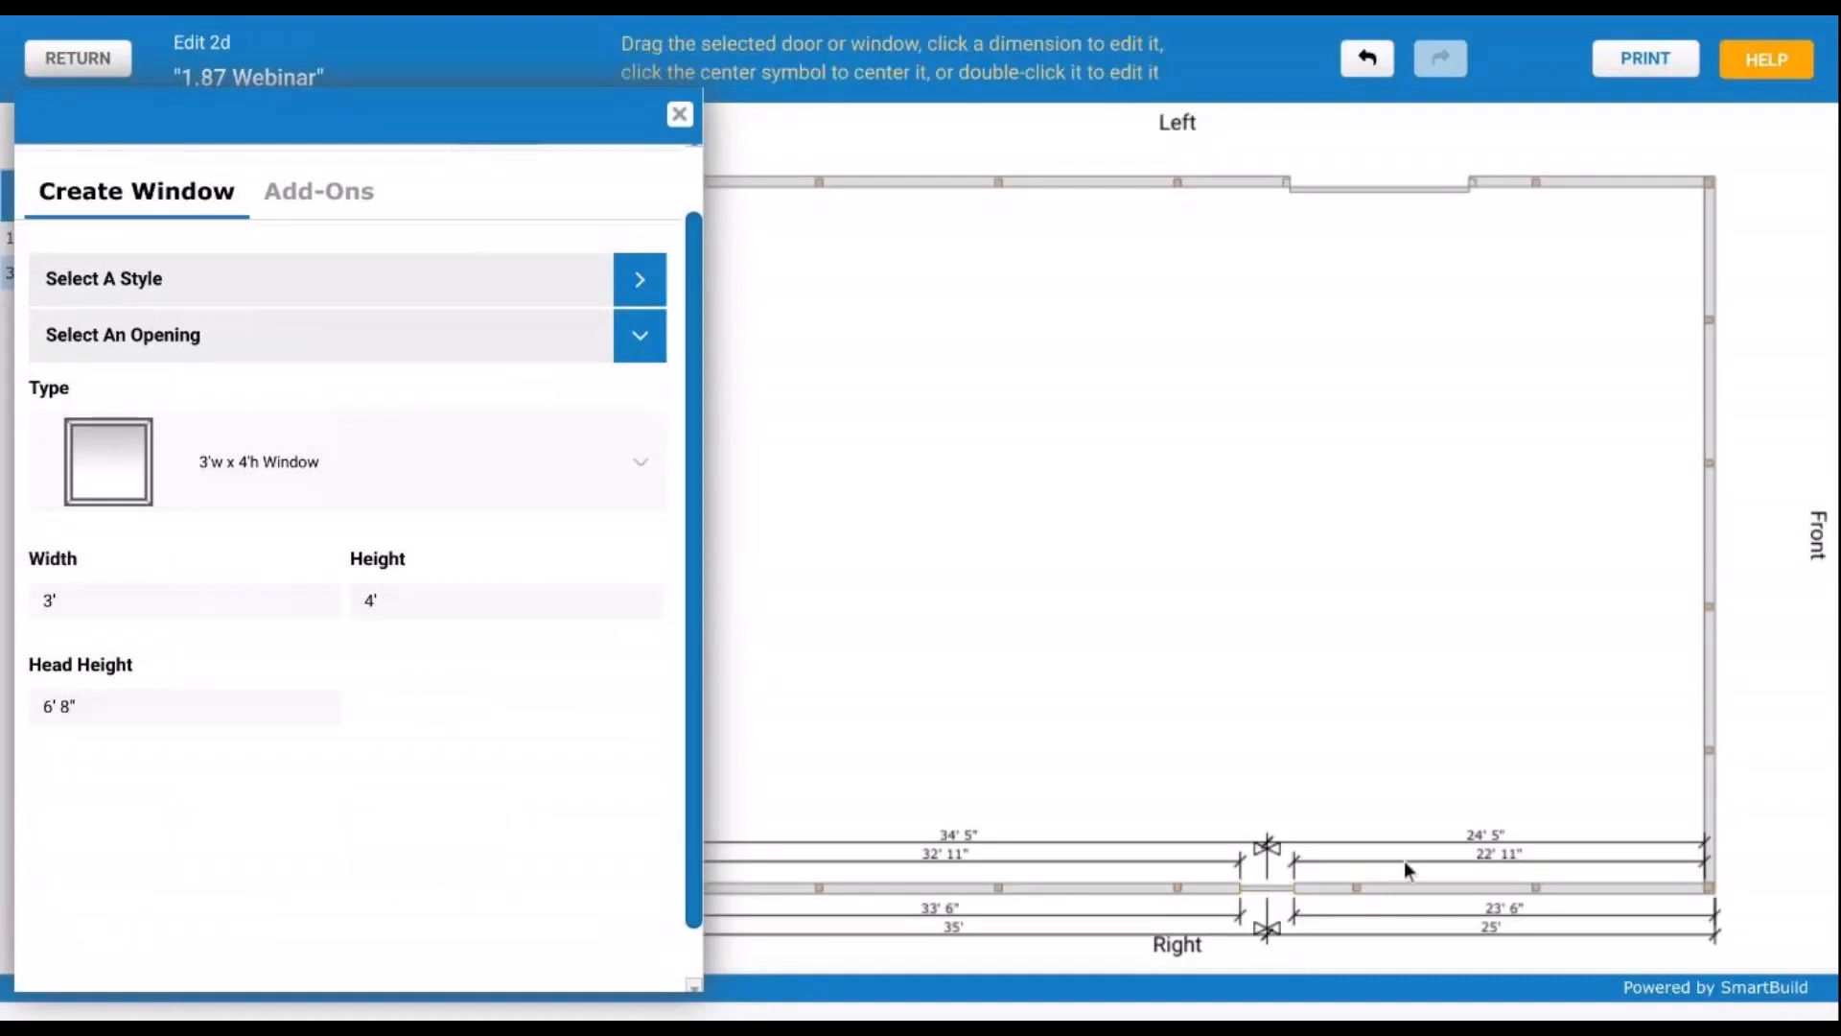
Step: Set the distance between the new window and the inside of the front wall to 24'
click(1495, 861)
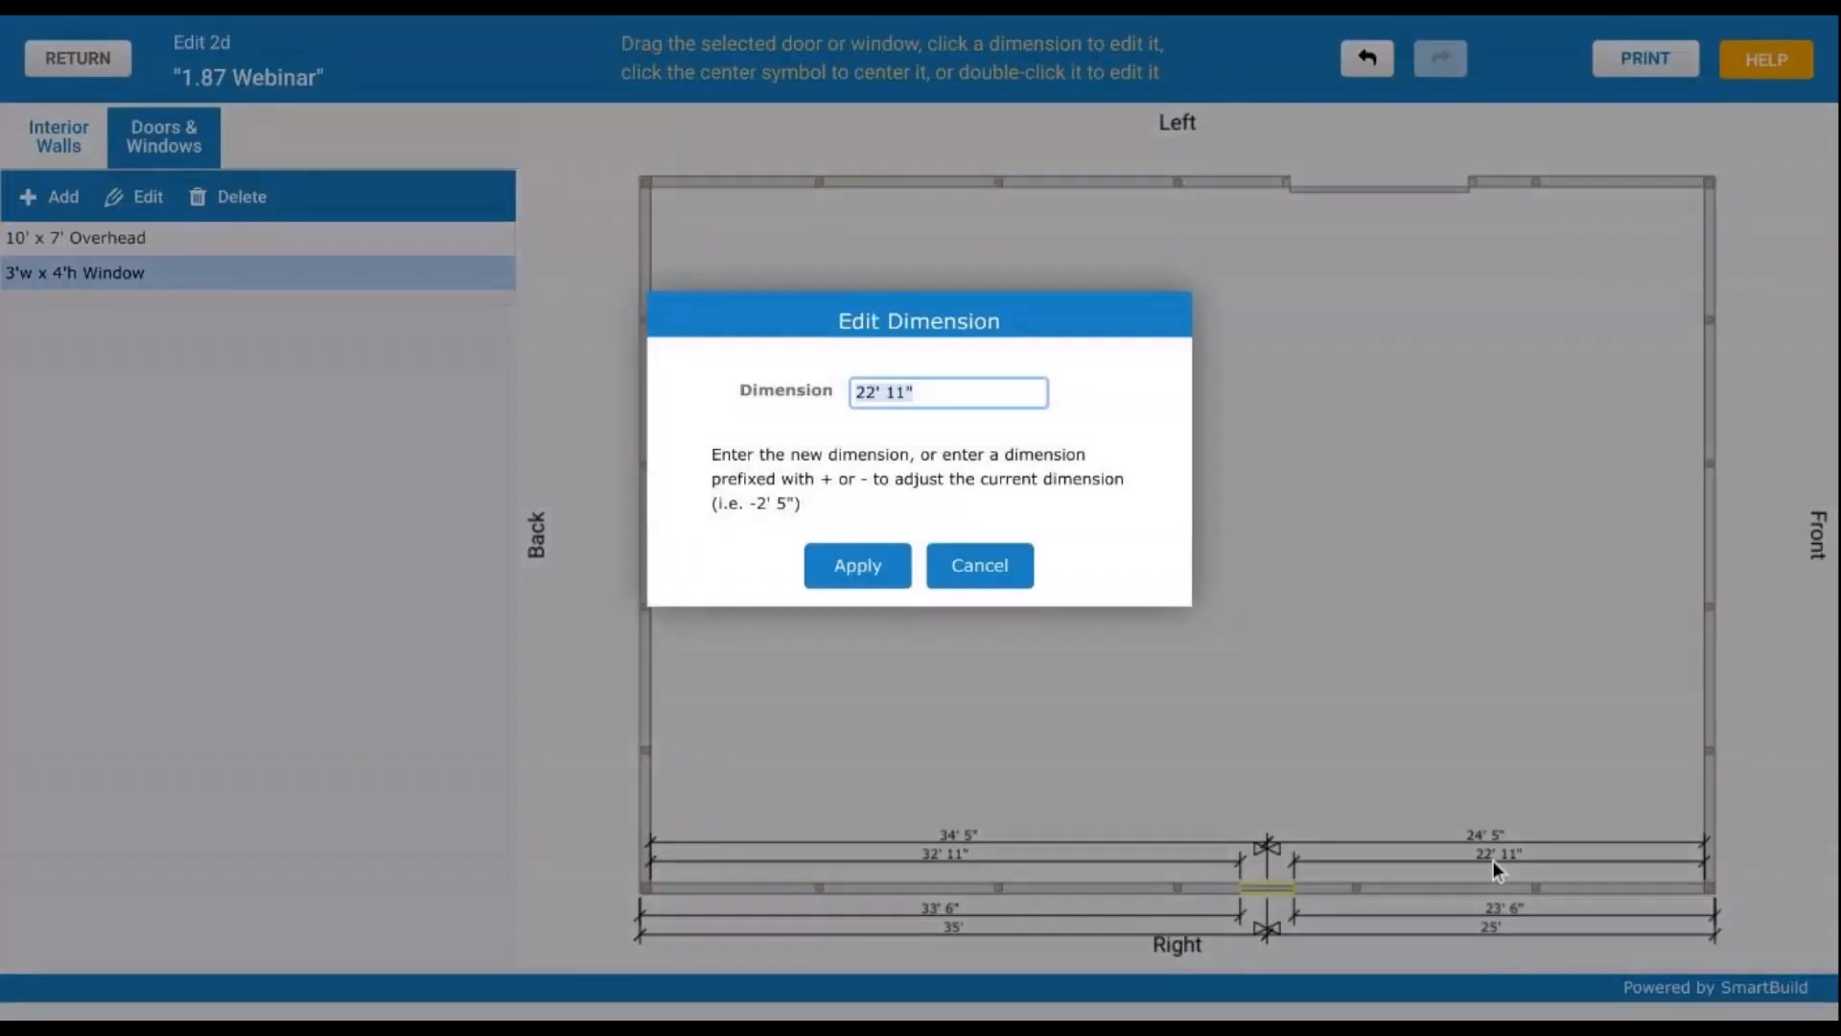
text(24)
click(868, 569)
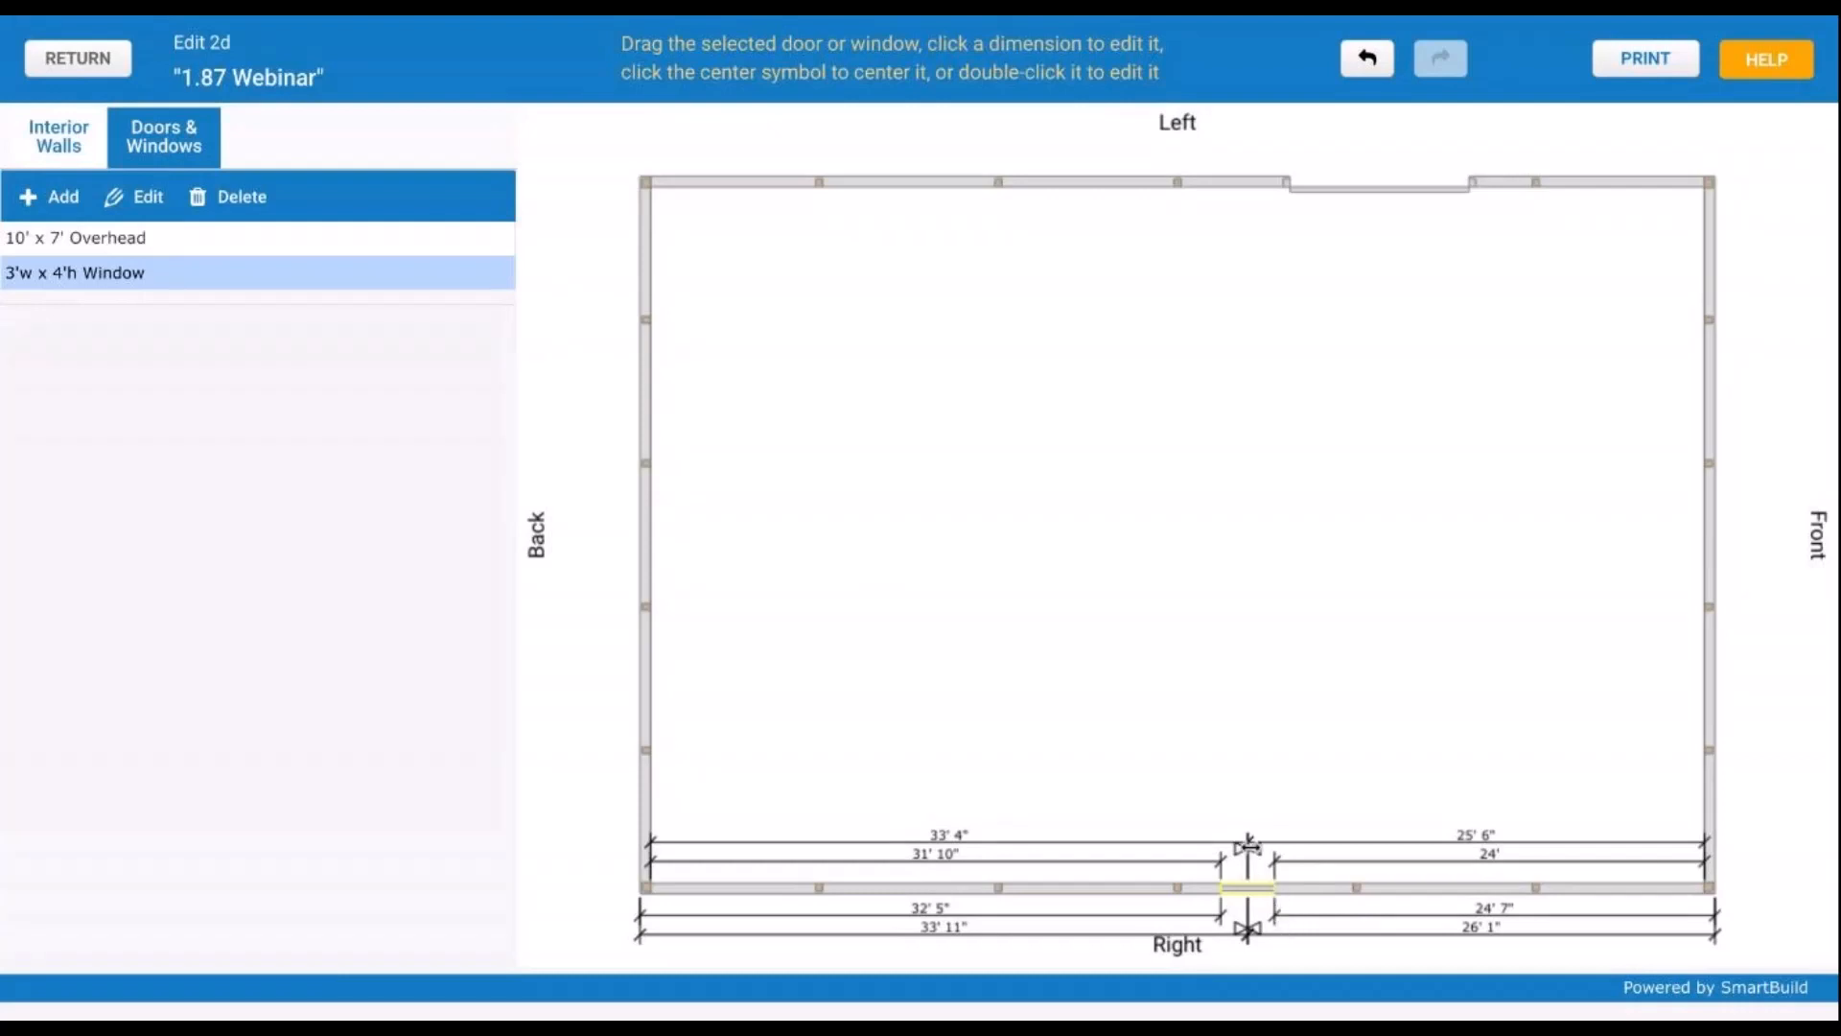
Step: Center the window on the Right wall and move it about 5' toward the front
click(1248, 847)
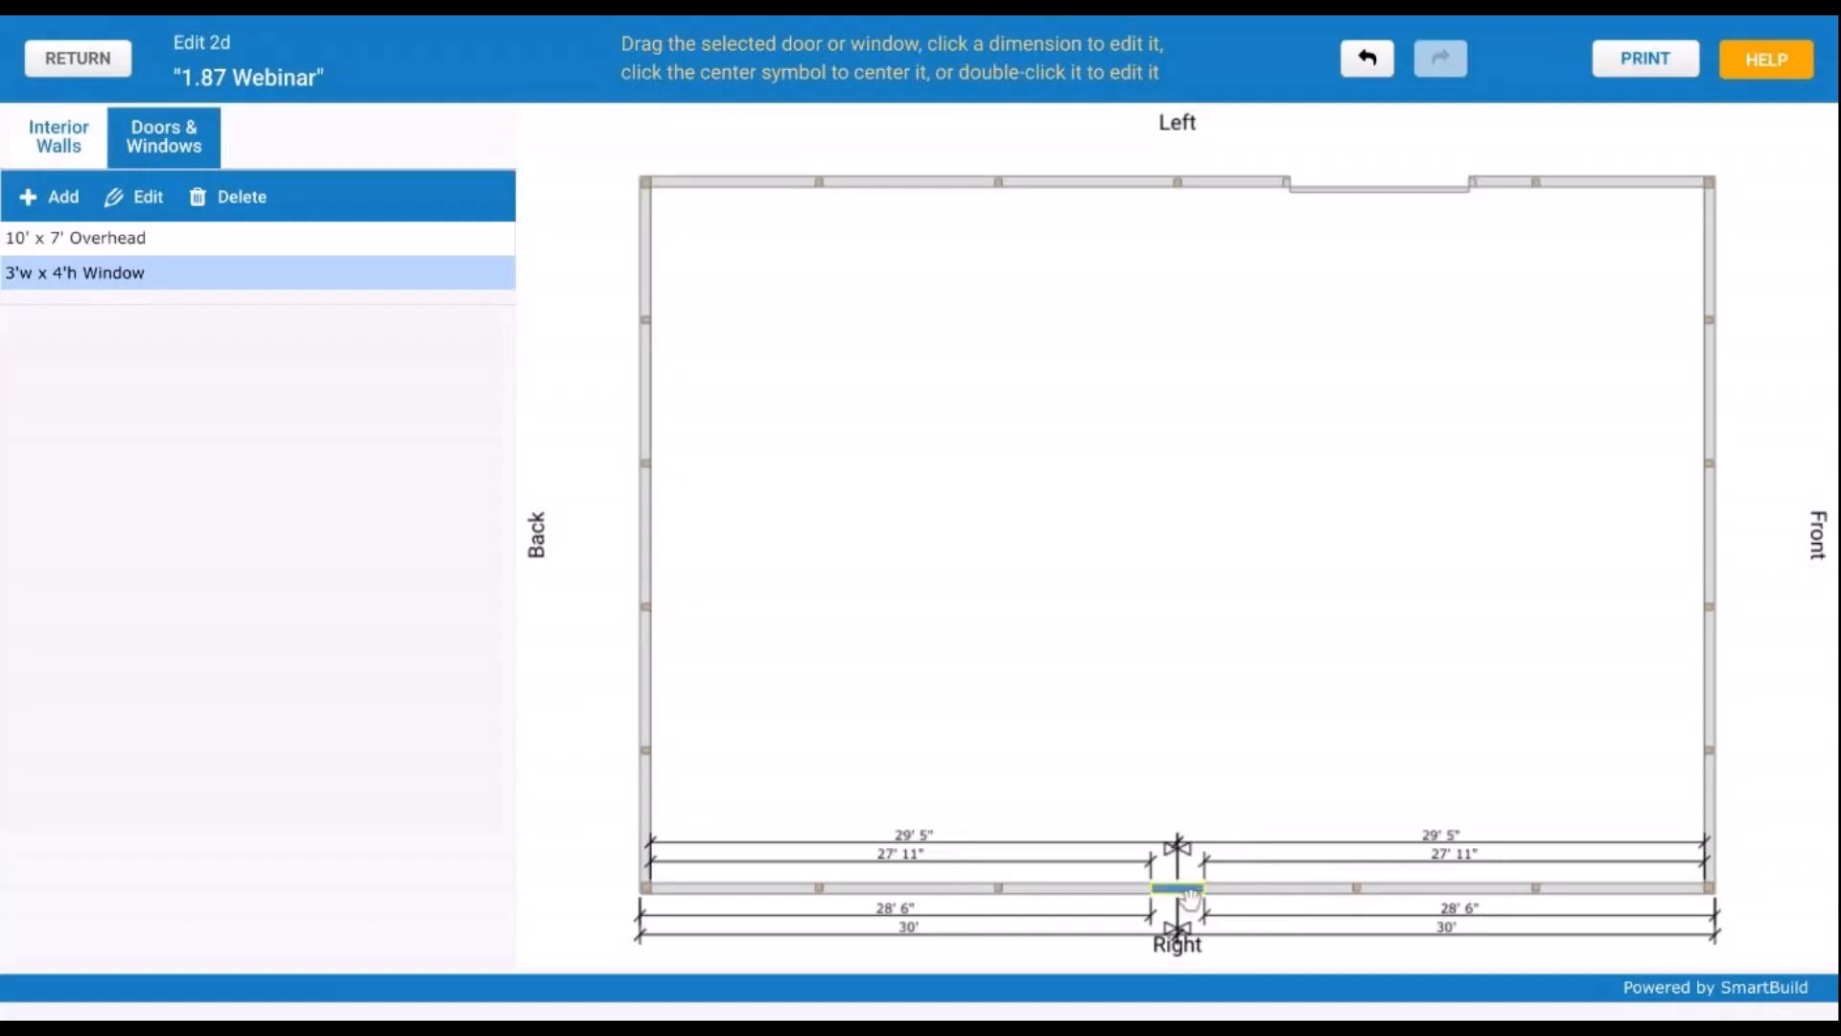
drag(1190, 898, 1297, 904)
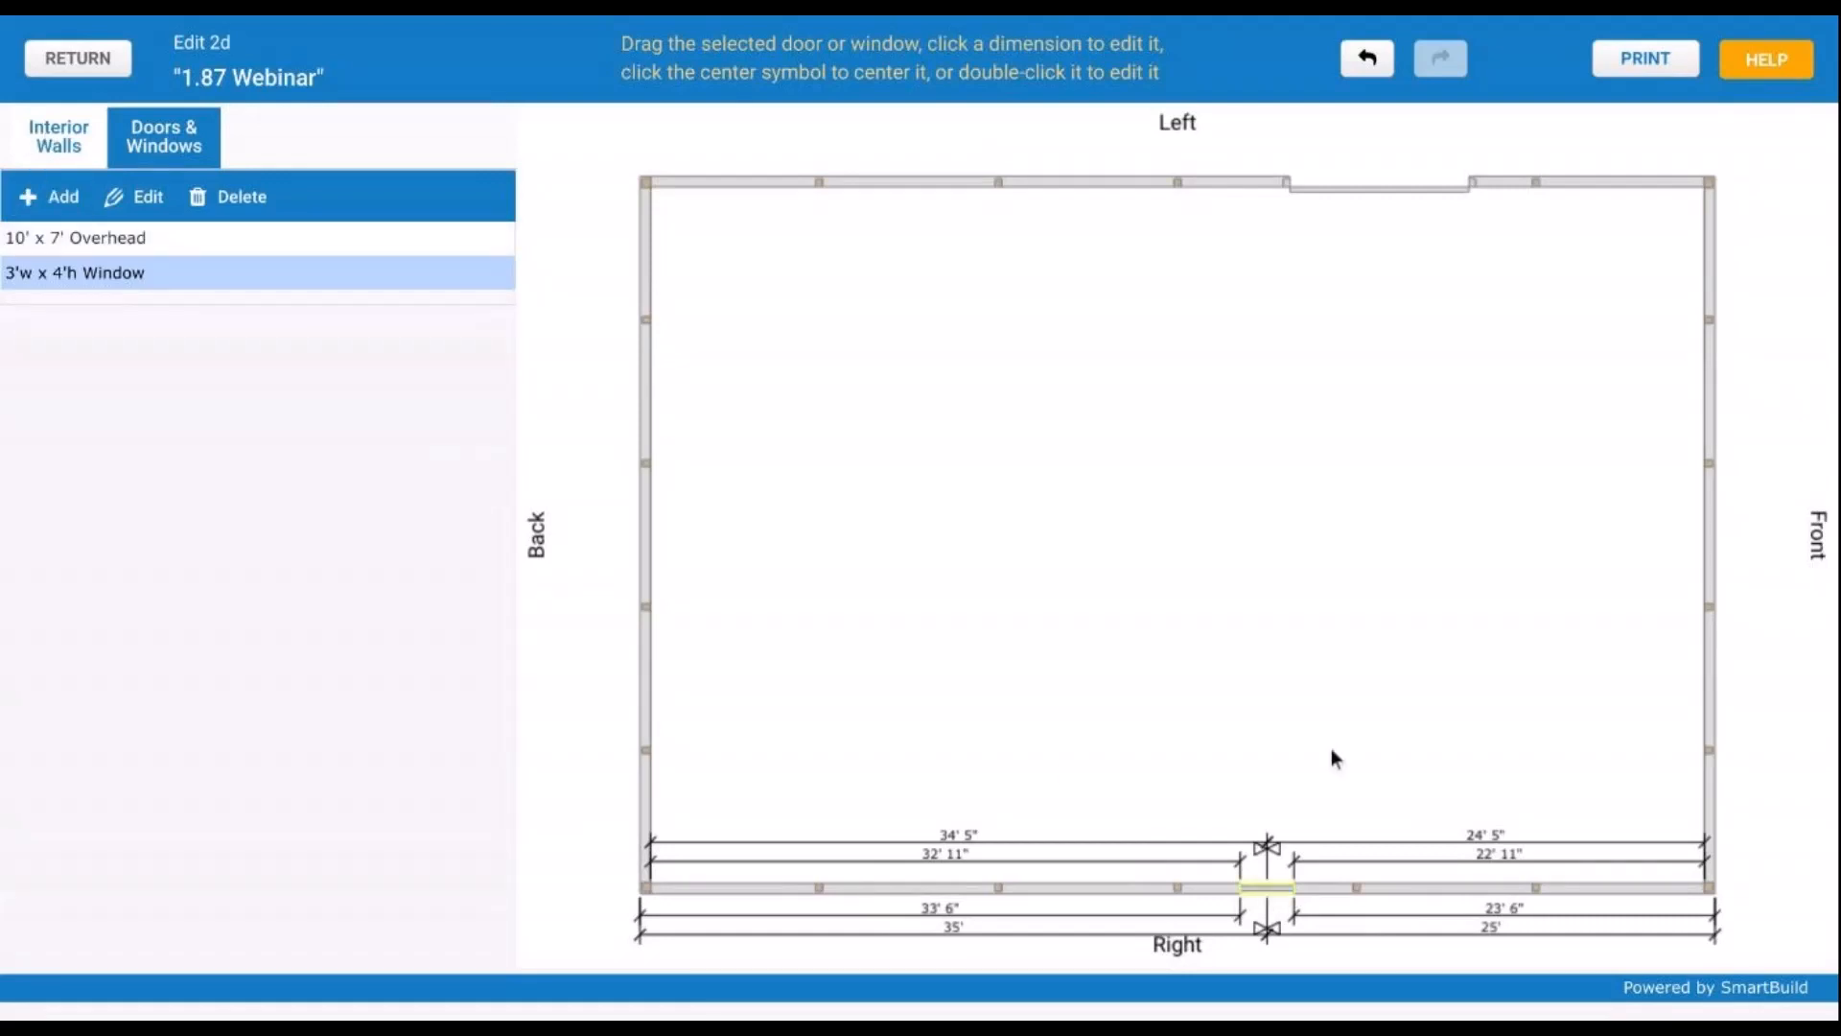
Step: Select the overhead door and the window together with an area selection across the plan, and clear the selection
drag(1397, 762, 1205, 921)
drag(1603, 123, 1151, 949)
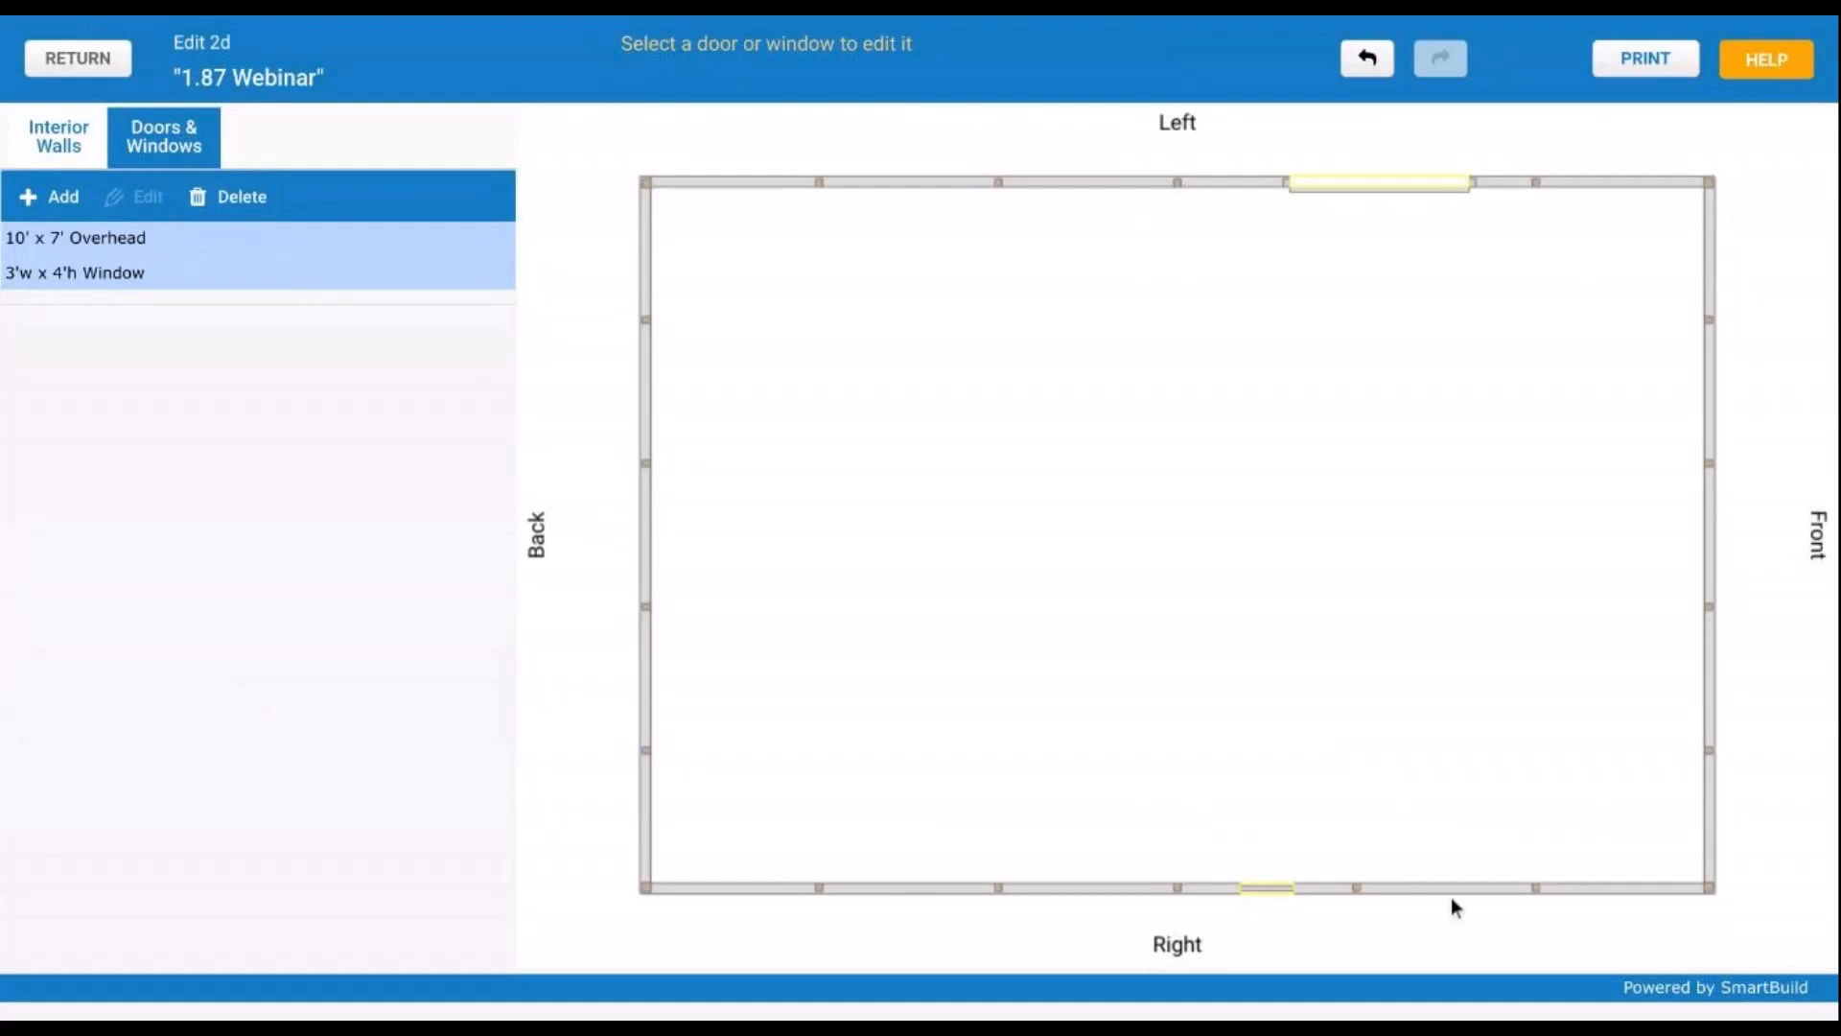
click(560, 415)
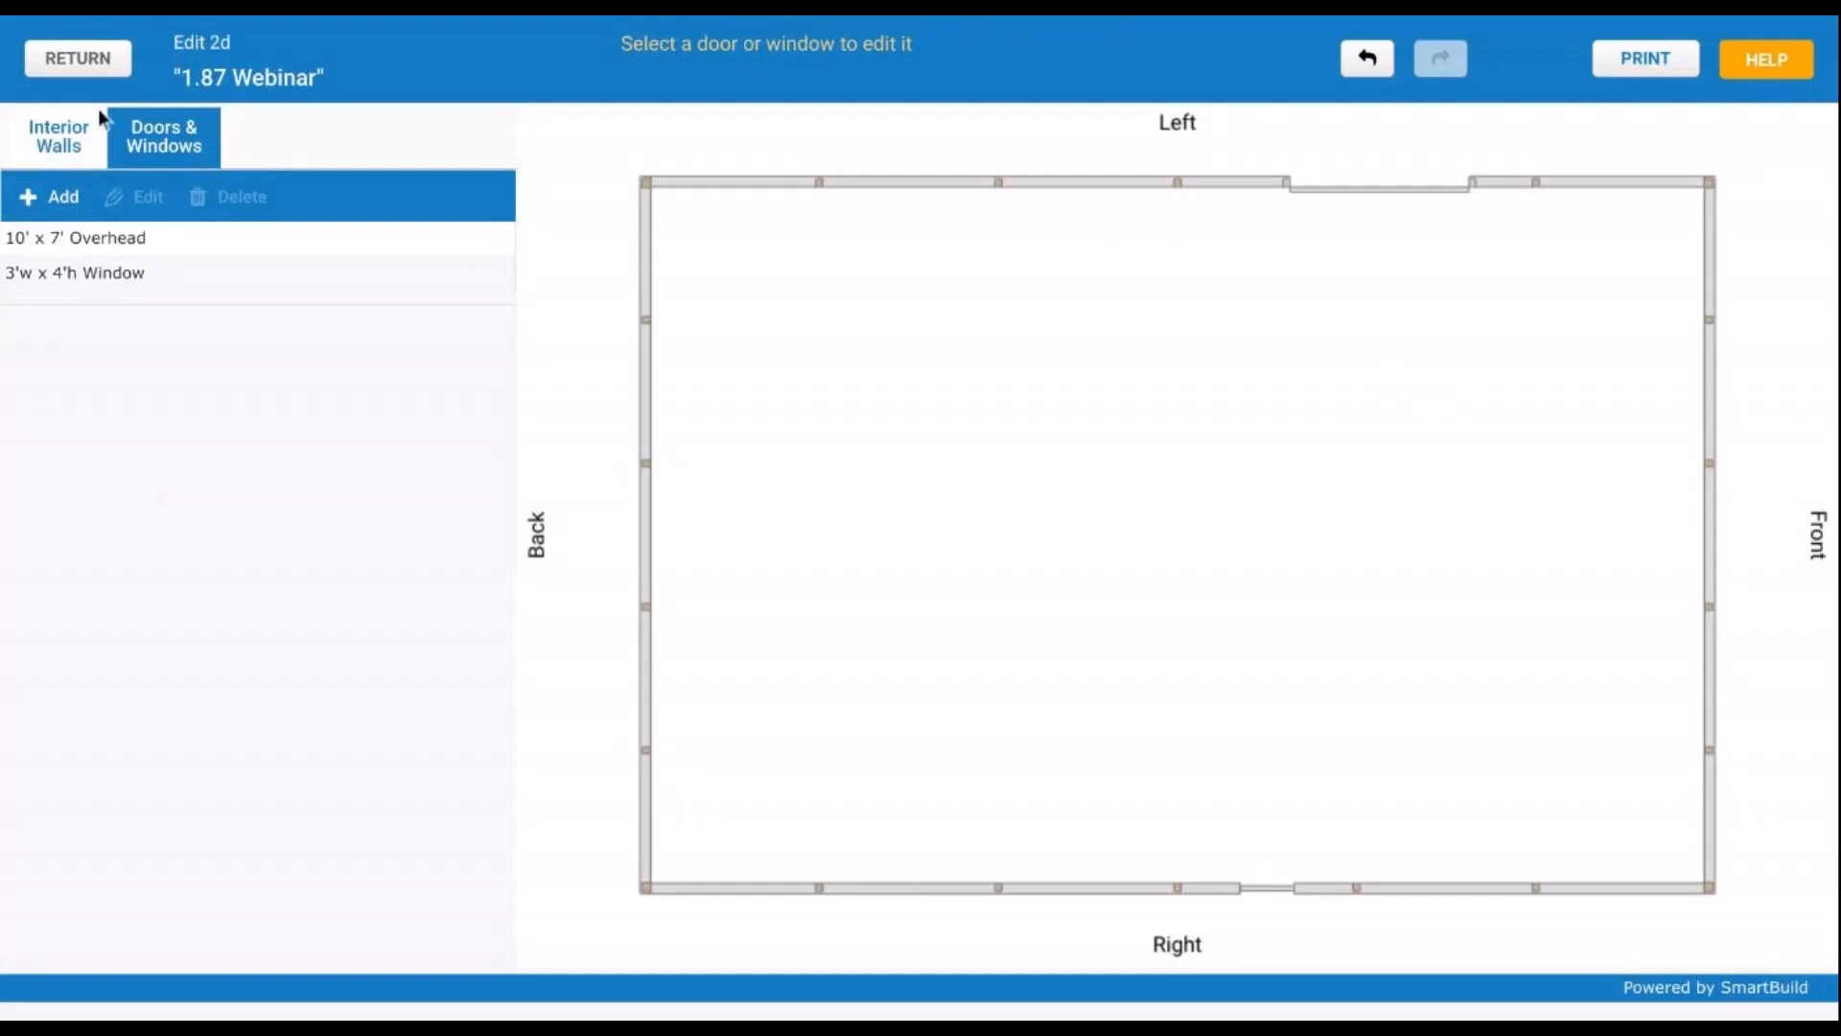
Step: Start a new interior room, look over its settings, and close the room creation without placing a room
click(63, 143)
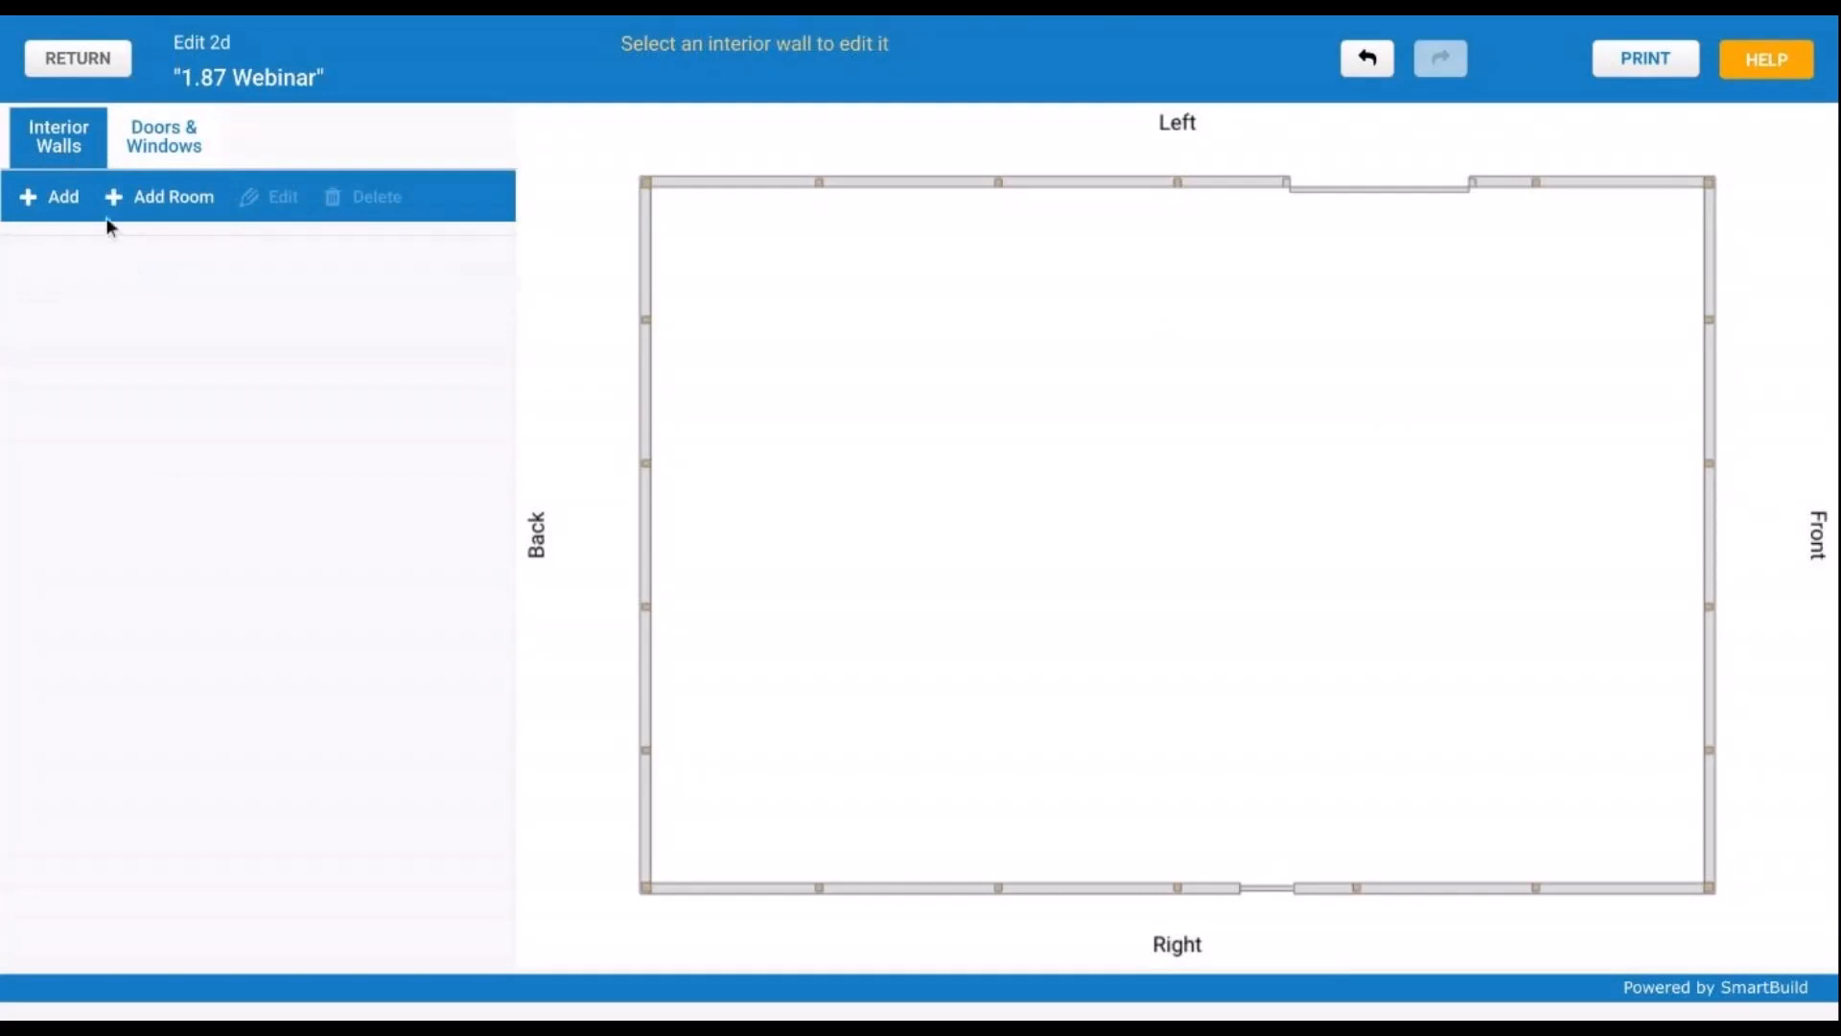
click(153, 197)
click(184, 197)
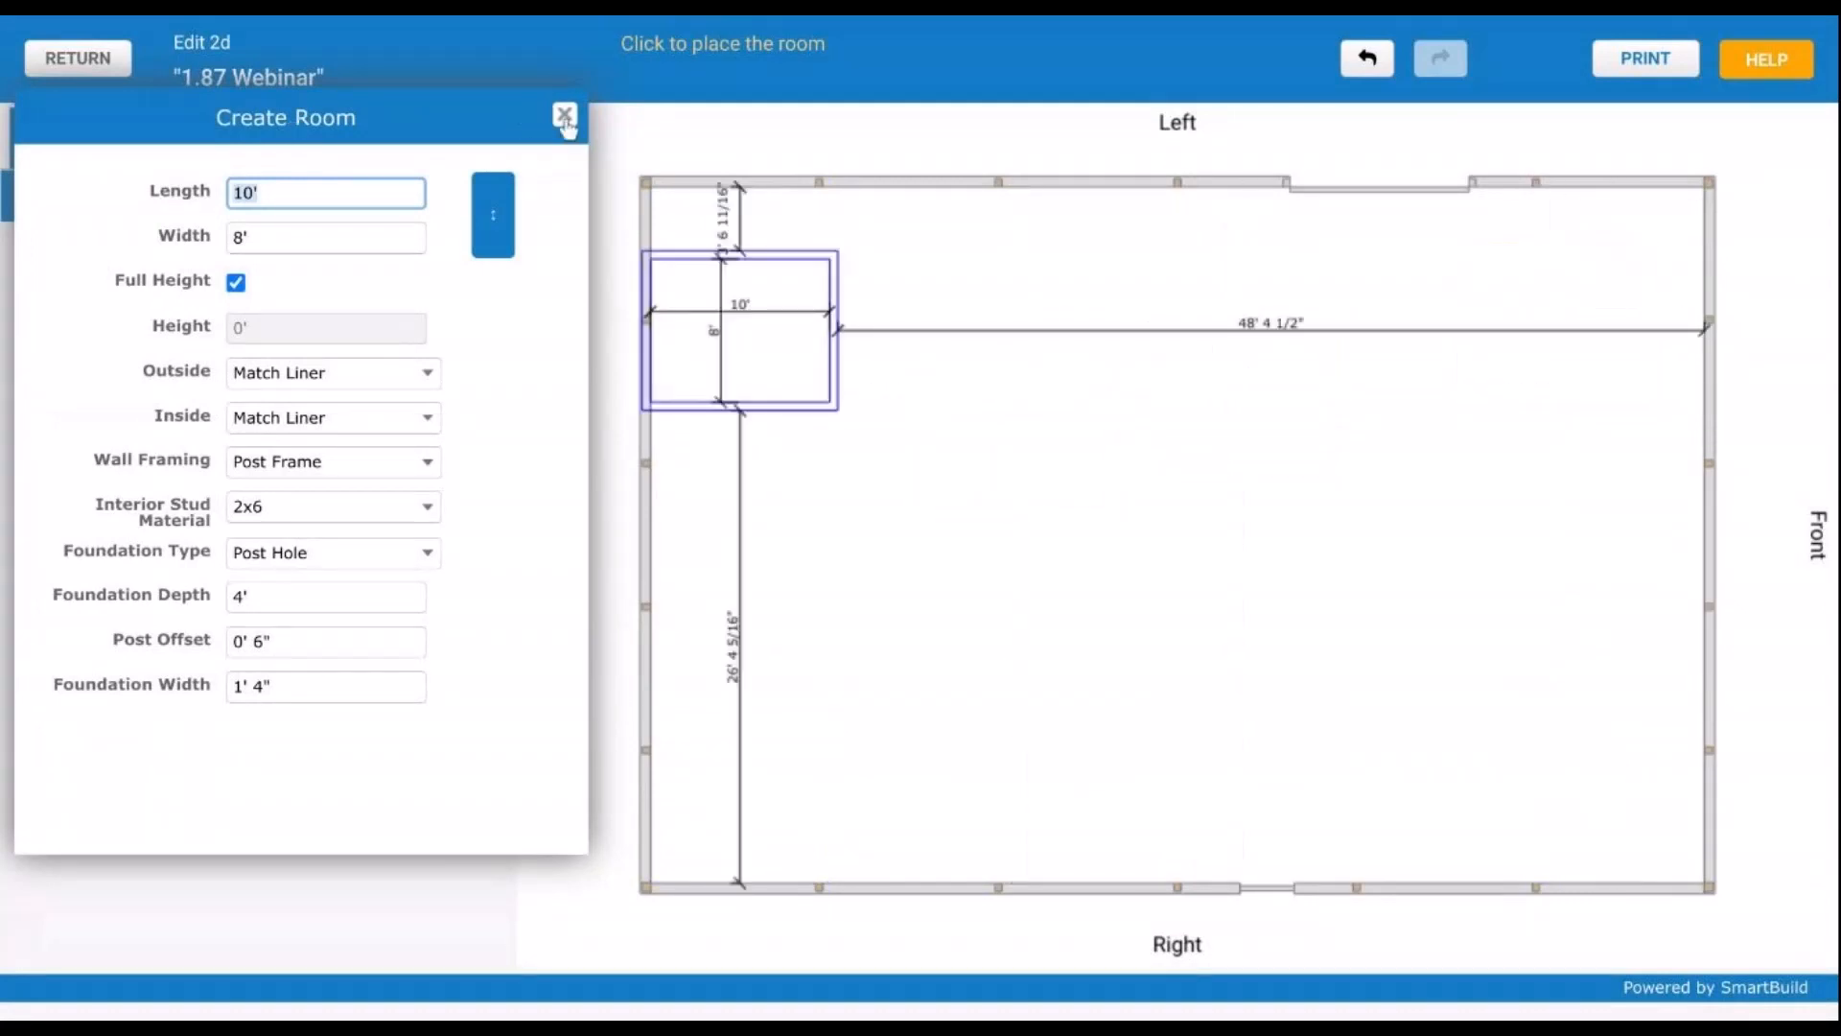
click(565, 115)
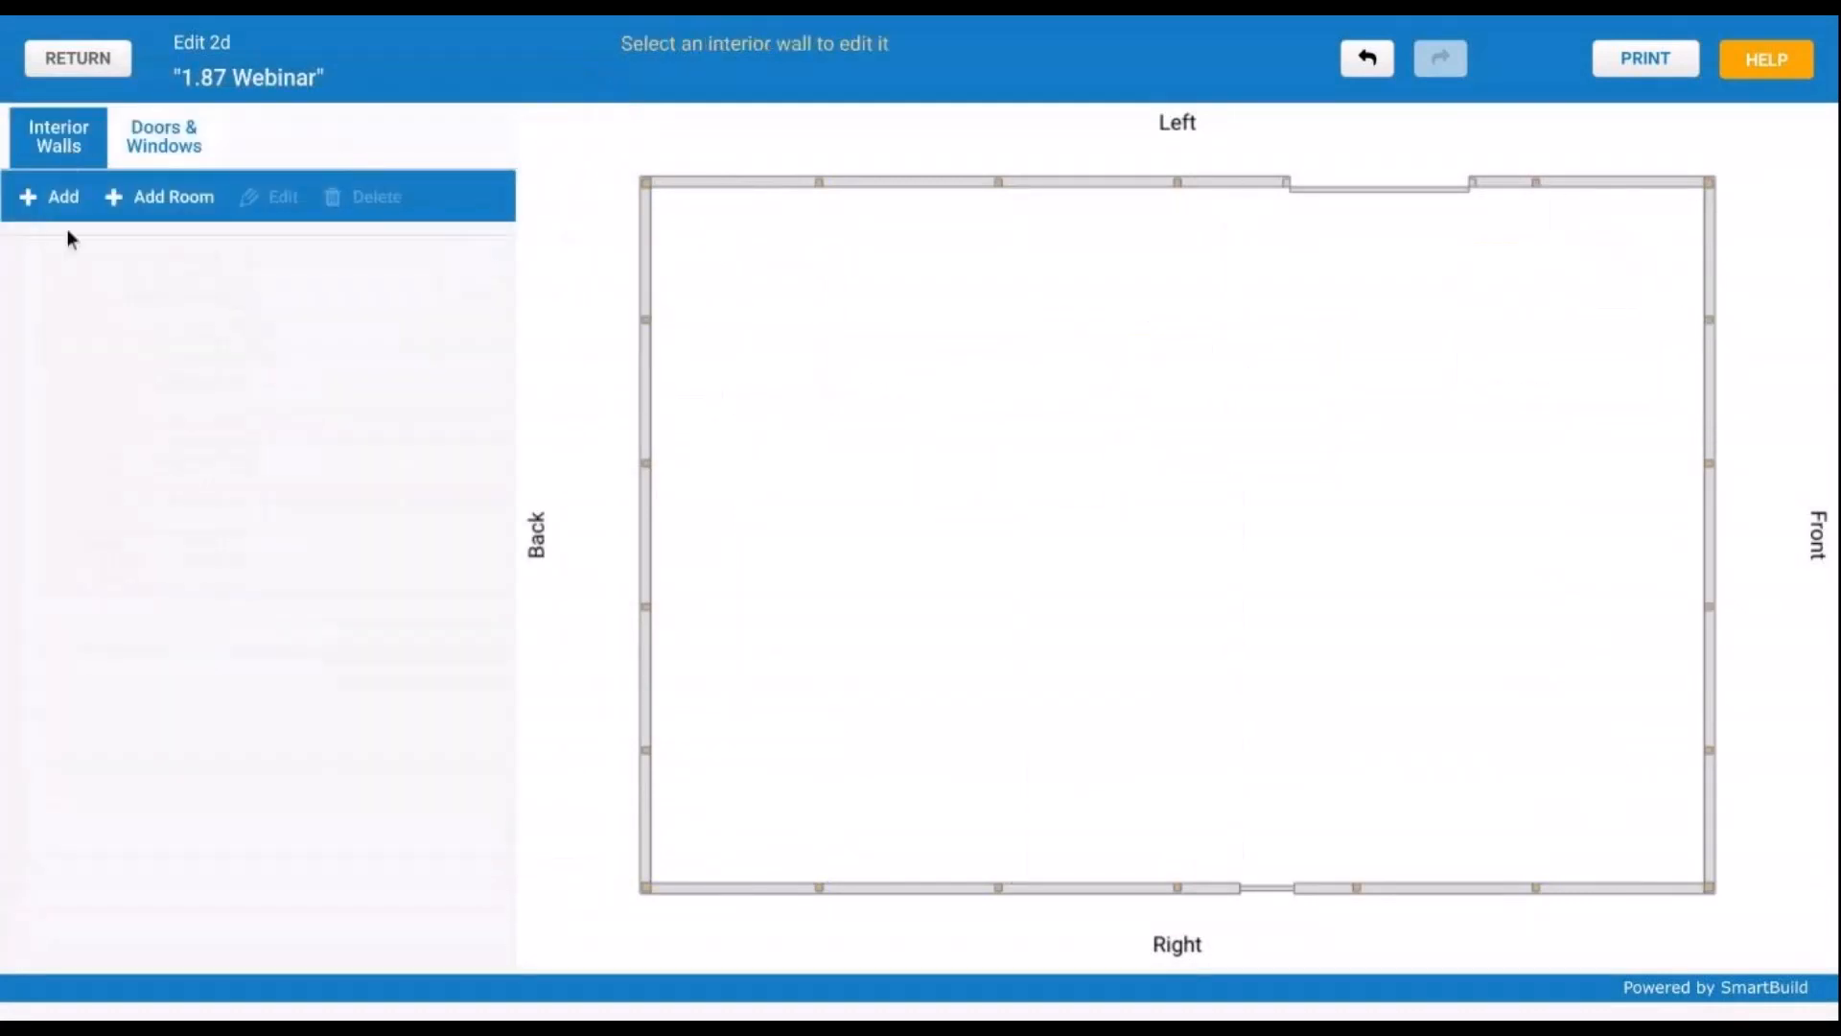
Step: Start a full-length, full-height interior wall, review its stud and foundation options, and keep 2x6 studs with a Post Hole foundation
click(61, 196)
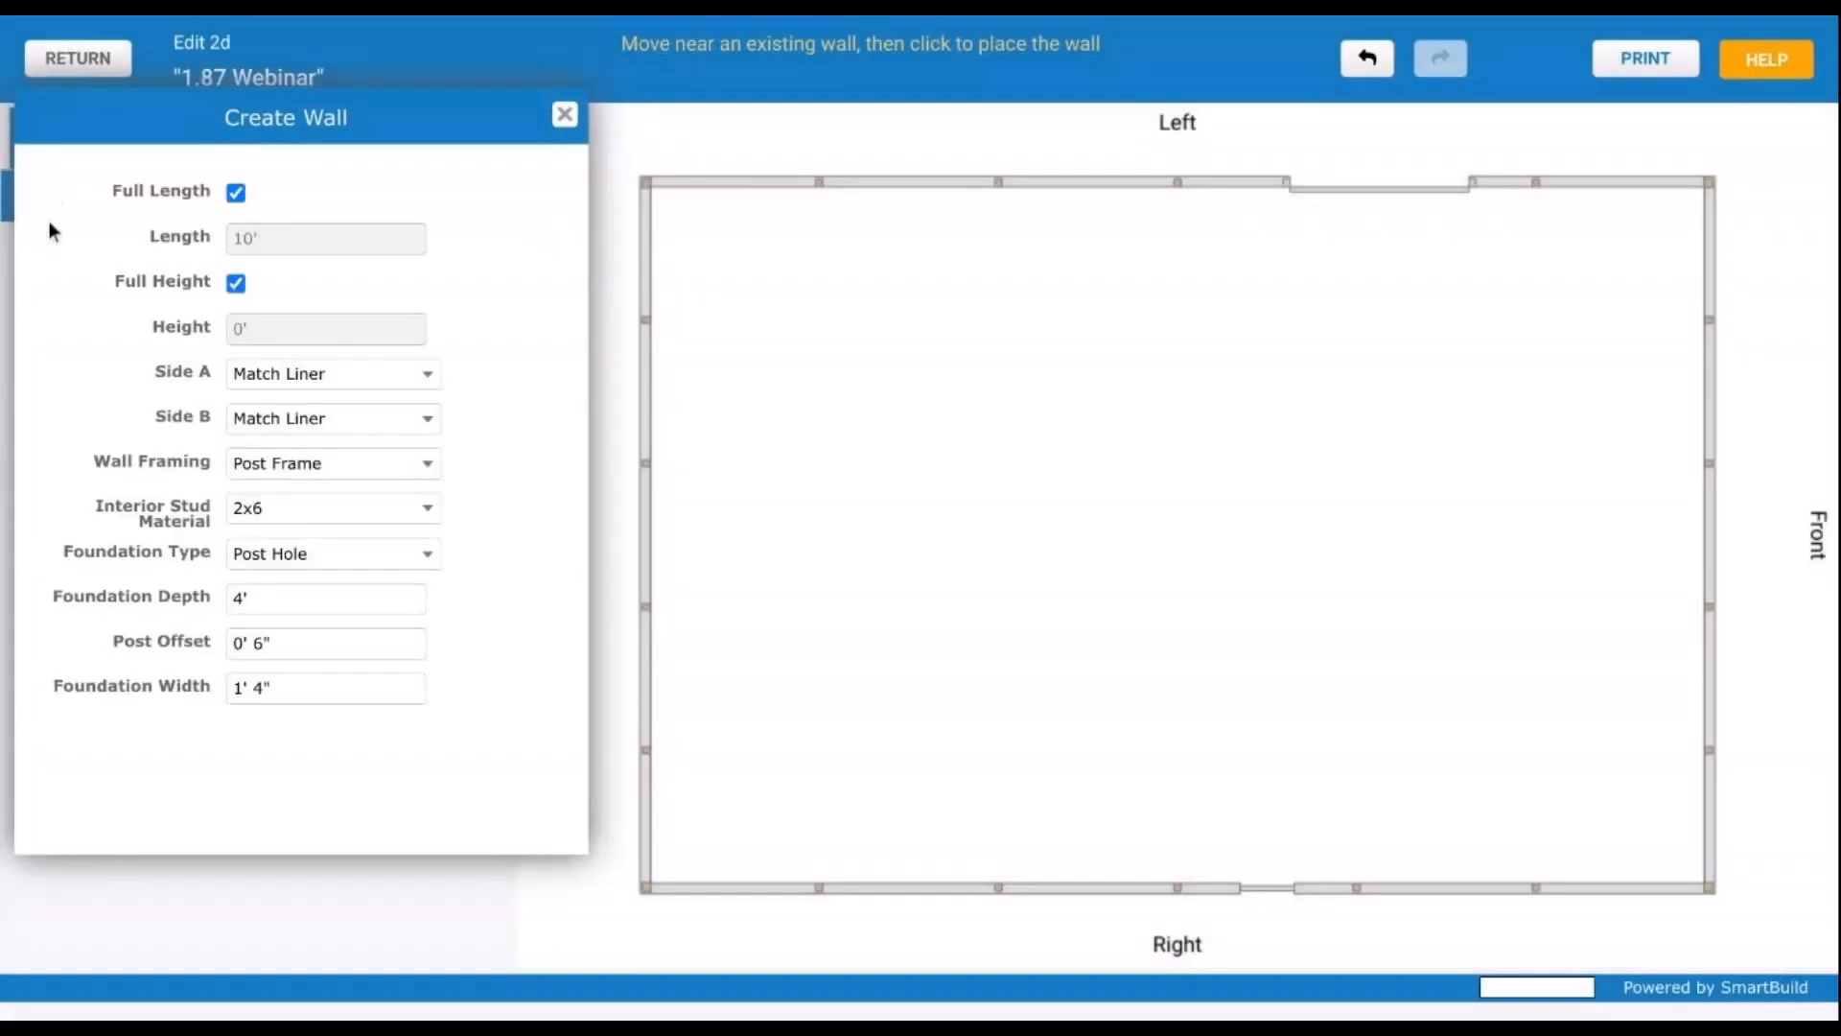
drag(224, 97, 247, 352)
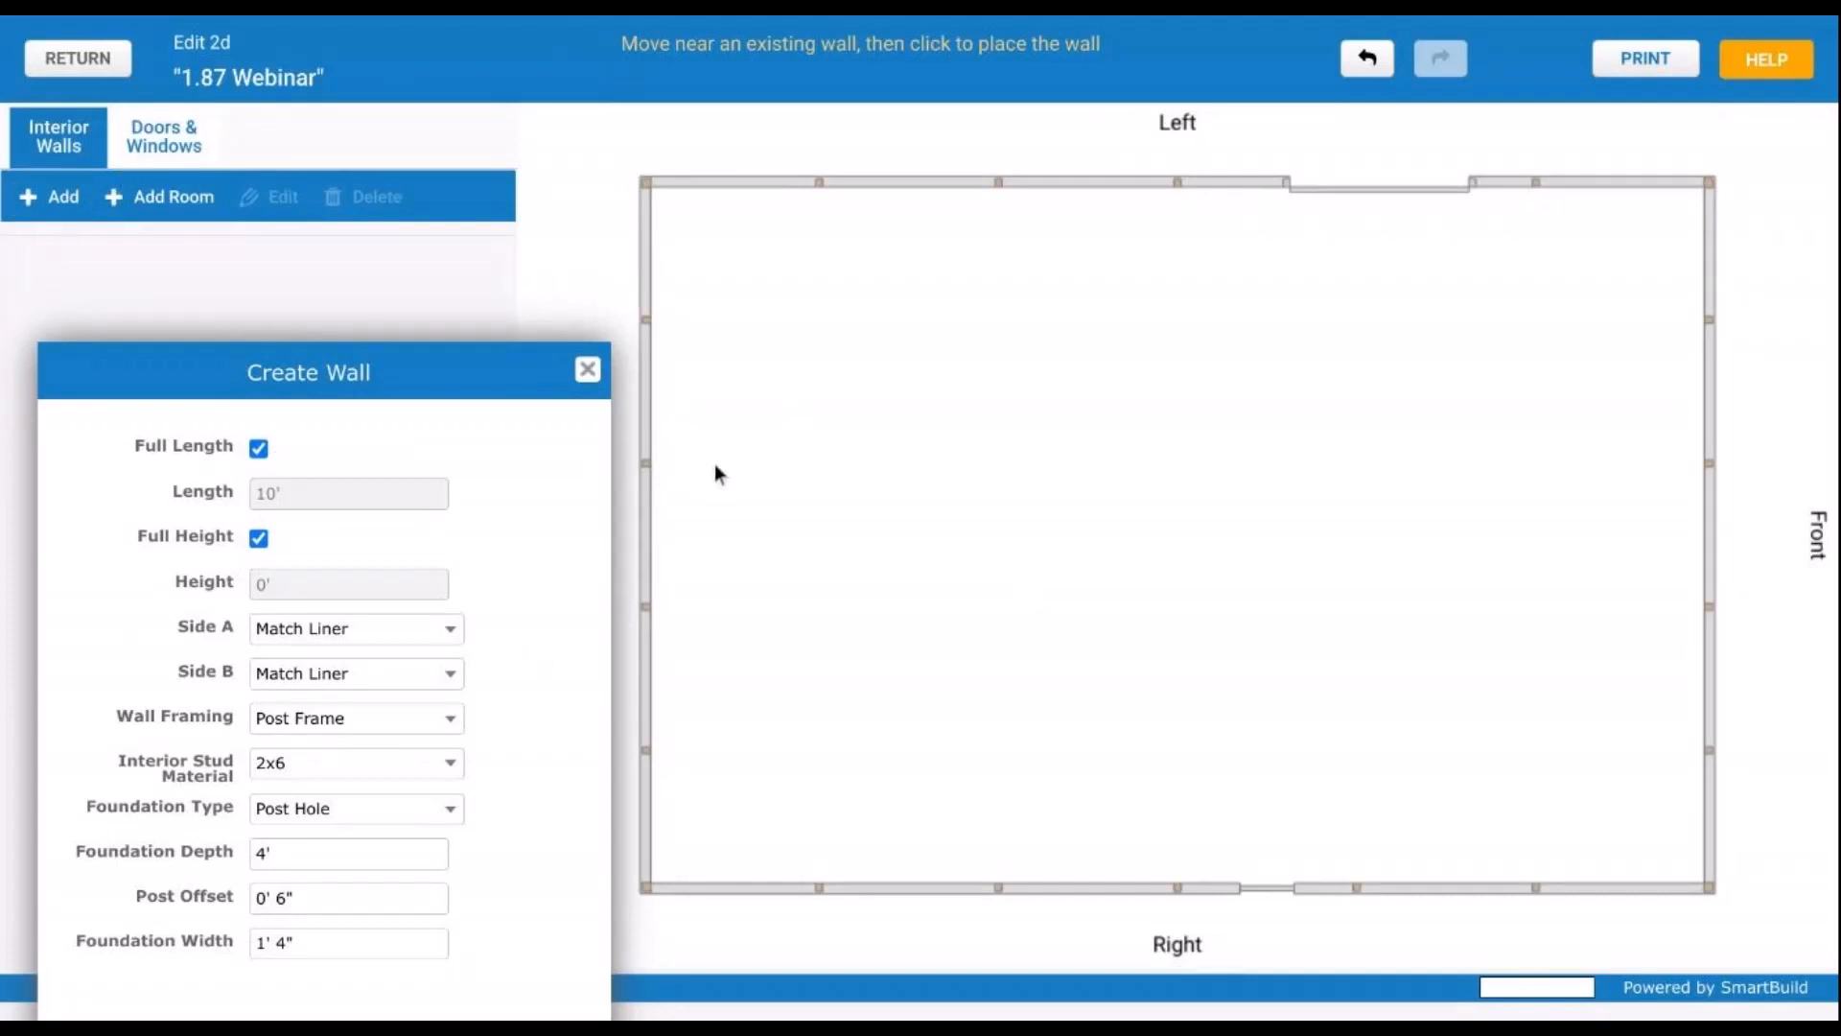
drag(135, 370, 133, 278)
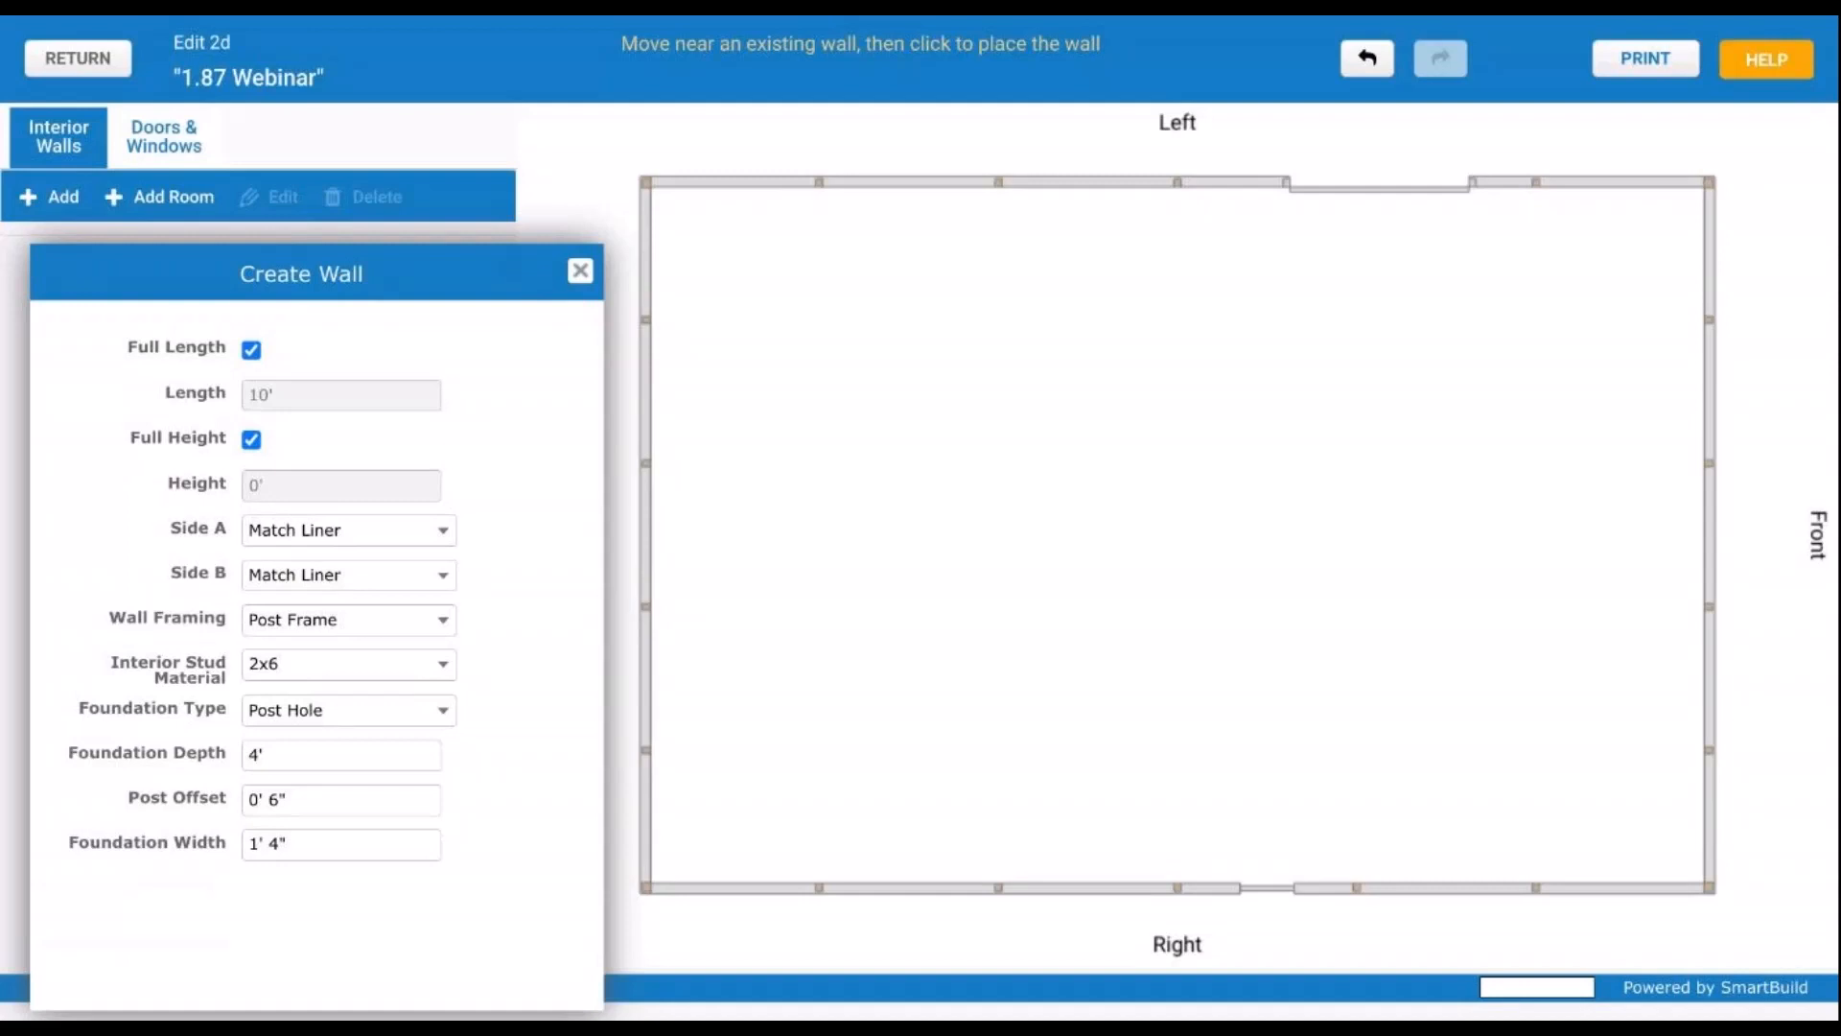
drag(382, 285, 361, 166)
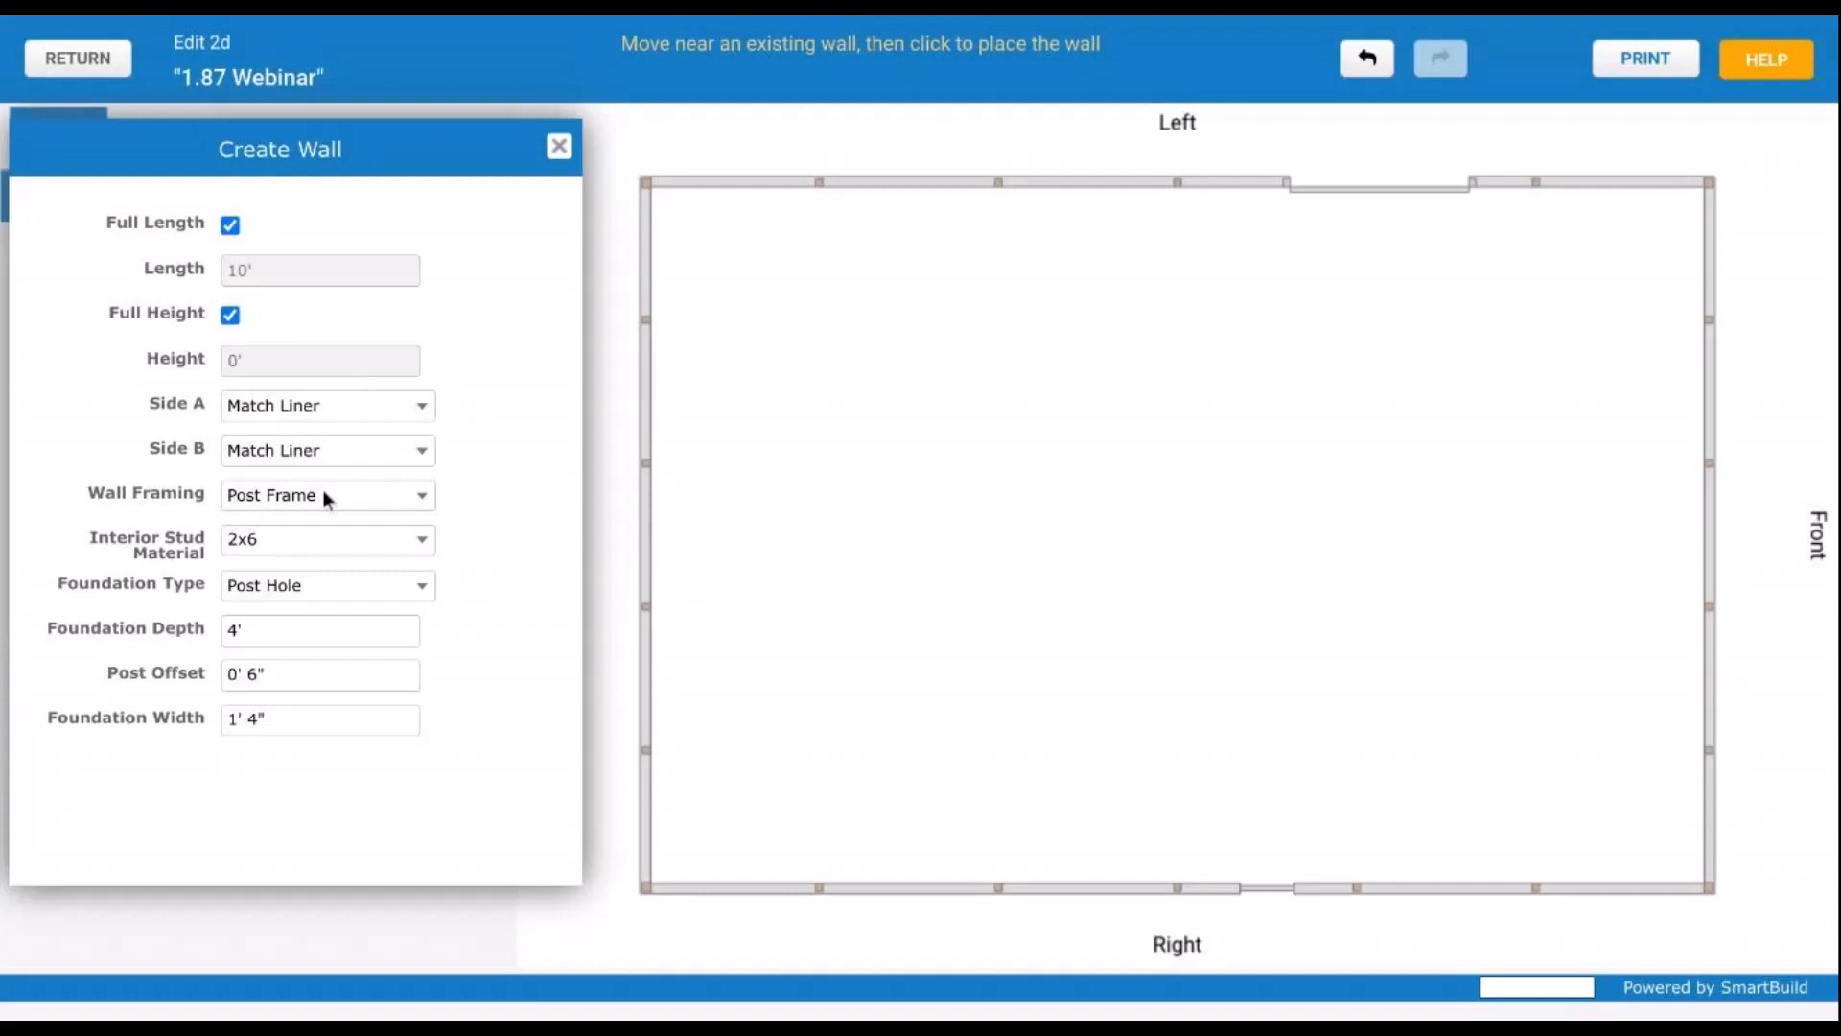
click(268, 543)
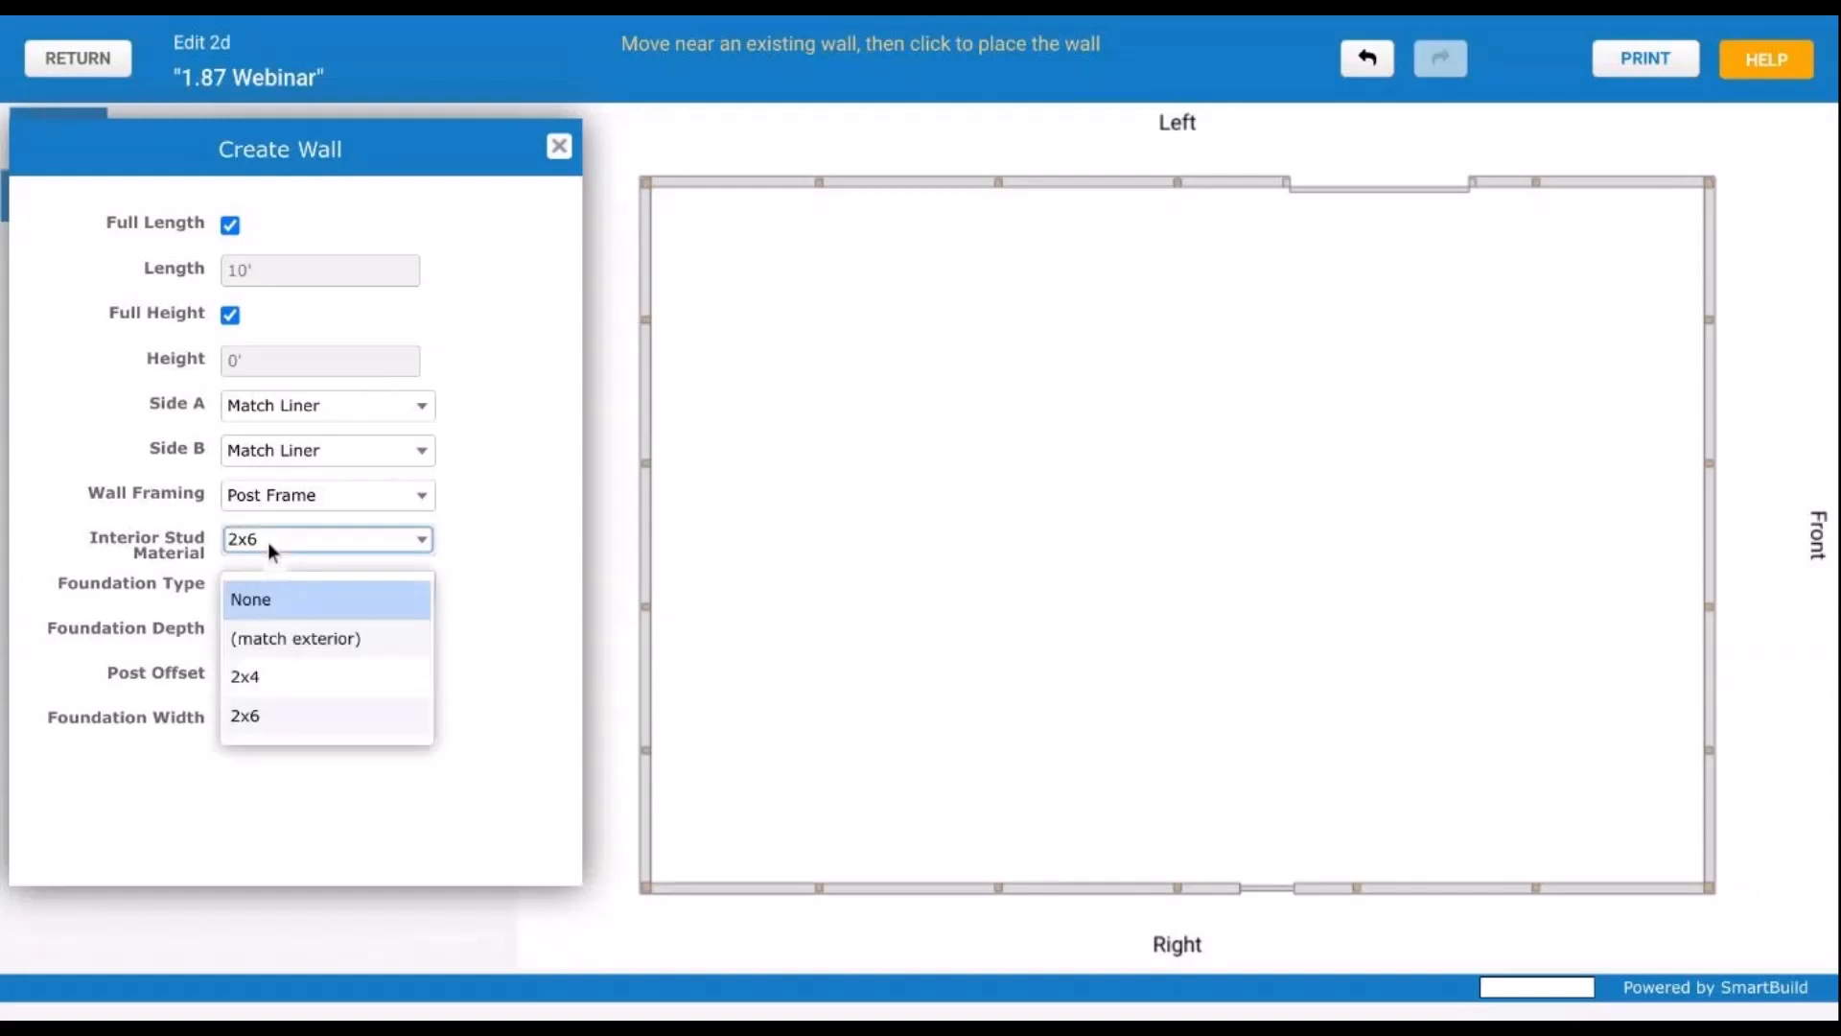
click(122, 524)
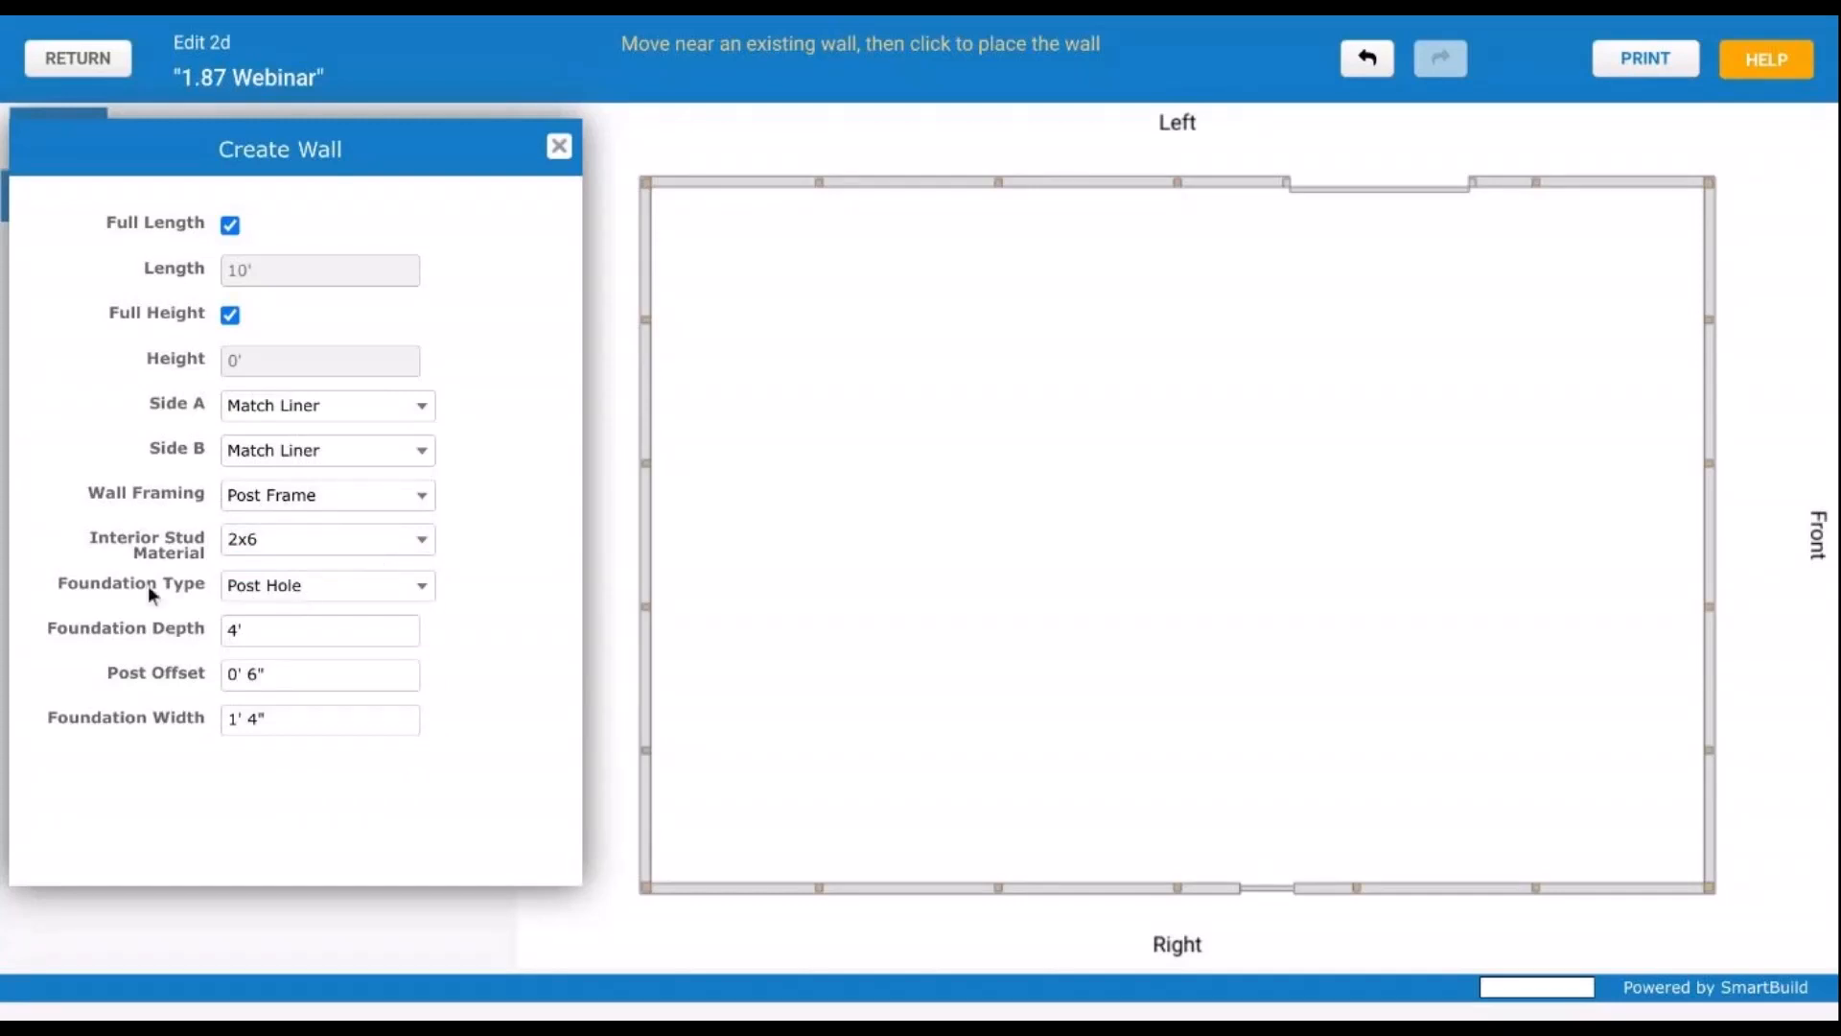
click(325, 587)
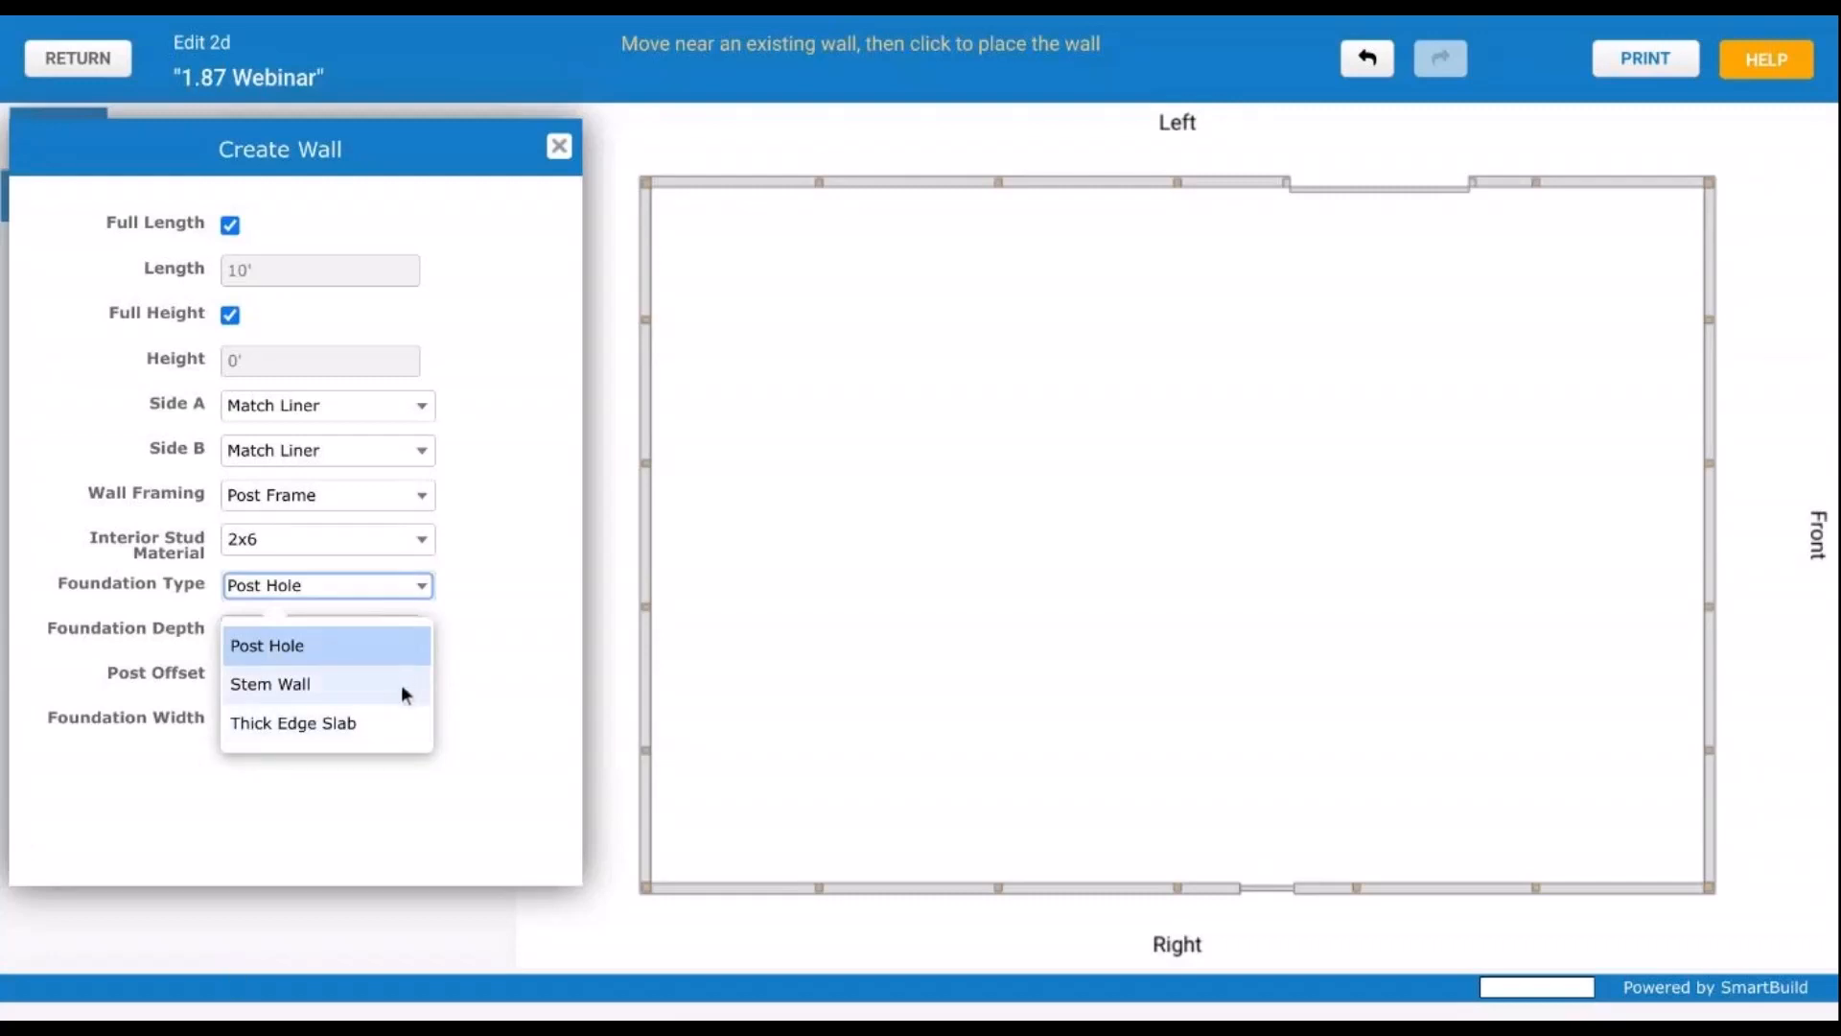
click(383, 661)
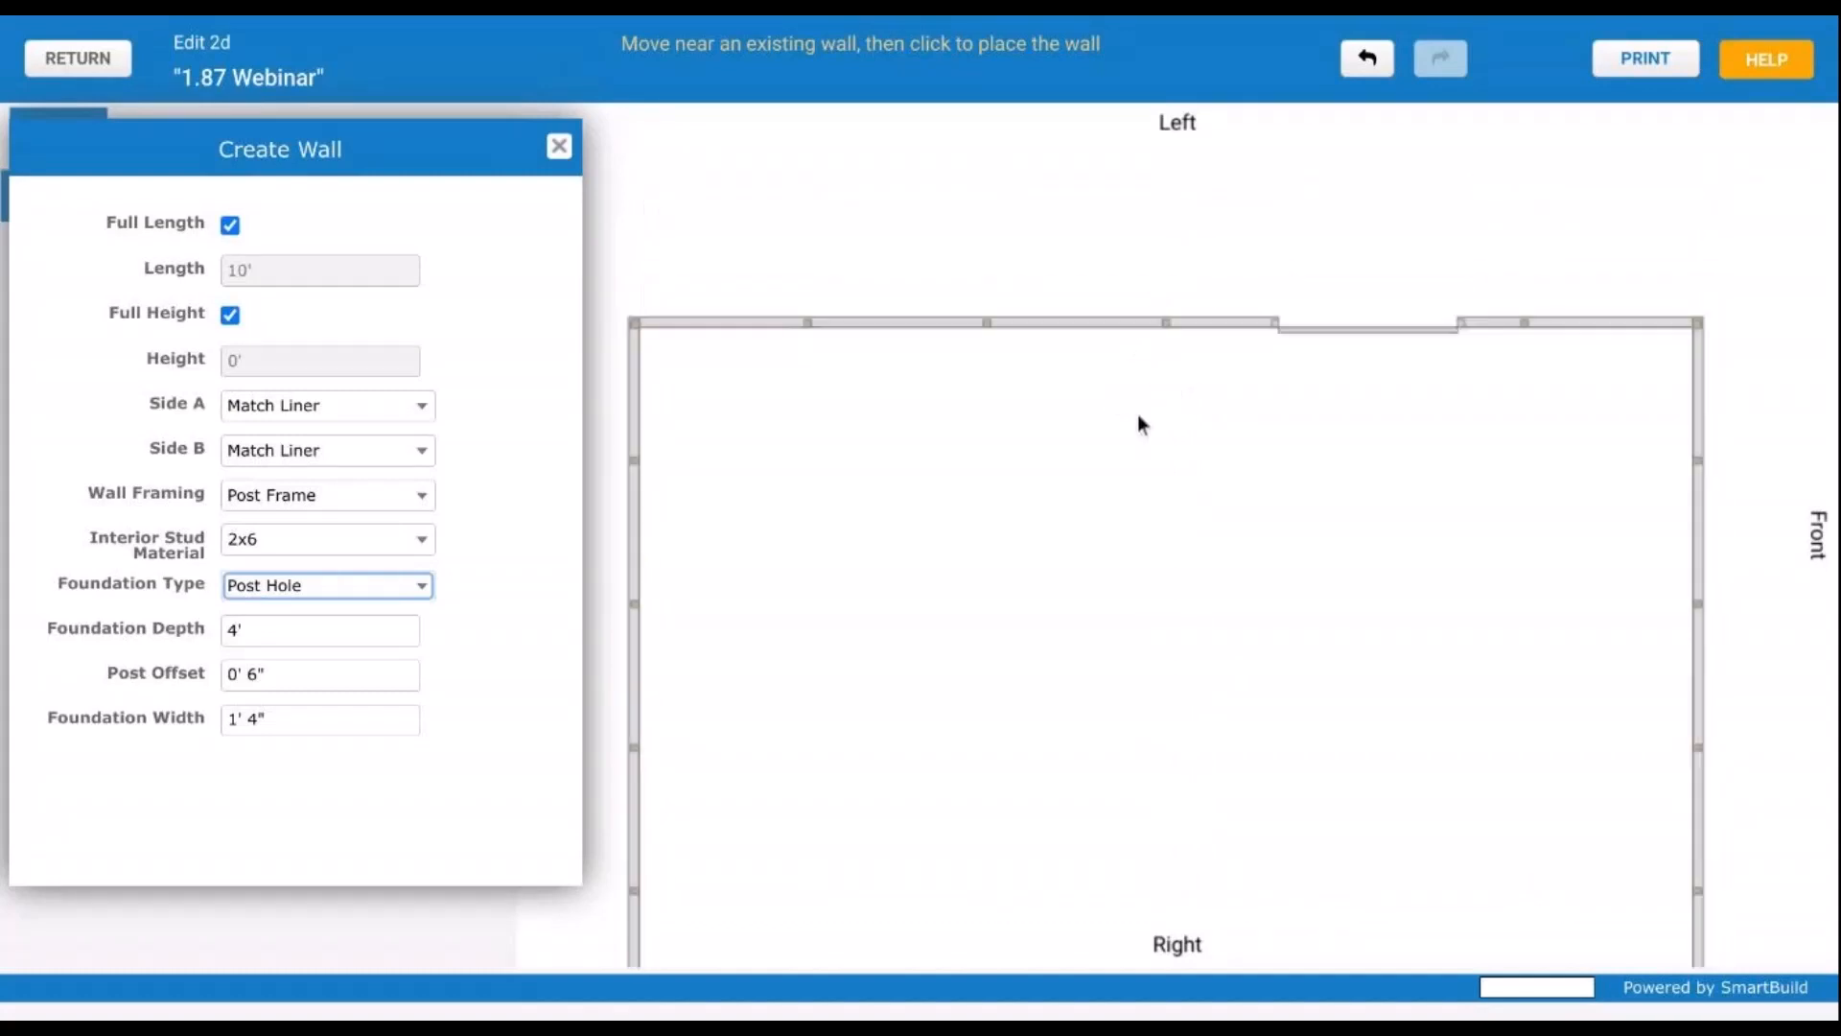
Step: Place the interior wall off the Left wall, just frontward of the post beside the overhead door, about 30' from the back wall, and finish wall creation
scroll(1170, 297, up, 2)
drag(1182, 255, 1196, 334)
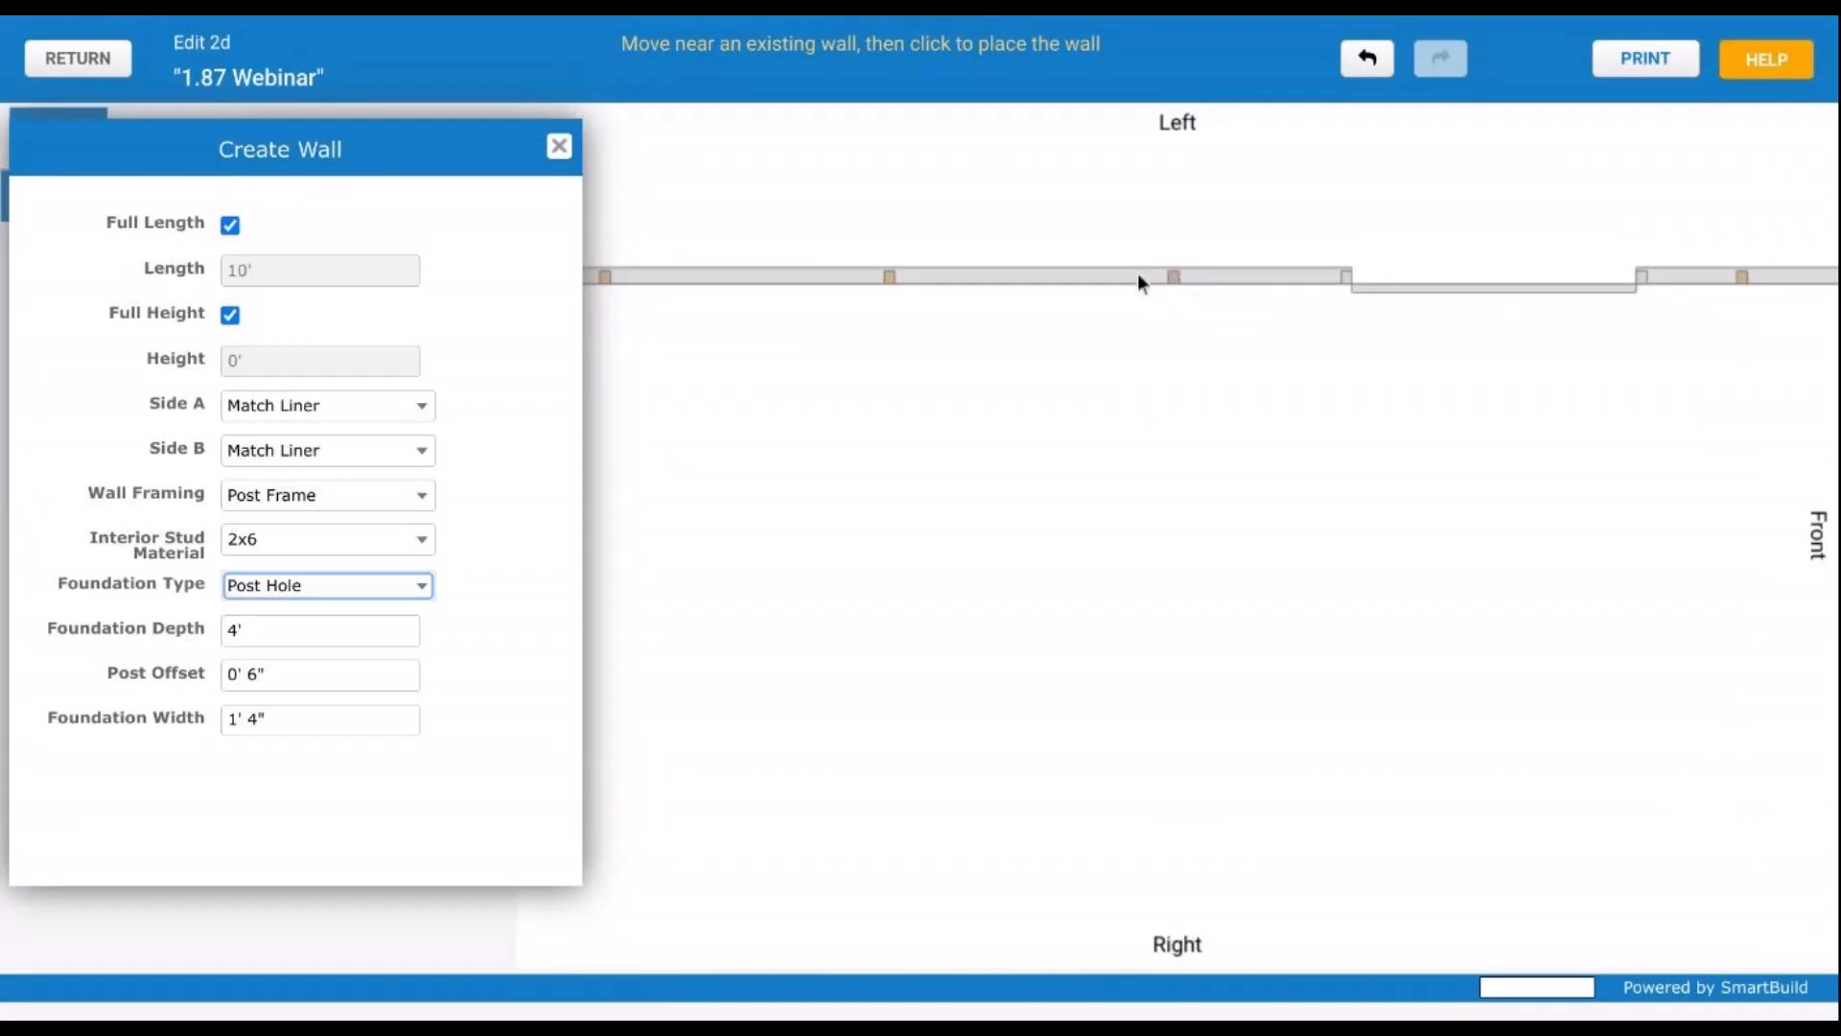
scroll(1212, 314, up, 1)
drag(1213, 305, 1216, 498)
scroll(1199, 491, up, 1)
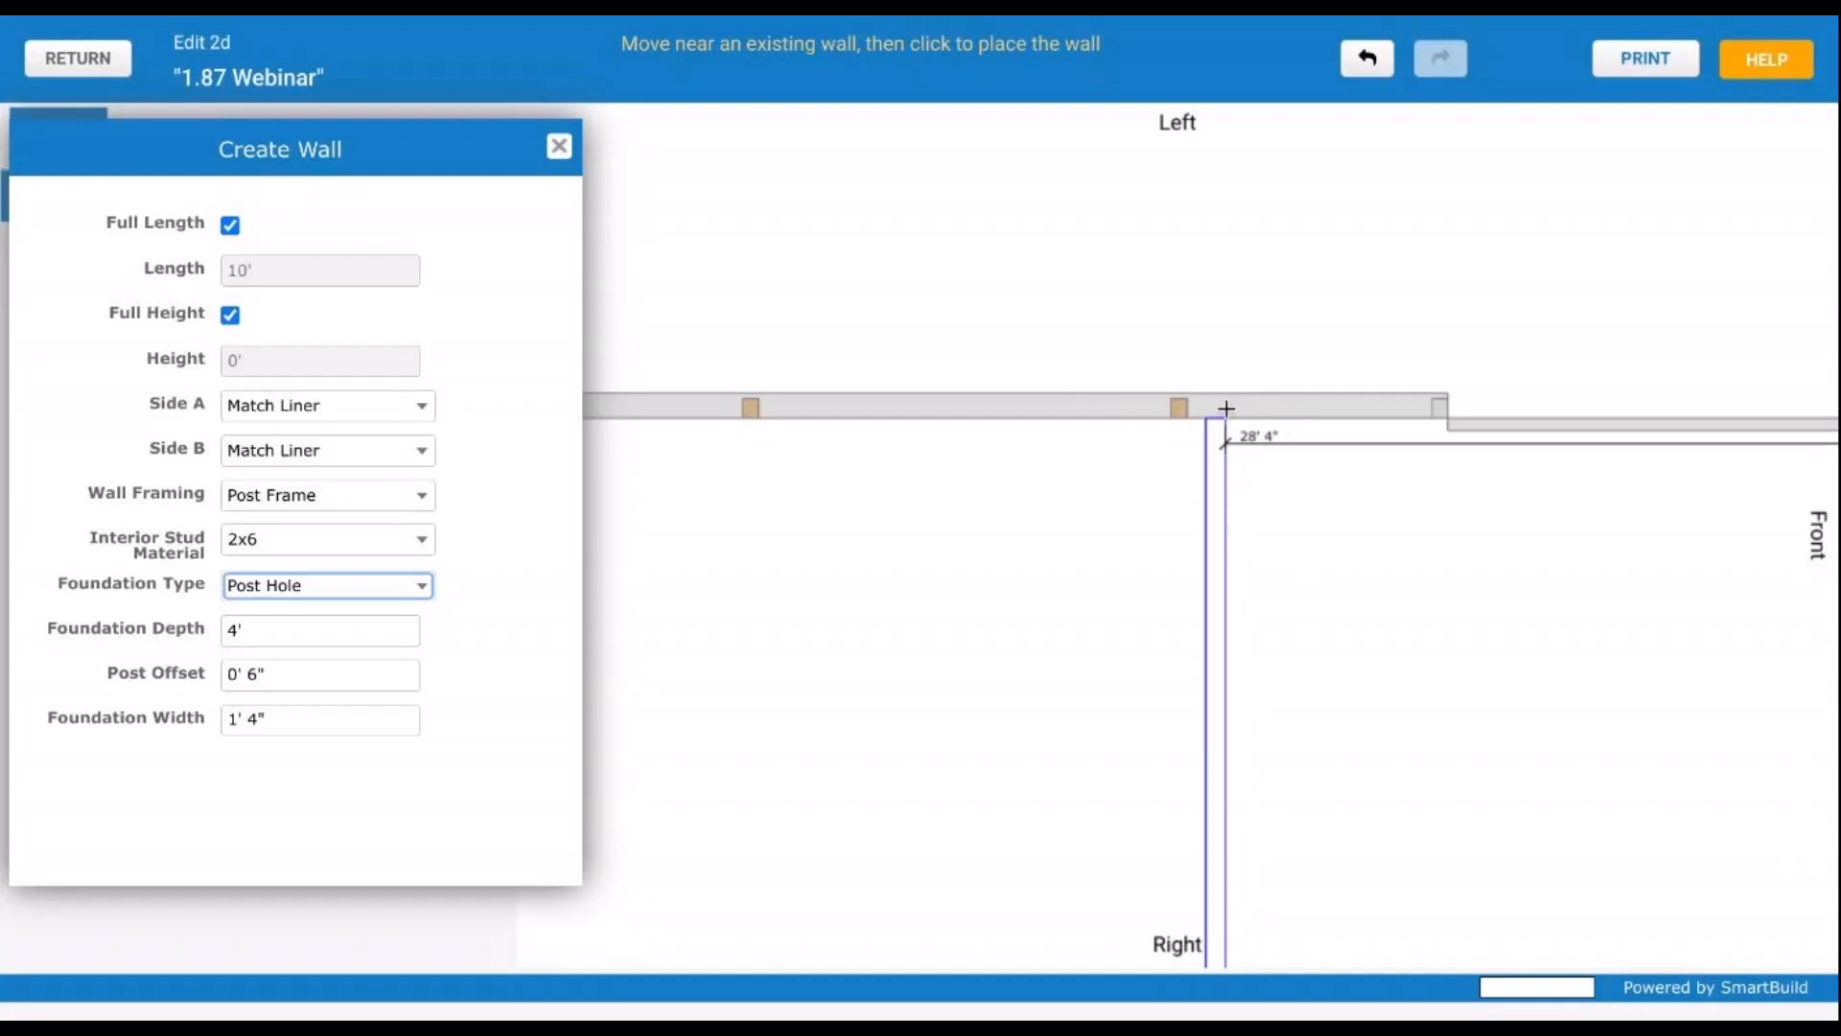
scroll(1238, 393, up, 1)
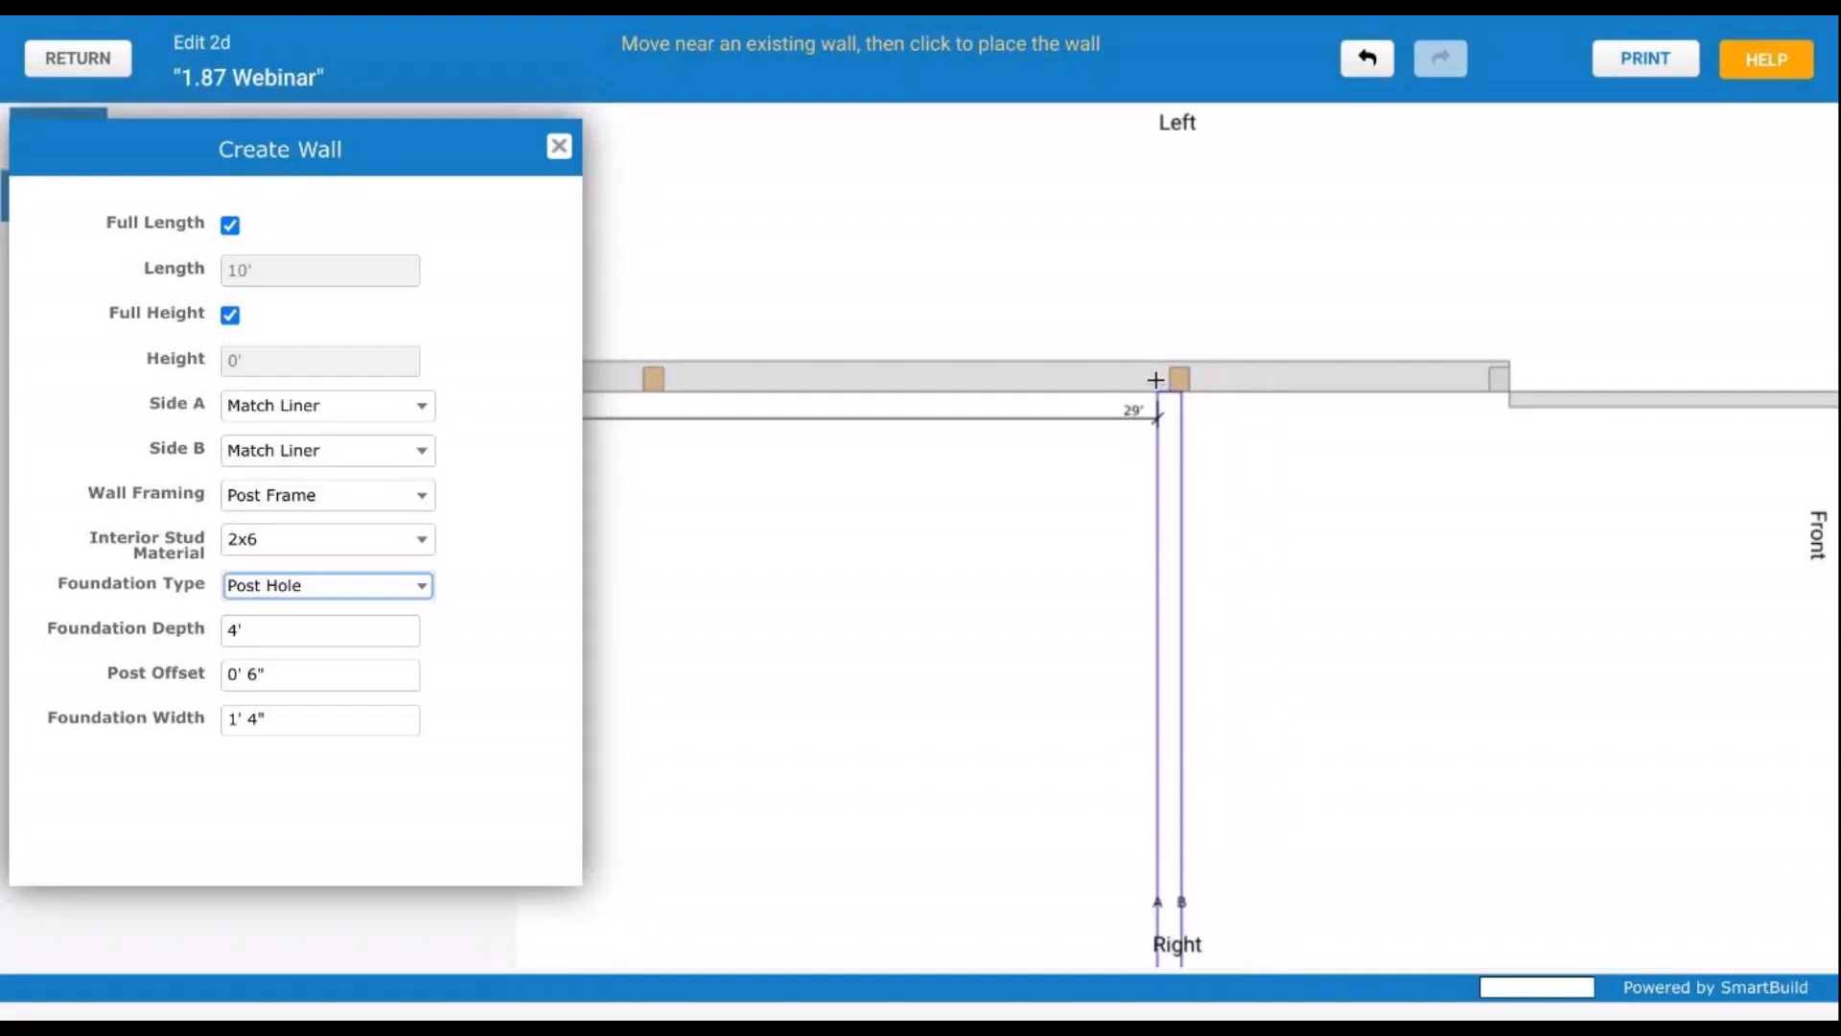
click(1213, 387)
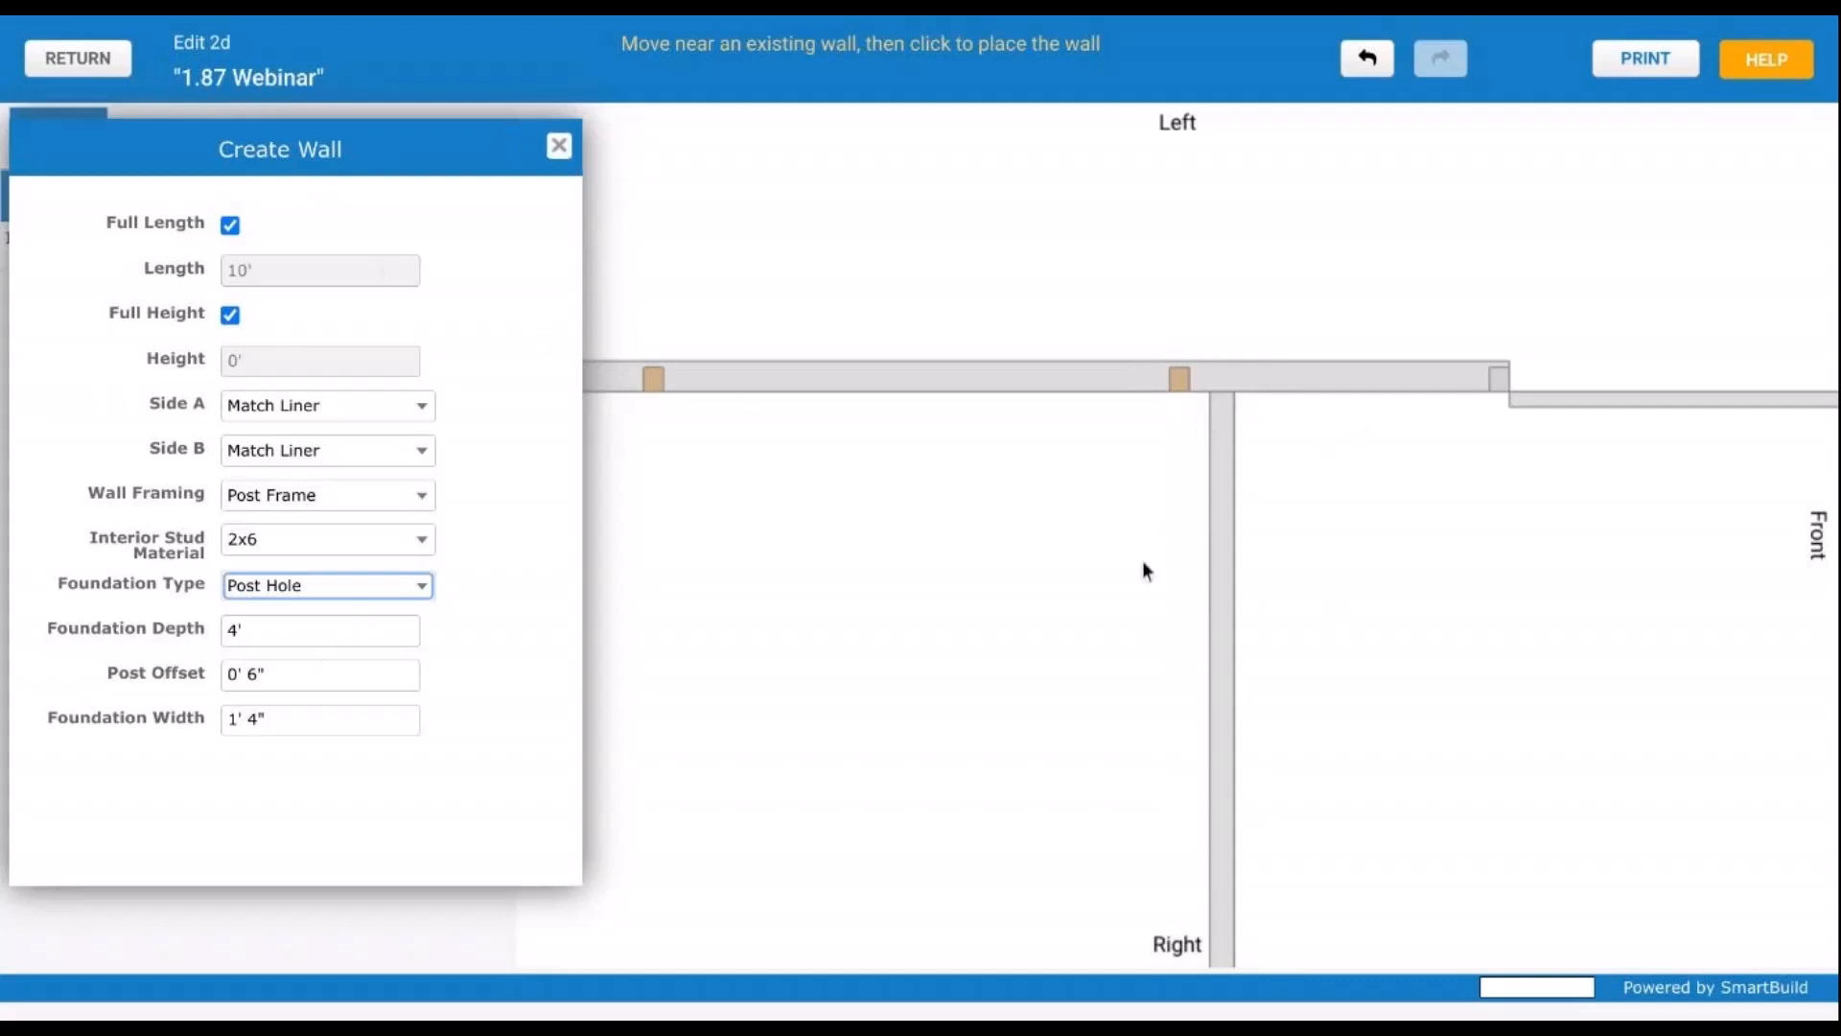
scroll(1185, 537, down, 1)
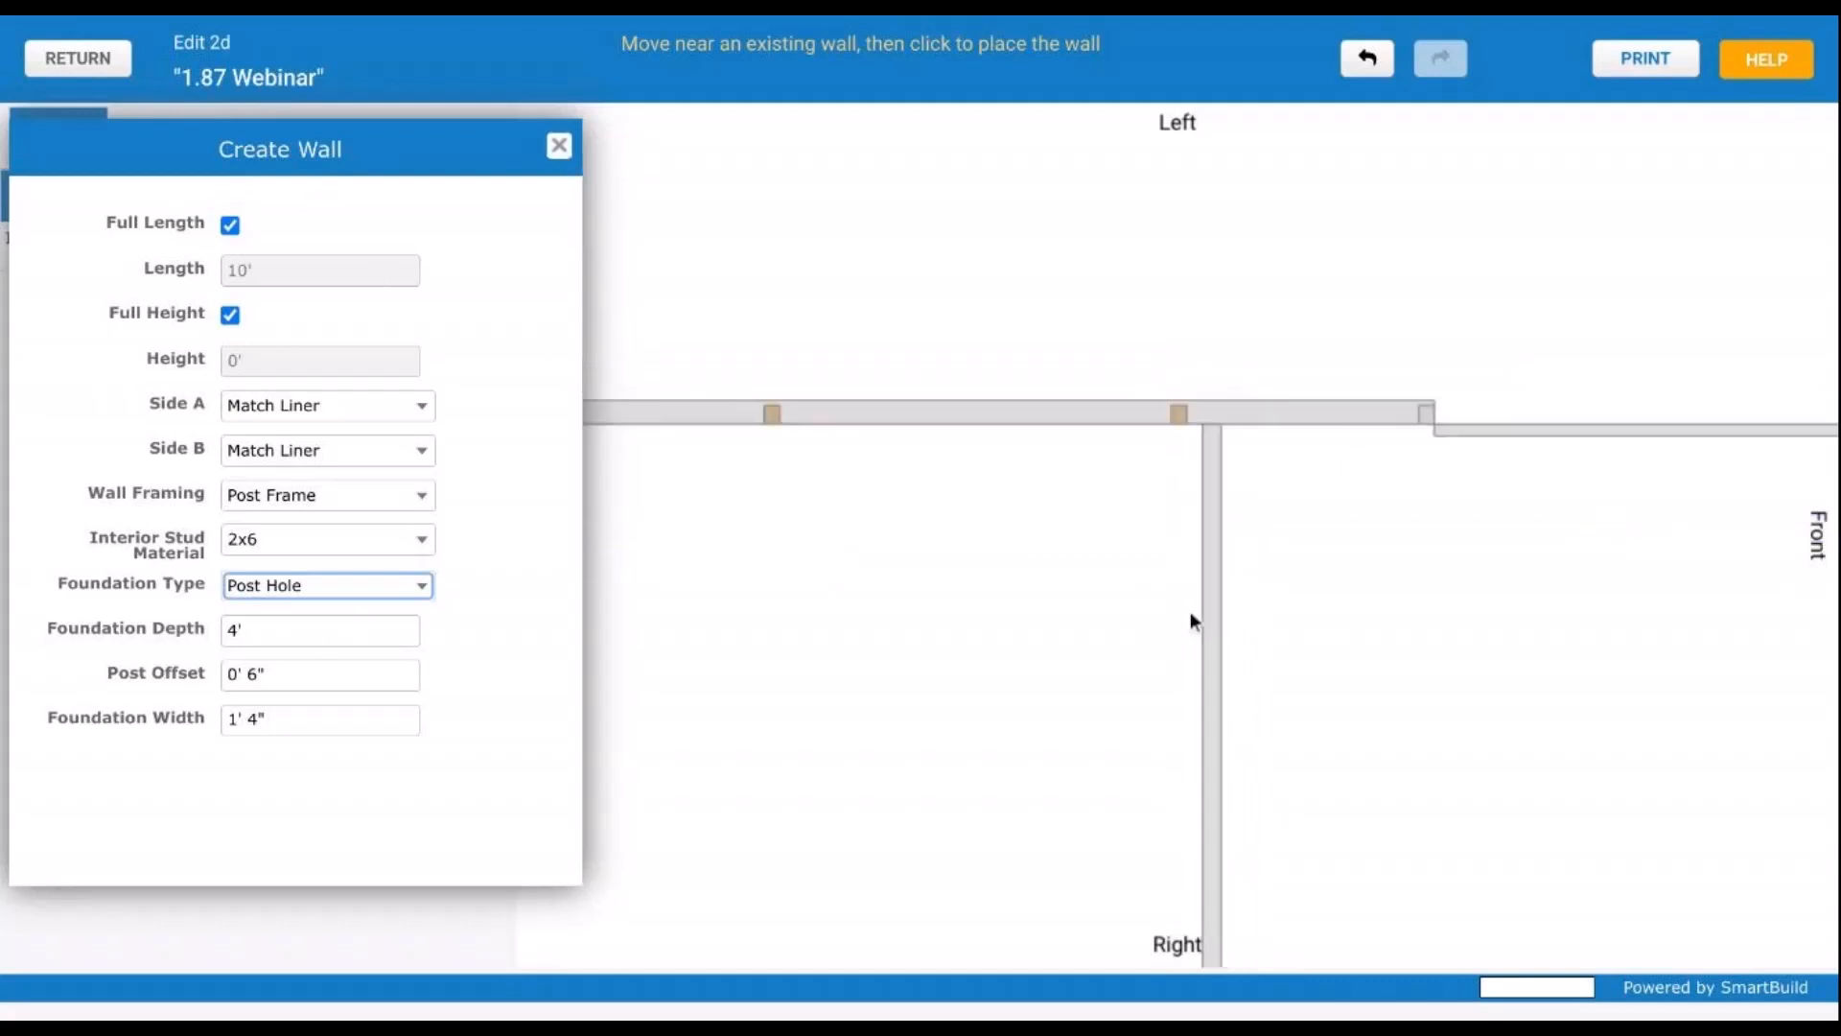
scroll(1195, 604, down, 2)
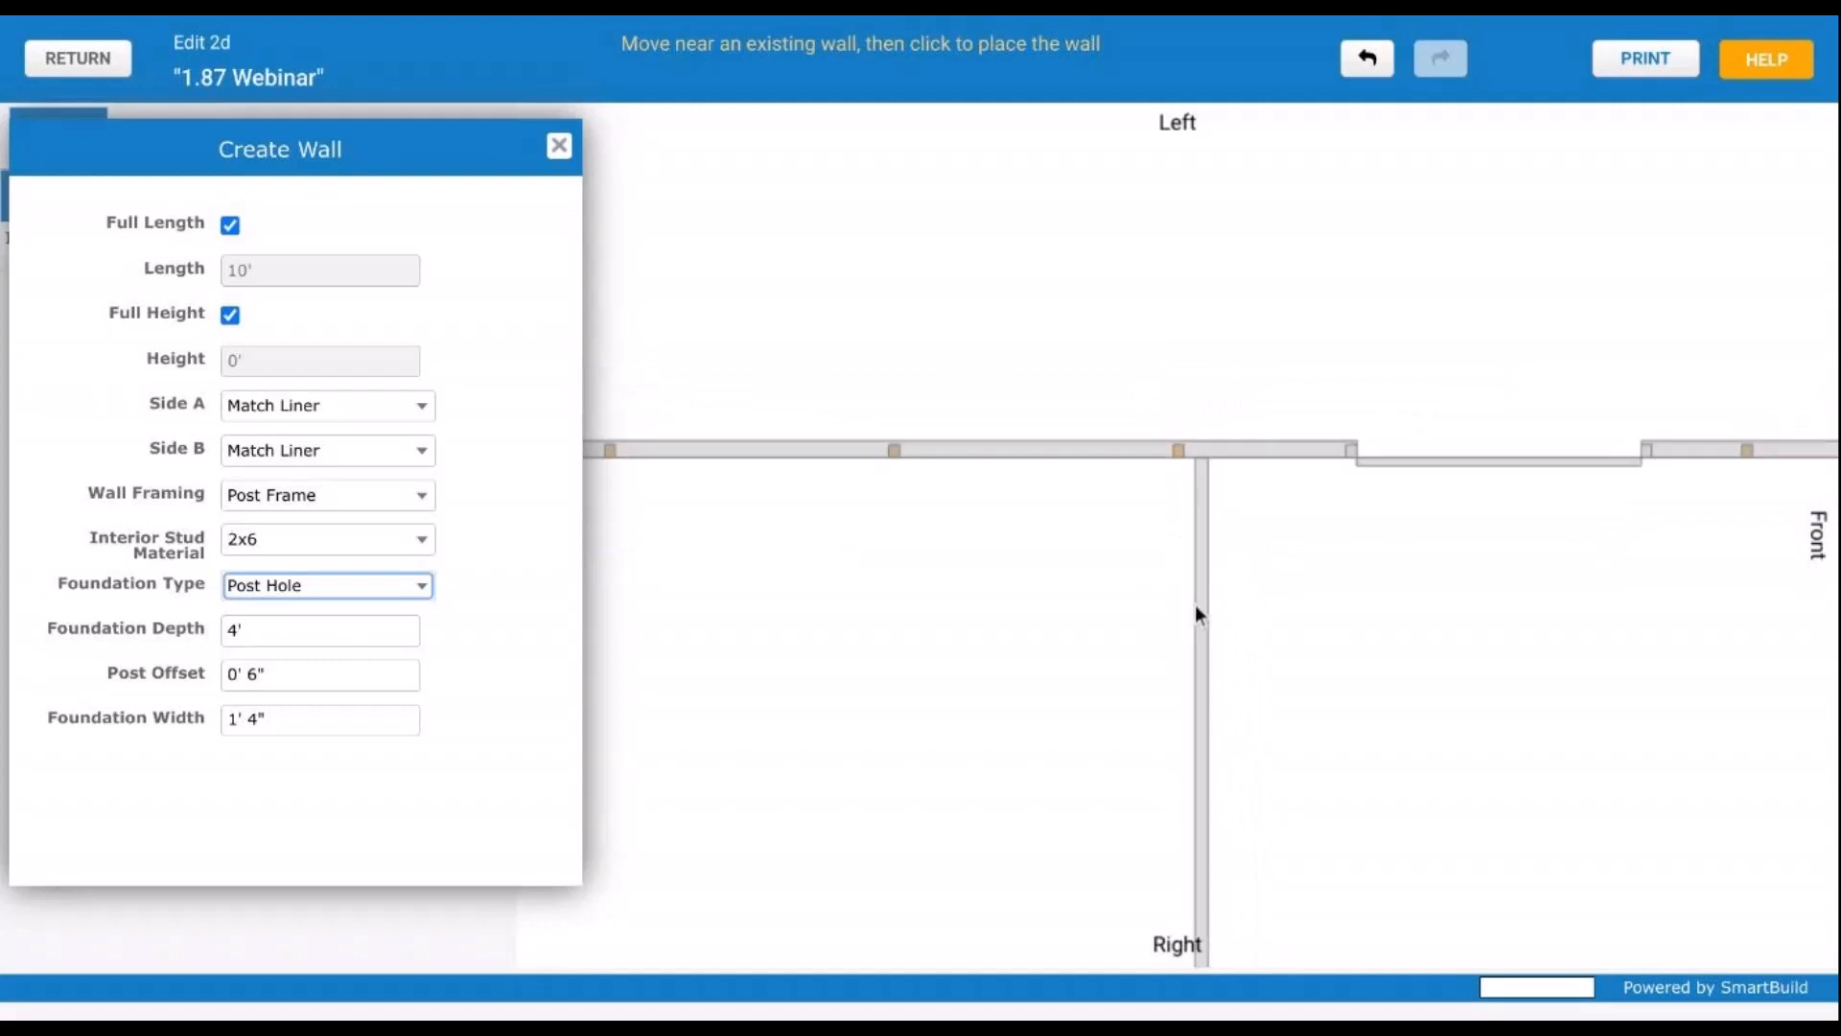
click(559, 149)
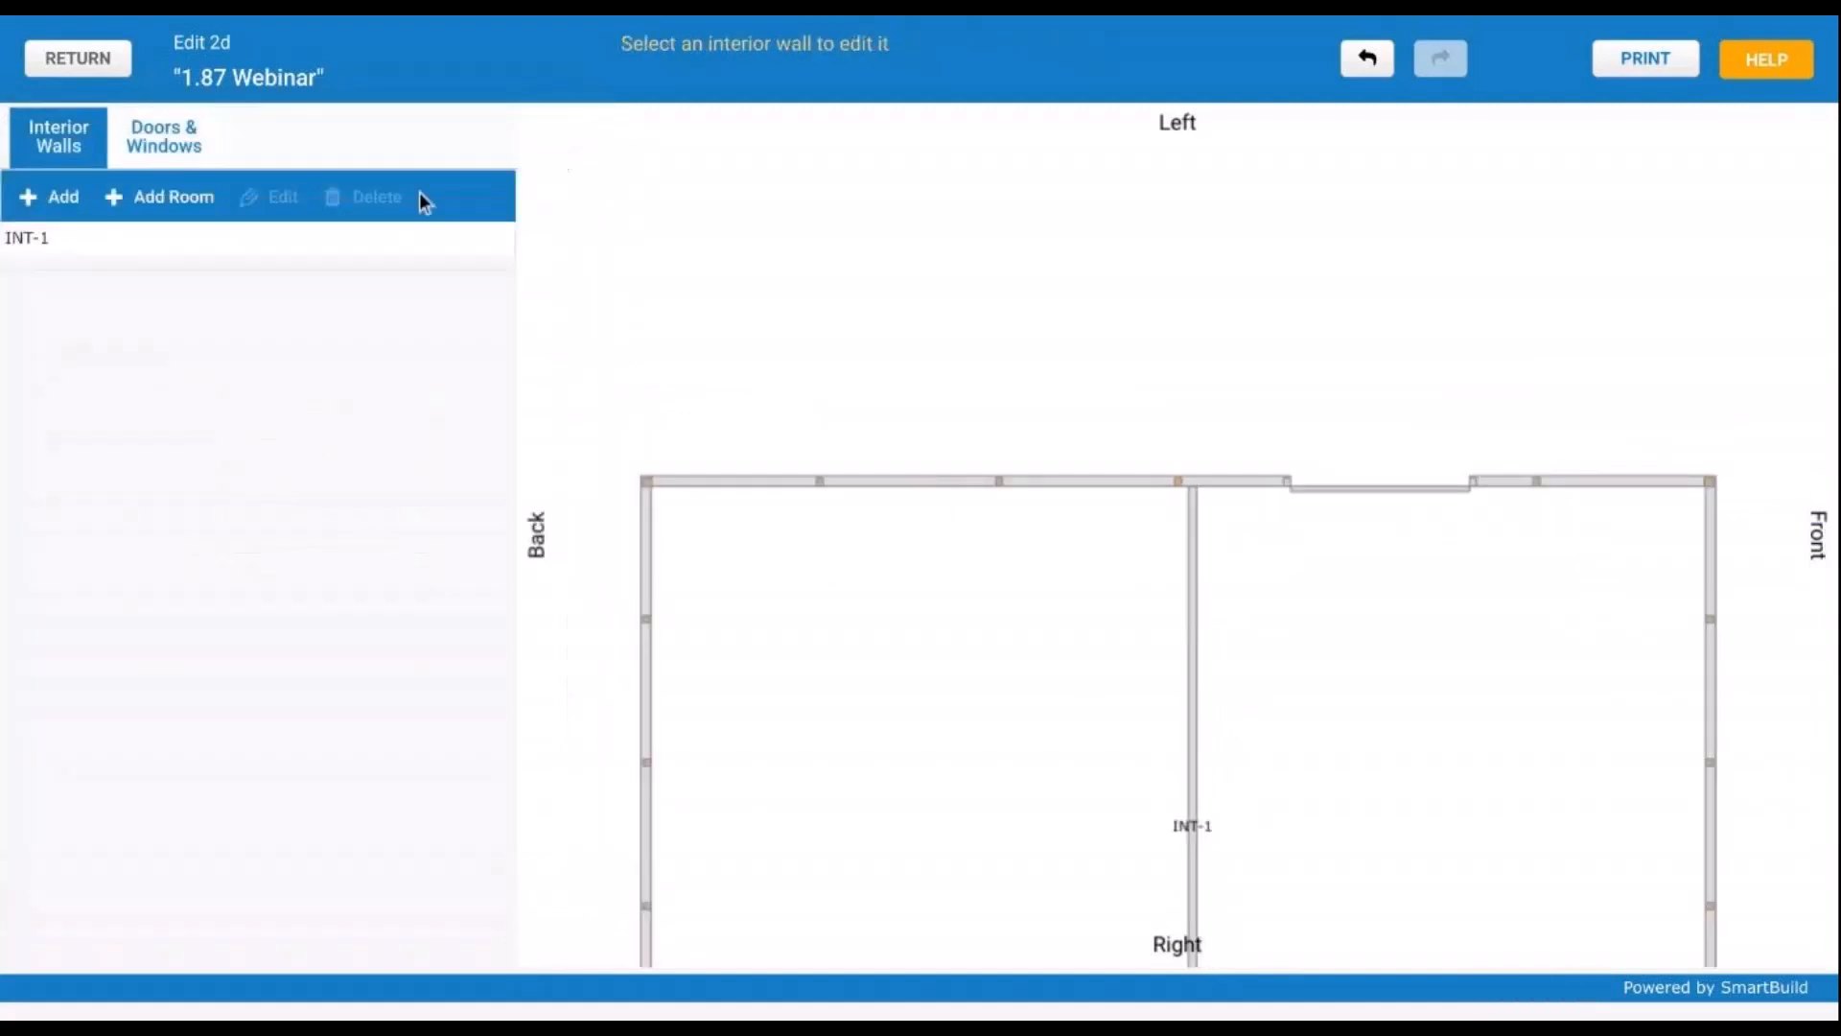
Step: Set the distance between the back wall and the new interior wall to 32', and clear the selection
click(1194, 651)
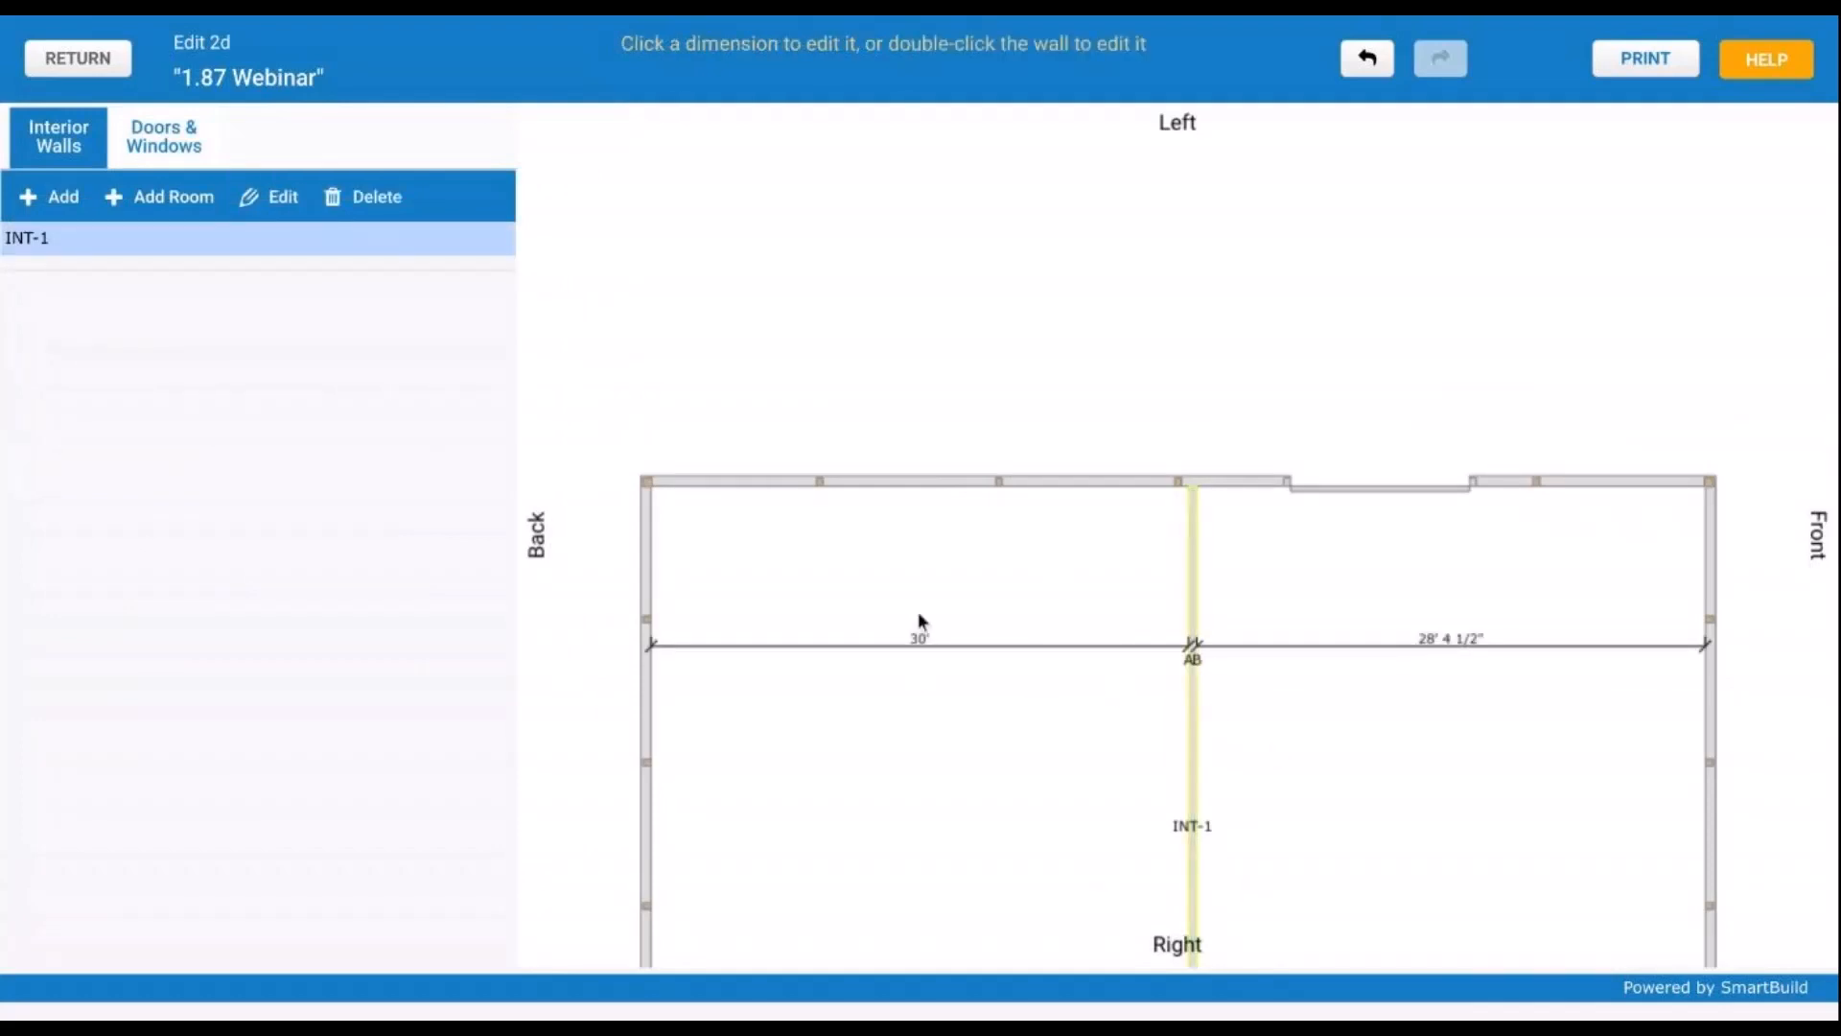
click(923, 642)
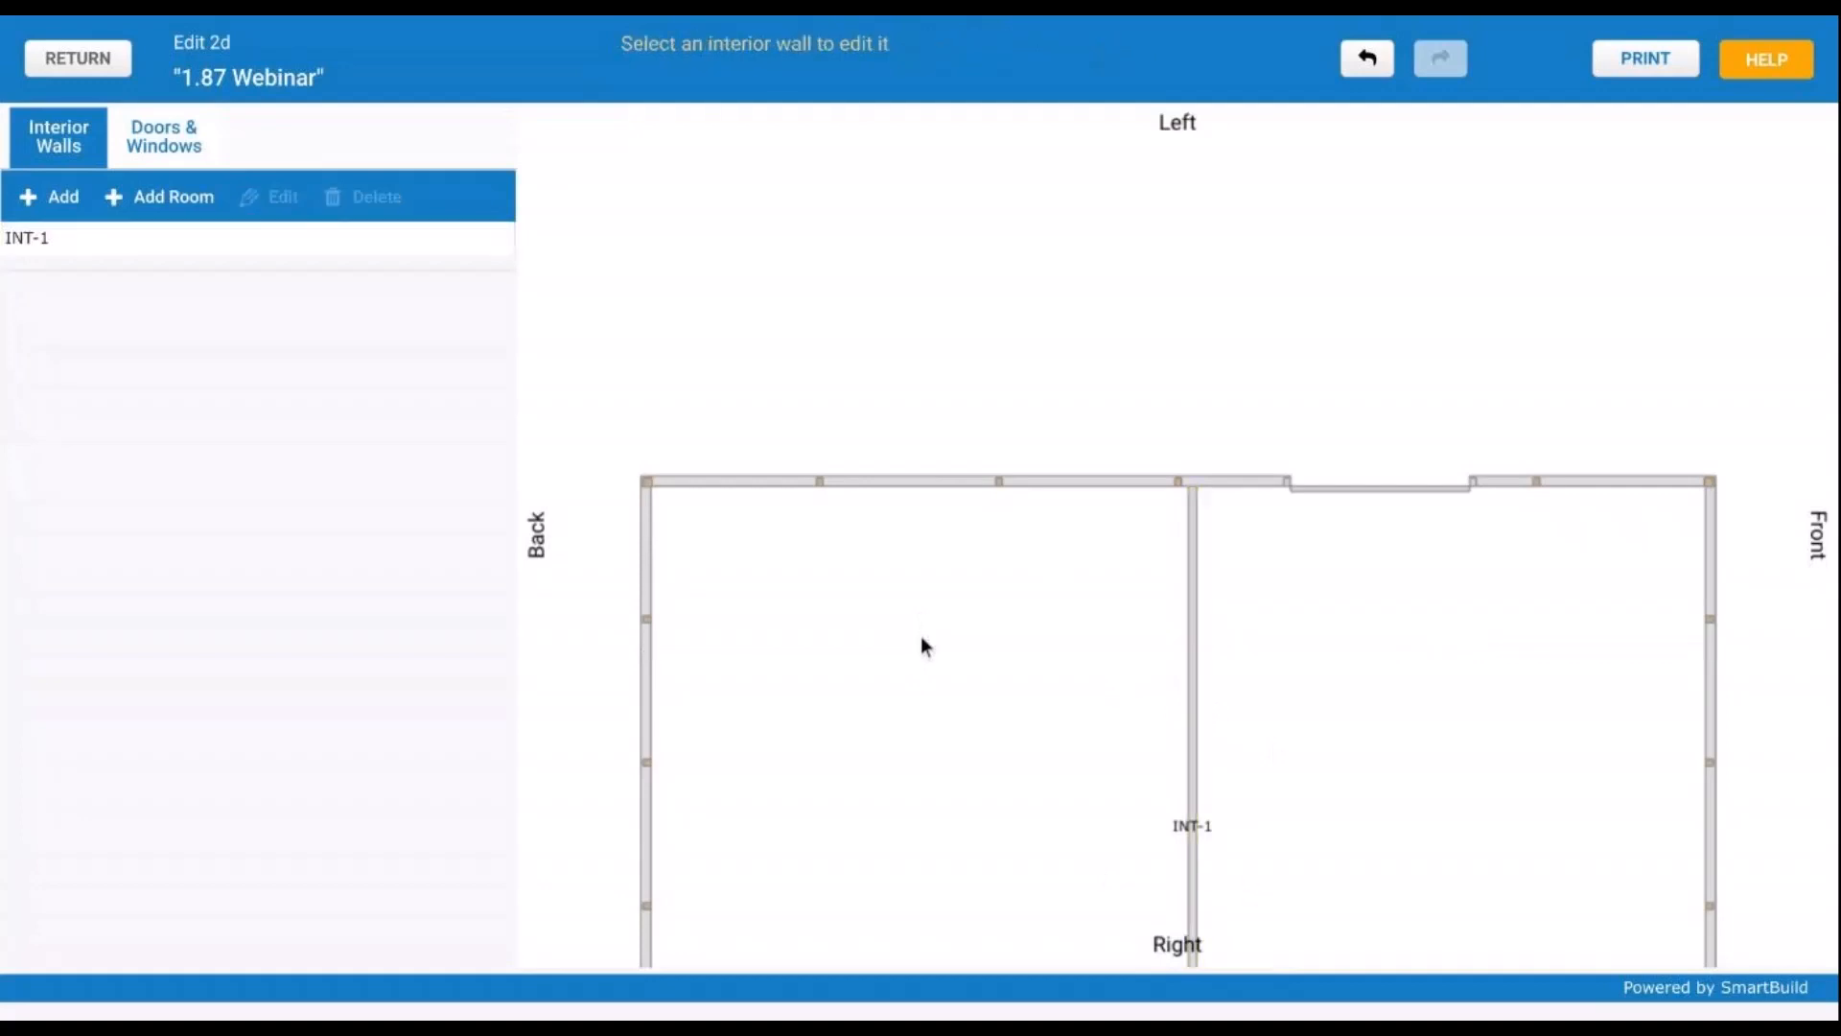
click(1194, 648)
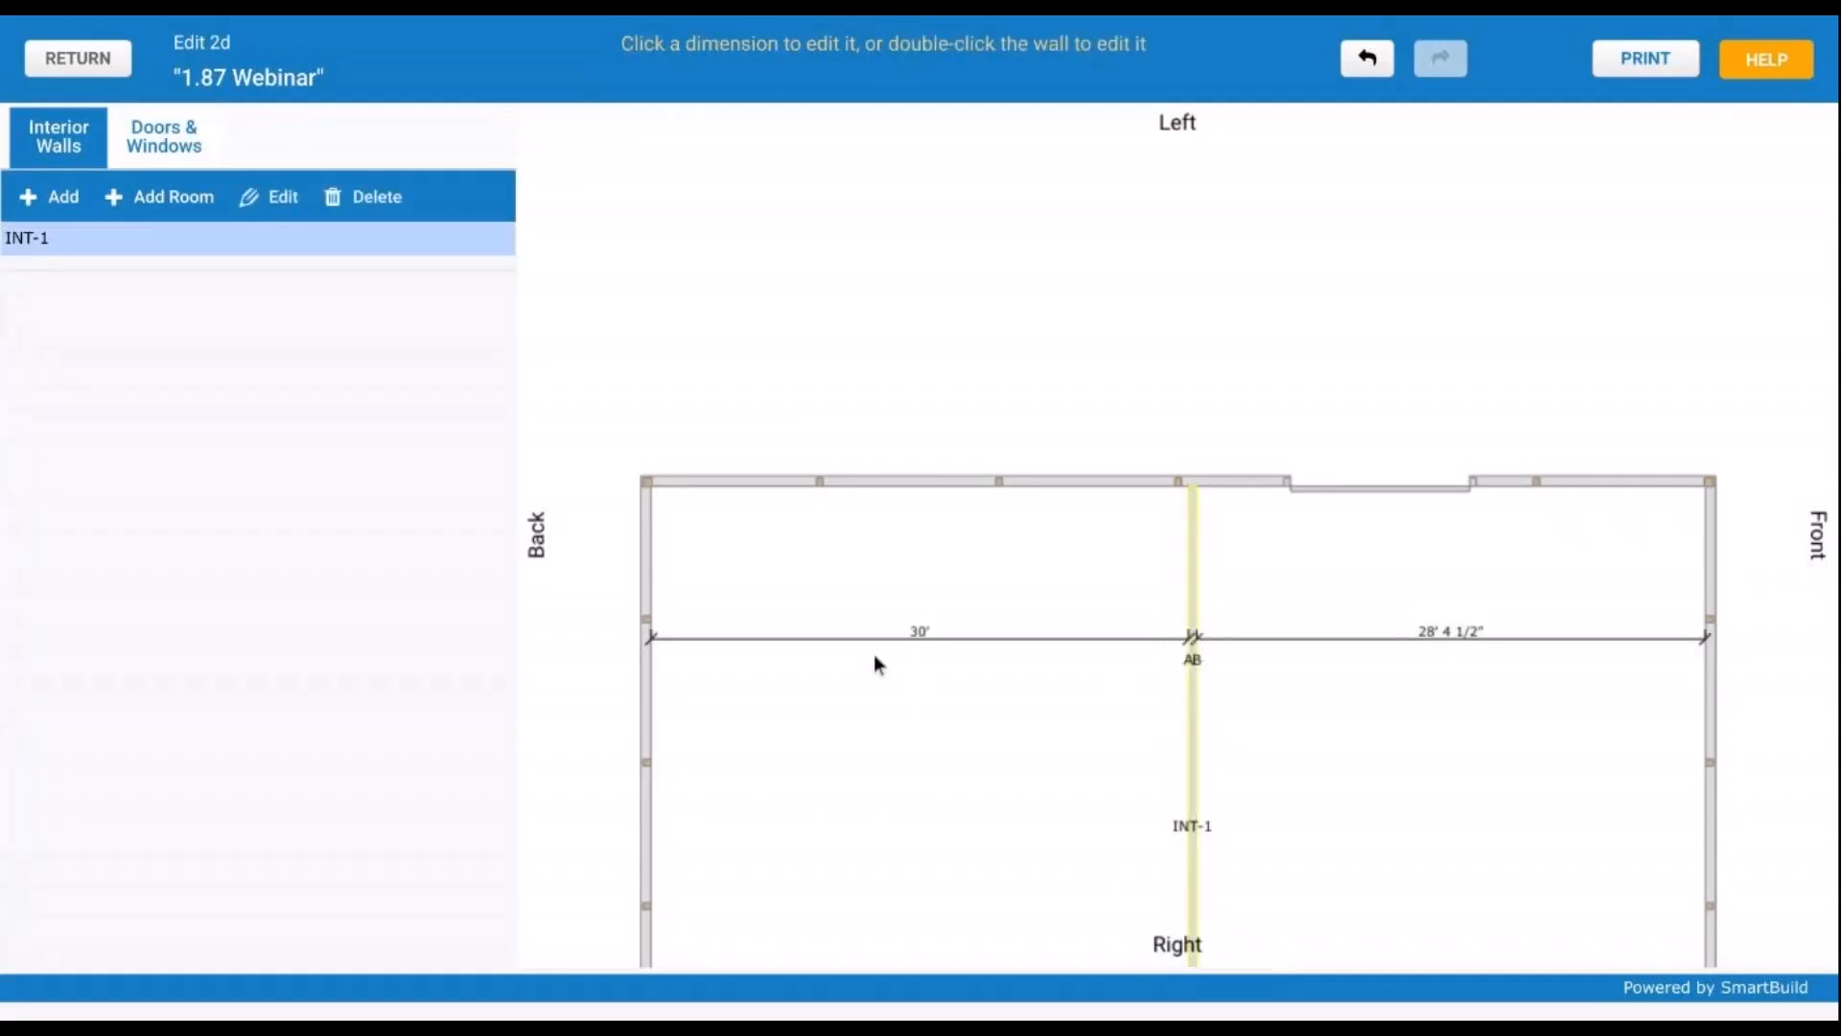
drag(875, 657, 1061, 501)
scroll(942, 576, up, 4)
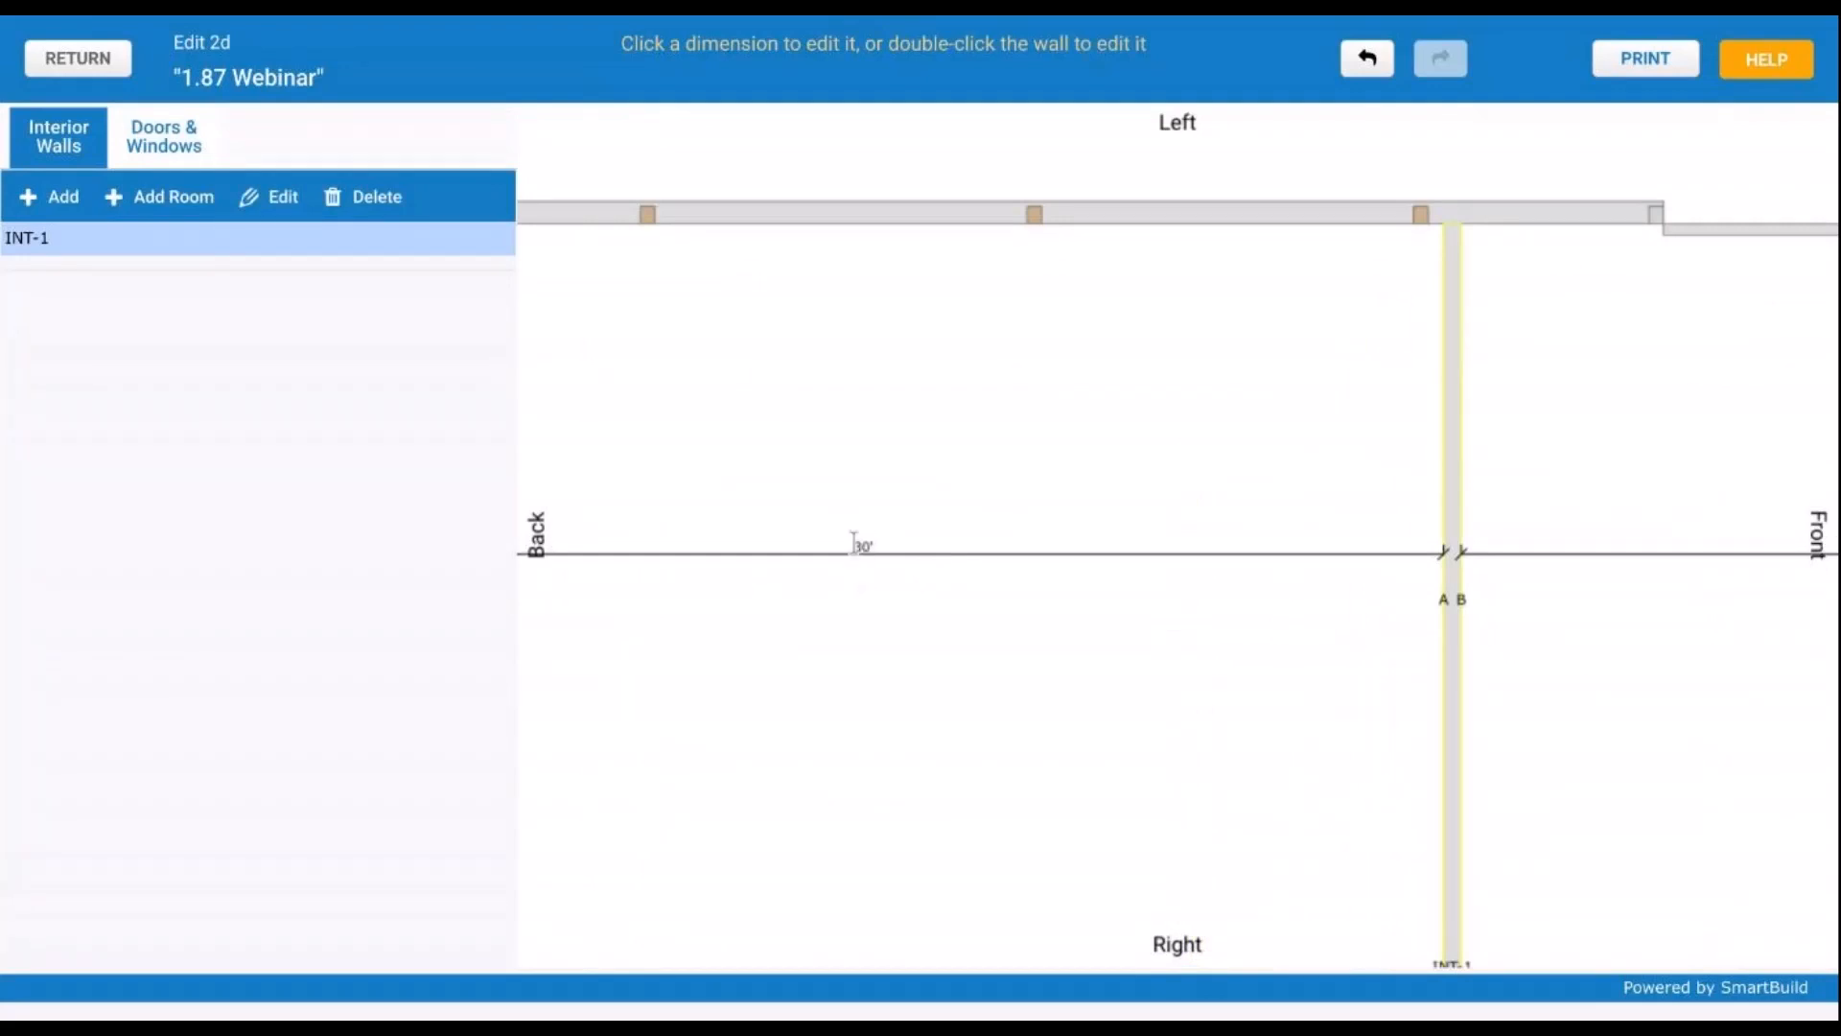
click(856, 542)
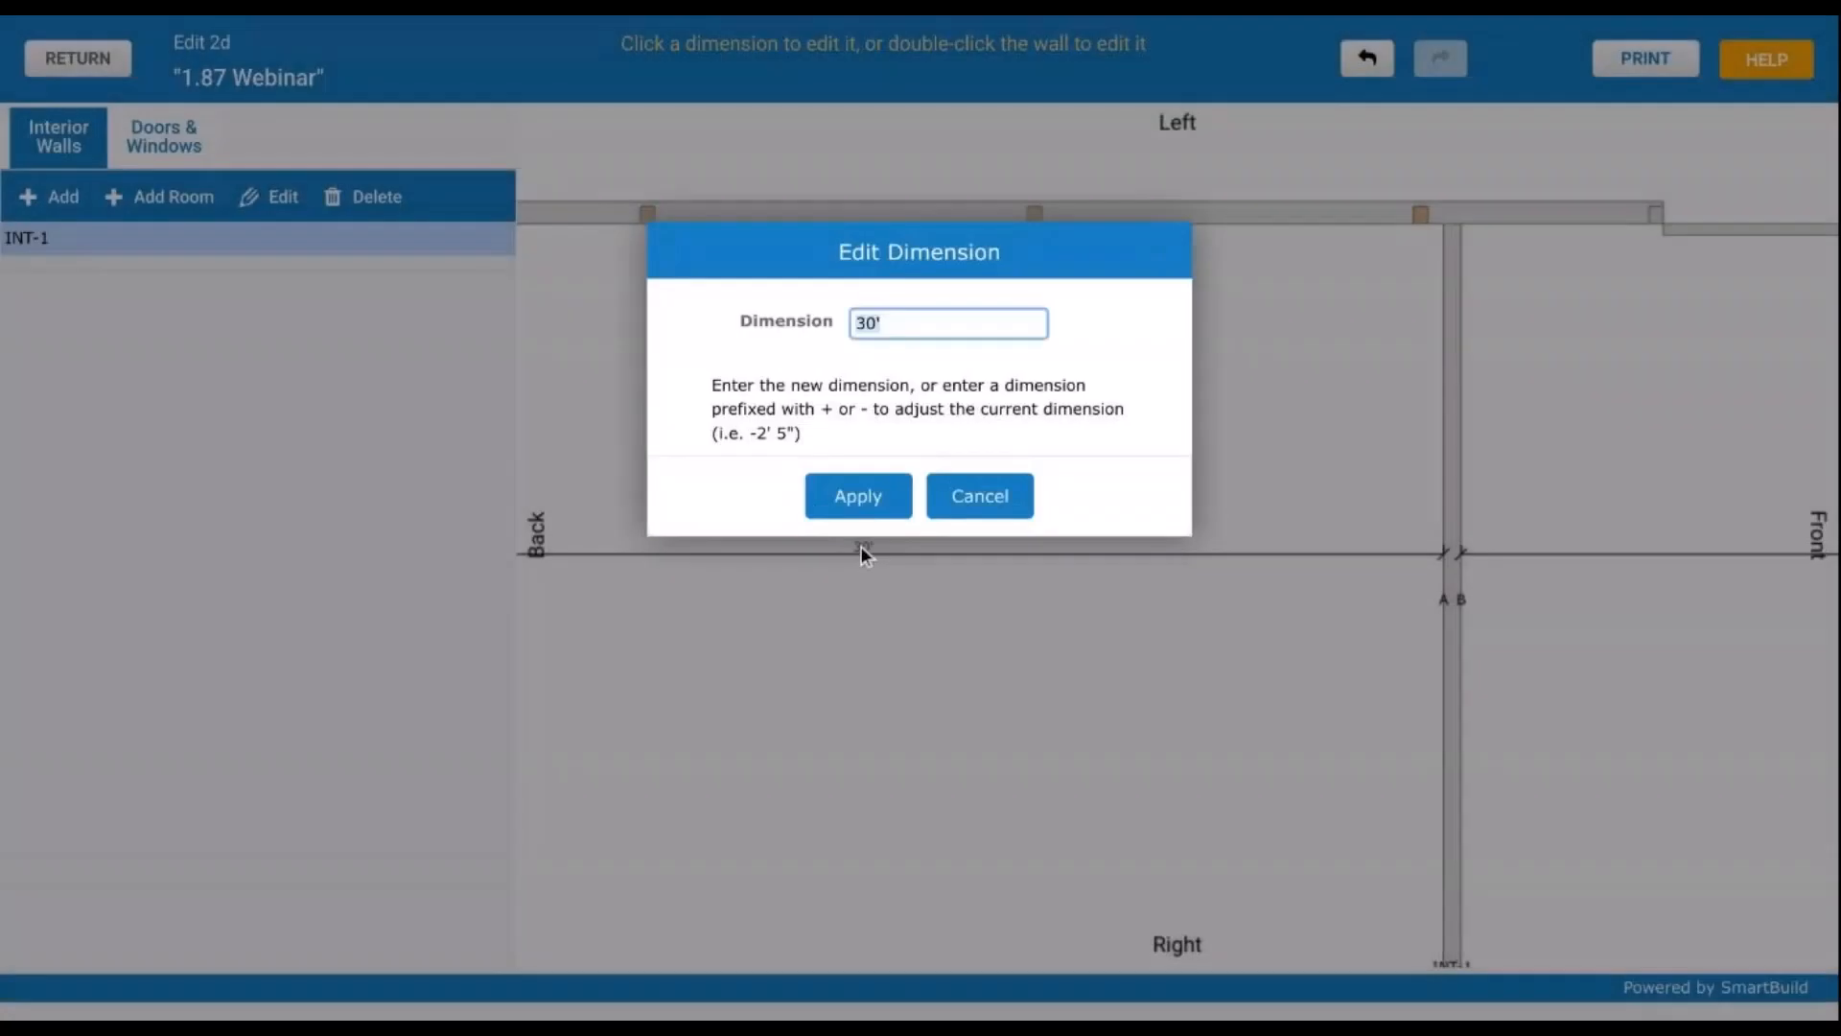
text(32)
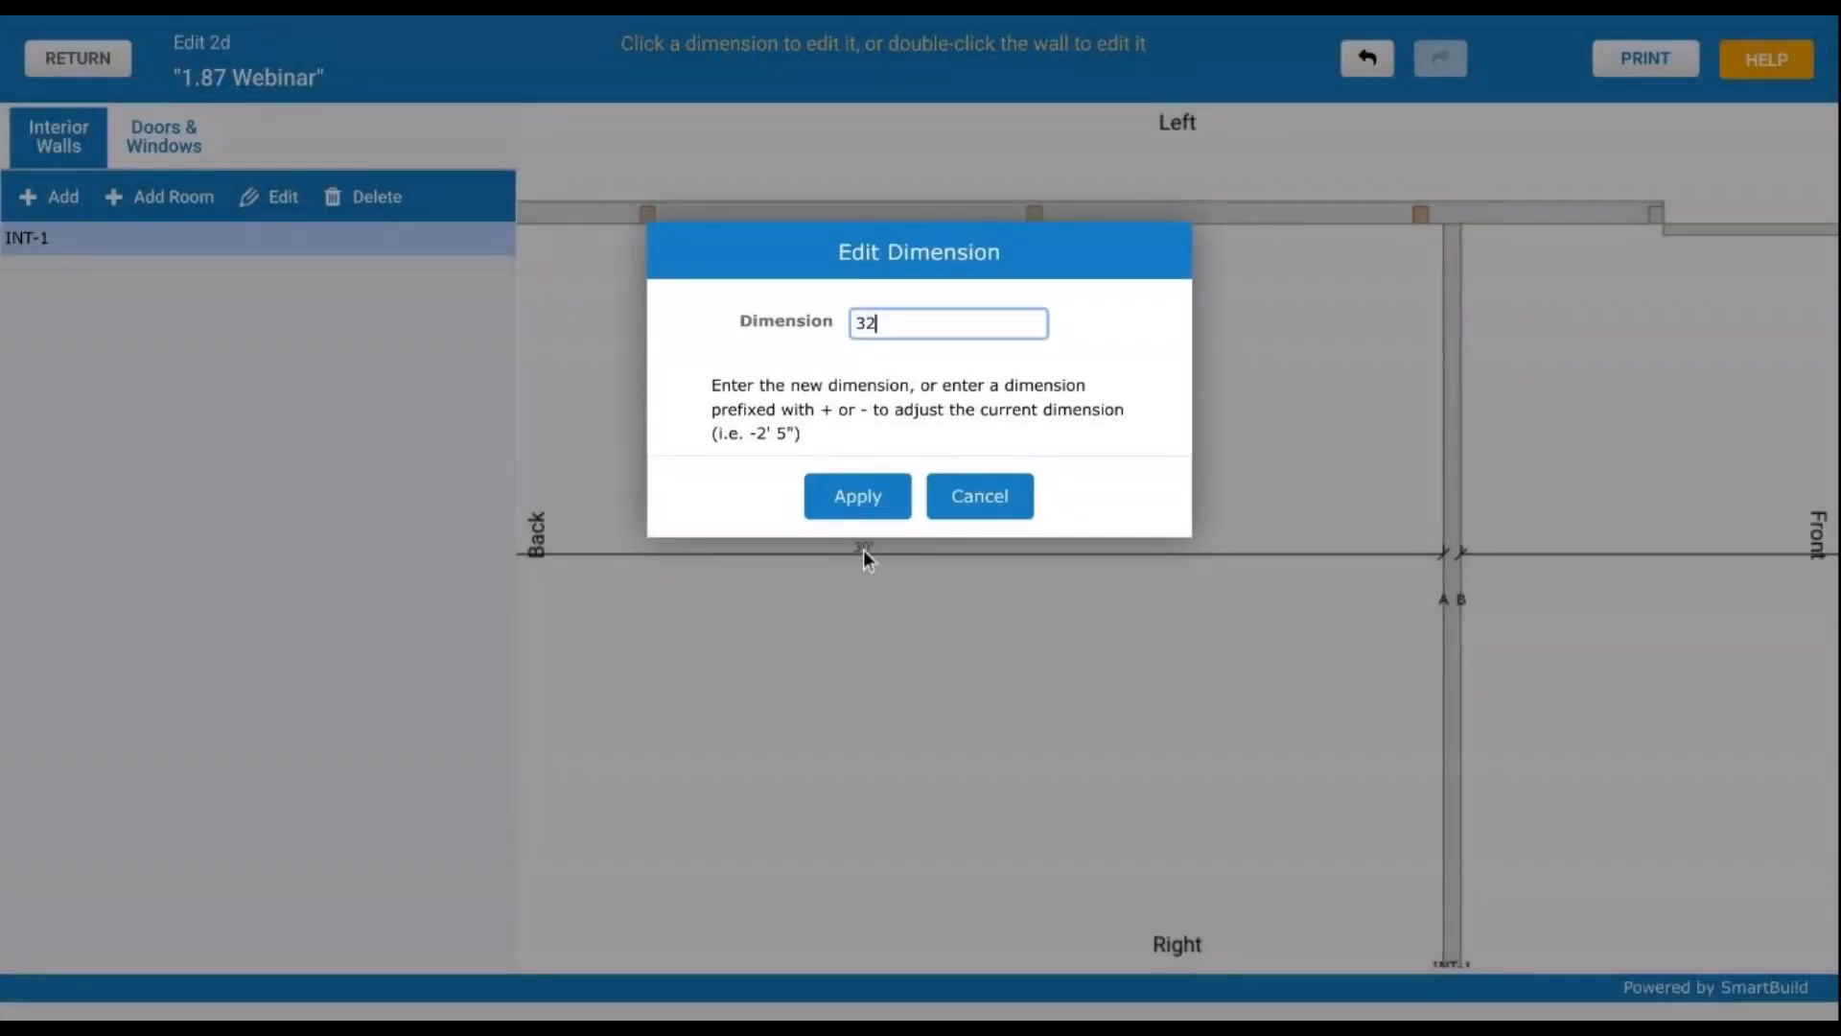
click(867, 499)
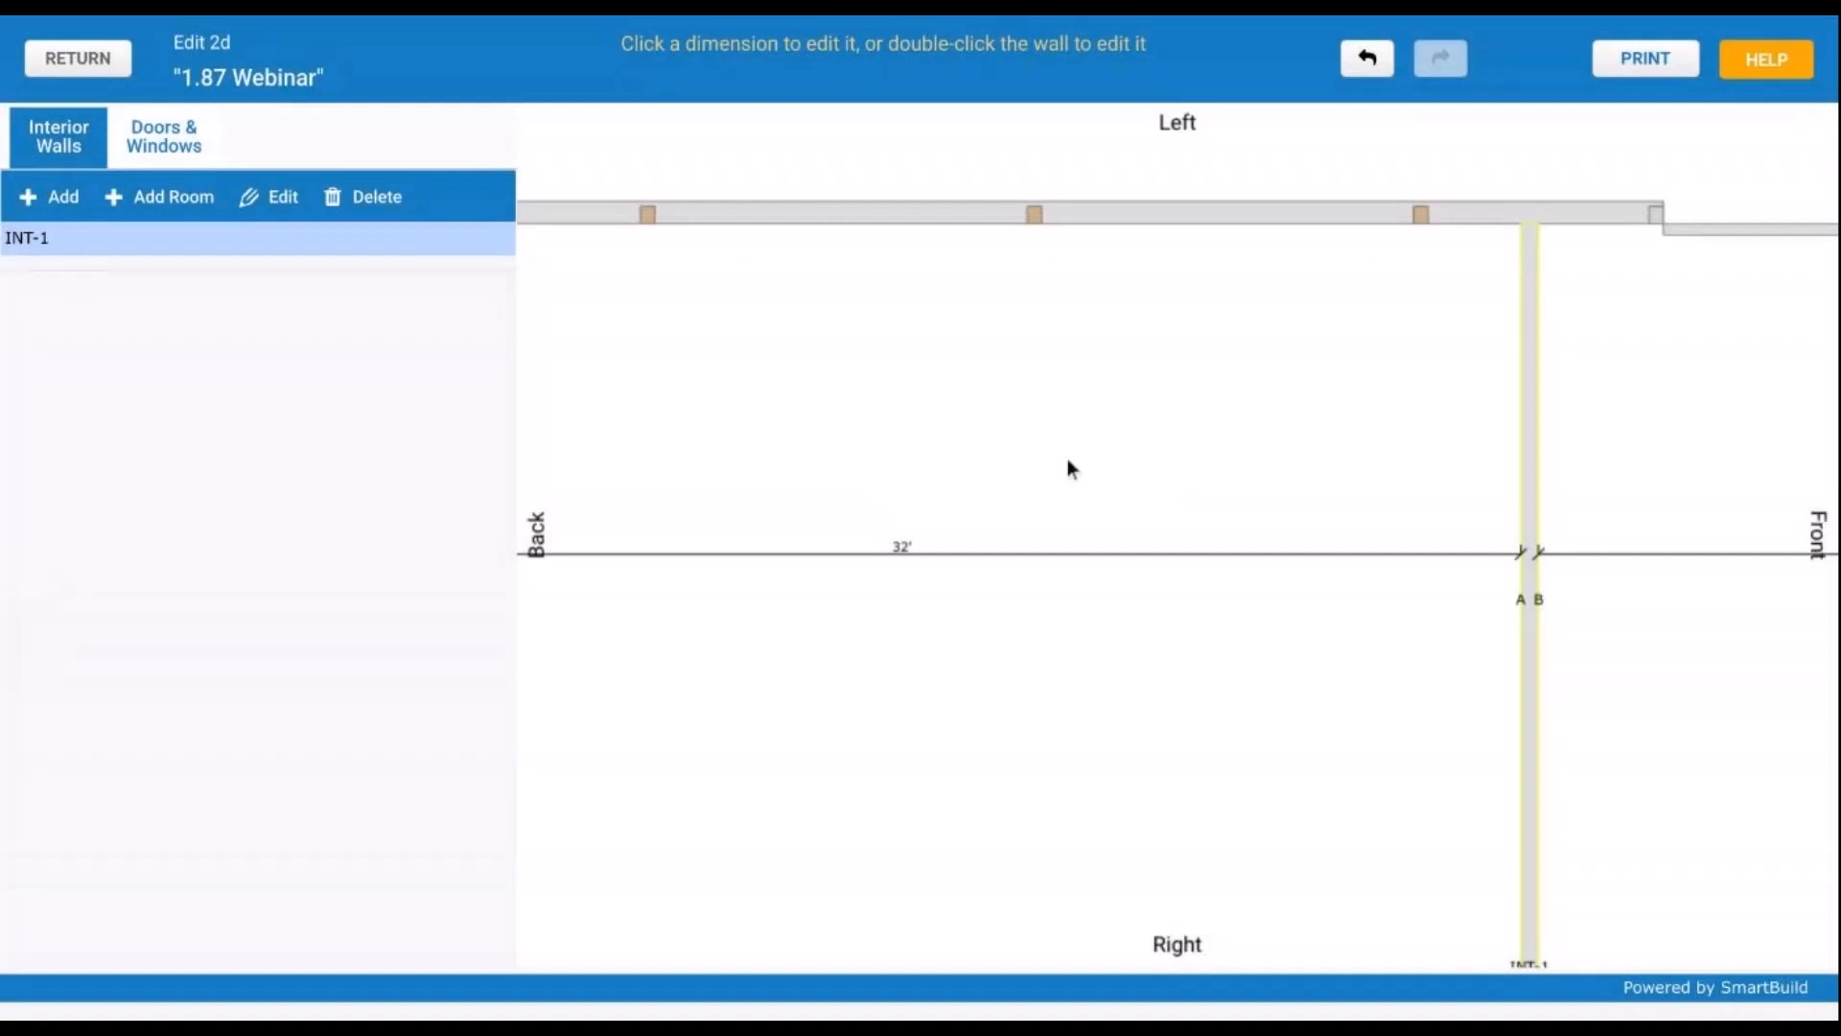
scroll(1067, 458, down, 5)
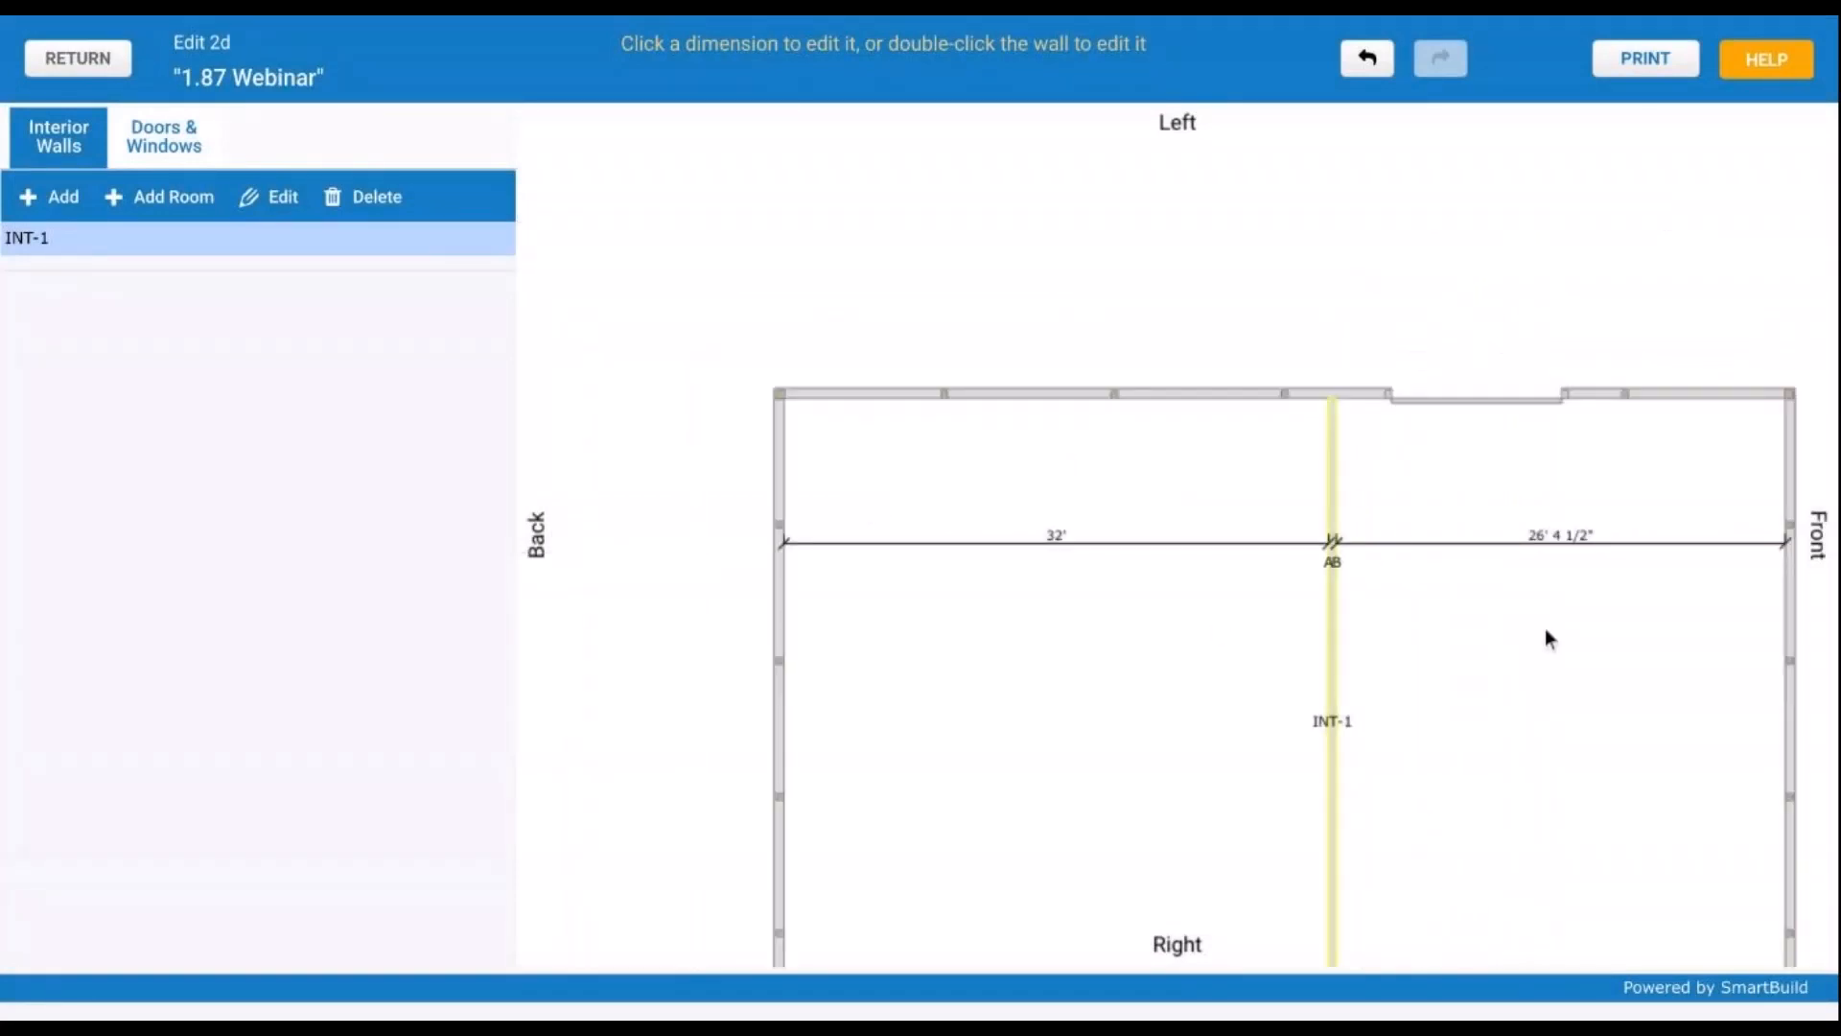
drag(1548, 633, 1502, 578)
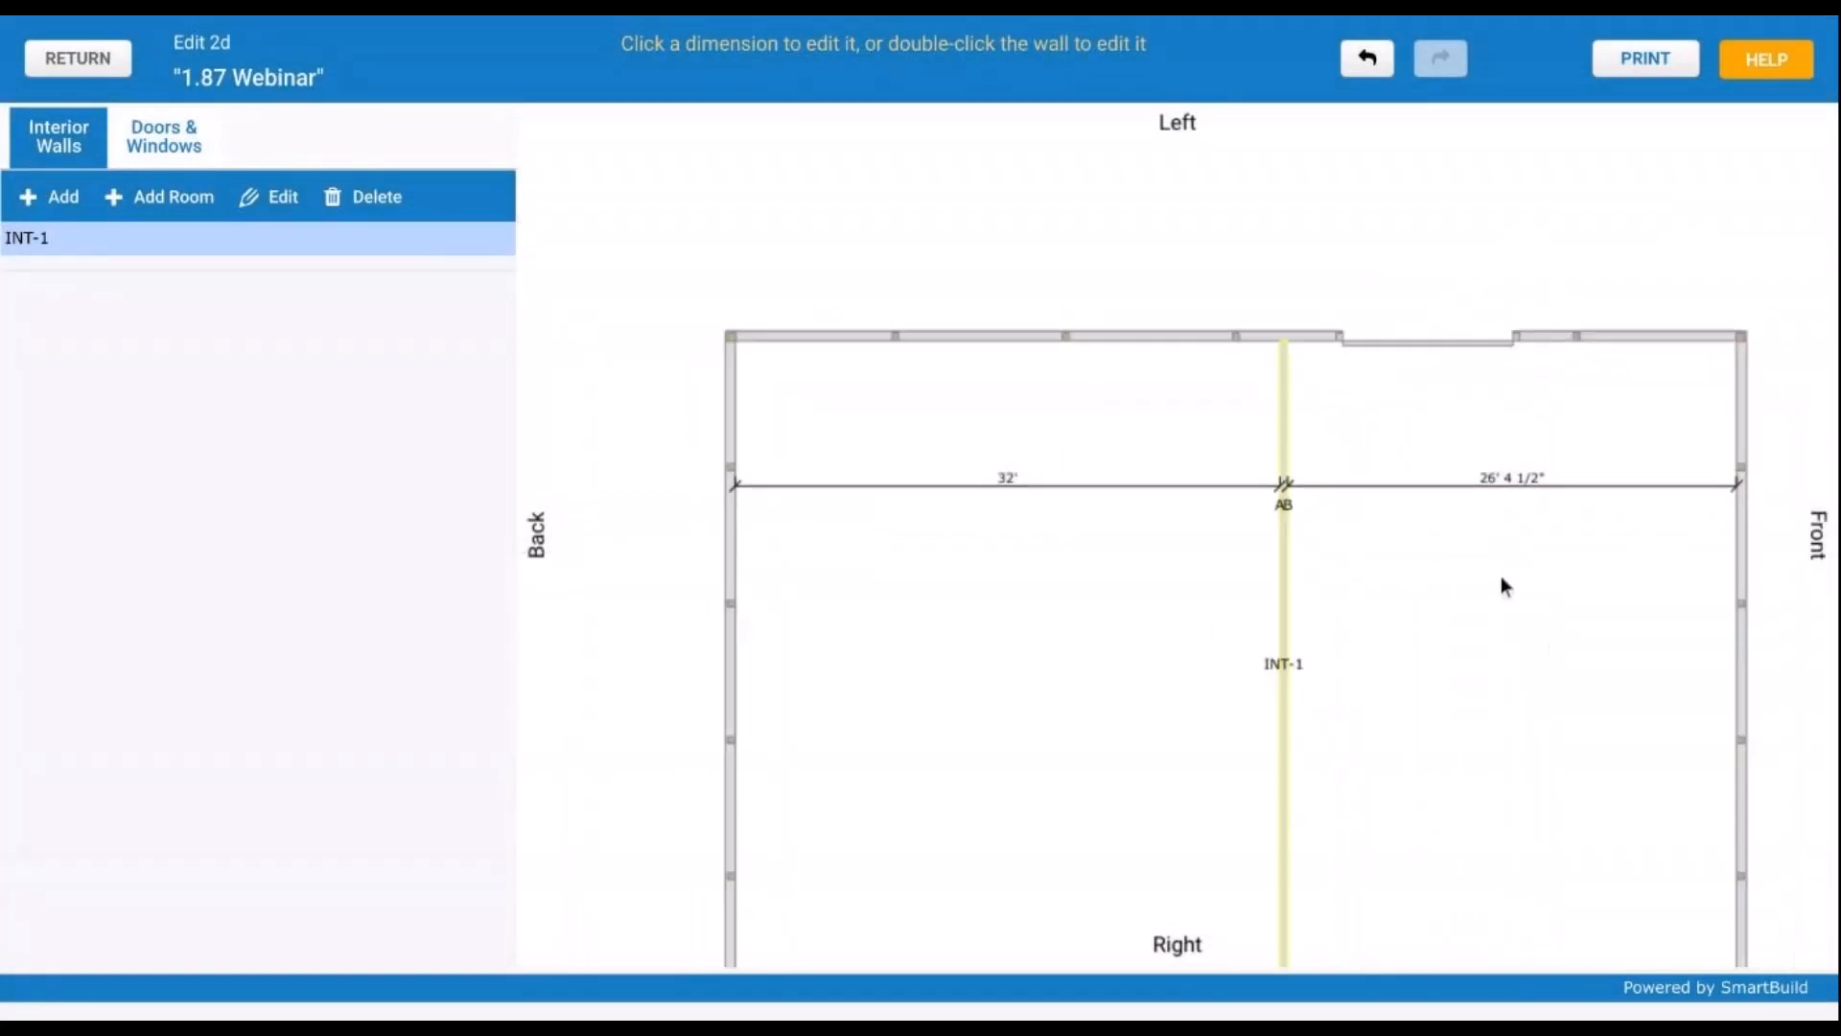
click(773, 200)
scroll(1239, 537, down, 2)
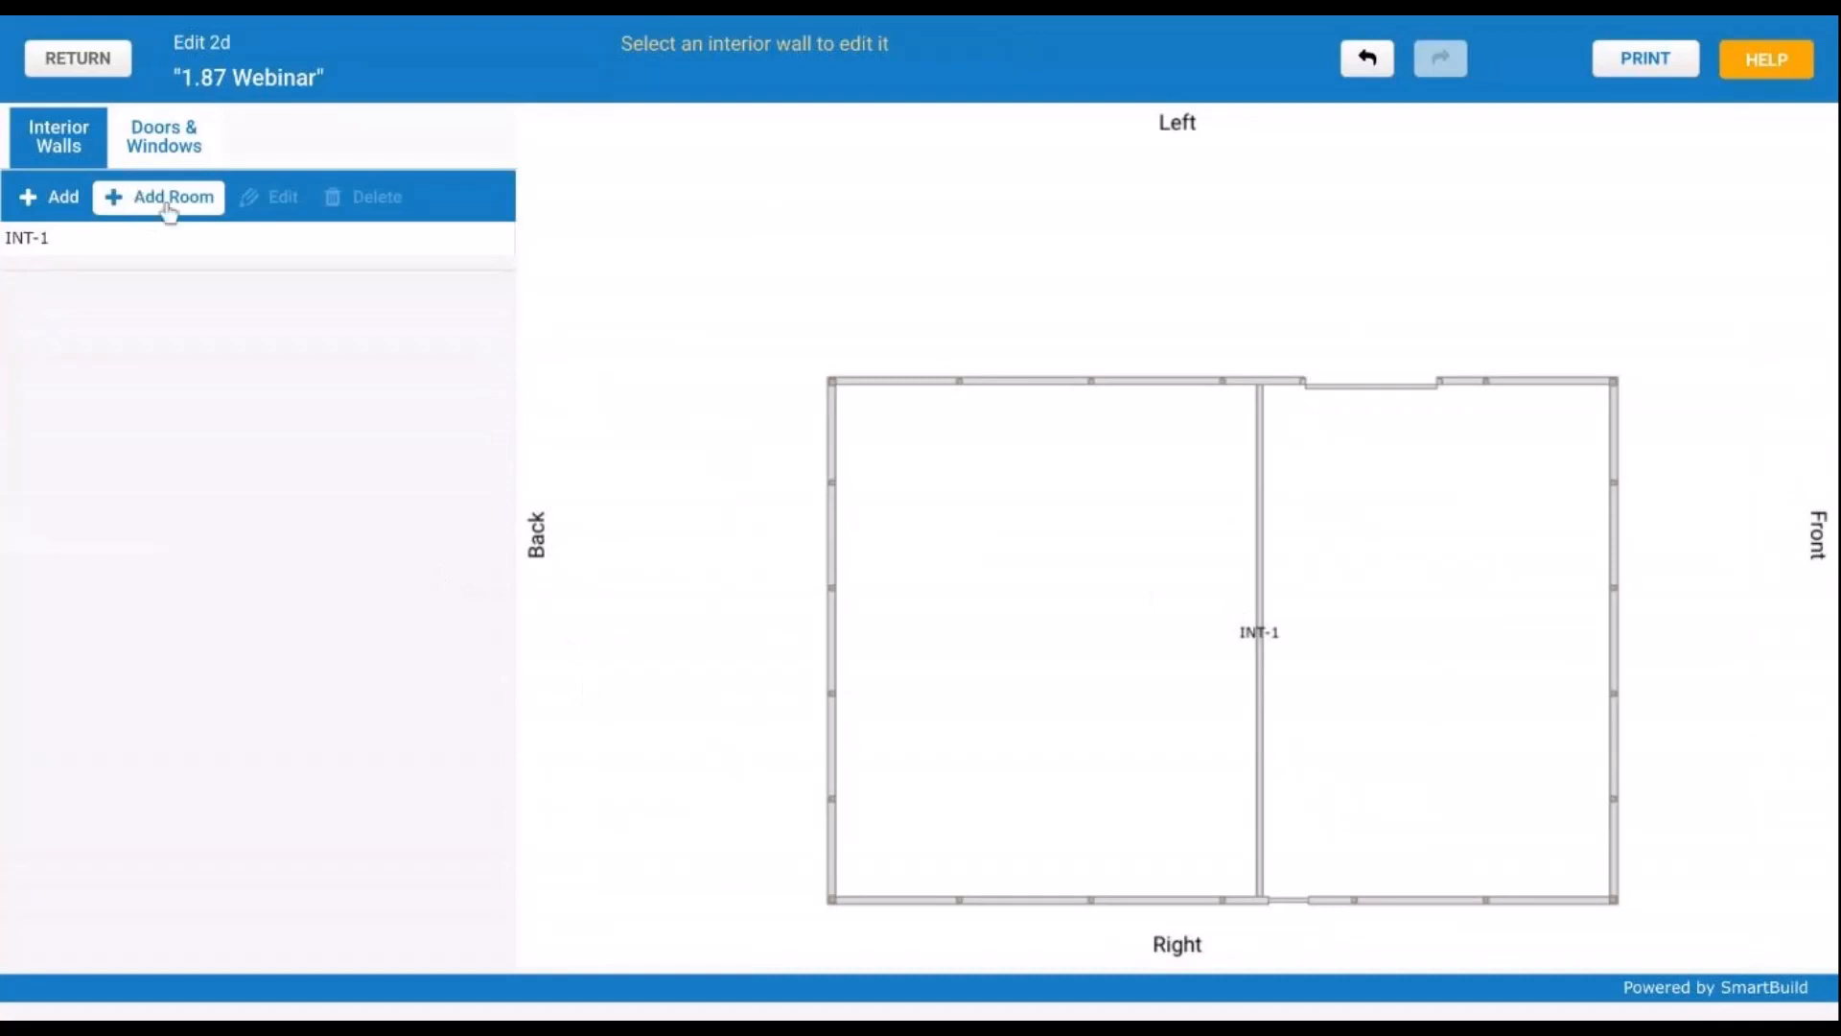
Step: Start a new interior room, set its width to 12', and swap its dimensions to 12' long by 10' wide
click(169, 204)
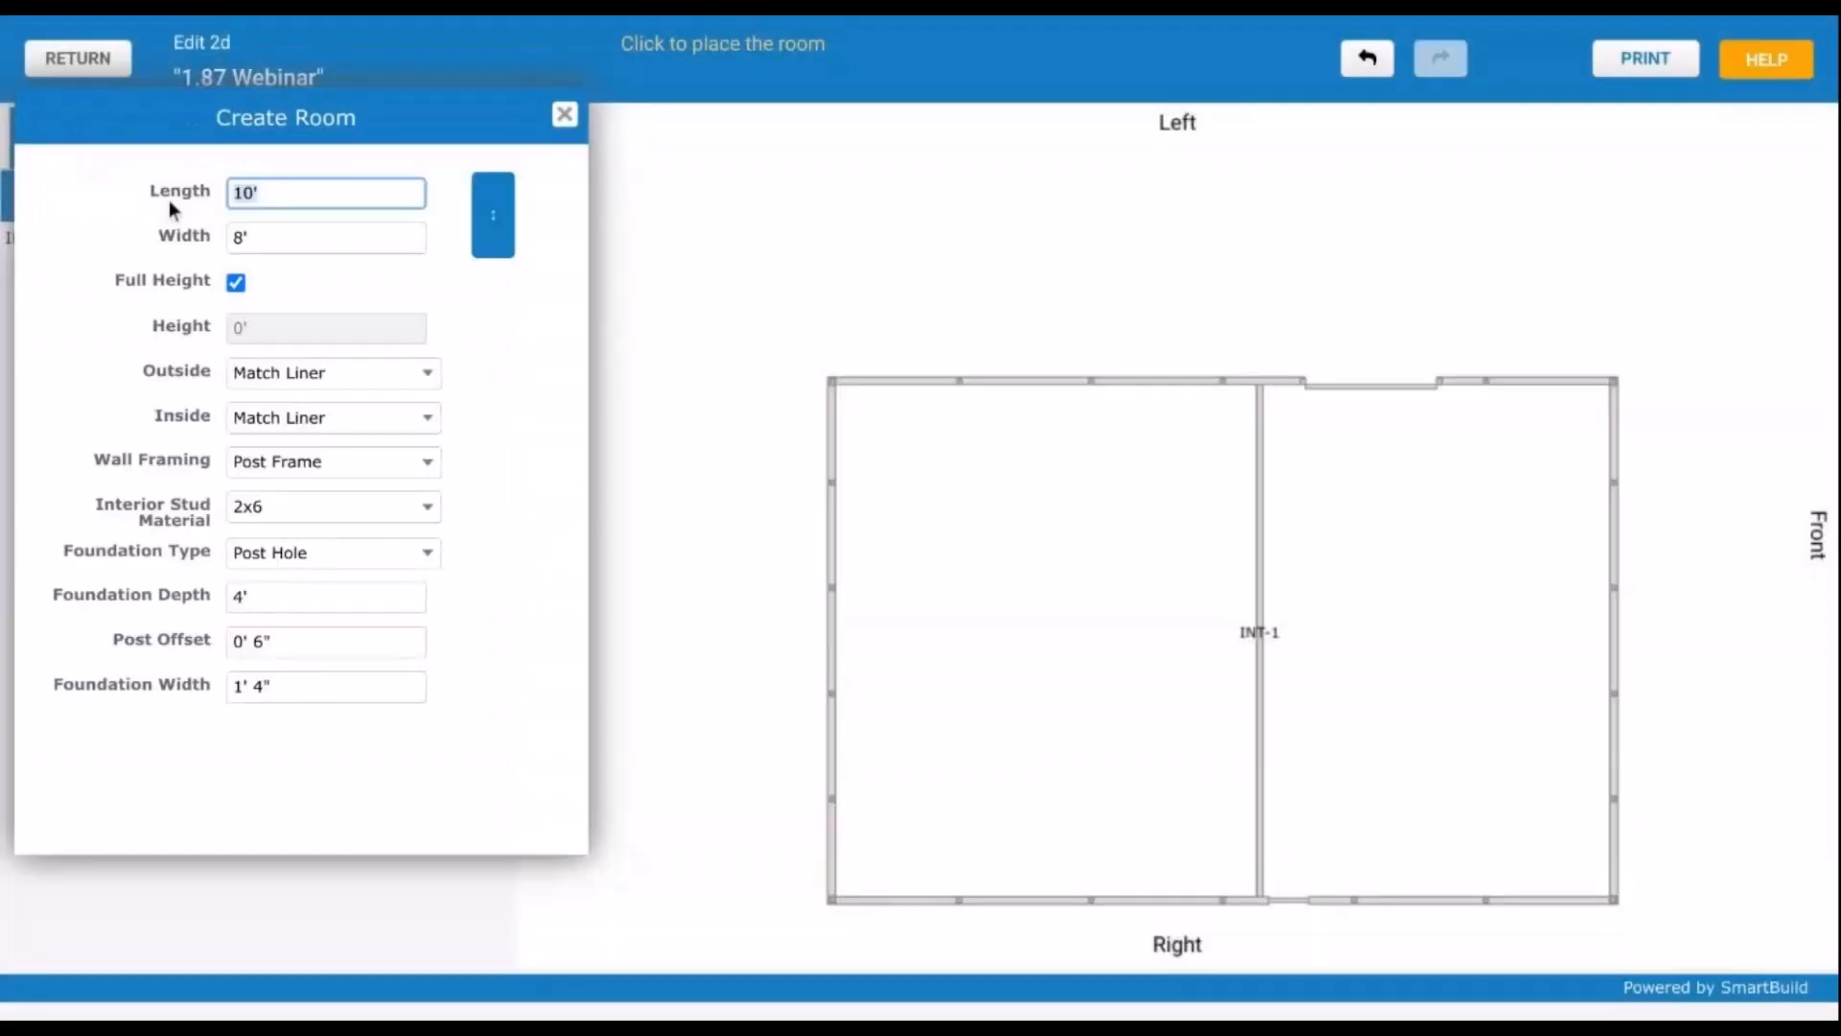
click(307, 228)
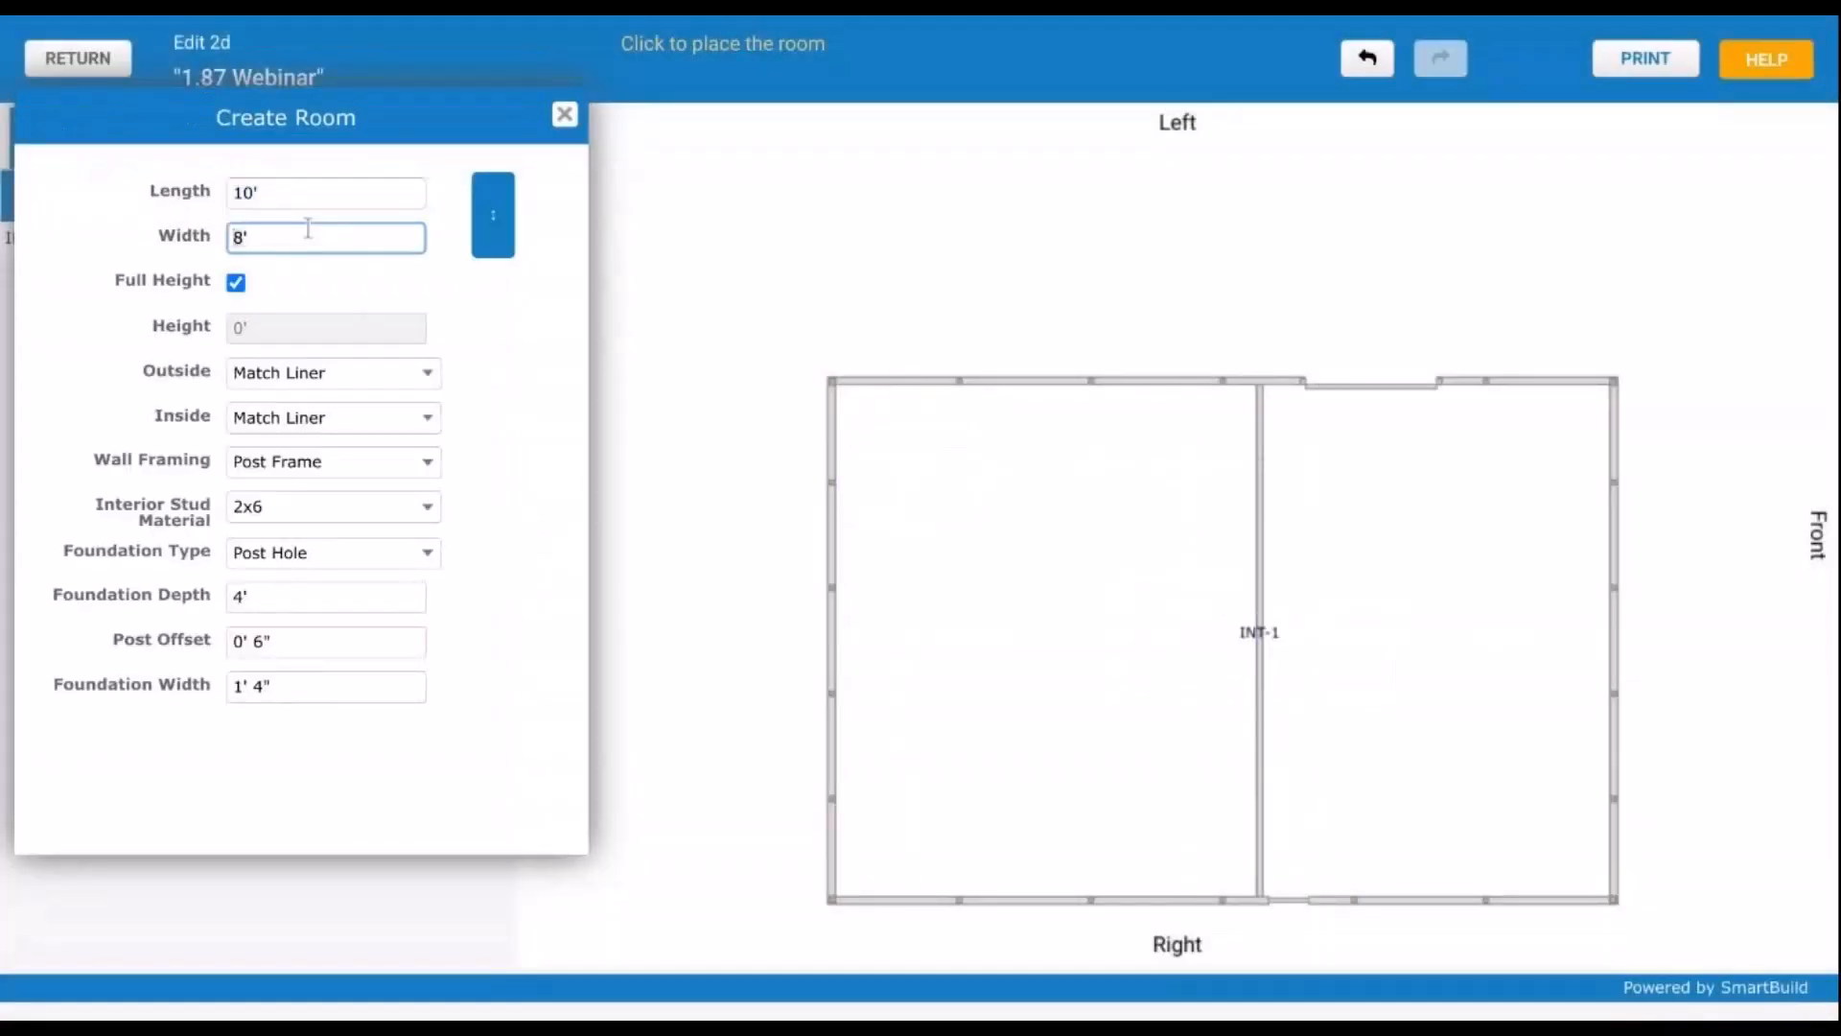
text(12)
key(Tab)
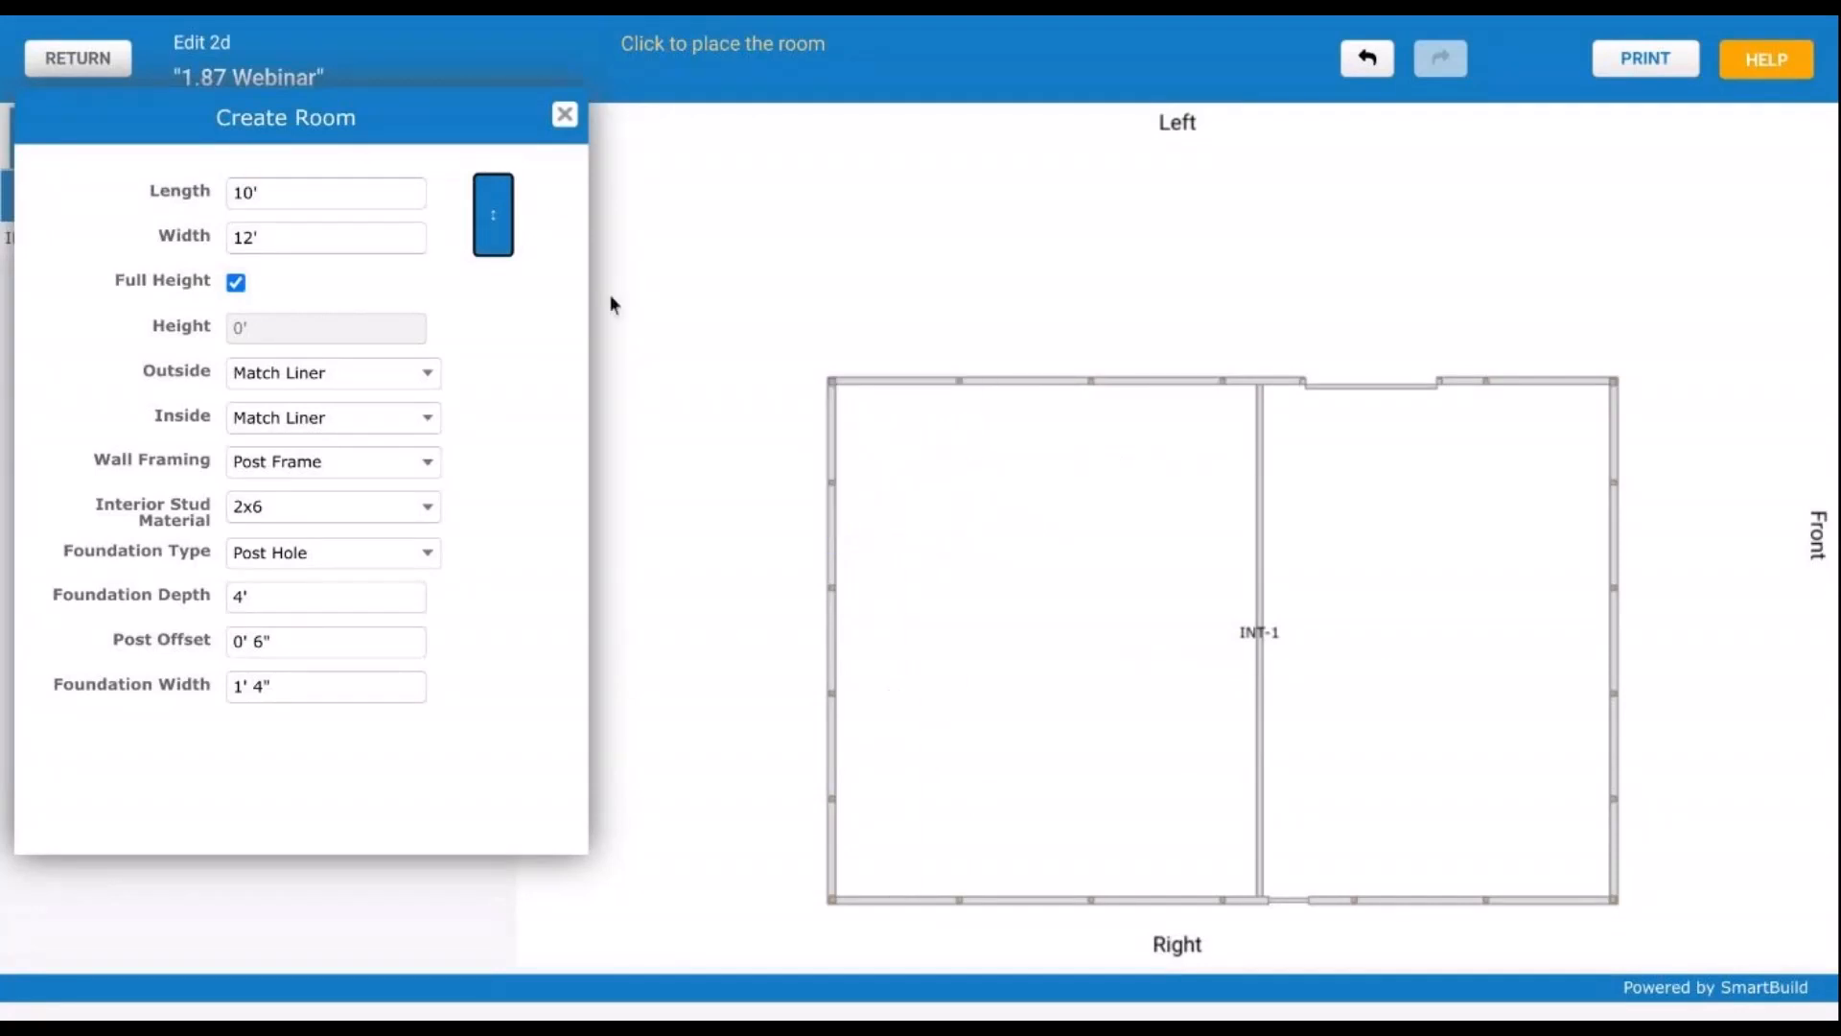
click(494, 231)
Step: Preview the room's placement in the back-left corner of the building and against the interior wall without placing it
scroll(834, 388, up, 3)
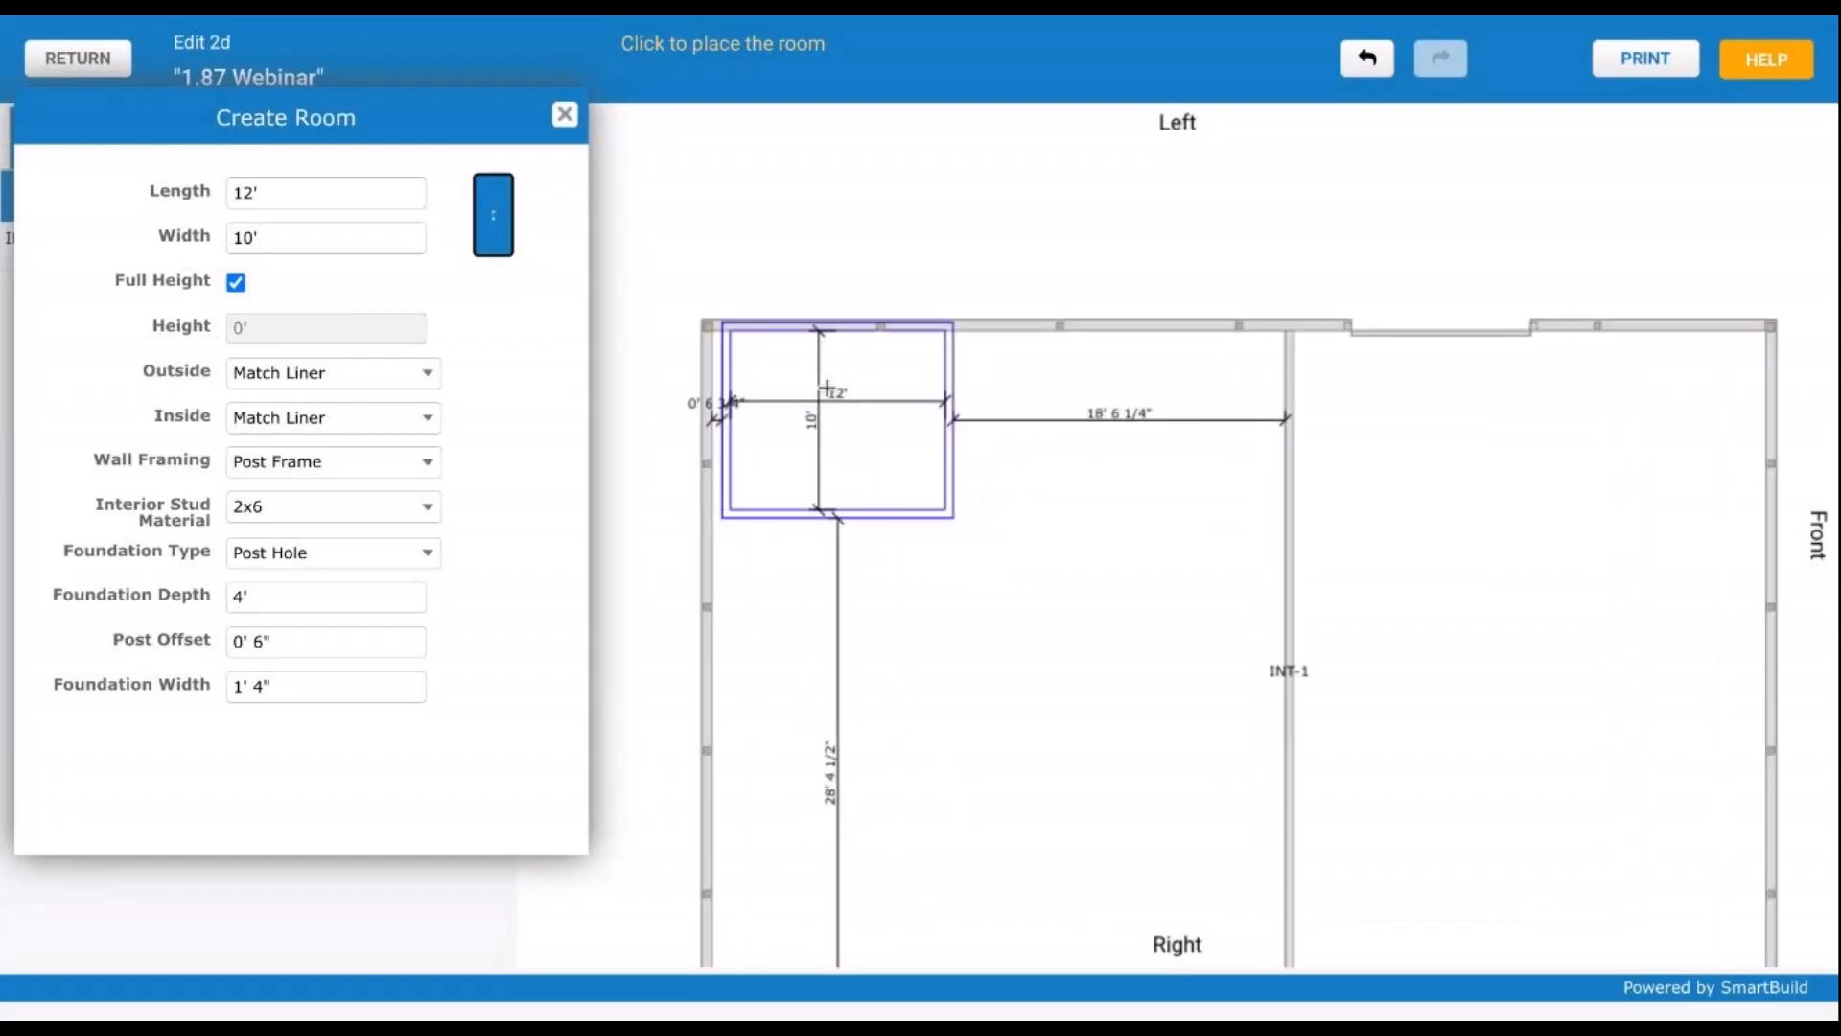
middle_drag(845, 334, 1013, 382)
scroll(888, 423, up, 1)
scroll(886, 397, up, 1)
scroll(928, 398, up, 1)
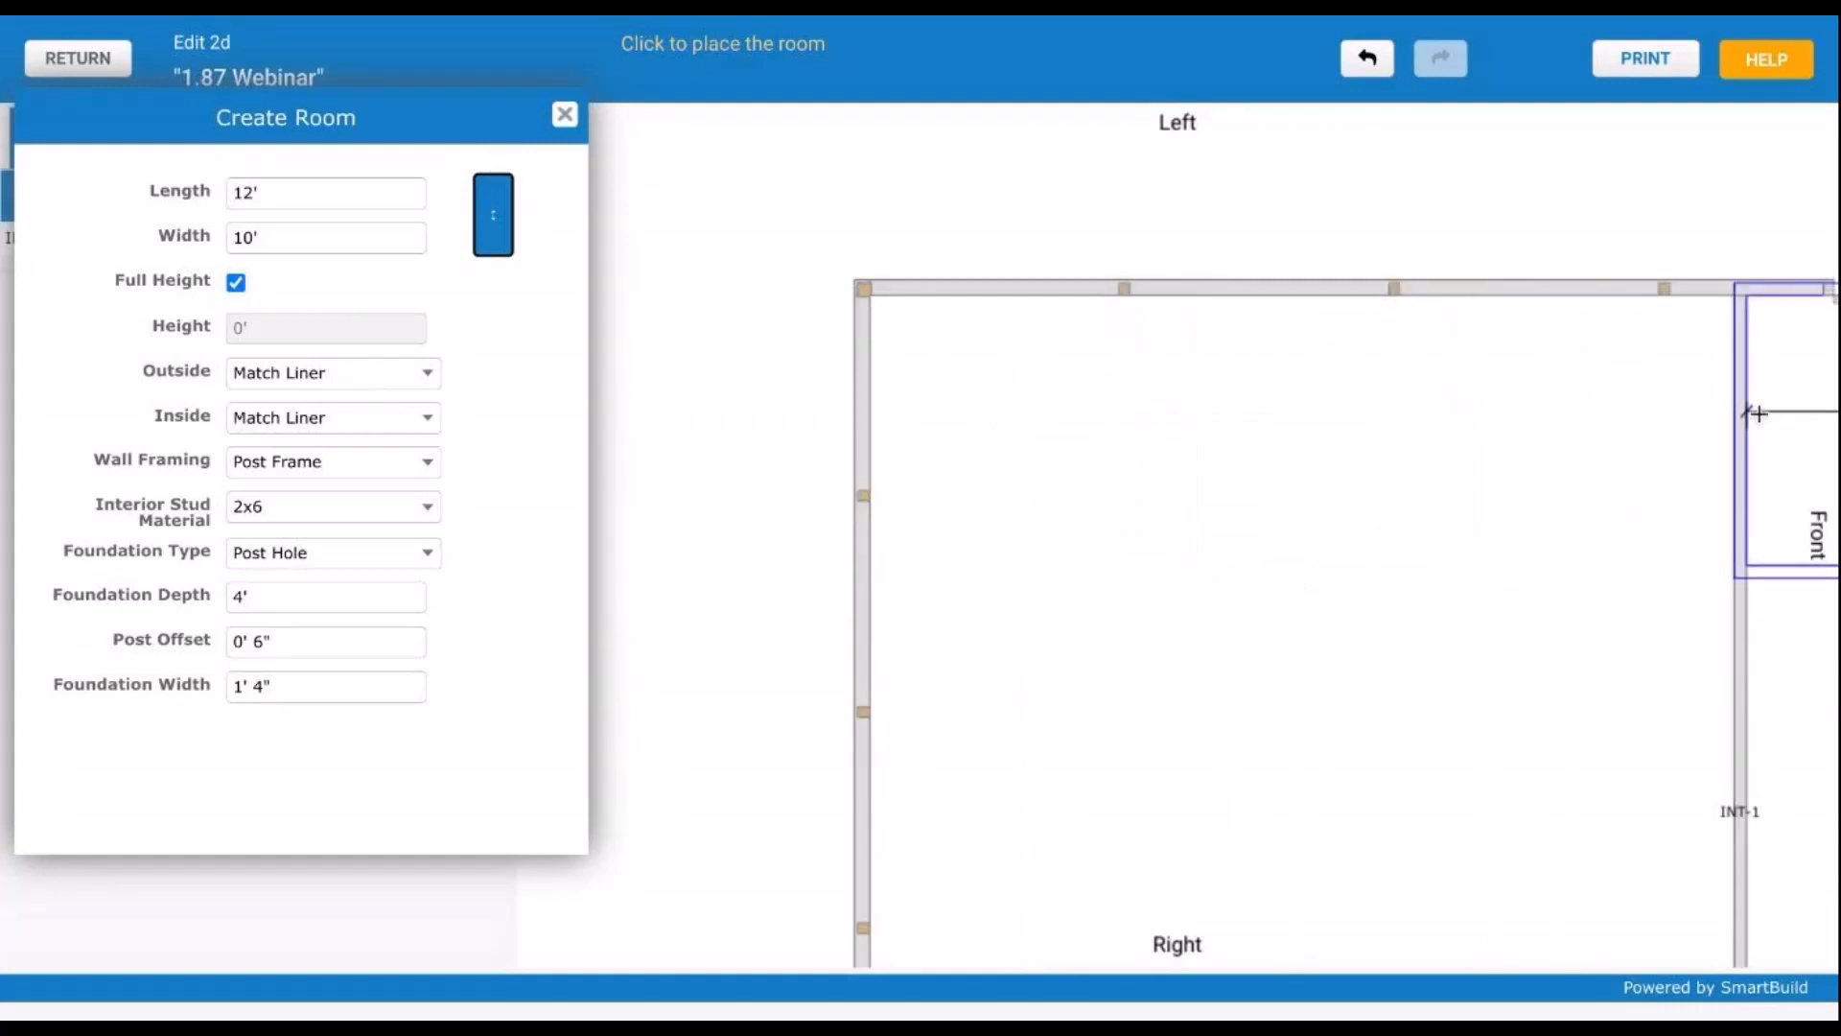
scroll(1672, 456, down, 2)
scroll(1515, 467, down, 3)
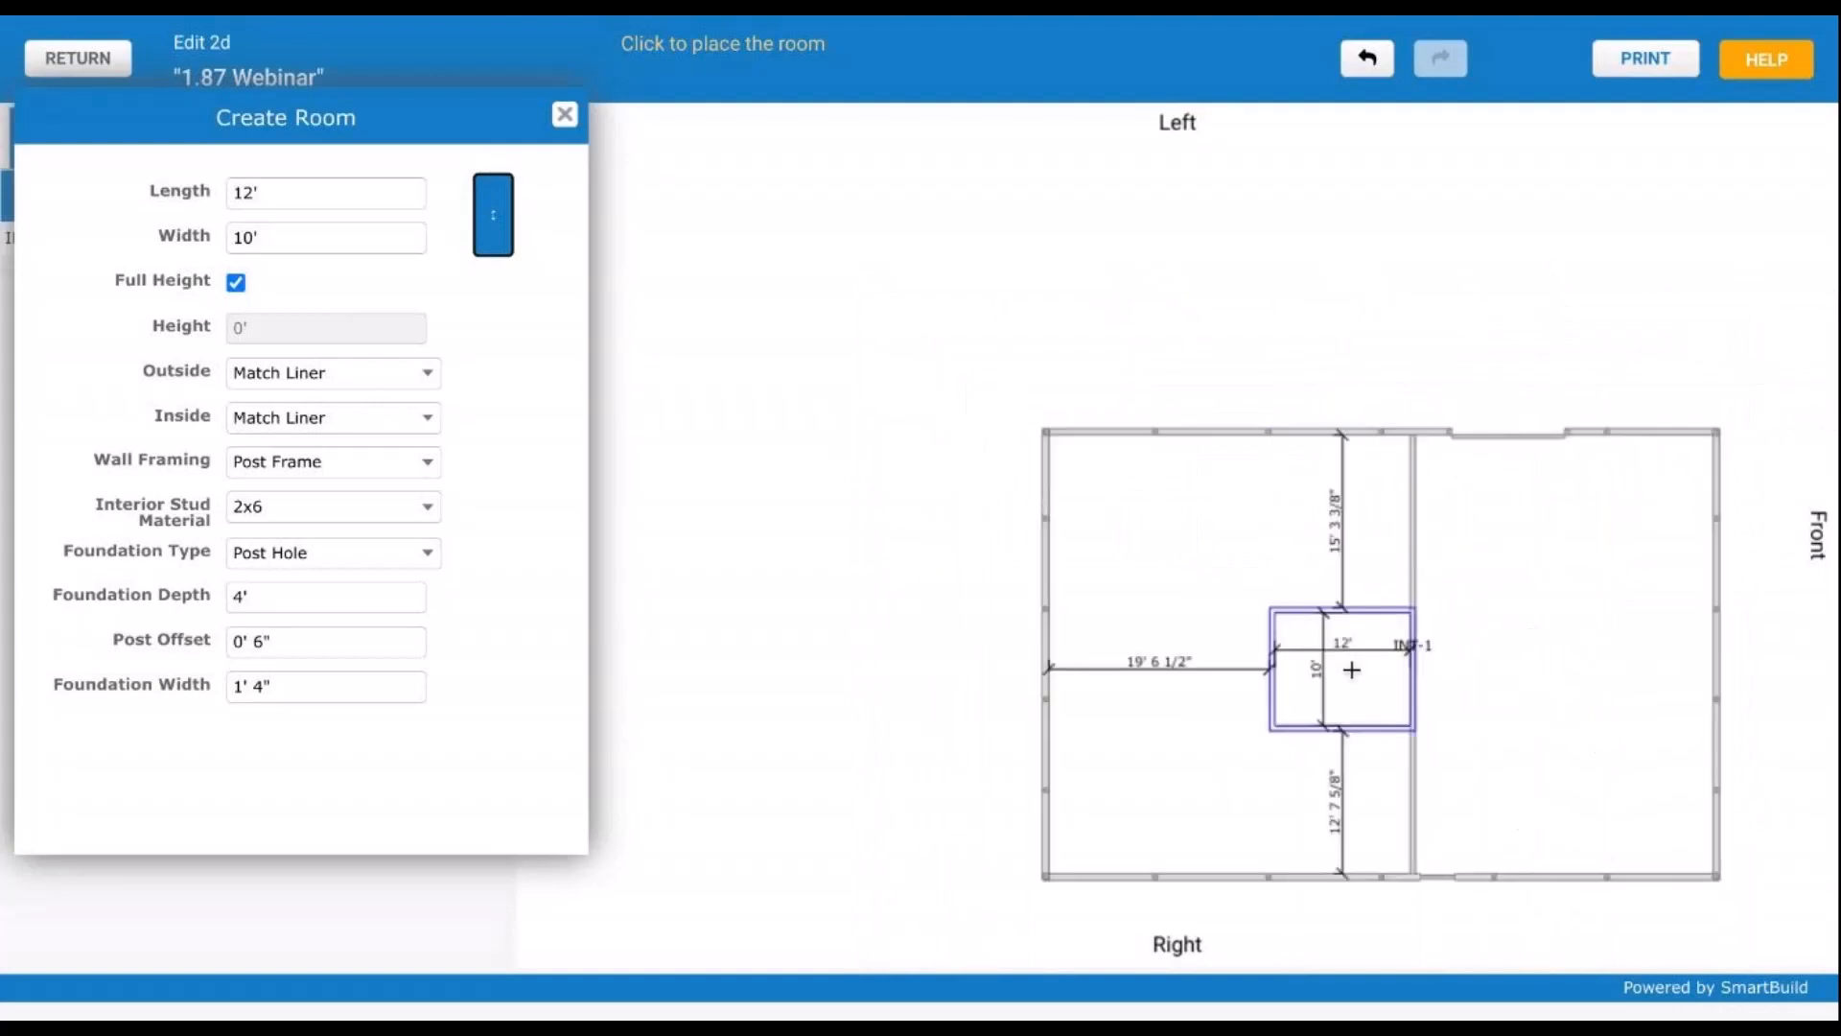
Step: Set the new room's wall framing to Stud Frame and its foundation type to Stem Wall
click(326, 464)
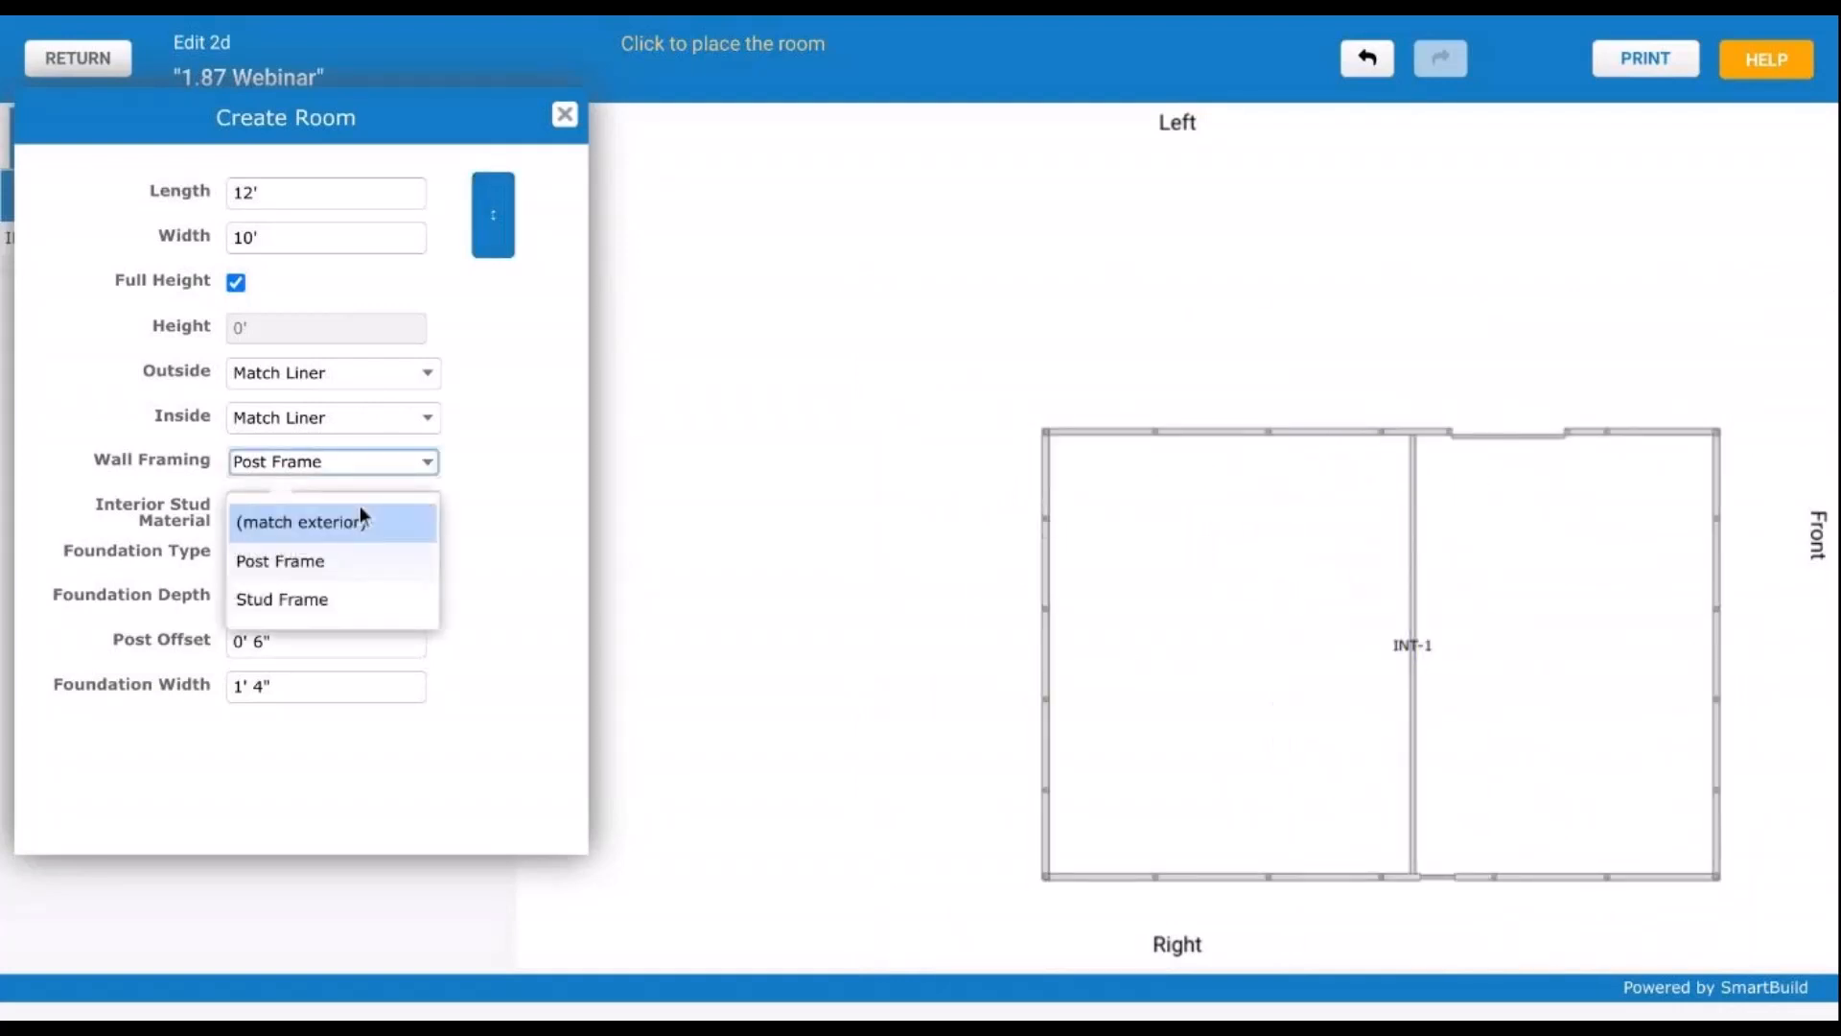
click(326, 605)
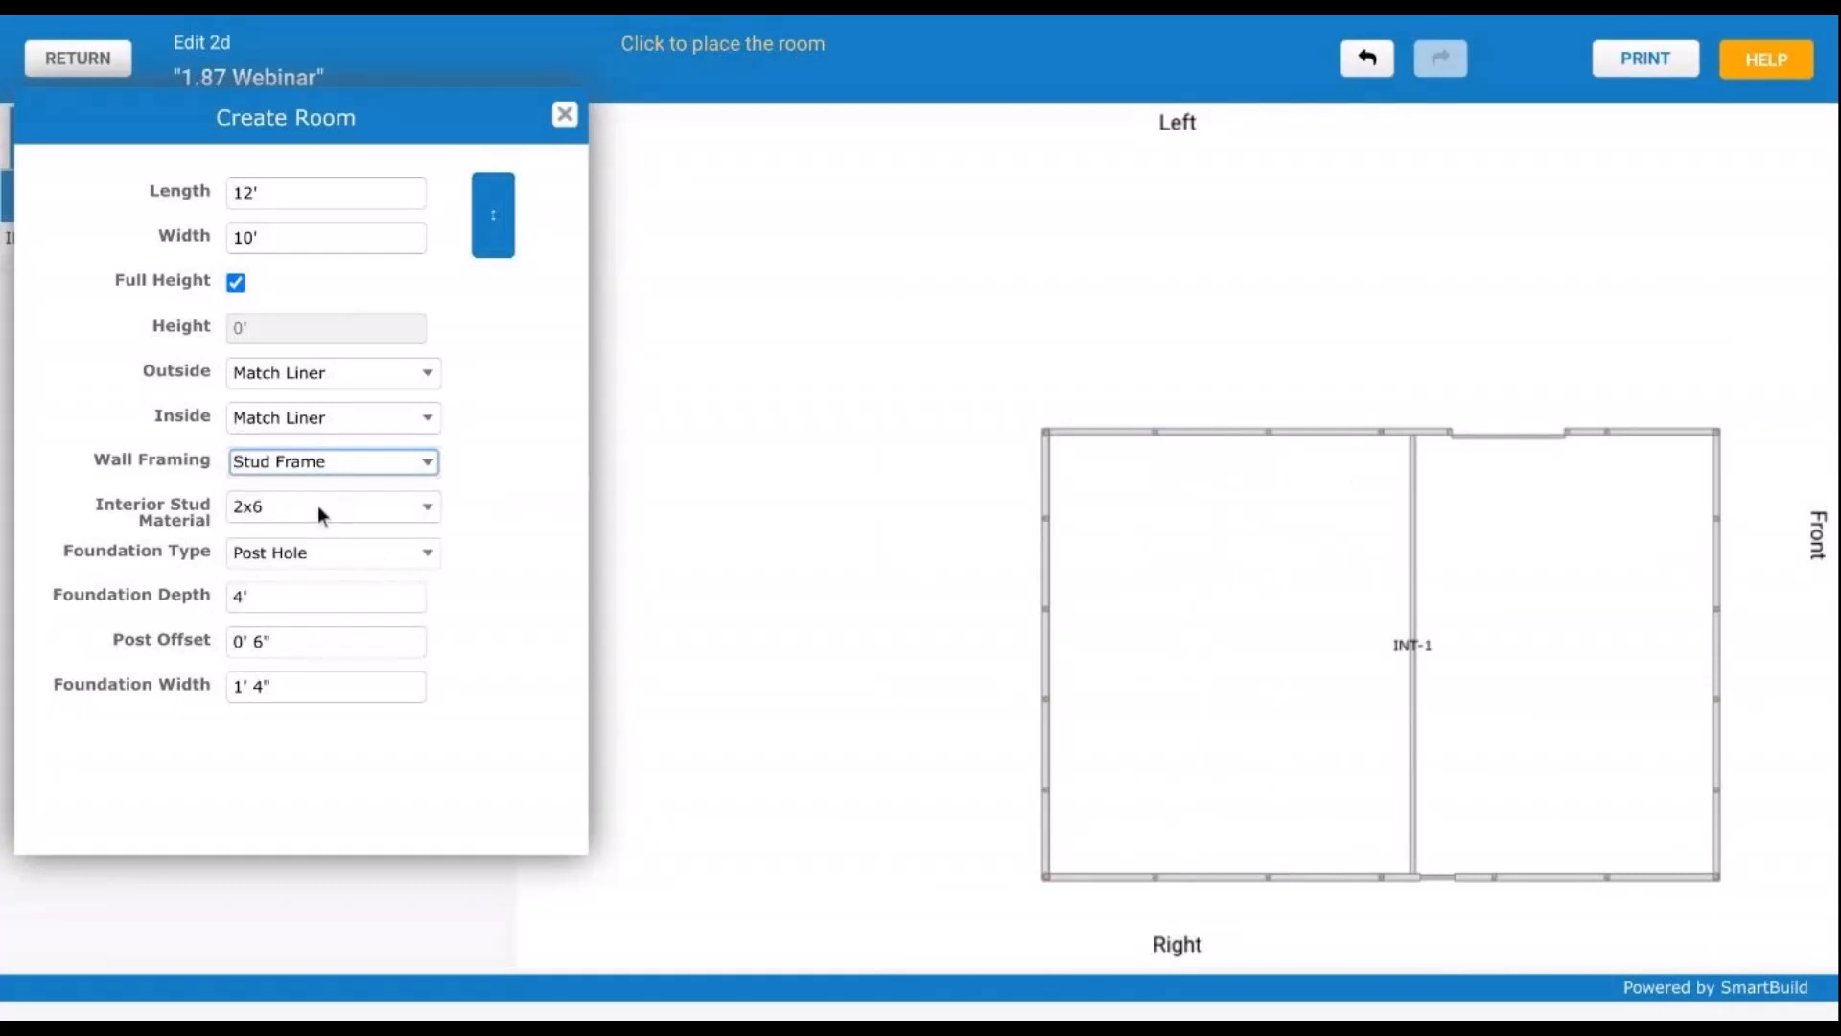
click(327, 558)
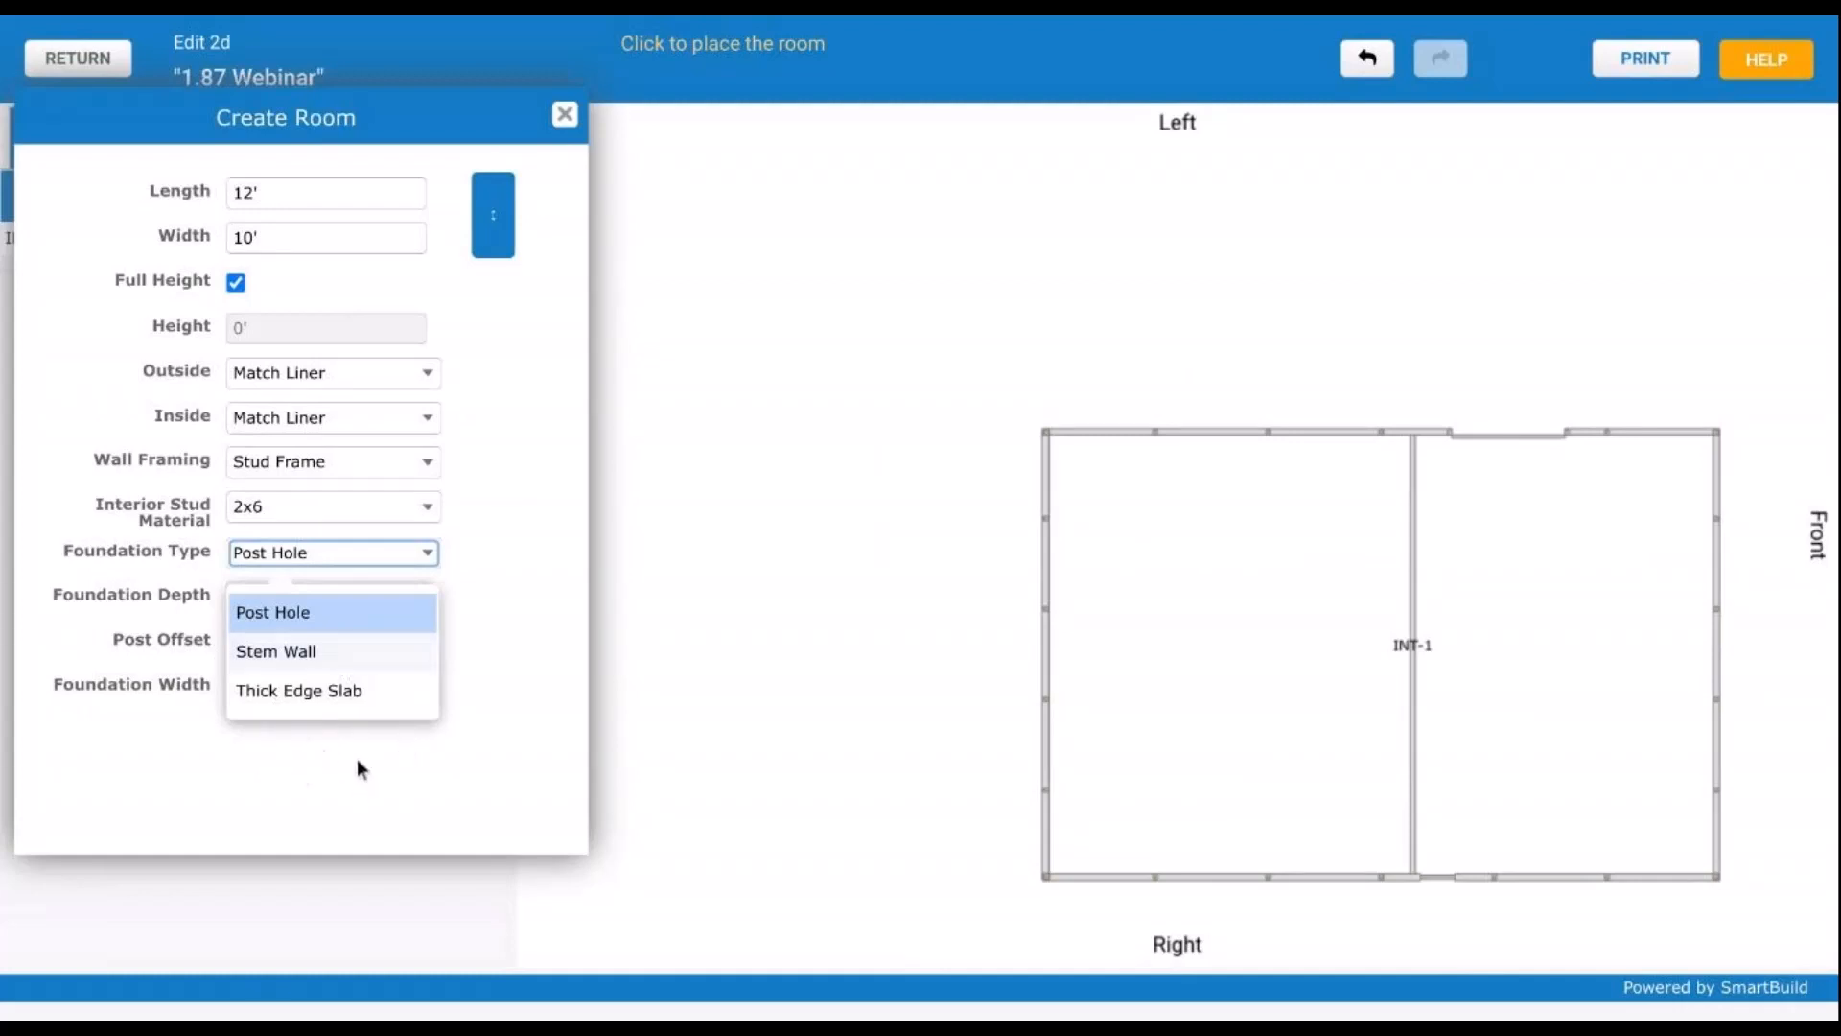
click(289, 654)
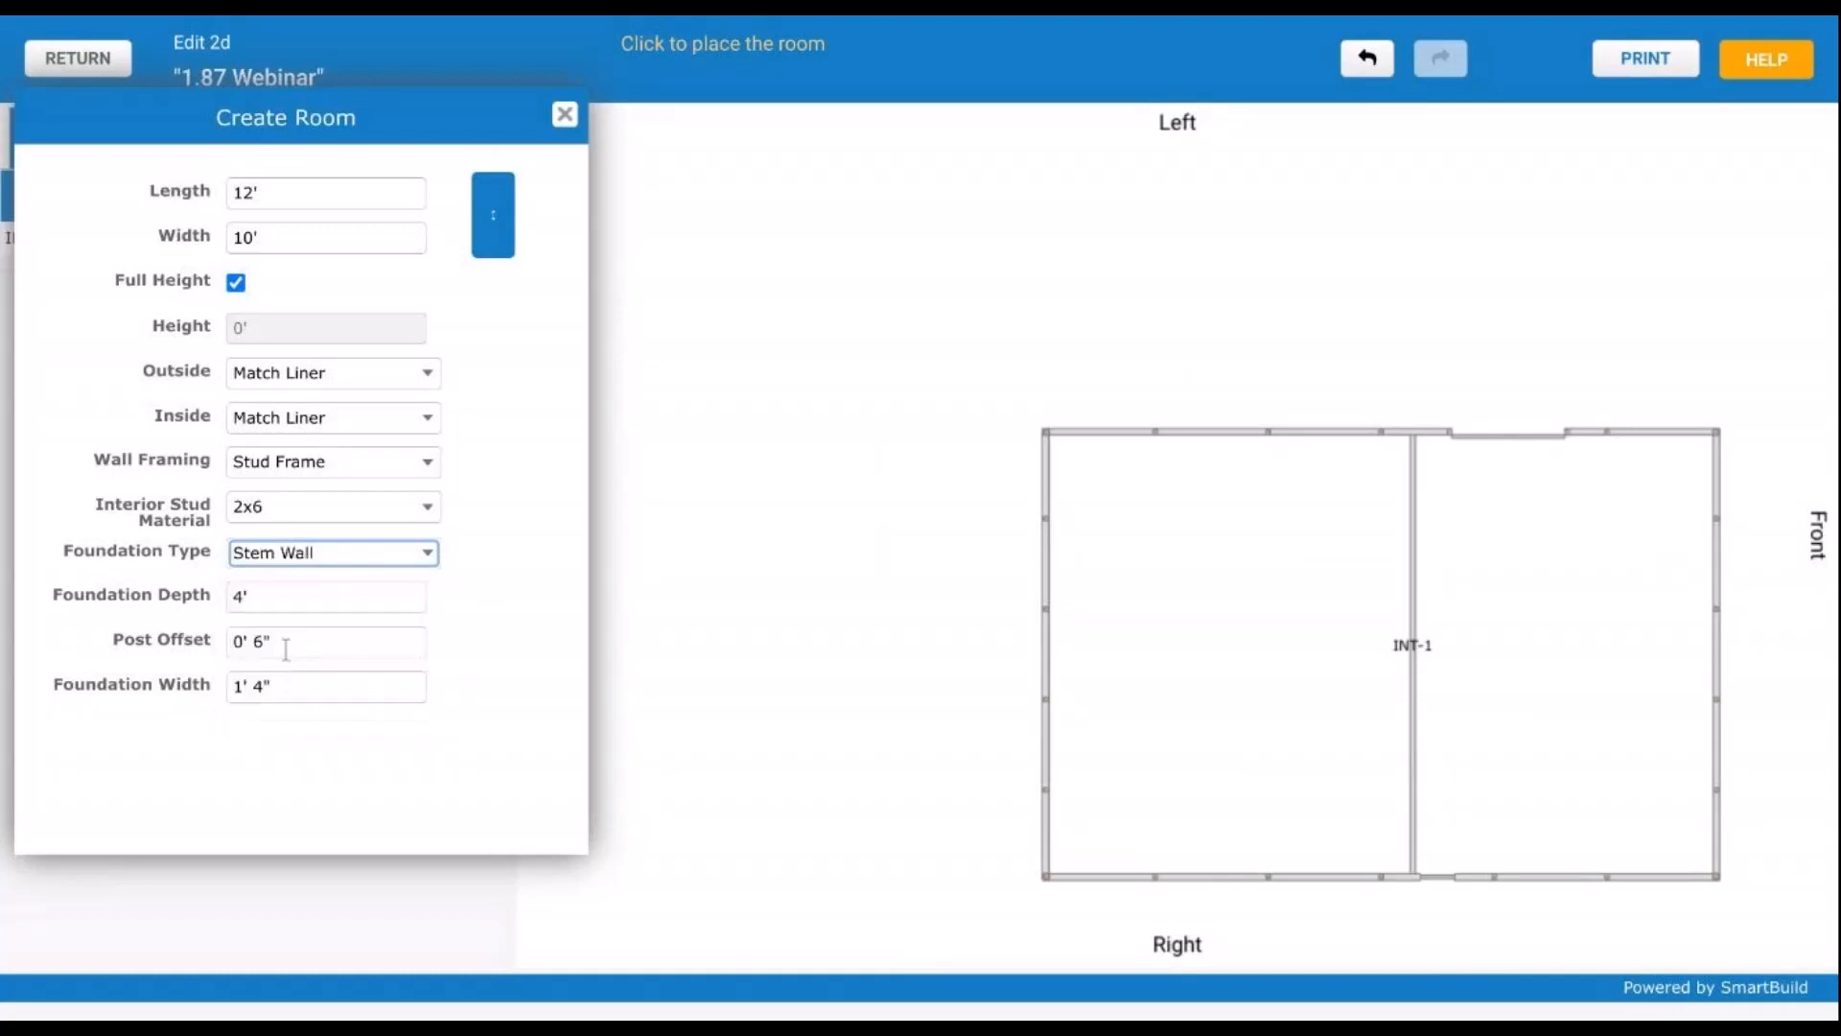
Step: Set the new room's foundation depth, post offset and foundation width to 0
click(304, 595)
text(0)
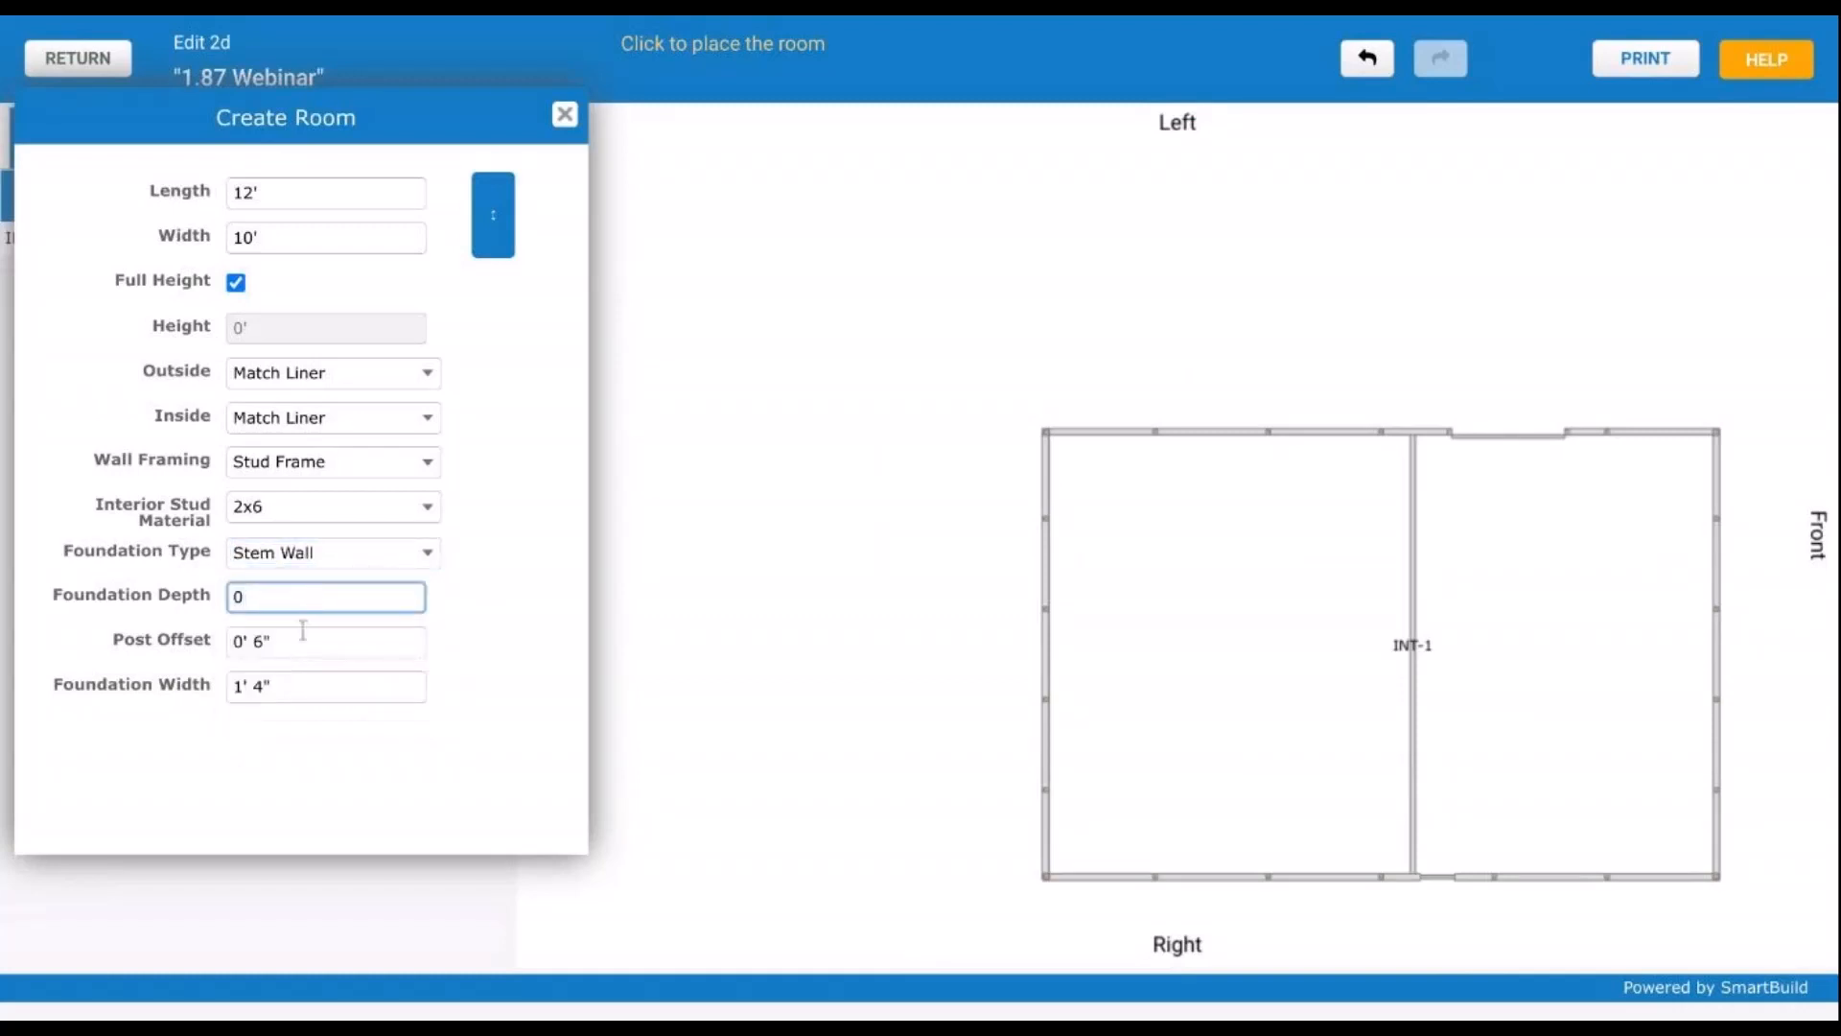
click(307, 637)
text(0)
click(287, 687)
text(0)
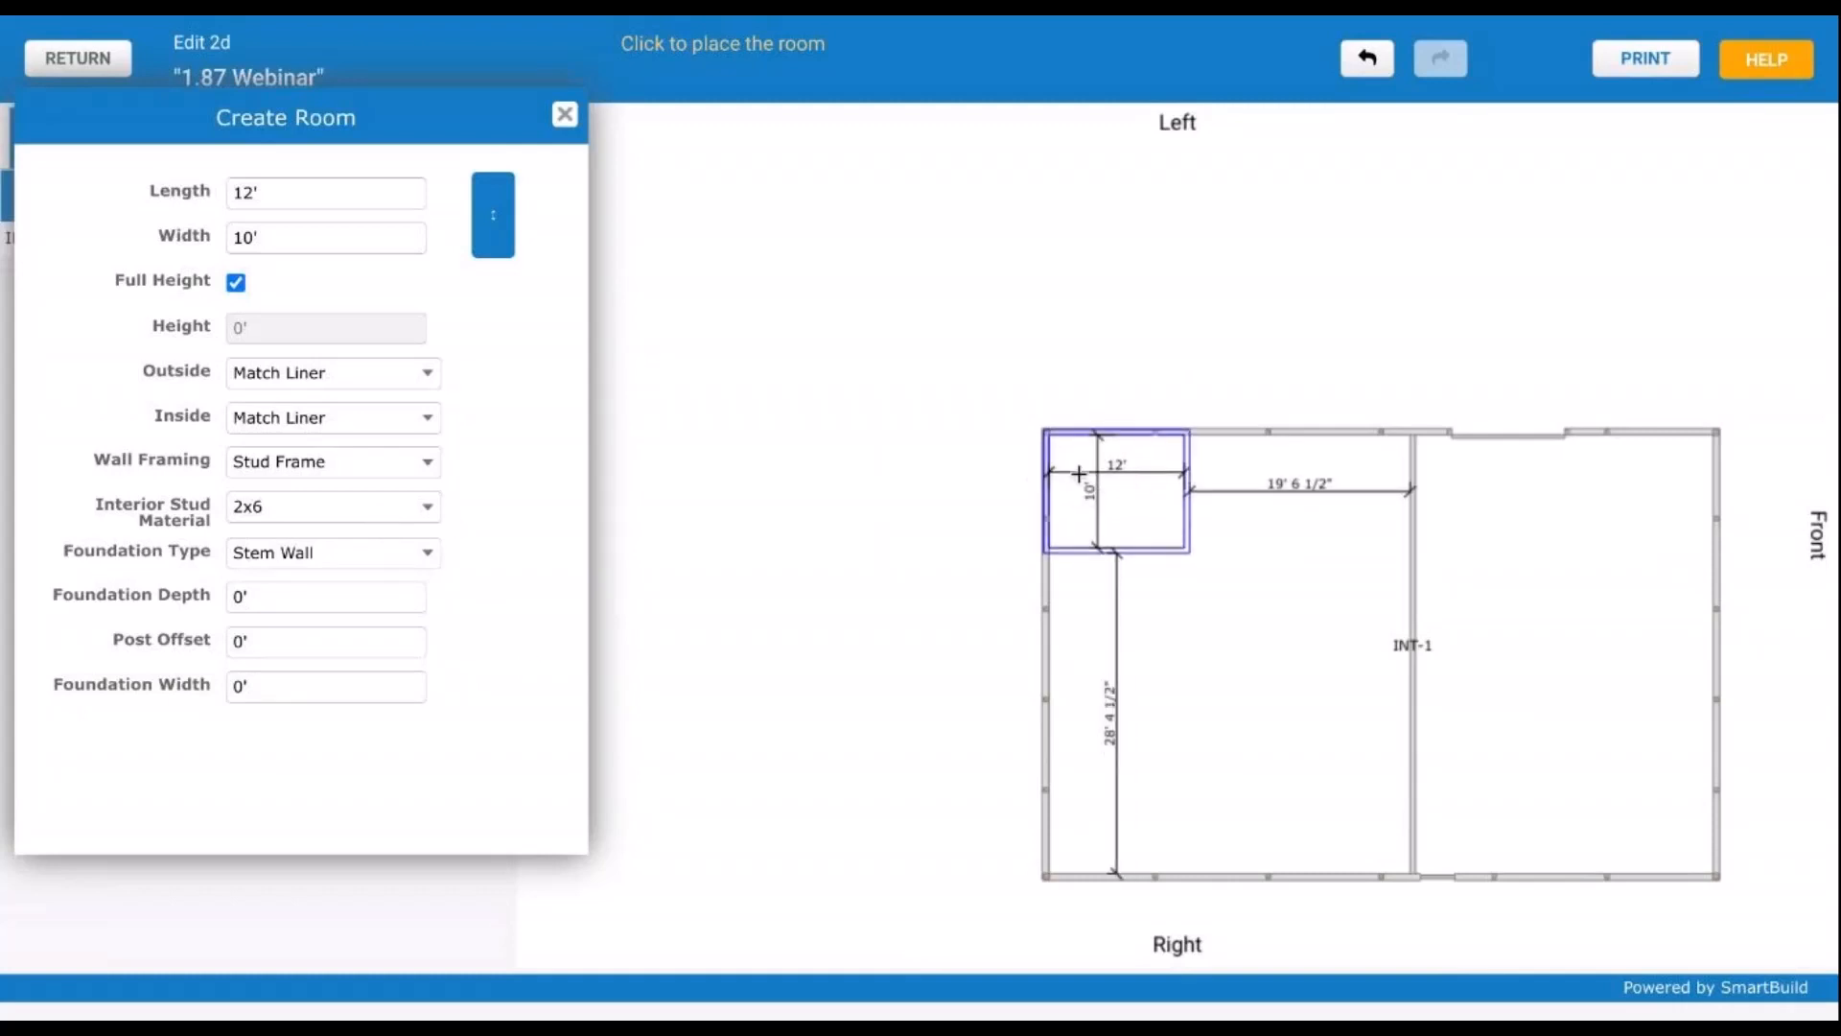
Step: Place 12' by 10' rooms in the building's back-left and back-right corners, and end room creation
scroll(1079, 473, up, 3)
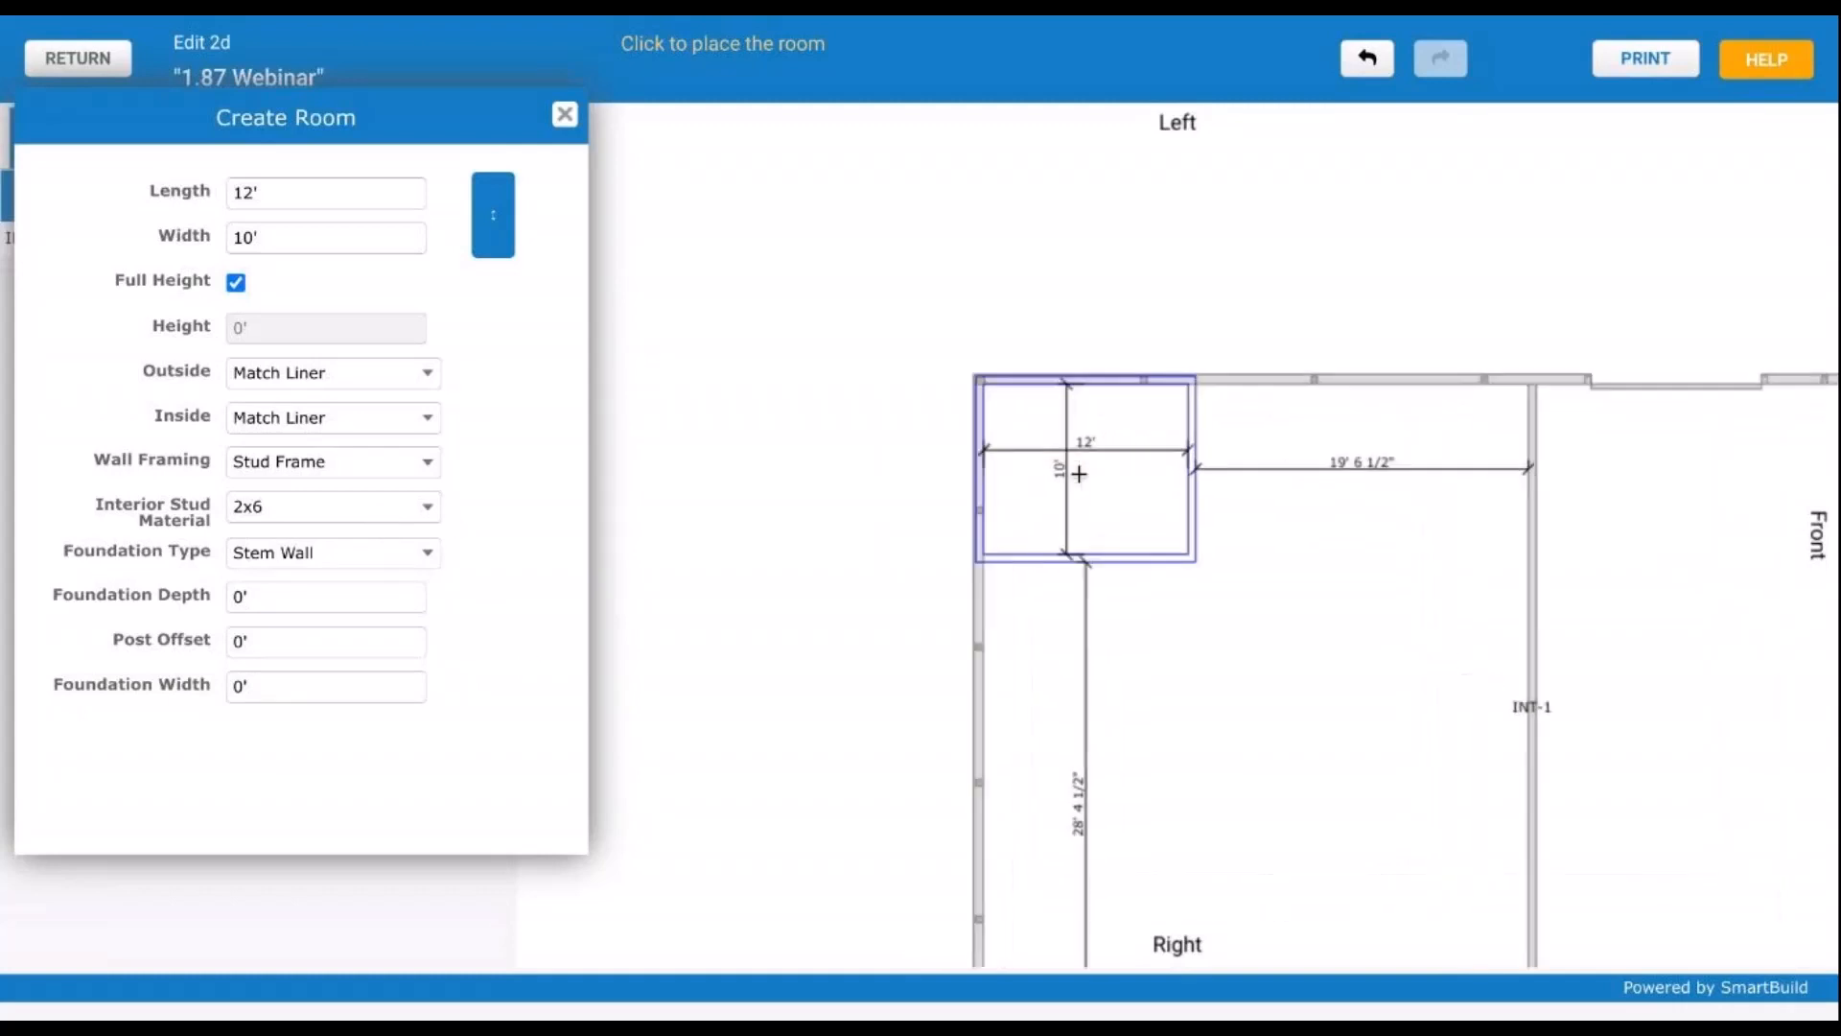
scroll(1079, 474, up, 1)
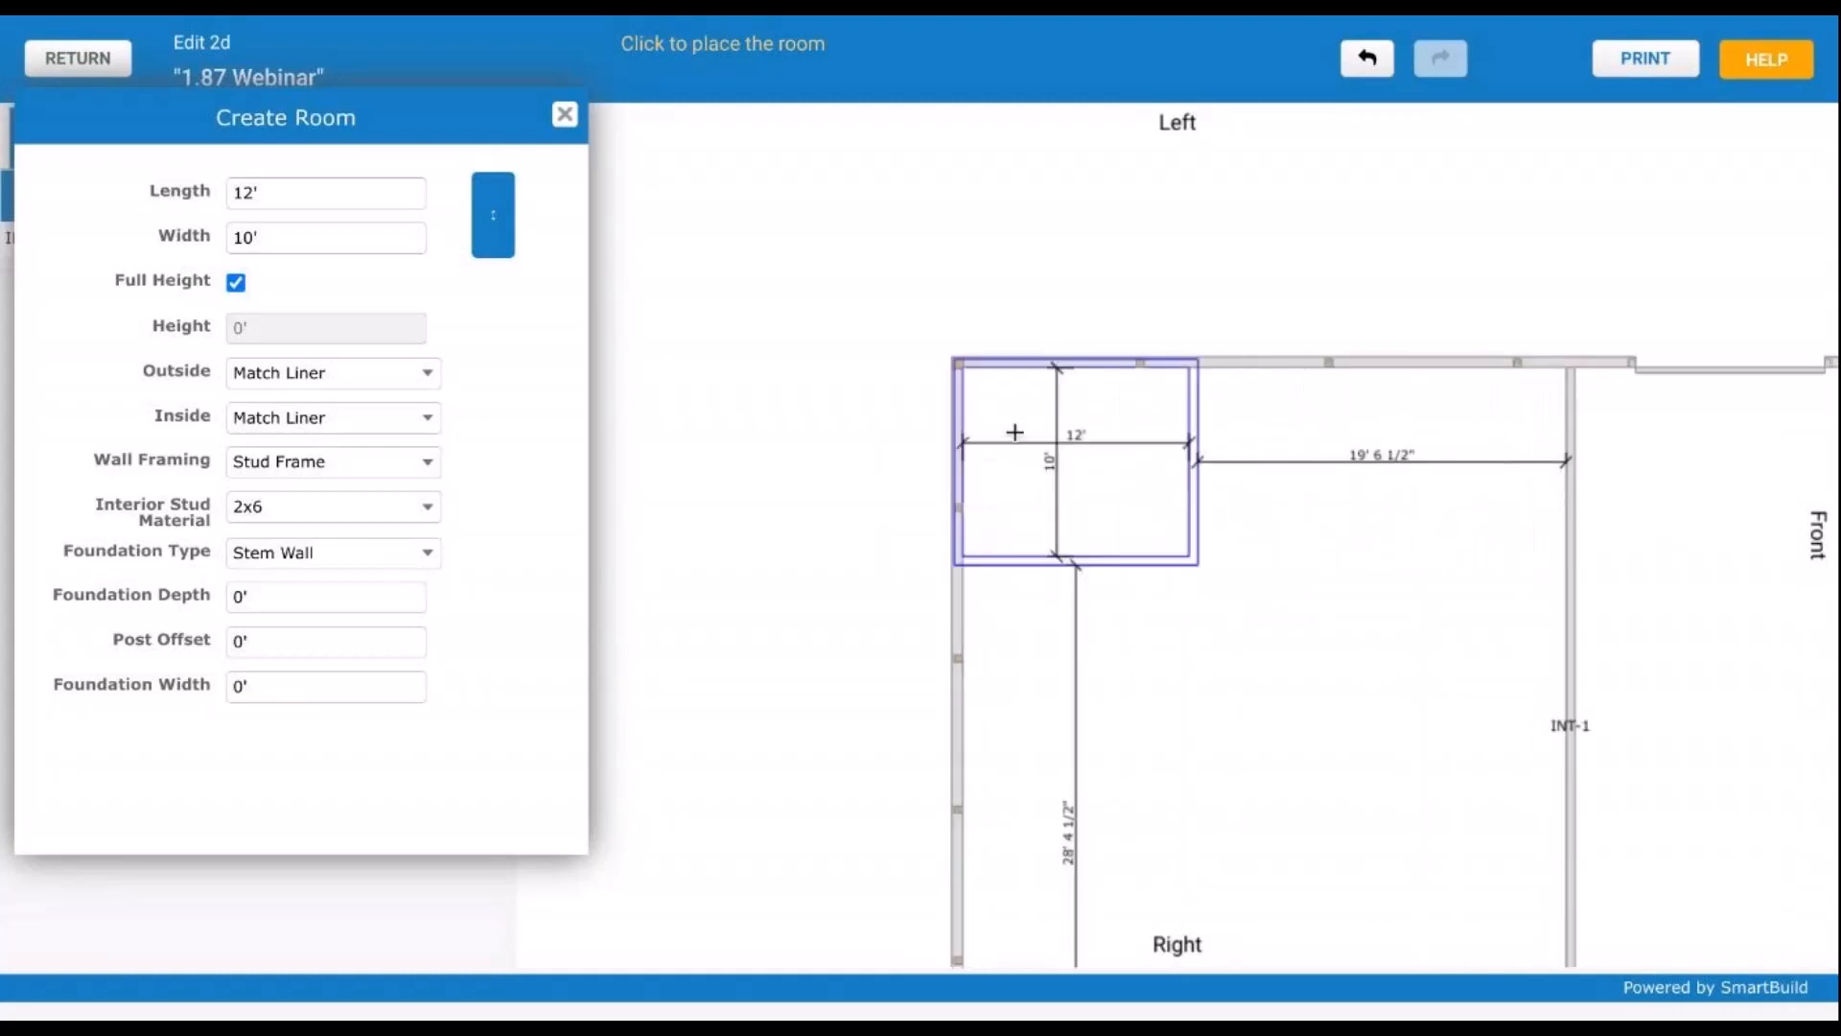
scroll(1014, 432, down, 4)
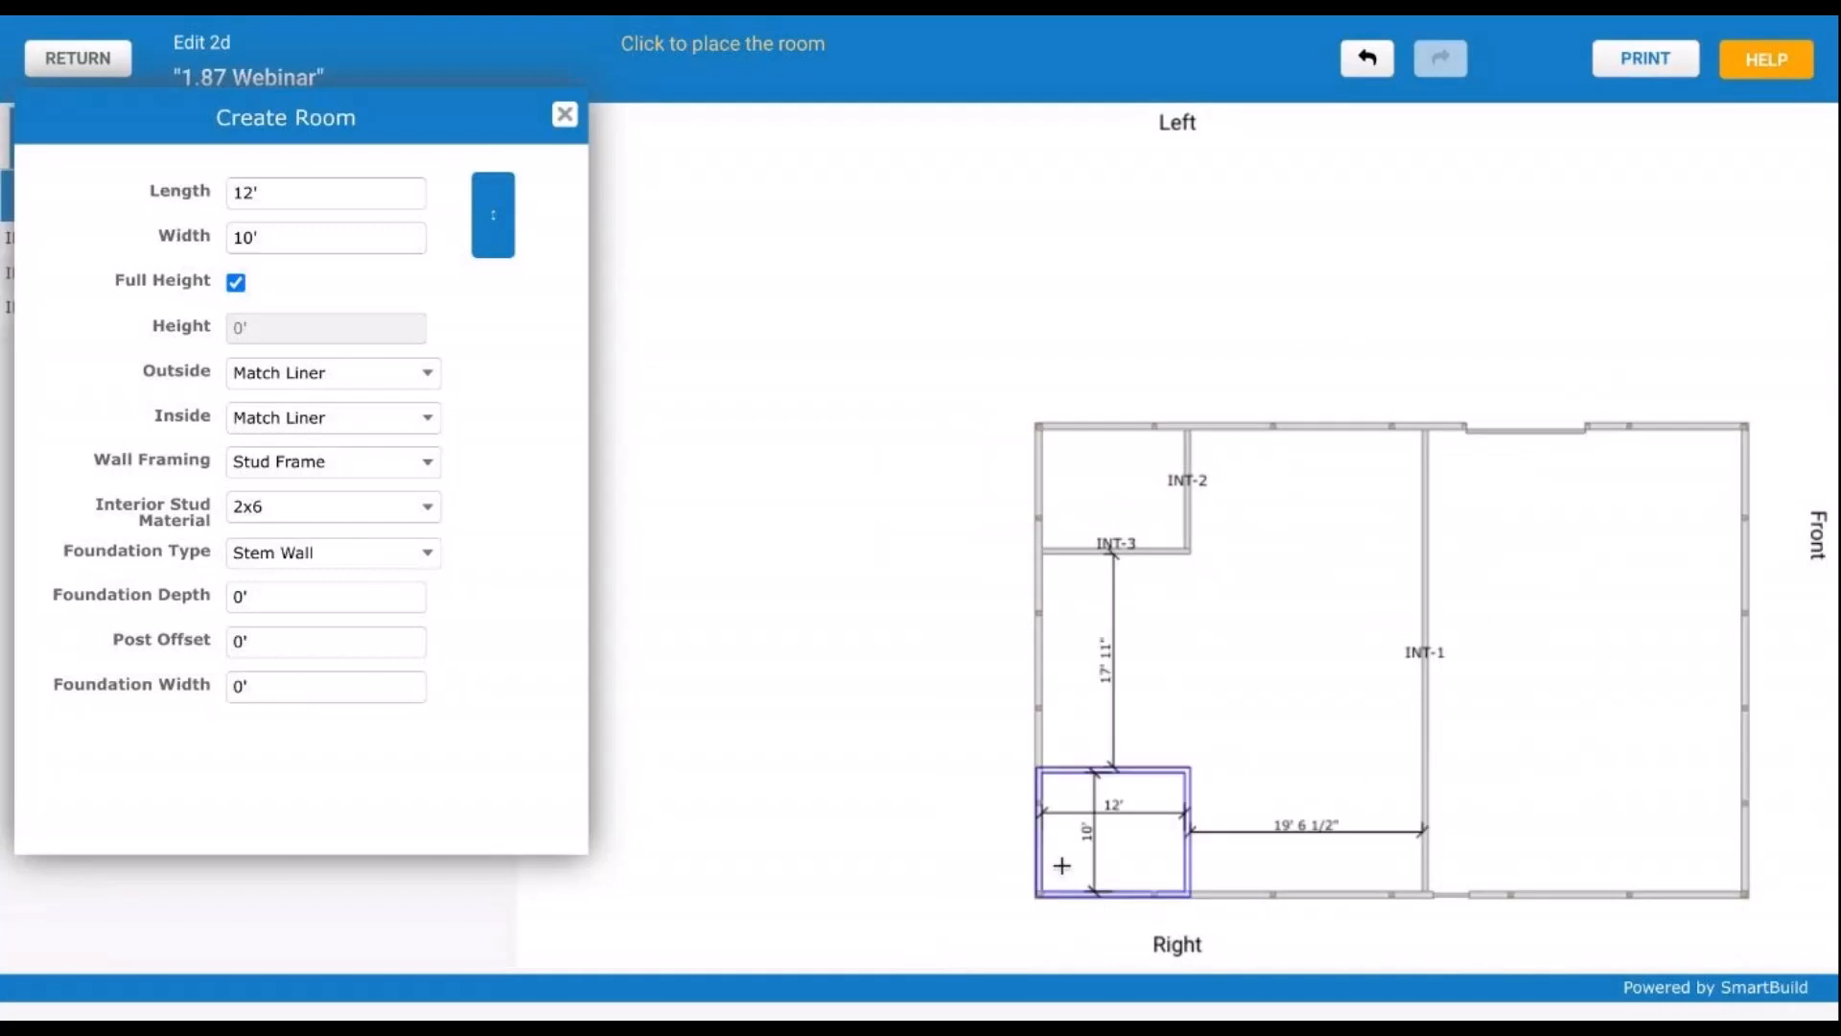
click(1062, 866)
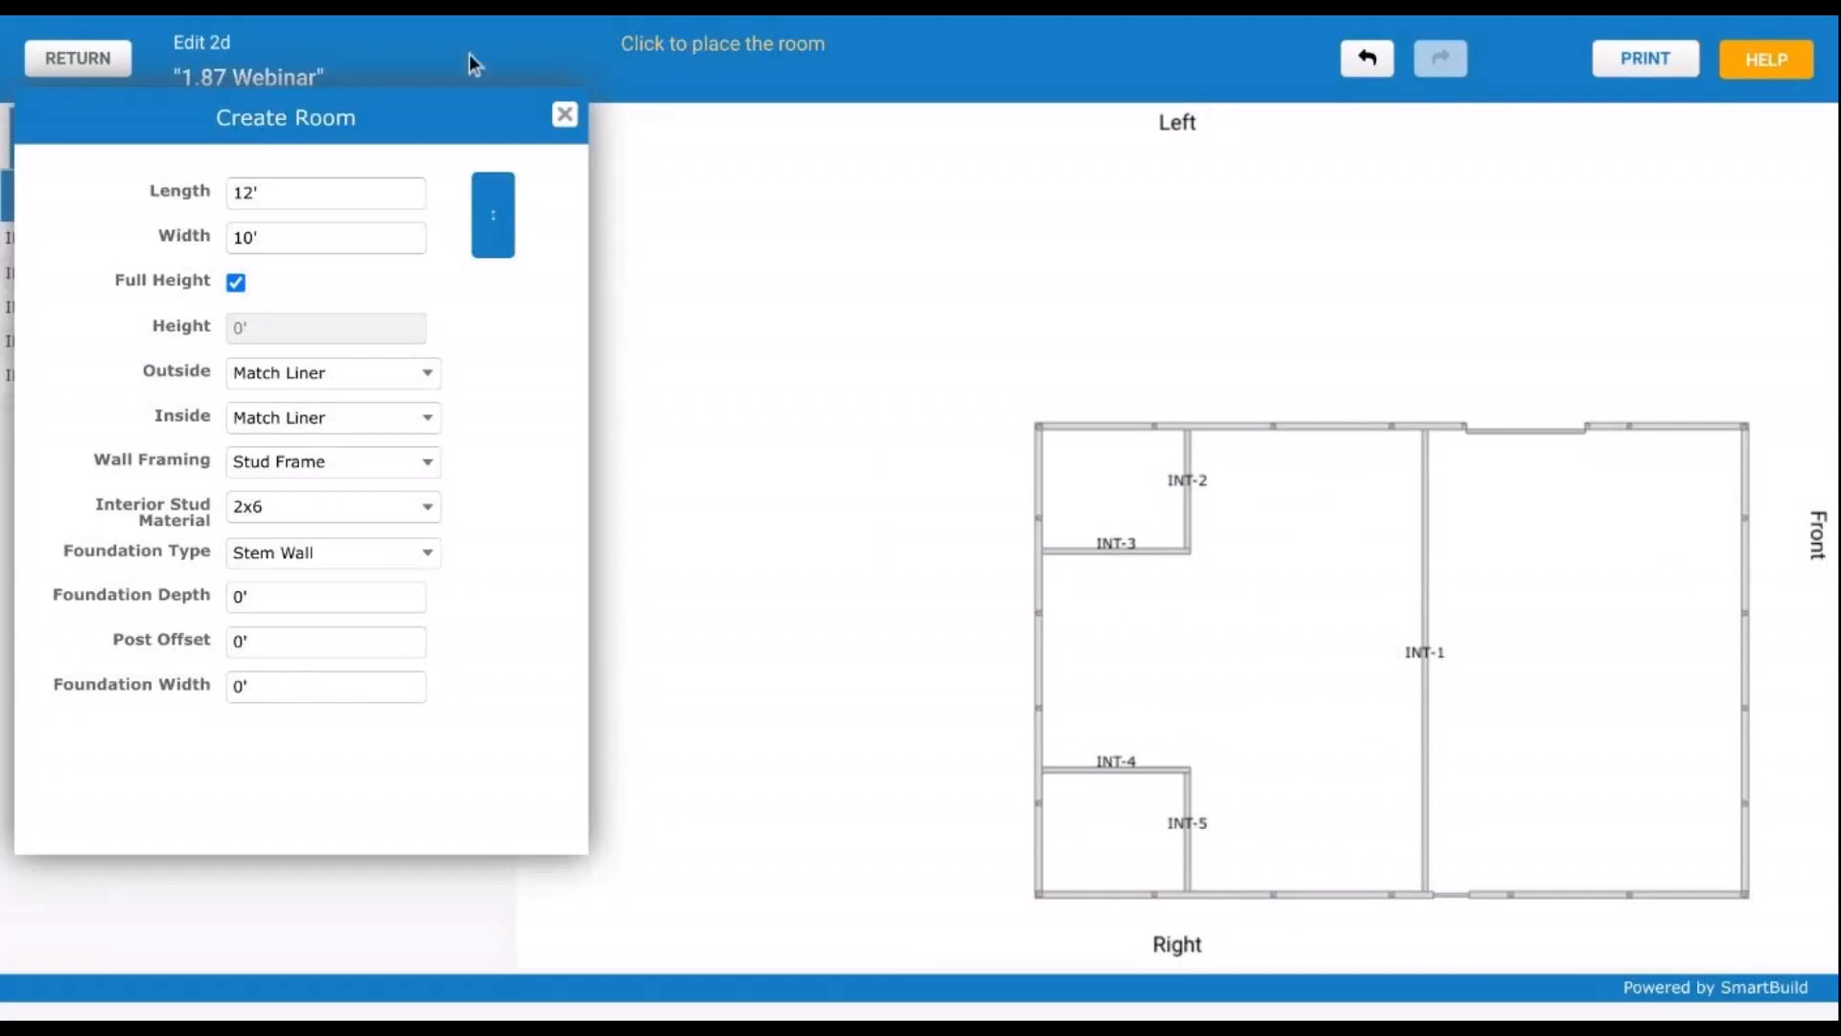
click(563, 119)
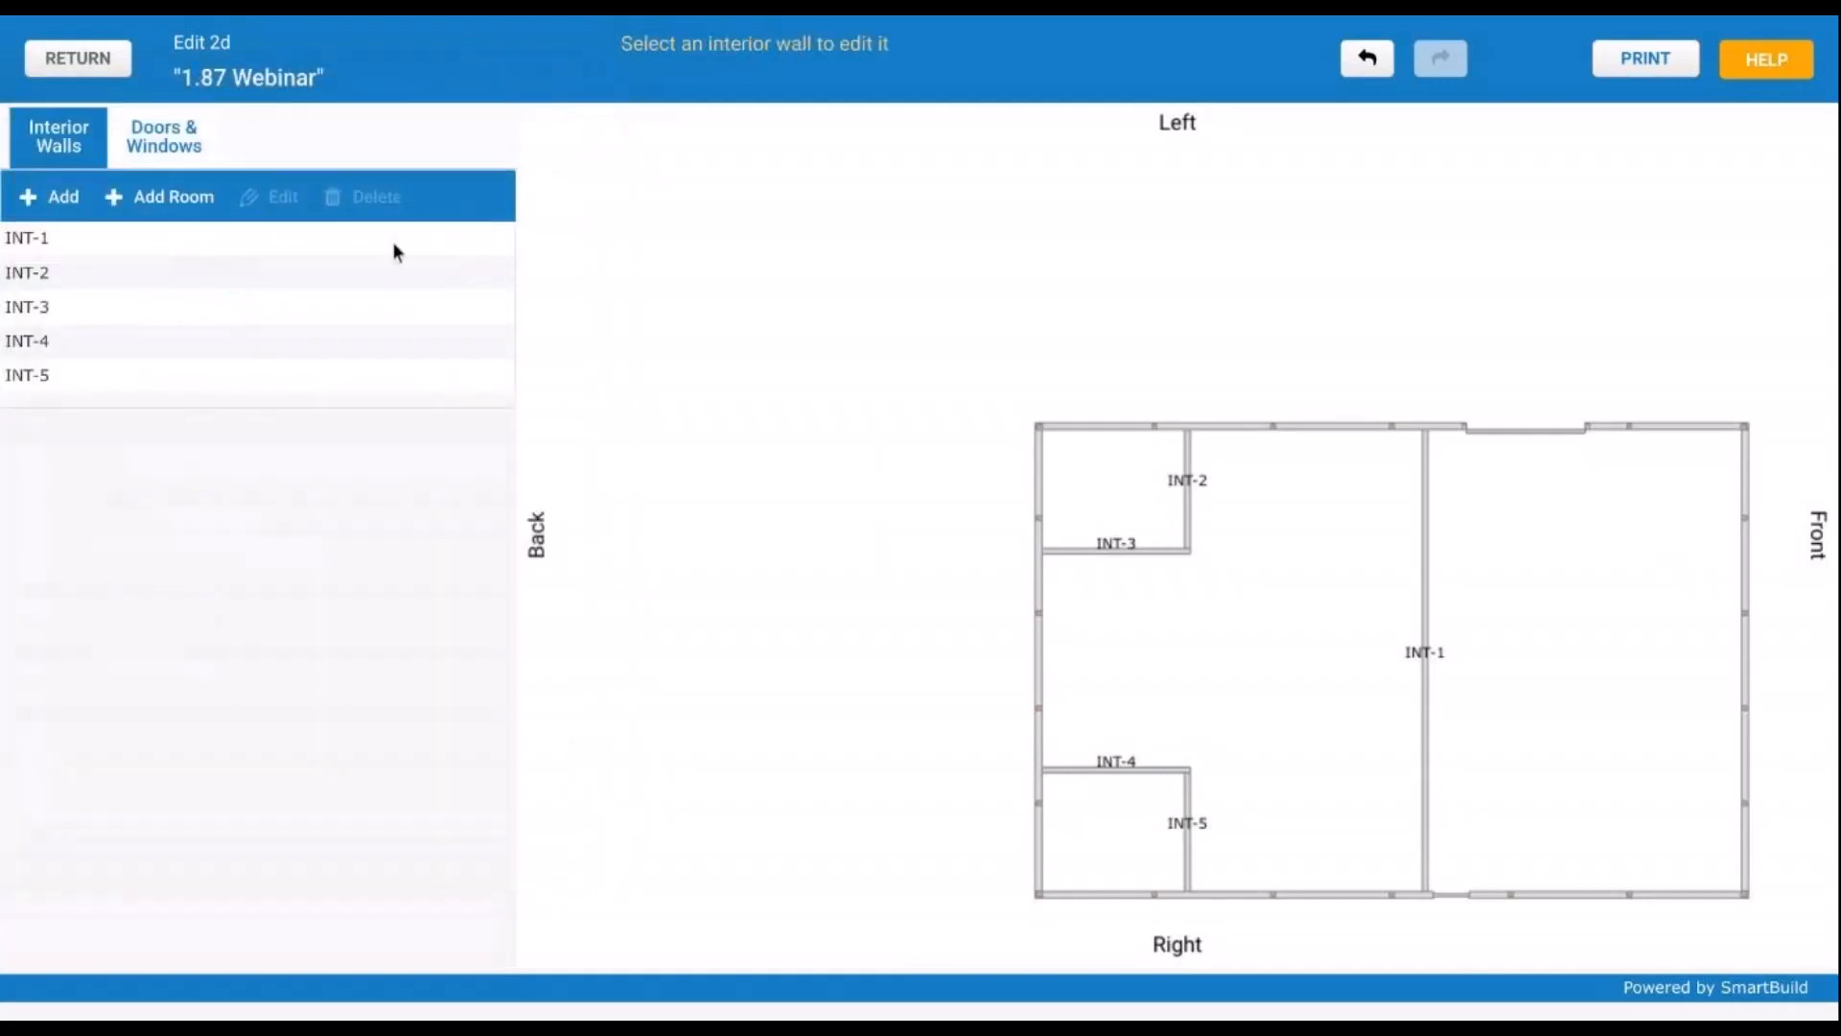
Step: Check the interior stud material options for a new room without placing it
click(172, 195)
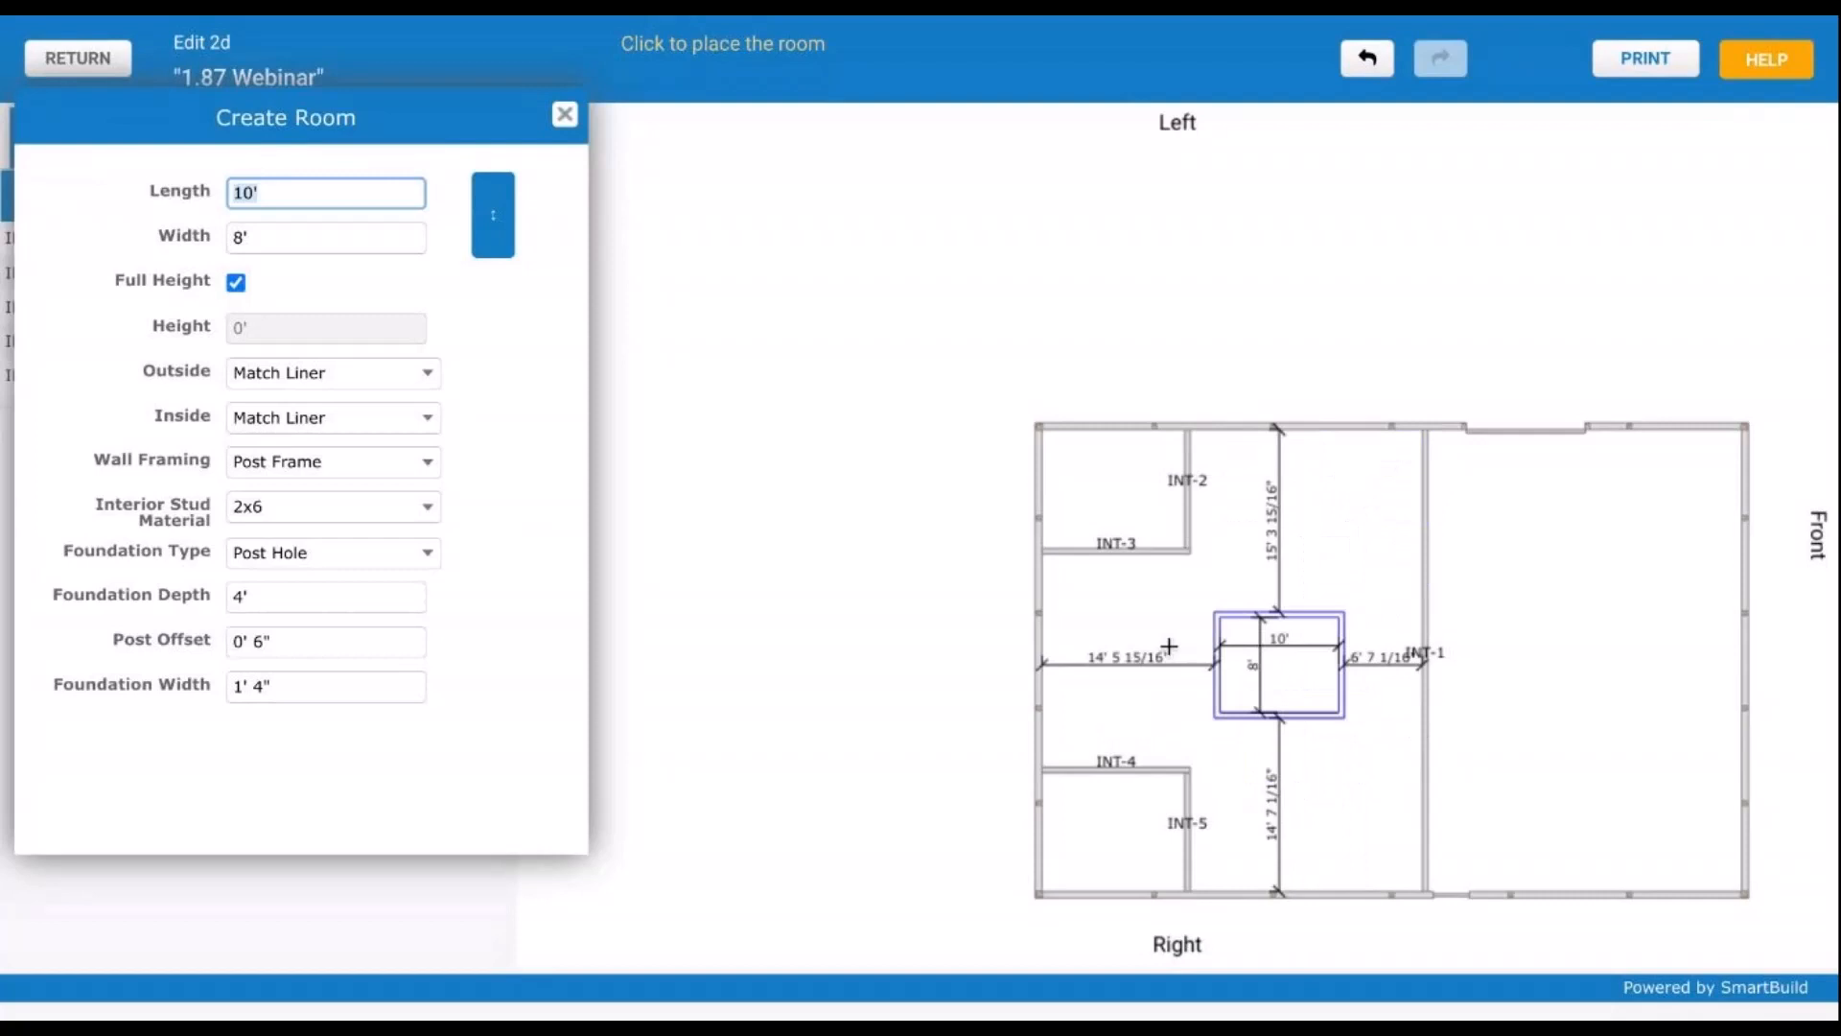
click(320, 518)
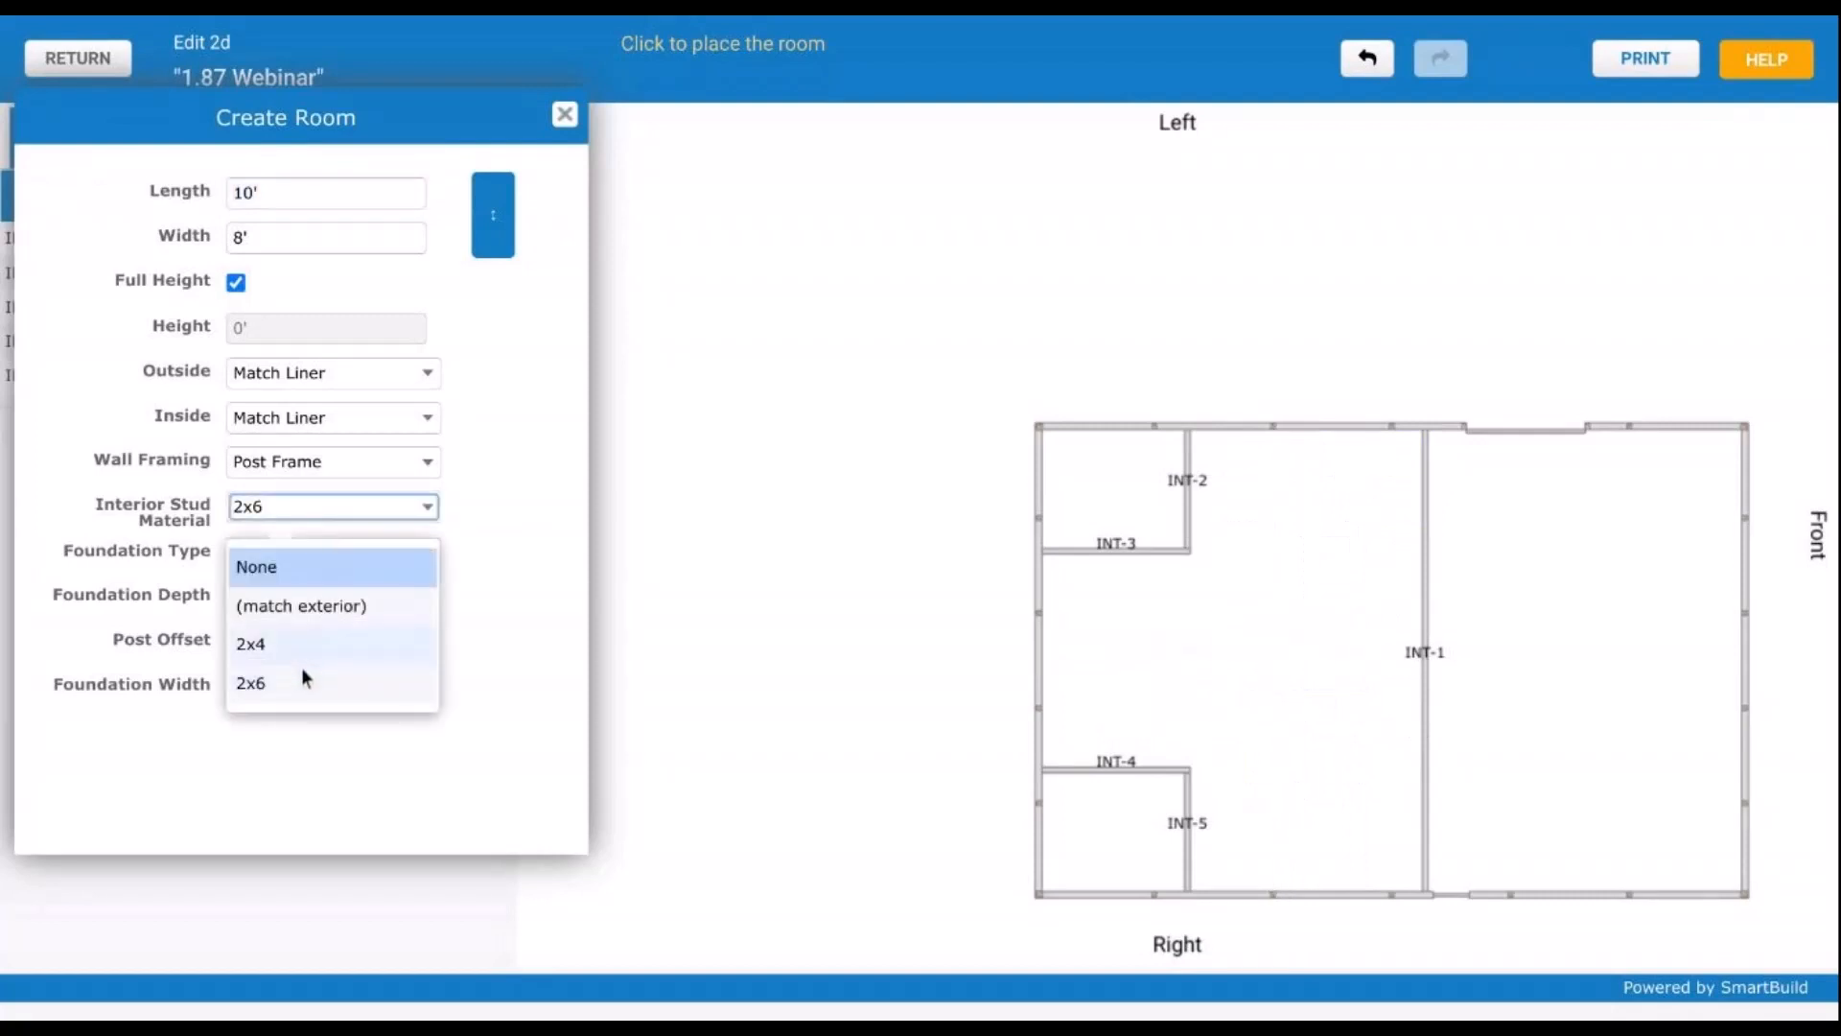
click(566, 122)
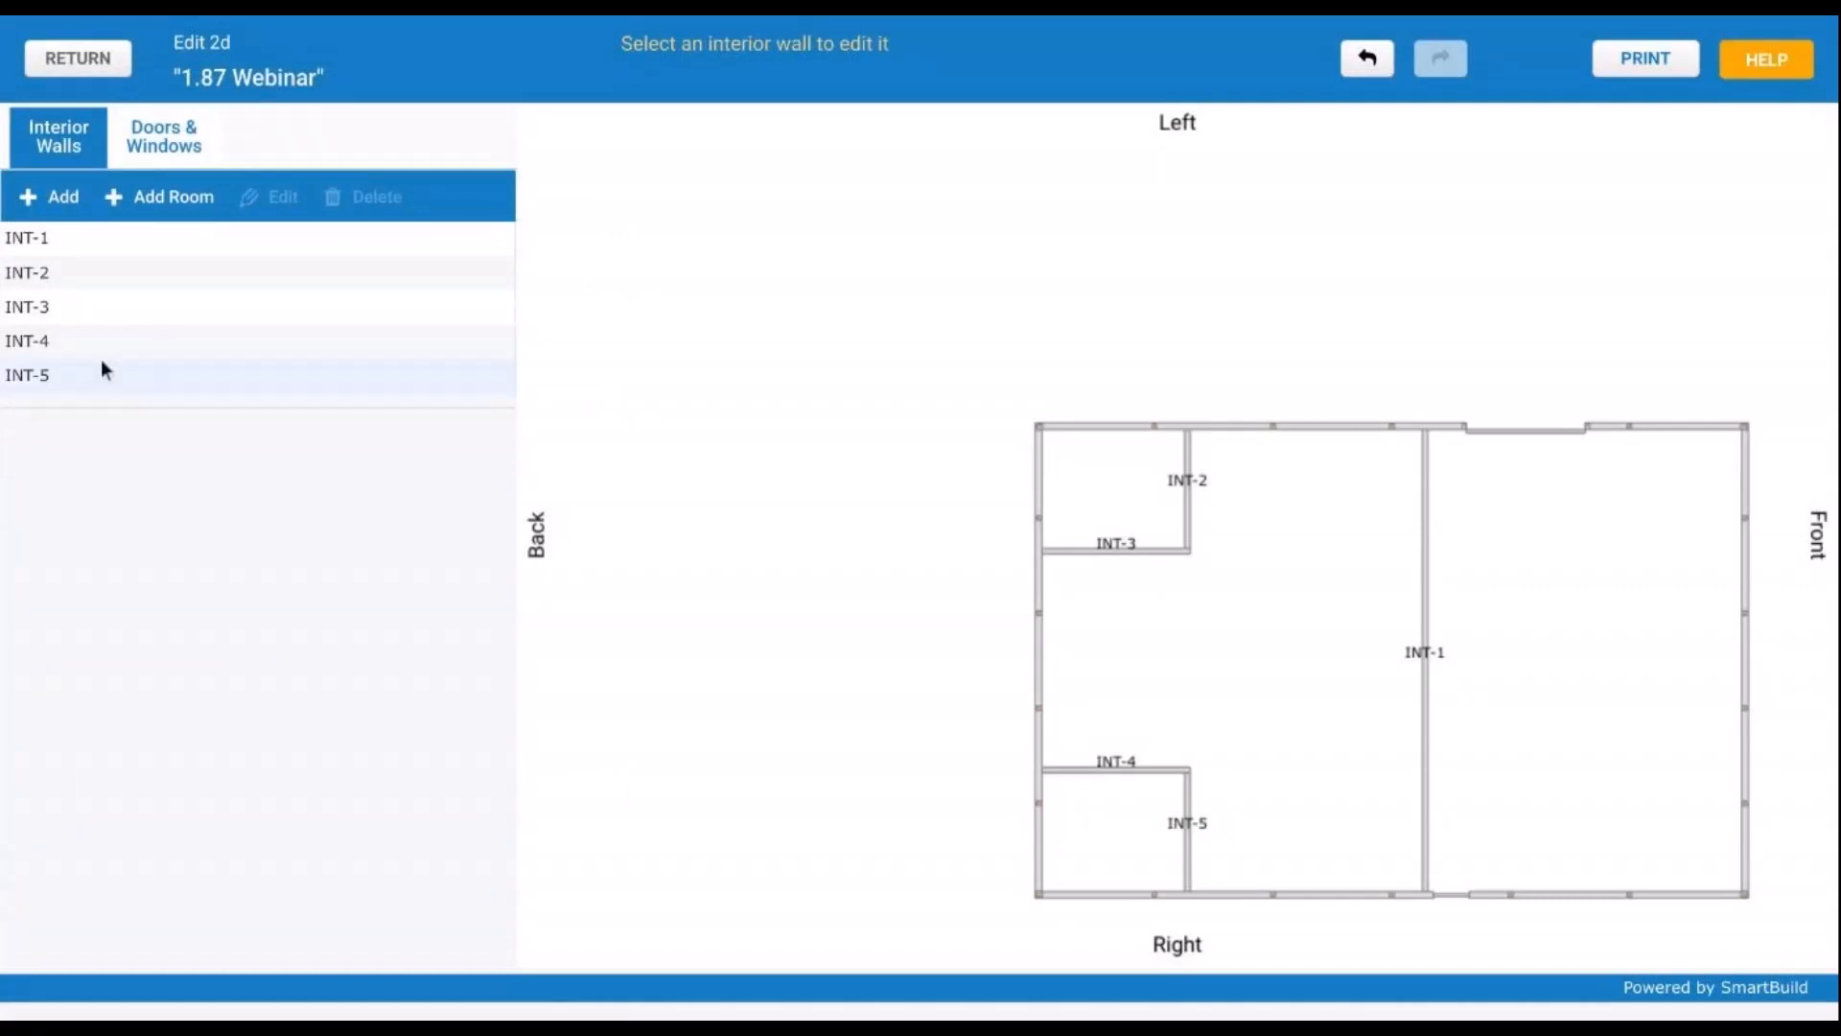
Step: Select the four walls of the two corner rooms together to examine them, and clear the selection
drag(1351, 483, 1070, 875)
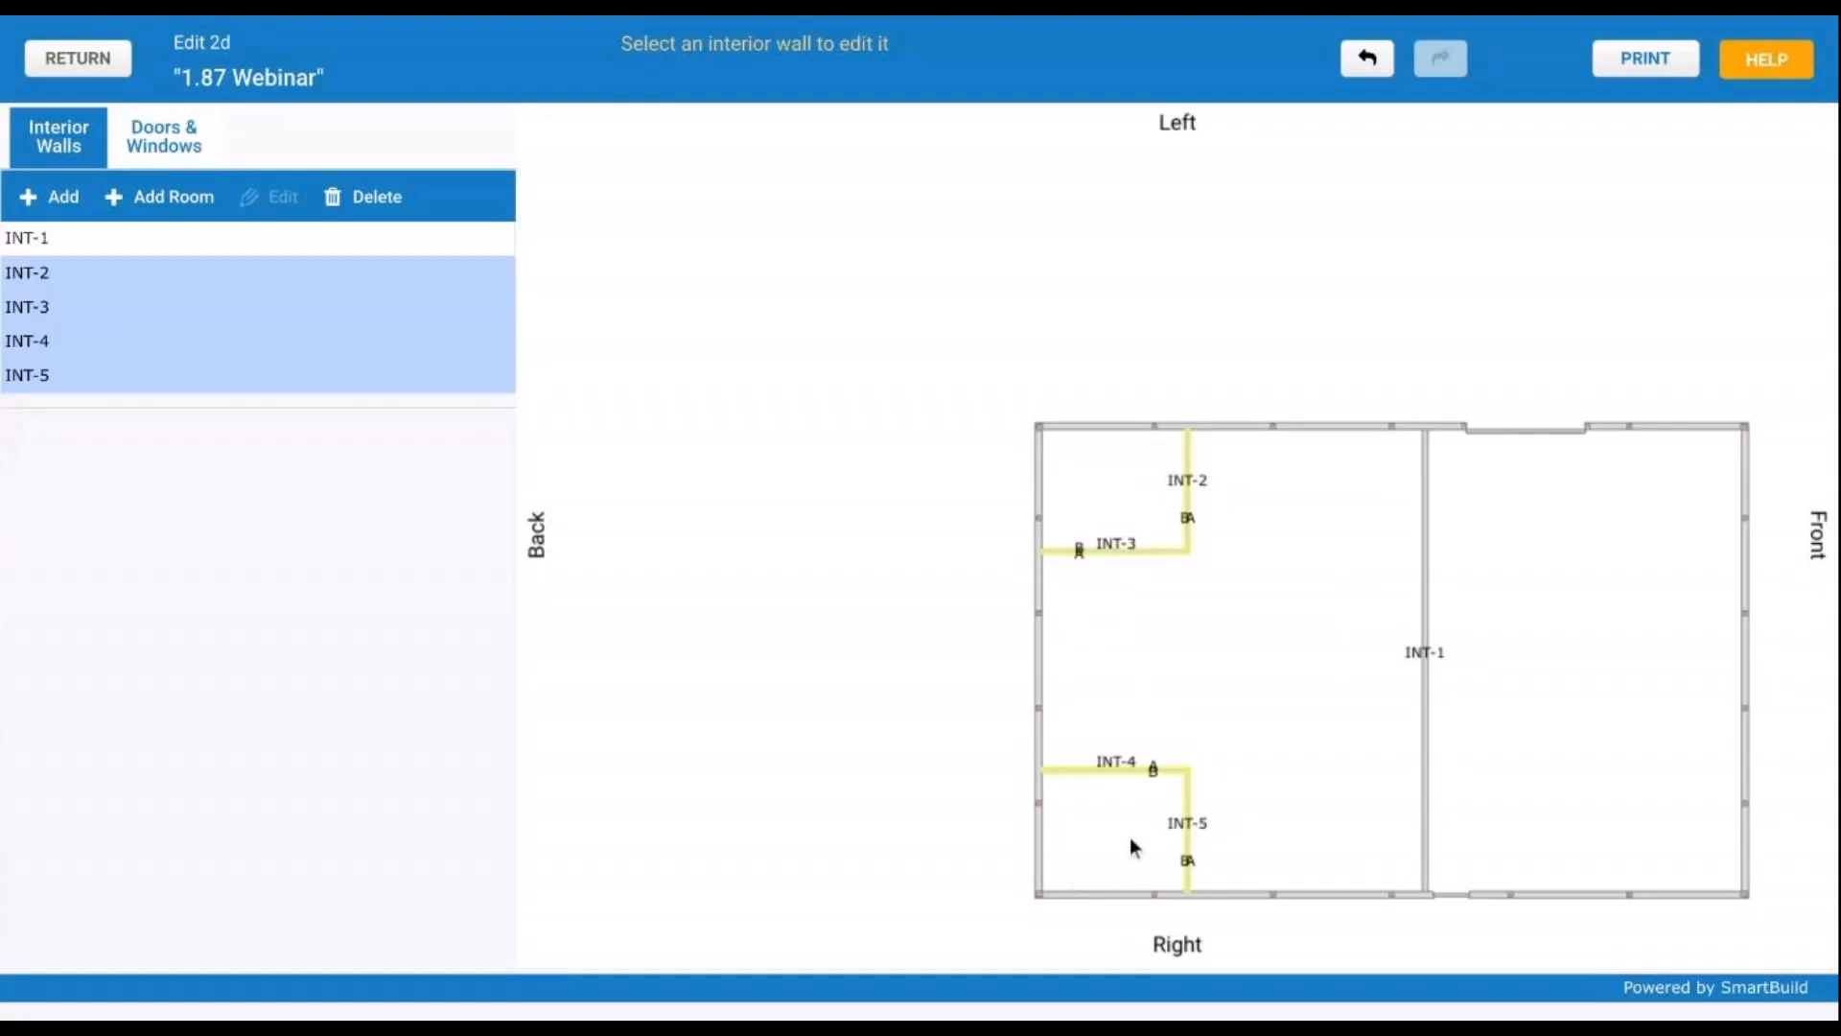
scroll(1129, 837, up, 4)
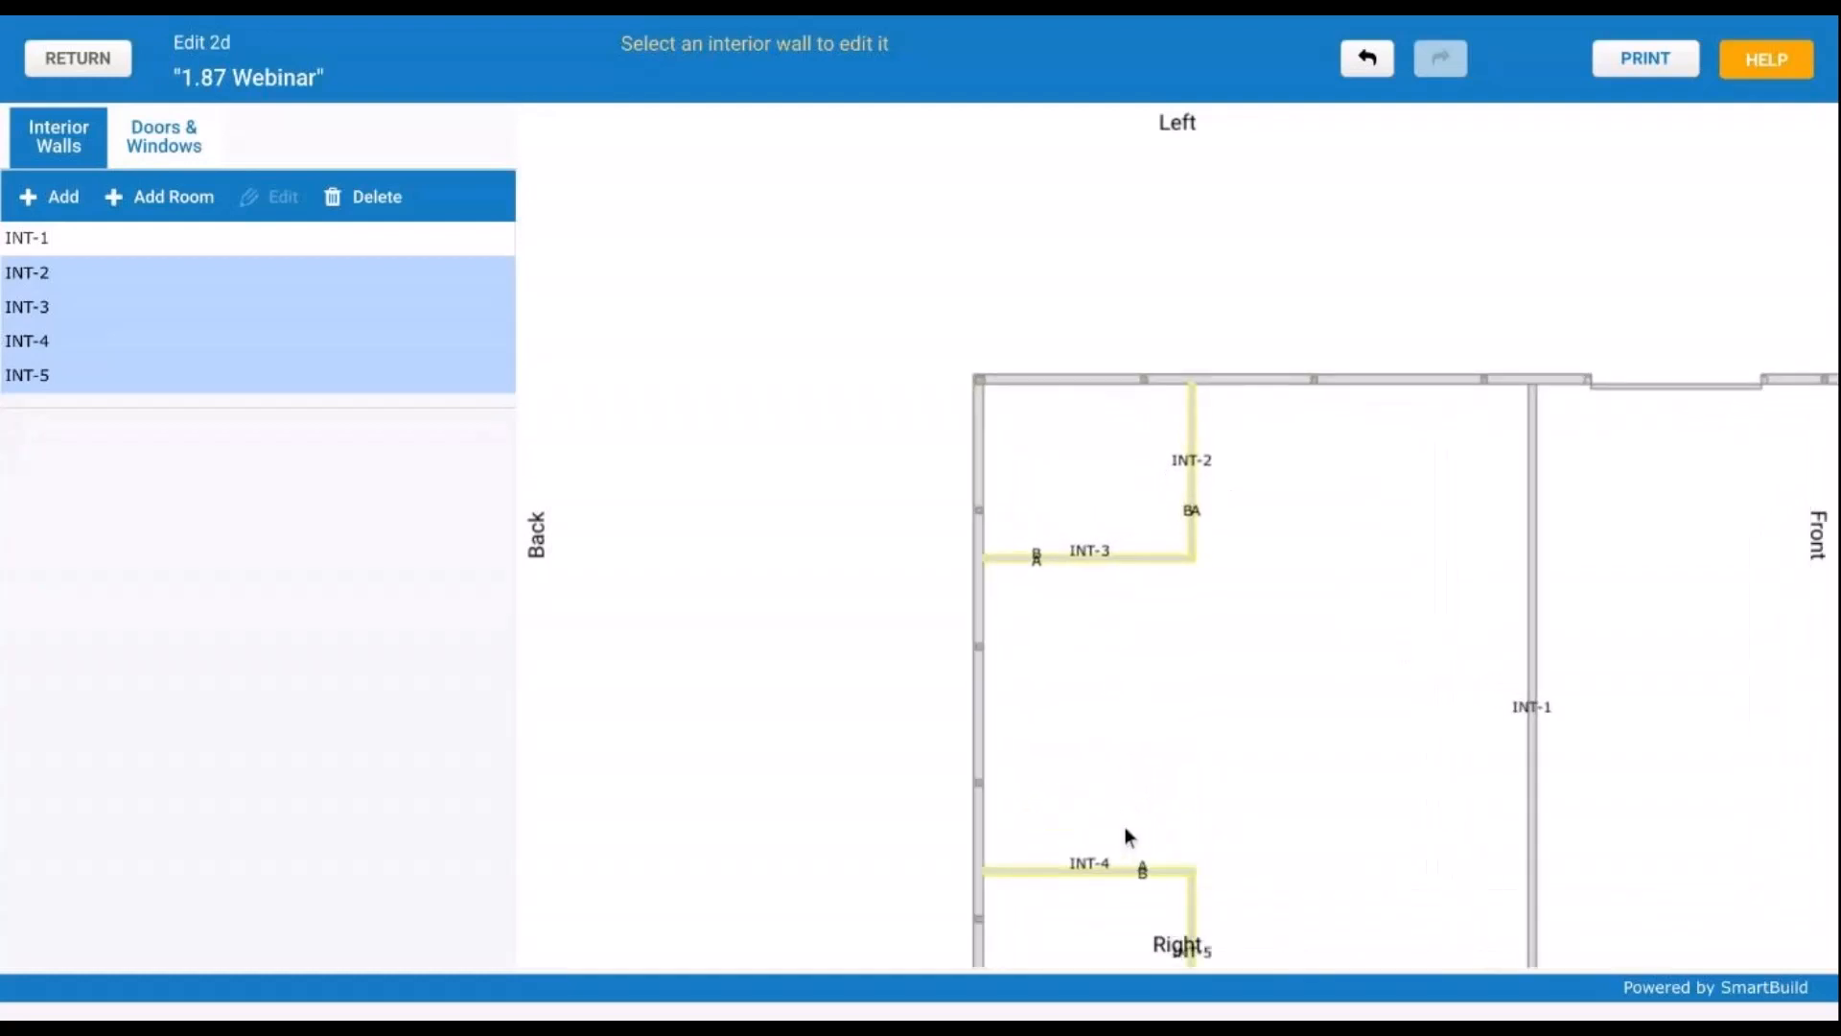
drag(1141, 773, 1122, 620)
scroll(1124, 614, up, 1)
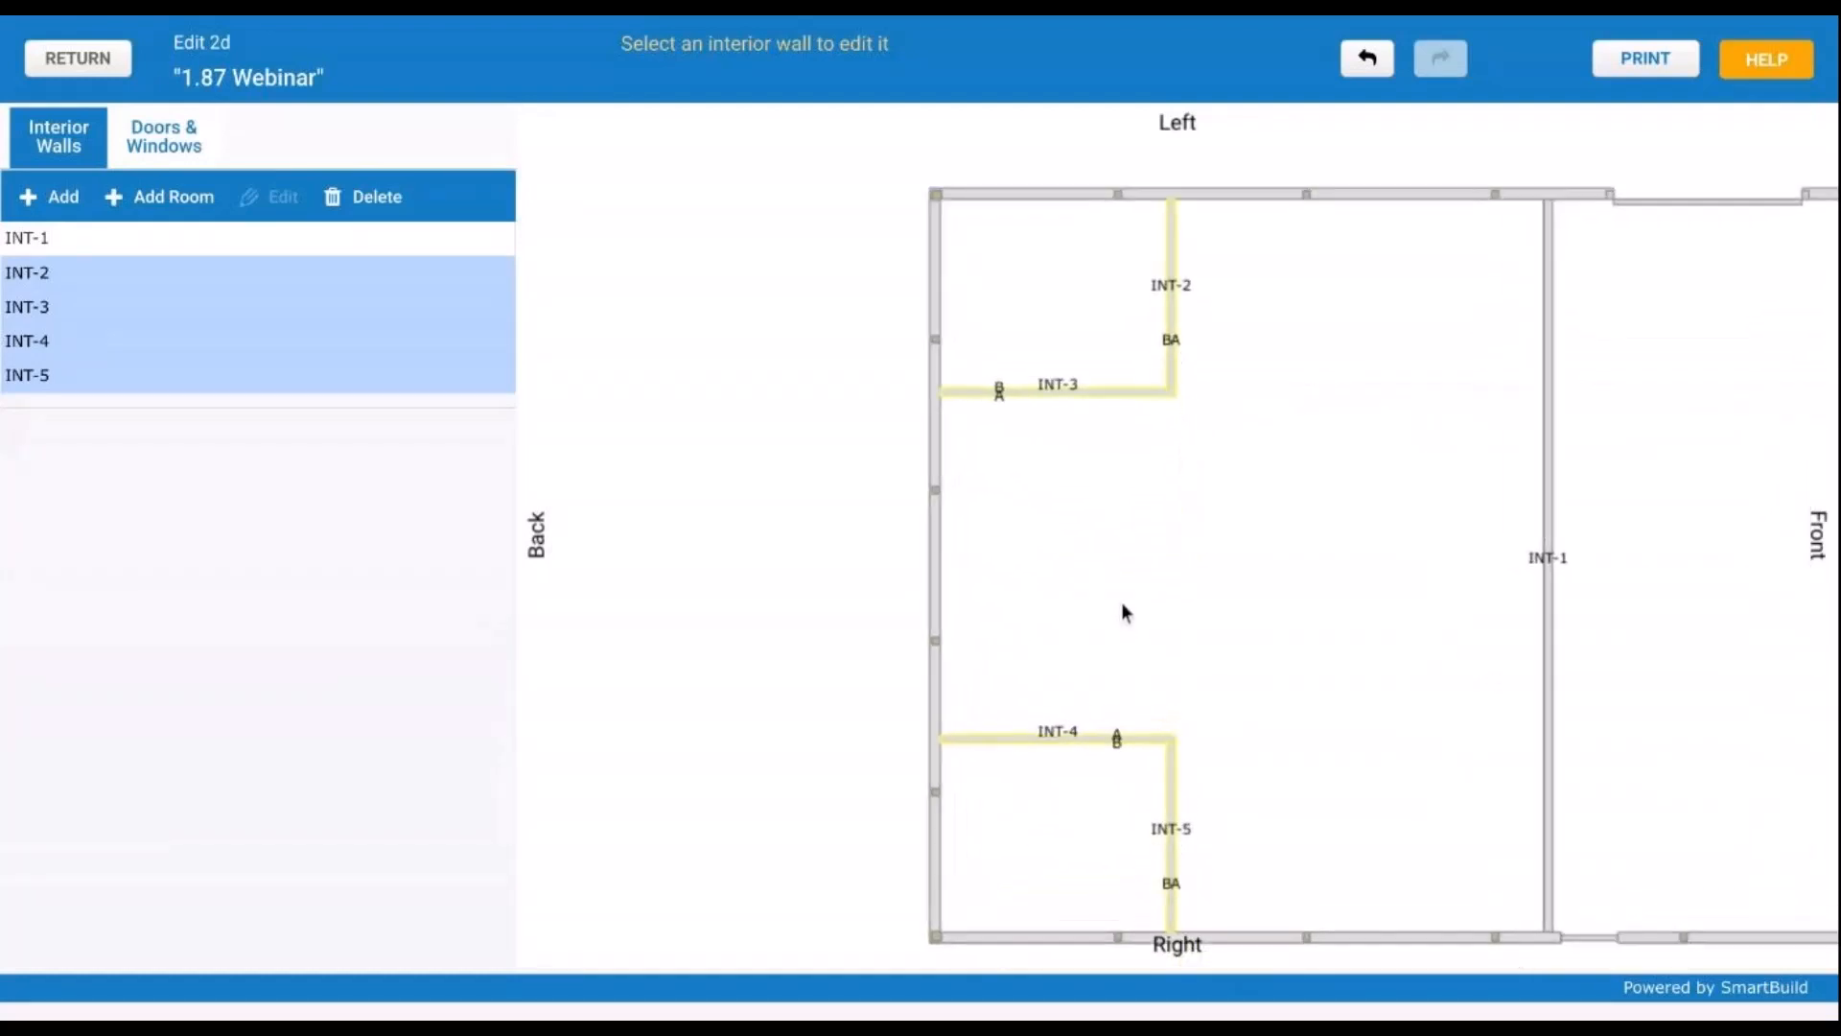
scroll(1124, 614, up, 1)
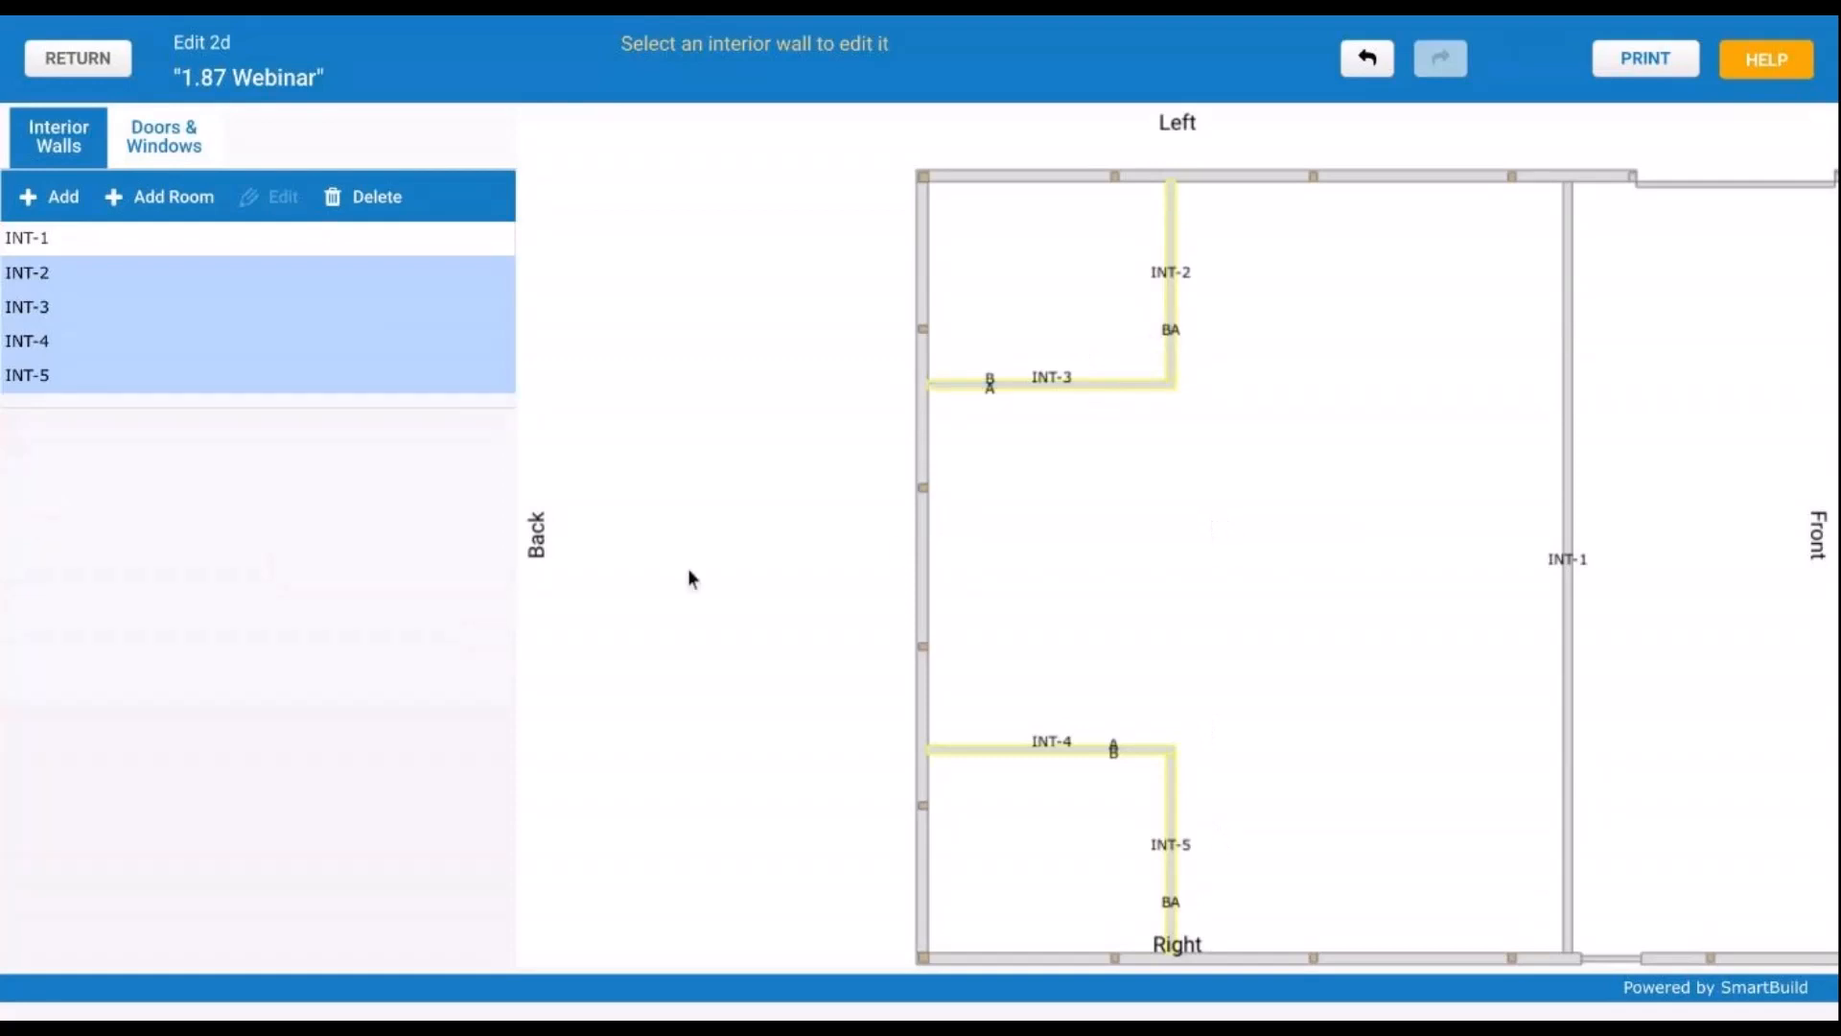
click(812, 472)
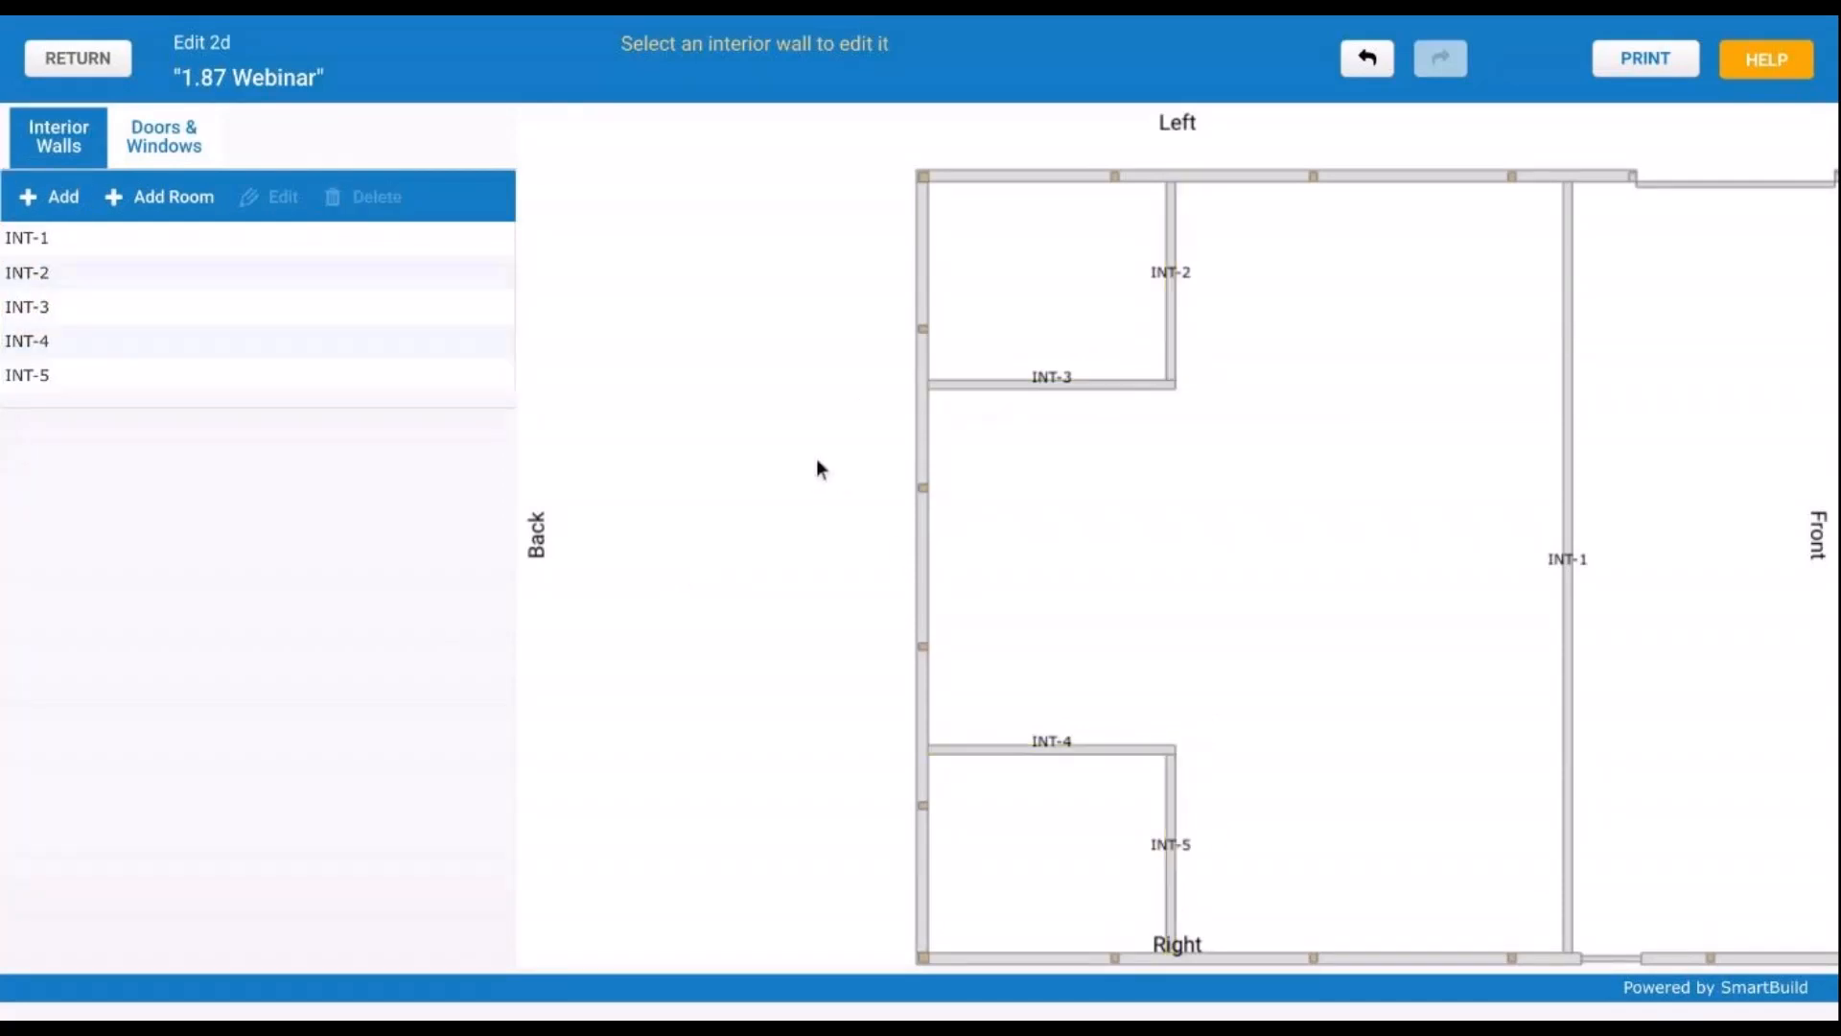
Step: Review the settings of wall INT-4 and its distance to INT-3 without changing them, and deselect the wall
double_click(1095, 754)
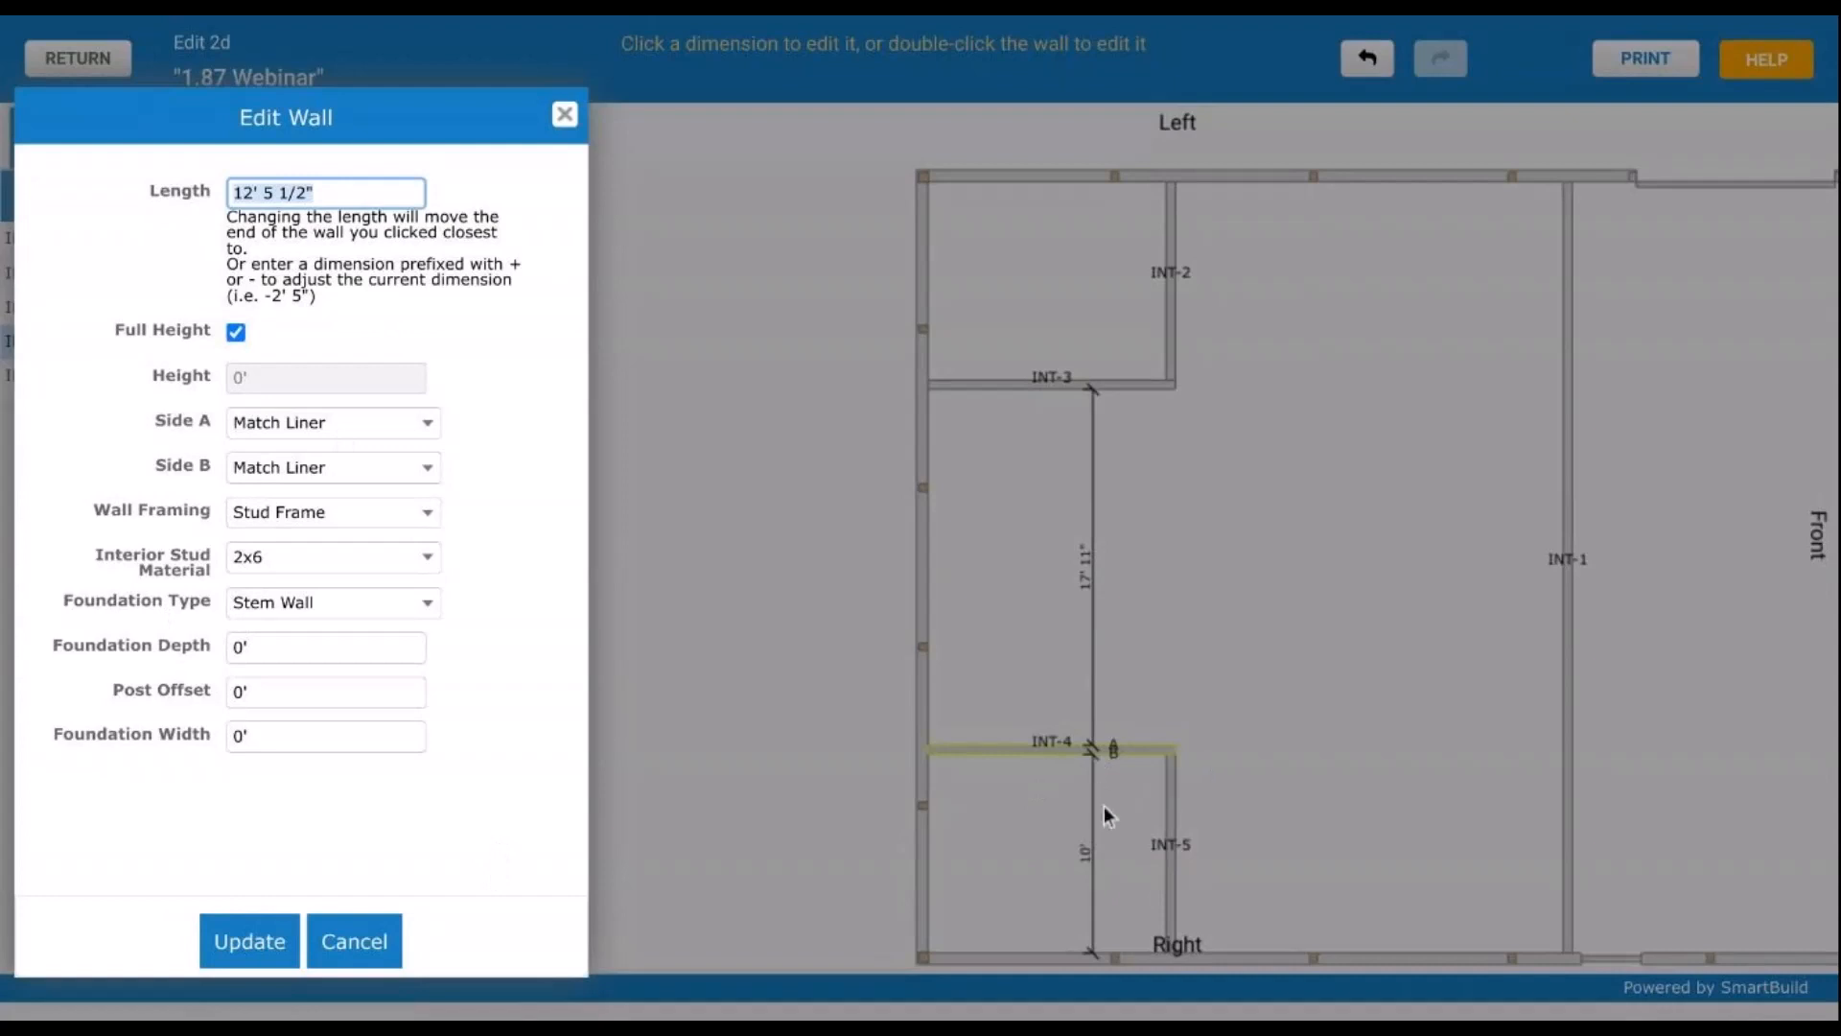
click(351, 951)
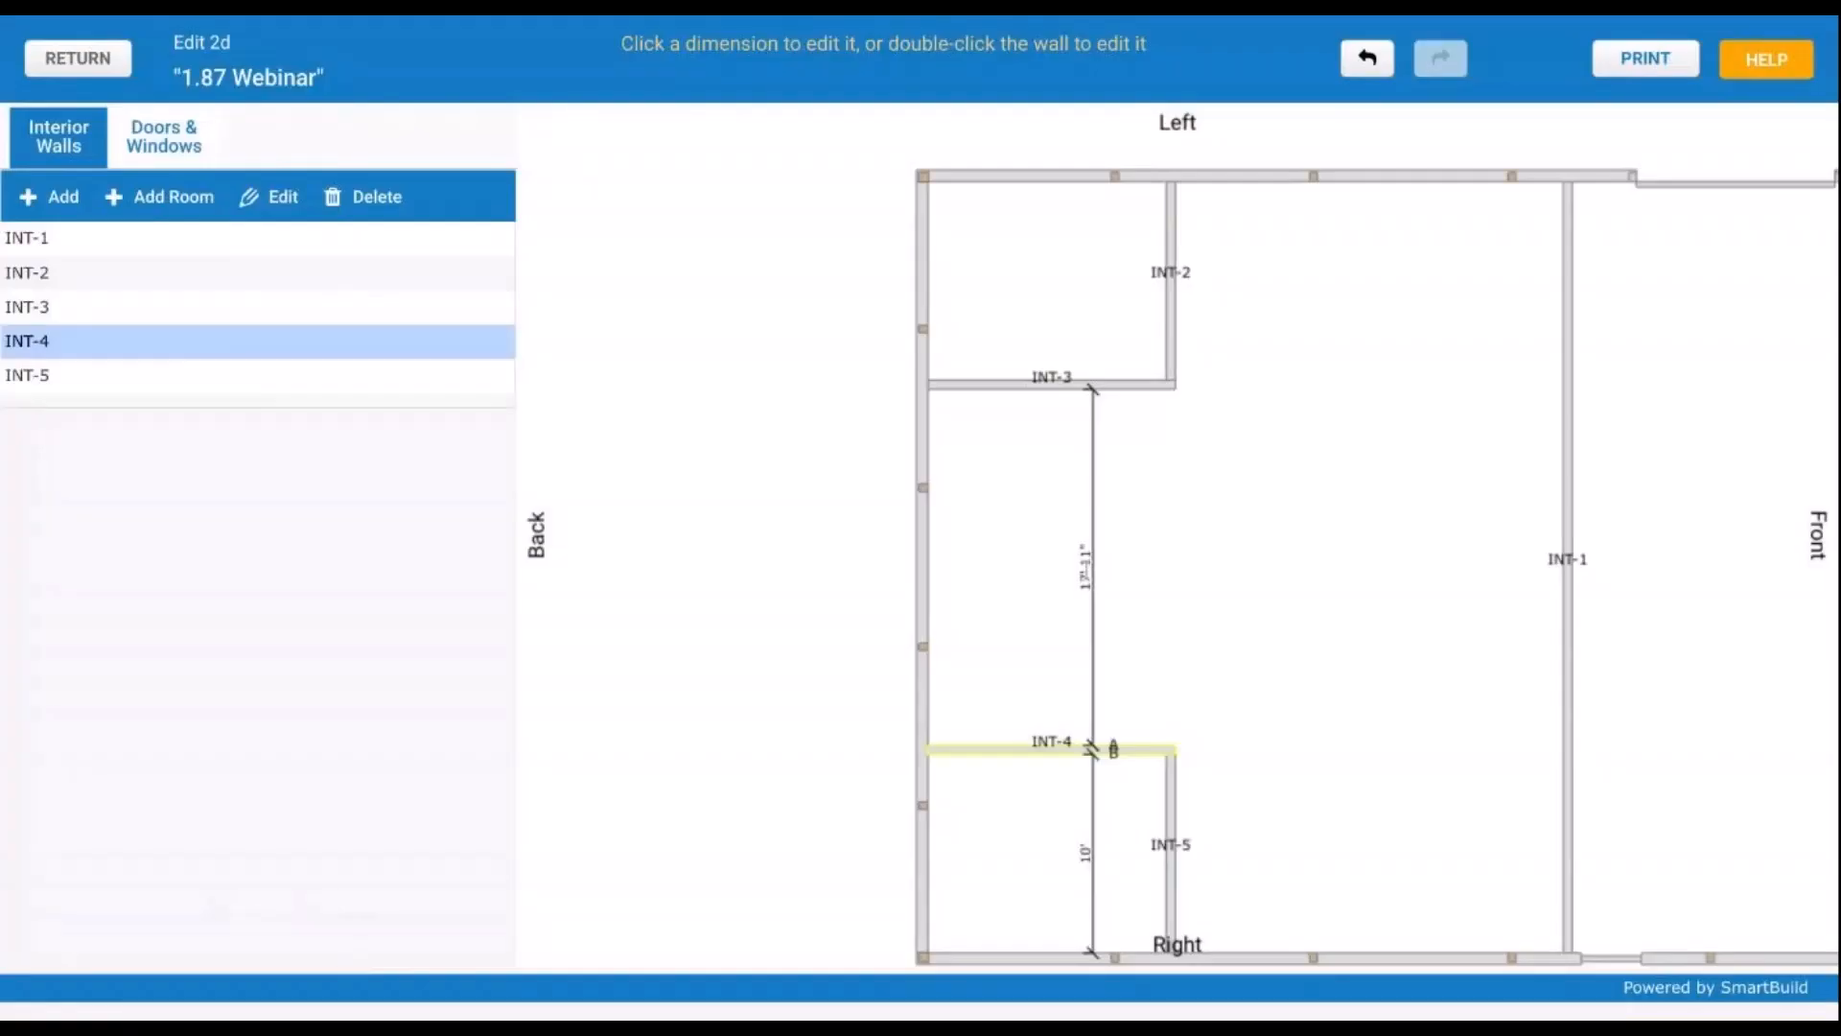
click(1087, 569)
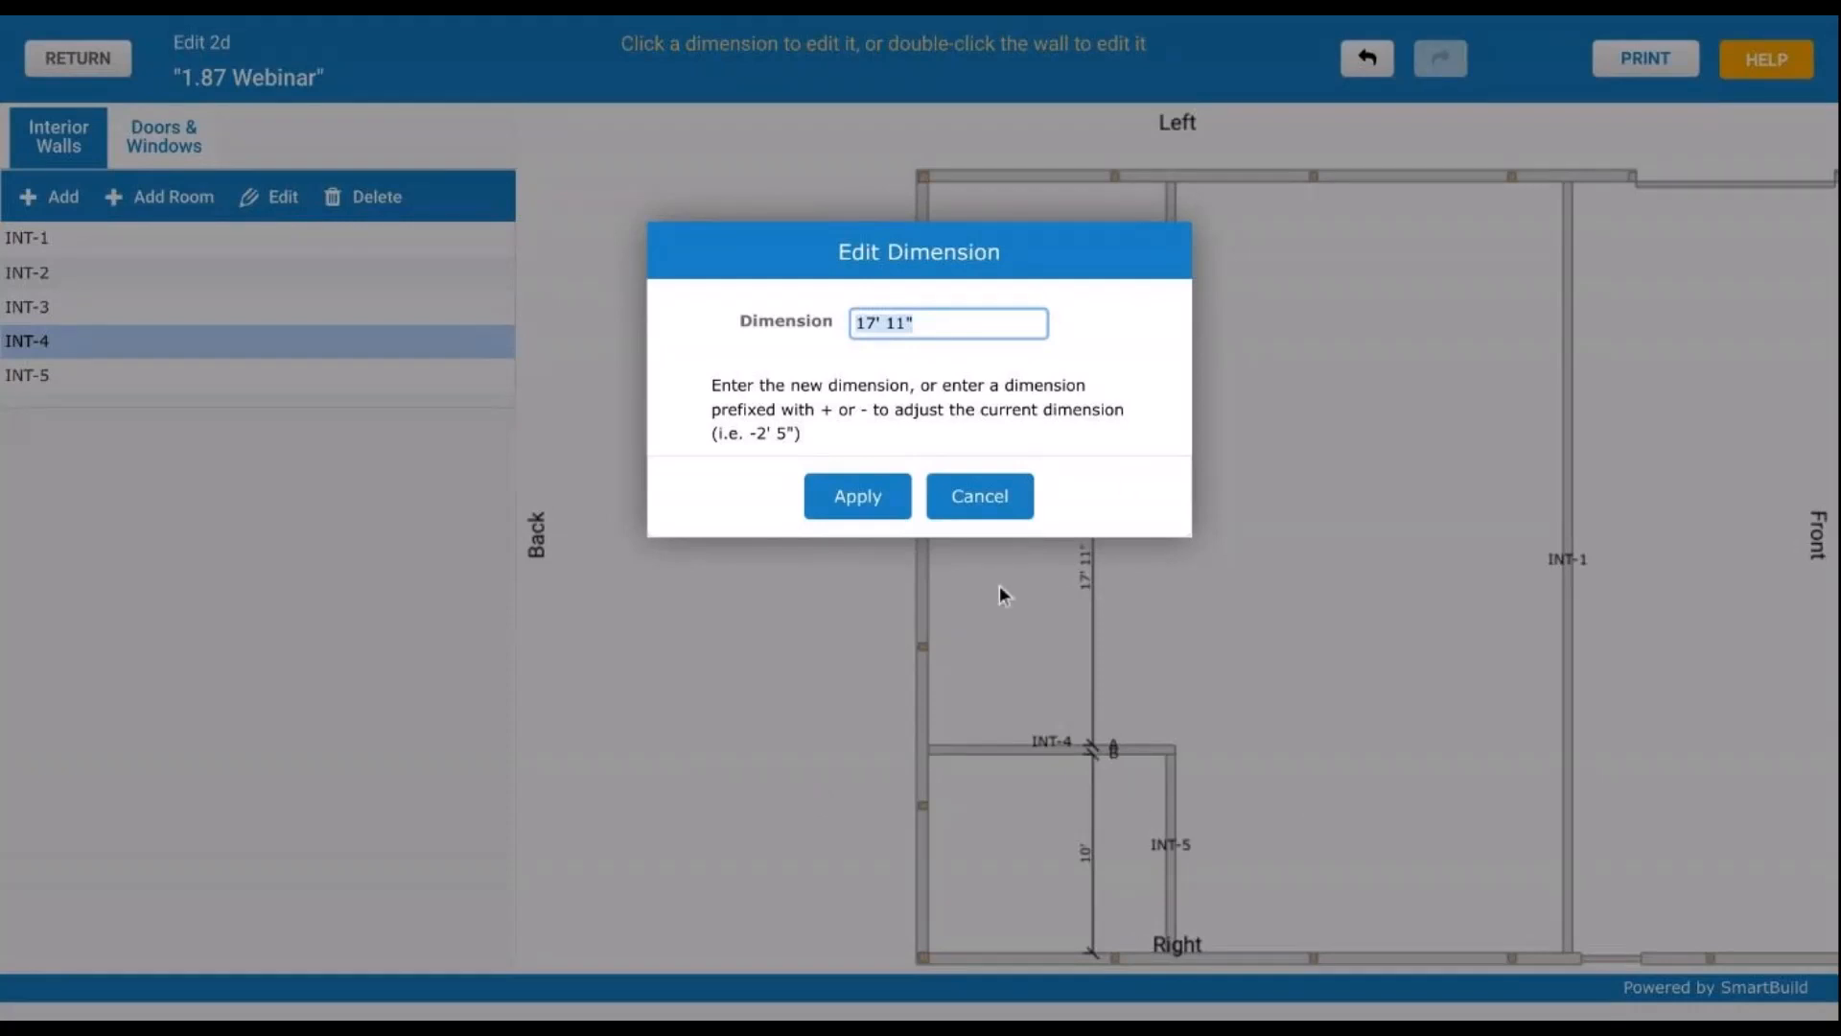
click(1001, 498)
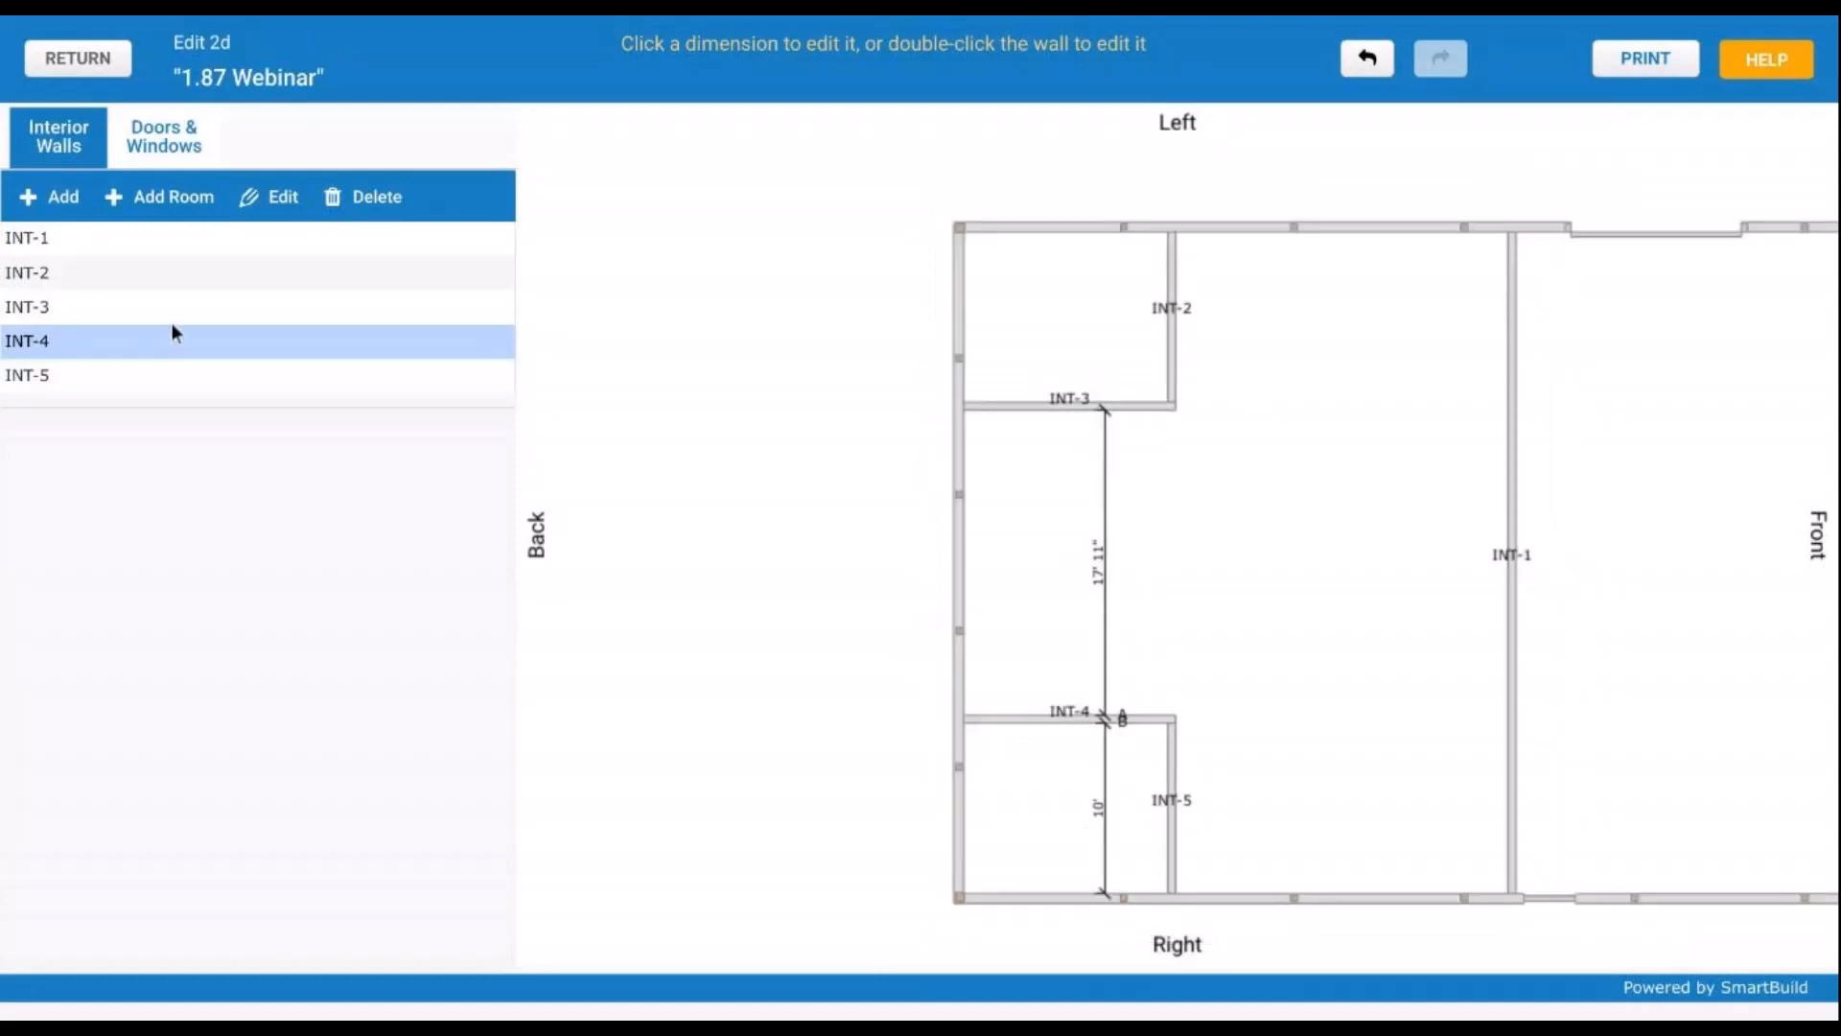
click(276, 203)
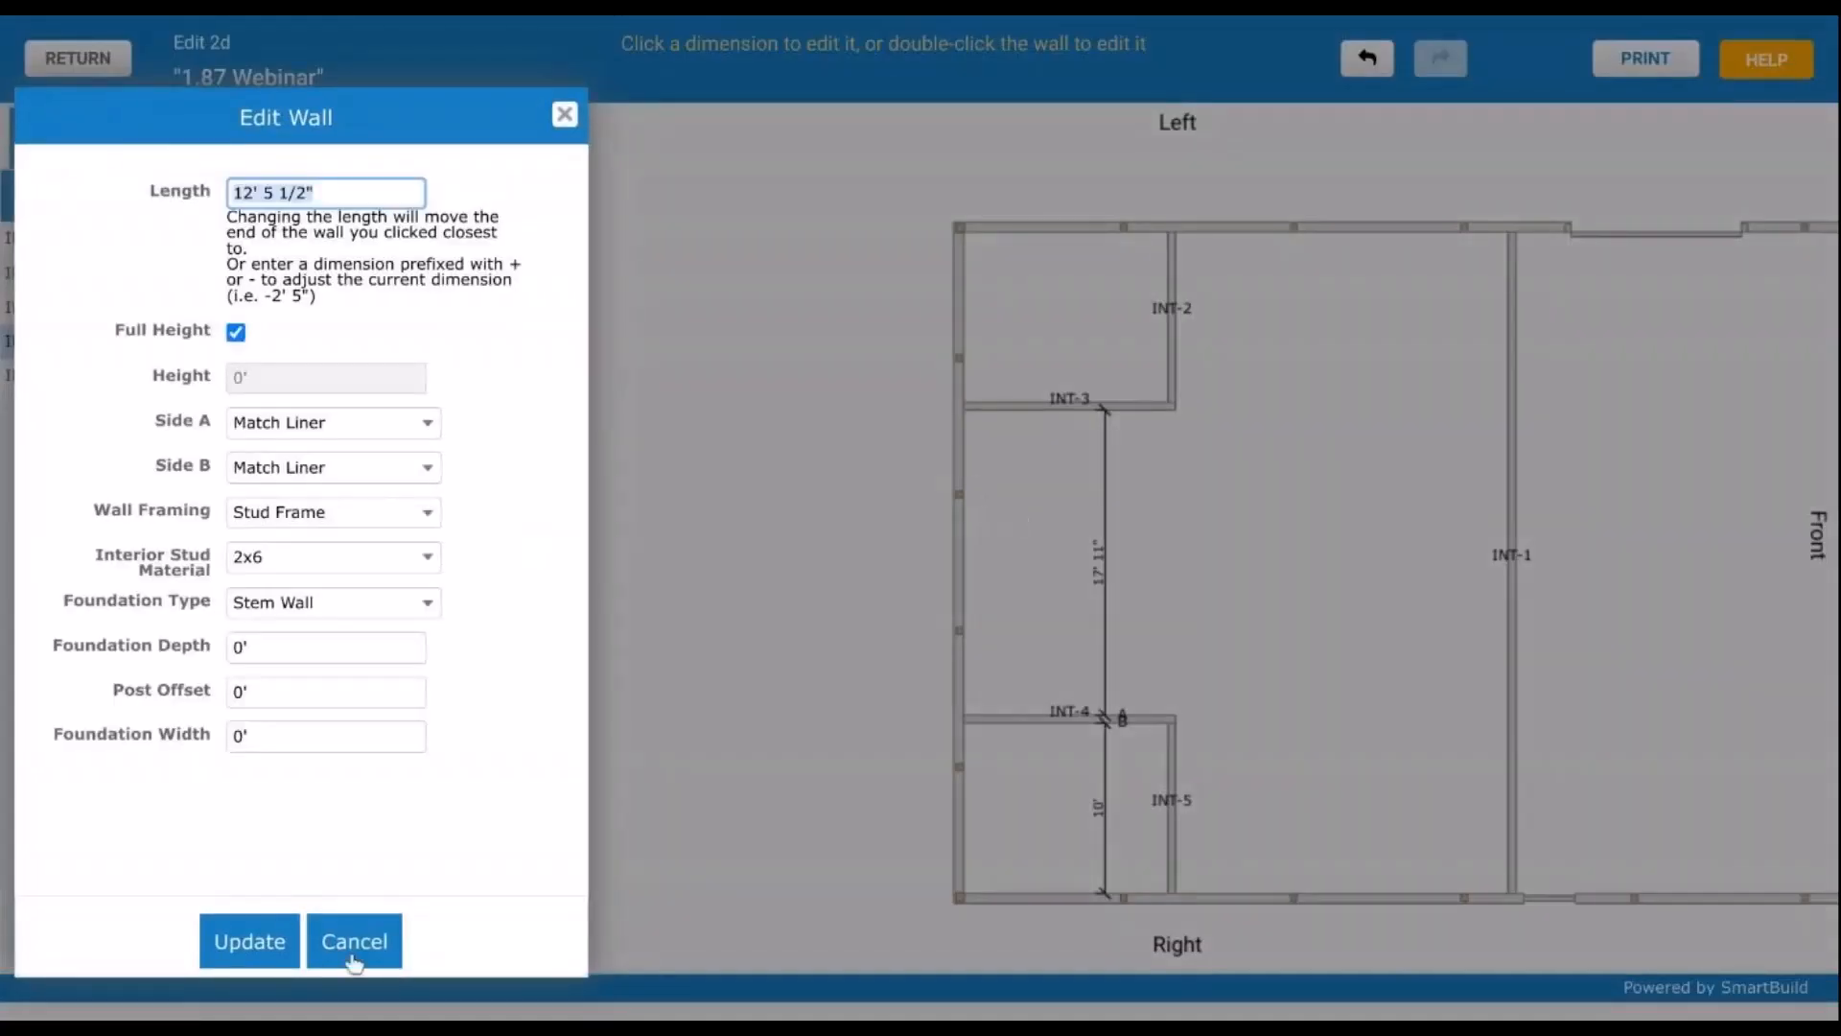
click(351, 956)
click(1003, 608)
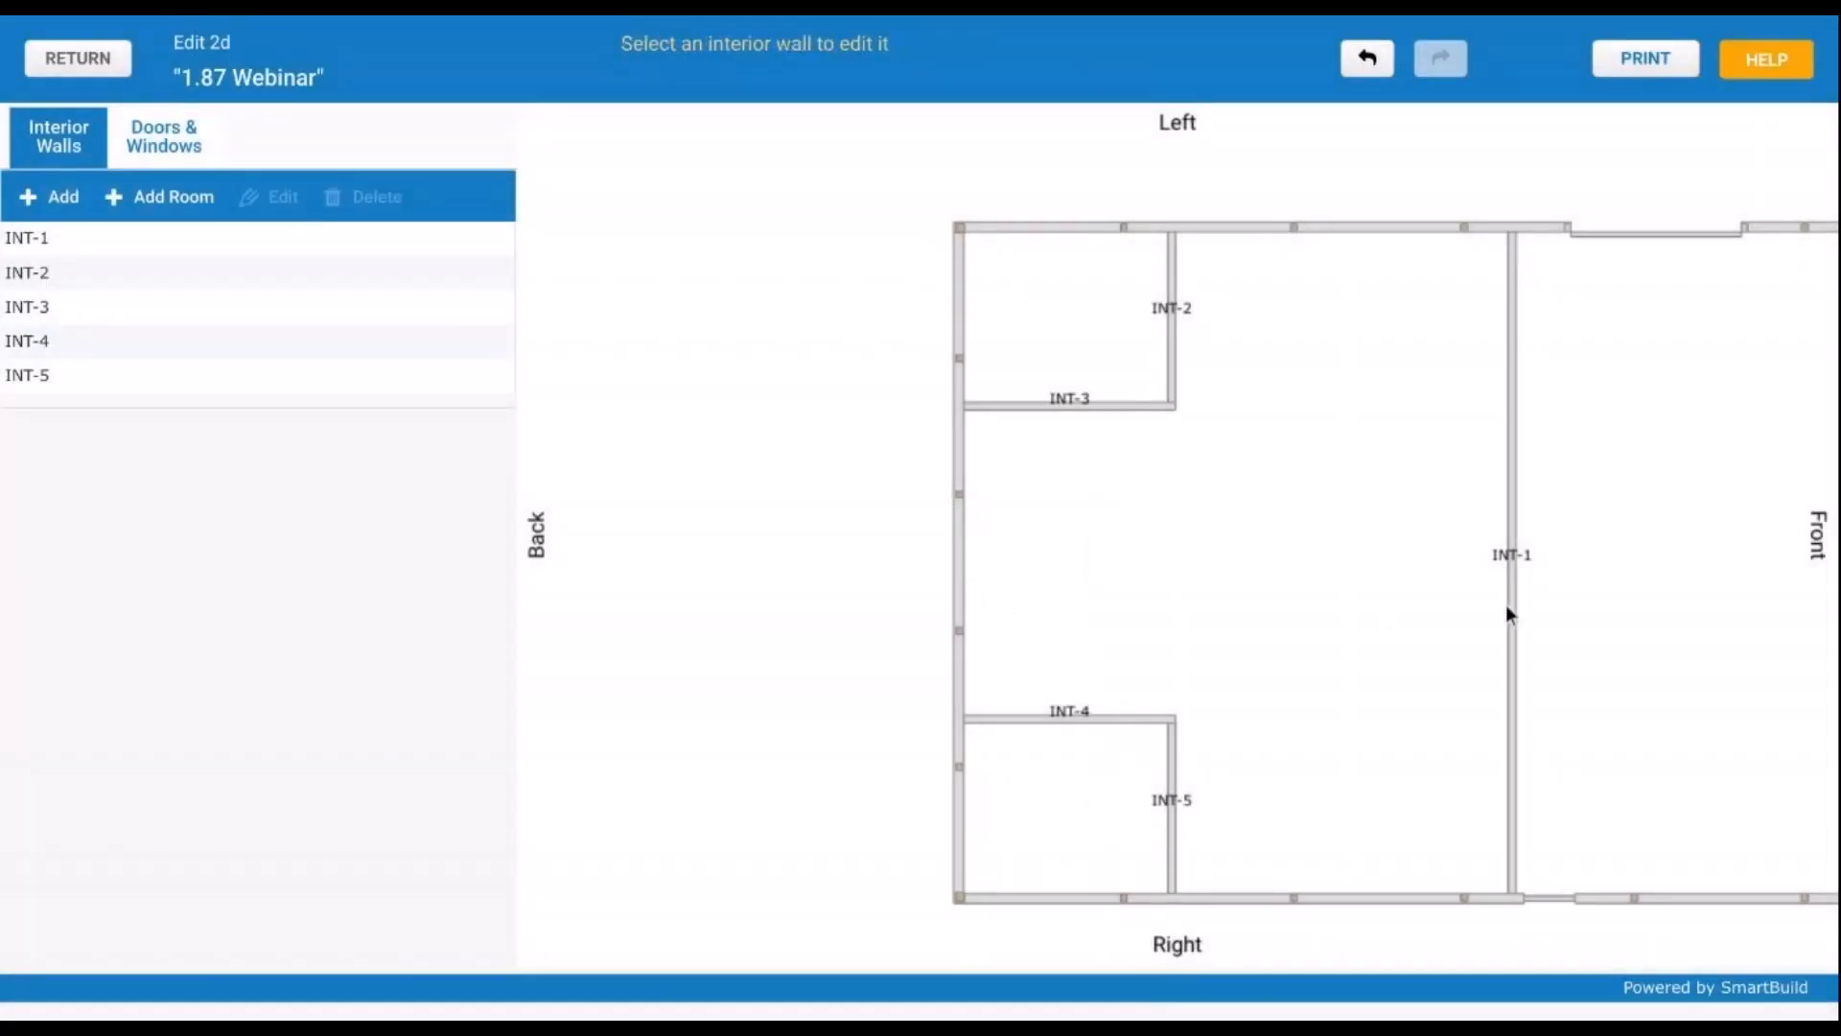
Step: Set Side B of the full-width interior wall INT-1 to Match Exterior, and clear the selection
click(1511, 615)
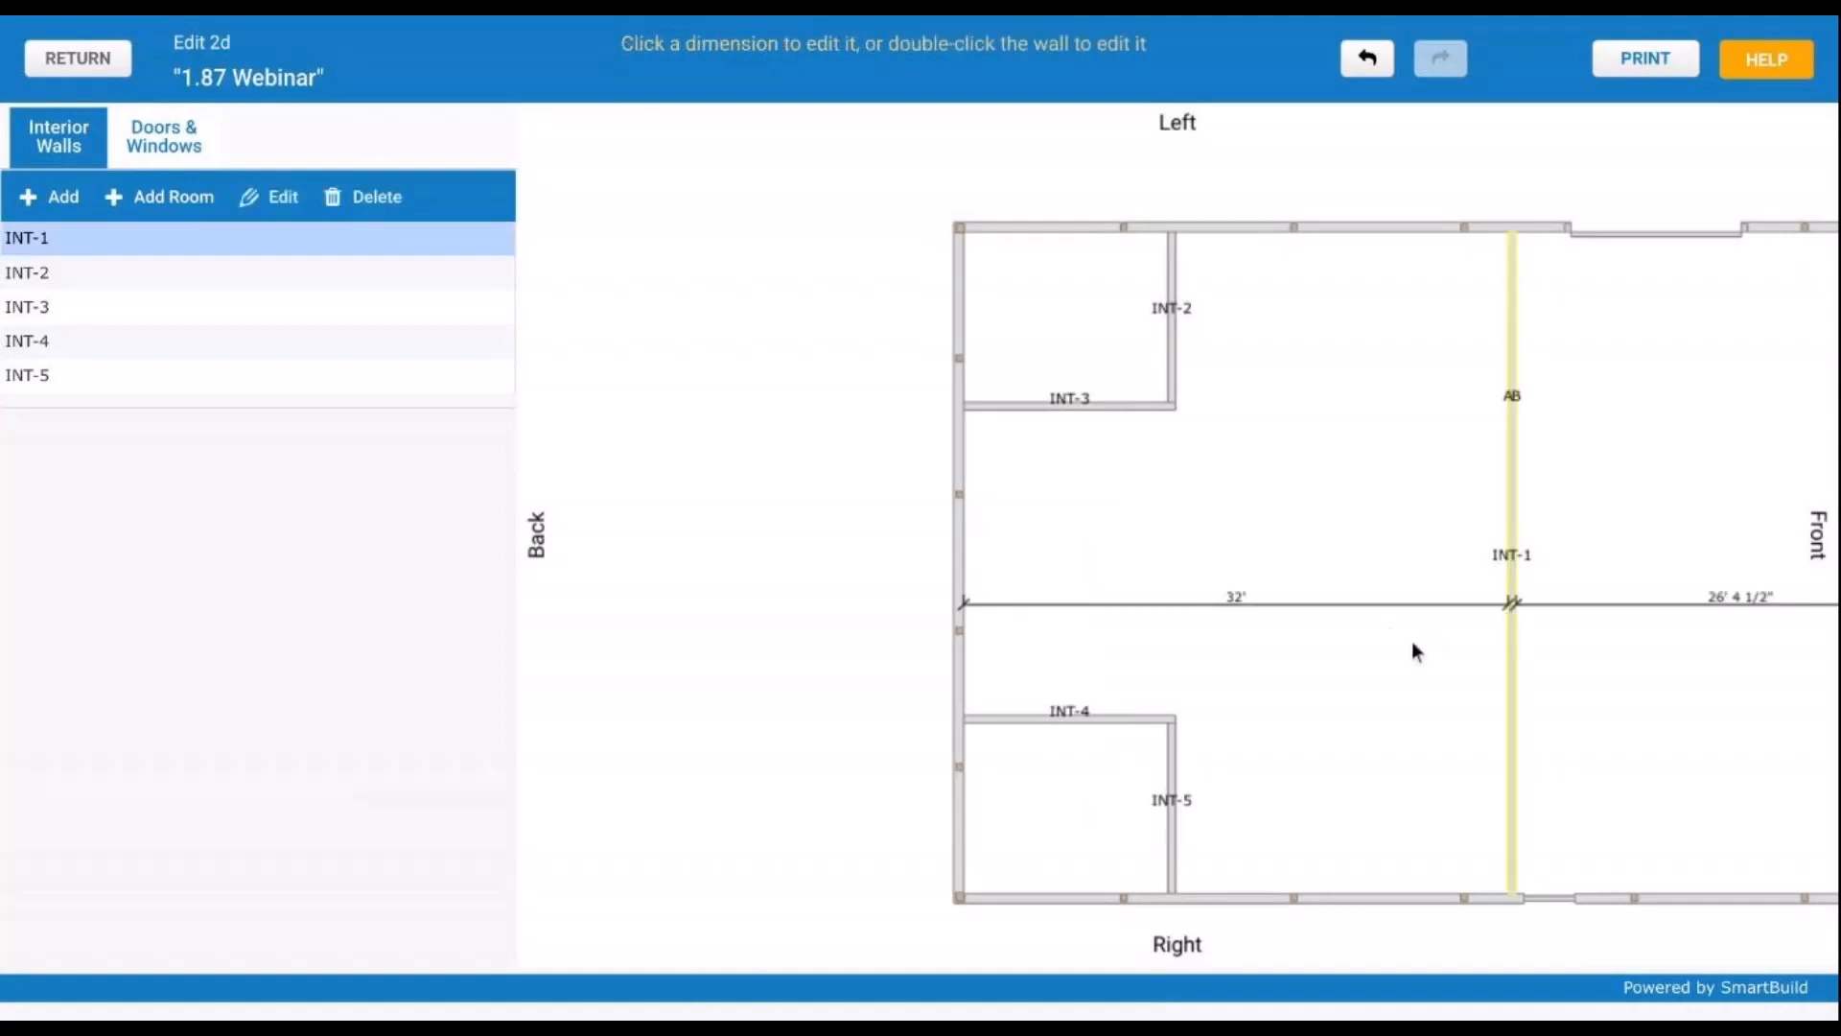
double_click(1514, 485)
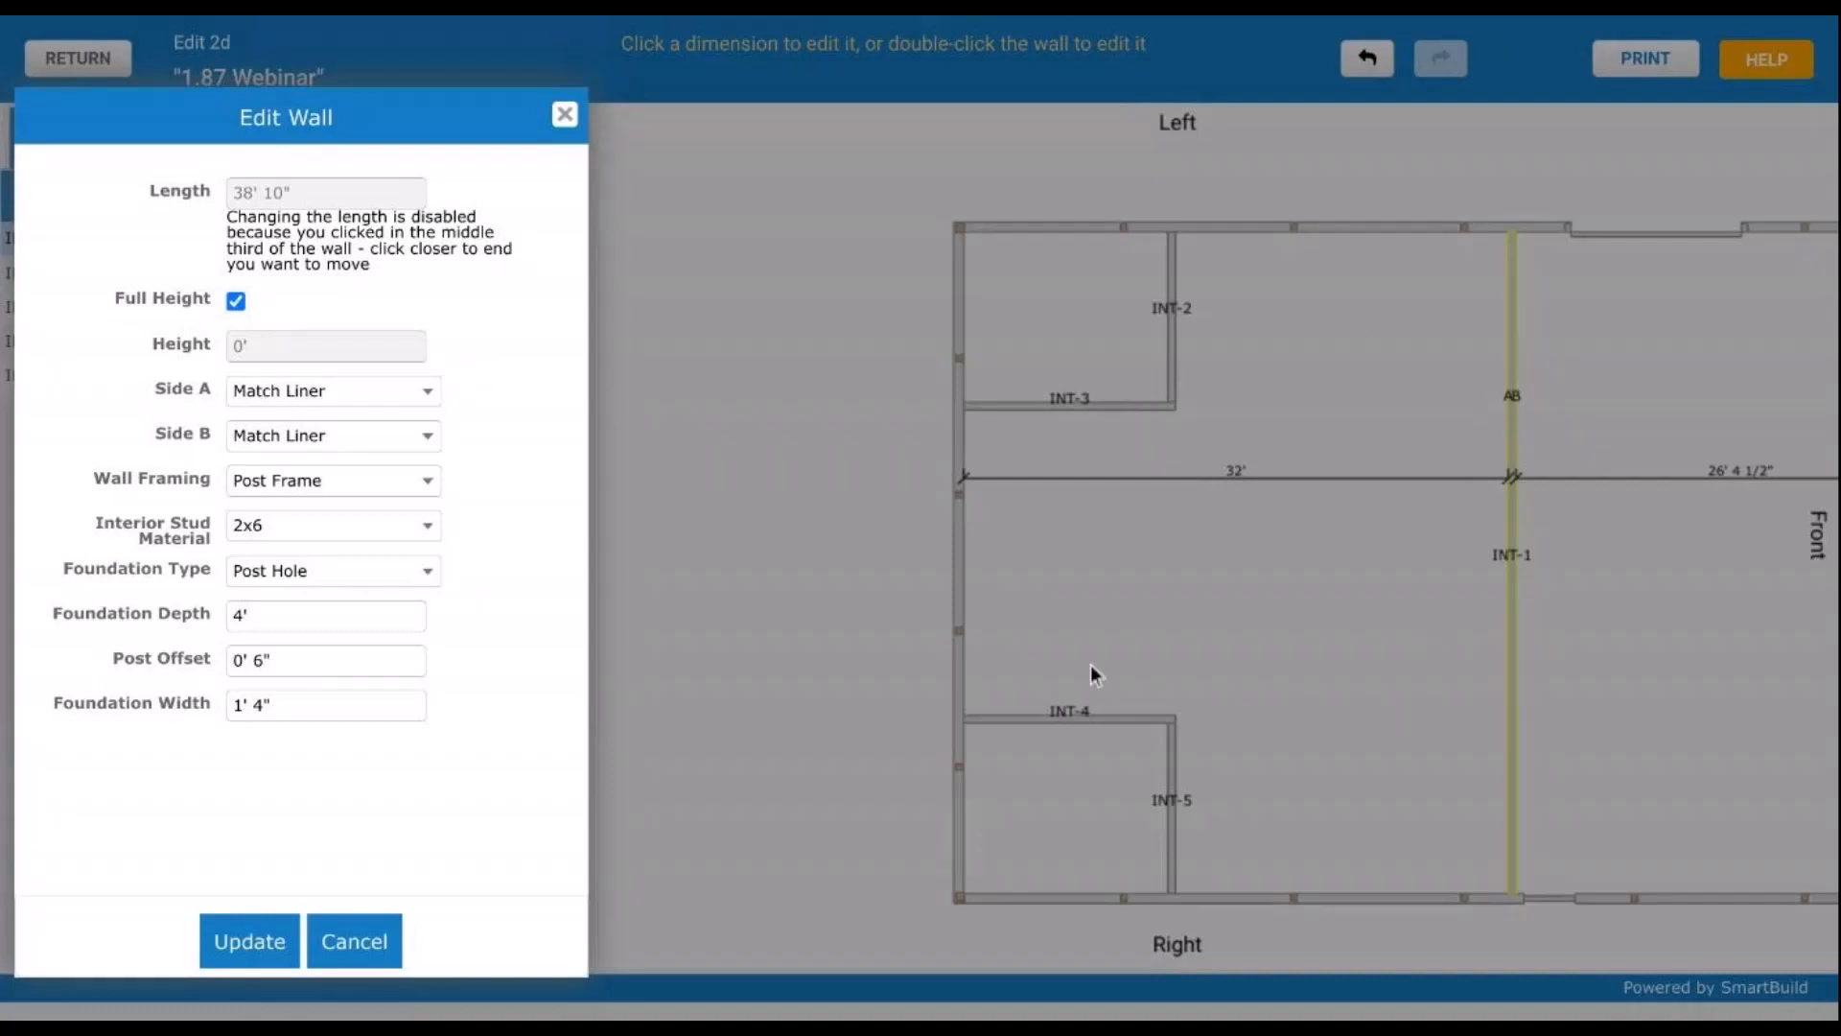
click(317, 437)
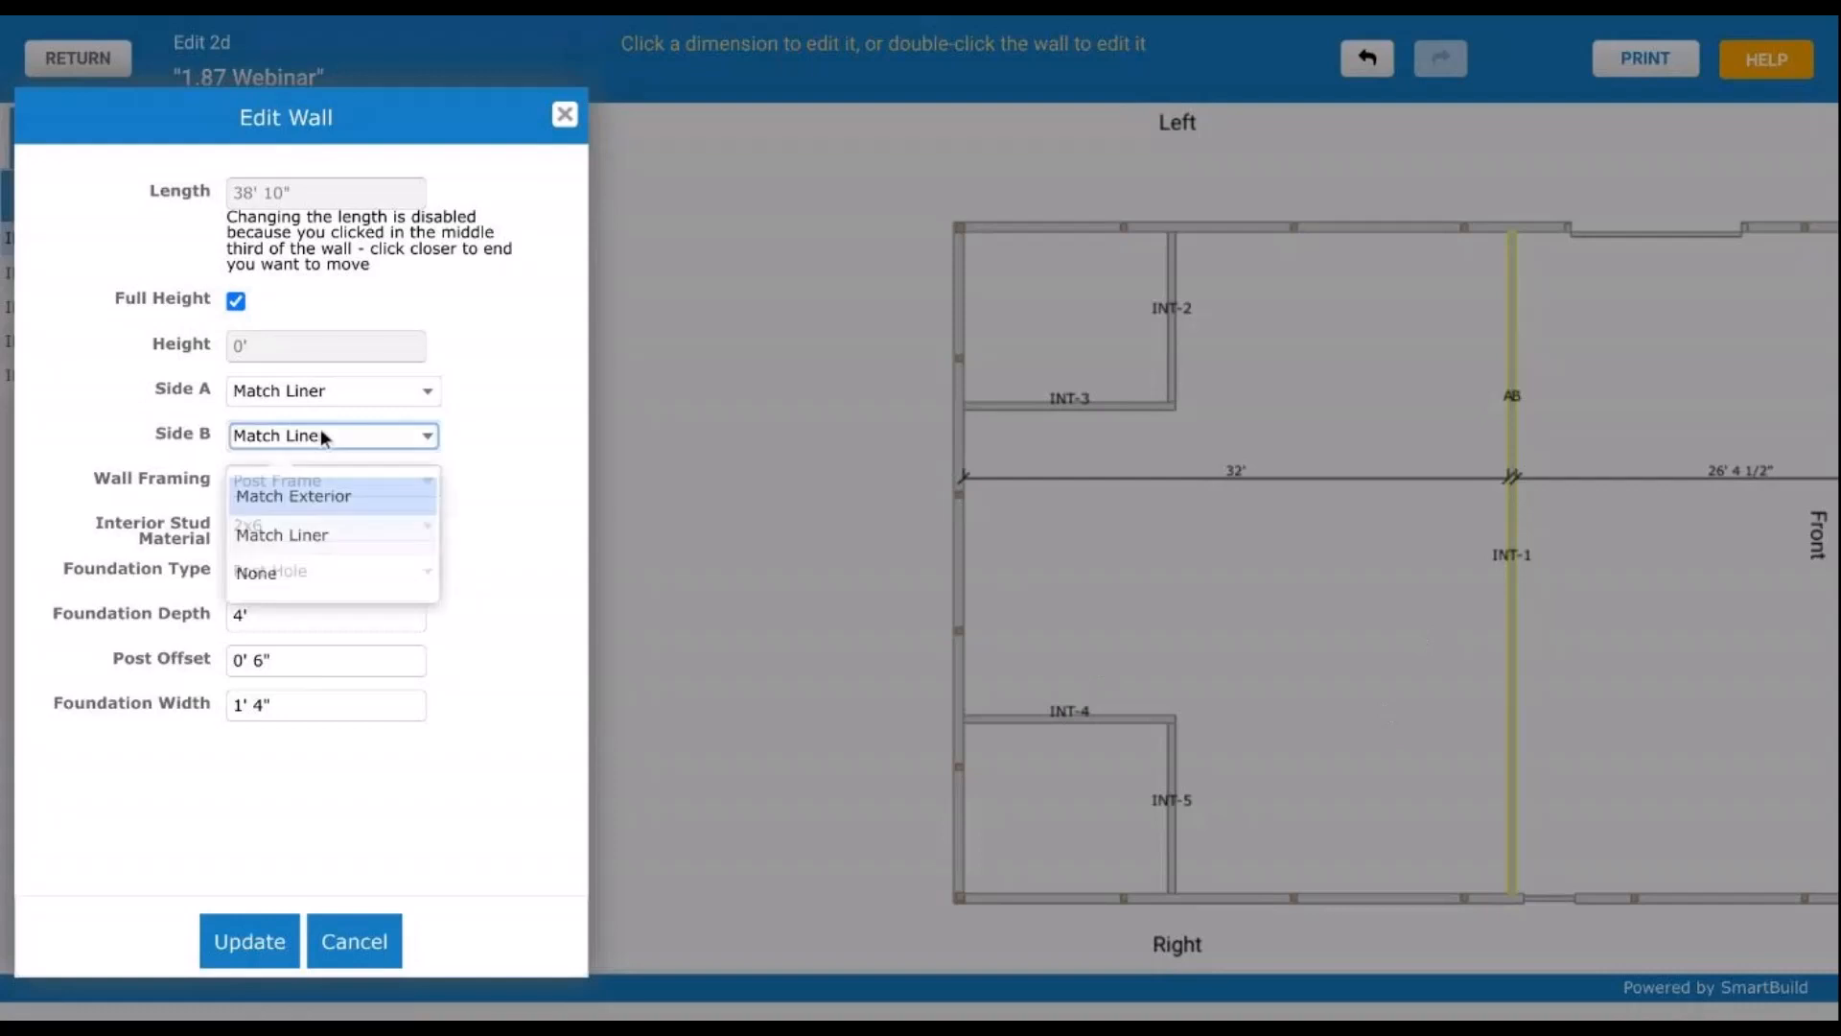
click(330, 506)
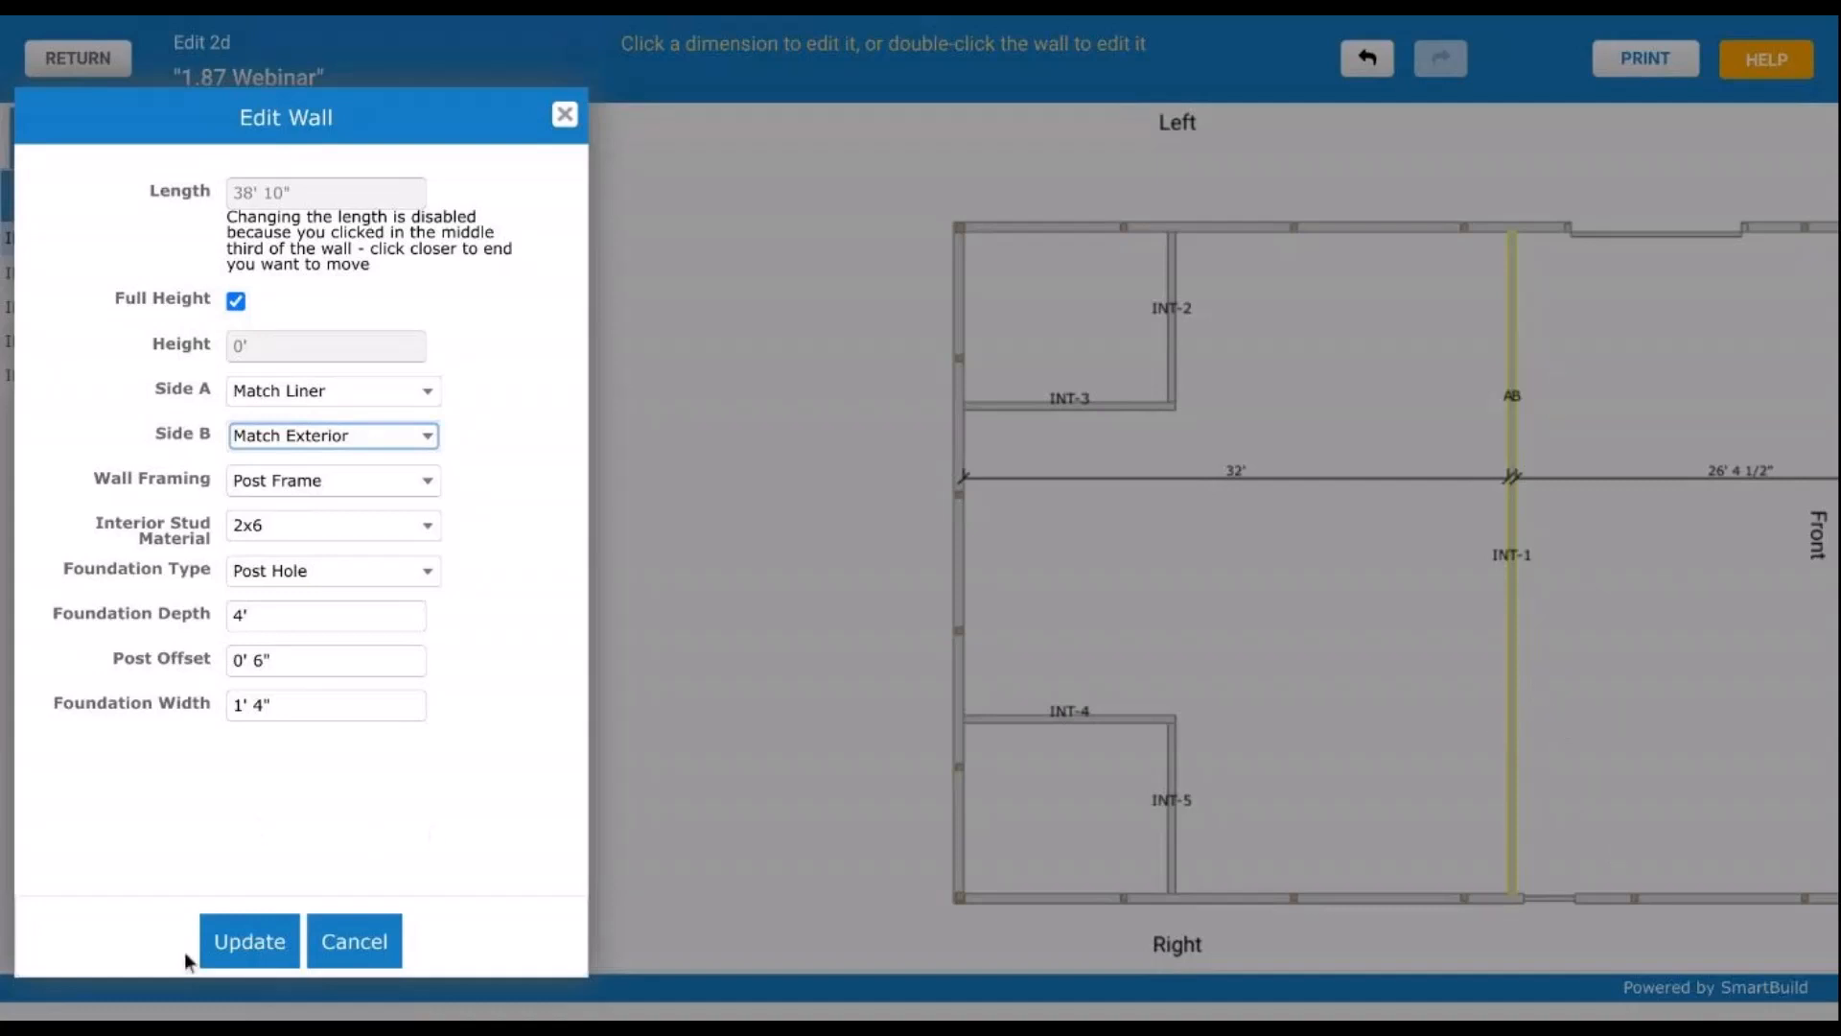
click(242, 941)
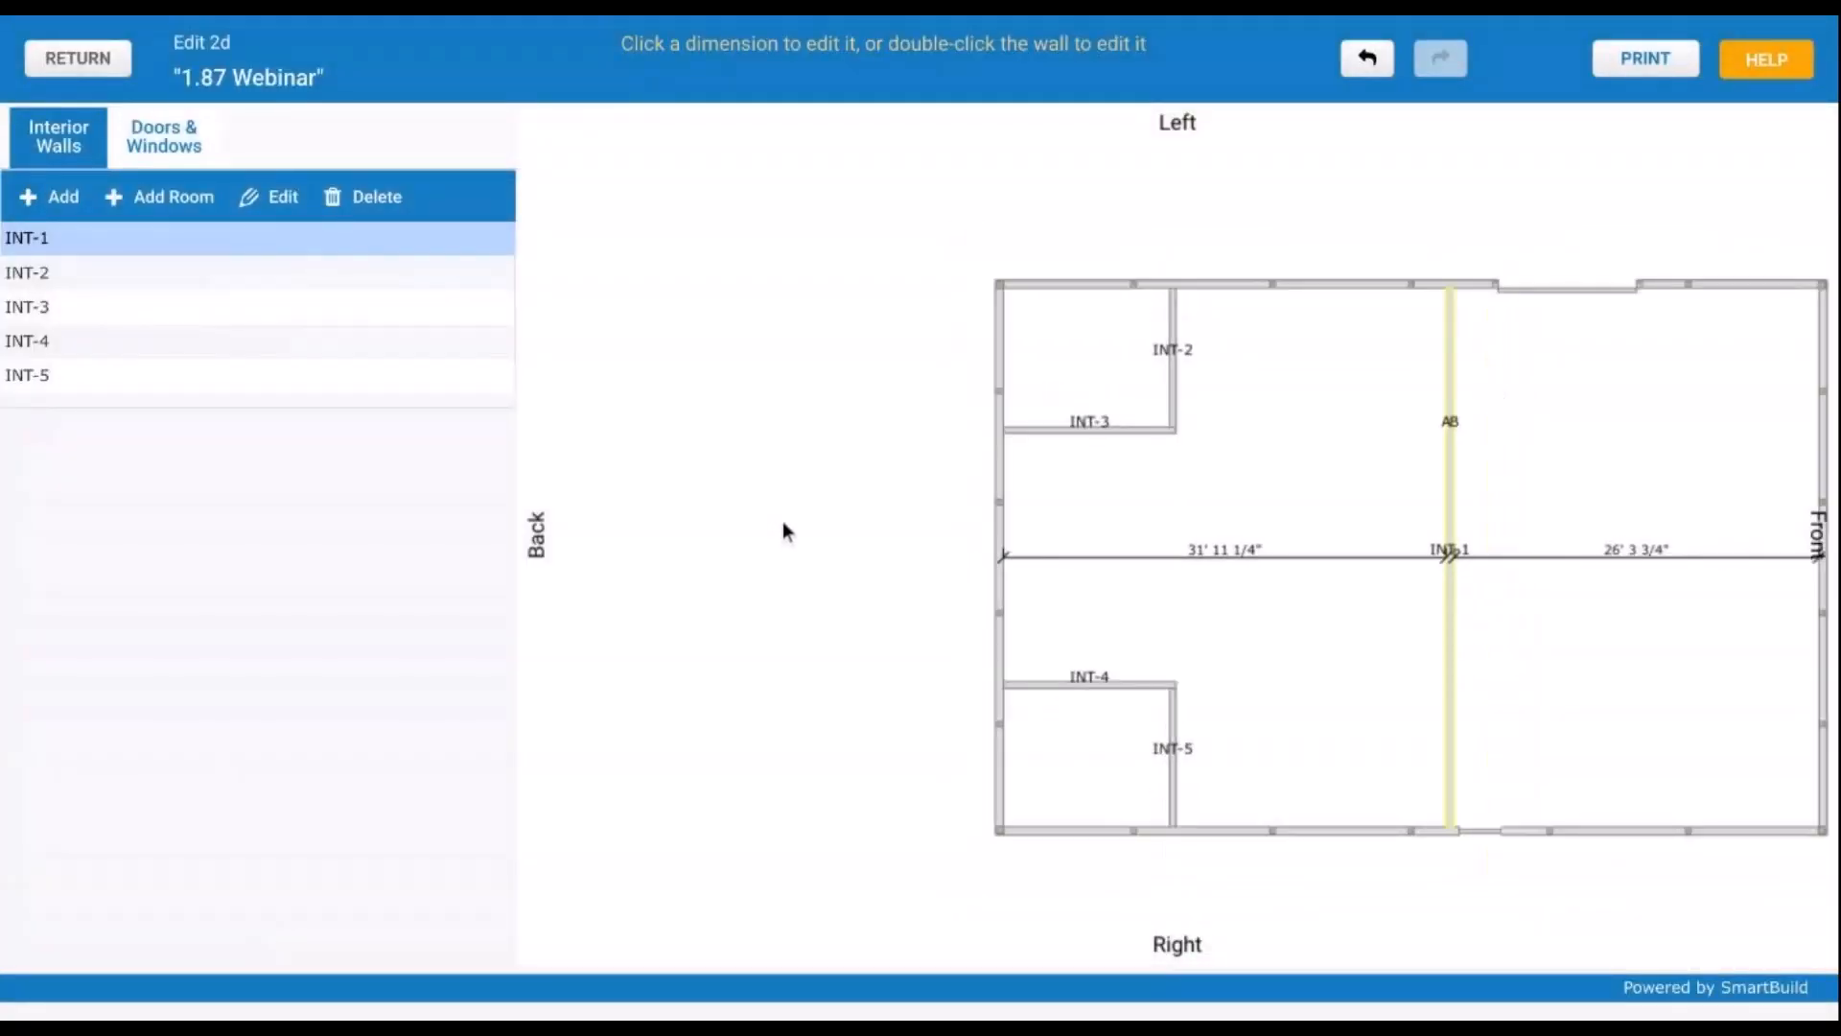
click(830, 518)
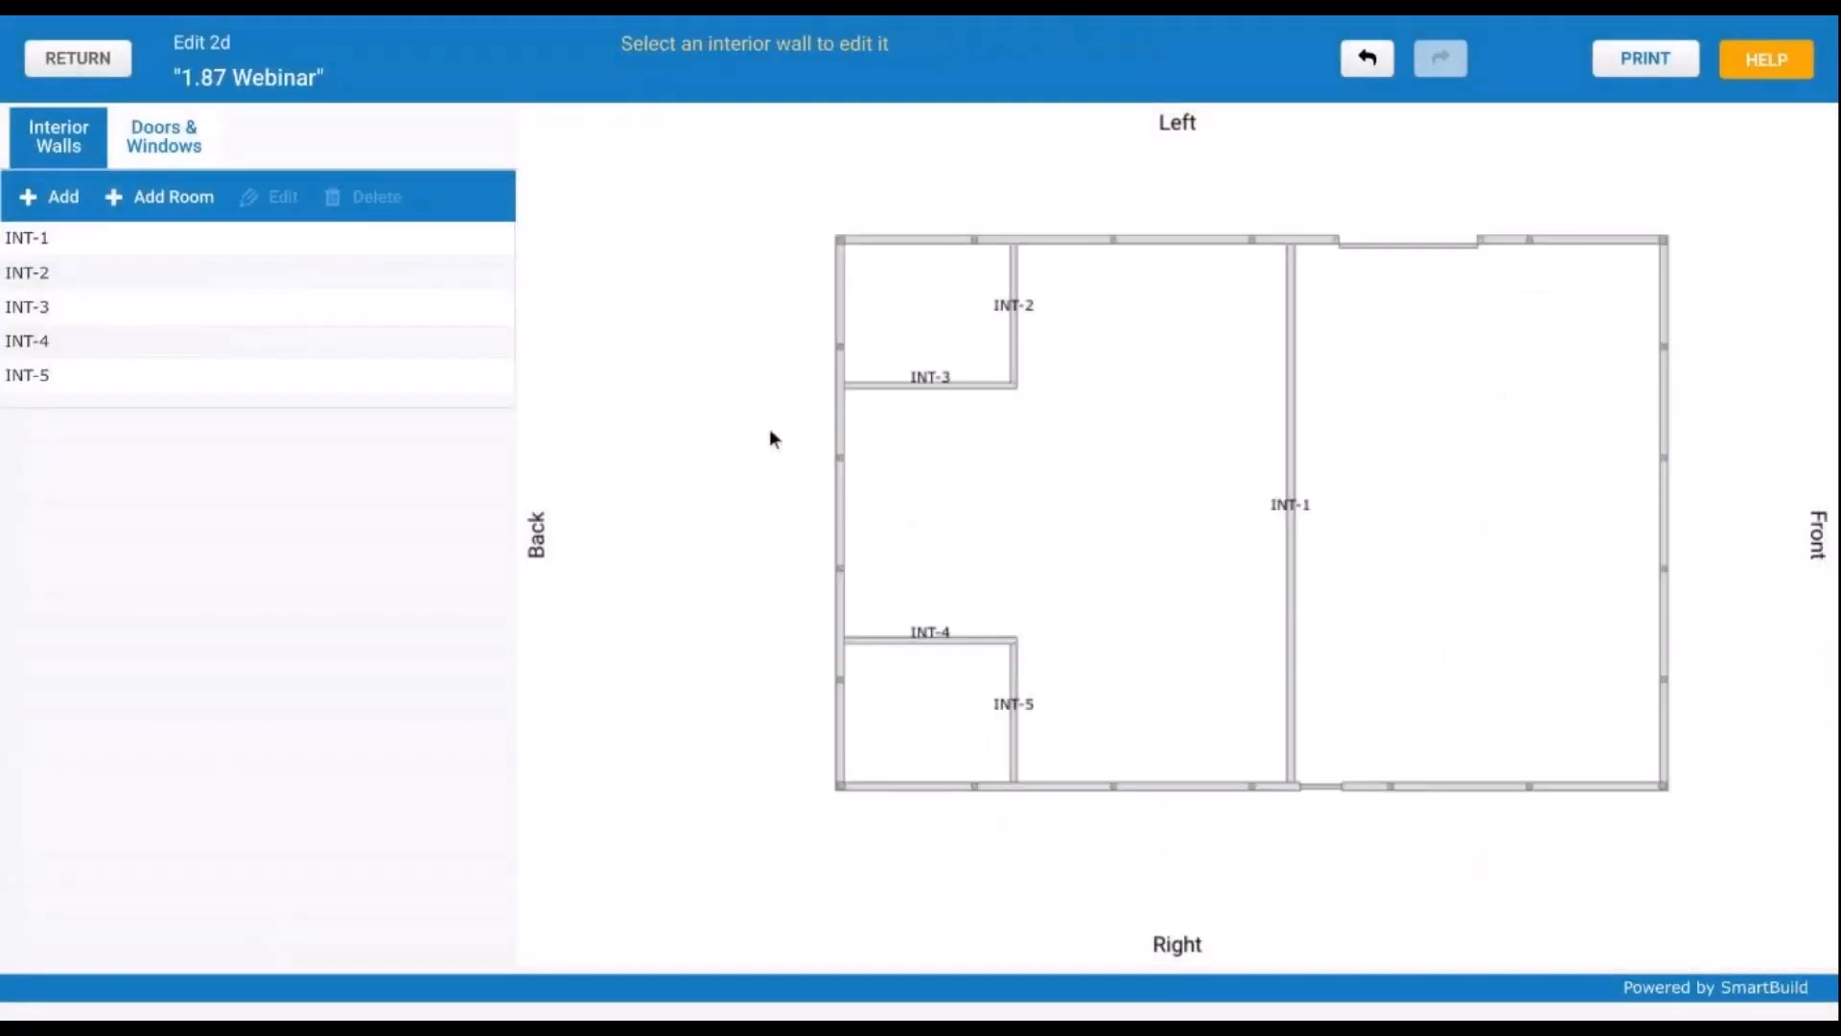
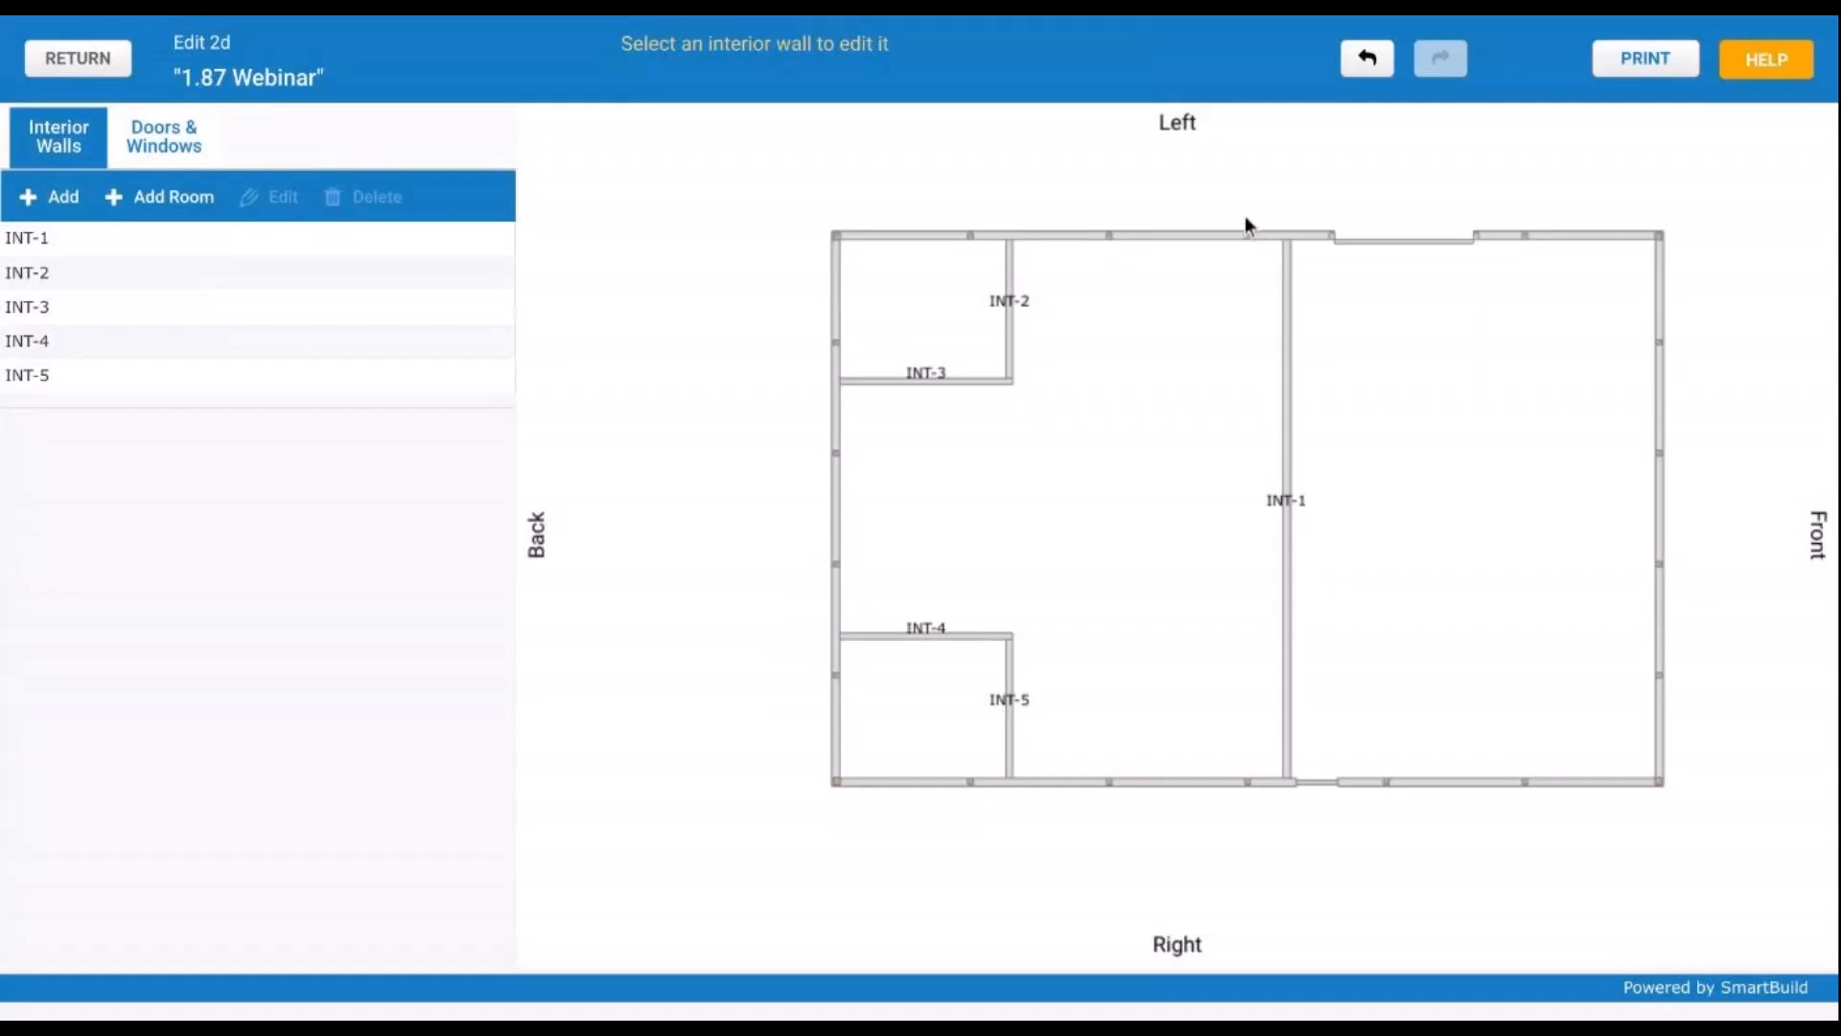
Step: Save the 2D edits and display the 3D building with its shell on and its roof hidden
click(123, 67)
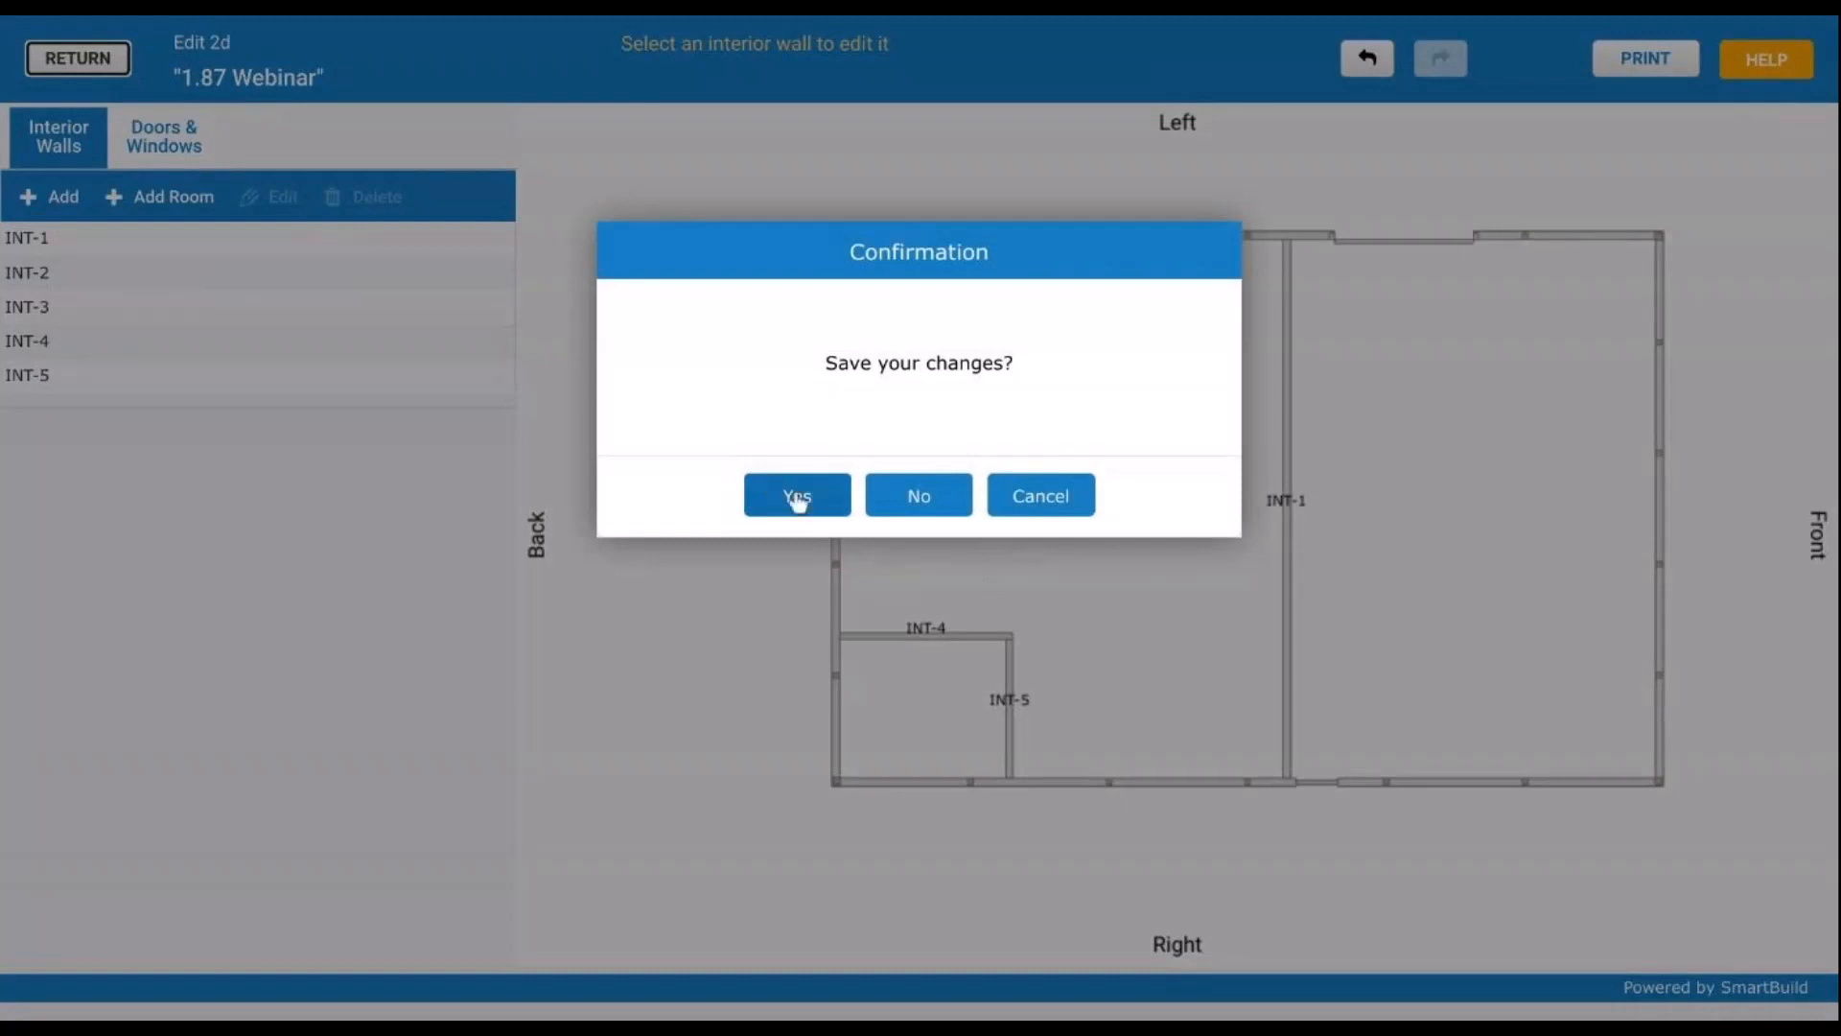
click(796, 495)
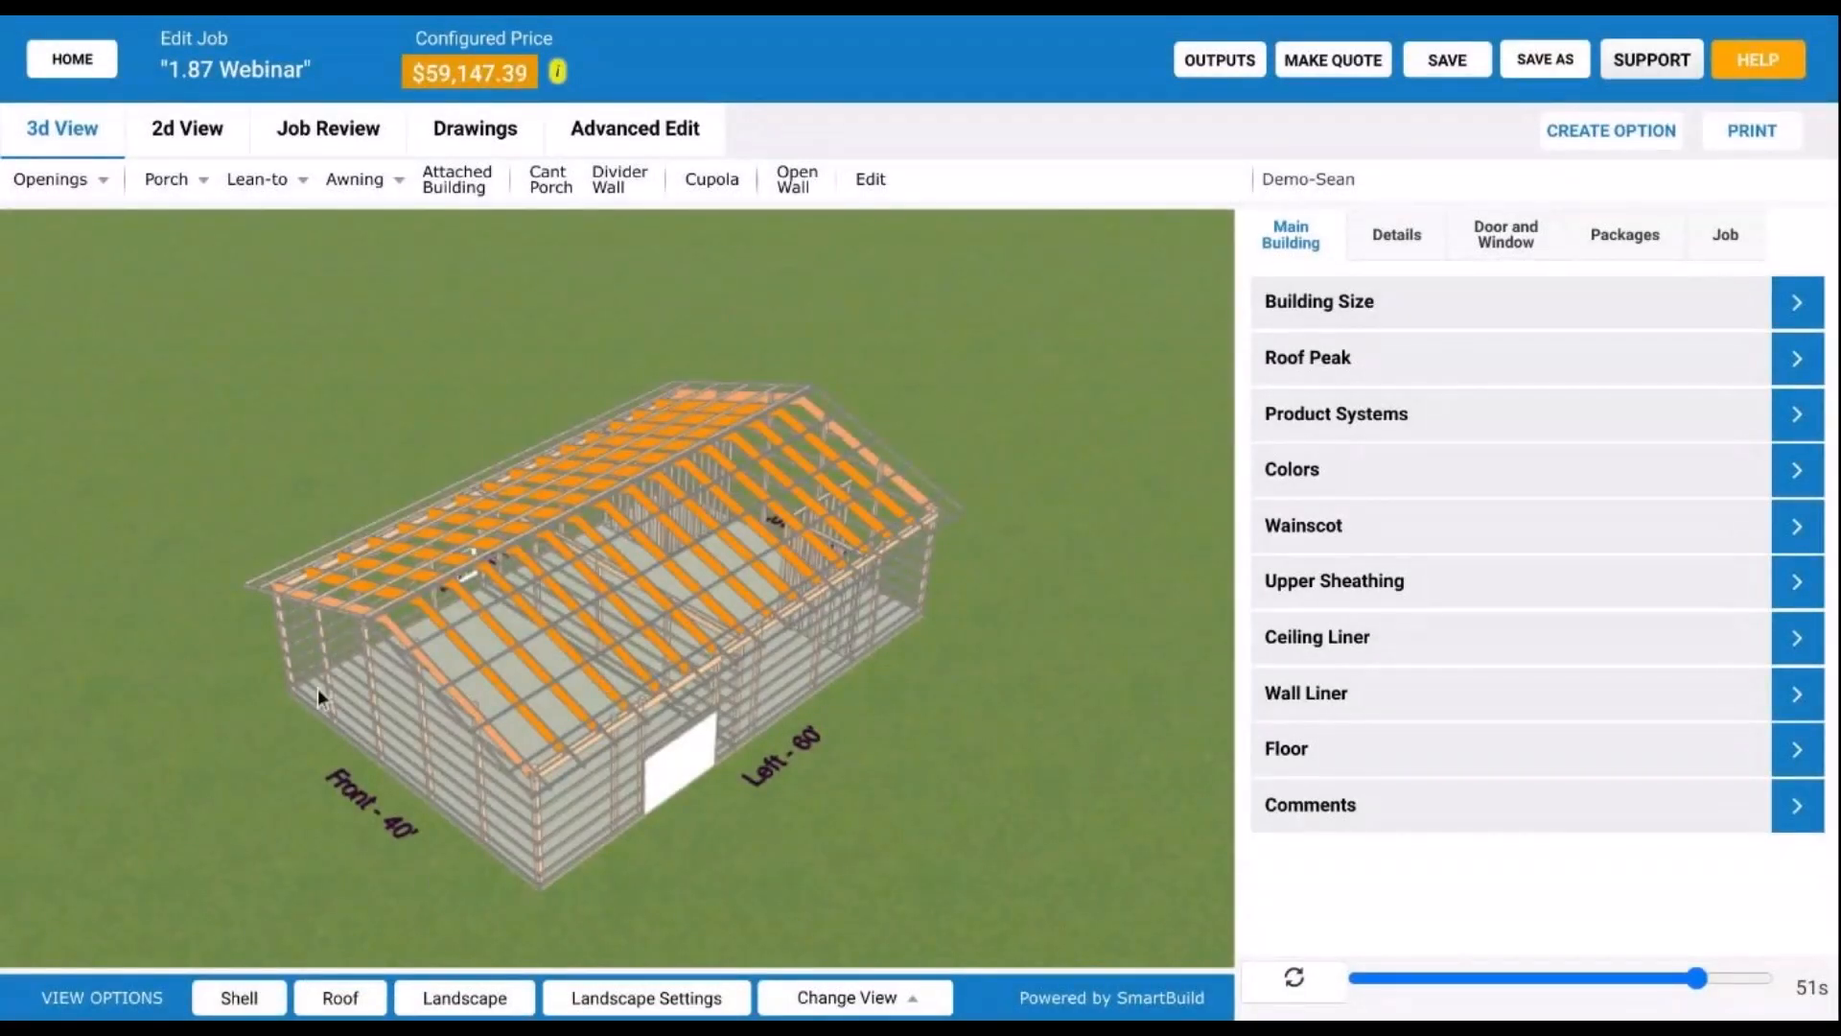
drag(318, 688, 304, 624)
click(238, 997)
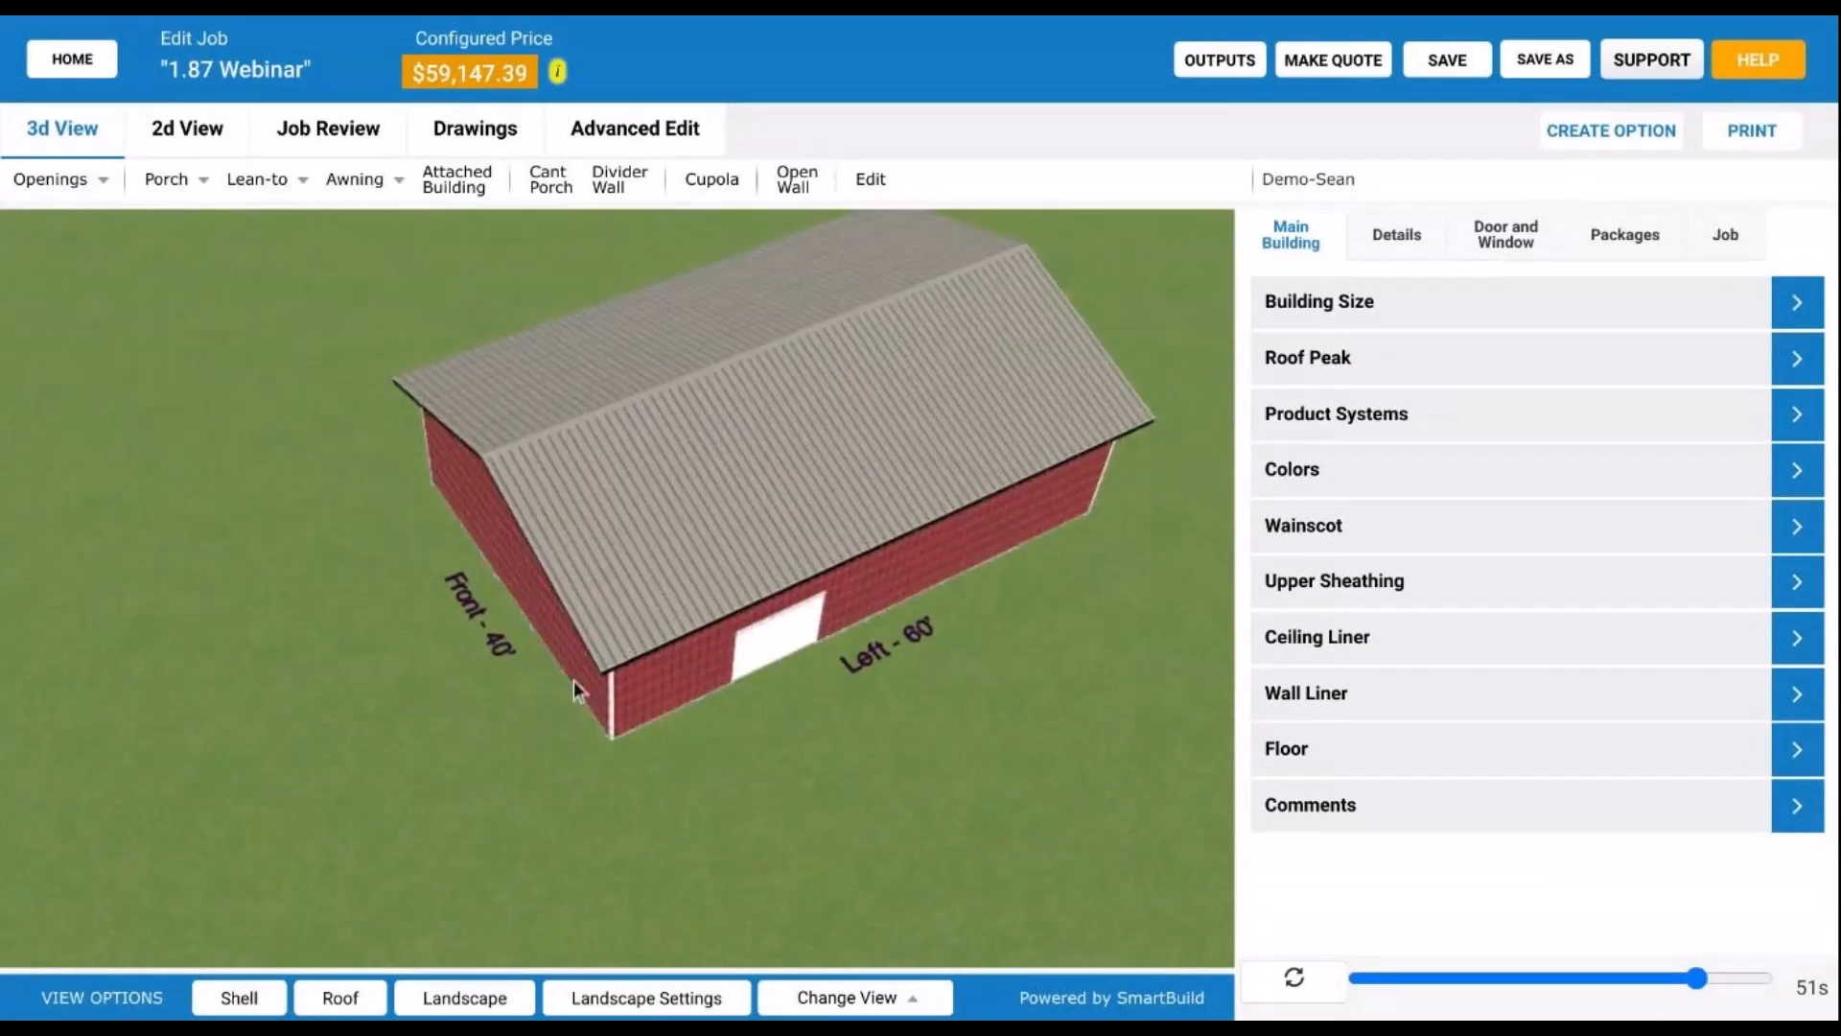
click(339, 999)
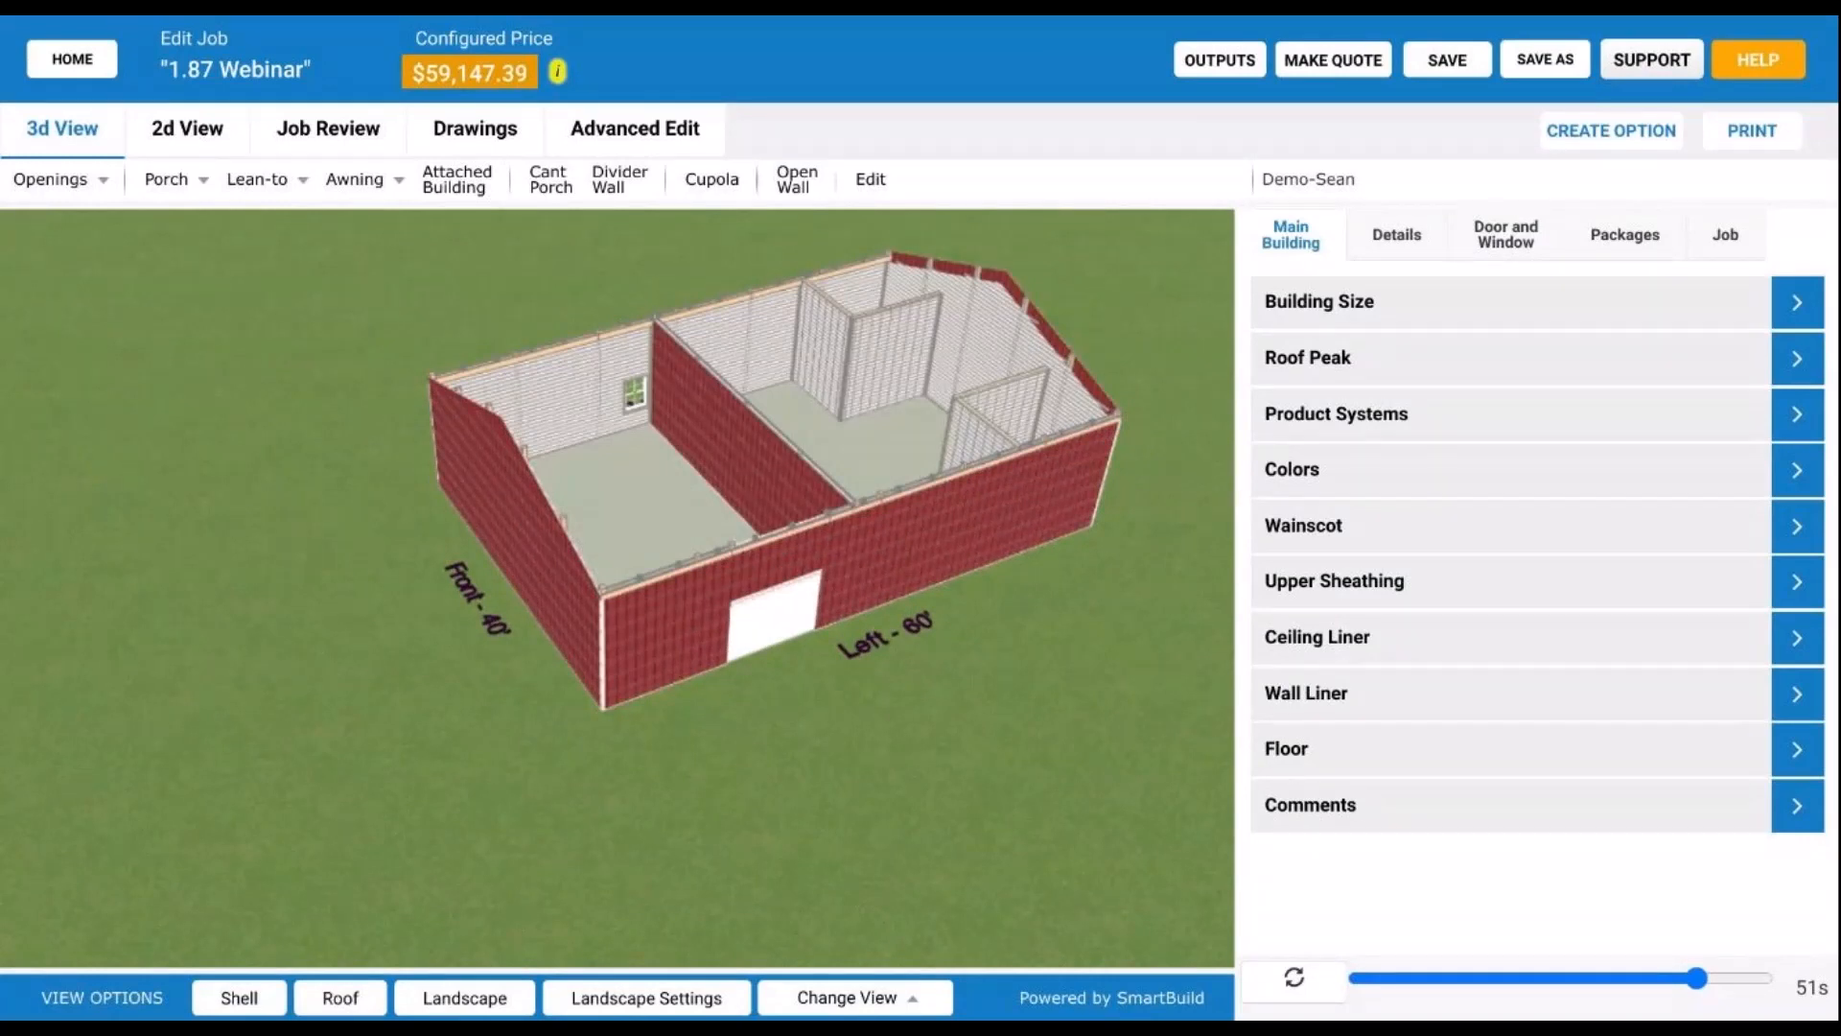
Step: Examine the divider wall and the two corner rooms in the roofless 3D model, up close and from the building's left side
drag(821, 661, 758, 670)
scroll(715, 464, up, 3)
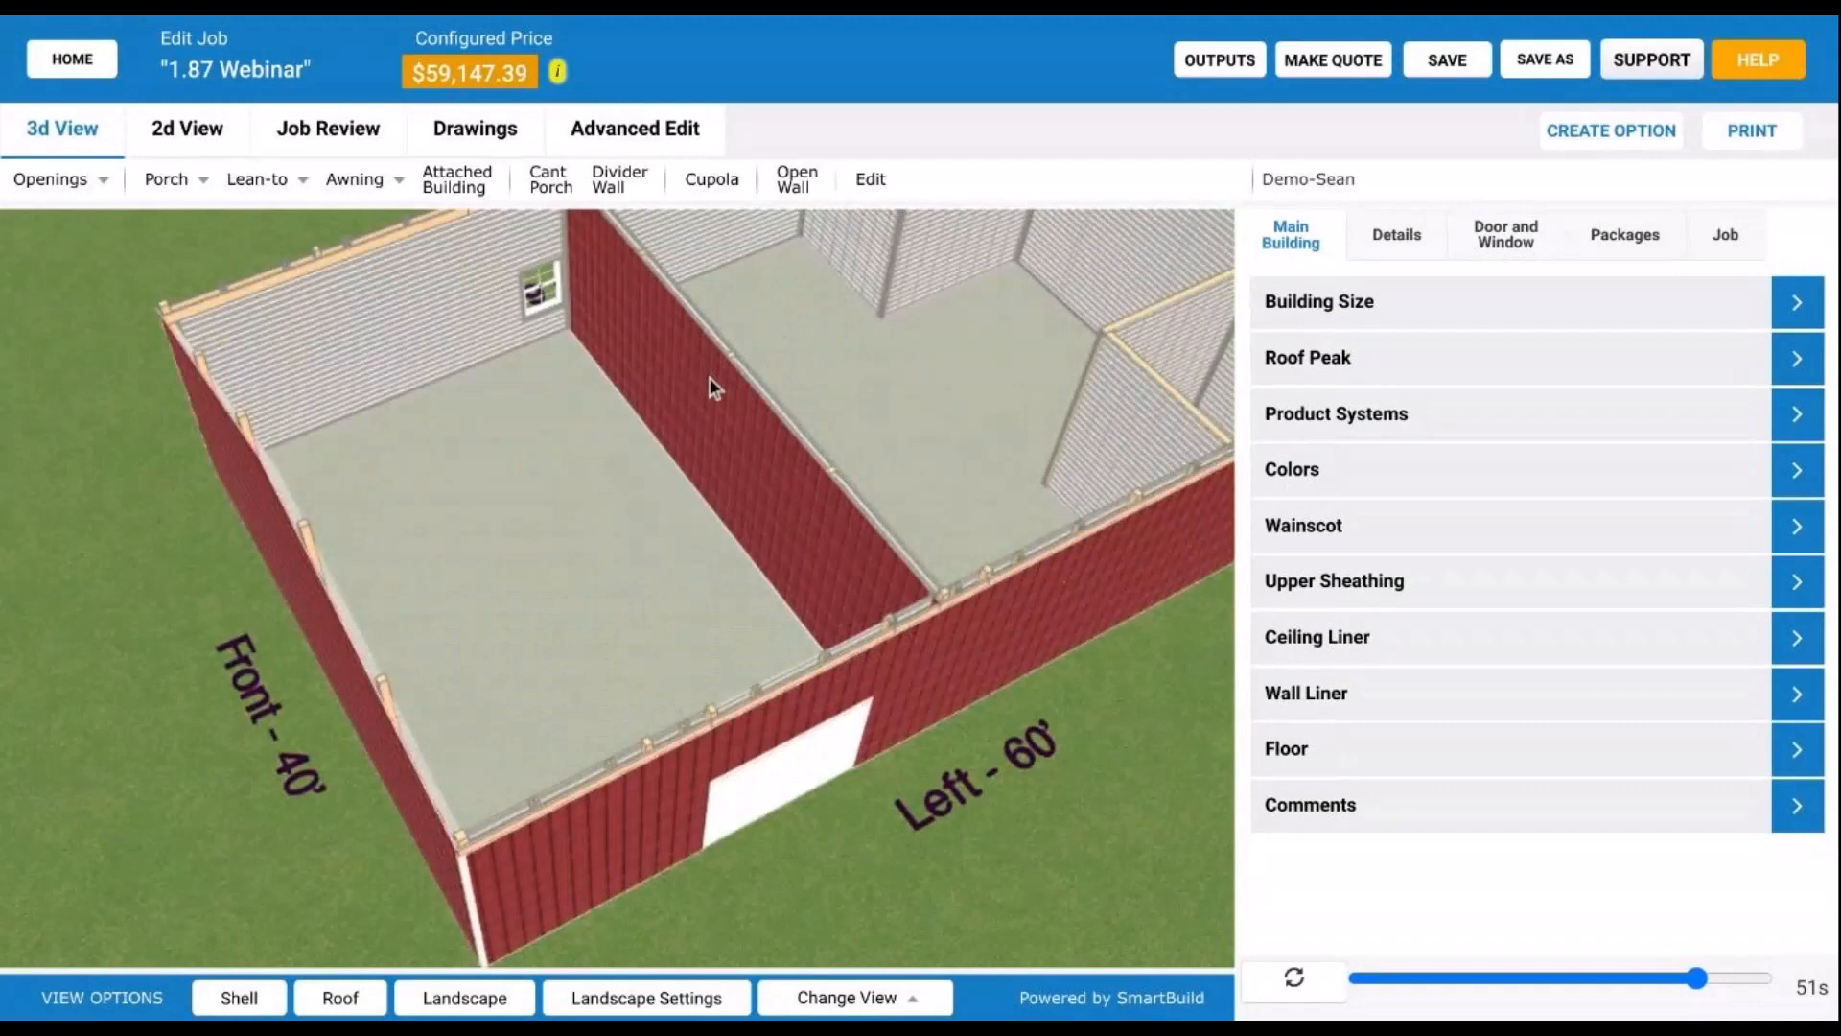
drag(751, 416, 654, 545)
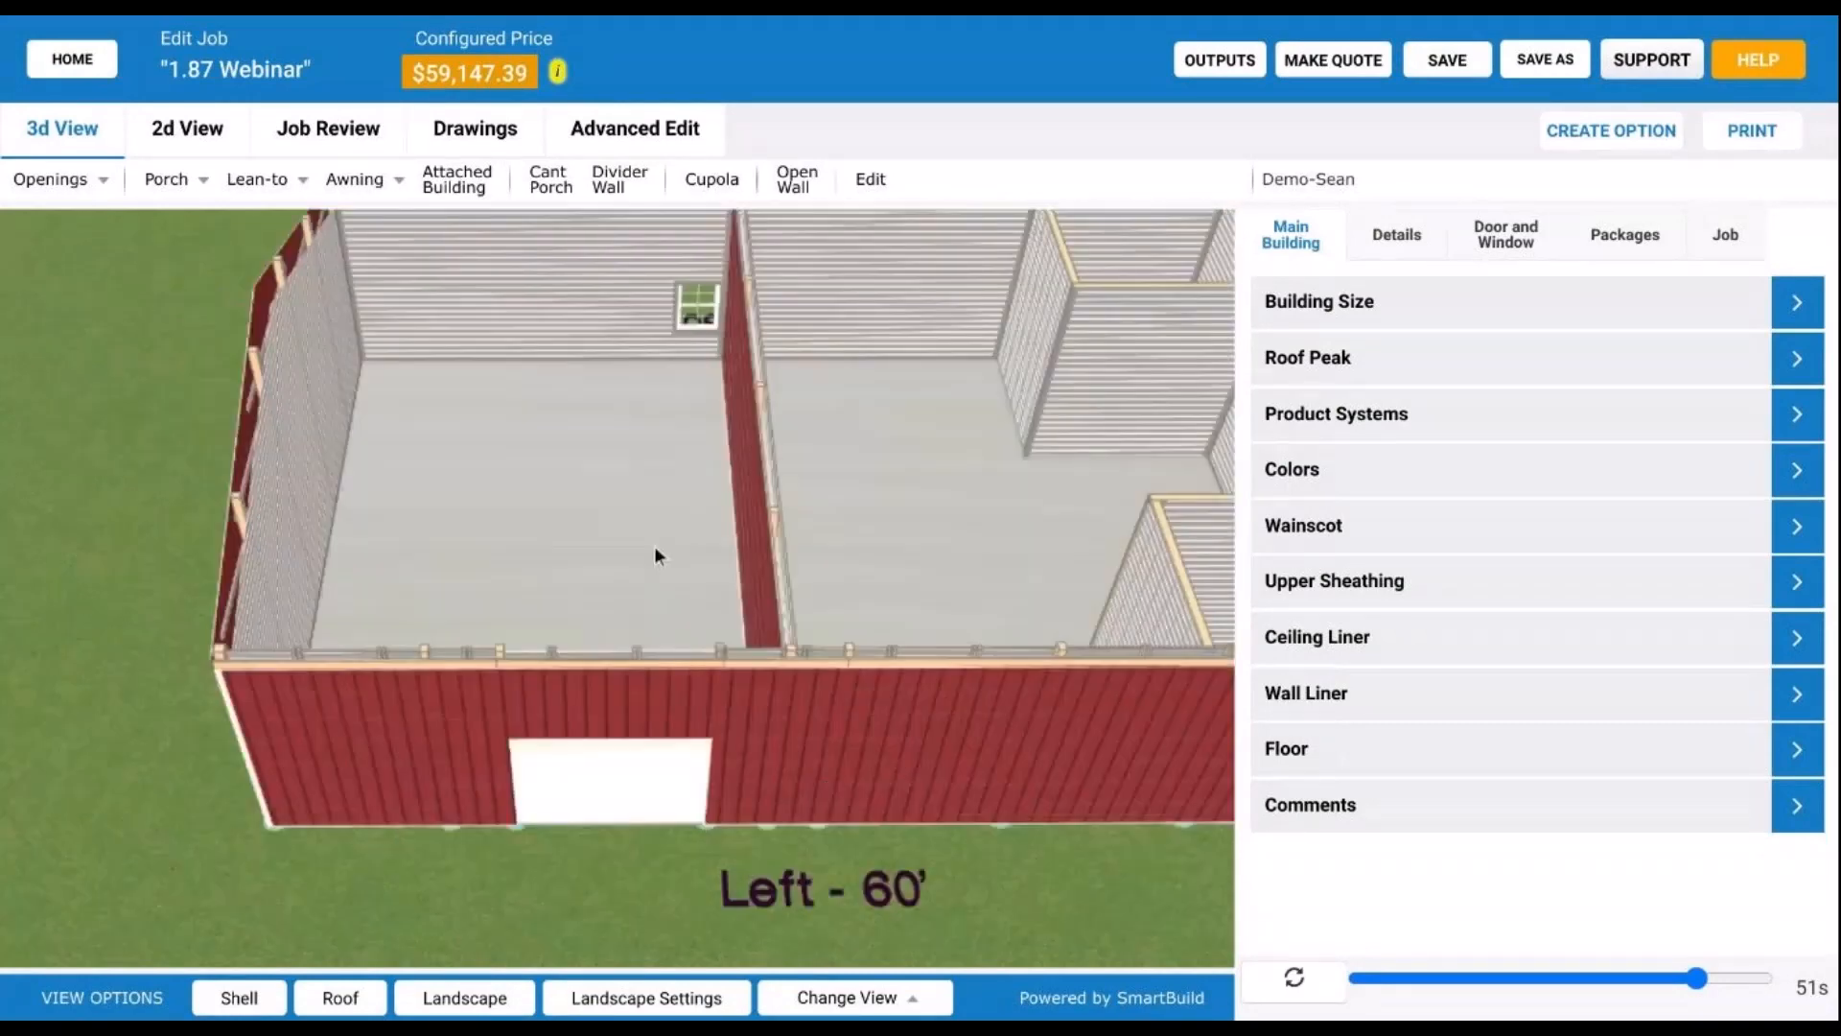
scroll(654, 545, down, 5)
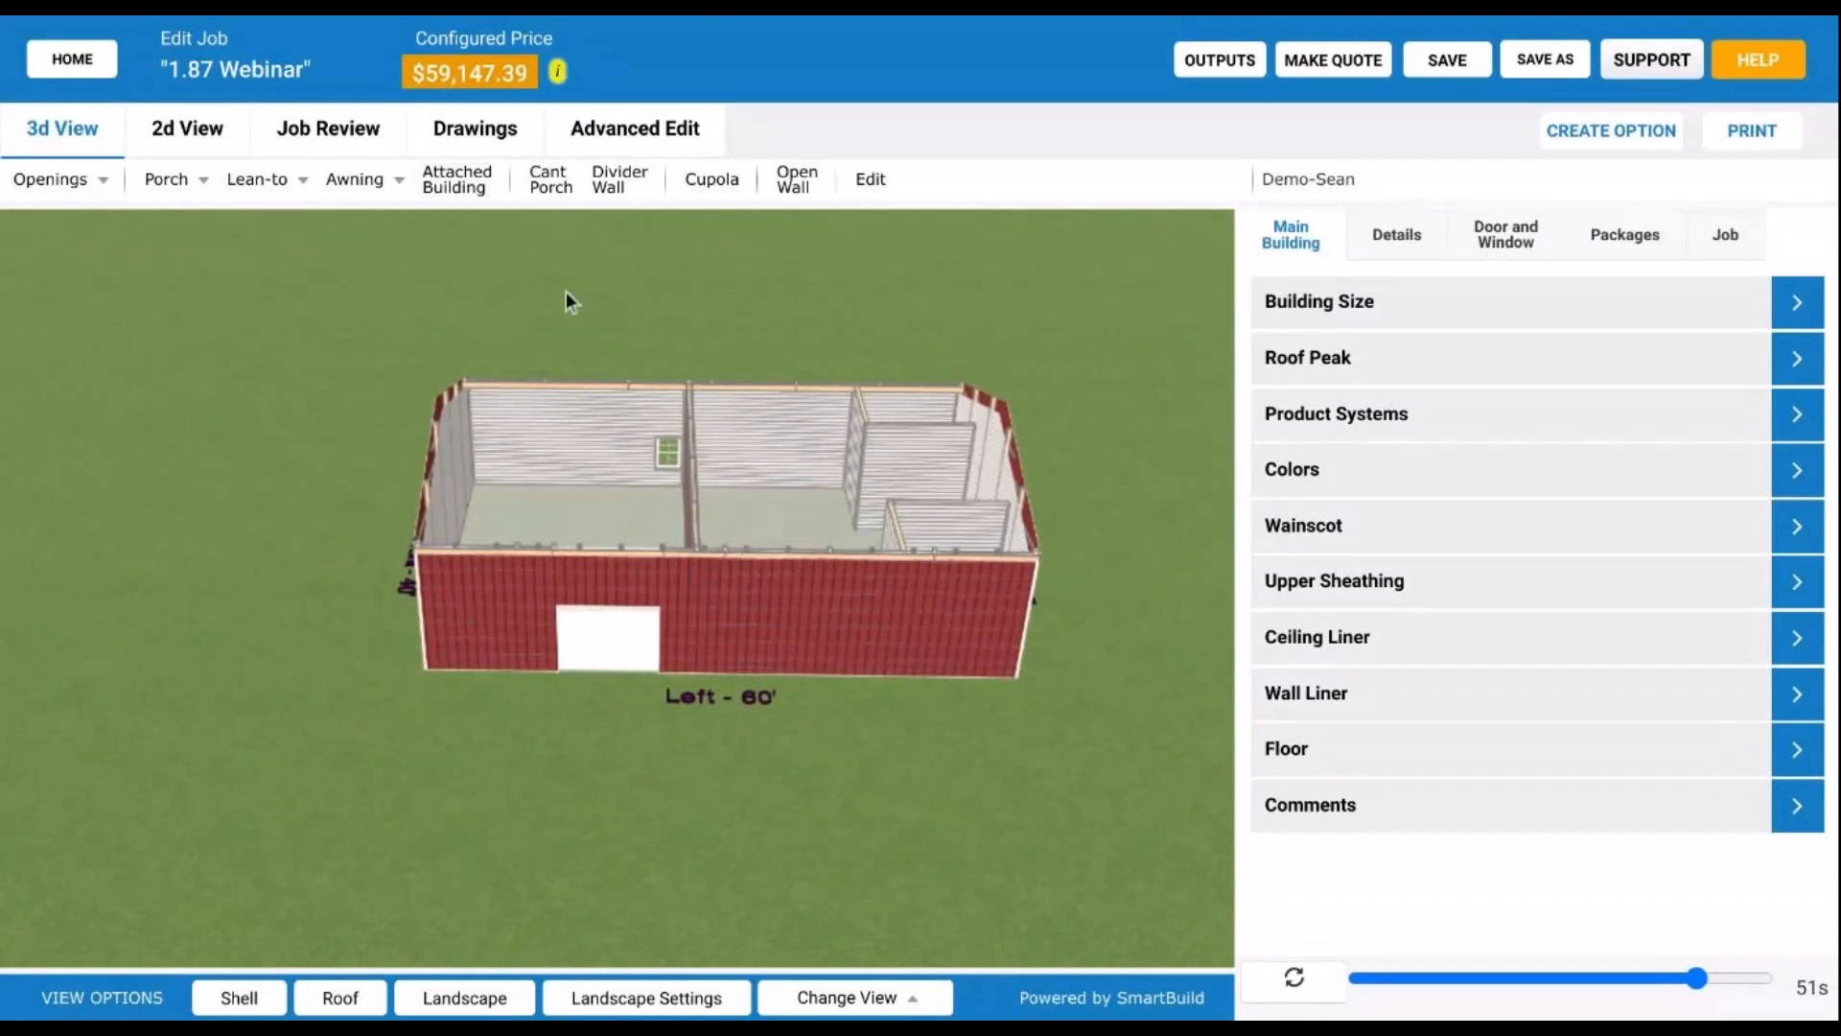
Step: Review the Wall Liner settings in the building details and the available liner materials, keeping LapSidingBMP selected
scroll(664, 497, up, 5)
scroll(728, 578, up, 5)
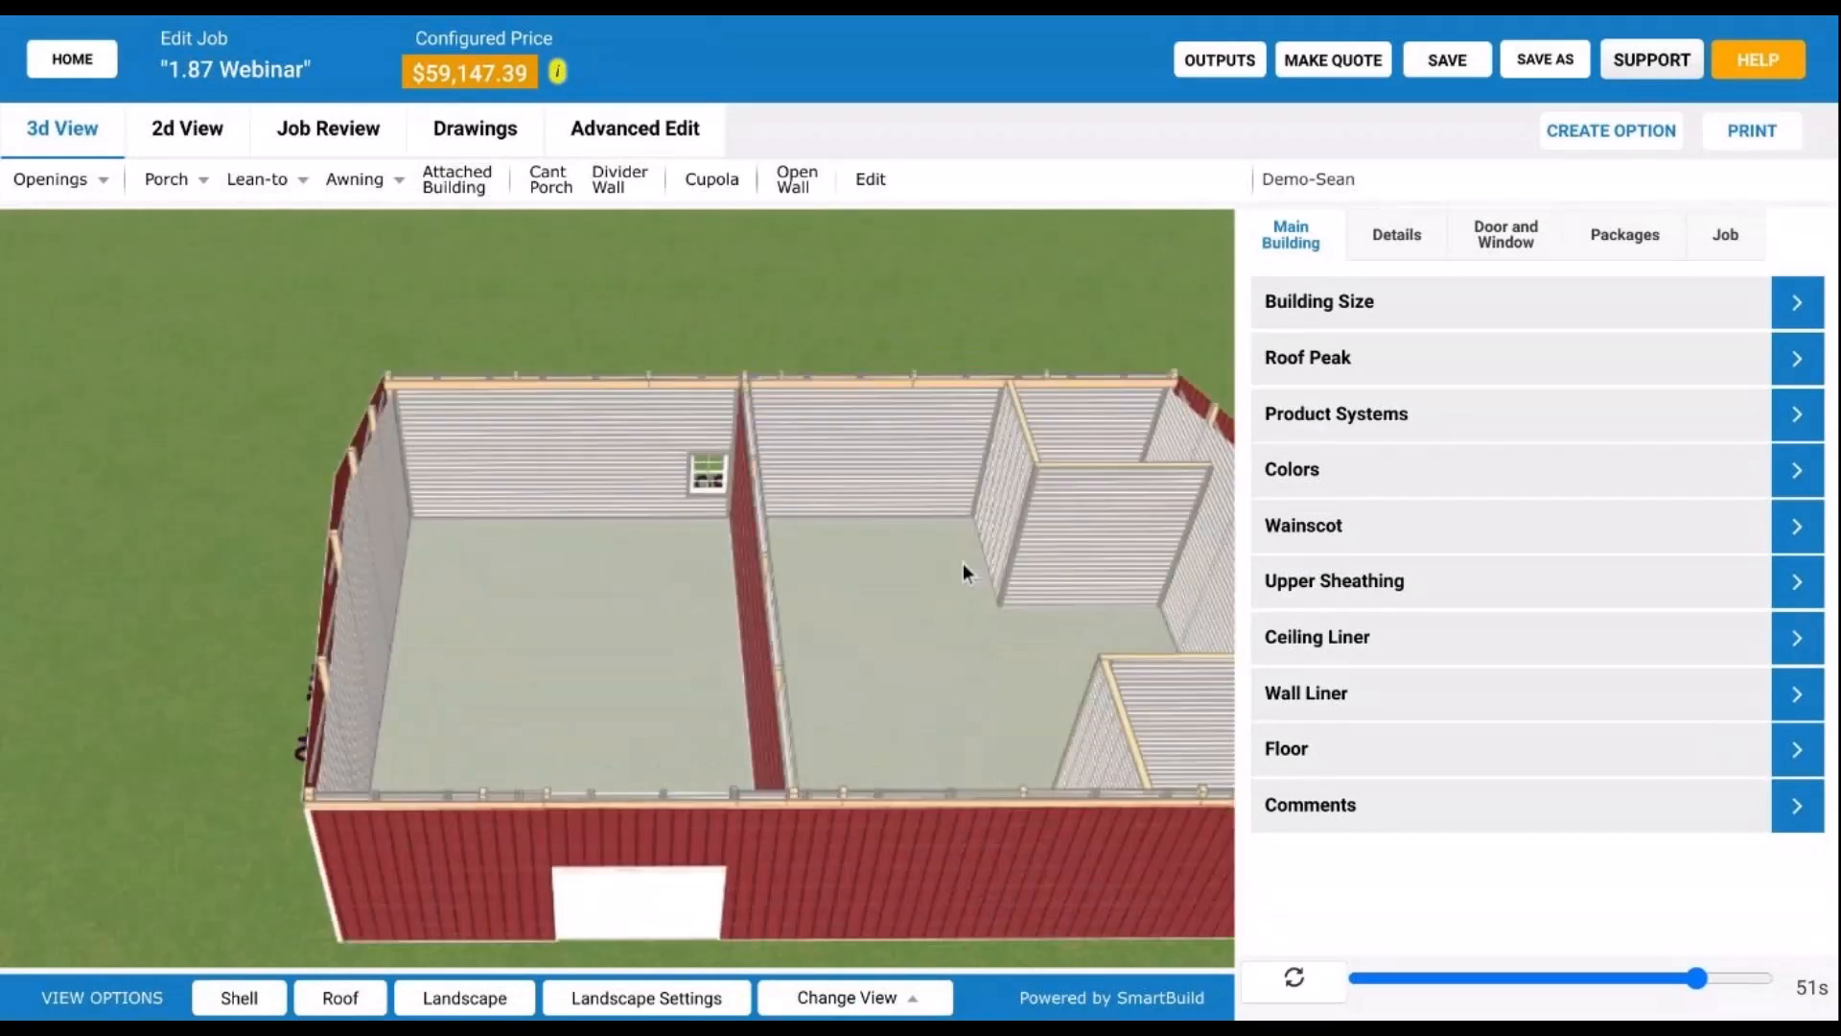
scroll(945, 537, up, 3)
scroll(932, 525, up, 2)
click(1397, 234)
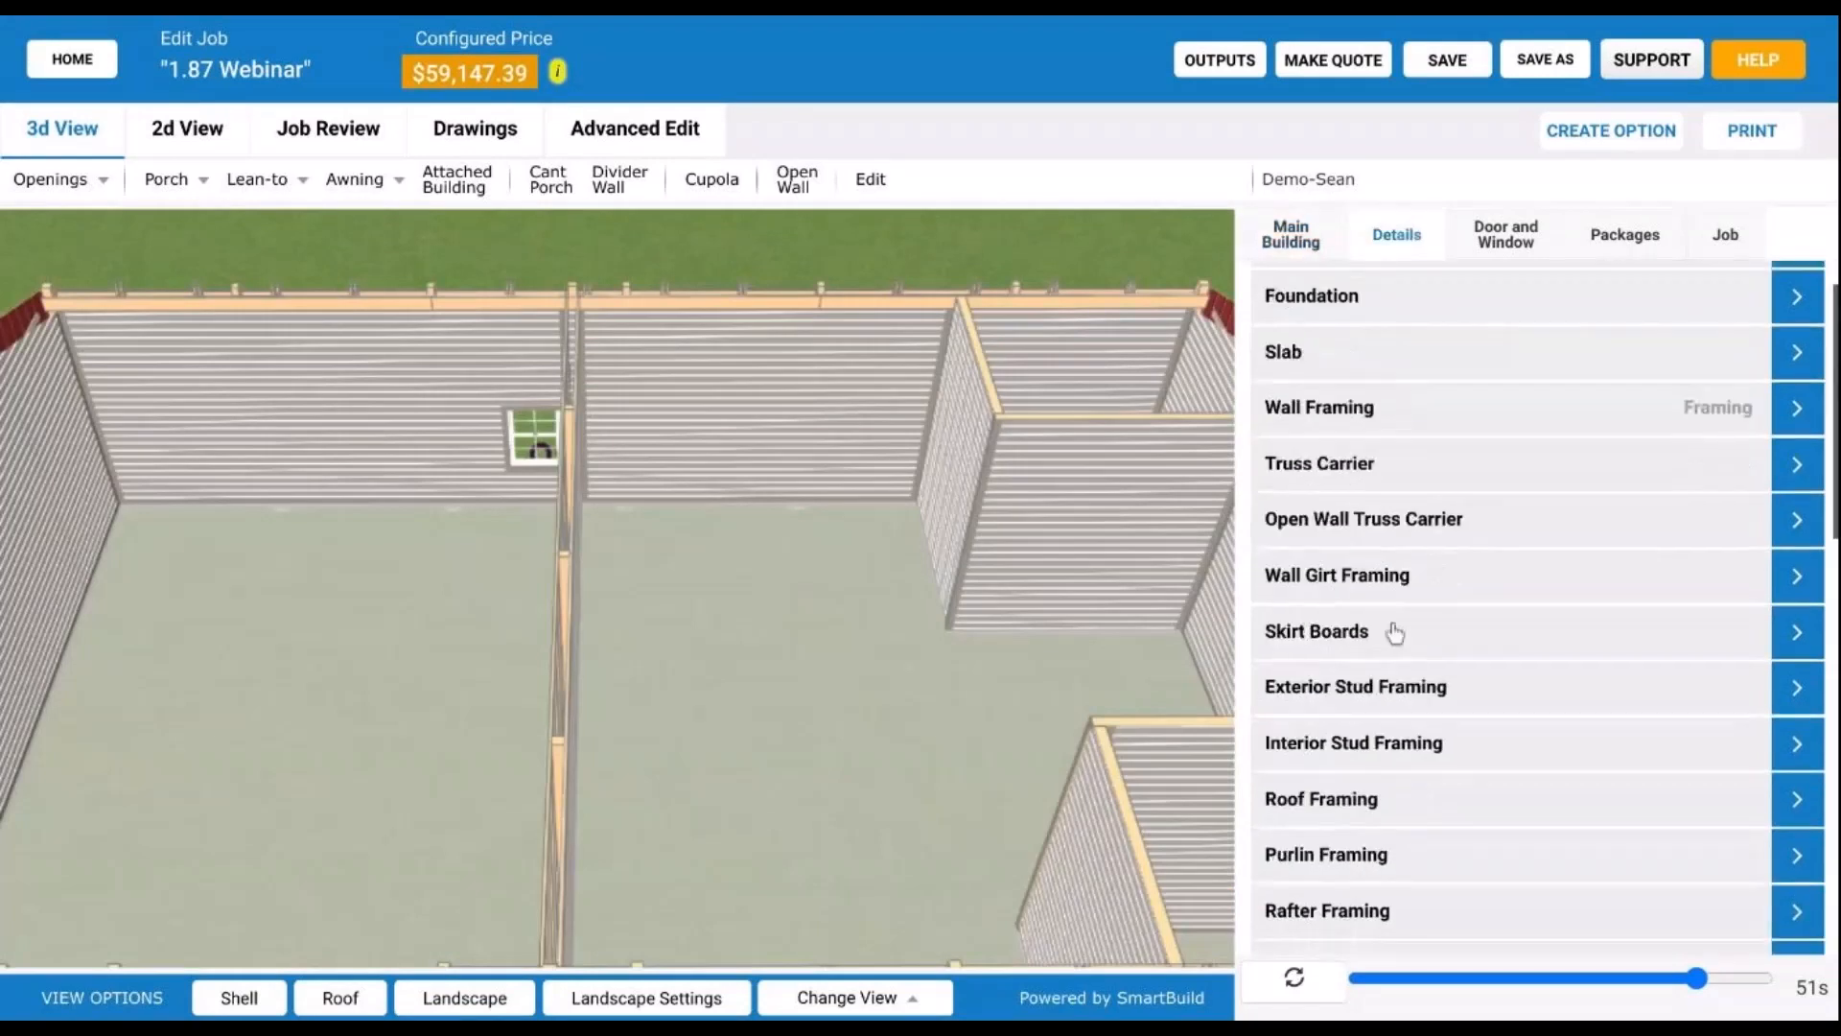
scroll(1389, 633, down, 5)
scroll(1467, 662, down, 2)
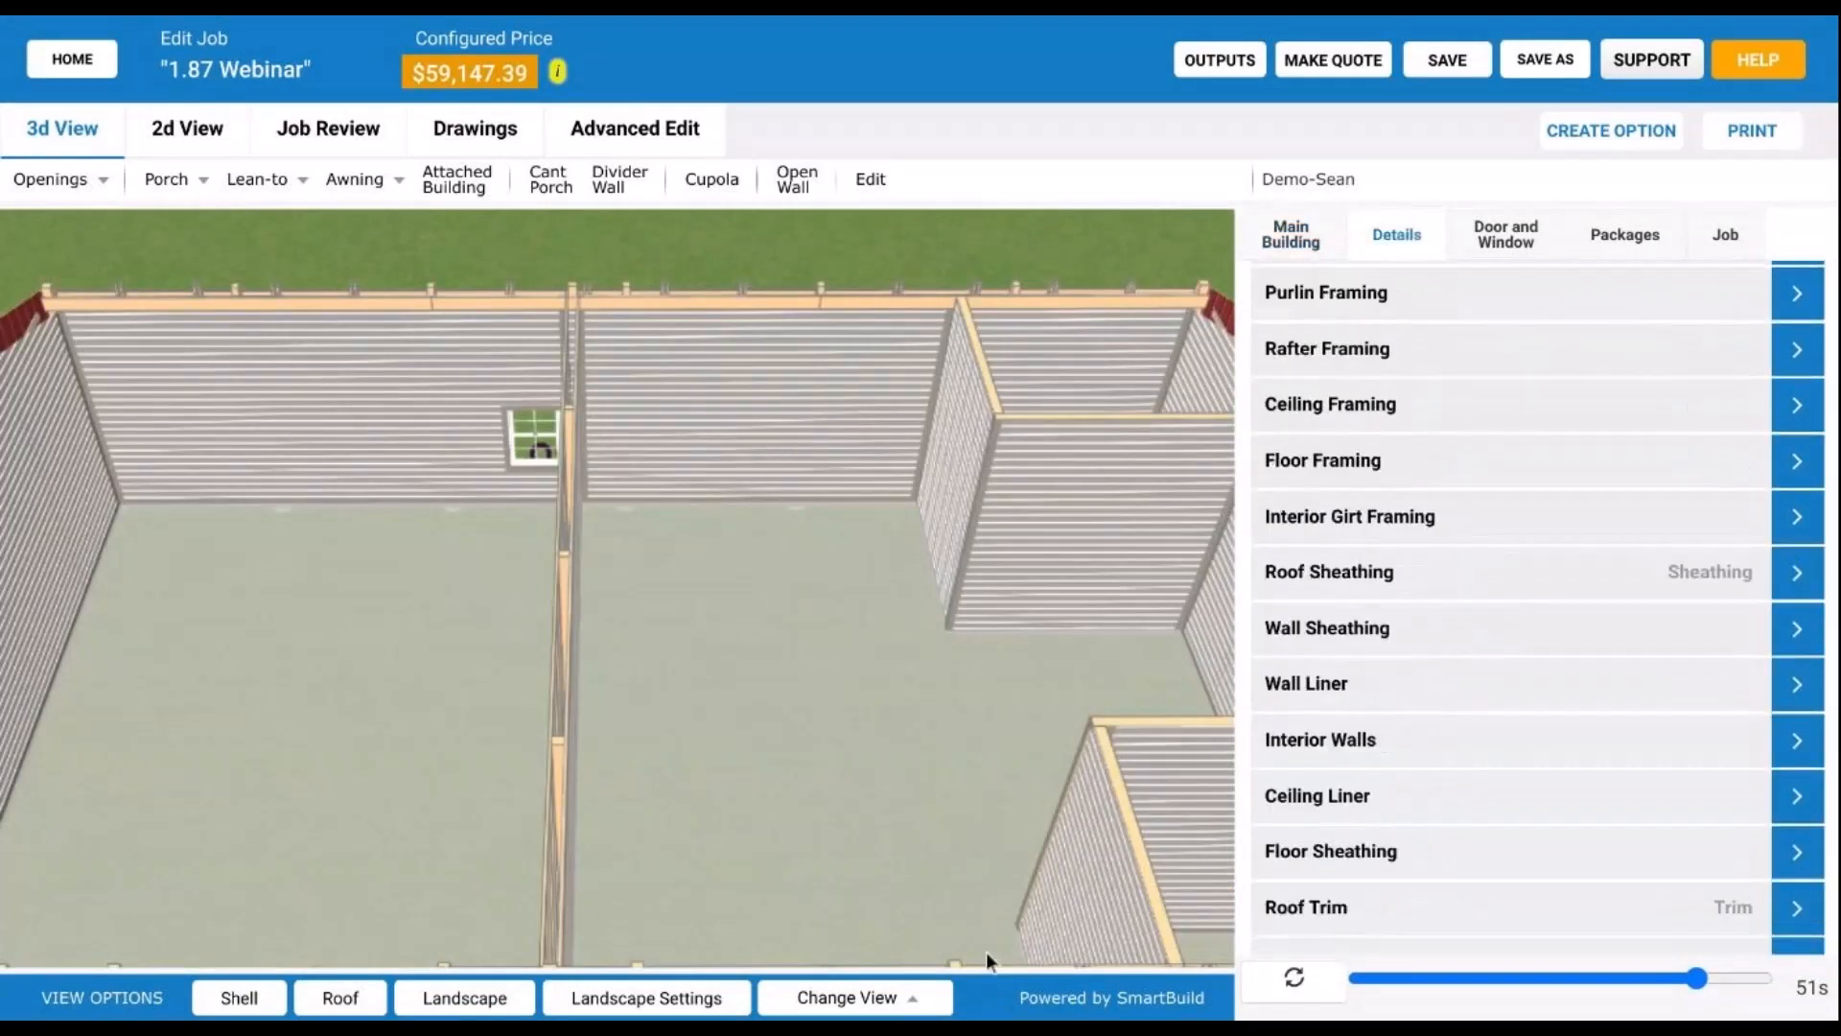
scroll(1509, 678, down, 1)
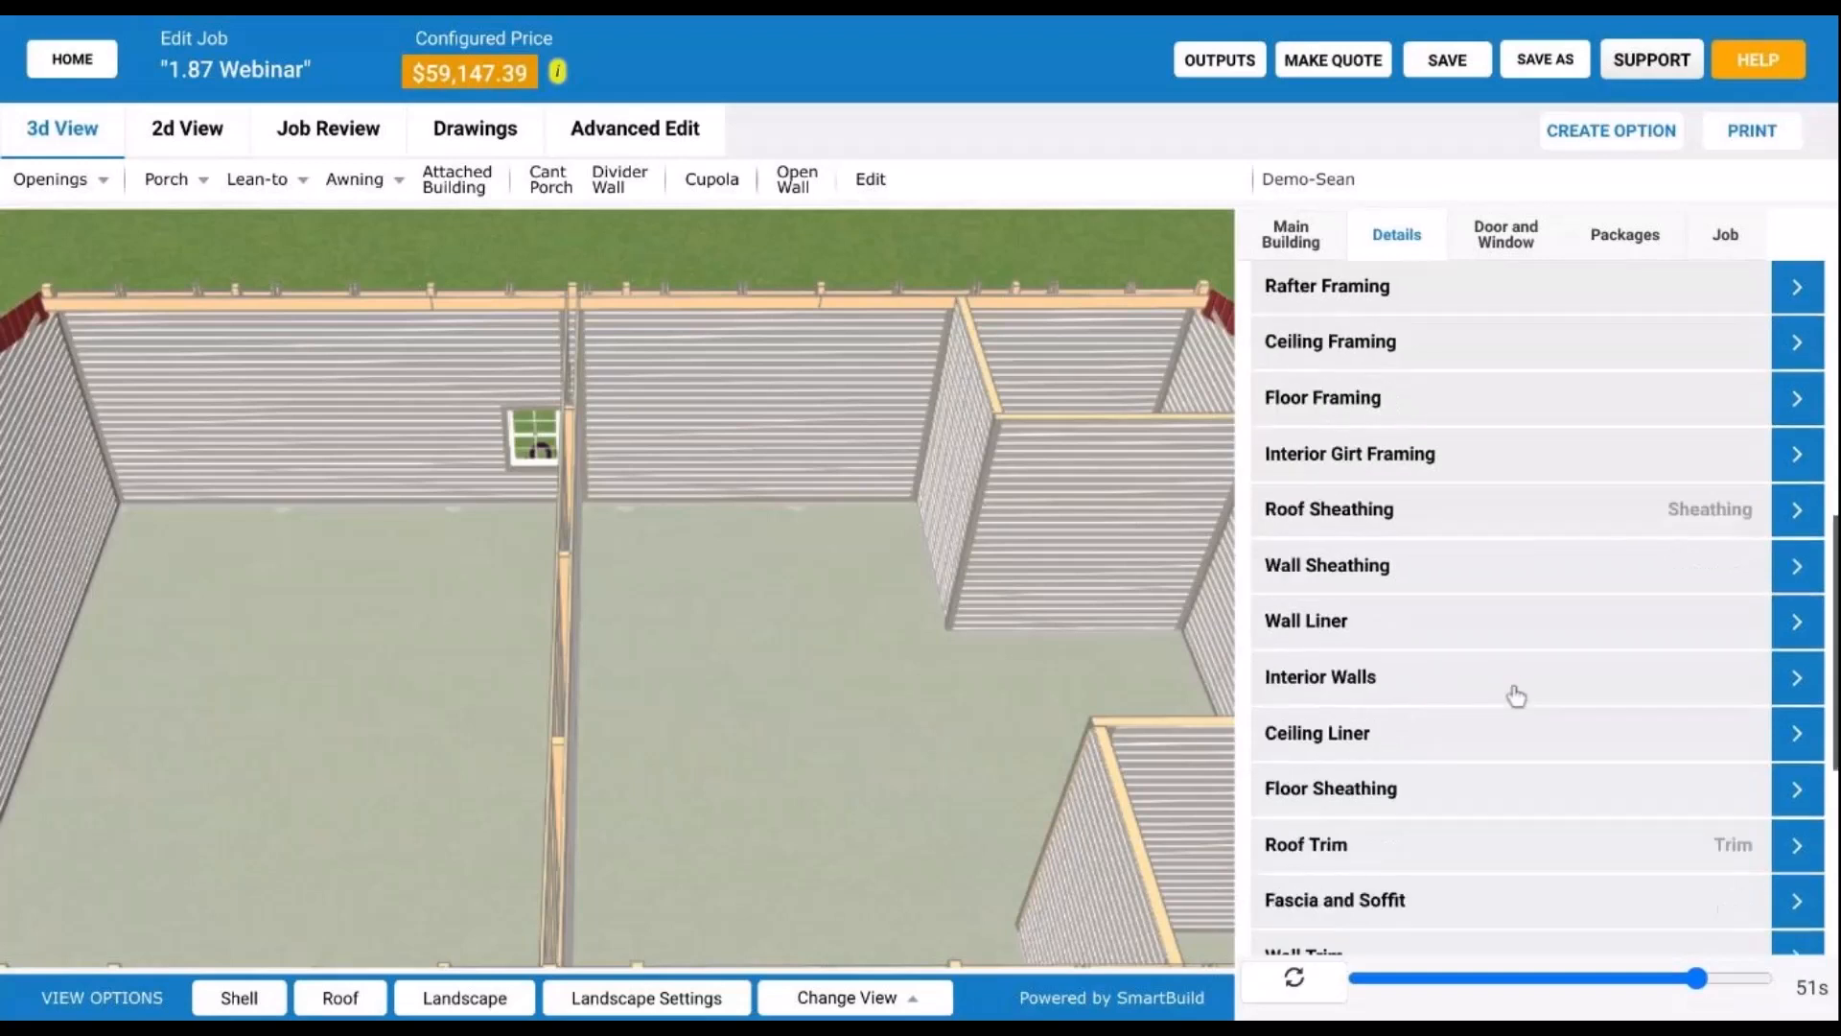
click(1464, 630)
scroll(1426, 645, down, 3)
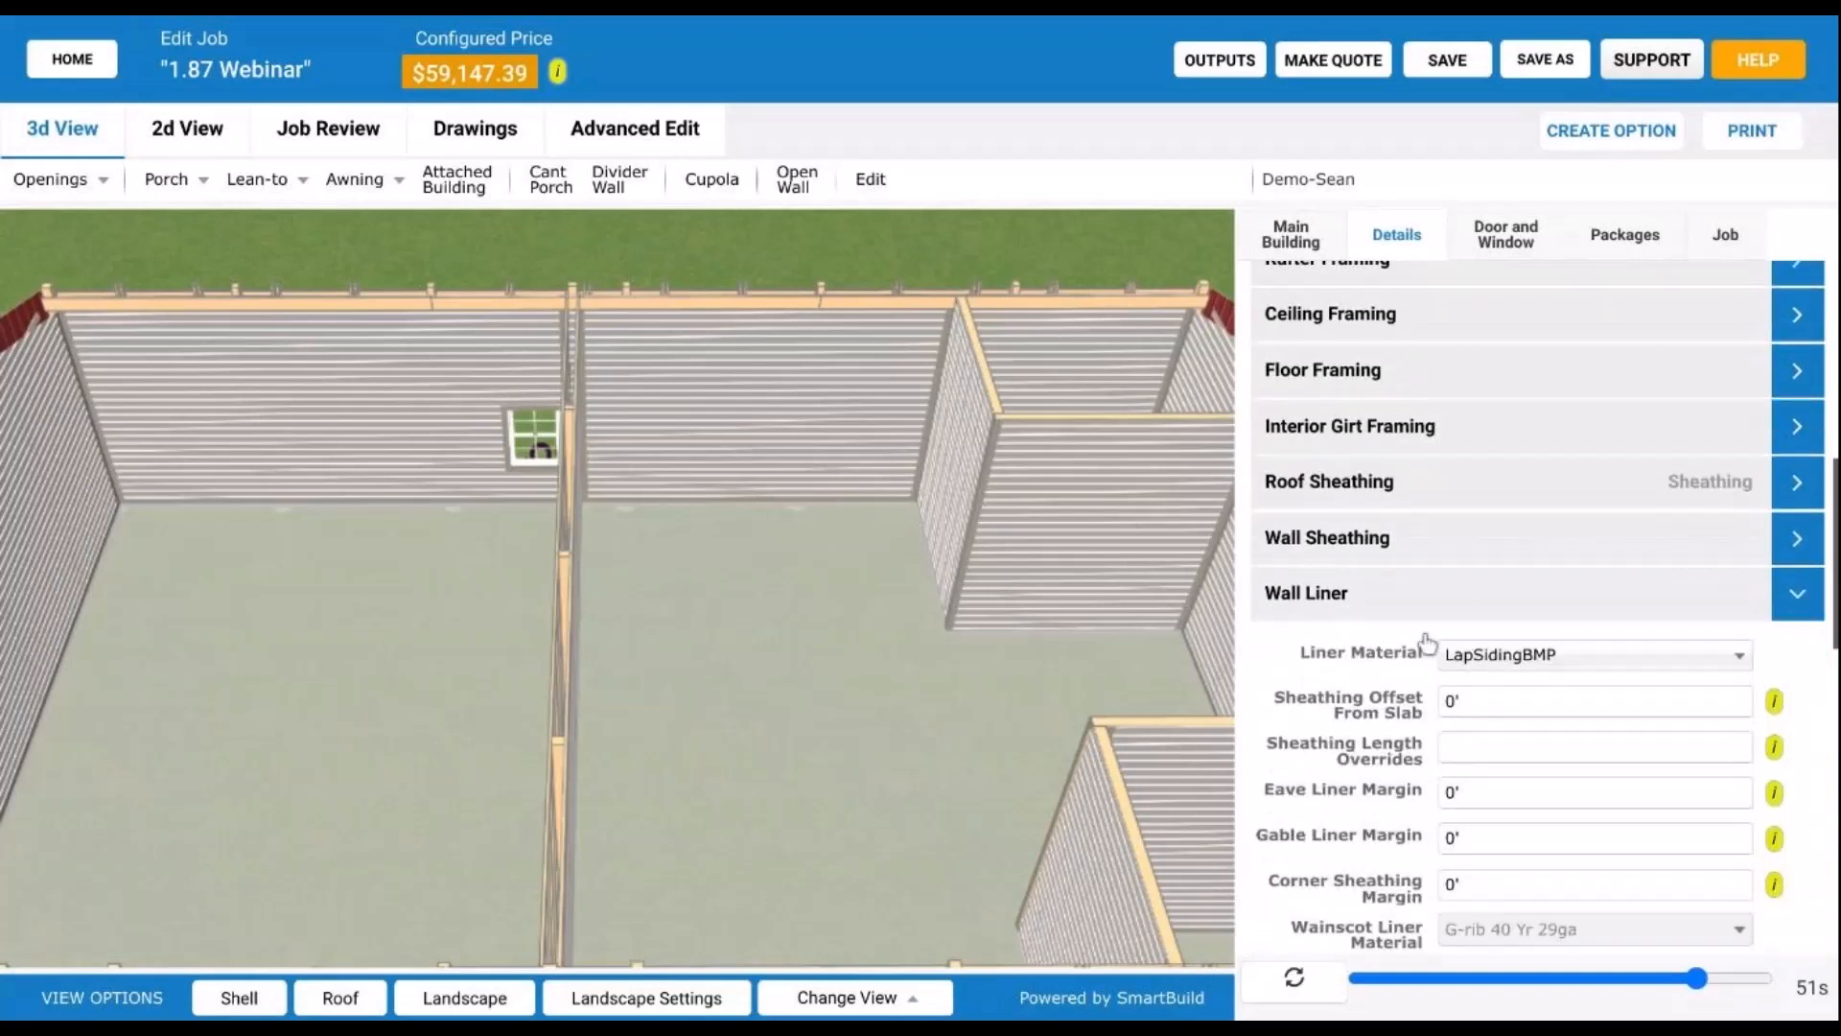
click(1523, 555)
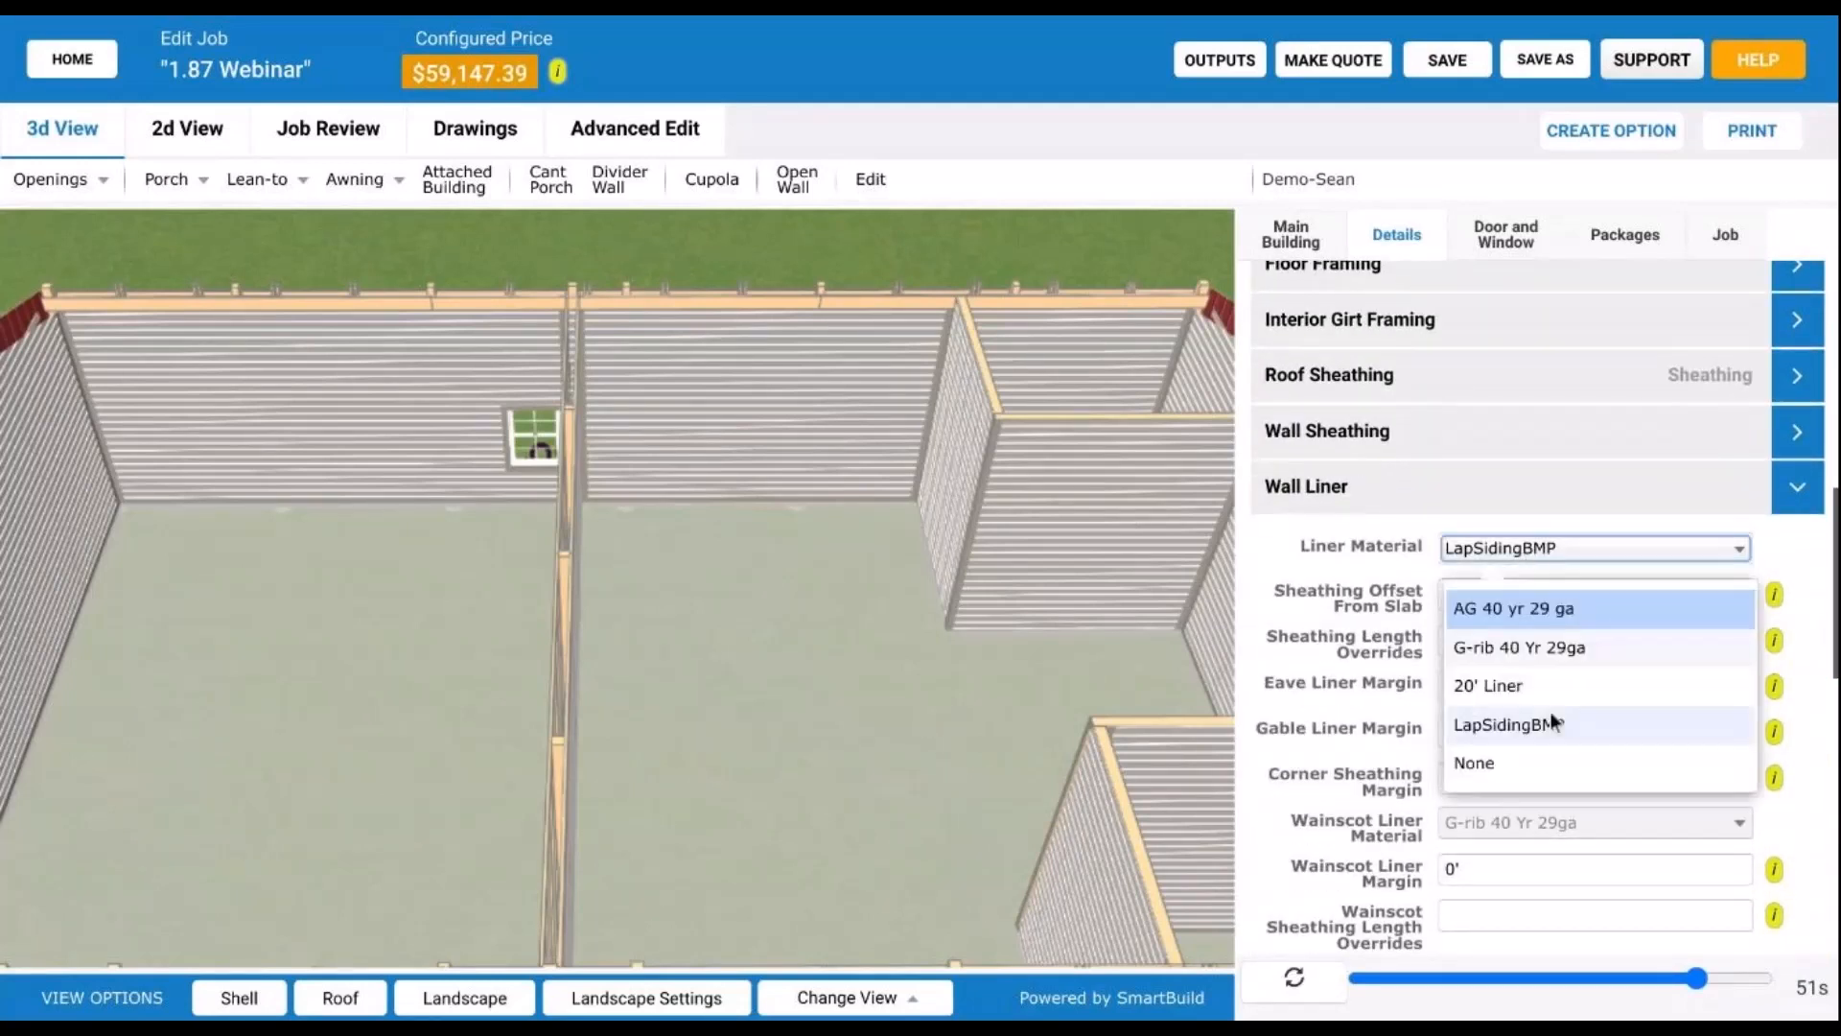
click(1154, 585)
scroll(1436, 631, down, 2)
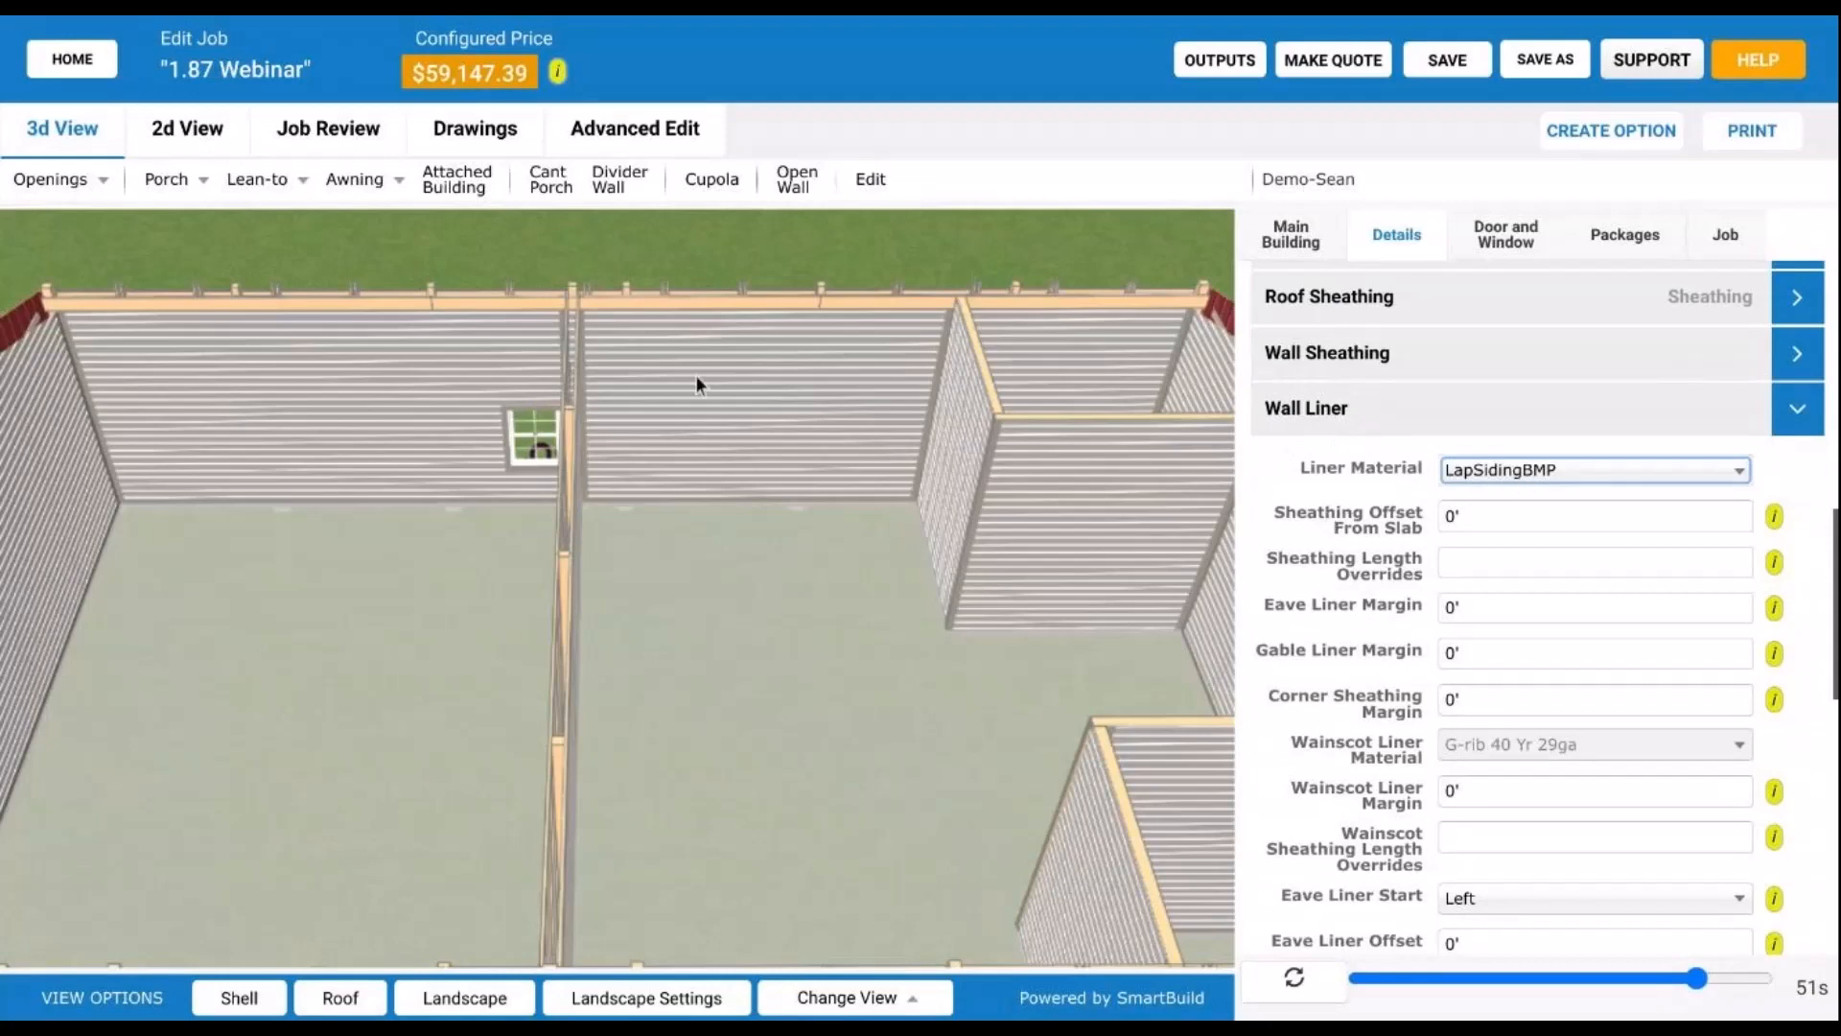
Step: Examine both faces of the divider wall and the lined interior walls in the roofless 3D model
scroll(696, 378, down, 3)
drag(638, 487, 607, 761)
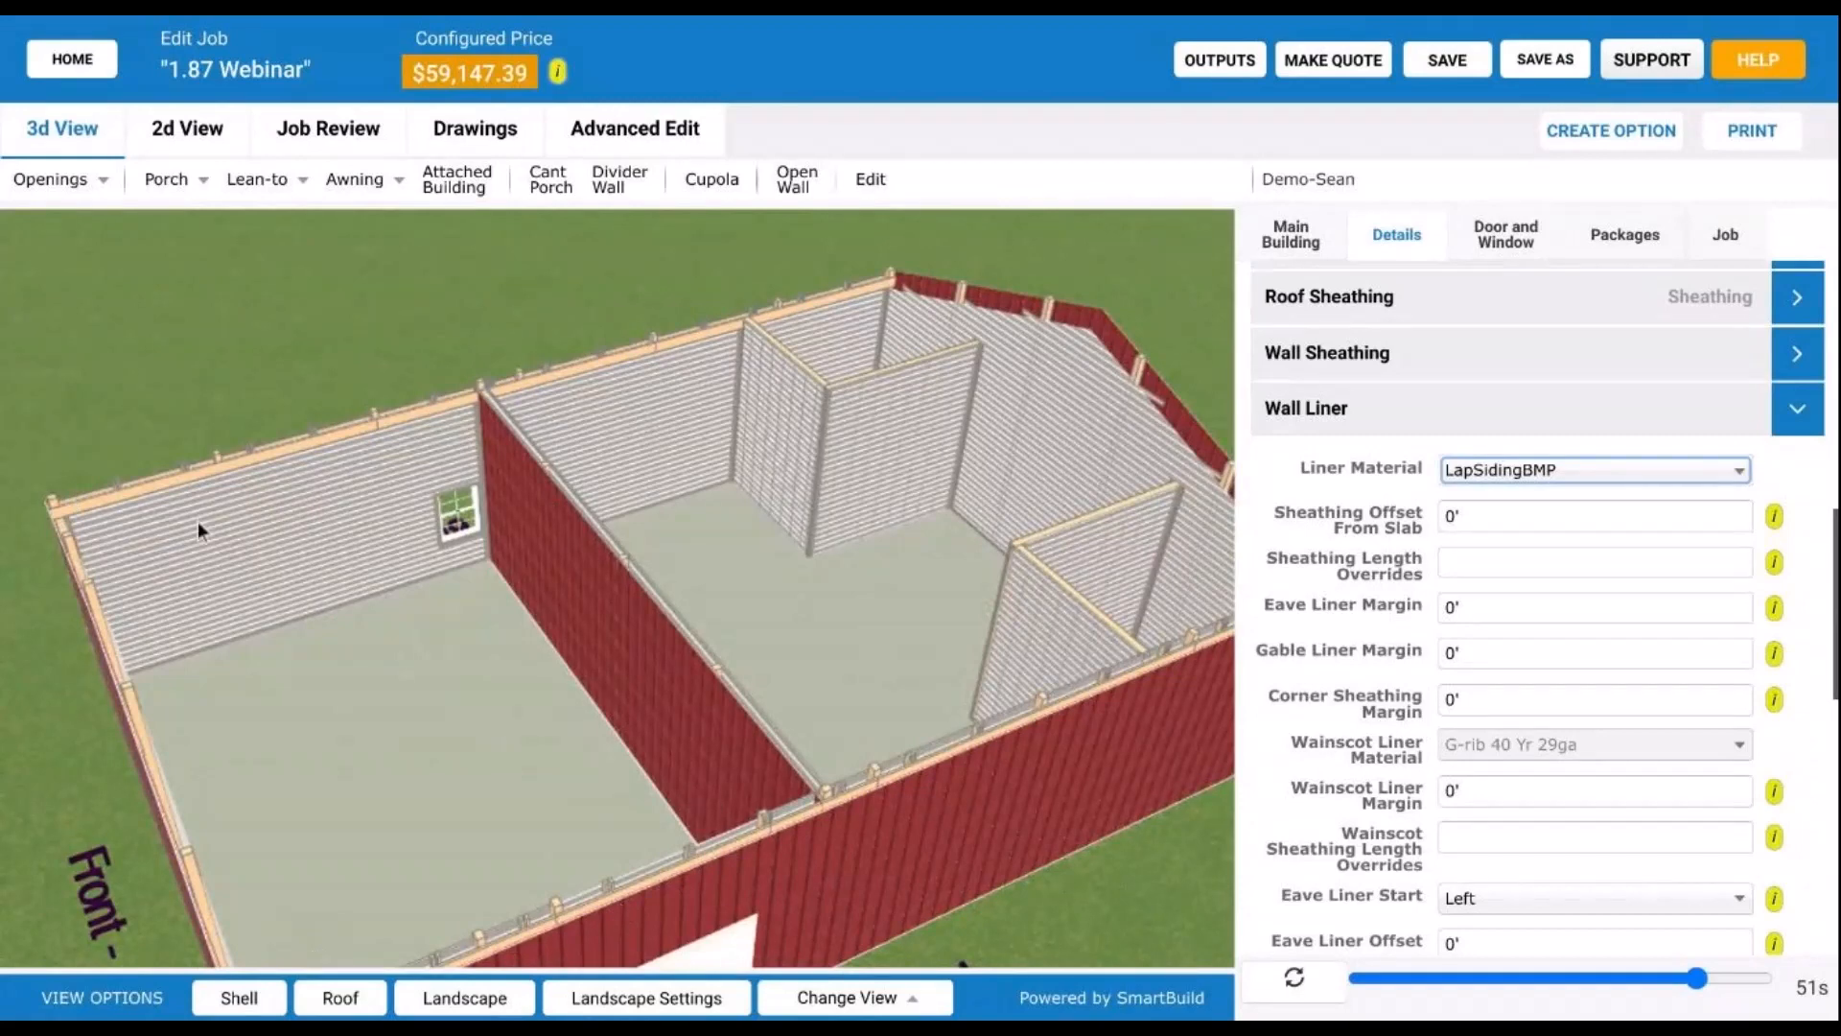
drag(197, 521, 523, 549)
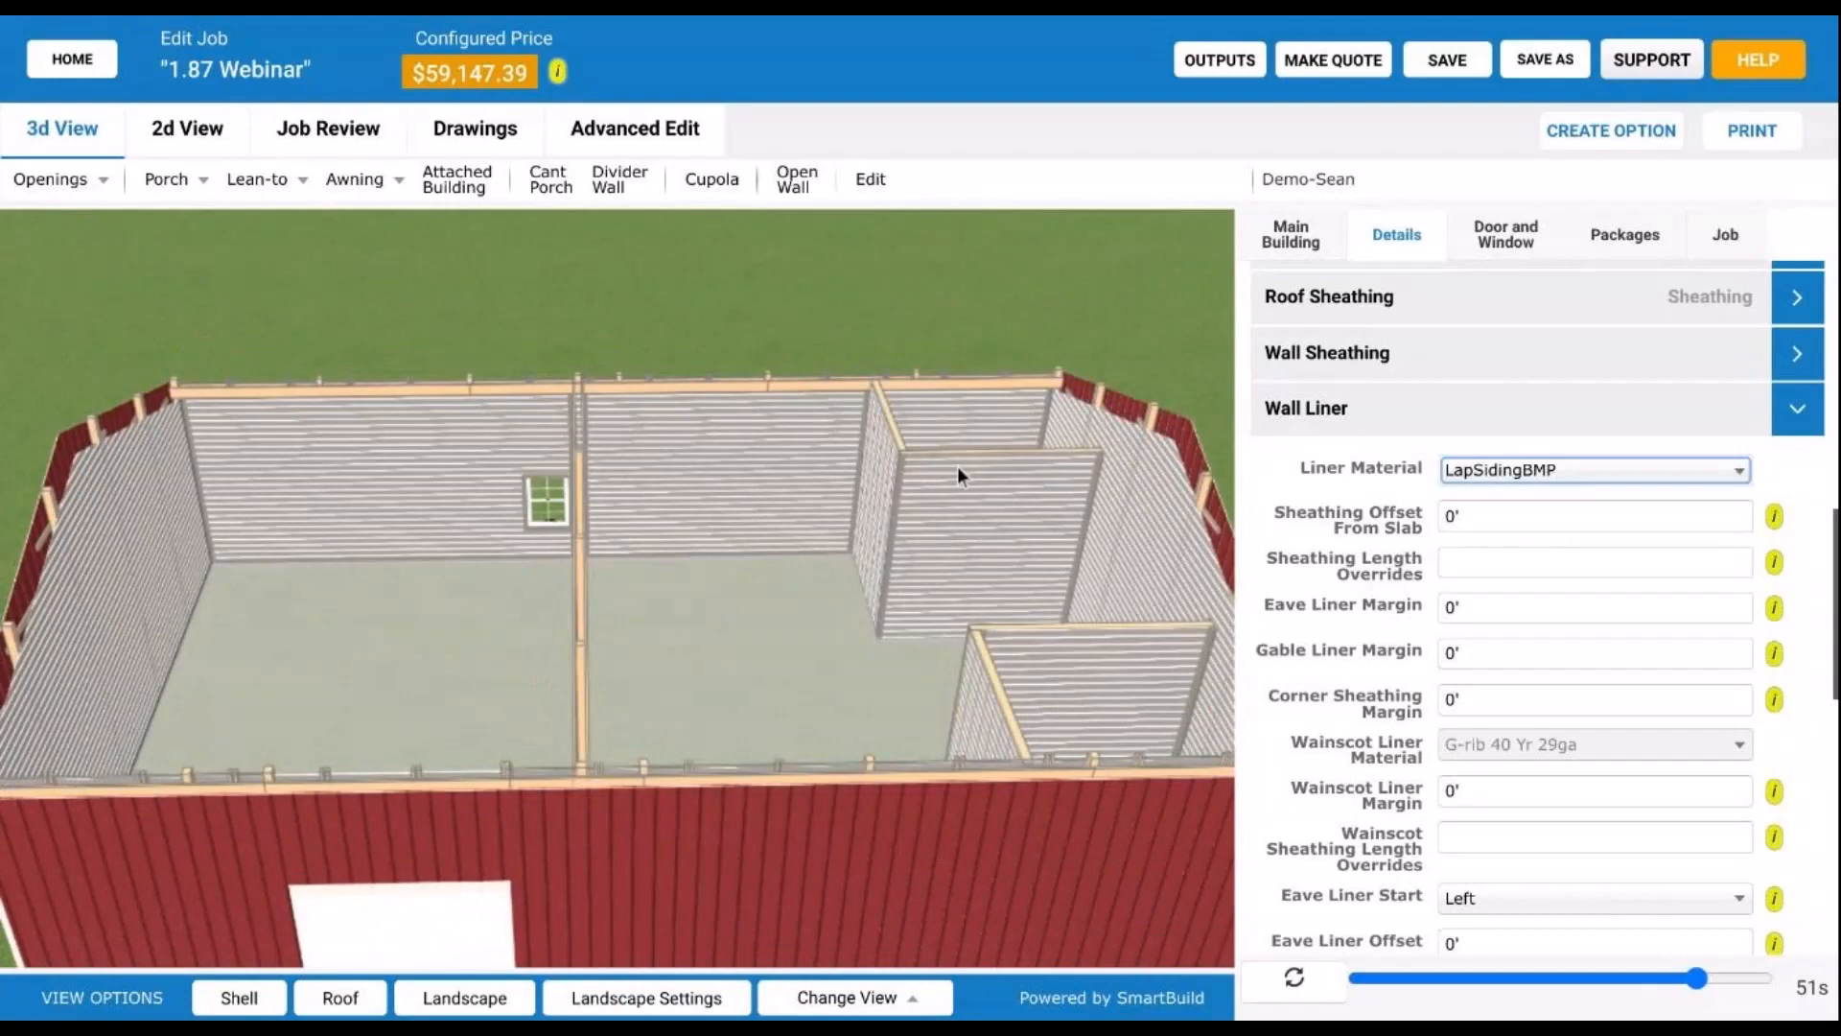
drag(957, 466, 501, 690)
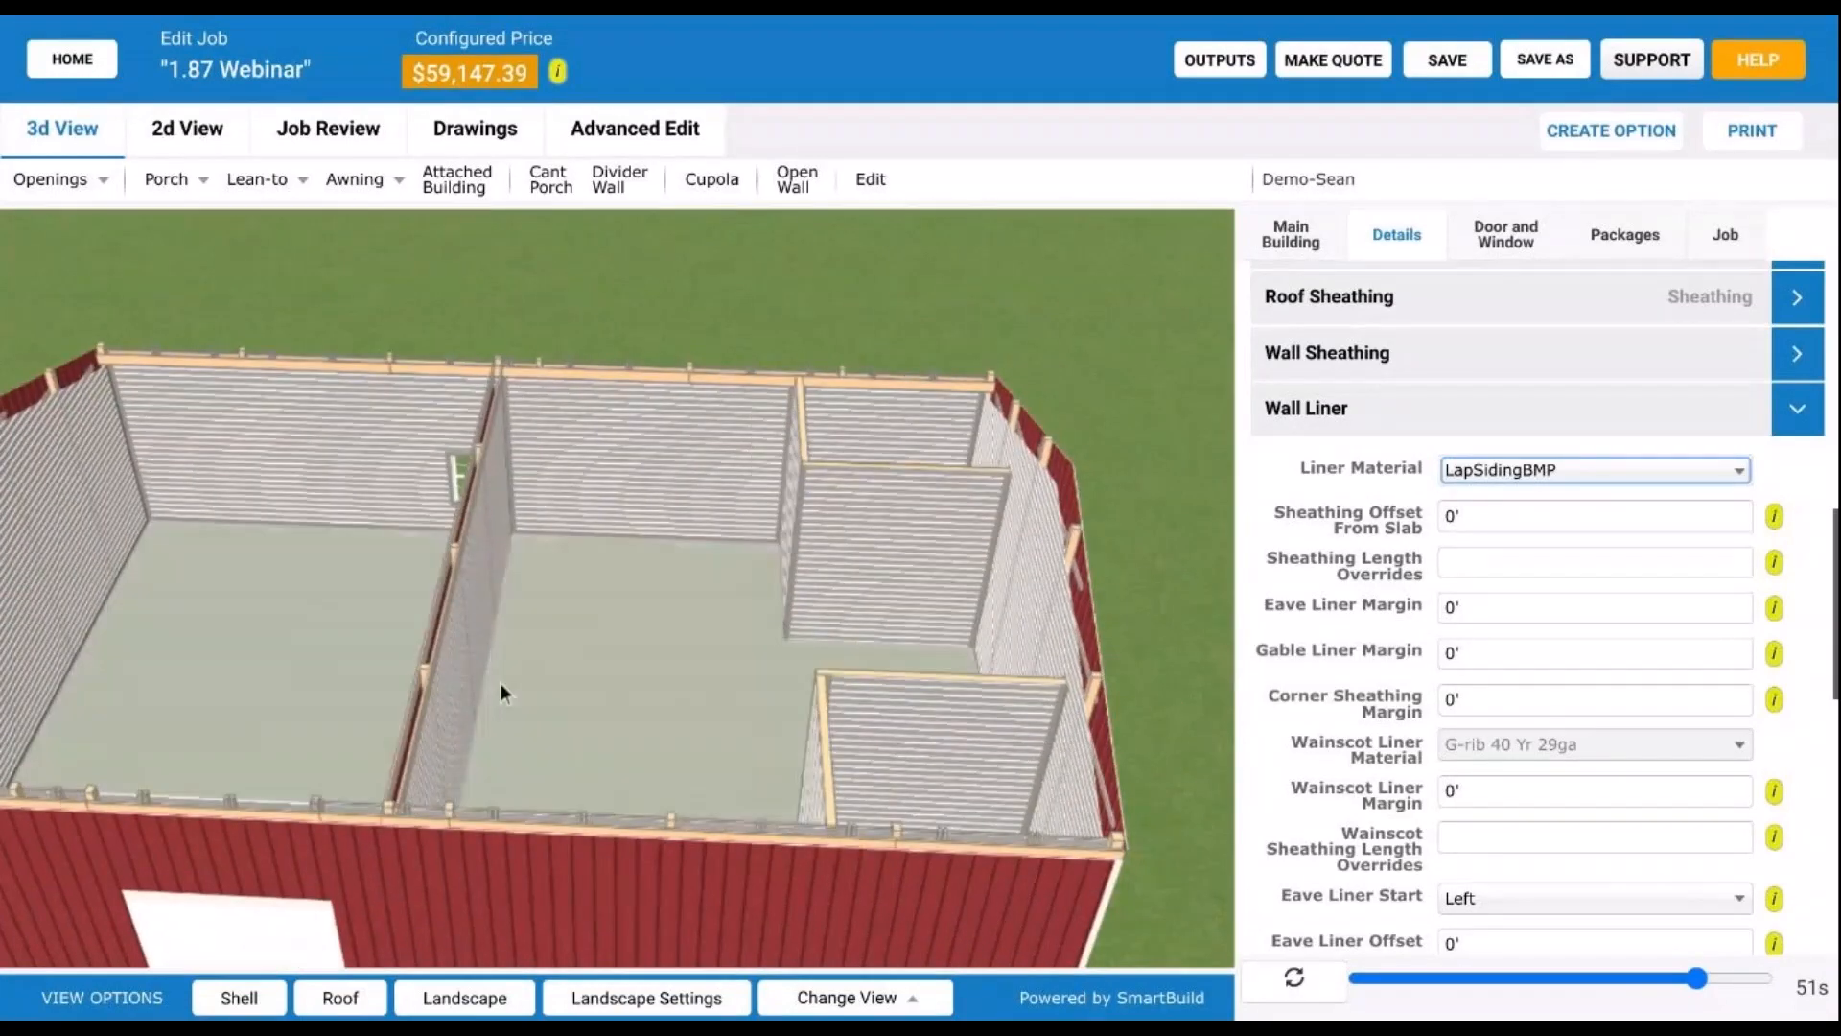
scroll(501, 683, up, 5)
Step: Hide the shell to inspect the stud framing at the corner room's outer corner, and restore the shell to check its finish
click(216, 1002)
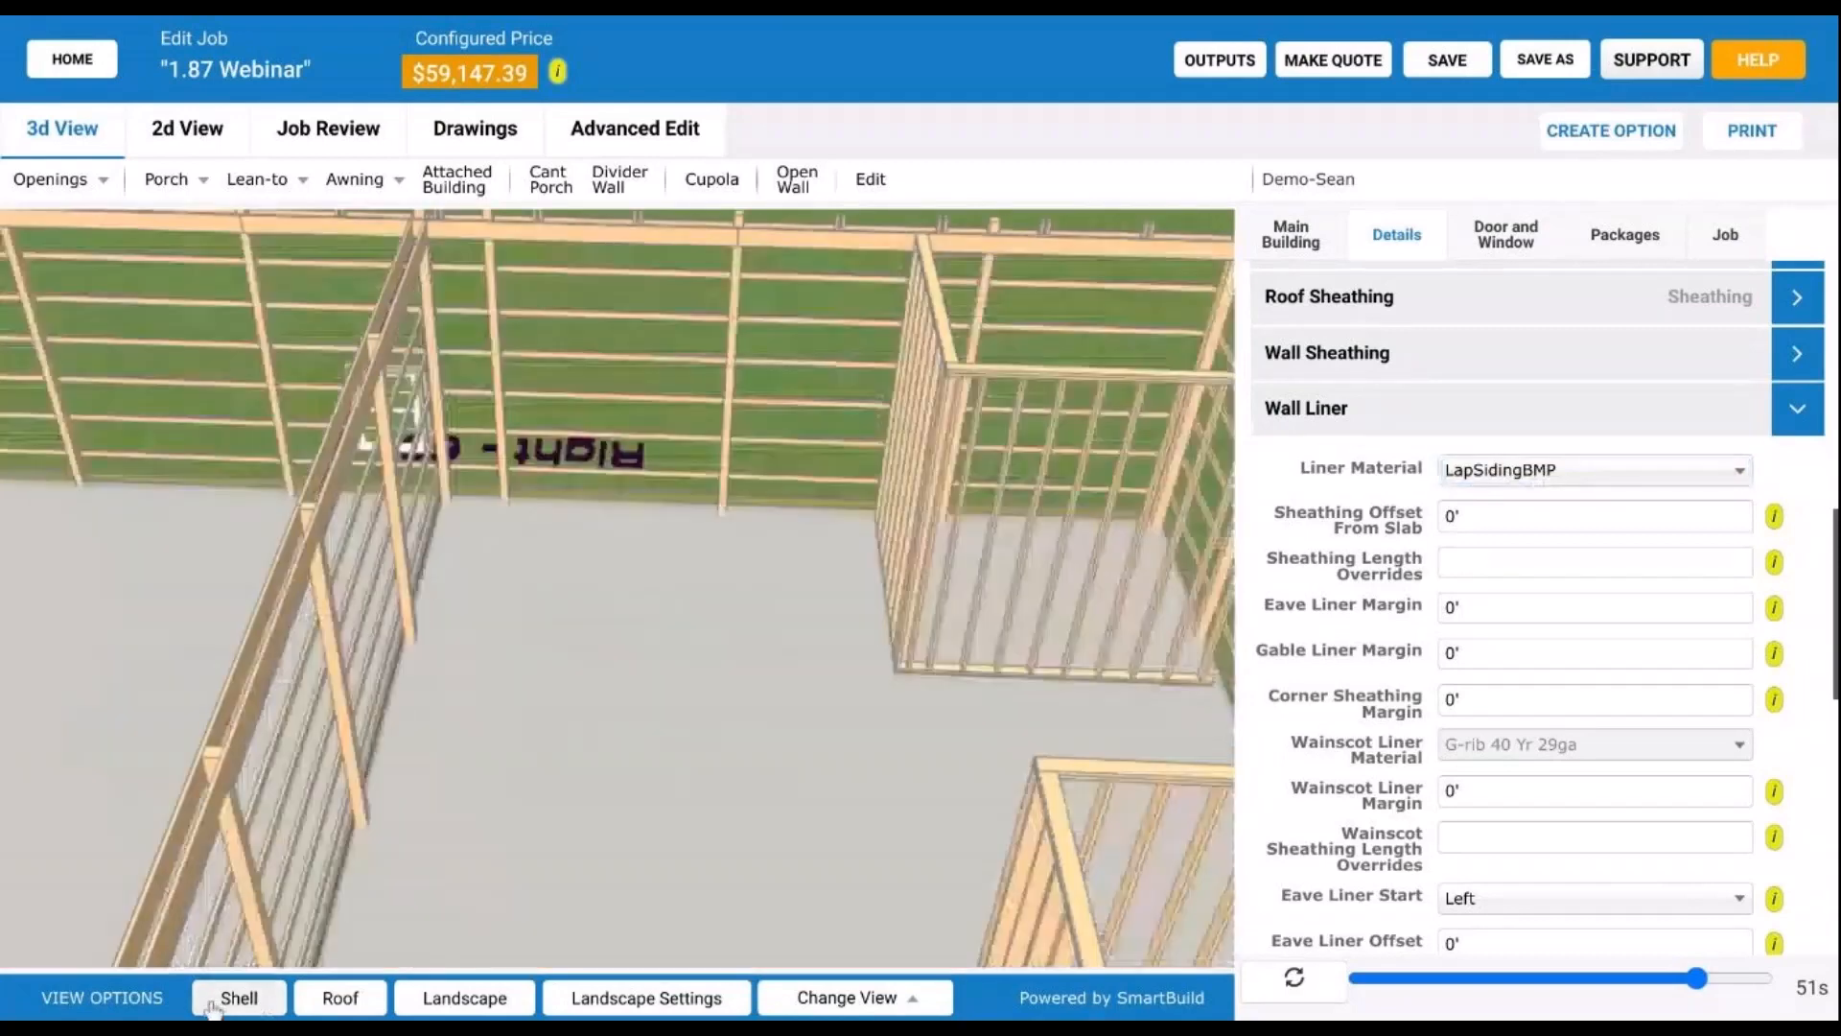
drag(739, 542, 693, 629)
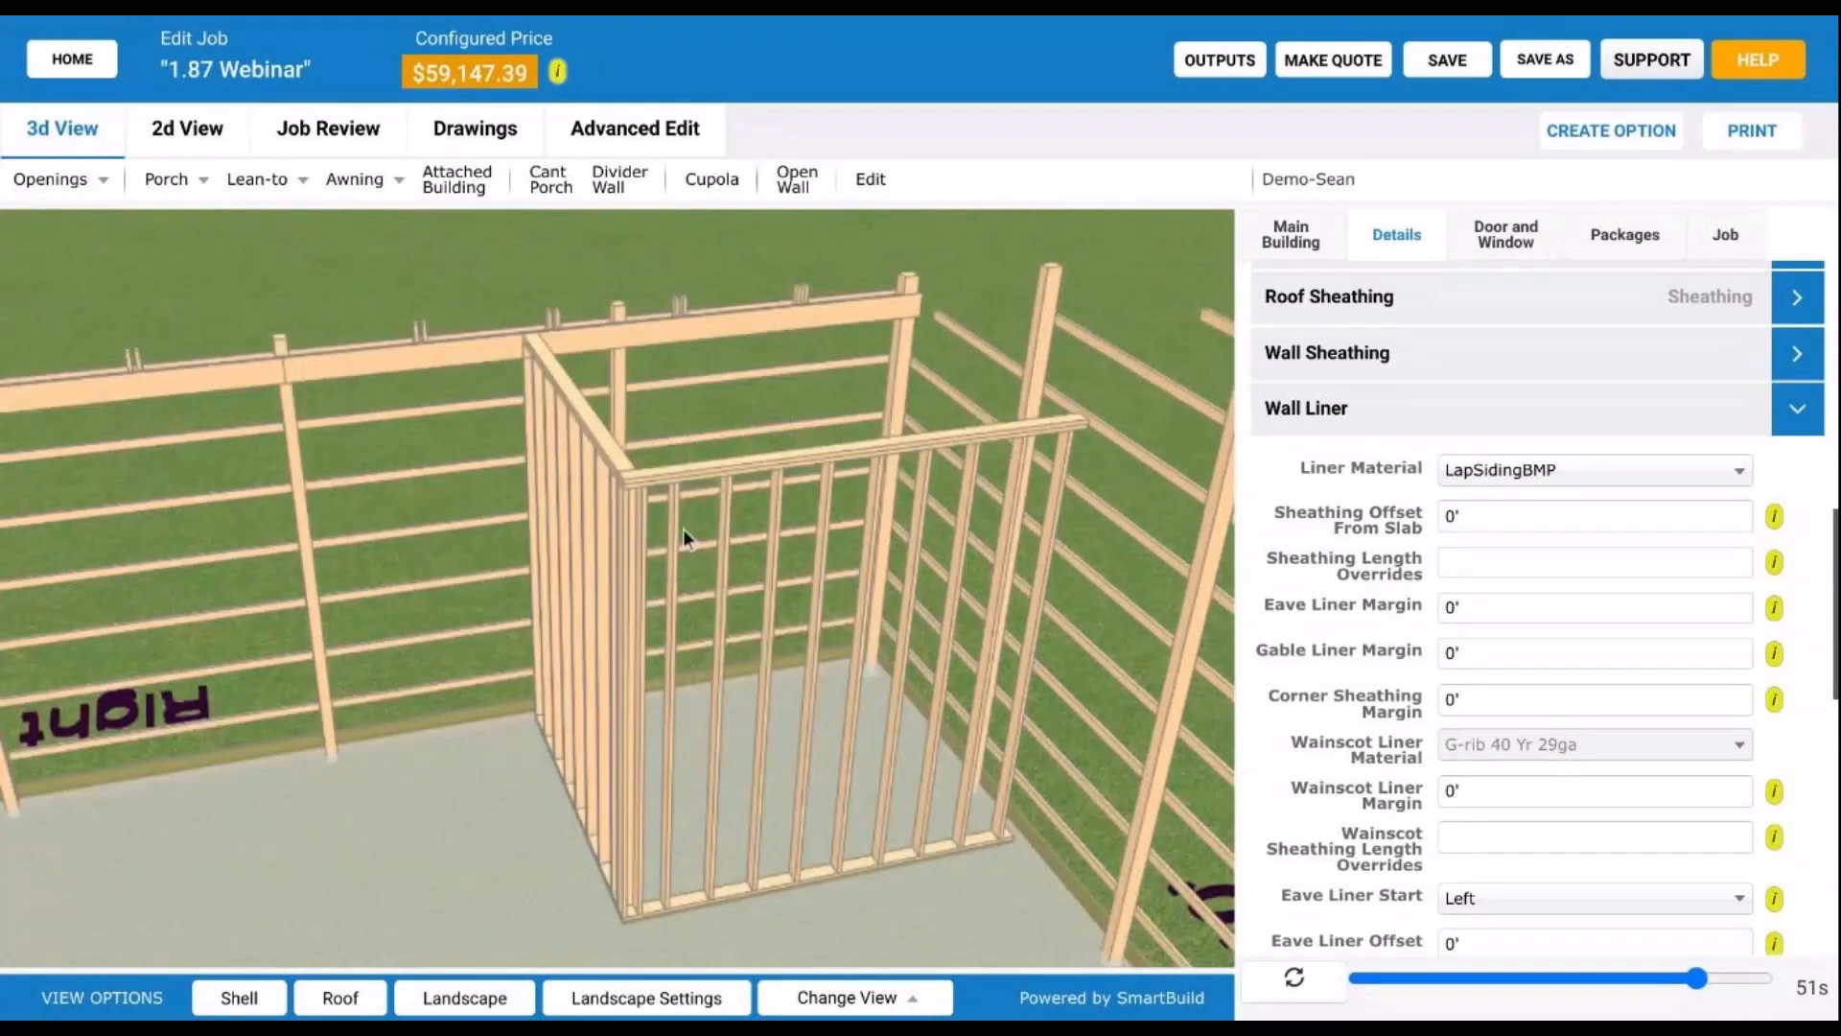
drag(683, 528, 583, 415)
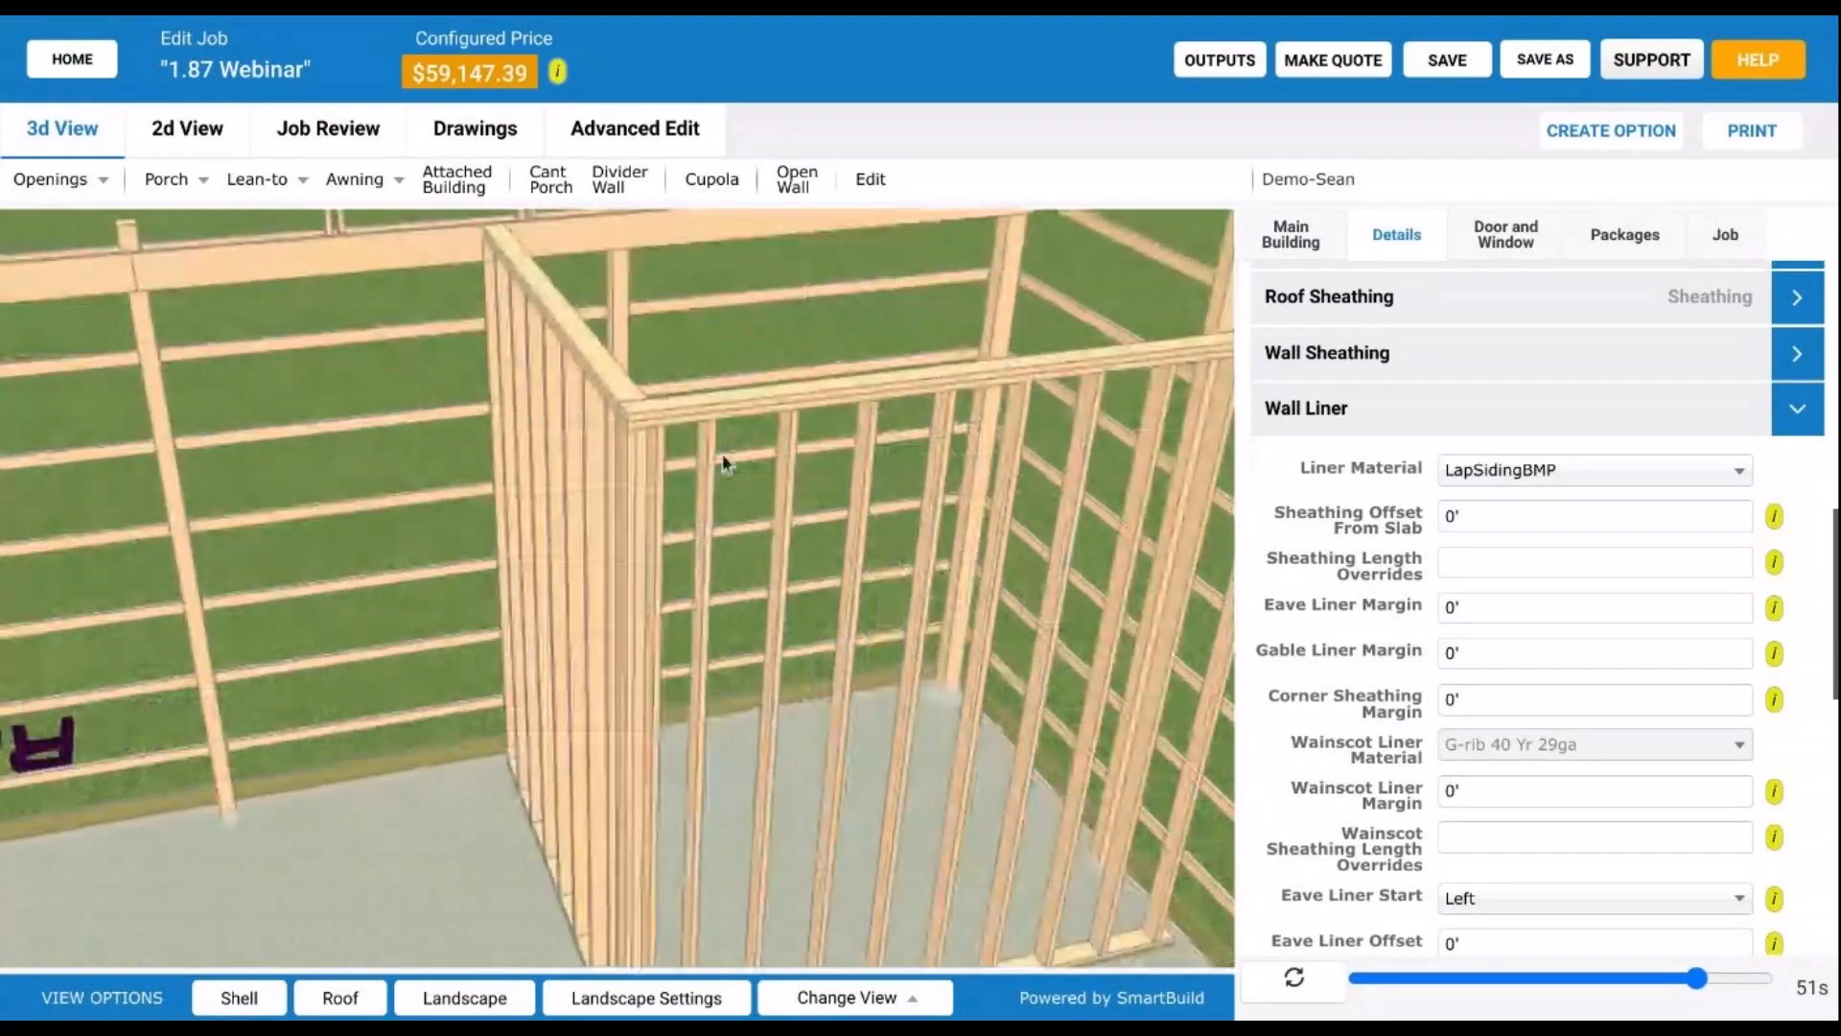
drag(600, 537, 763, 727)
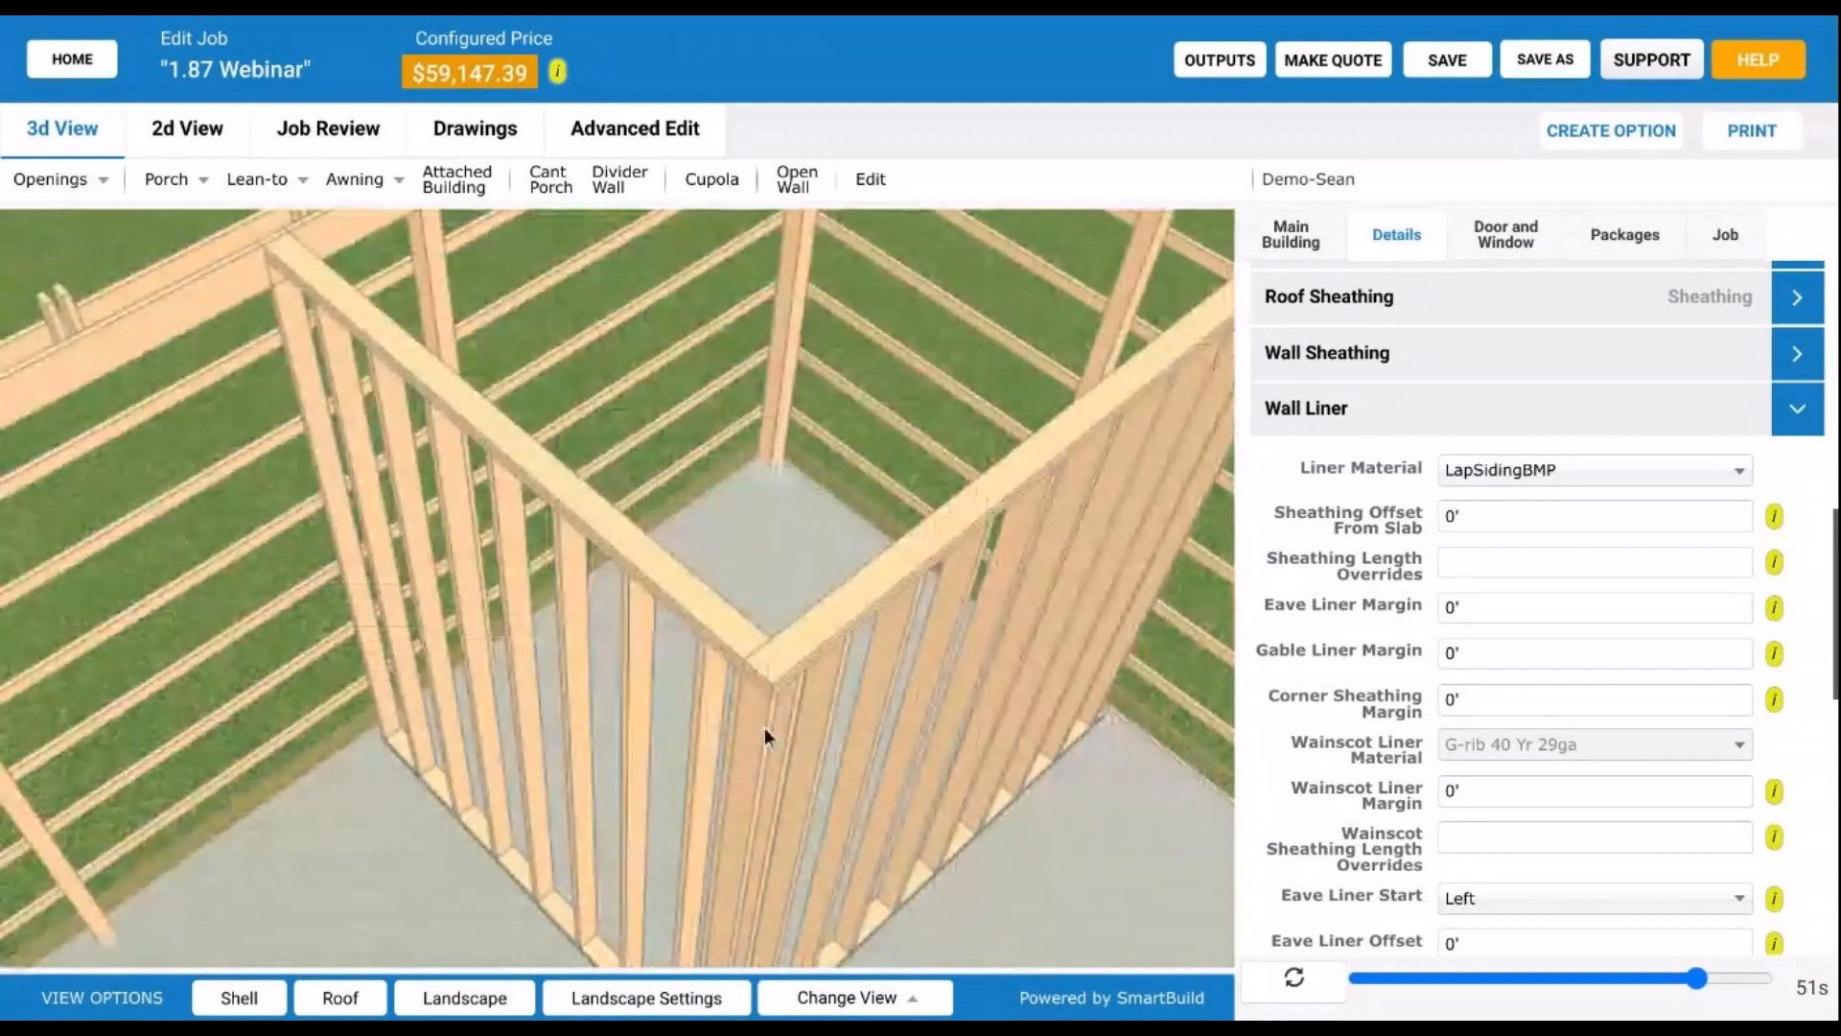
drag(717, 761, 748, 581)
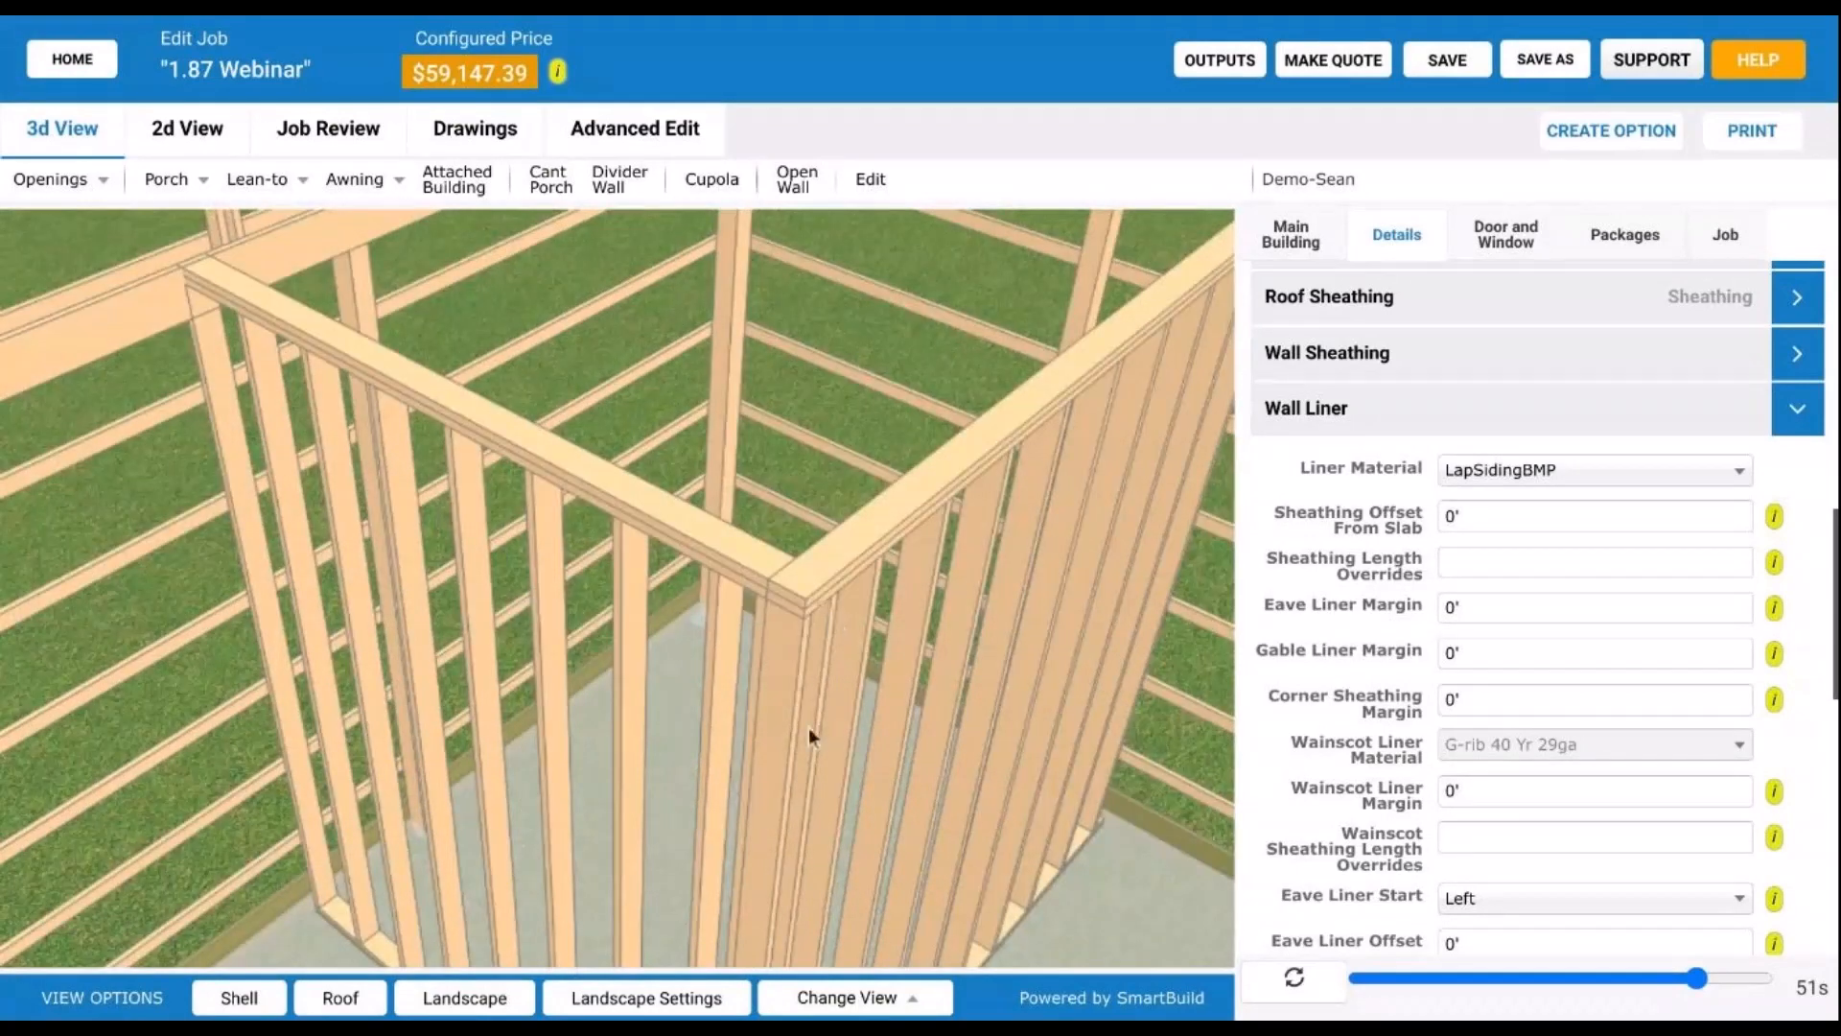
drag(808, 727, 786, 411)
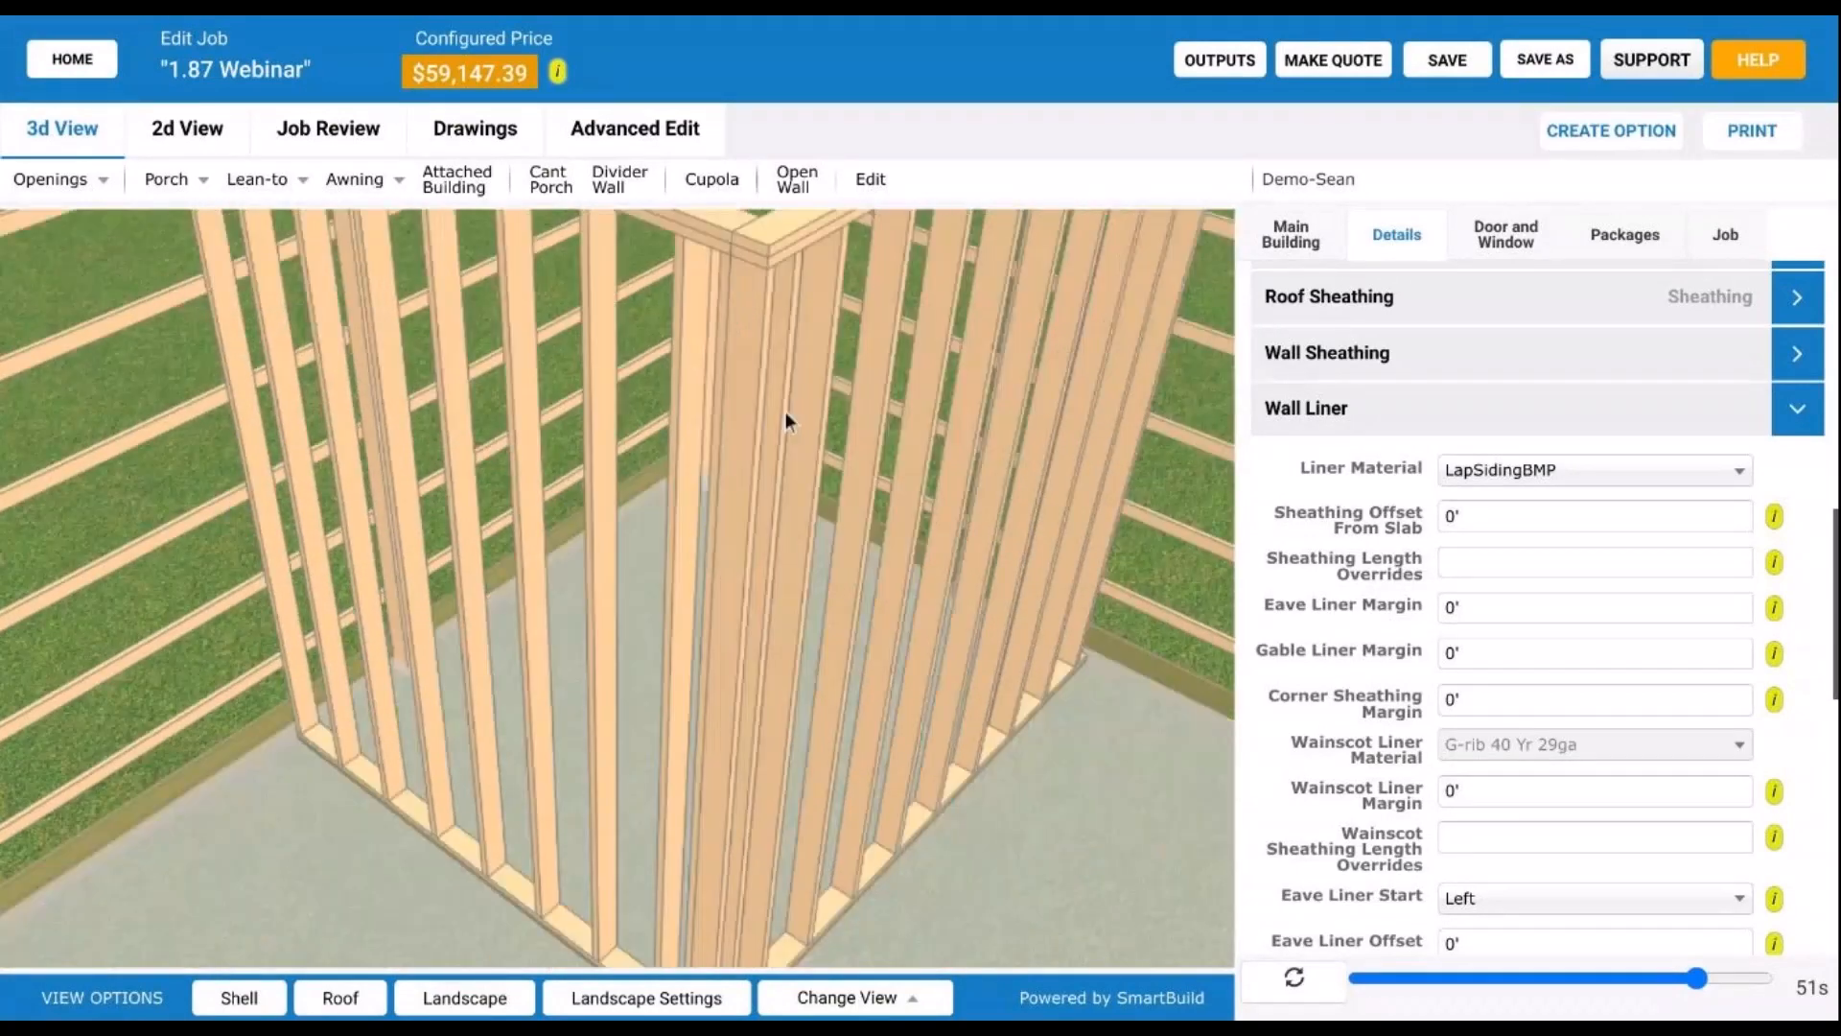
click(213, 1003)
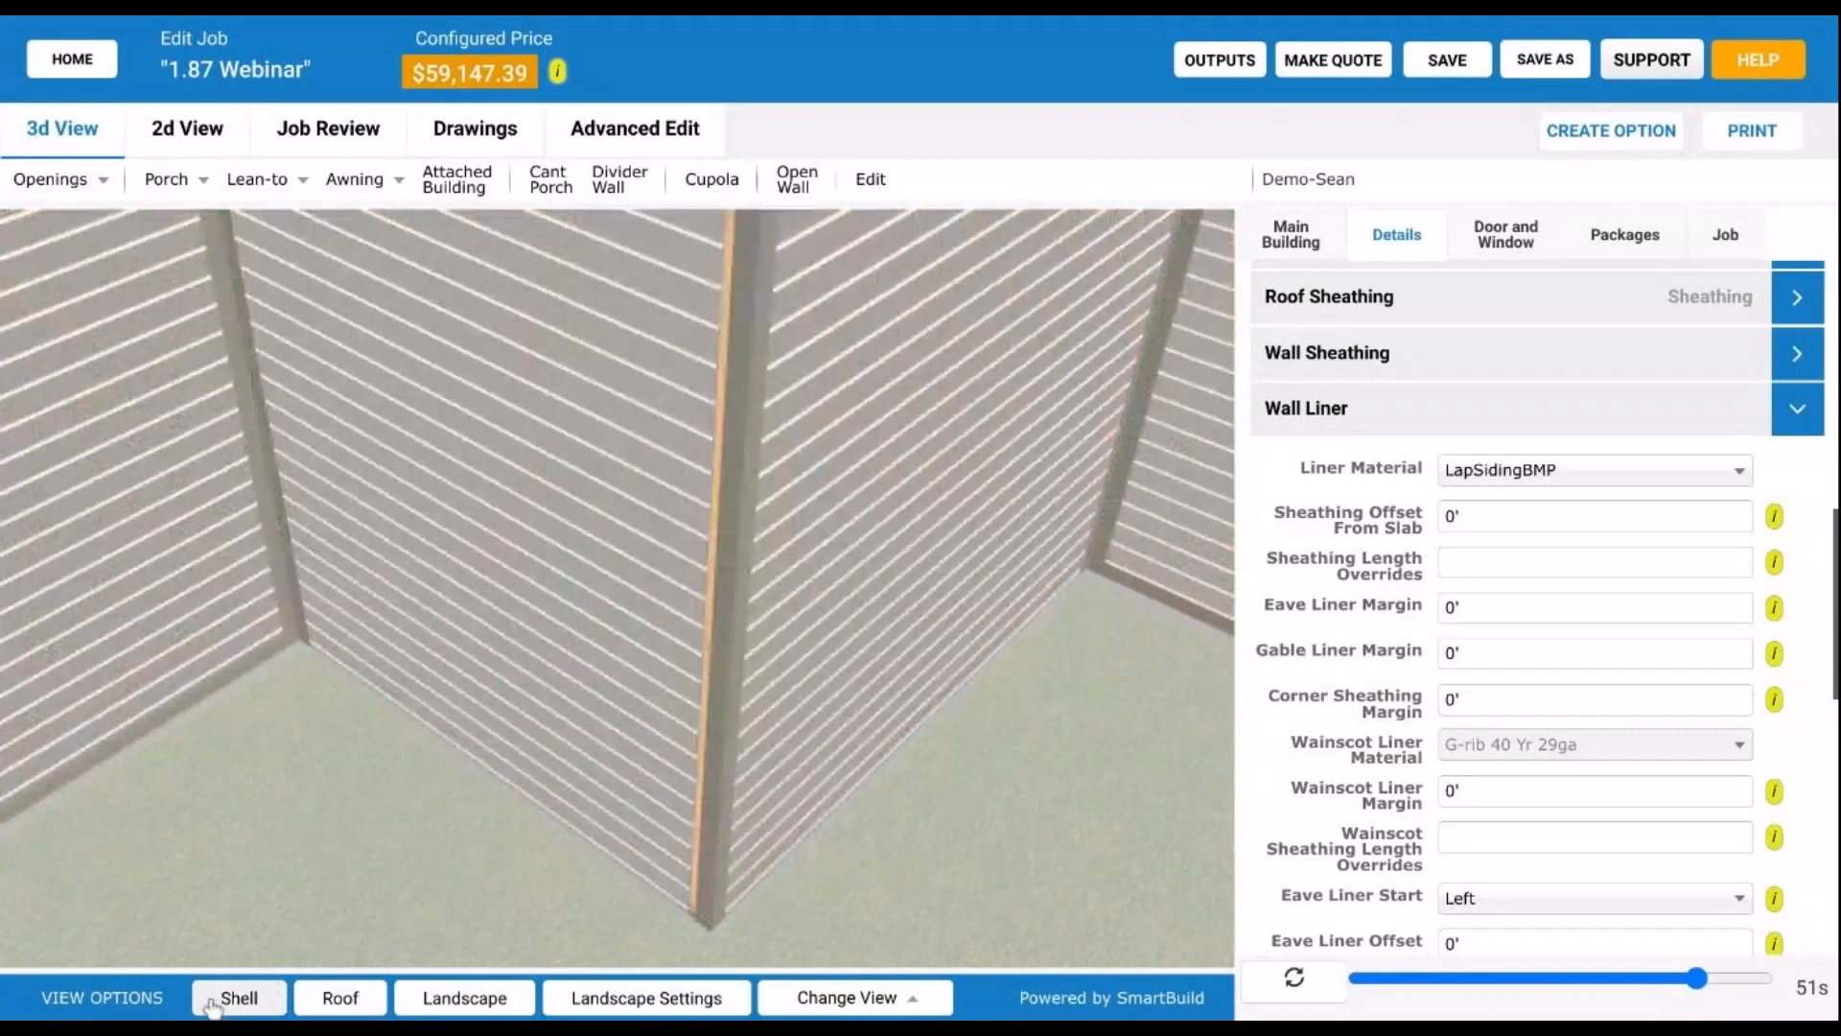
drag(658, 568, 720, 427)
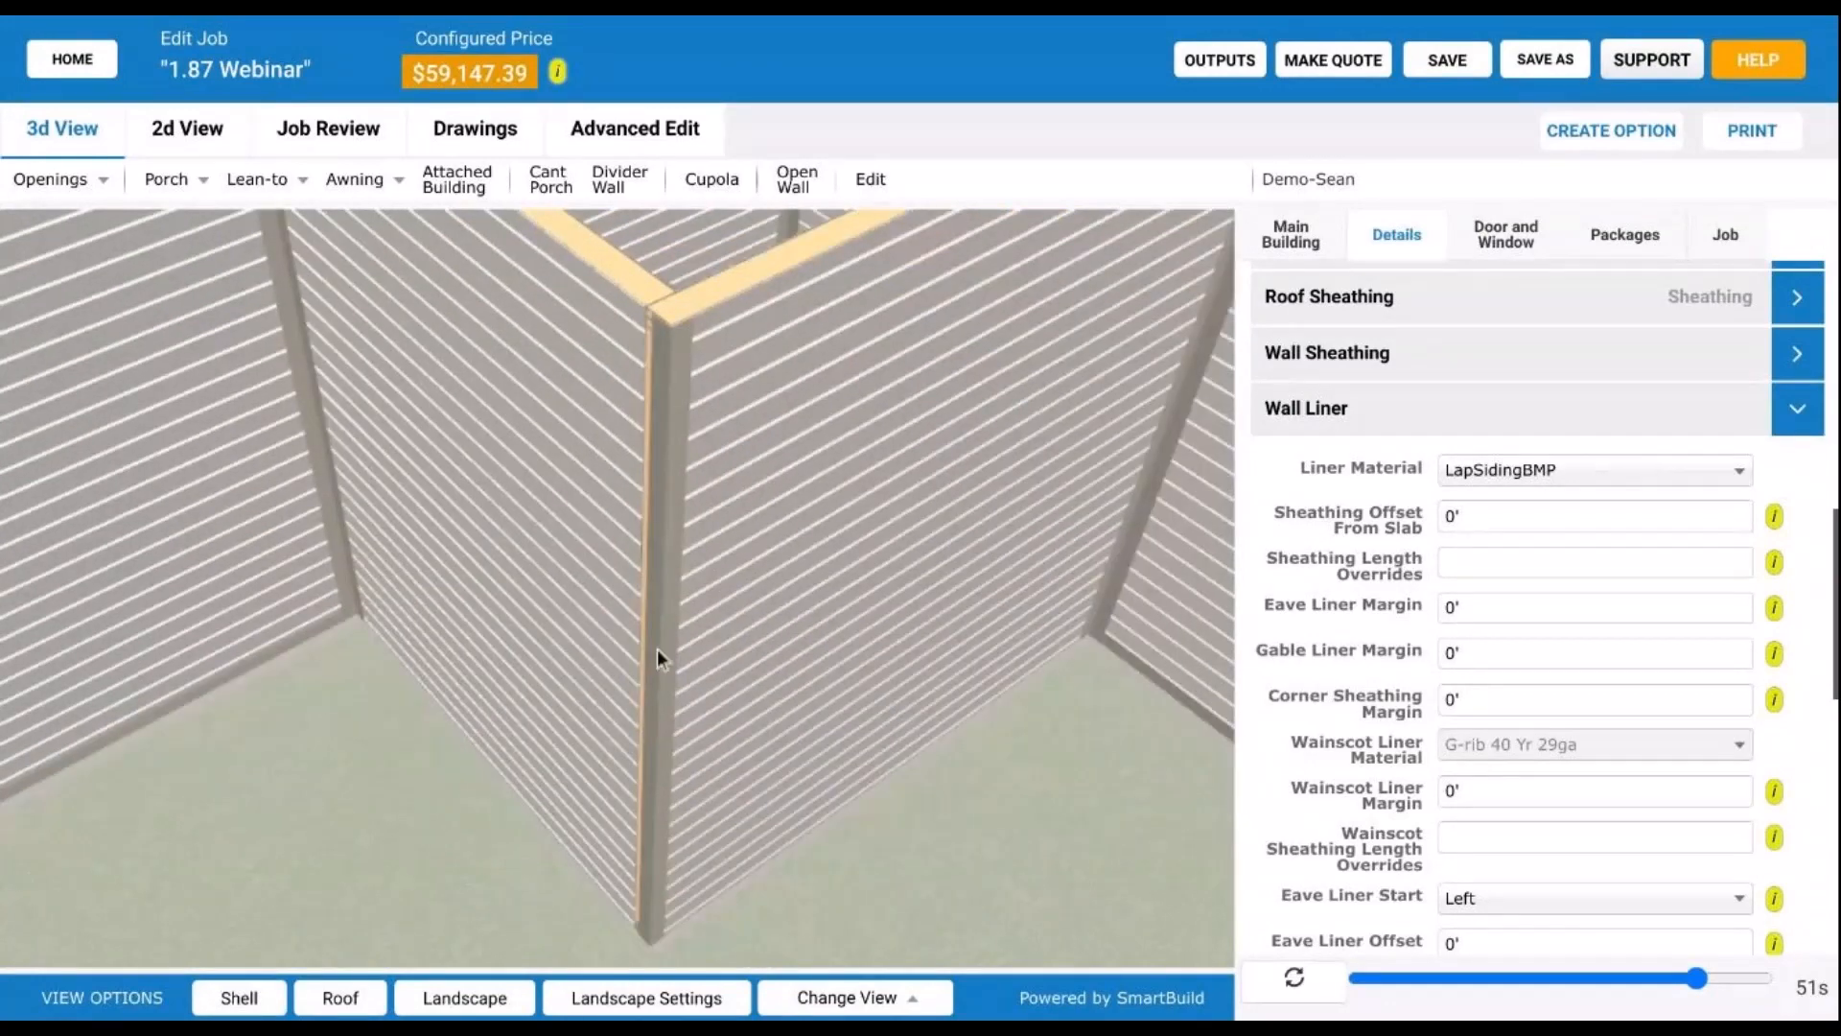
Step: Hide the shell again and examine the corner room's top plates, corner studs and adjoining exterior wall framing
click(244, 997)
drag(808, 370, 700, 562)
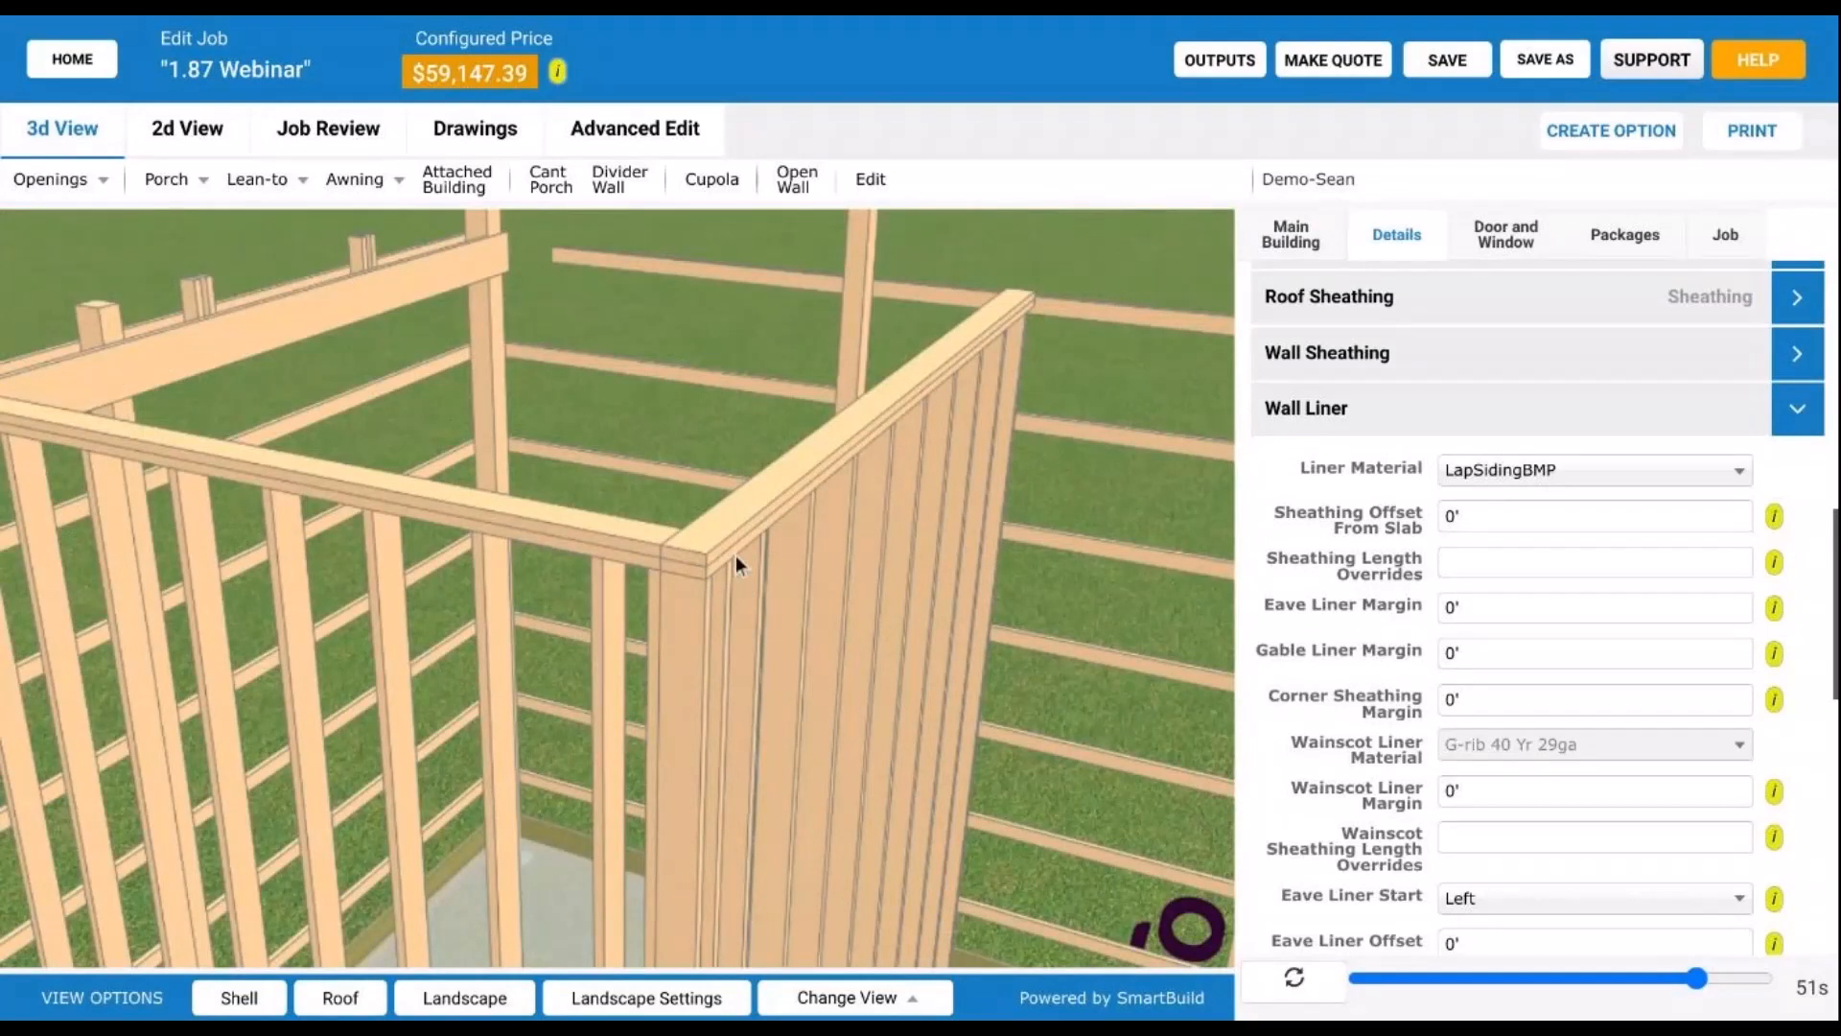
drag(735, 555, 737, 446)
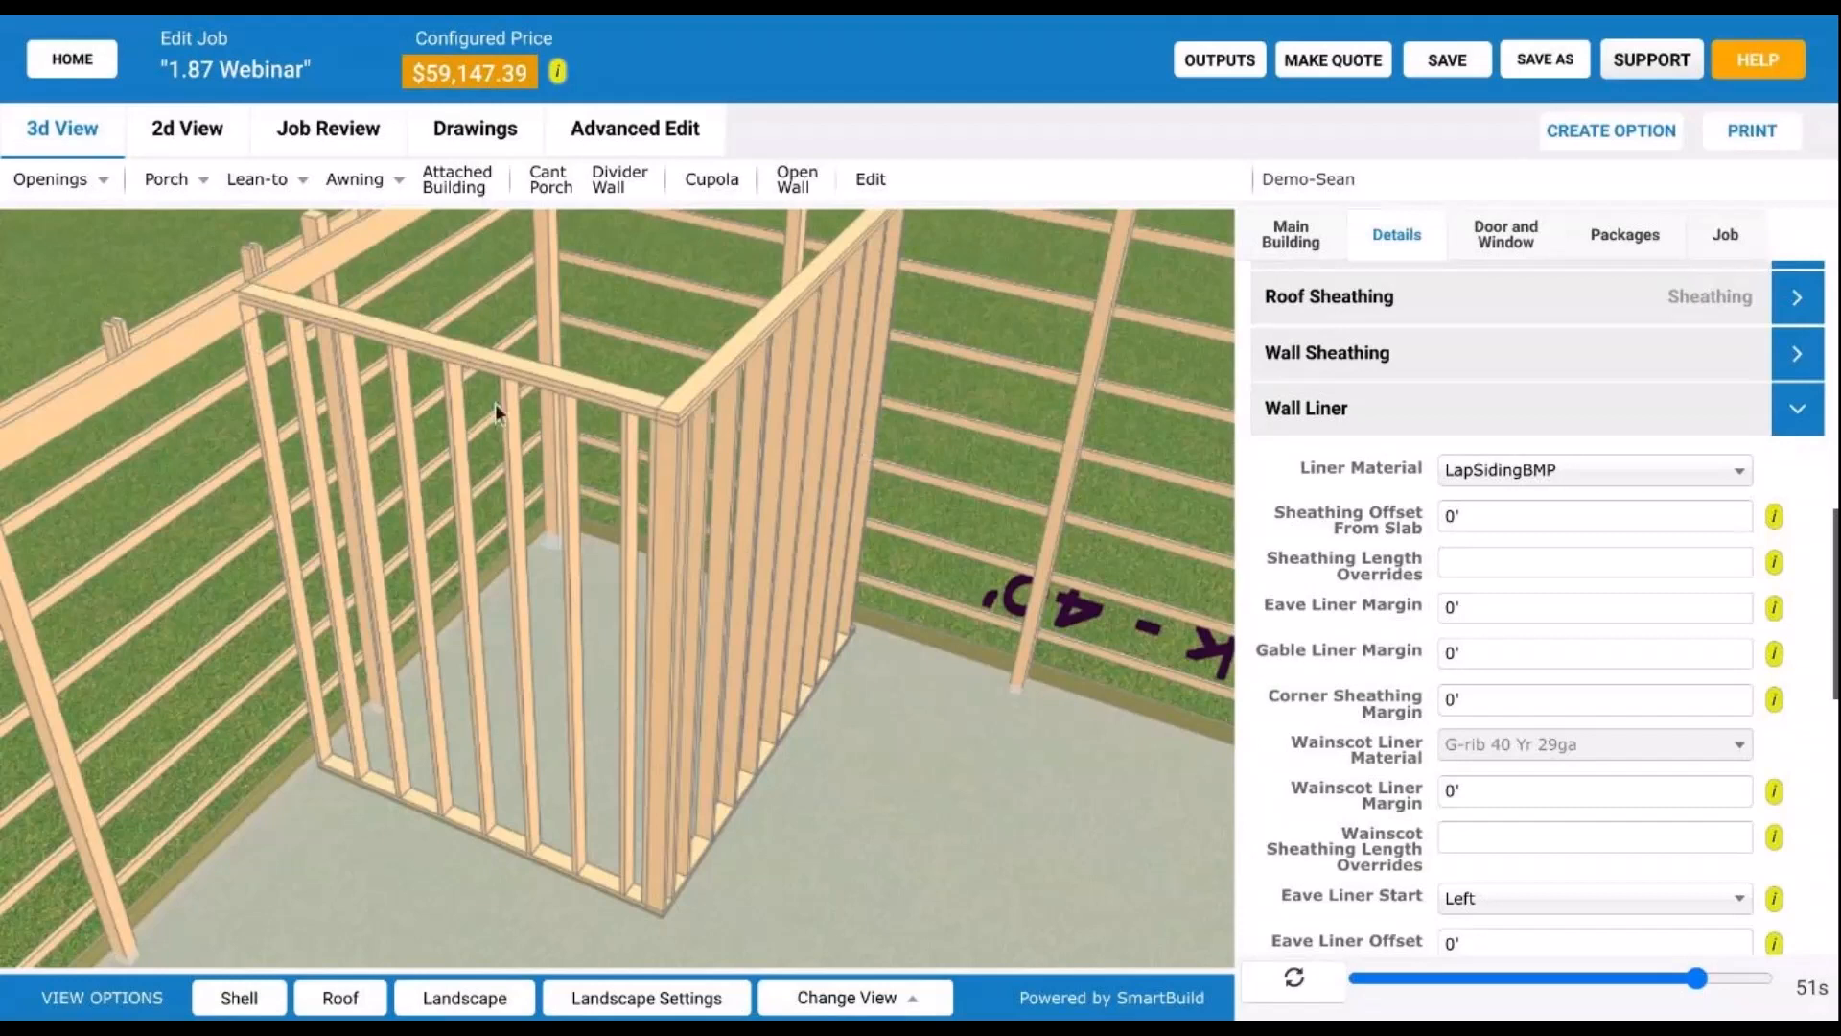
scroll(693, 441, up, 2)
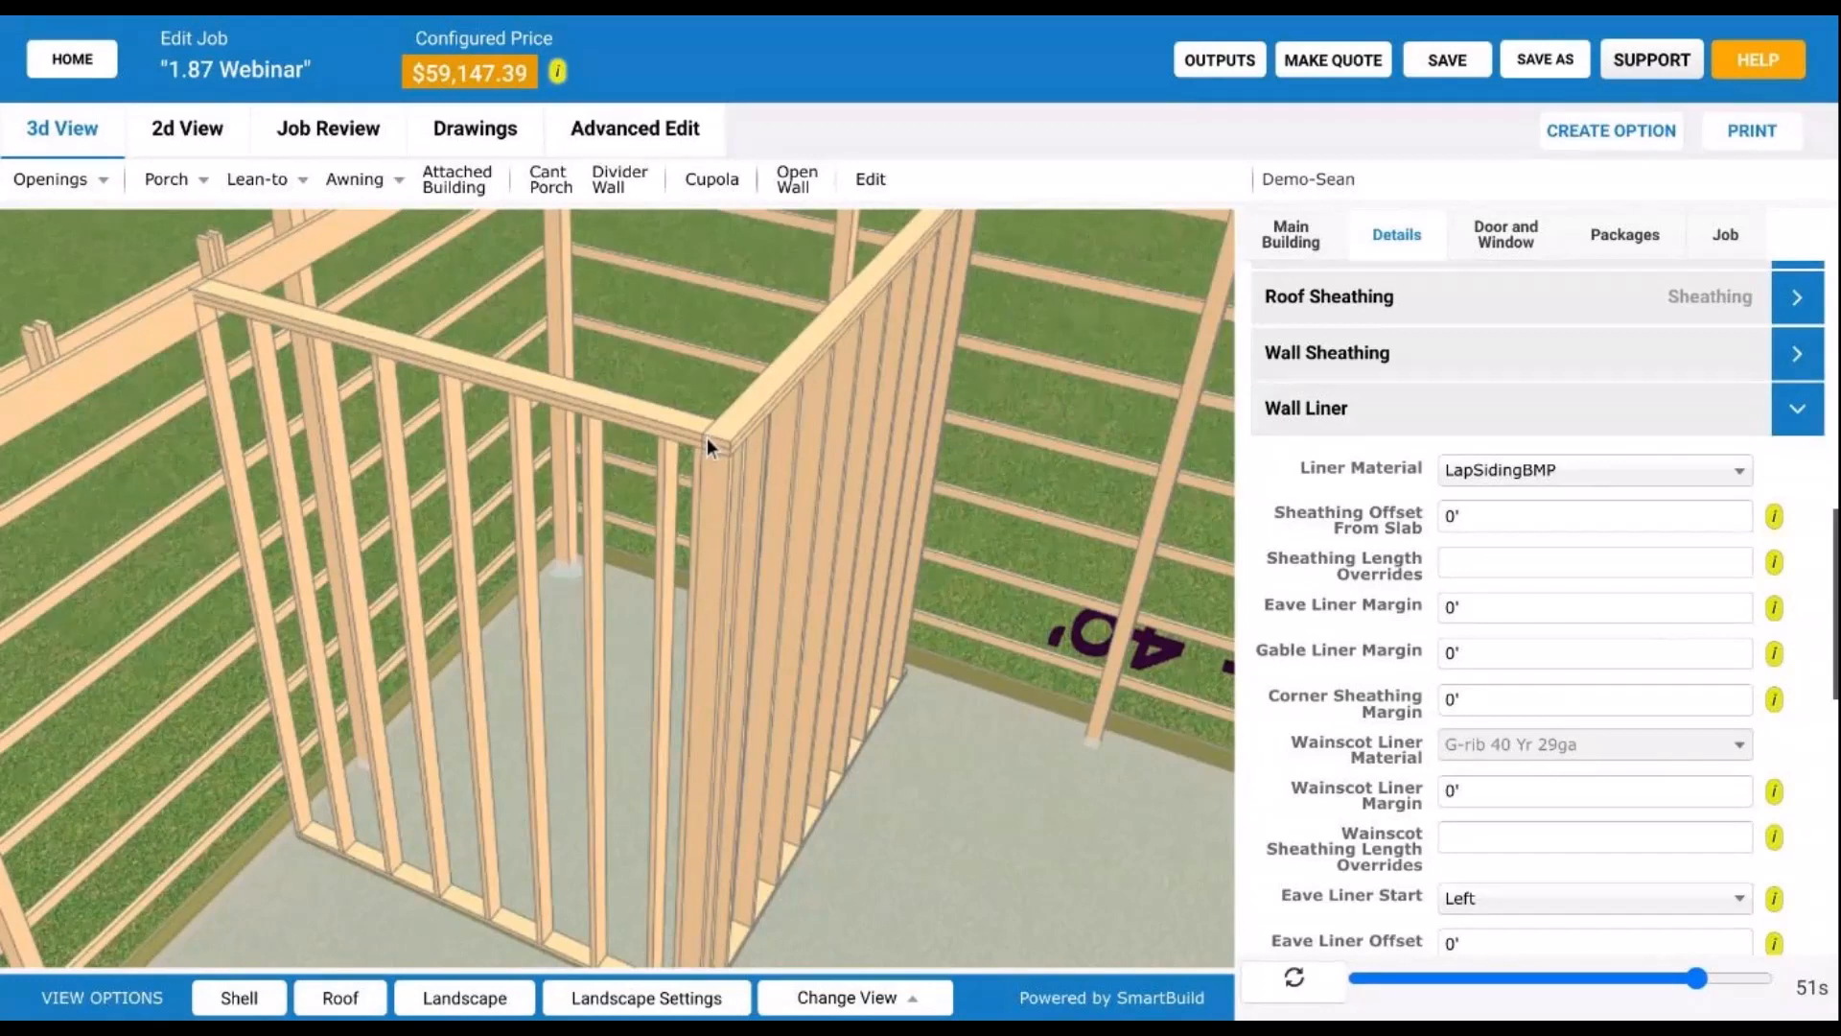
drag(706, 437, 769, 614)
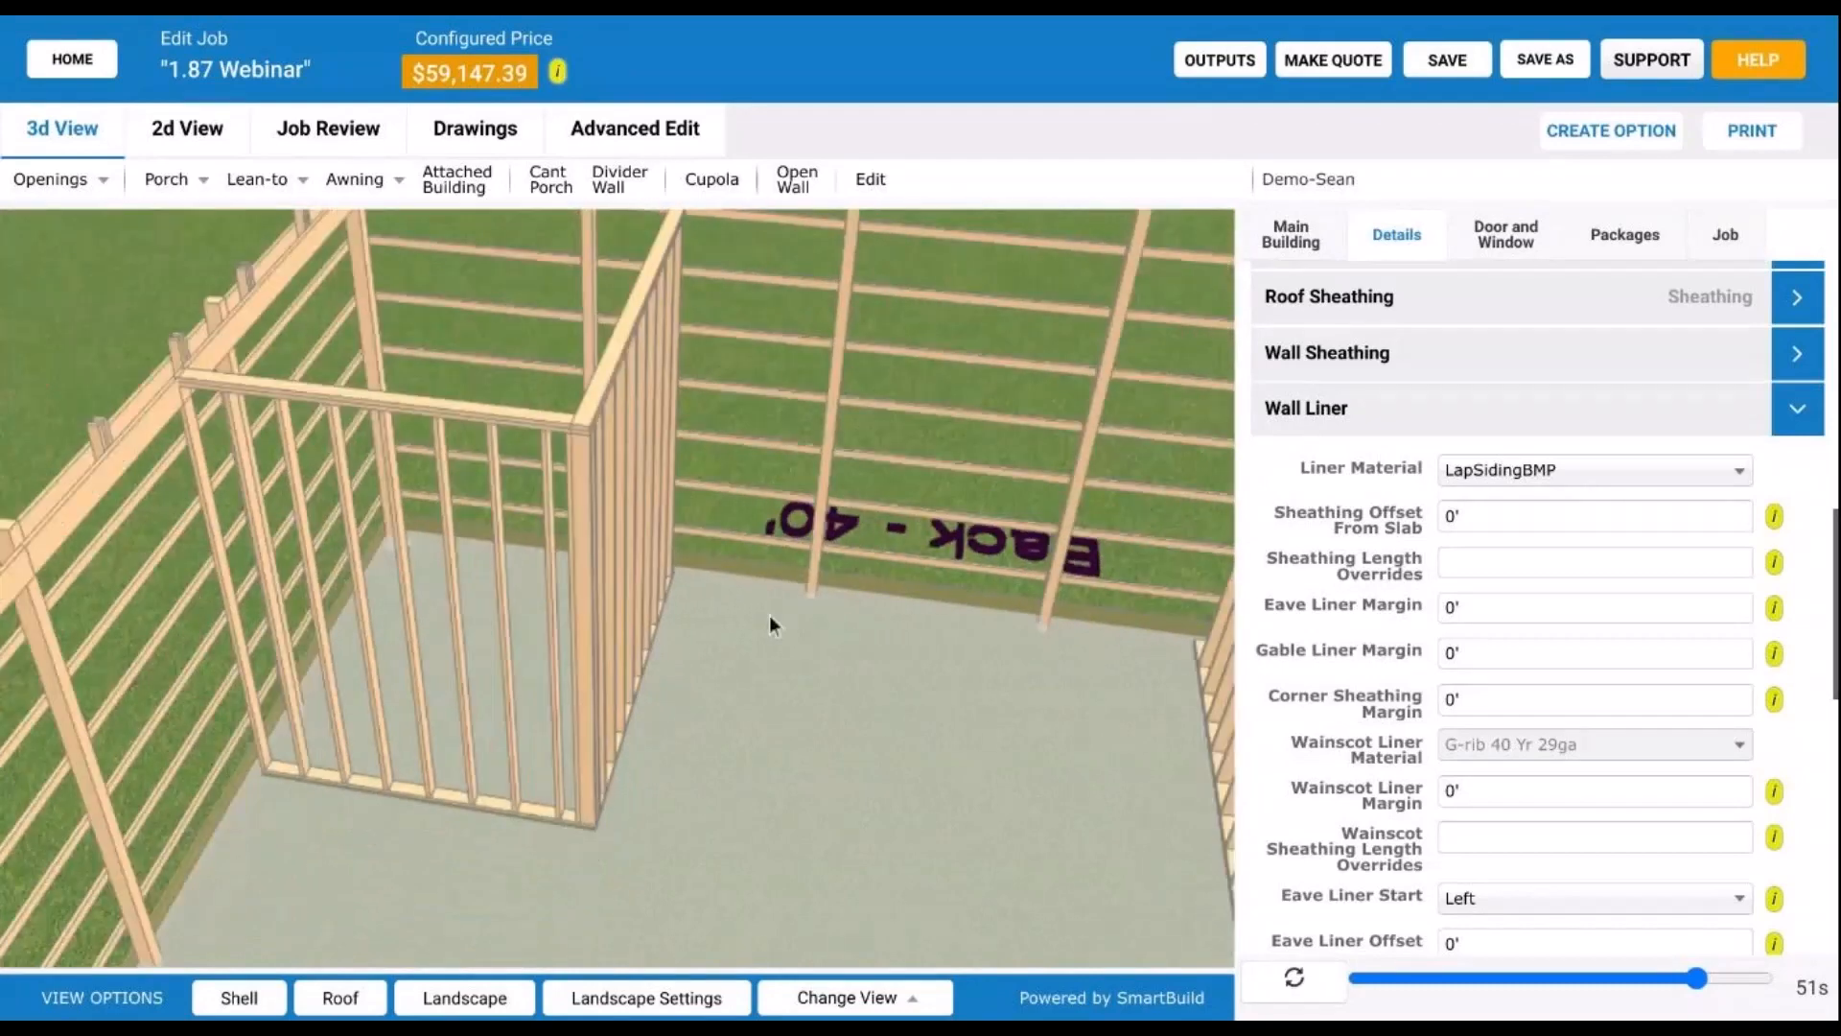
drag(769, 614, 719, 587)
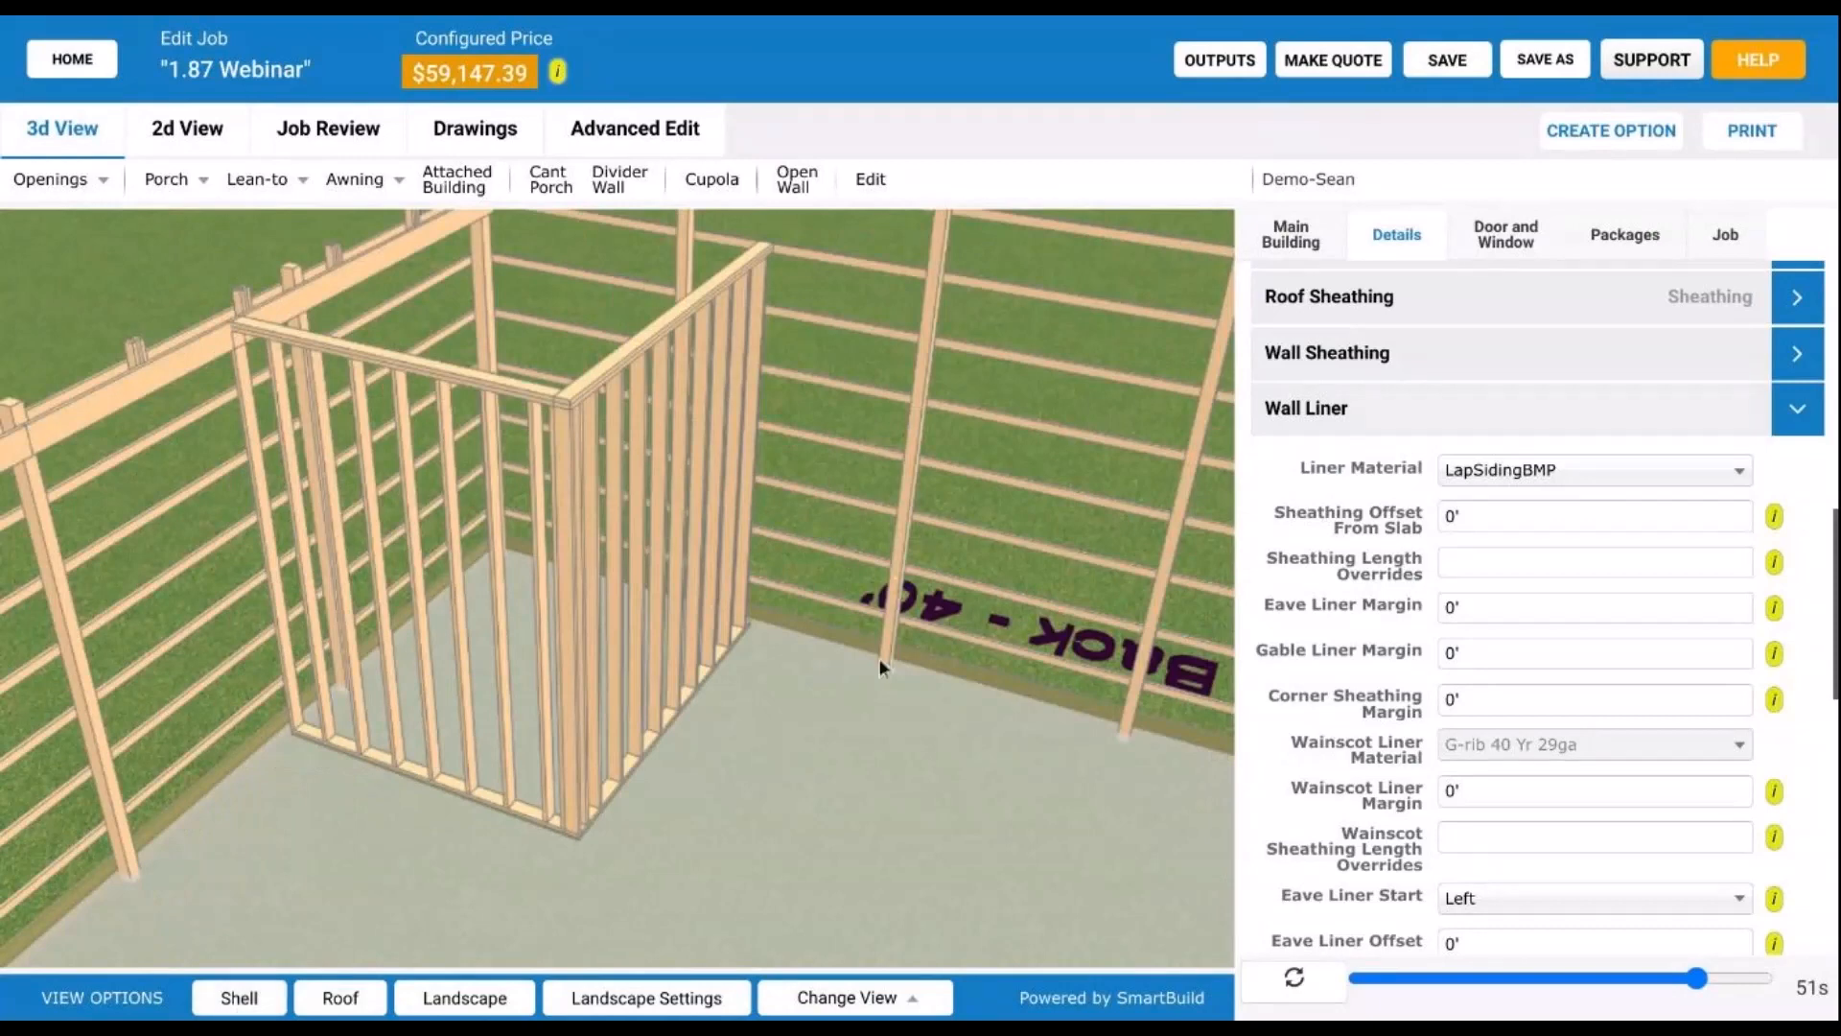
Step: Examine the whole building's framing, including the divider wall and both corner rooms, from the left, right and front sides
scroll(879, 657, down, 3)
drag(756, 688, 855, 649)
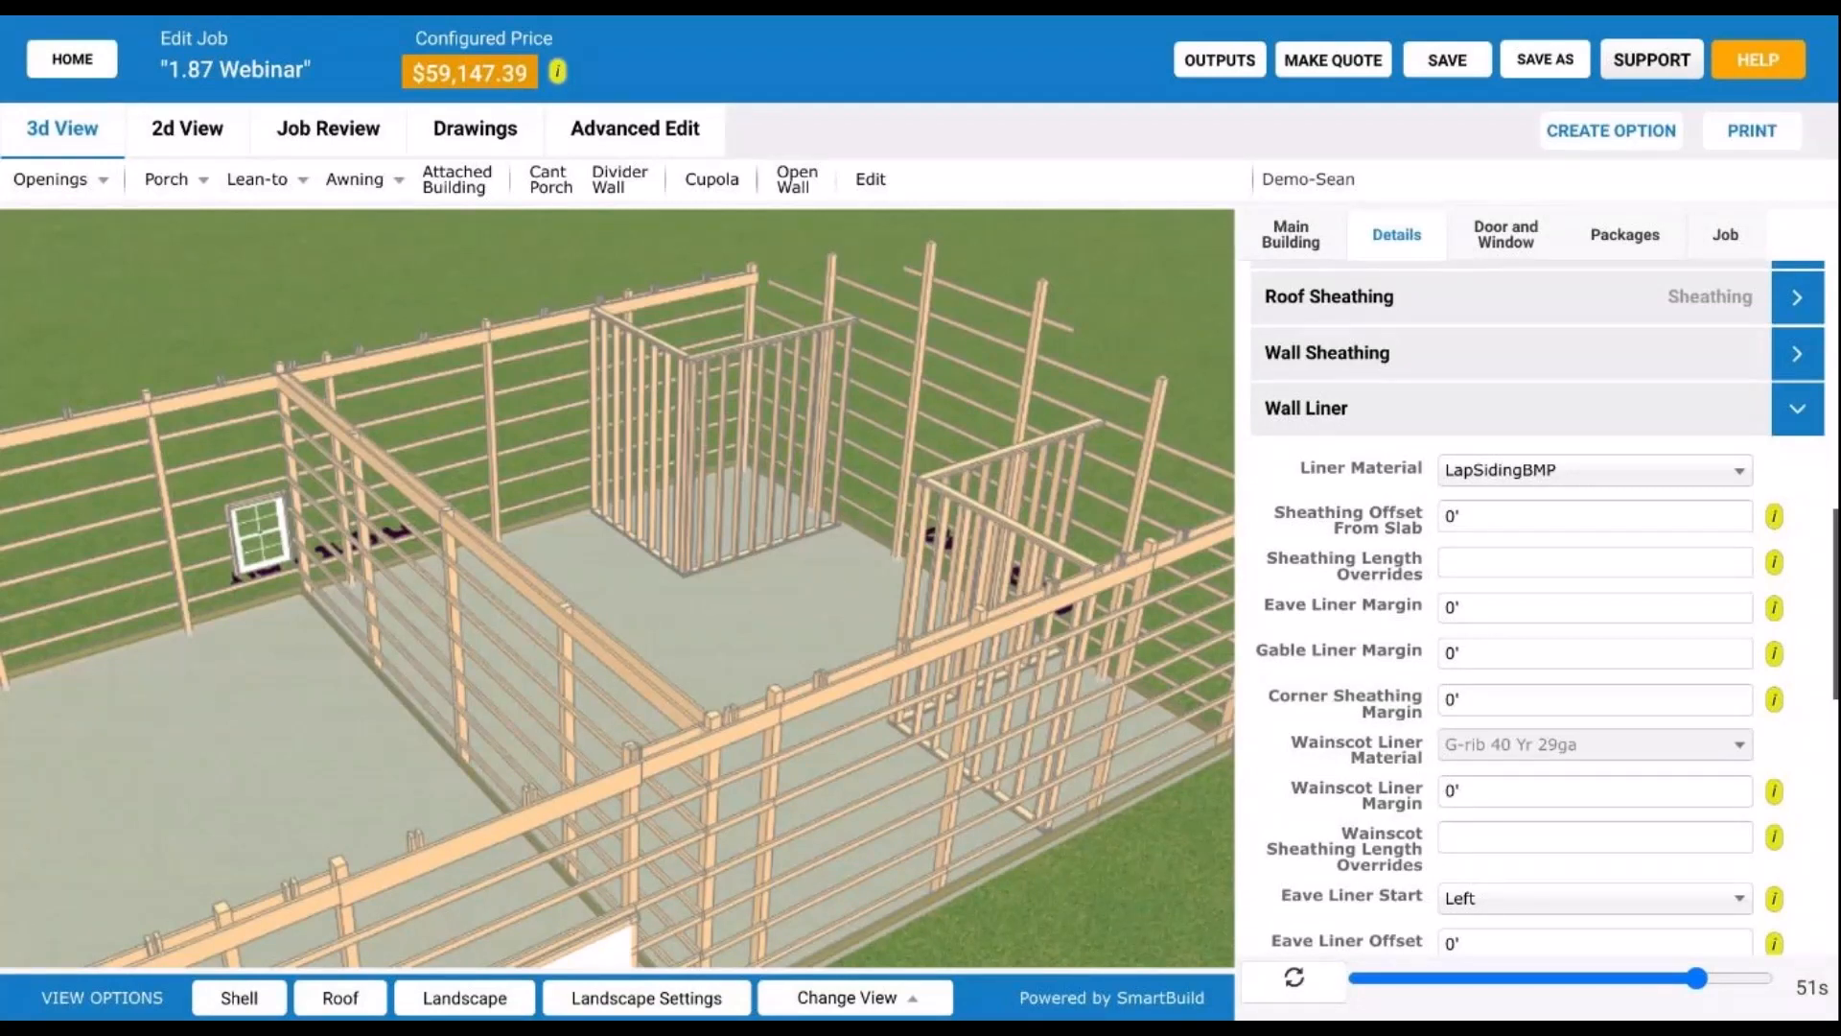
scroll(560, 481, down, 5)
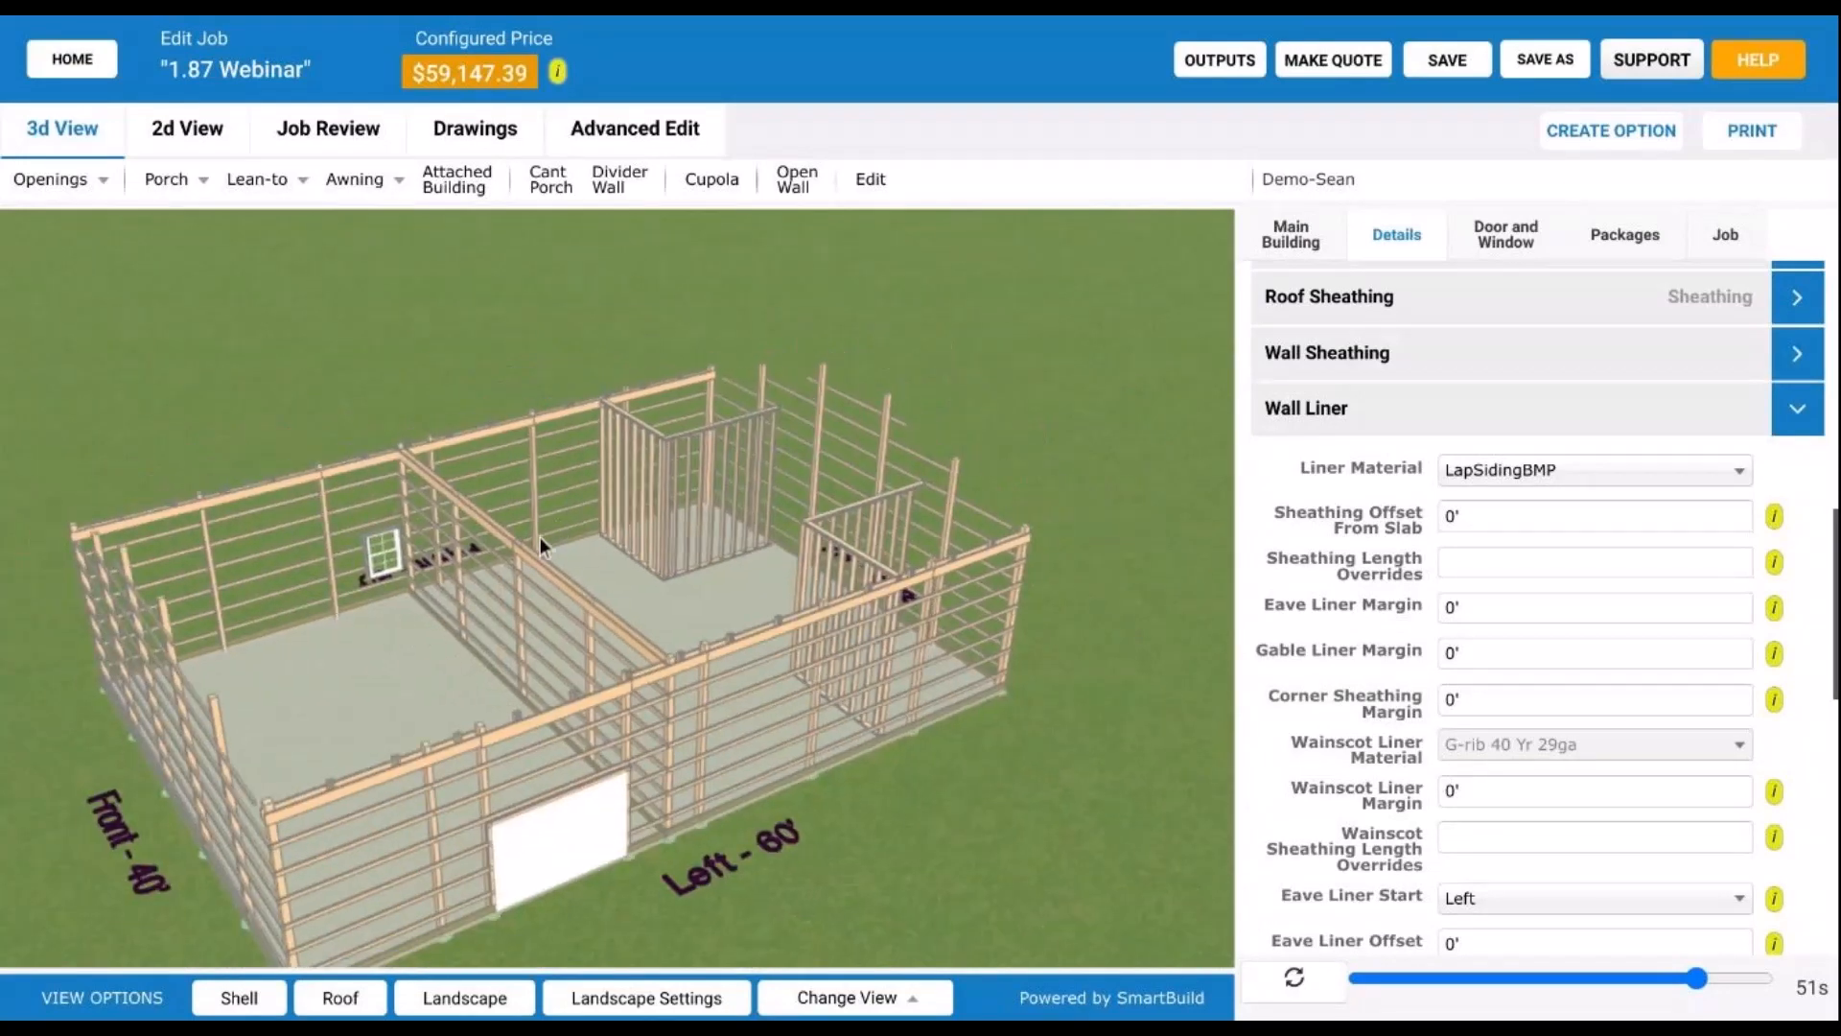
right_drag(539, 537, 639, 456)
drag(639, 456, 652, 468)
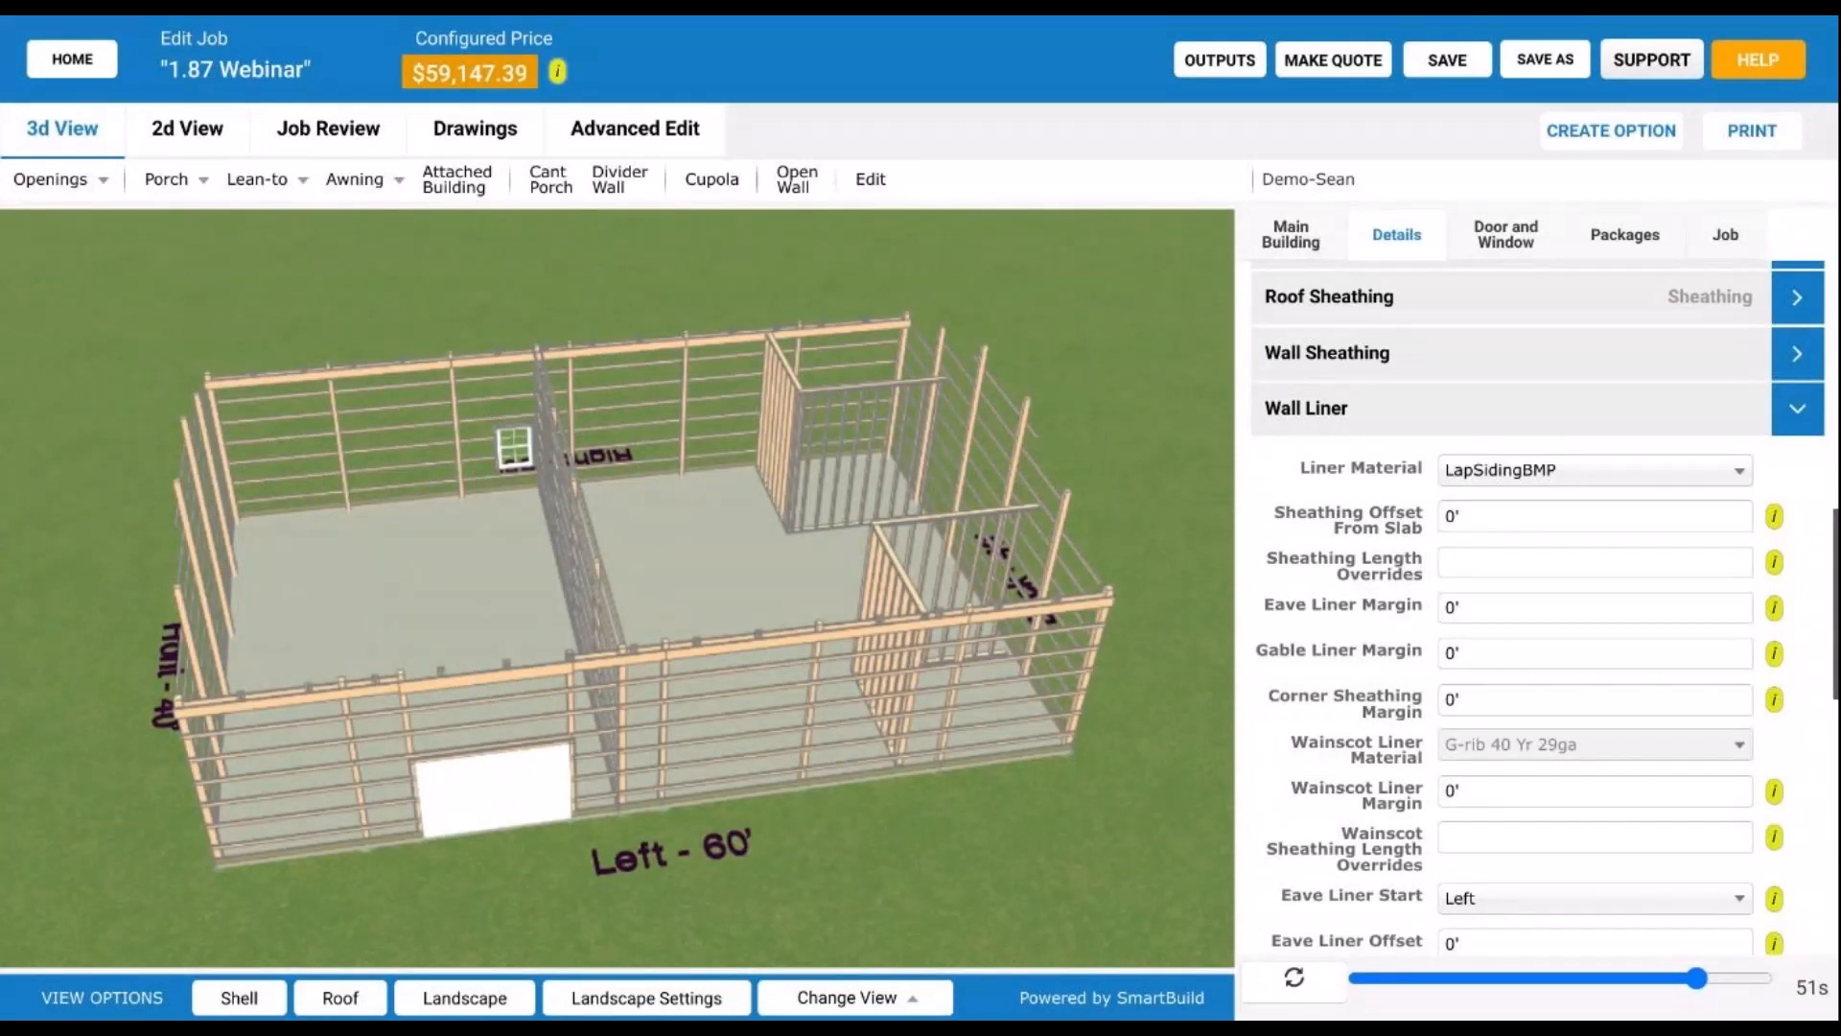
drag(464, 573, 828, 579)
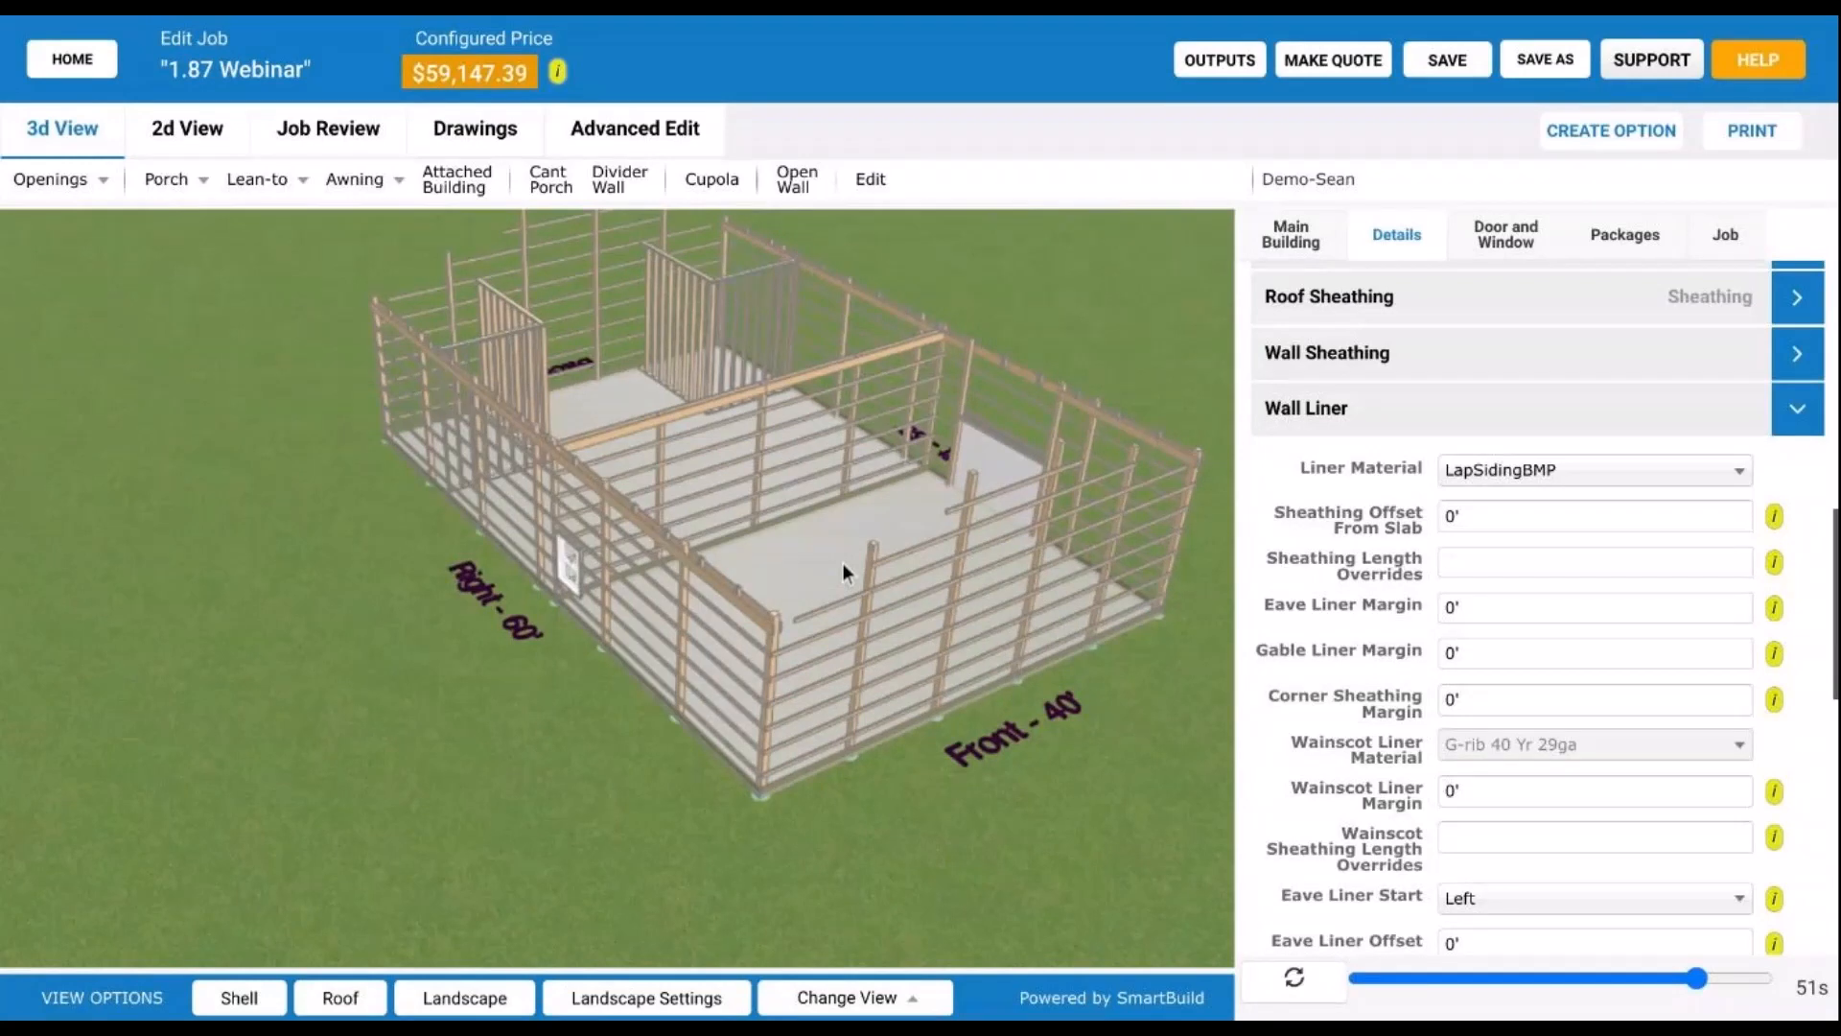
drag(899, 492, 617, 466)
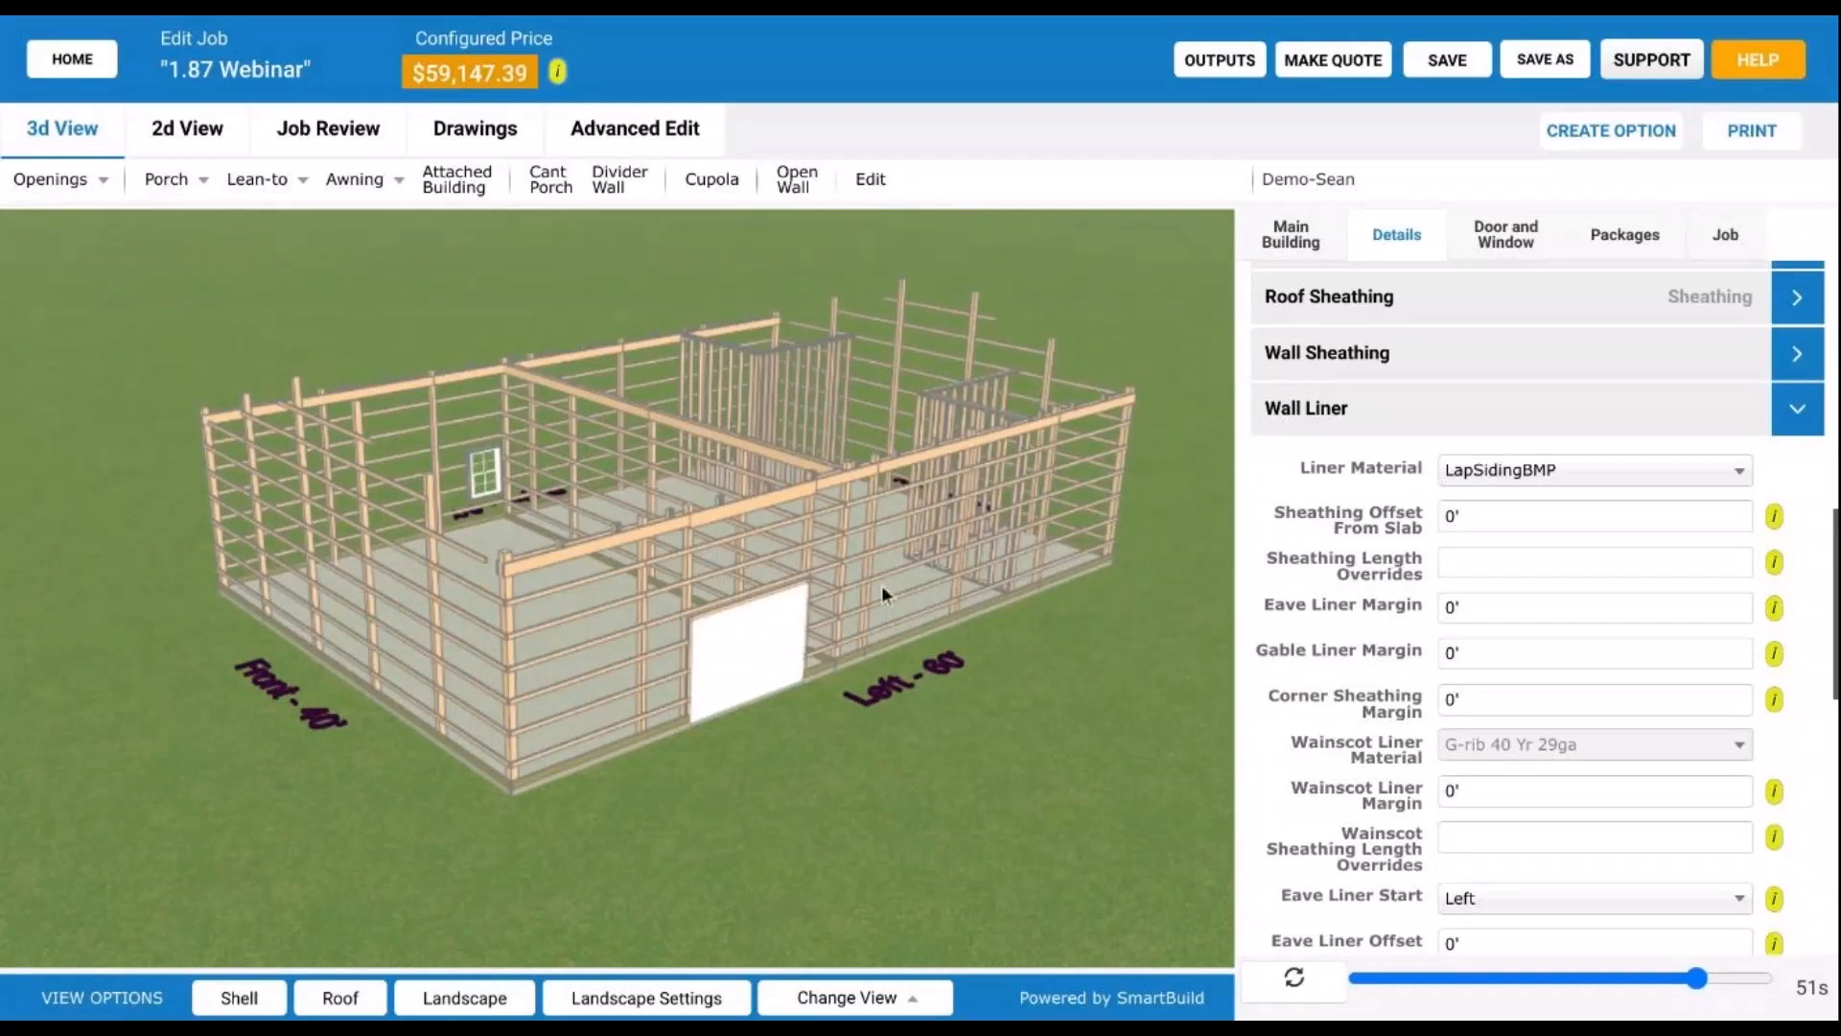
Step: Show the shell again and inspect the sheathed building from both long sides, closing in on the left wall's overhead door
click(238, 997)
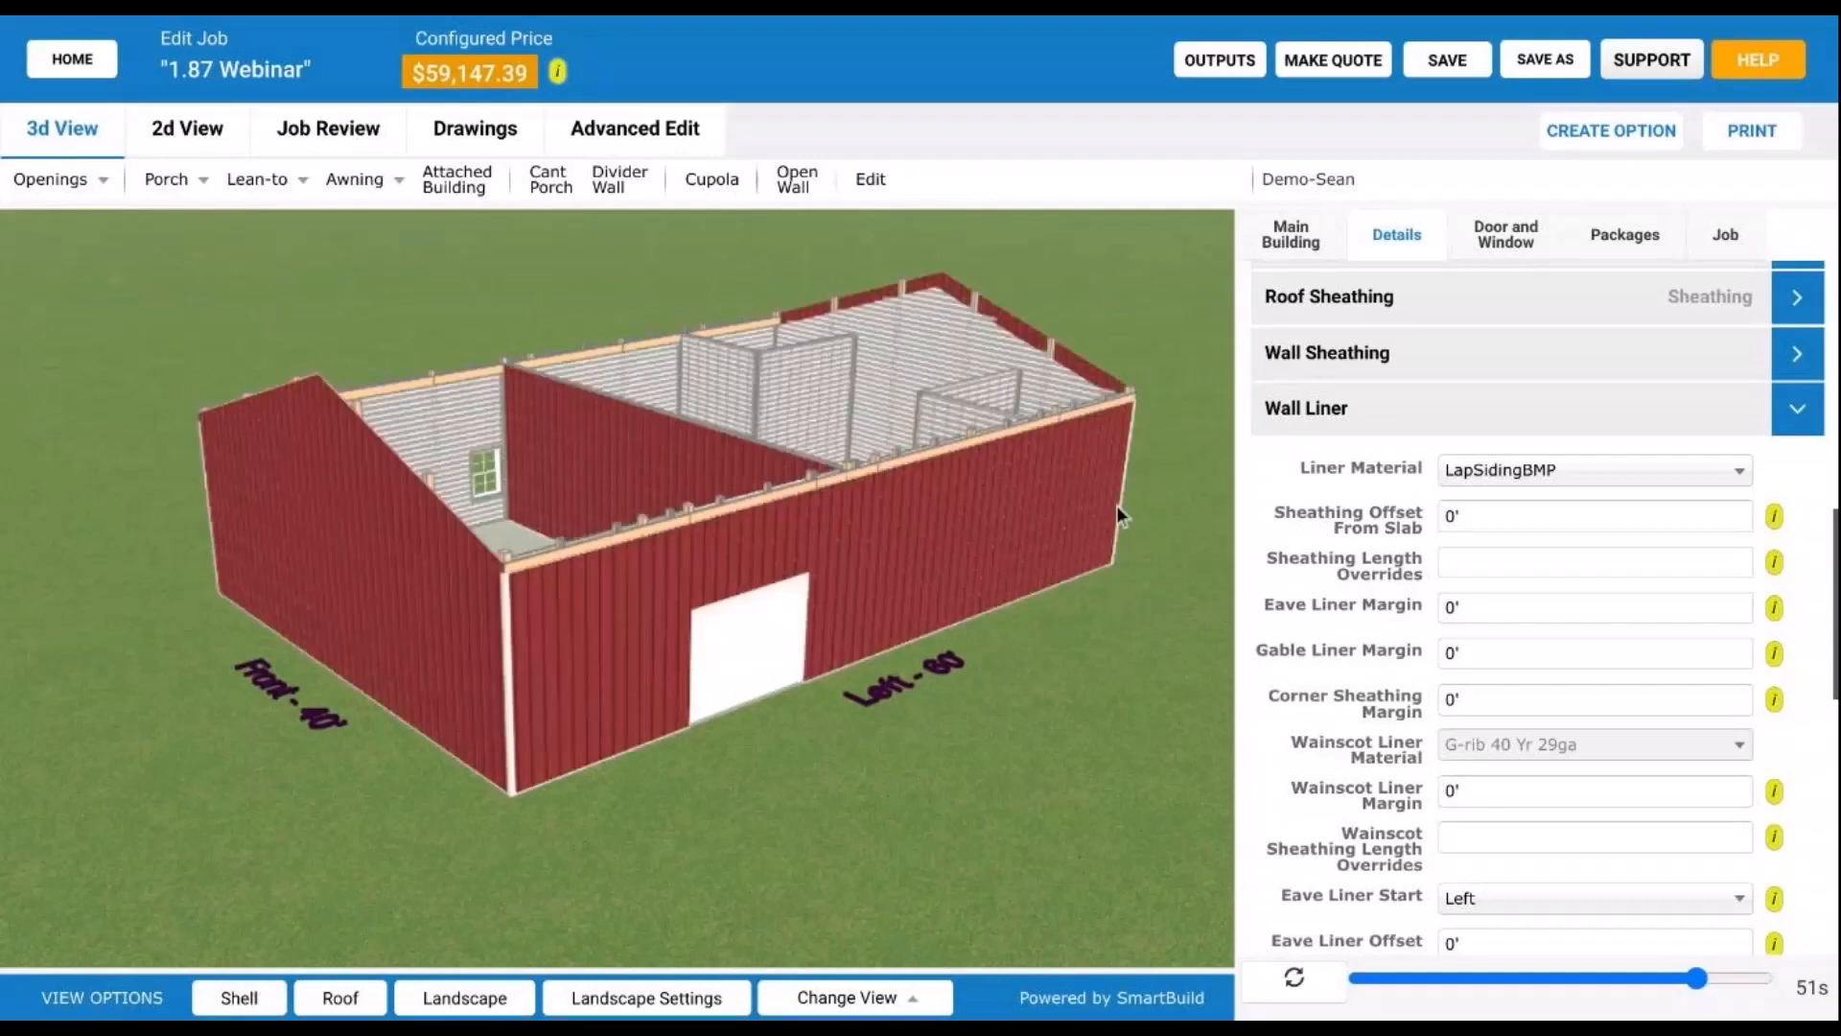
drag(629, 569, 833, 624)
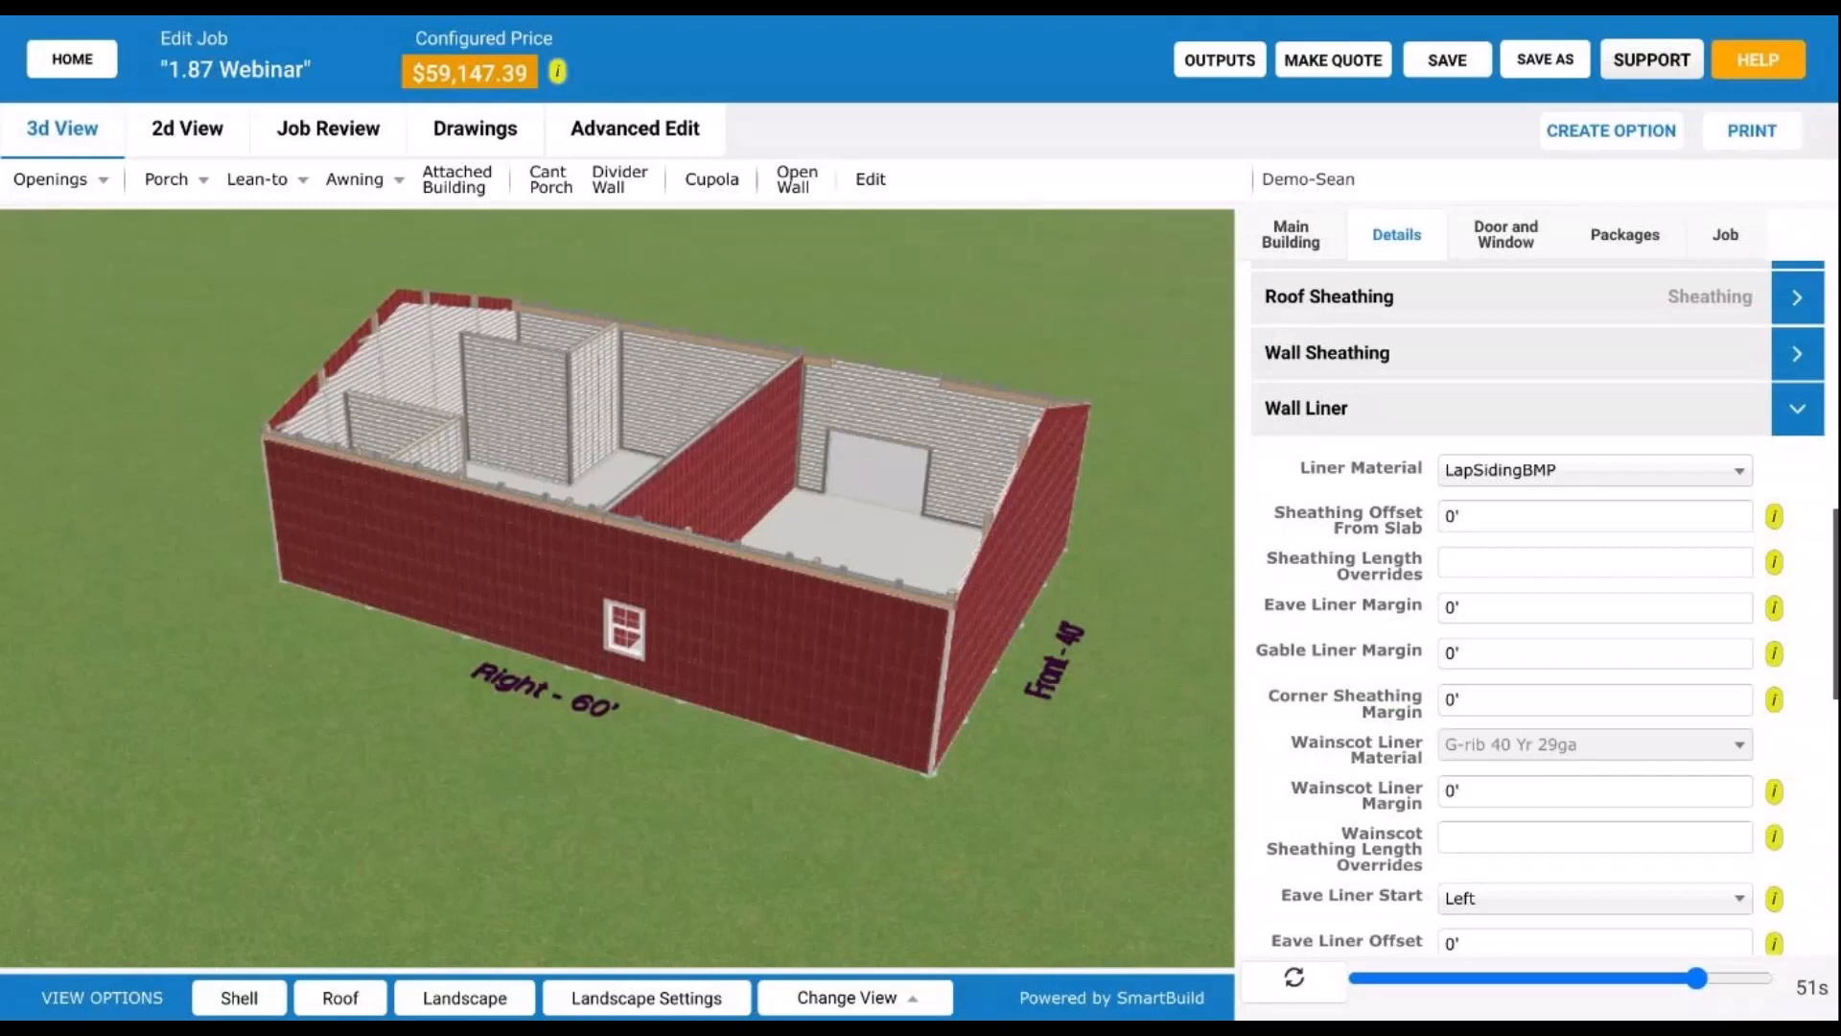
drag(830, 614, 447, 574)
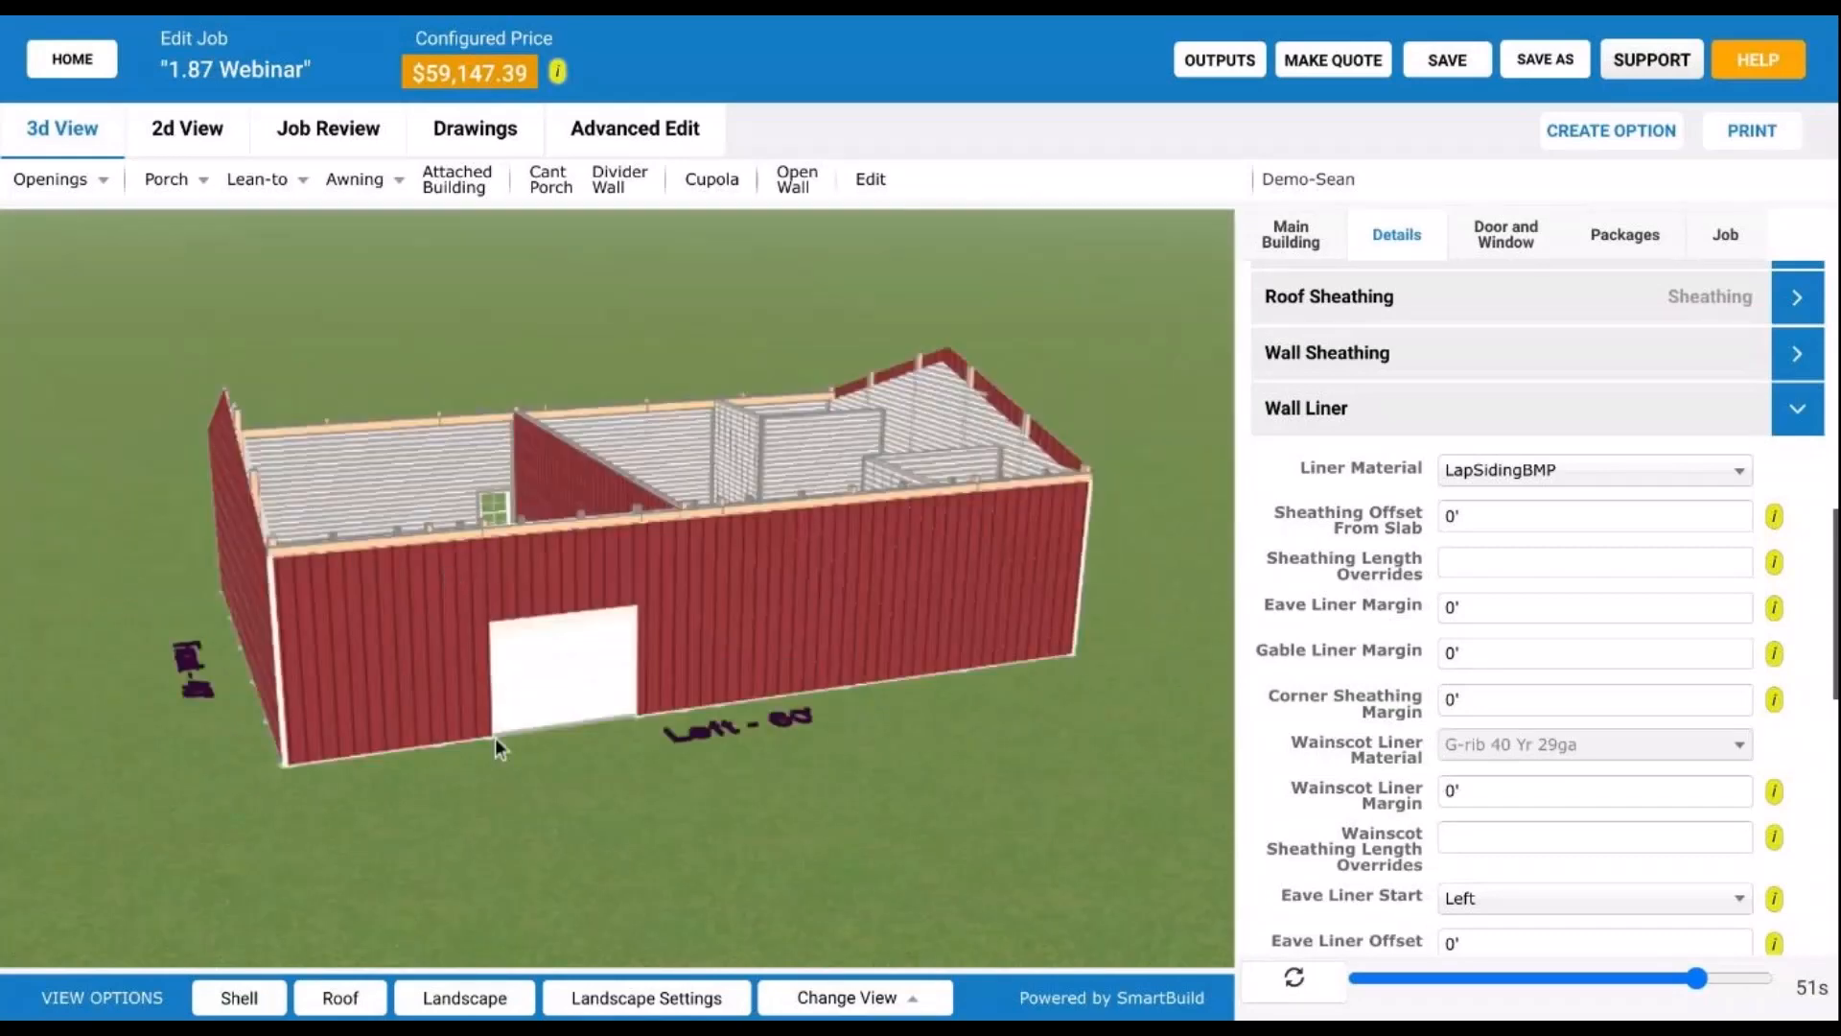
scroll(544, 741, up, 2)
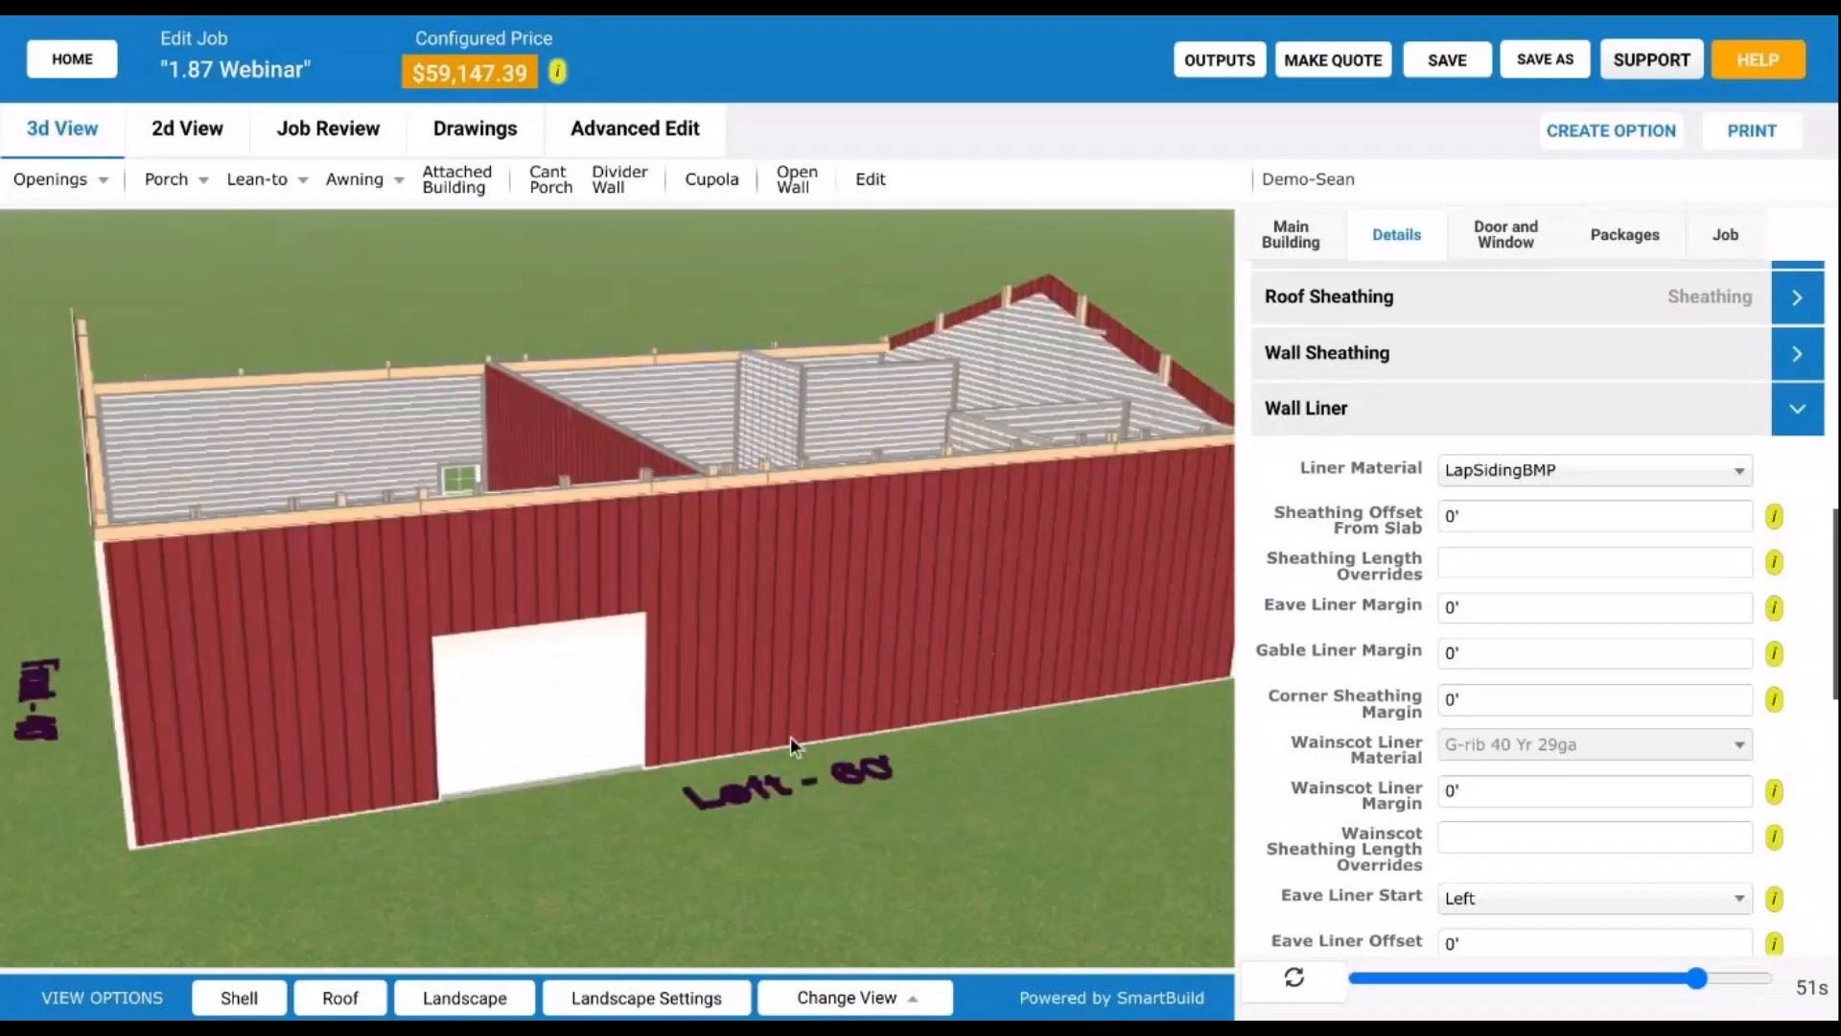
mouse_move(521, 774)
mouse_down()
mouse_move(636, 719)
mouse_move(548, 754)
mouse_up()
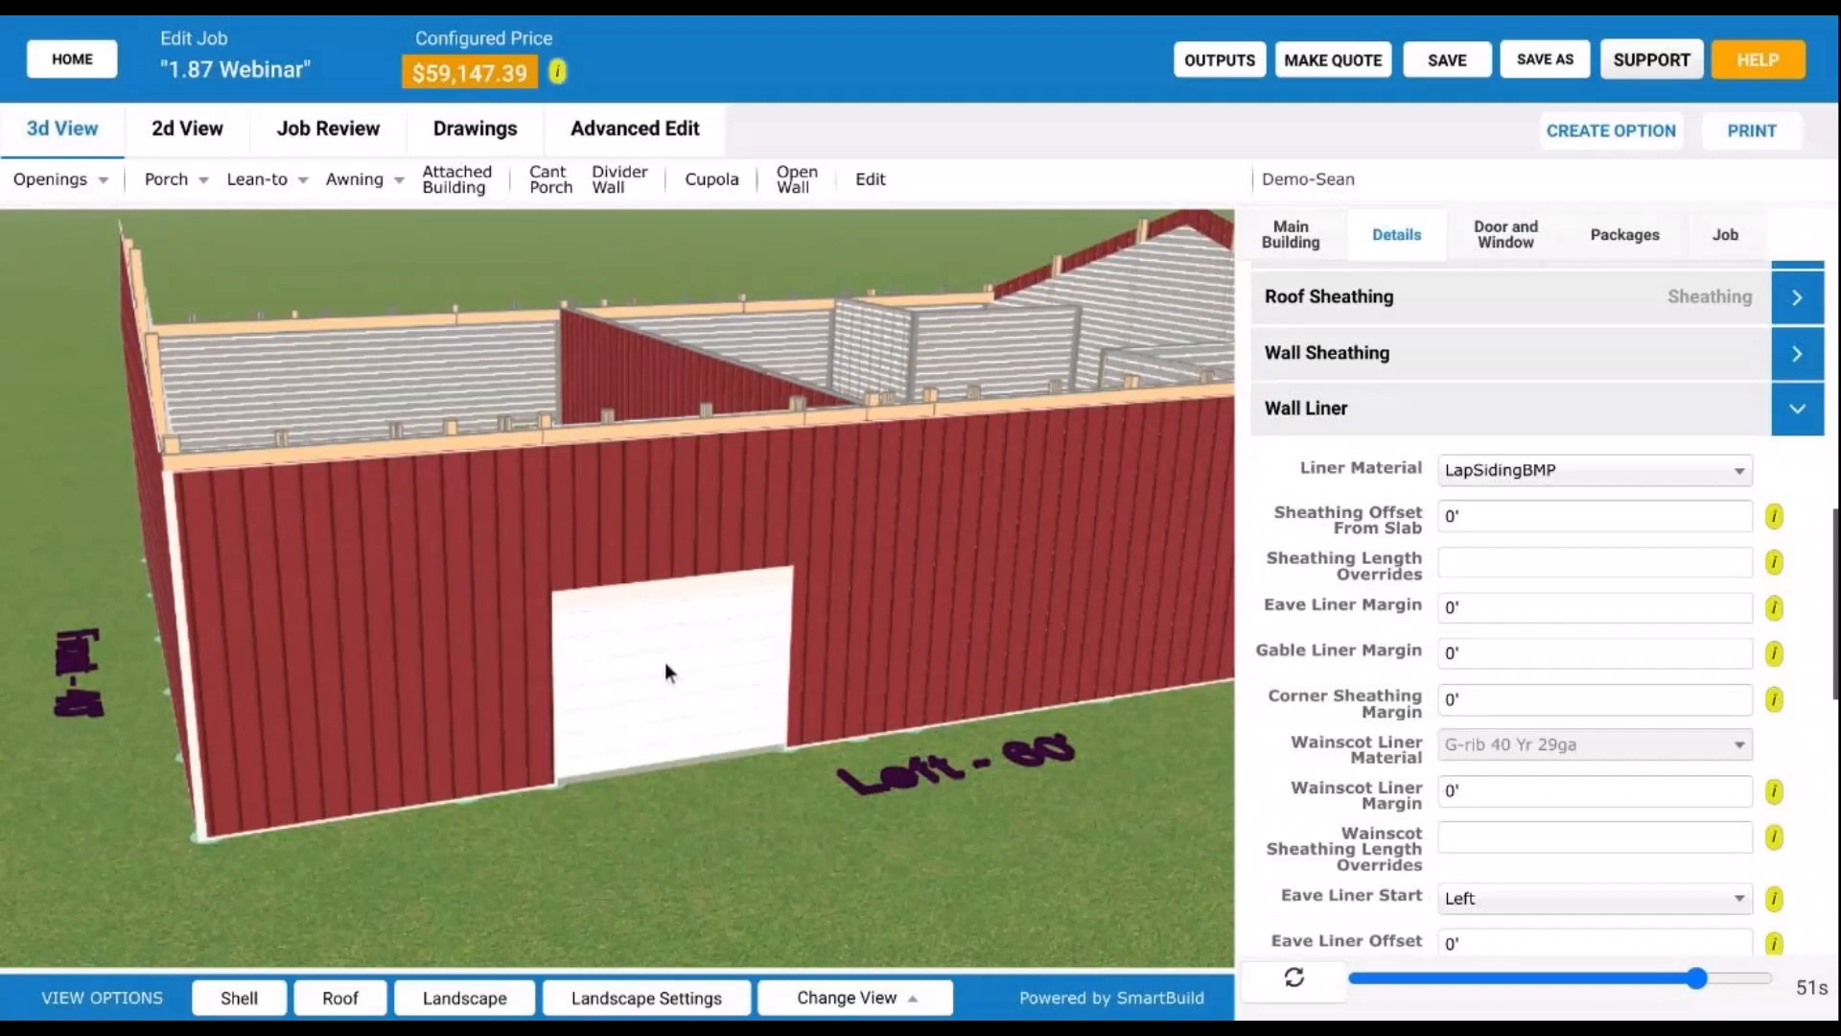
Step: Examine the building's exterior walls, divider wall and interior rooms from several angles in the 3D model
scroll(664, 661, down, 3)
drag(729, 742, 718, 792)
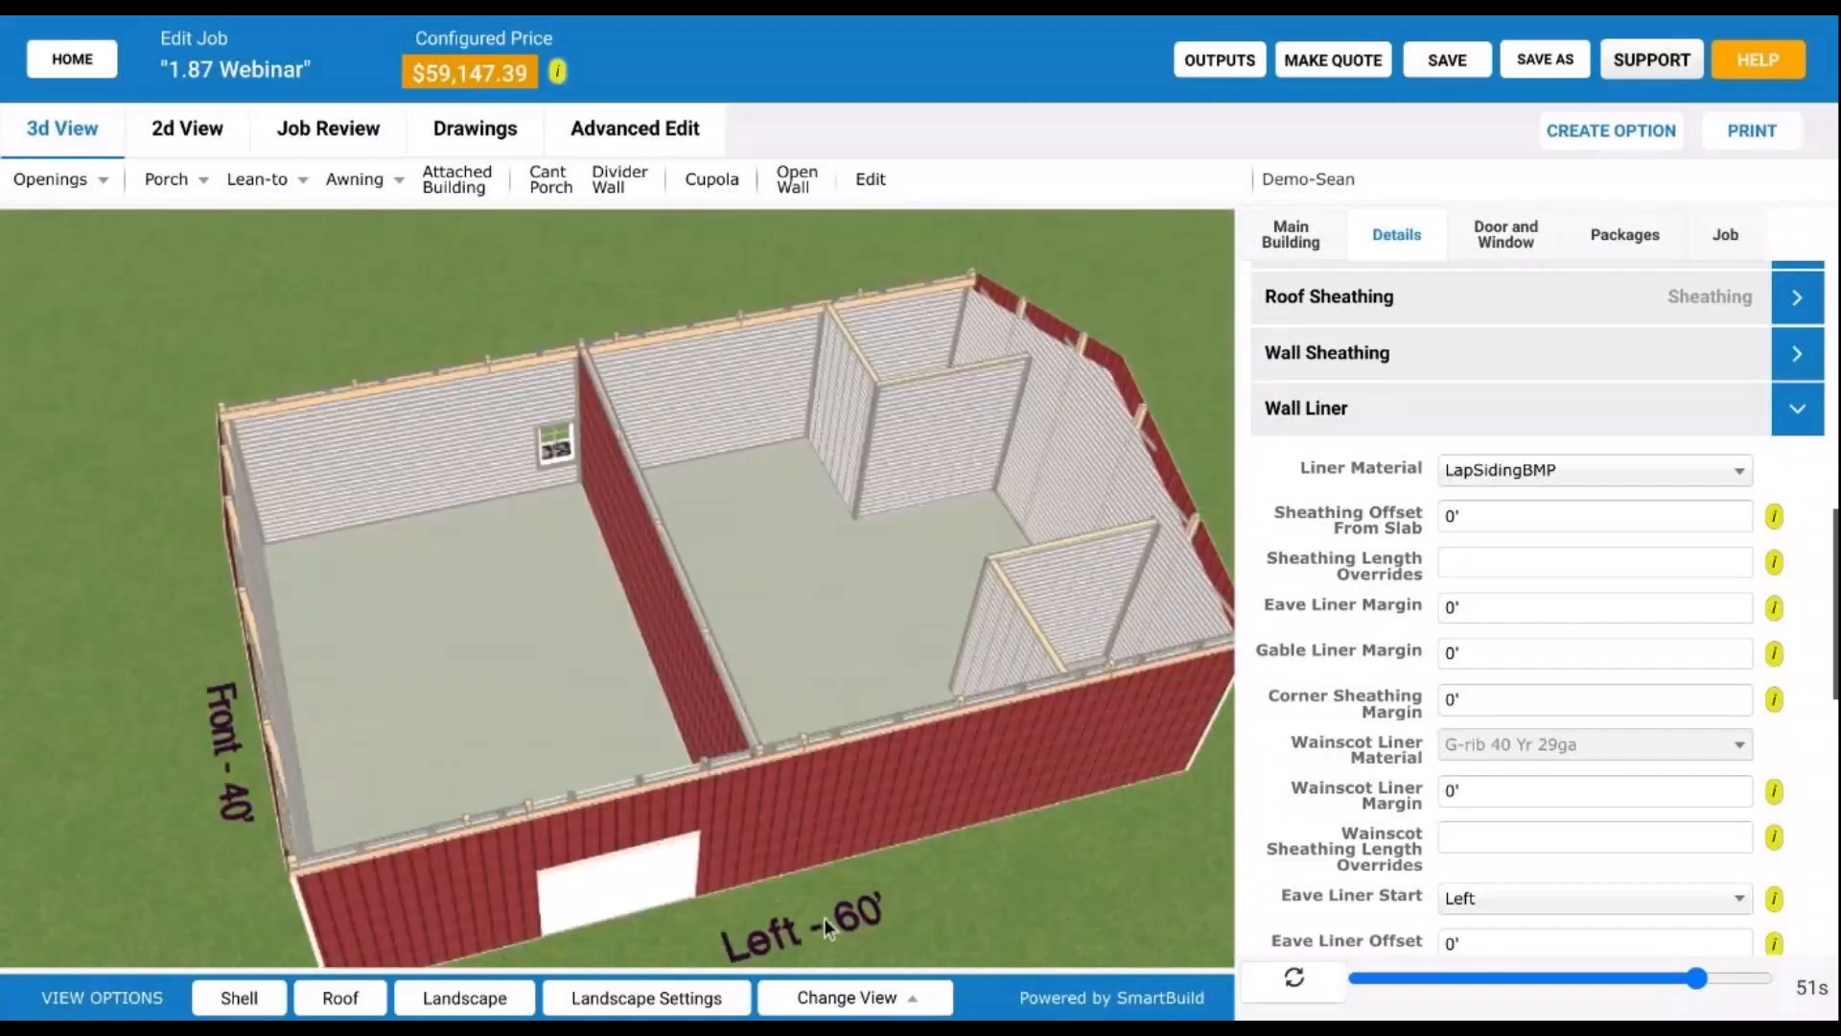
right_drag(825, 918, 808, 677)
drag(436, 727, 786, 693)
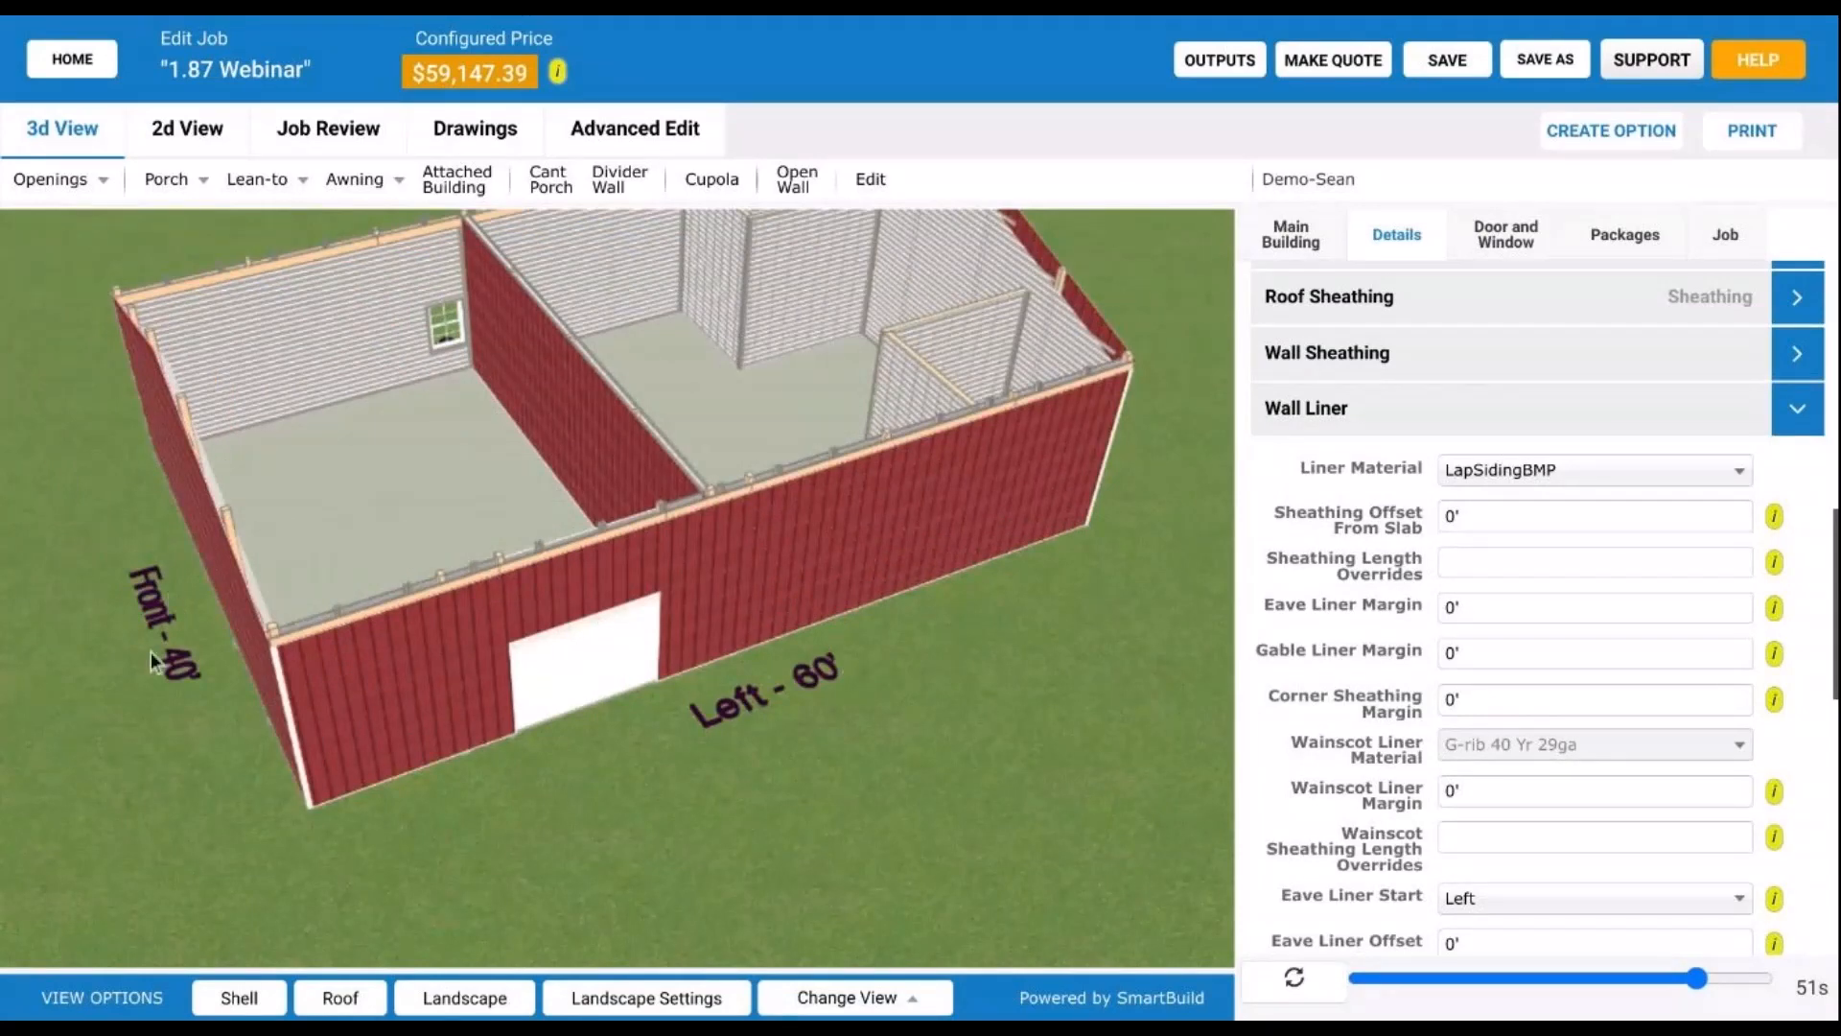
drag(154, 649, 213, 624)
drag(833, 672, 790, 741)
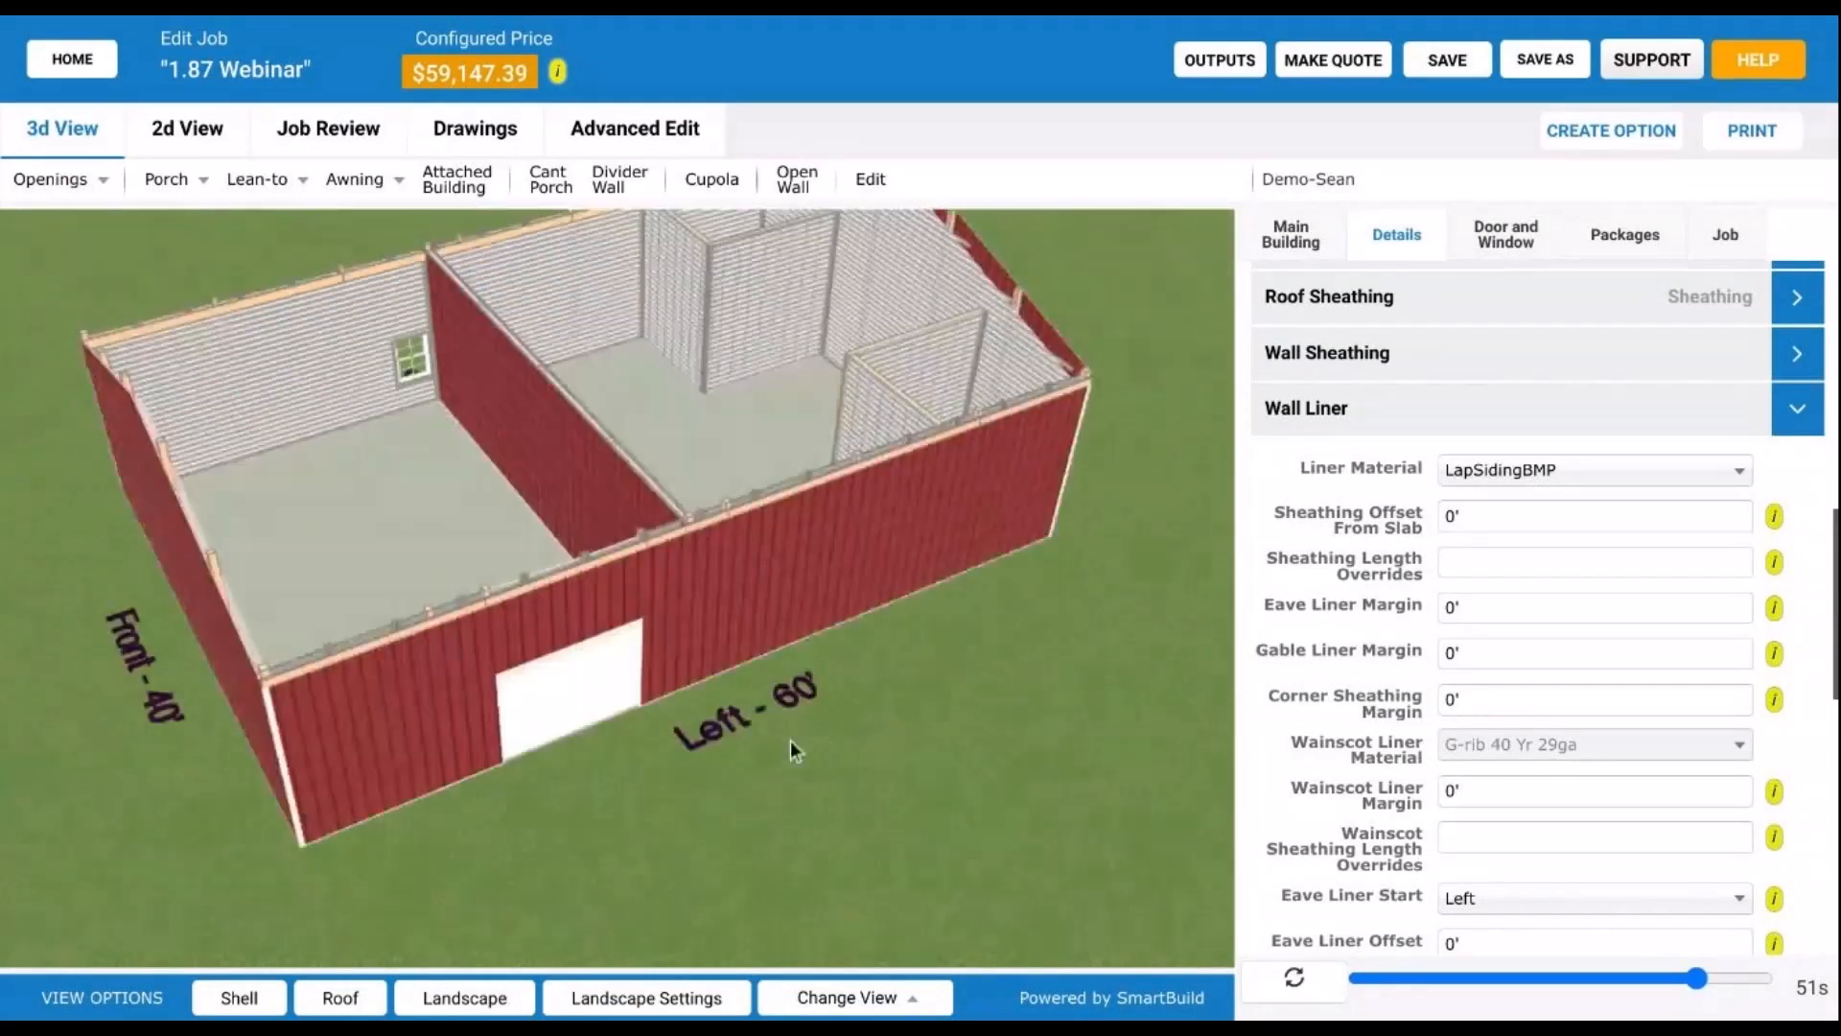
scroll(788, 768, down, 3)
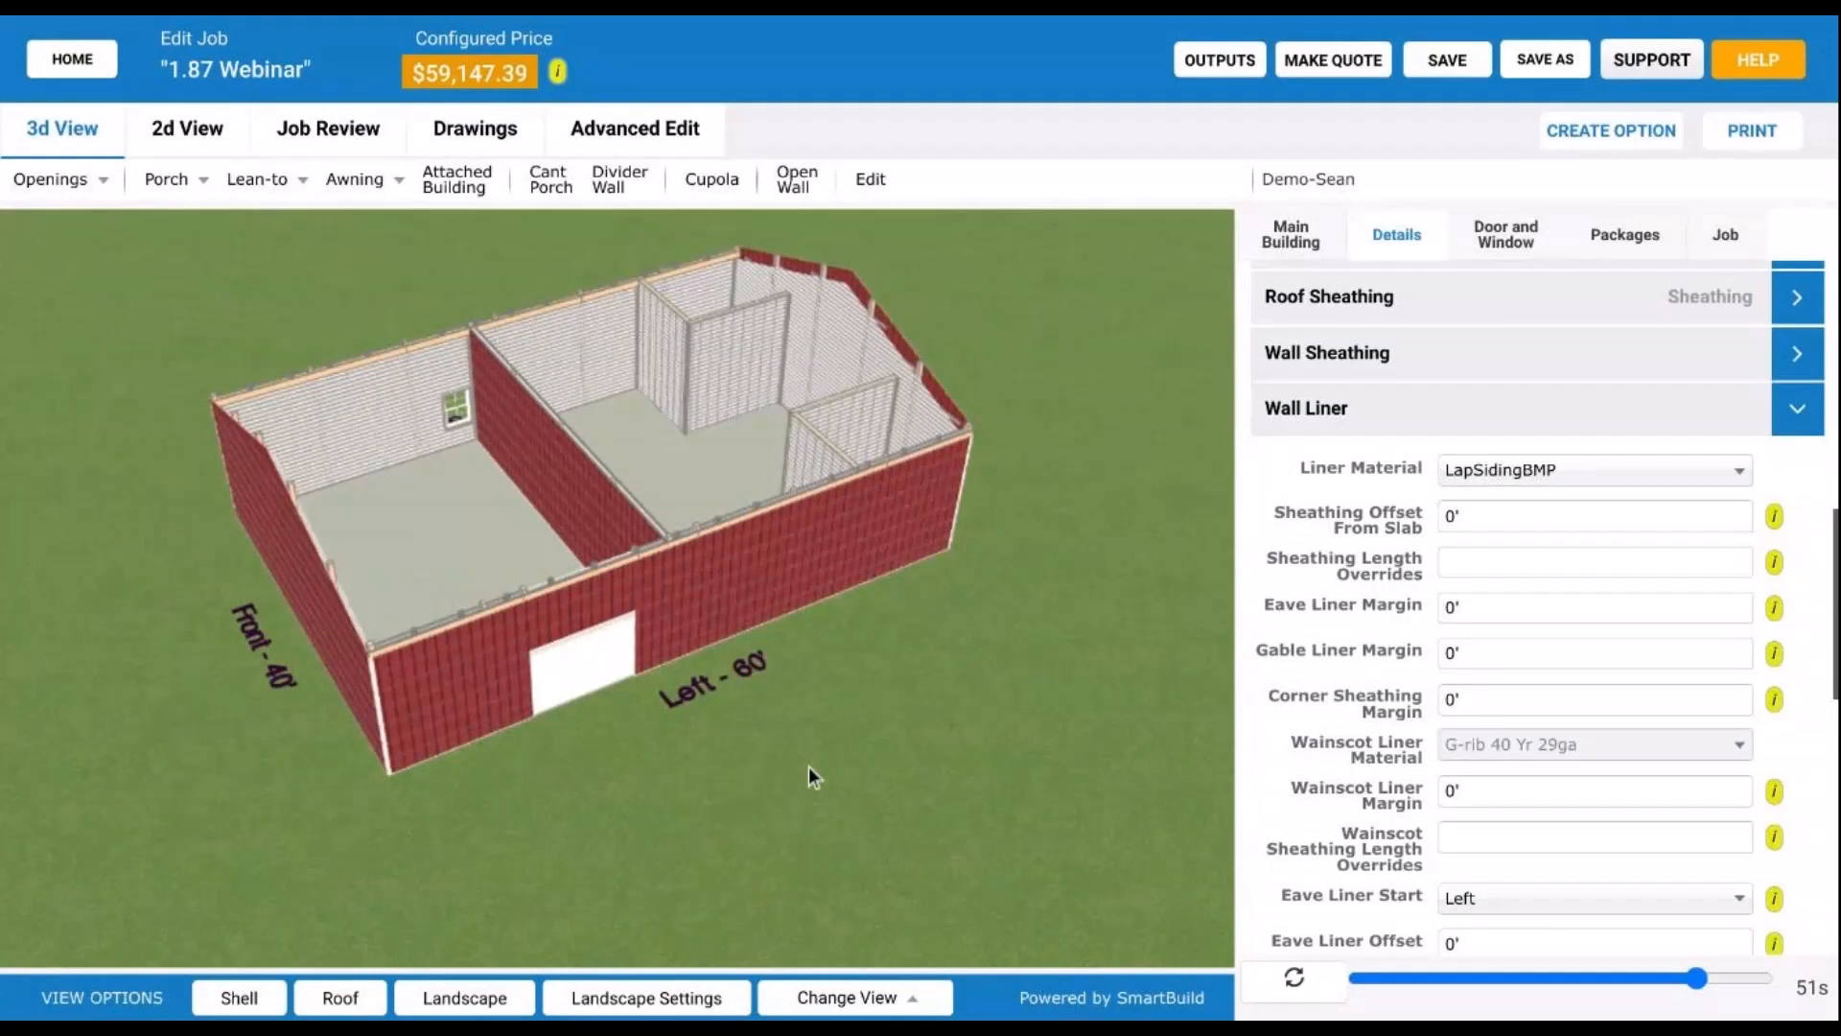
drag(808, 767, 223, 374)
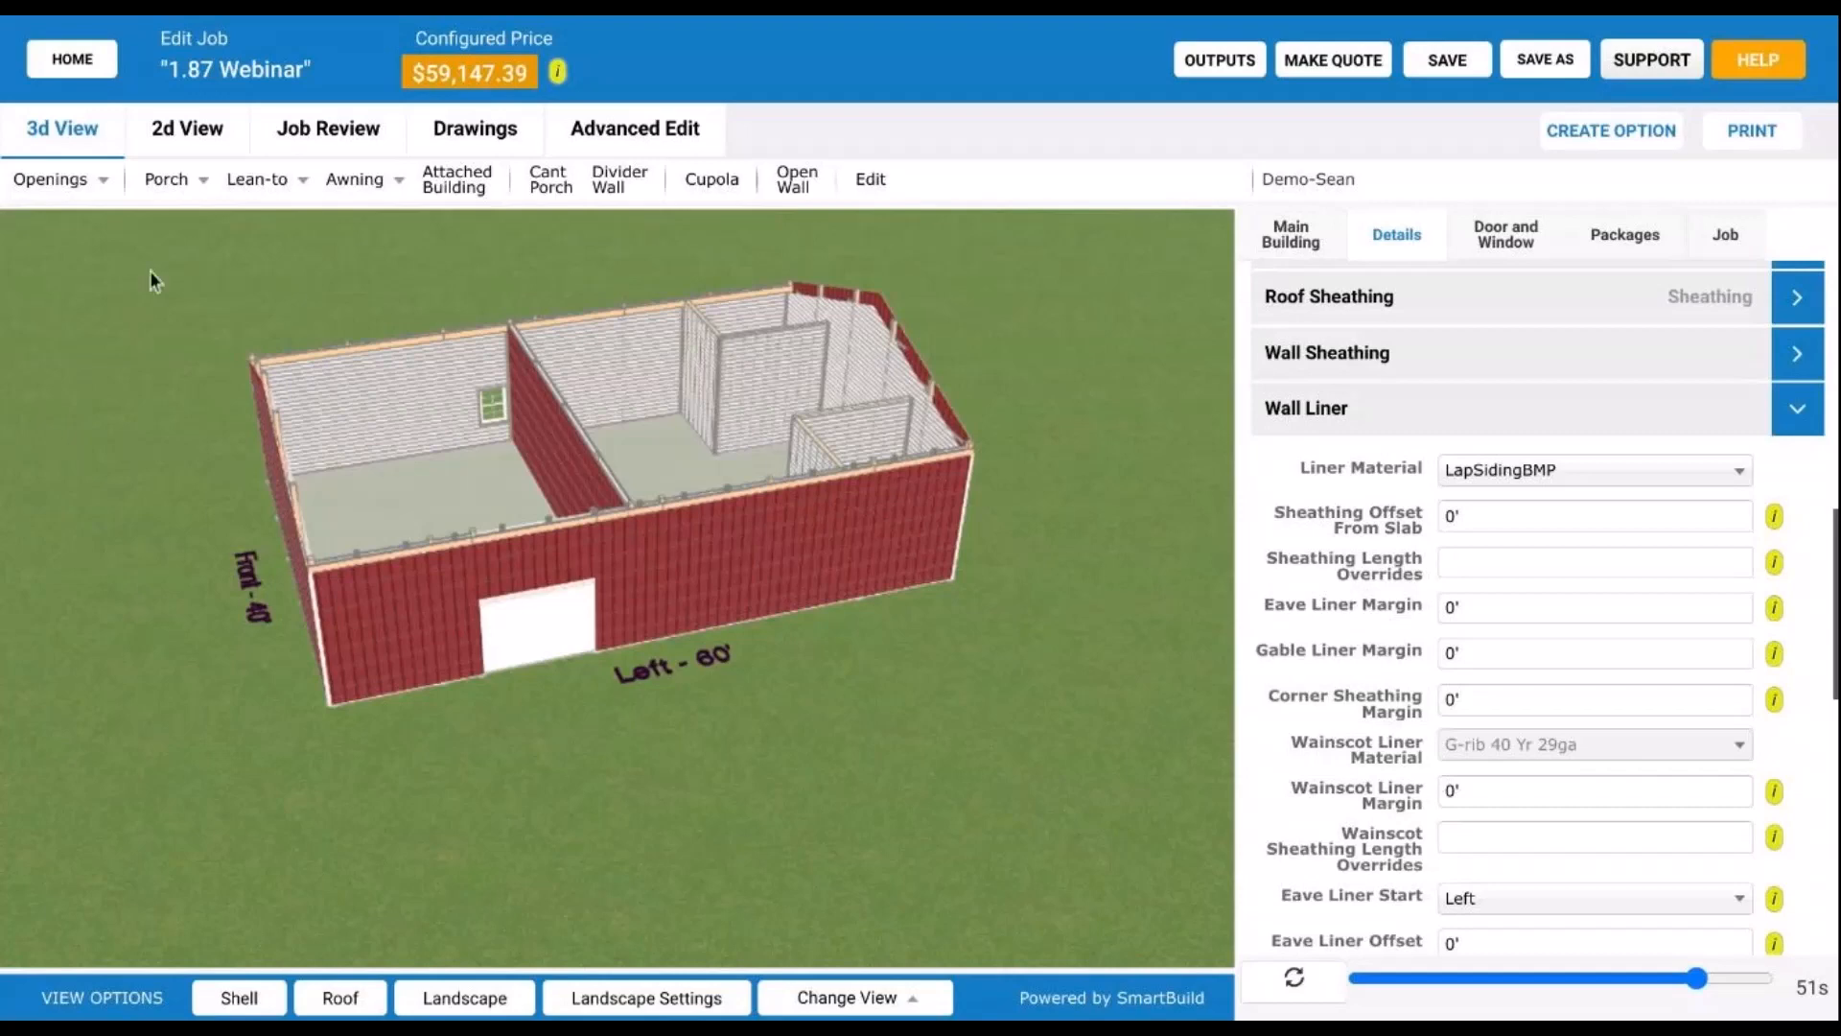
Step: Hide the building's shell and view the exposed framing of the two small interior rooms up close
click(237, 999)
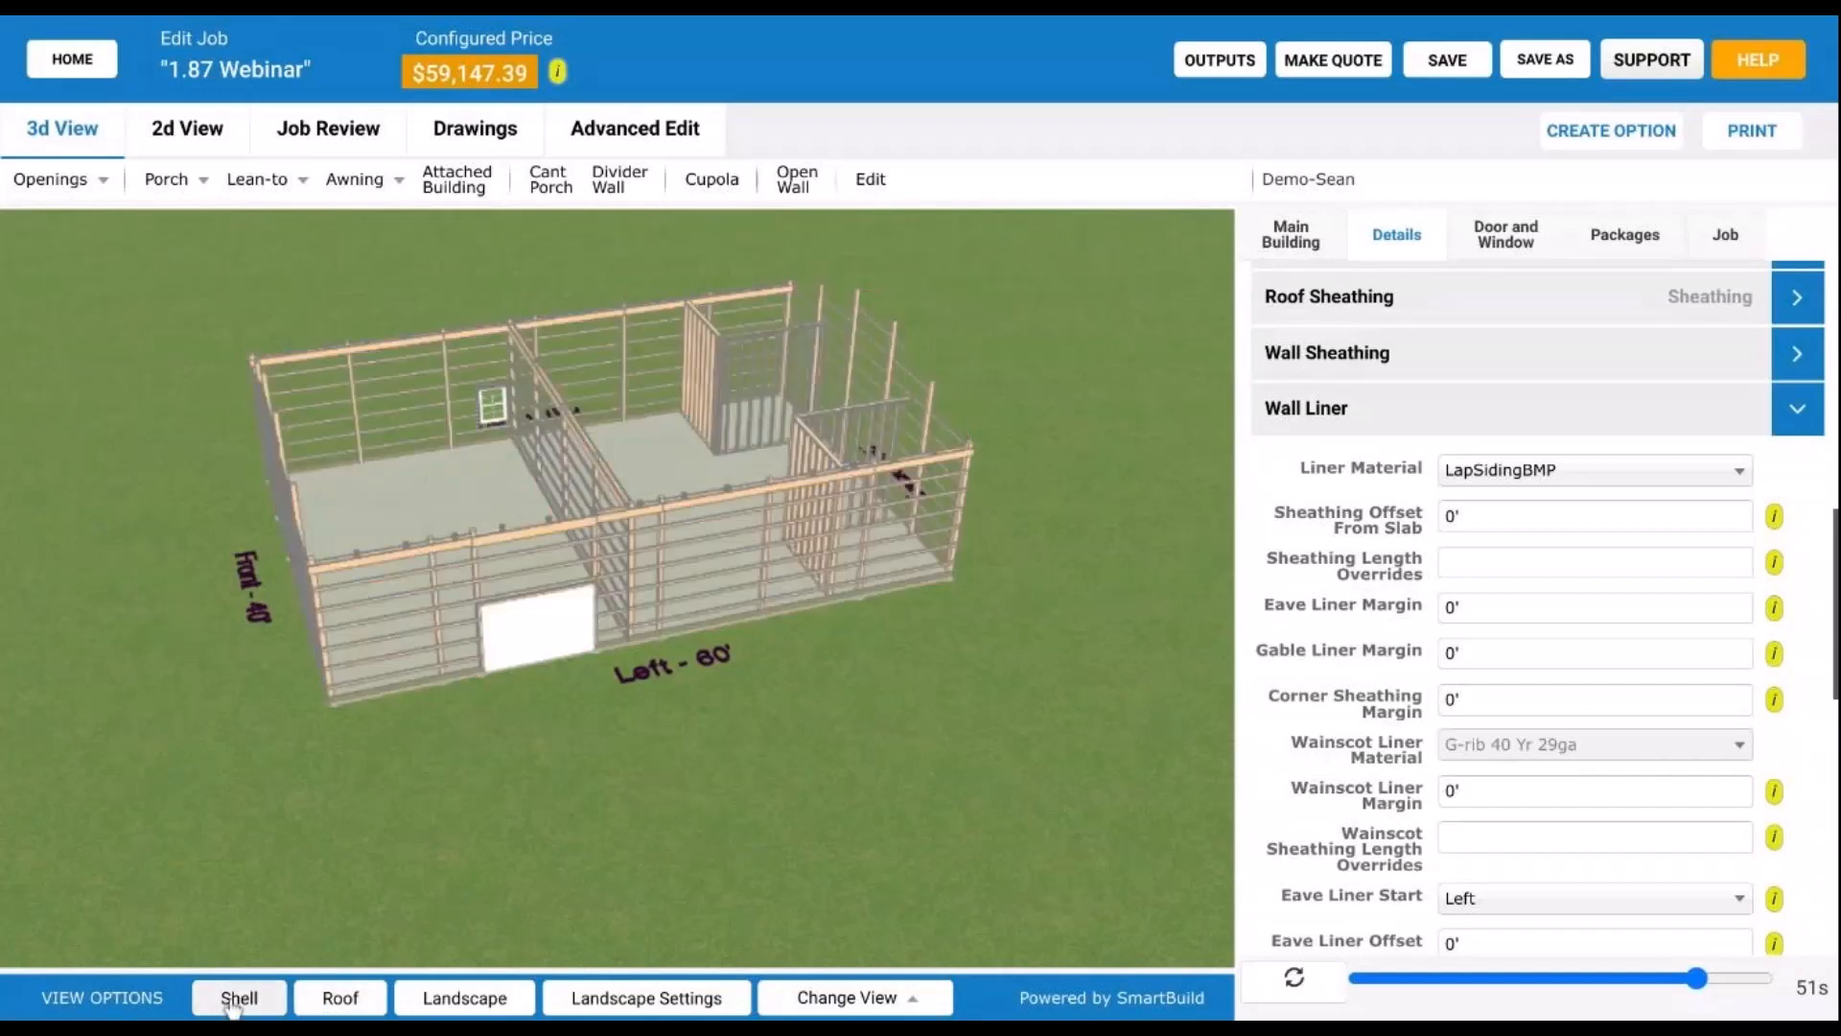
scroll(761, 433, up, 3)
scroll(686, 432, up, 4)
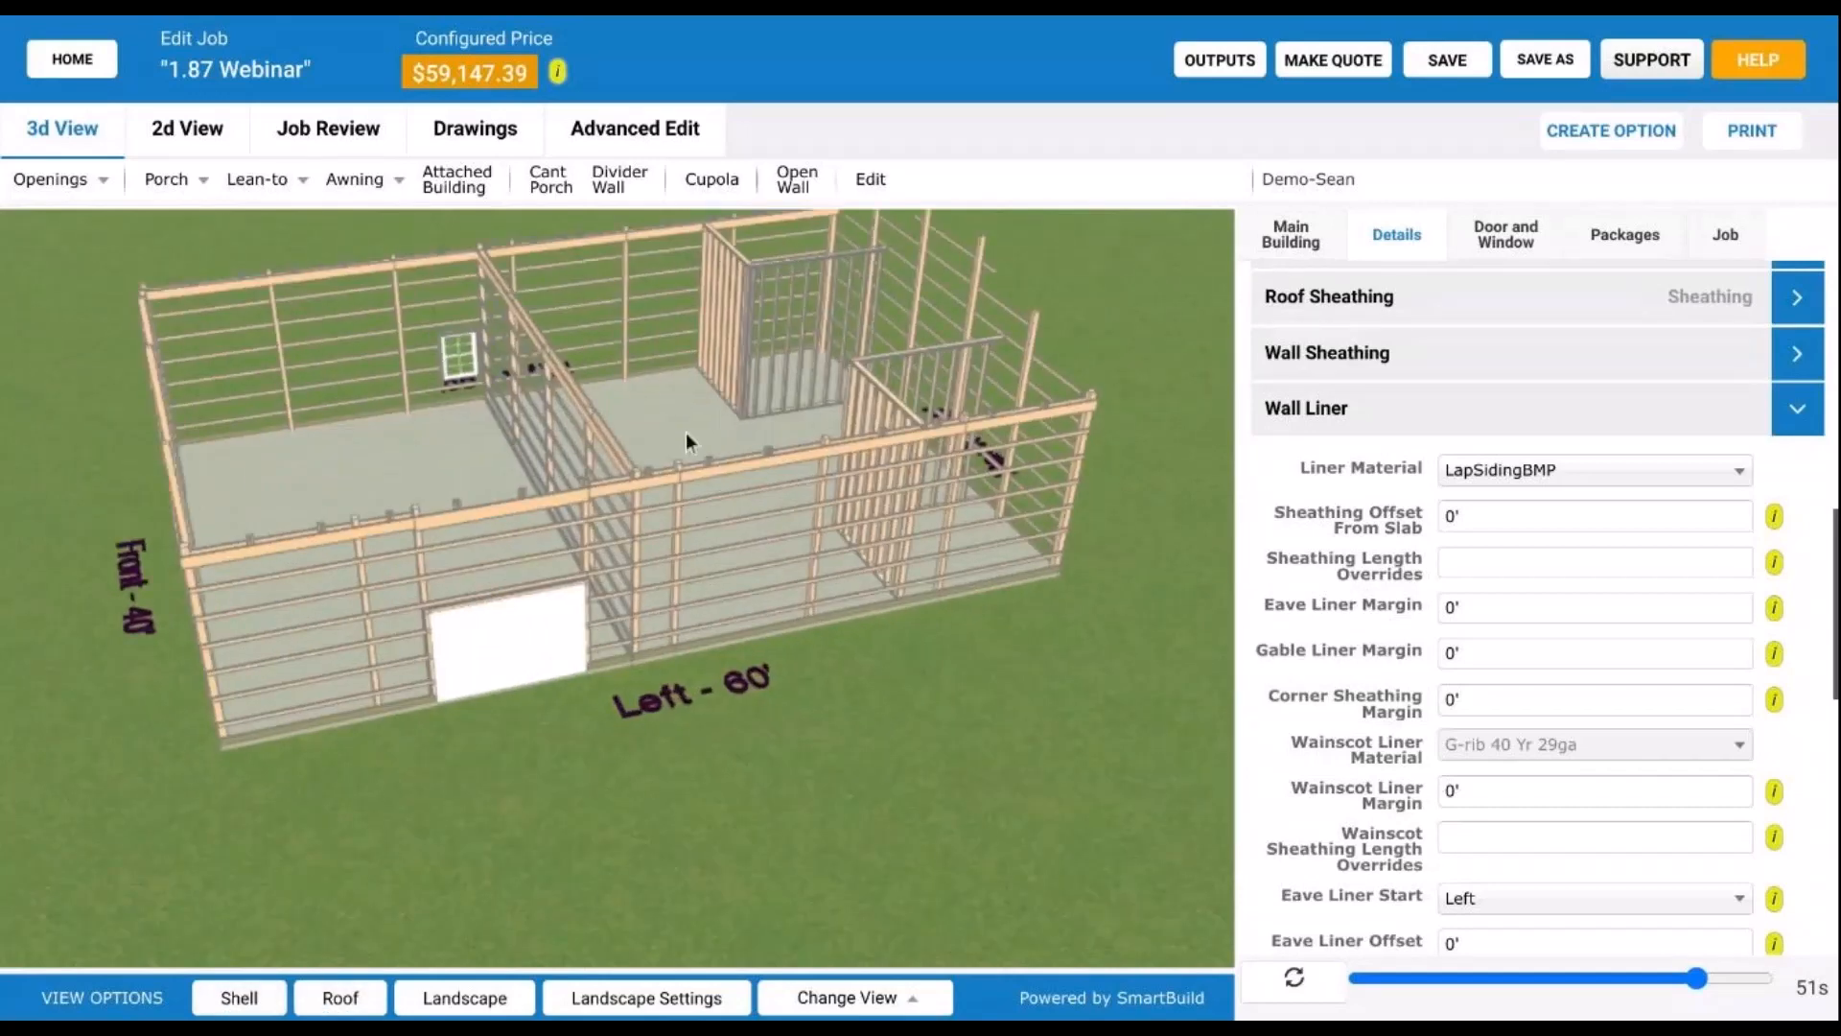
right_drag(683, 383, 451, 838)
drag(451, 838, 696, 537)
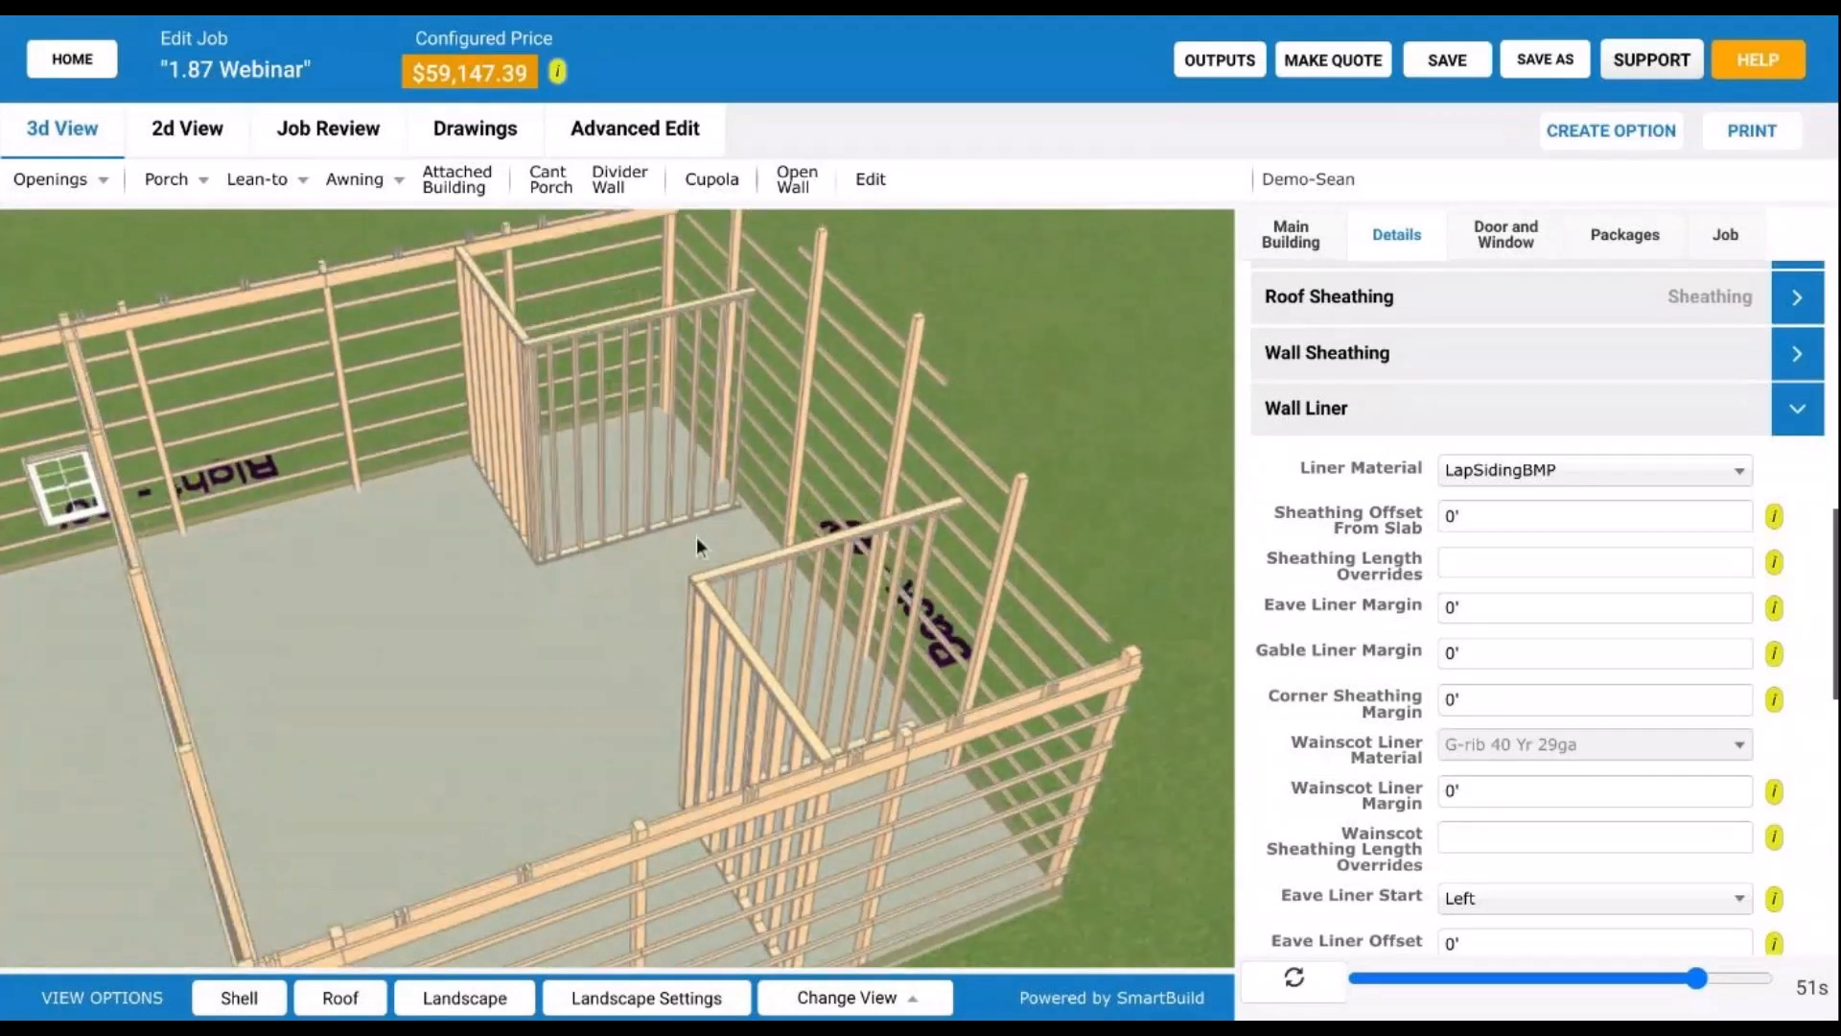
Step: Collapse the Wall Liner settings and inspect the stud framing of the small room in the far corner
click(1443, 431)
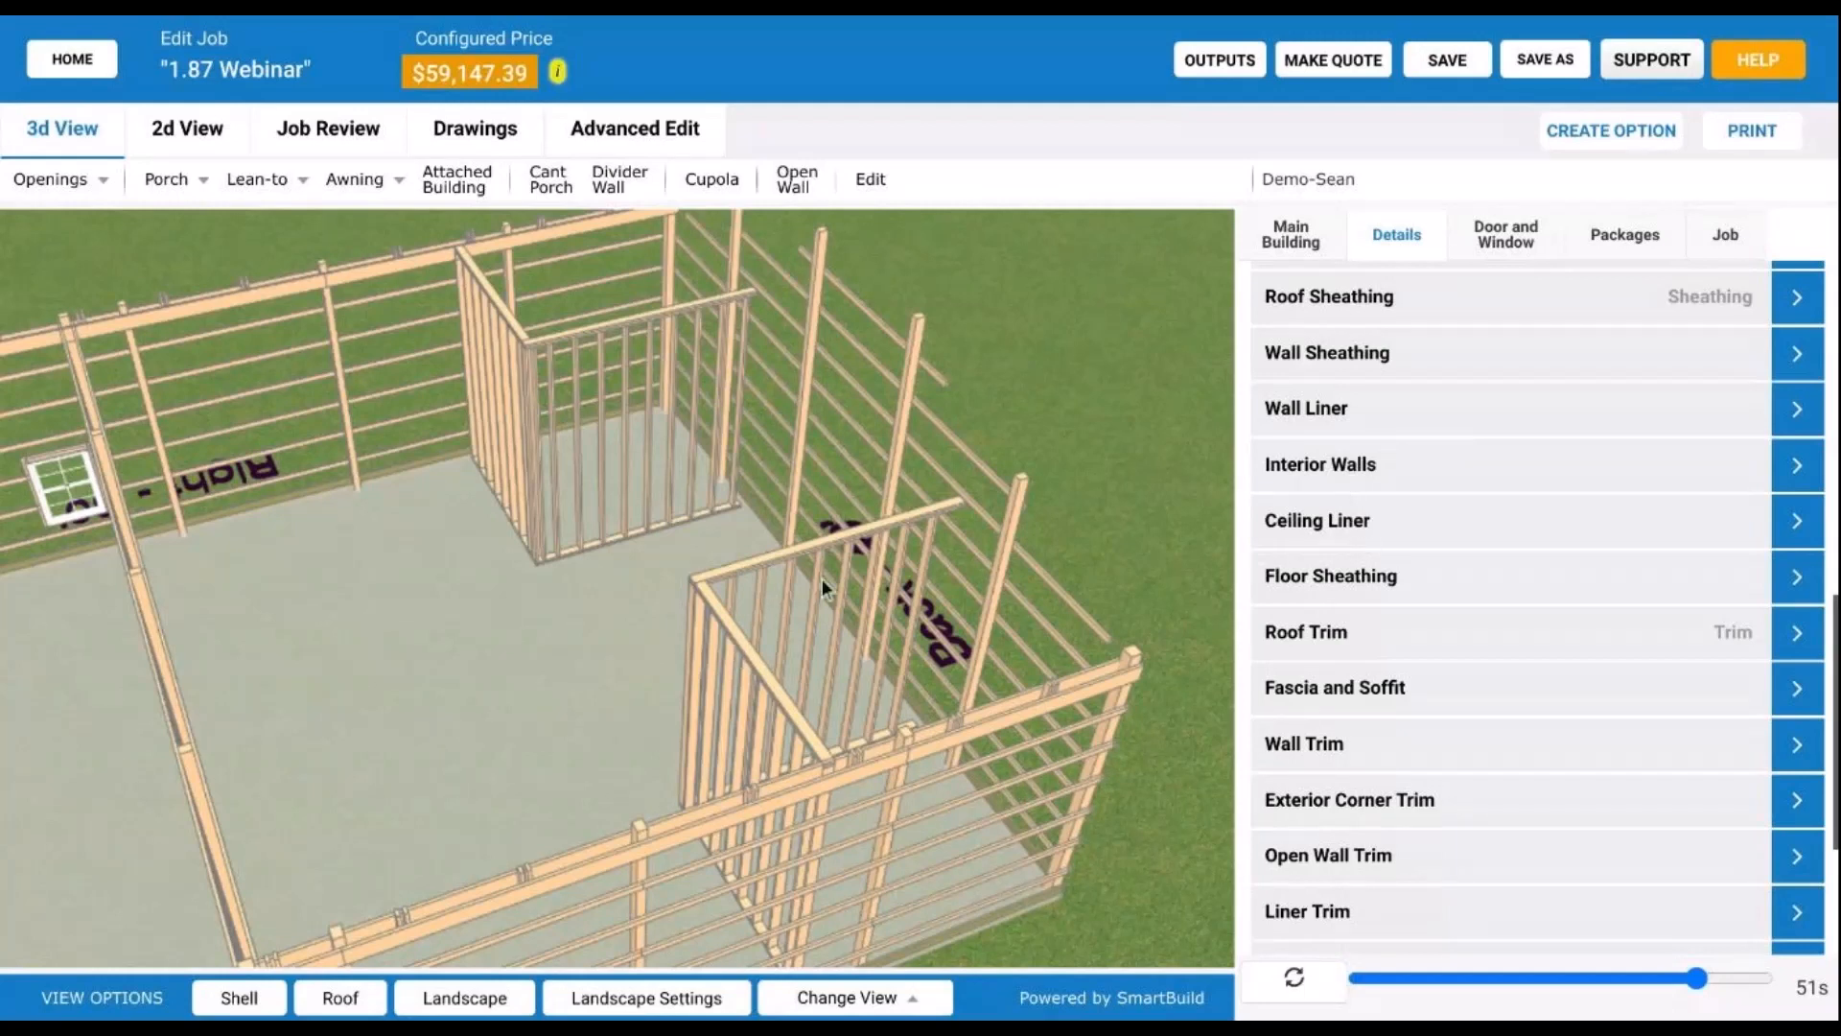
drag(821, 578, 863, 596)
drag(683, 569, 645, 683)
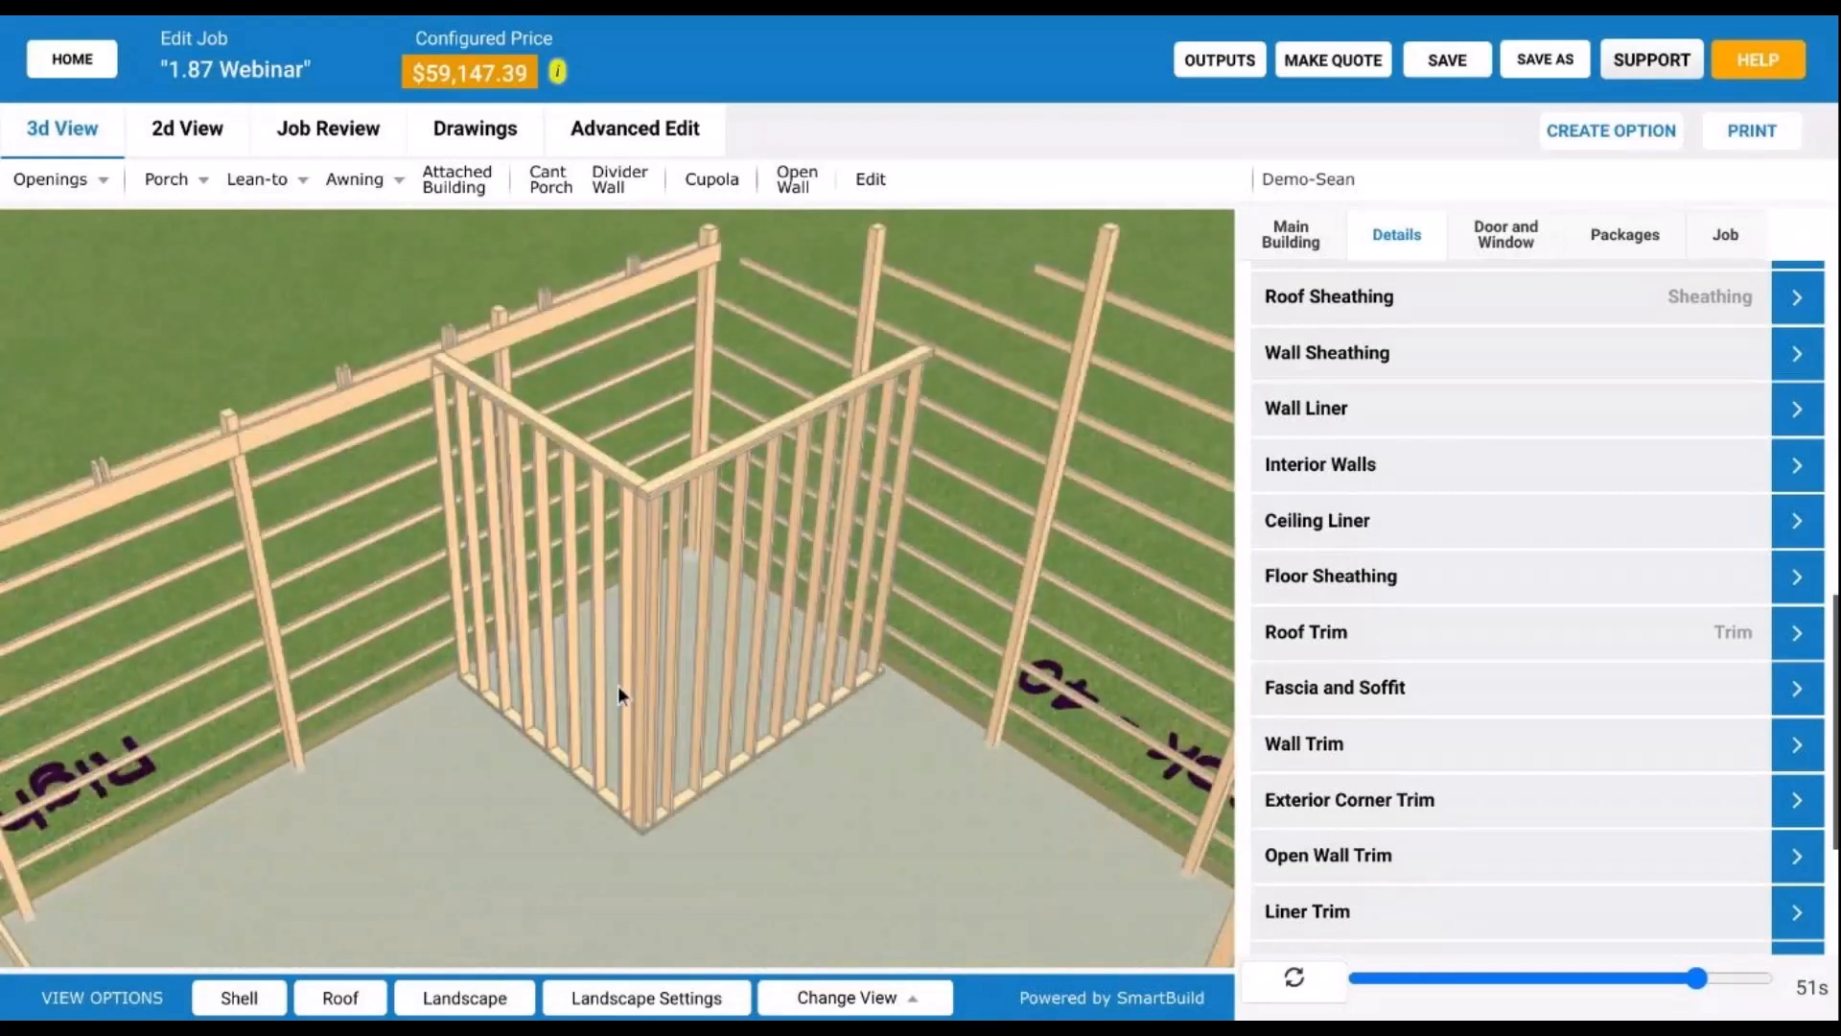
scroll(1477, 571, up, 10)
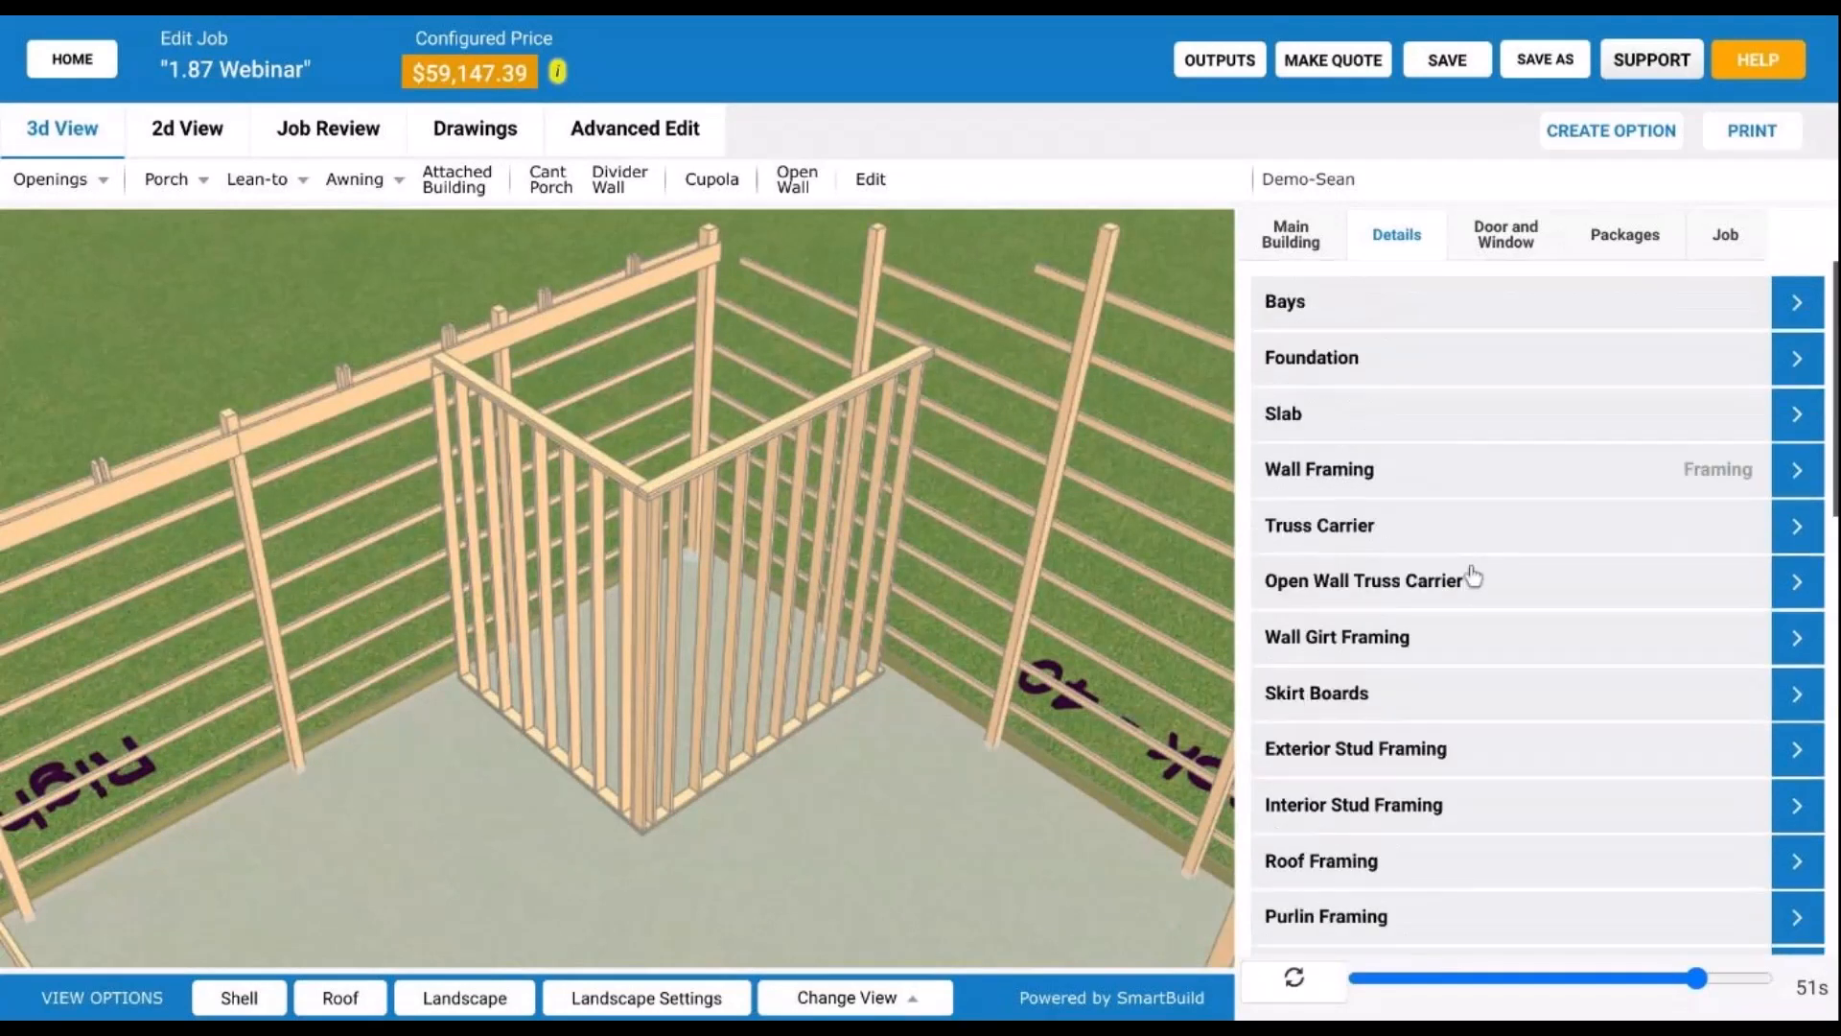
scroll(1449, 583, down, 2)
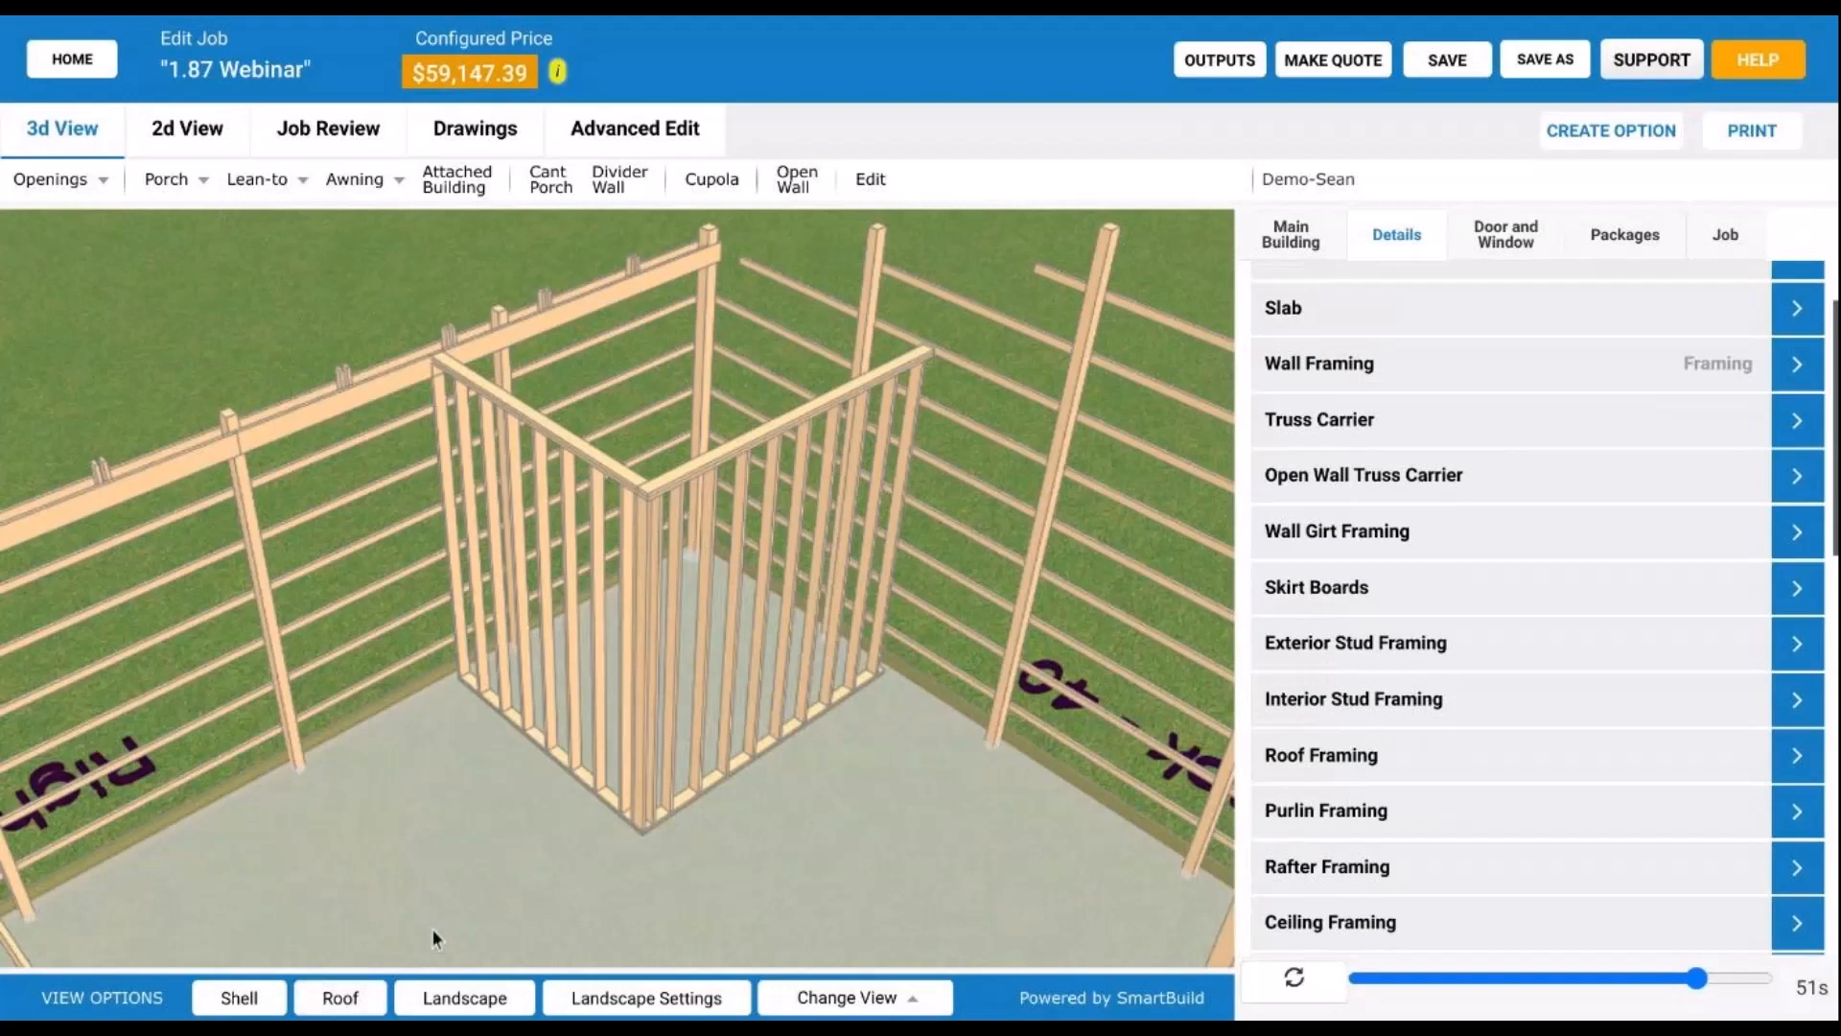
Step: Examine how the divider wall's posts and girts are framed compared with the stud-framed interior rooms
drag(432, 928, 966, 625)
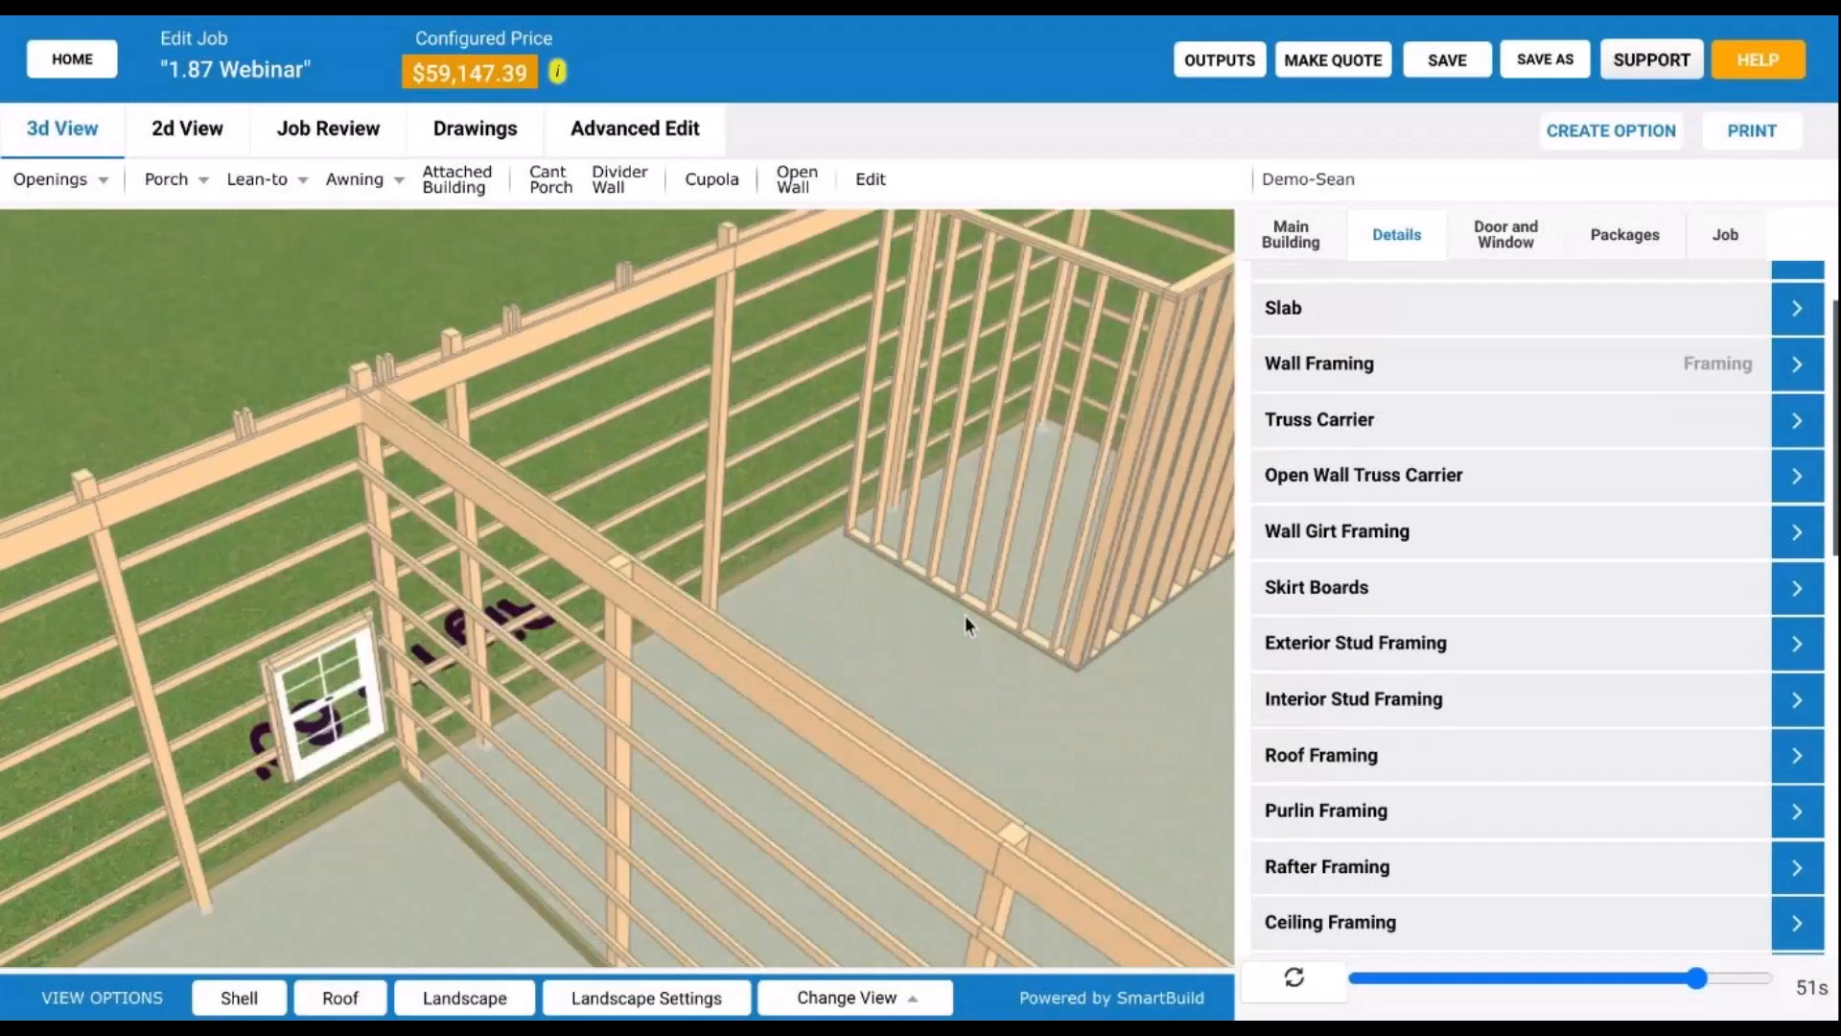
drag(929, 682, 756, 649)
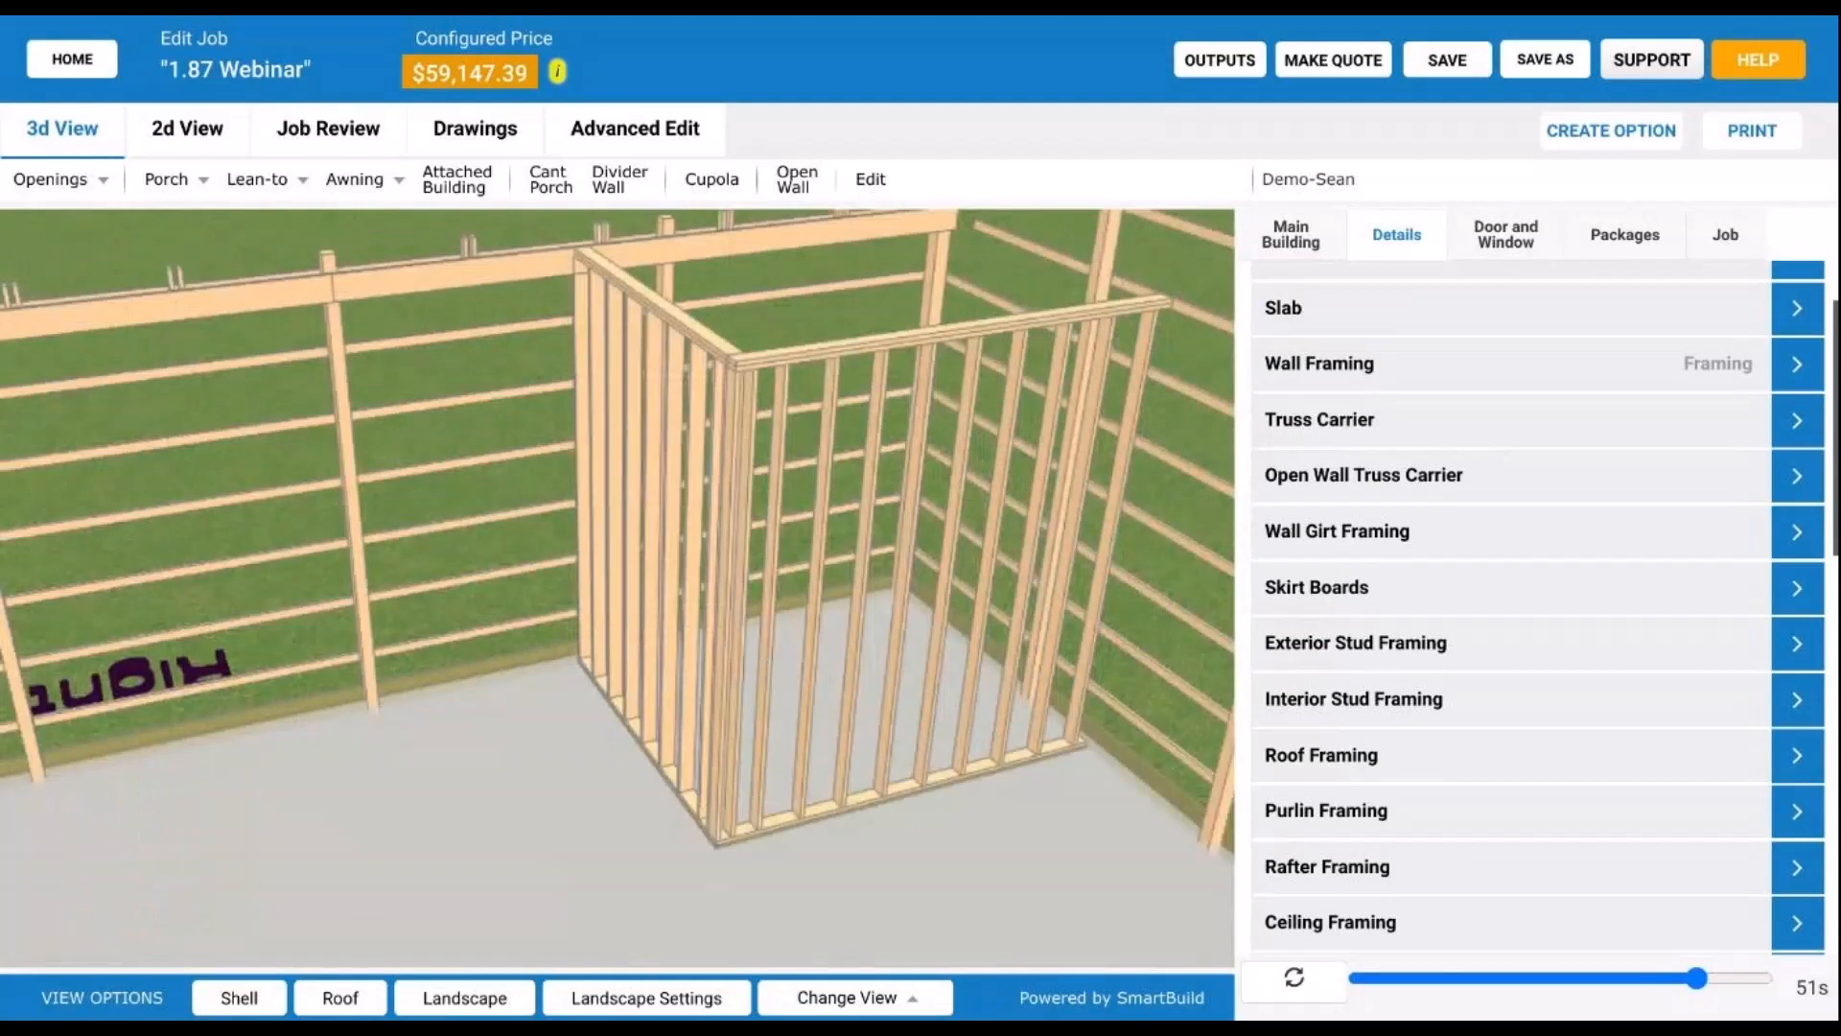
drag(718, 683, 588, 620)
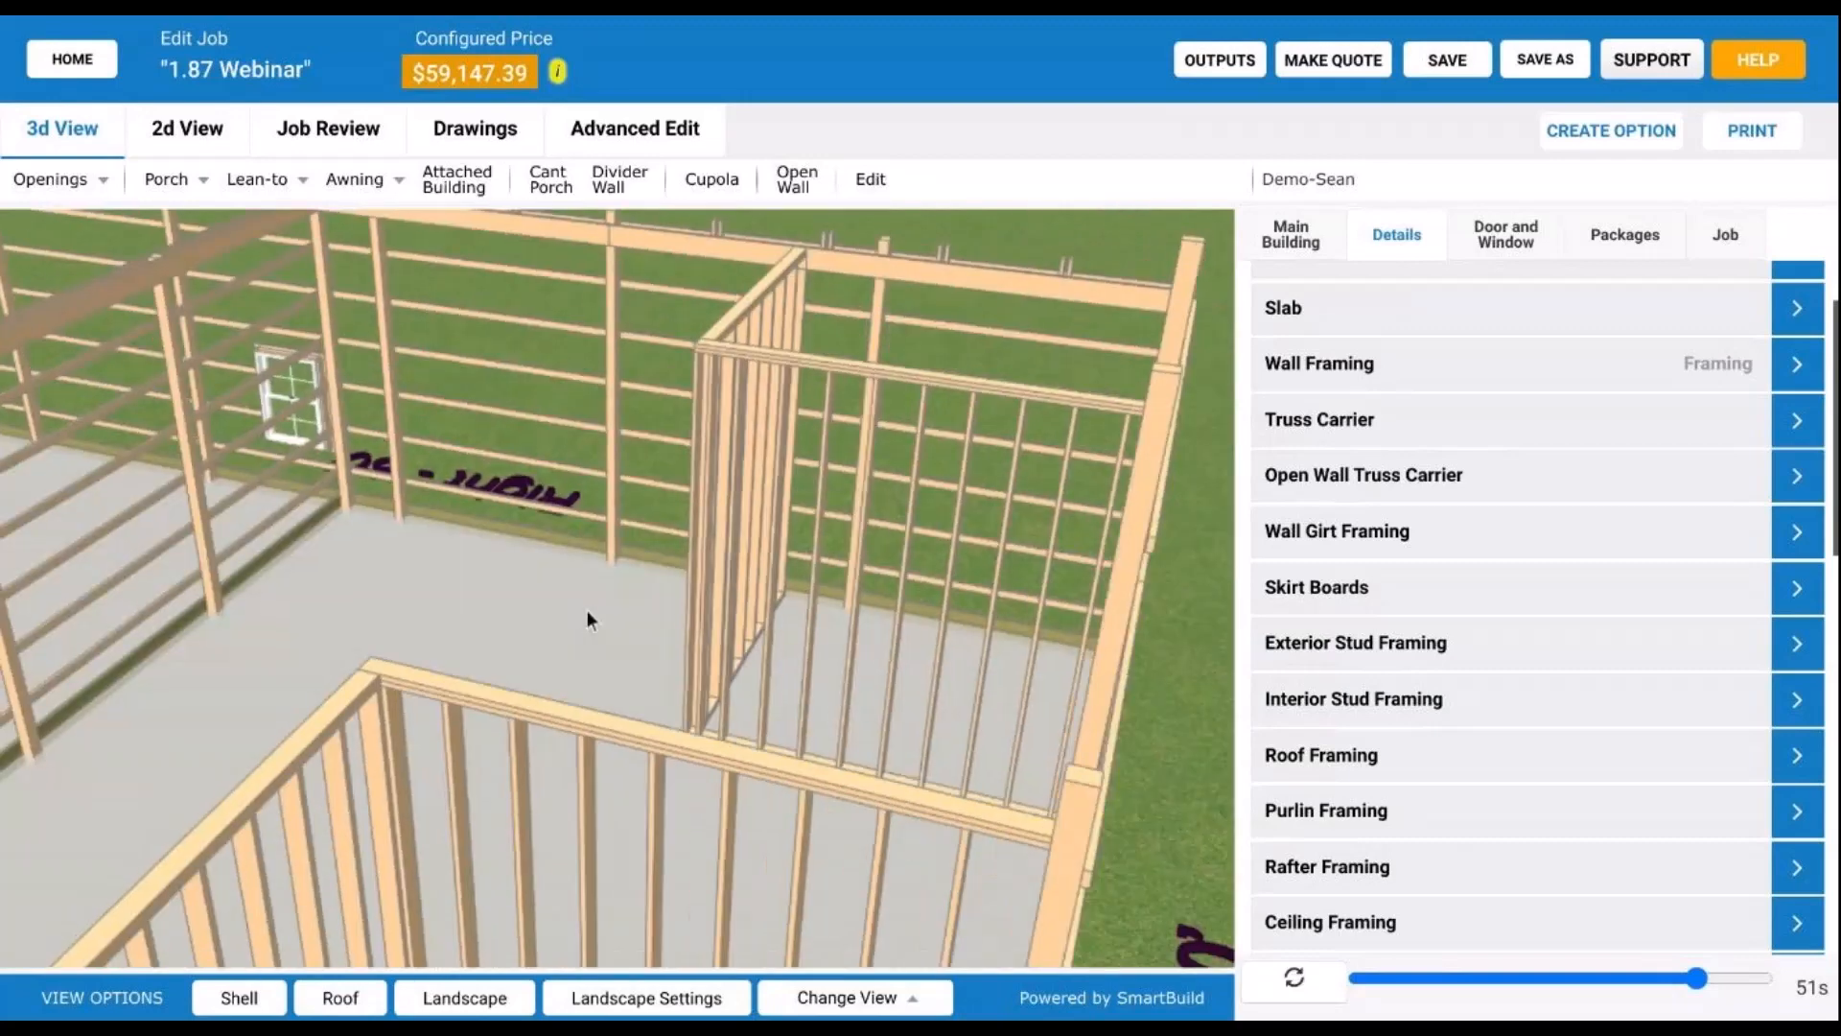
drag(228, 443, 301, 445)
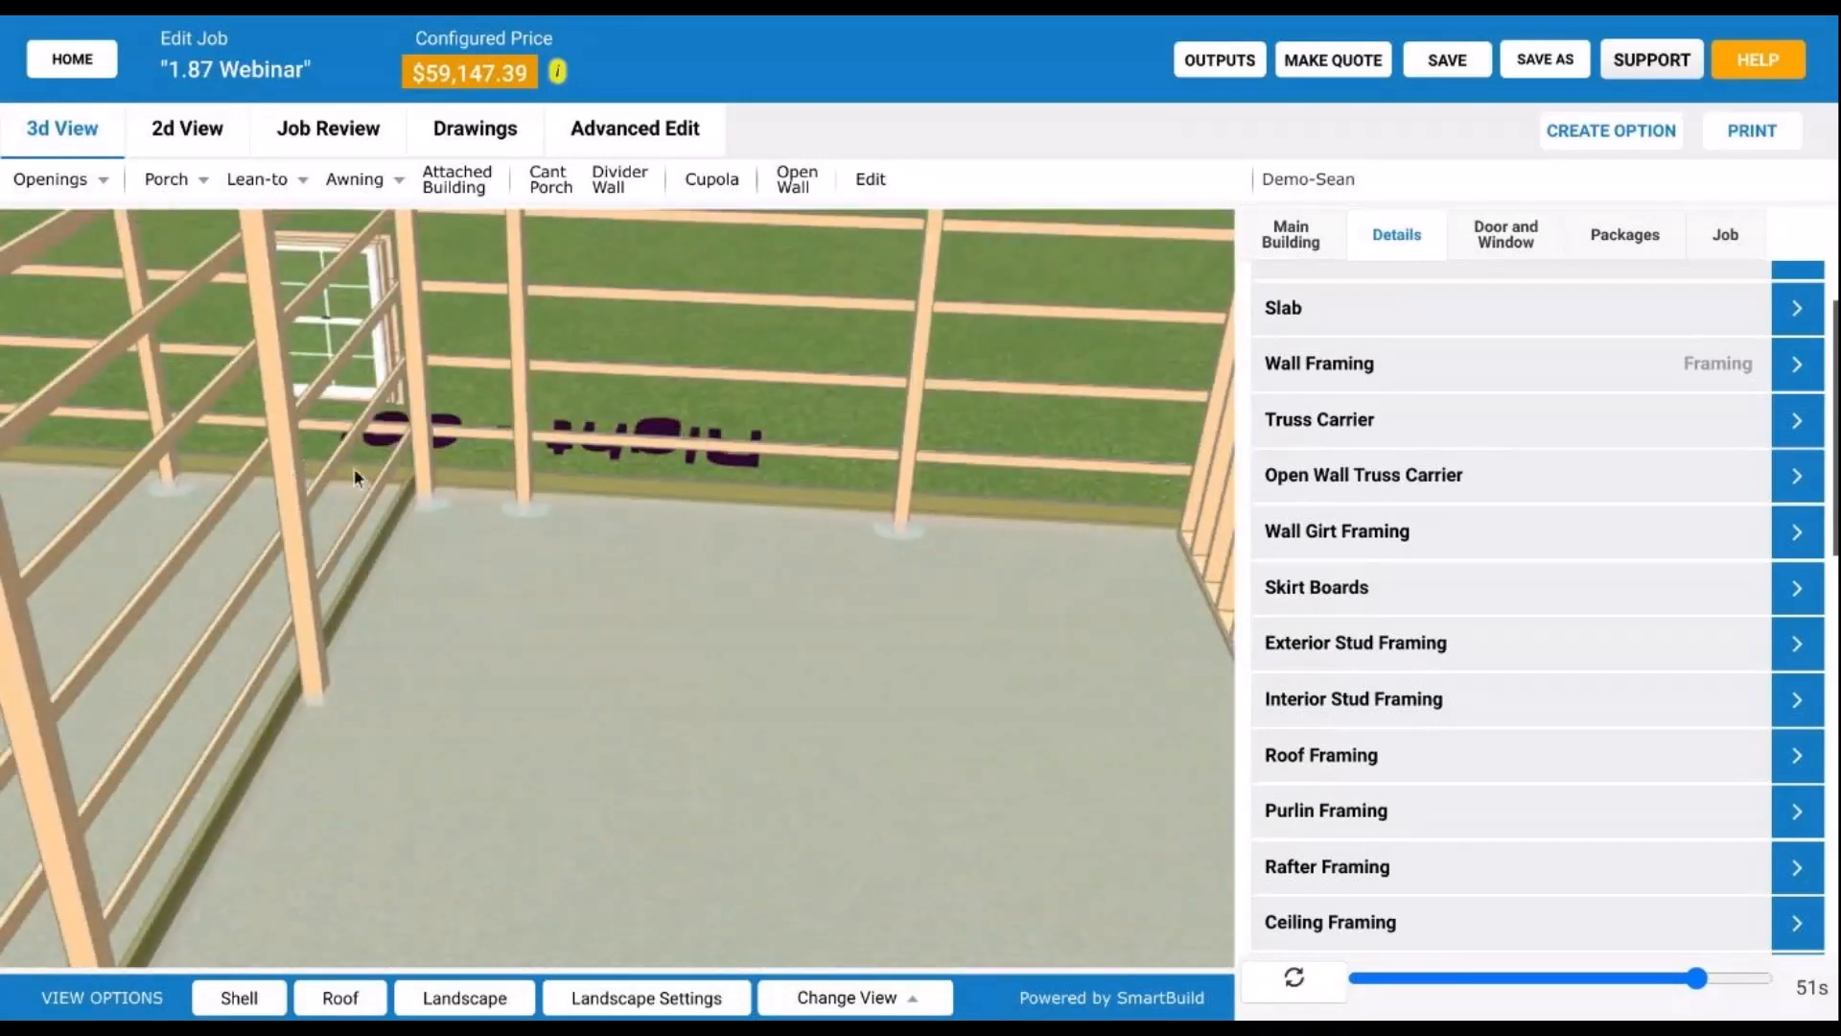
scroll(278, 550, down, 3)
drag(278, 550, 458, 561)
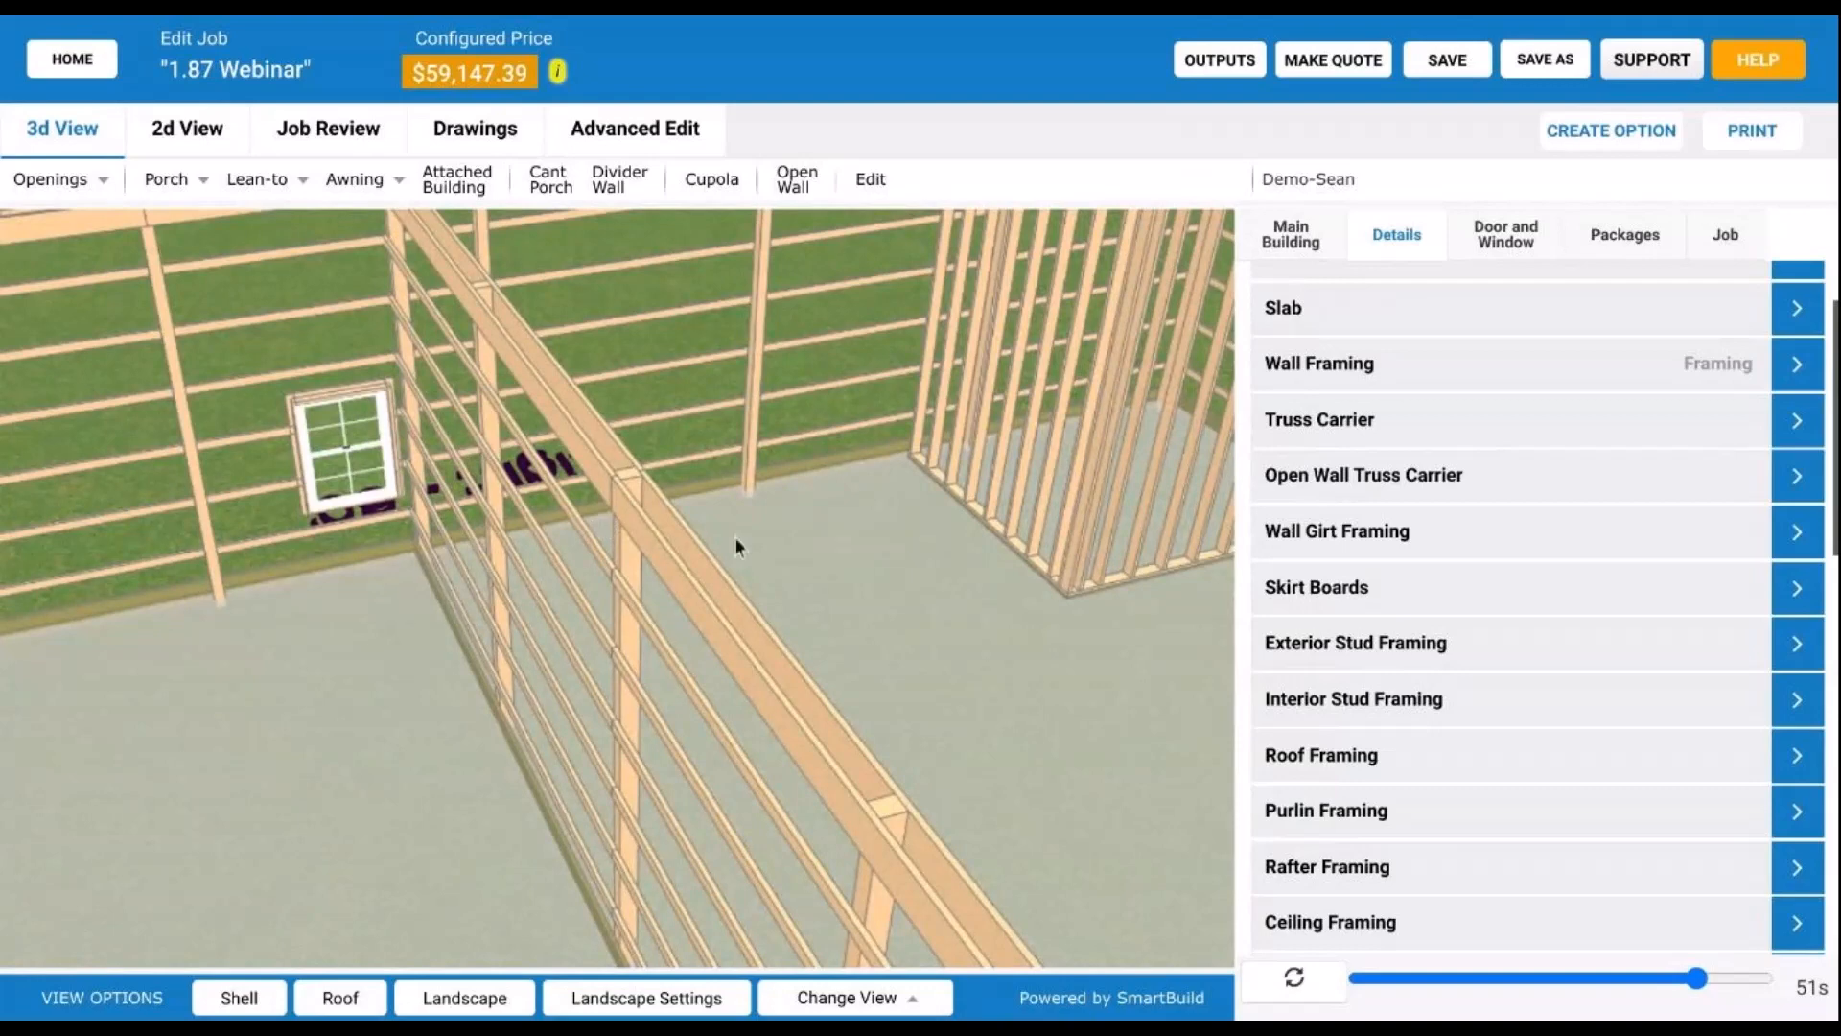
drag(734, 537, 879, 480)
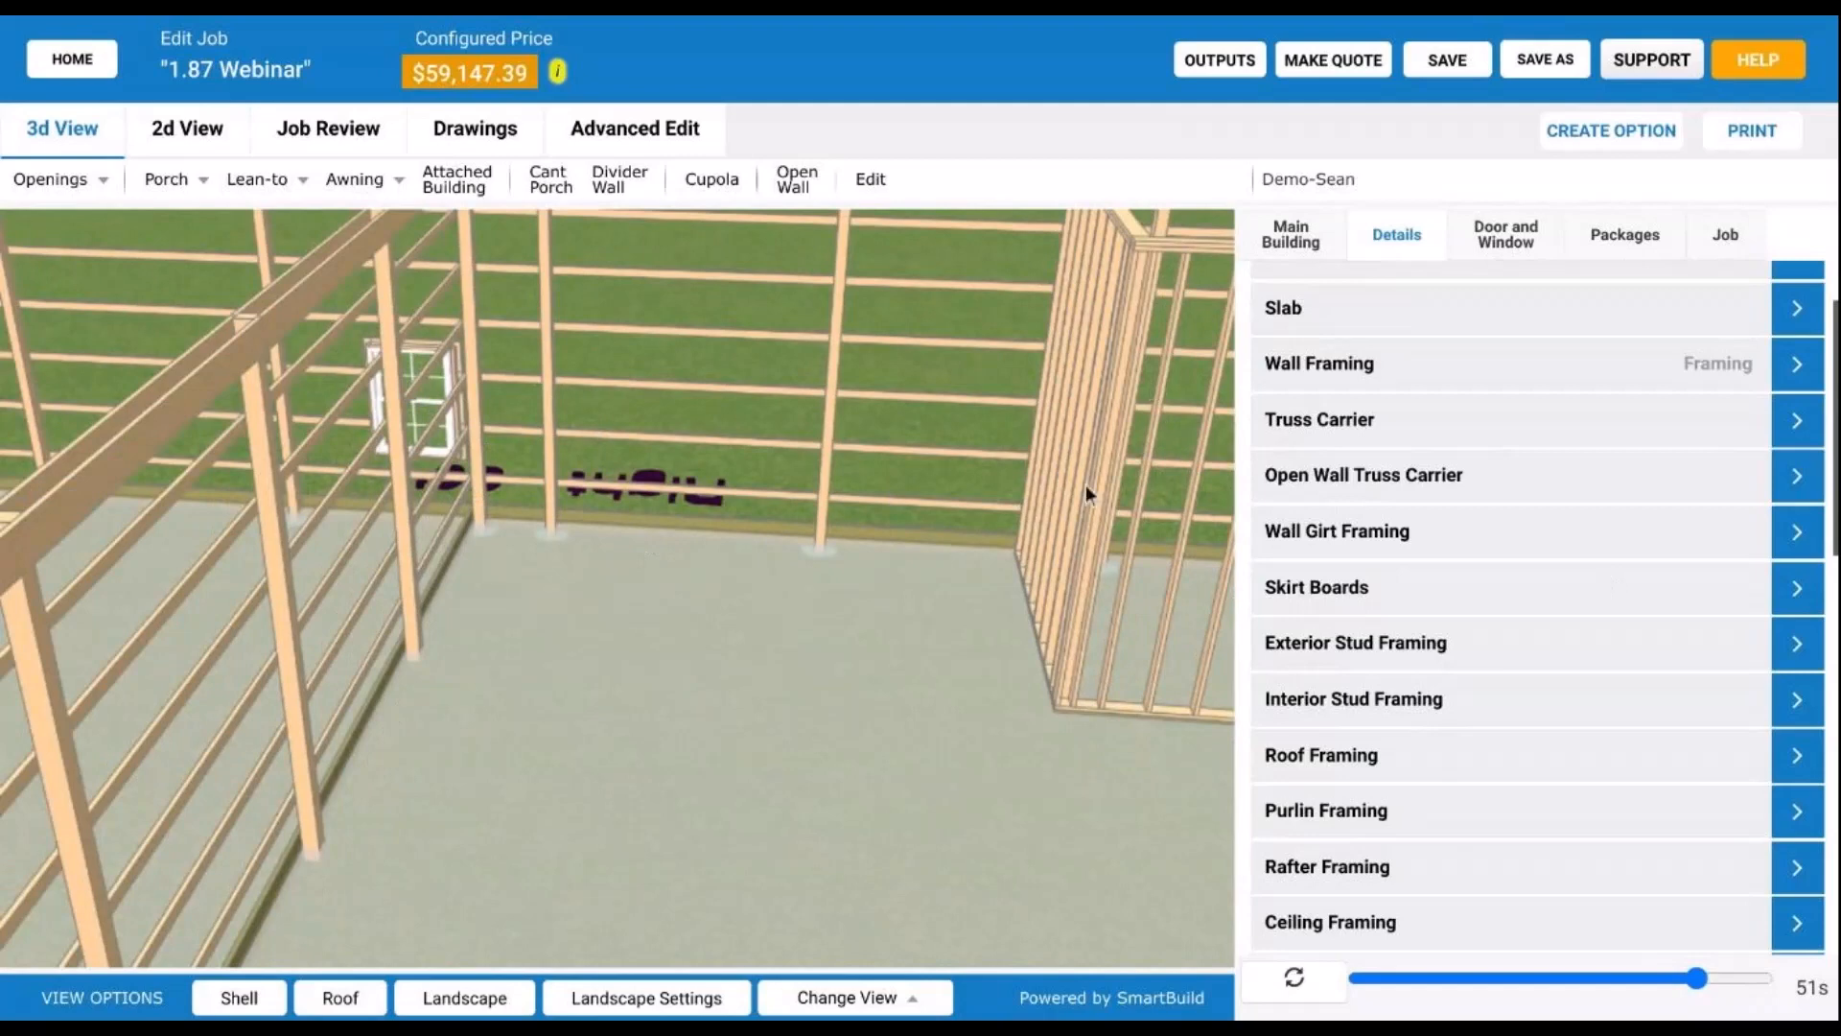
drag(1085, 485, 1228, 518)
scroll(556, 568, down, 2)
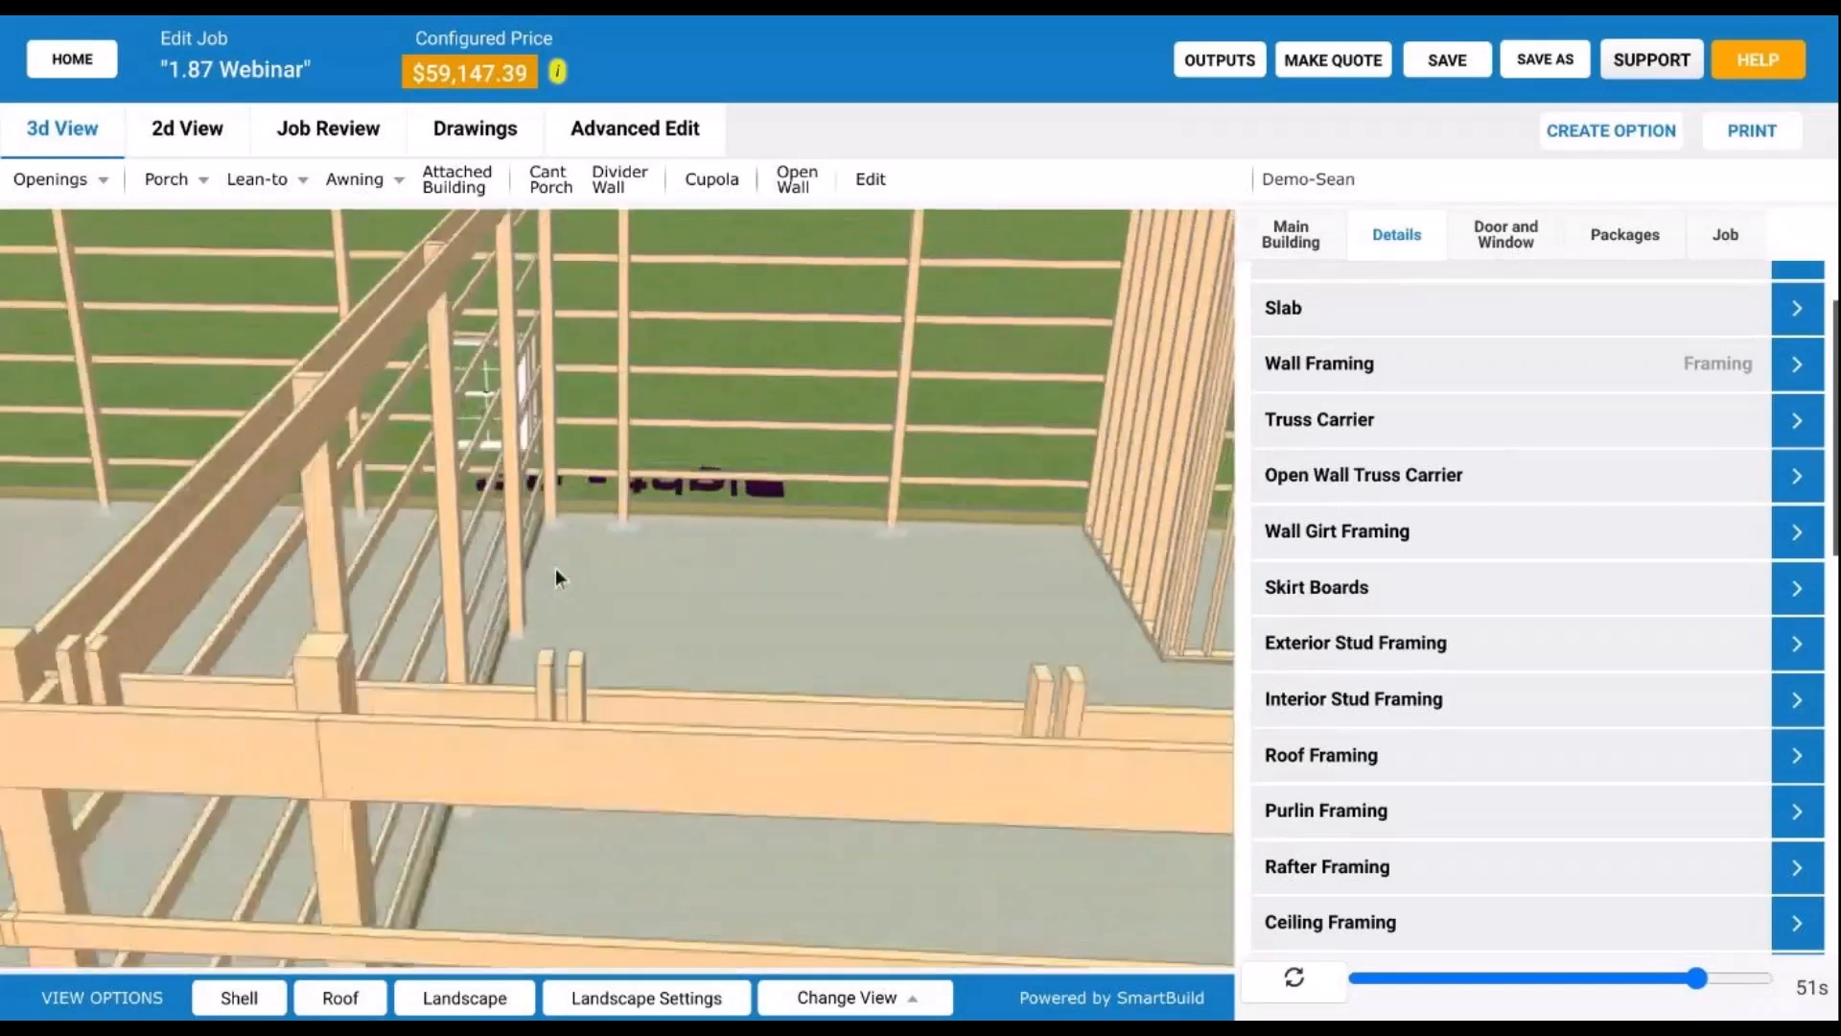
drag(555, 568, 548, 567)
drag(1131, 467, 1049, 475)
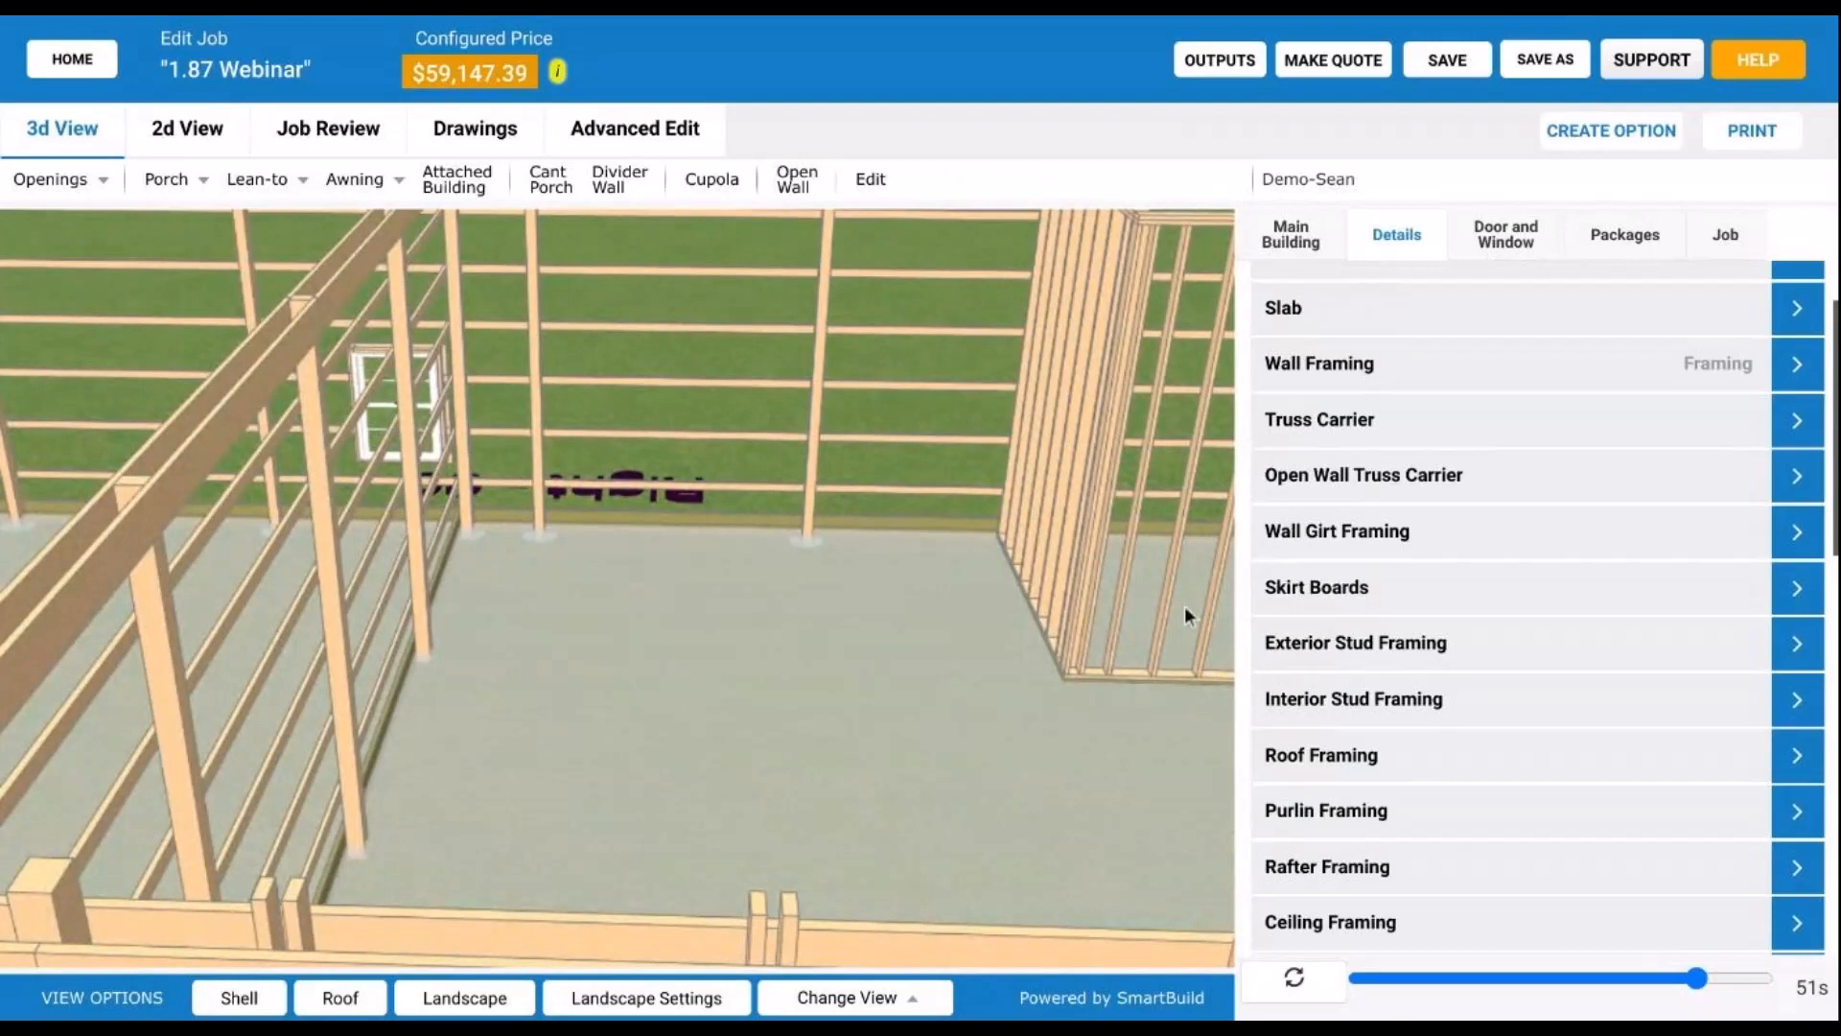
Step: Review the building's Interior Stud Framing settings for stud material, spacing and plates, and close the section
click(1458, 701)
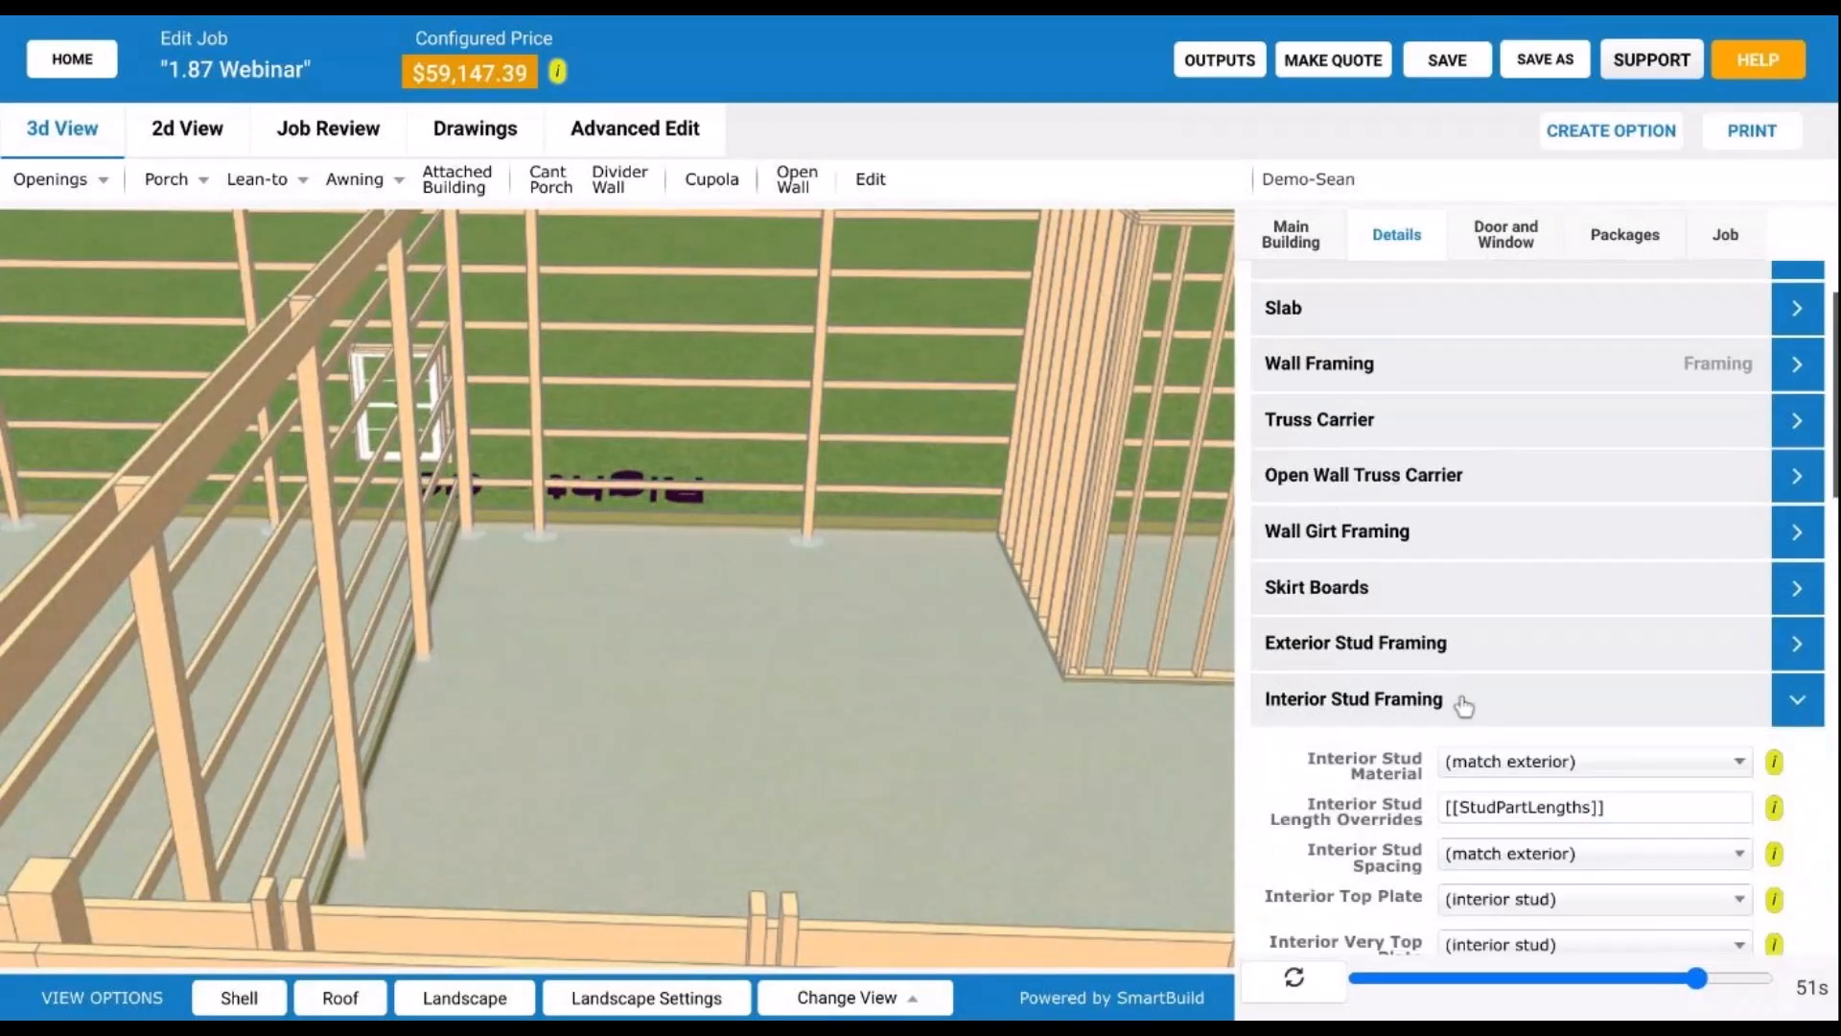
scroll(1389, 648, down, 3)
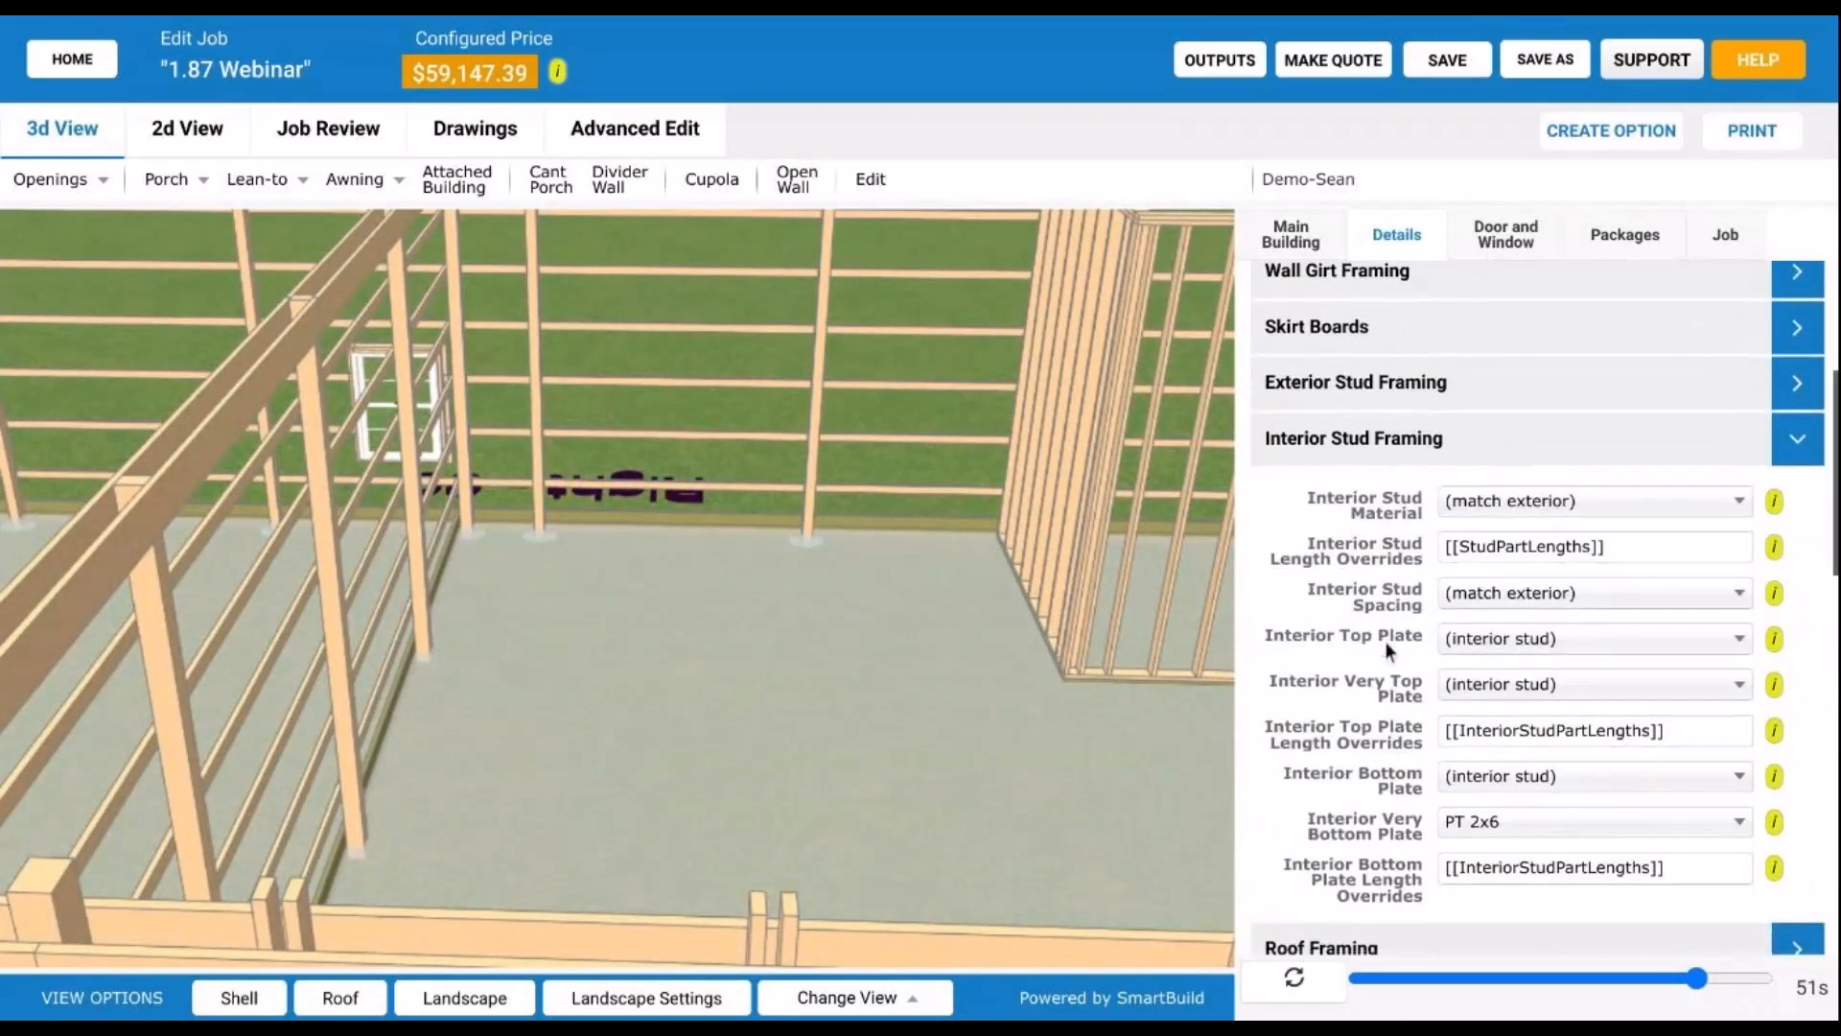
click(1390, 379)
scroll(1424, 513, up, 4)
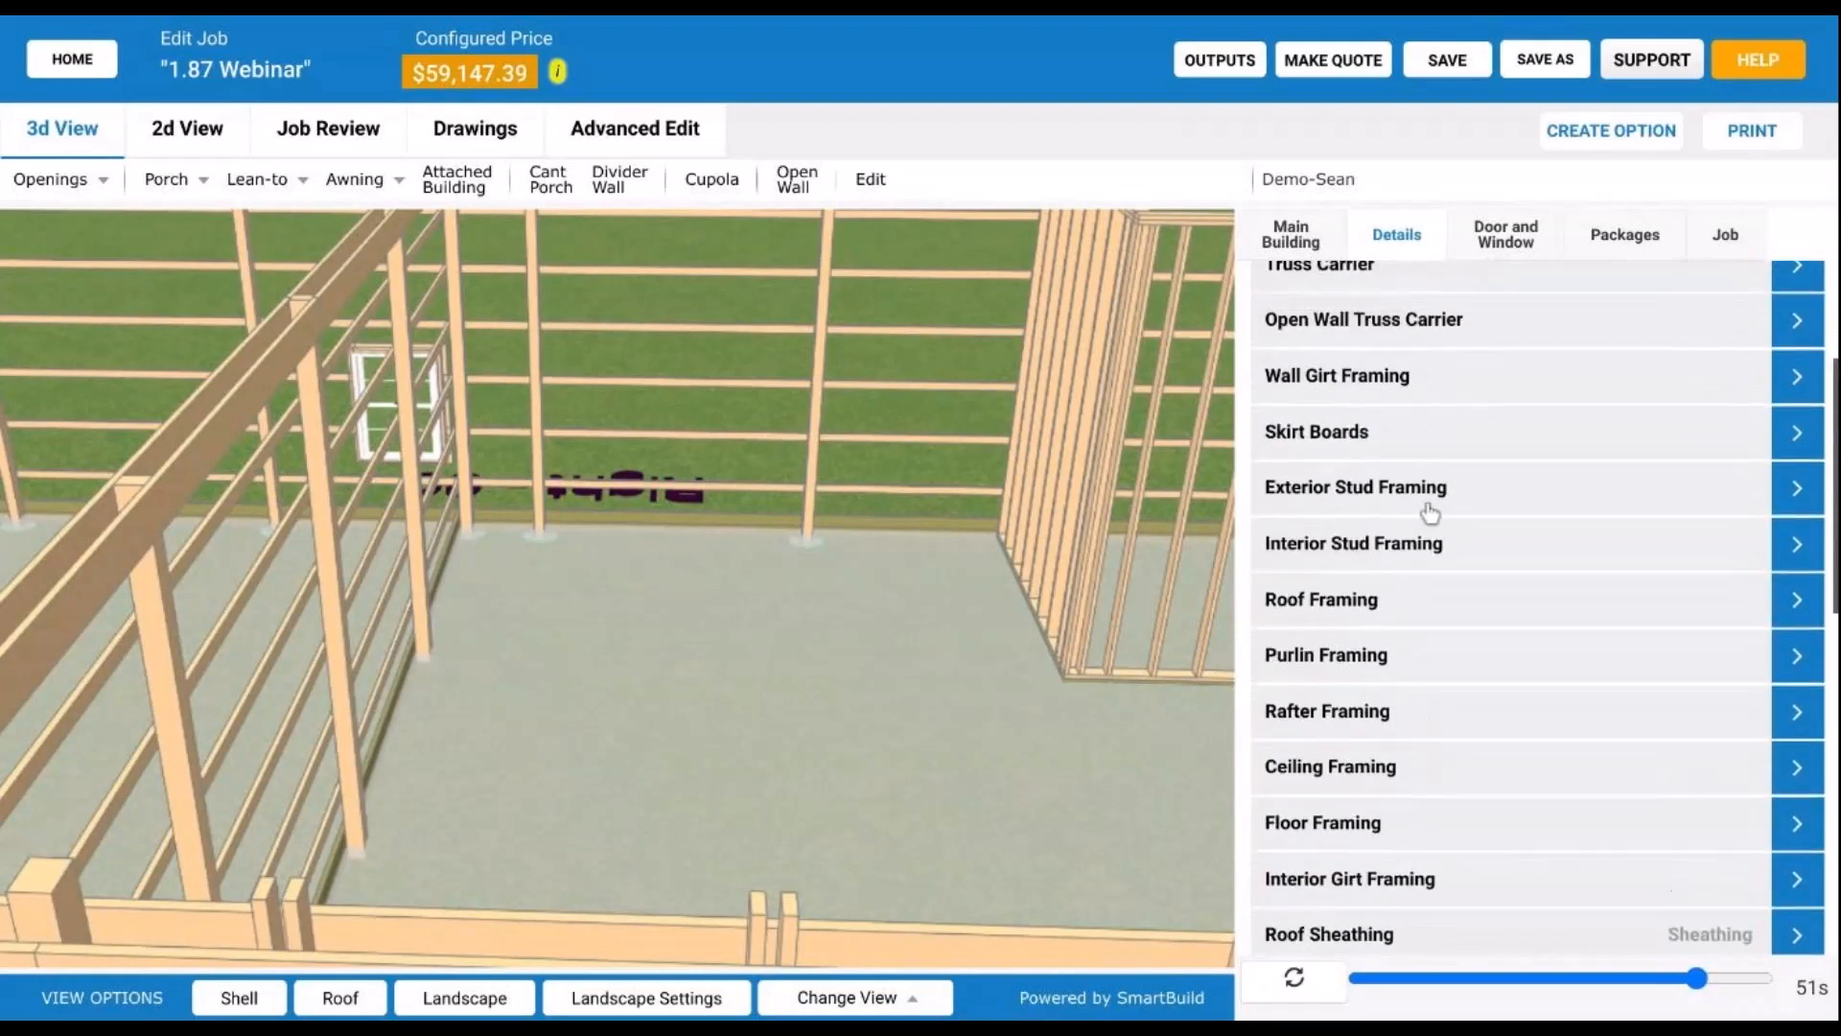
Step: Review the building's Interior Girt Framing settings and compare them with the girts on the divider wall
scroll(1429, 510, down, 3)
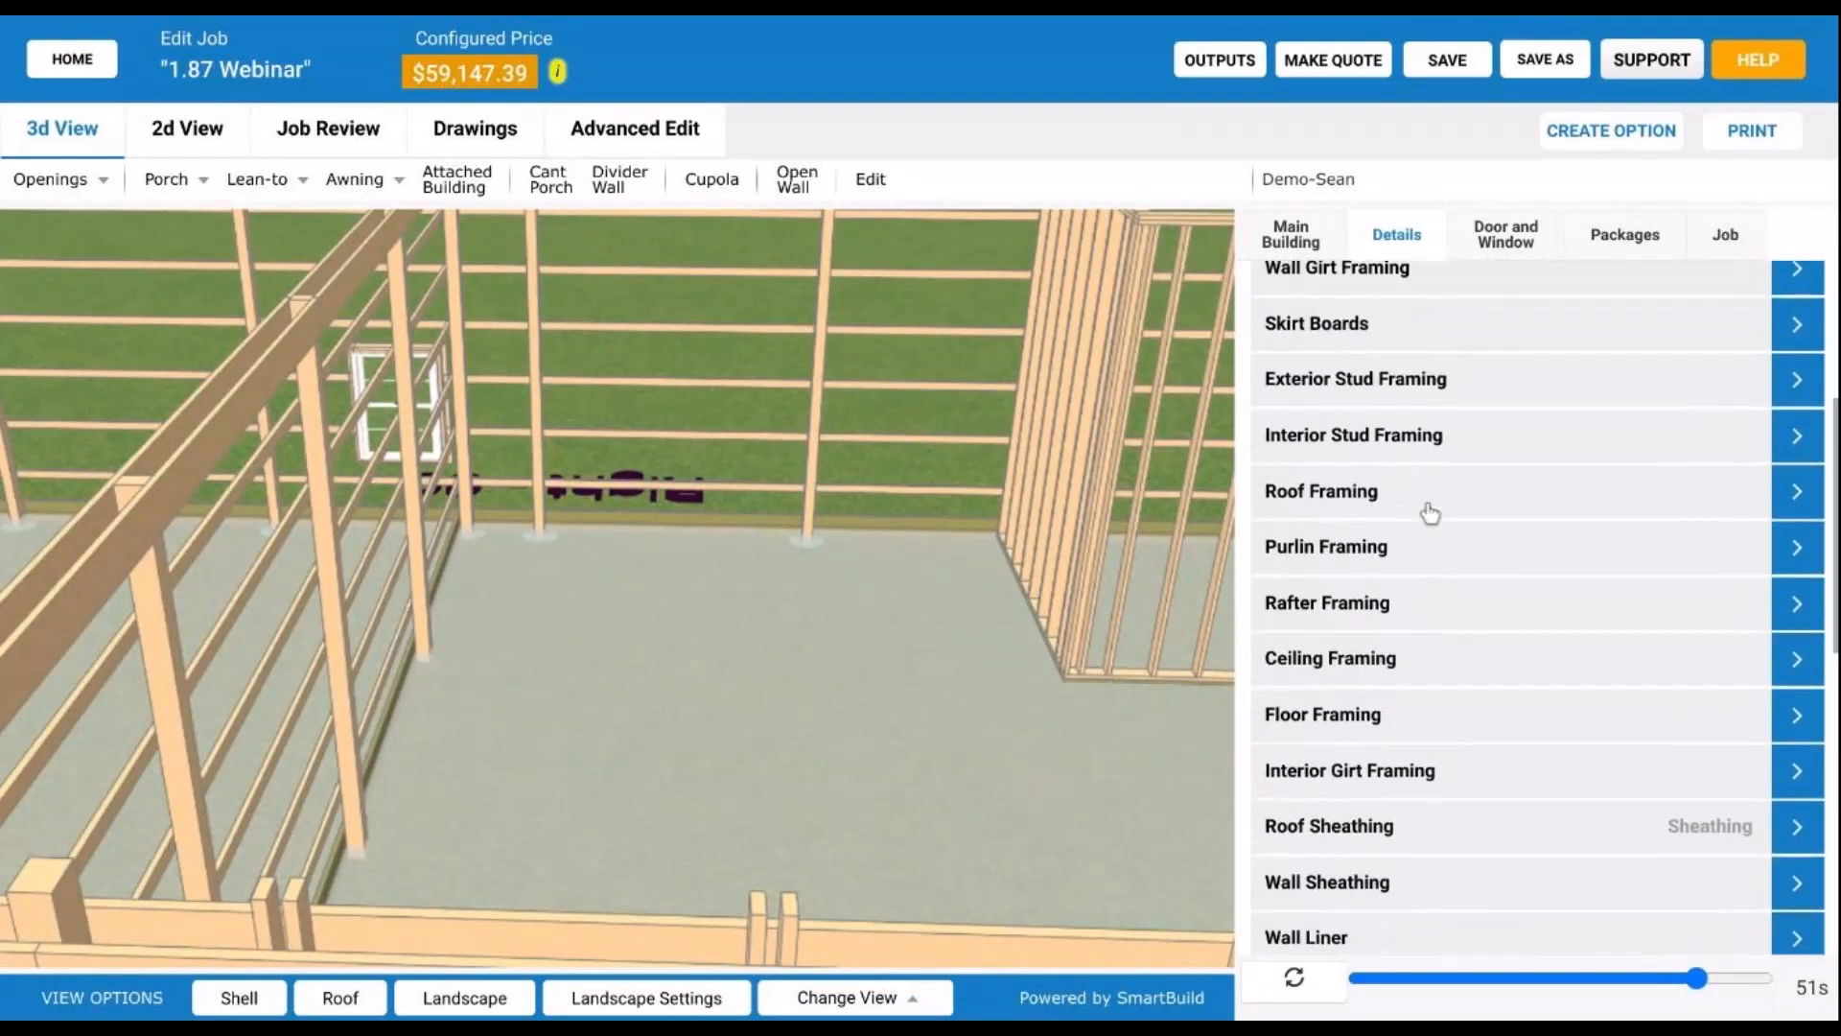
scroll(1433, 503, down, 3)
click(1367, 530)
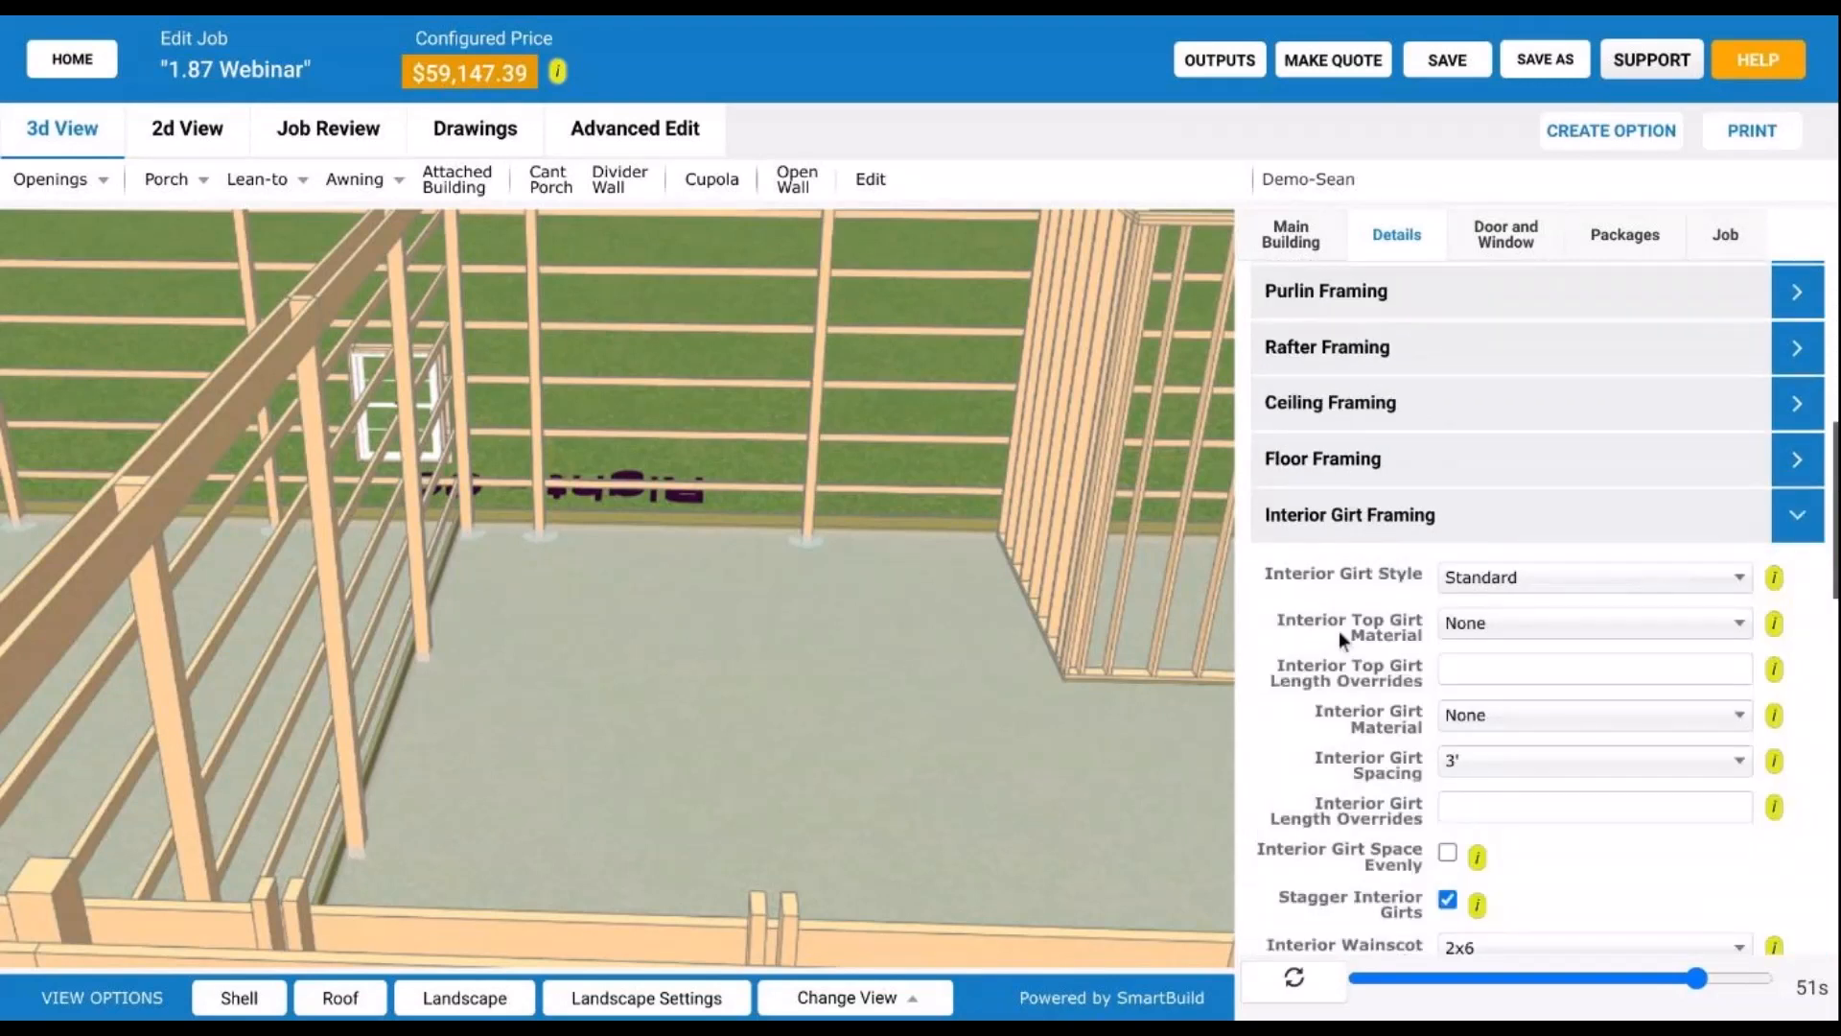
scroll(1385, 610, down, 2)
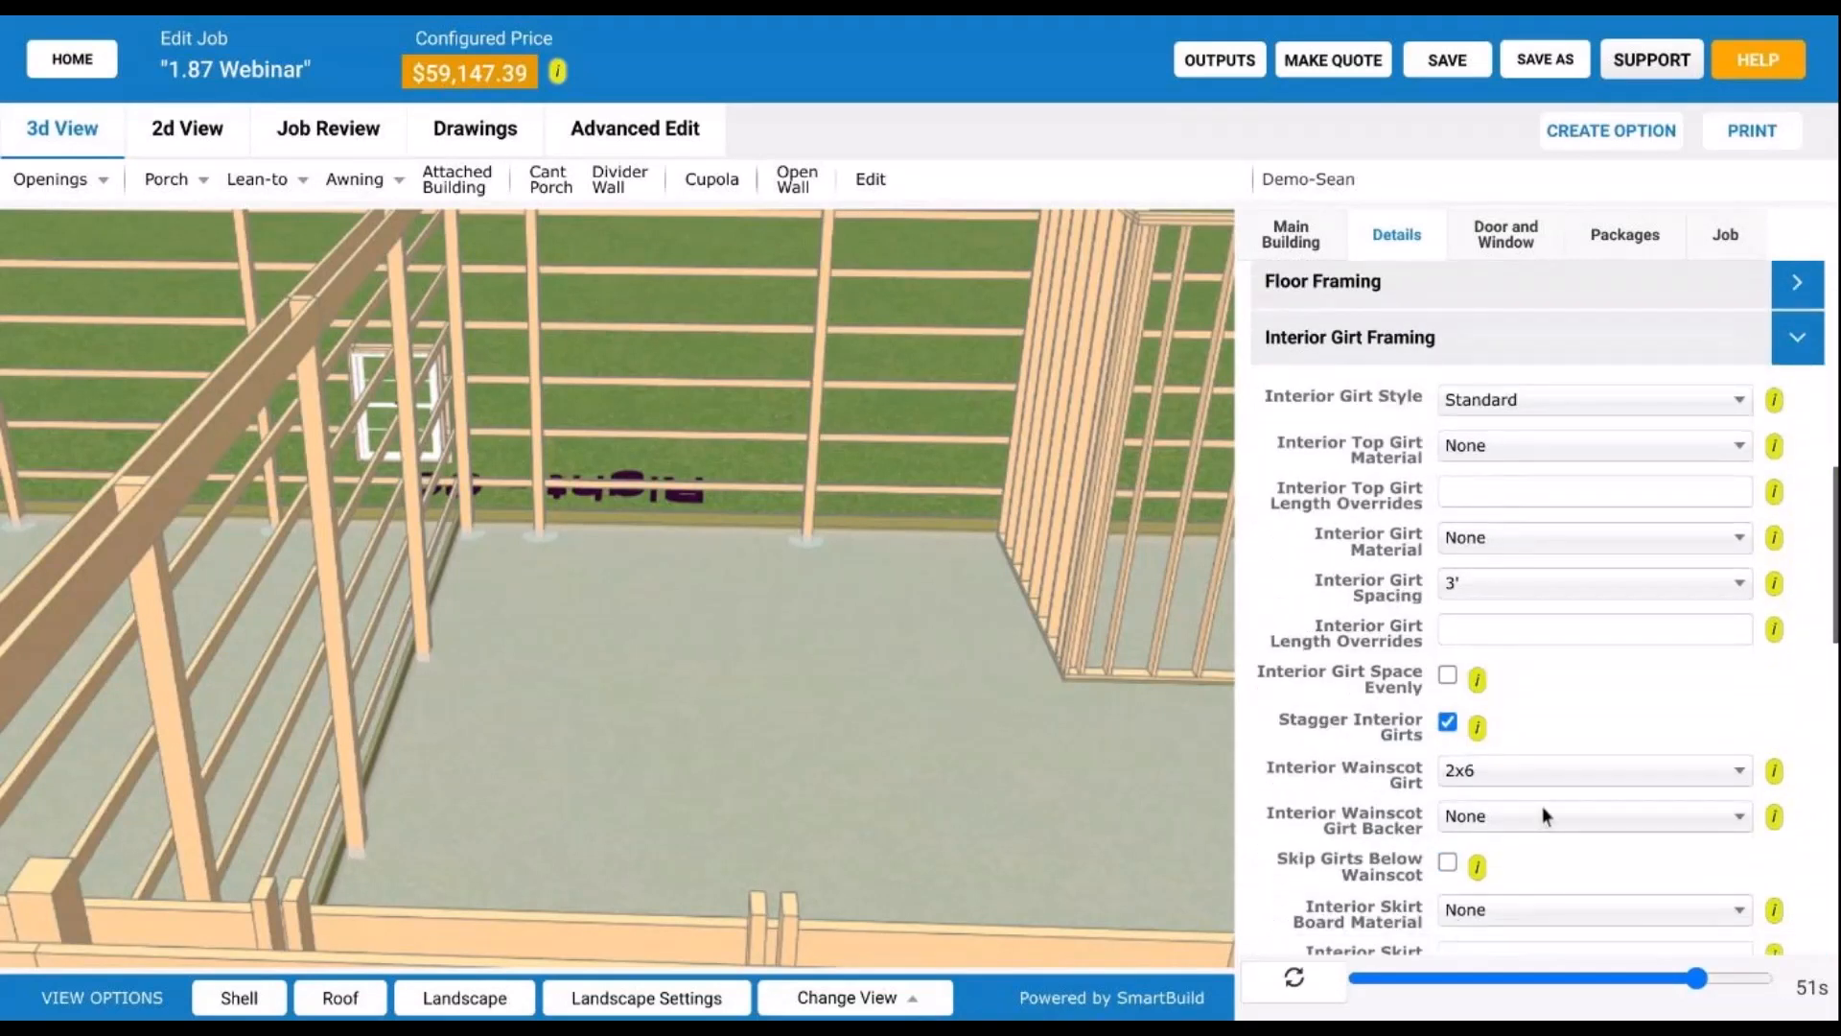
drag(366, 575, 444, 572)
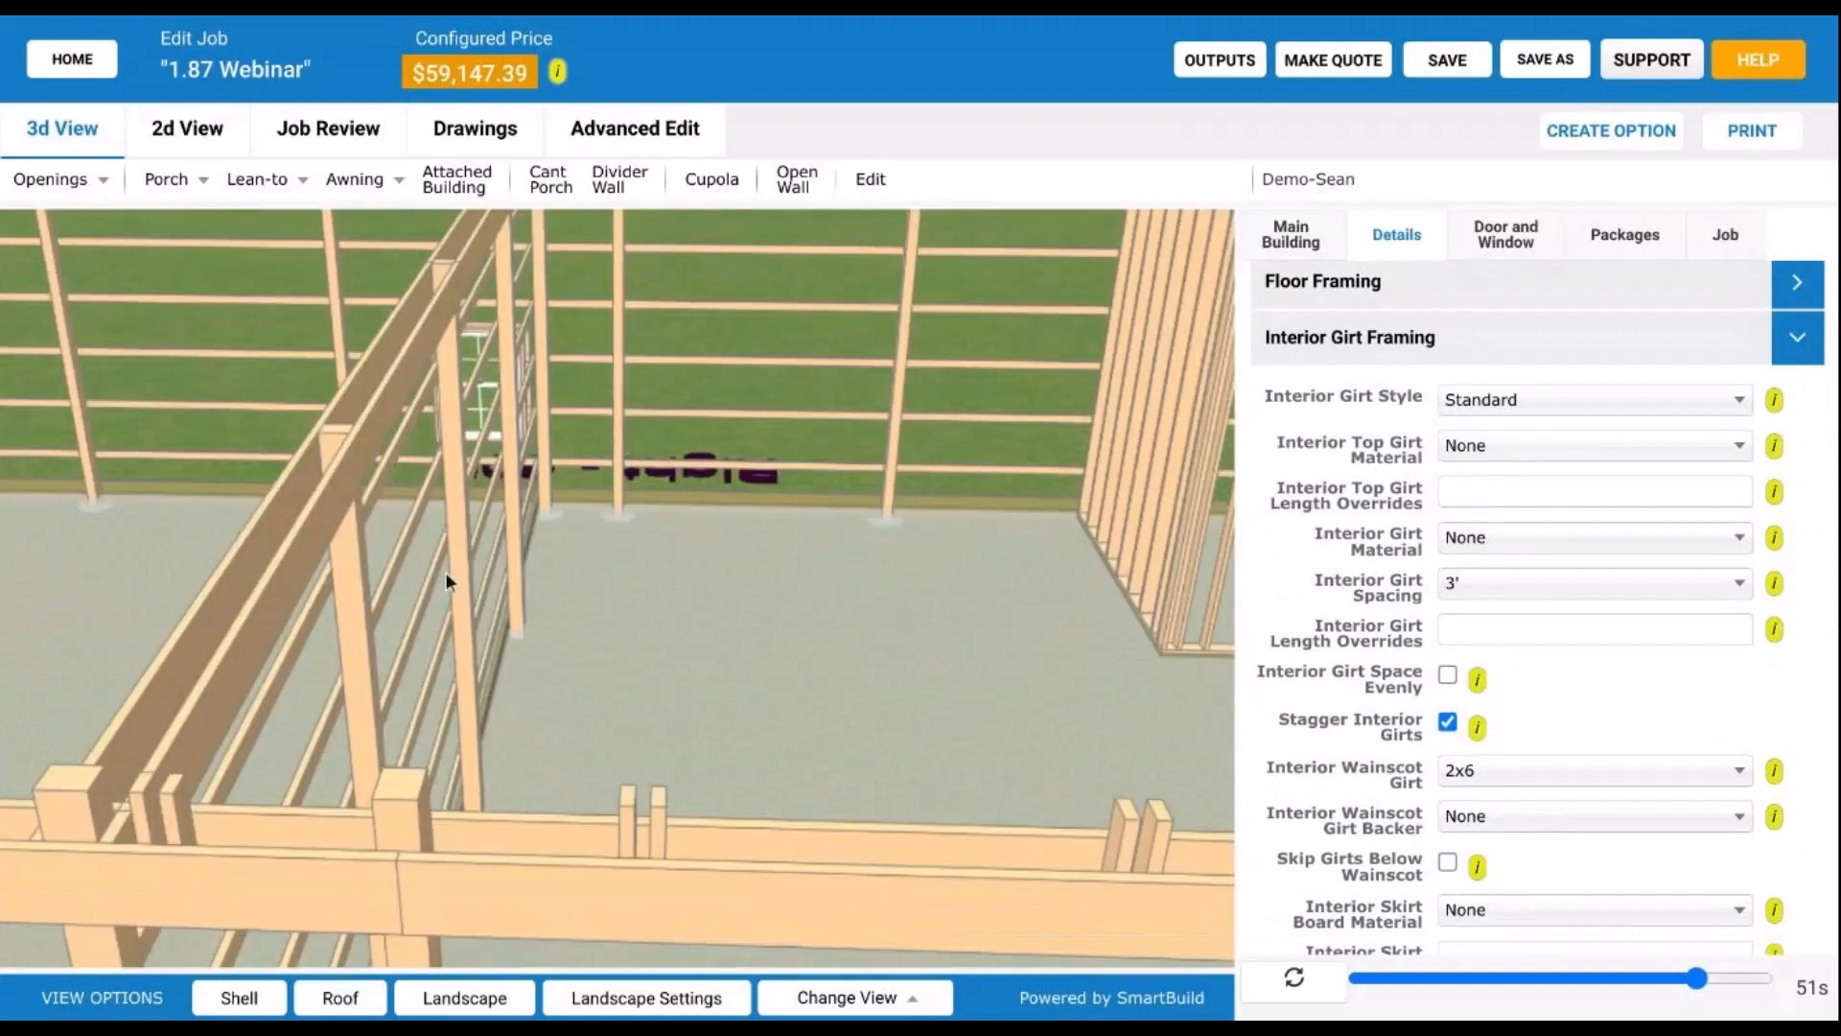
scroll(515, 532, down, 1)
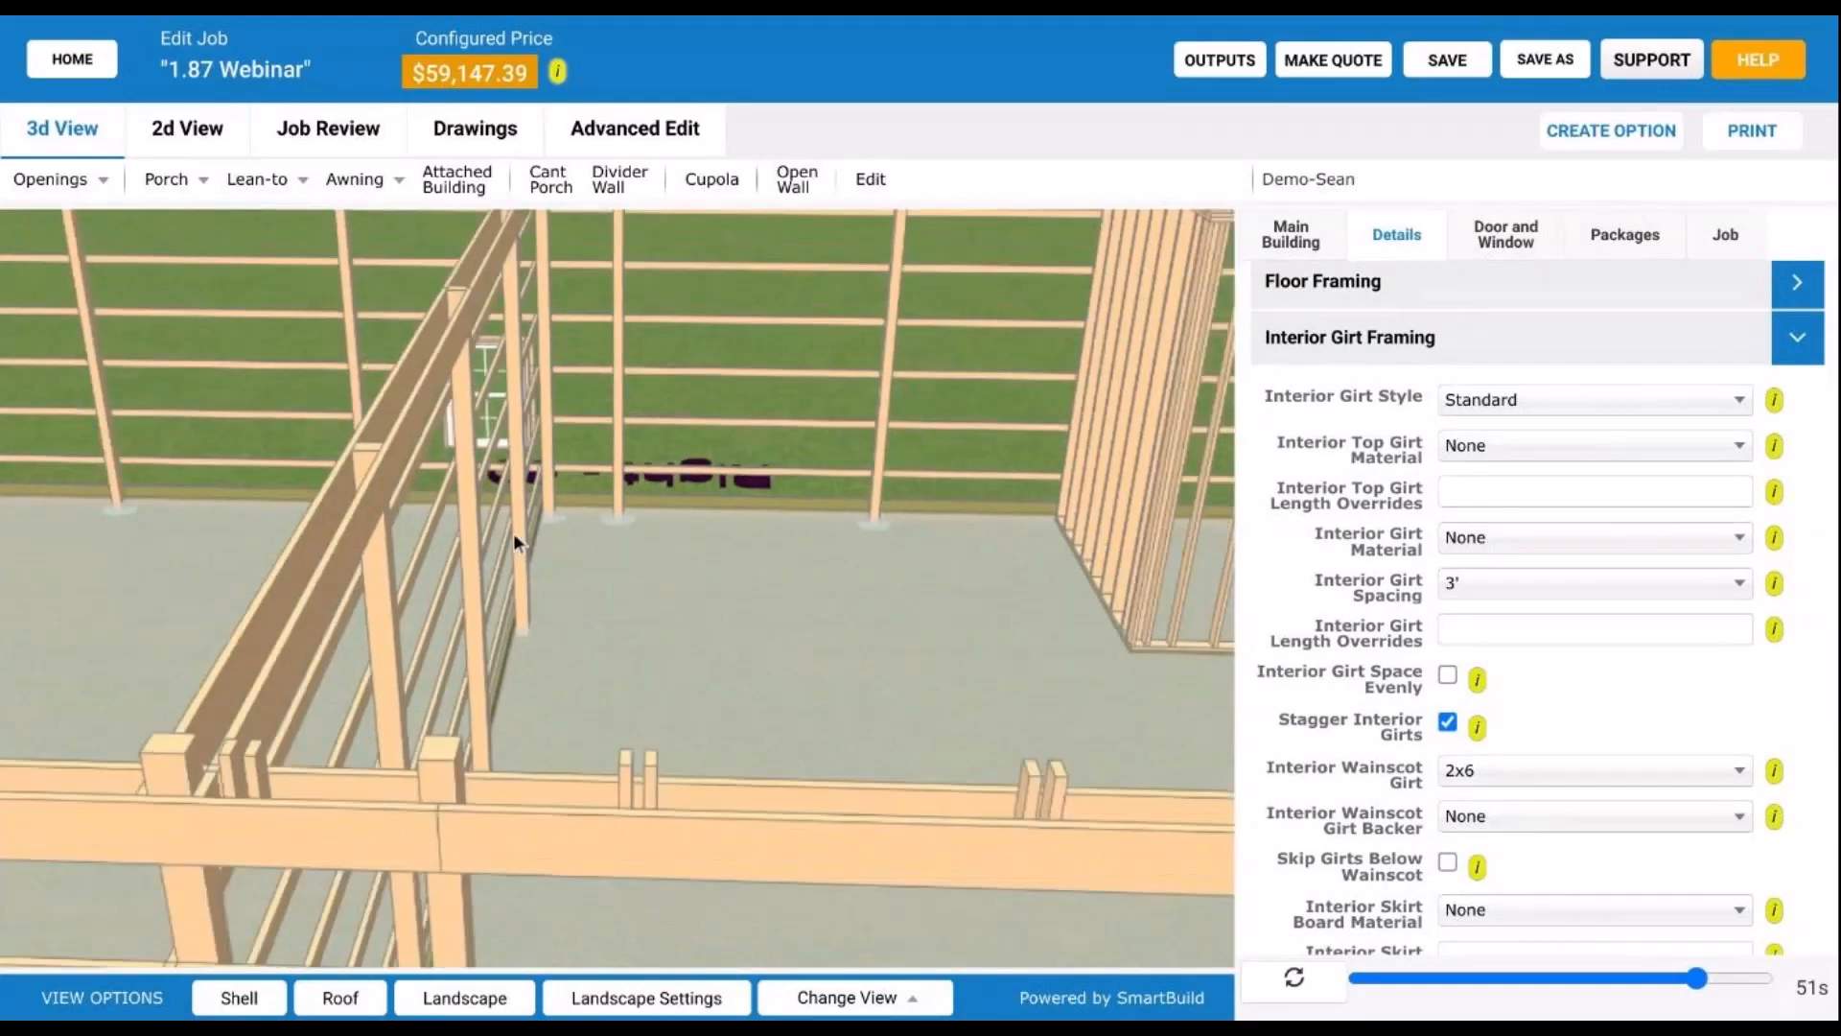
scroll(514, 533, down, 1)
scroll(537, 539, up, 1)
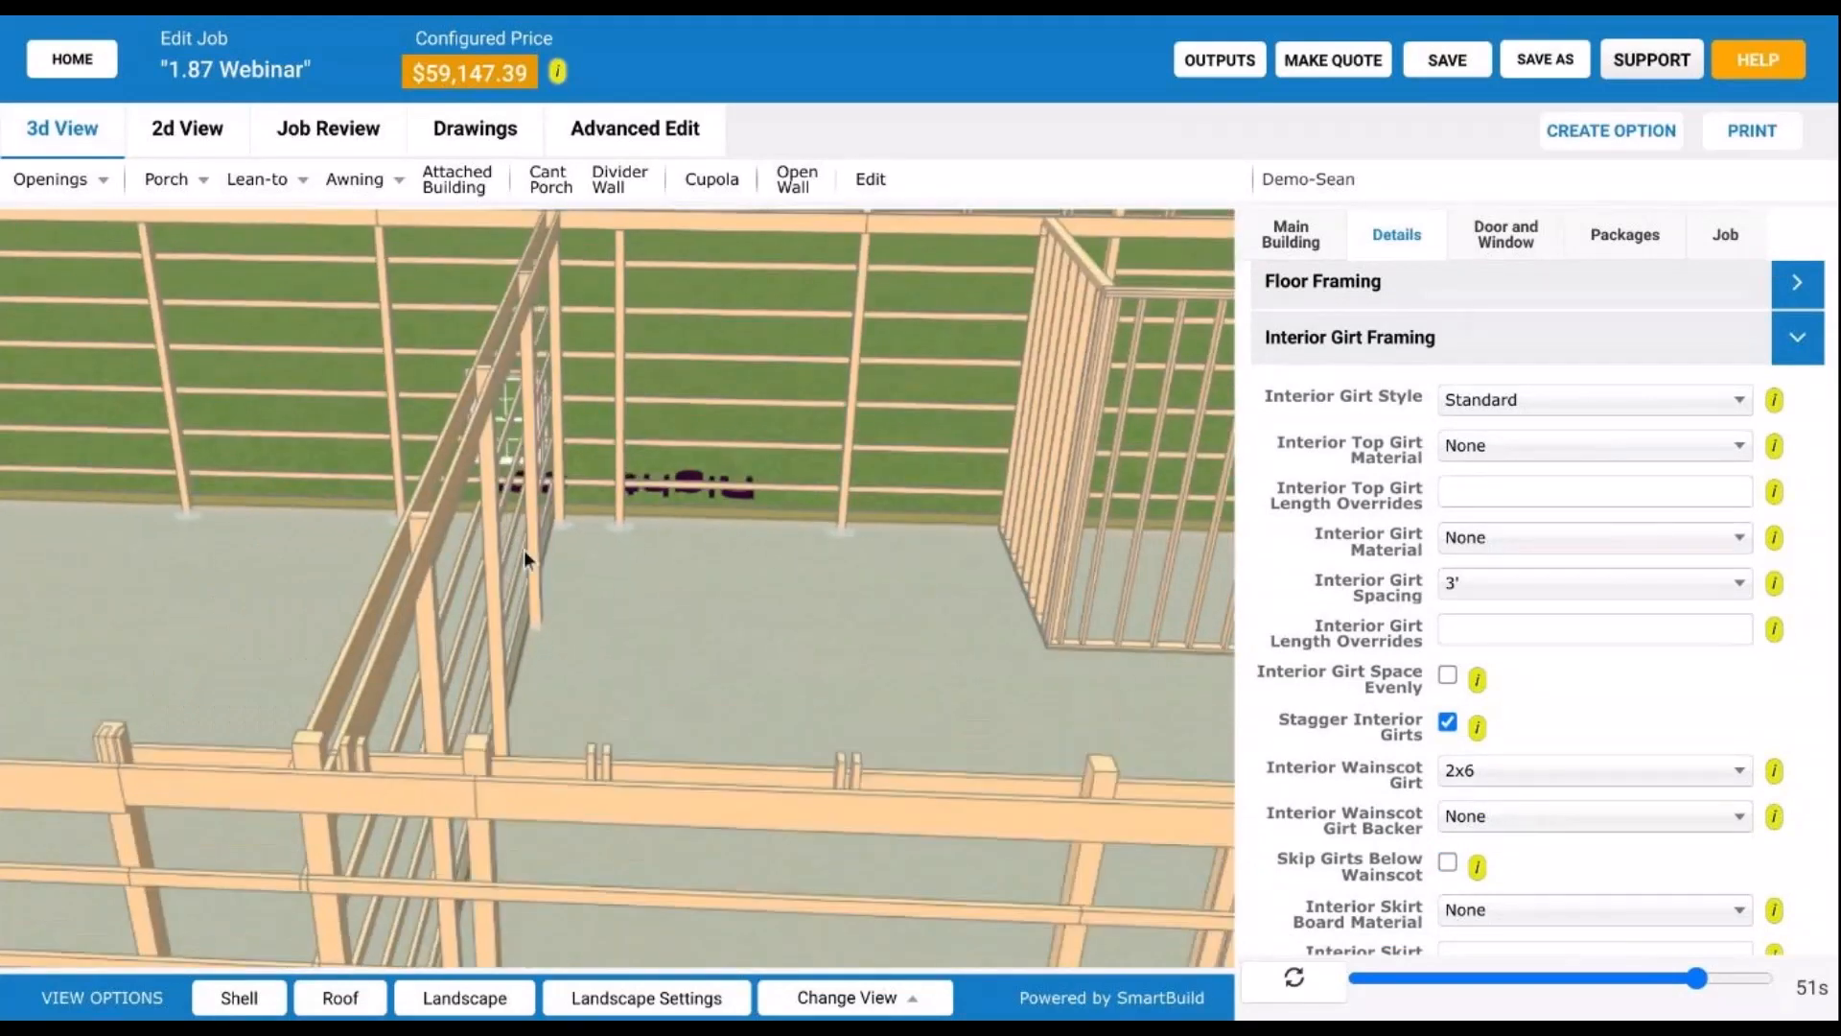
drag(524, 549, 533, 614)
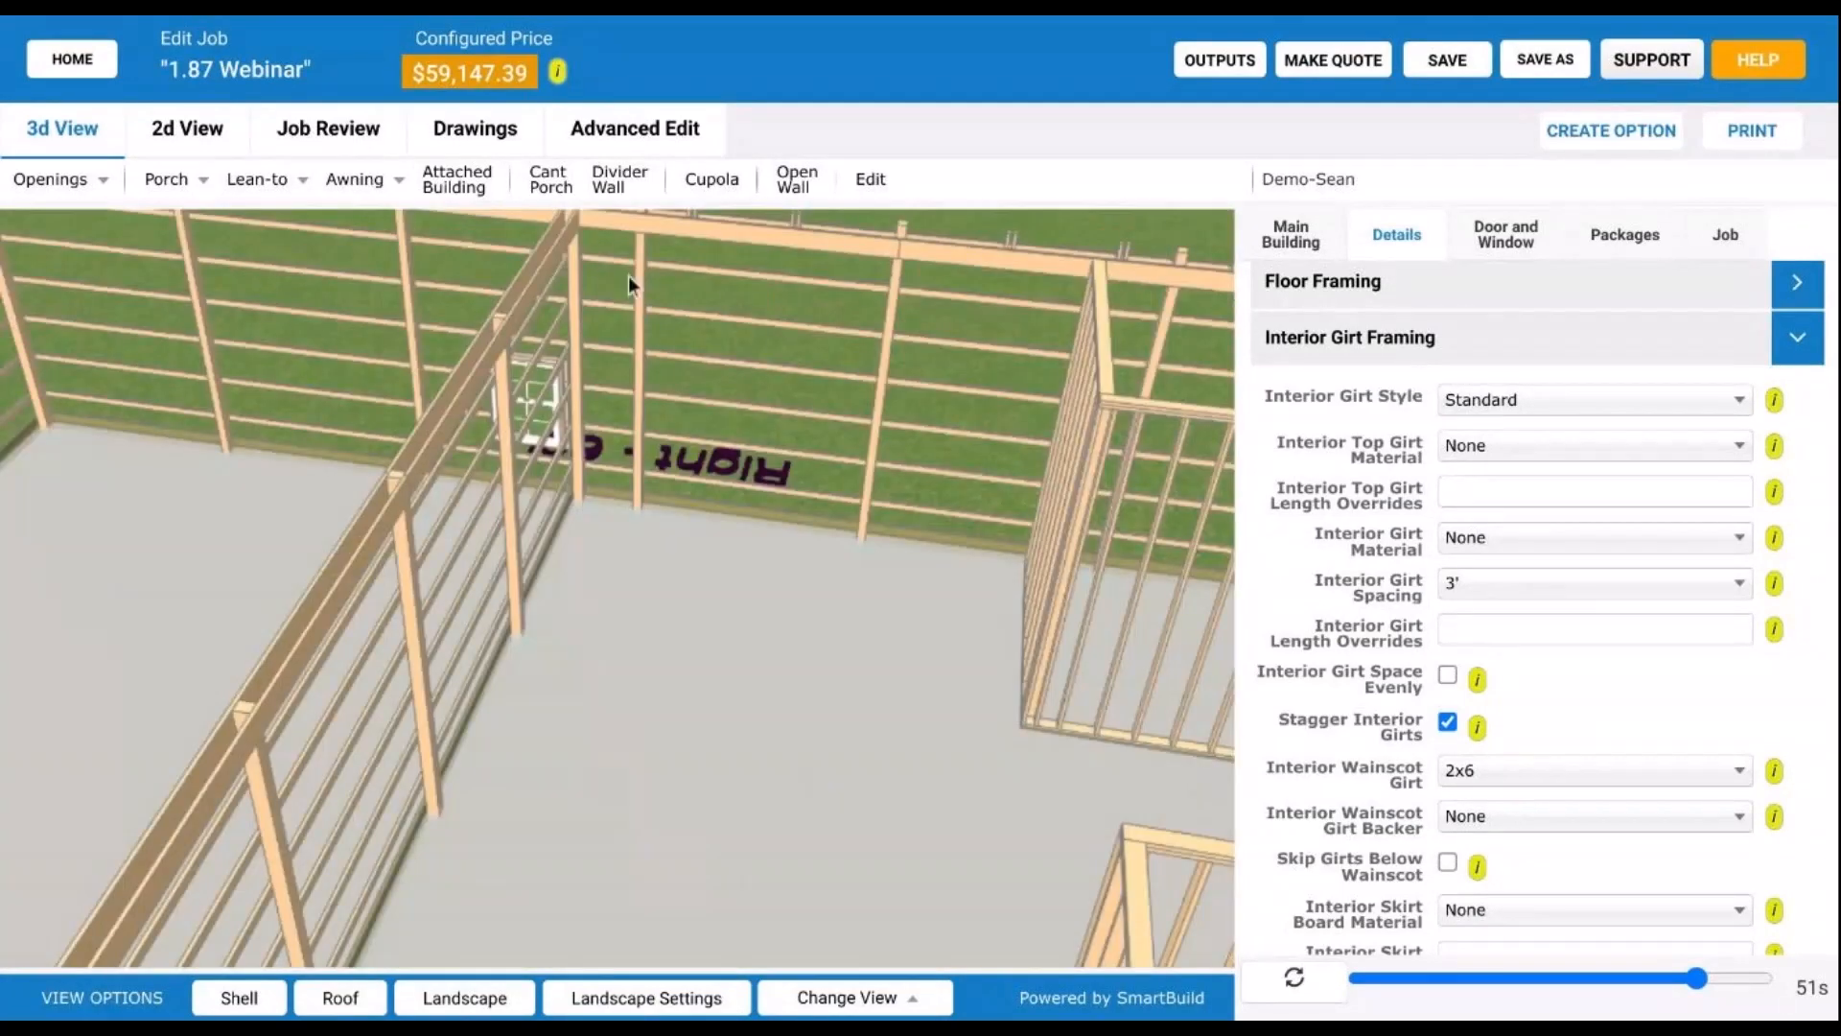
Step: Open the INT-1 divider wall for advanced editing and display its frame at an angle
click(643, 128)
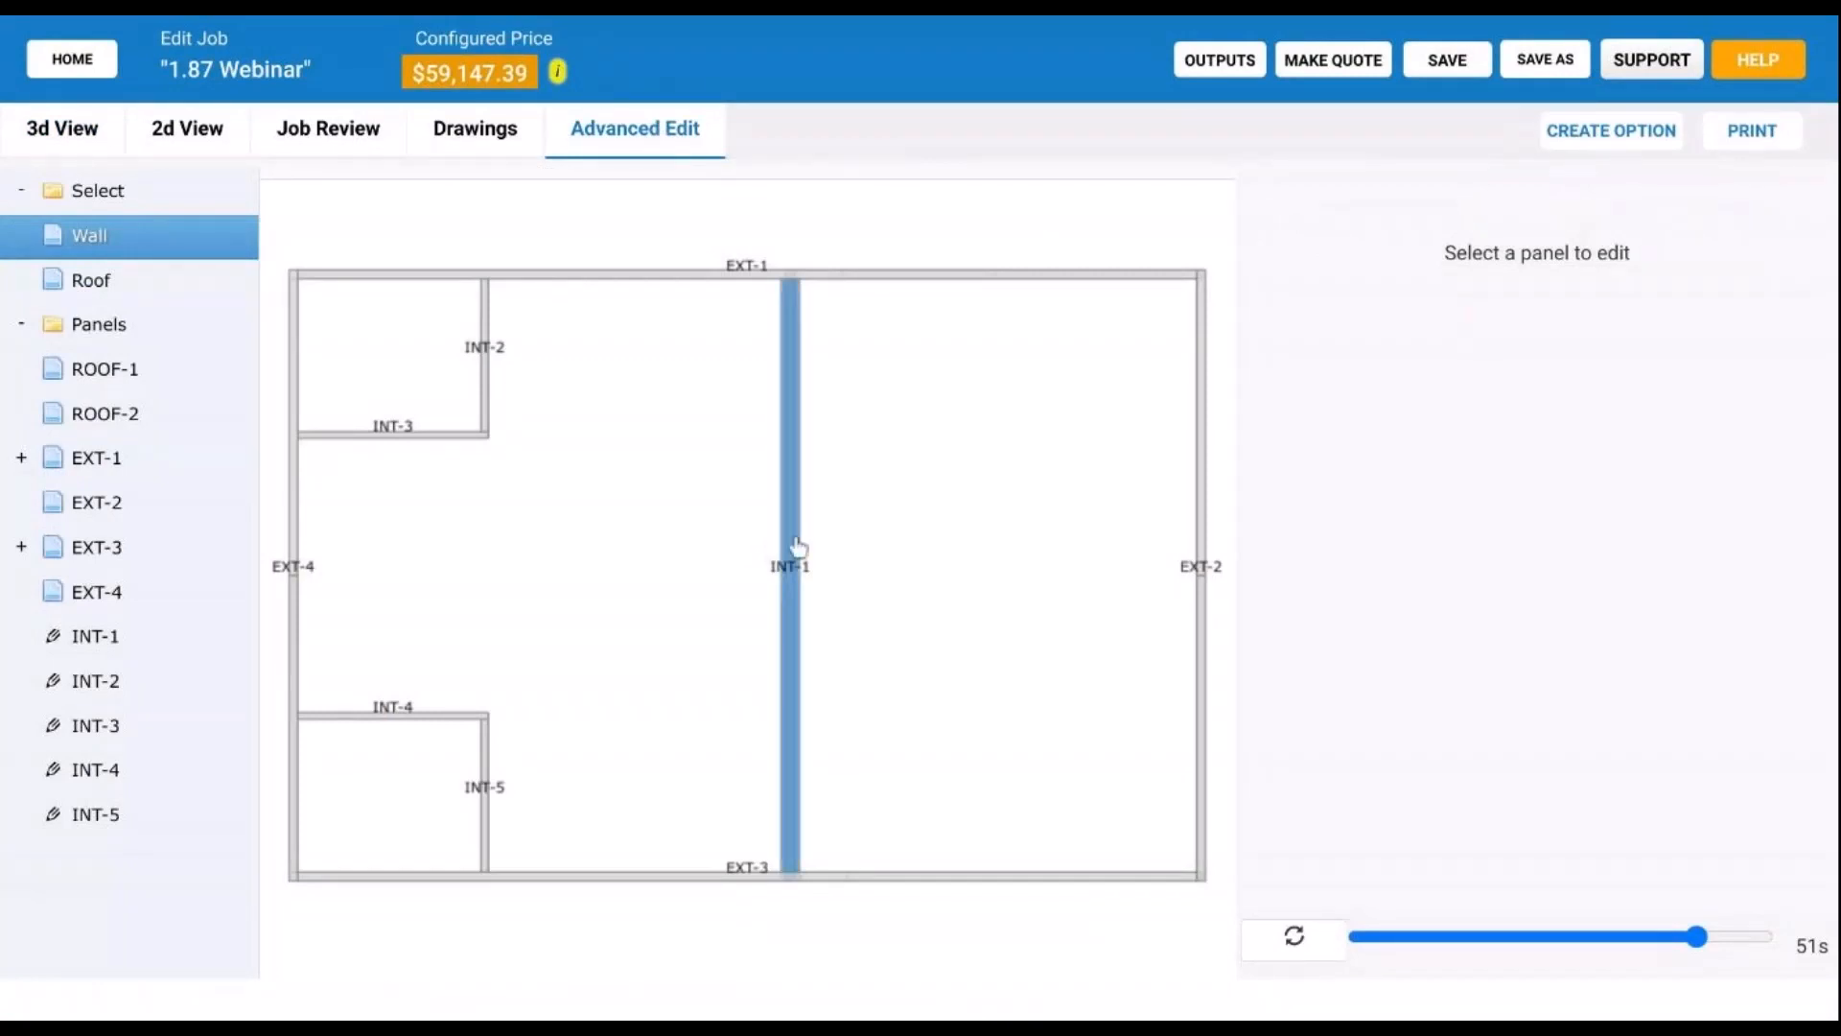
click(794, 547)
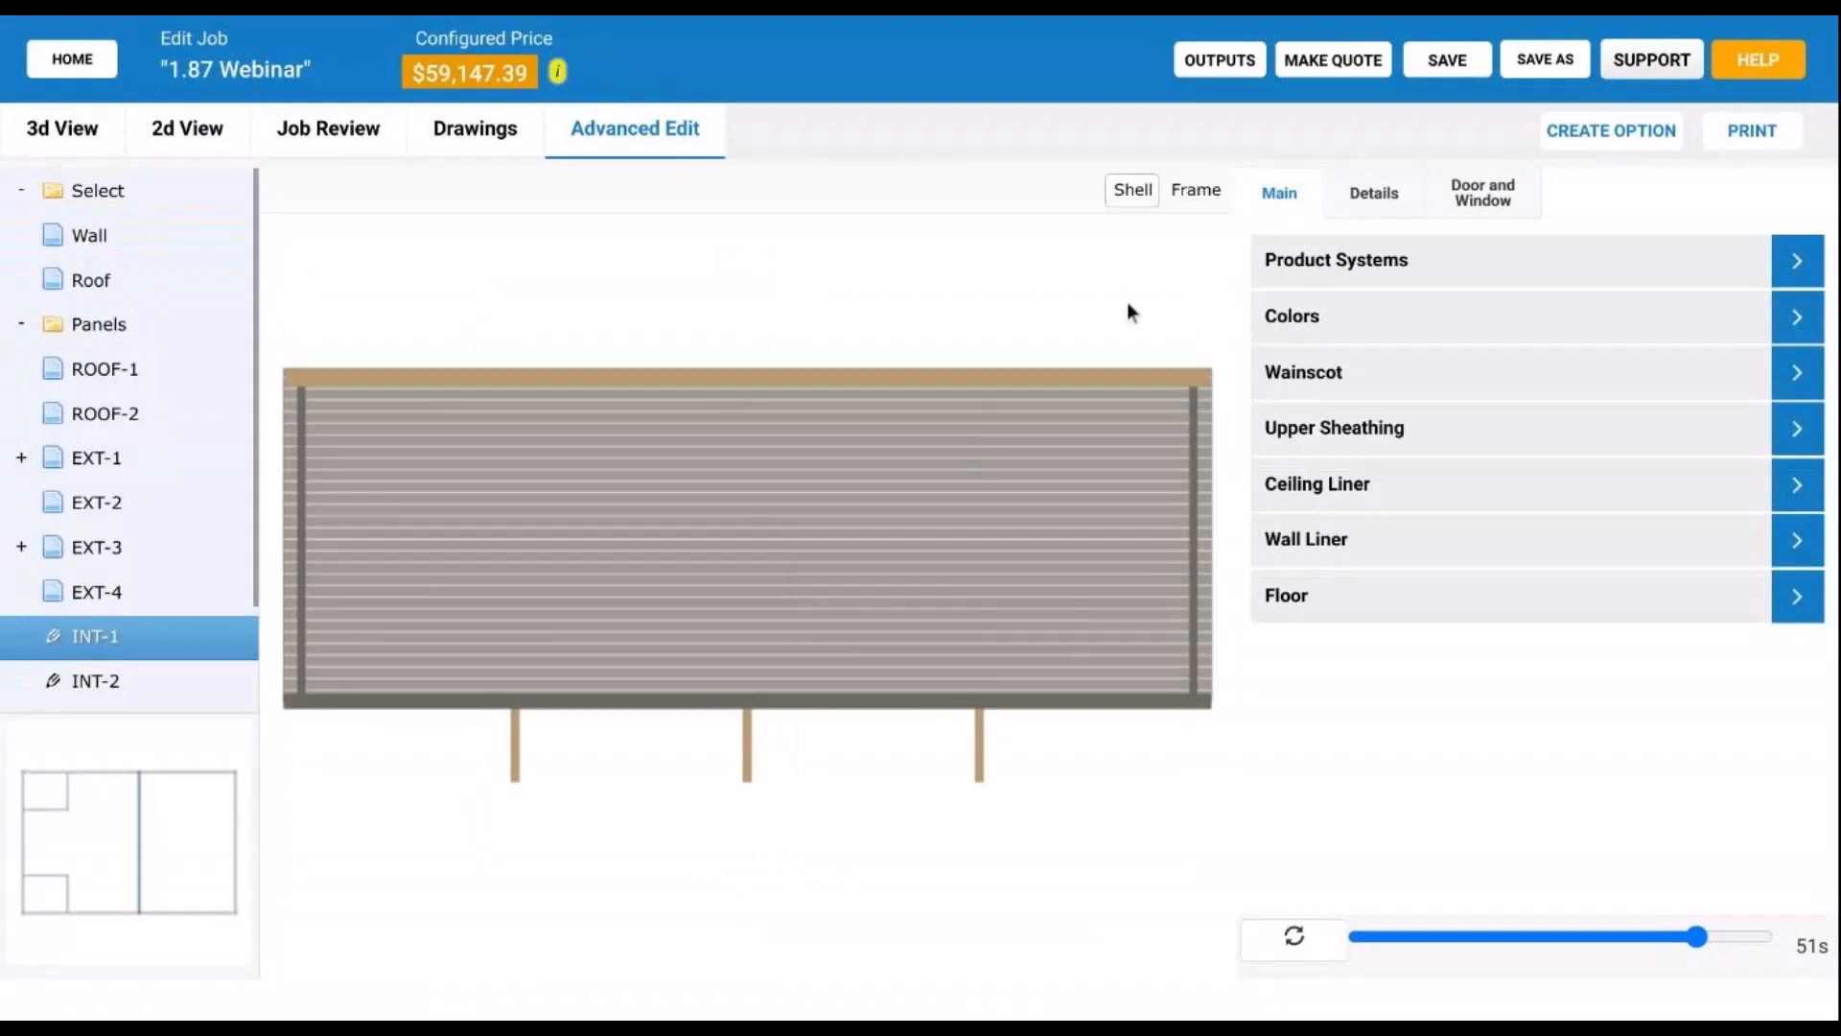
click(1187, 204)
drag(805, 451, 992, 486)
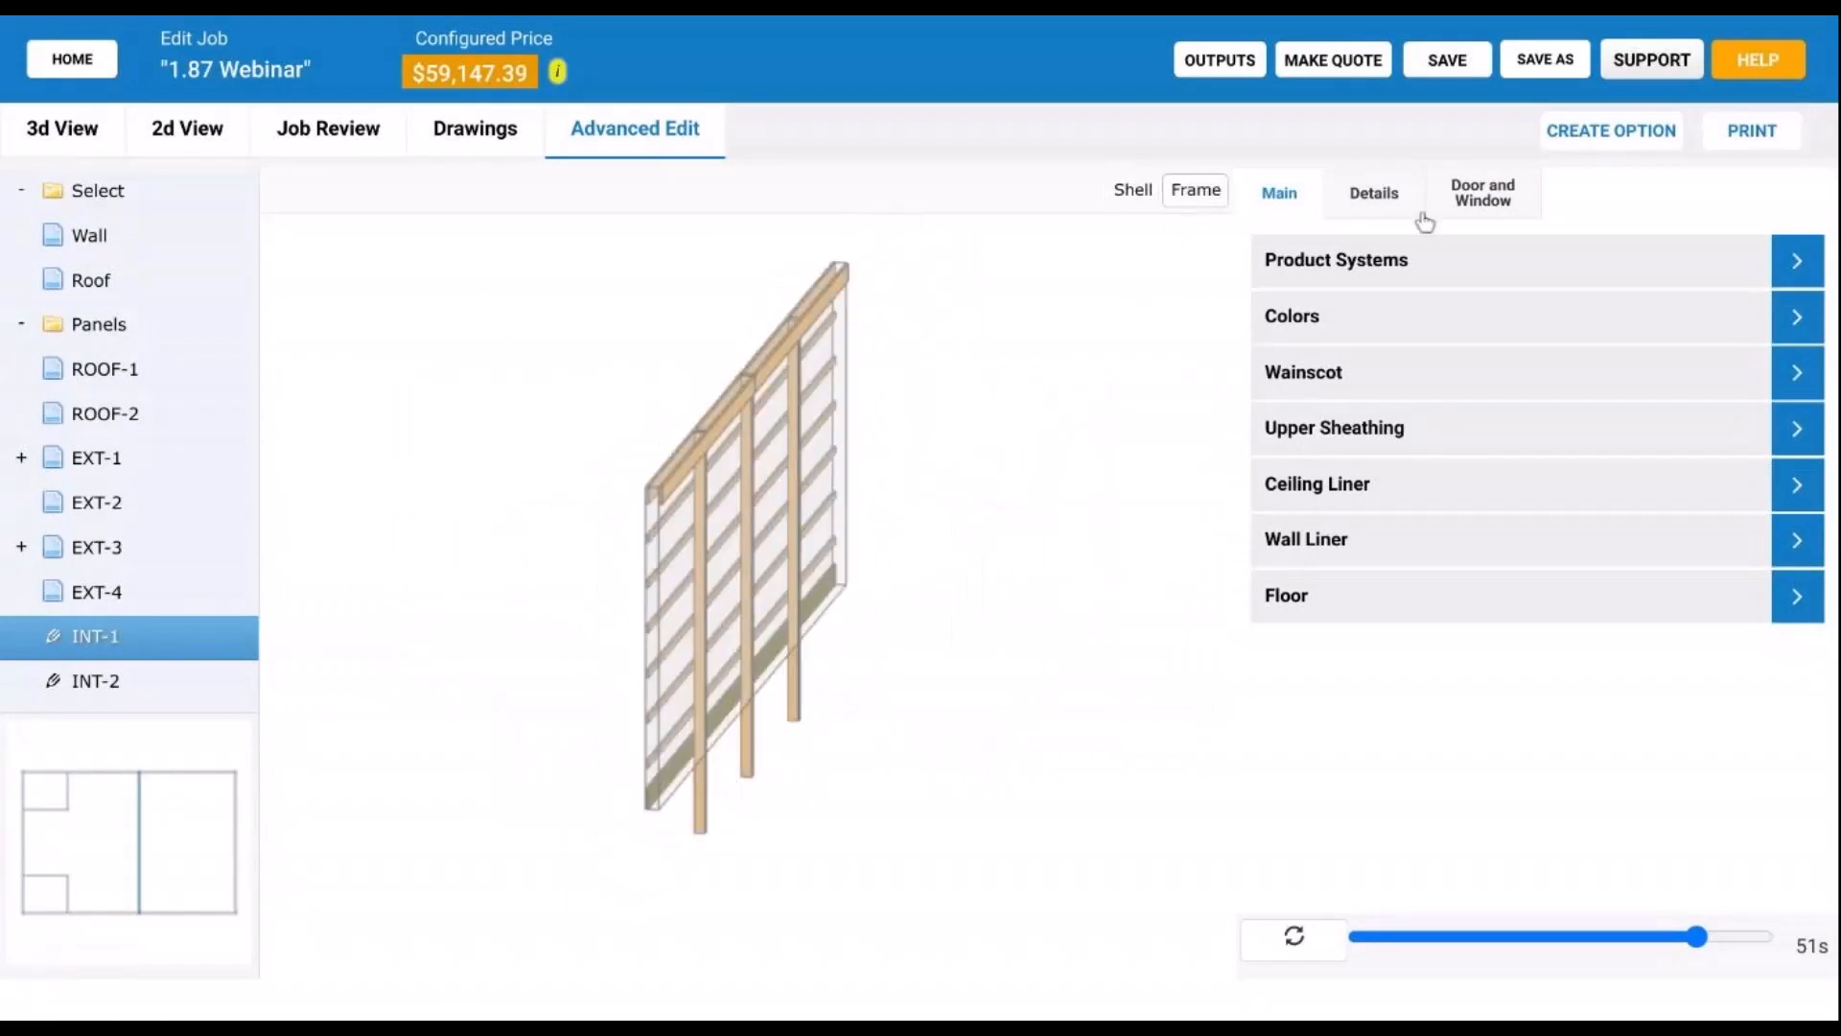
Step: Set both the interior top girt material and the interior girt material of the INT-1 wall to 2x4
click(1373, 195)
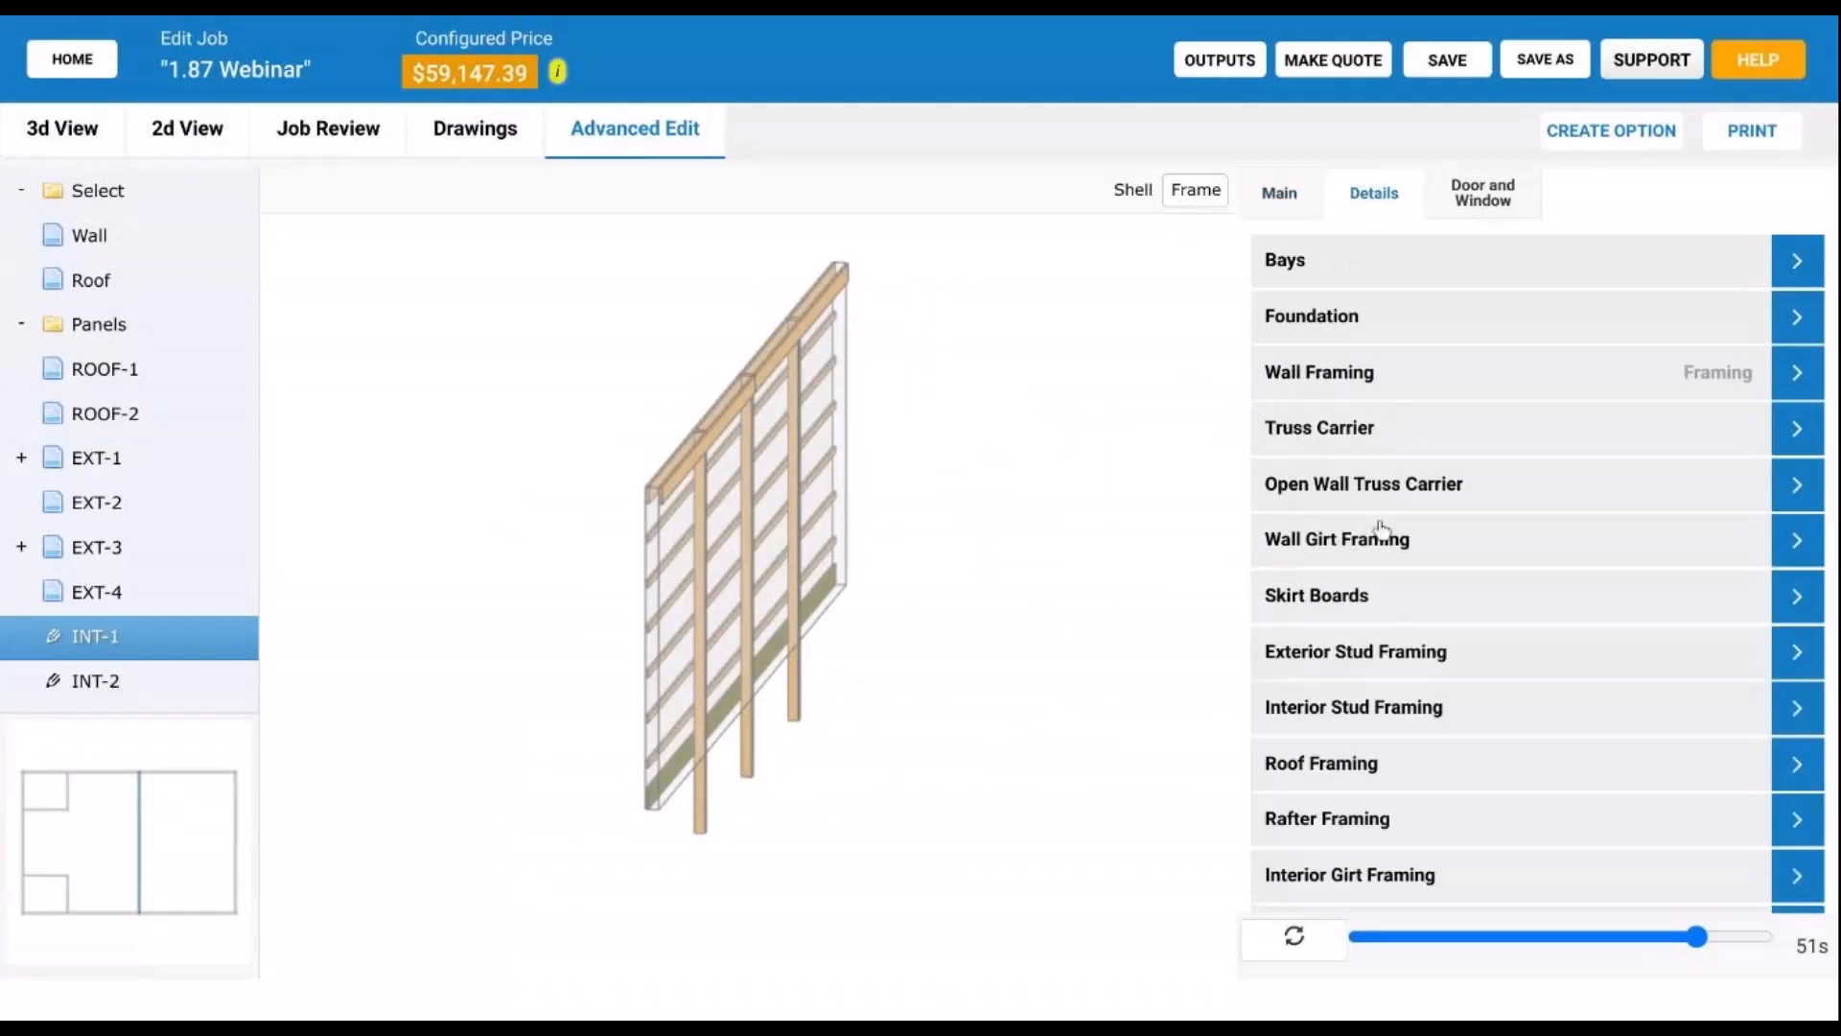
scroll(1385, 532, down, 1)
scroll(1407, 647, down, 2)
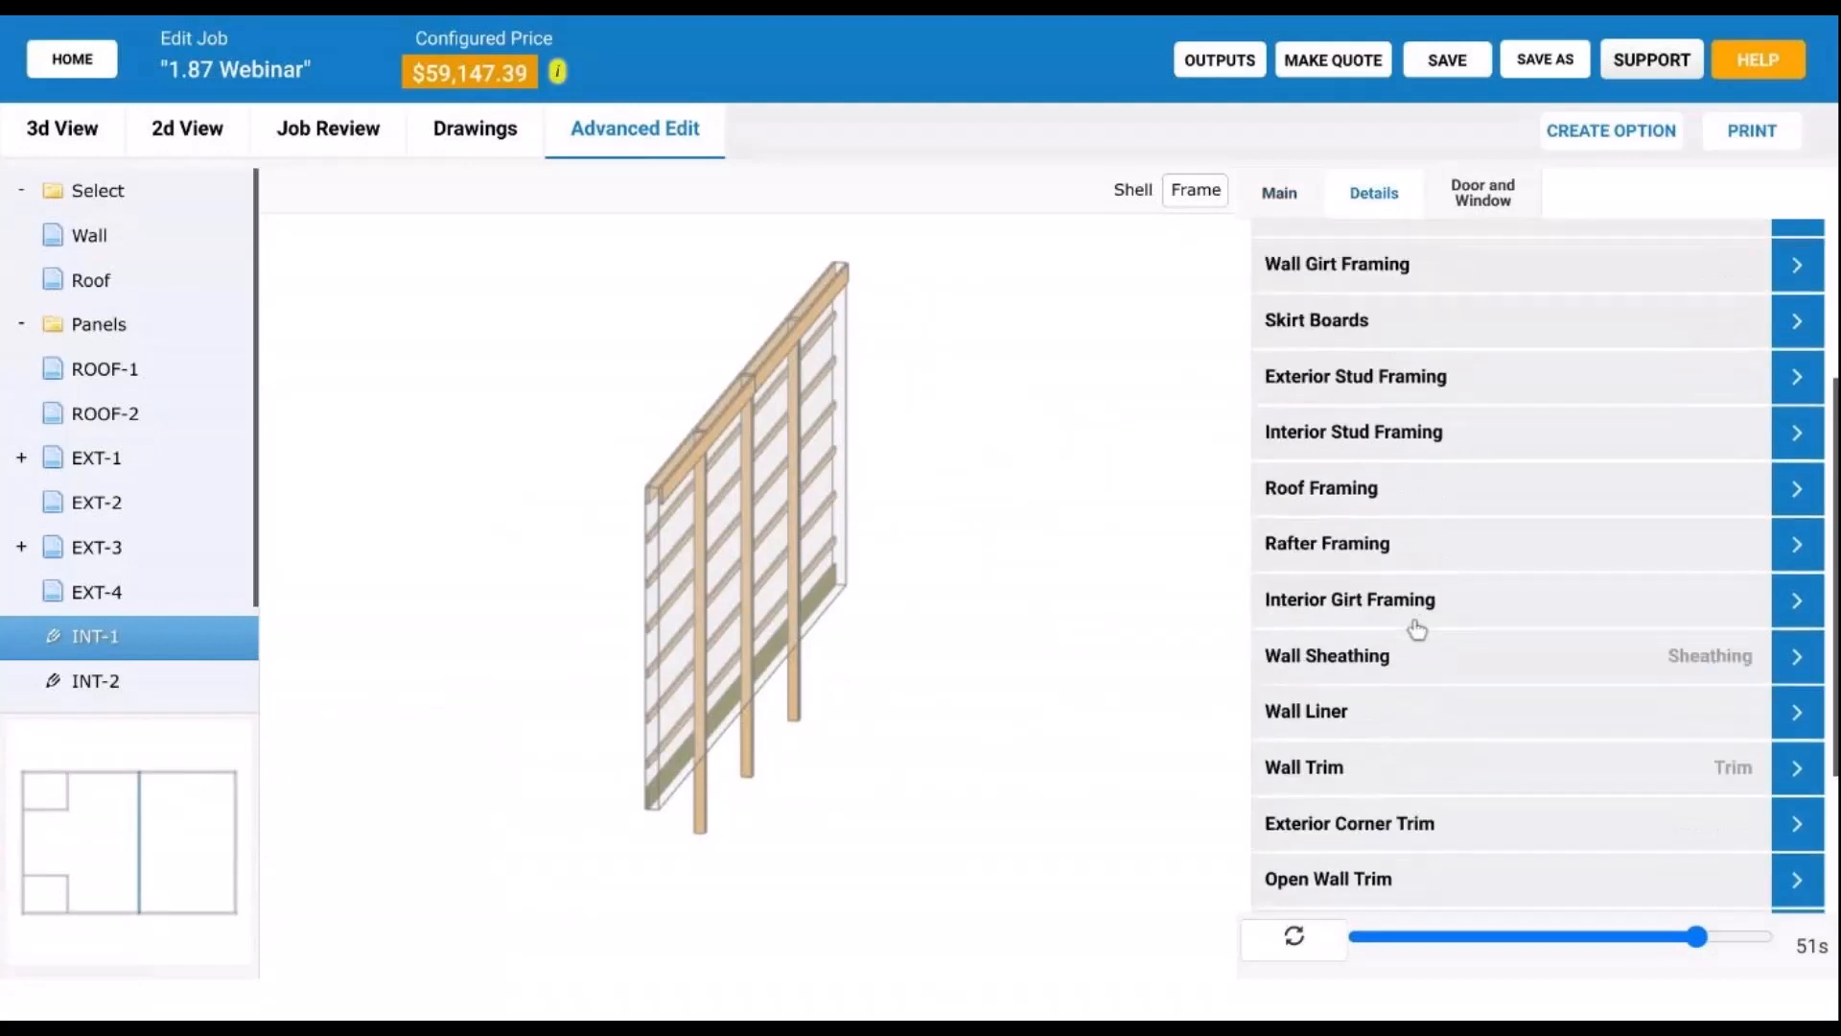
click(1422, 605)
click(1486, 707)
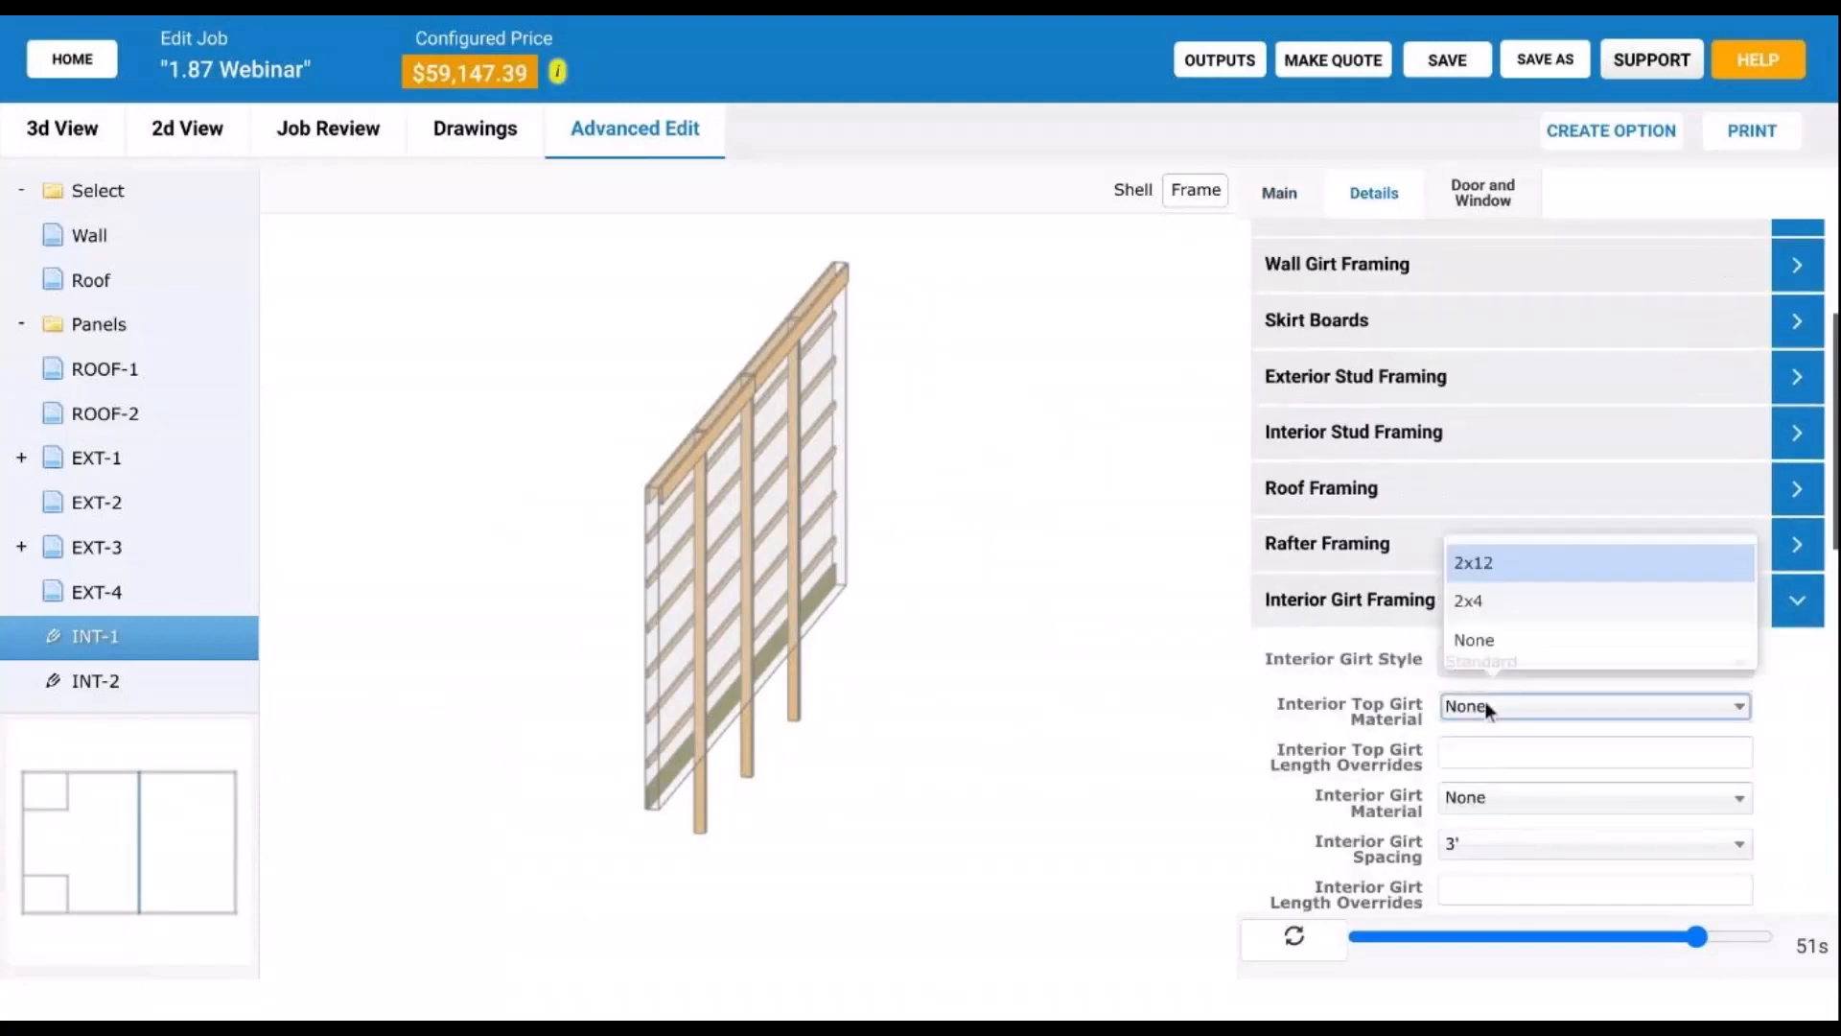
click(1494, 604)
scroll(1304, 648, down, 3)
scroll(1297, 649, down, 1)
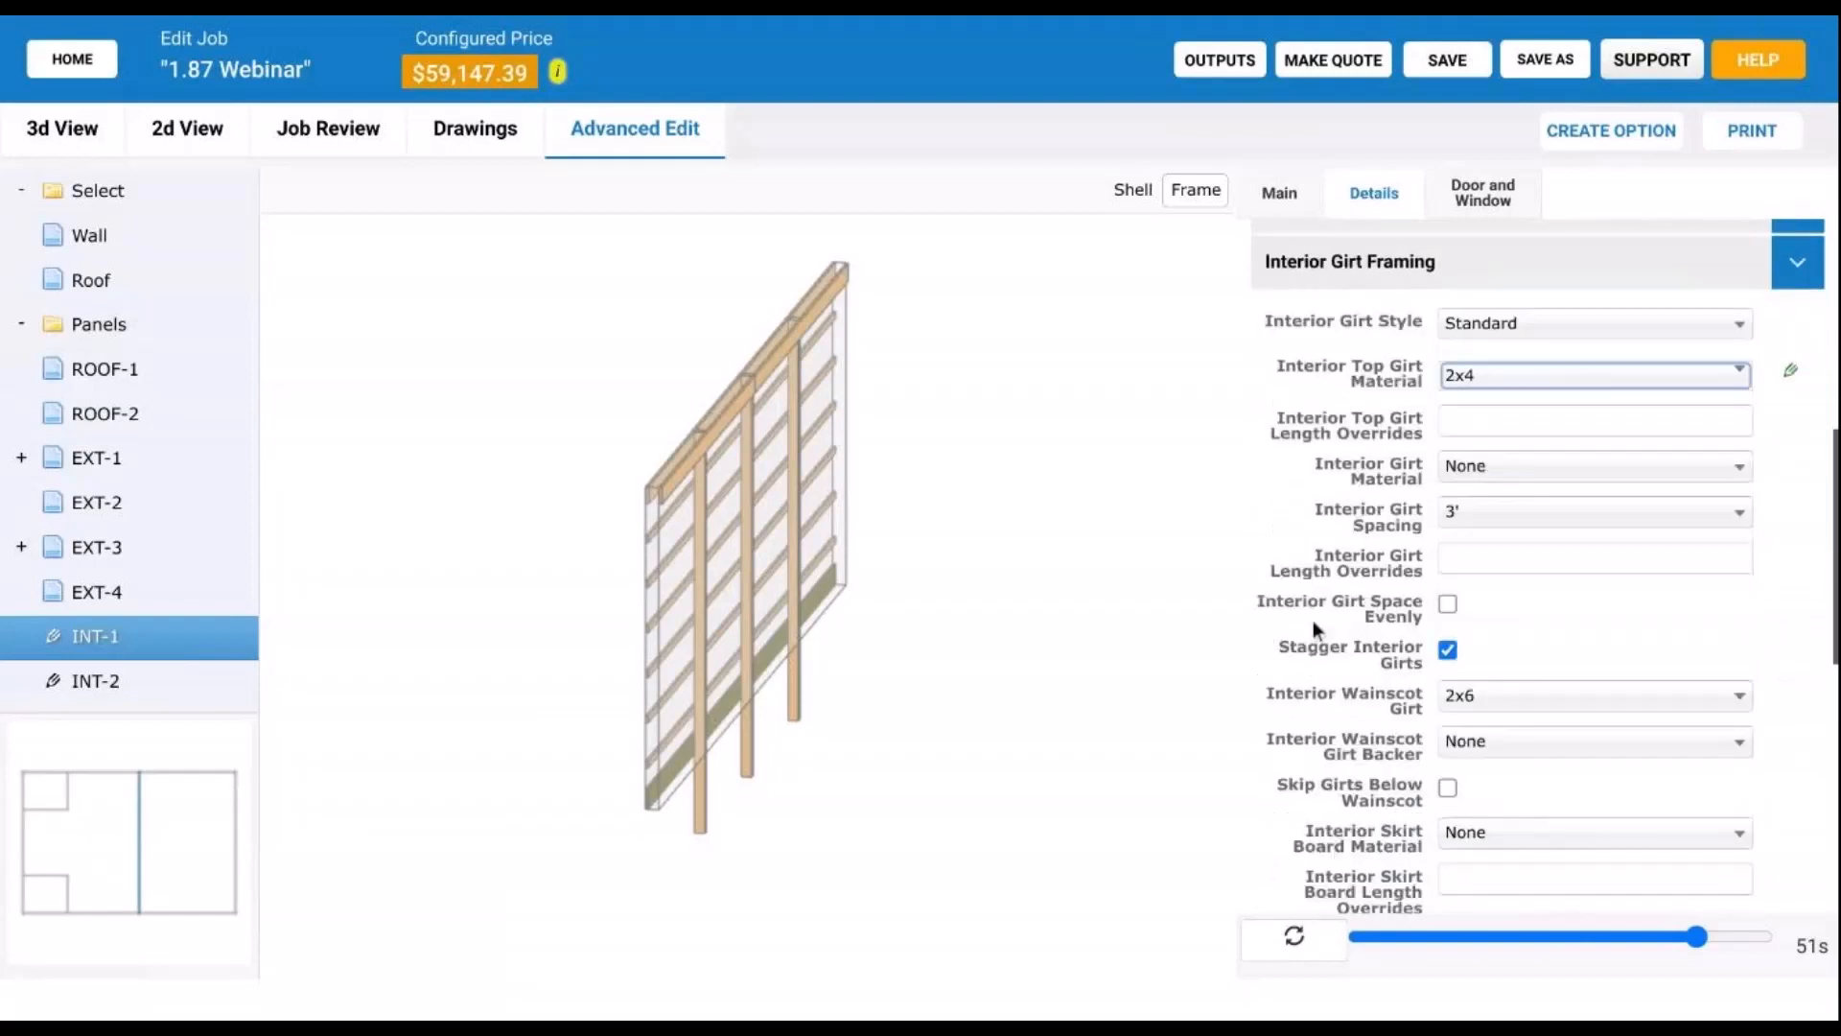
click(1529, 468)
click(1532, 526)
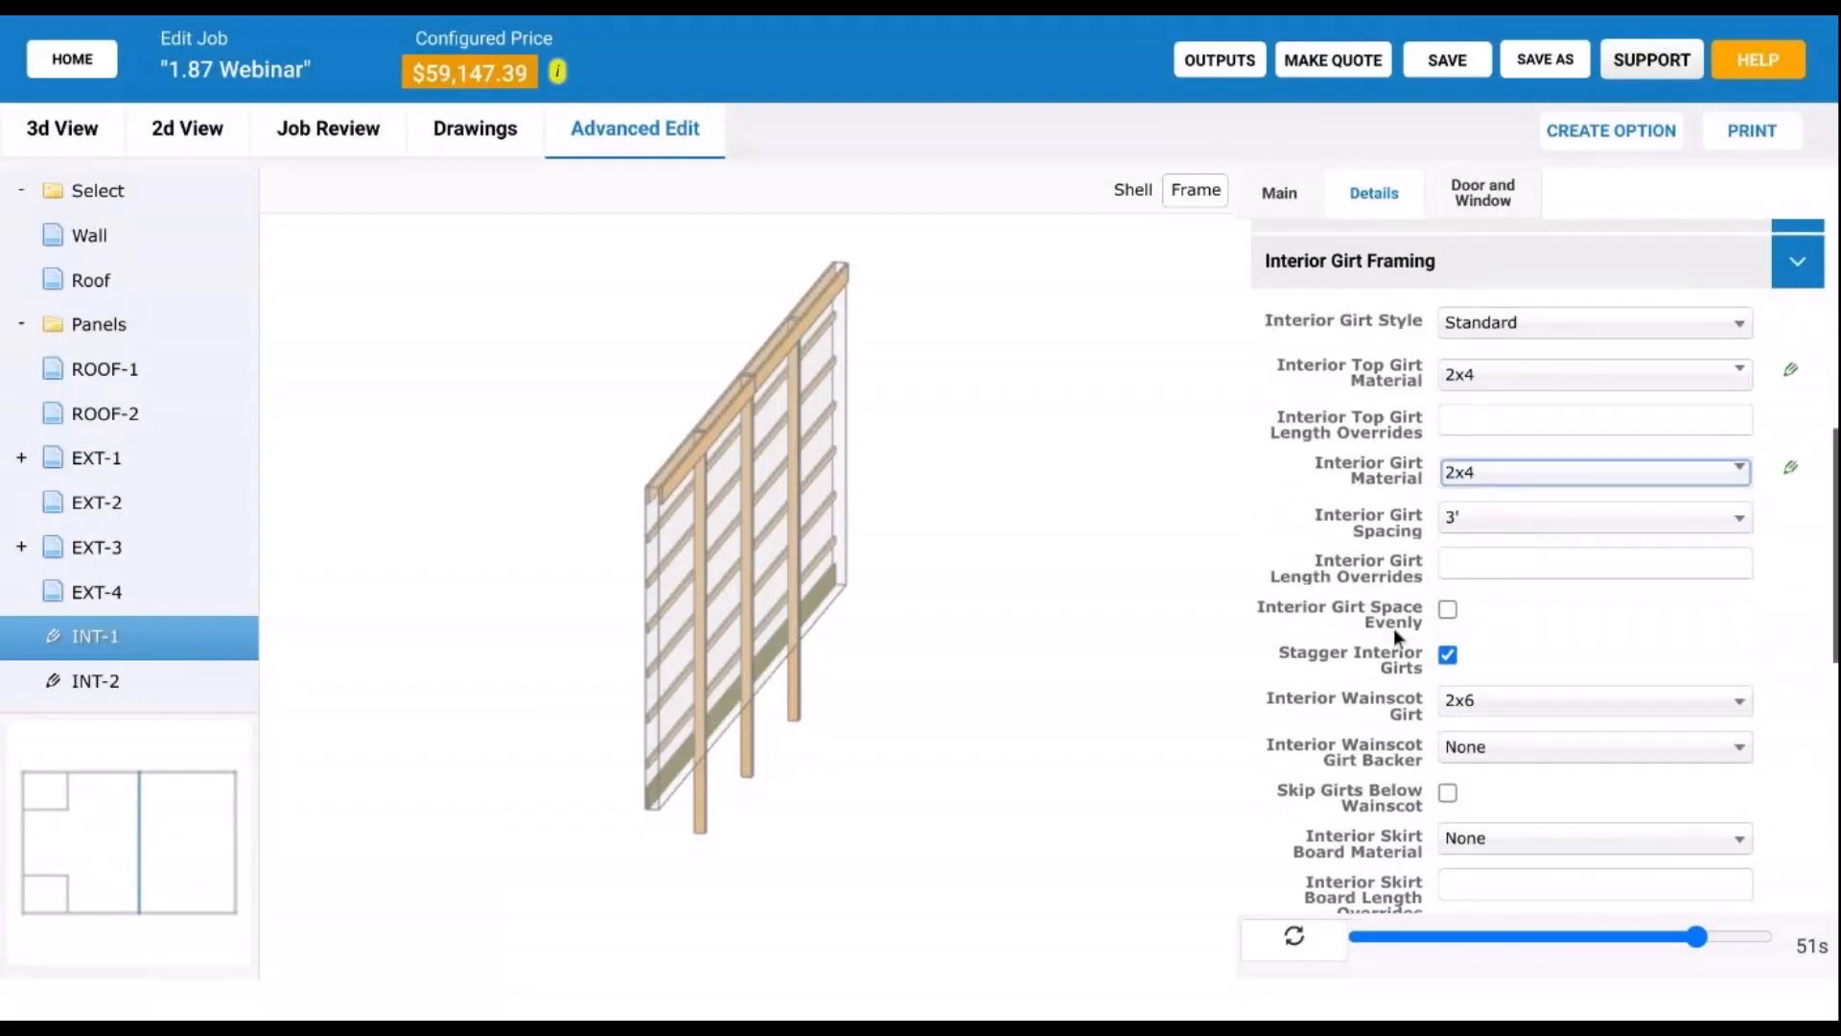
Step: Set the INT-1 wall's interior skirt board material to PT 2x8 and regenerate the model
scroll(1394, 629, down, 3)
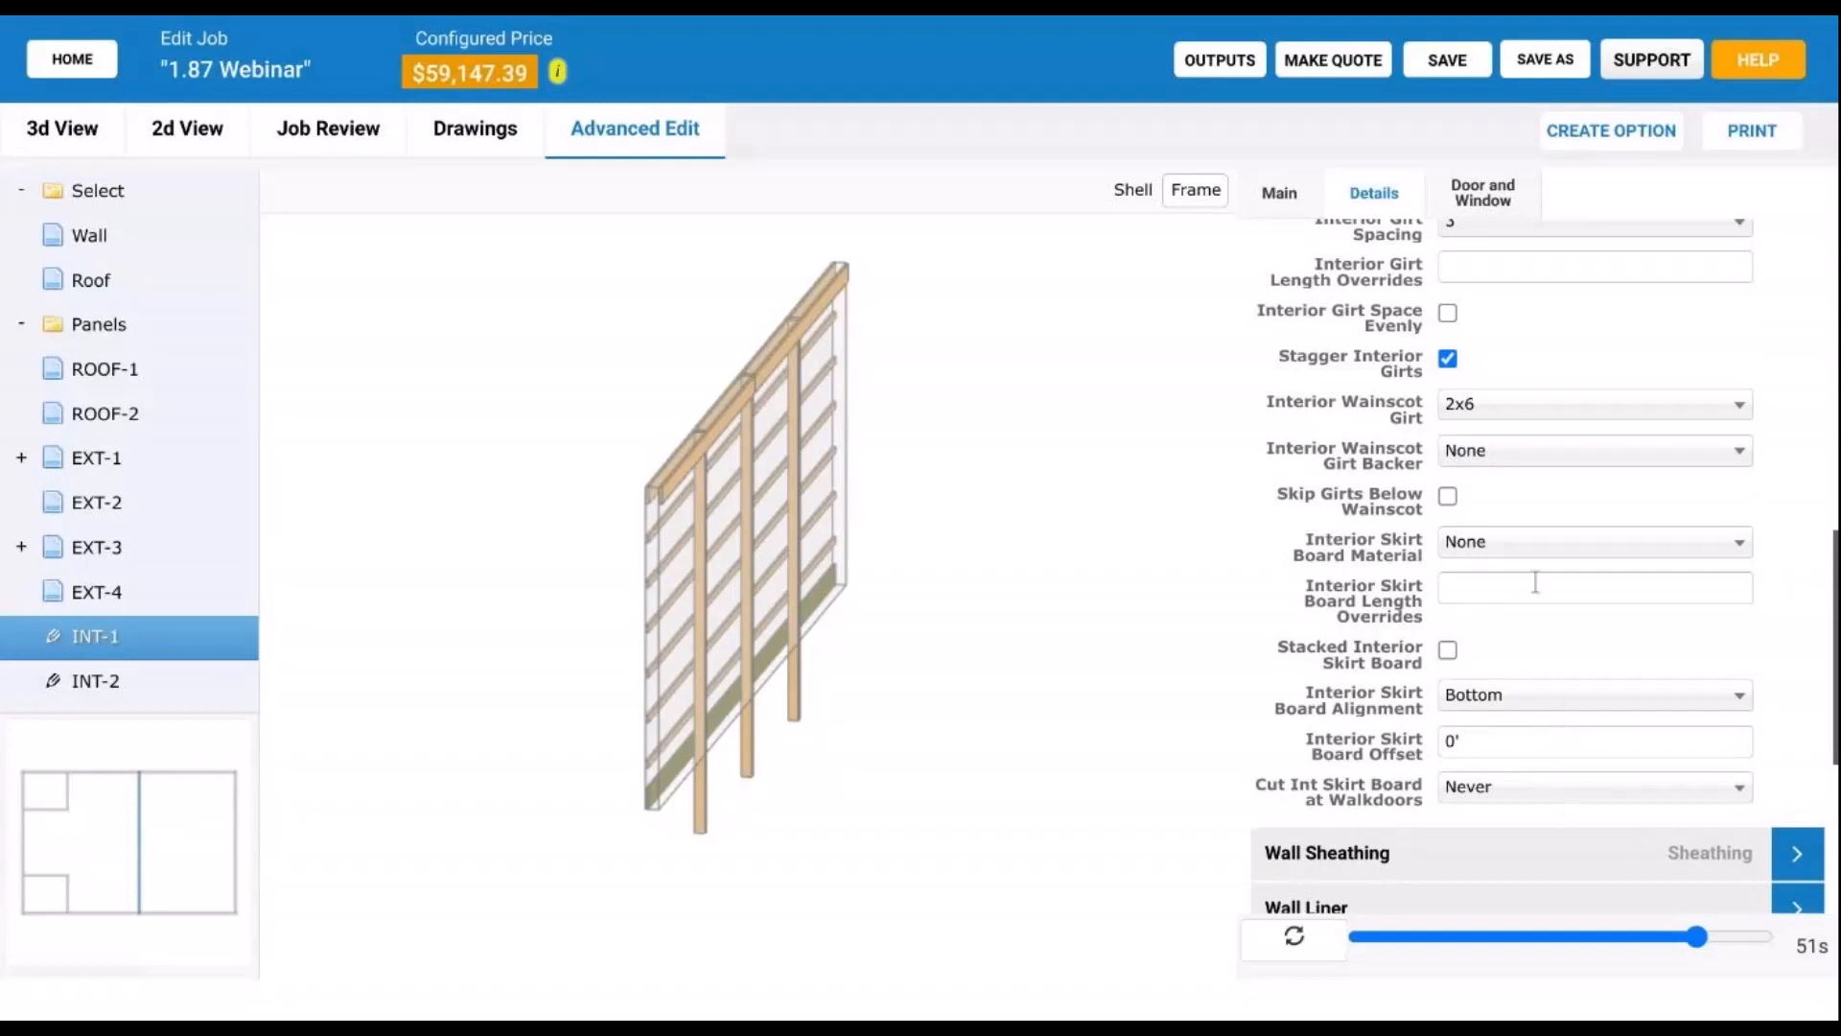
click(1571, 544)
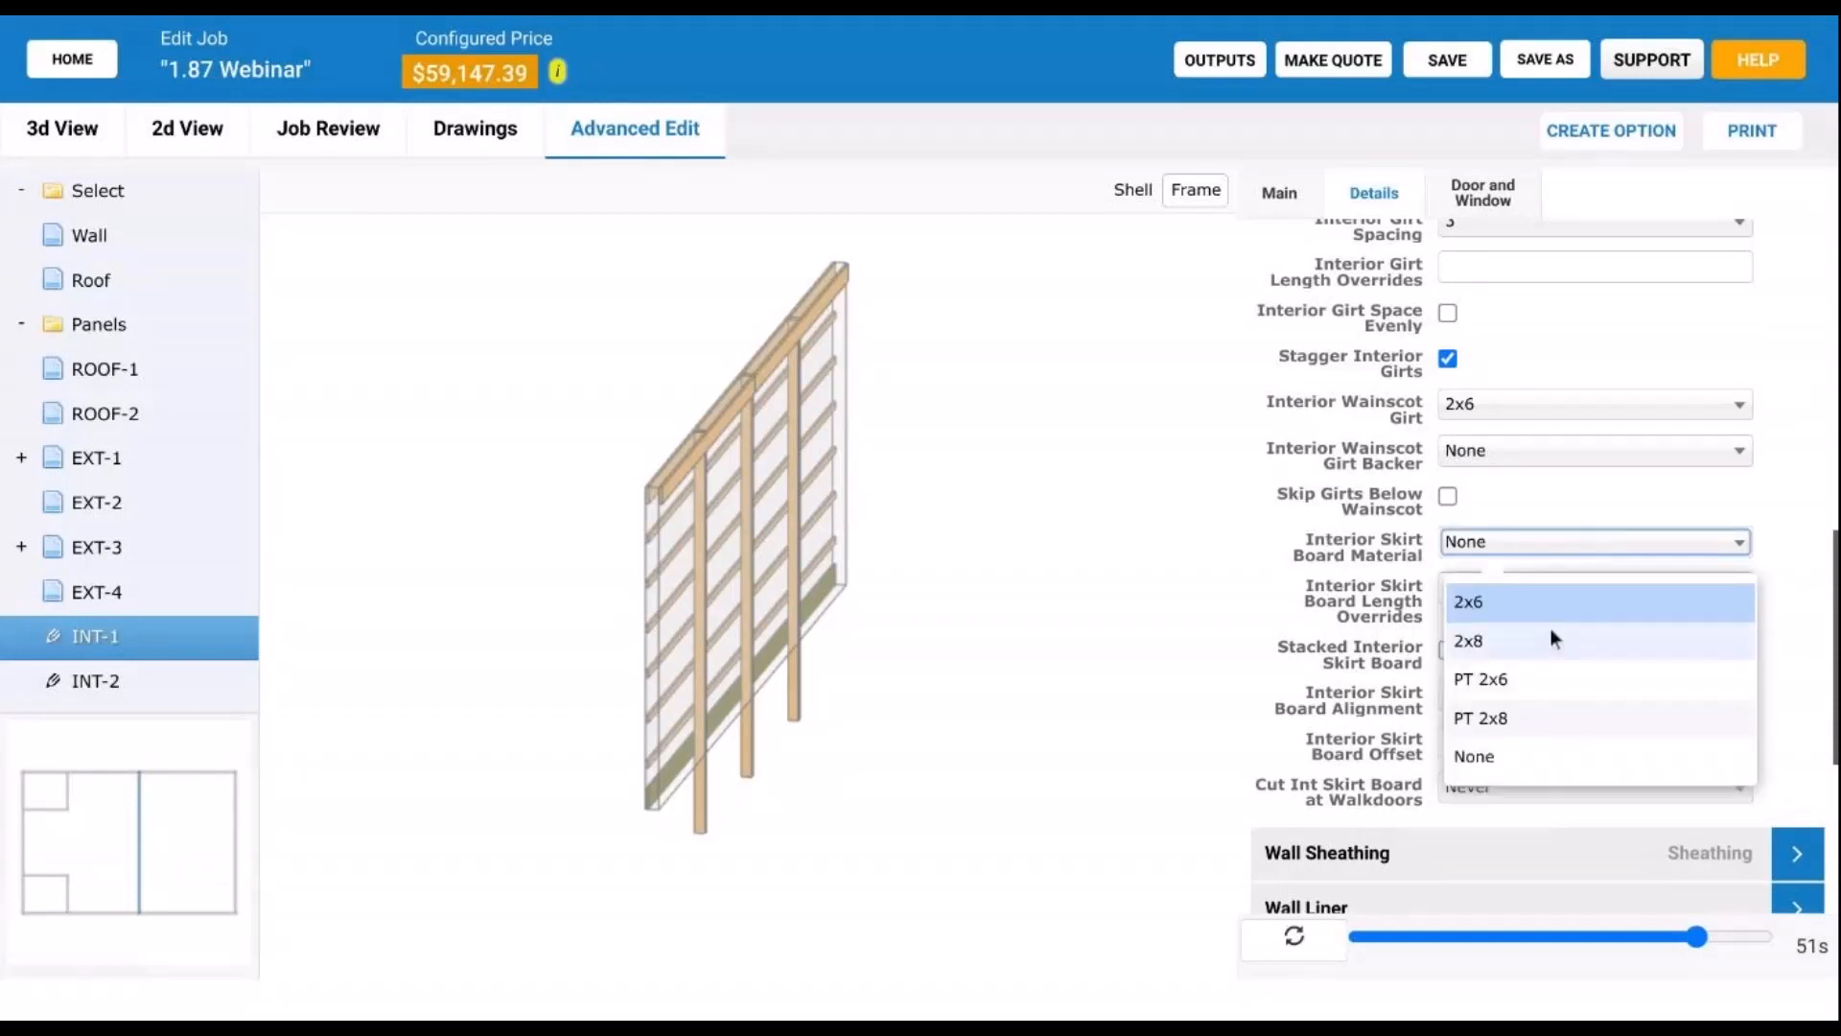
click(1547, 709)
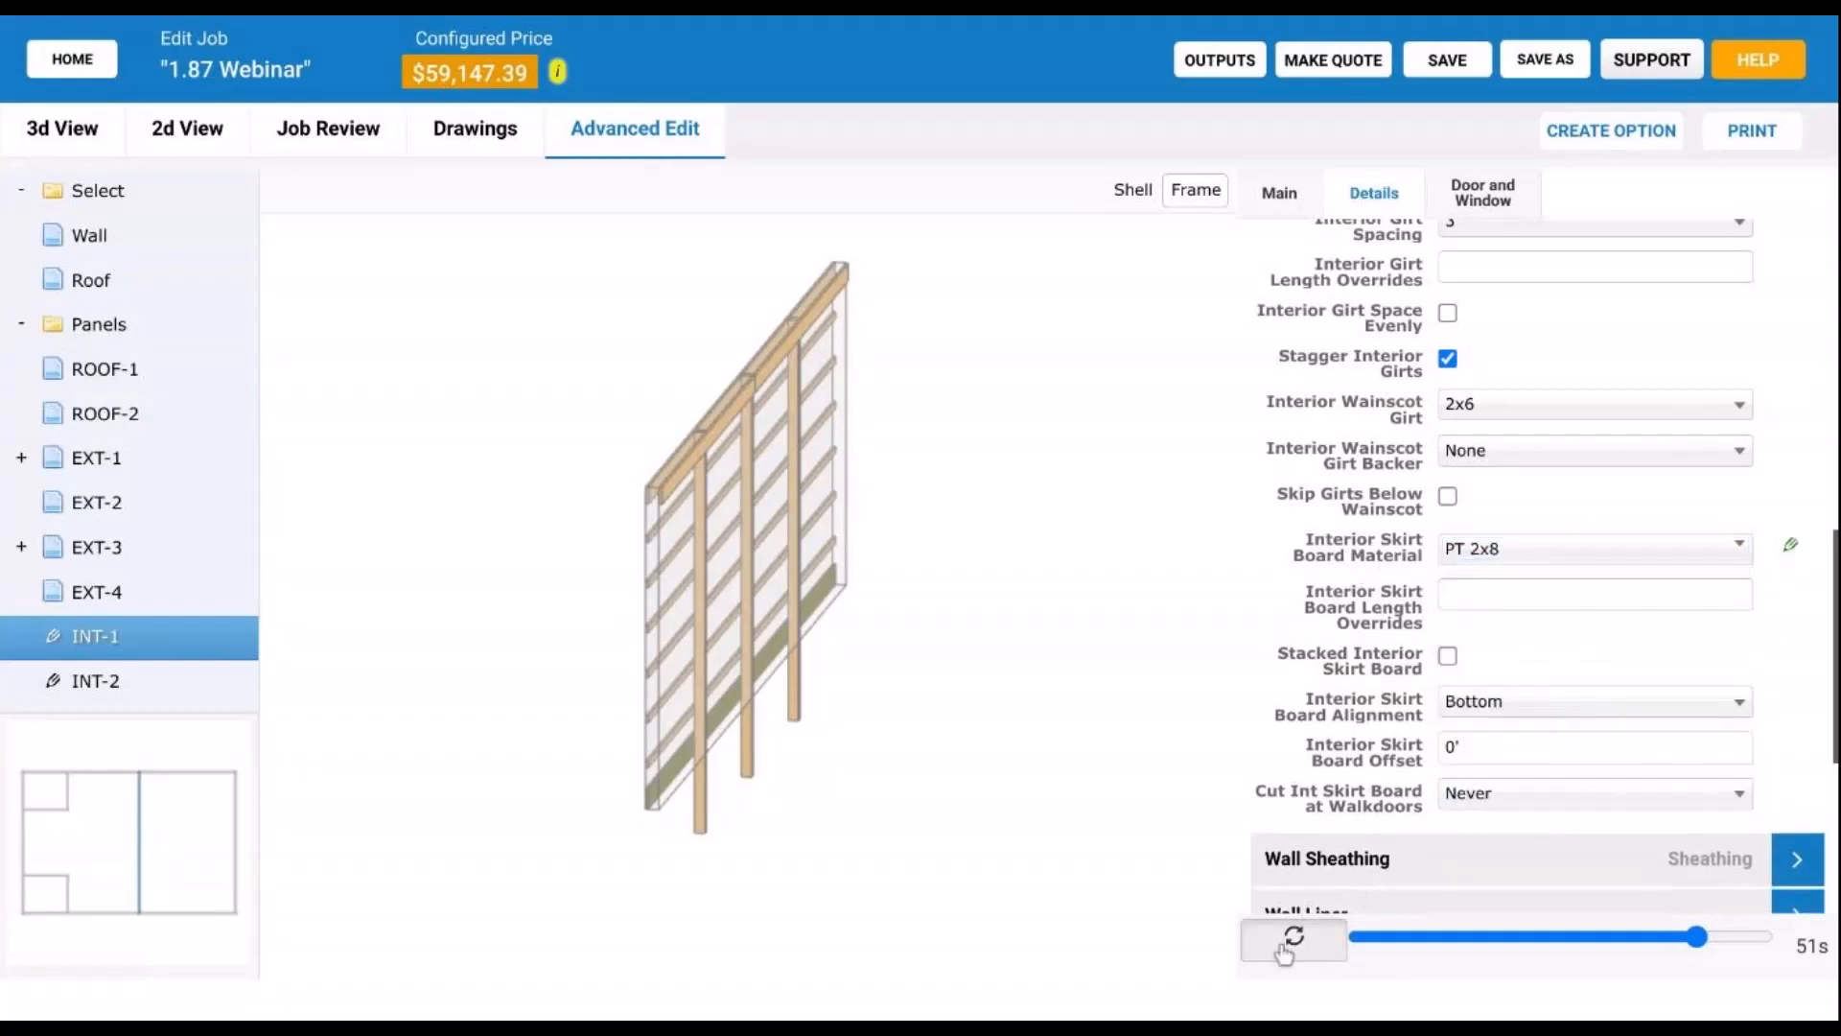
click(1294, 935)
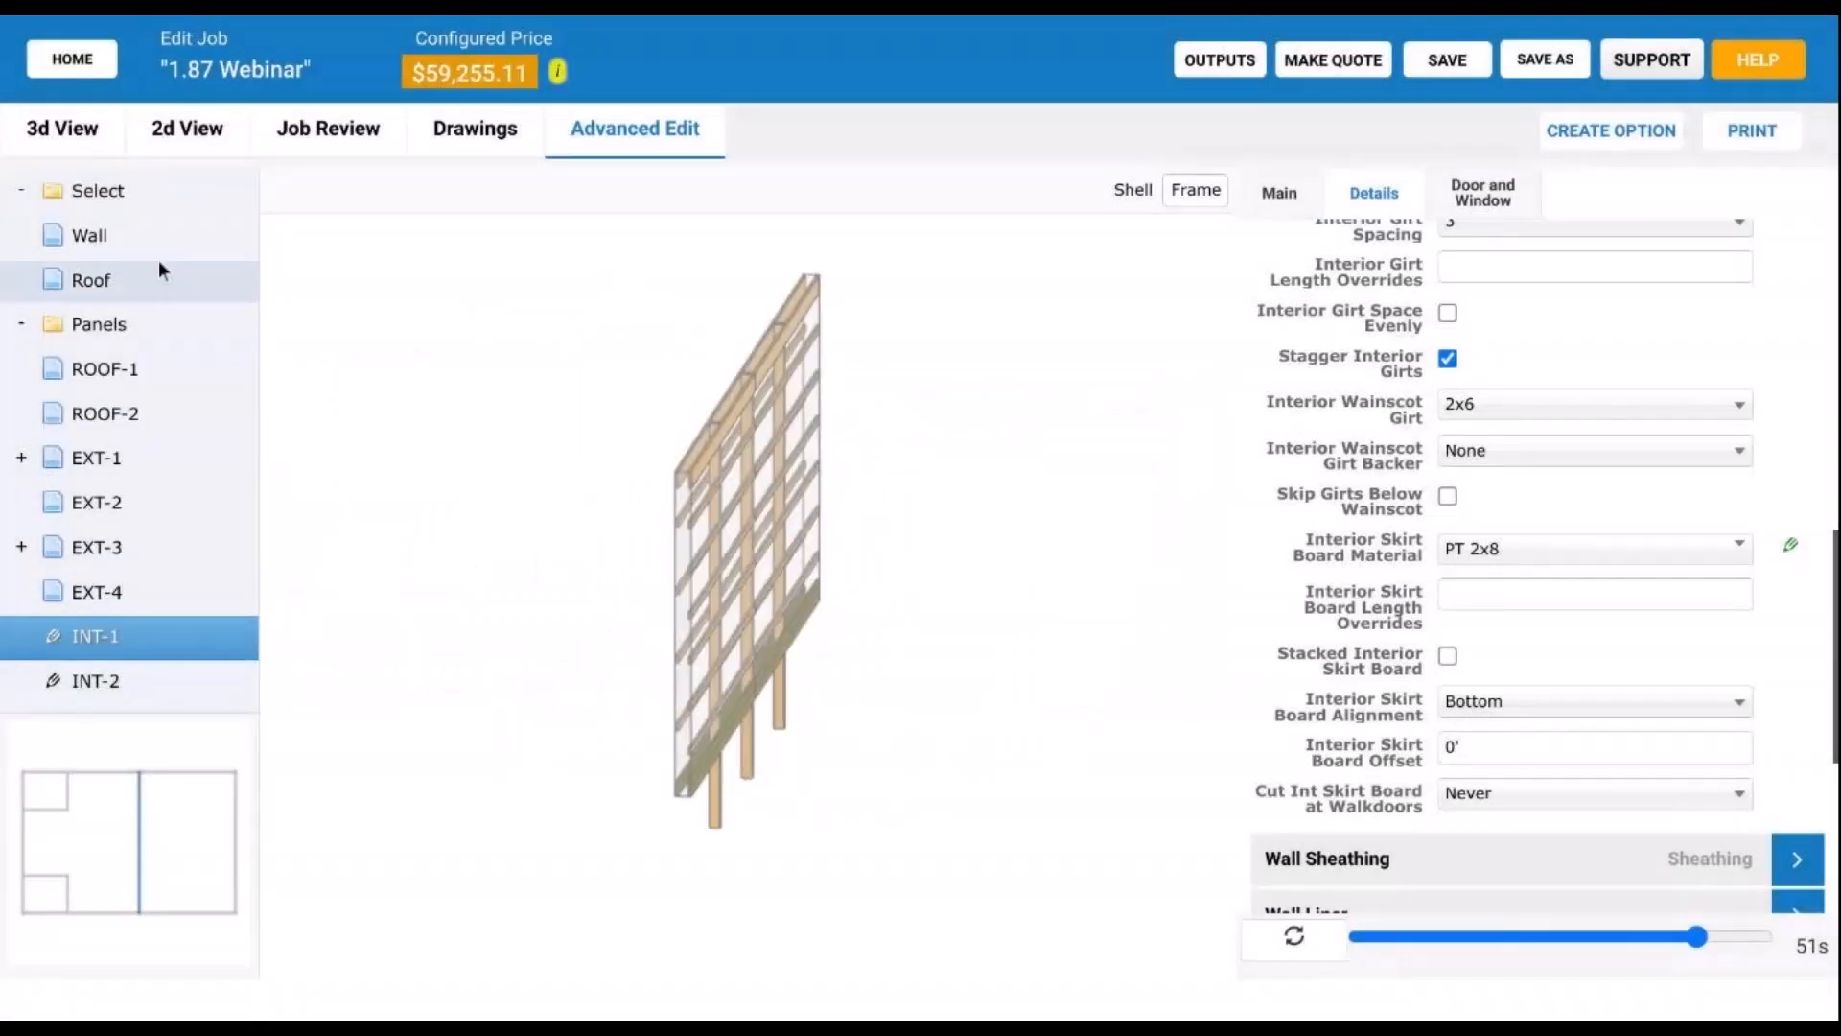
Step: Return to the full 3D building model and examine the girts on both faces of the divider wall
click(67, 127)
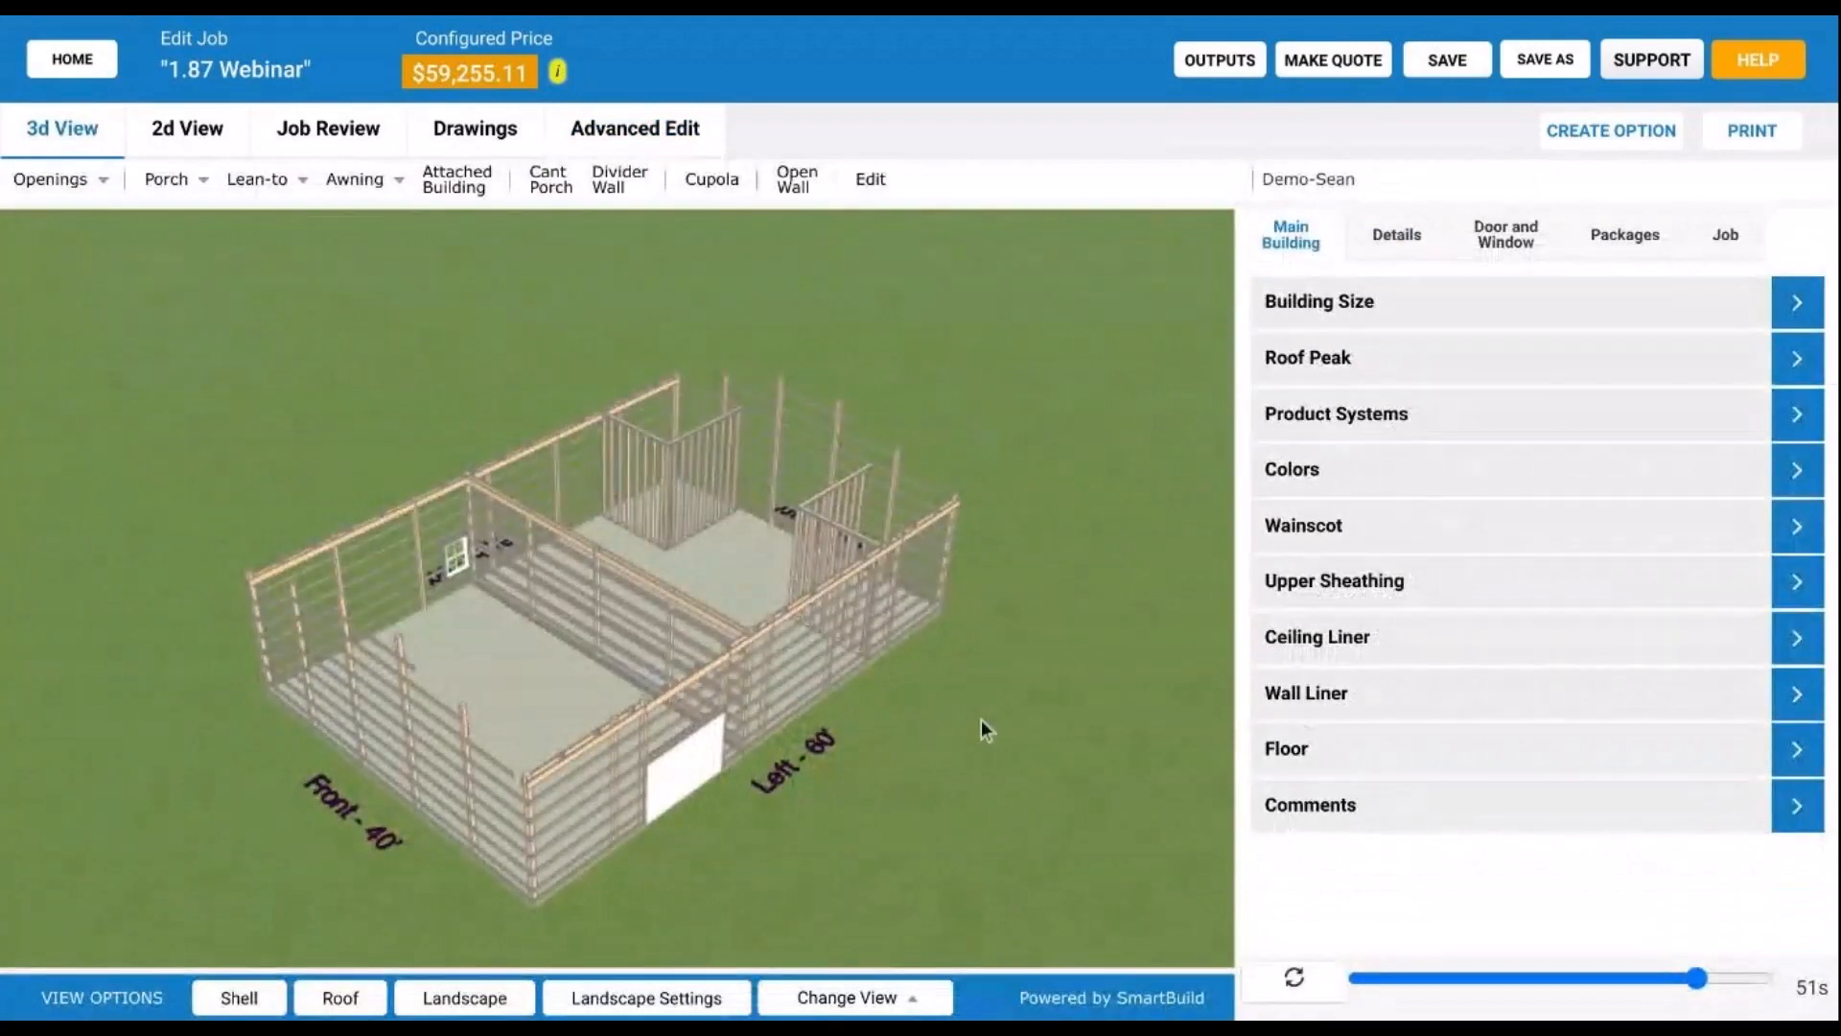
drag(981, 719, 693, 713)
scroll(578, 582, up, 10)
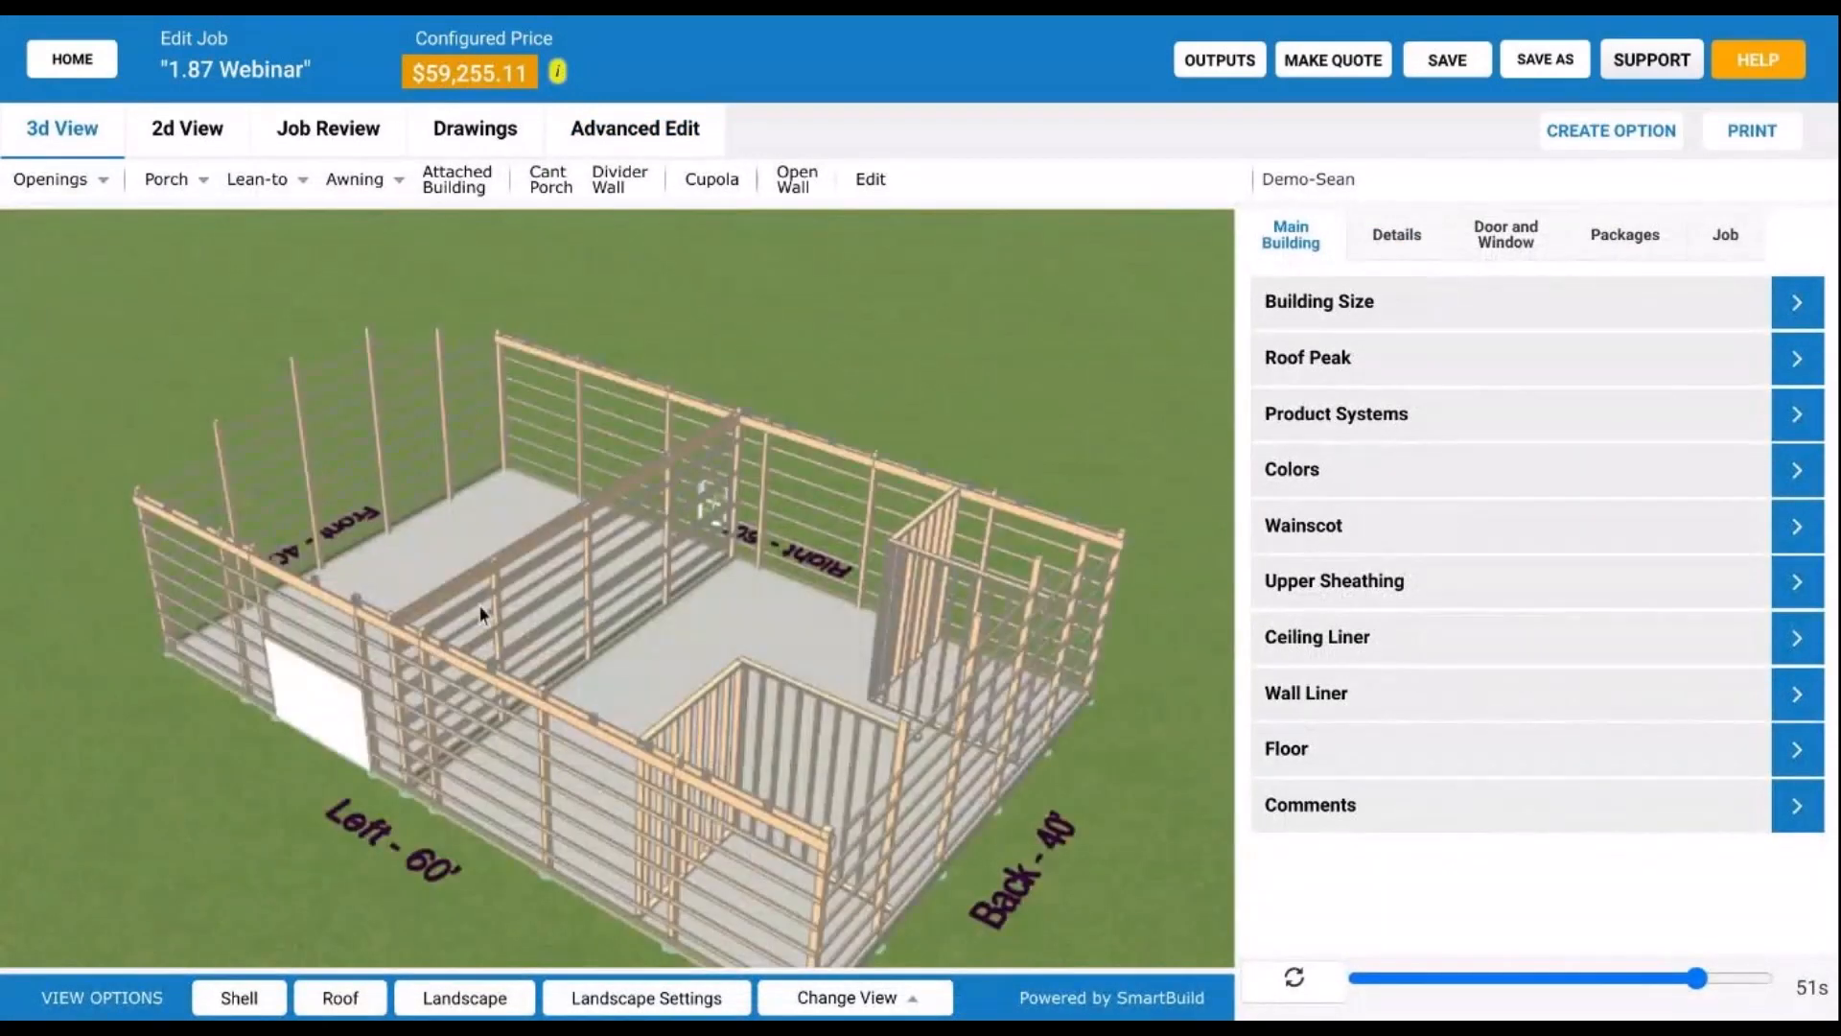
scroll(548, 600, up, 3)
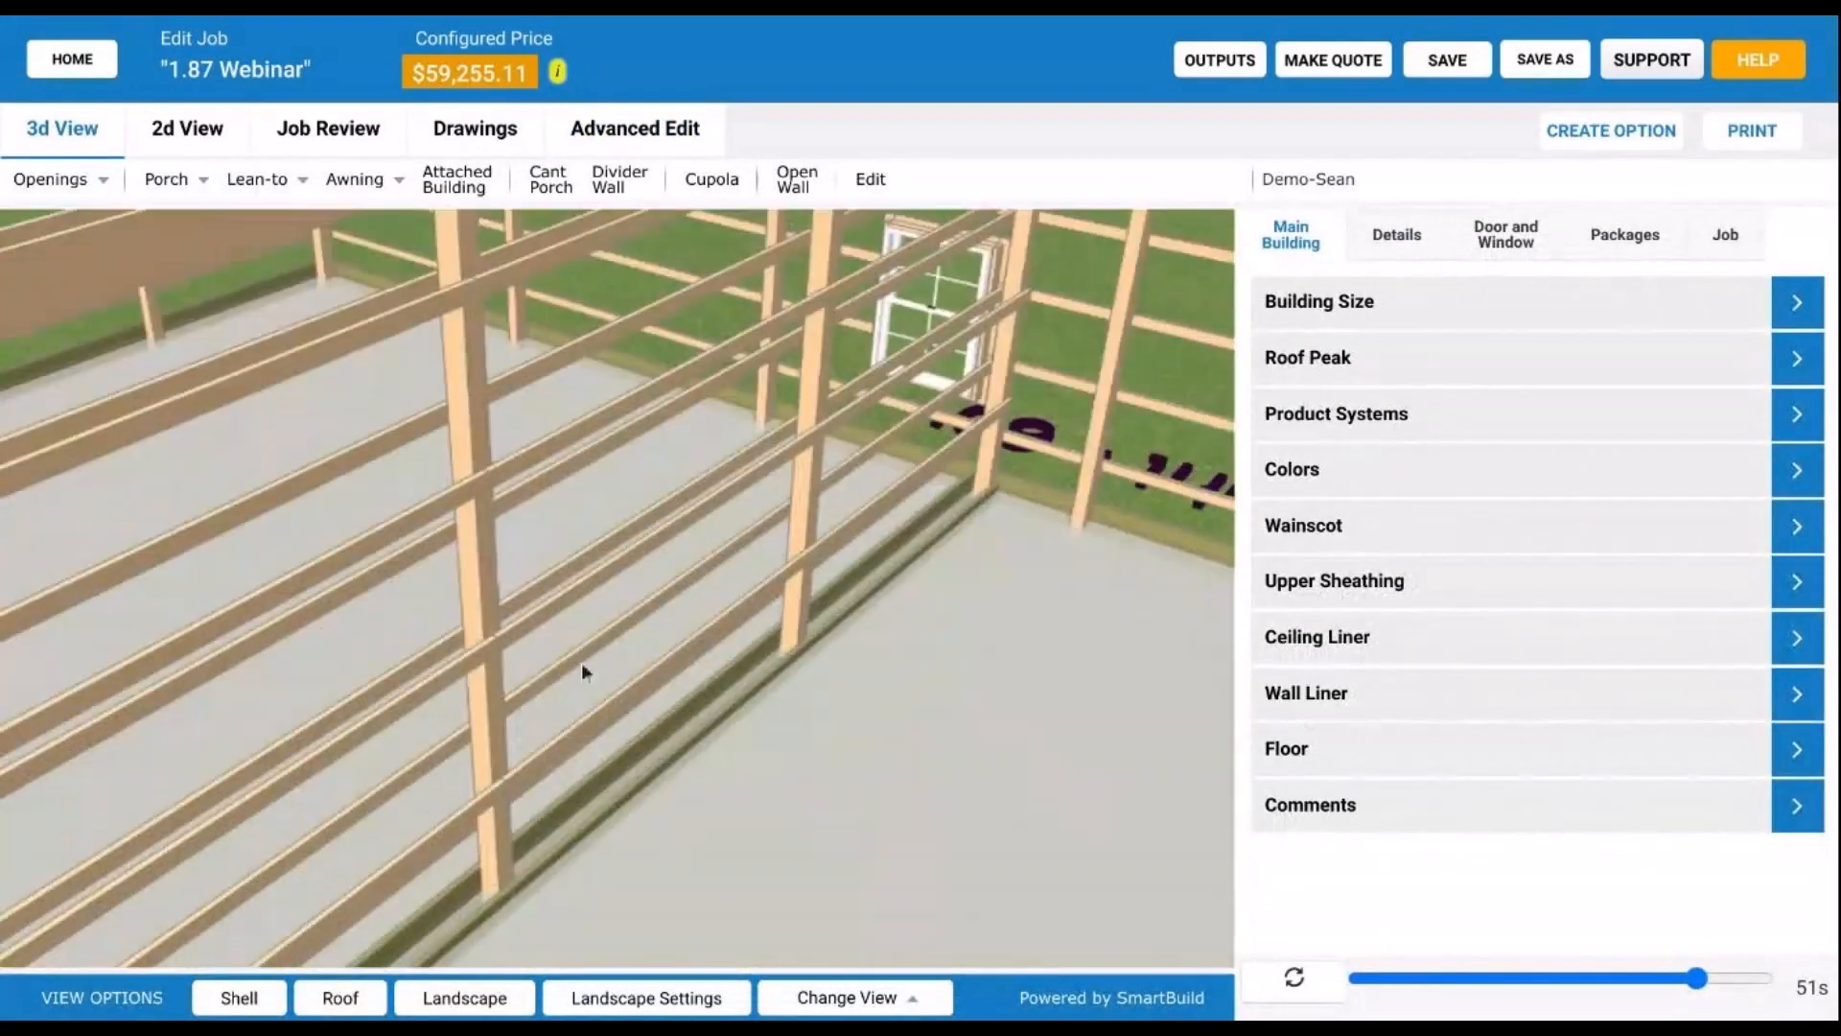
drag(582, 661, 597, 697)
right_drag(597, 696, 984, 307)
mouse_move(683, 707)
mouse_down()
mouse_move(741, 658)
mouse_move(796, 659)
mouse_move(717, 719)
mouse_up()
scroll(796, 659, down, 1)
scroll(717, 719, down, 7)
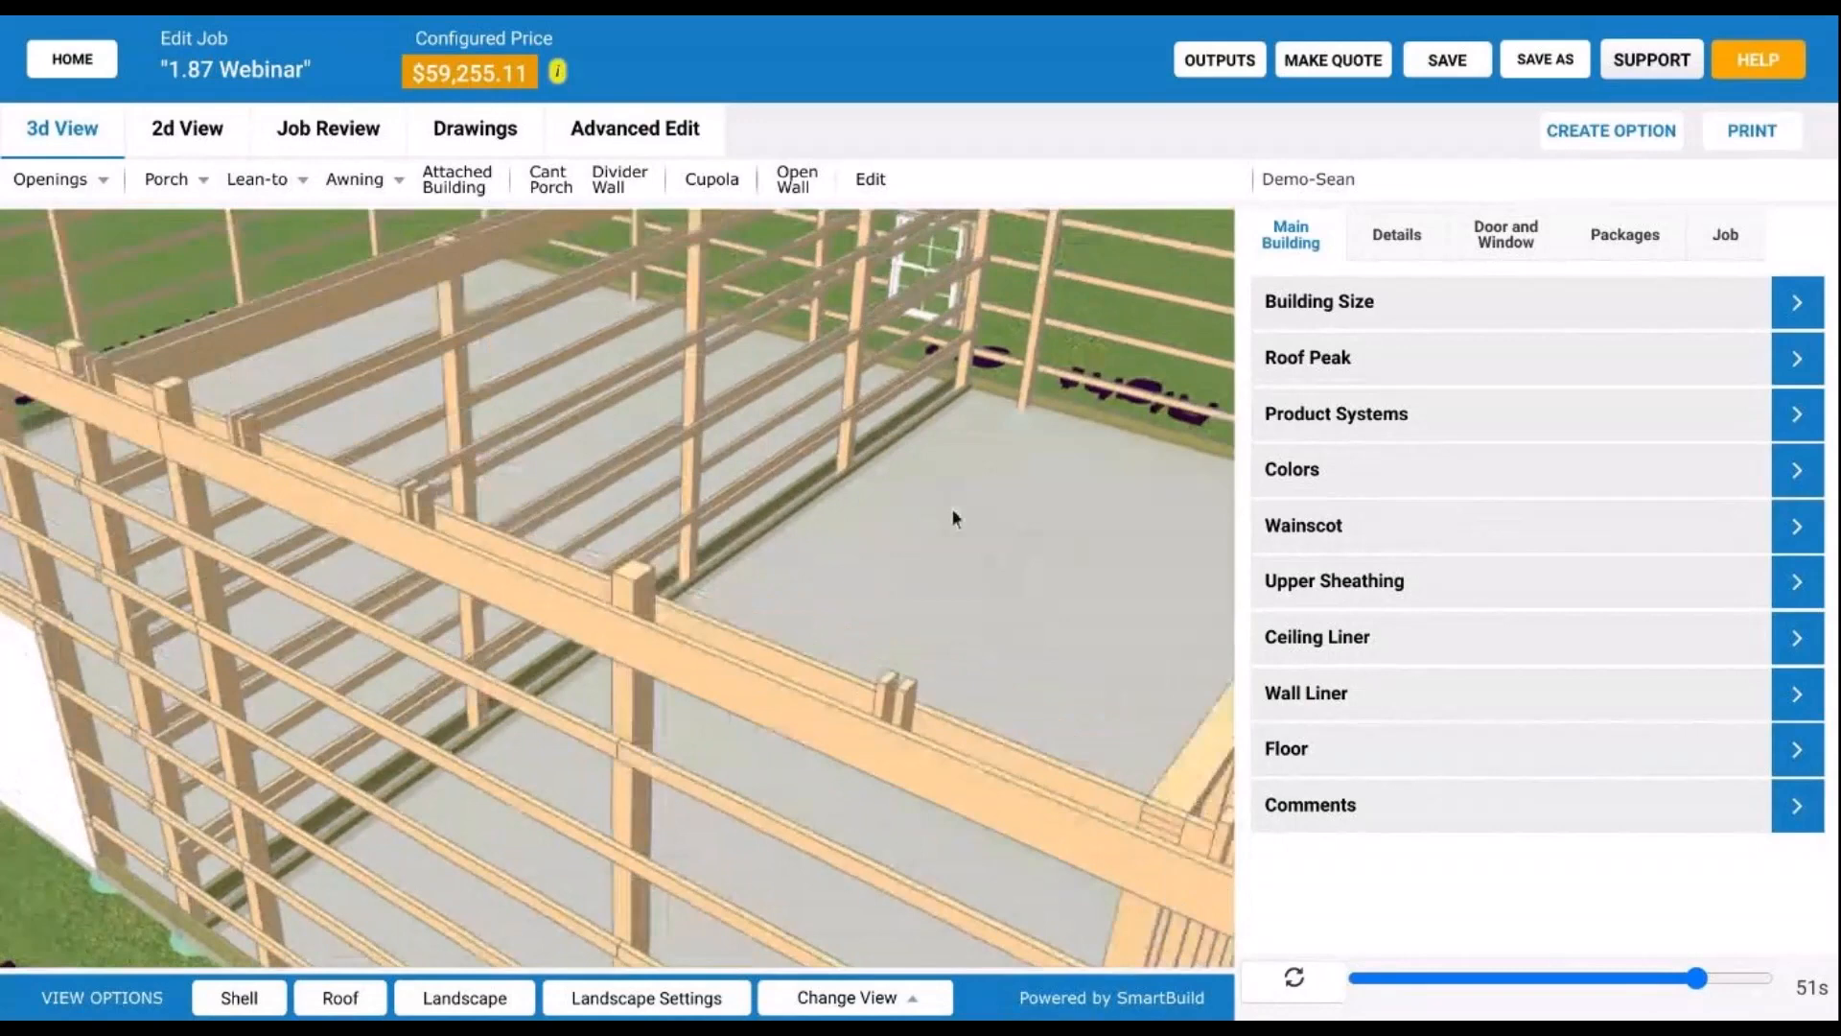
Step: Examine the skirt boards along the base of the divider wall up close from both sides
drag(952, 515, 1060, 435)
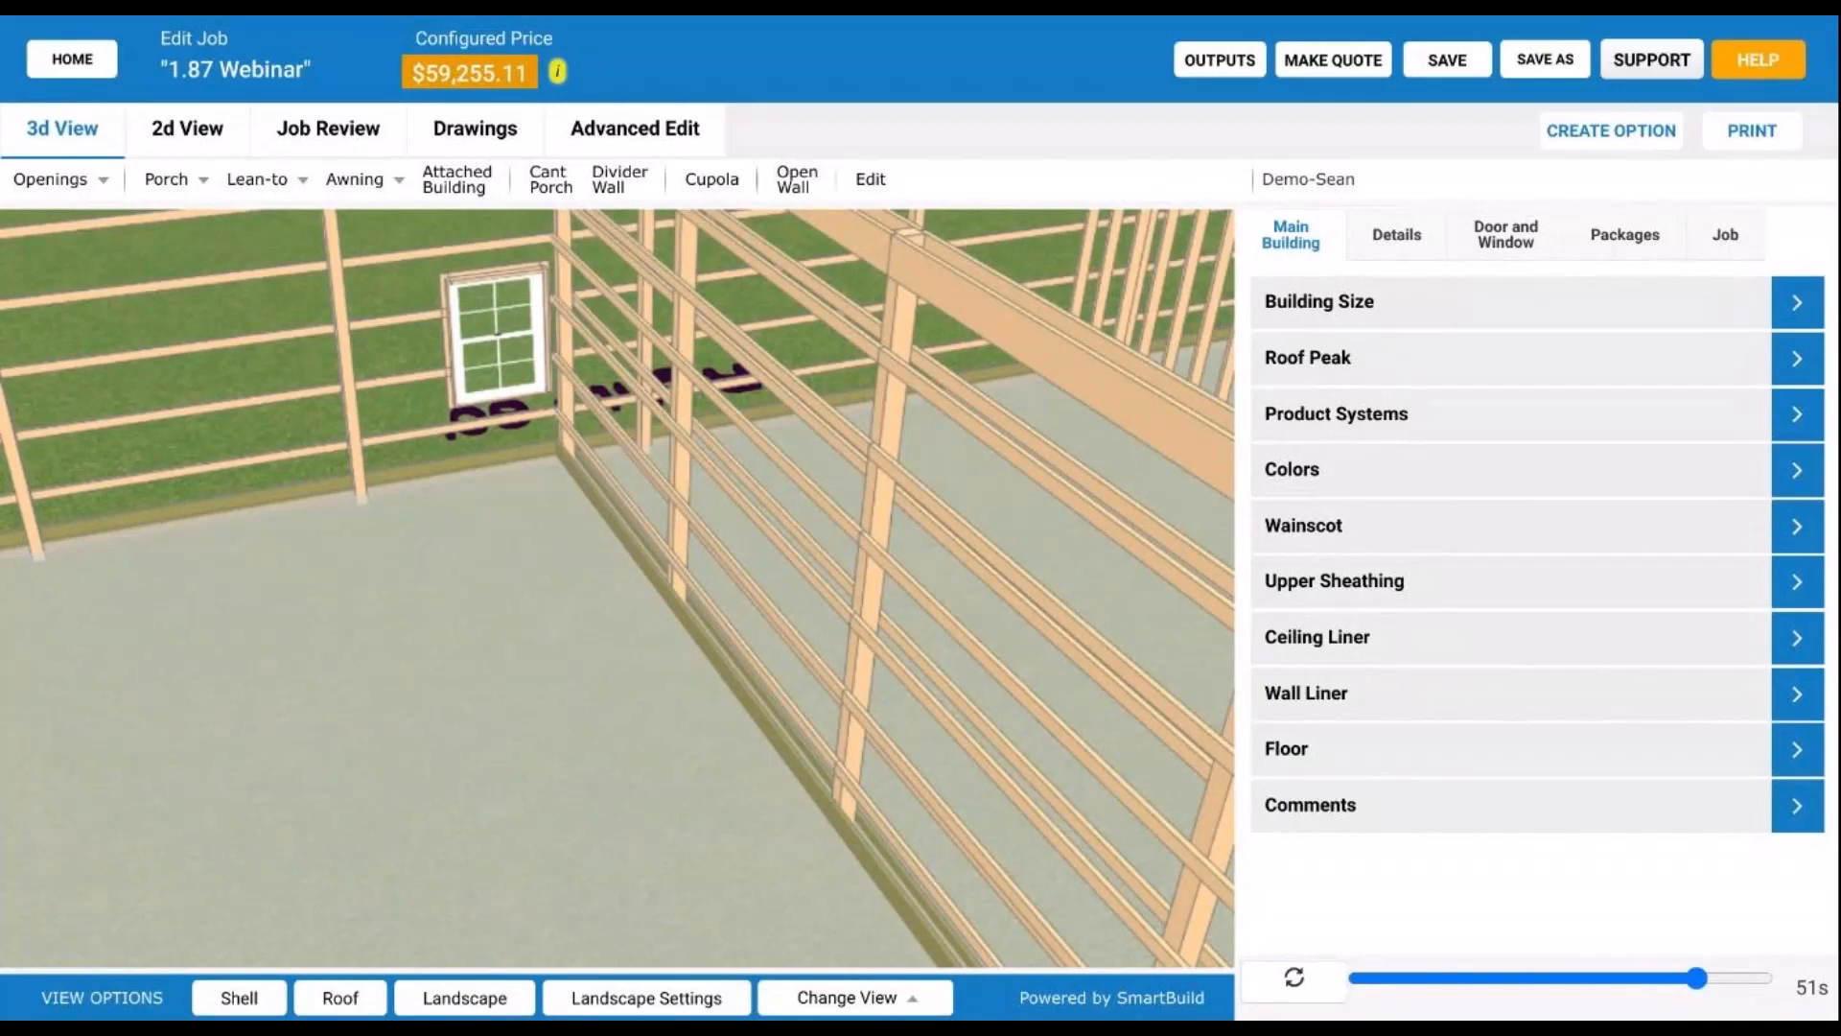
mouse_move(860, 605)
mouse_down()
mouse_move(1000, 562)
mouse_move(978, 596)
mouse_move(888, 589)
mouse_move(861, 637)
mouse_move(877, 605)
mouse_up()
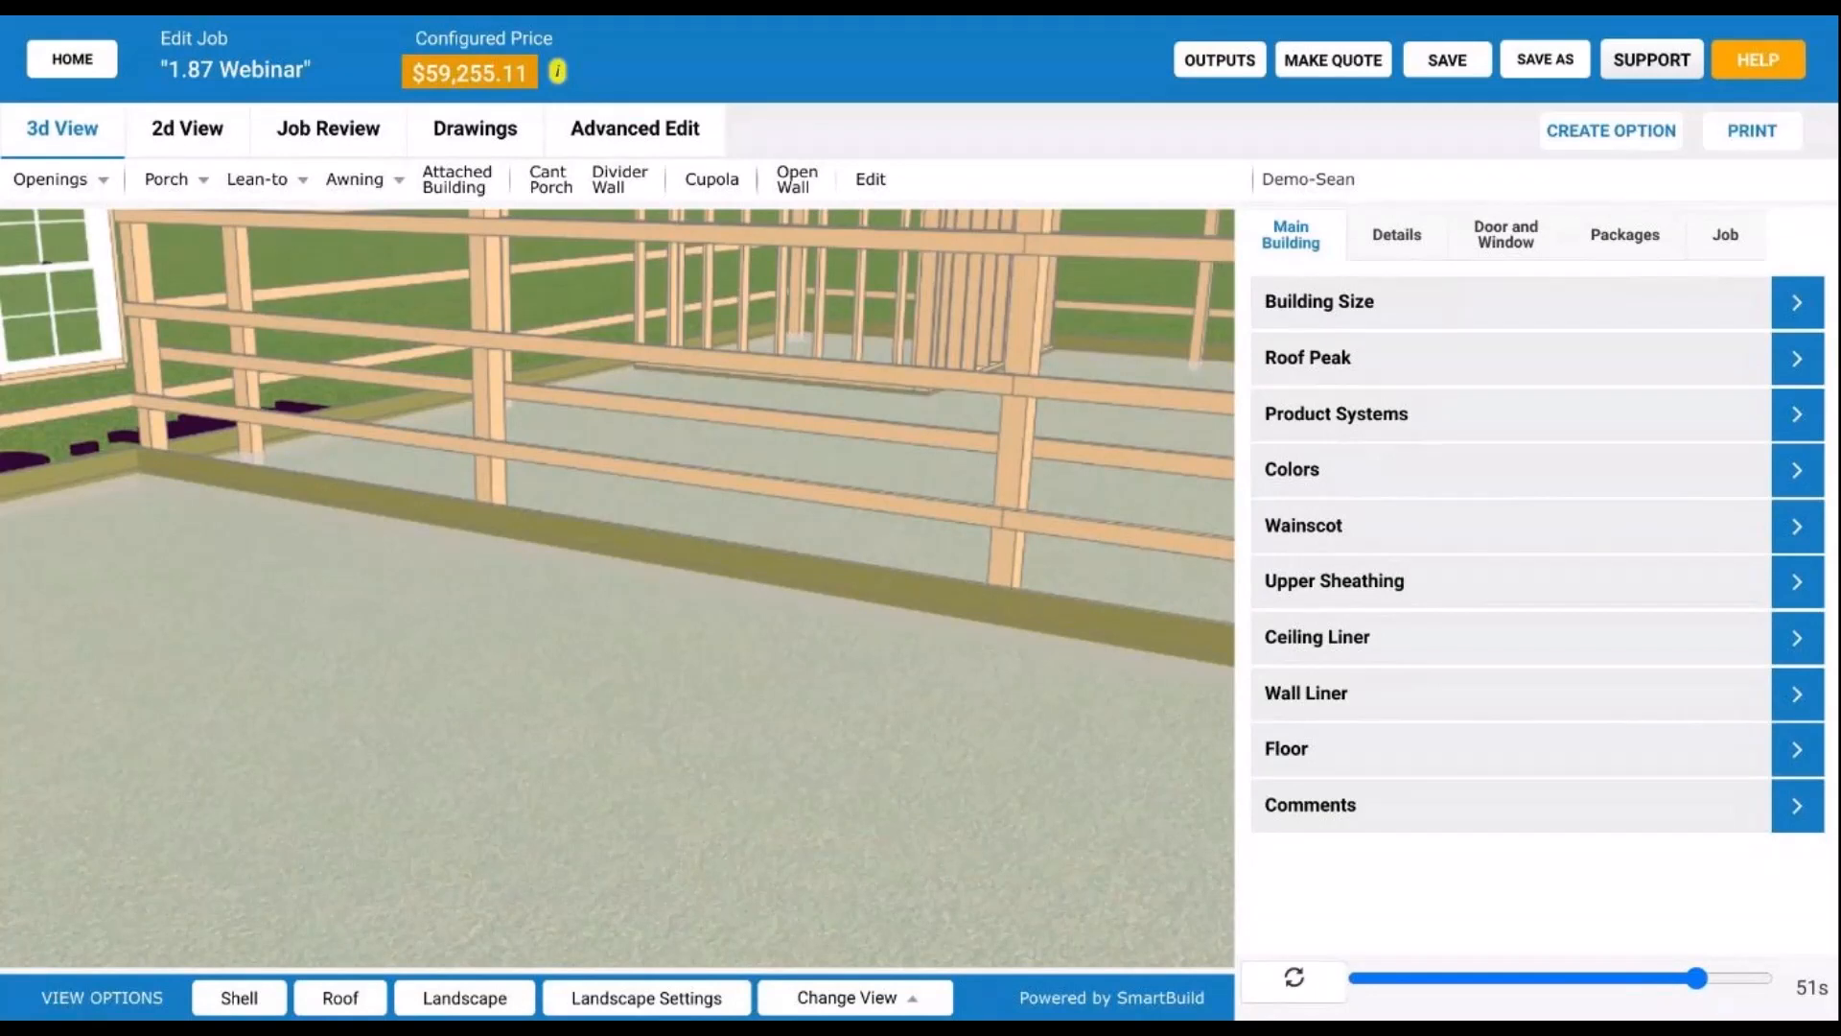
drag(716, 593, 556, 619)
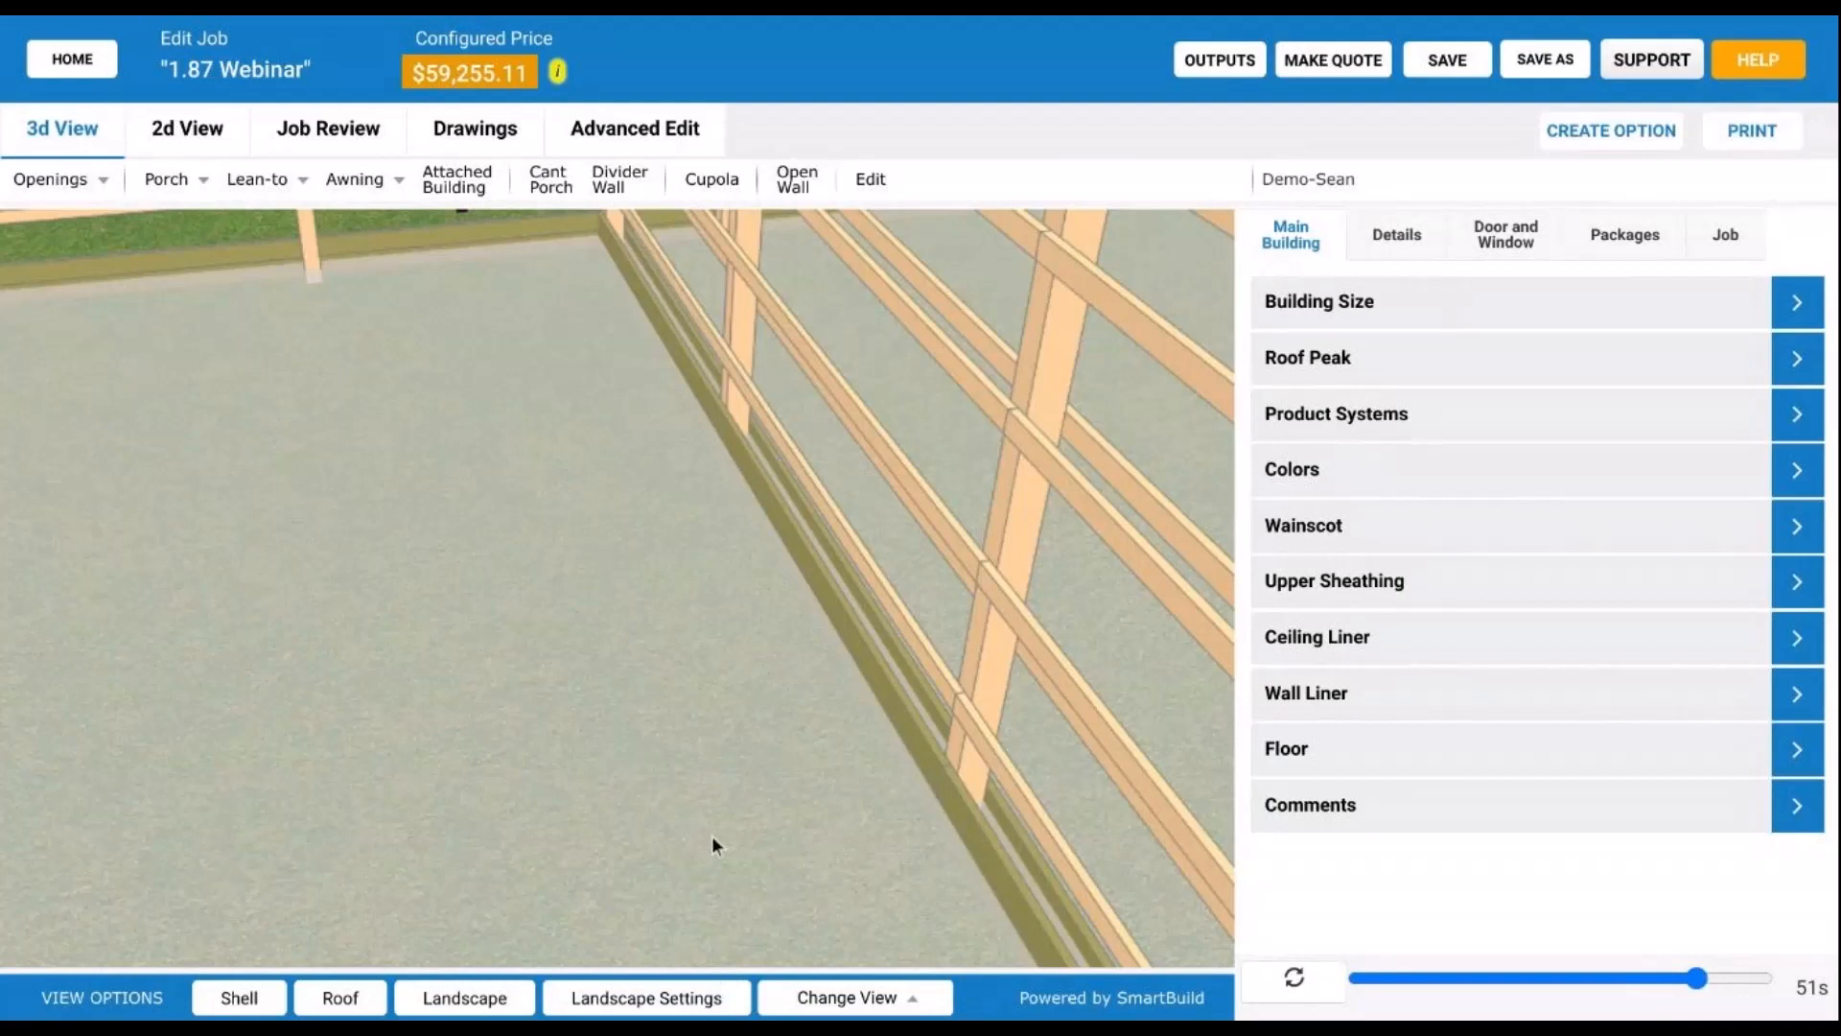
drag(804, 623, 730, 623)
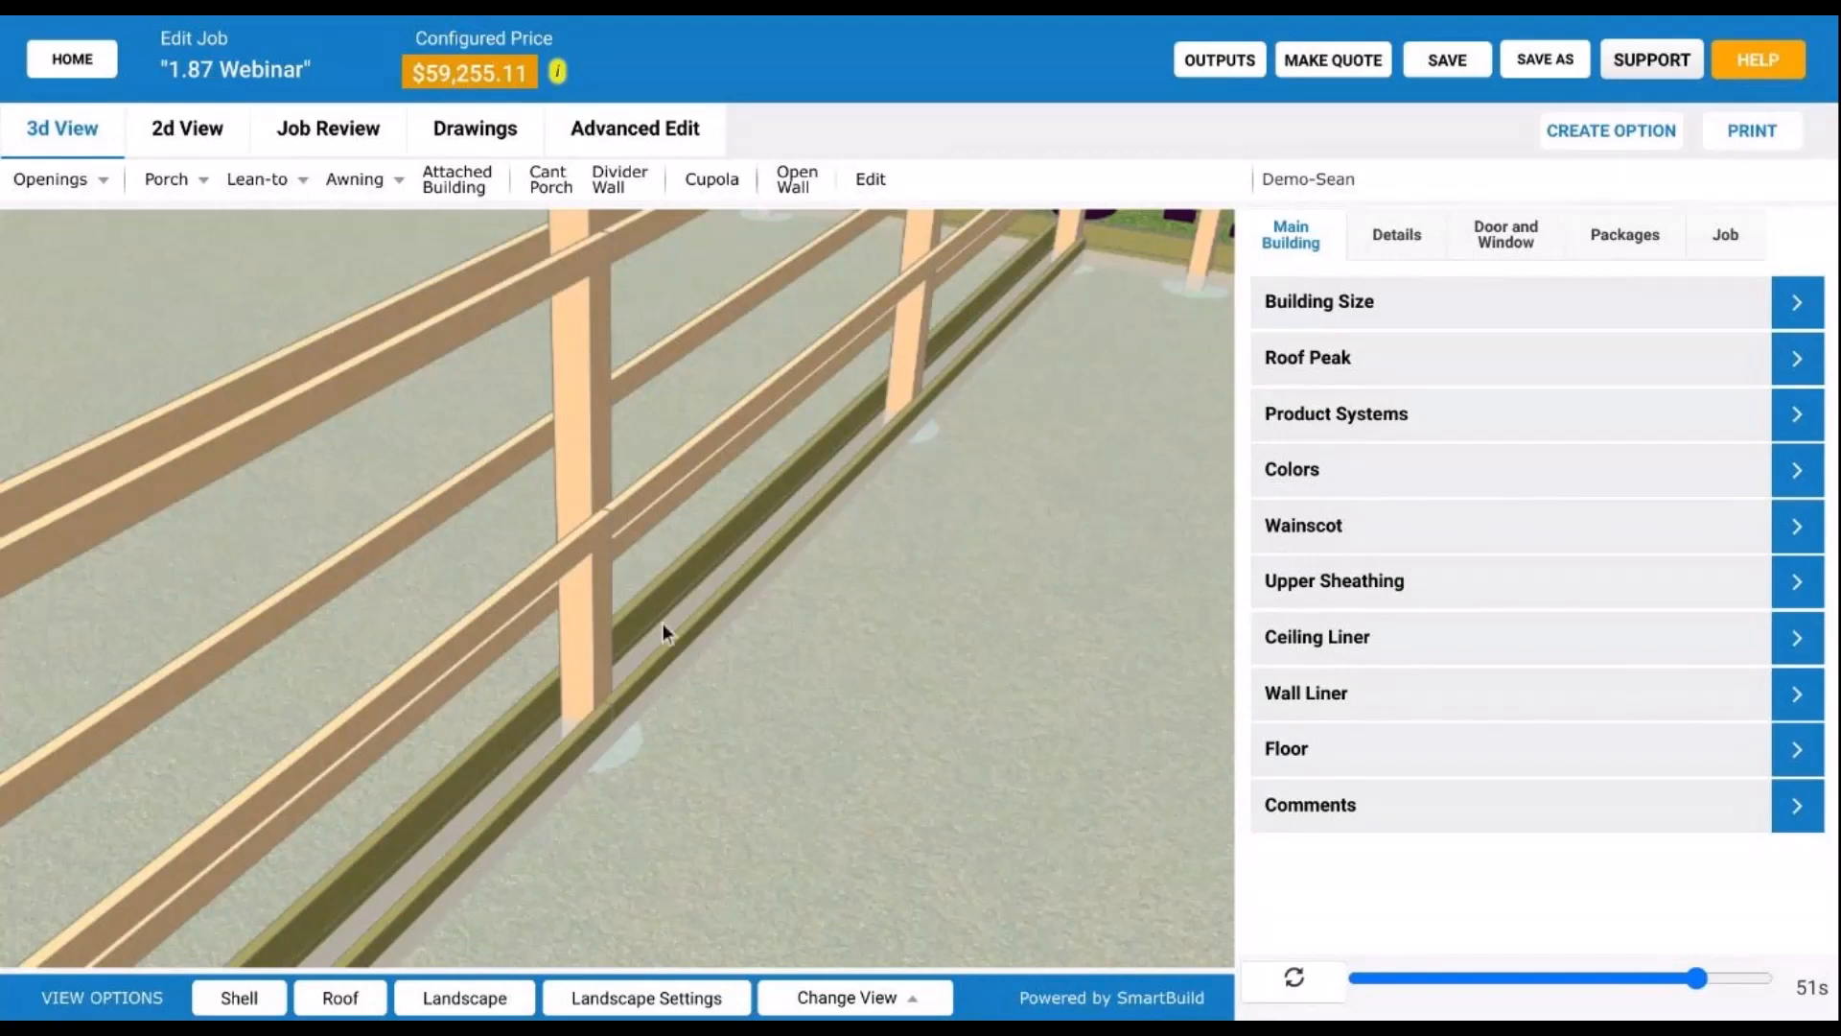
scroll(663, 625, up, 3)
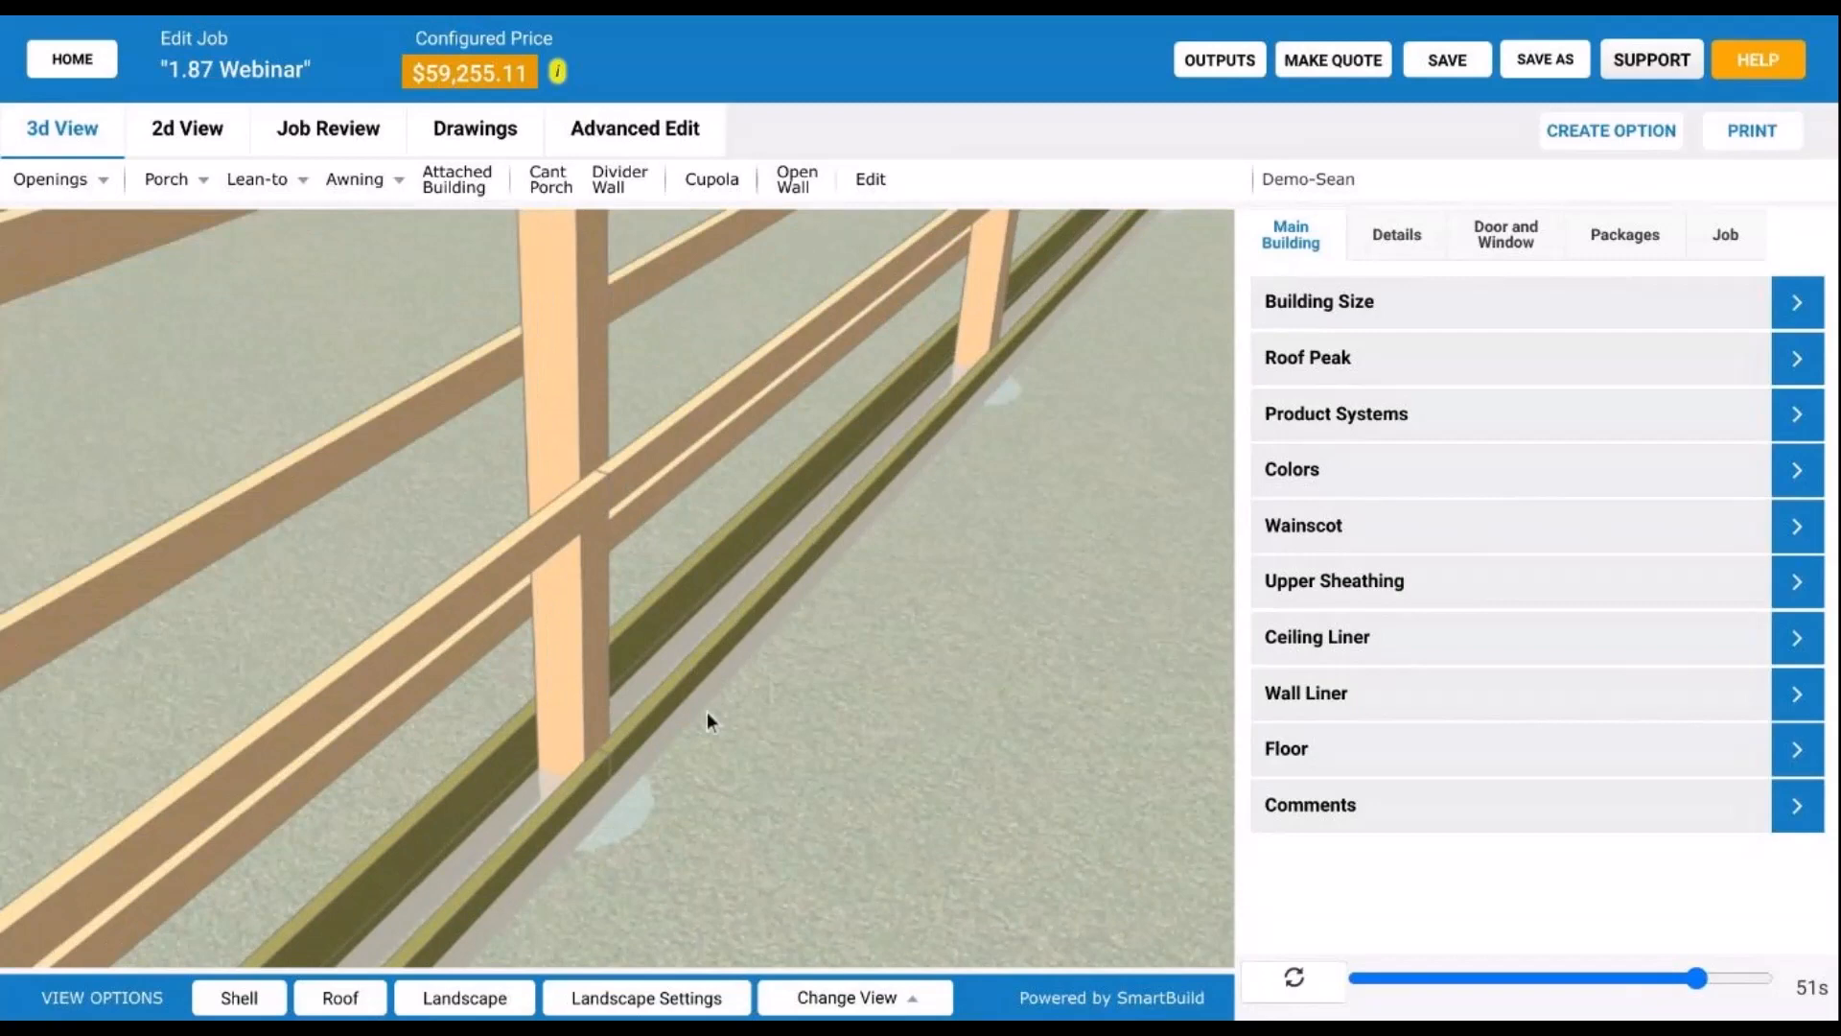
drag(706, 712, 775, 670)
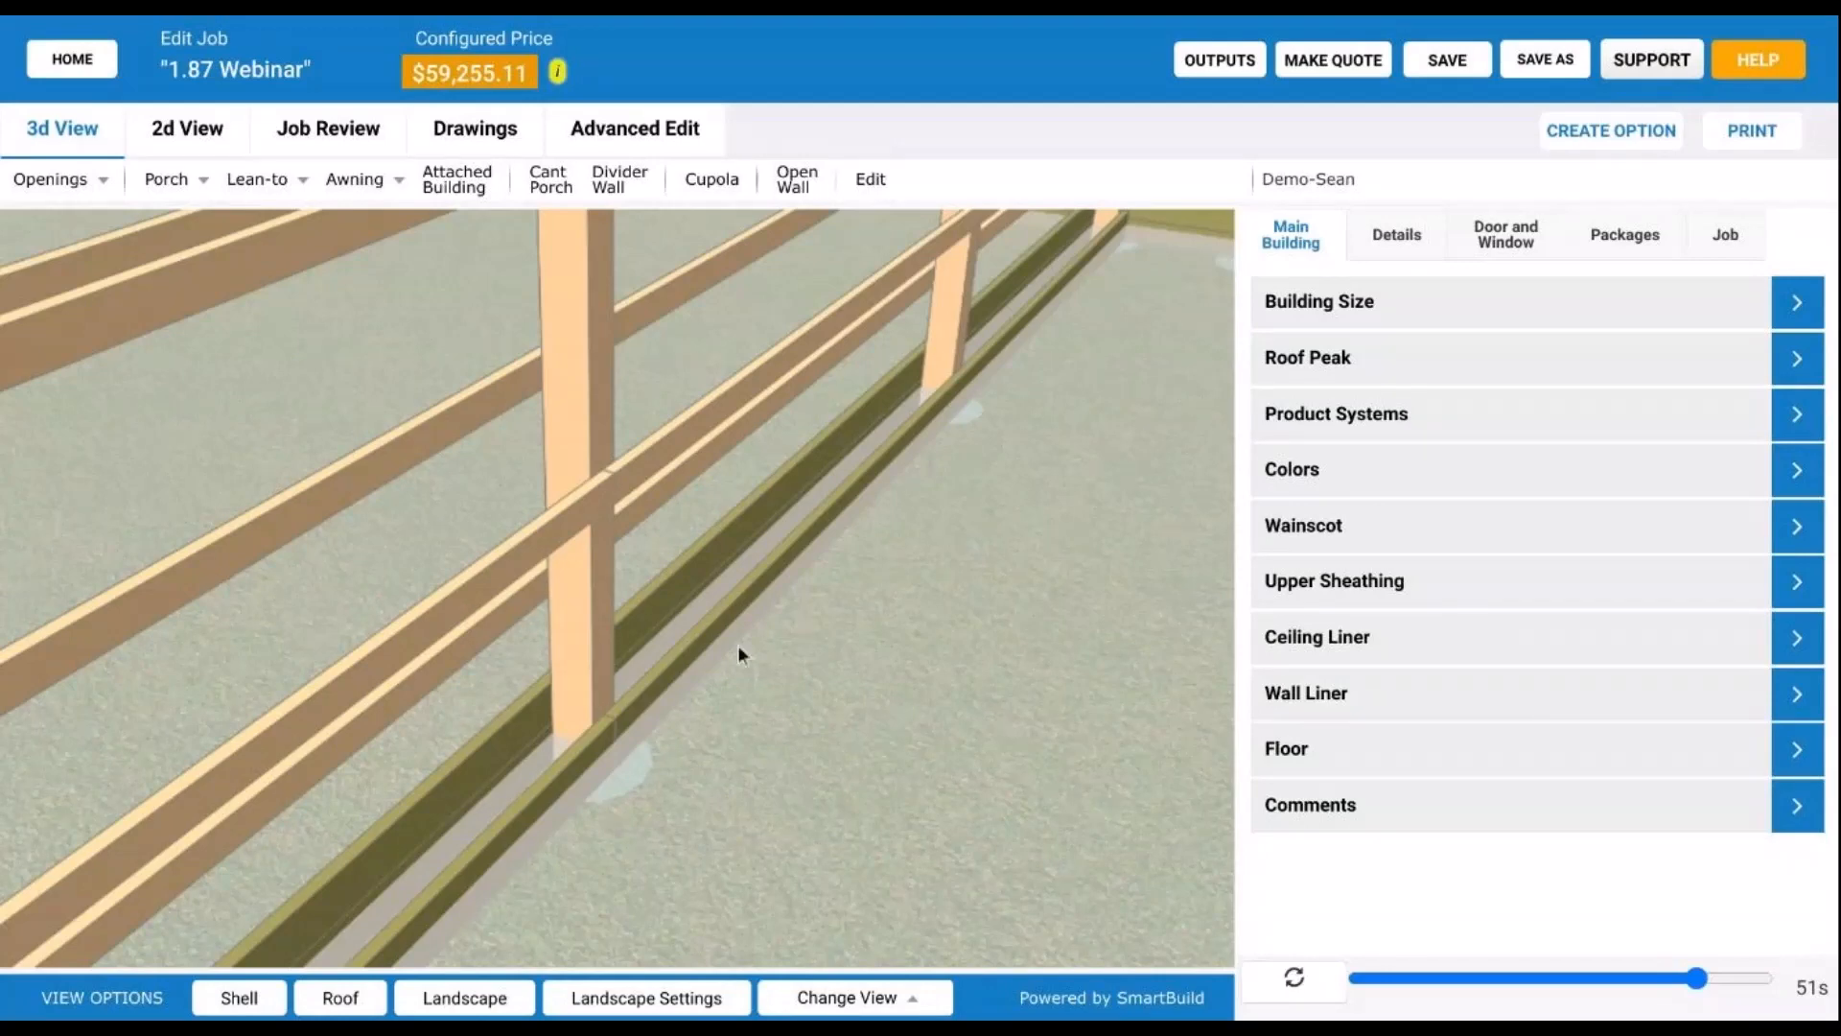
drag(796, 707, 729, 613)
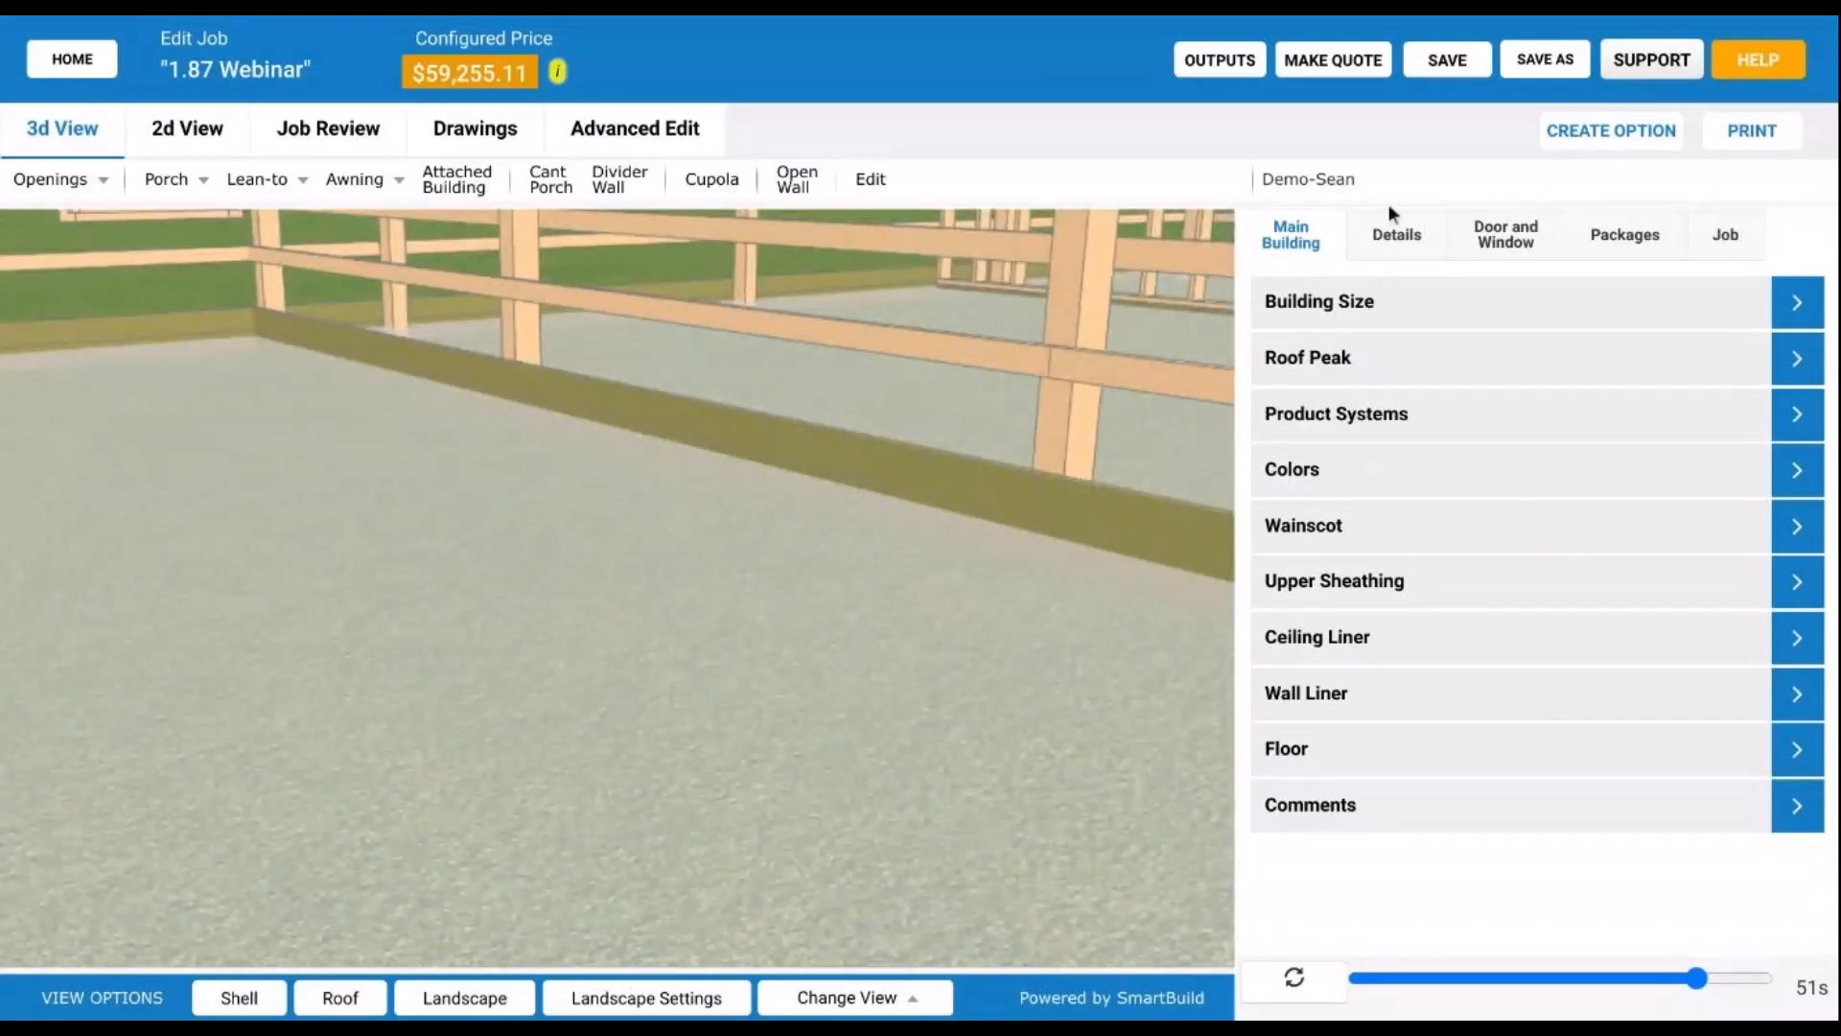
Step: Review the building's Skirt Boards settings for material, stacking, alignment, offset and walkdoor cuts
click(1399, 235)
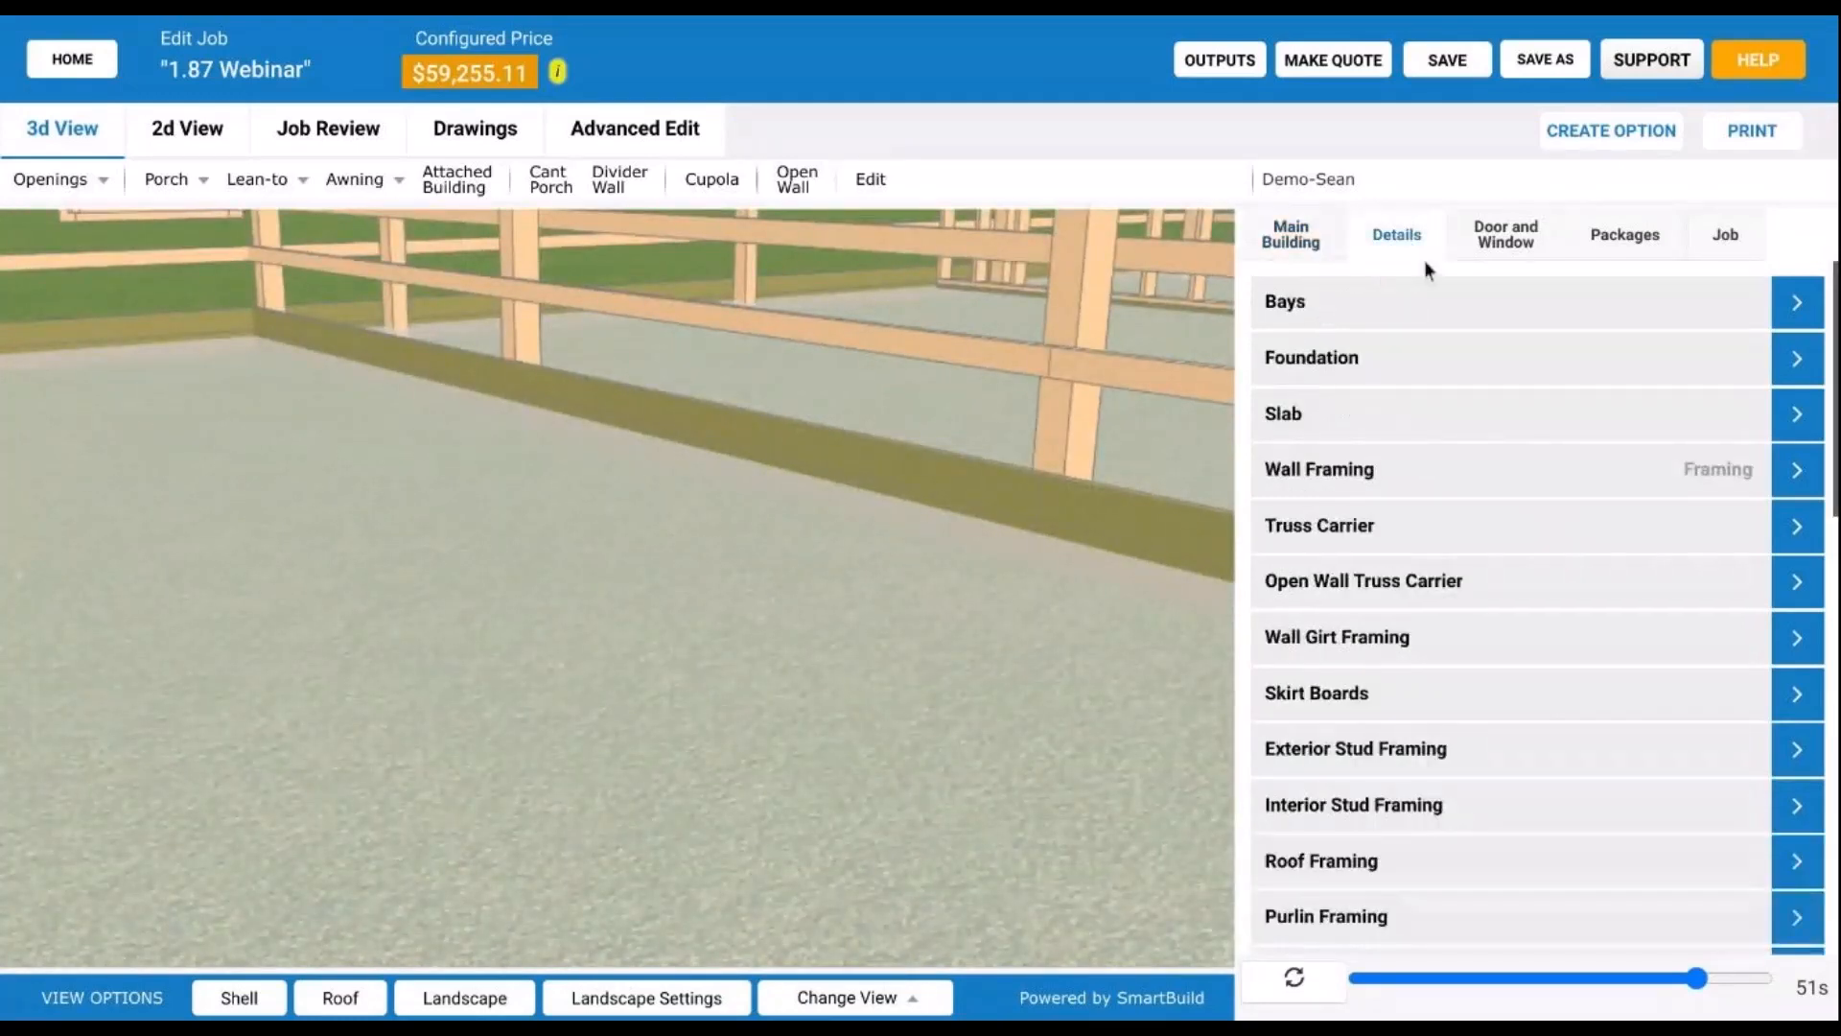
click(1426, 695)
scroll(1383, 654, down, 3)
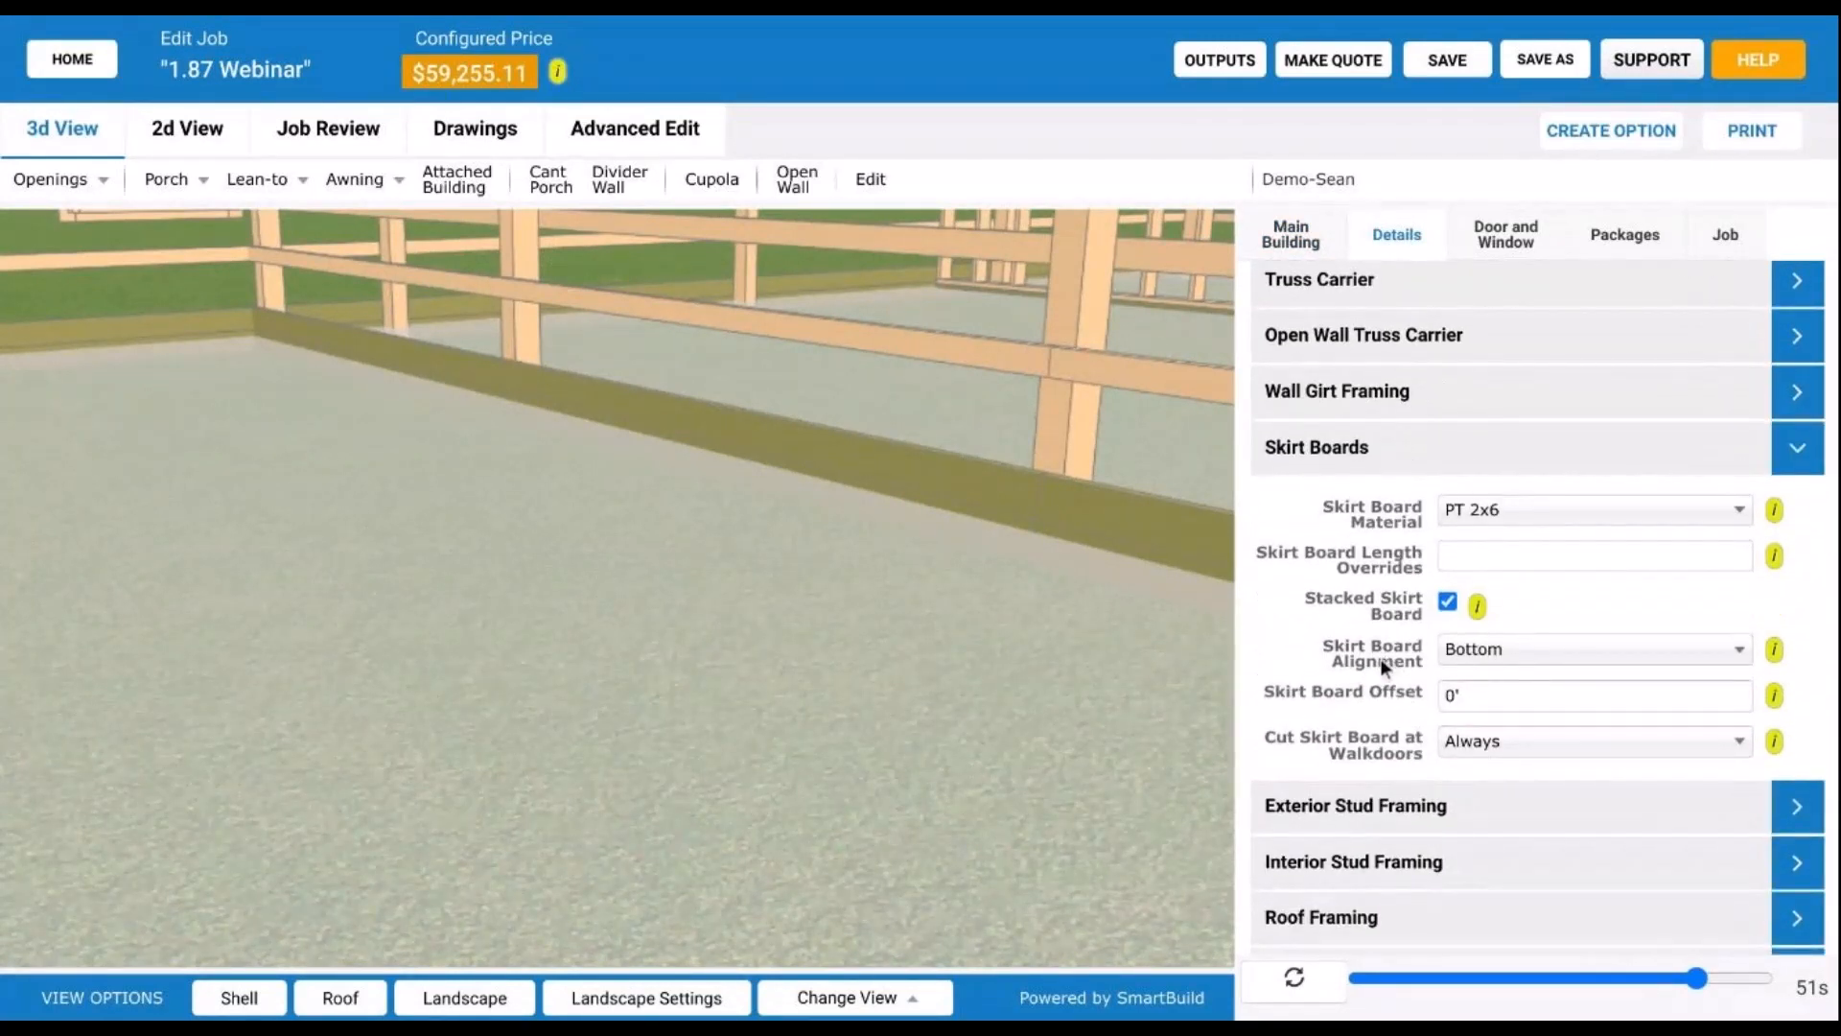
Step: Inspect the divider wall's skirt boards, posts and girts again, from floor level out to the whole frame
drag(1074, 561, 892, 495)
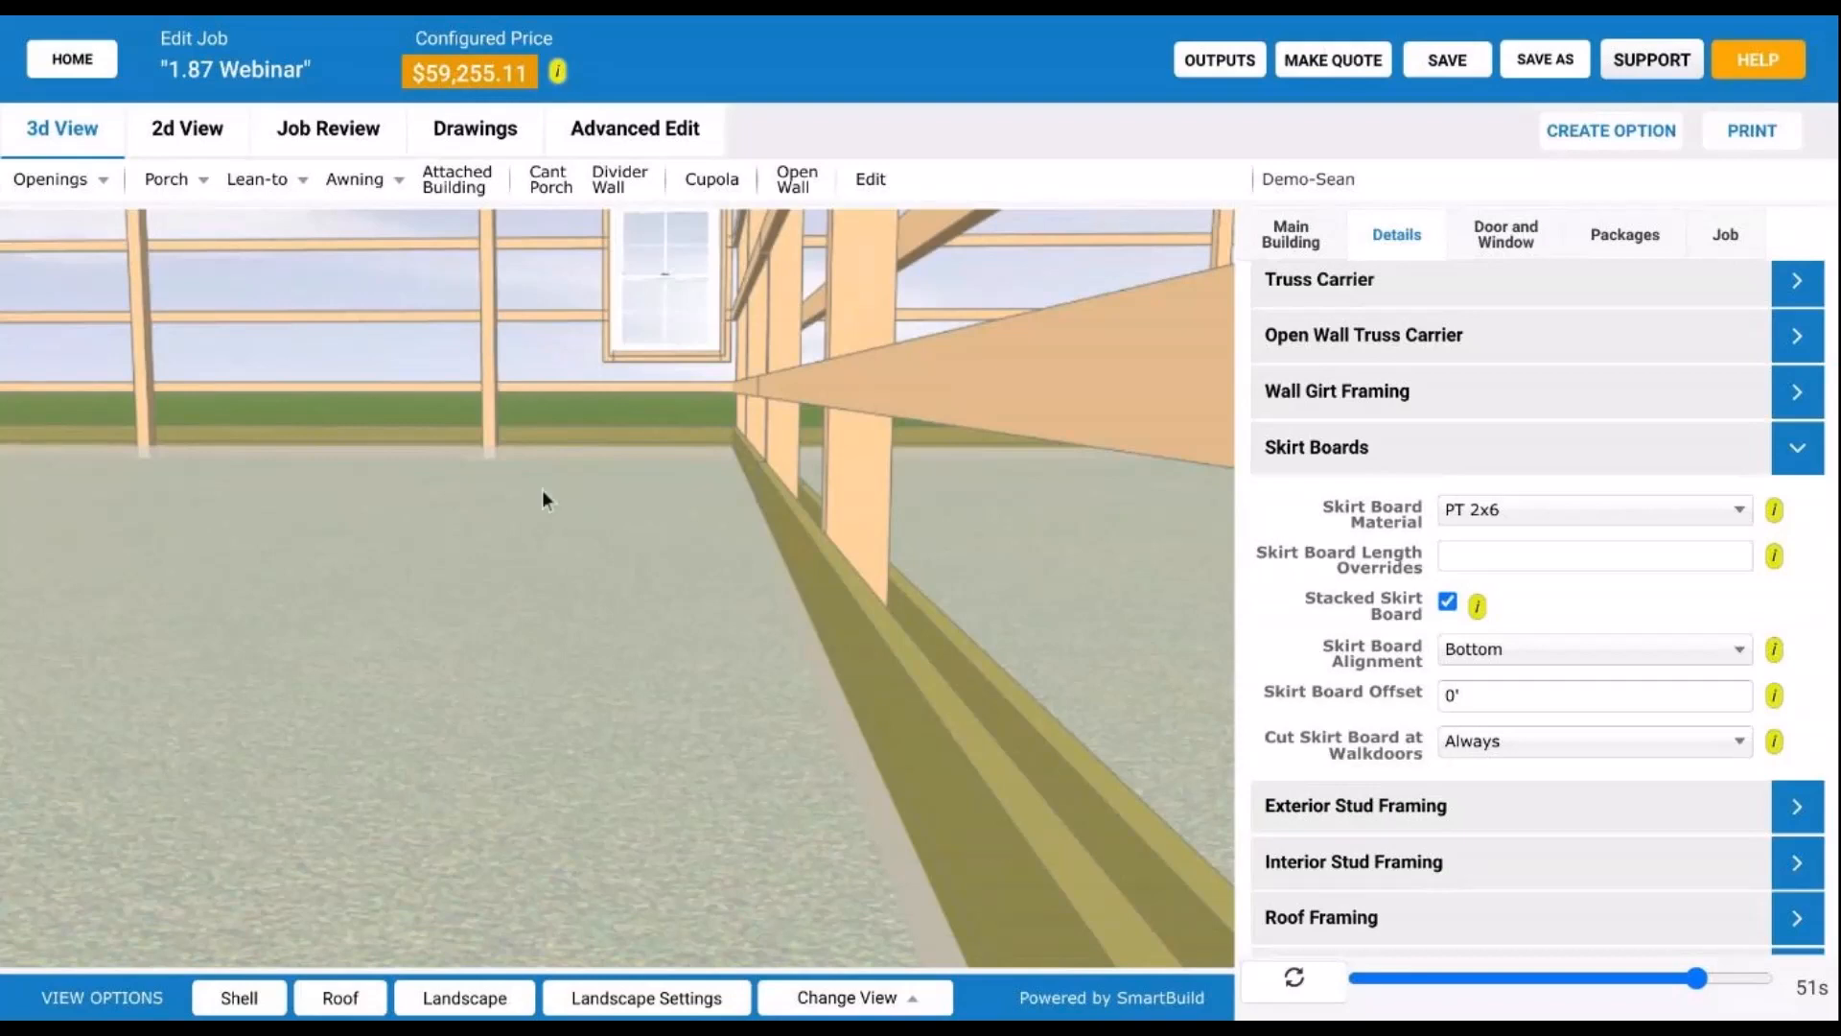
drag(543, 498, 543, 506)
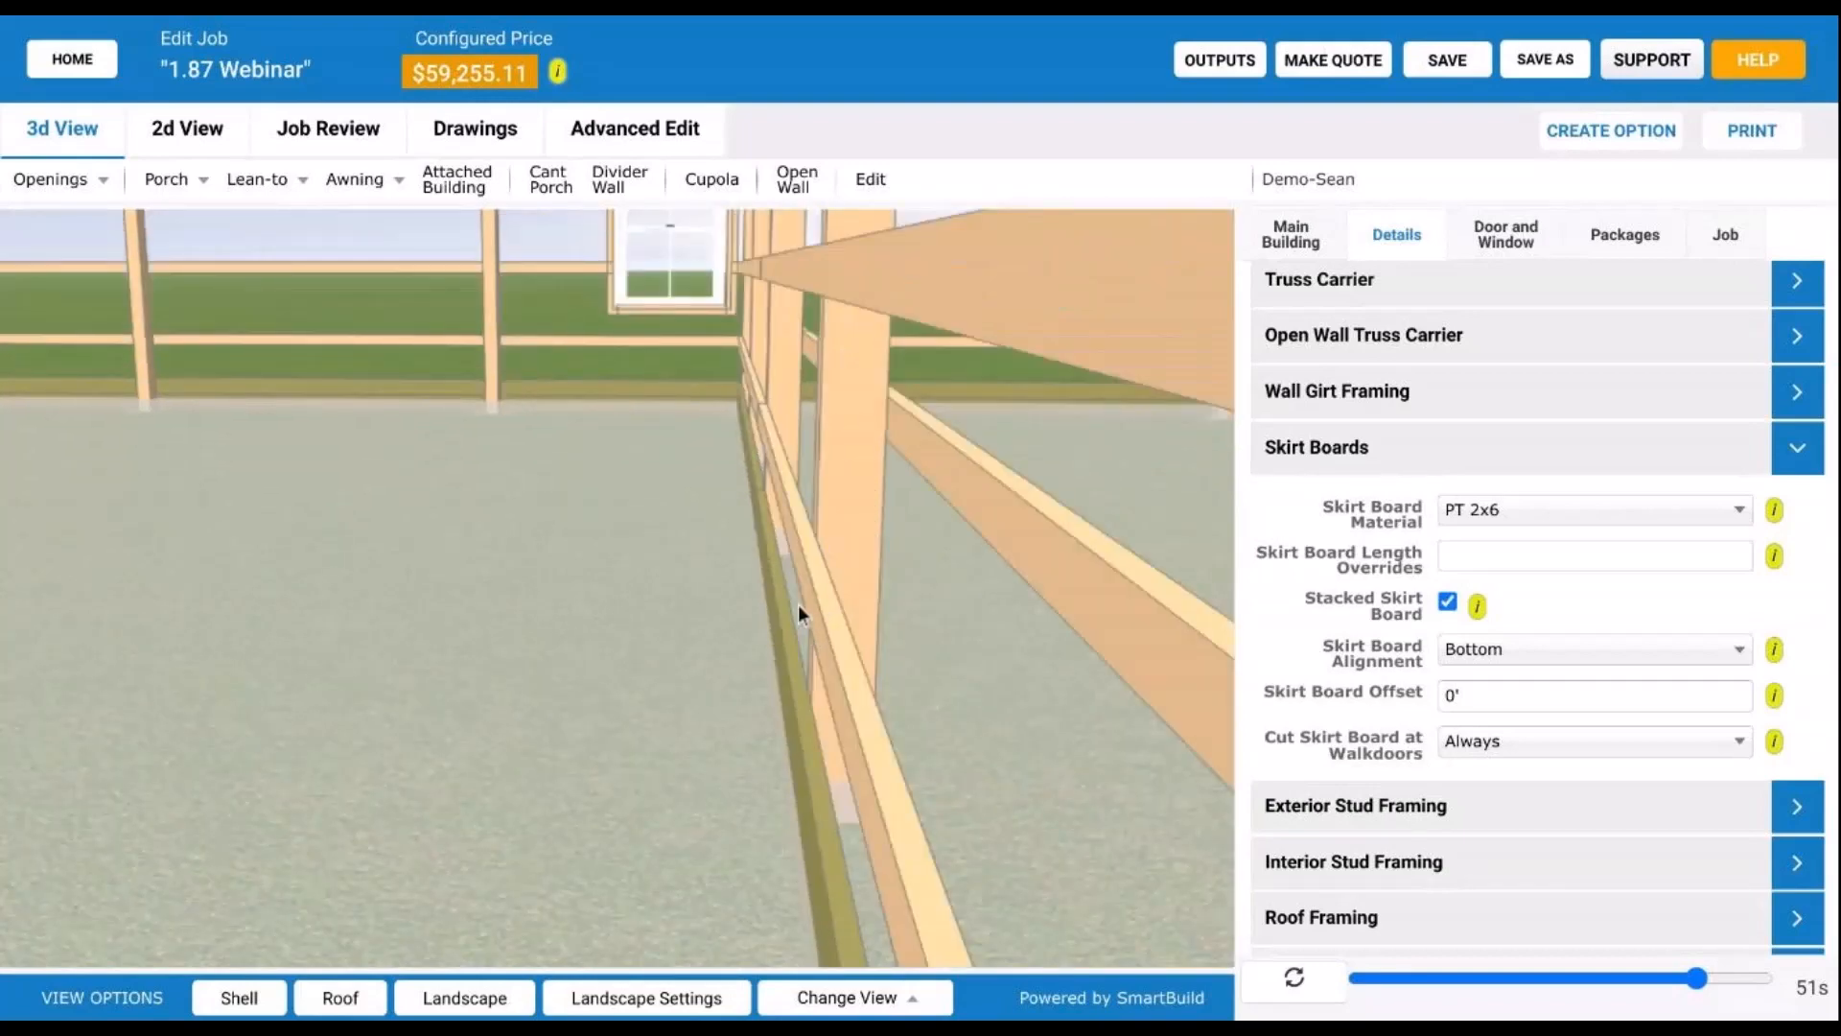
drag(797, 614, 775, 635)
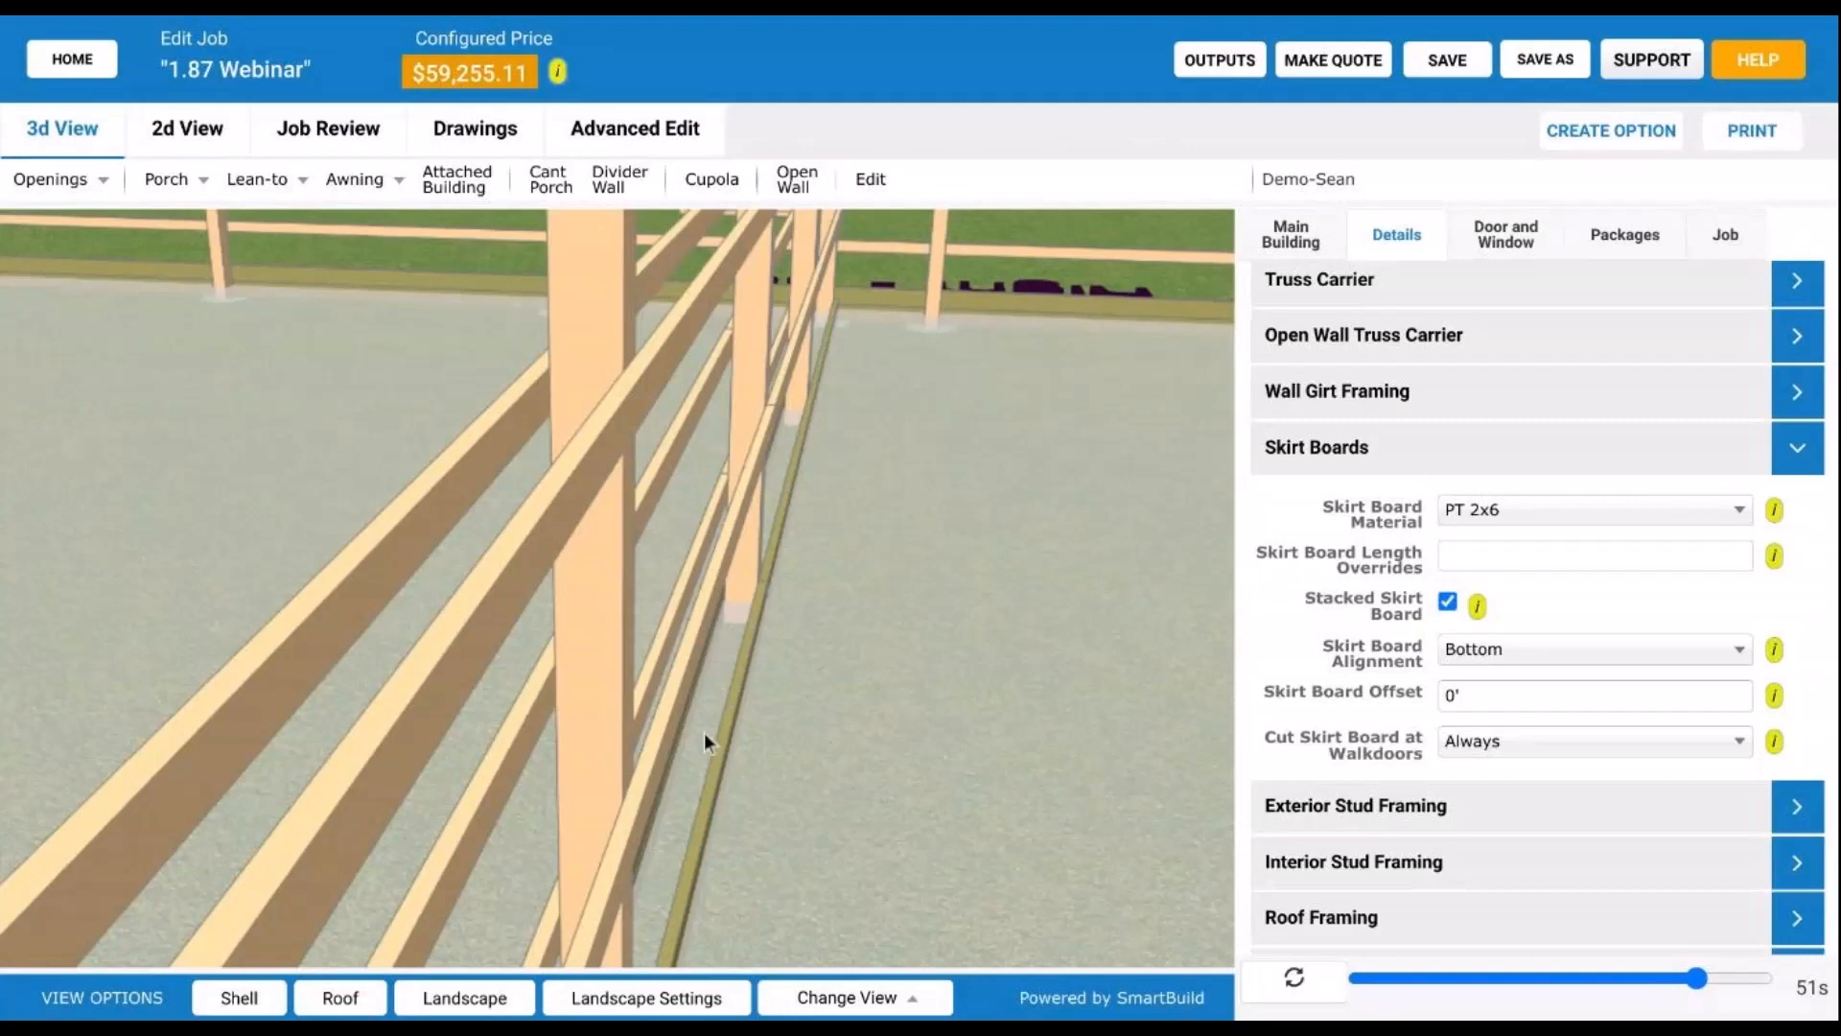
scroll(728, 668, down, 3)
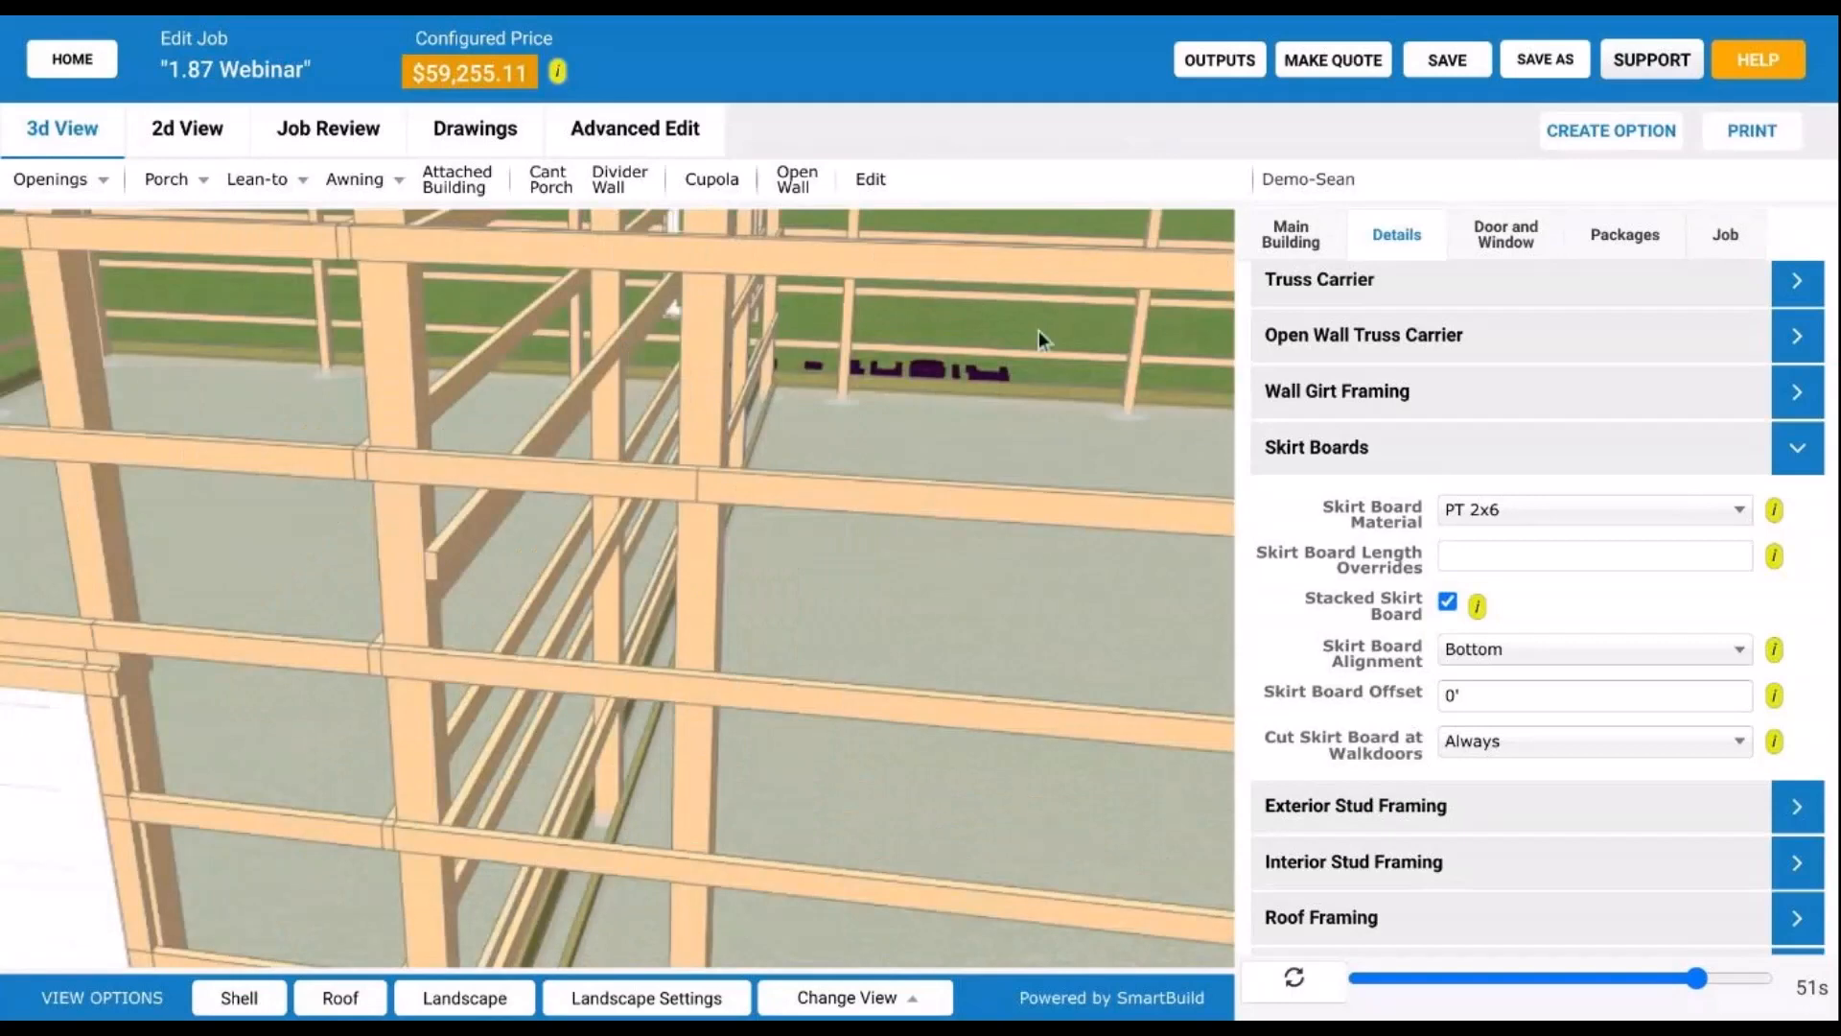
drag(1039, 332, 822, 525)
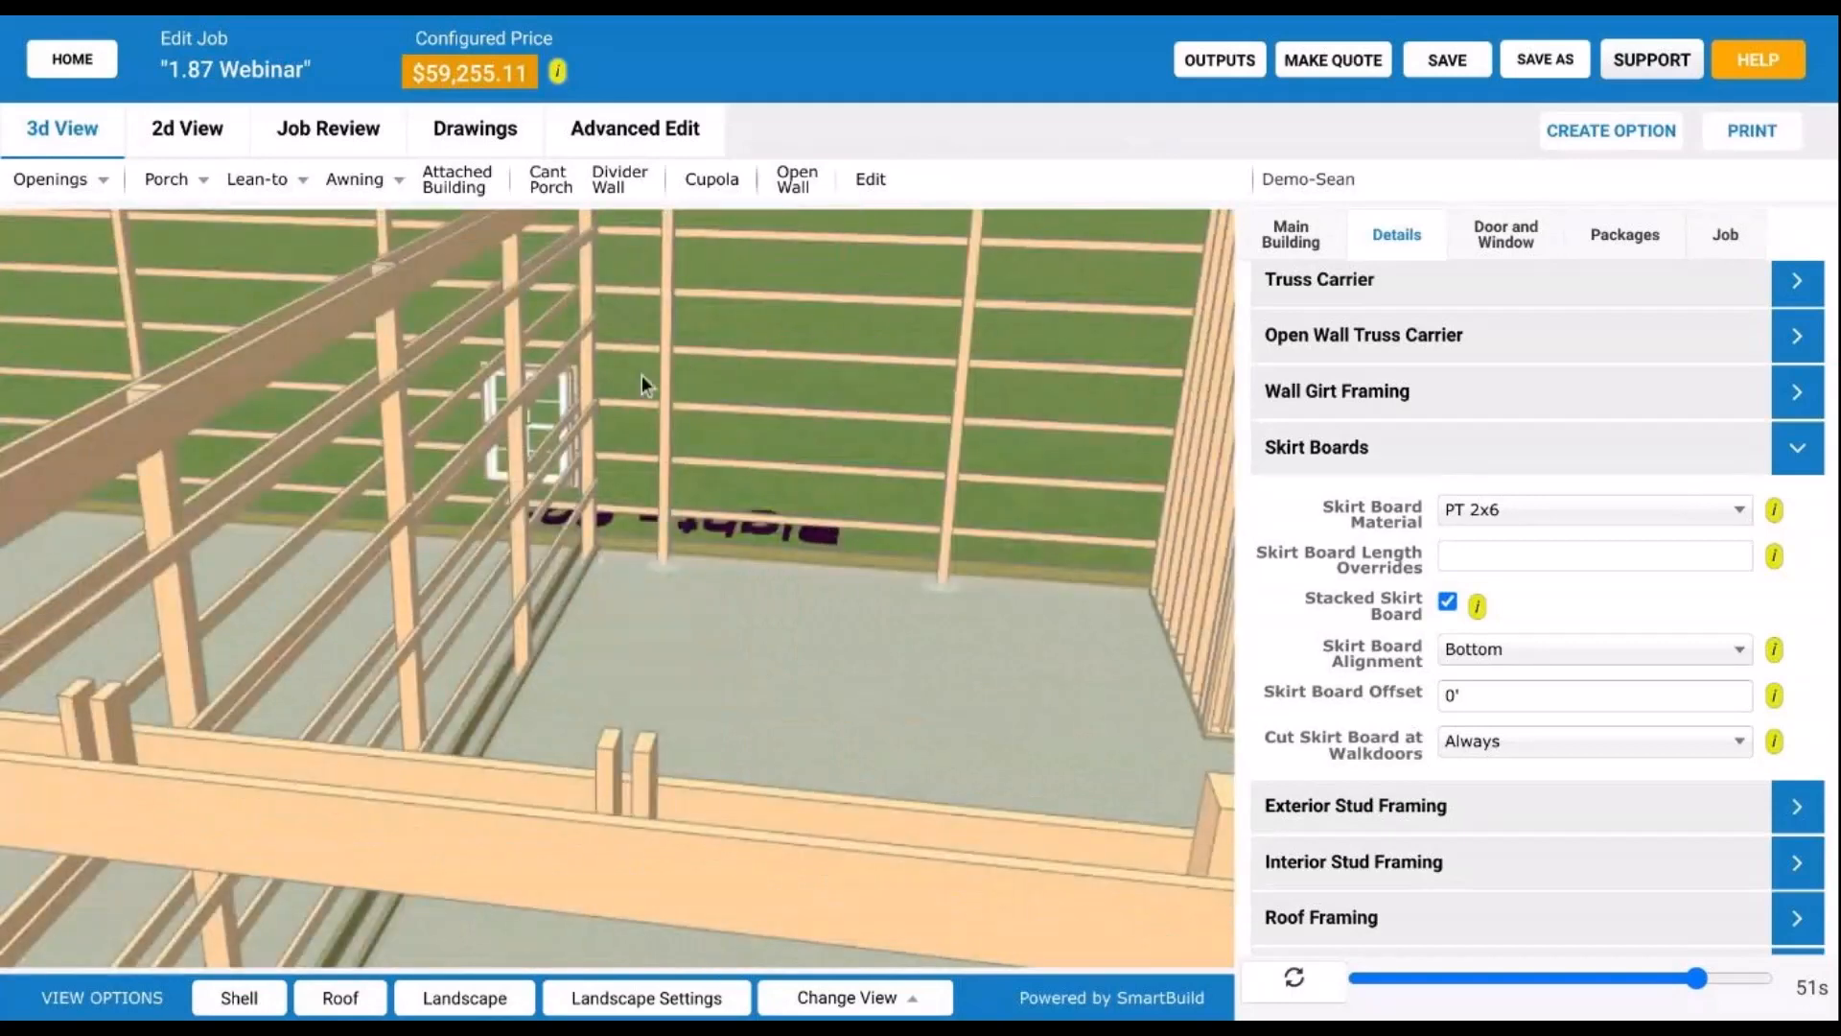
drag(642, 413, 761, 476)
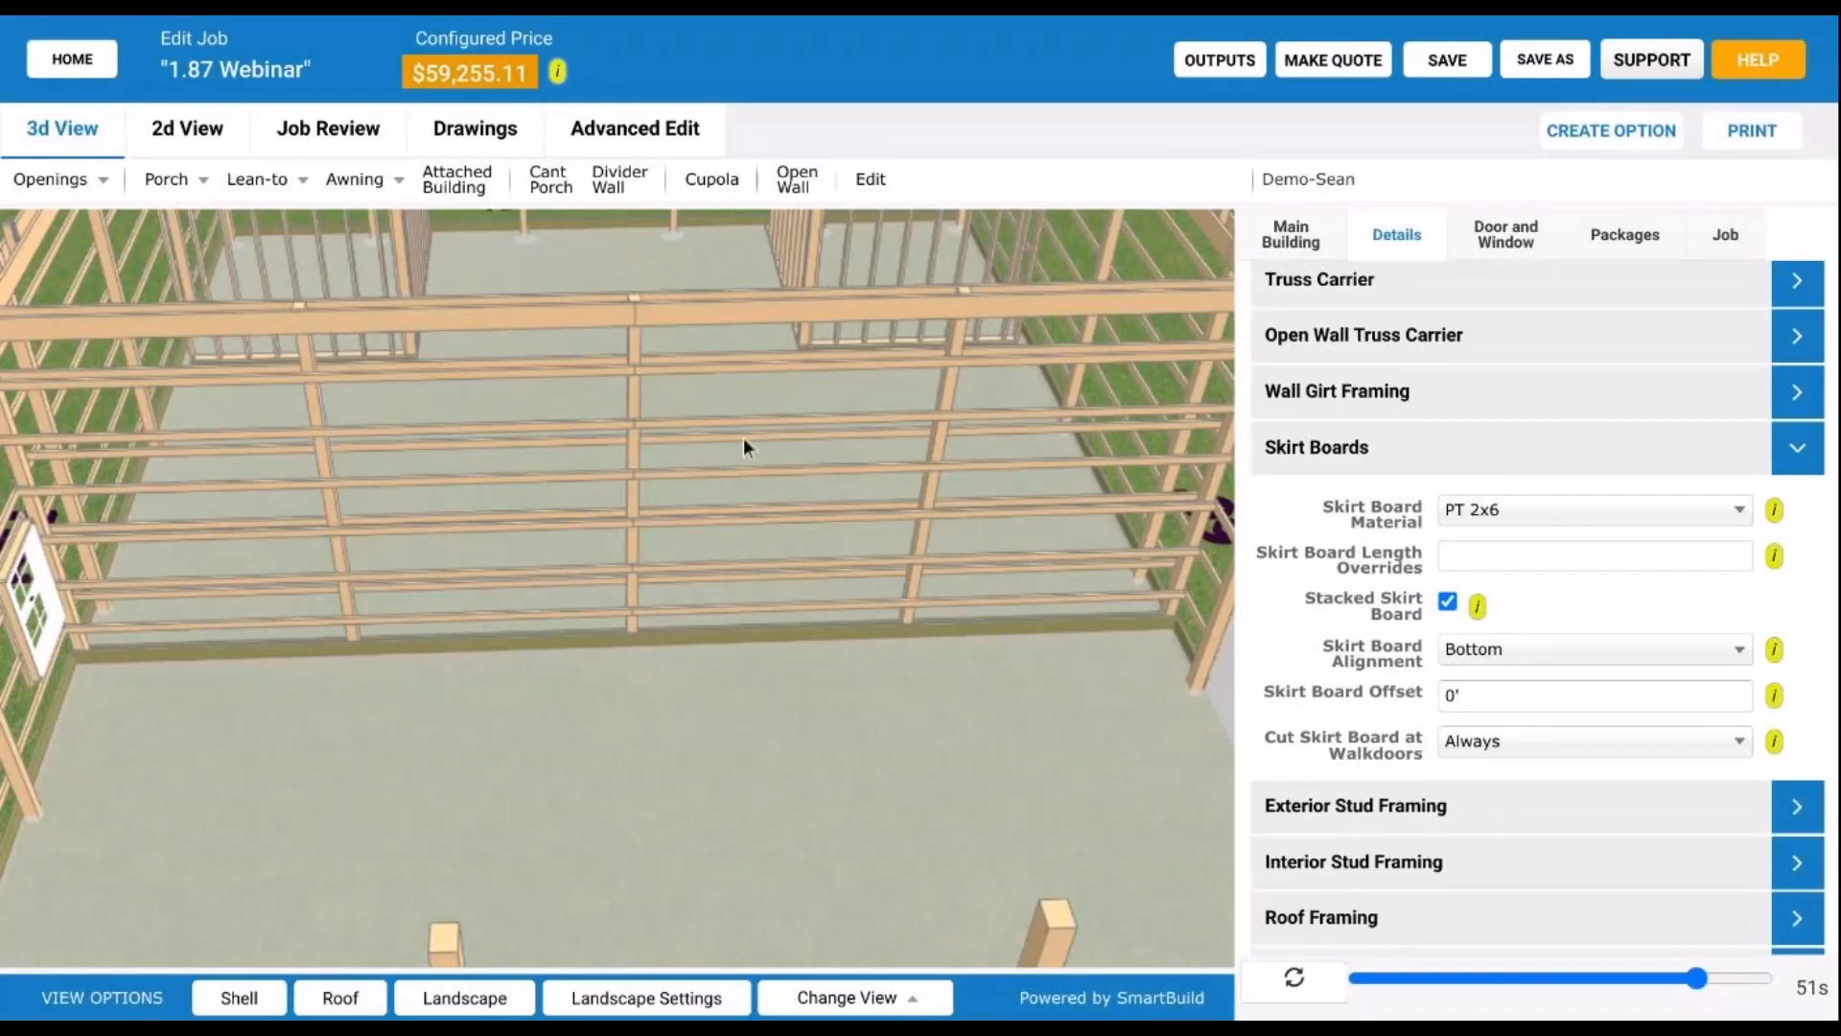
scroll(754, 441, down, 3)
scroll(744, 508, down, 5)
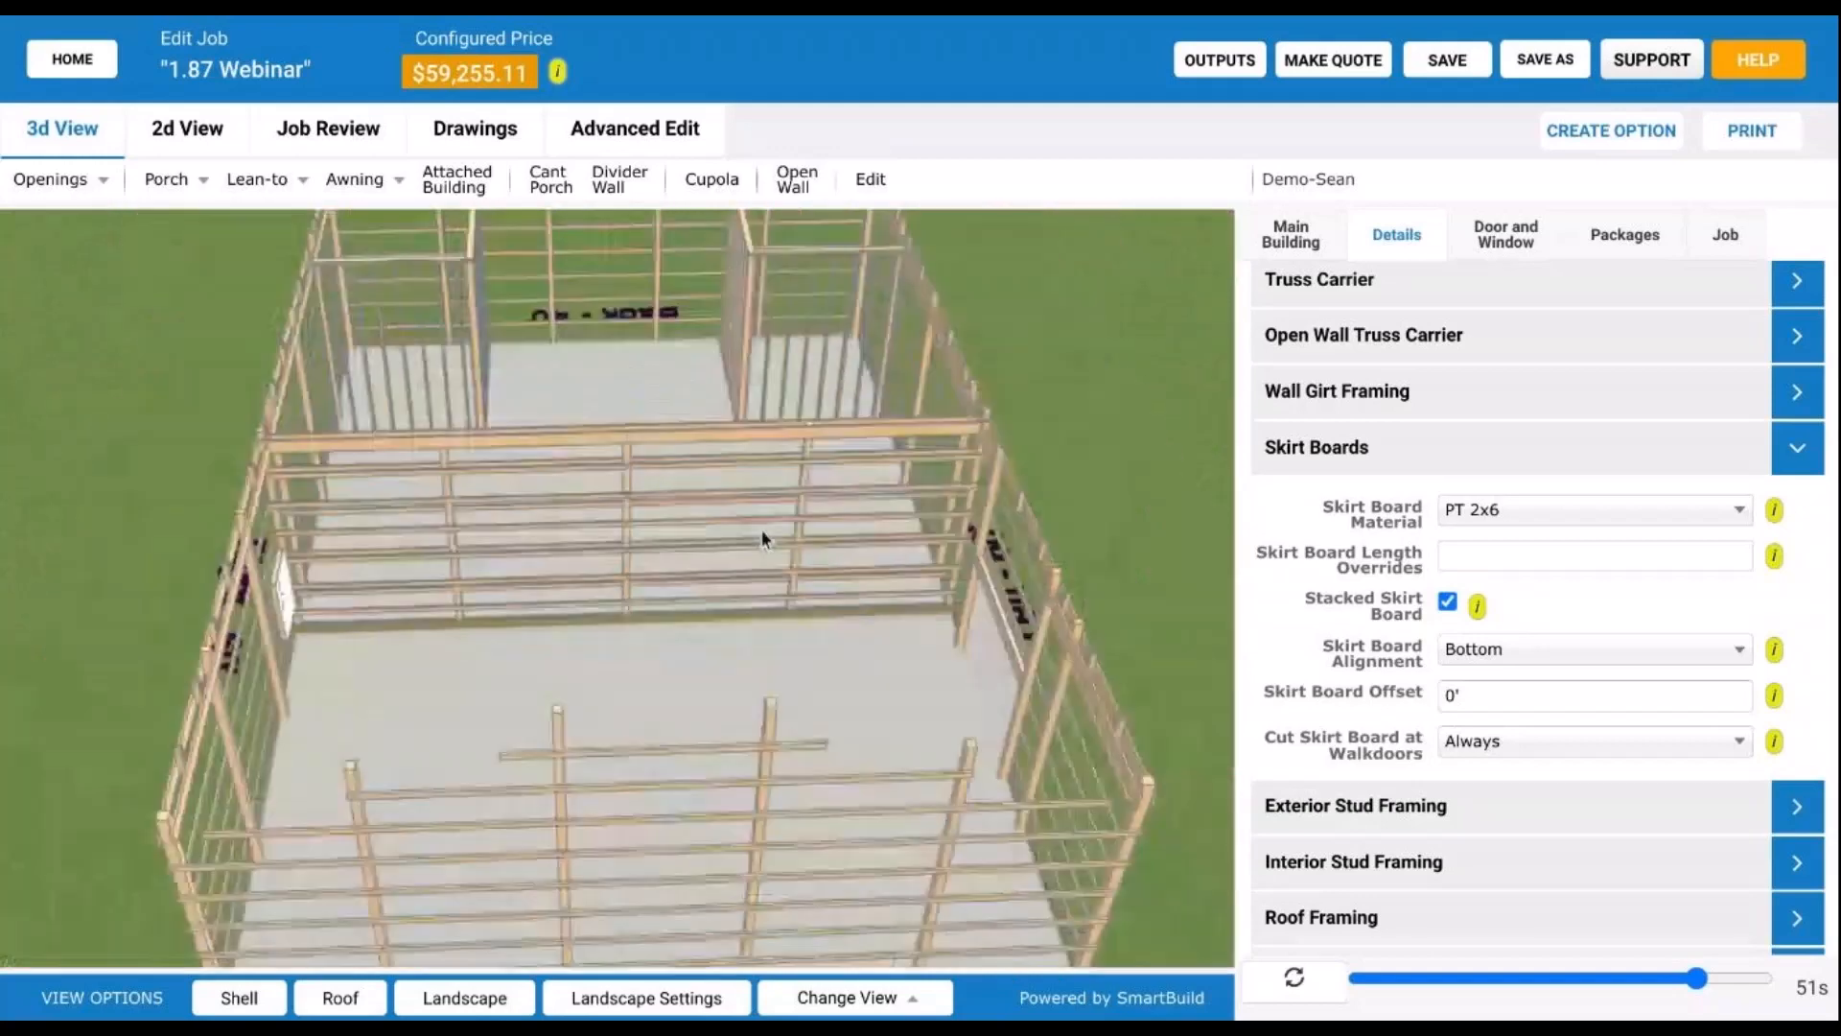
Step: Display the building's shell and inspect the sheathed exterior side walls with the overhead door and window
drag(813, 581, 436, 745)
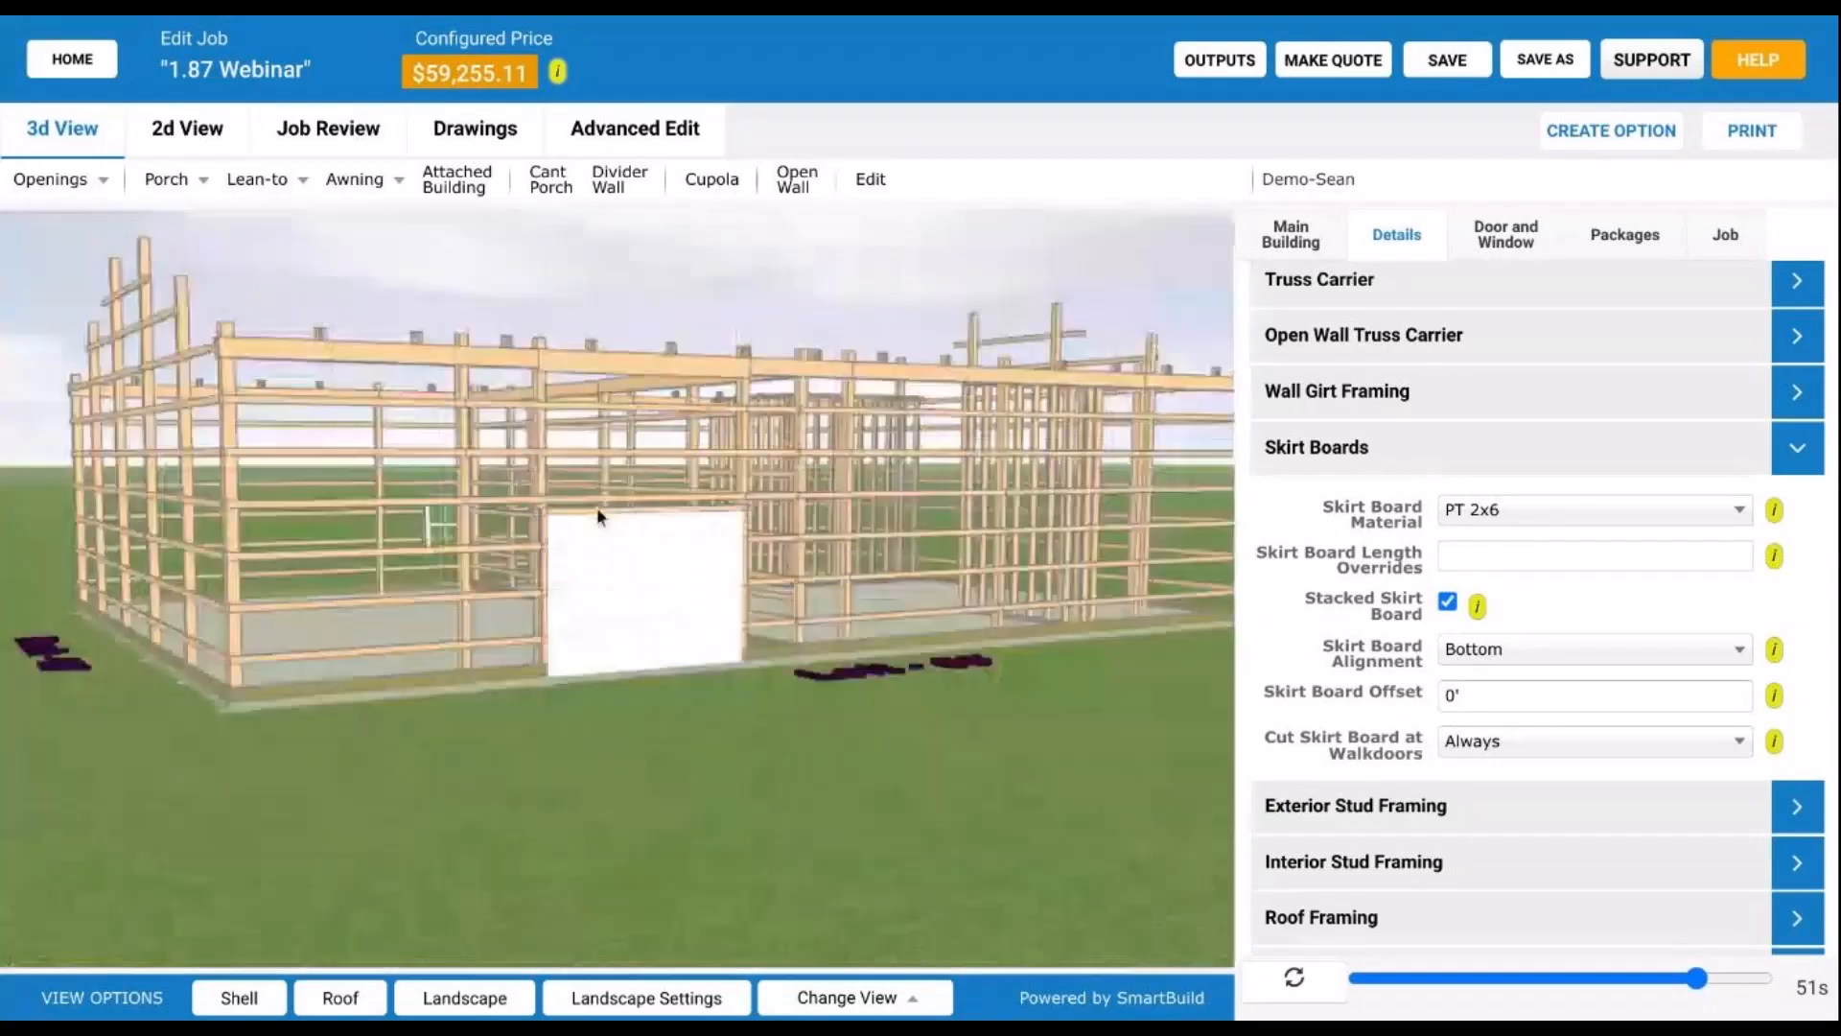
click(234, 984)
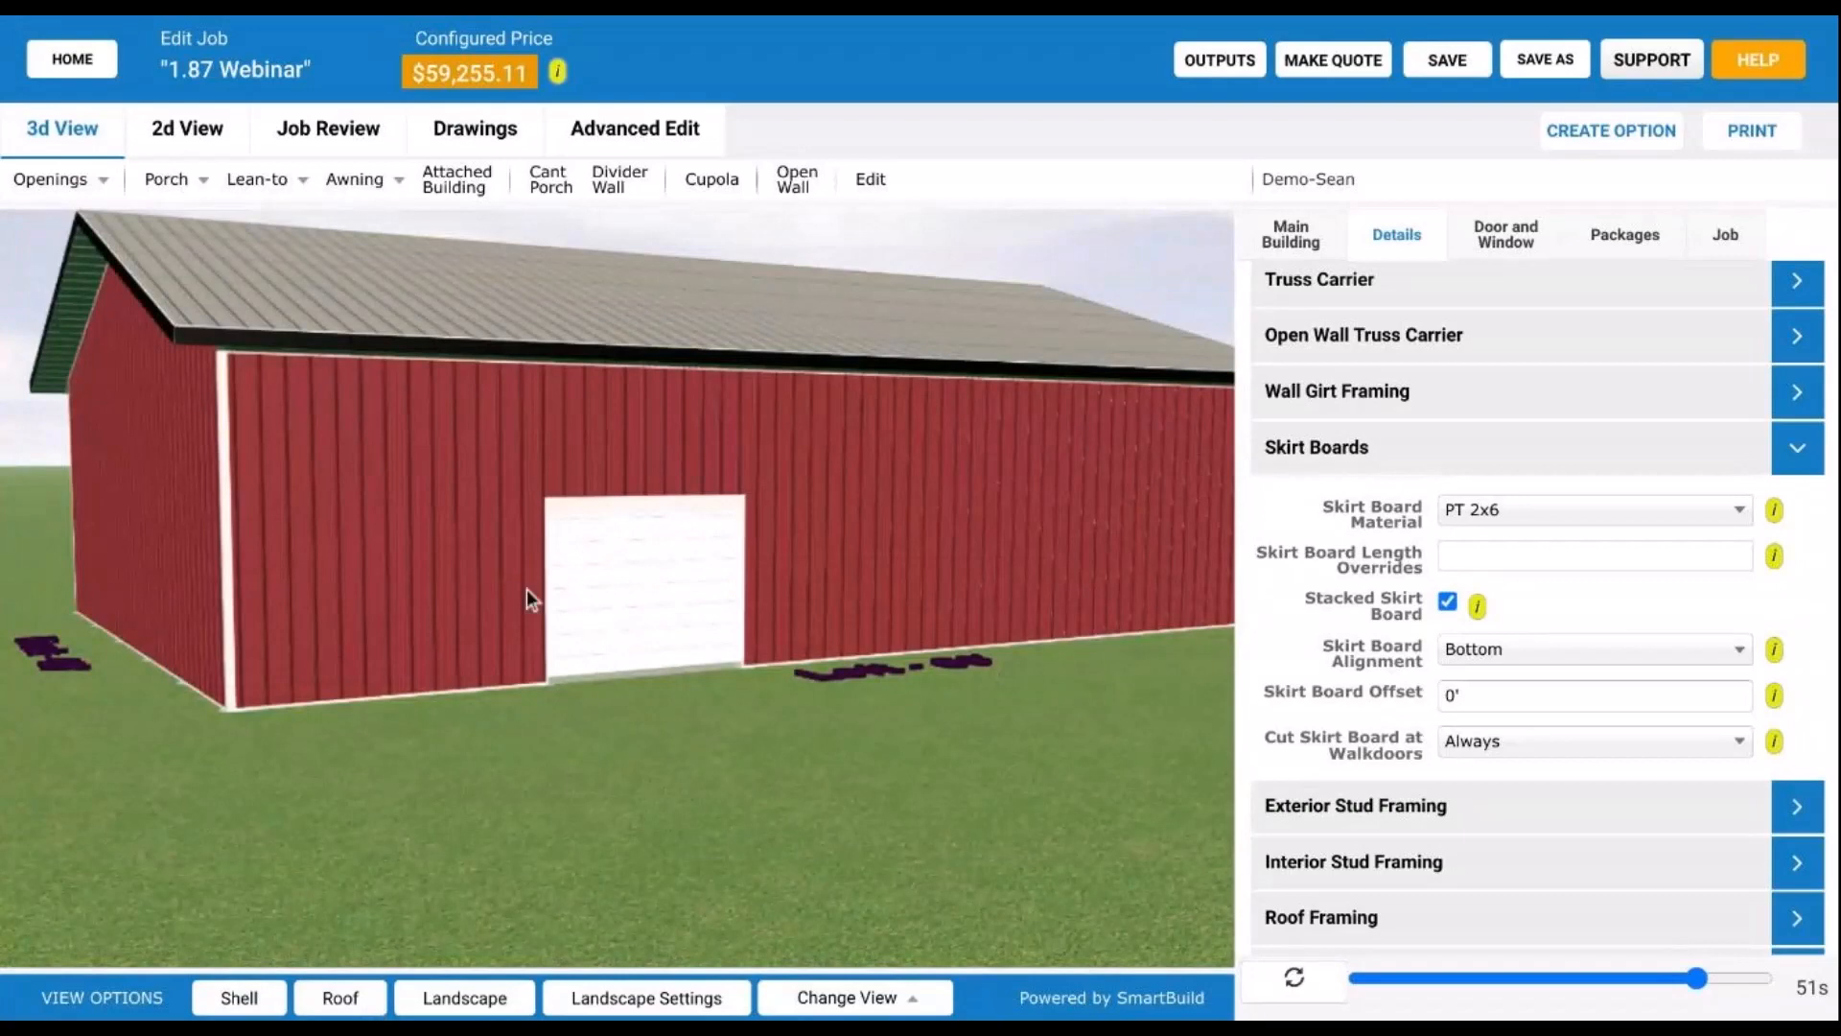
scroll(527, 589, up, 3)
scroll(675, 706, up, 3)
drag(671, 698, 628, 692)
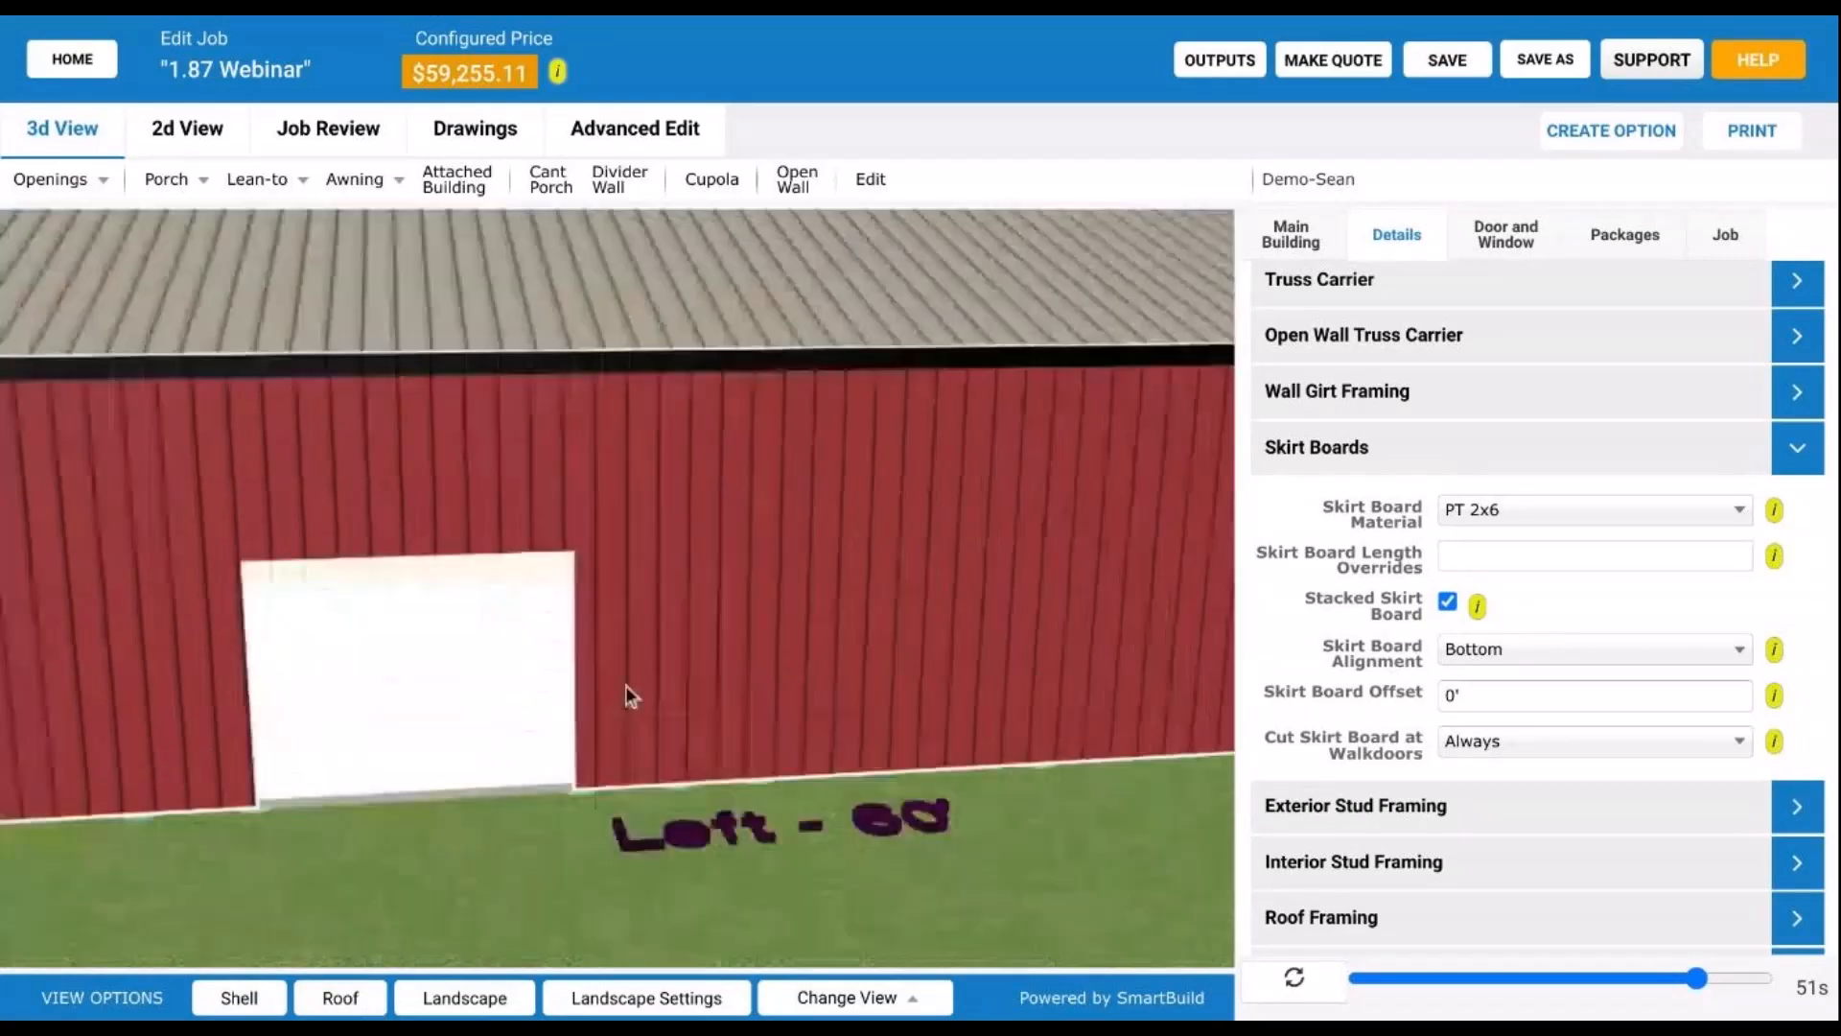
right_drag(627, 693, 835, 594)
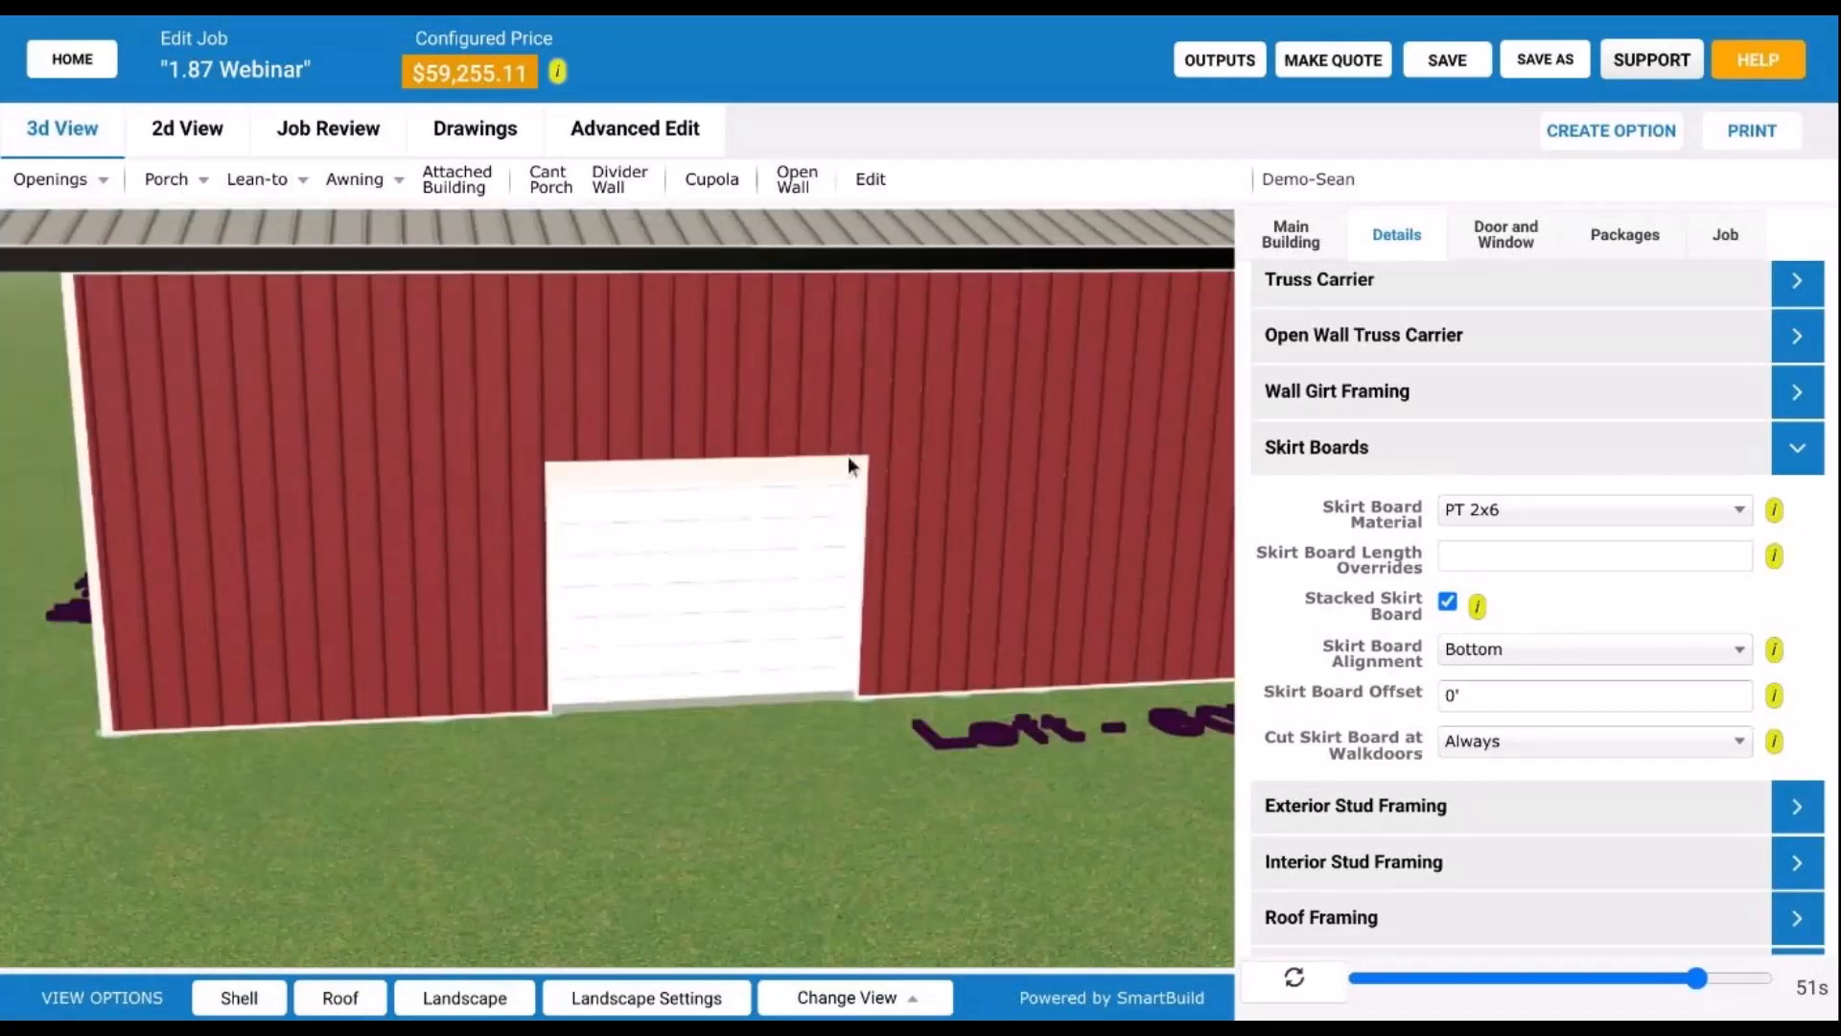
drag(842, 458, 576, 822)
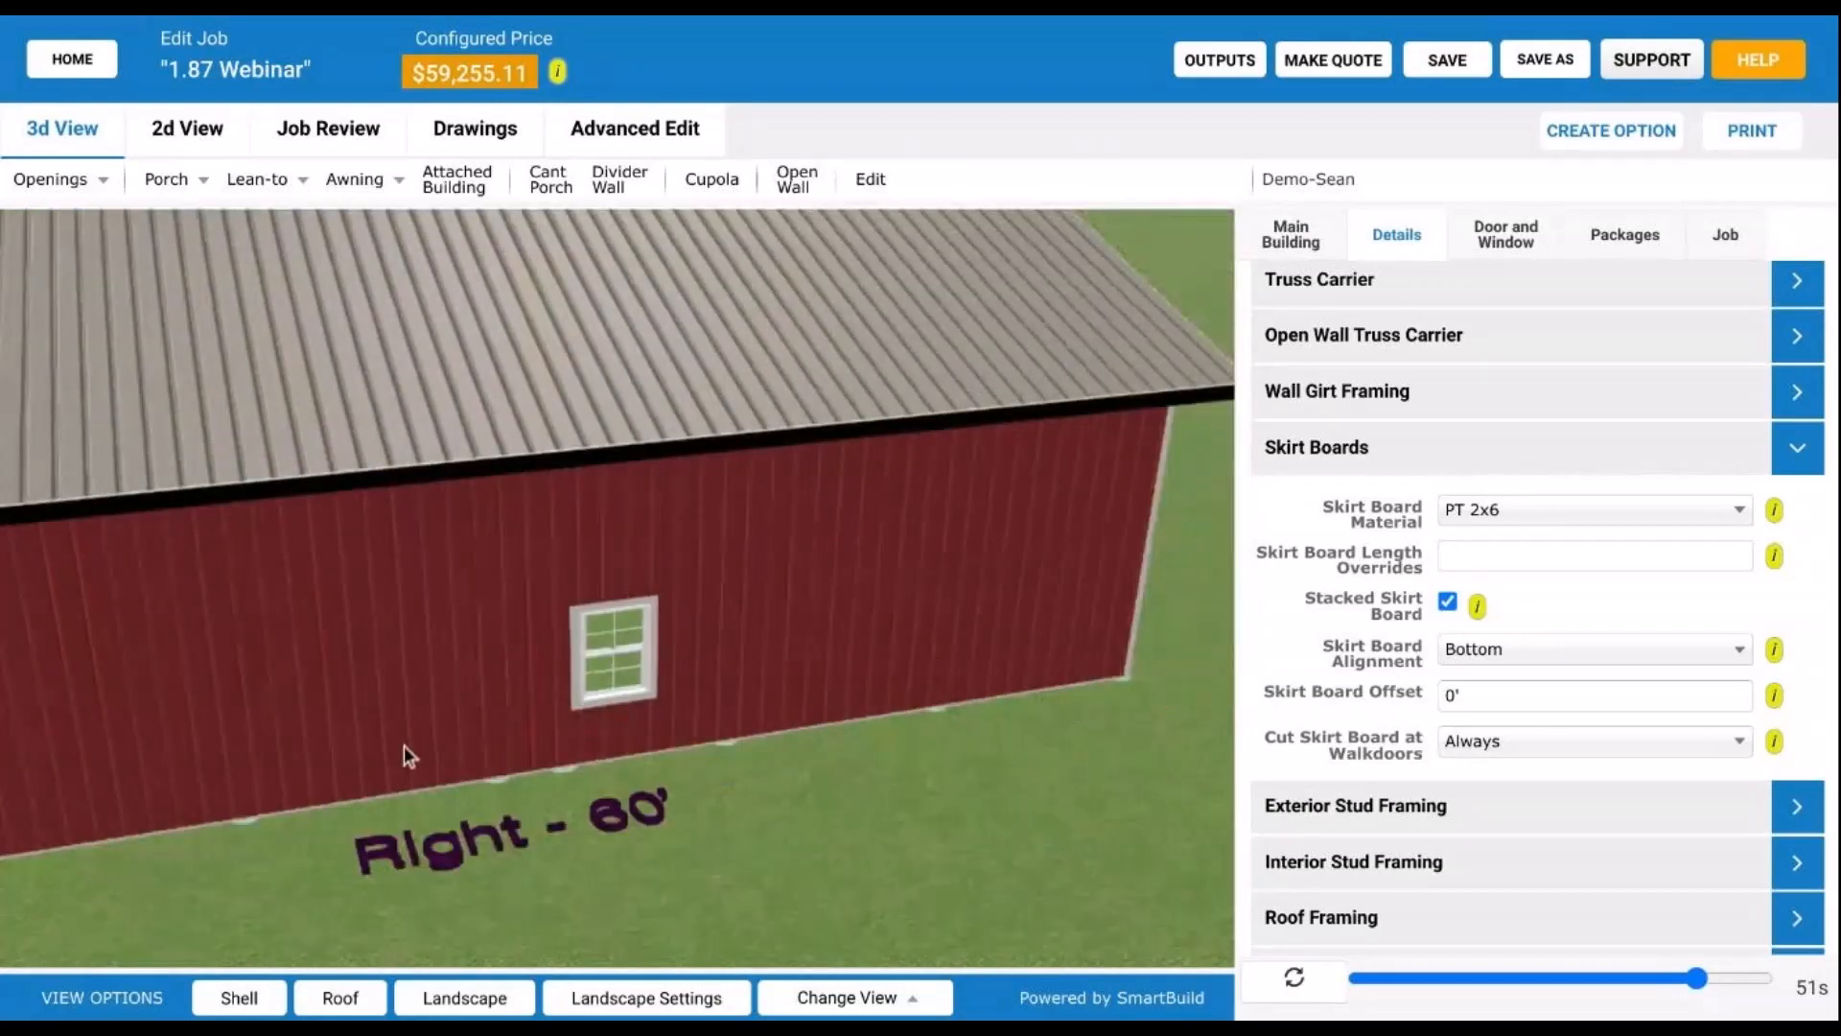
drag(405, 745, 888, 724)
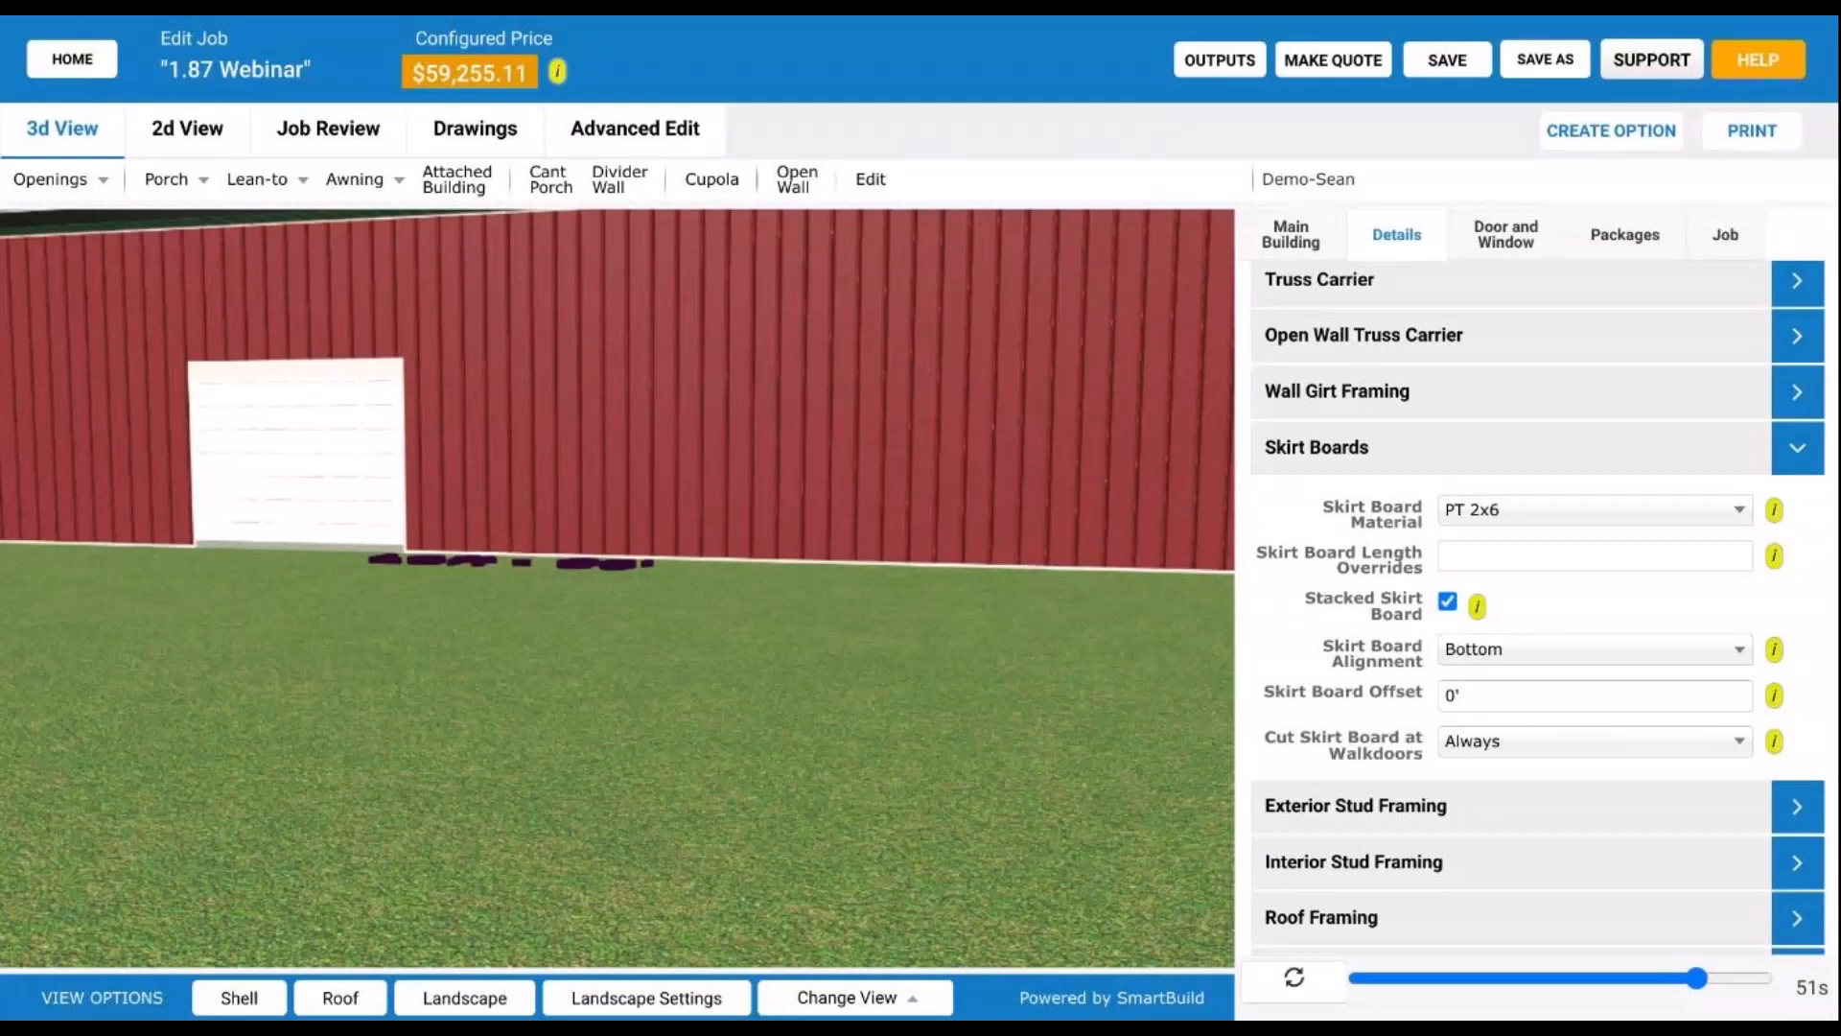
Step: Start an 8' wide porch on the building's left side with 1' overhangs and Rafters as roof framing
scroll(401, 675, down, 5)
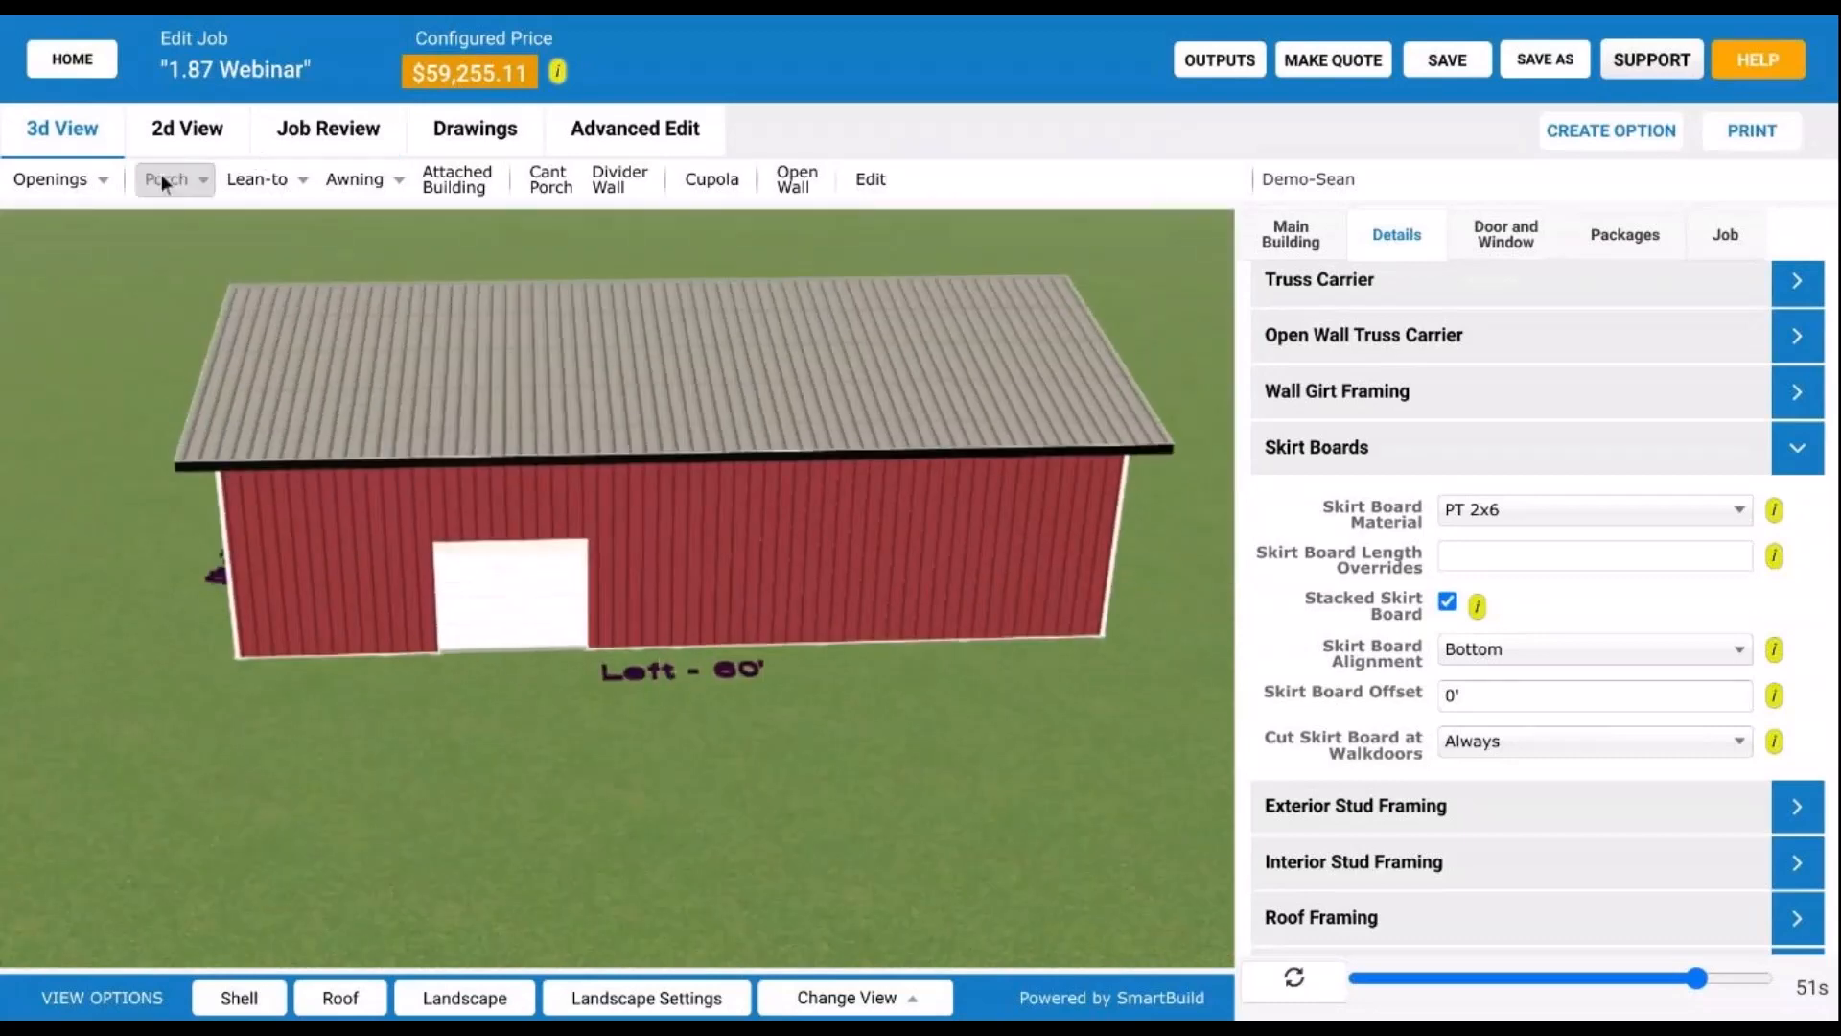
click(163, 181)
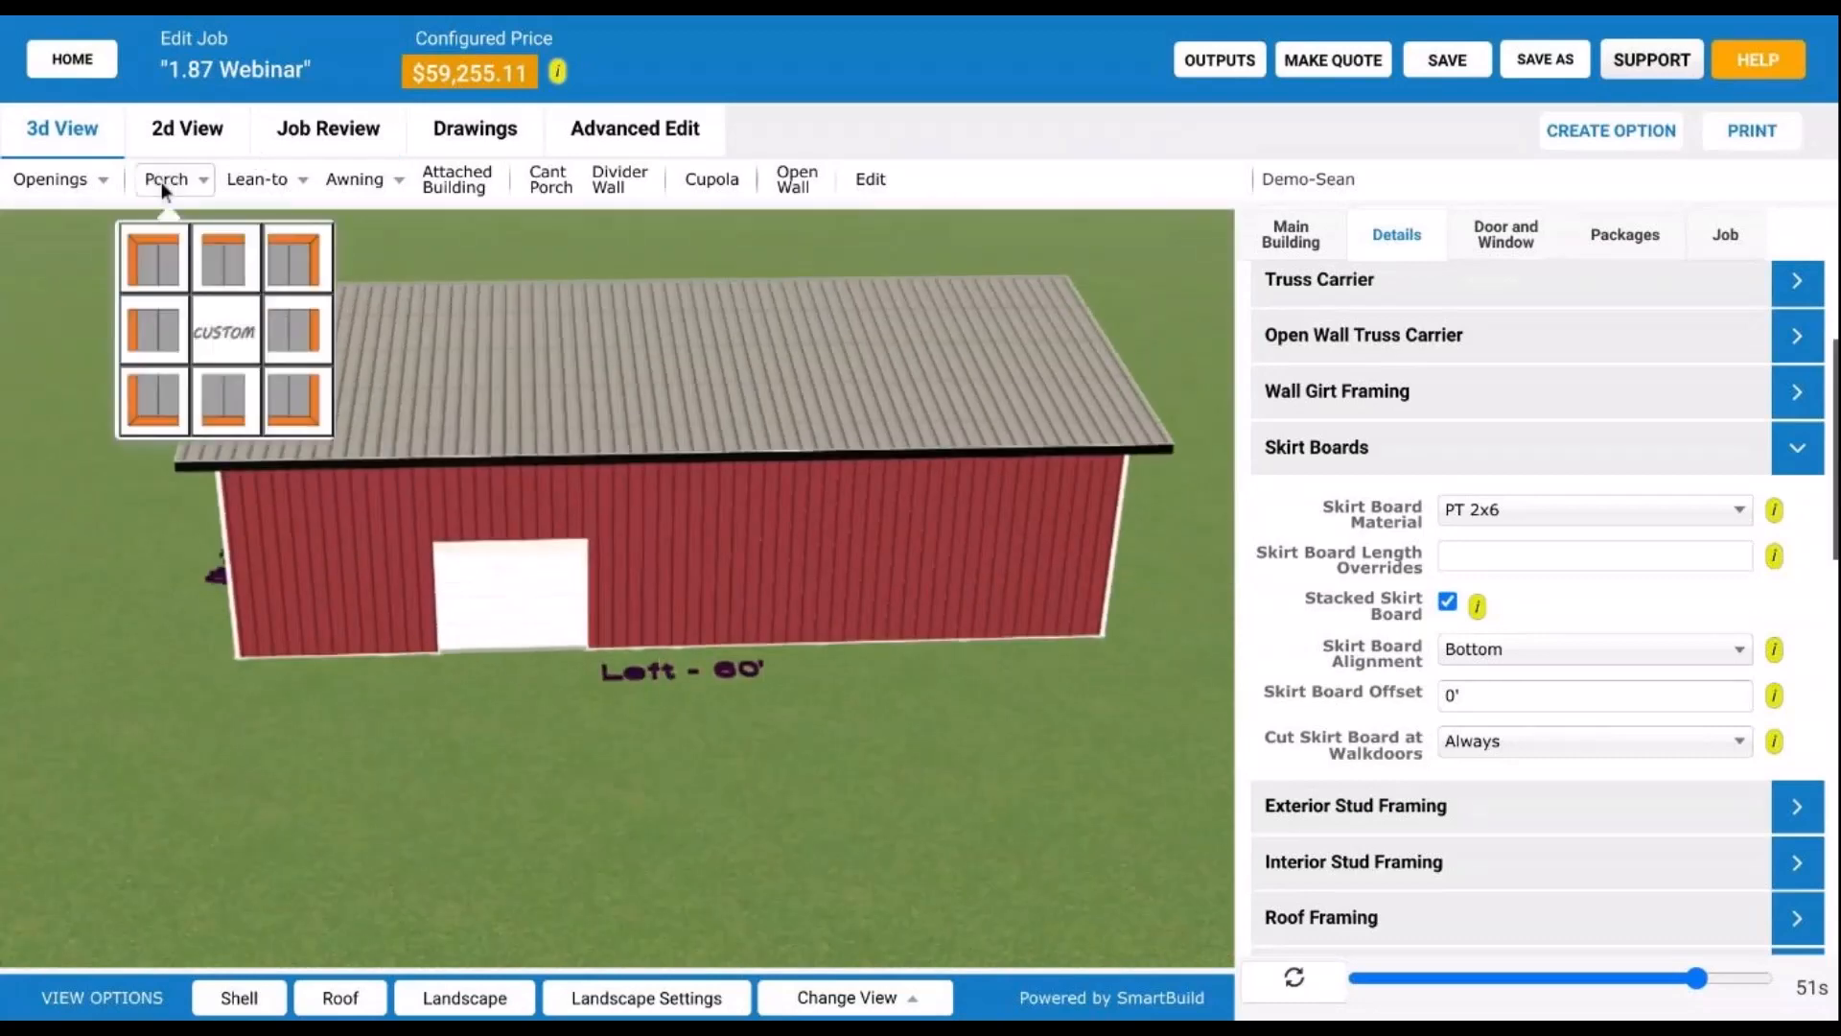
click(167, 345)
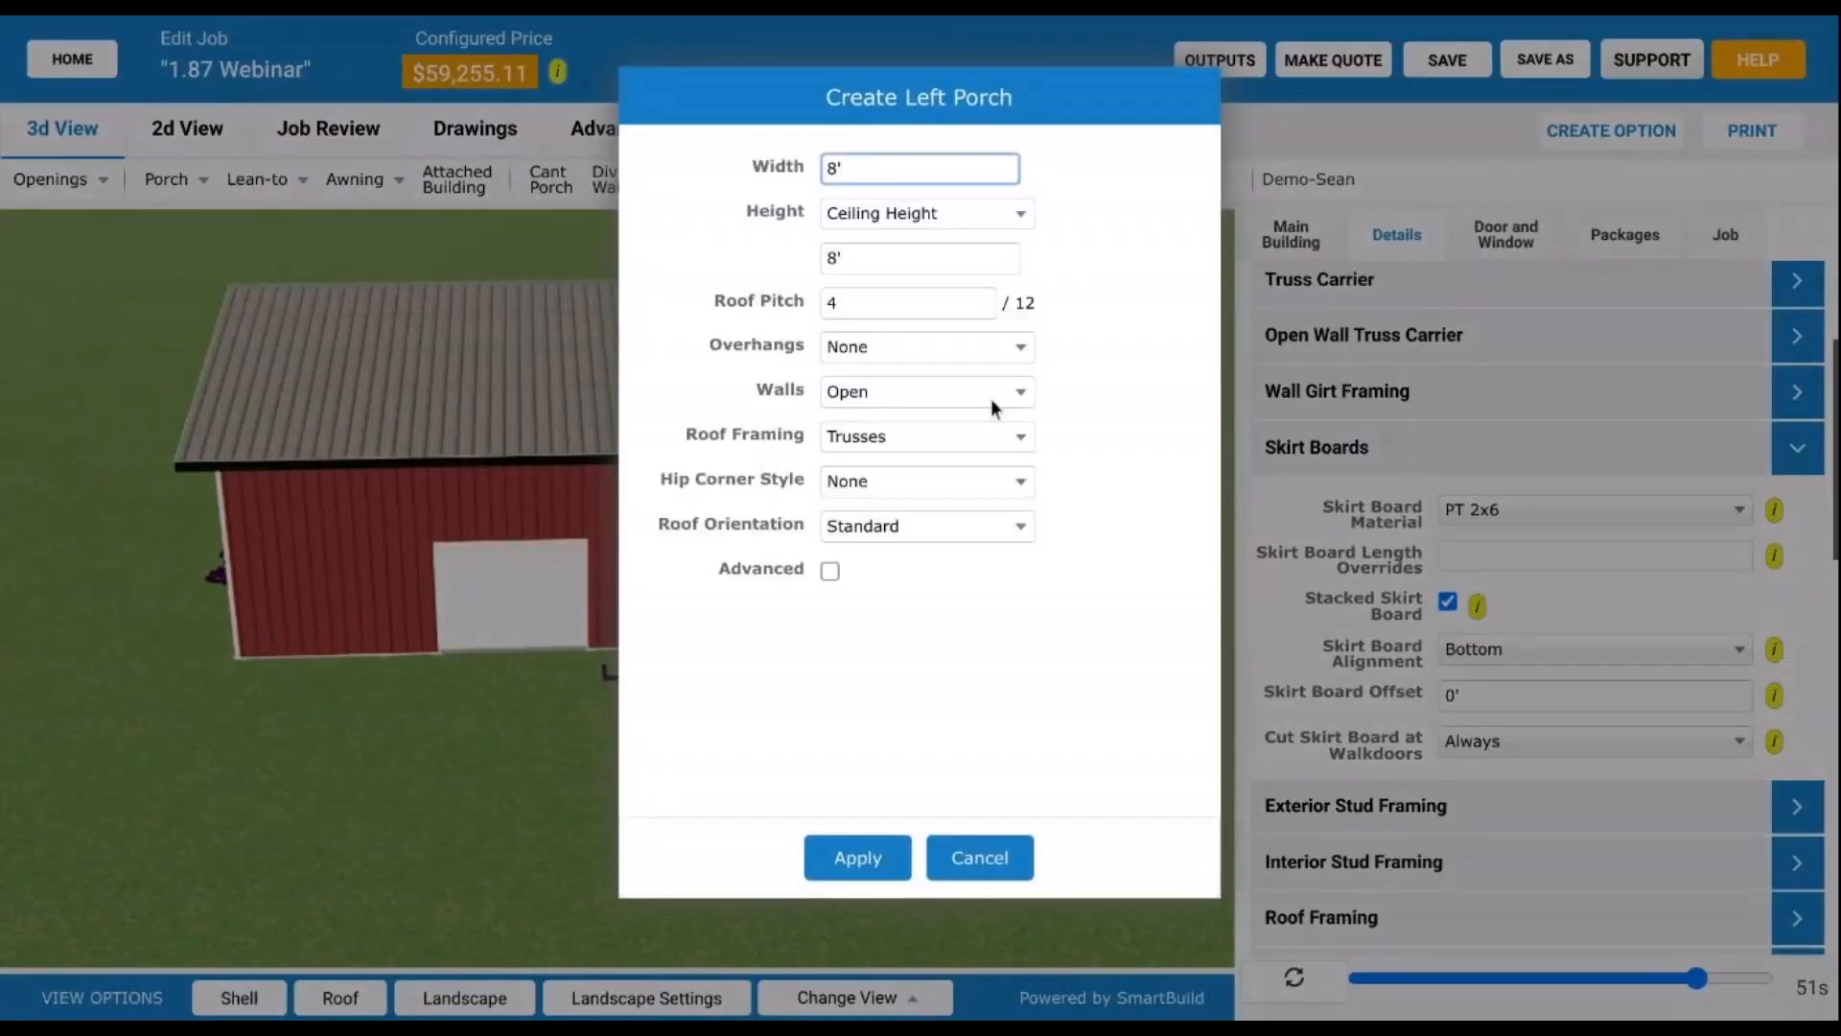
click(947, 347)
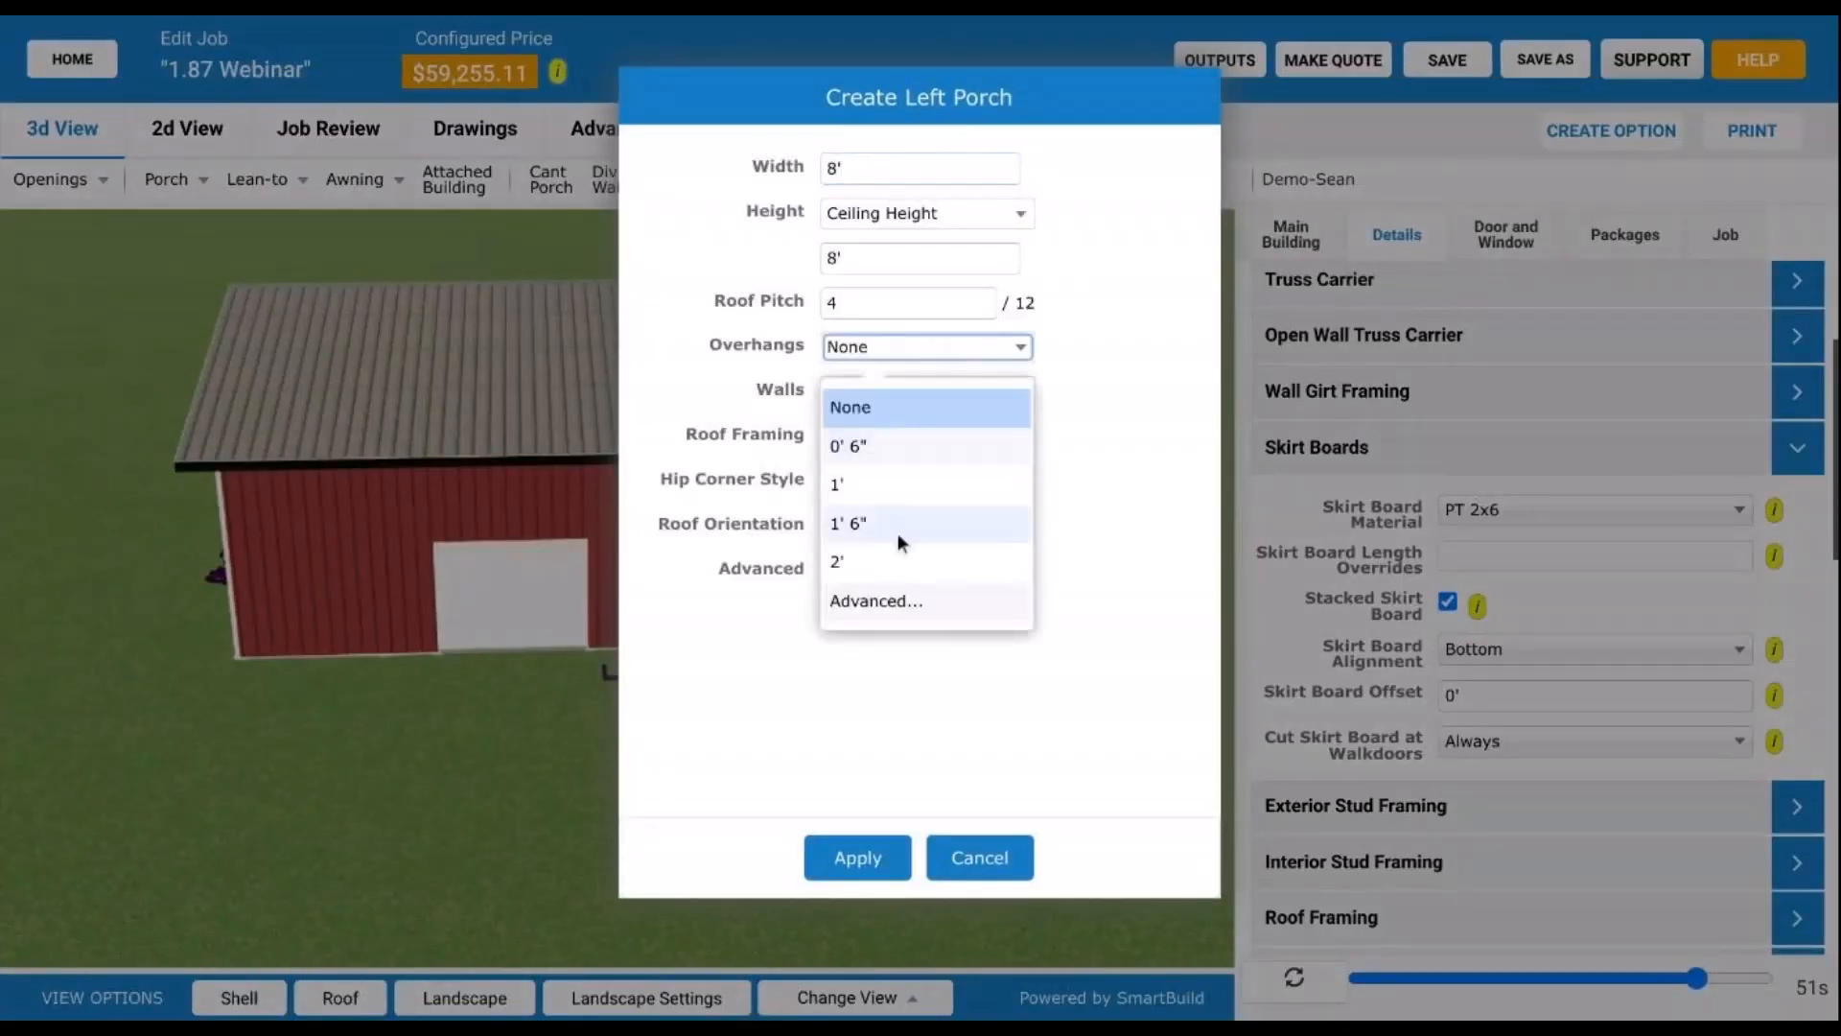
click(947, 481)
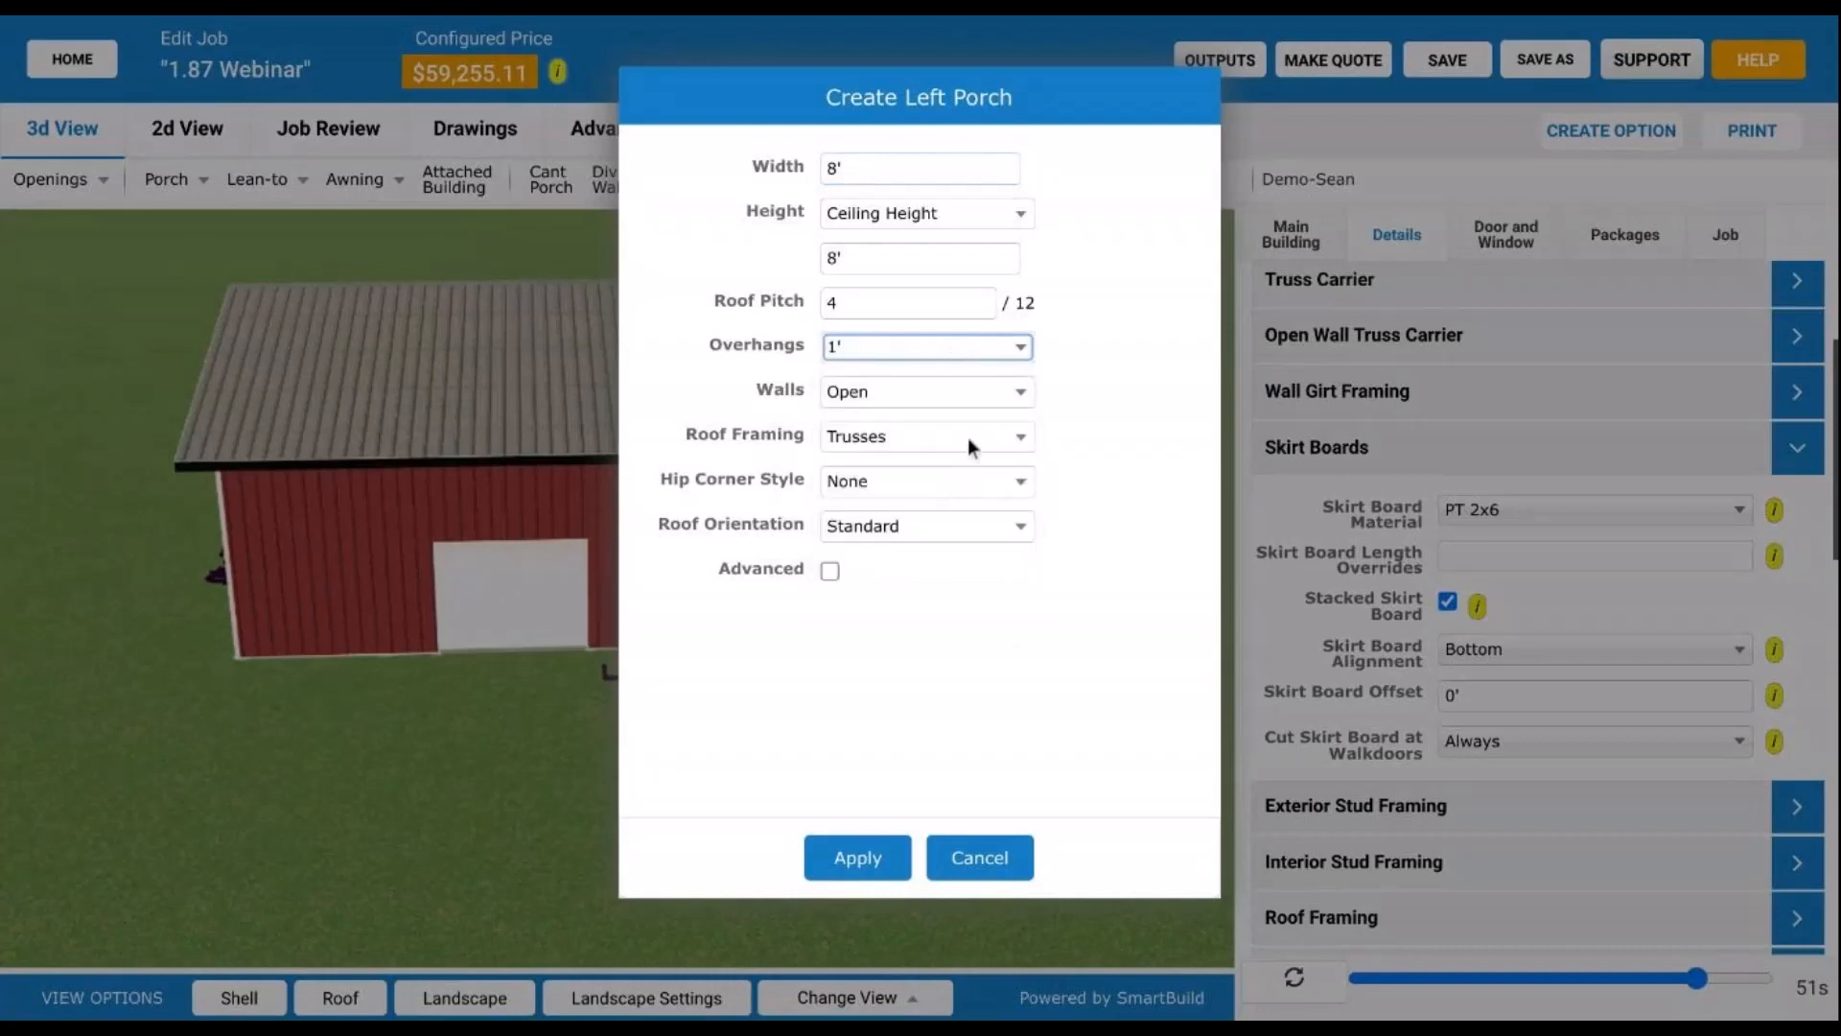
click(968, 437)
click(898, 534)
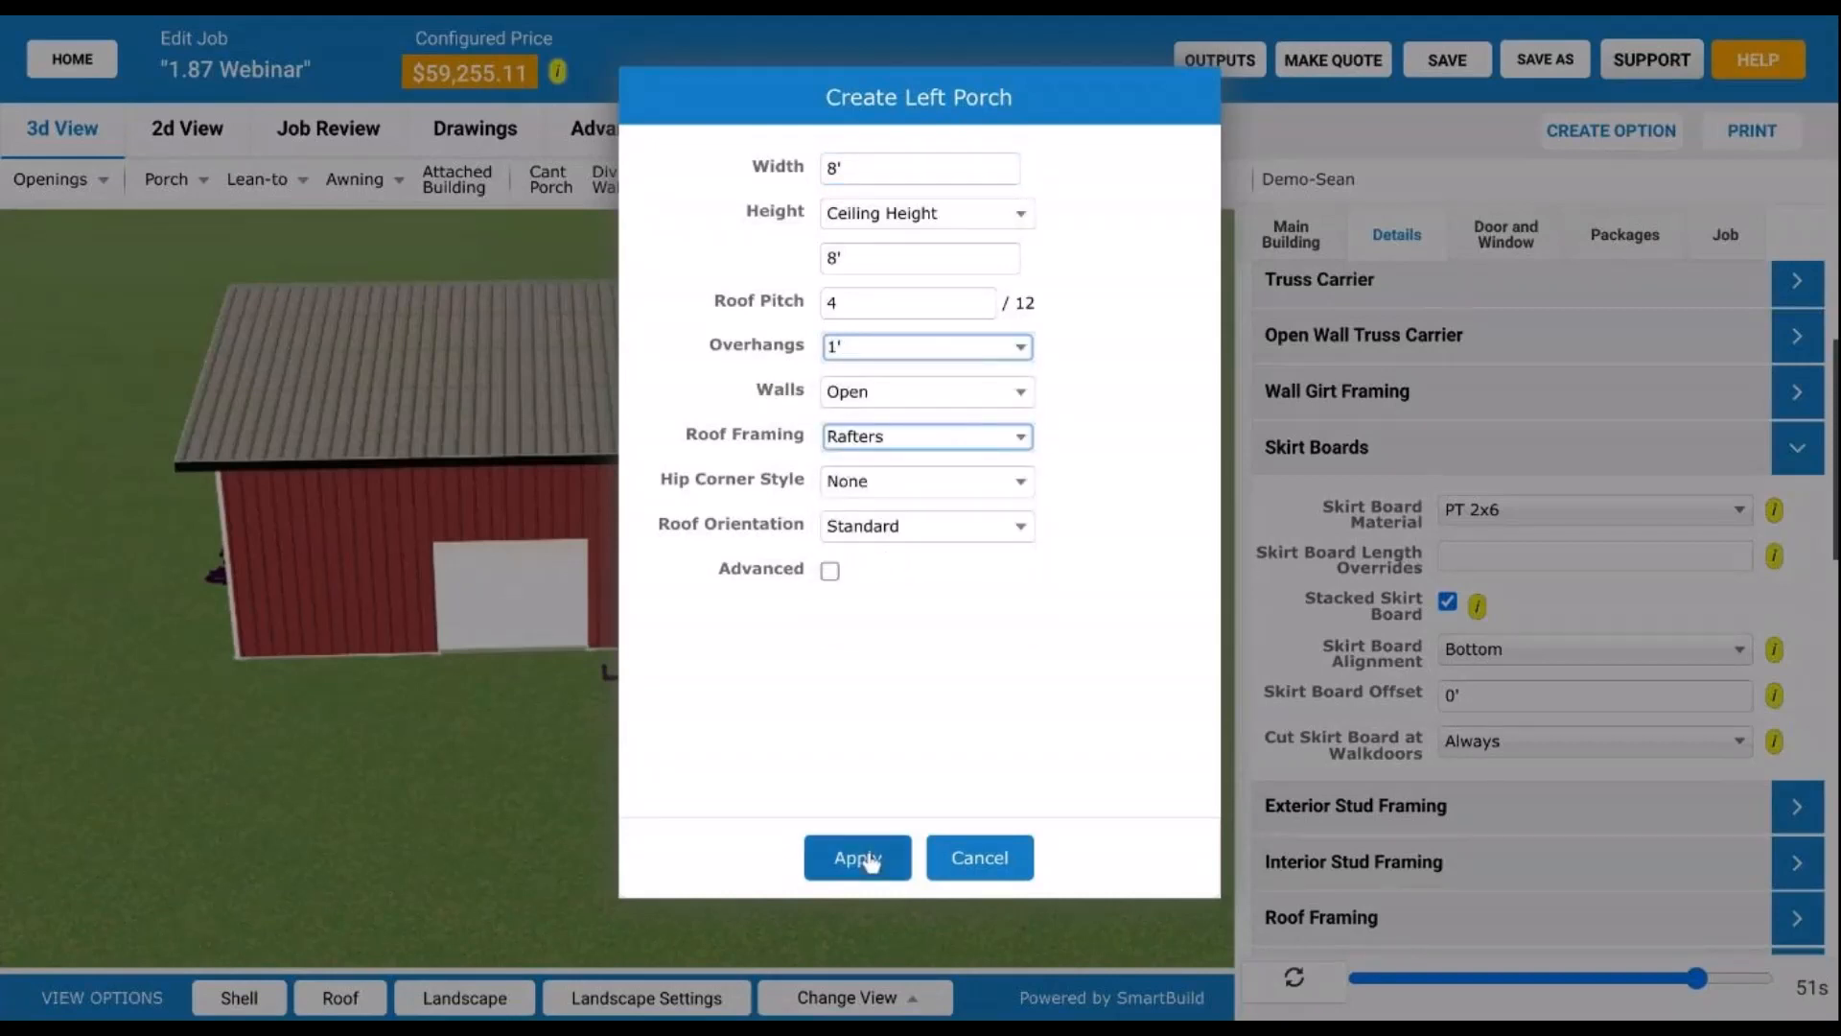
Step: Set the left porch's ceiling height to 11' and create the porch
click(885, 257)
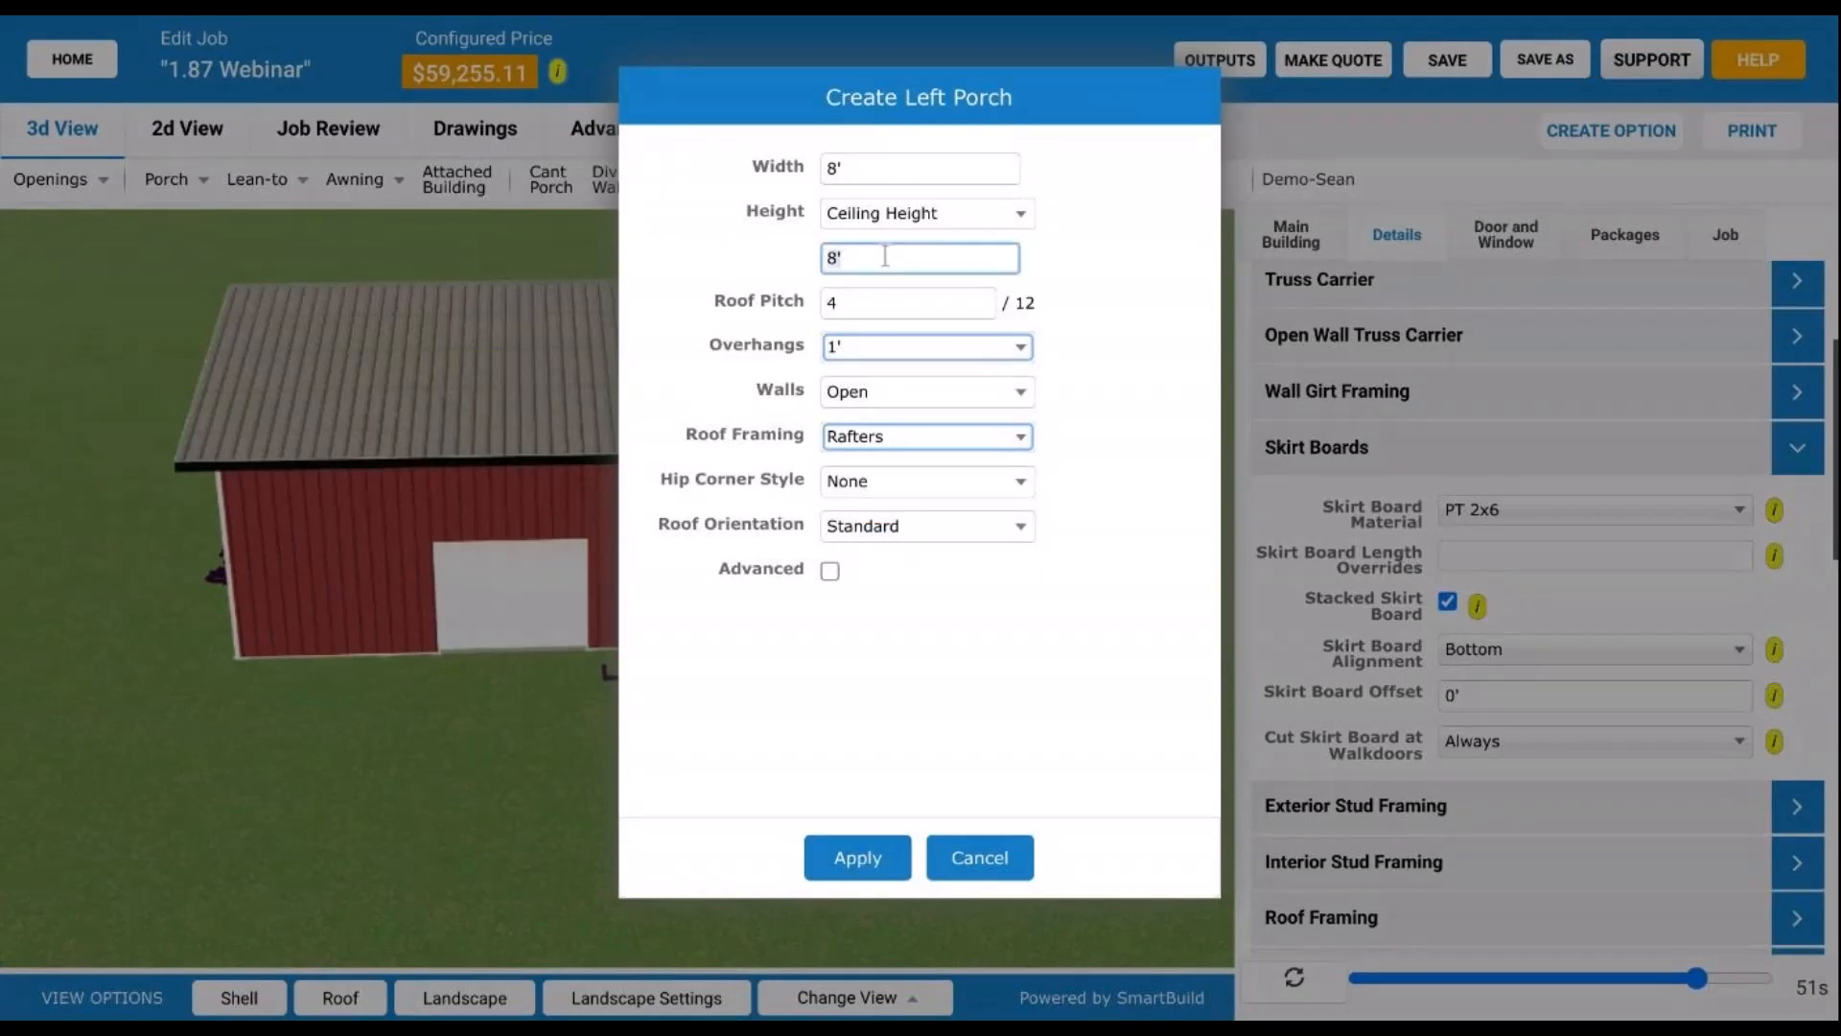
key(BackSpace)
key(BackSpace)
text(11)
click(844, 859)
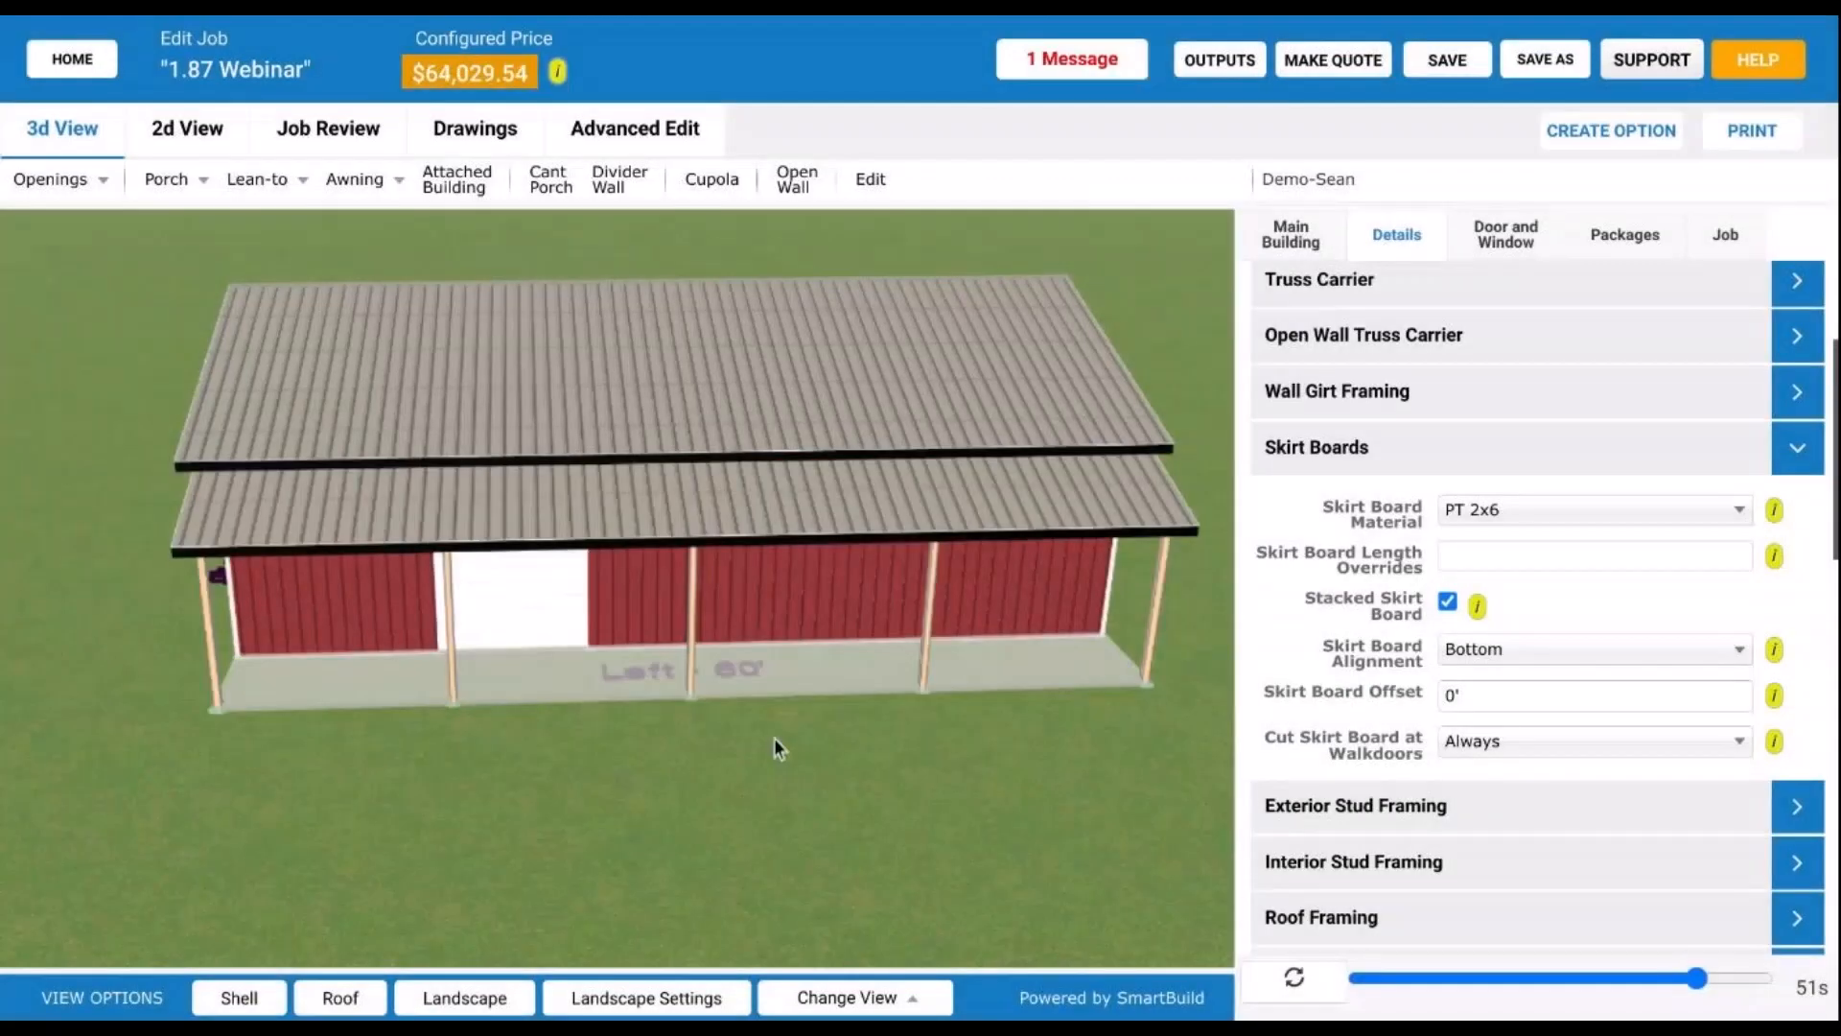
Step: Inspect the left porch from below and along its length, and check the building's Rafter Framing settings
drag(505, 616, 786, 539)
scroll(949, 412, up, 5)
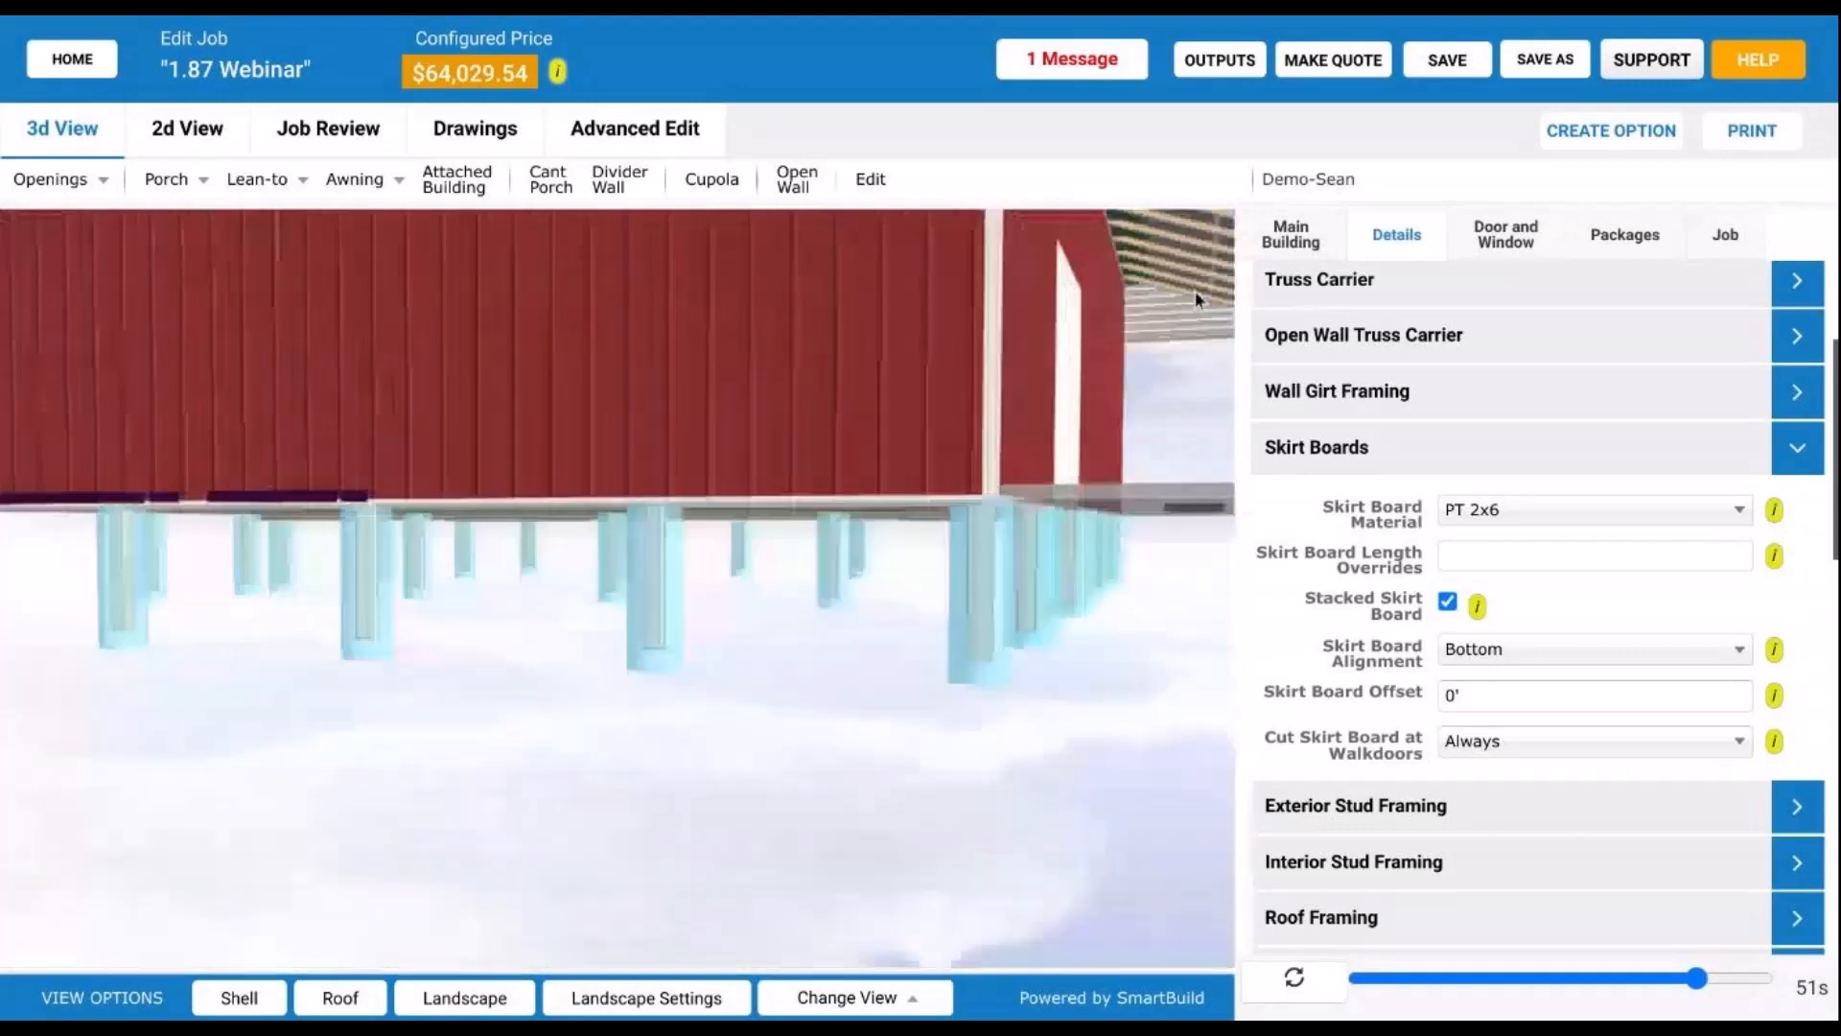
right_drag(1196, 301, 584, 451)
scroll(659, 382, up, 6)
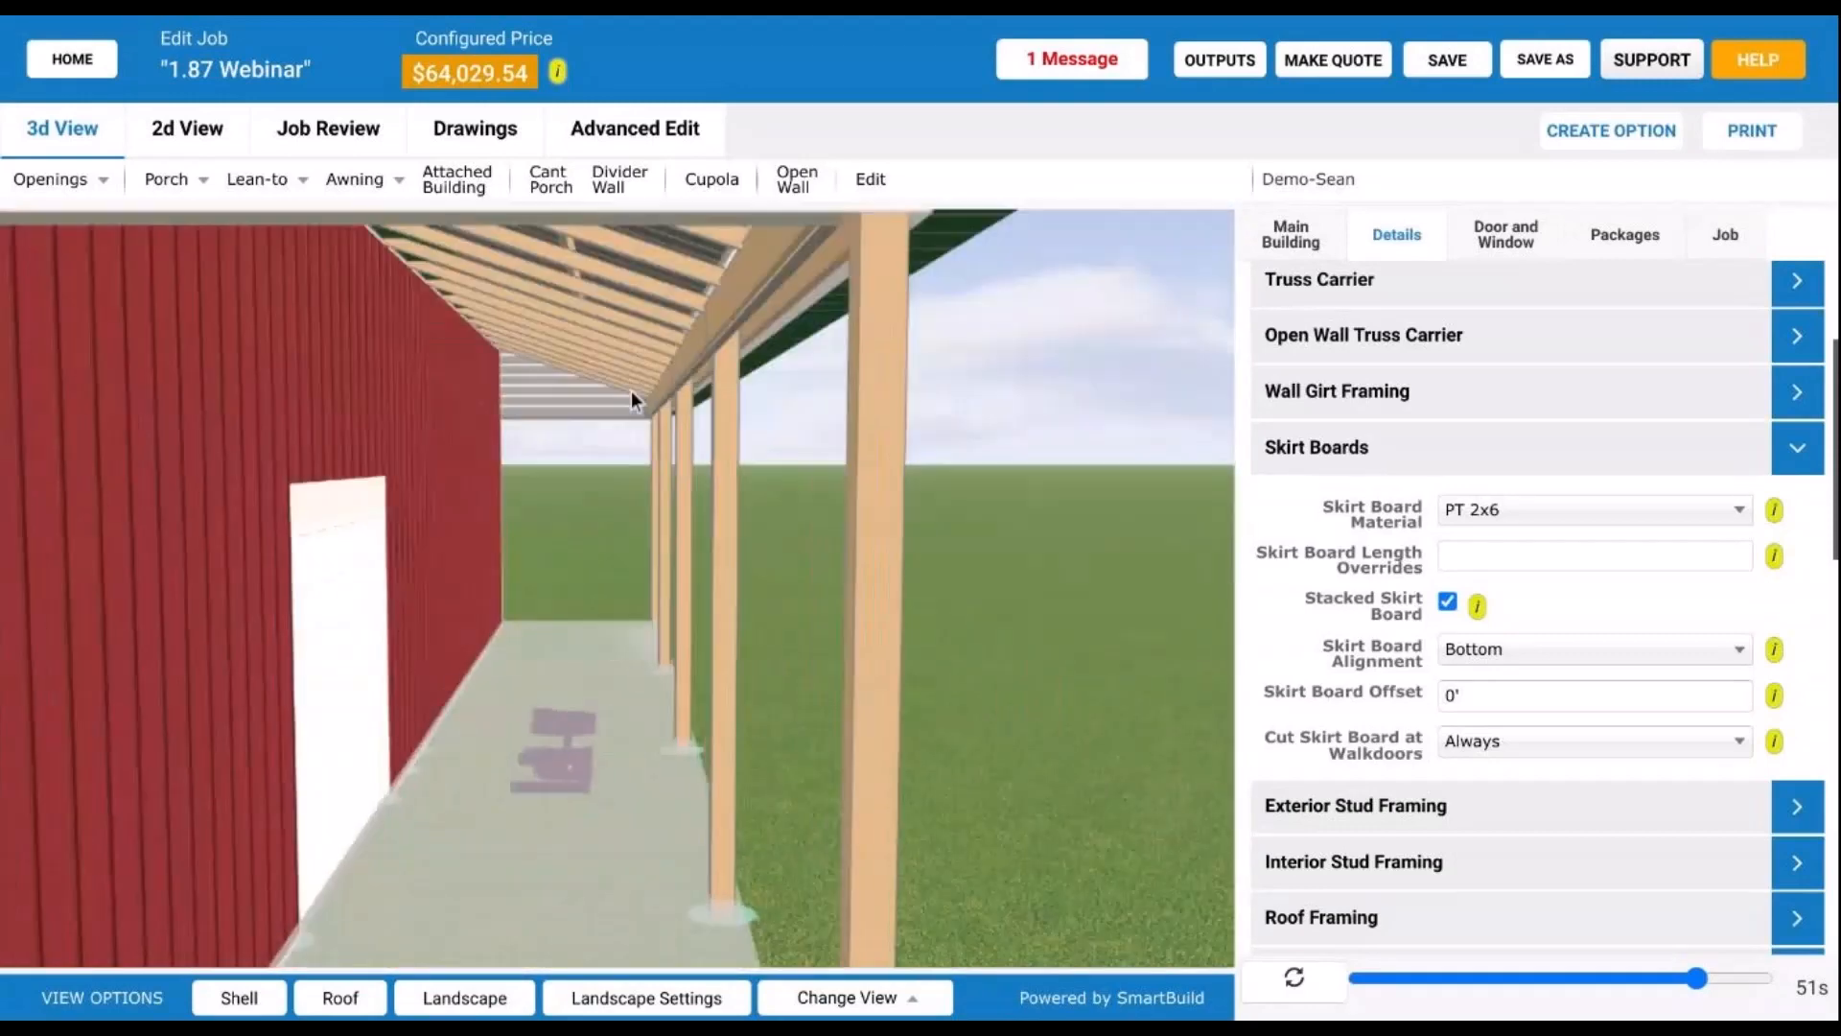
drag(751, 314, 671, 403)
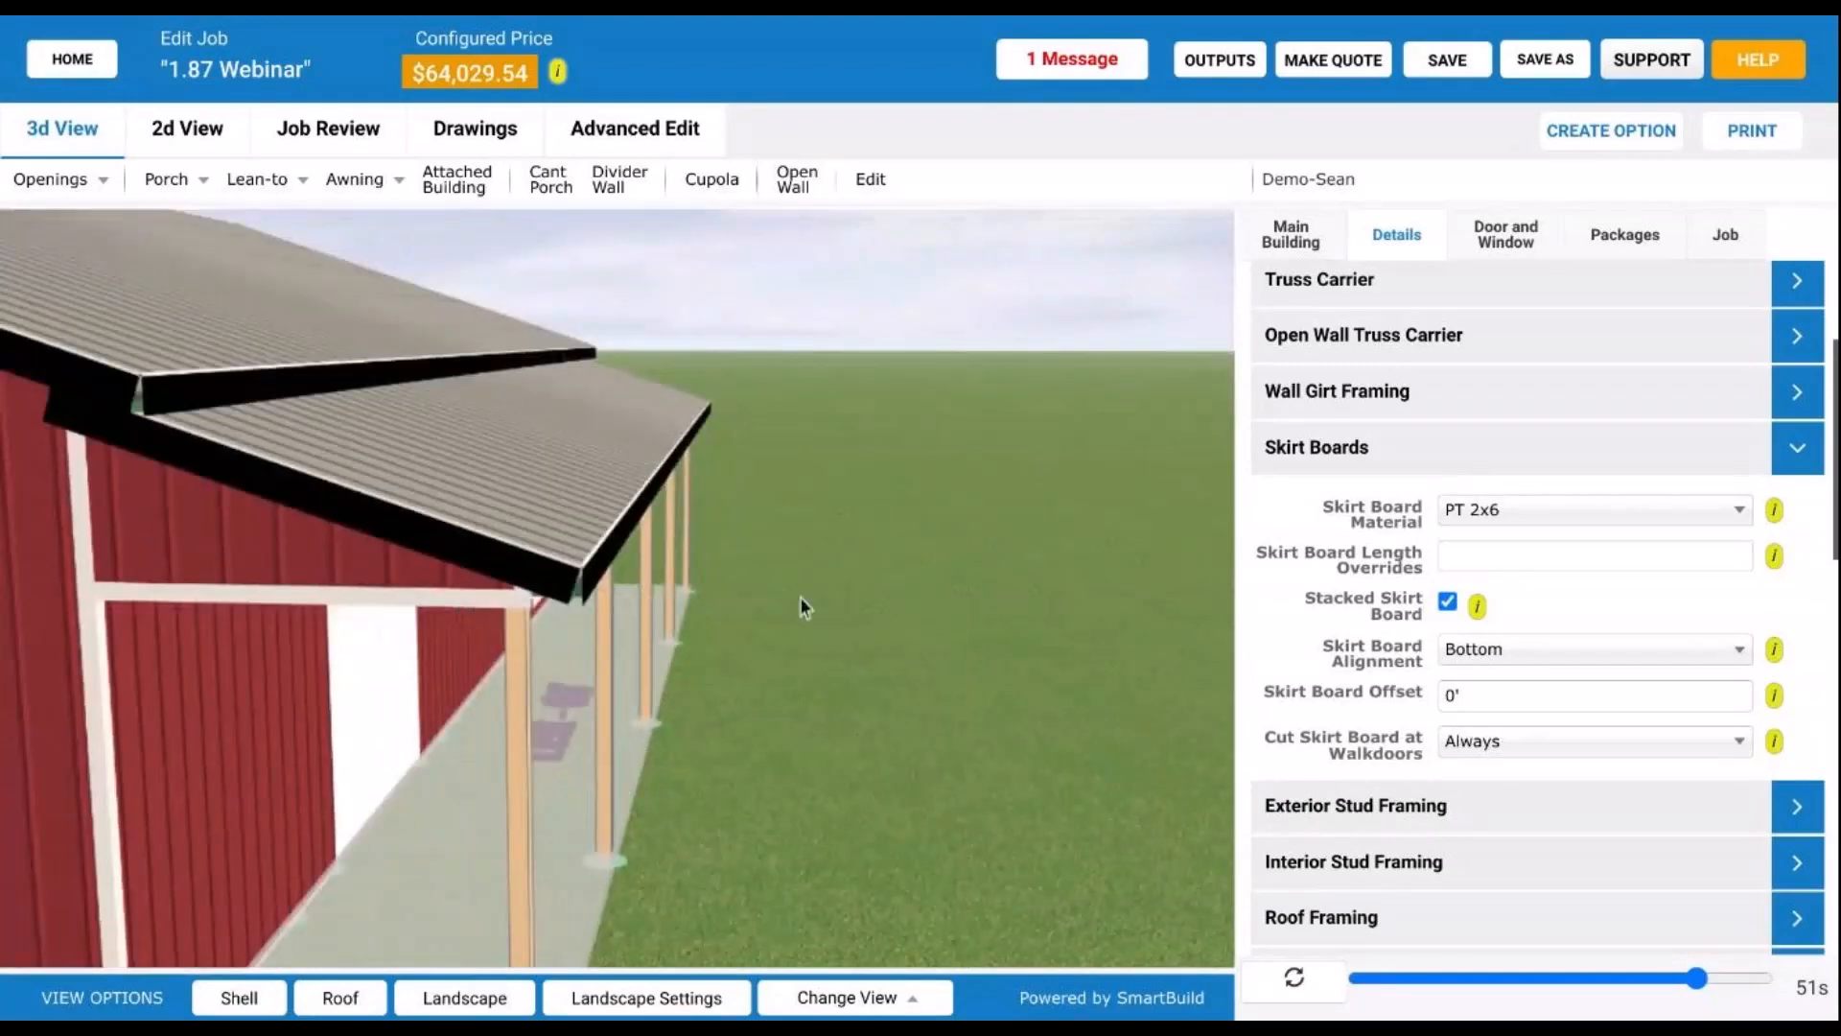
click(1493, 428)
scroll(1419, 538, down, 2)
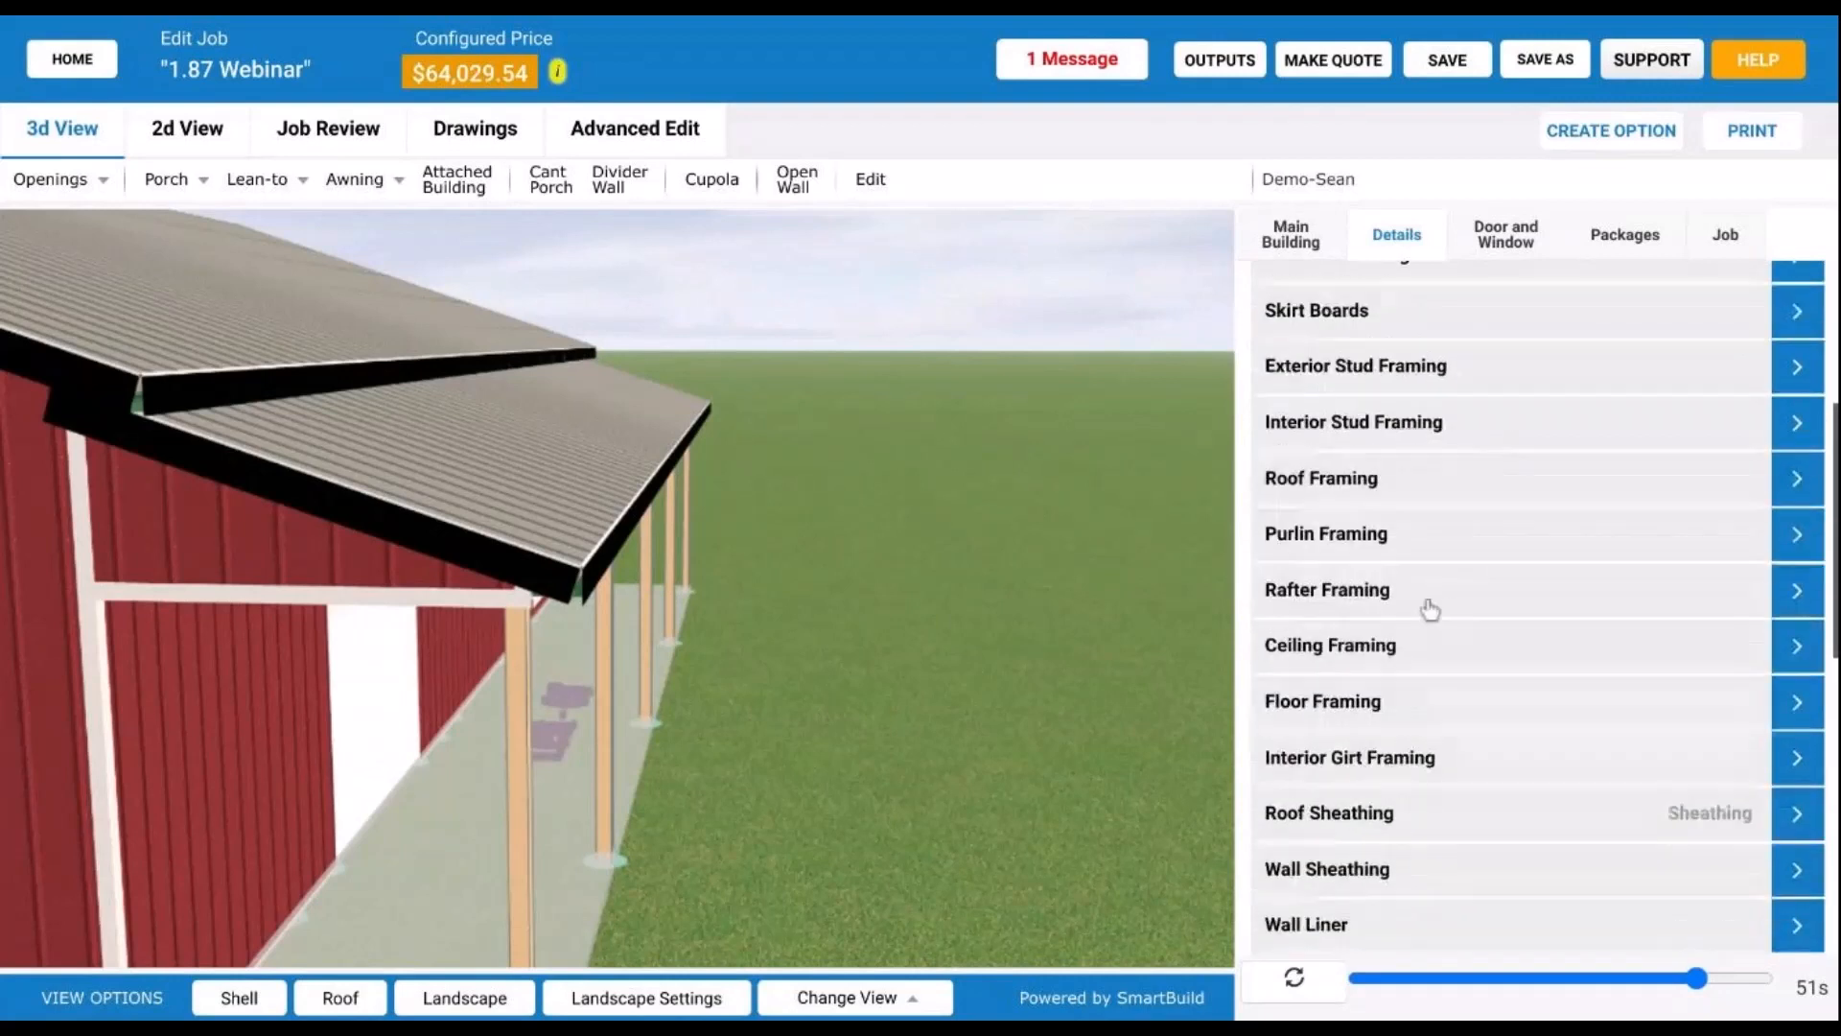
click(1431, 604)
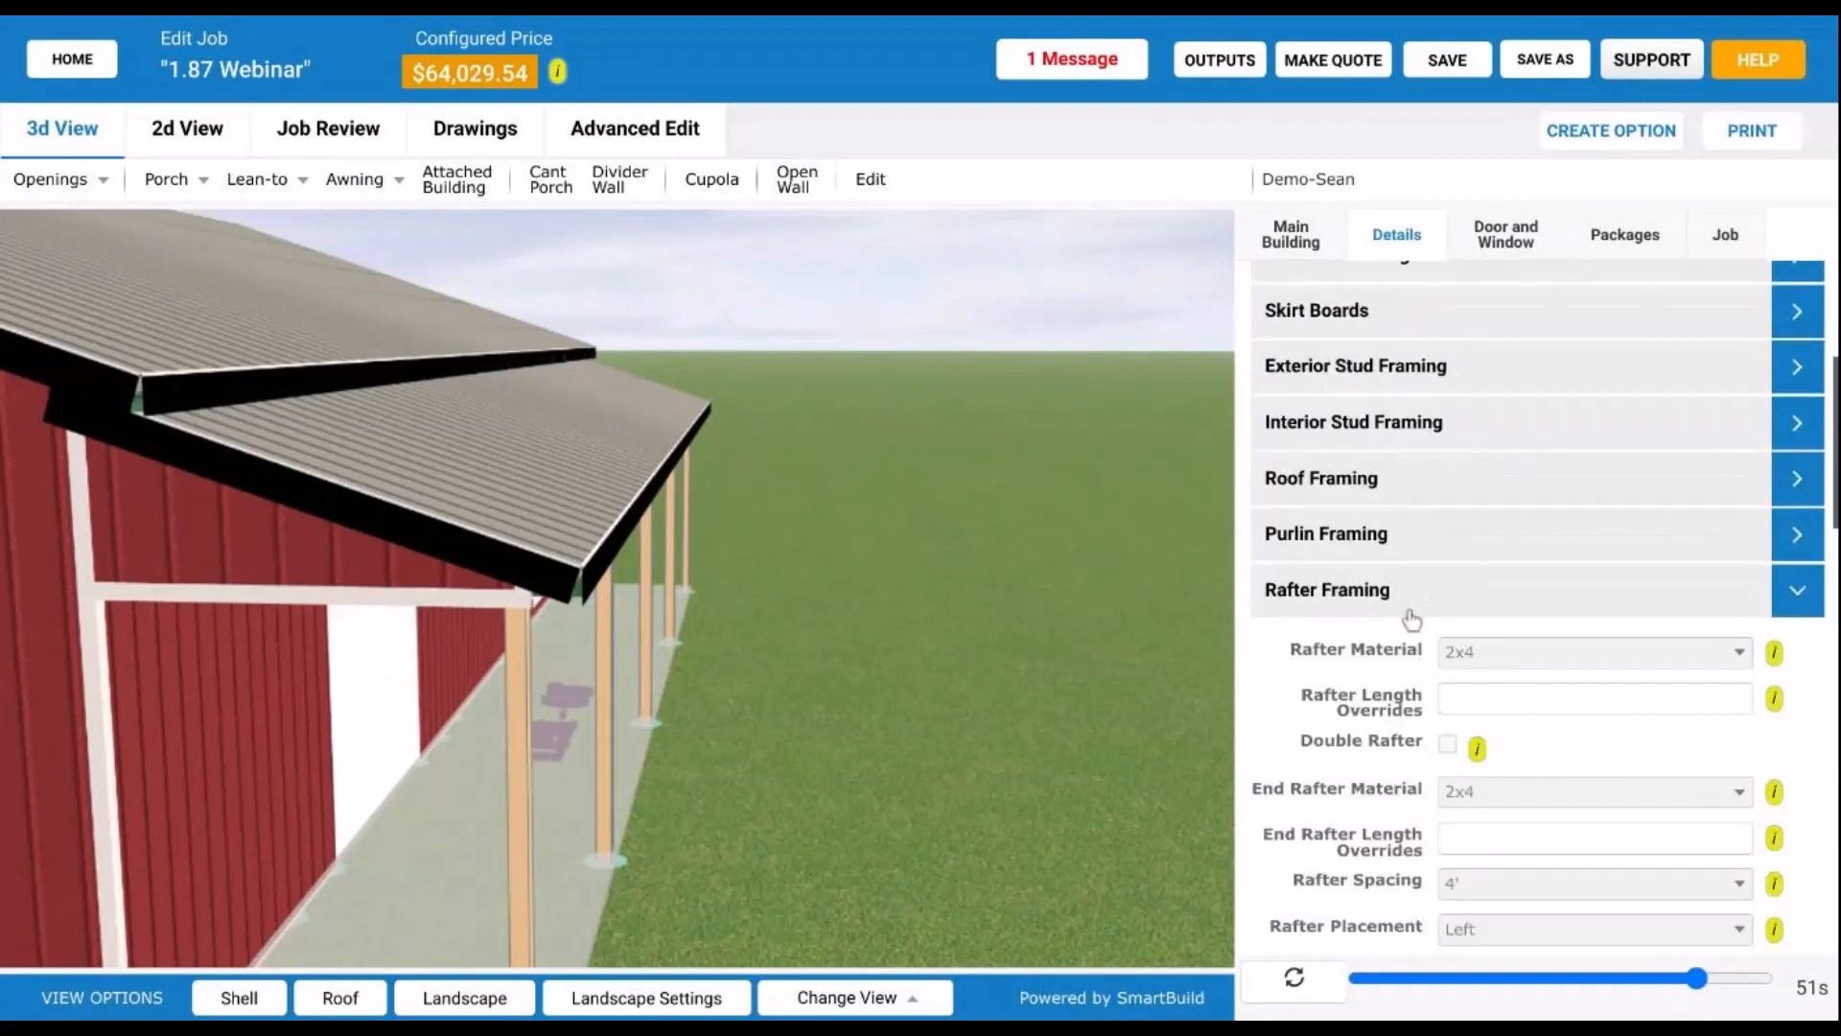
click(1411, 612)
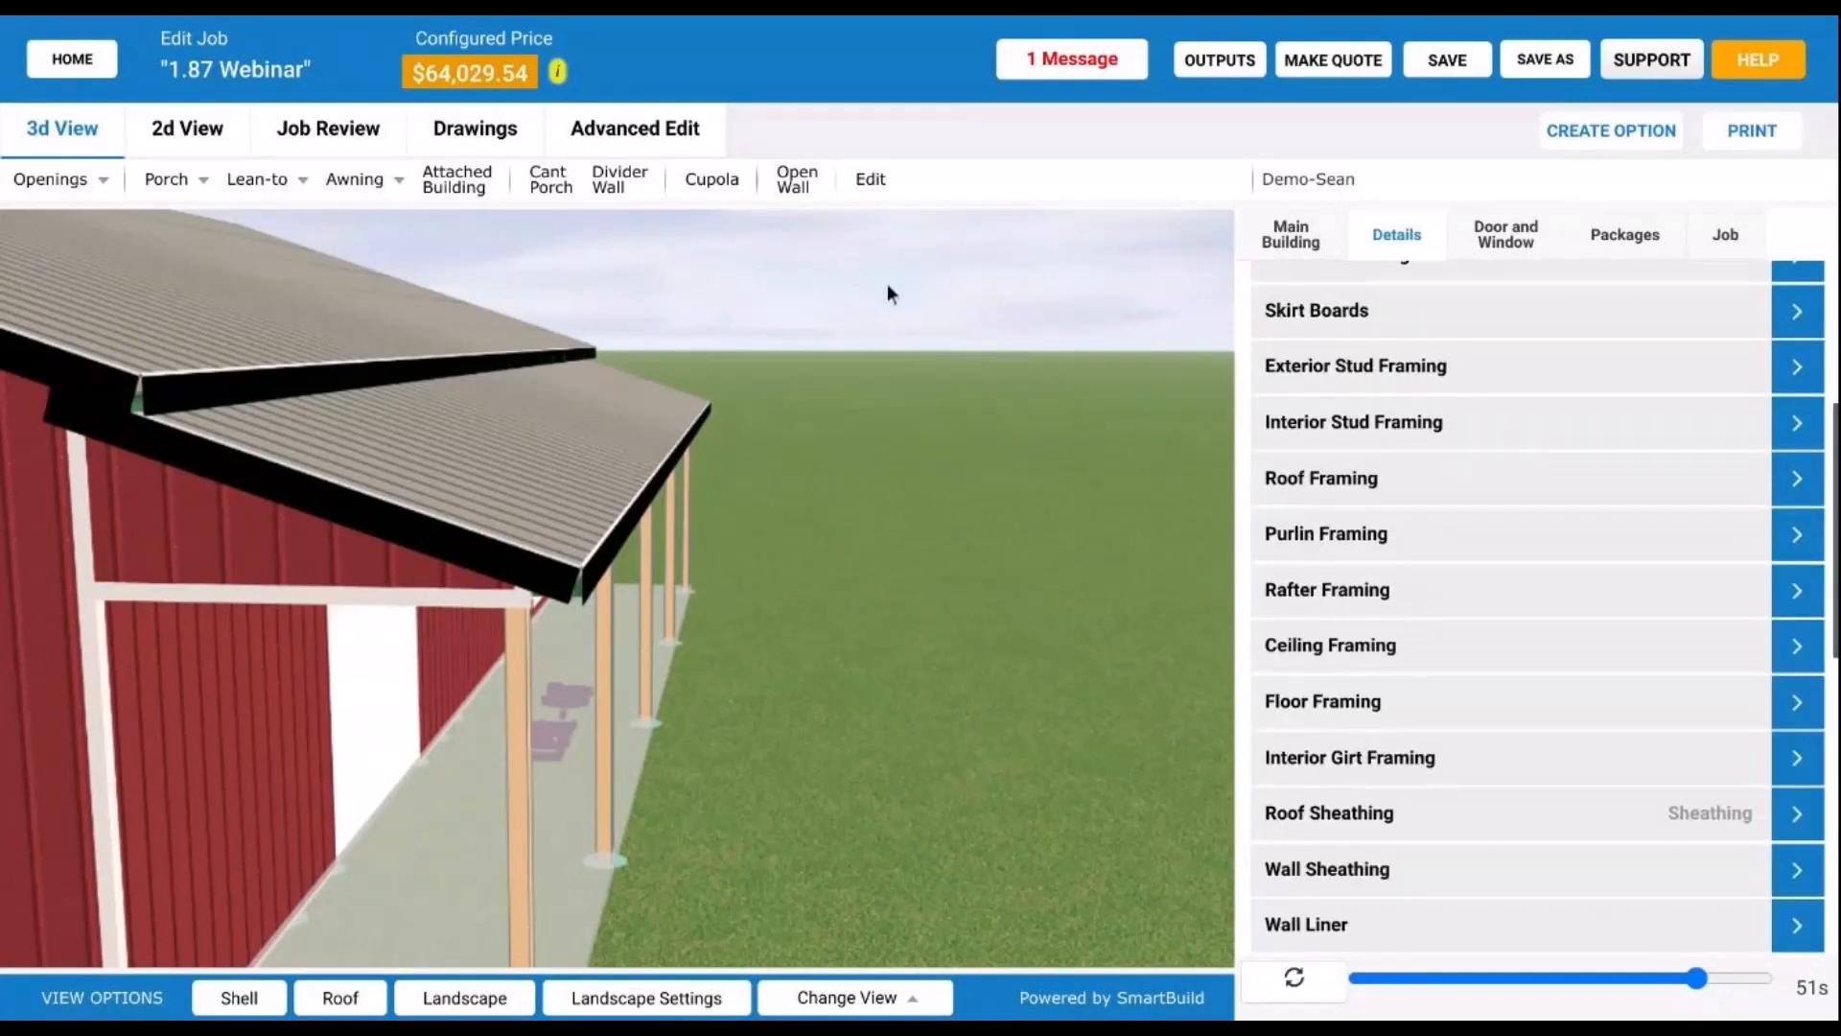
Step: Edit the left porch with its advanced options enabled and set its rafter material to 2x8
click(890, 190)
click(545, 470)
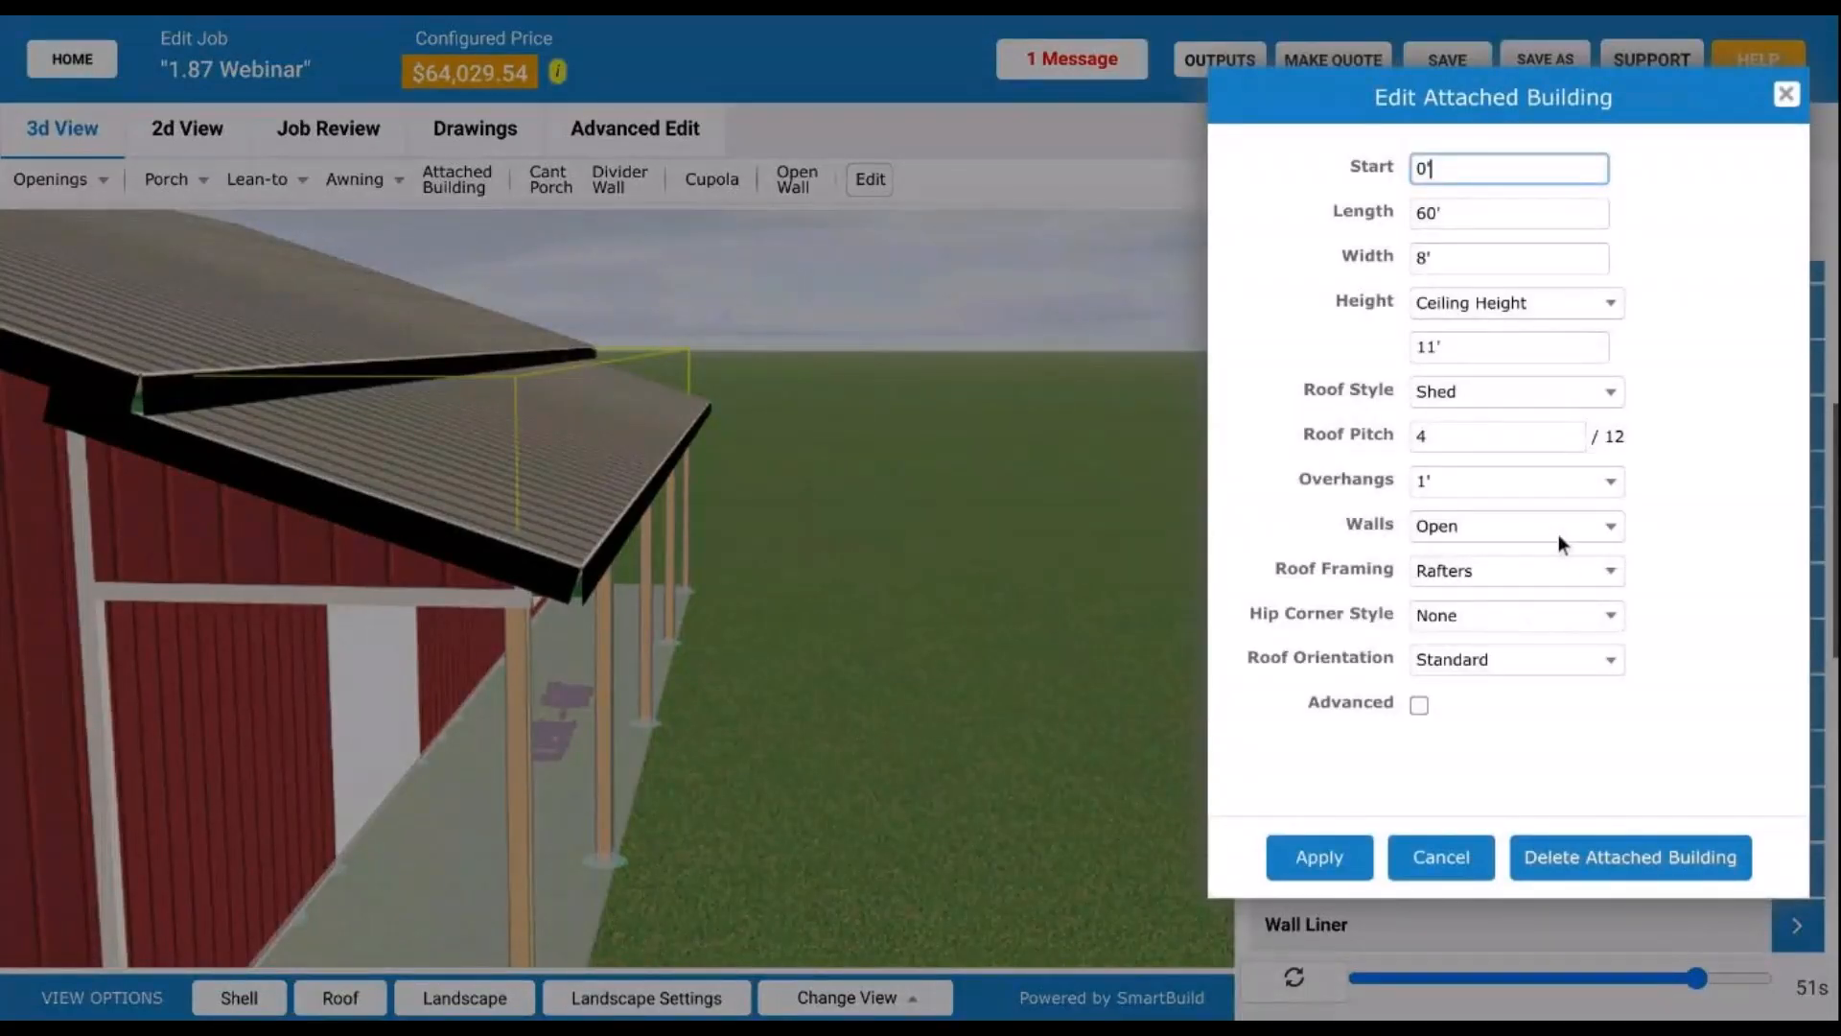
click(1417, 706)
scroll(1333, 700, down, 2)
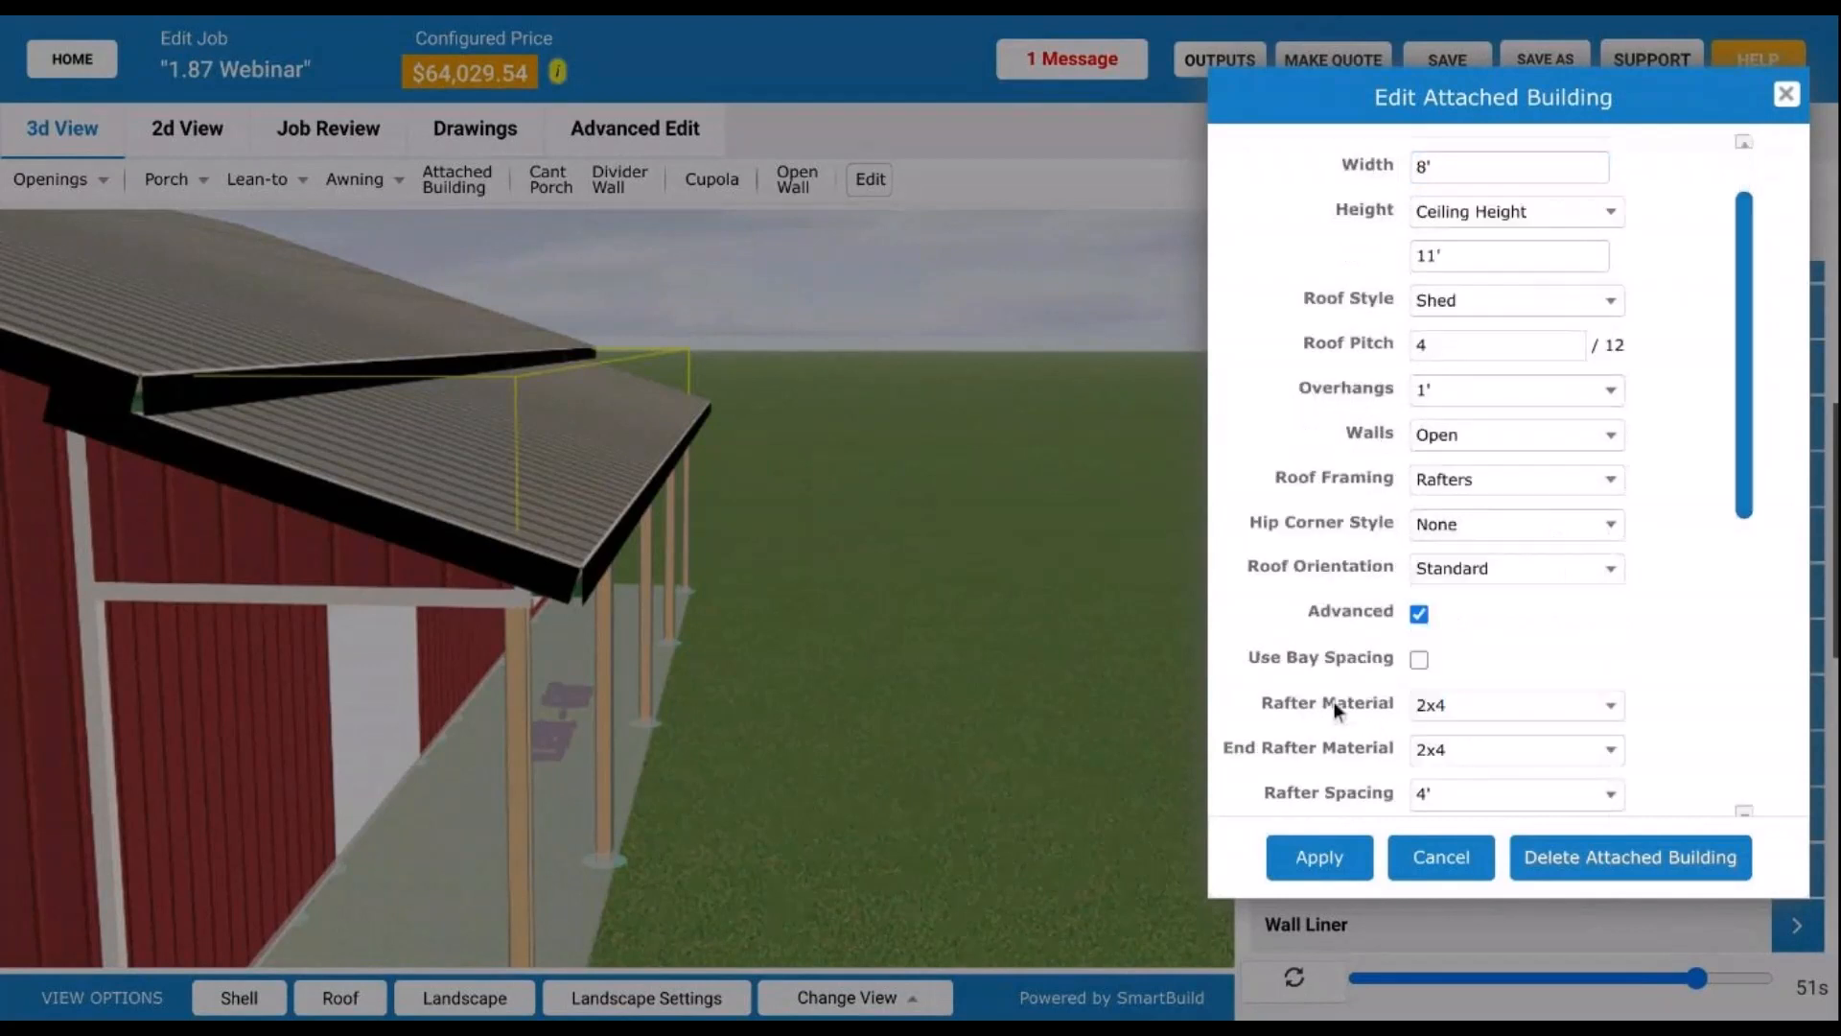
click(1464, 683)
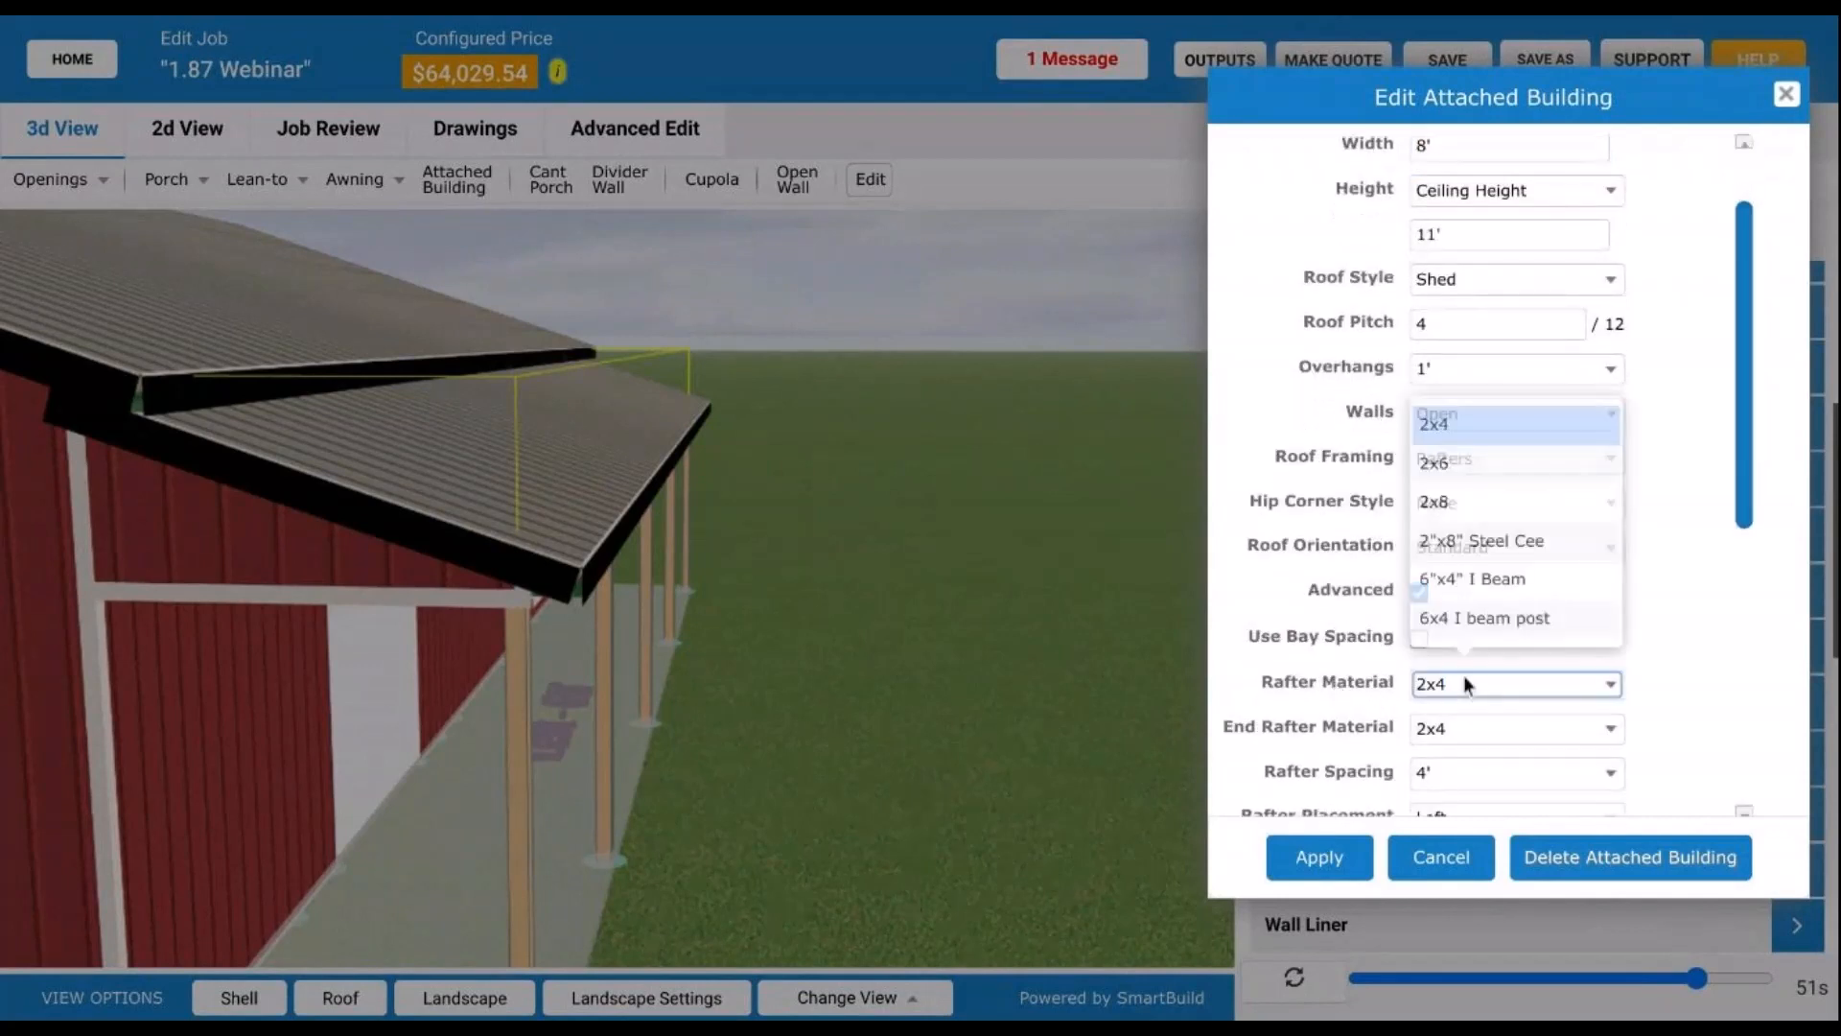
click(1502, 501)
click(1354, 875)
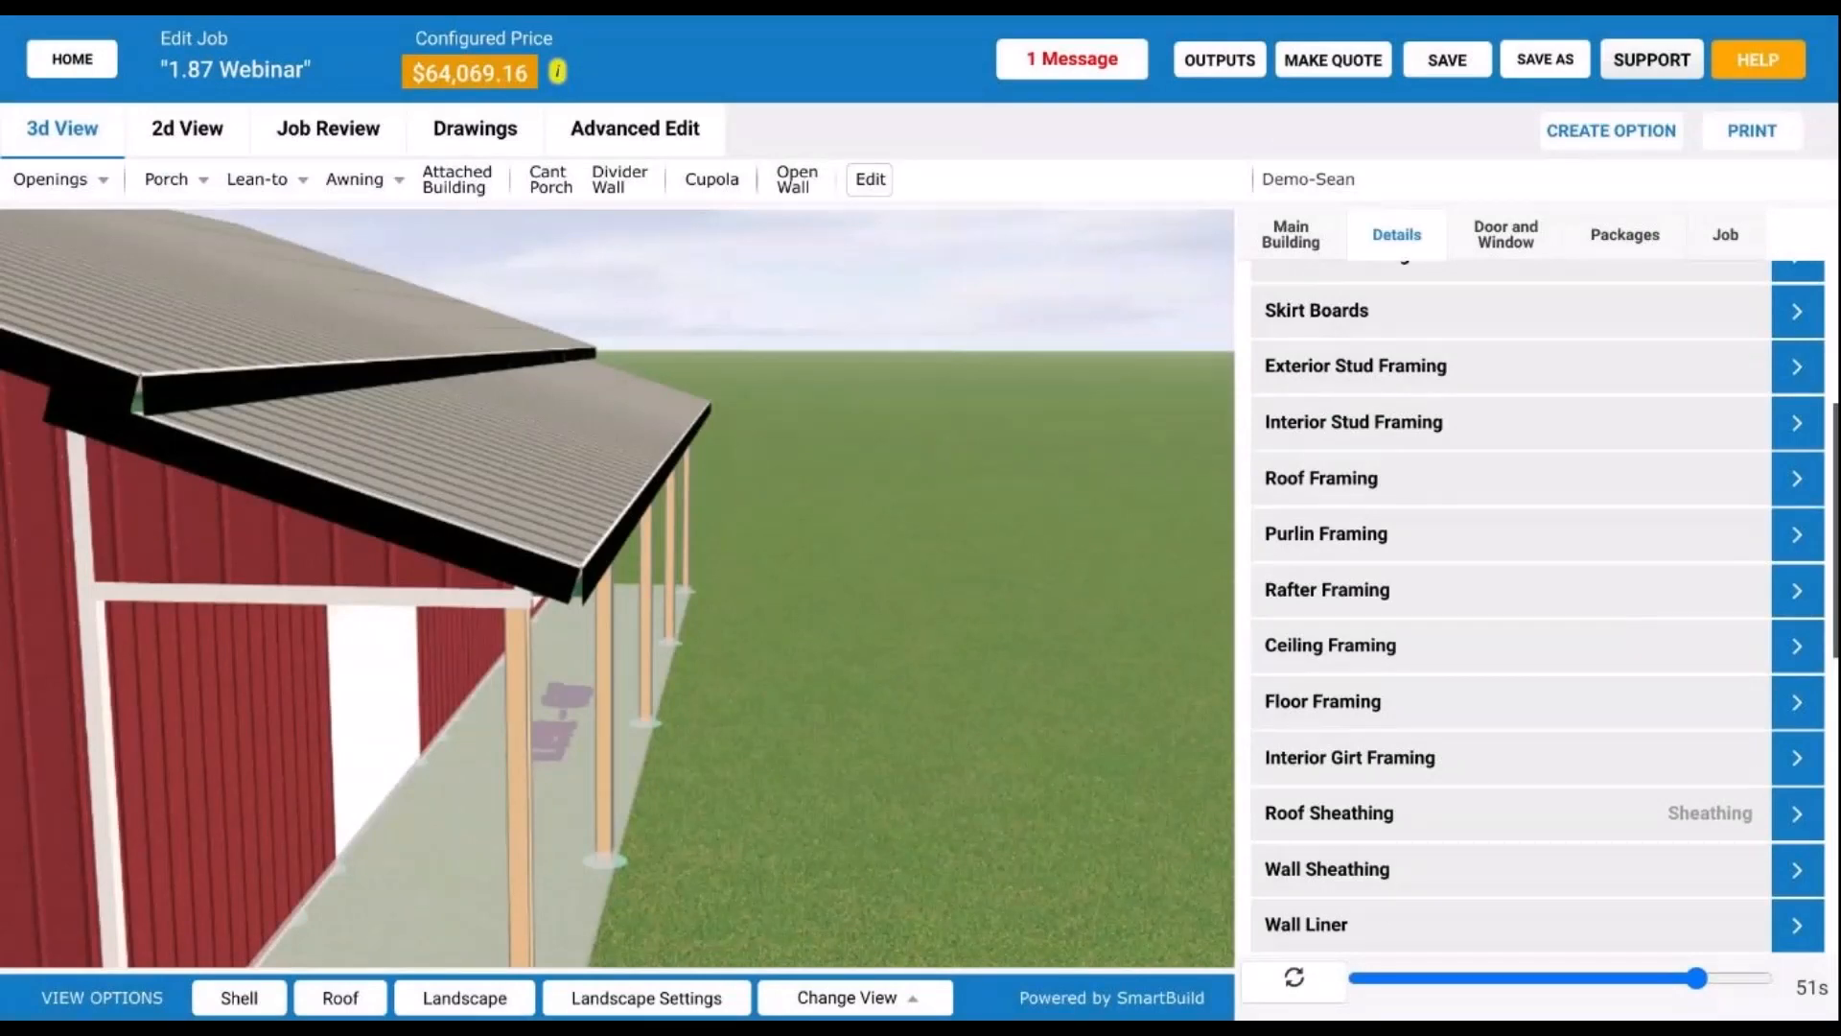
Step: Inspect the left porch's roof from above and review the trusses in the job's material list
drag(735, 631, 673, 437)
drag(873, 408, 834, 451)
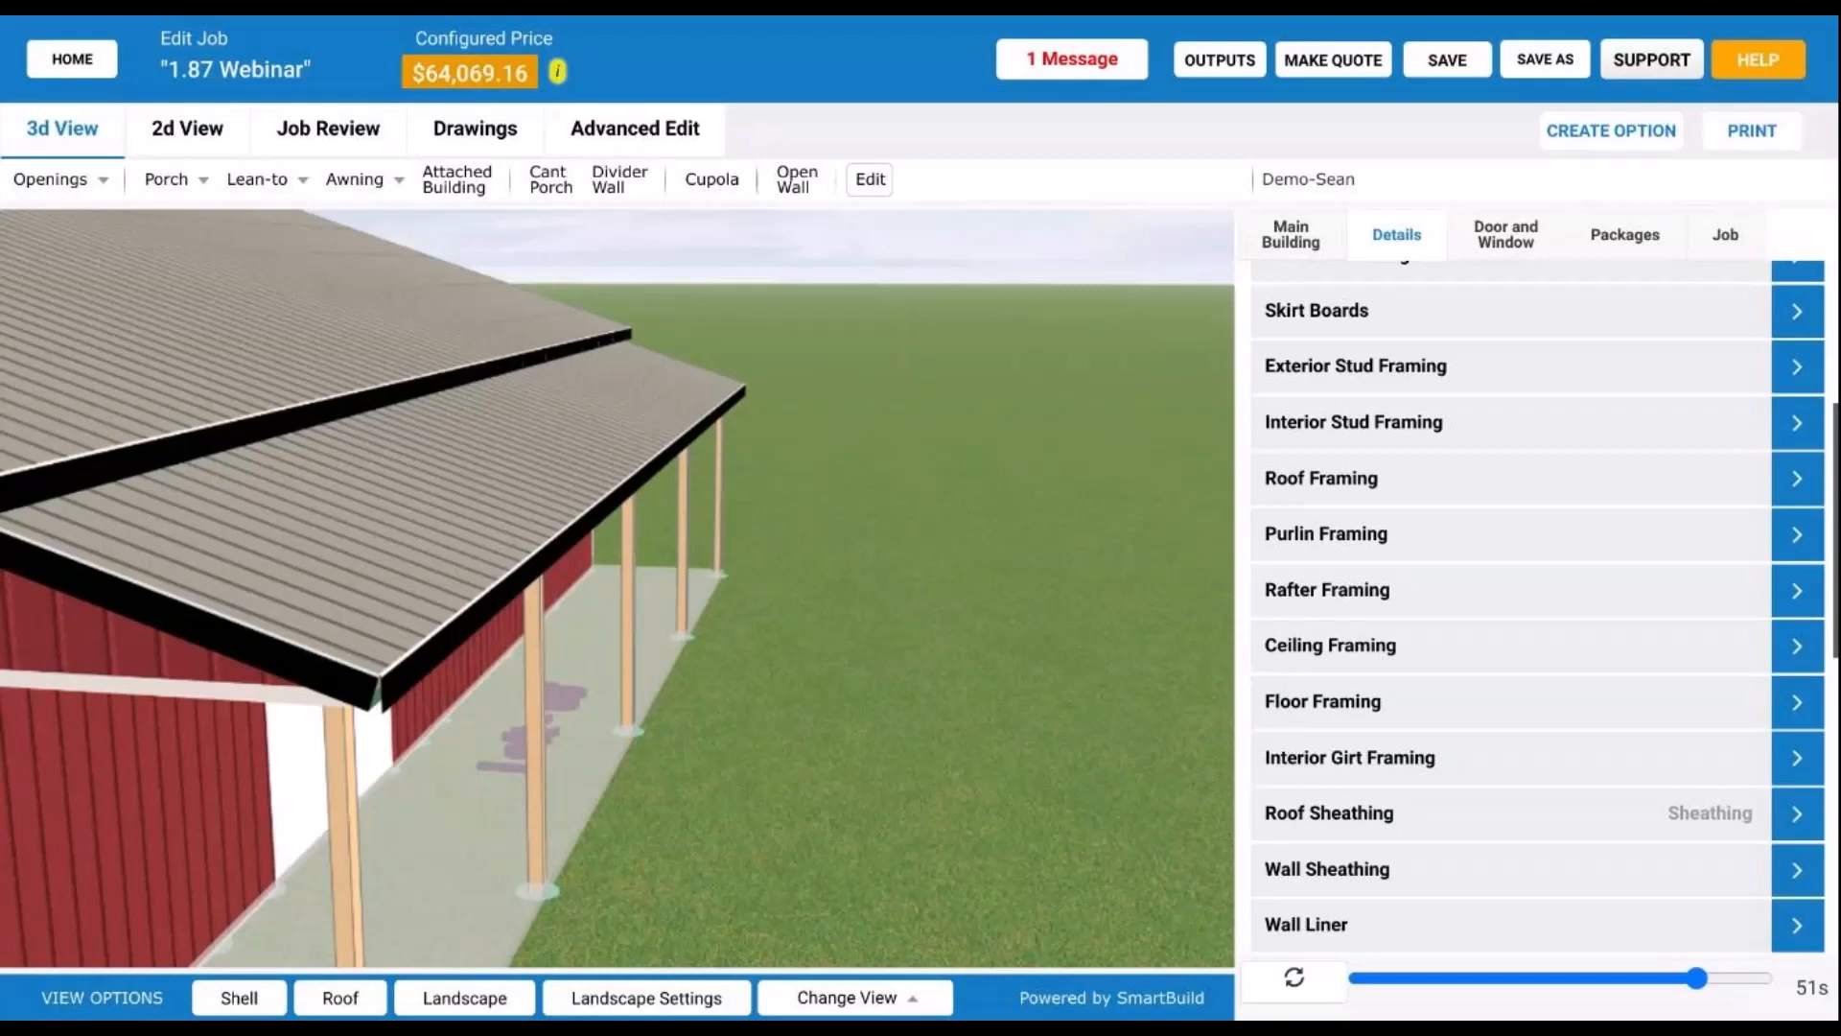
scroll(688, 618, down, 2)
drag(564, 545, 673, 612)
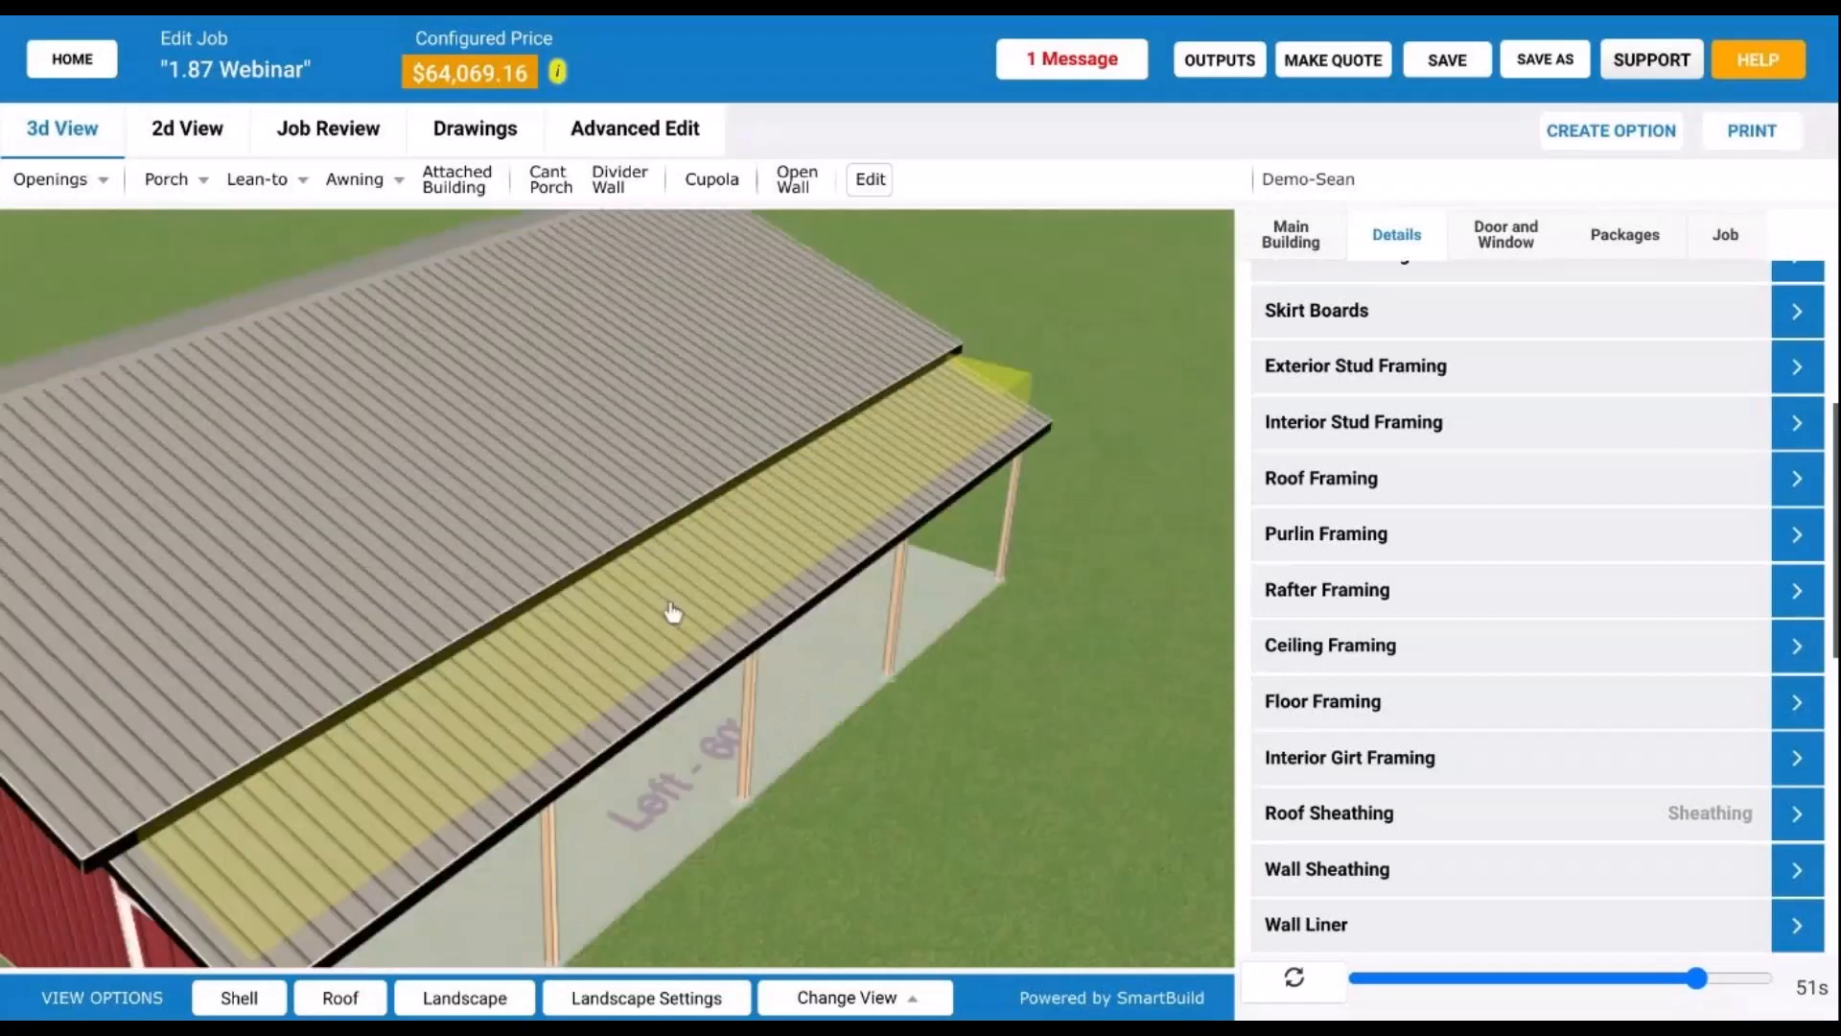
click(328, 127)
click(661, 185)
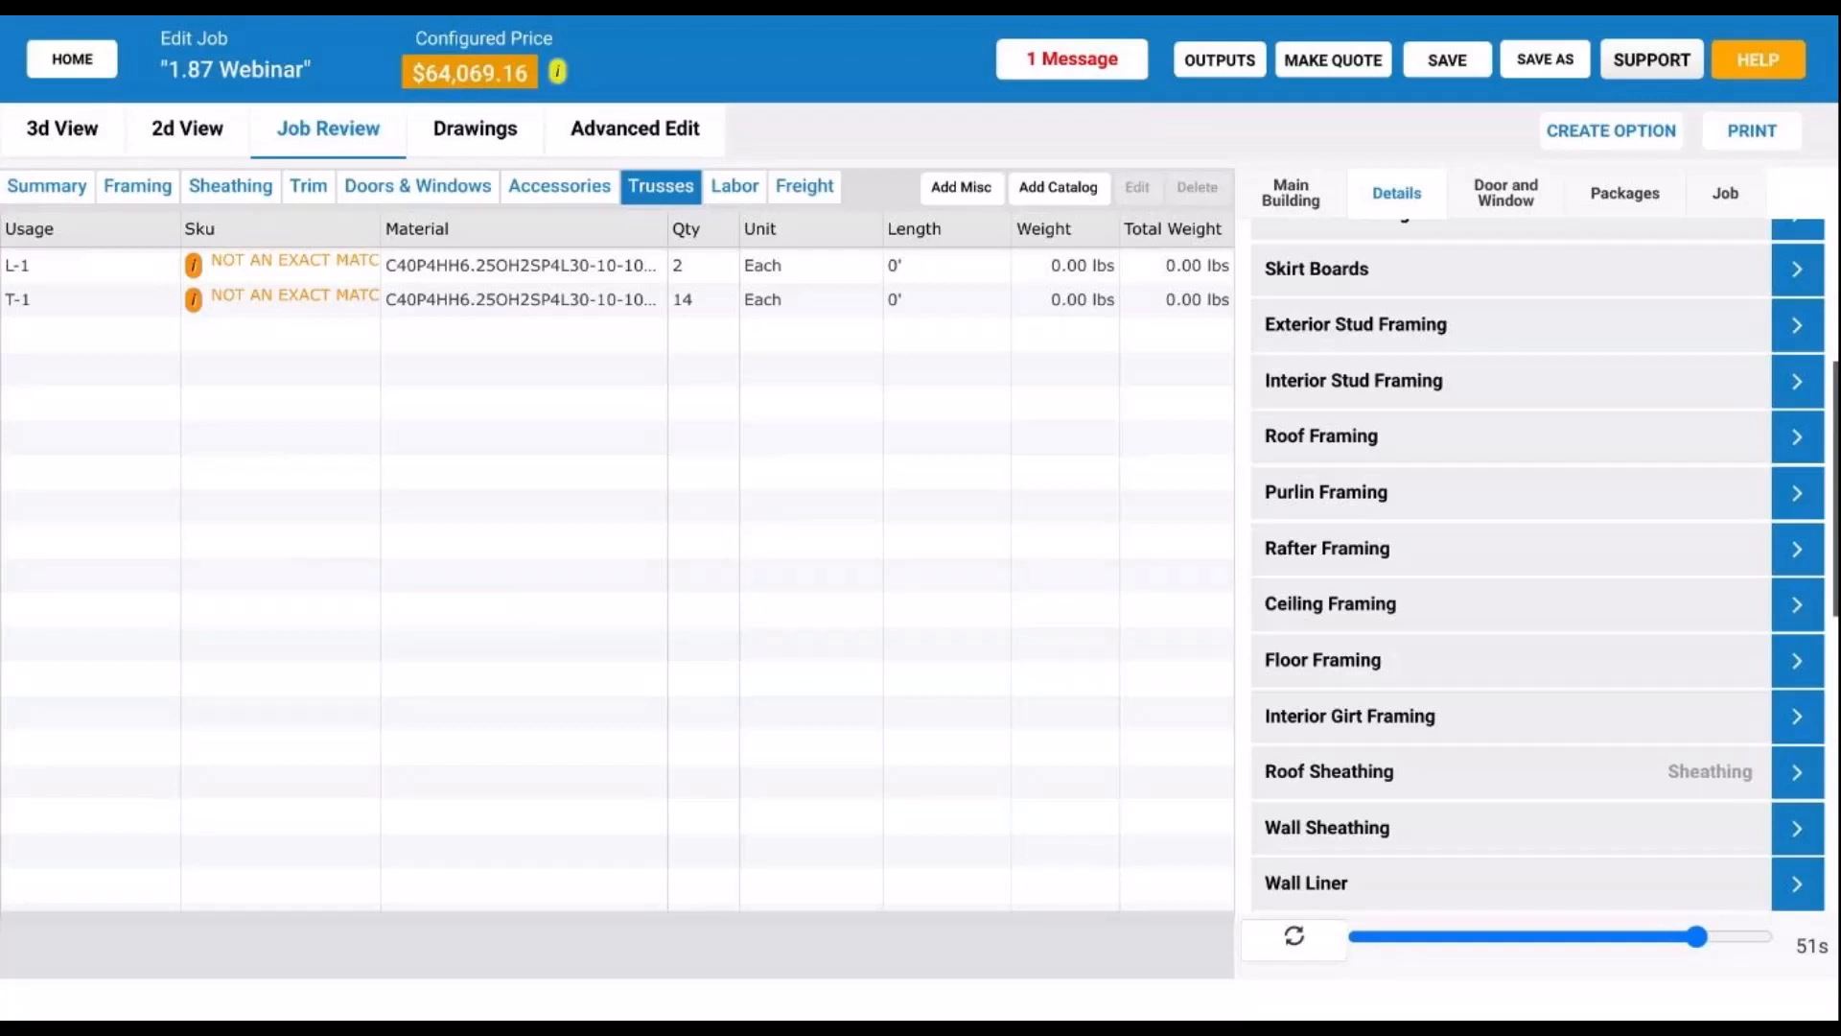
Step: Hide the shell in the 3D model and inspect the roof trusses and porch rafters
click(57, 129)
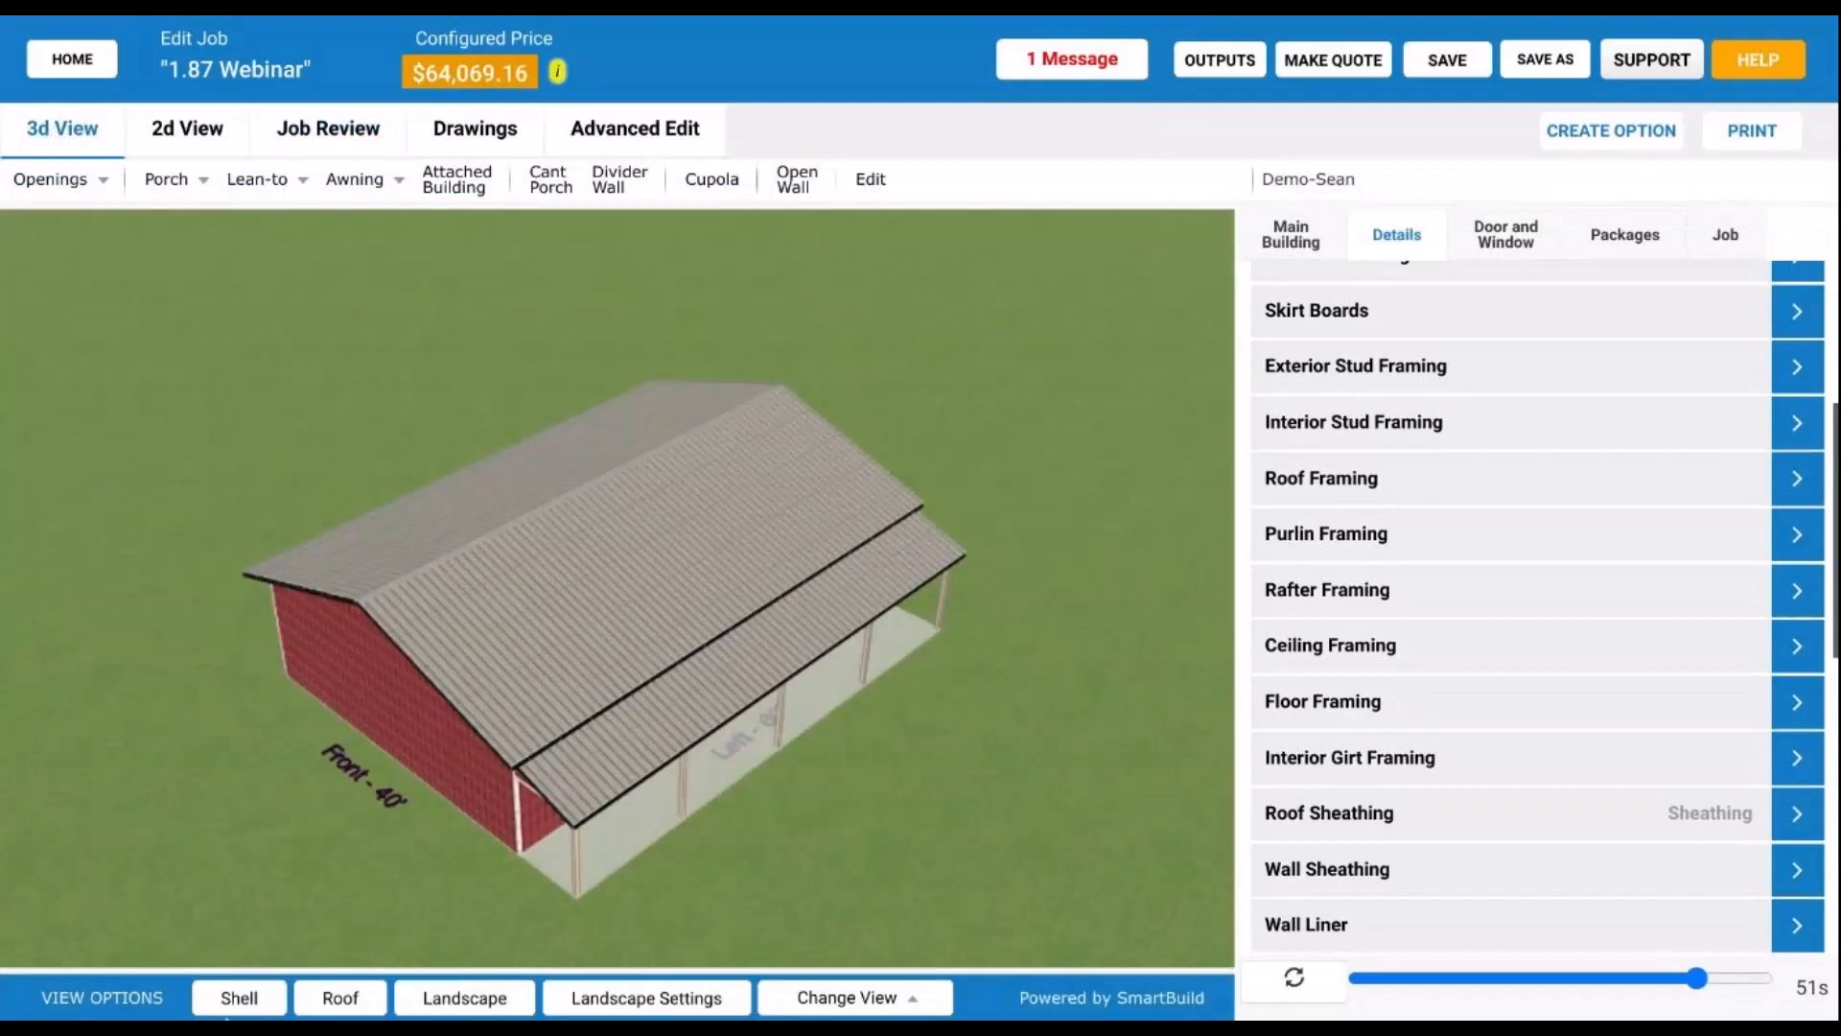
click(251, 995)
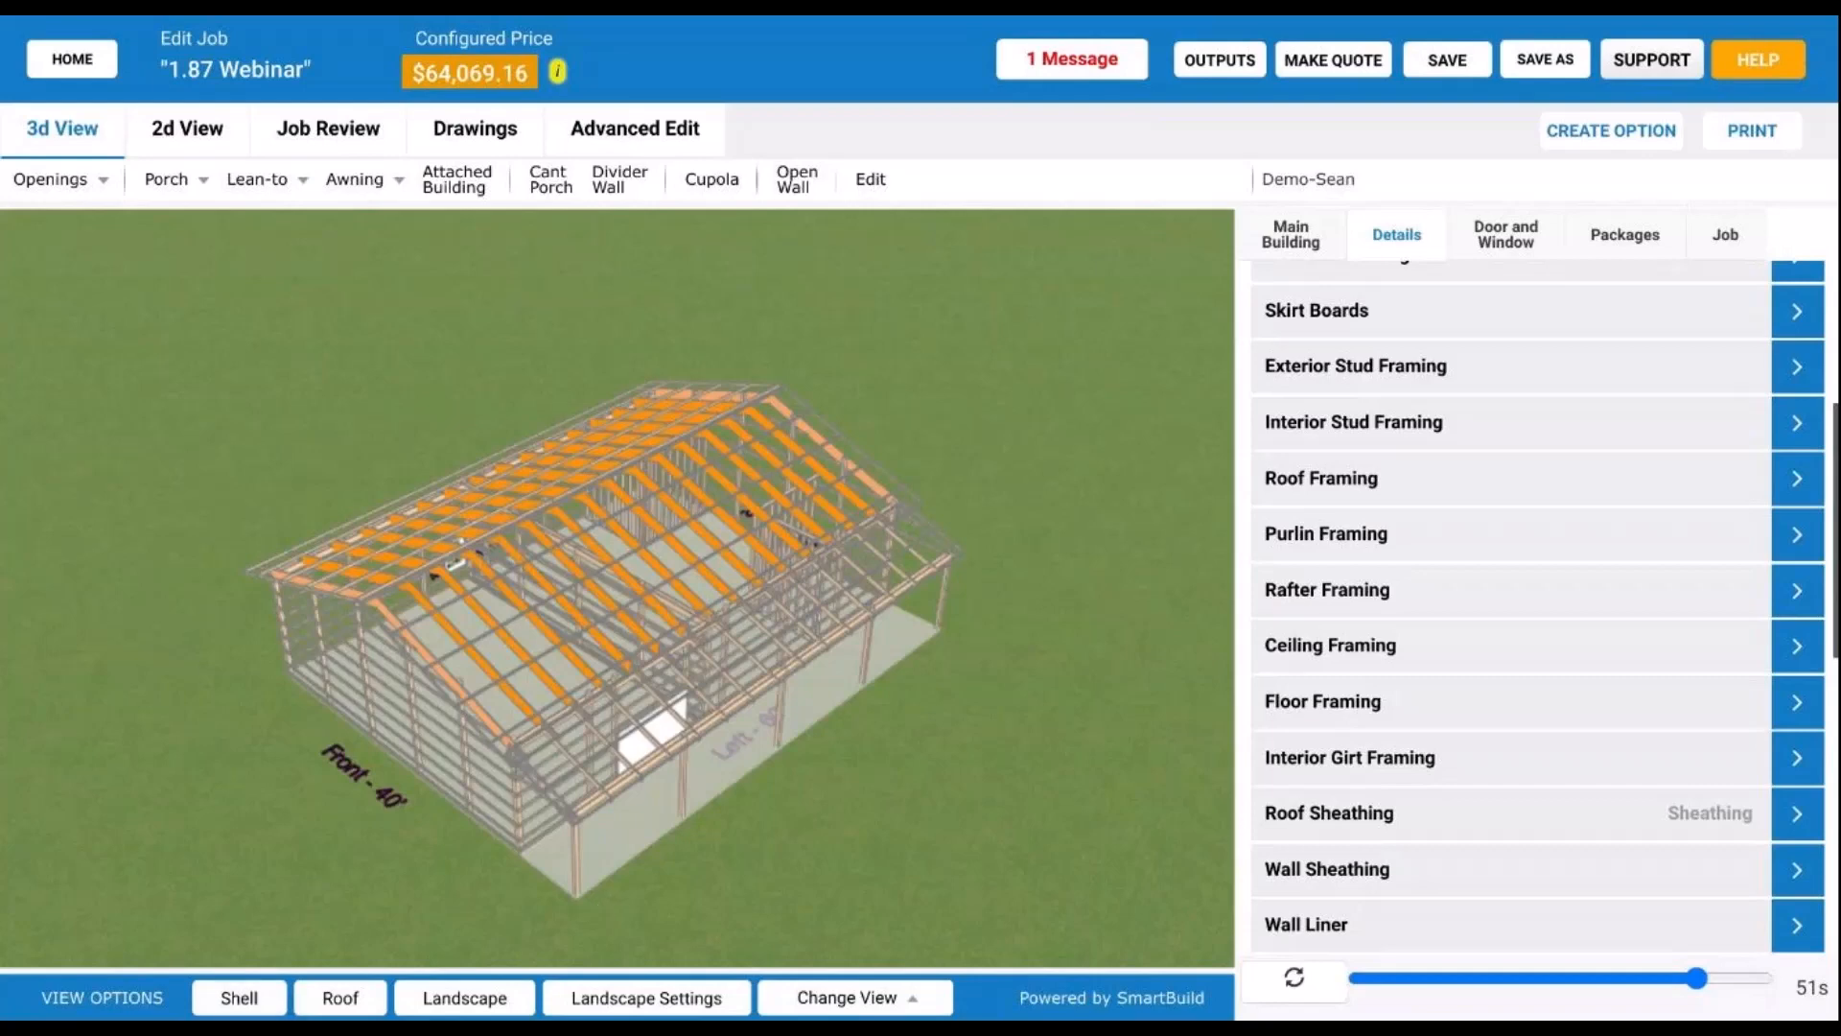
drag(677, 652, 699, 606)
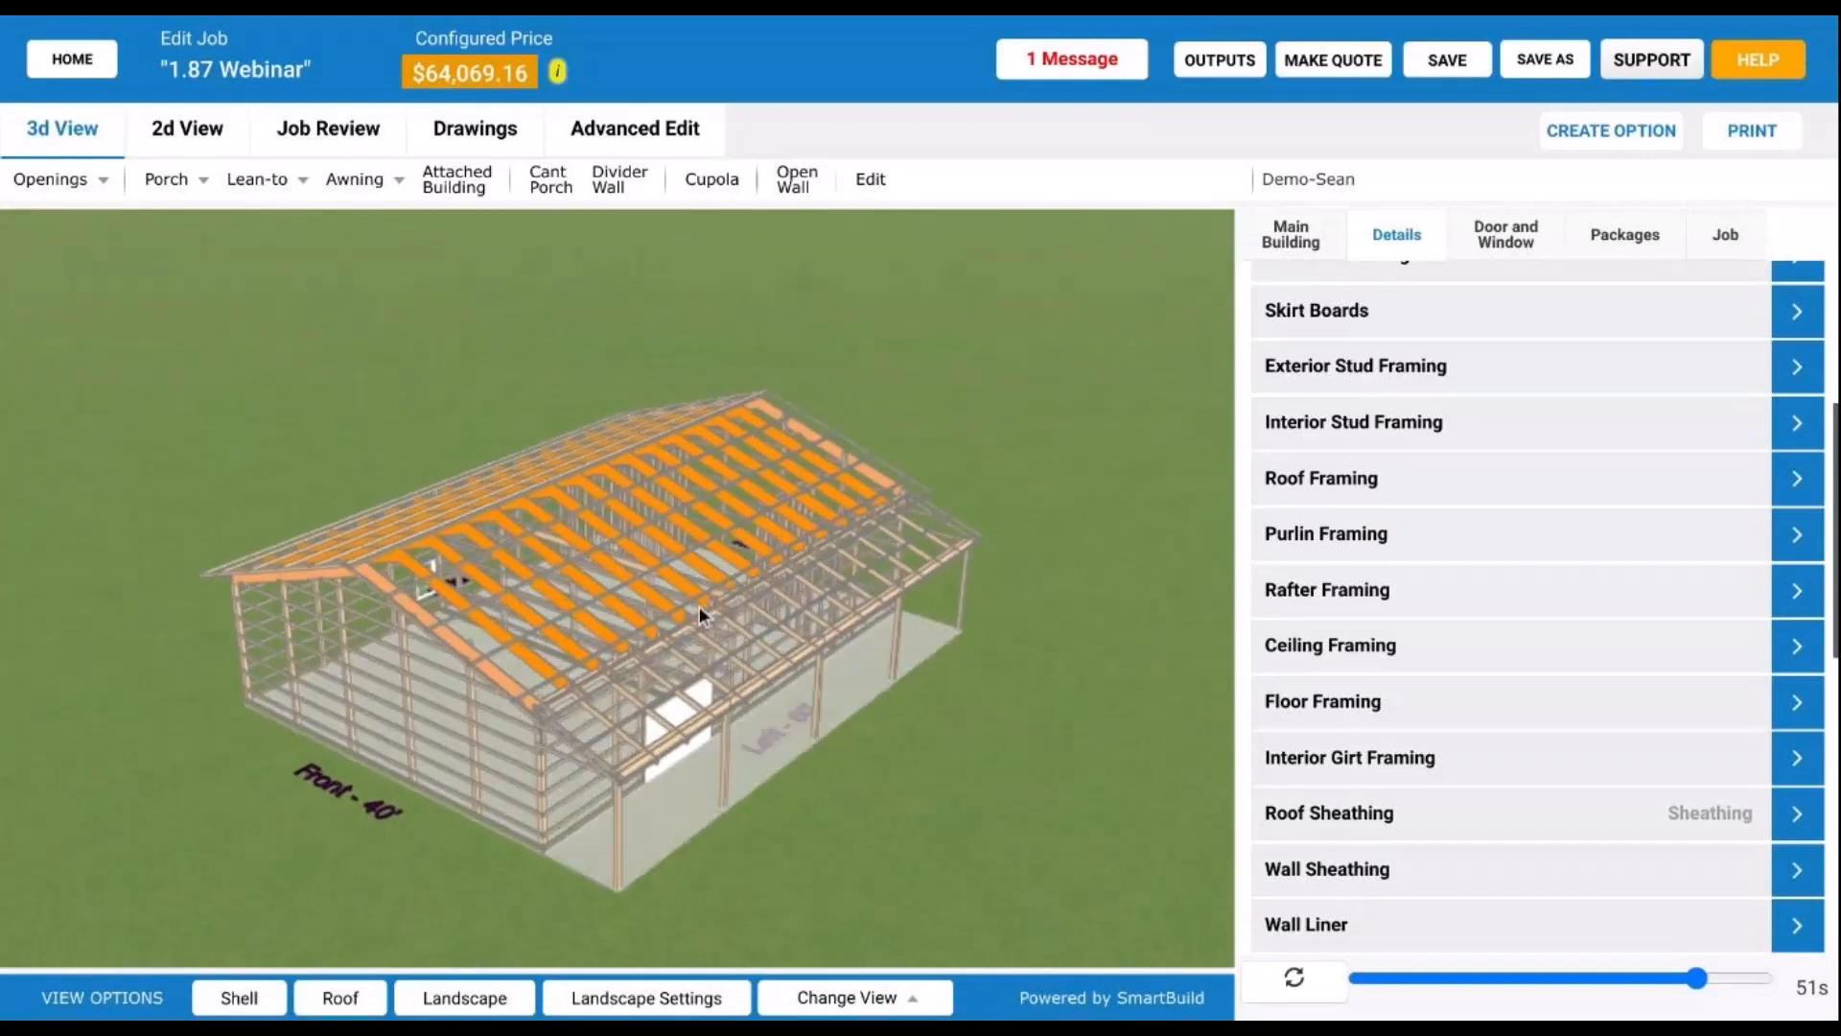
scroll(689, 610, up, 2)
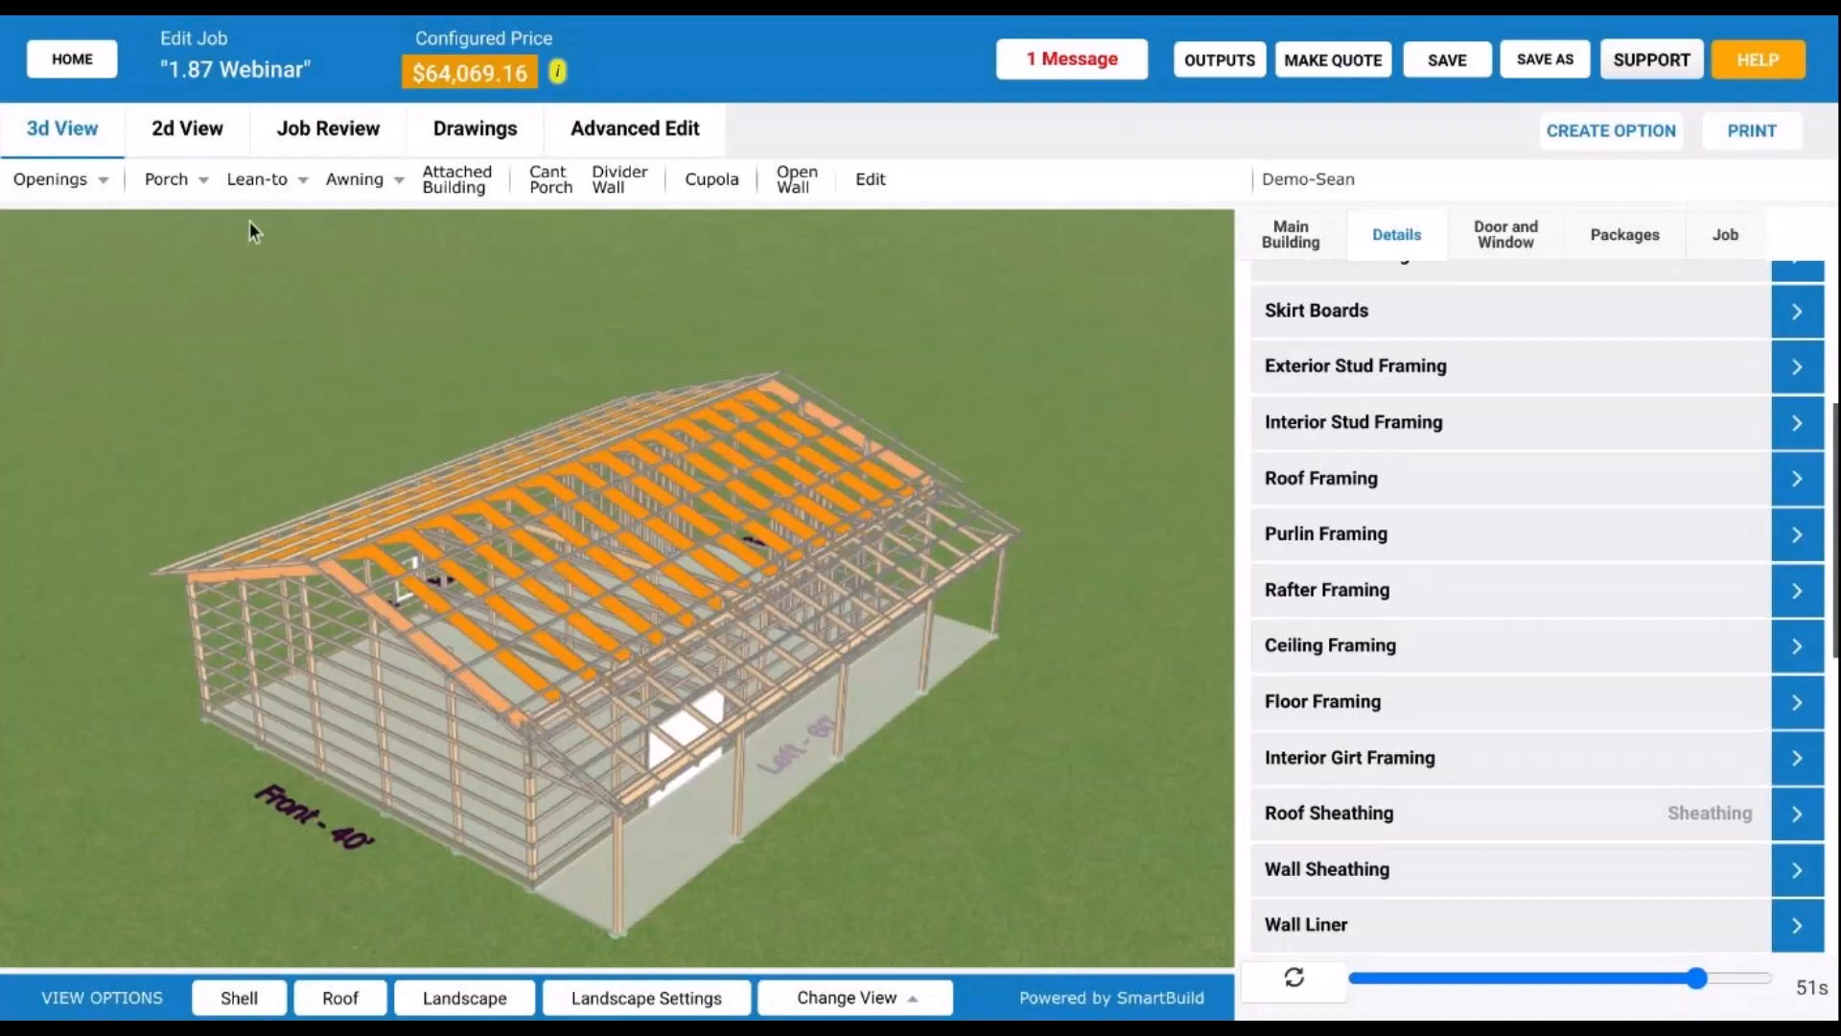
Step: Add the unmatched L-1 and T-1 trusses to the truss table with their proposed SKUs and descriptions
click(288, 144)
click(192, 265)
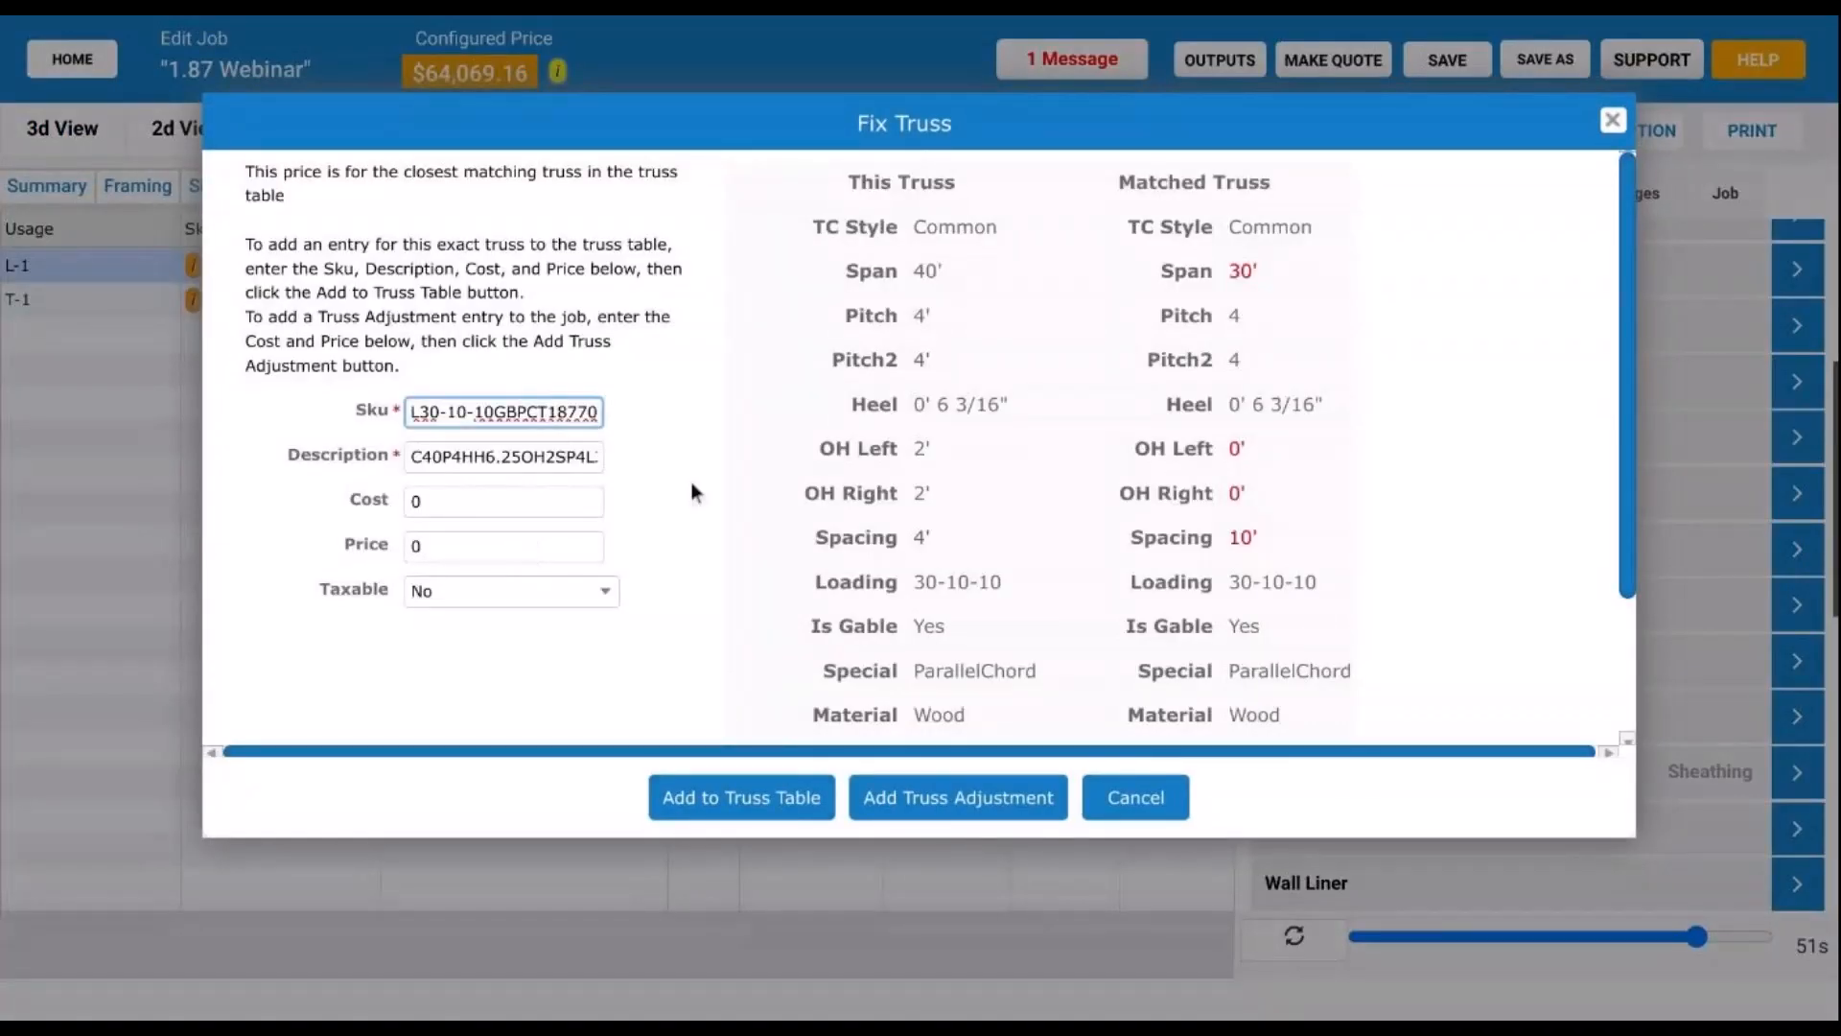
click(762, 808)
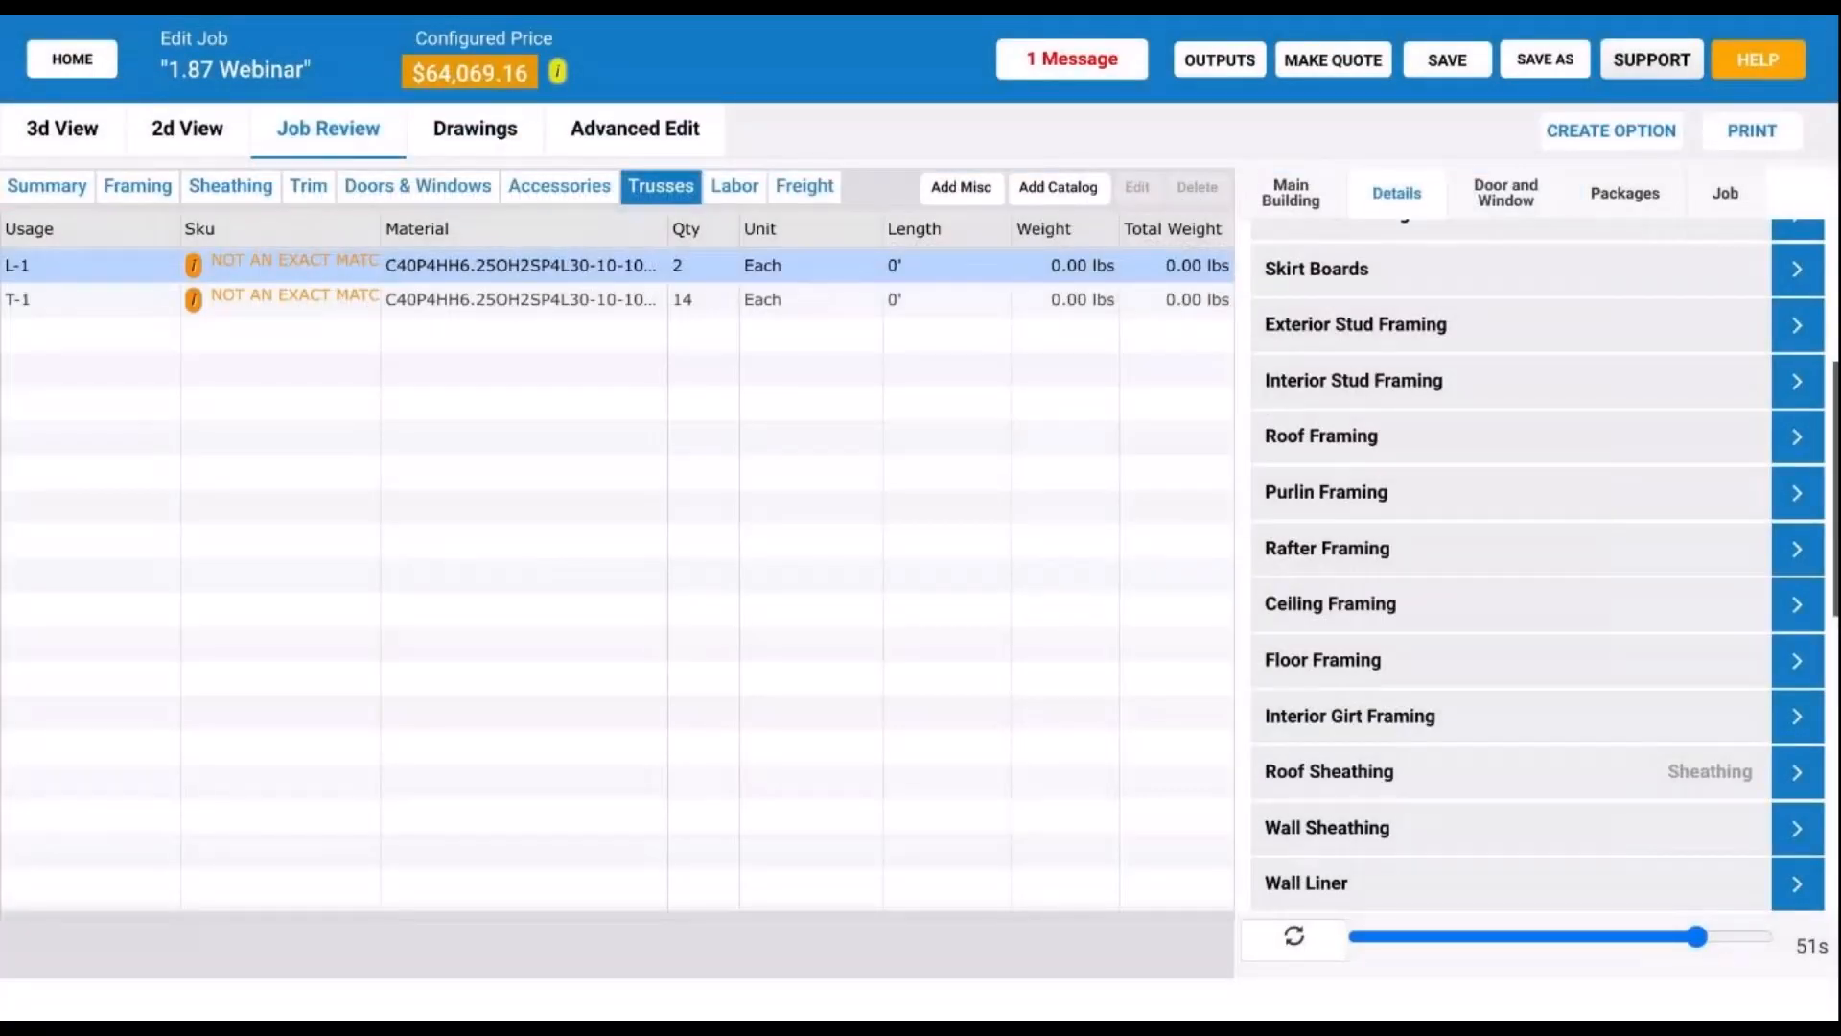
click(193, 299)
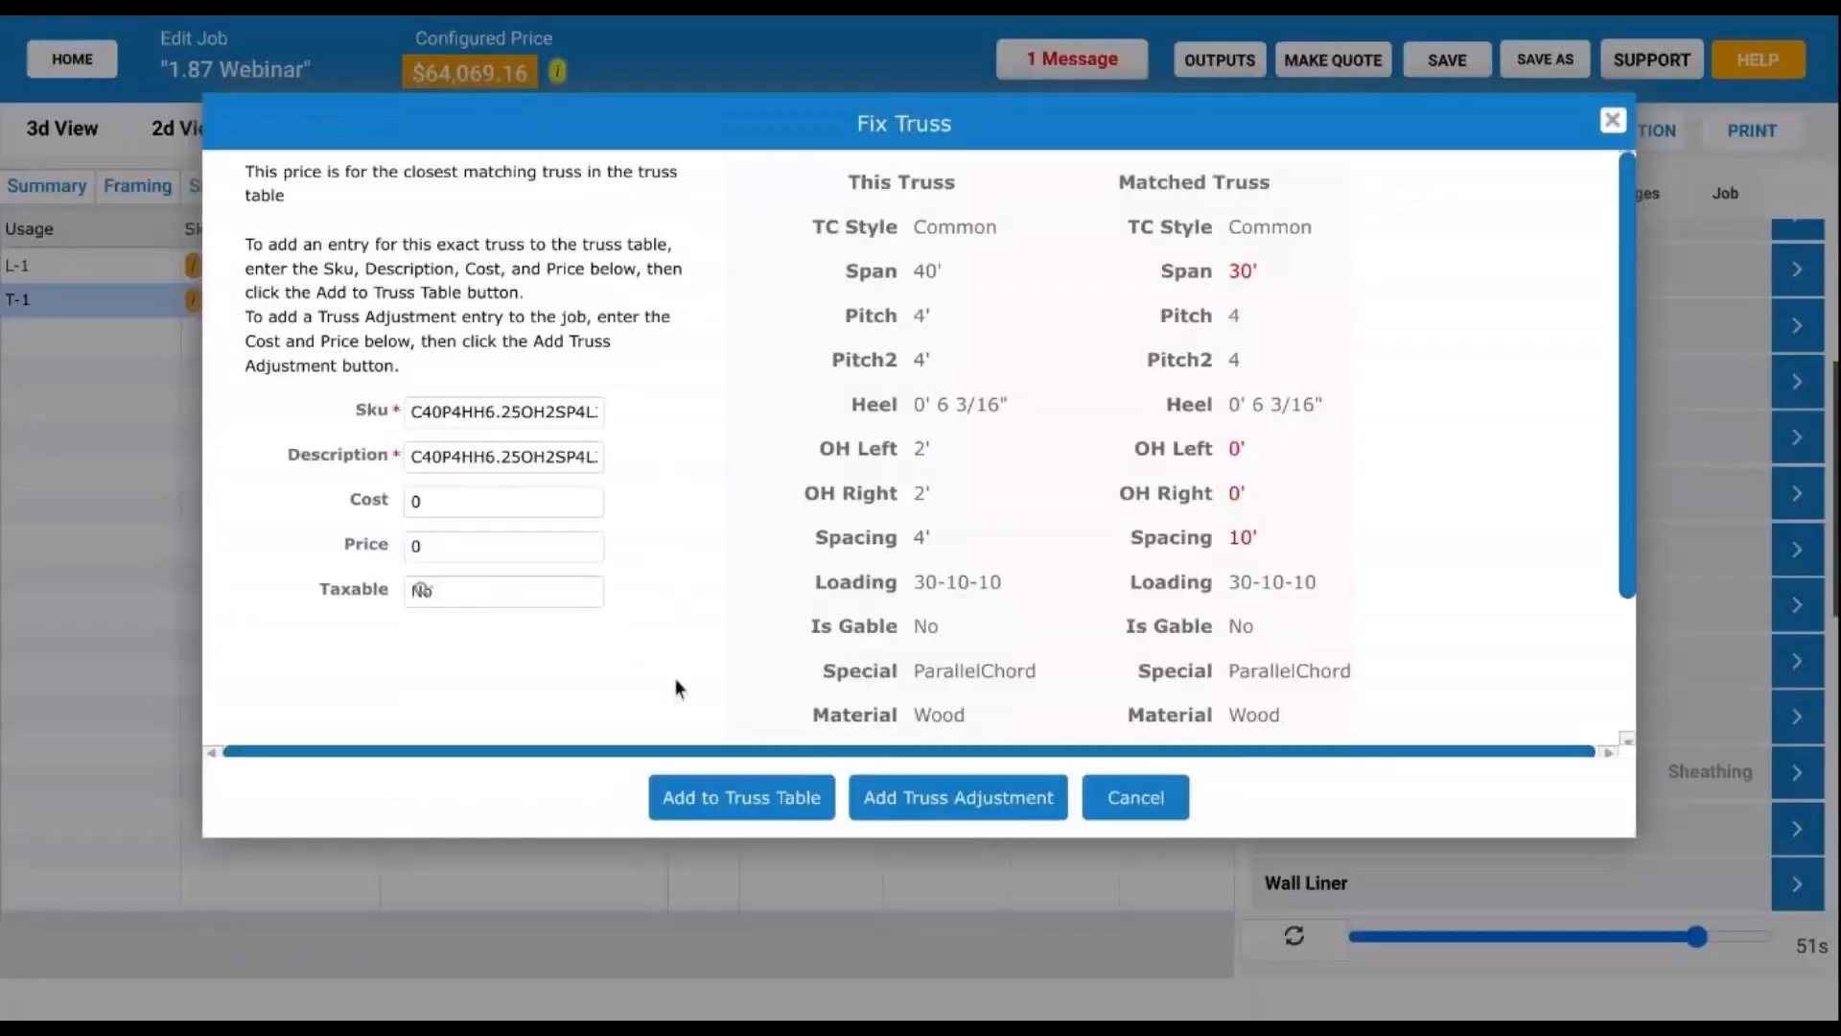
click(744, 811)
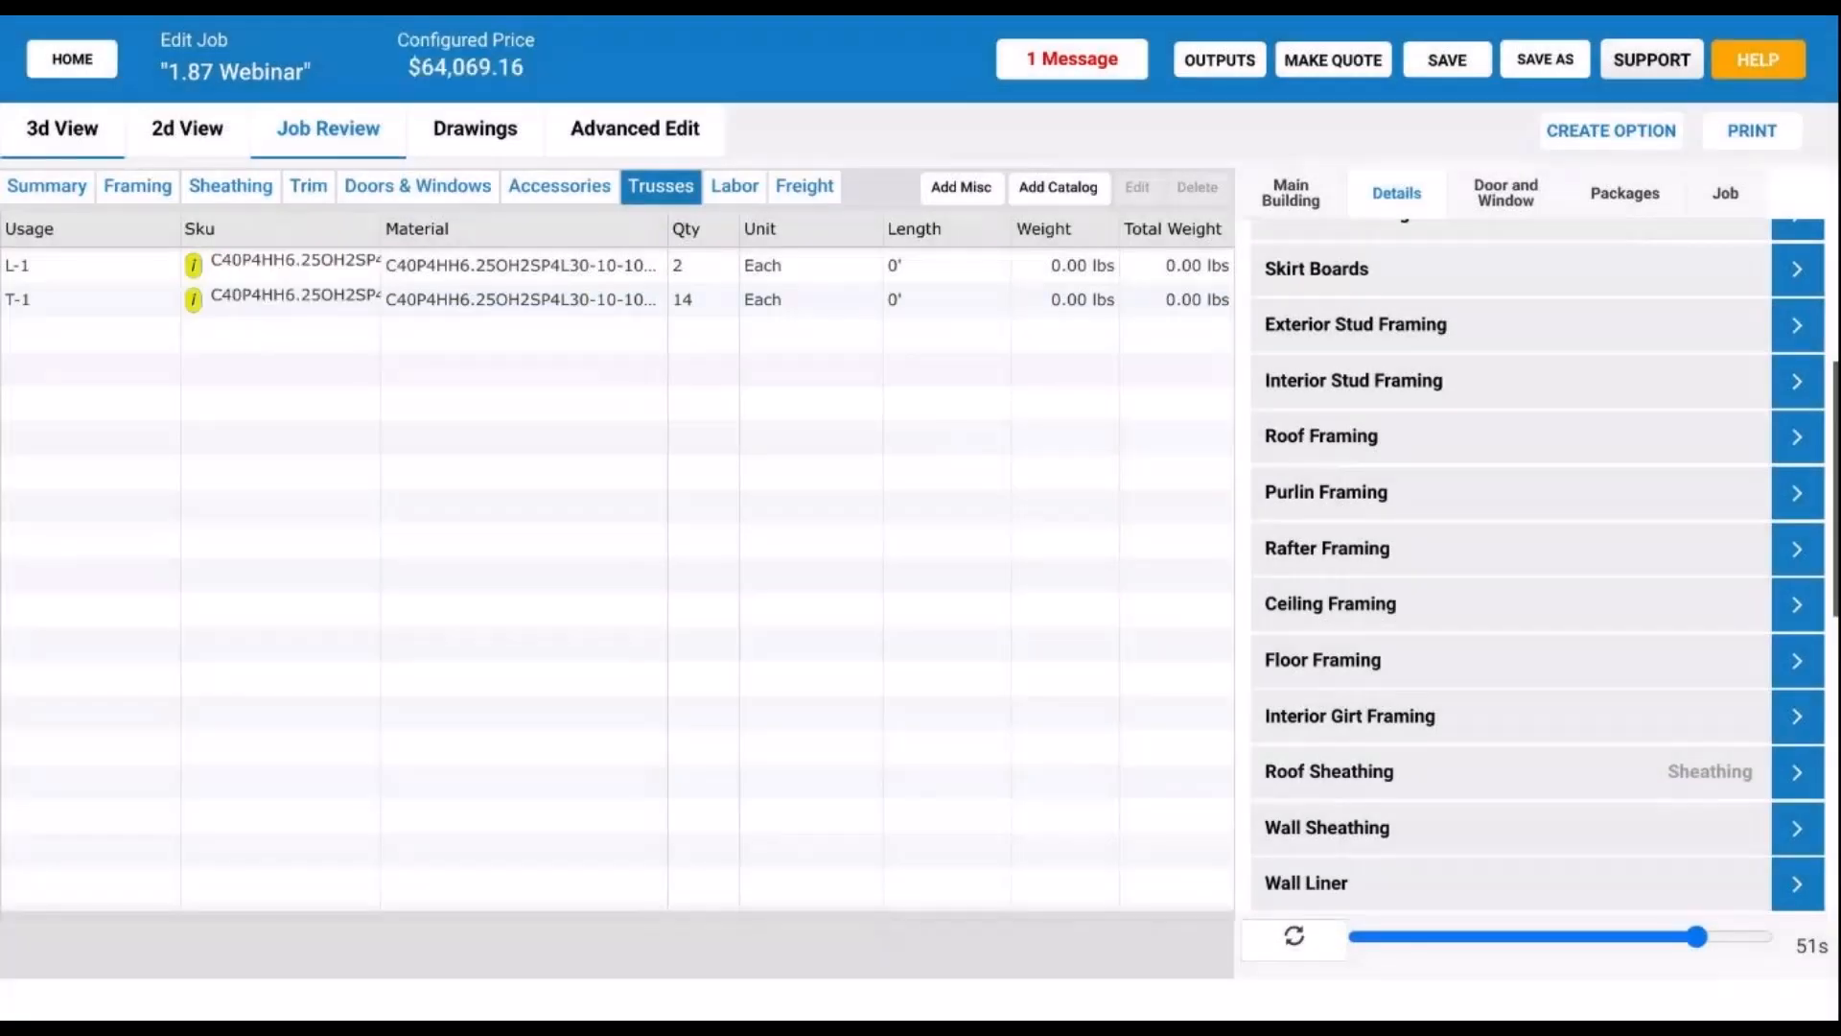
Step: Inspect the main building's parallel-chord trusses in the 3D framing view from several angles
click(62, 129)
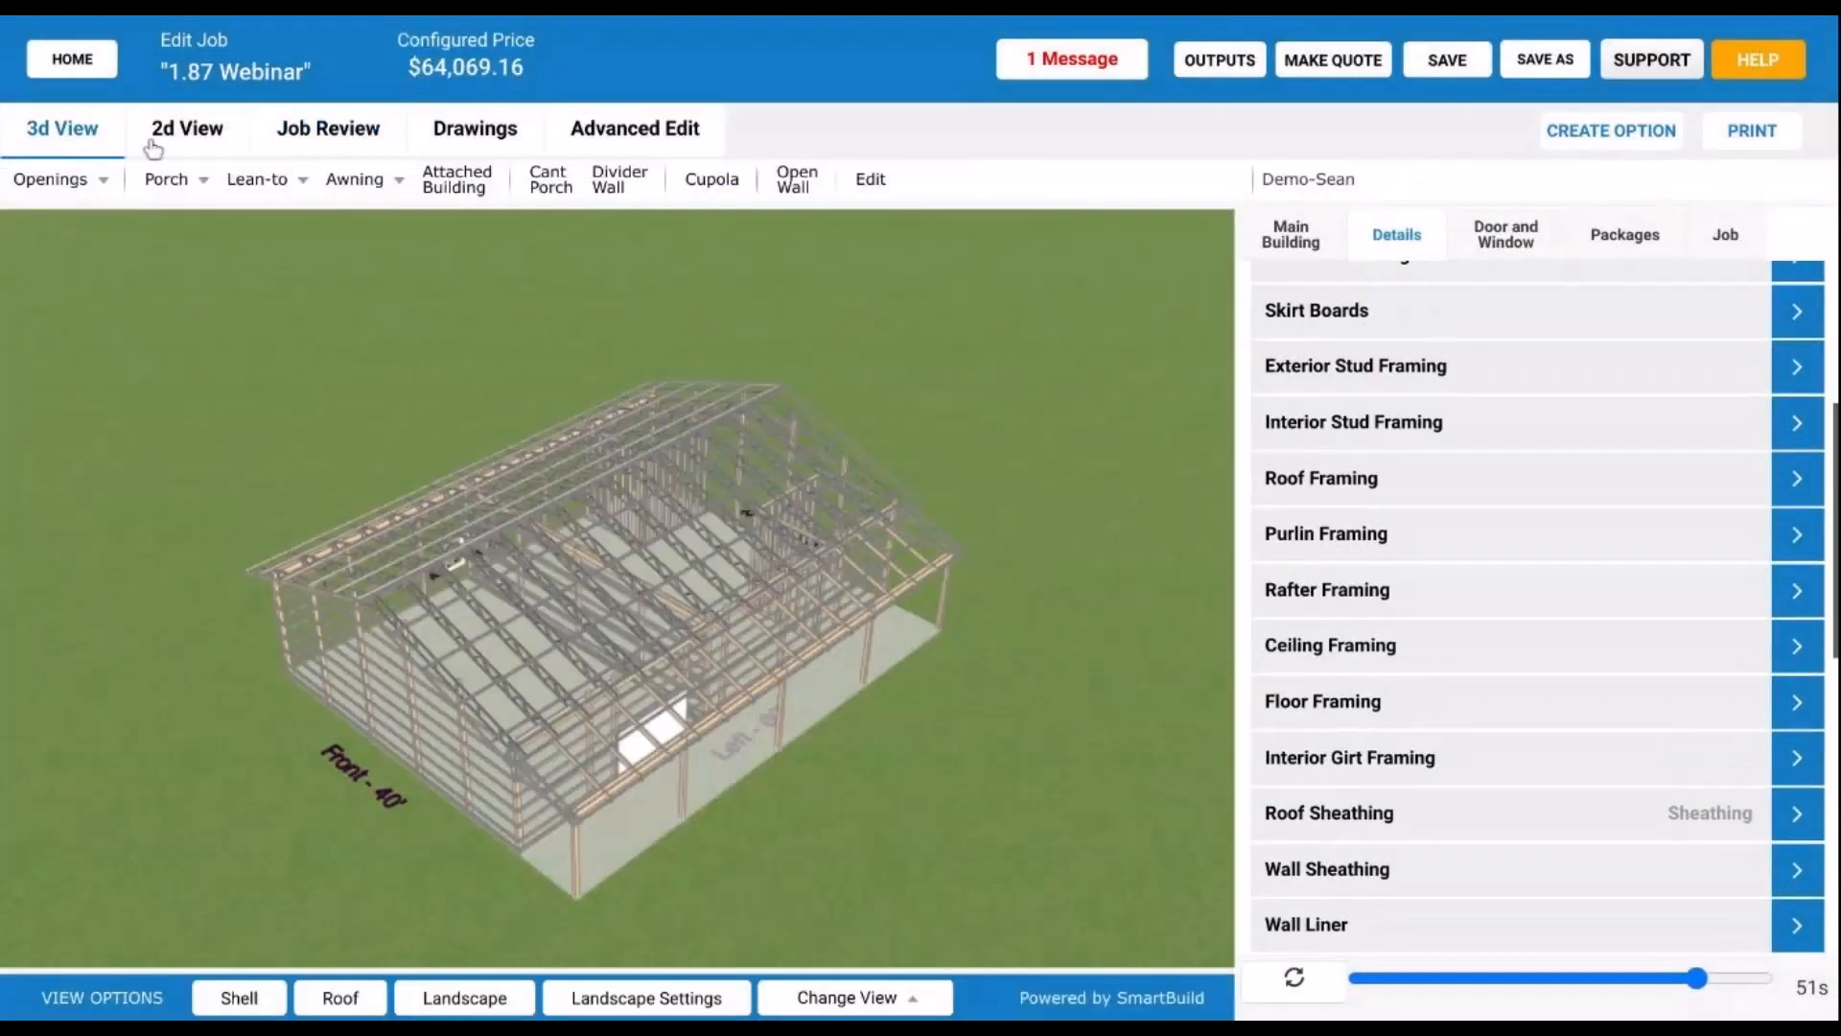
drag(491, 729, 584, 575)
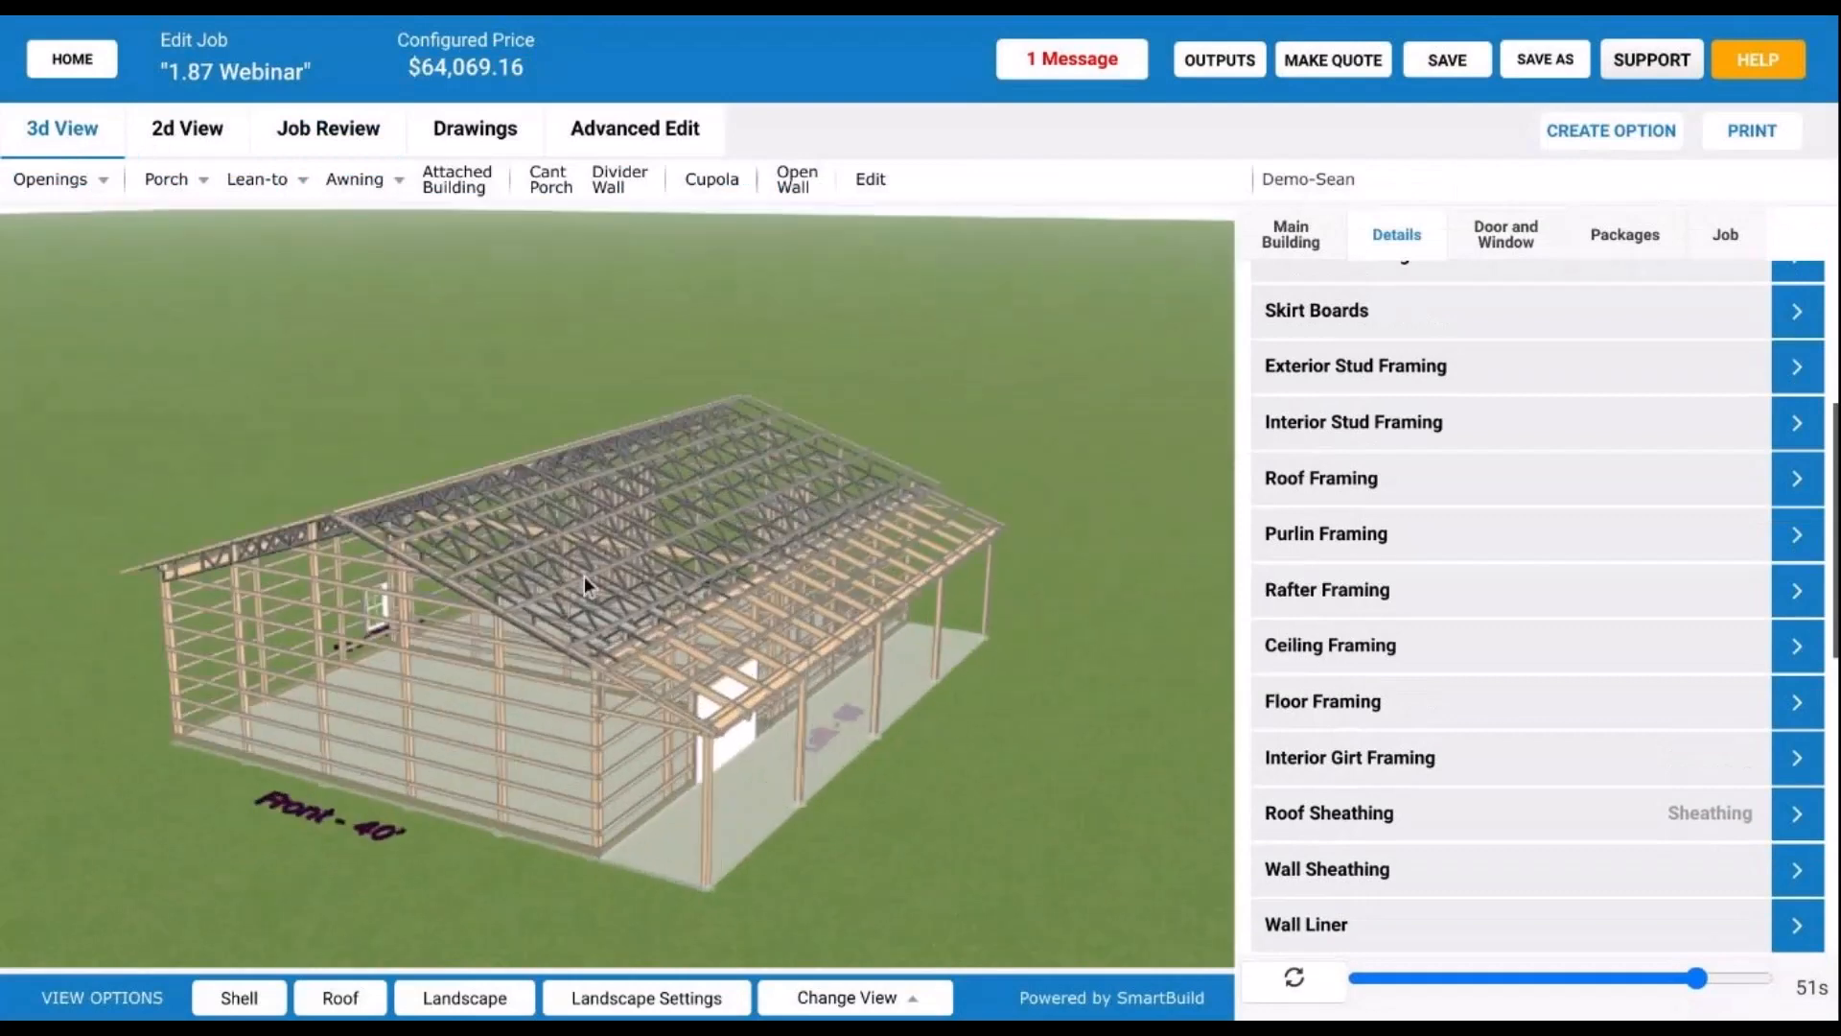
scroll(585, 575, up, 5)
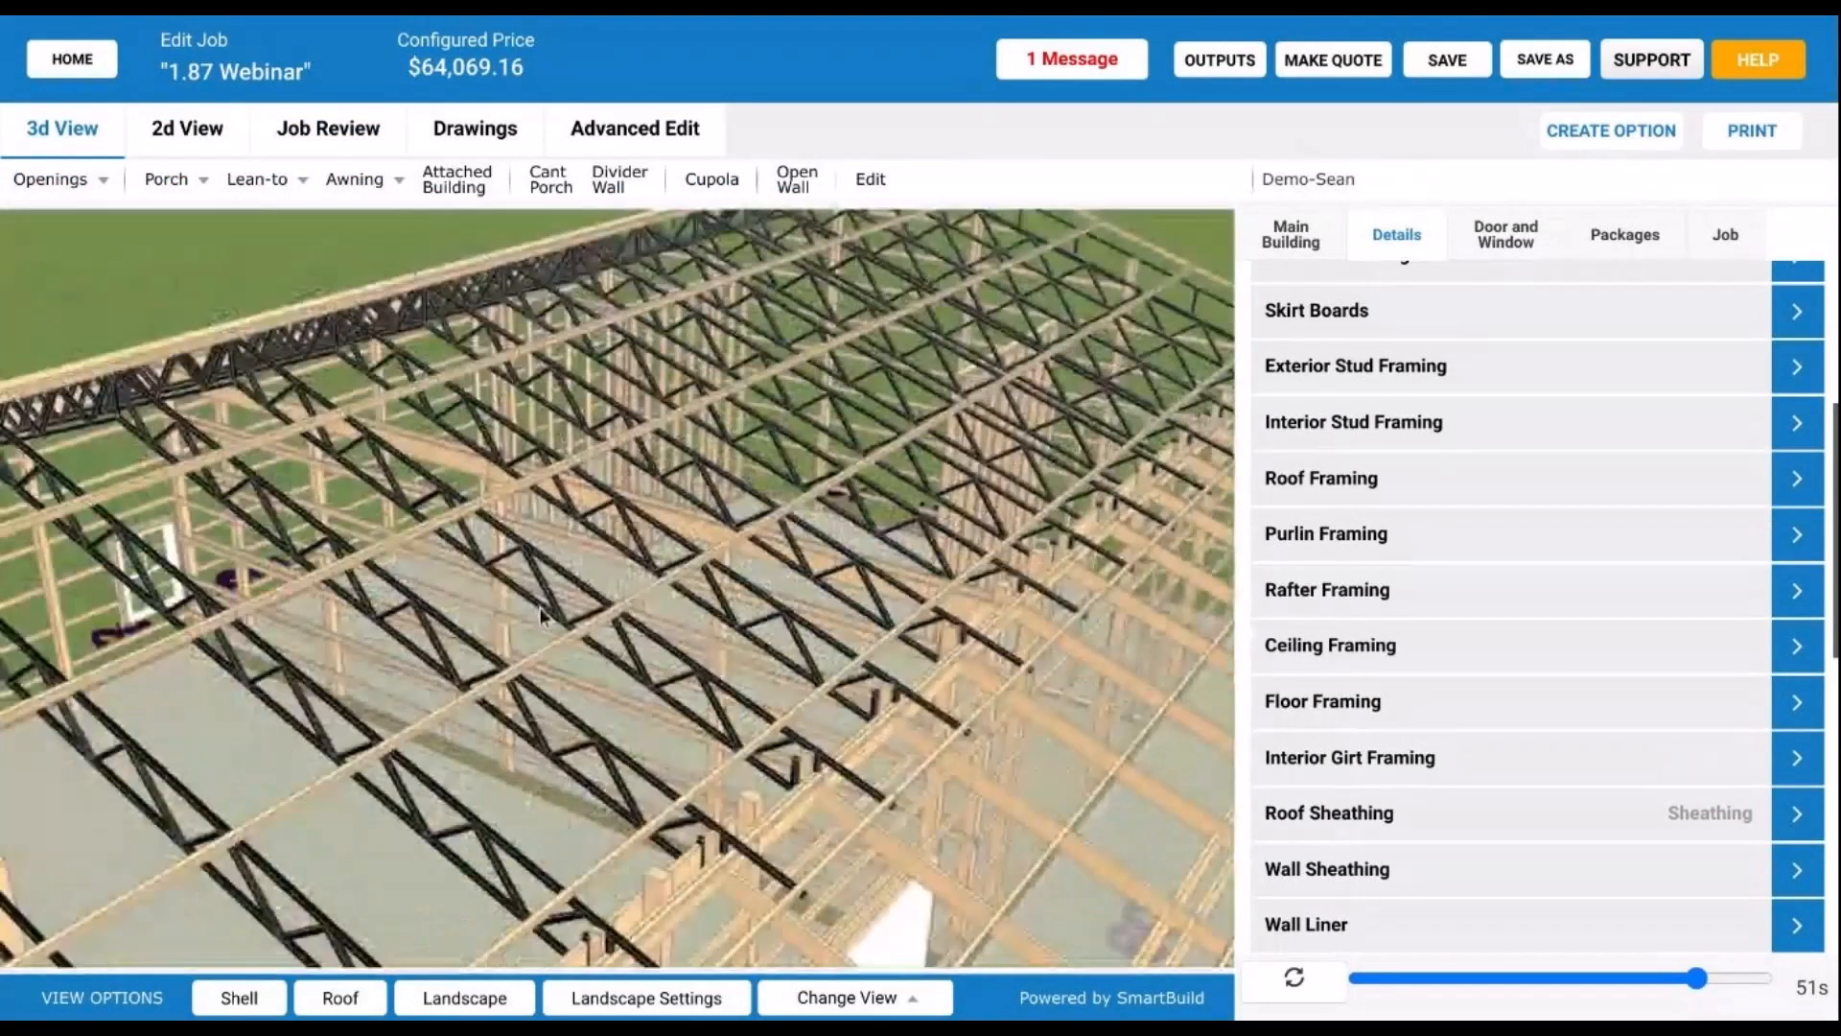
drag(542, 617, 722, 518)
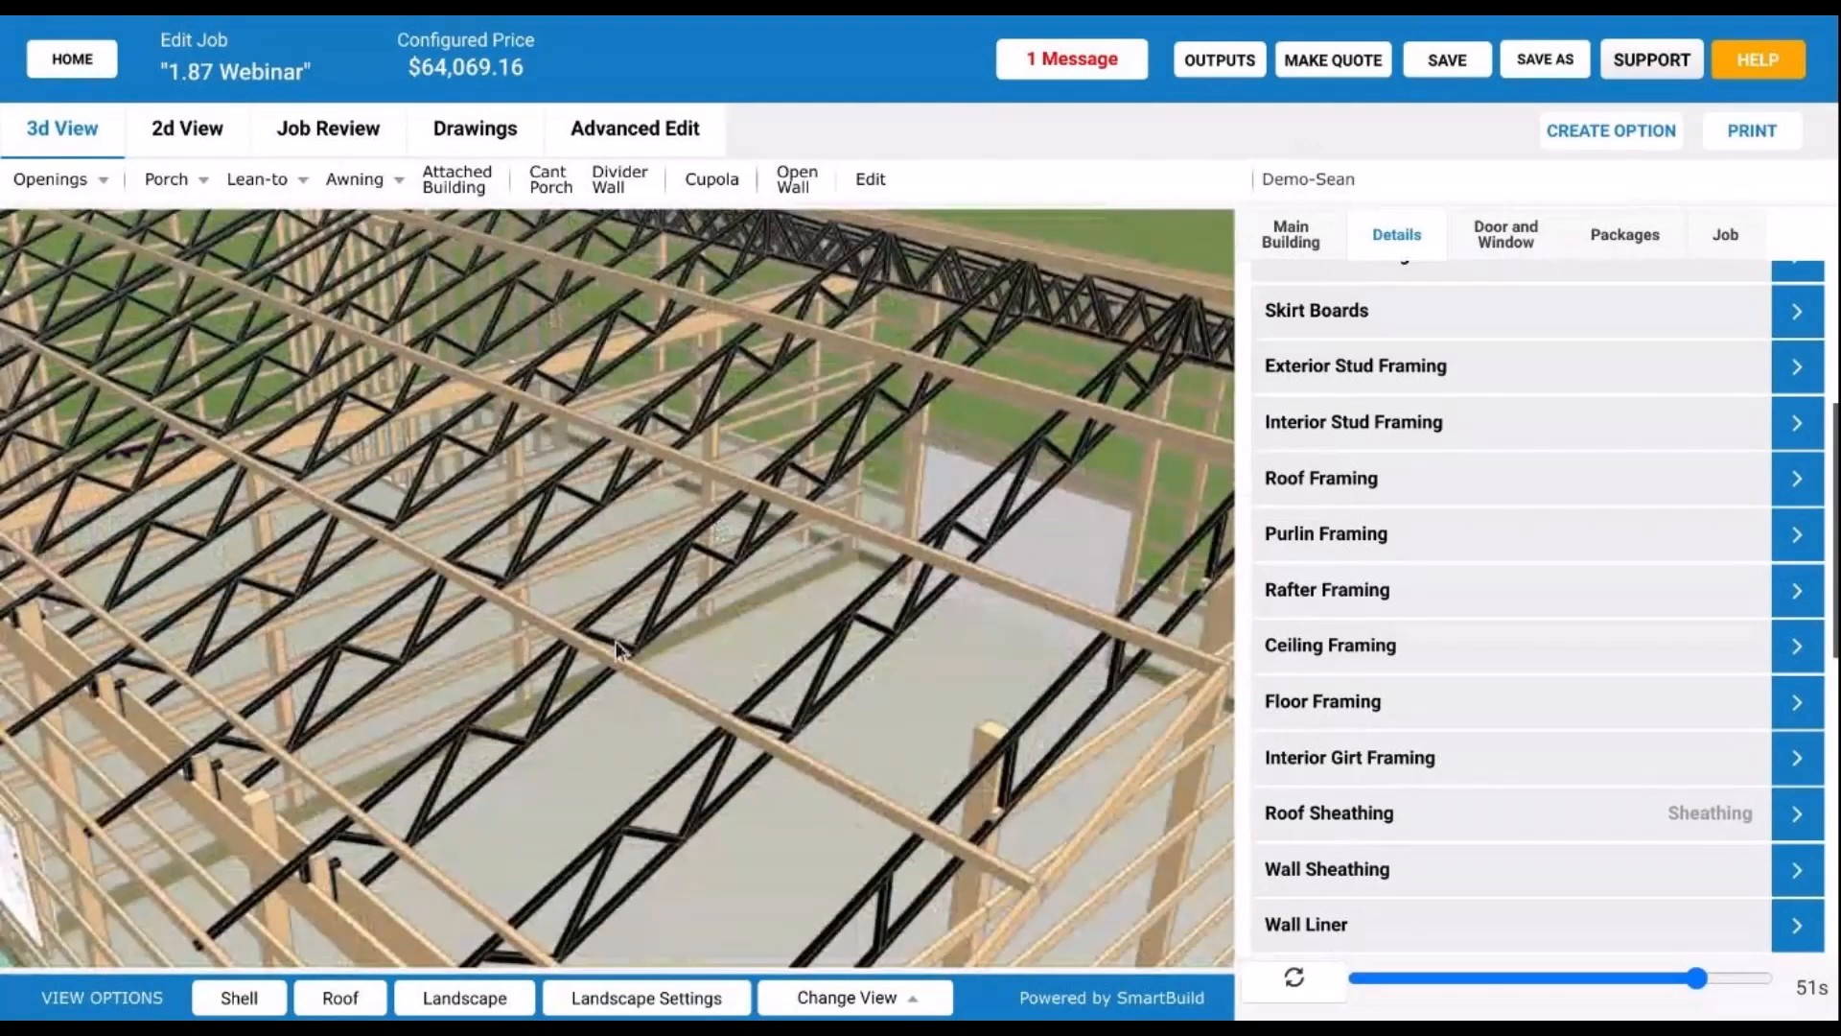
mouse_move(613, 641)
mouse_down()
mouse_move(821, 633)
mouse_move(642, 652)
mouse_up()
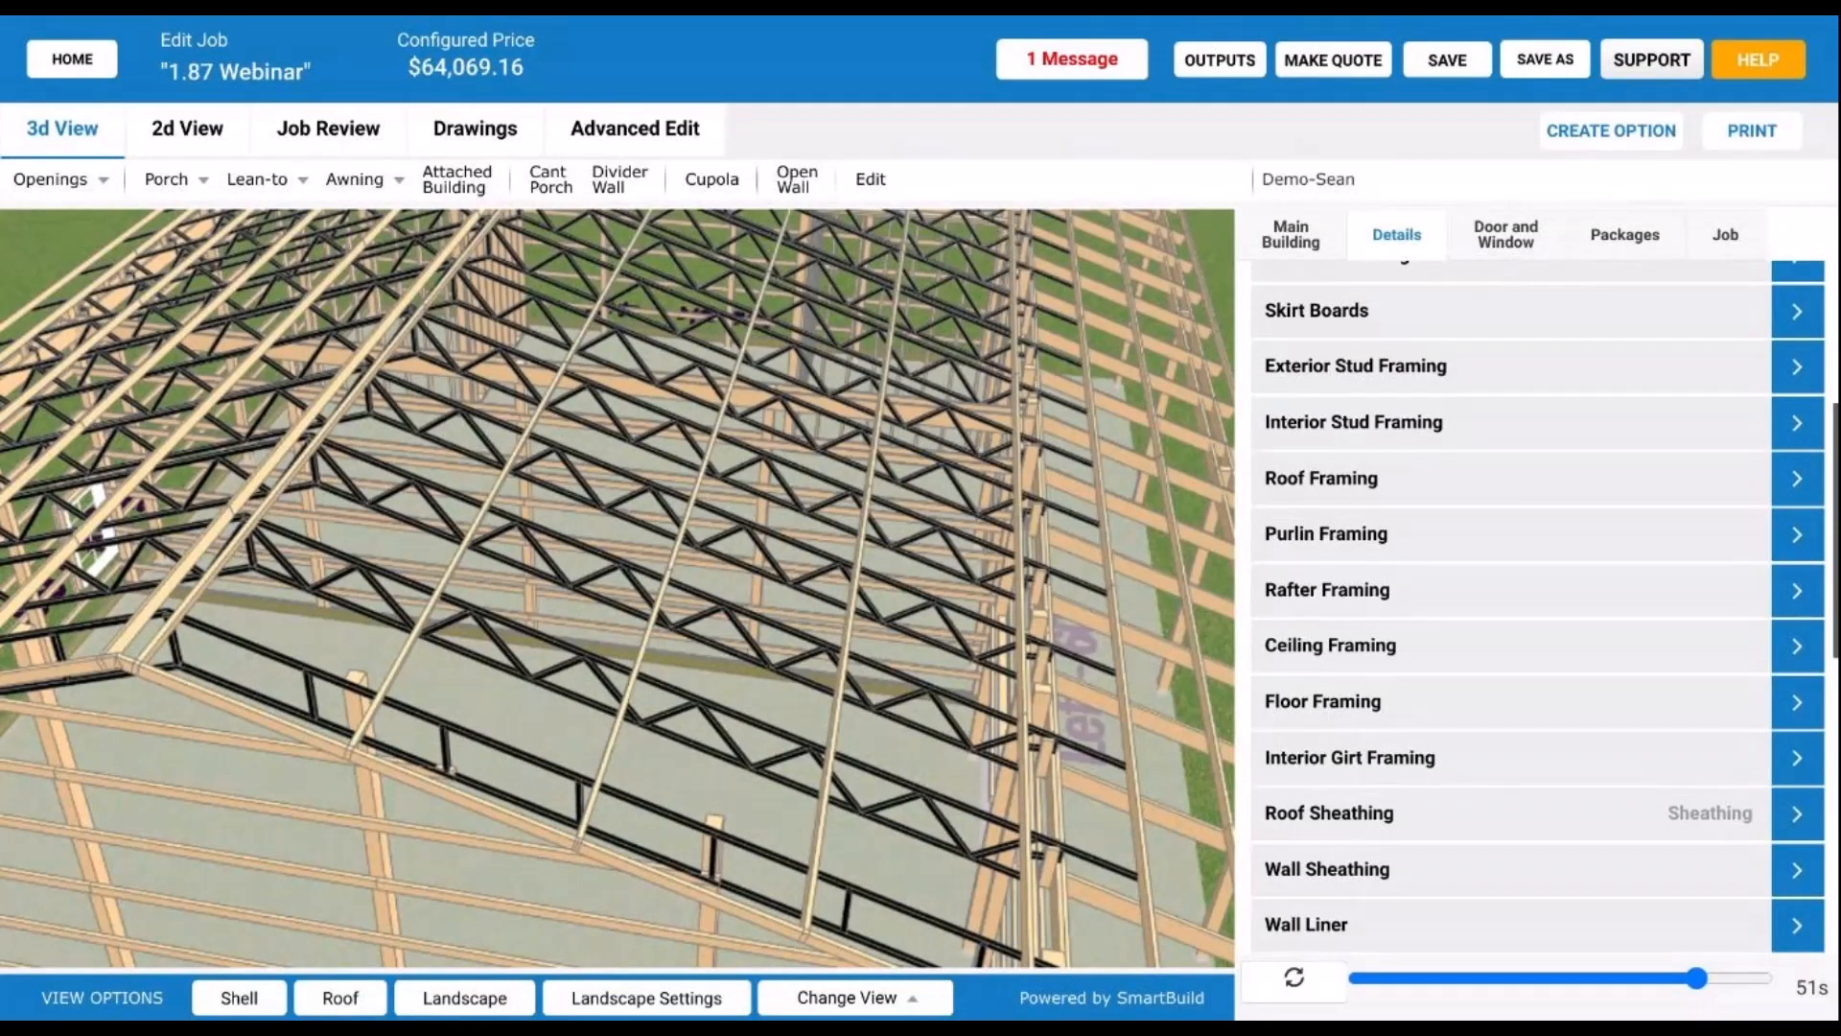
drag(756, 602, 862, 600)
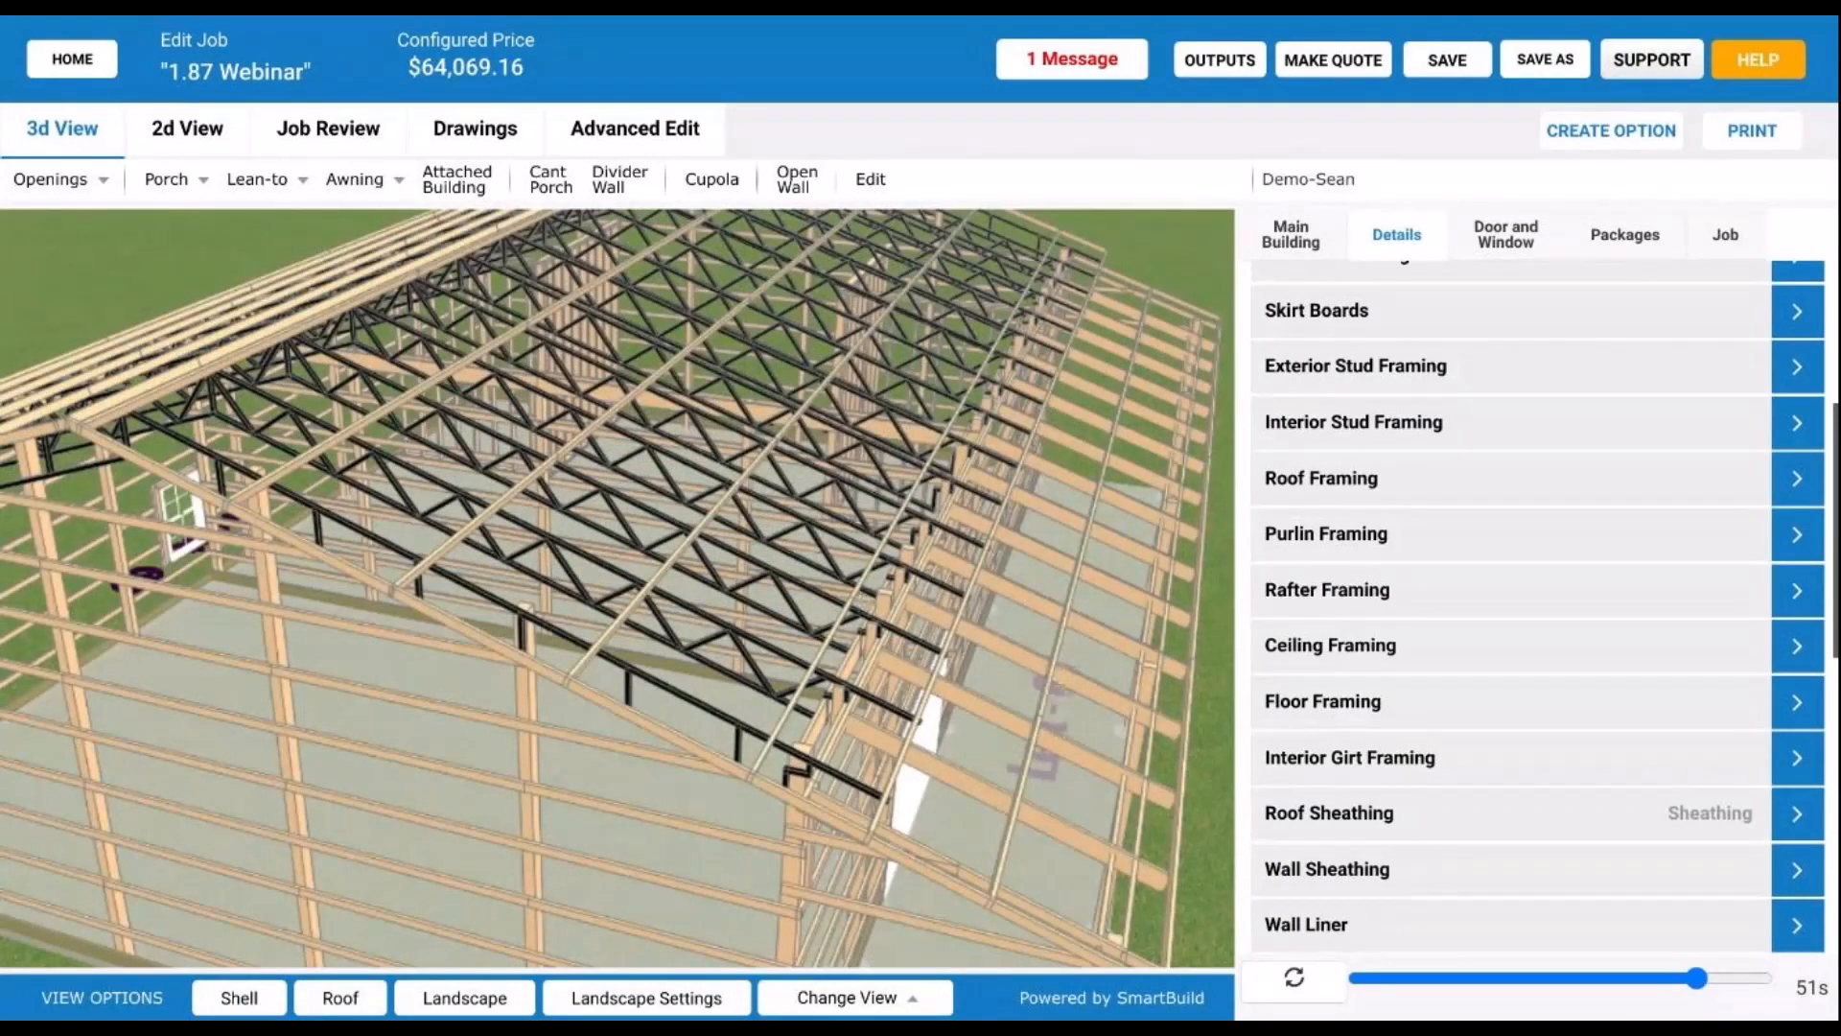
Step: Inspect the truss framing across the whole building and review the parallel chord truss settings under Roof Framing
drag(718, 629, 516, 568)
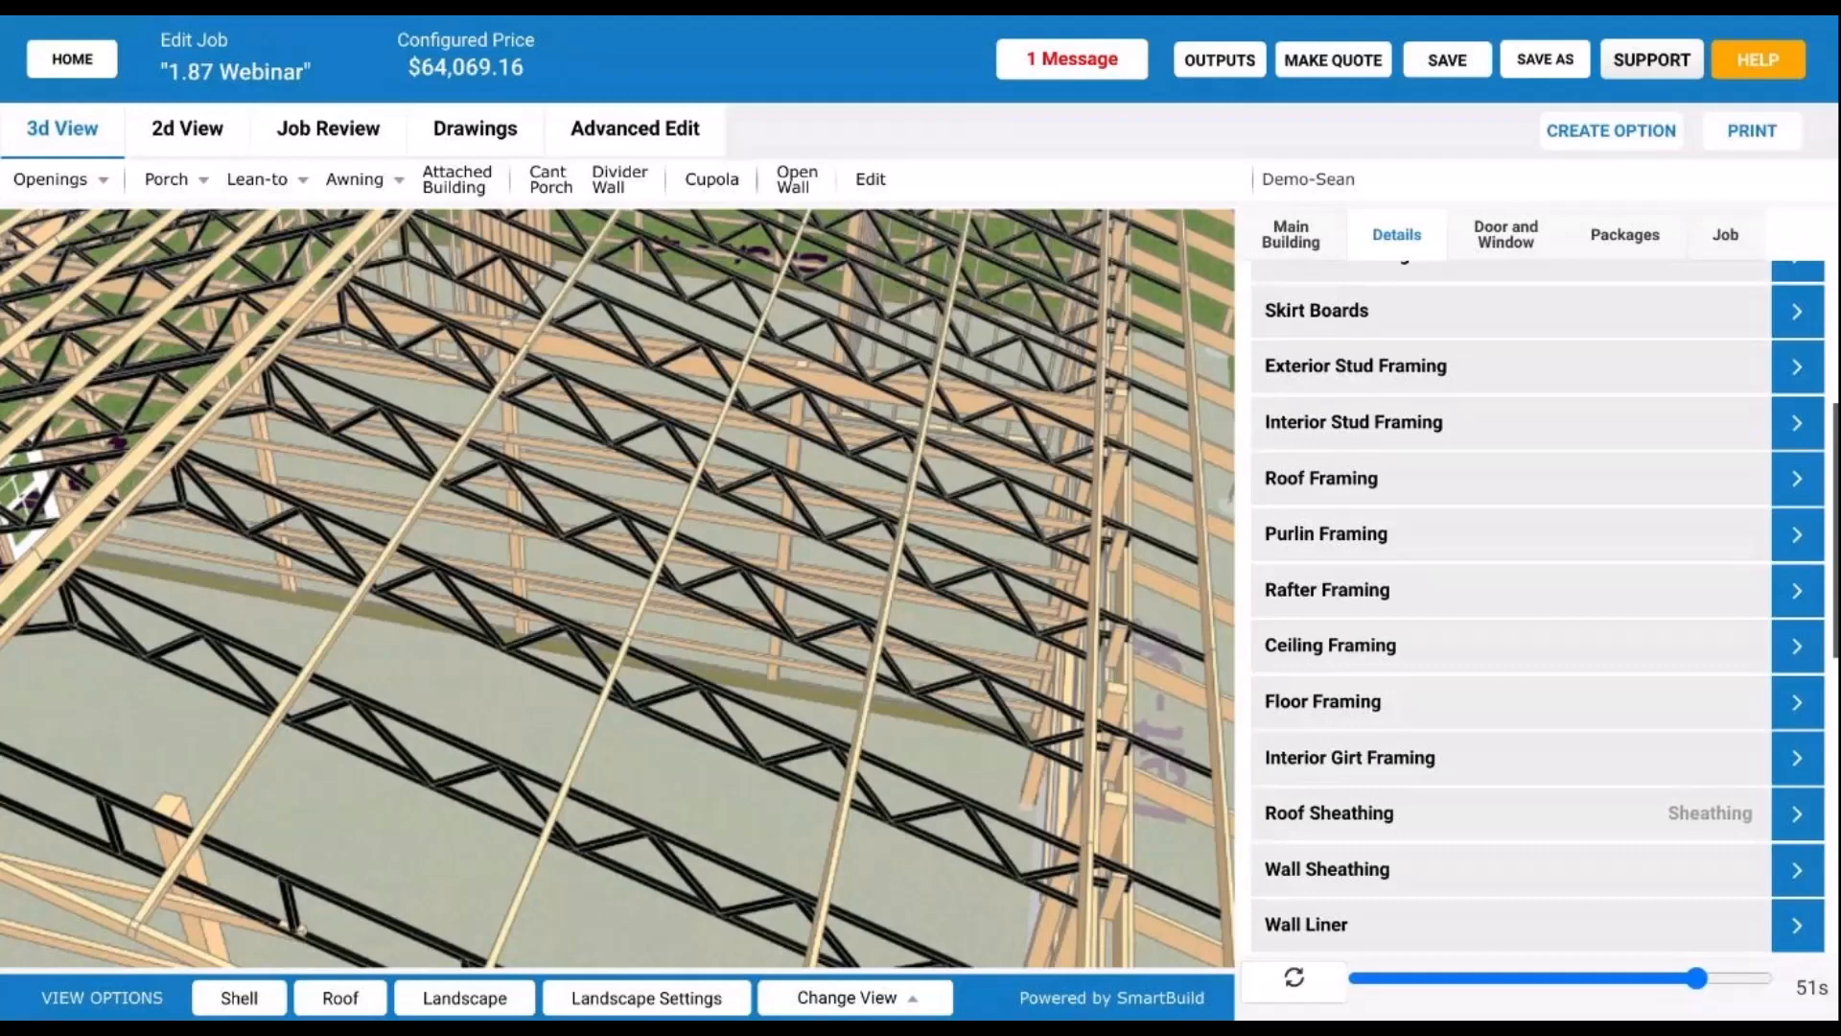
scroll(1022, 474, down, 10)
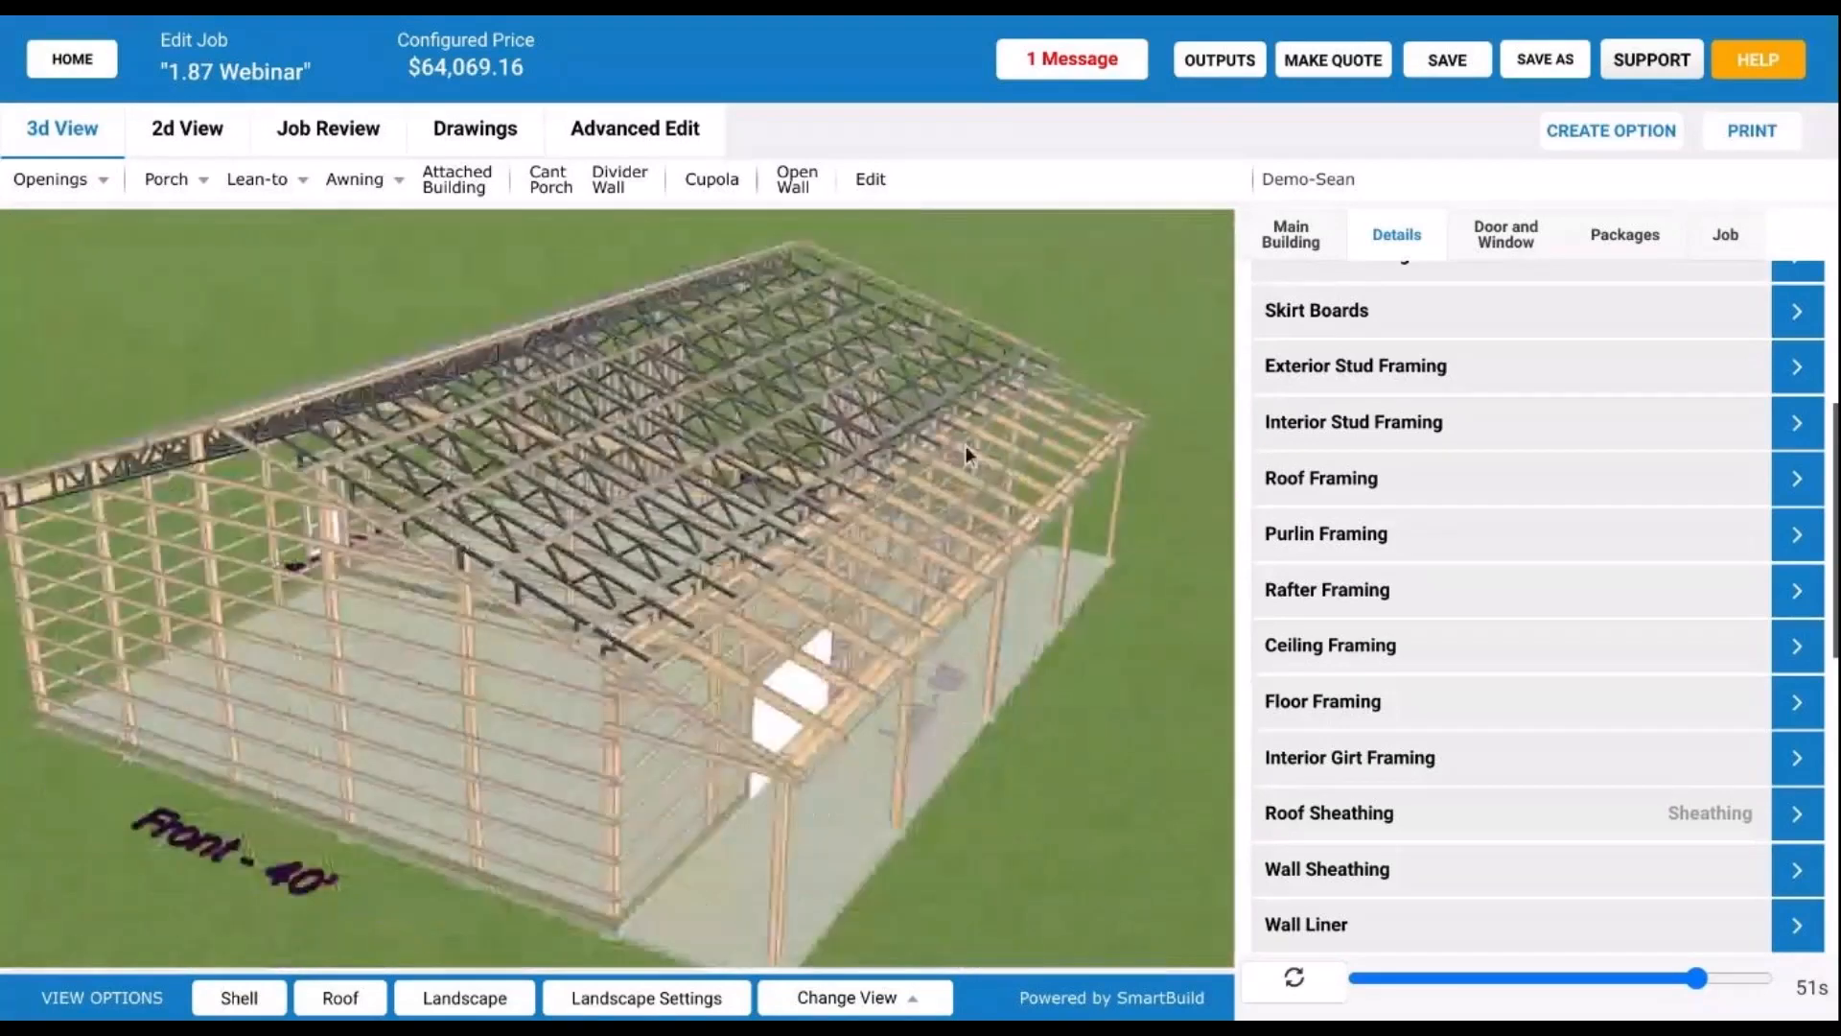
drag(965, 445, 854, 484)
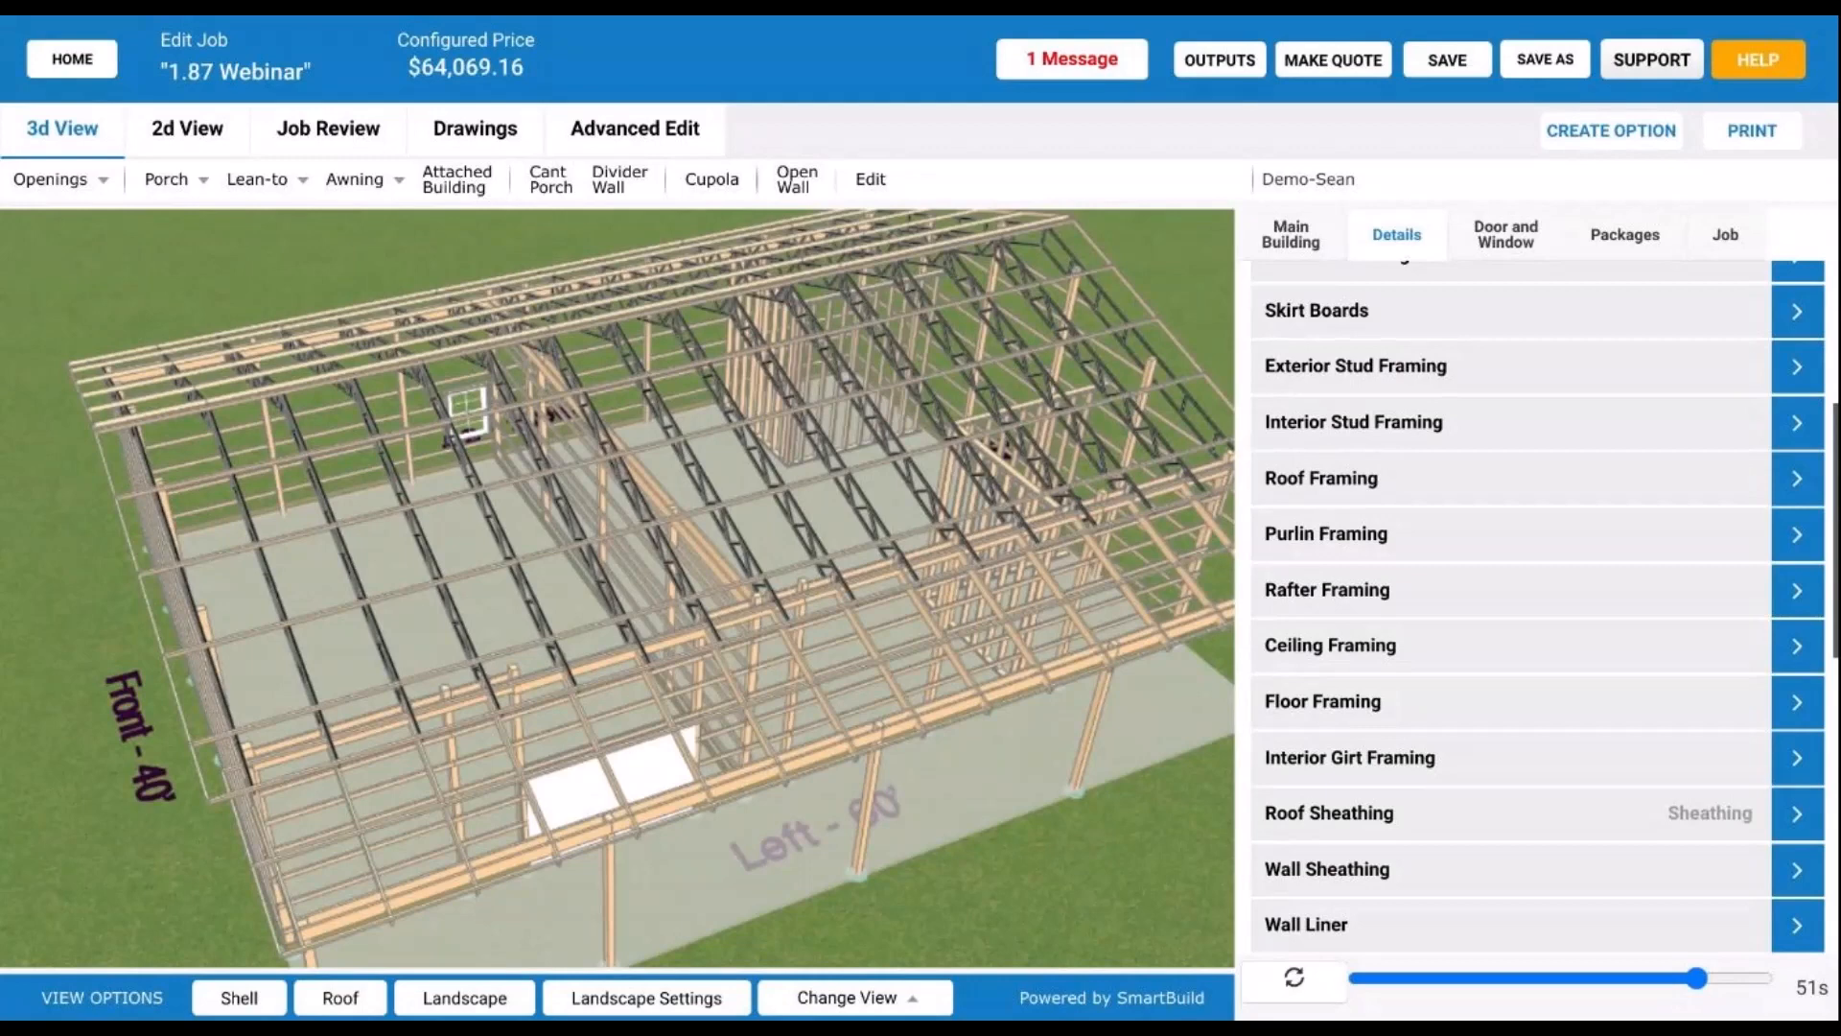
scroll(1570, 637, up, 4)
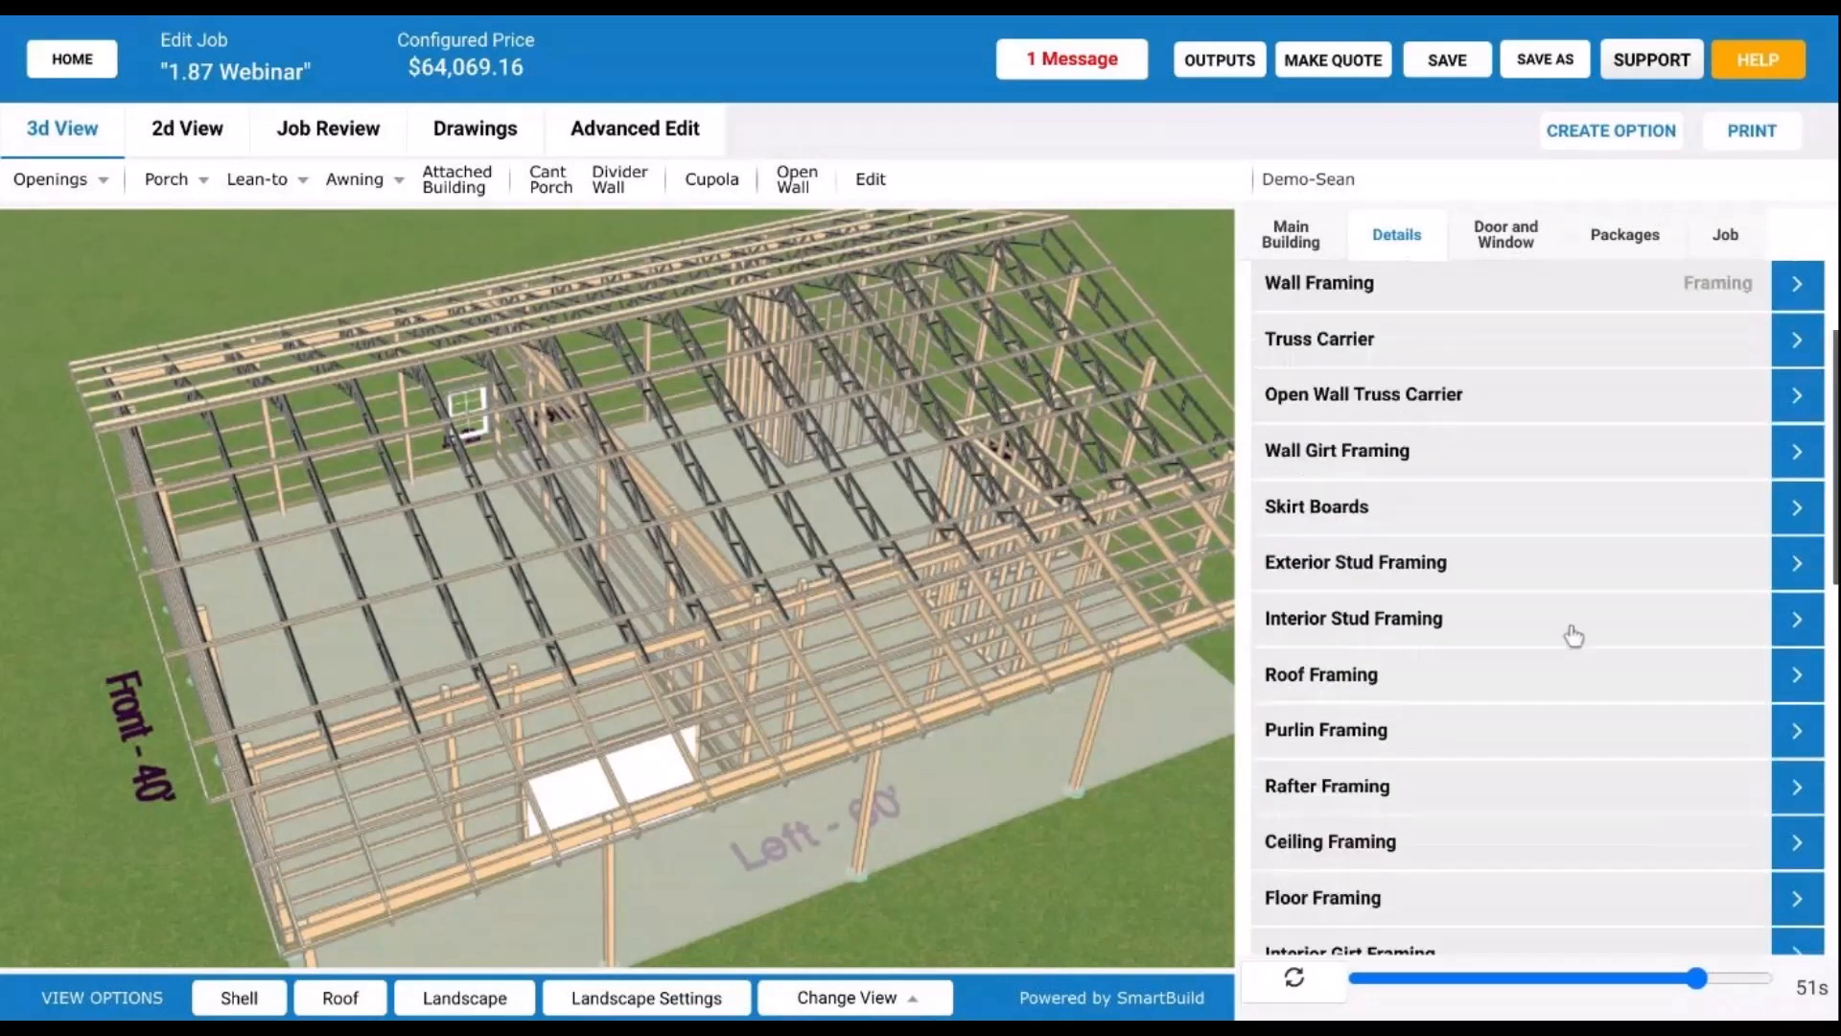
scroll(1574, 637, down, 5)
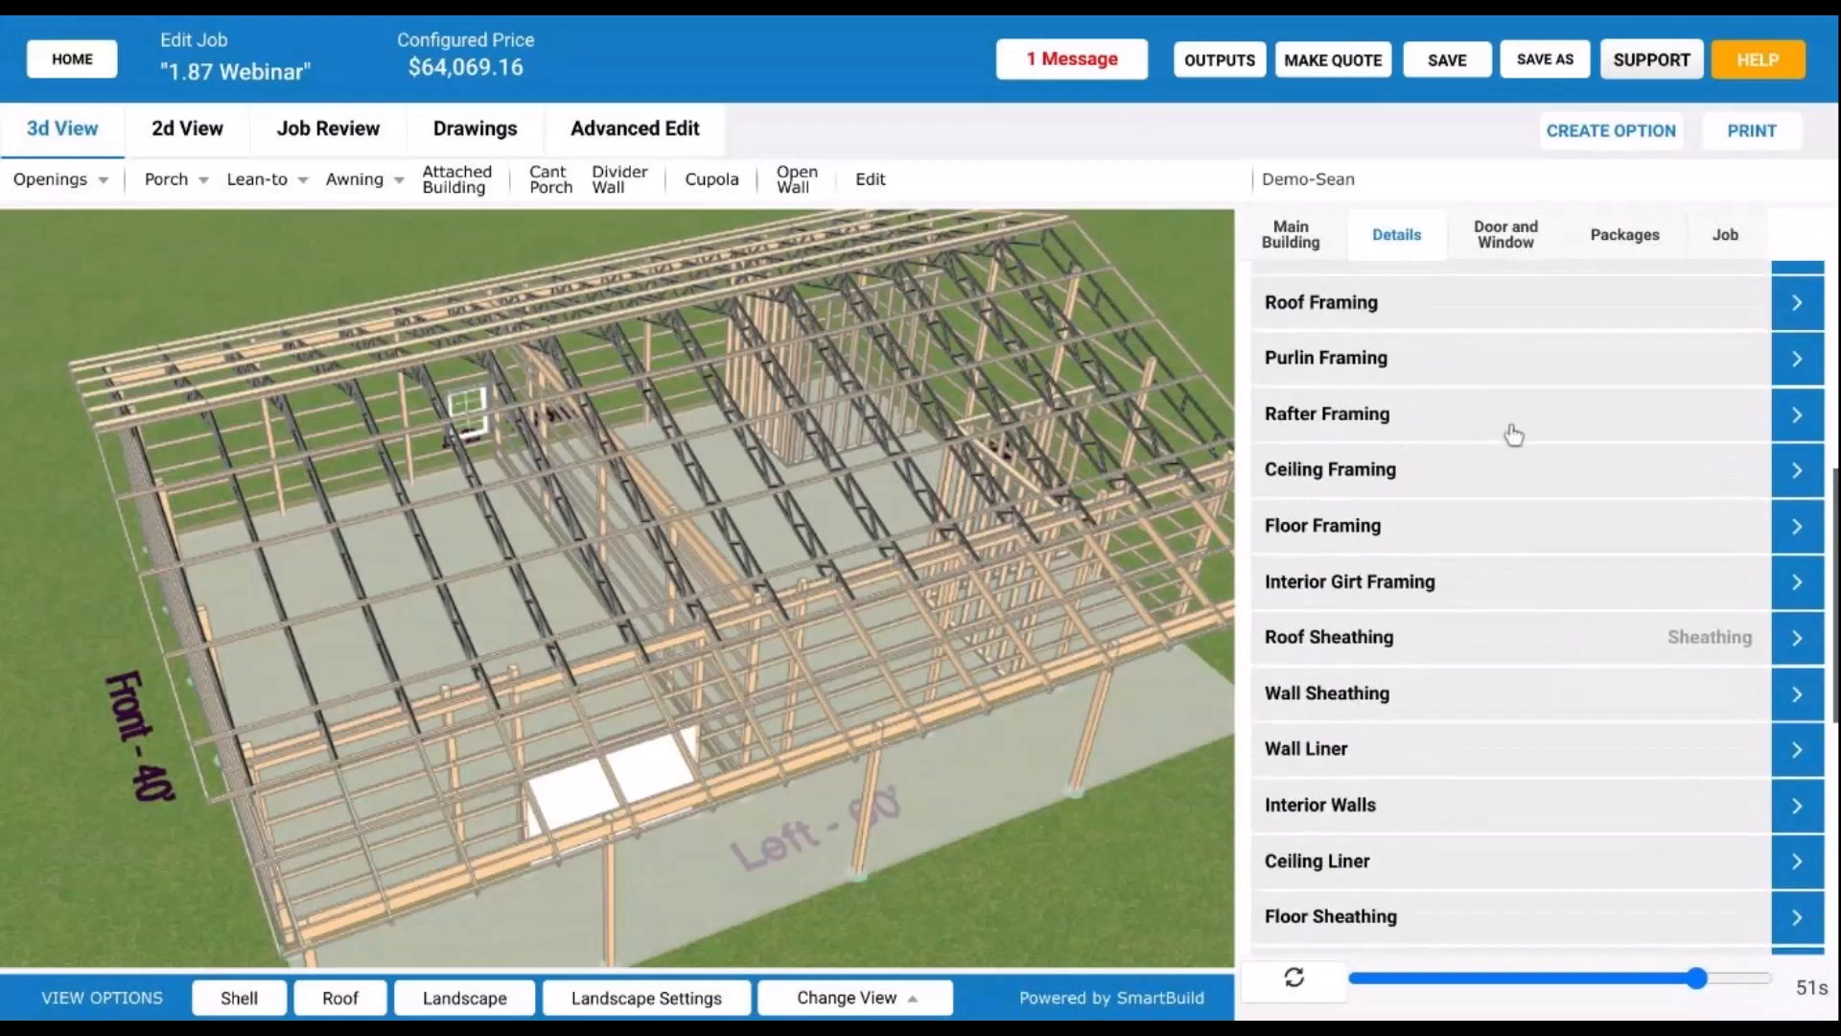
click(1573, 326)
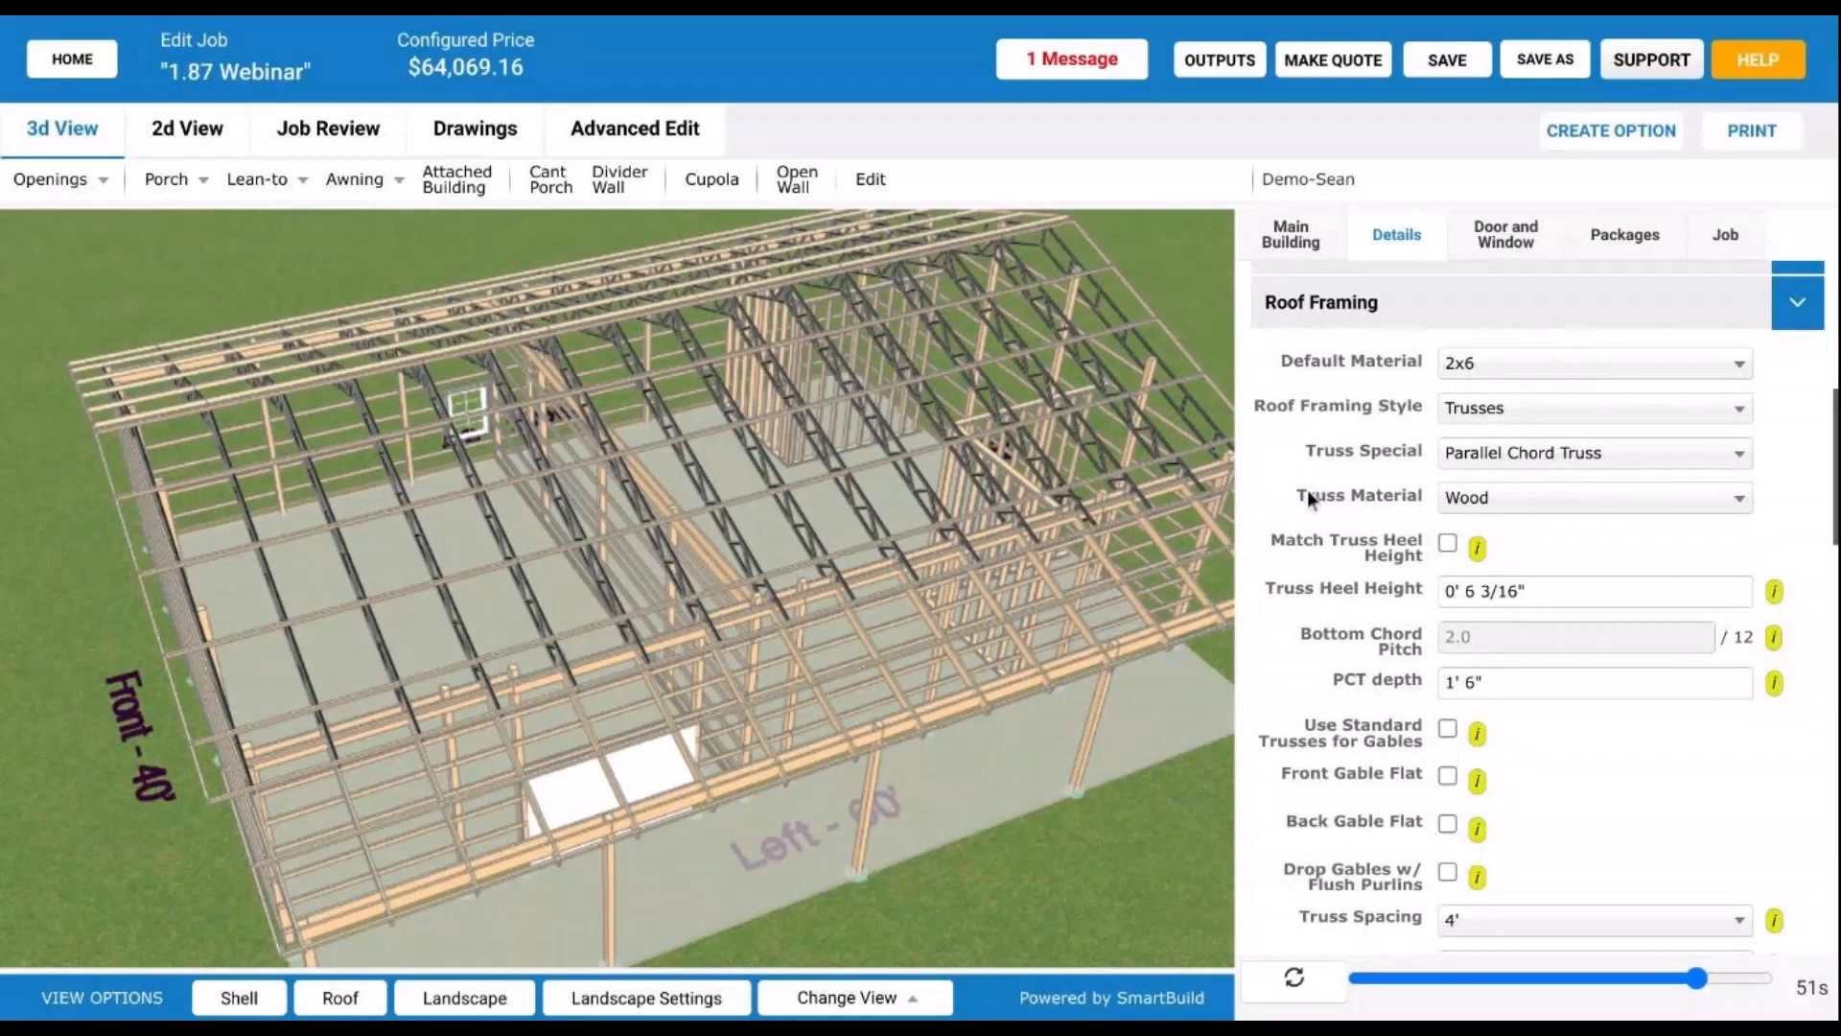
click(1303, 241)
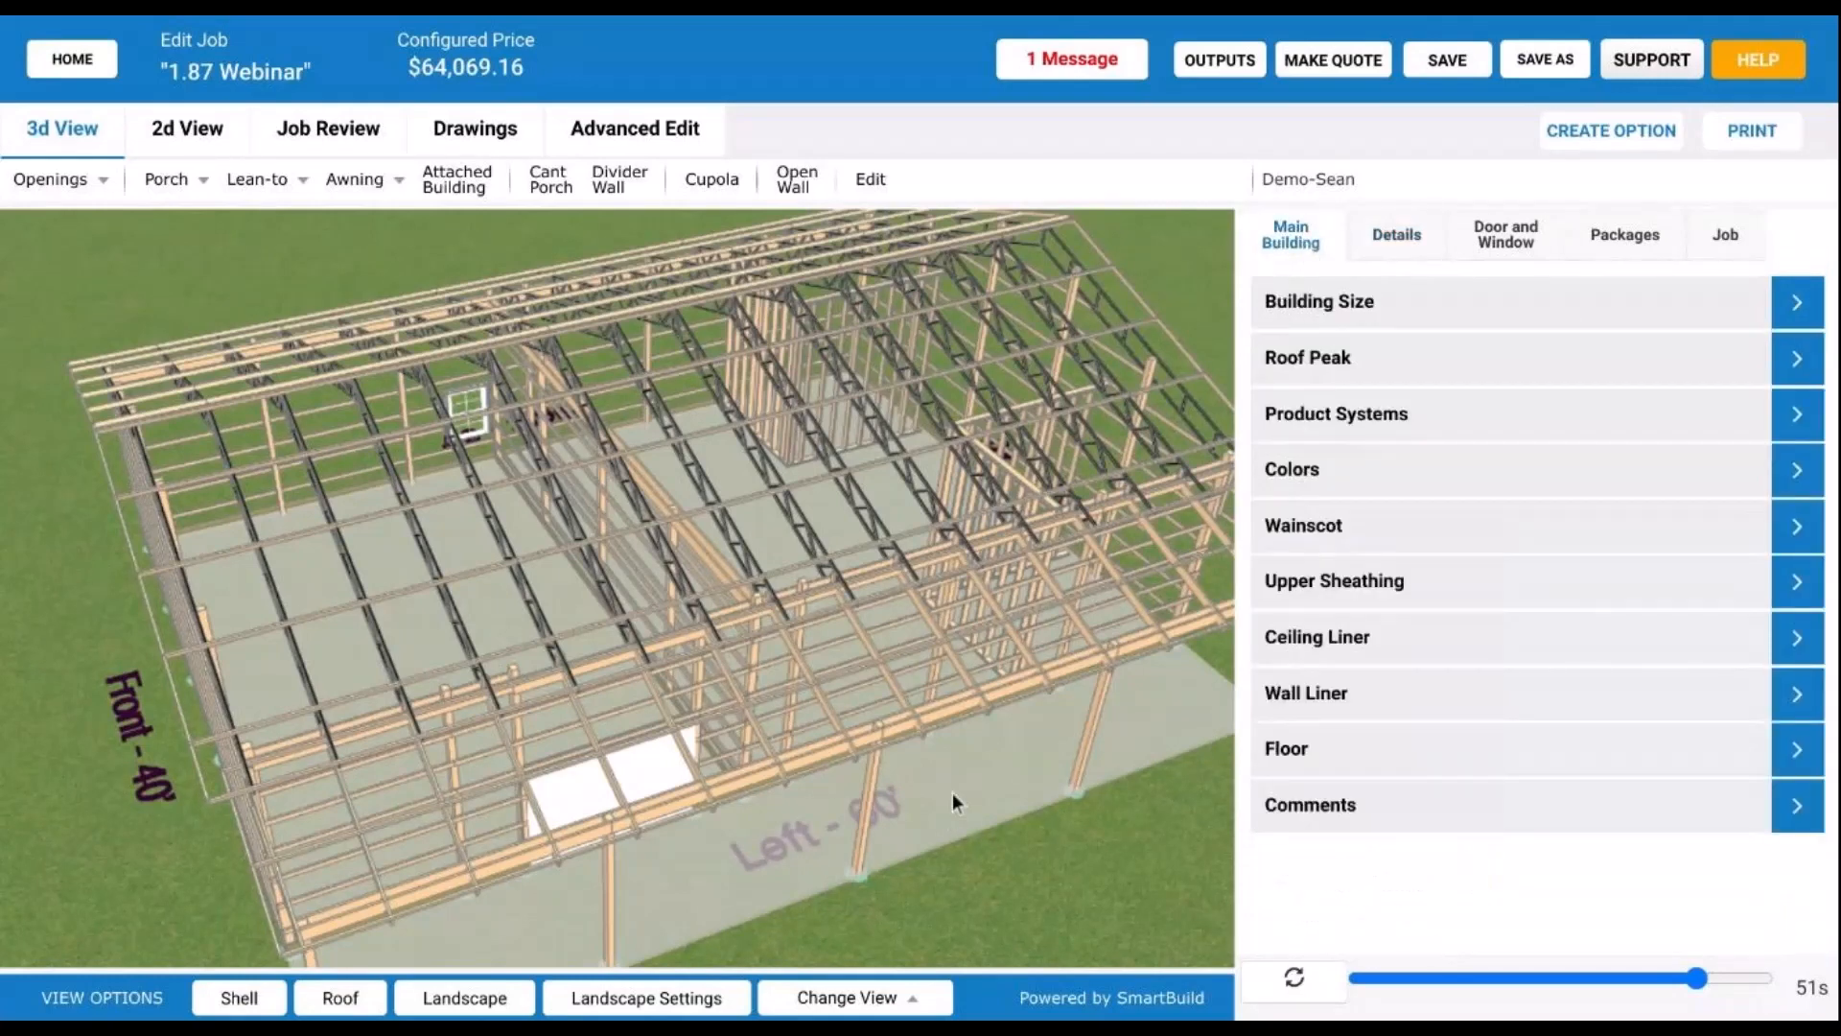
Step: Show the shell again, hide the roof and view the building's interior with the front and right walls facing
scroll(954, 802, down, 3)
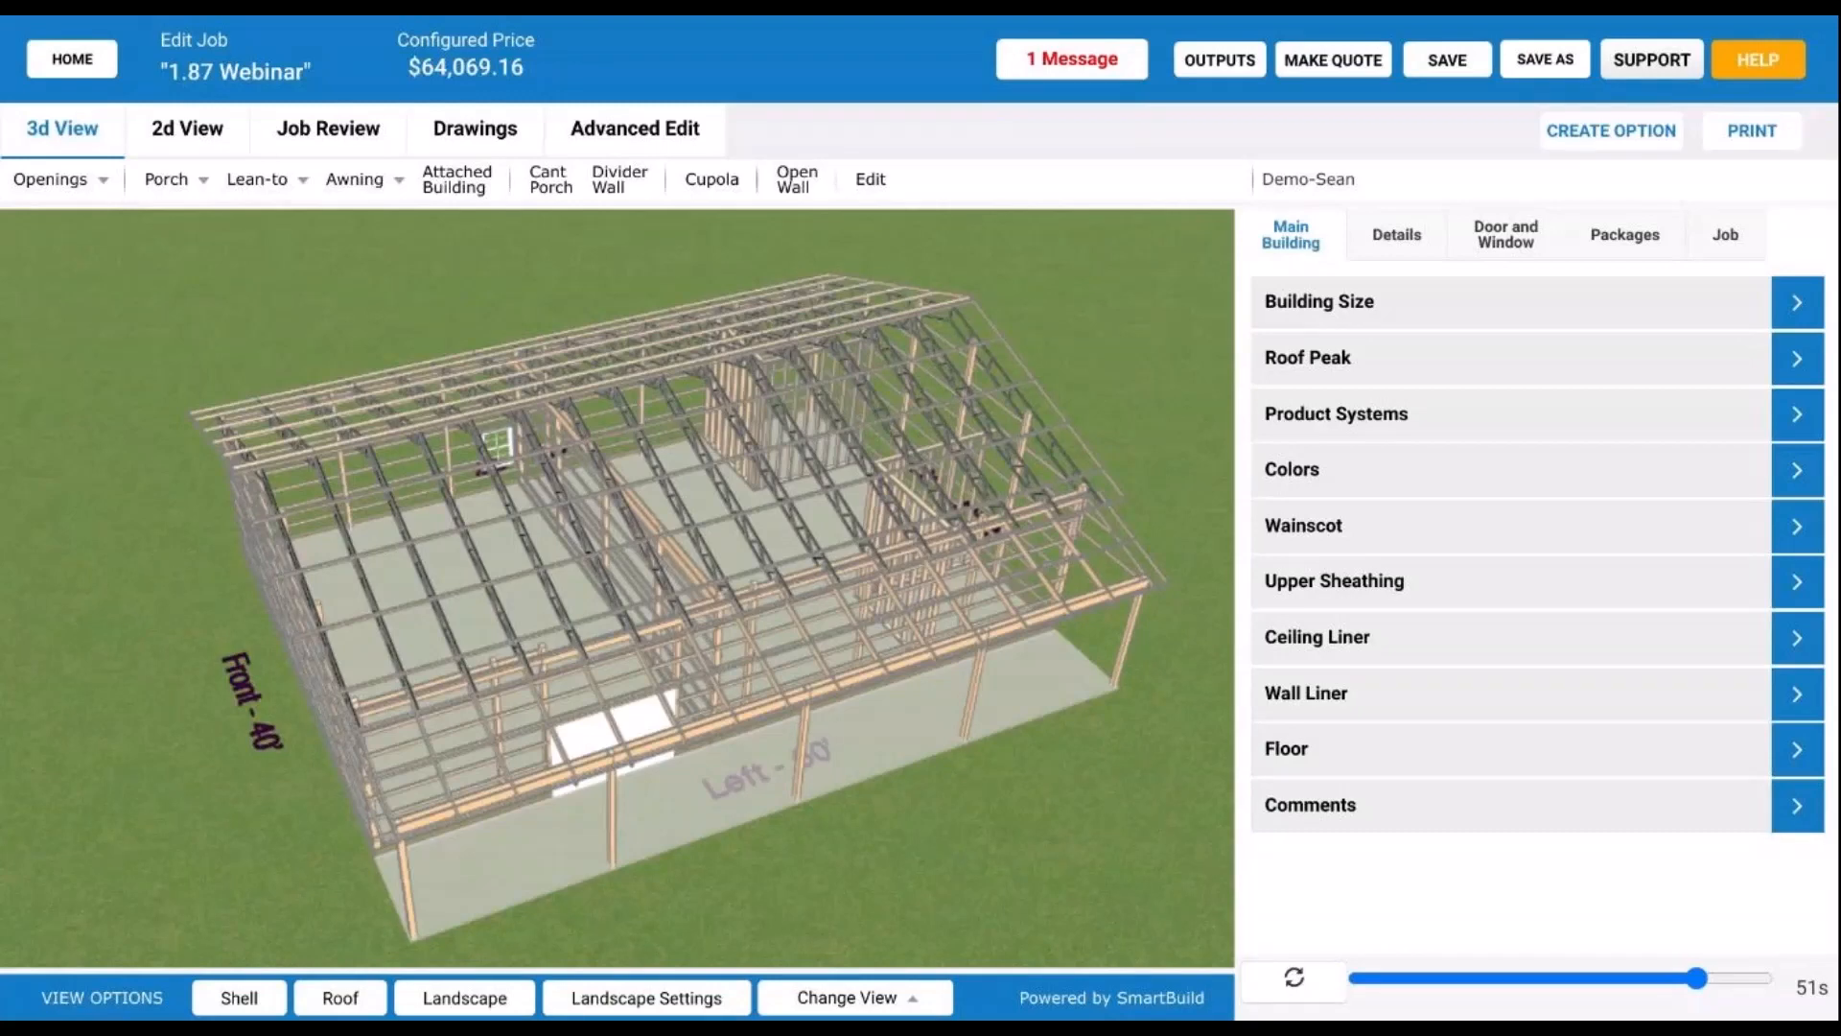
drag(840, 698, 760, 704)
click(244, 998)
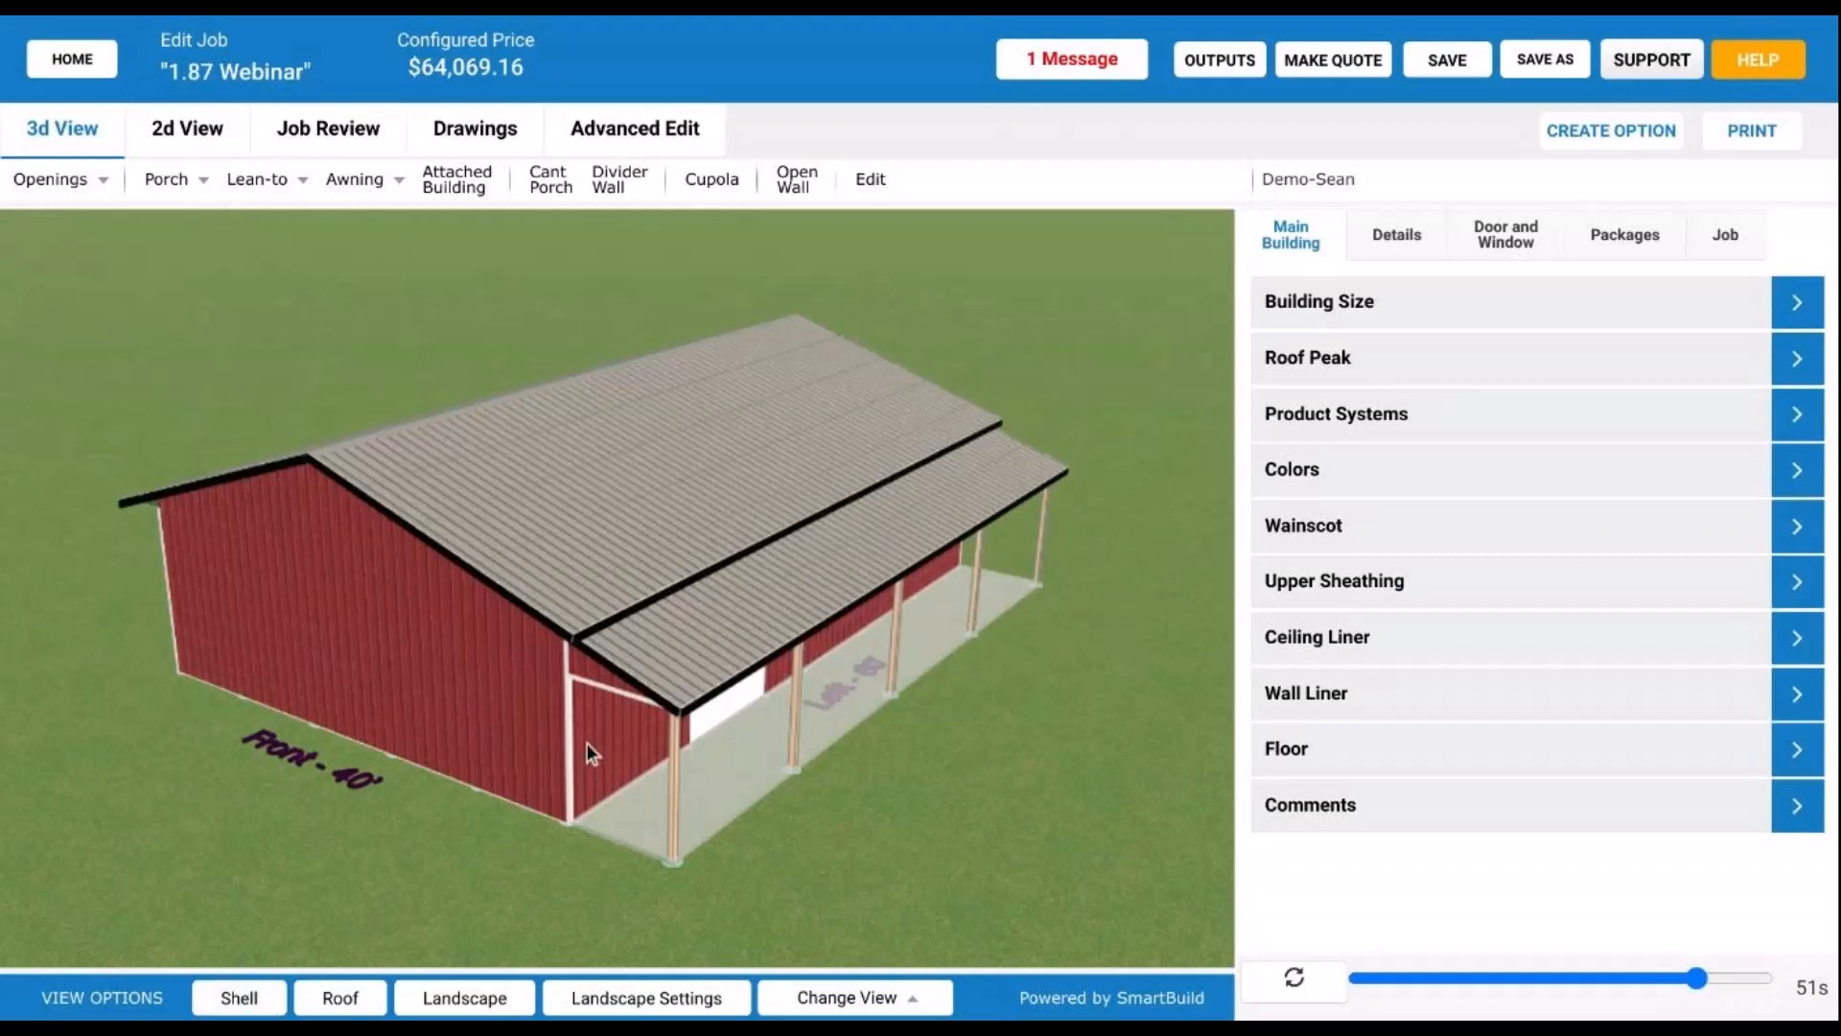
drag(587, 744, 565, 698)
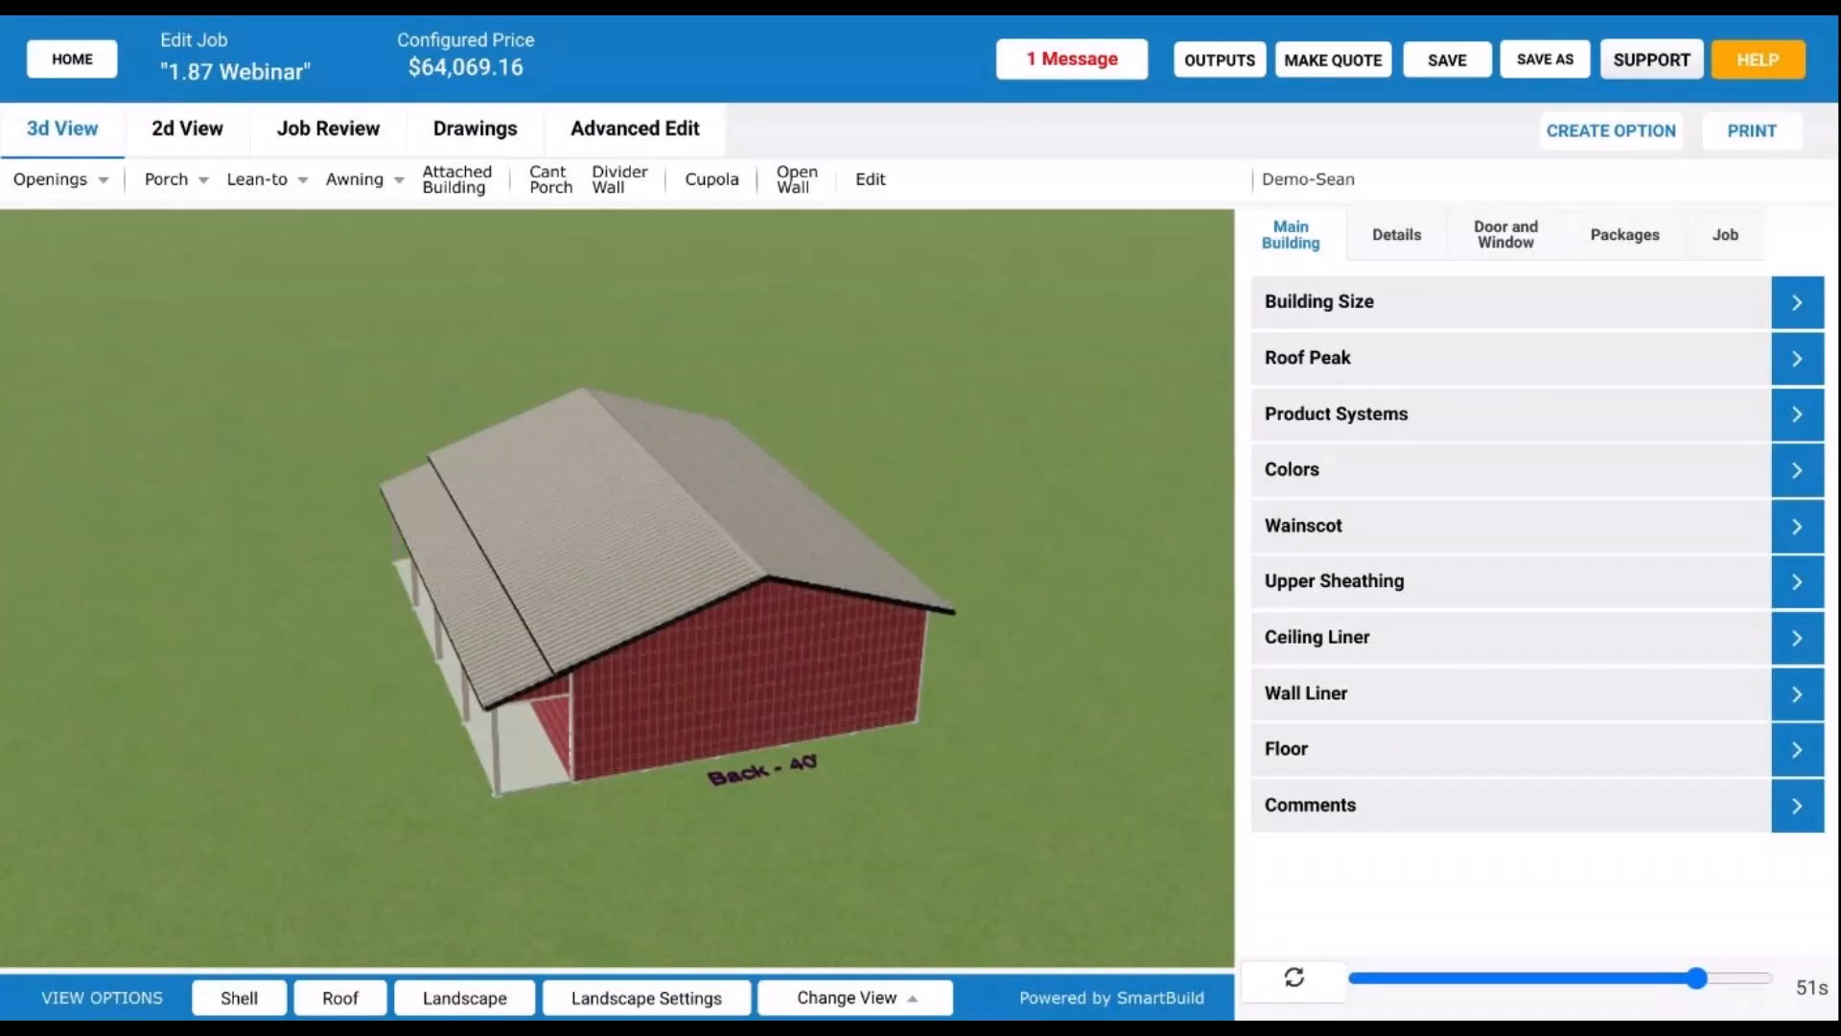
click(340, 999)
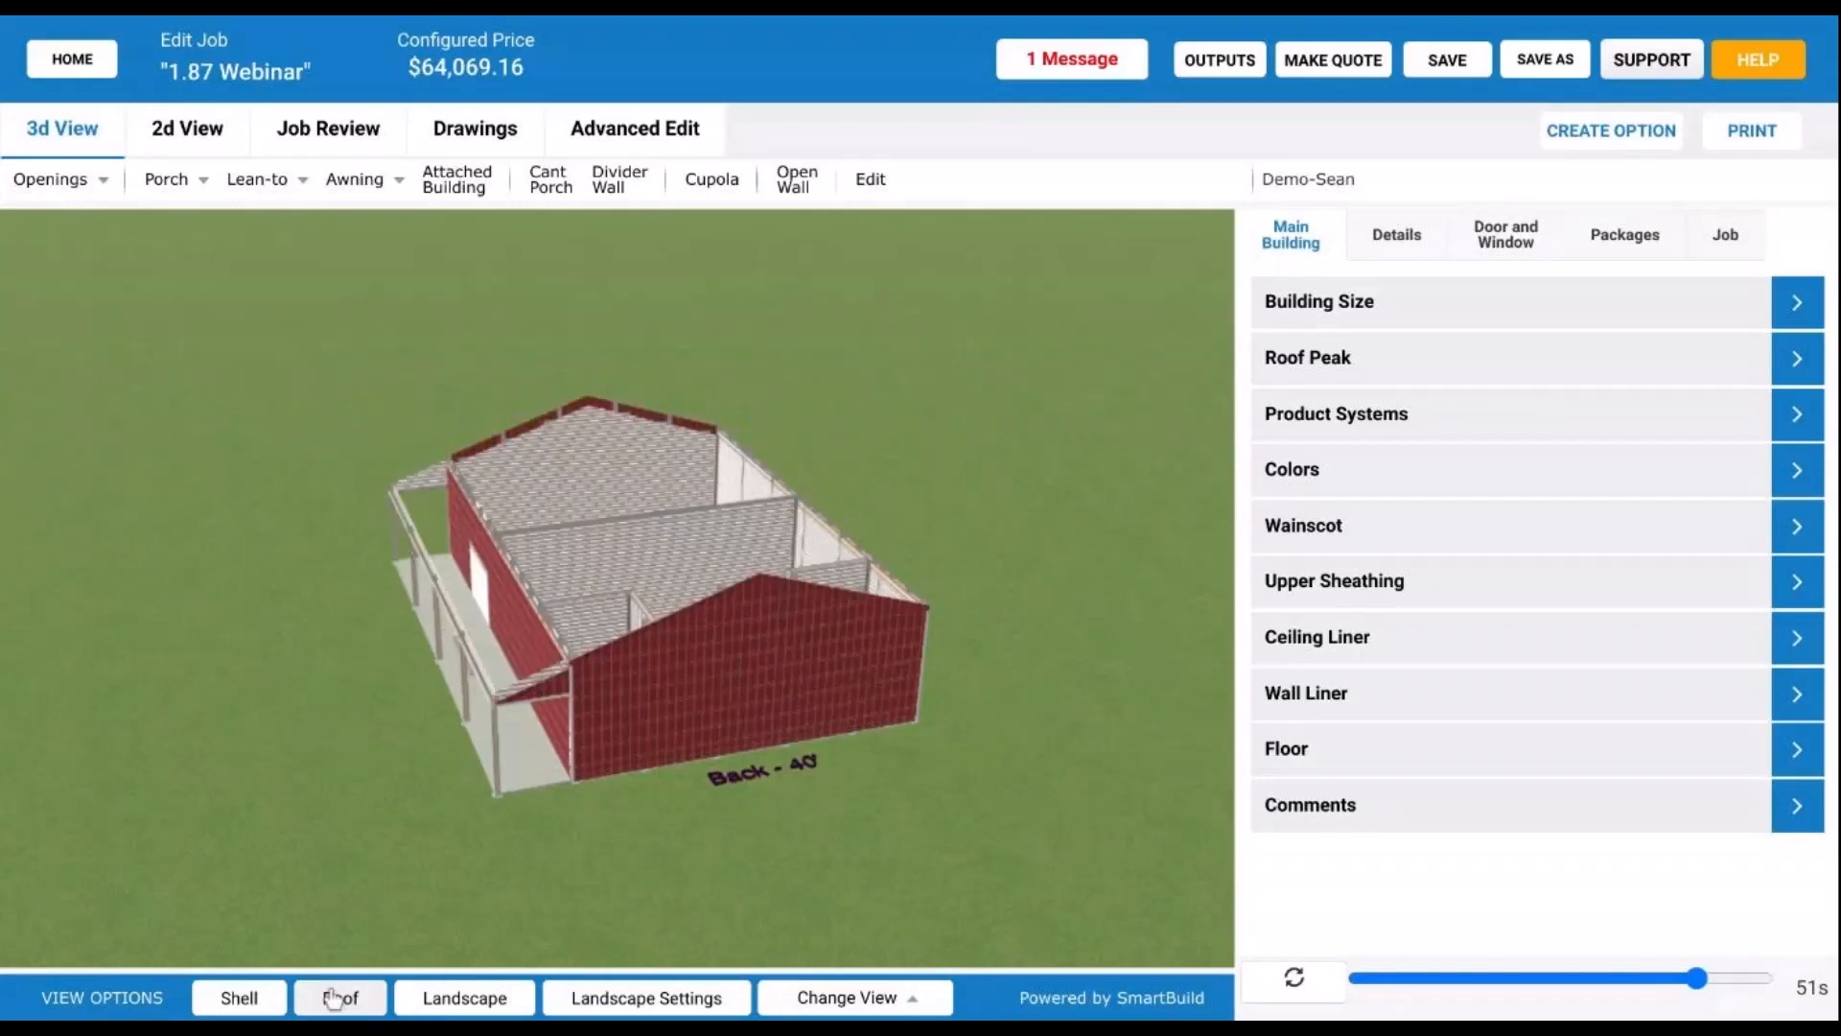
drag(336, 653, 1048, 706)
drag(652, 602, 695, 585)
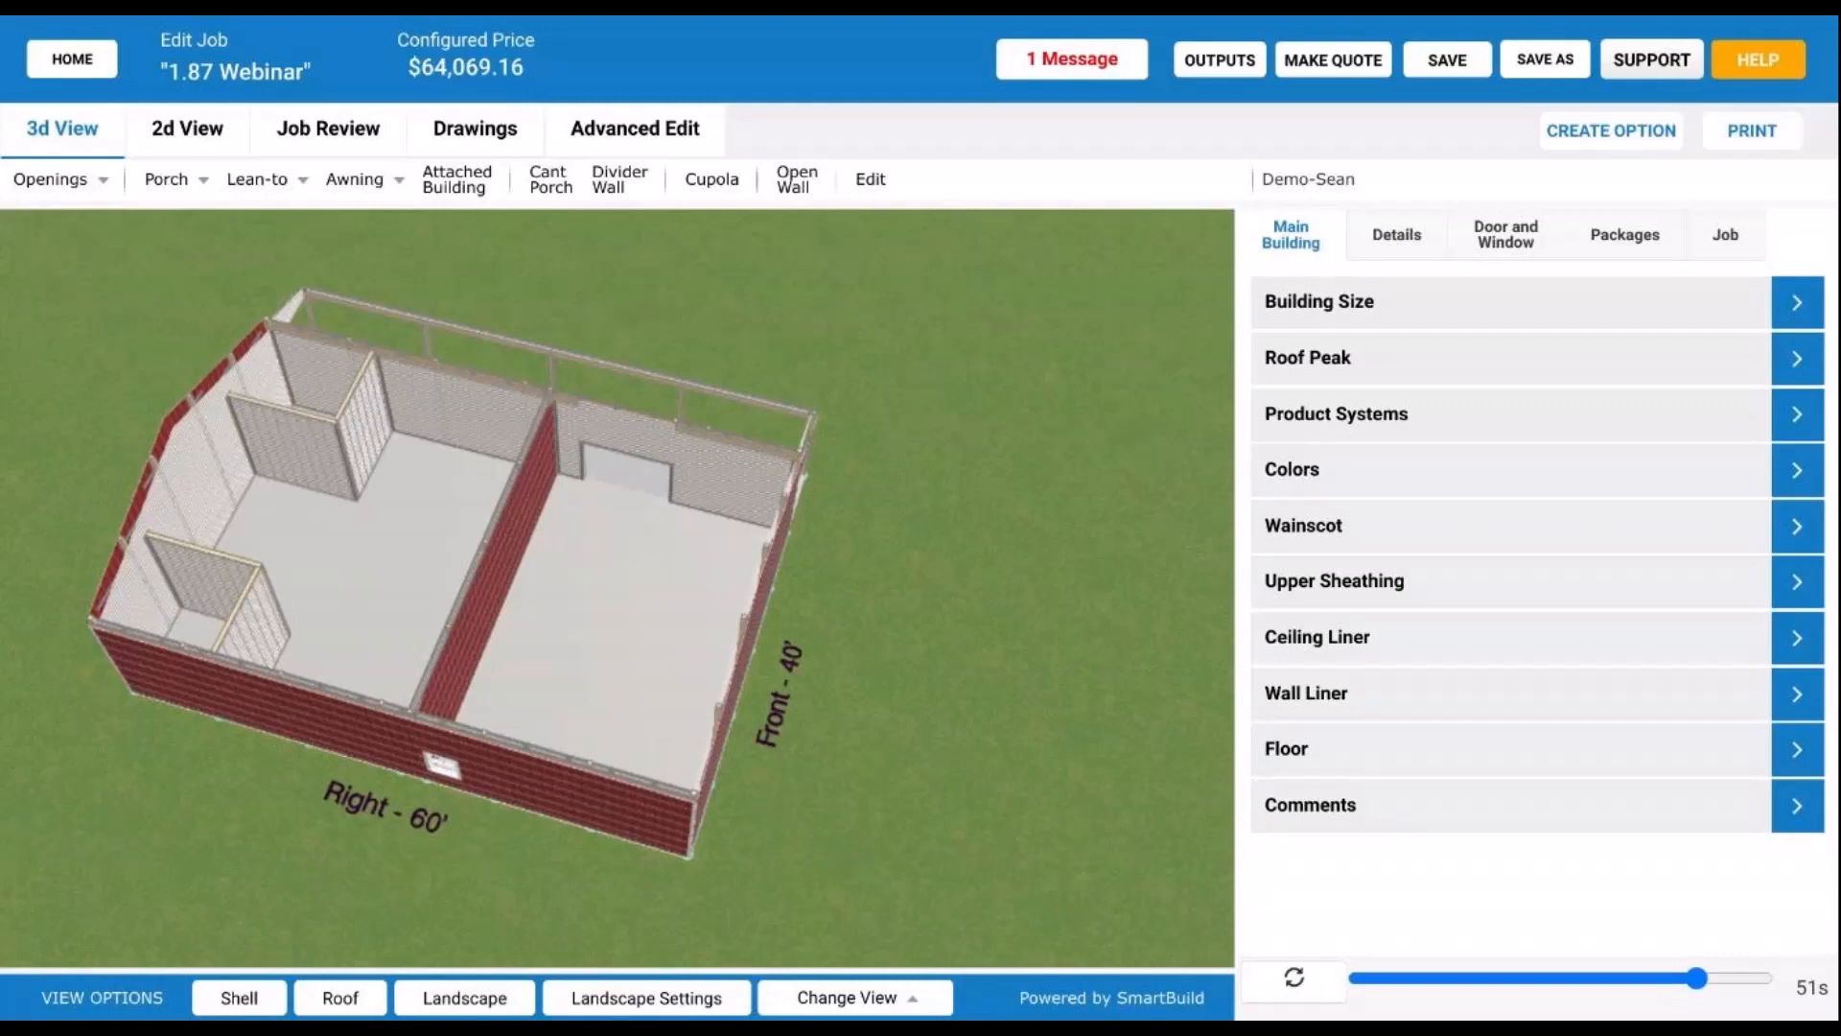
drag(1055, 476, 875, 618)
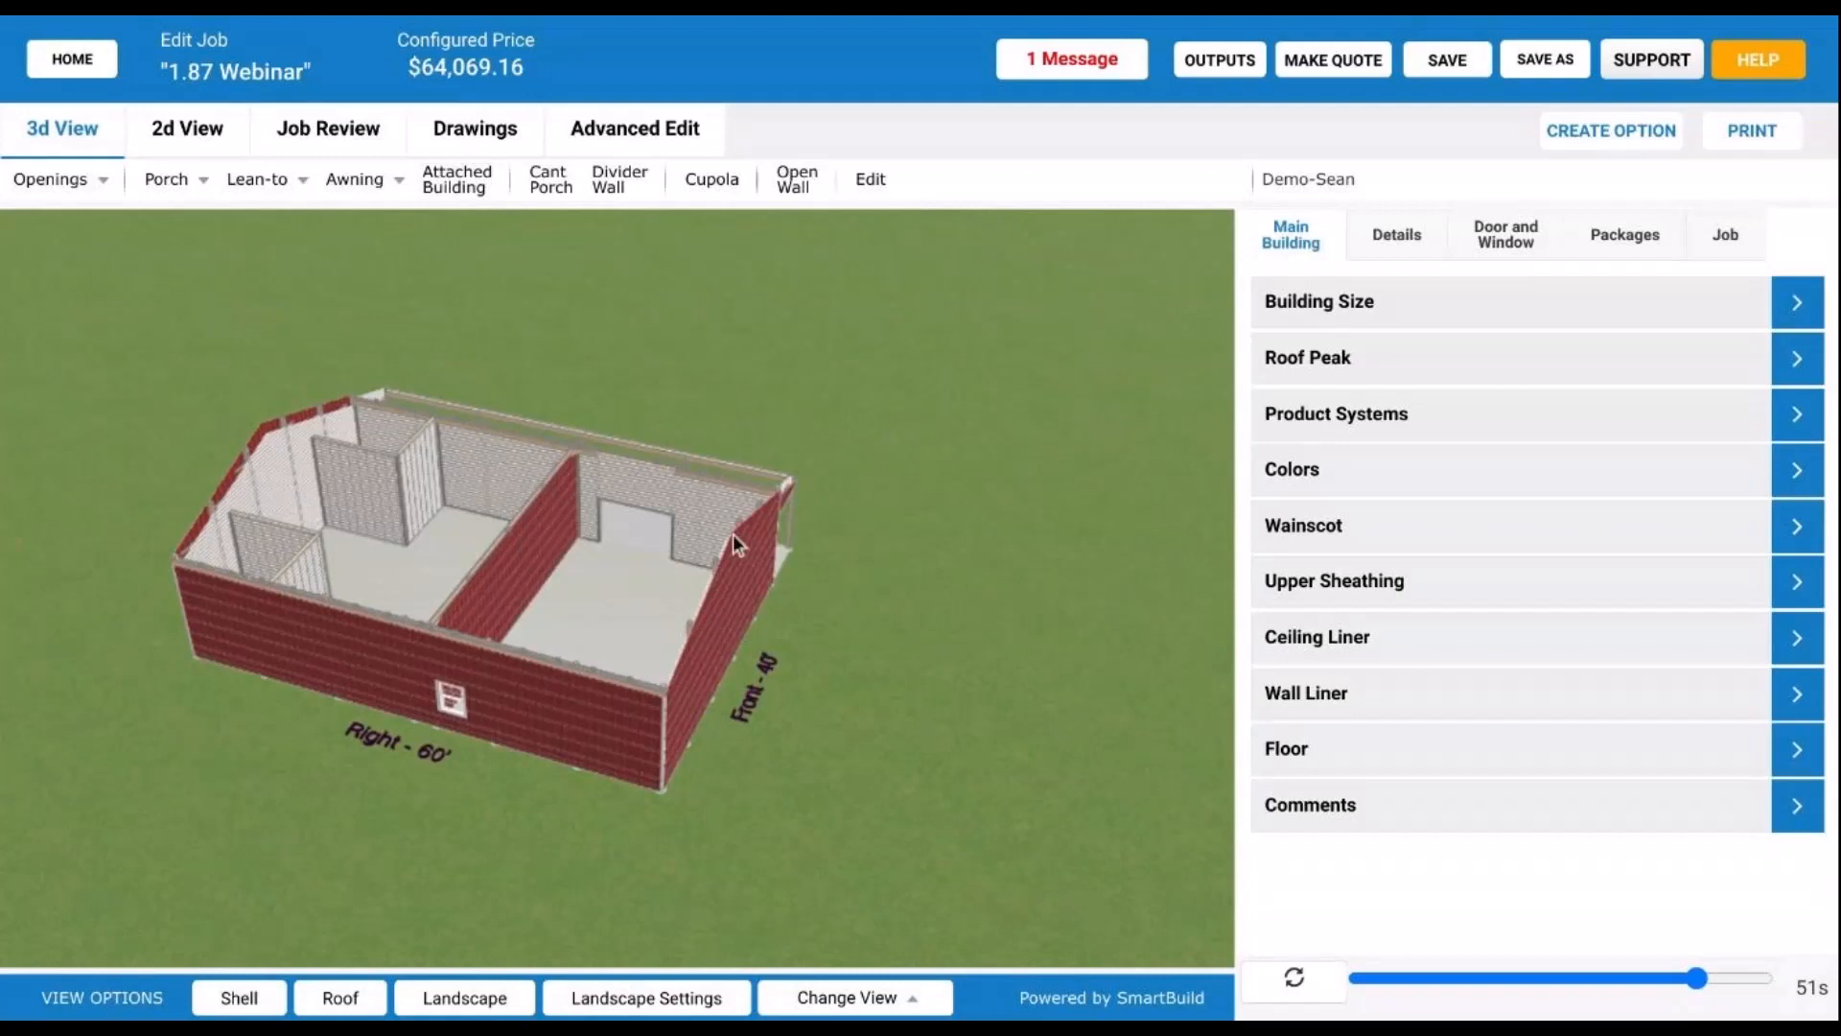
Step: Start an attached building with start 0', length 40' and width 20'
click(457, 174)
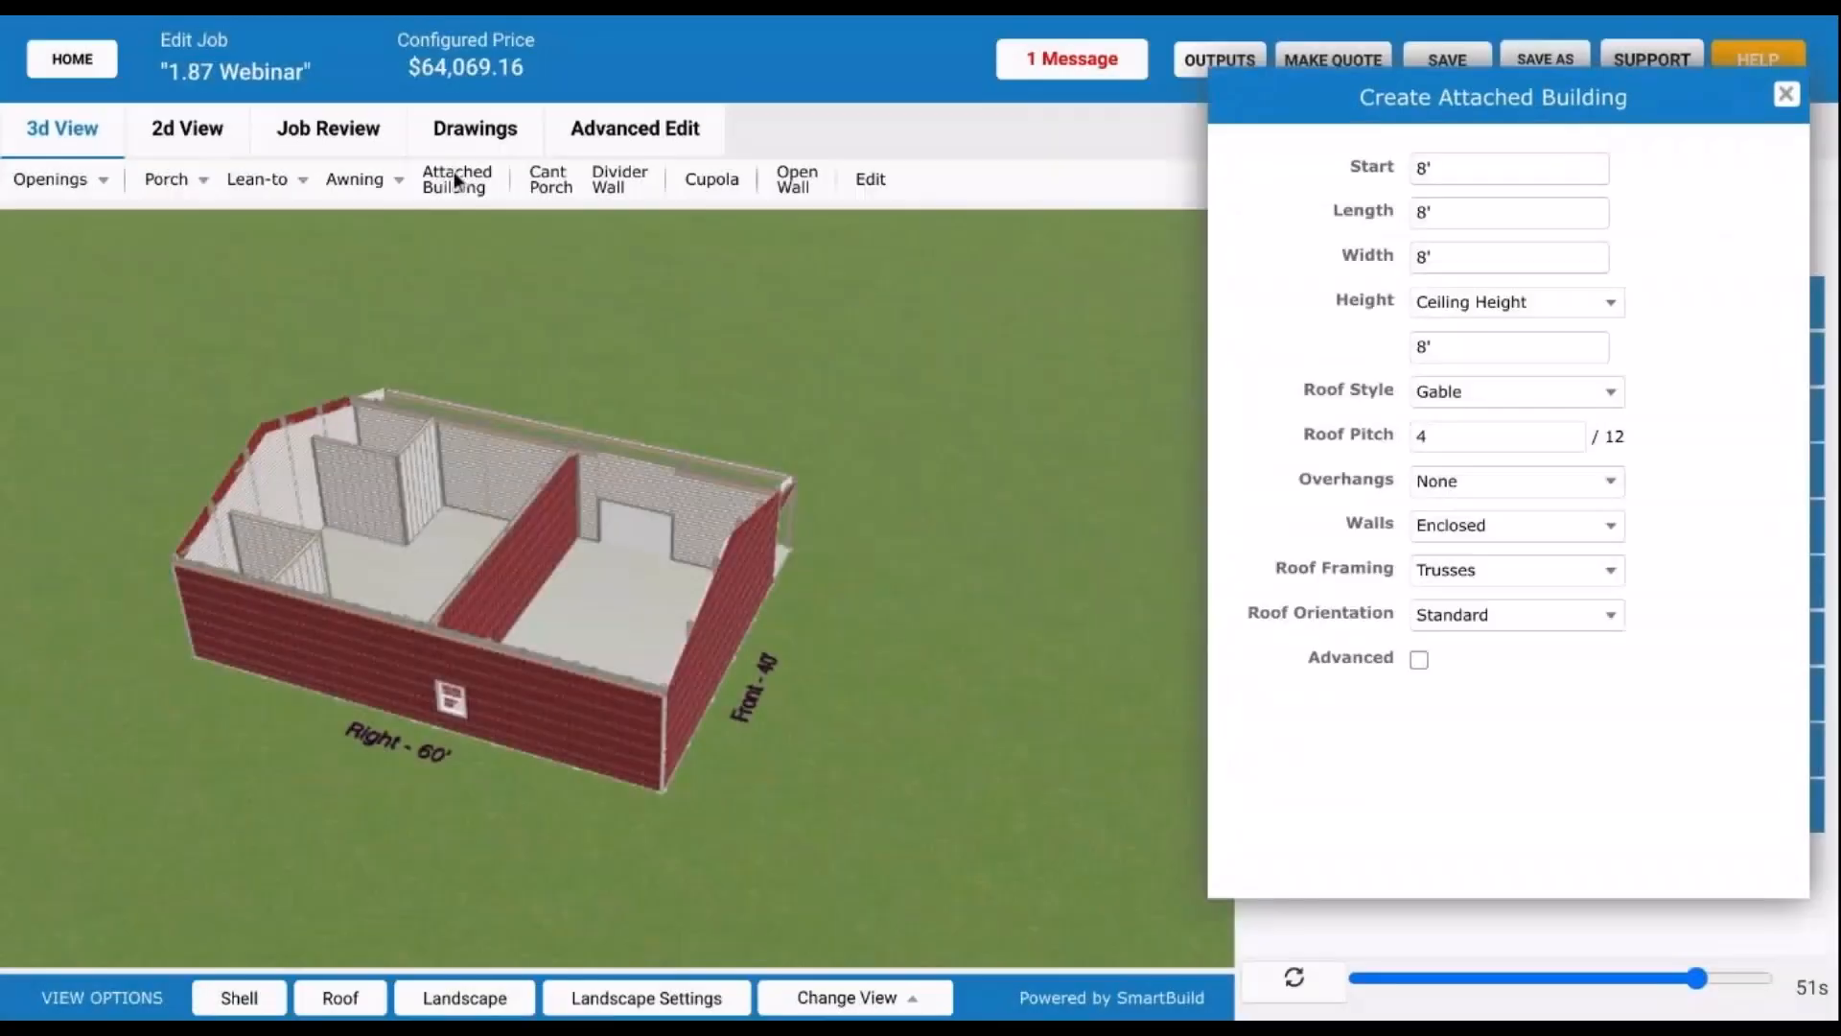
triple_click(1470, 167)
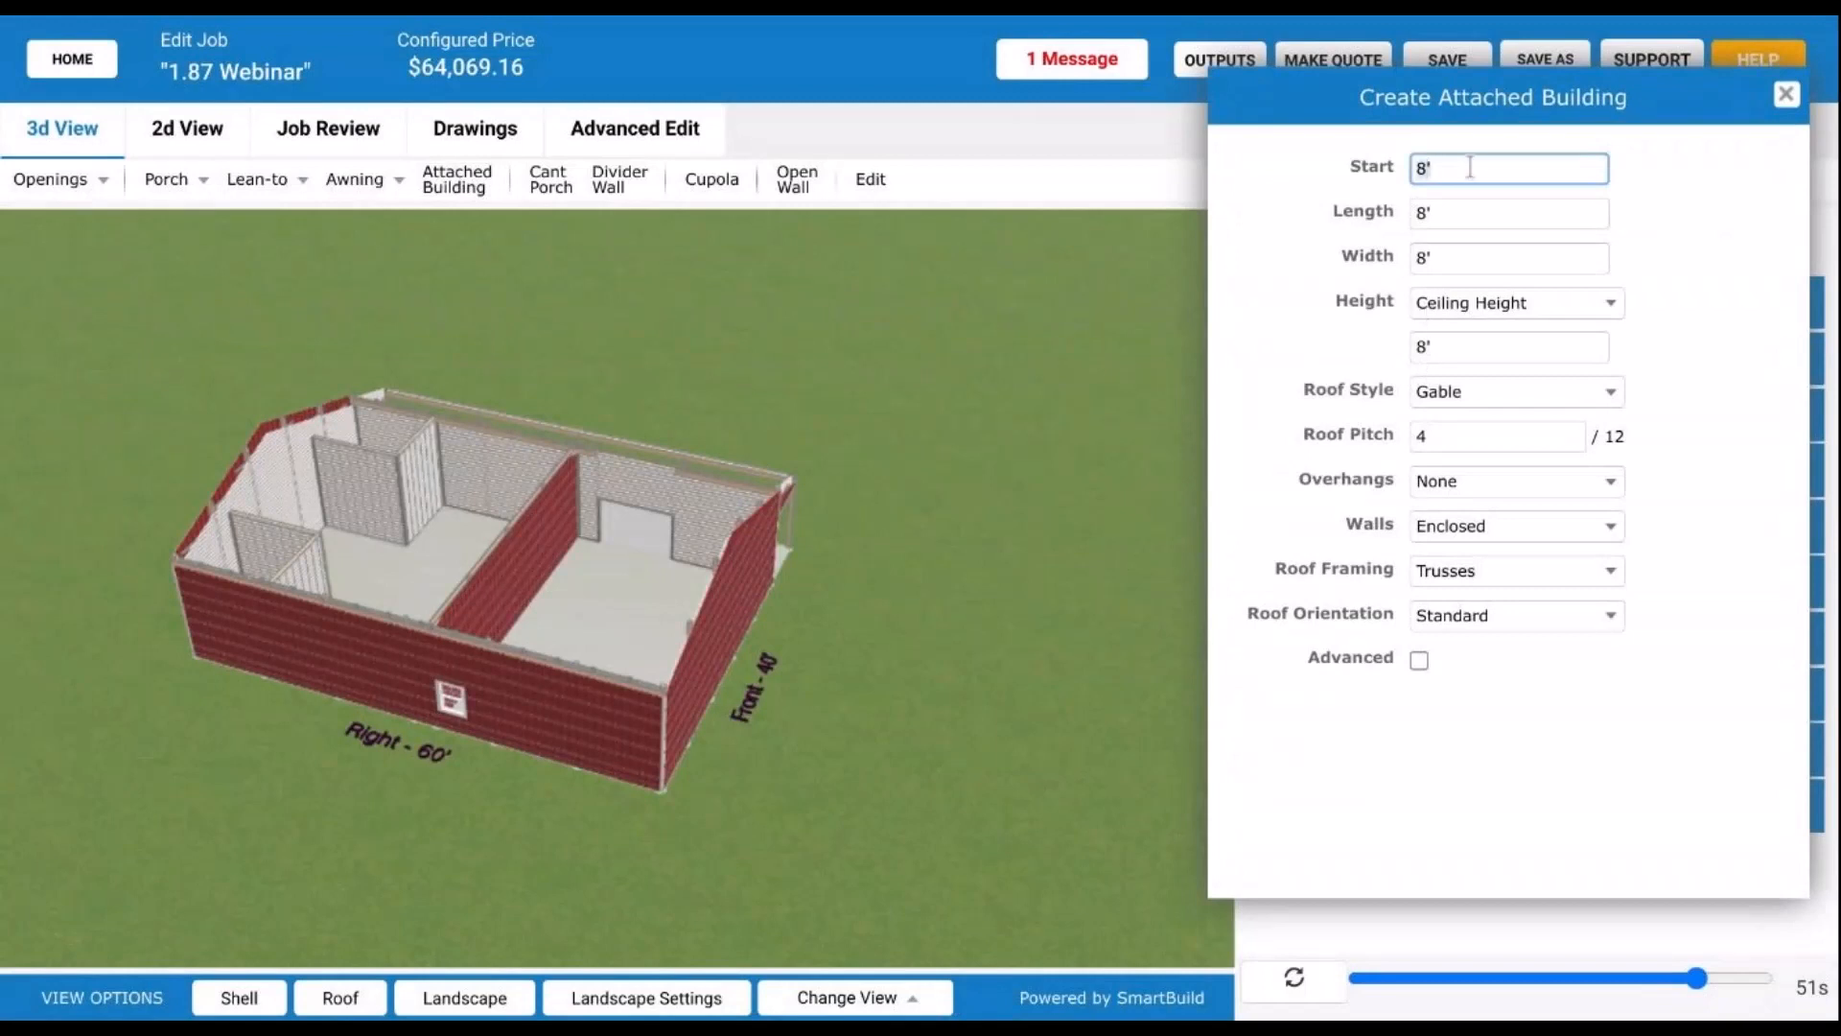
text(0)
triple_click(1472, 210)
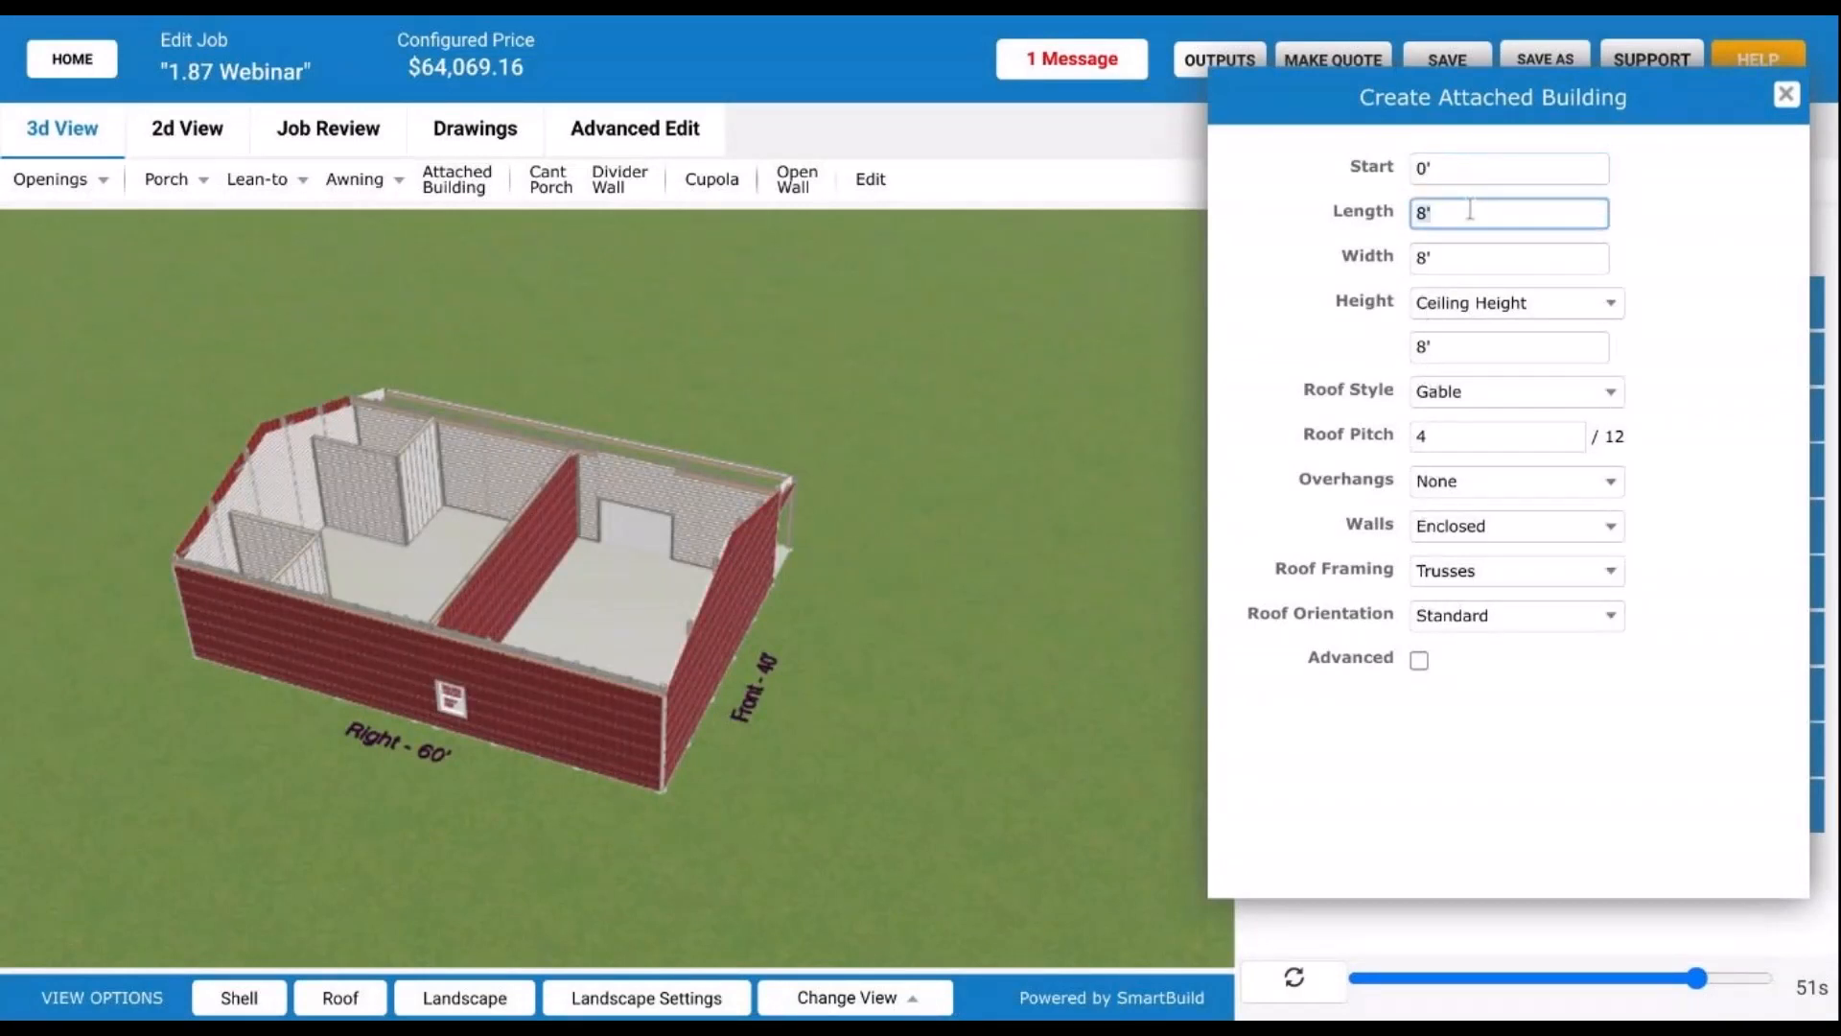
text(40)
triple_click(1423, 257)
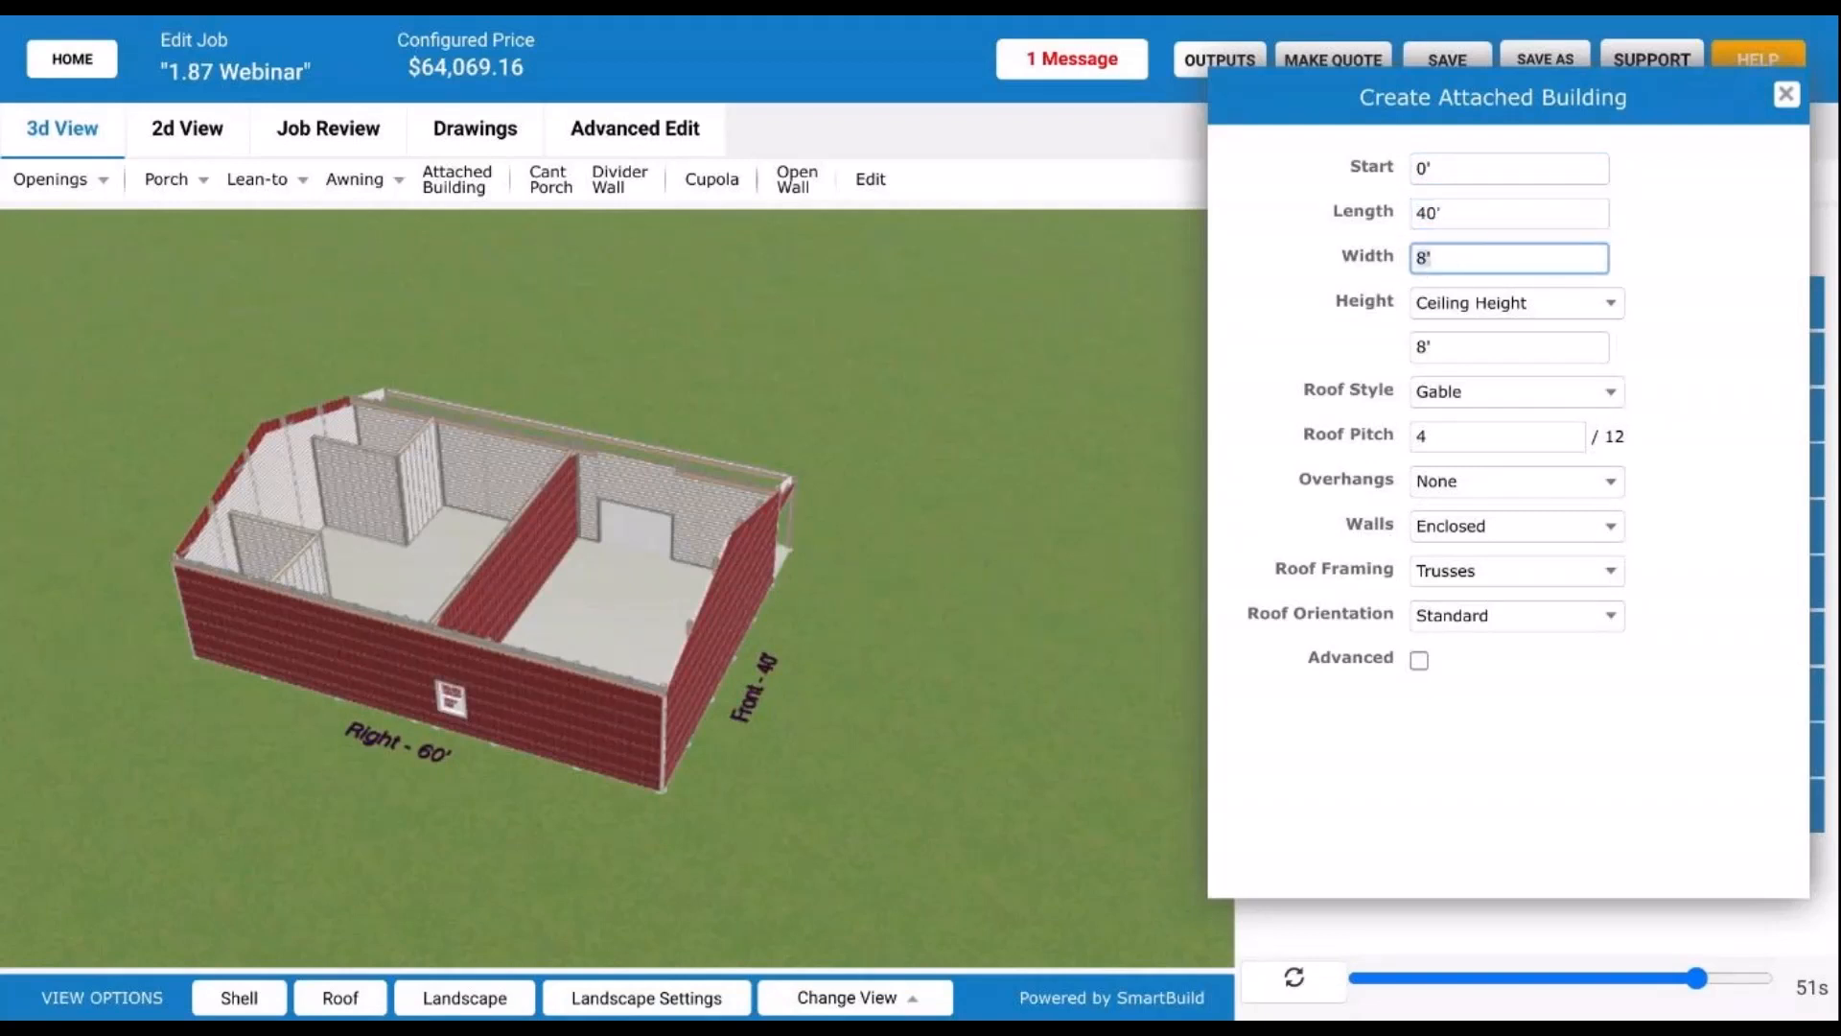
text(20)
key(Tab)
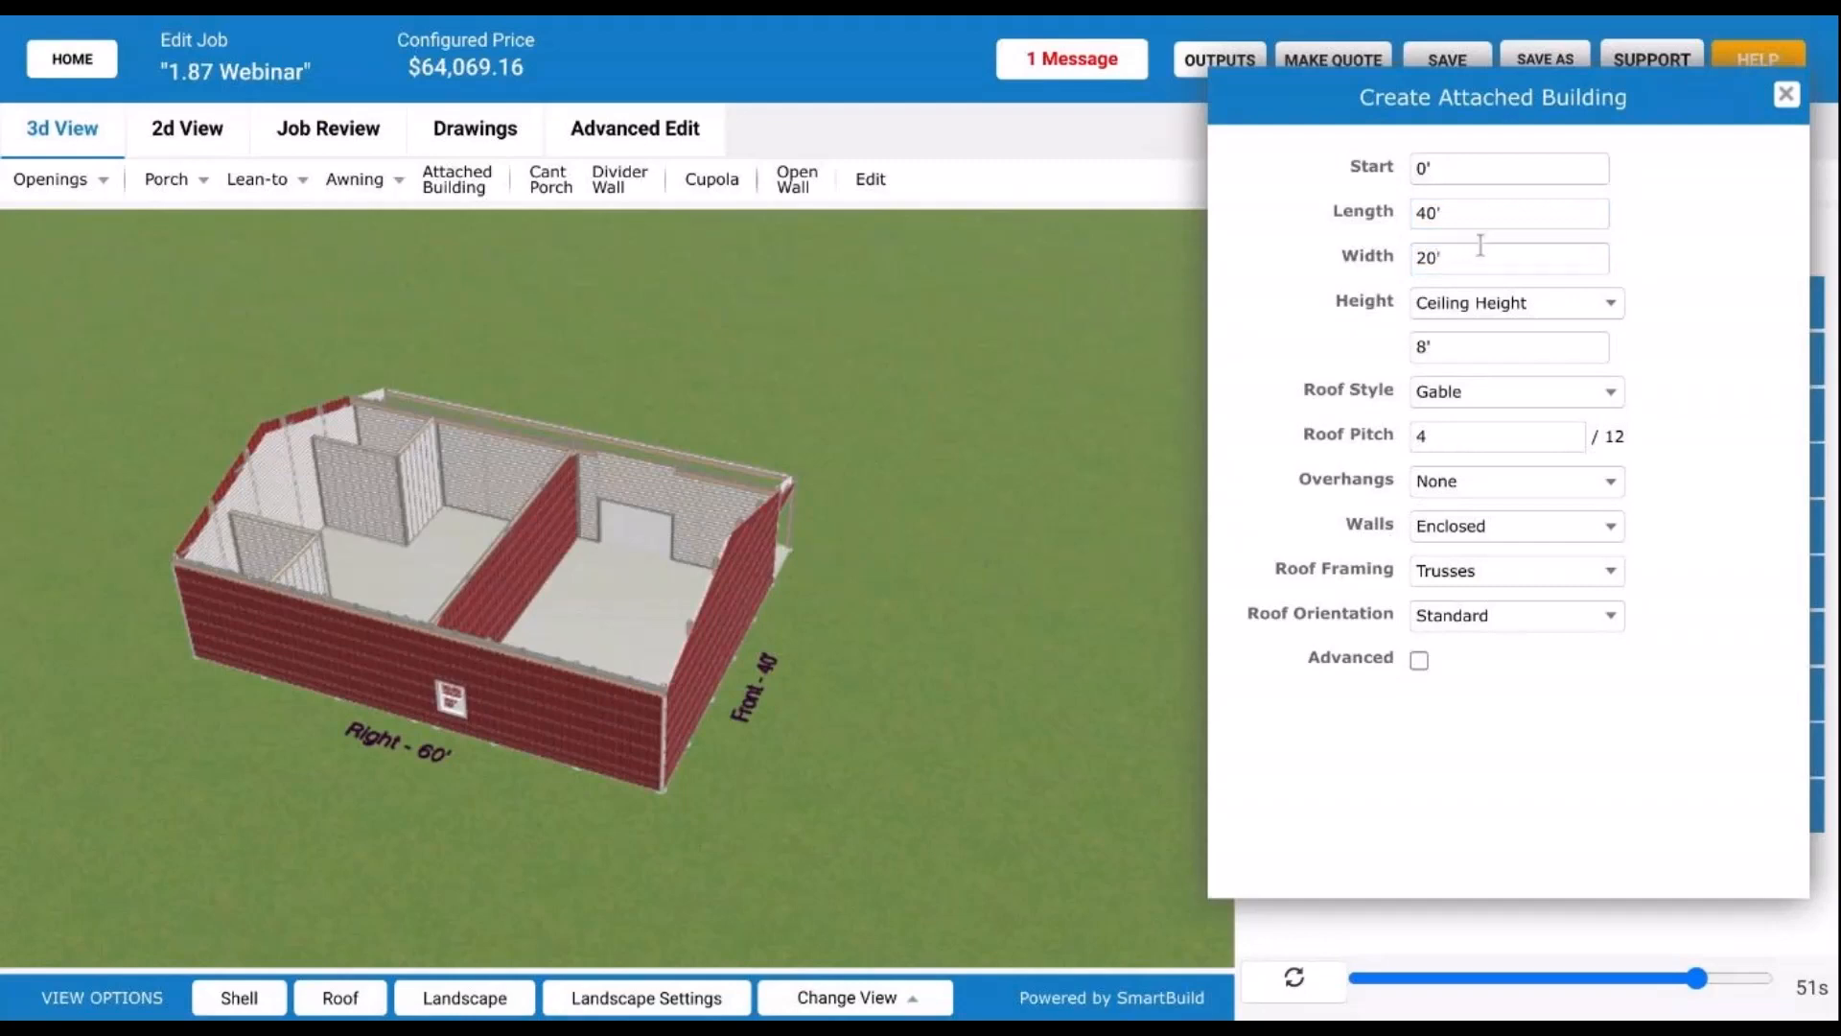
Step: Review the attached building's advanced options and place it on the 40' front wall
click(1420, 660)
scroll(1414, 645, down, 5)
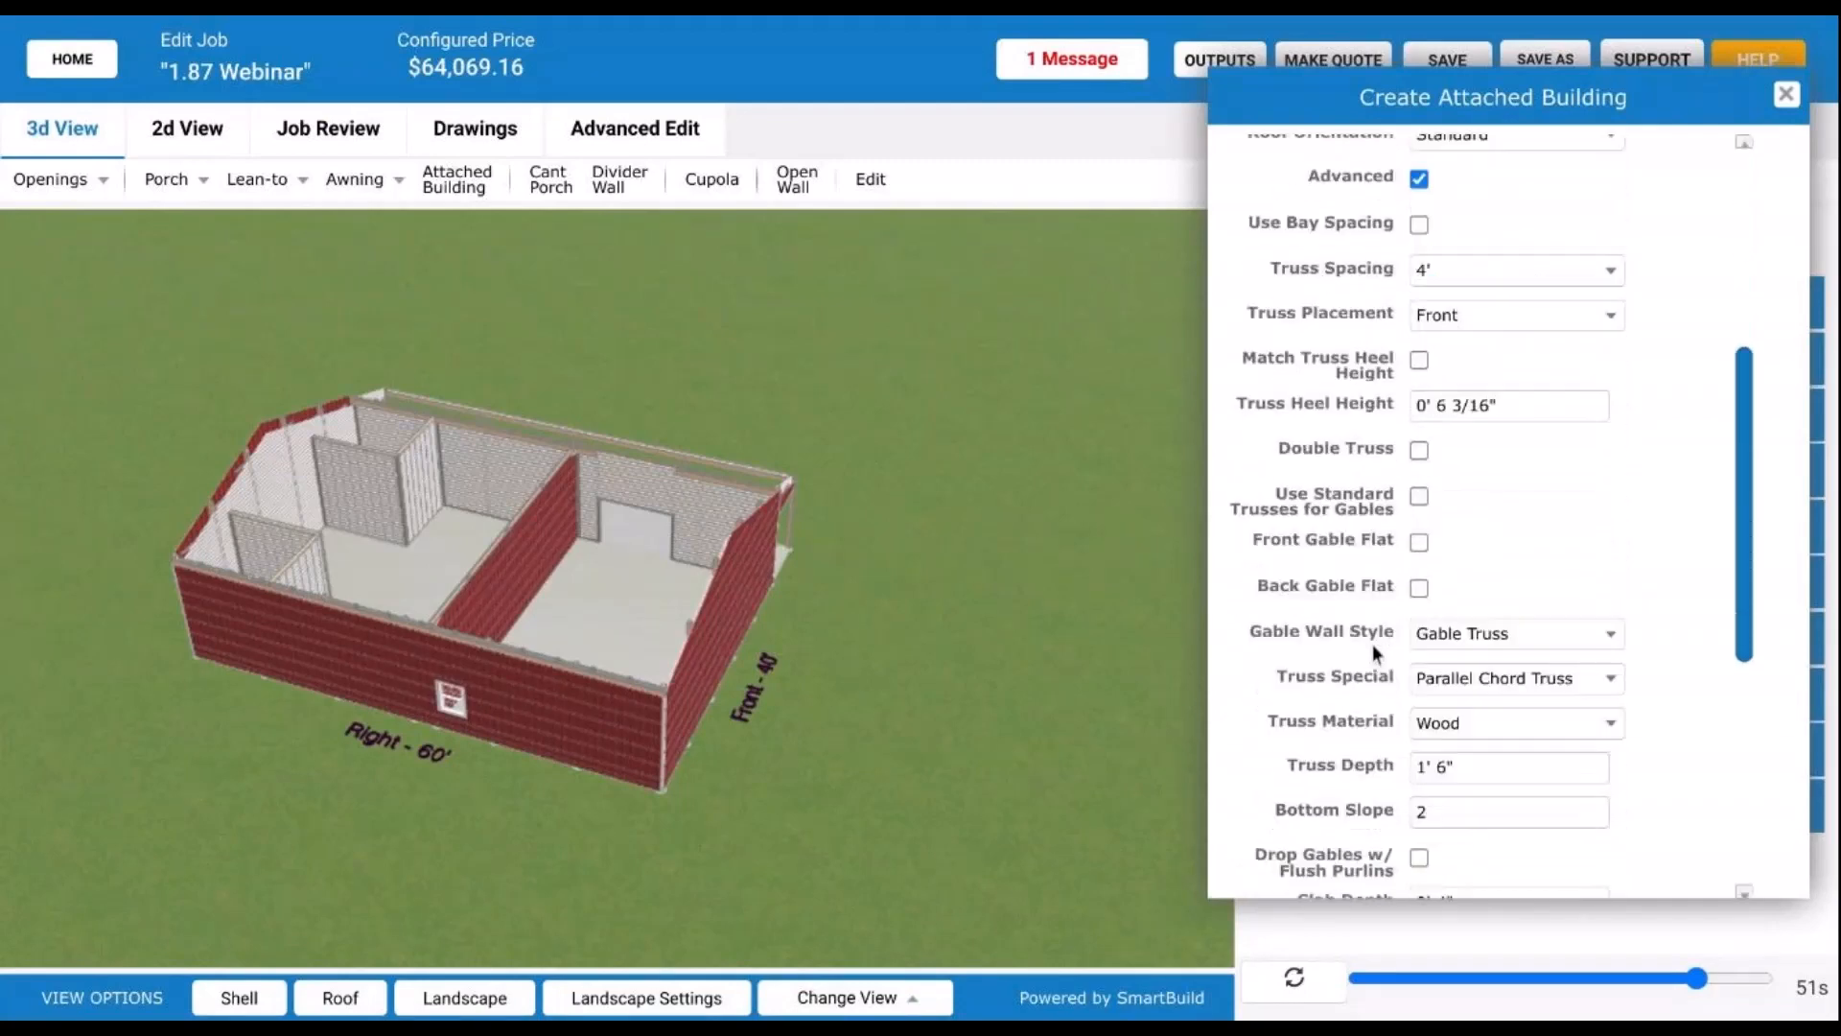
scroll(1376, 642, down, 6)
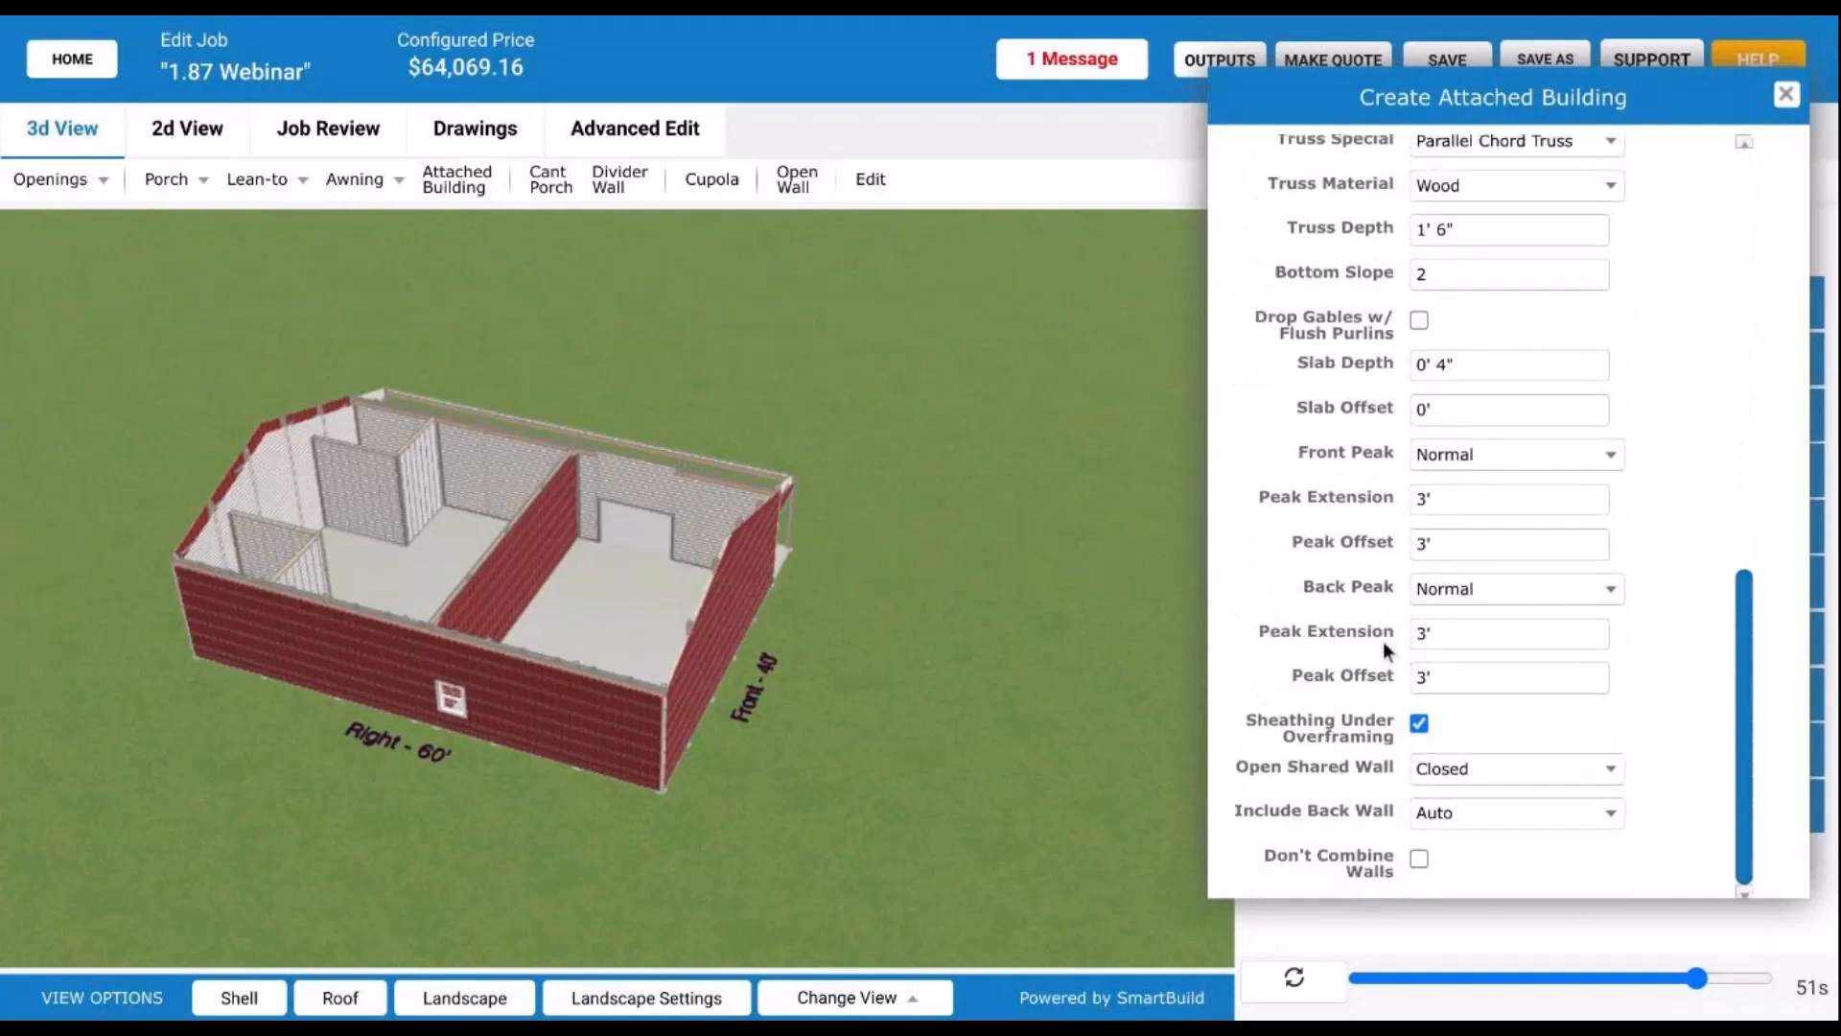
click(720, 612)
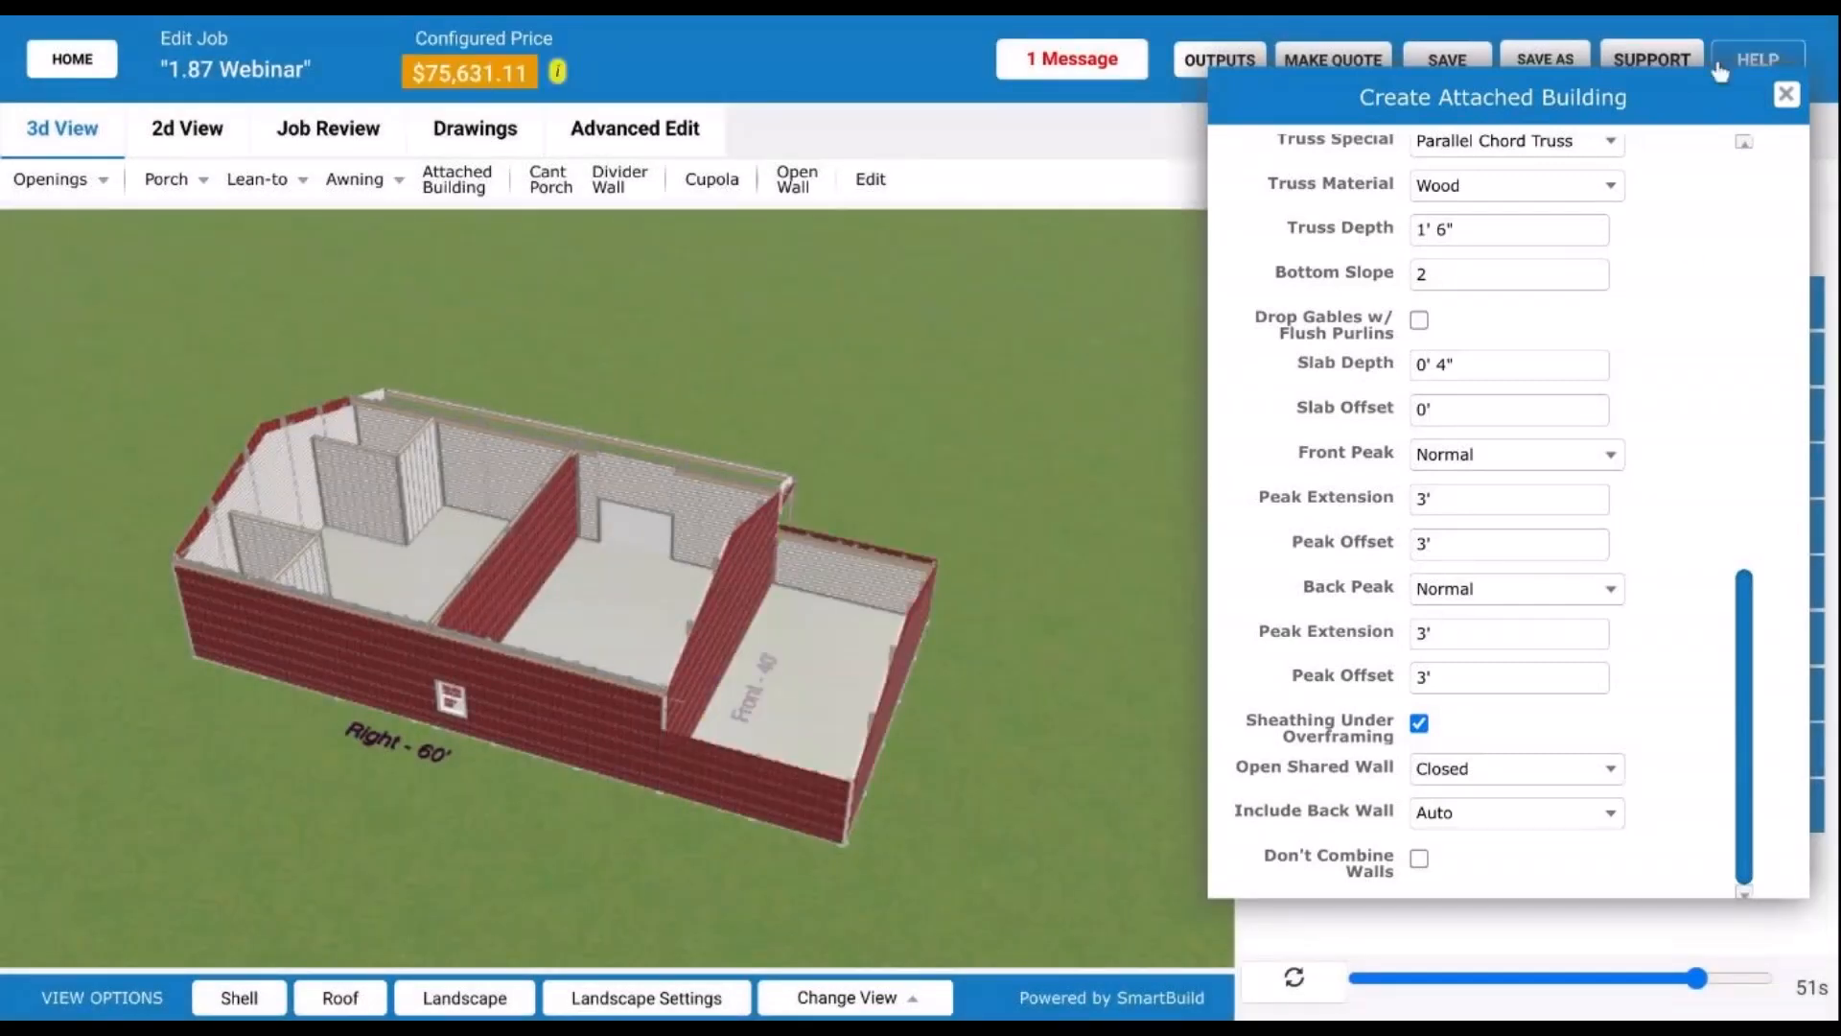
click(1786, 94)
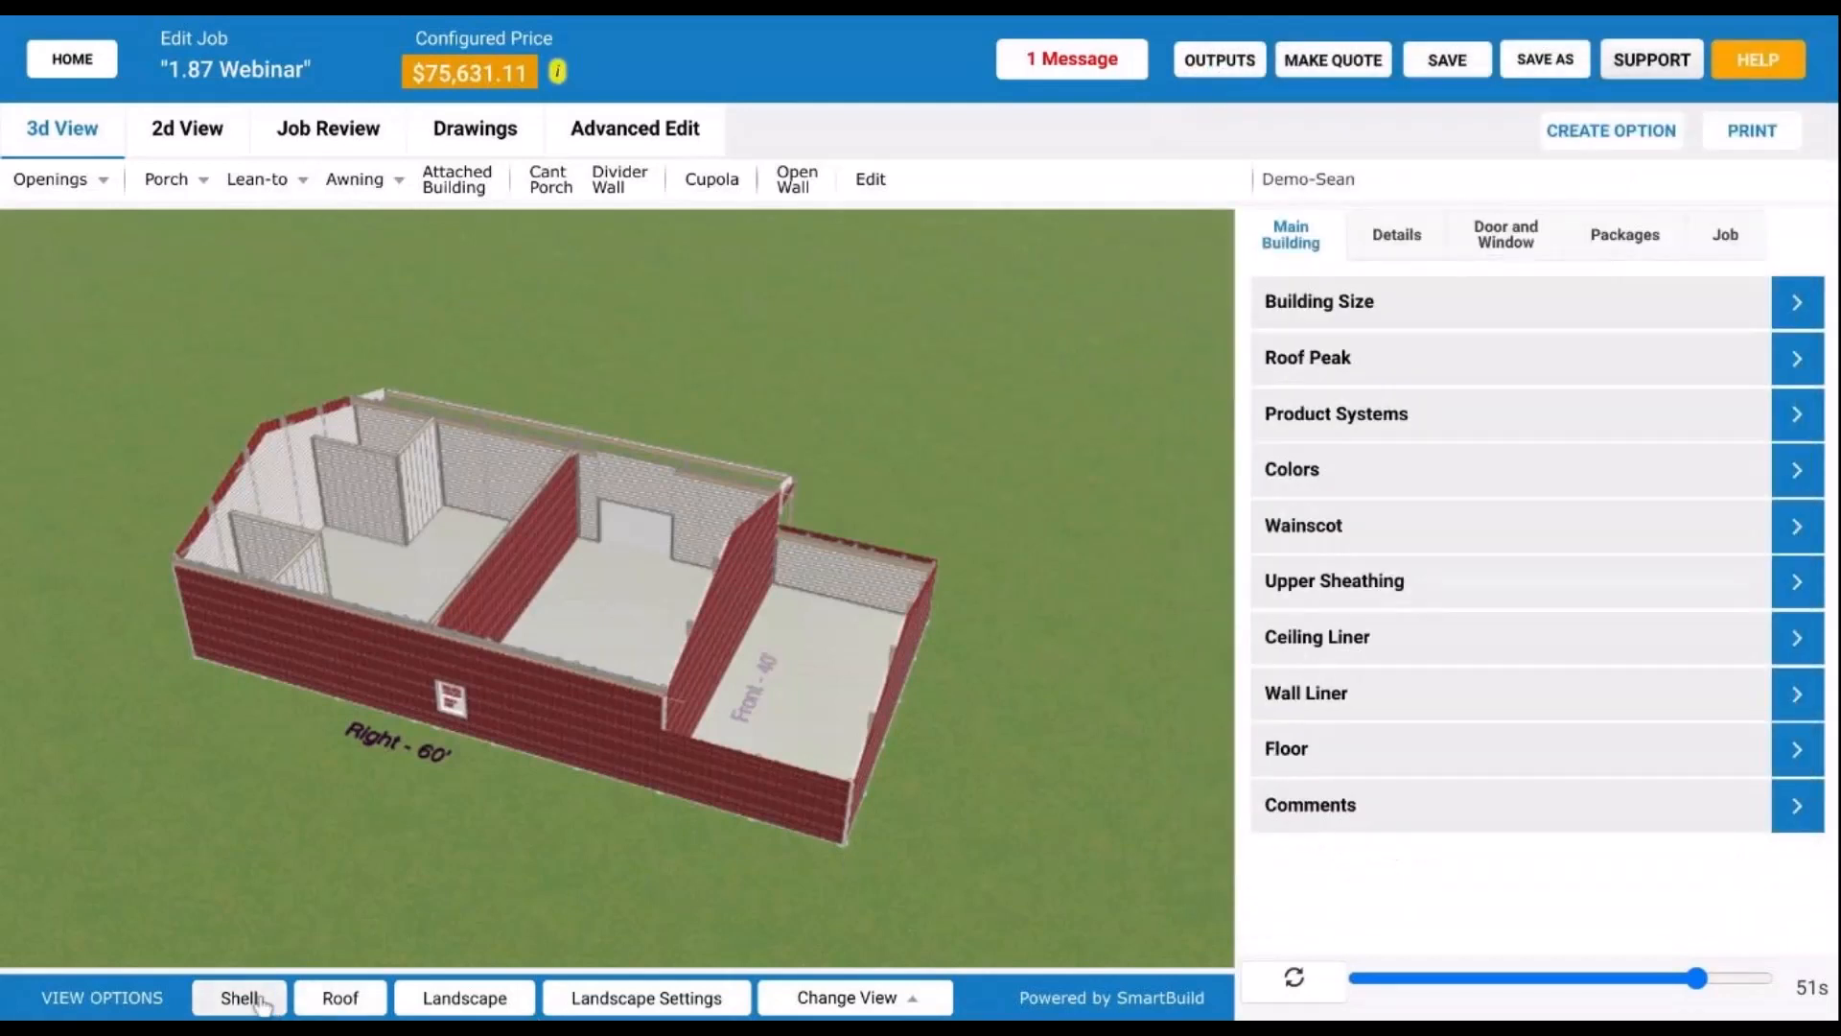
Step: Show the roof again and inspect the model with the attached building from below and from outside
click(333, 998)
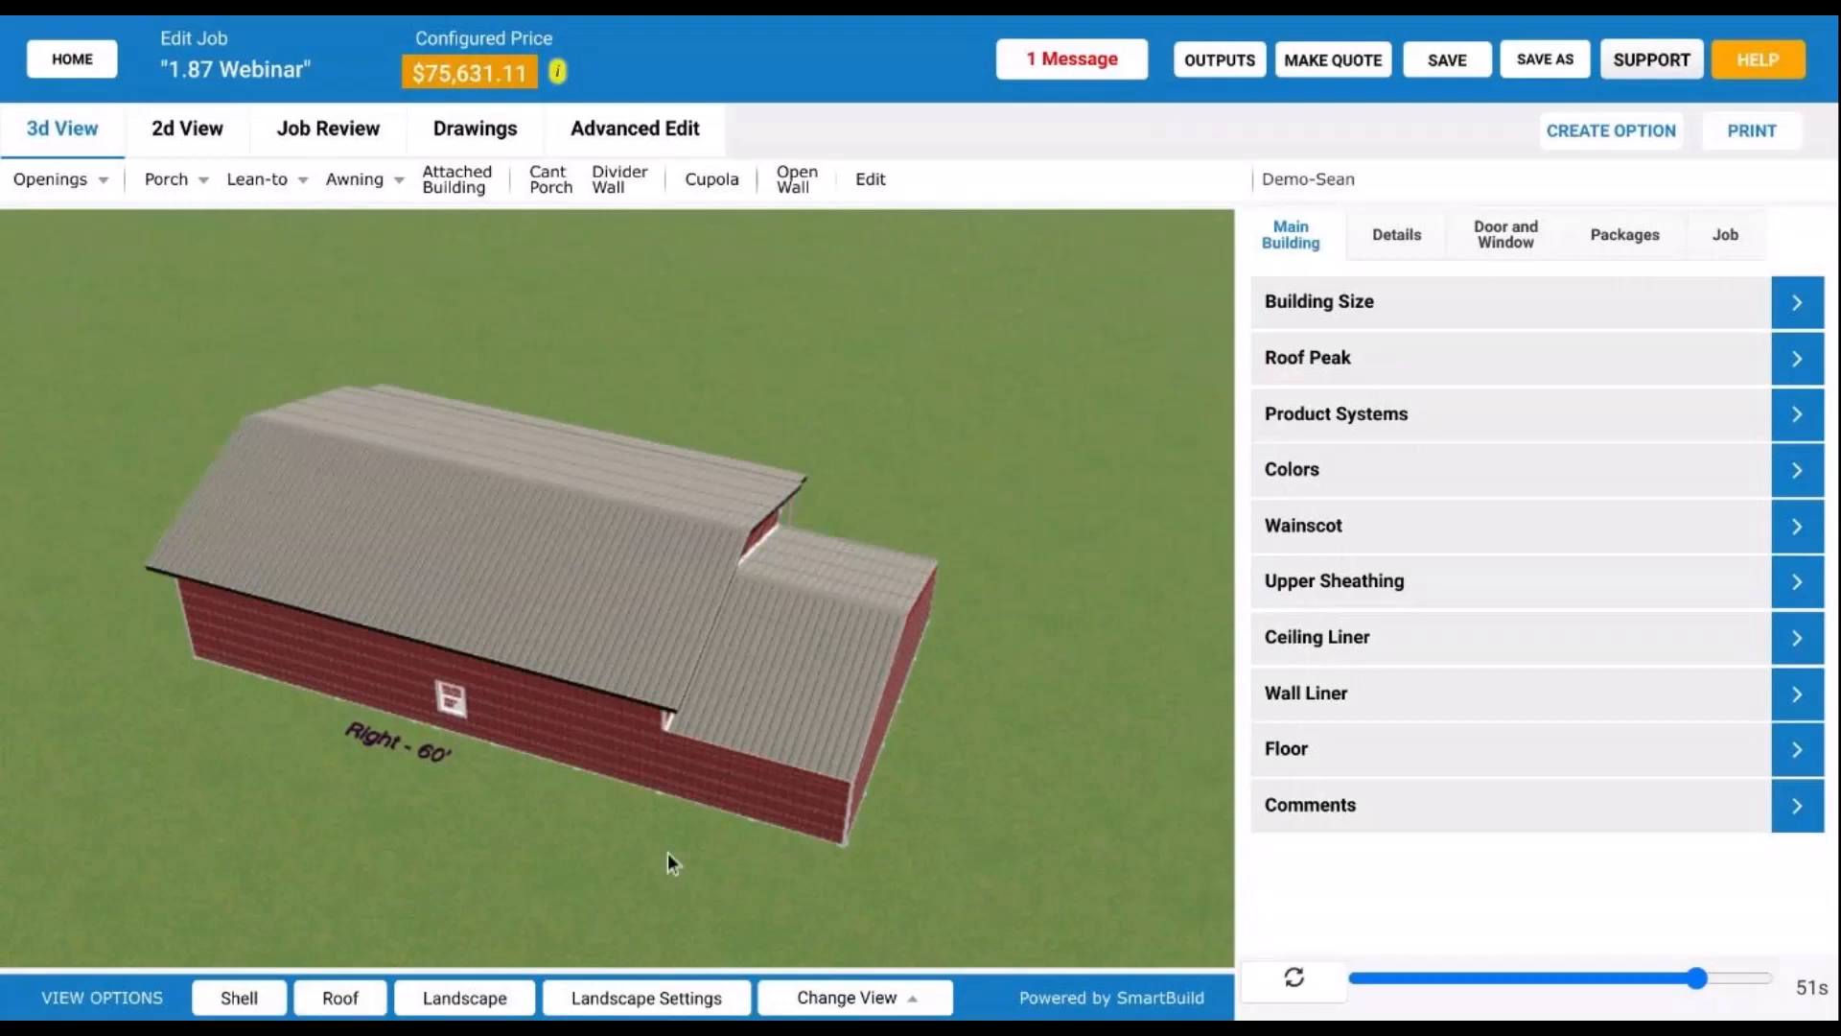
drag(668, 854, 566, 650)
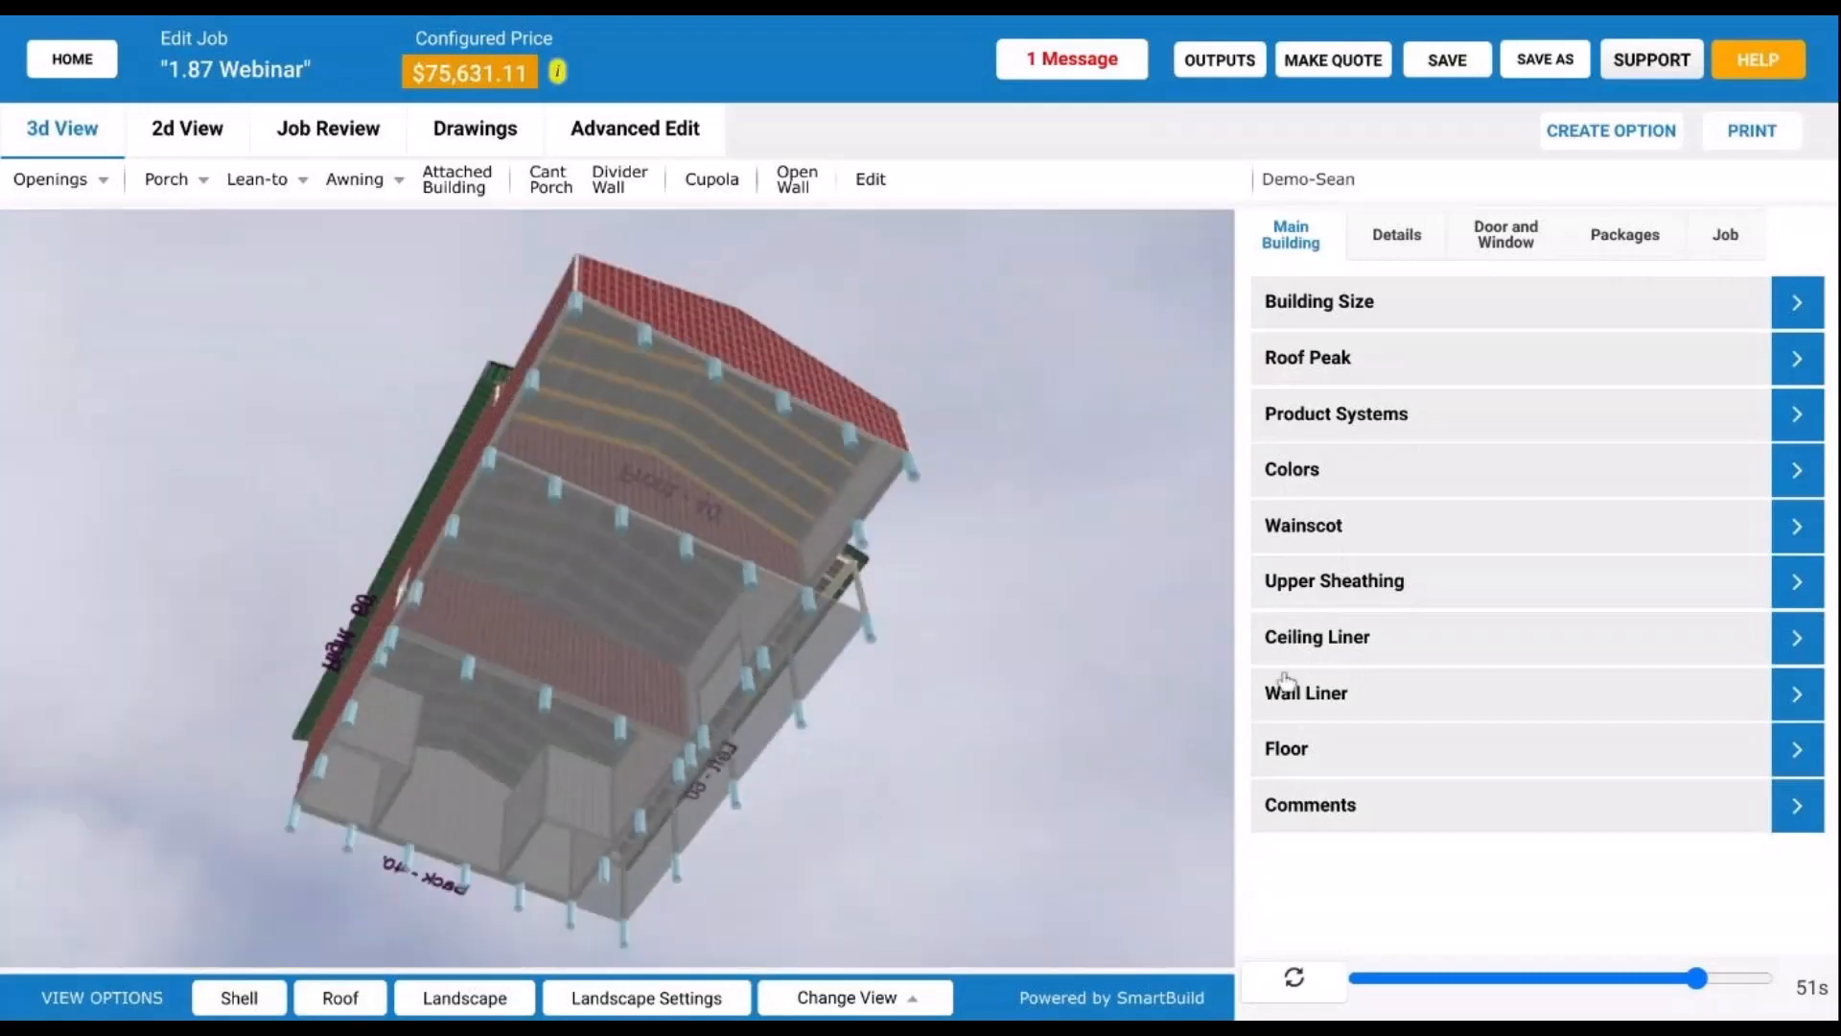
drag(652, 576, 831, 709)
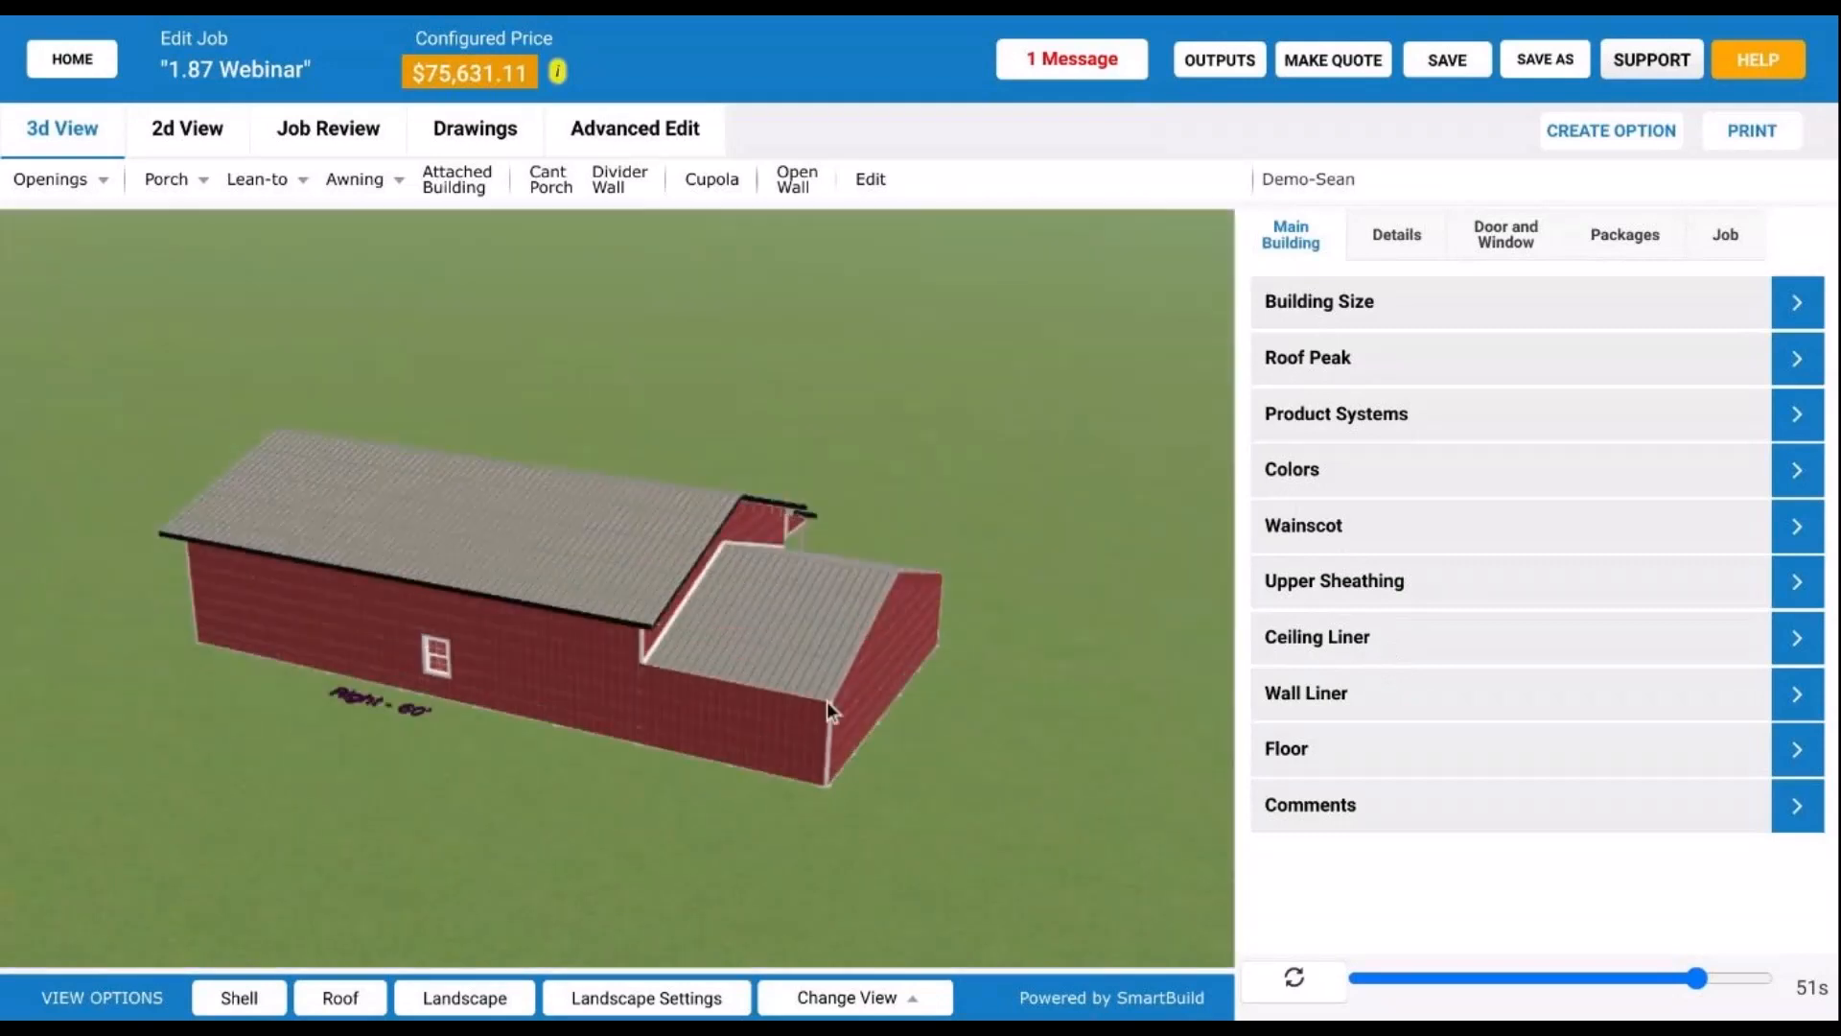
Step: Turn on the main building's ceiling, update the model and inspect the ceiling liner up close from below
click(1438, 642)
click(1447, 698)
click(1295, 979)
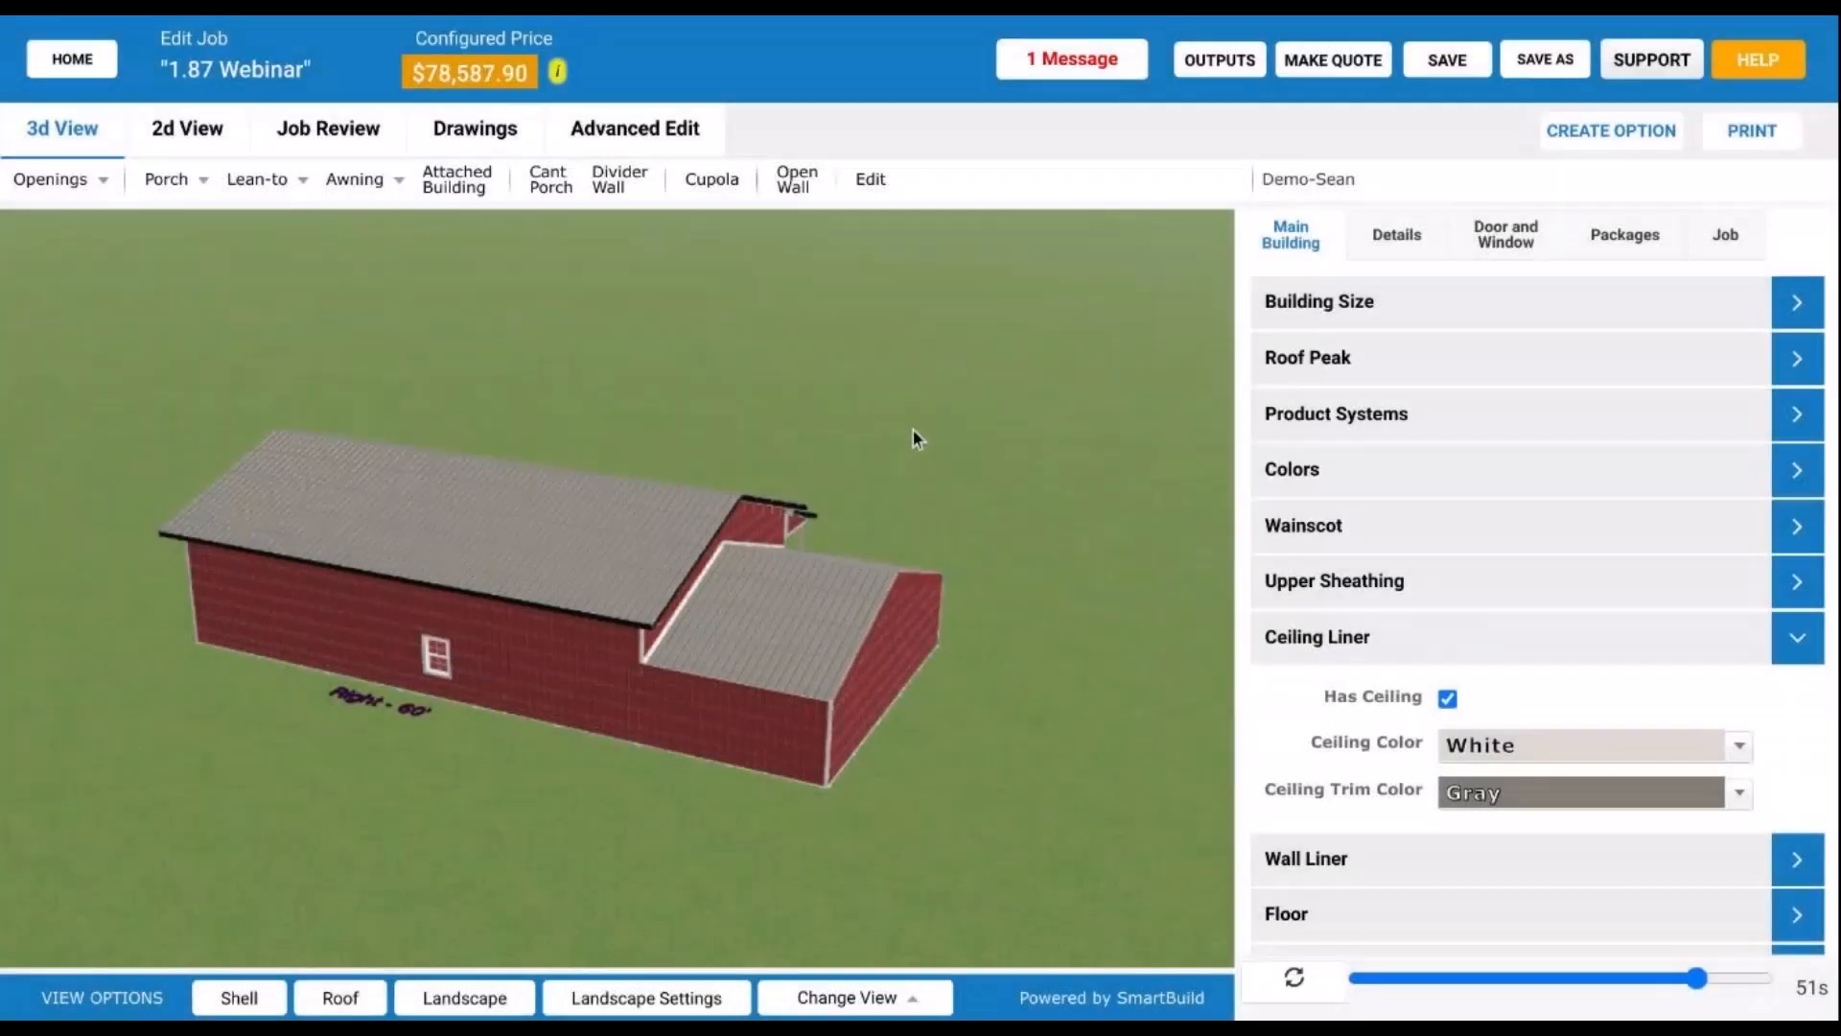
drag(913, 430, 618, 575)
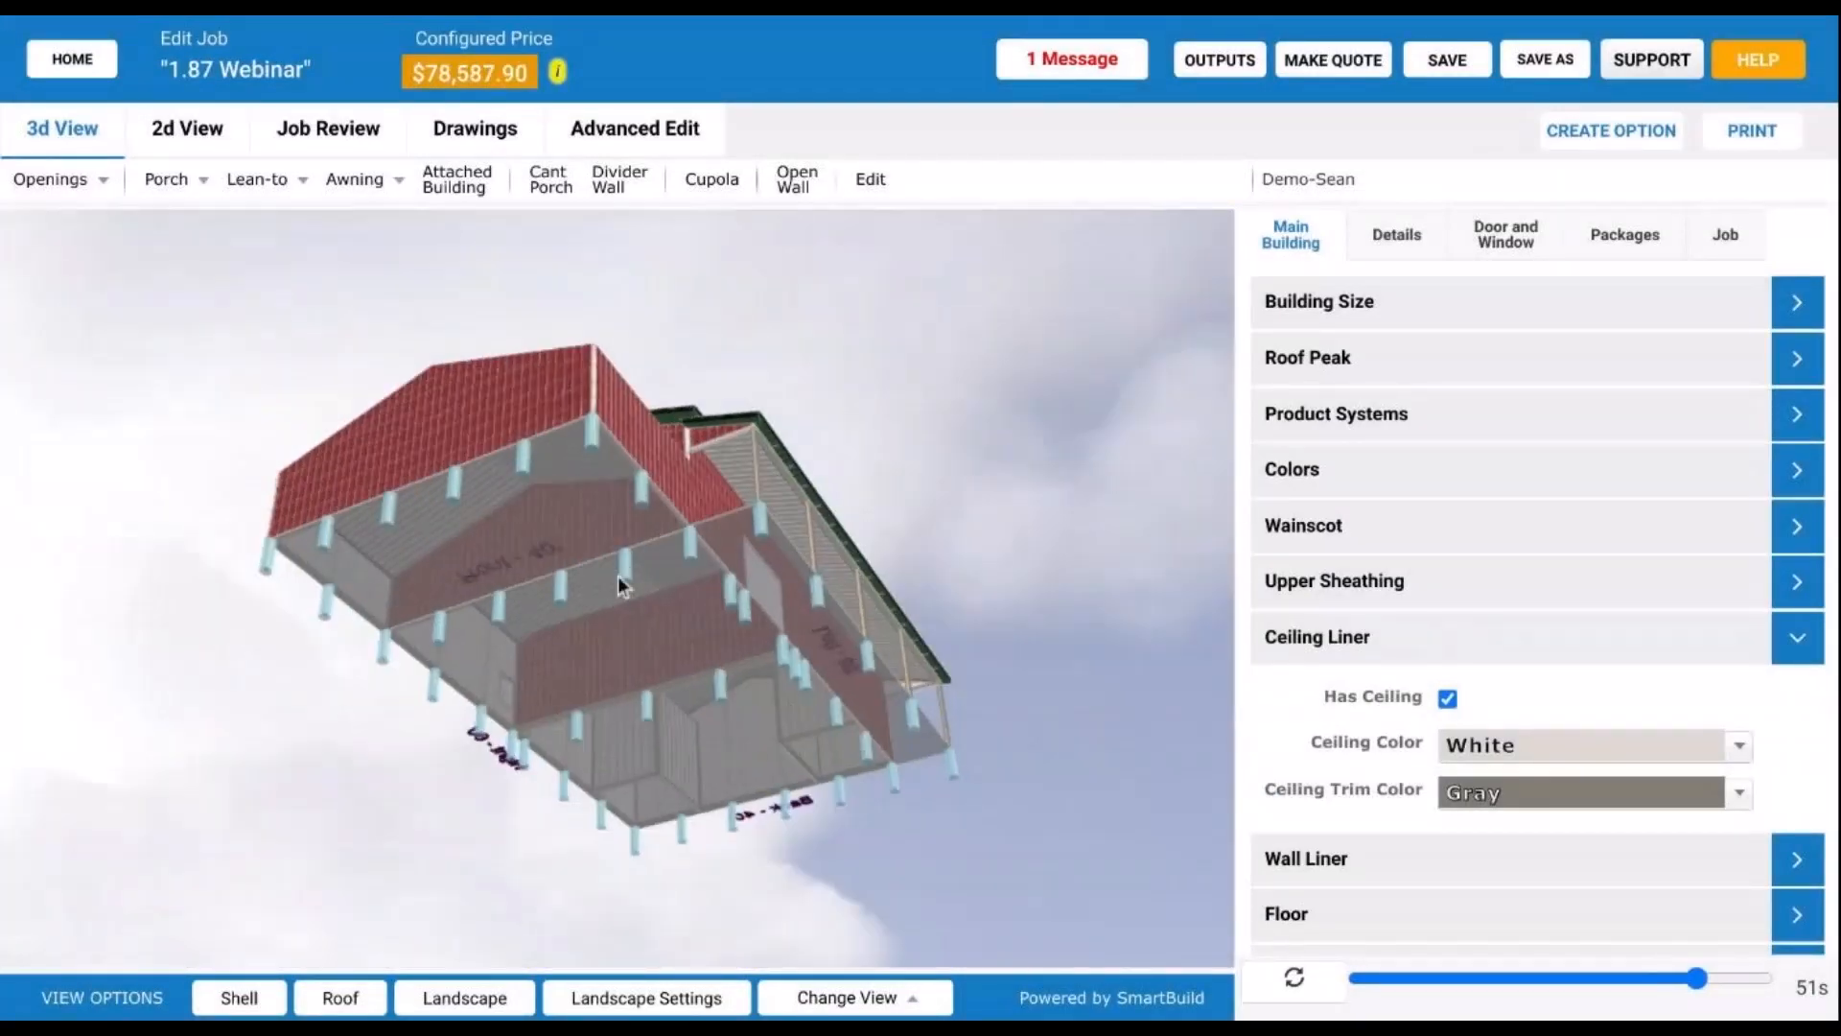
scroll(618, 595, up, 3)
scroll(617, 605, up, 6)
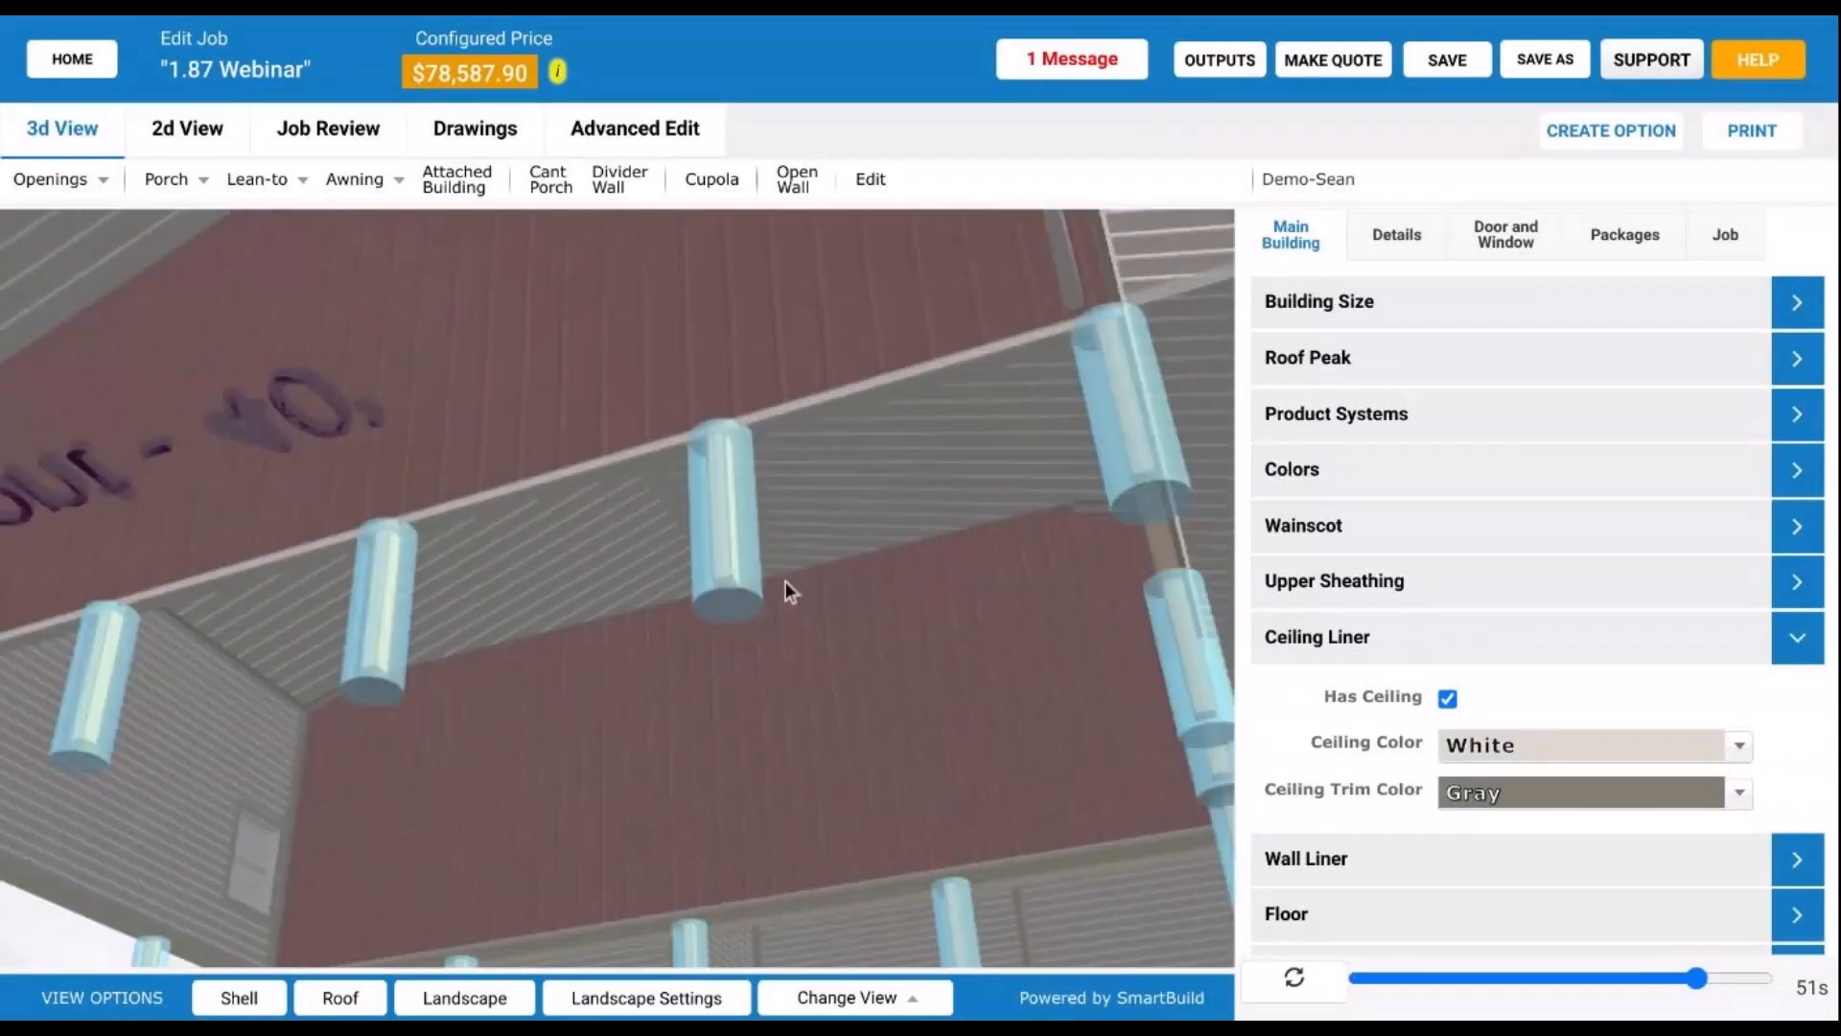
Step: Turn the ceiling off, update the model and inspect the roof framing of both buildings from below and outside
click(1448, 698)
click(1309, 993)
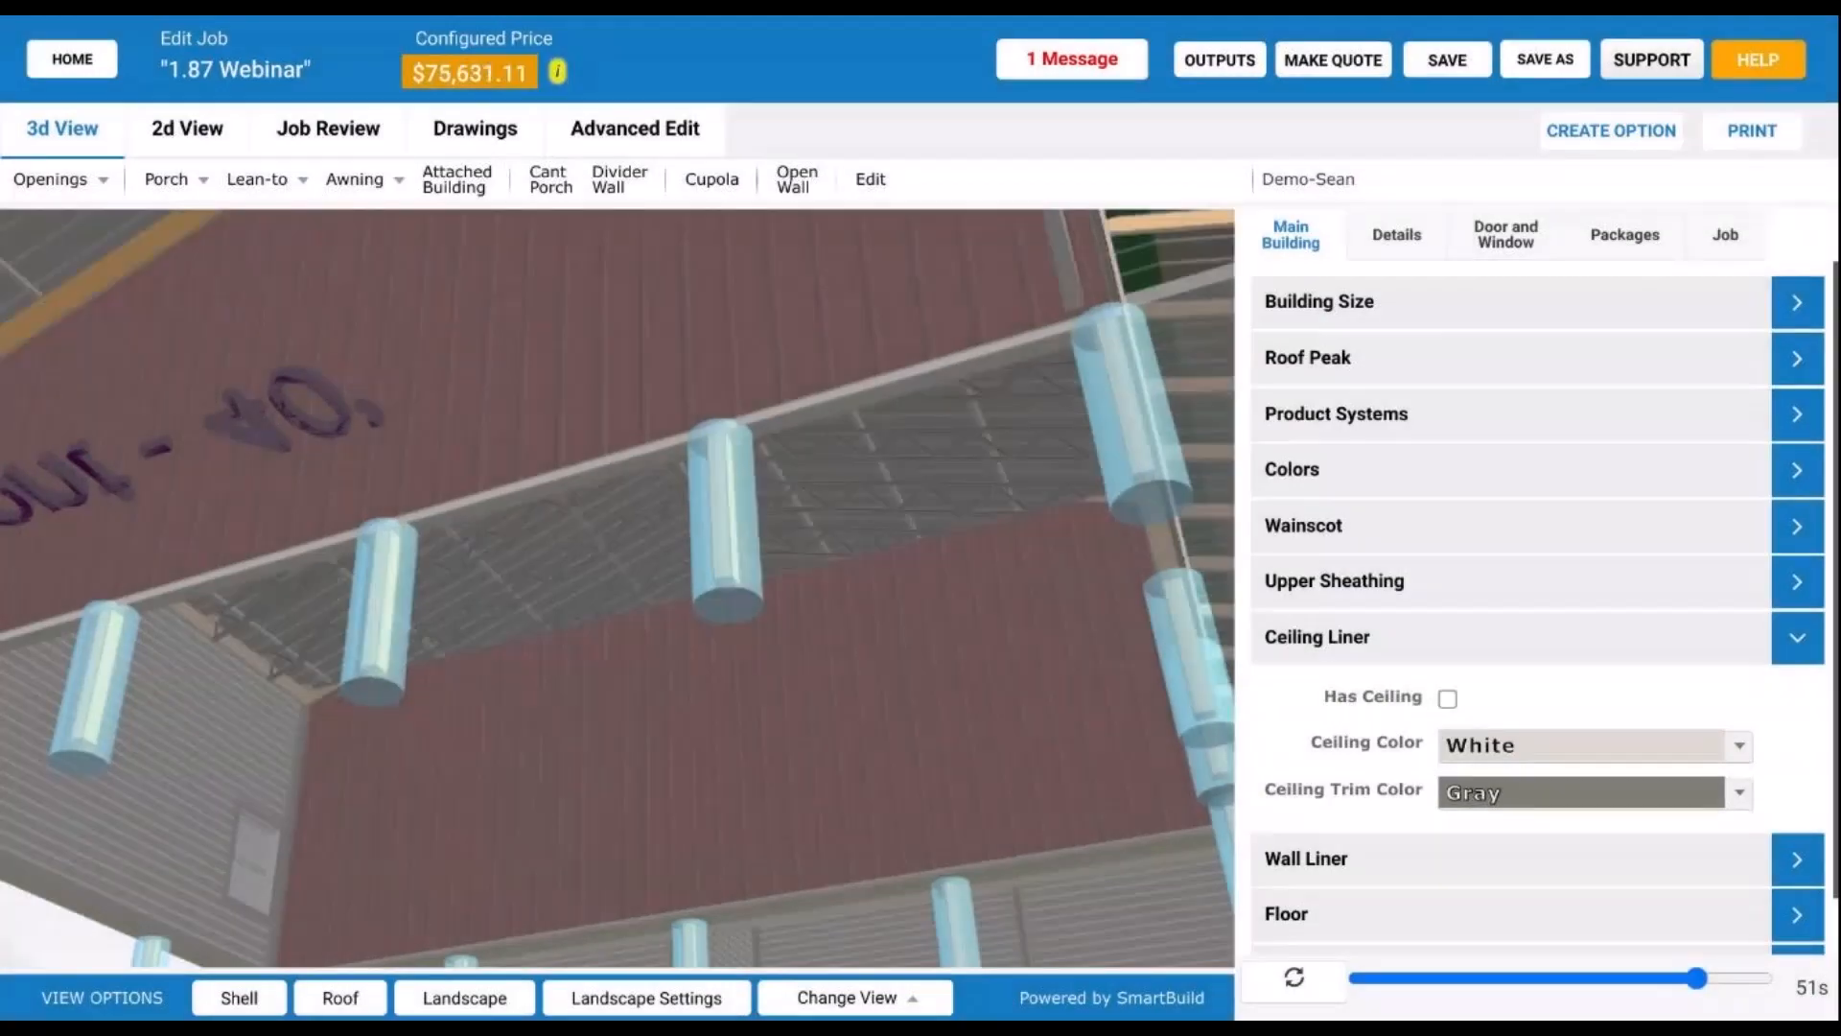
scroll(616, 697, down, 2)
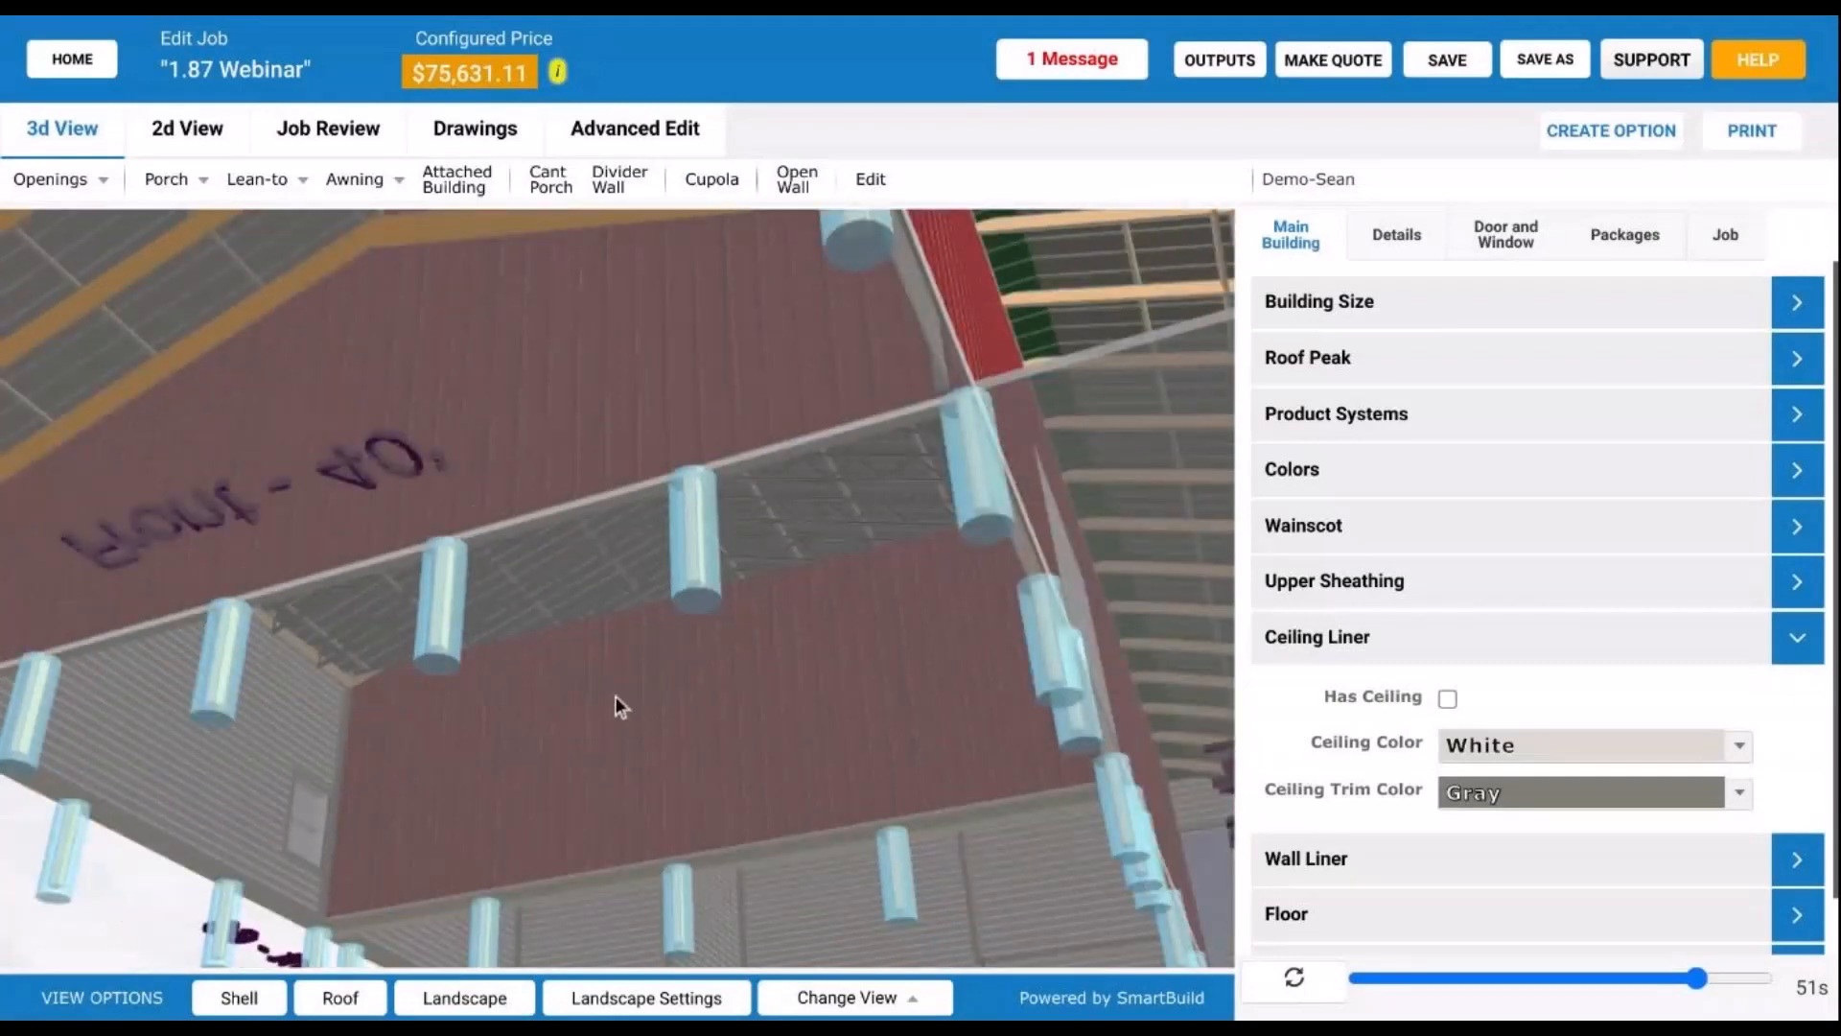
drag(616, 694, 620, 589)
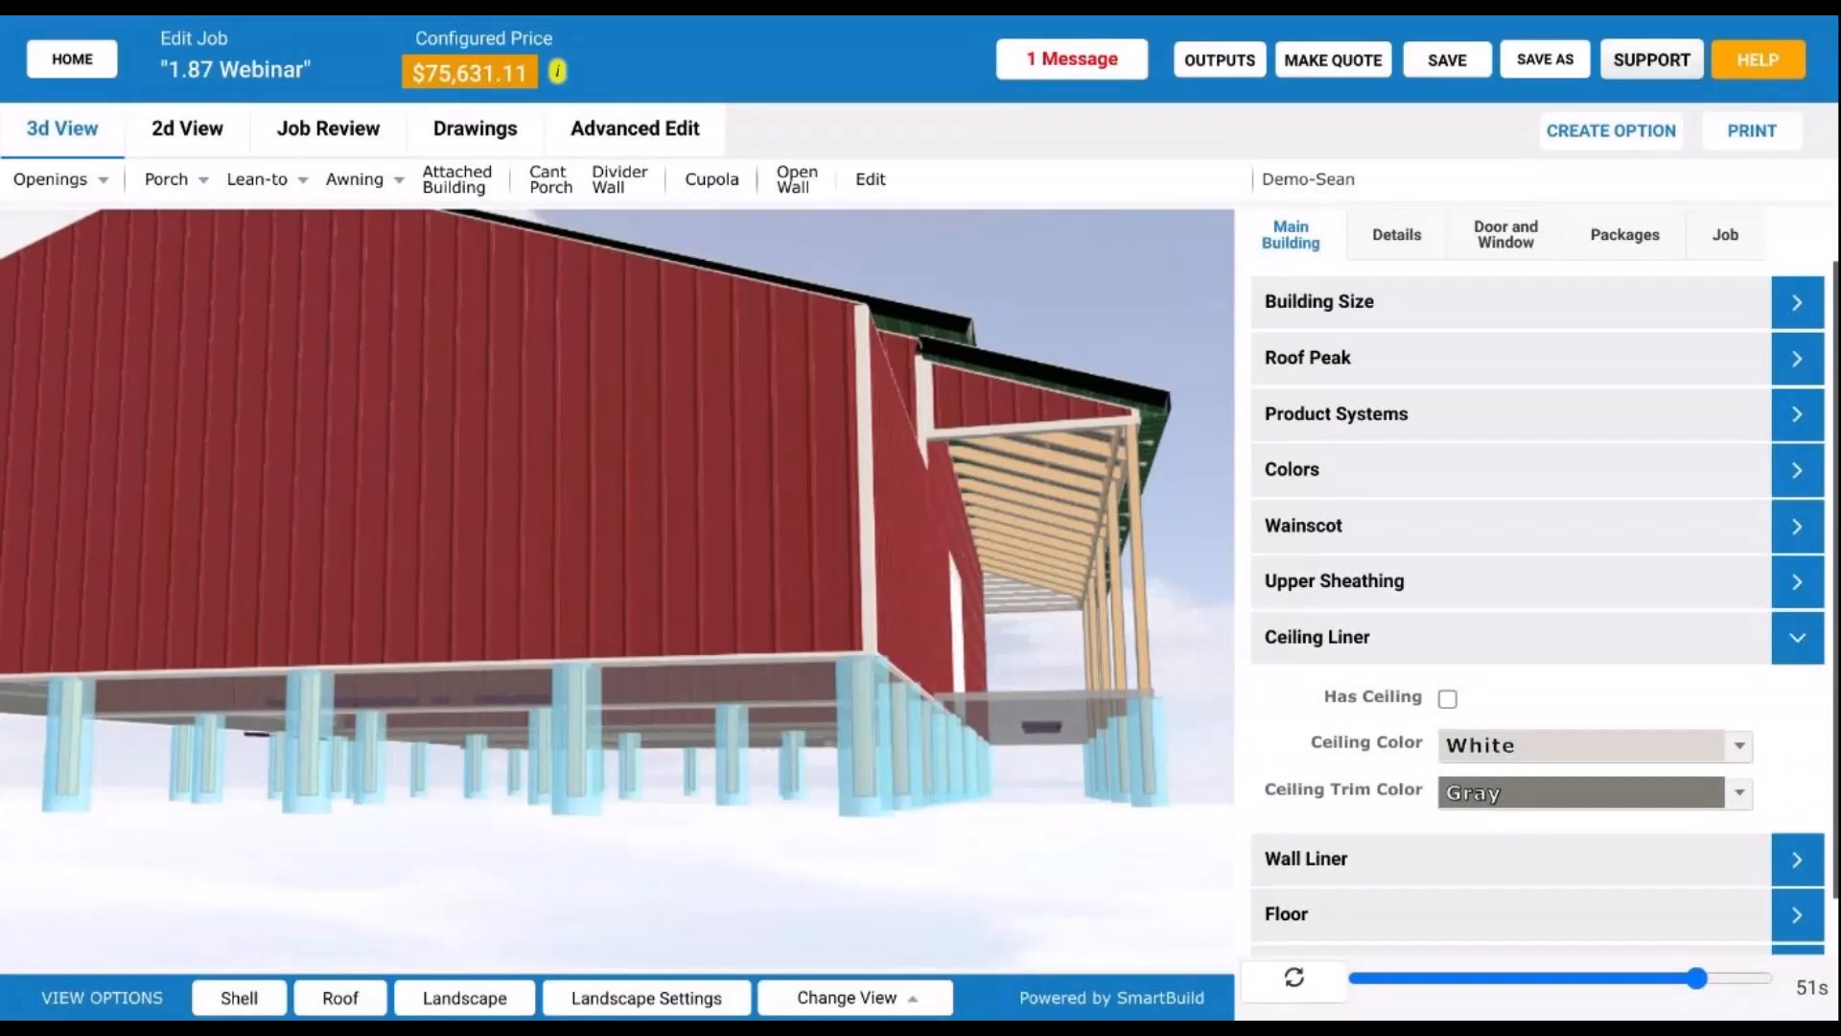
scroll(717, 537, down, 3)
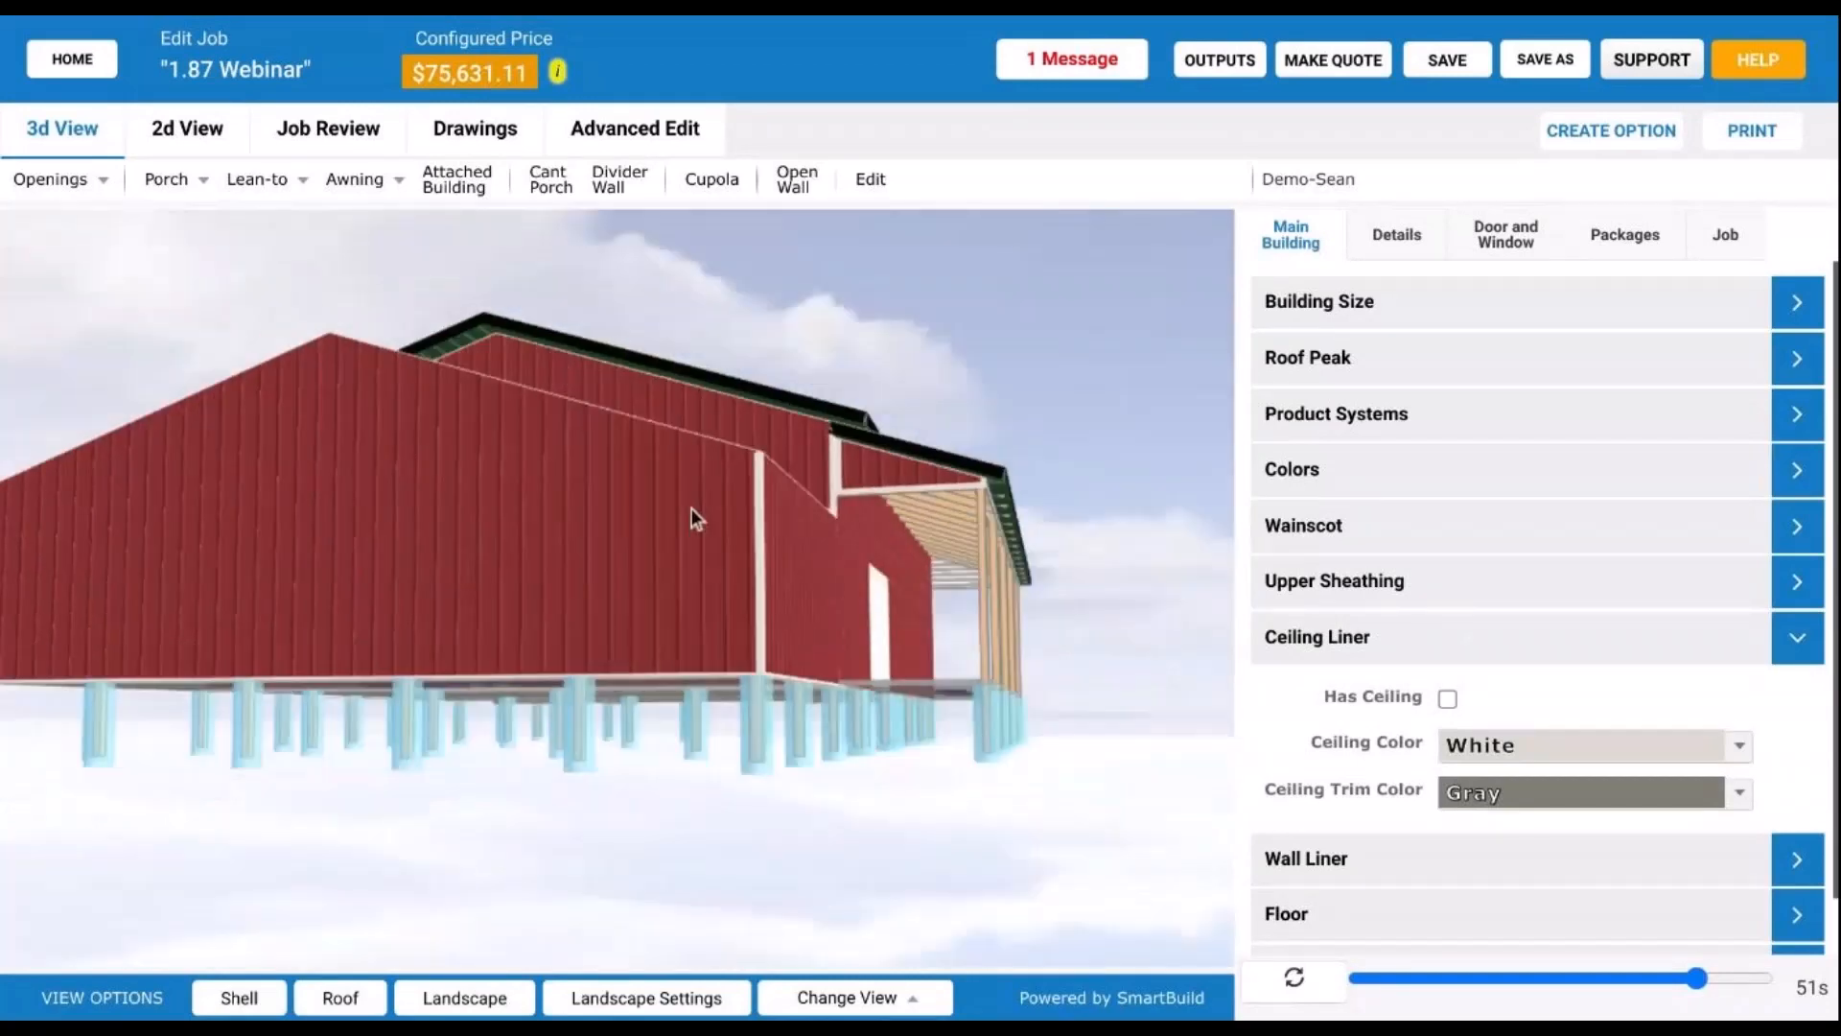
drag(692, 508, 408, 654)
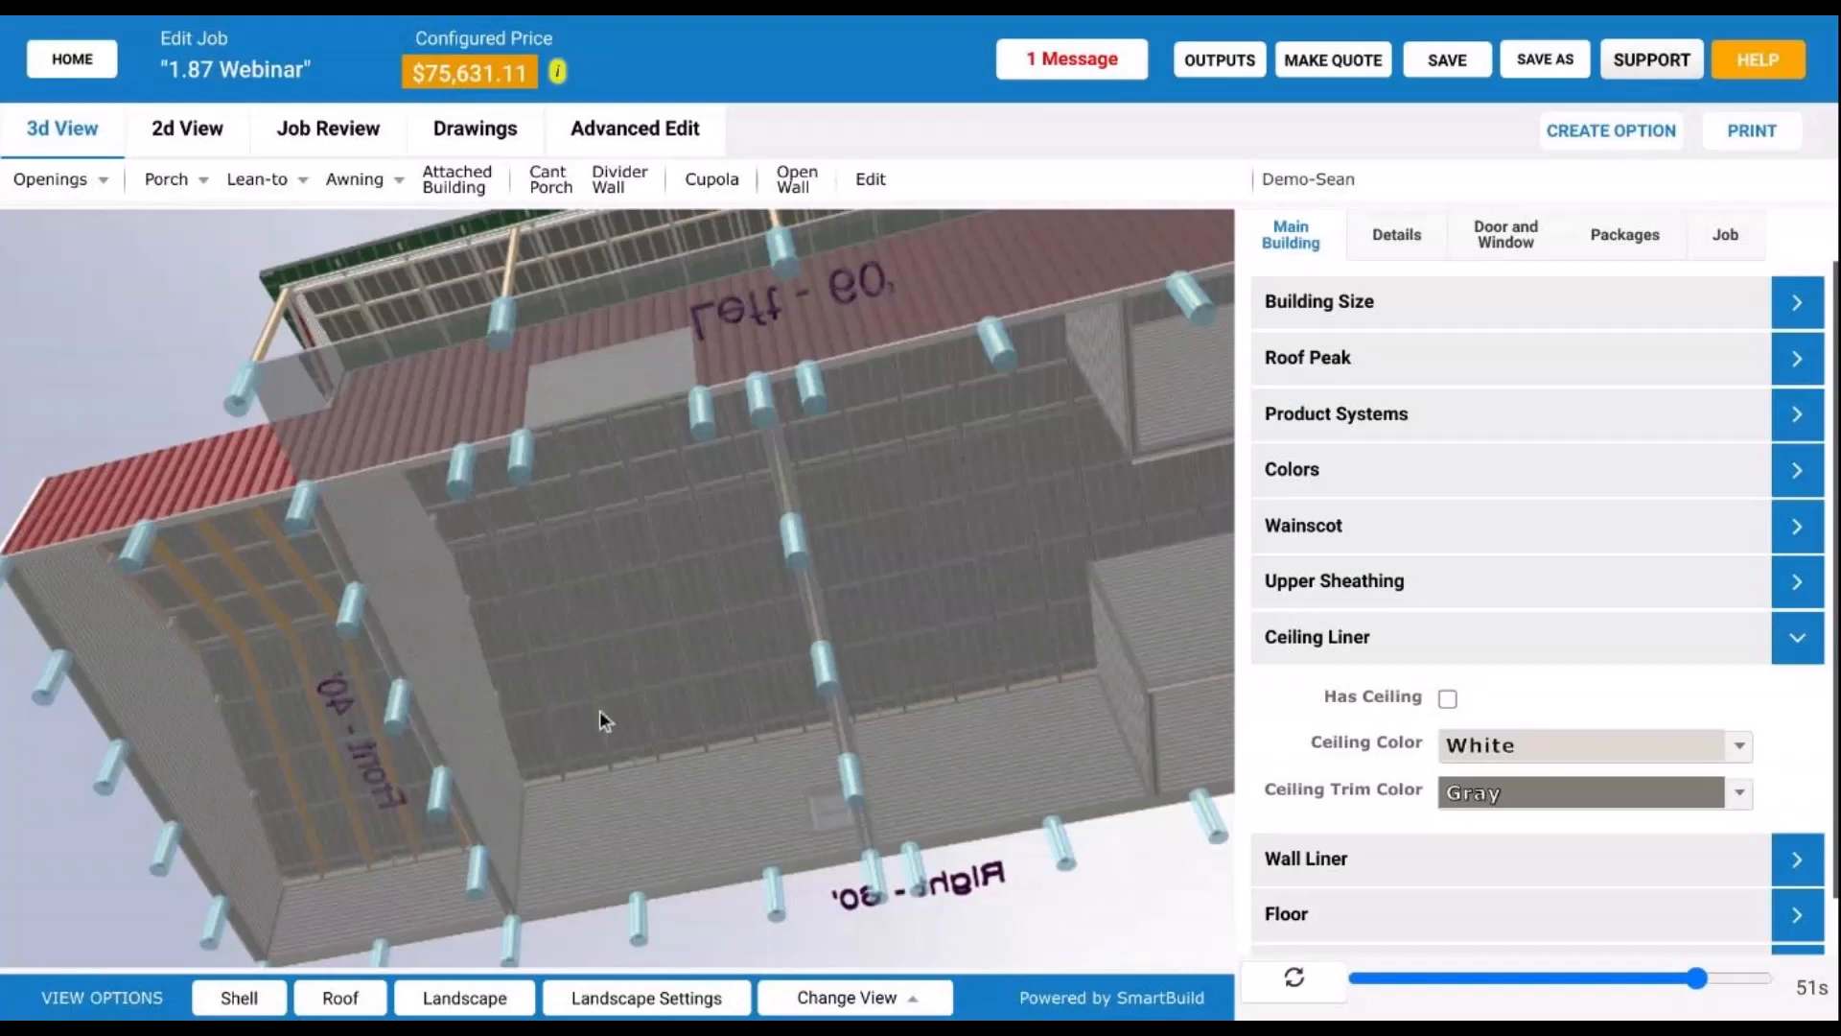
scroll(804, 491, down, 3)
drag(866, 466, 861, 555)
Step: Open the roof panel layout for advanced editing and turn on the ceiling for the attached building's ROOF-5 panel
click(641, 142)
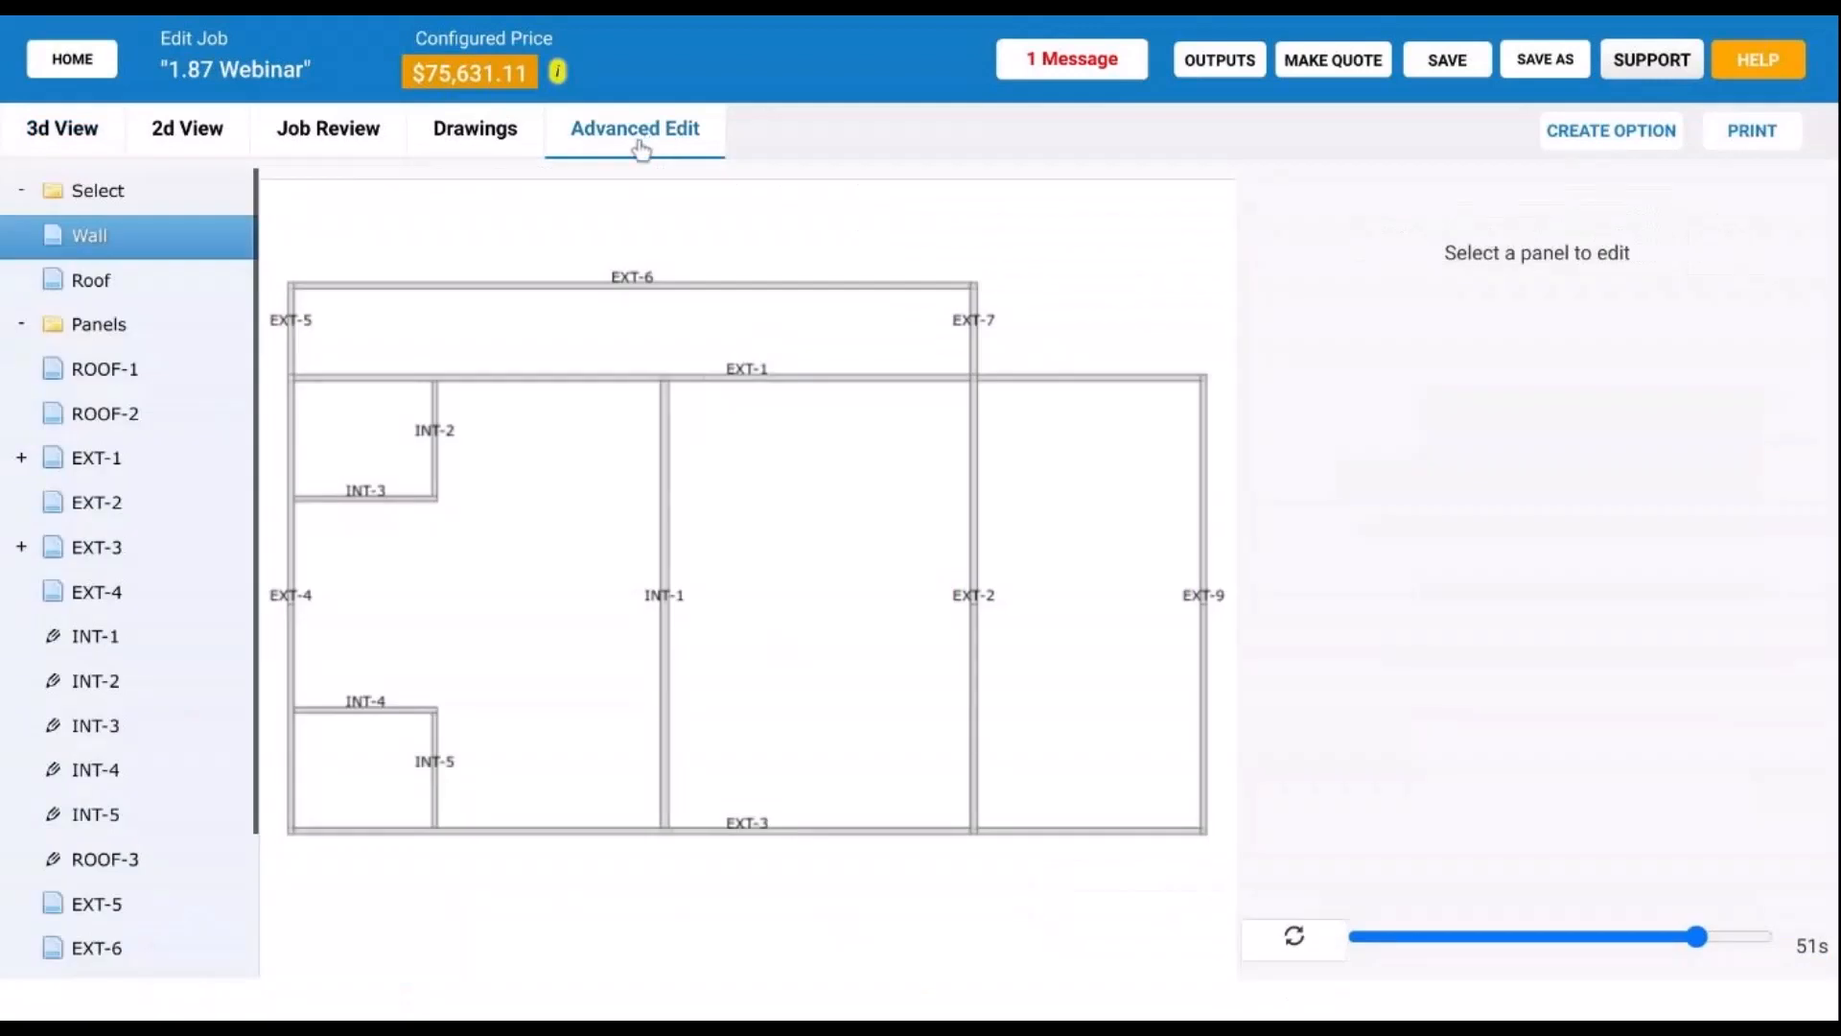
scroll(167, 511, down, 2)
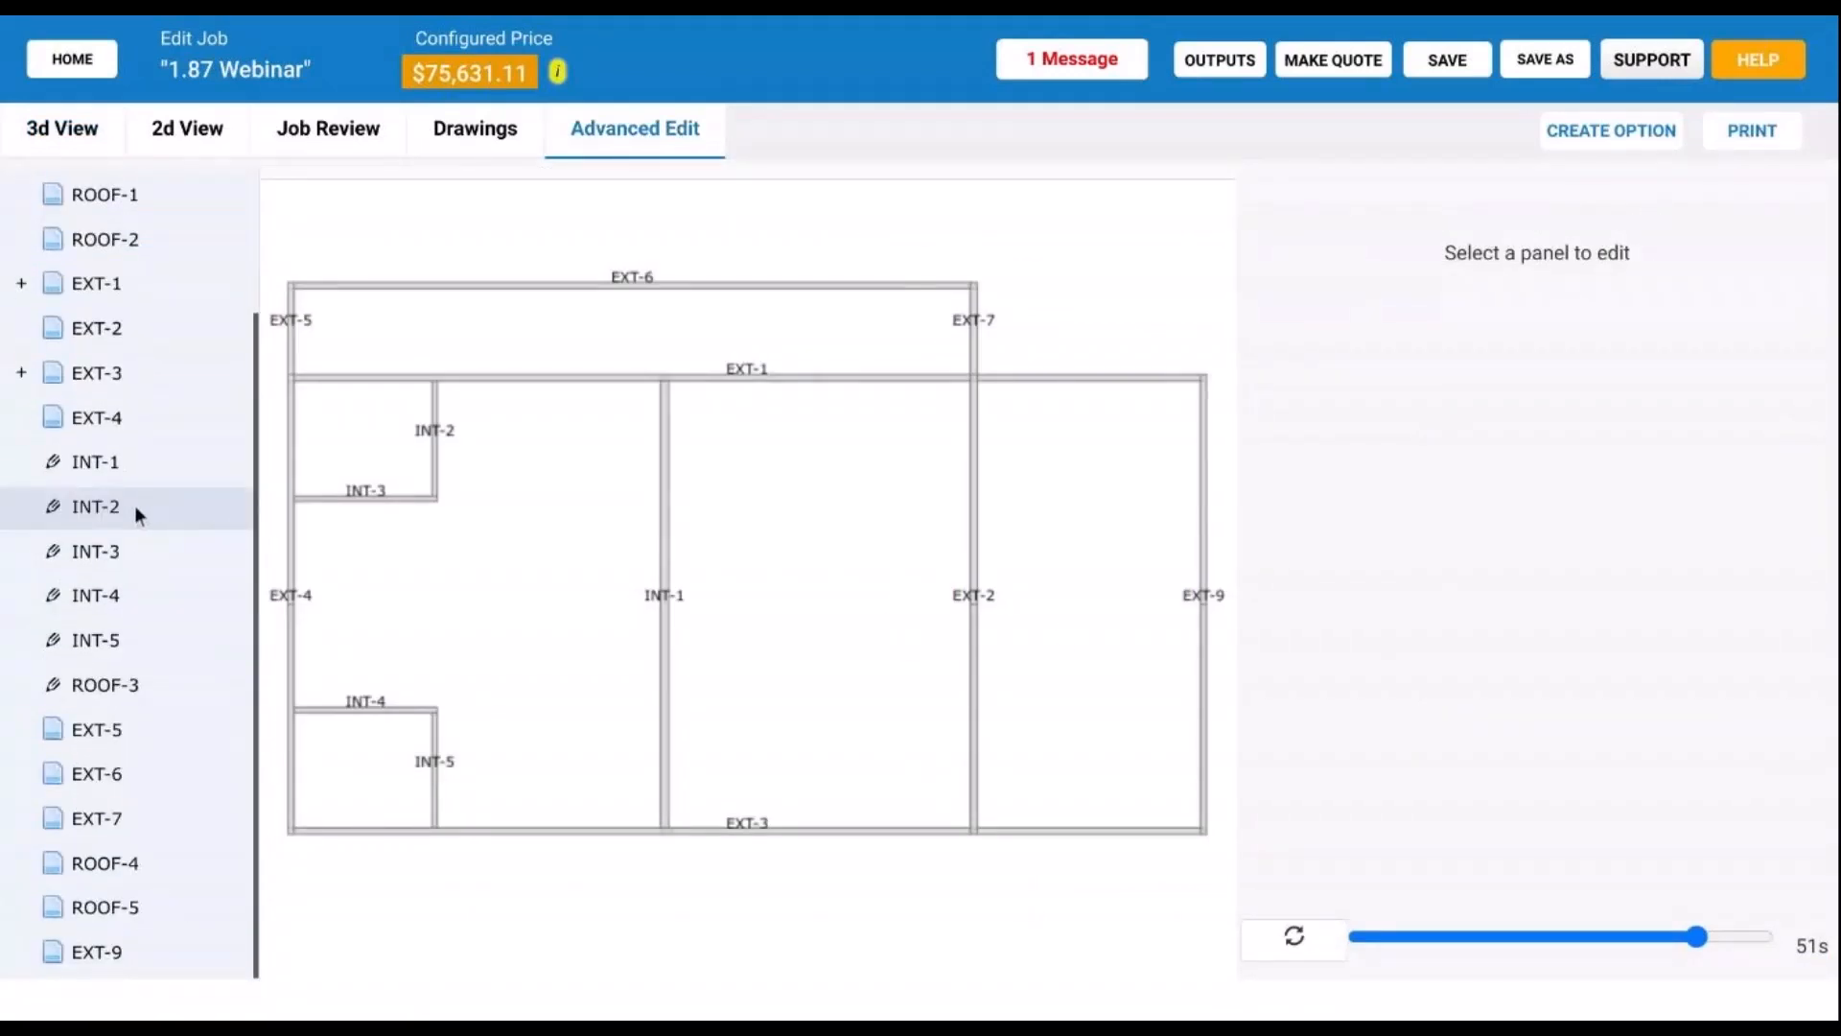
scroll(165, 683, up, 2)
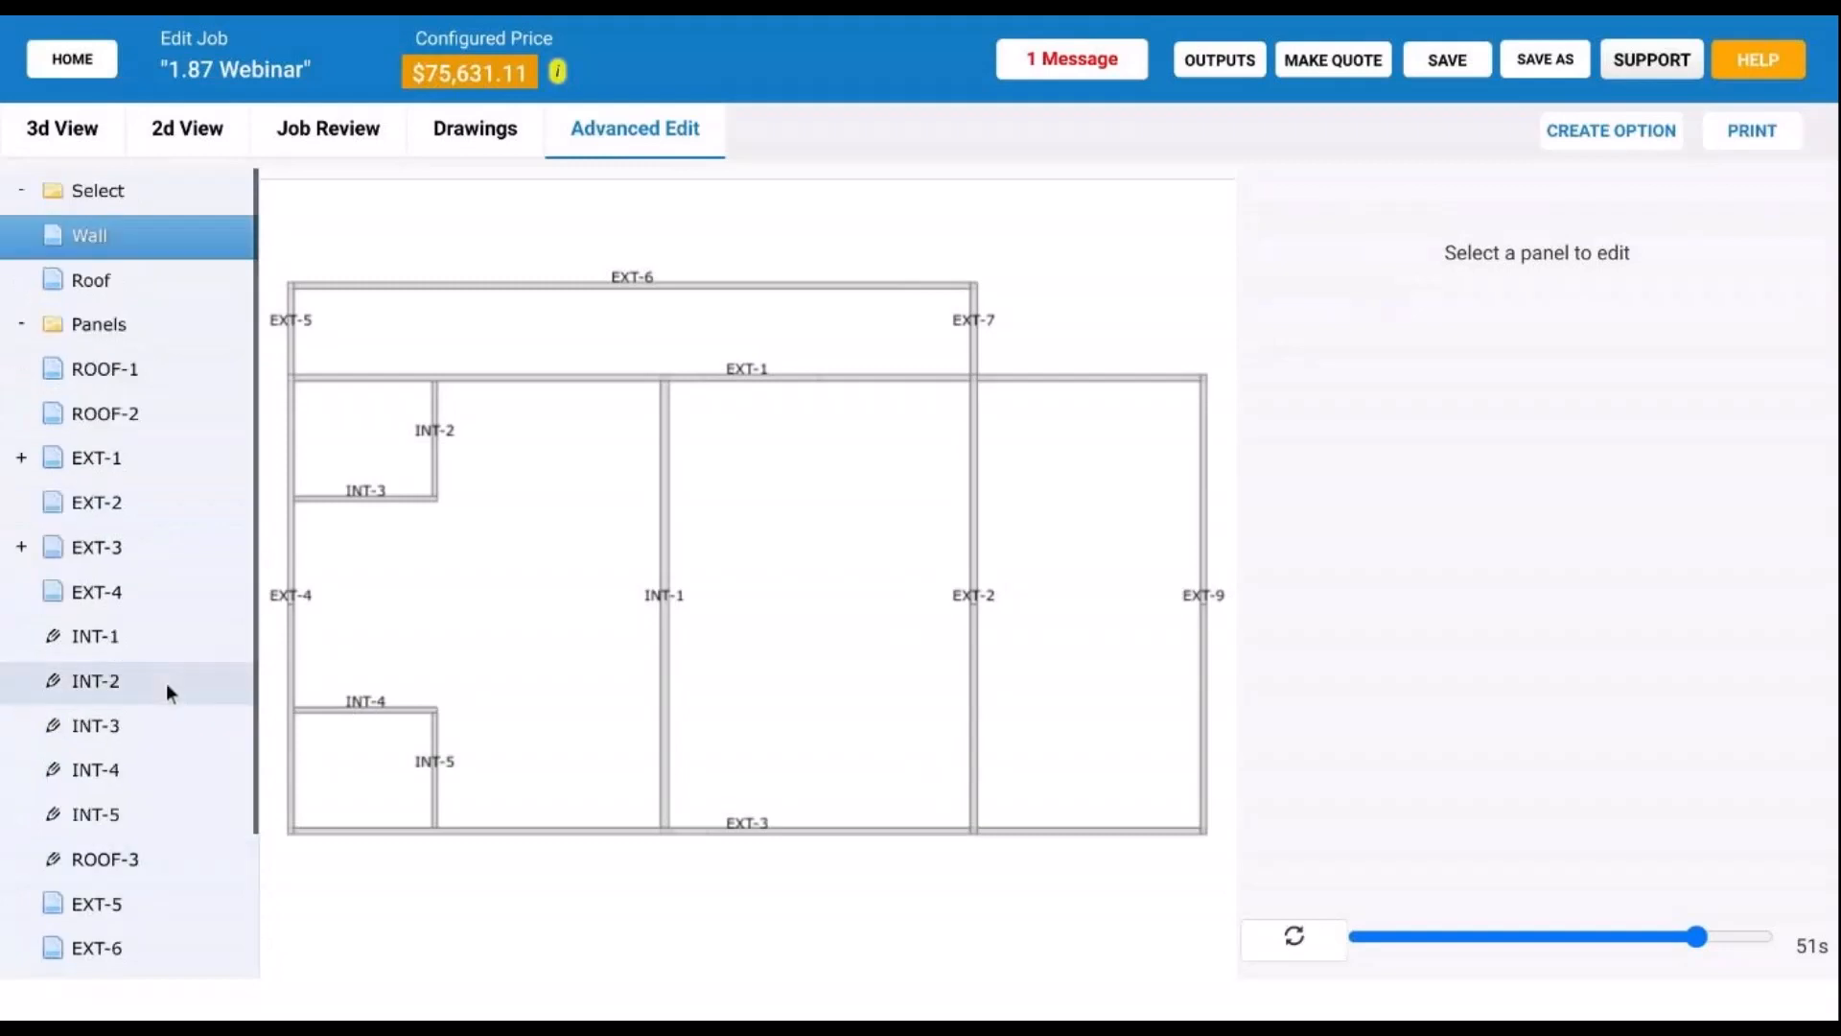
scroll(165, 683, down, 2)
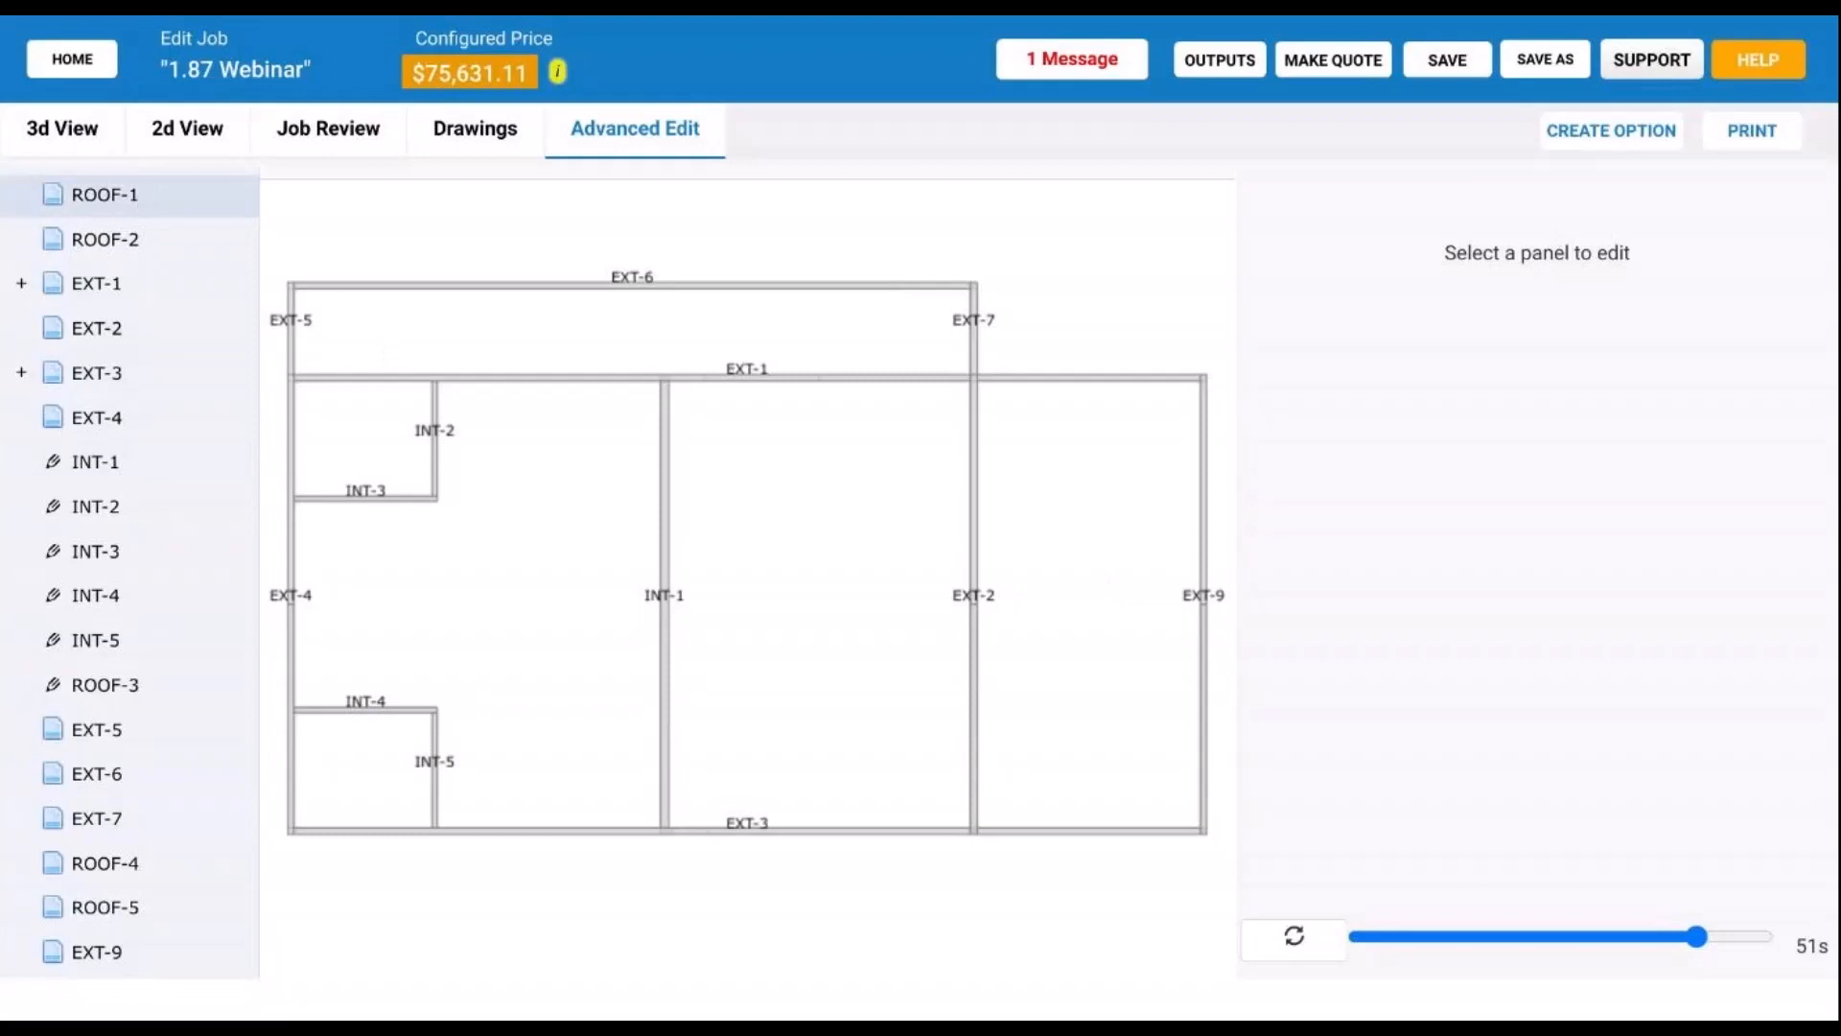
scroll(165, 280, up, 2)
click(136, 280)
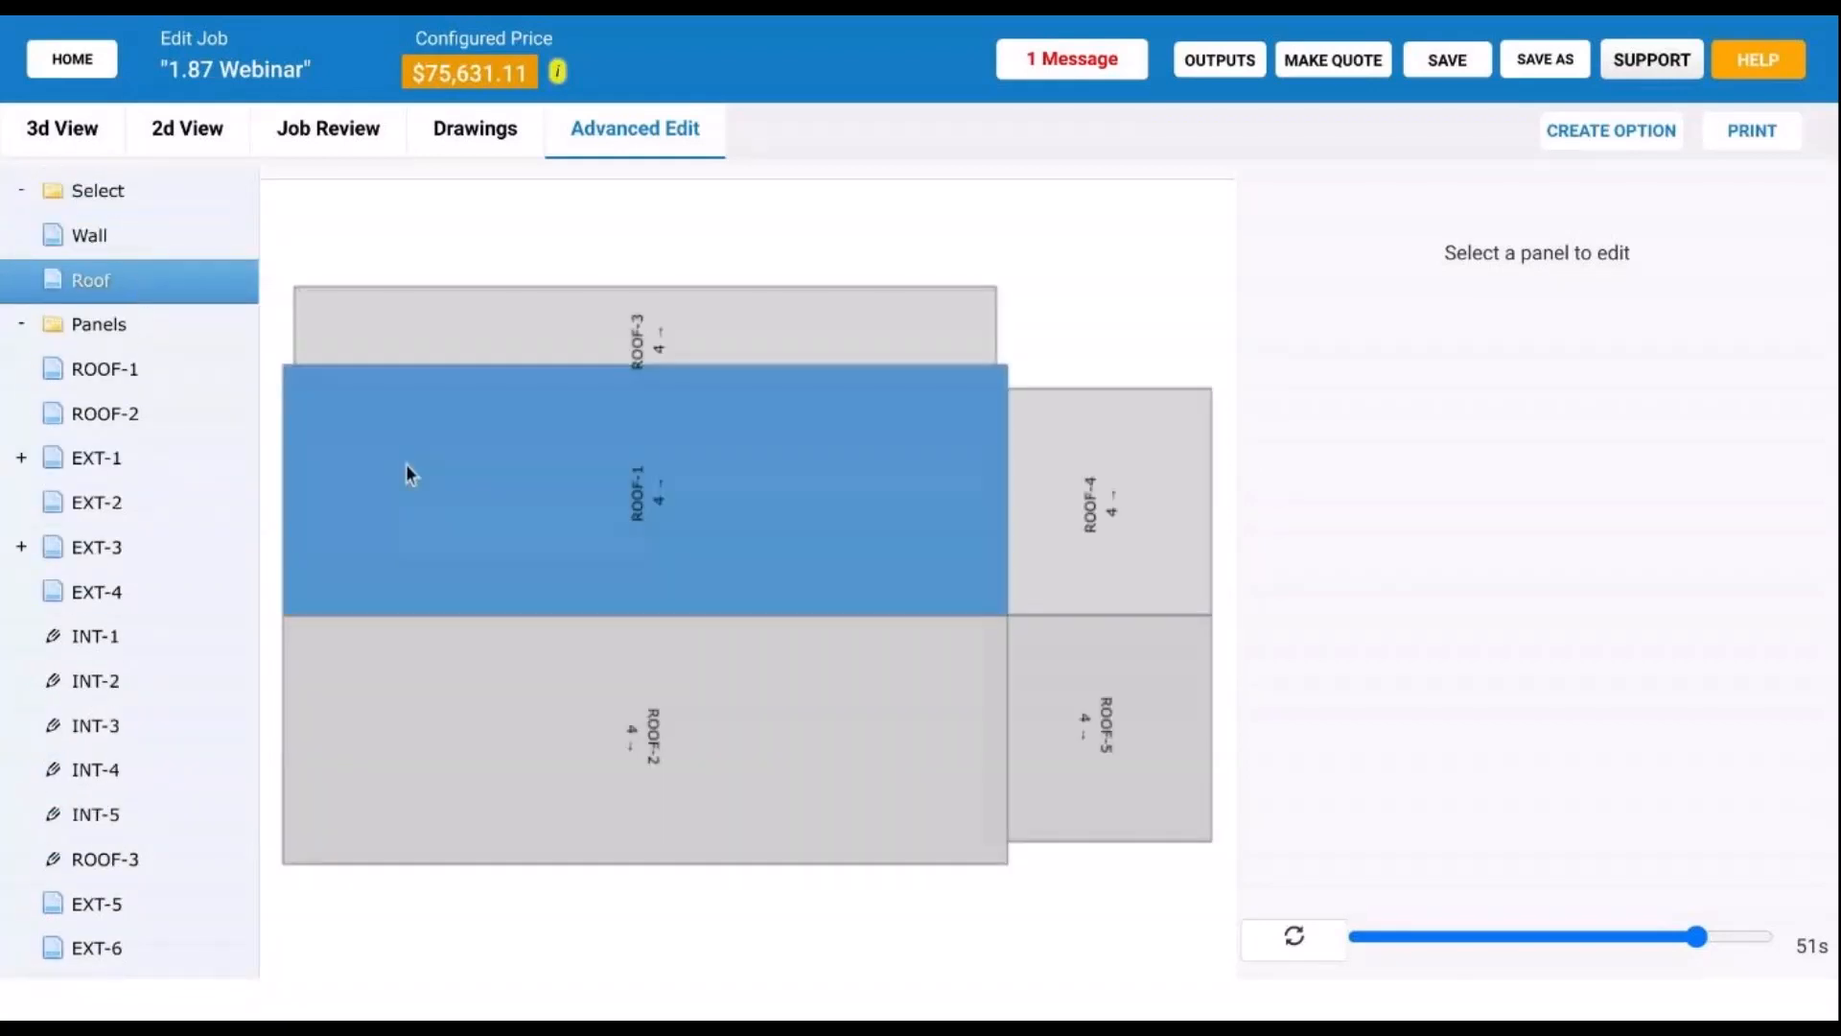
drag(1093, 591, 960, 598)
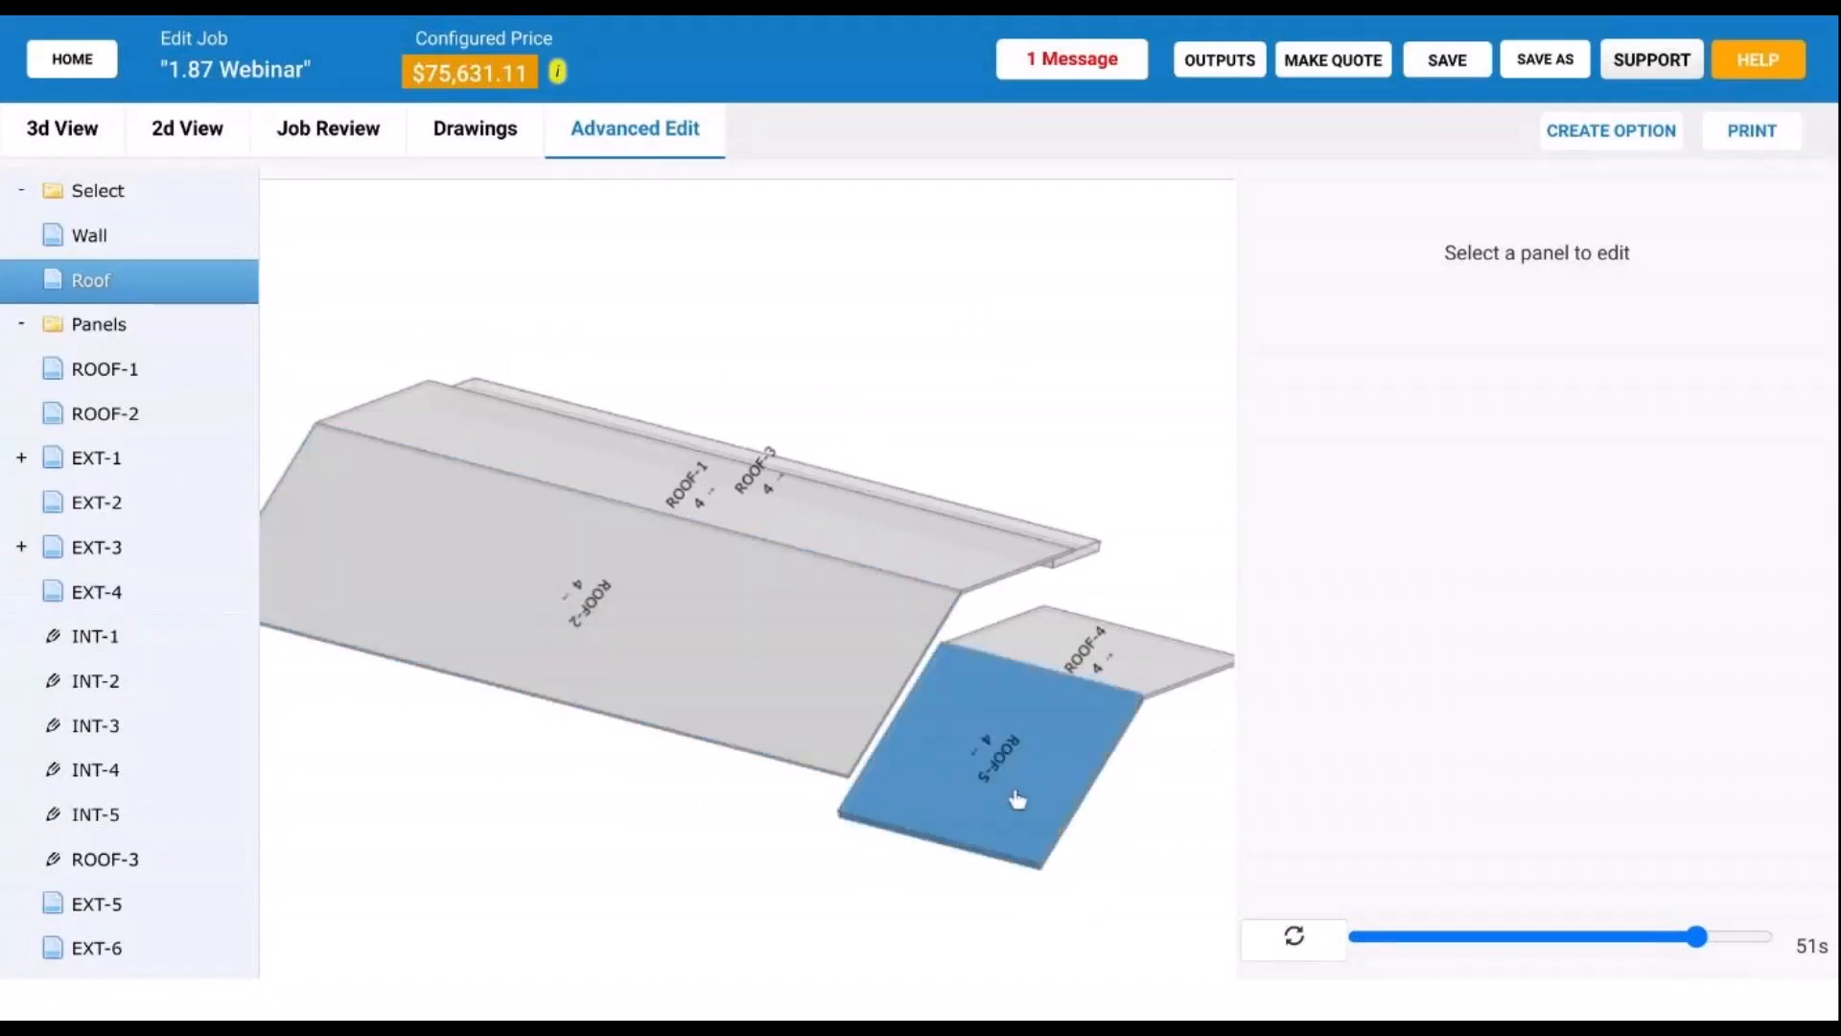
scroll(144, 705, down, 2)
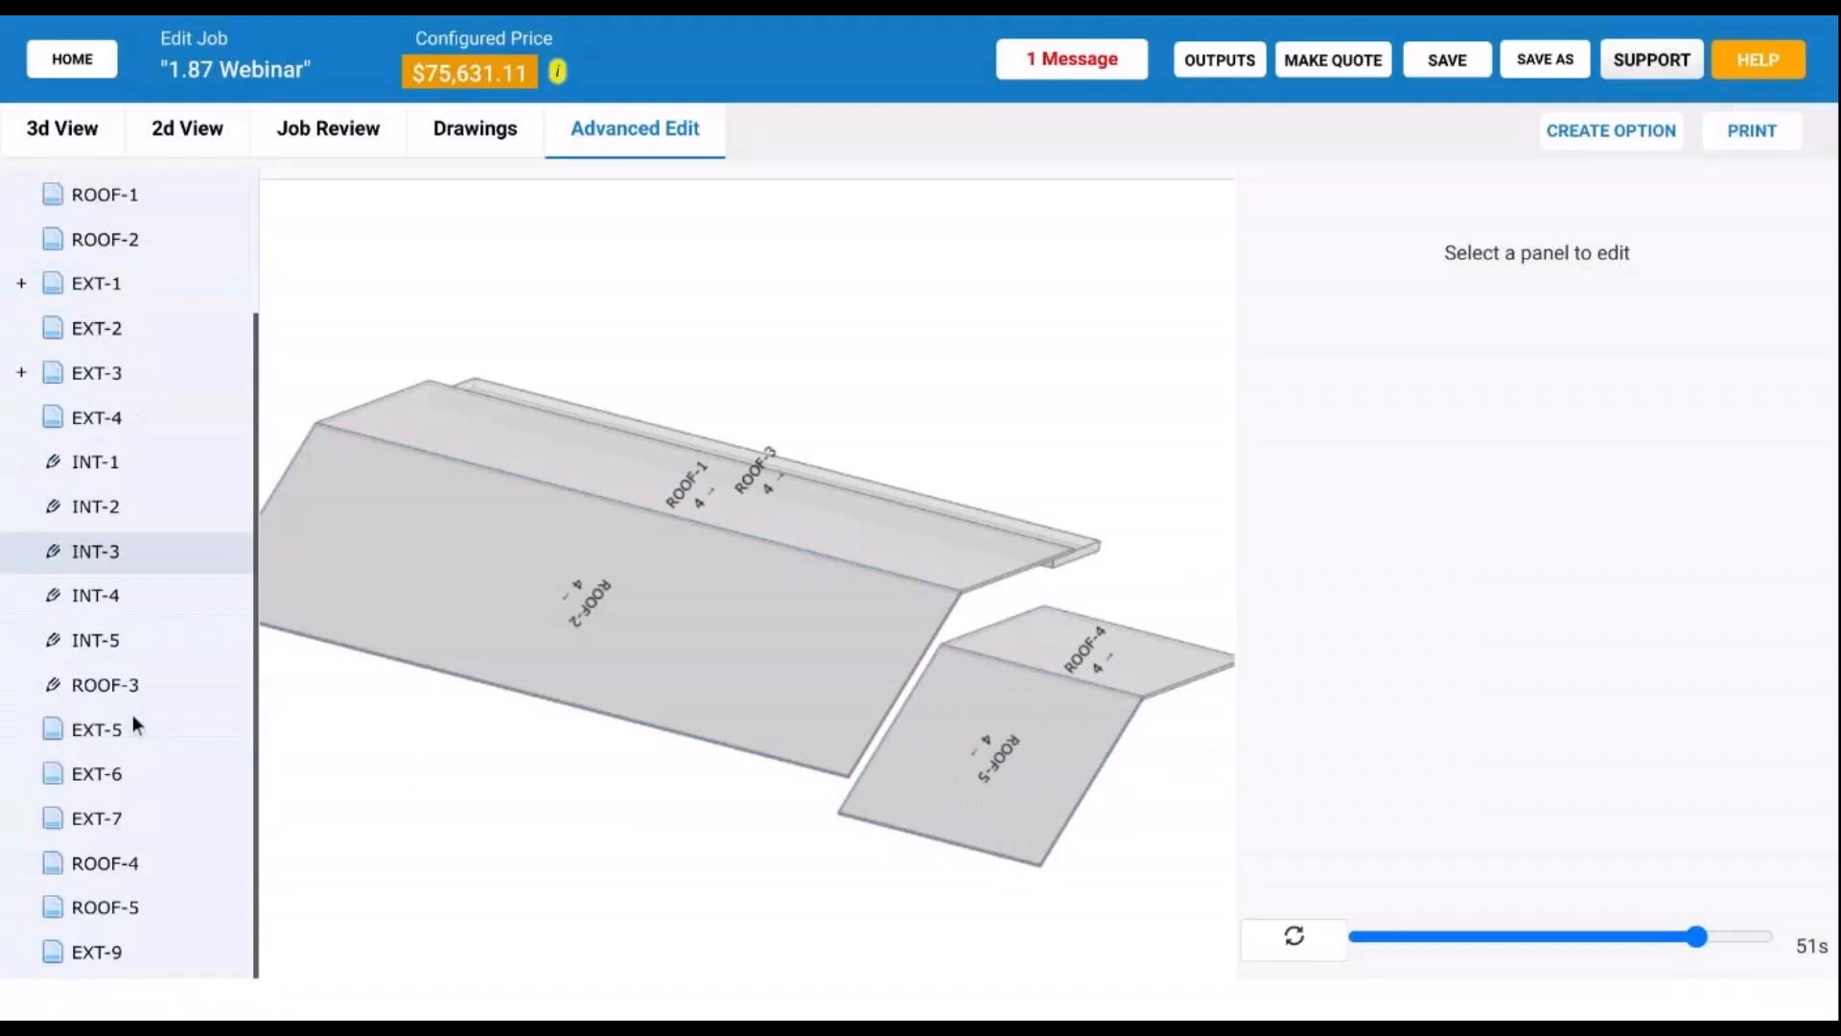
click(106, 907)
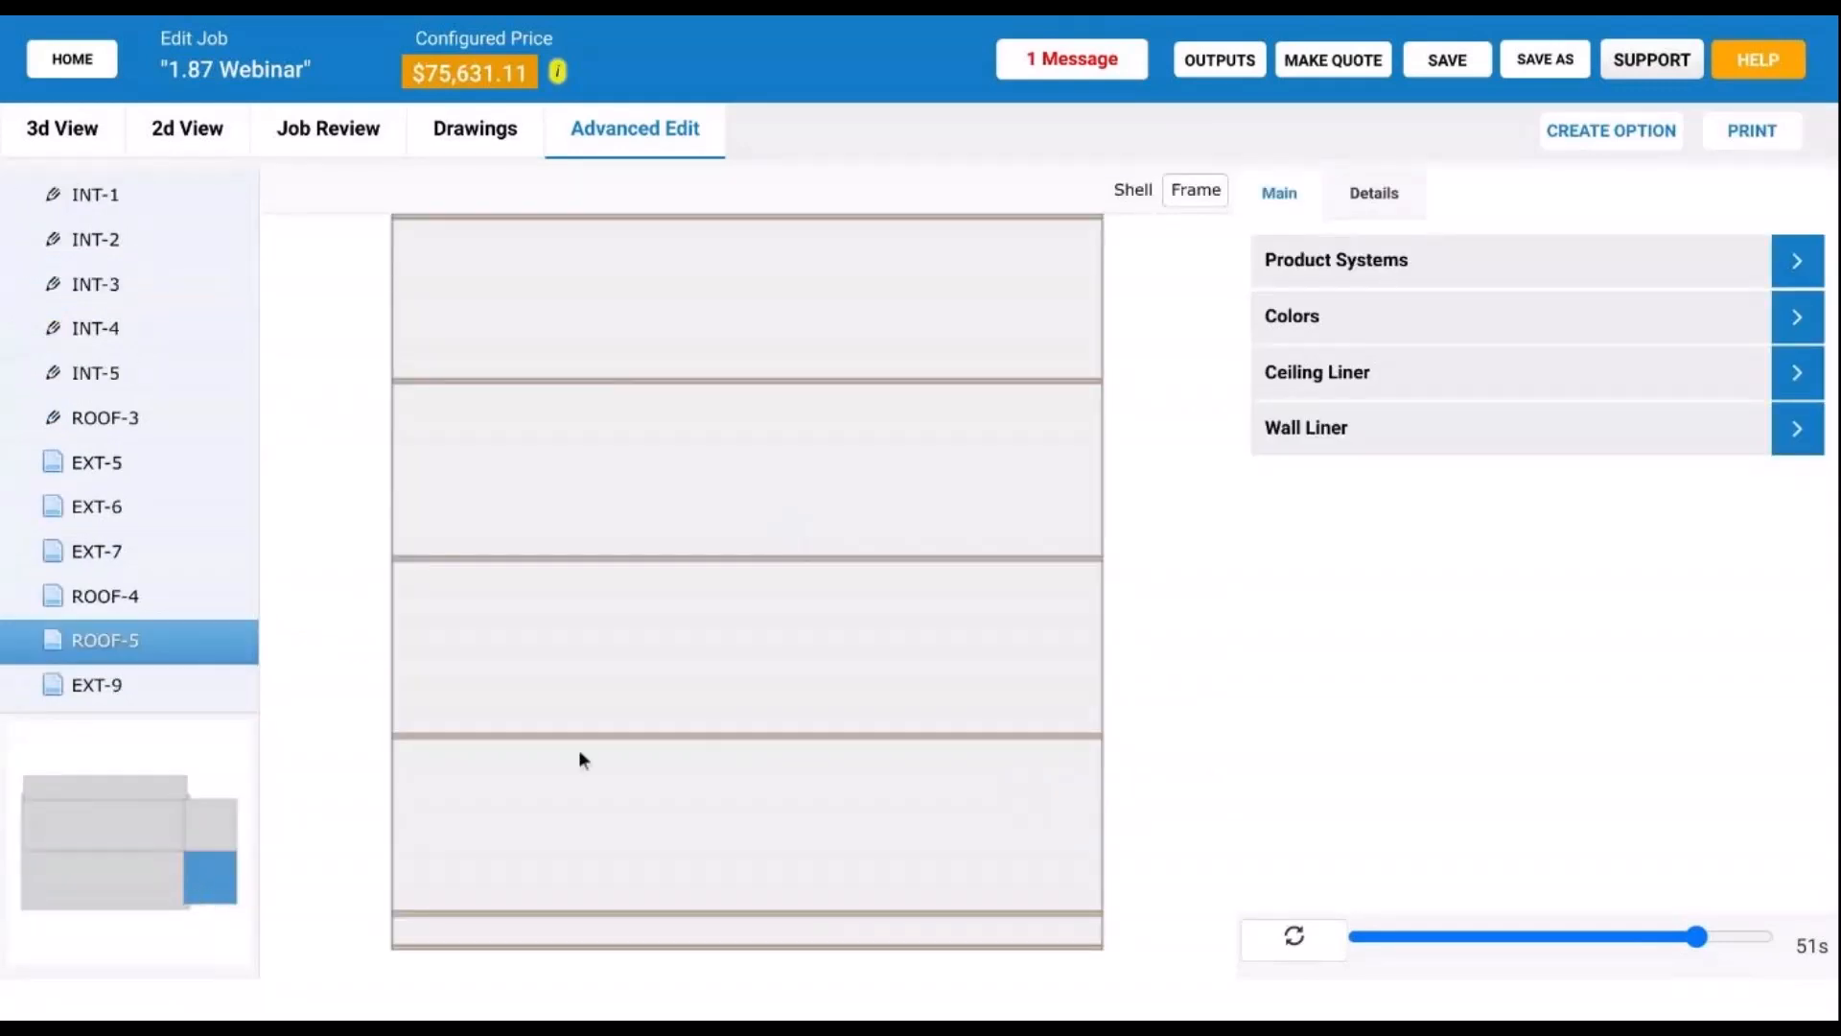
click(1361, 397)
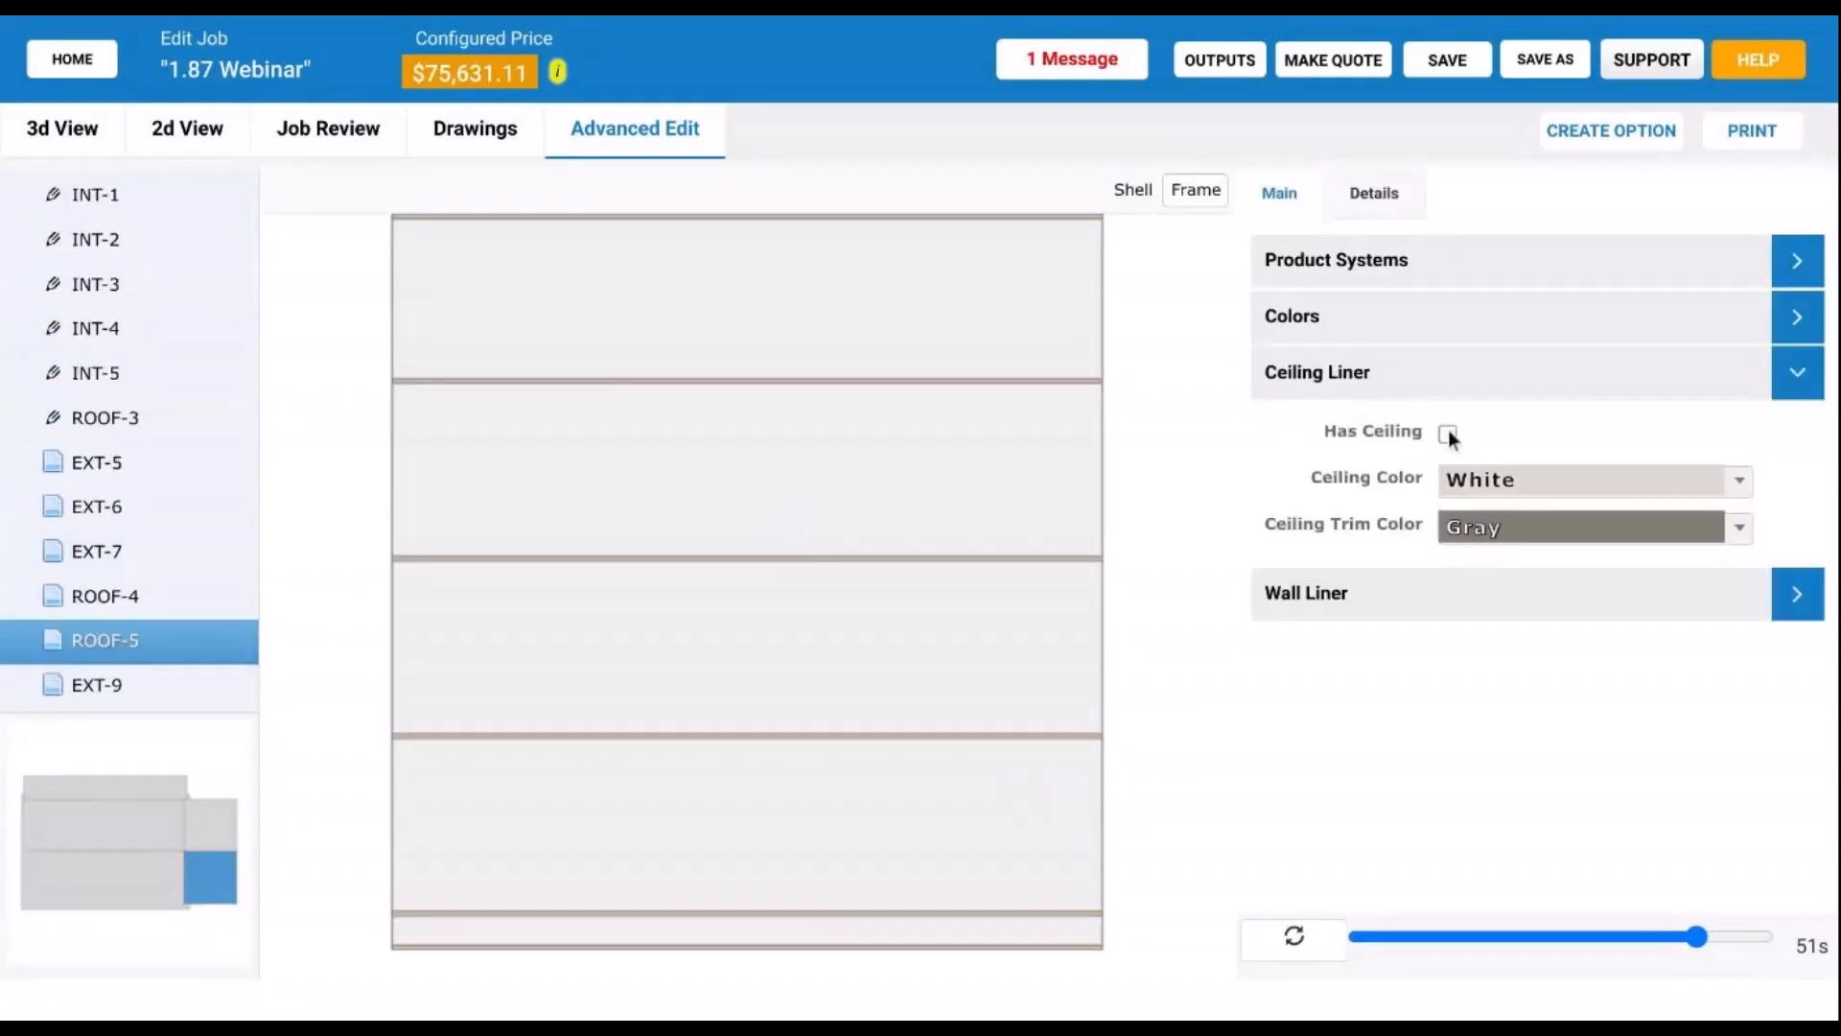
click(1448, 434)
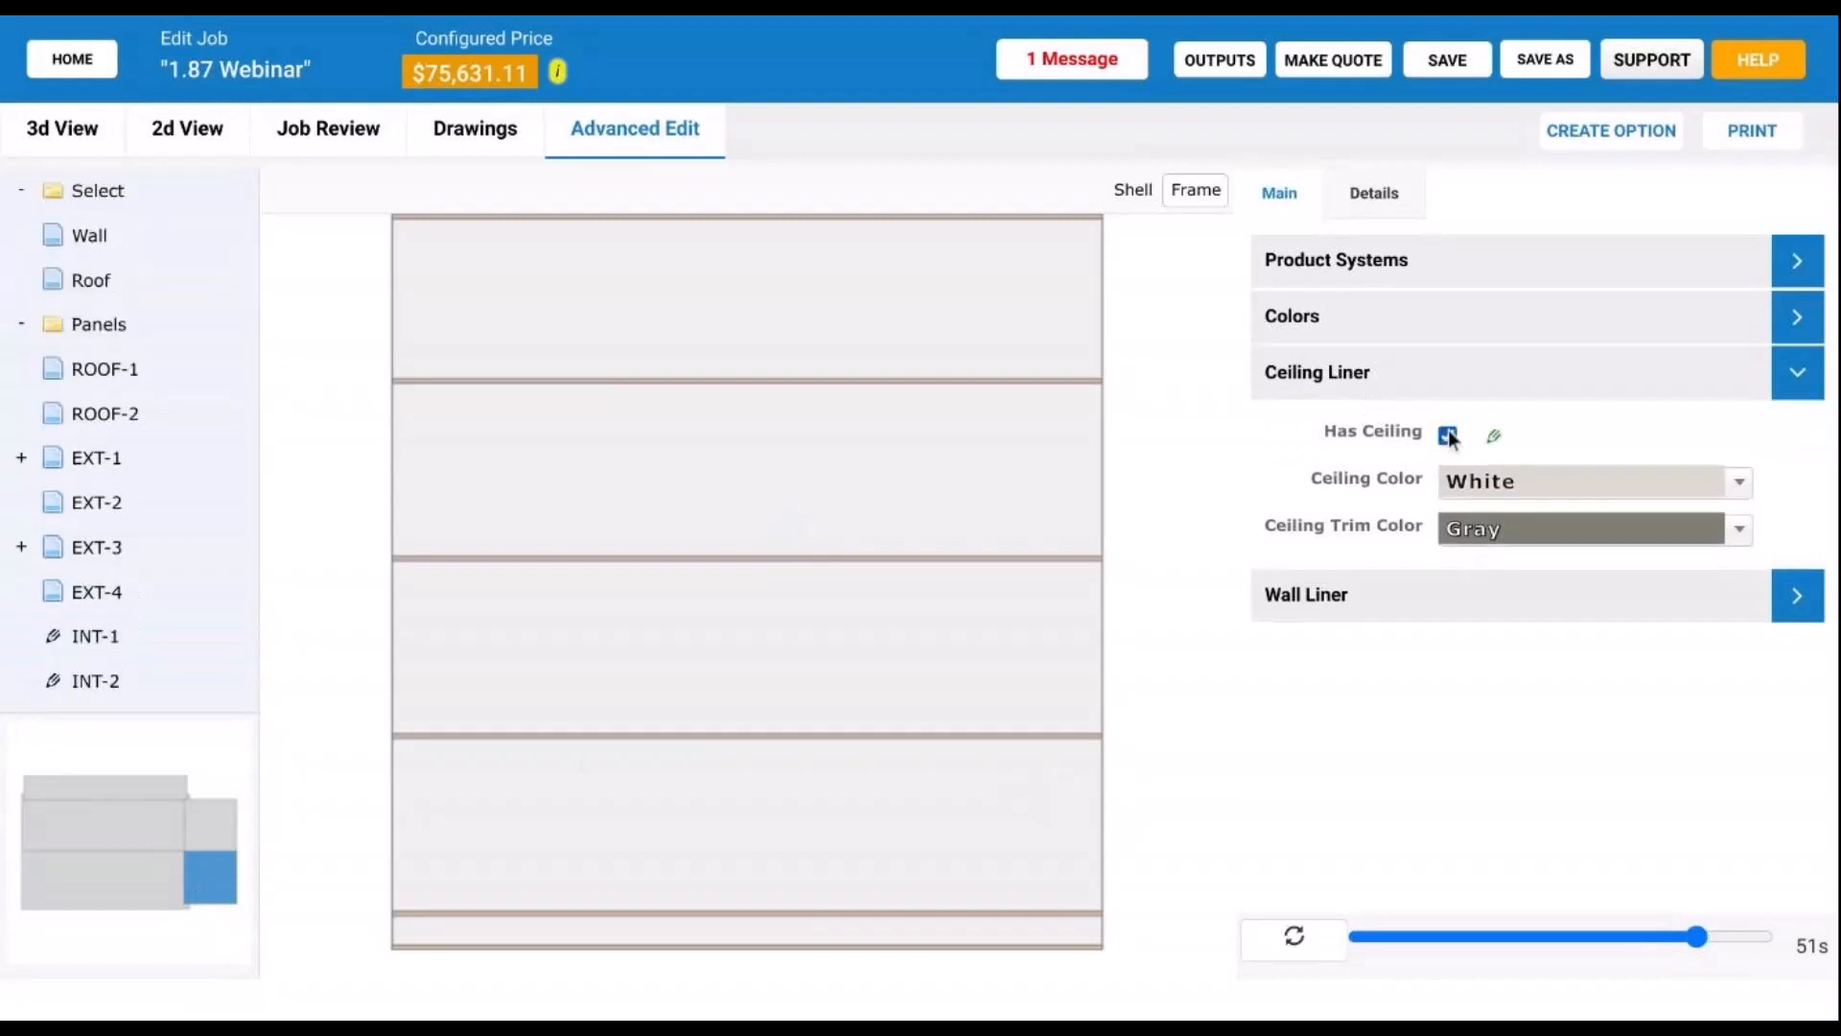
Step: Open the ceiling liner options of the attached building's ROOF-4 panel and update the model
click(222, 833)
click(1090, 521)
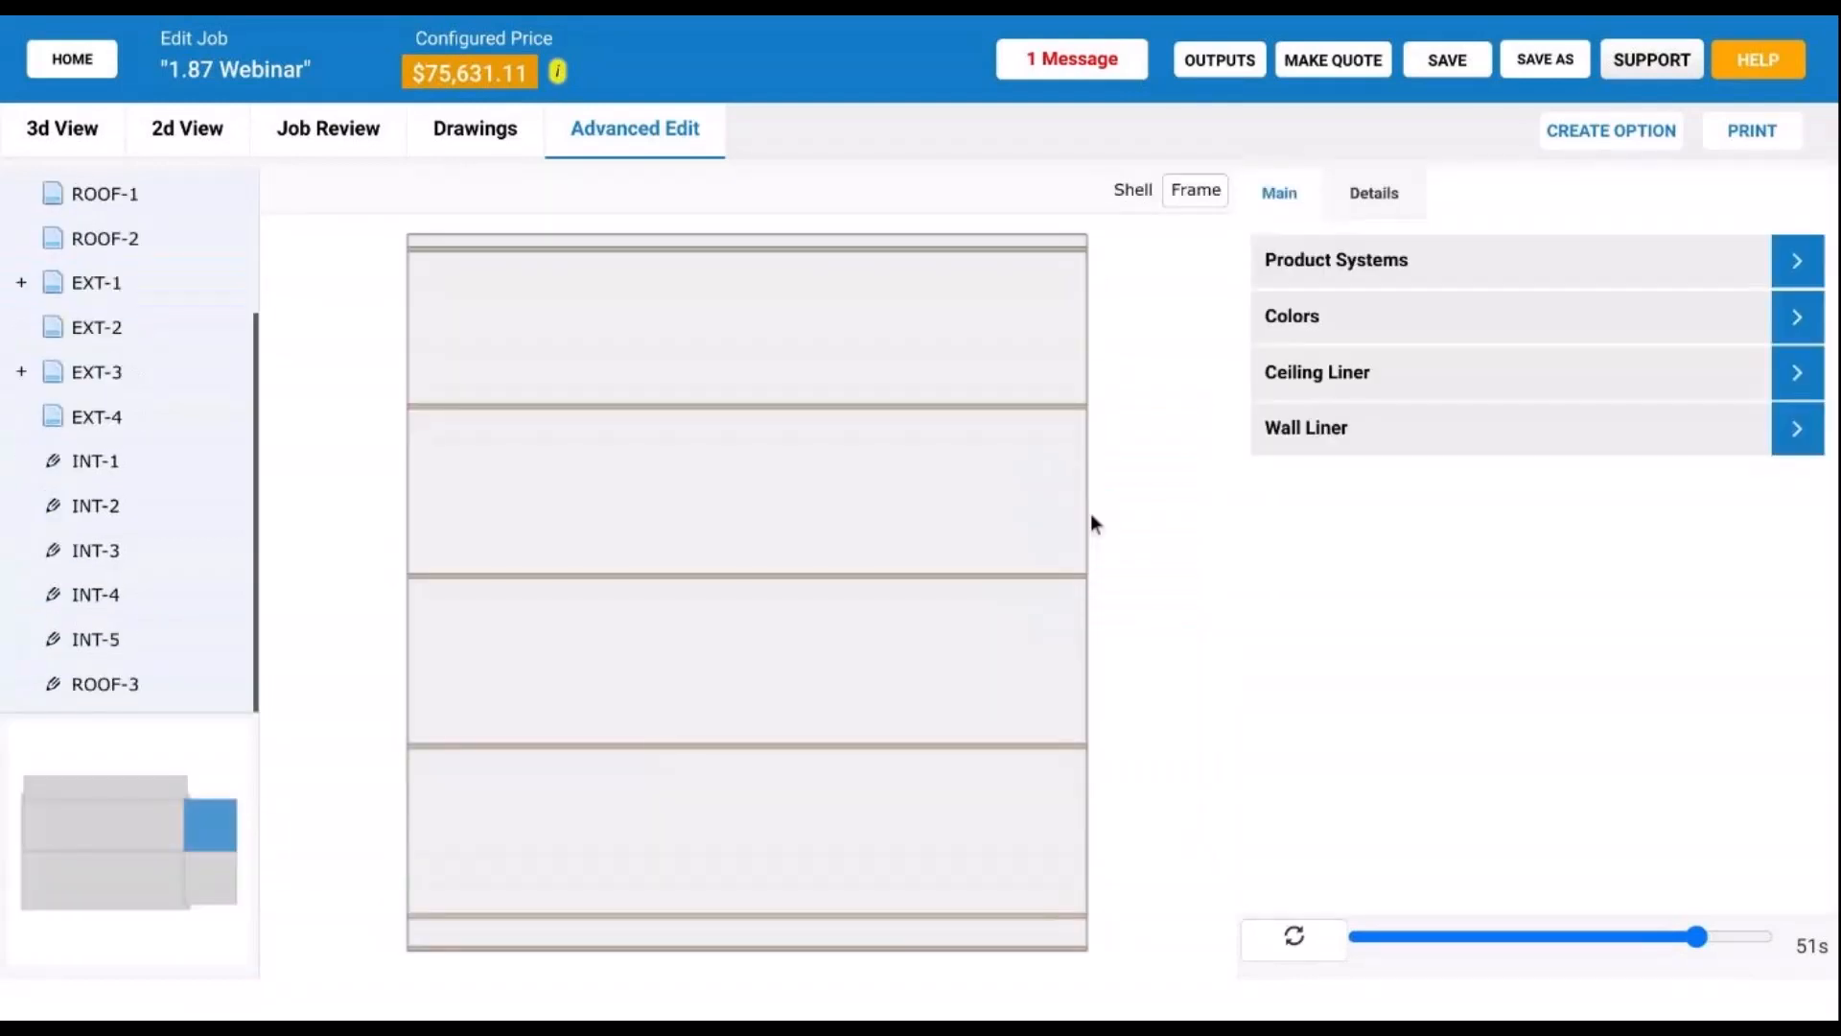
click(1350, 374)
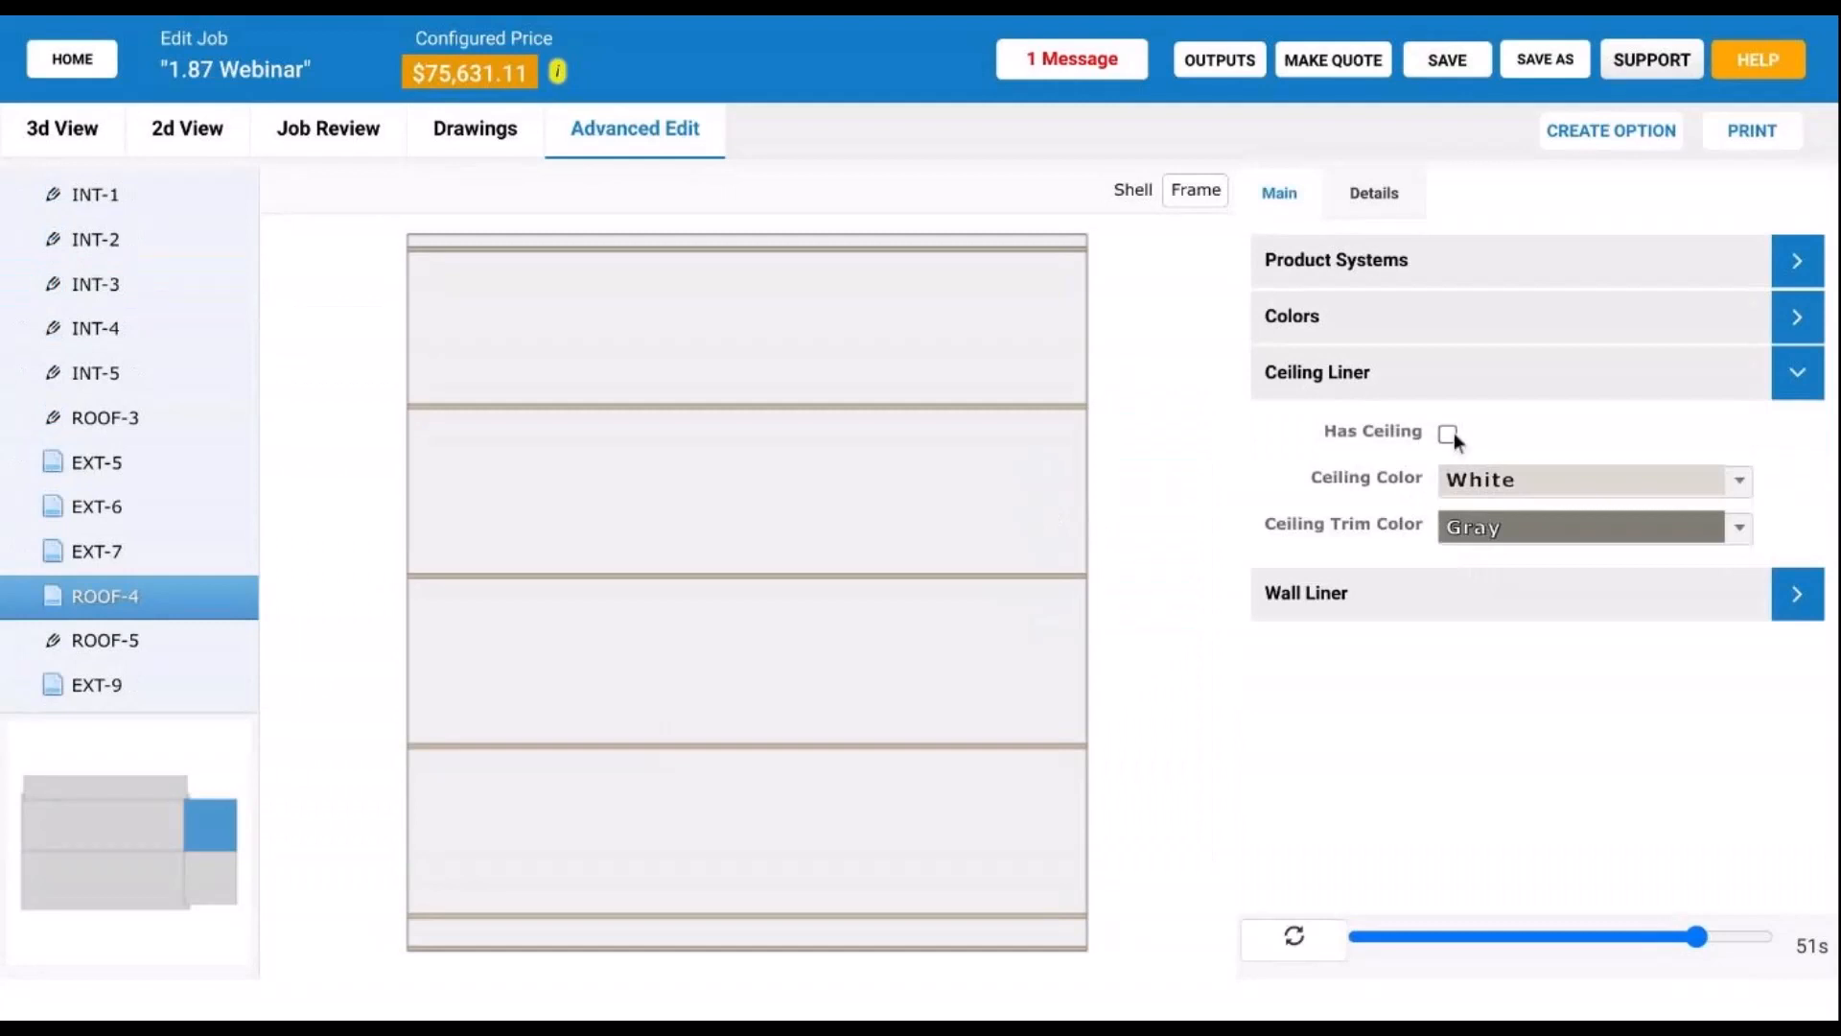
click(1294, 937)
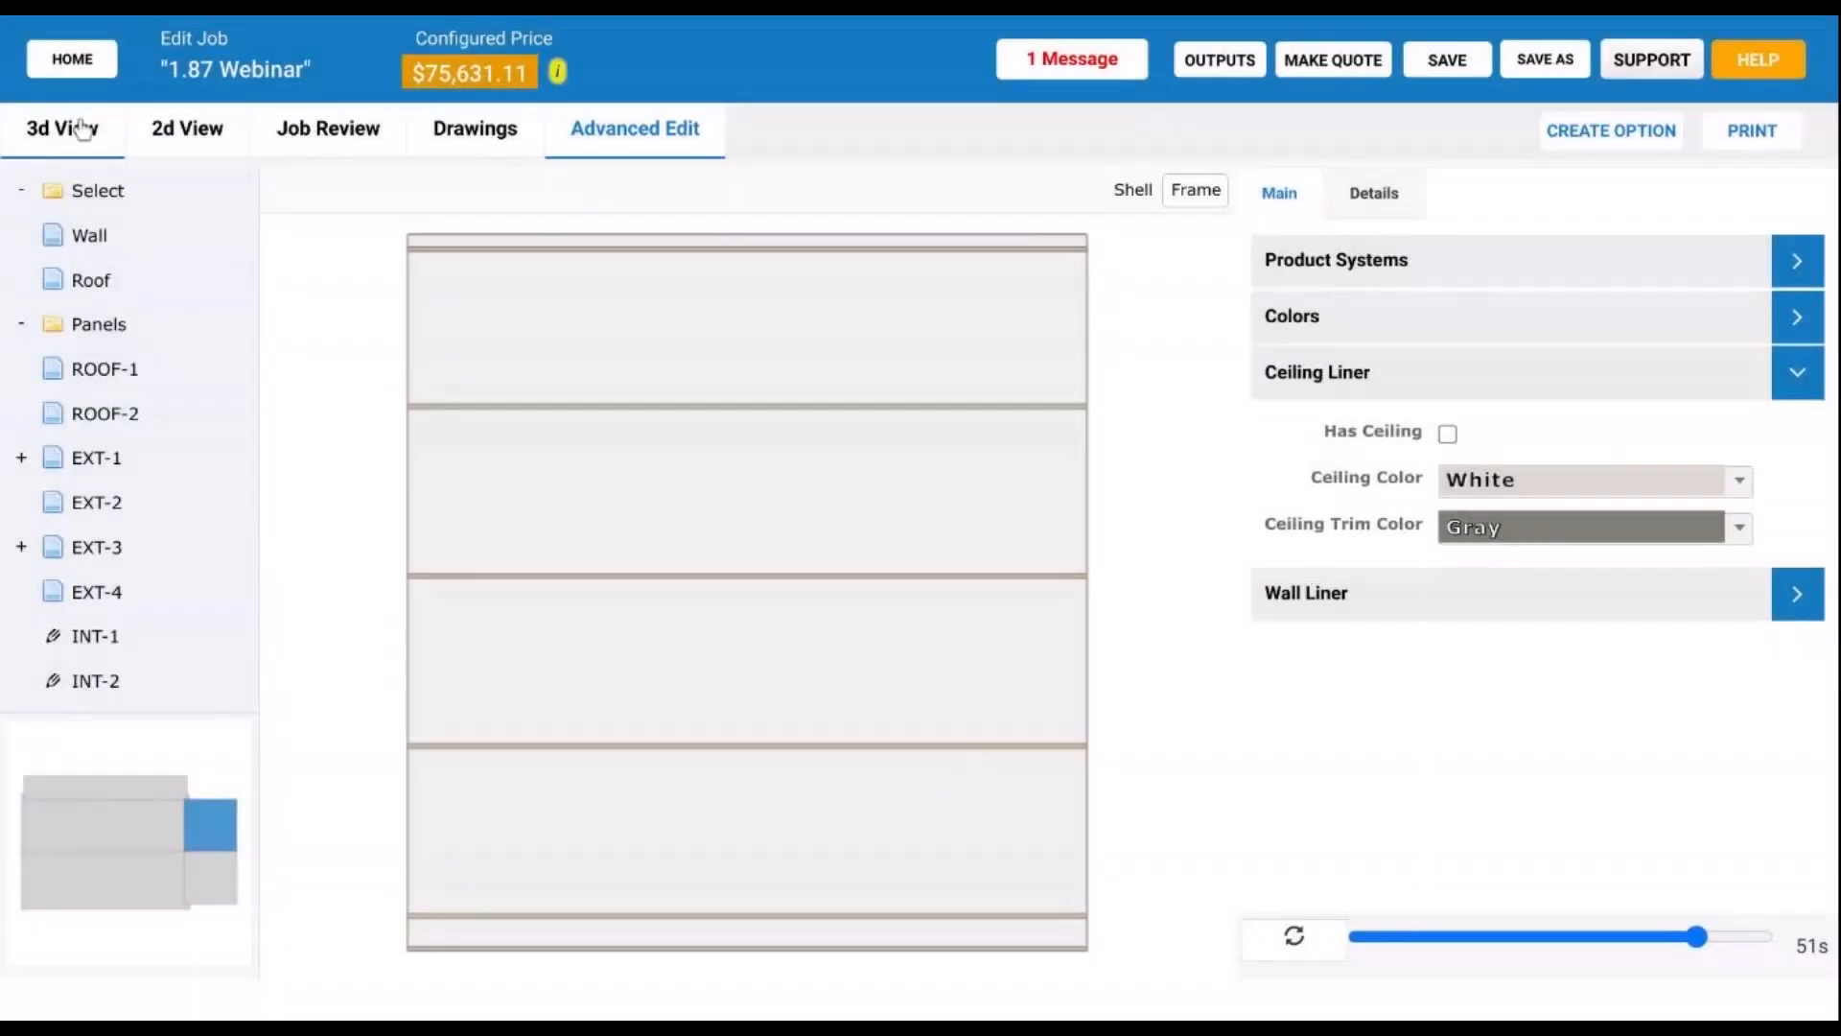
Step: Return to the 3D model and inspect the attached building's roof framing from below
click(72, 128)
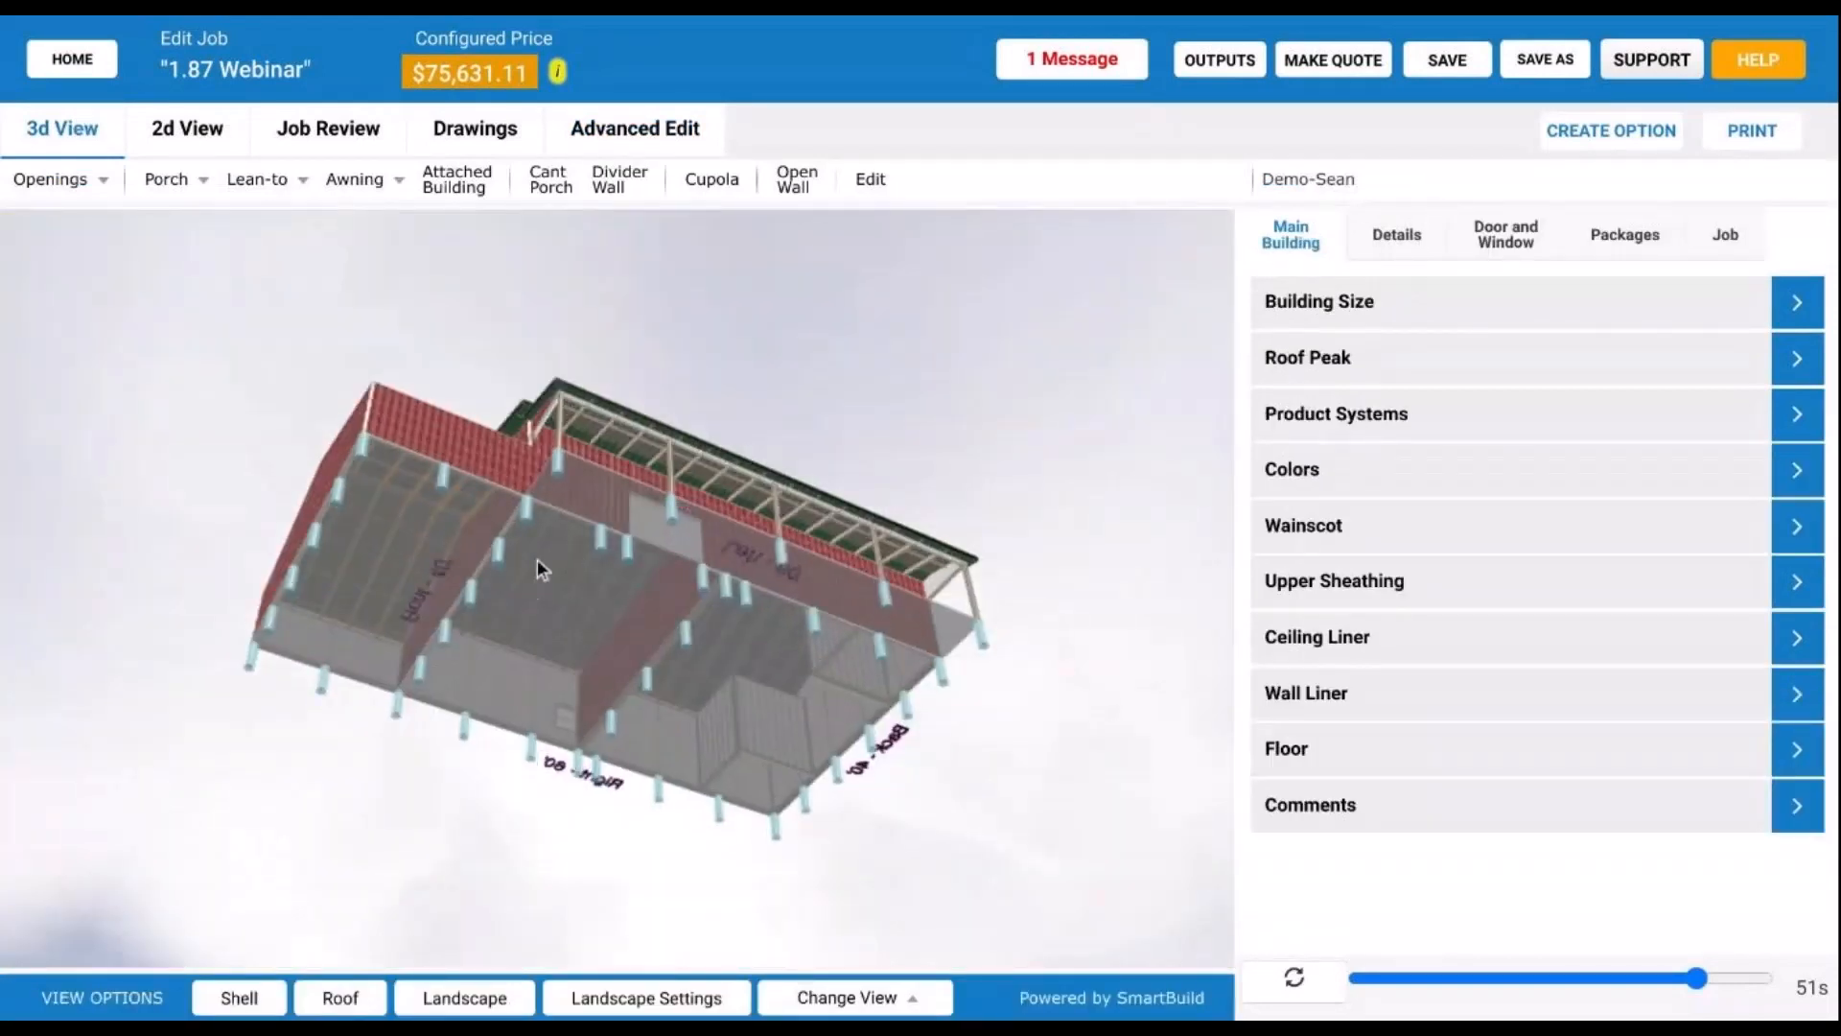
drag(537, 560, 596, 545)
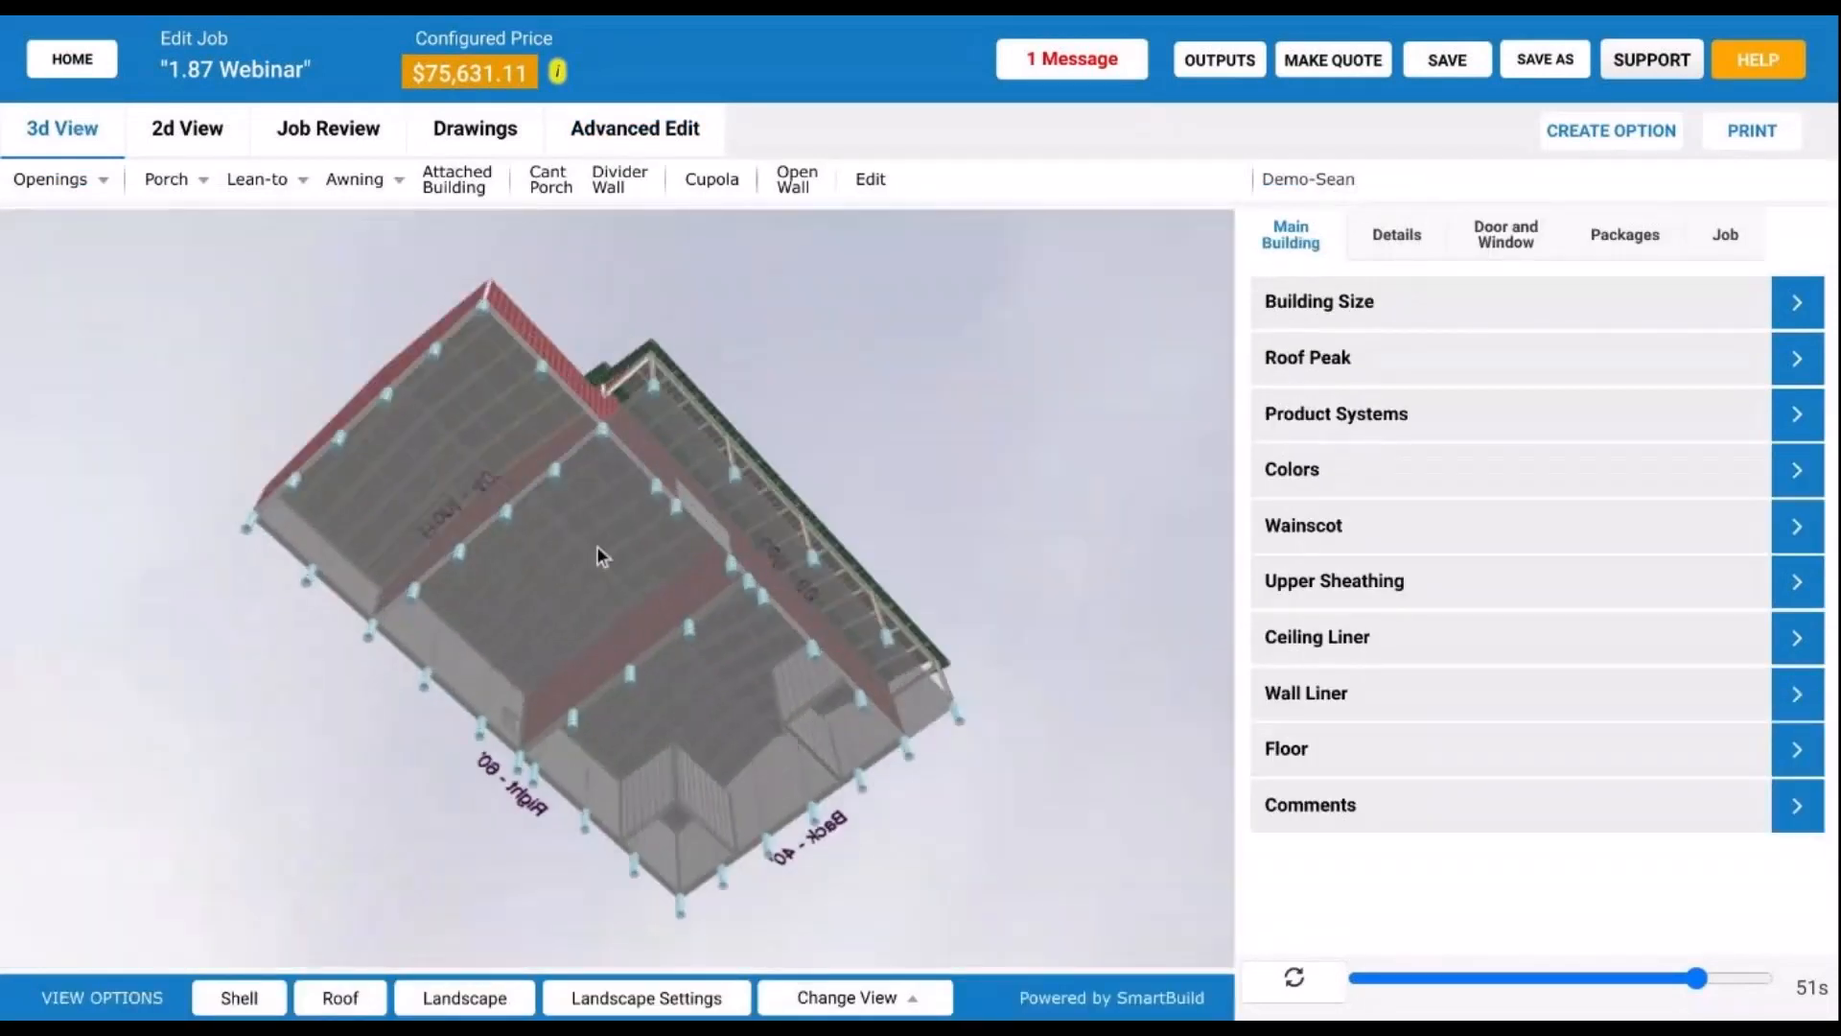
click(1338, 993)
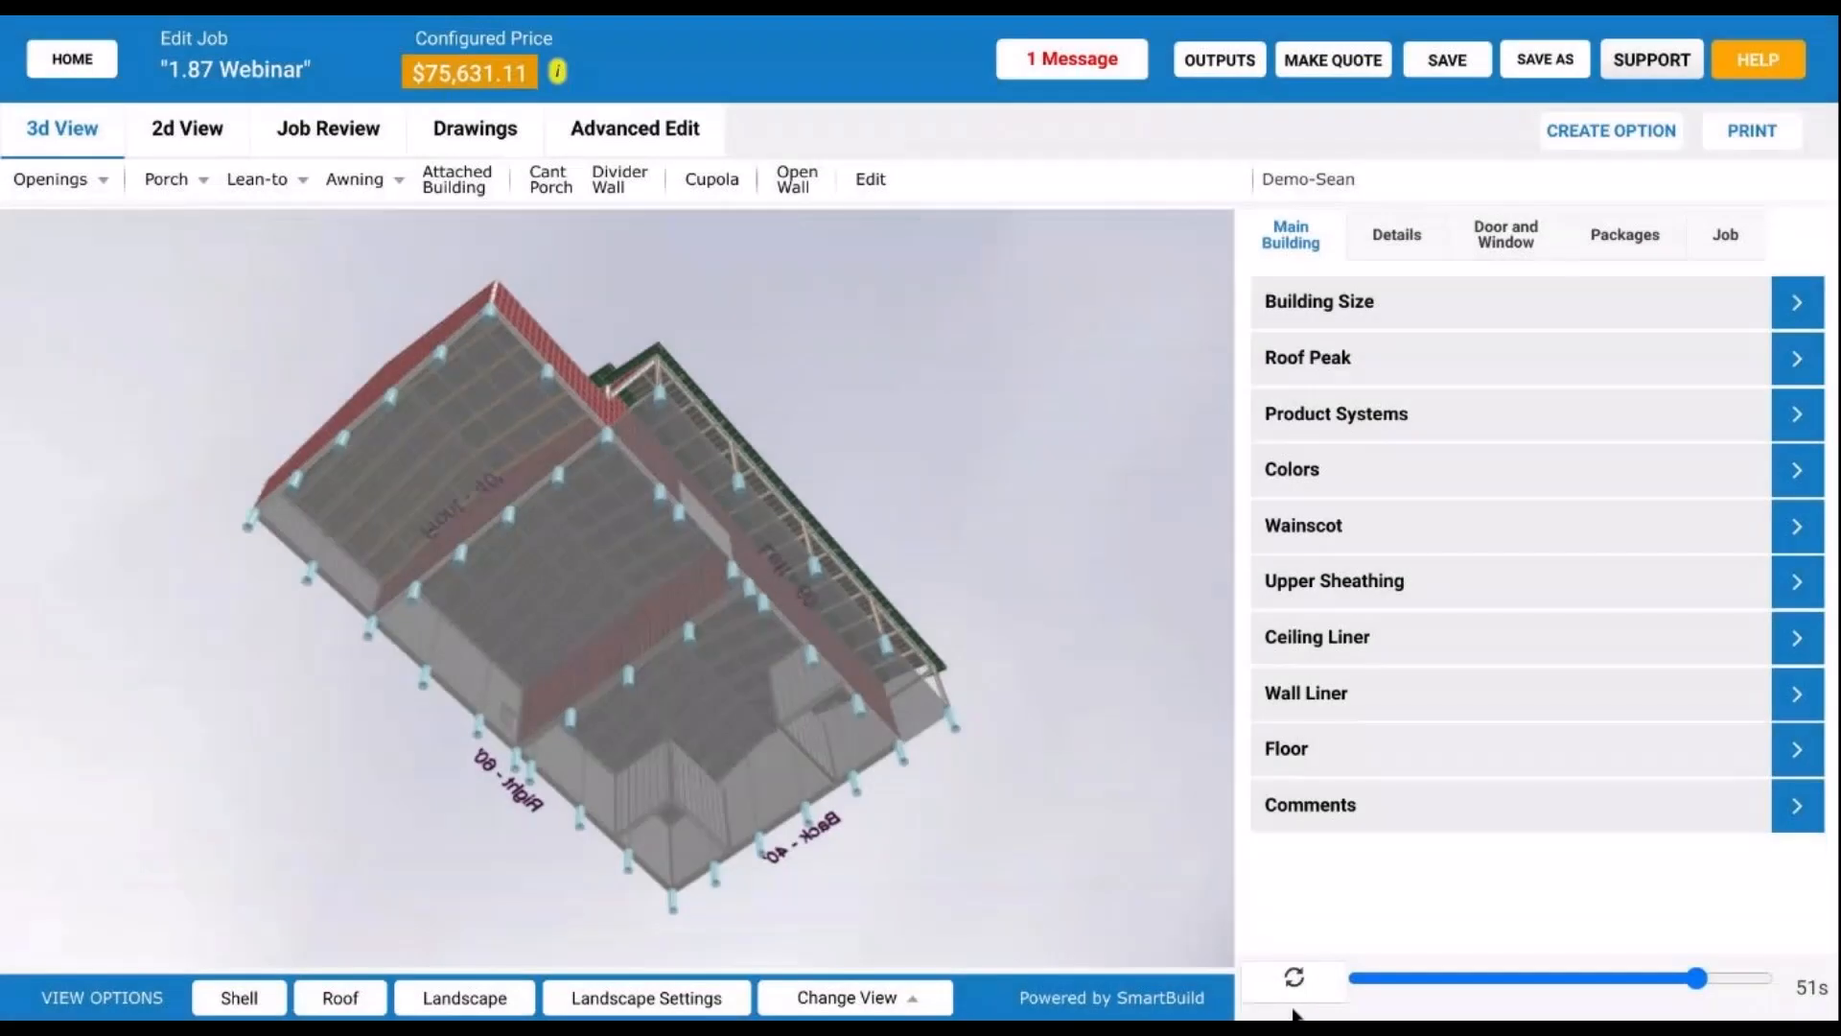
Step: Turn on the ceiling for the attached building's ROOF-4 panel in the advanced editor and update the model
click(606, 139)
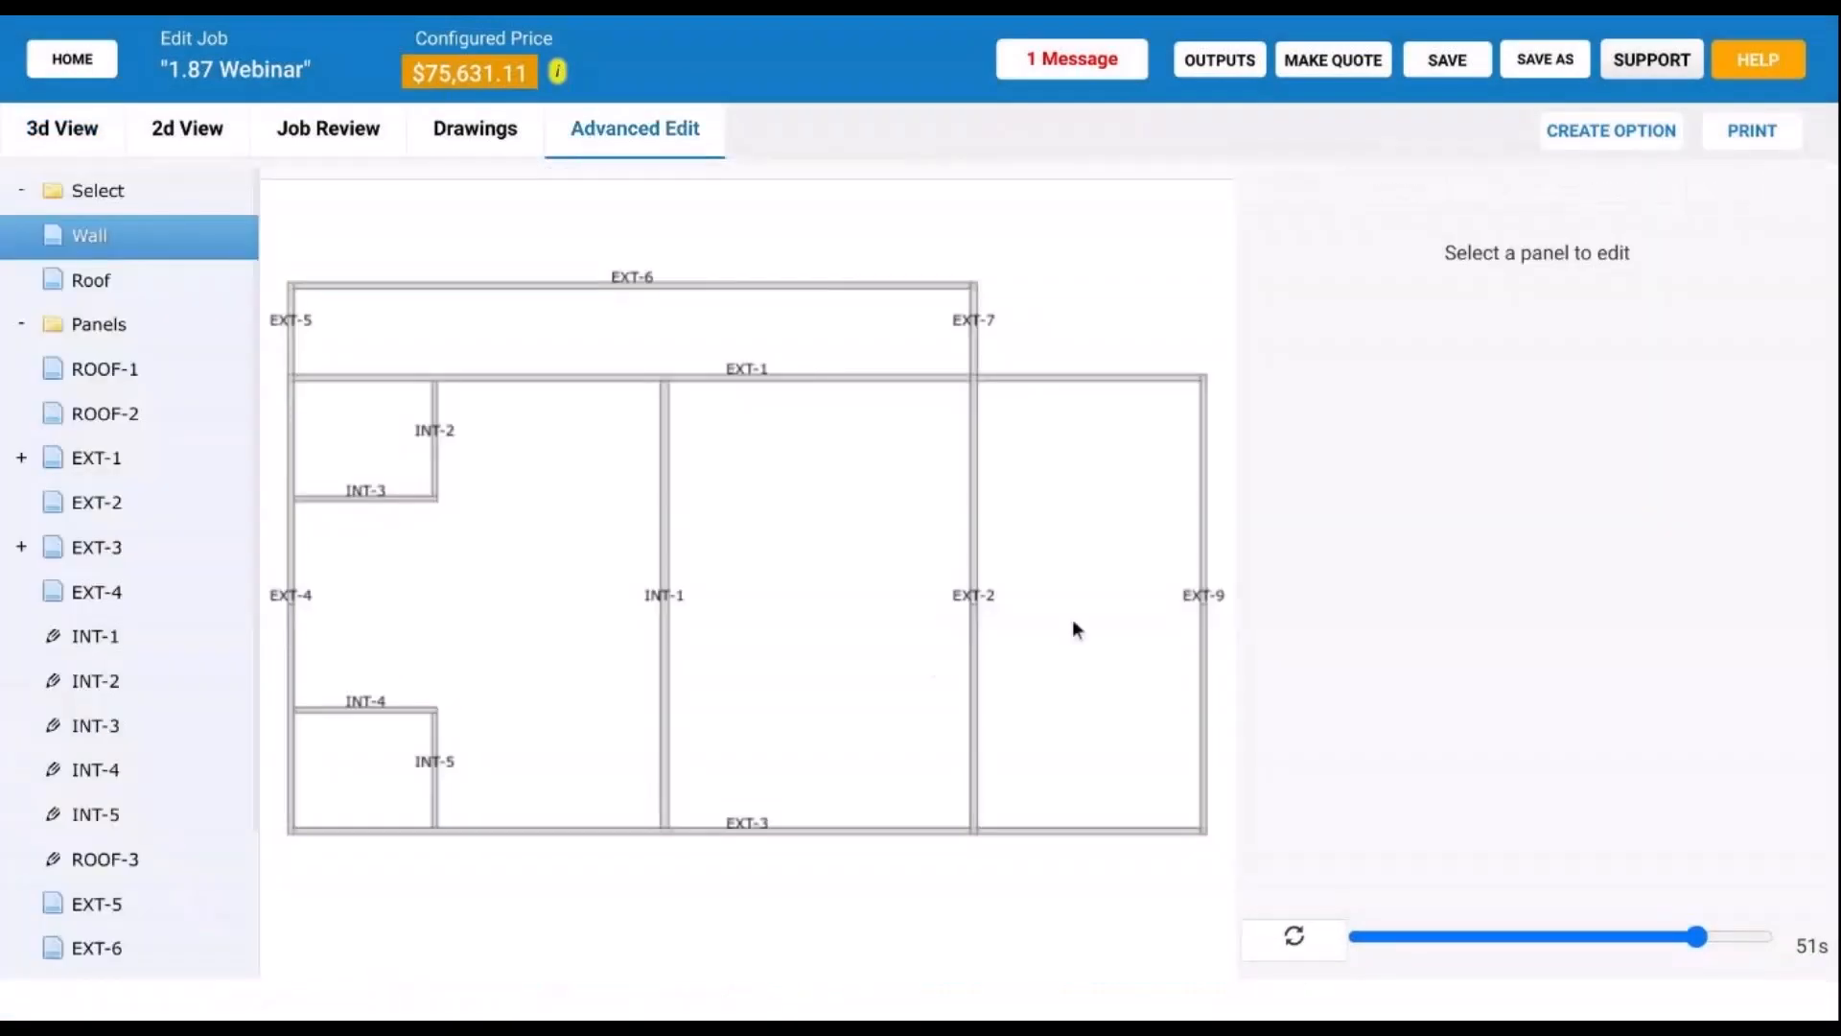
click(148, 286)
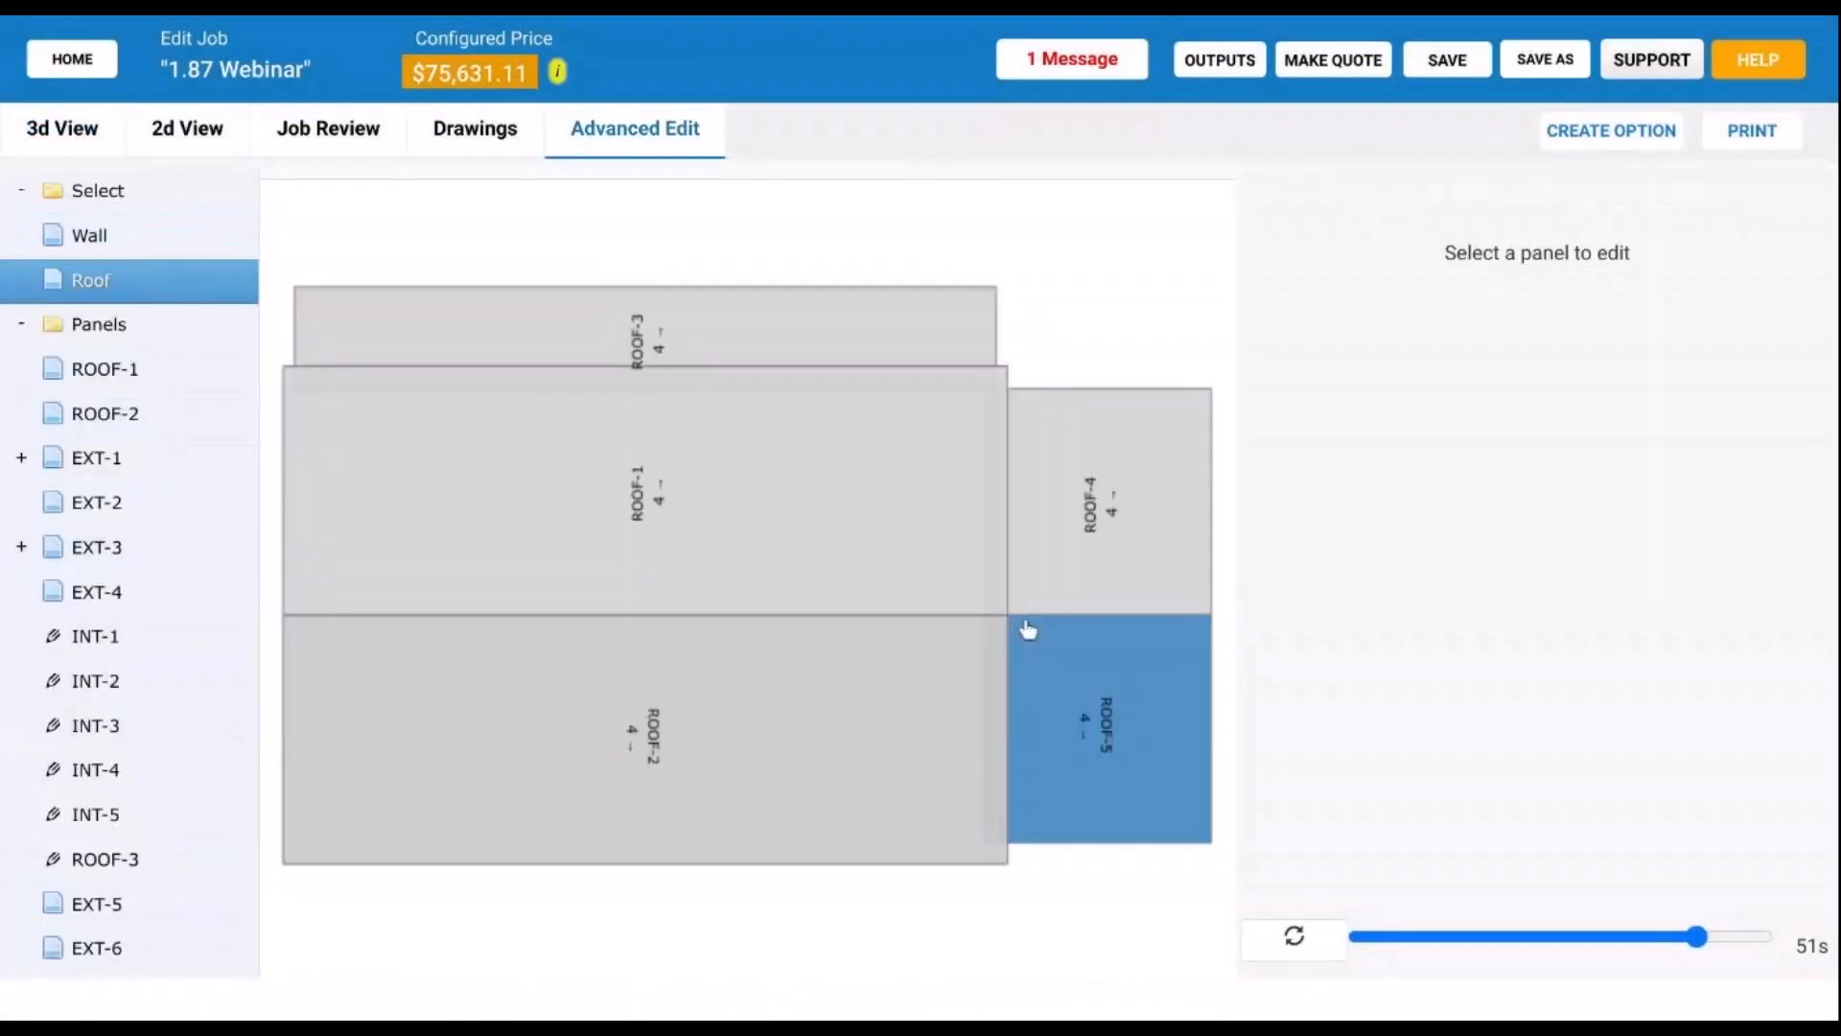
click(1098, 482)
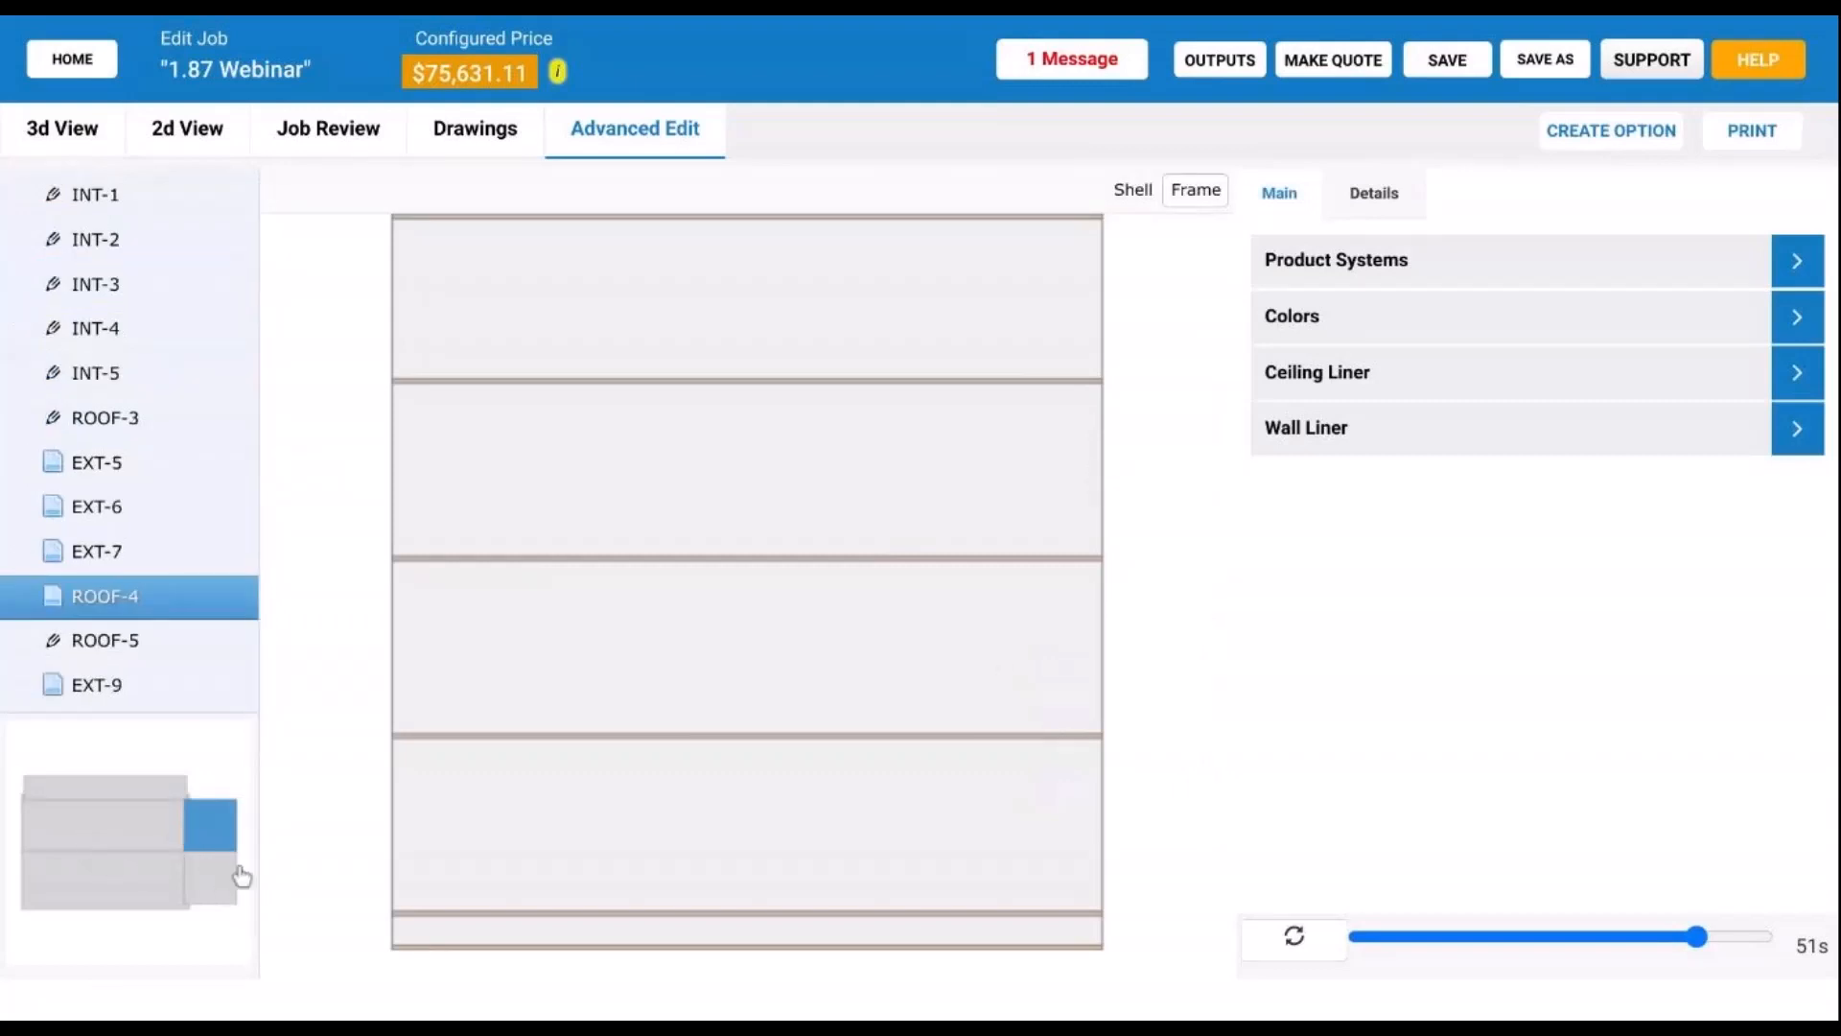
click(1387, 376)
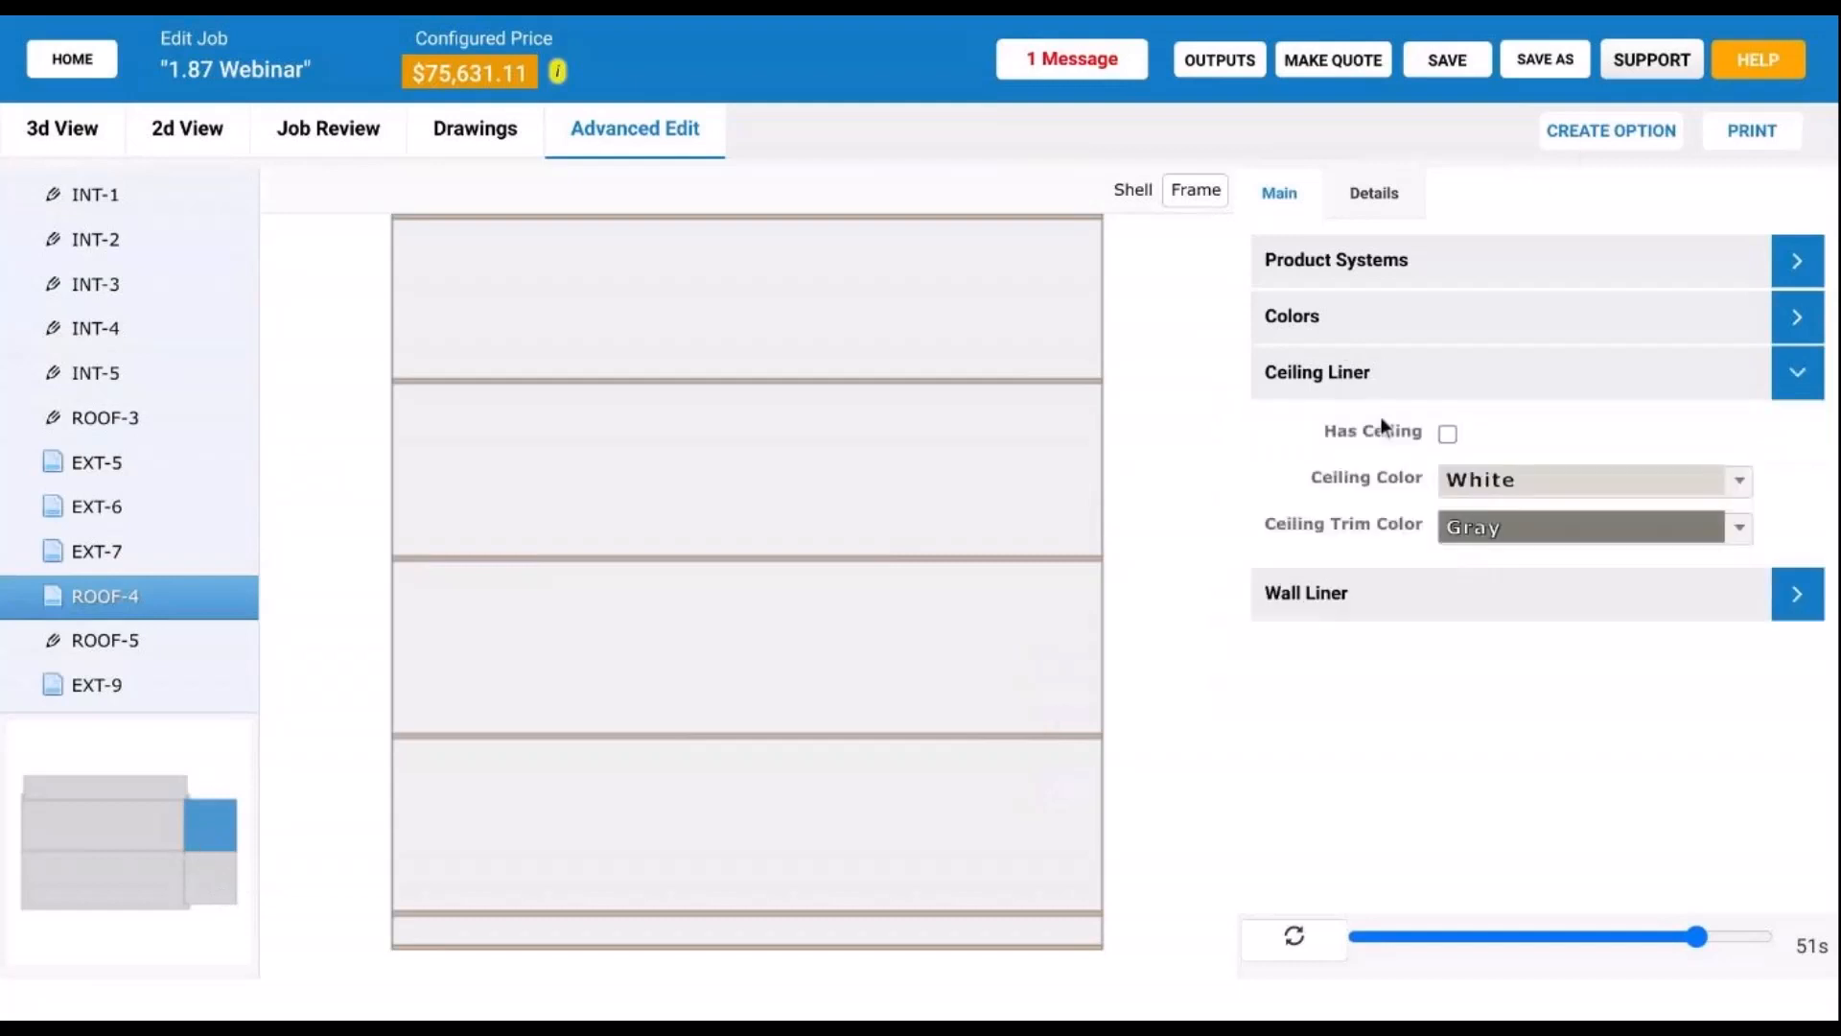
click(1448, 434)
click(1295, 936)
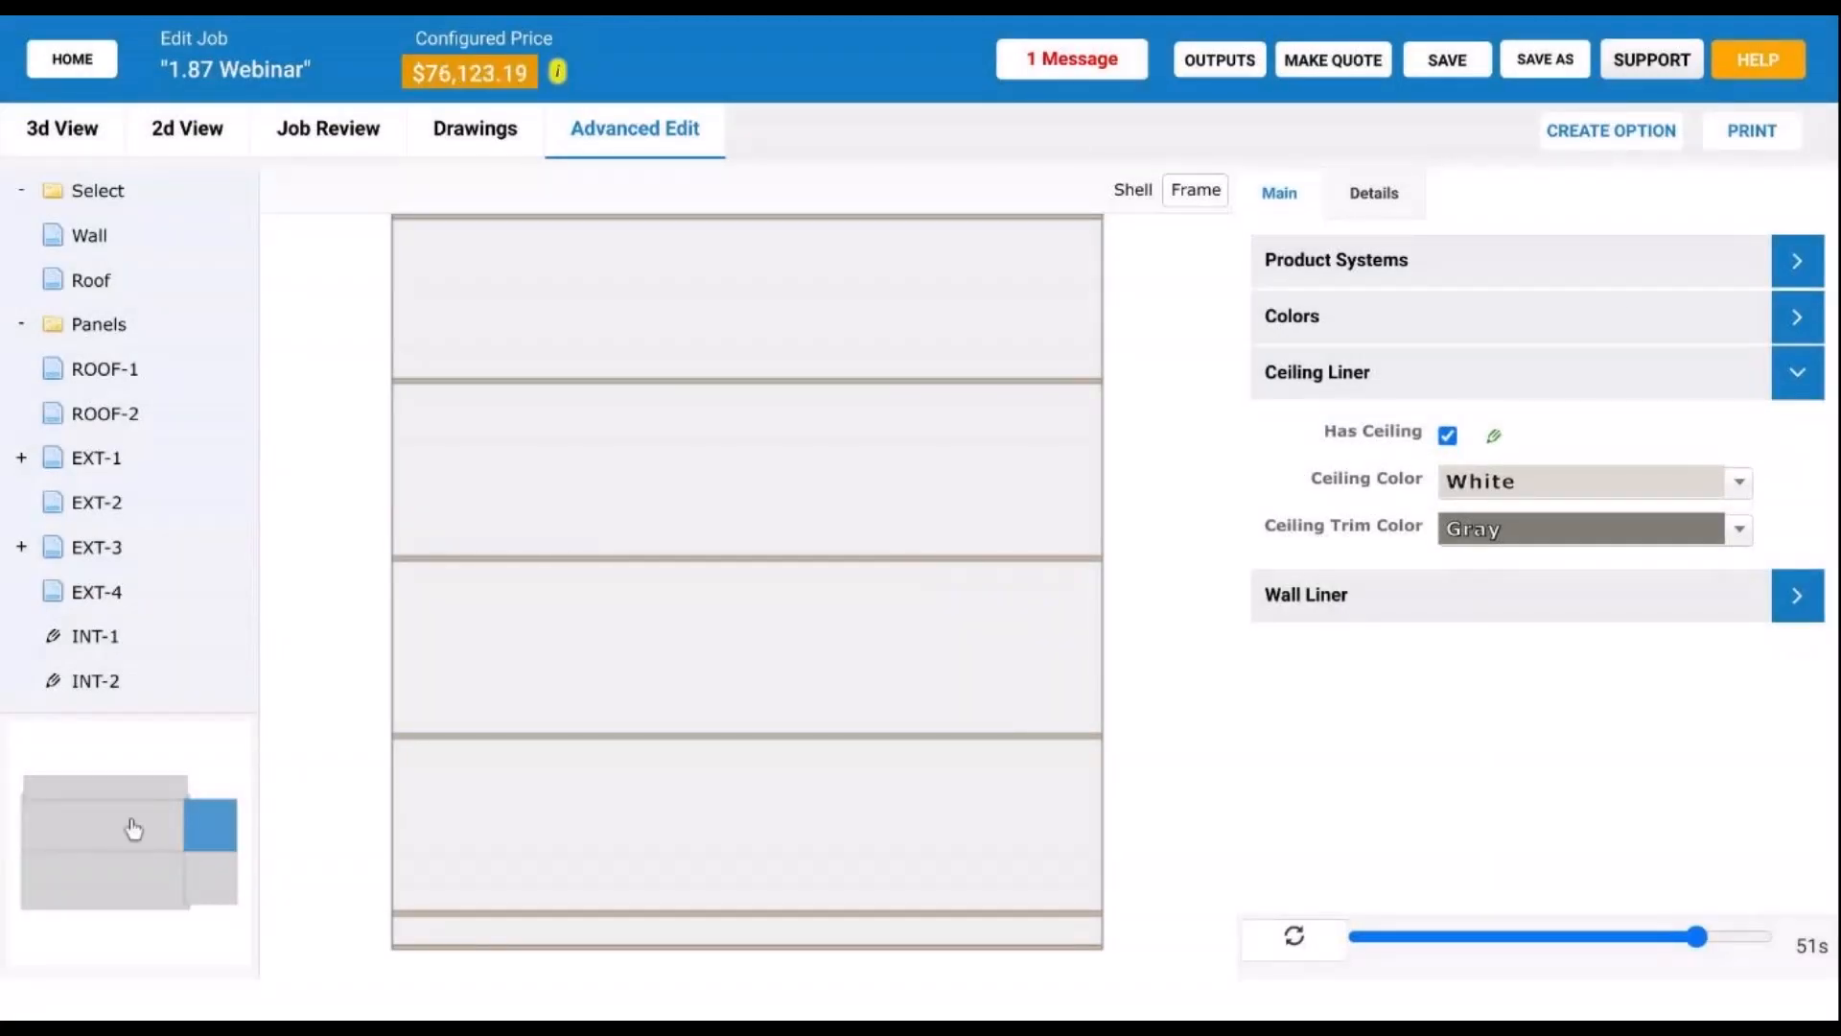
Step: Show the ROOF-4 panel's shell and inspect the attached building's ceiling liner from below in the 3D model
click(1114, 199)
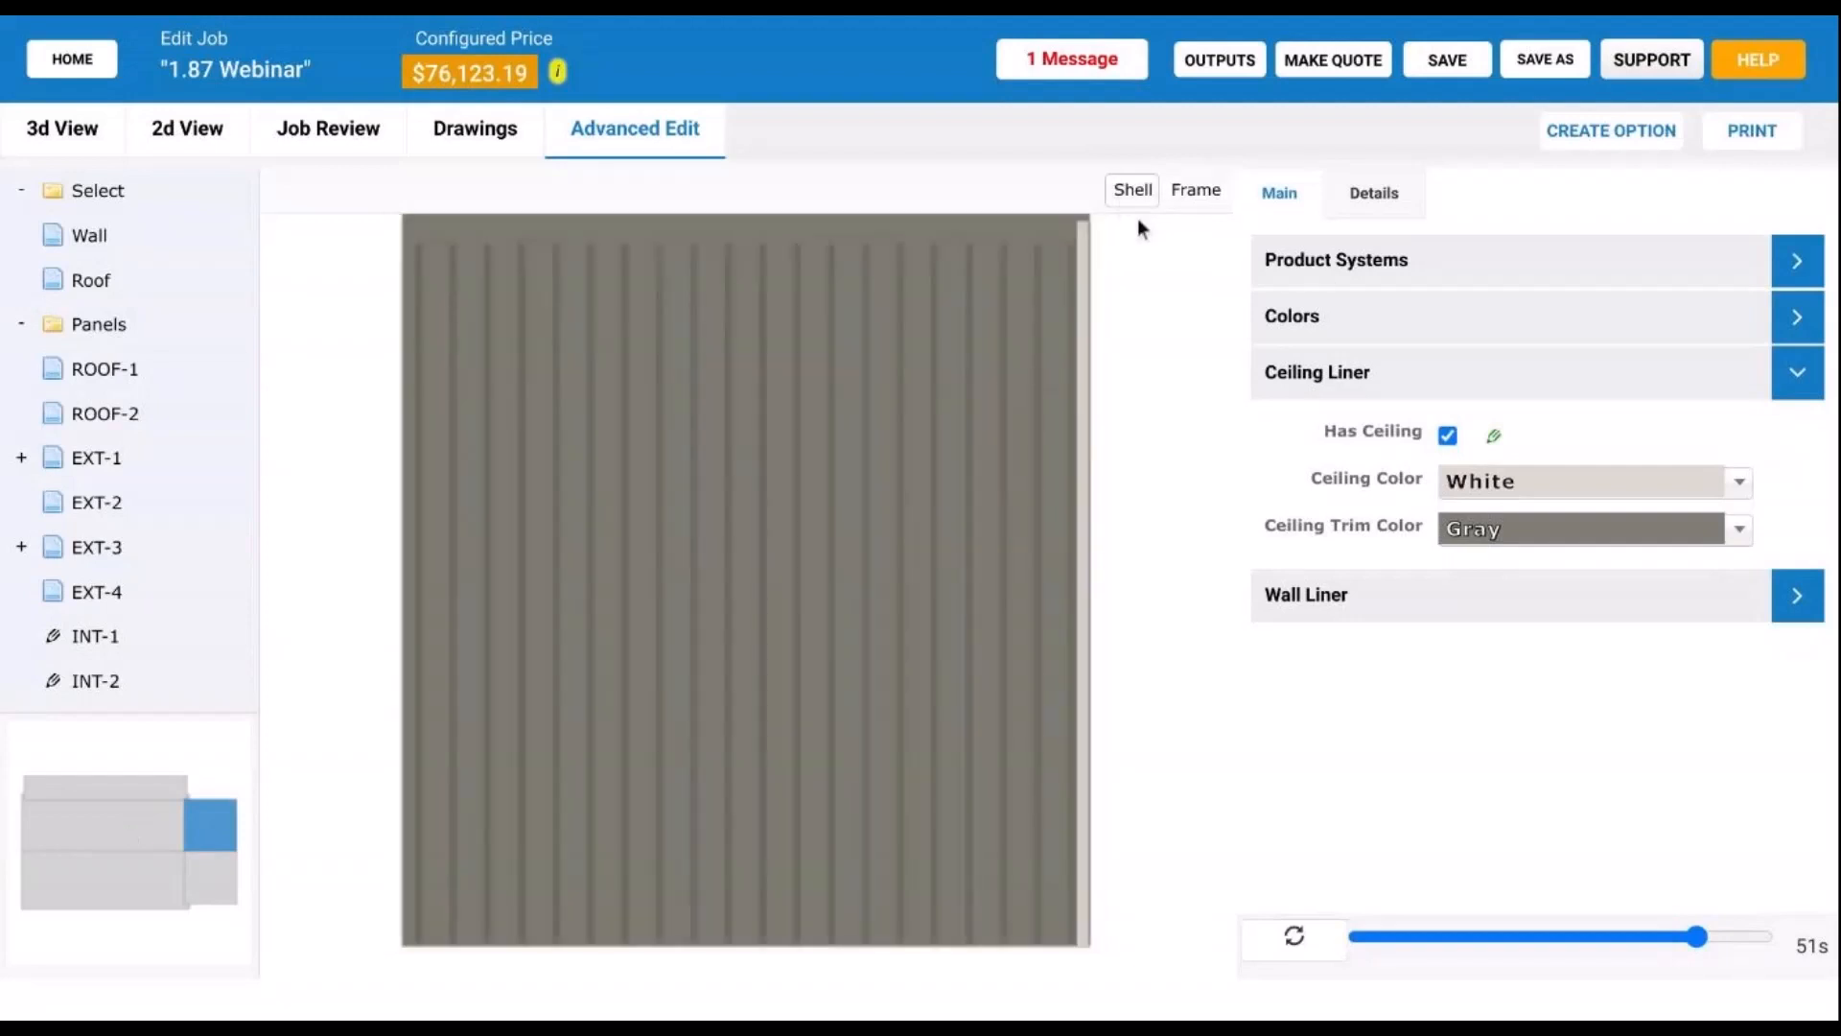
click(83, 139)
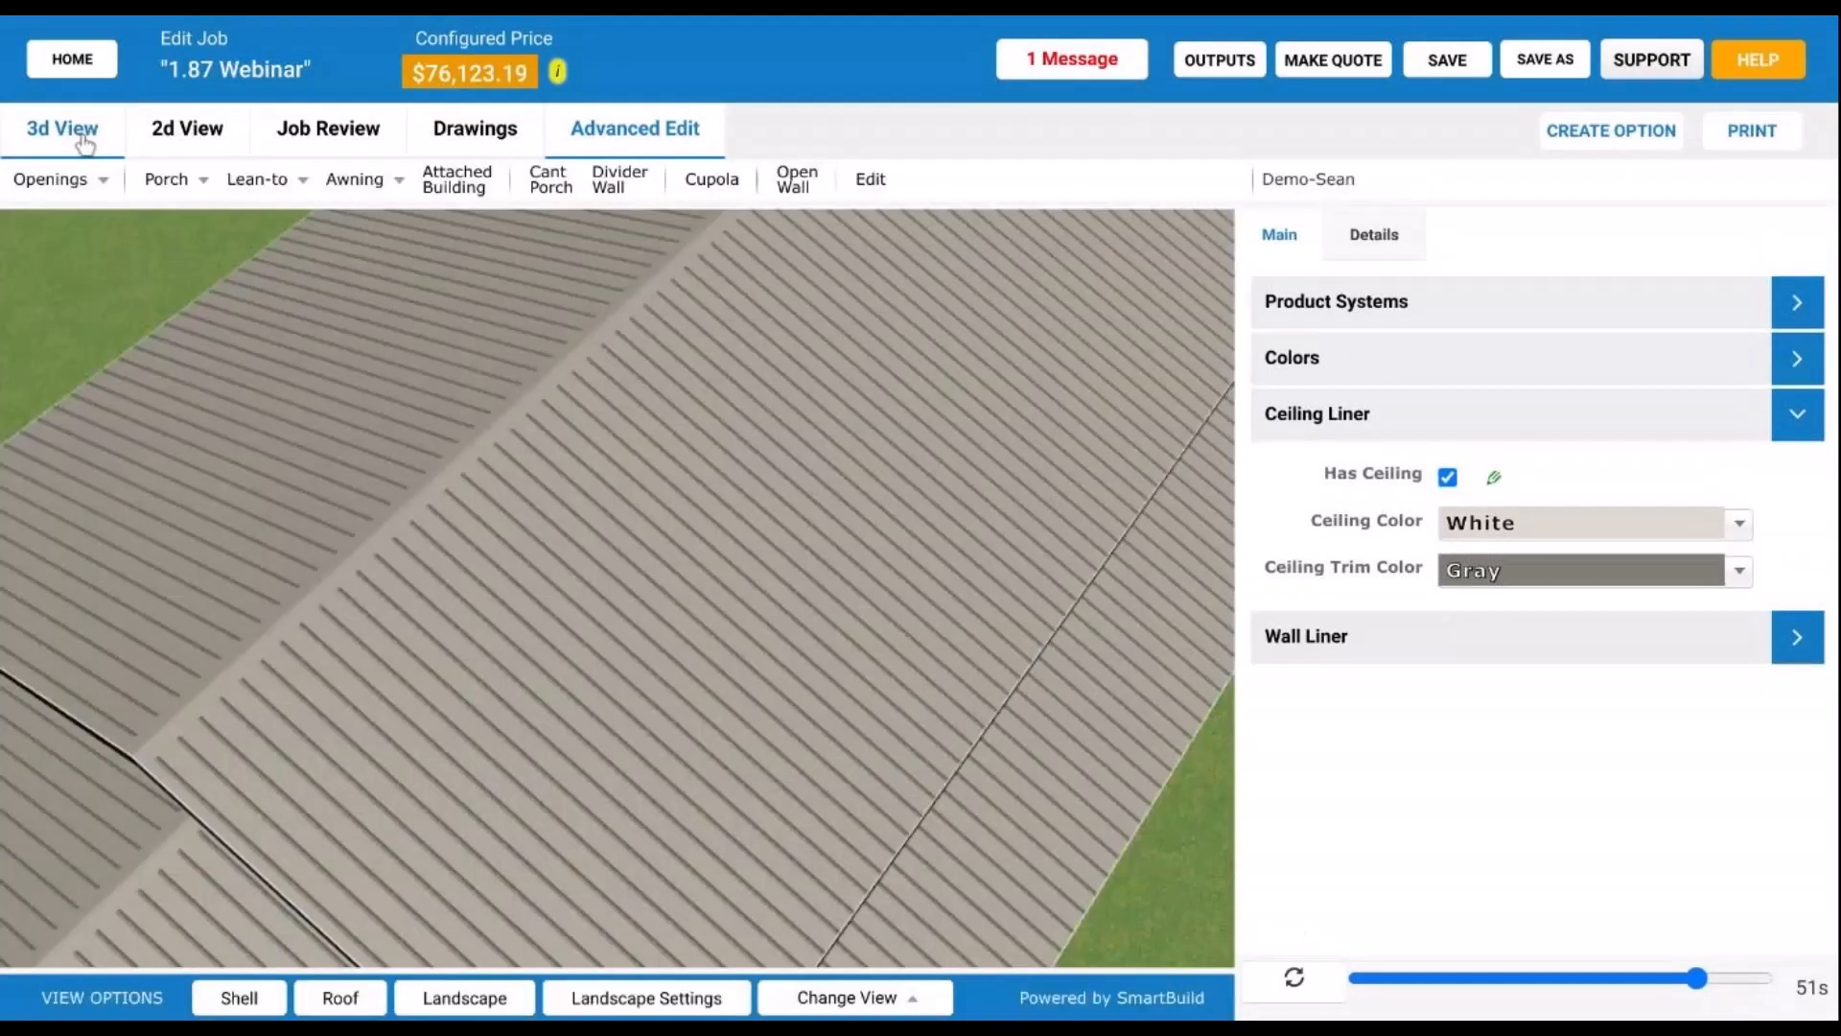
drag(537, 672, 610, 509)
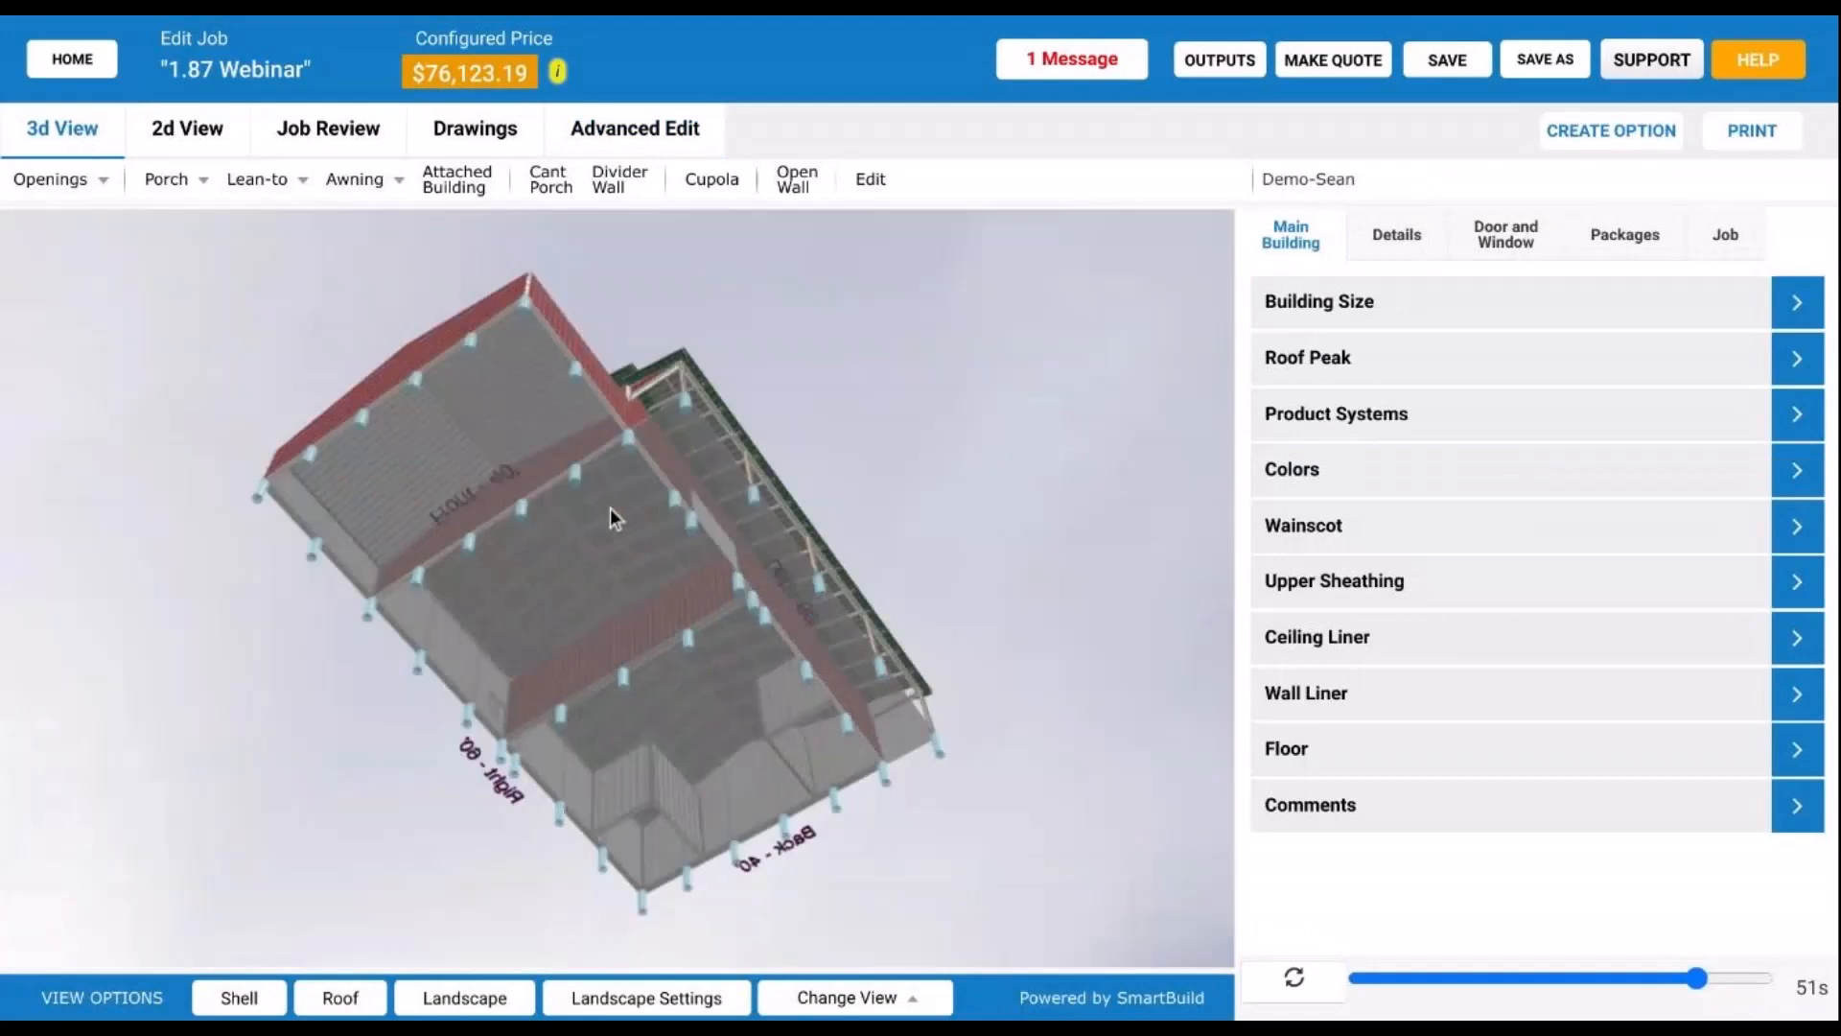
scroll(376, 445, up, 5)
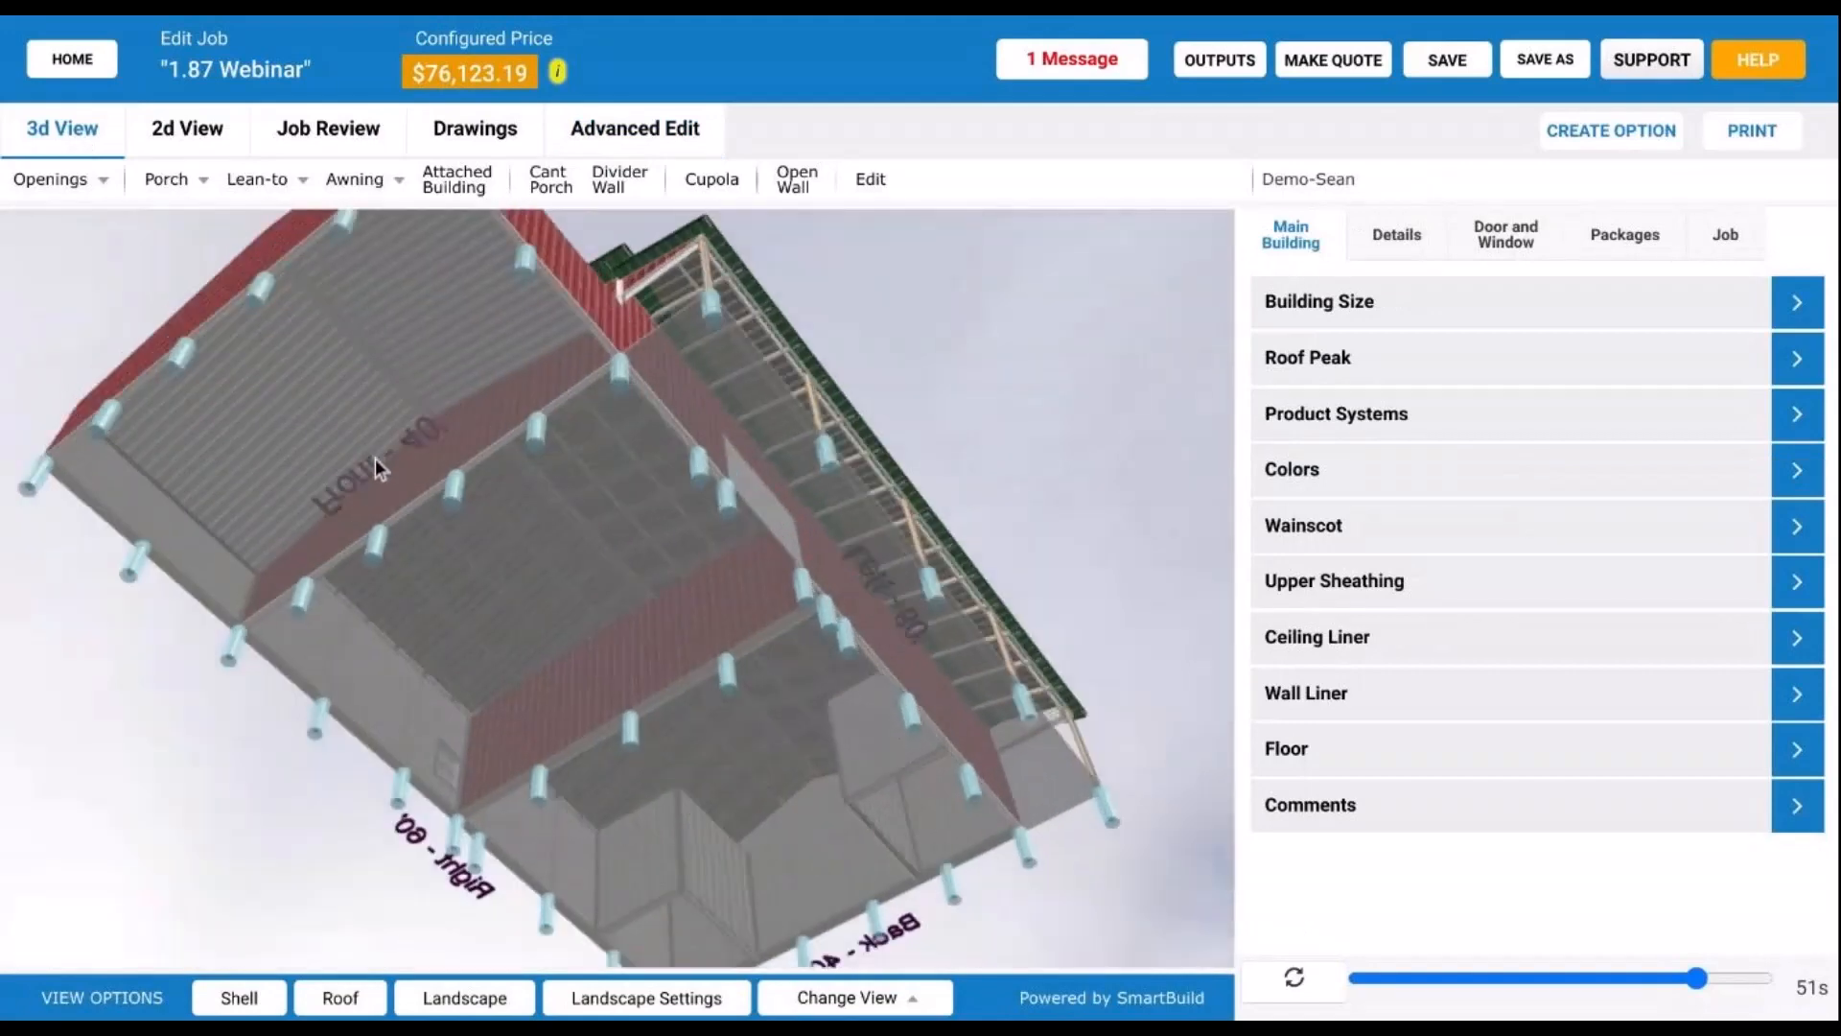
drag(385, 456, 462, 581)
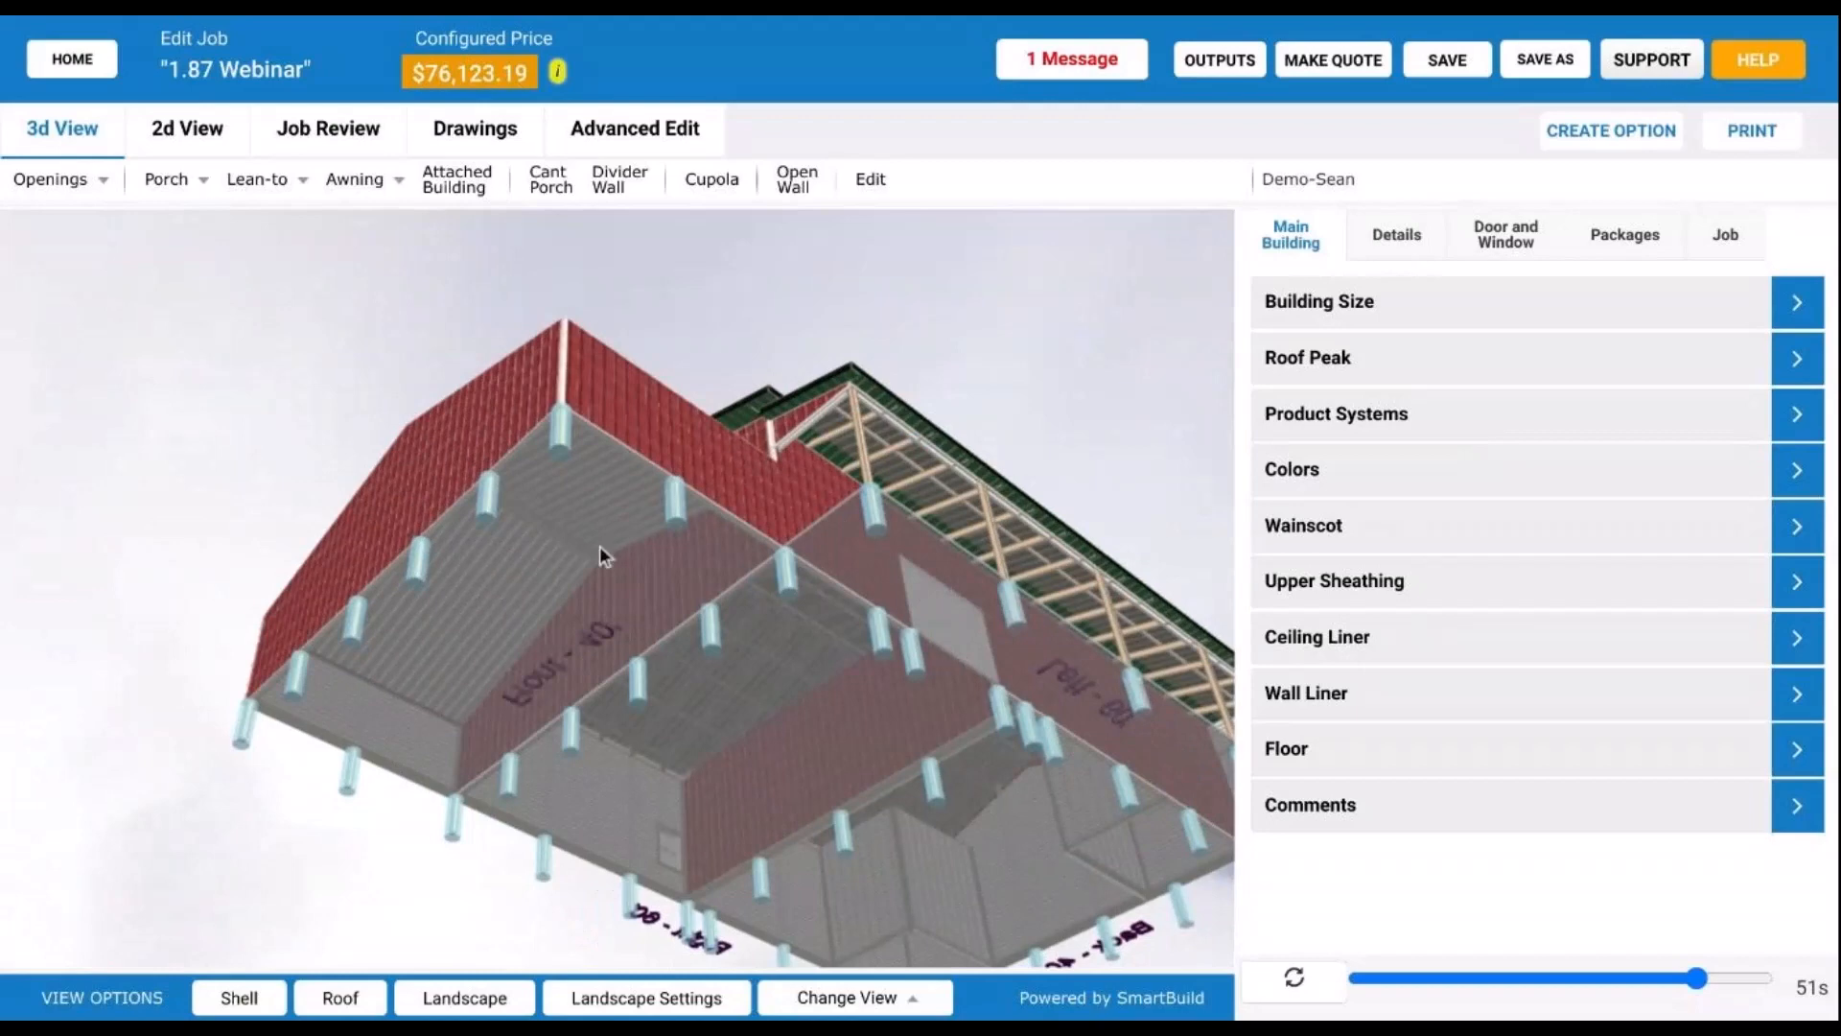
Step: Inspect from outside where the attached building's roof meets the main building's gable wall and eave corner
drag(600, 545, 594, 649)
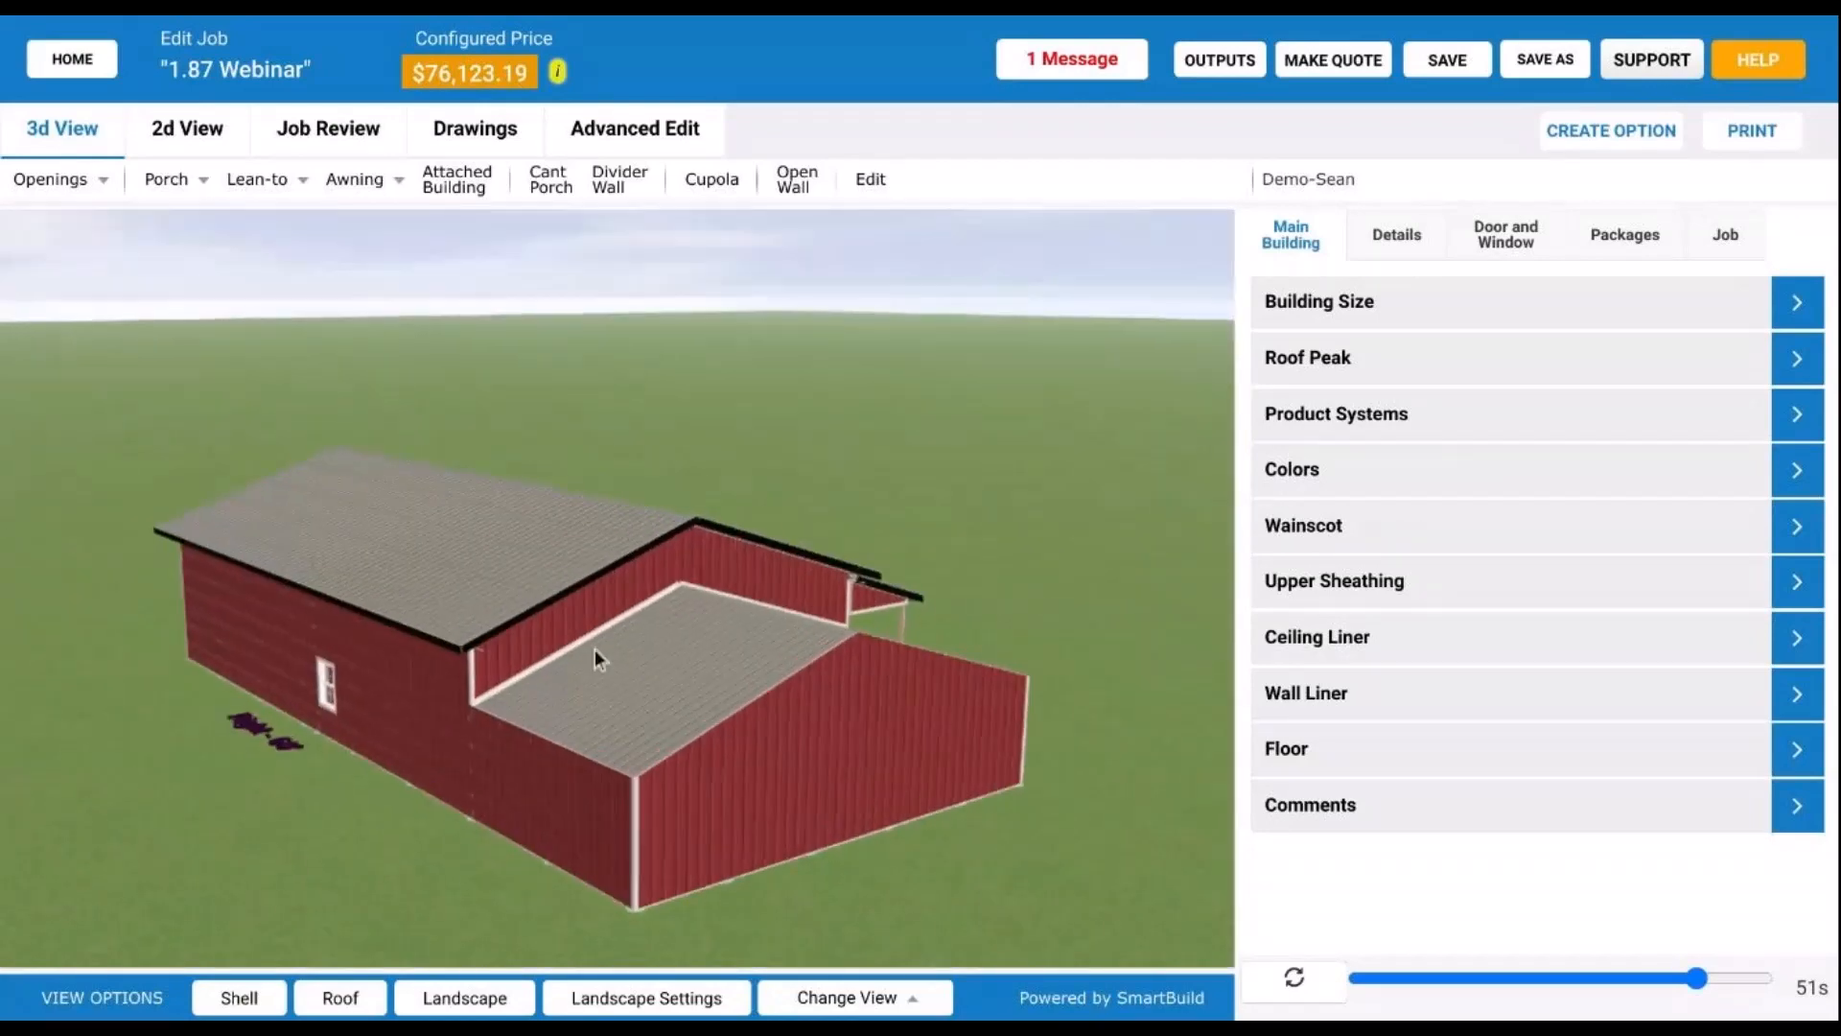
scroll(595, 648, up, 6)
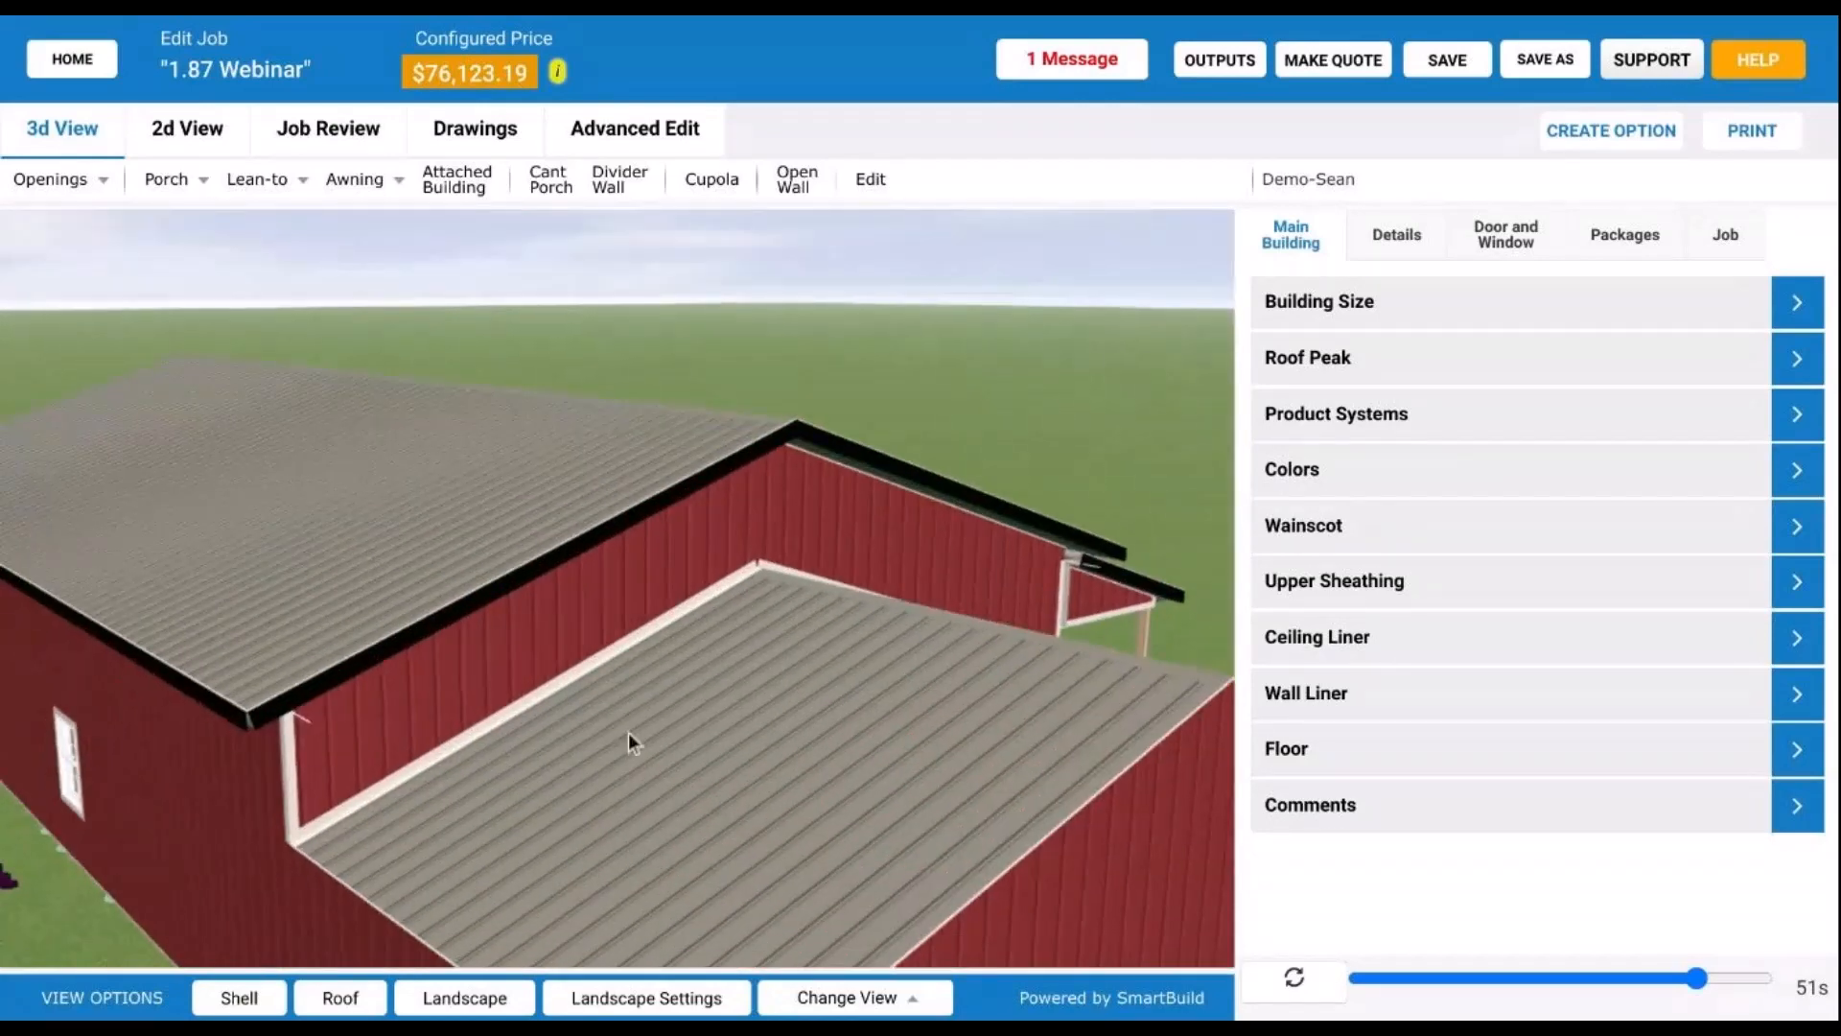
drag(630, 732, 773, 448)
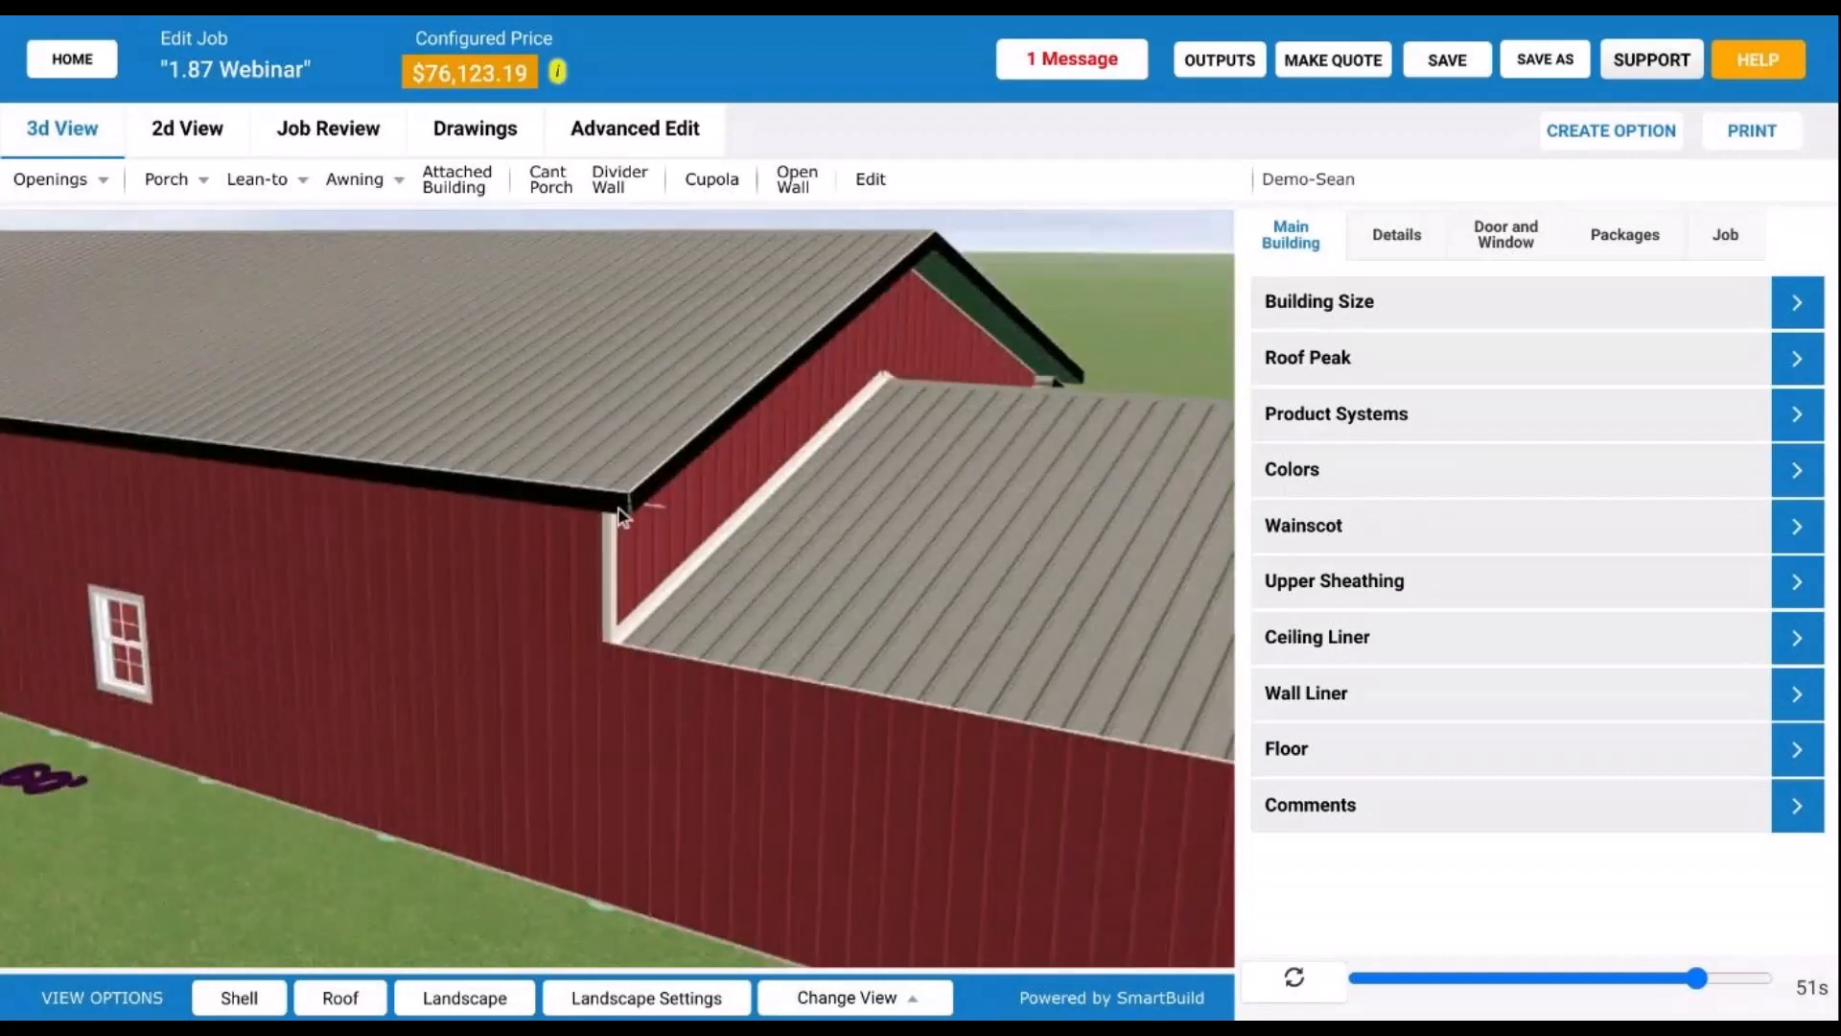
mouse_move(620, 516)
mouse_down()
mouse_move(757, 527)
mouse_move(777, 502)
mouse_move(579, 530)
mouse_move(403, 513)
mouse_move(464, 502)
mouse_move(641, 572)
mouse_move(727, 545)
mouse_move(595, 527)
mouse_up()
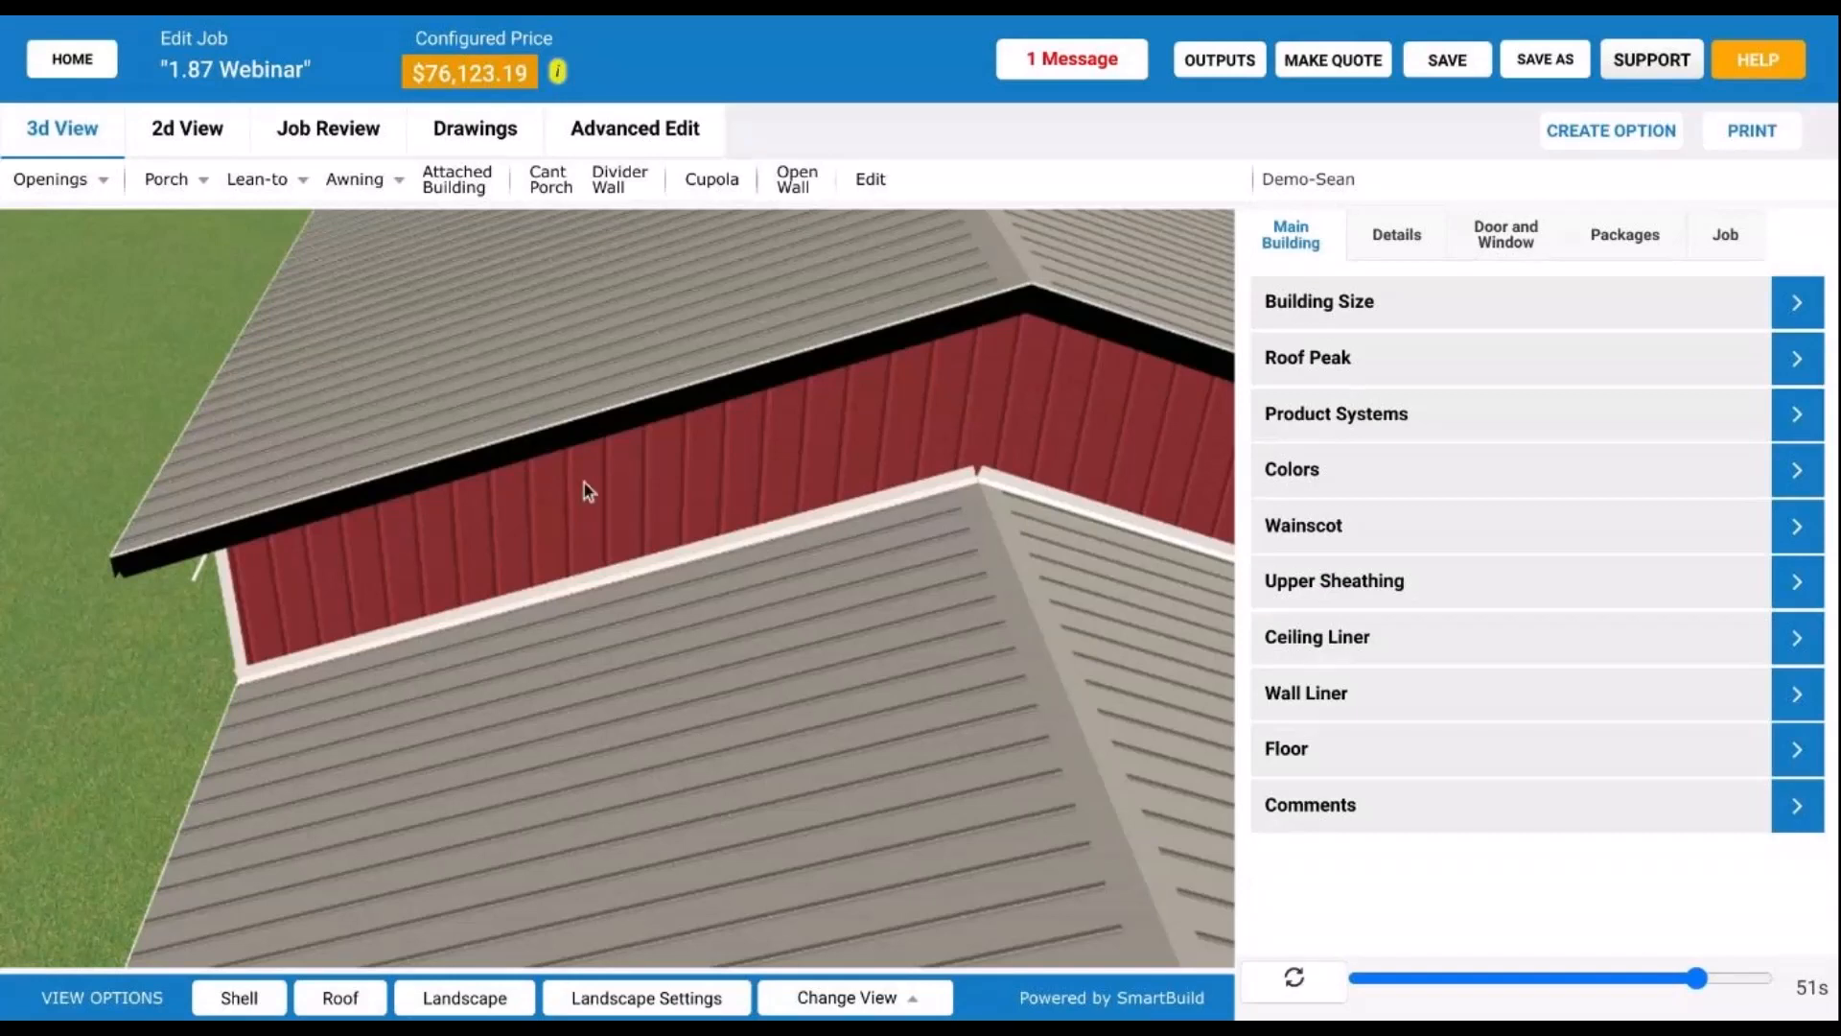
scroll(584, 481, down, 2)
drag(815, 675, 907, 644)
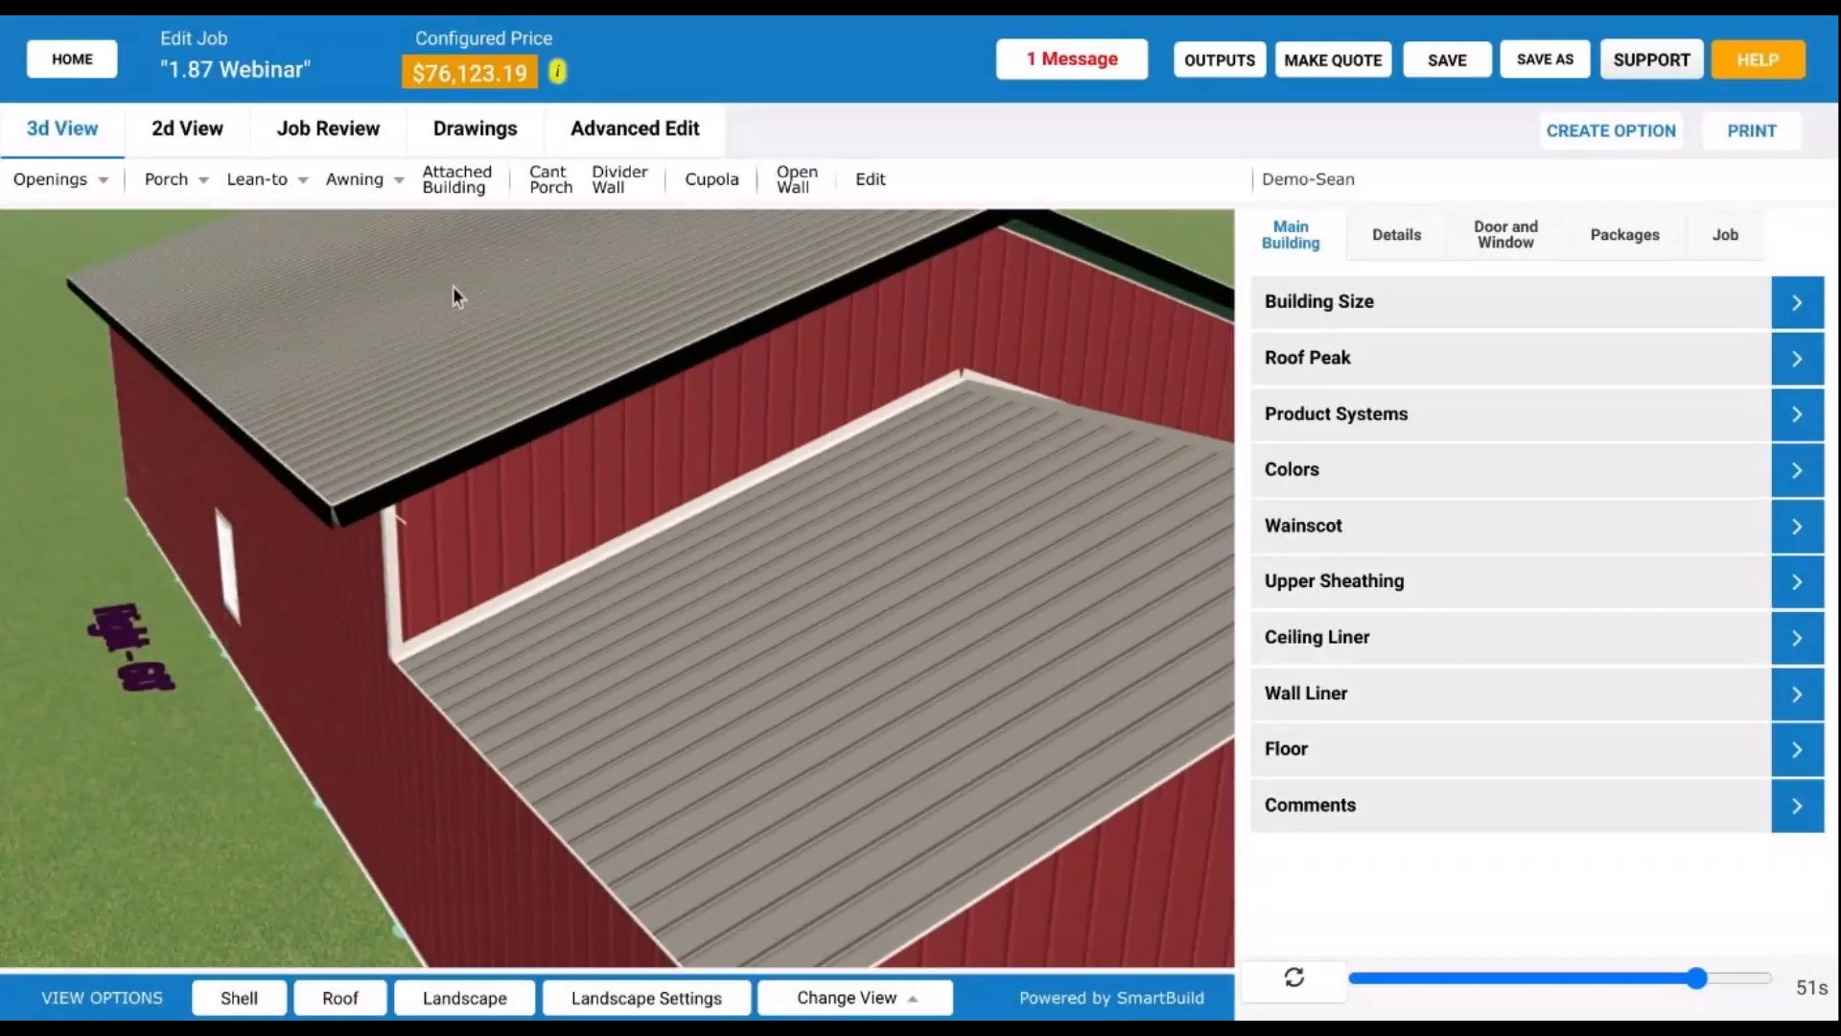
Step: Compare the attached building's ceiling liner from below with its roof slopes and eave seen from outside
drag(456, 527, 607, 732)
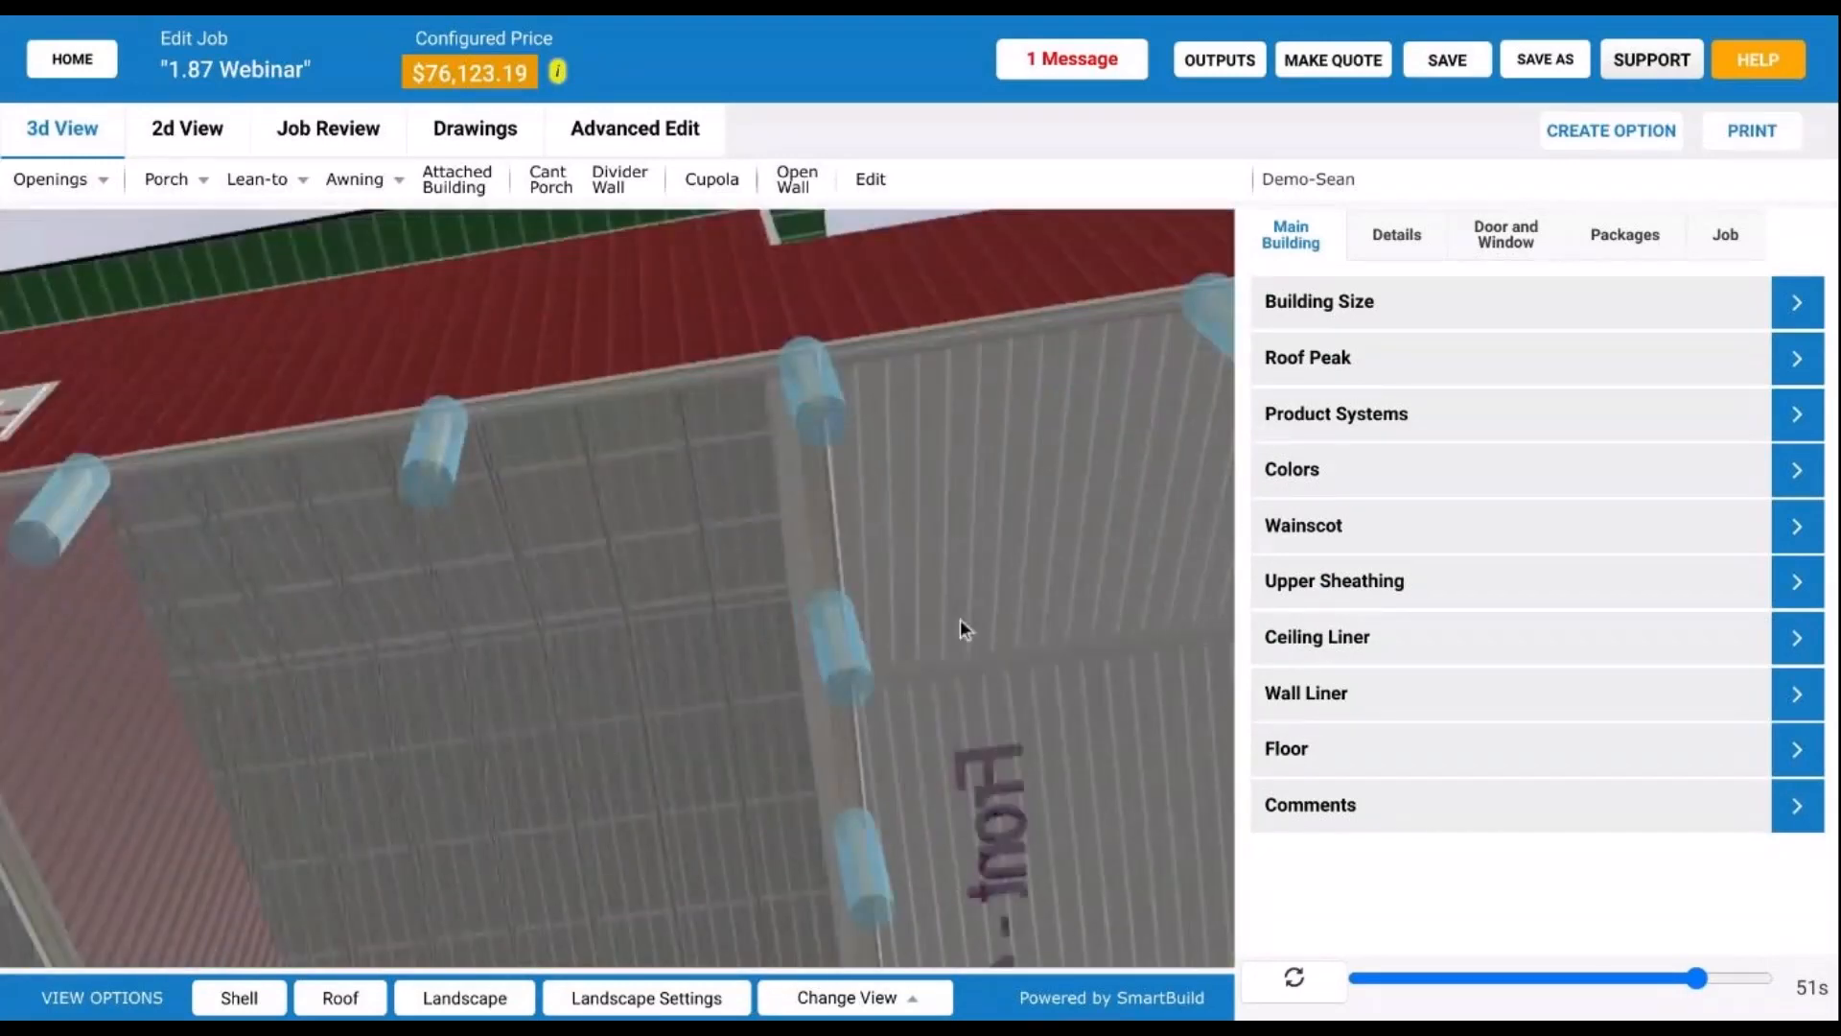
drag(960, 621, 941, 514)
drag(1081, 699, 1126, 597)
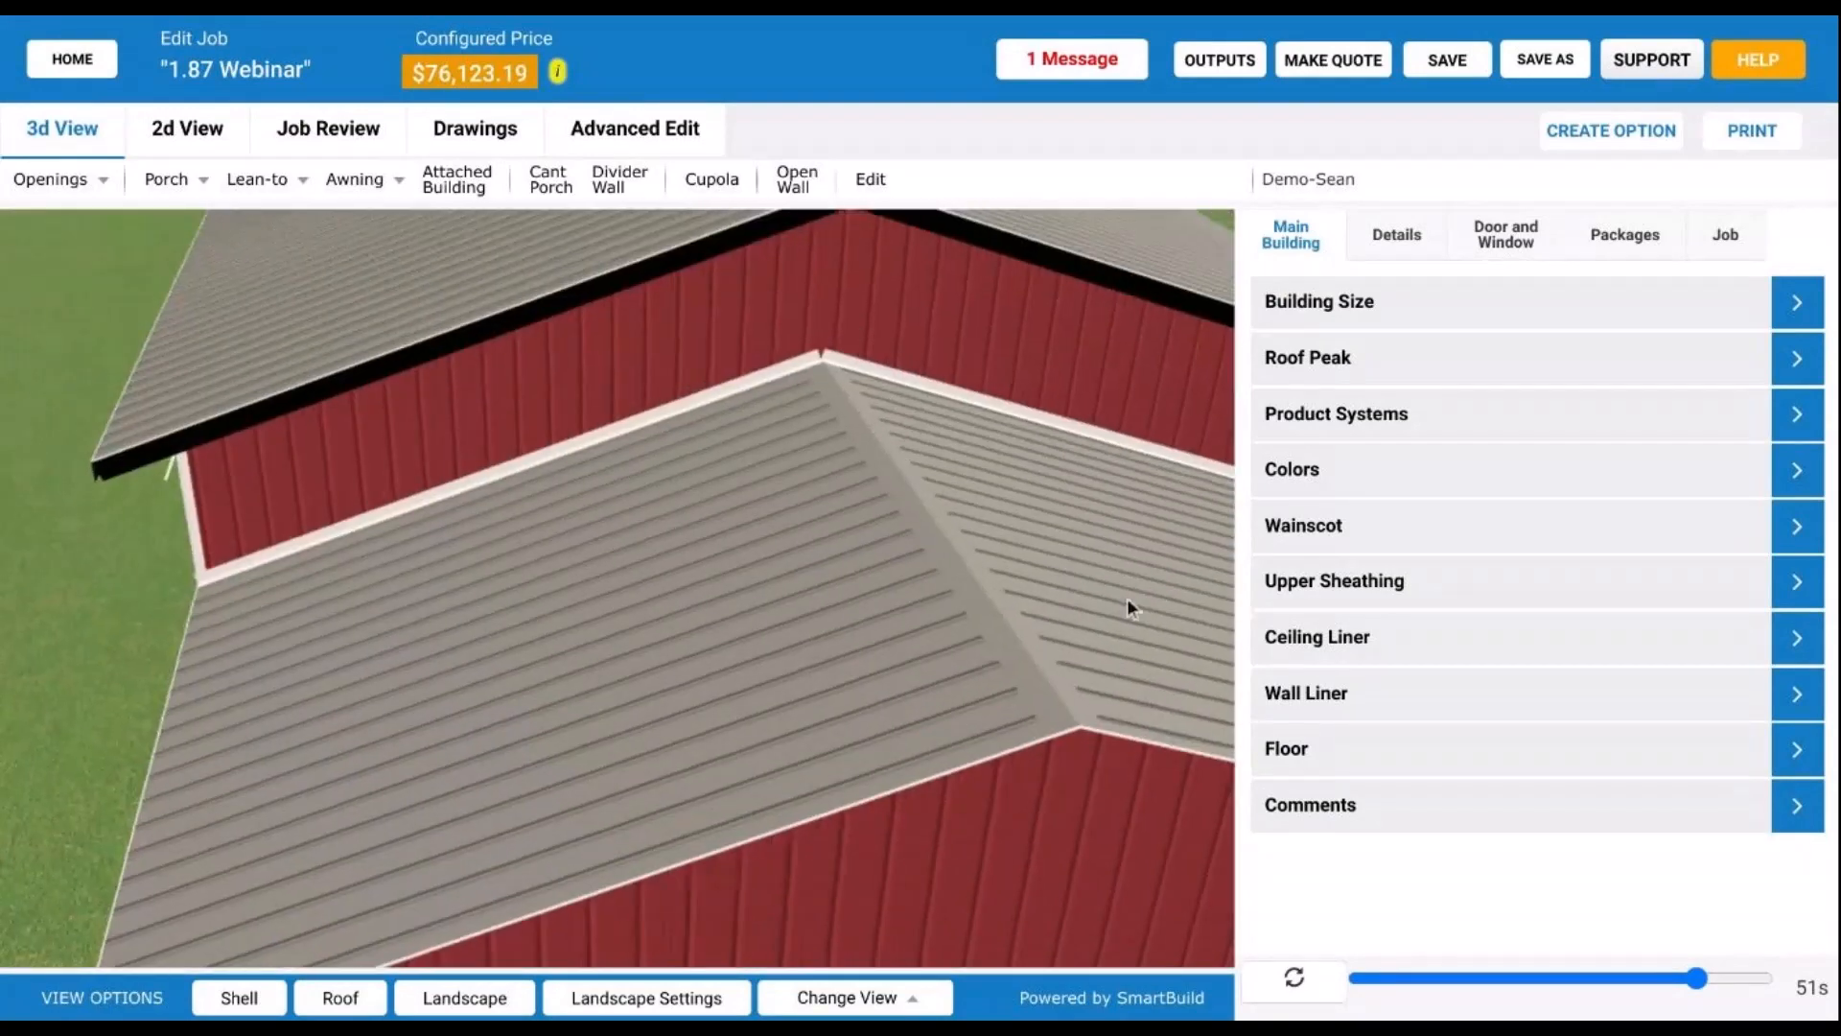
drag(780, 658, 709, 380)
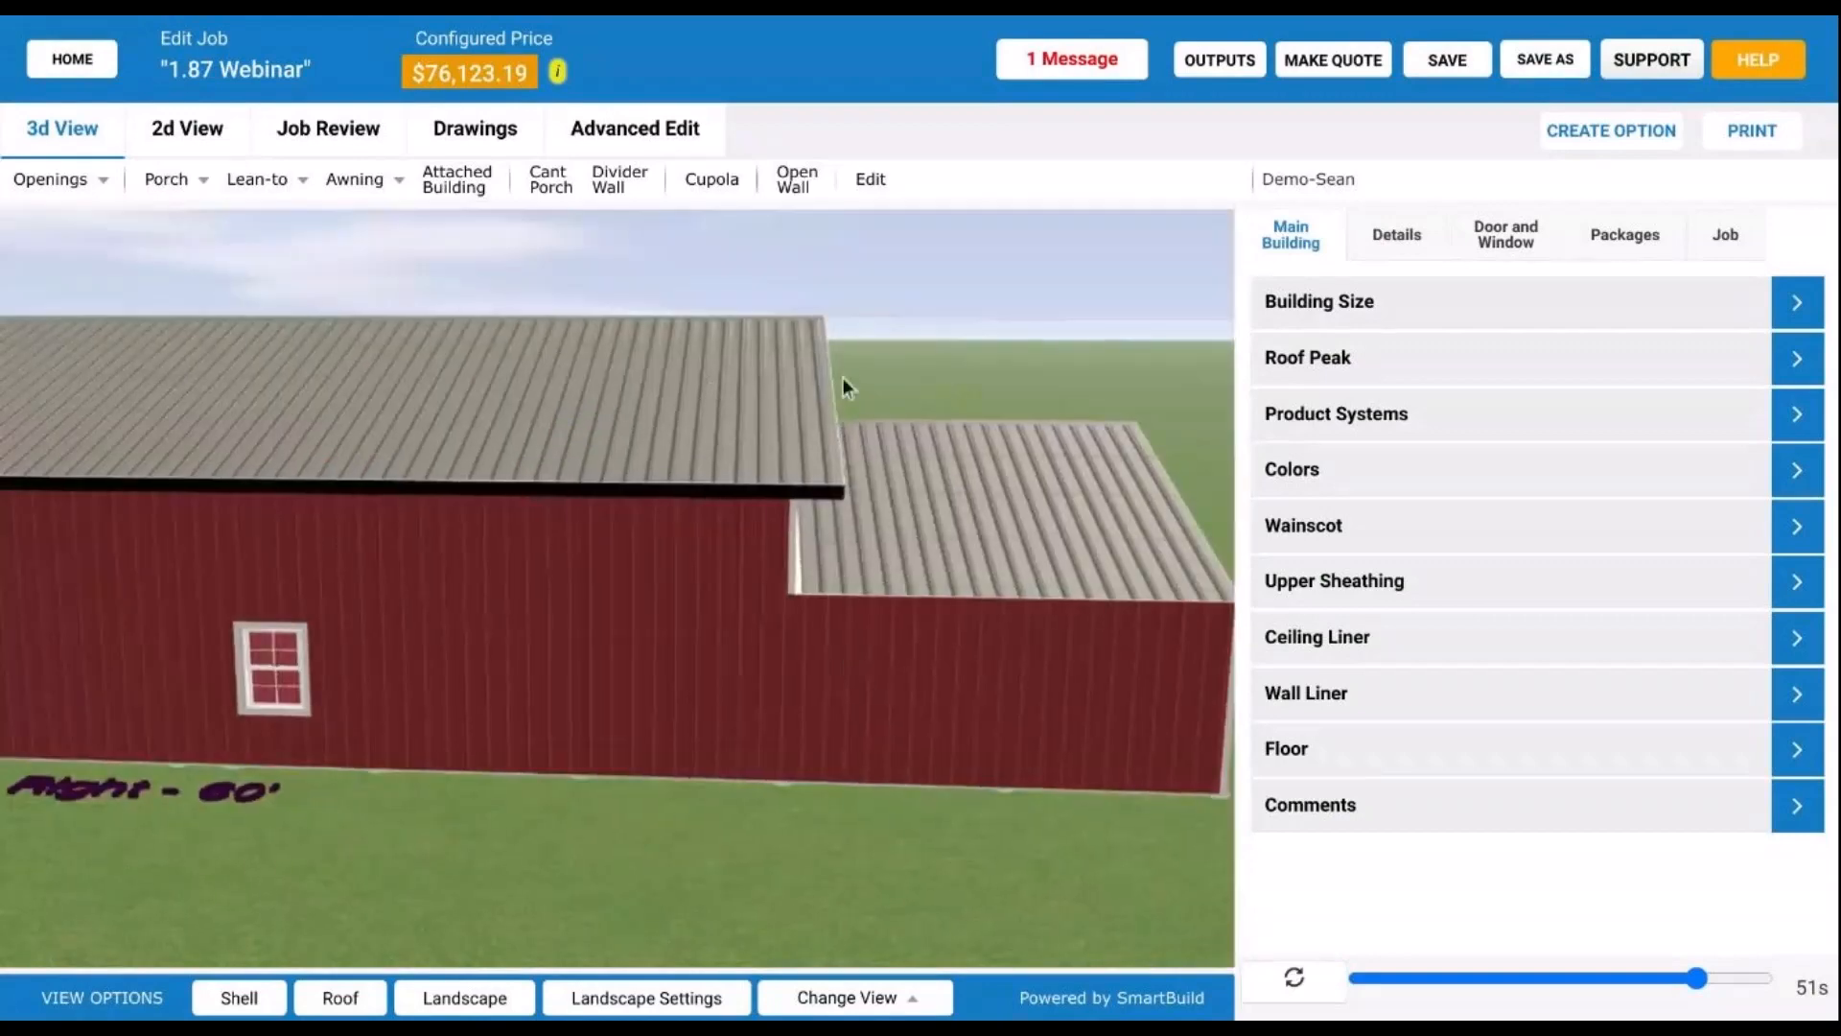
drag(682, 640, 895, 516)
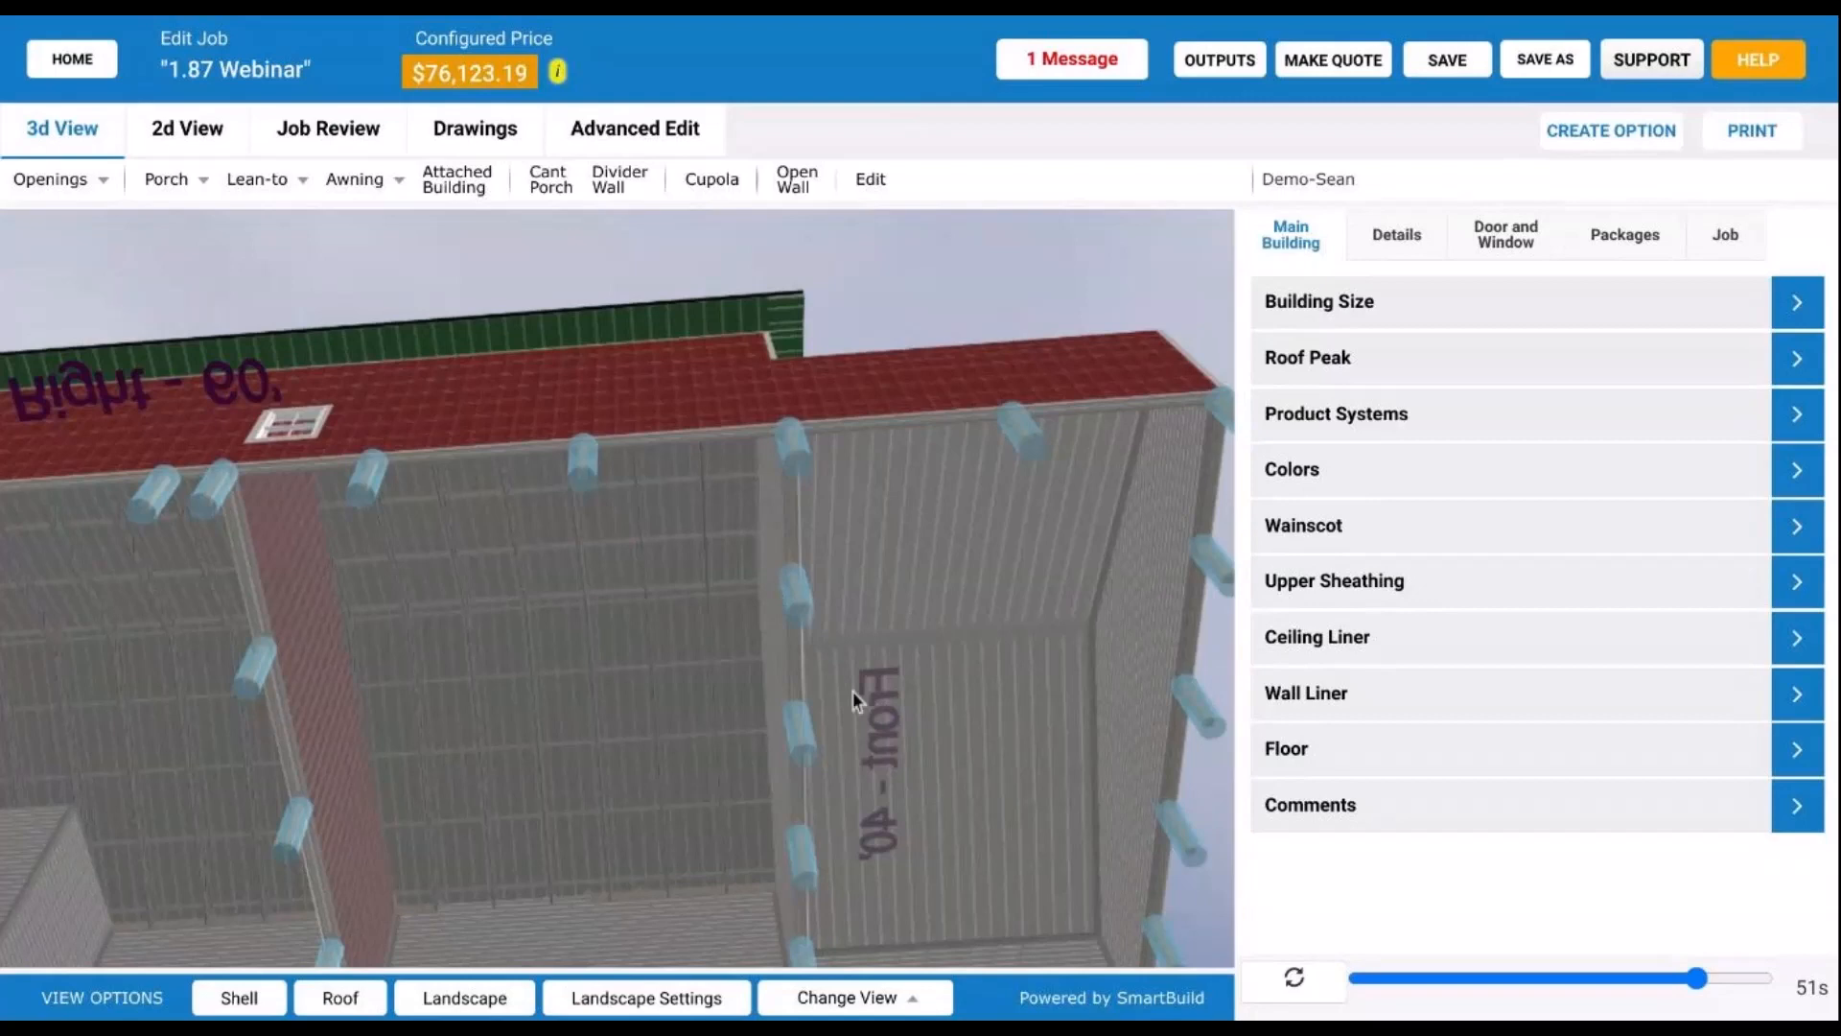
Step: Inspect the attached building's ceiling liner and the main building's divided interior from below
drag(374, 638, 775, 628)
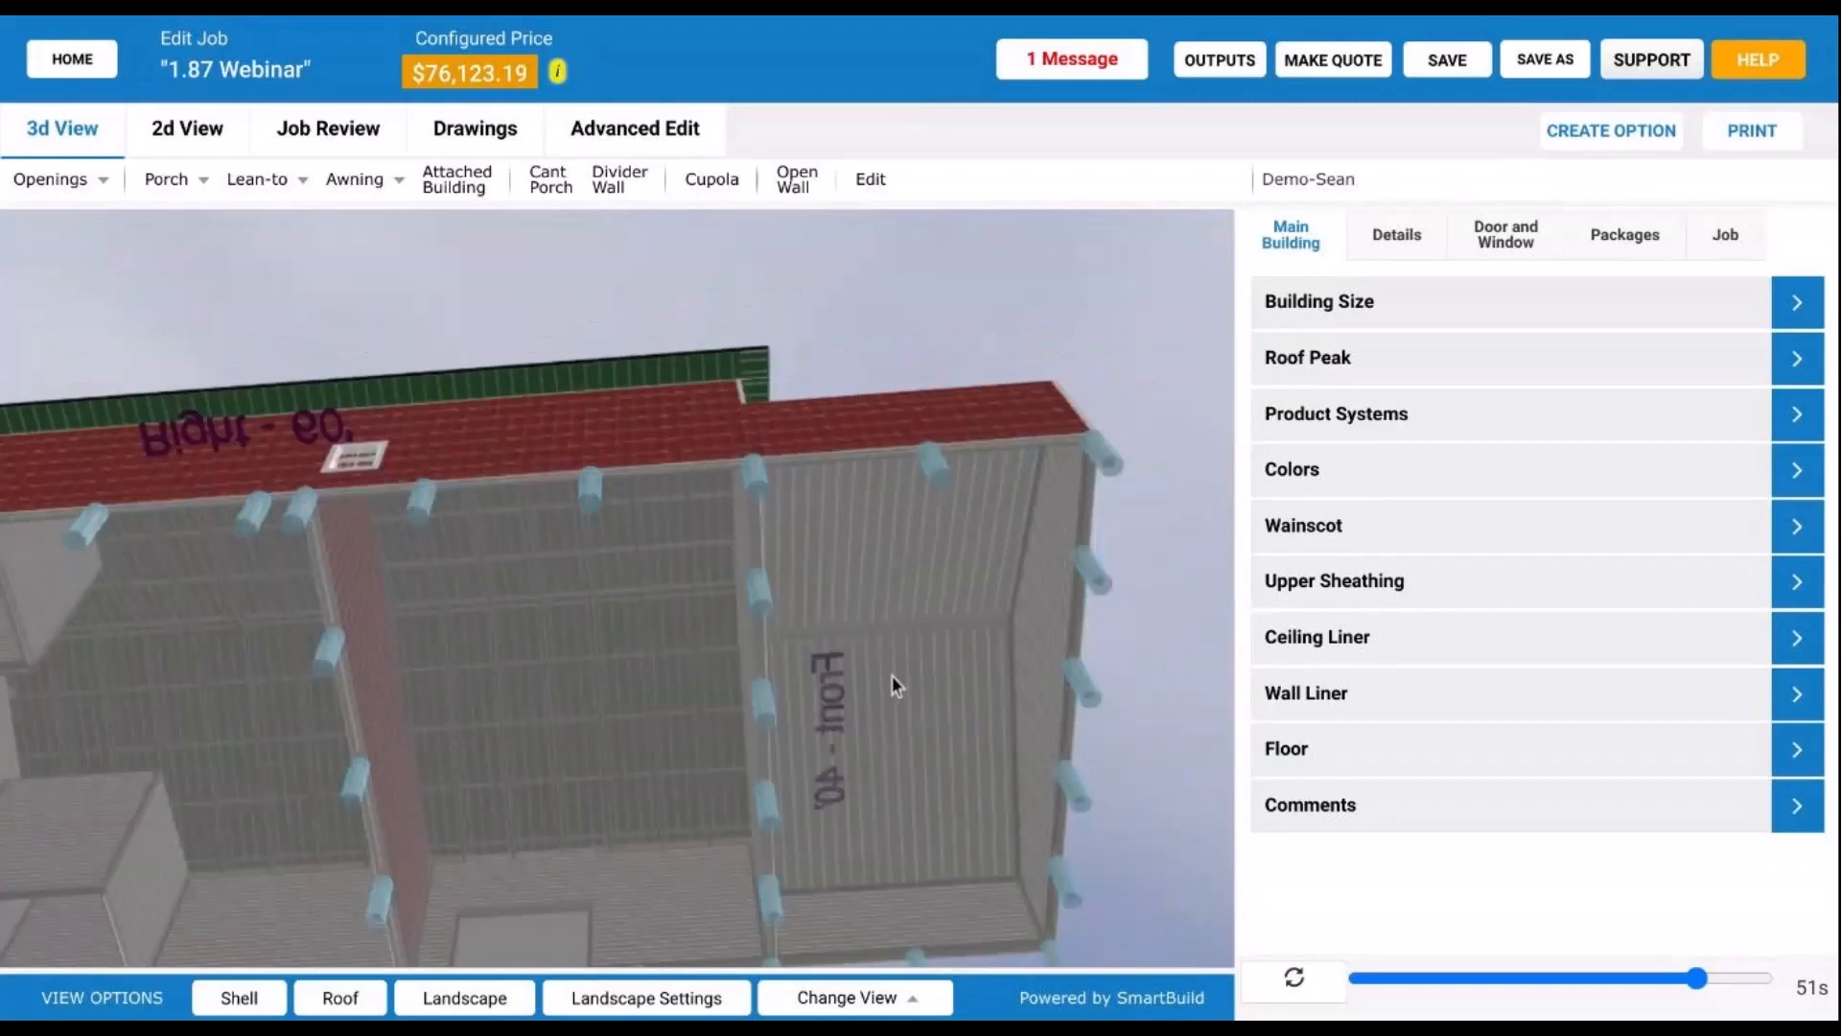
drag(892, 676, 888, 704)
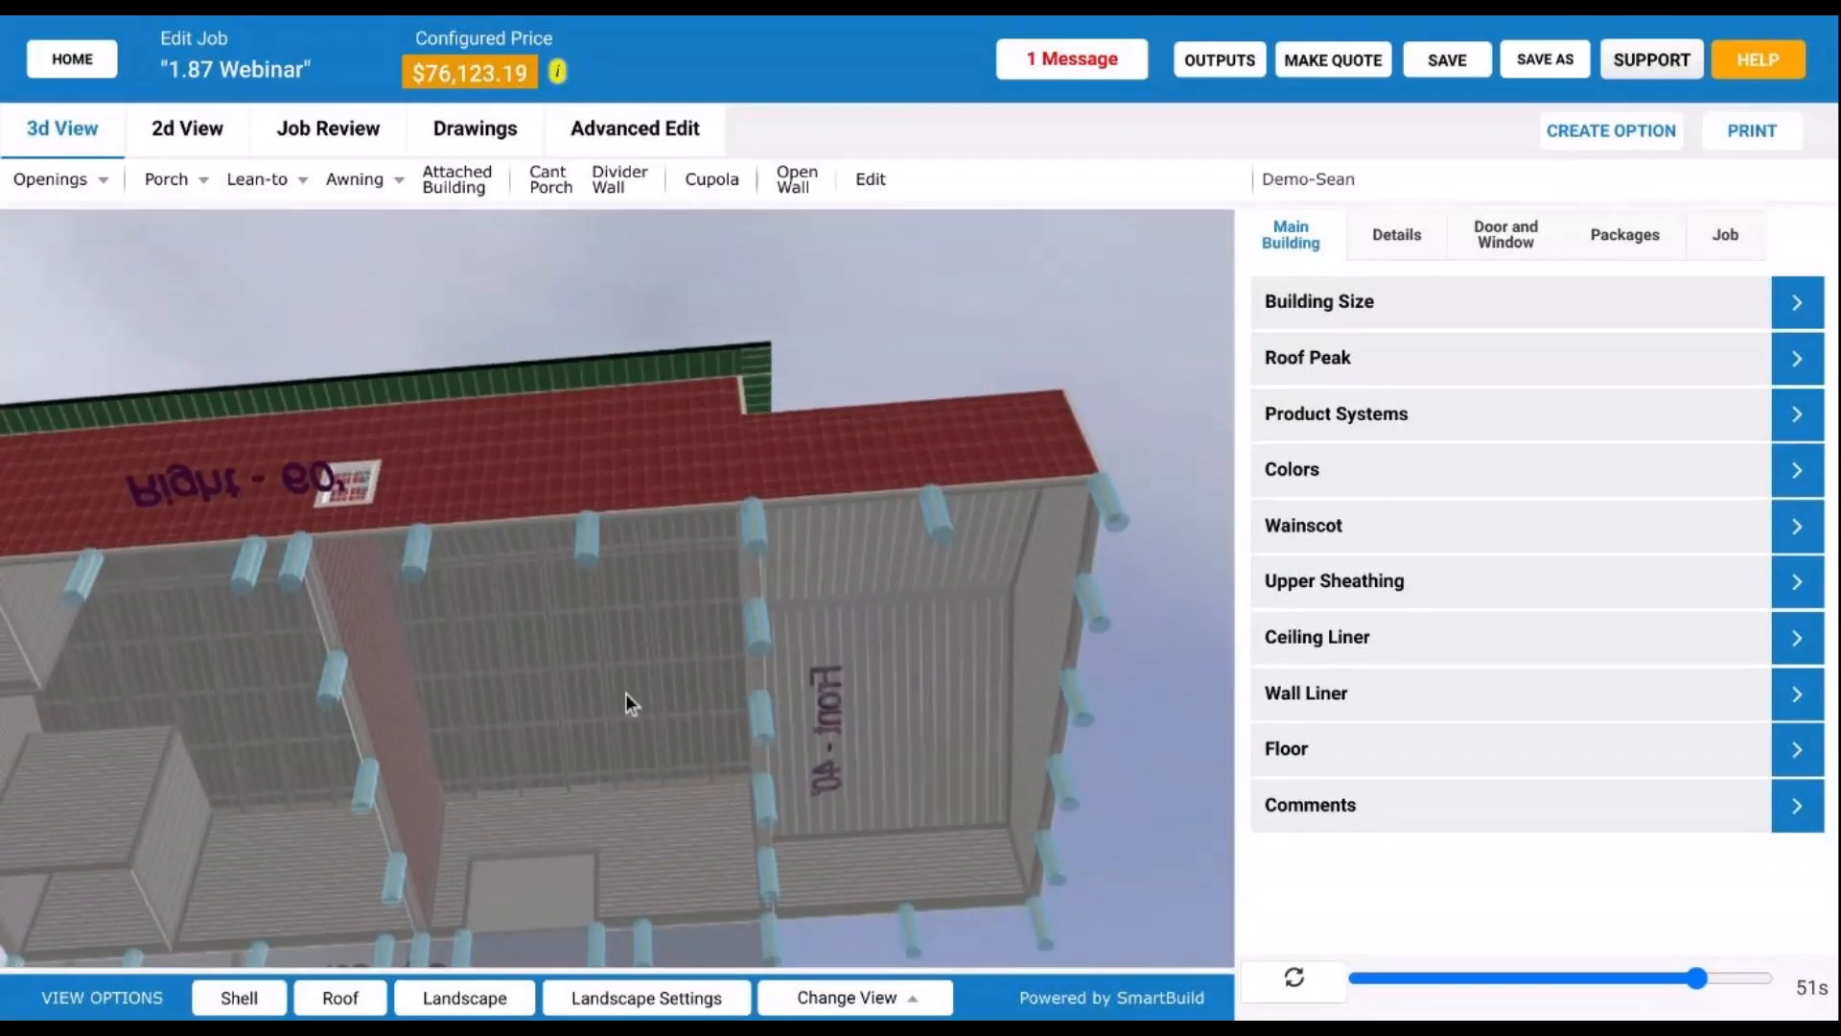
drag(625, 693, 648, 785)
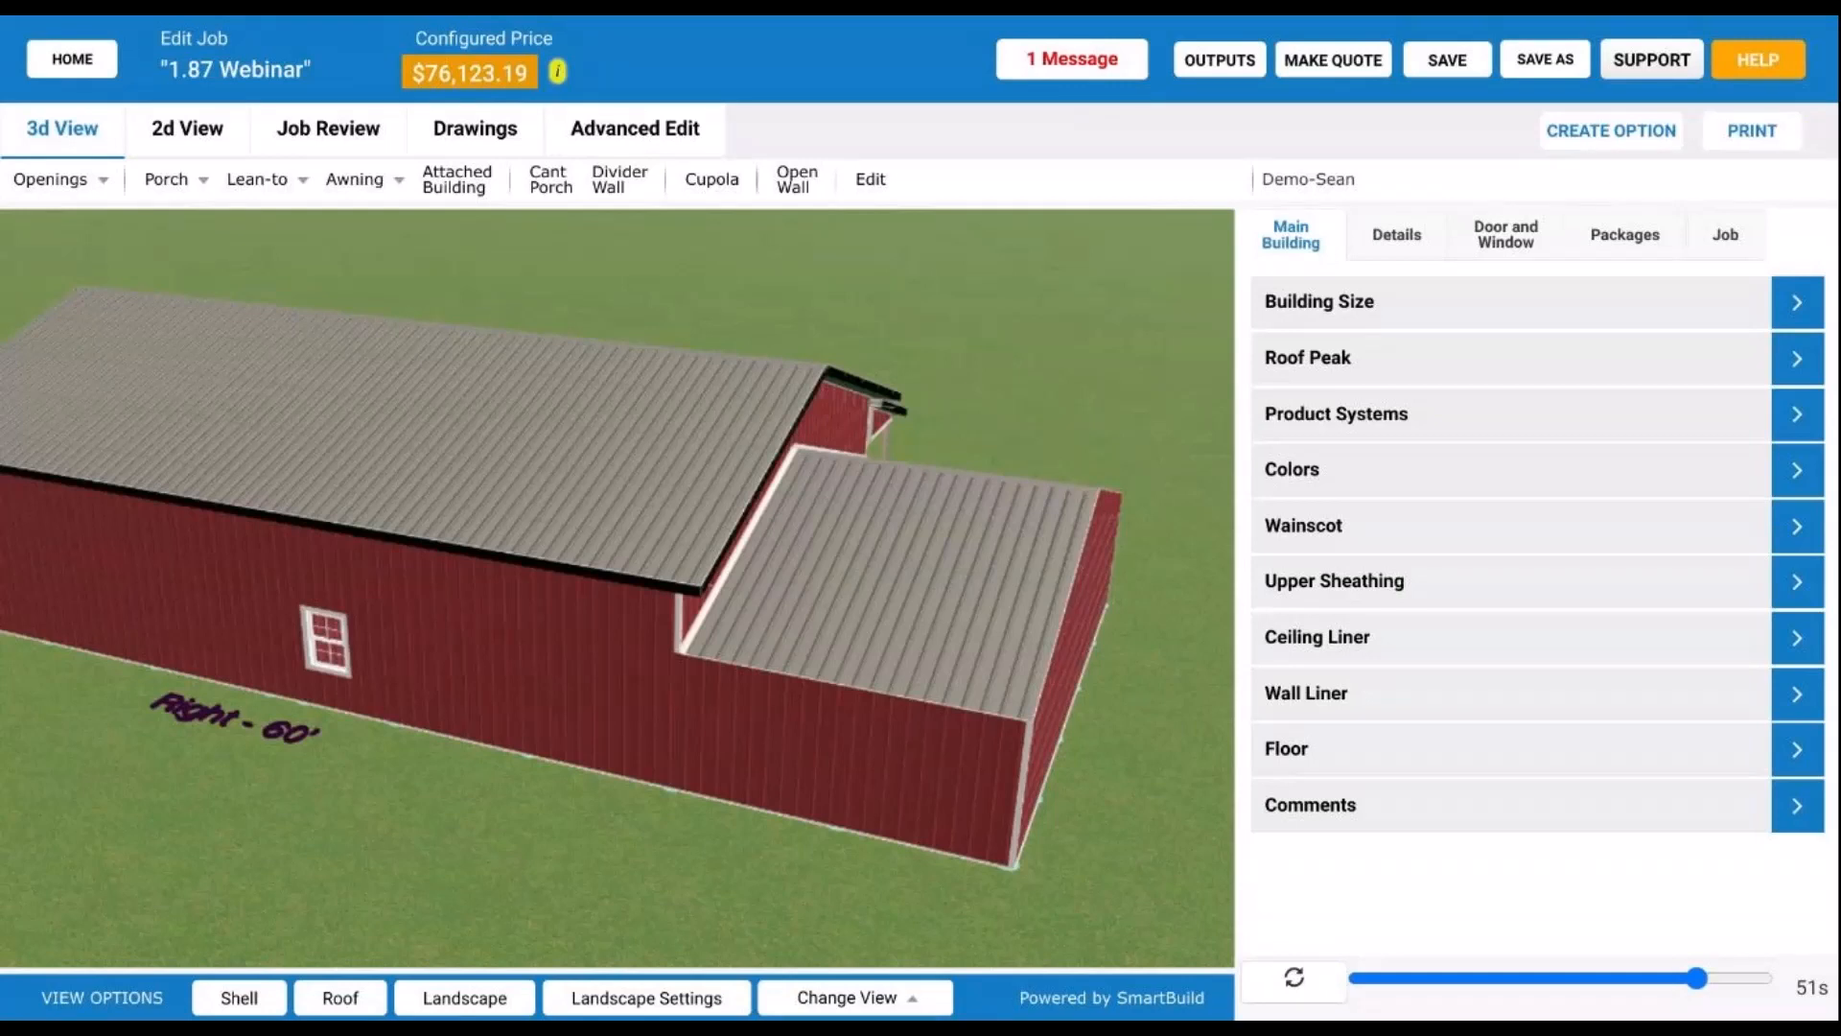
Step: Set the left porch's height method to Offset Down with a 0' offset and apply it
drag(1000, 697, 555, 655)
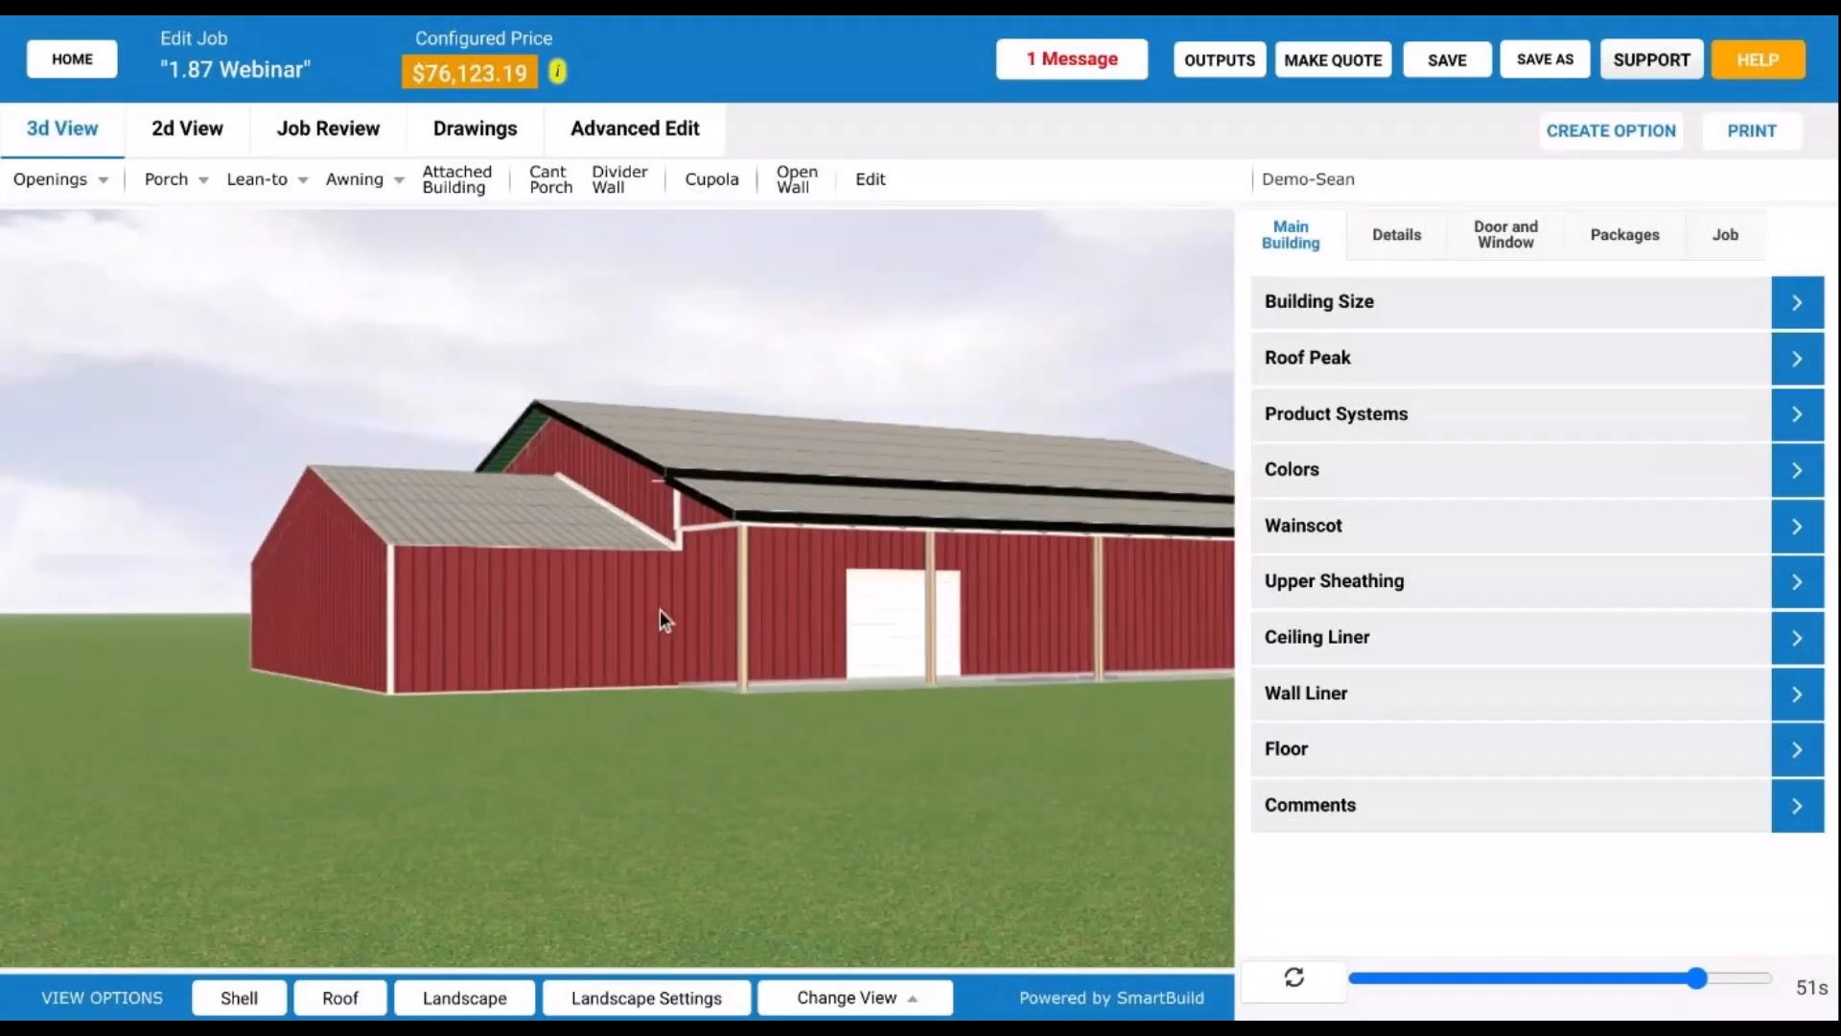
drag(660, 612, 600, 643)
drag(458, 660, 252, 688)
right_drag(994, 520, 796, 413)
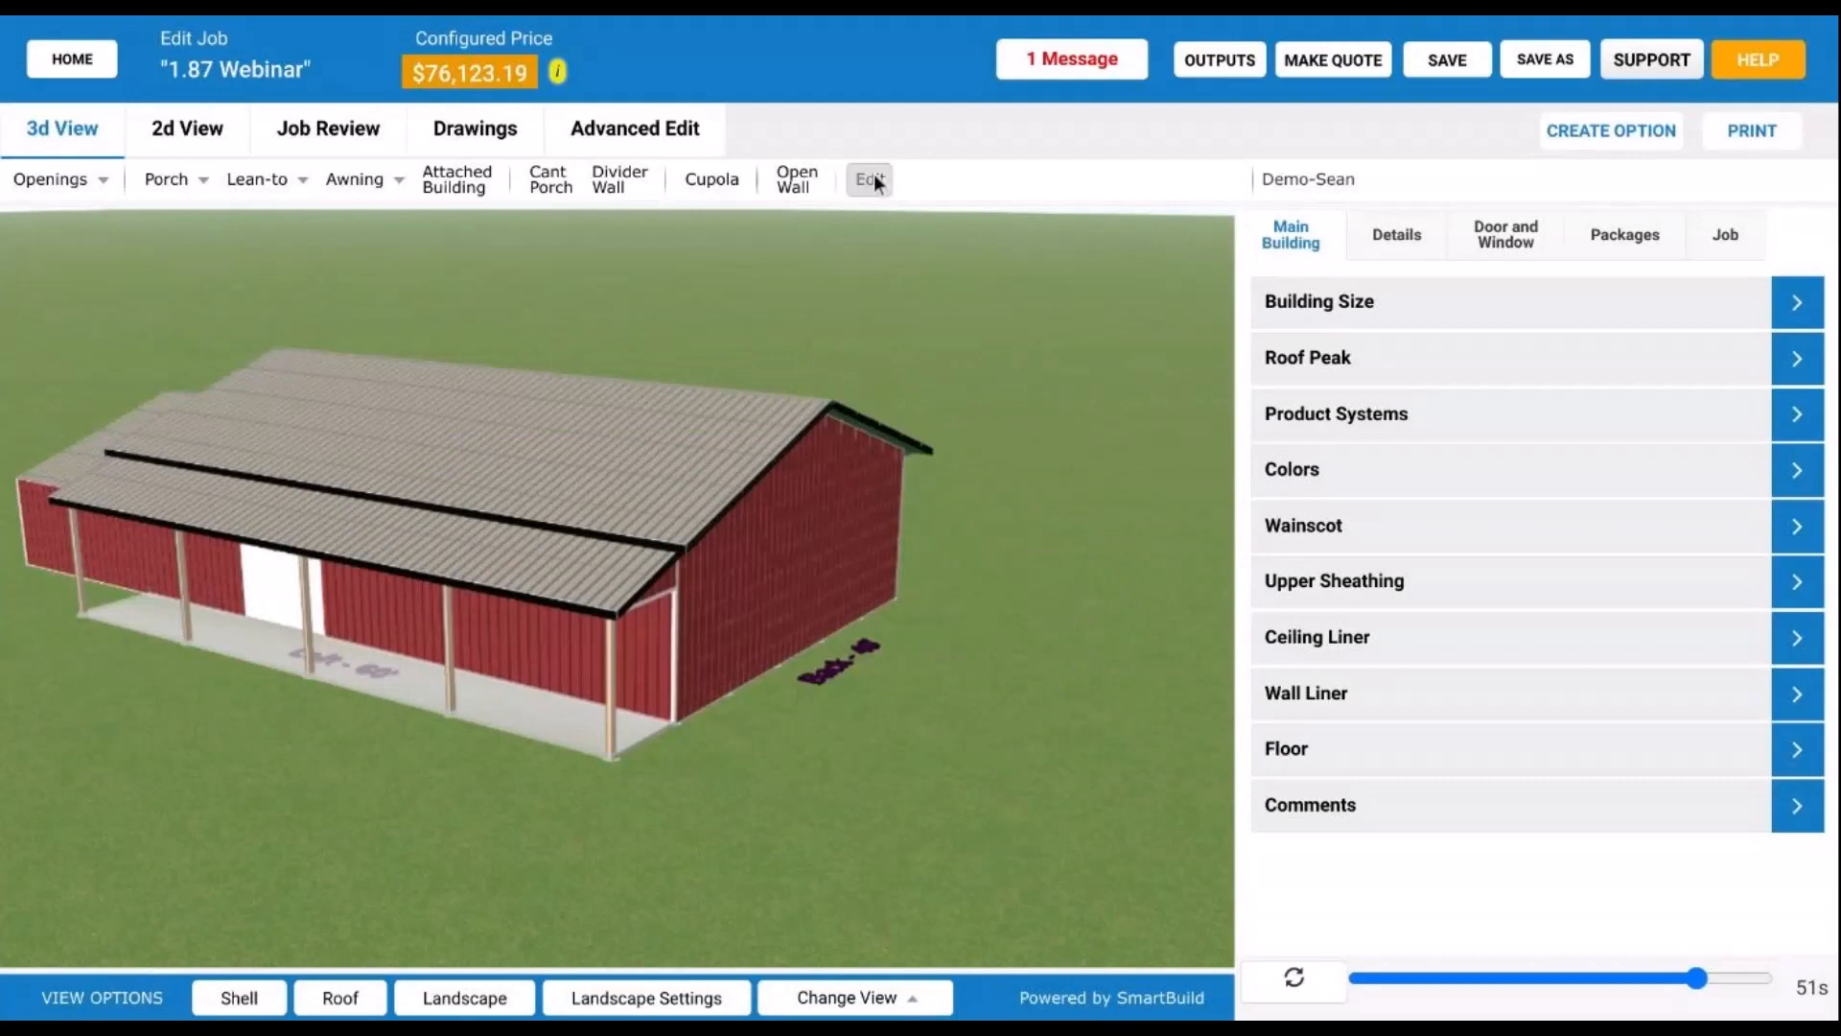
click(495, 551)
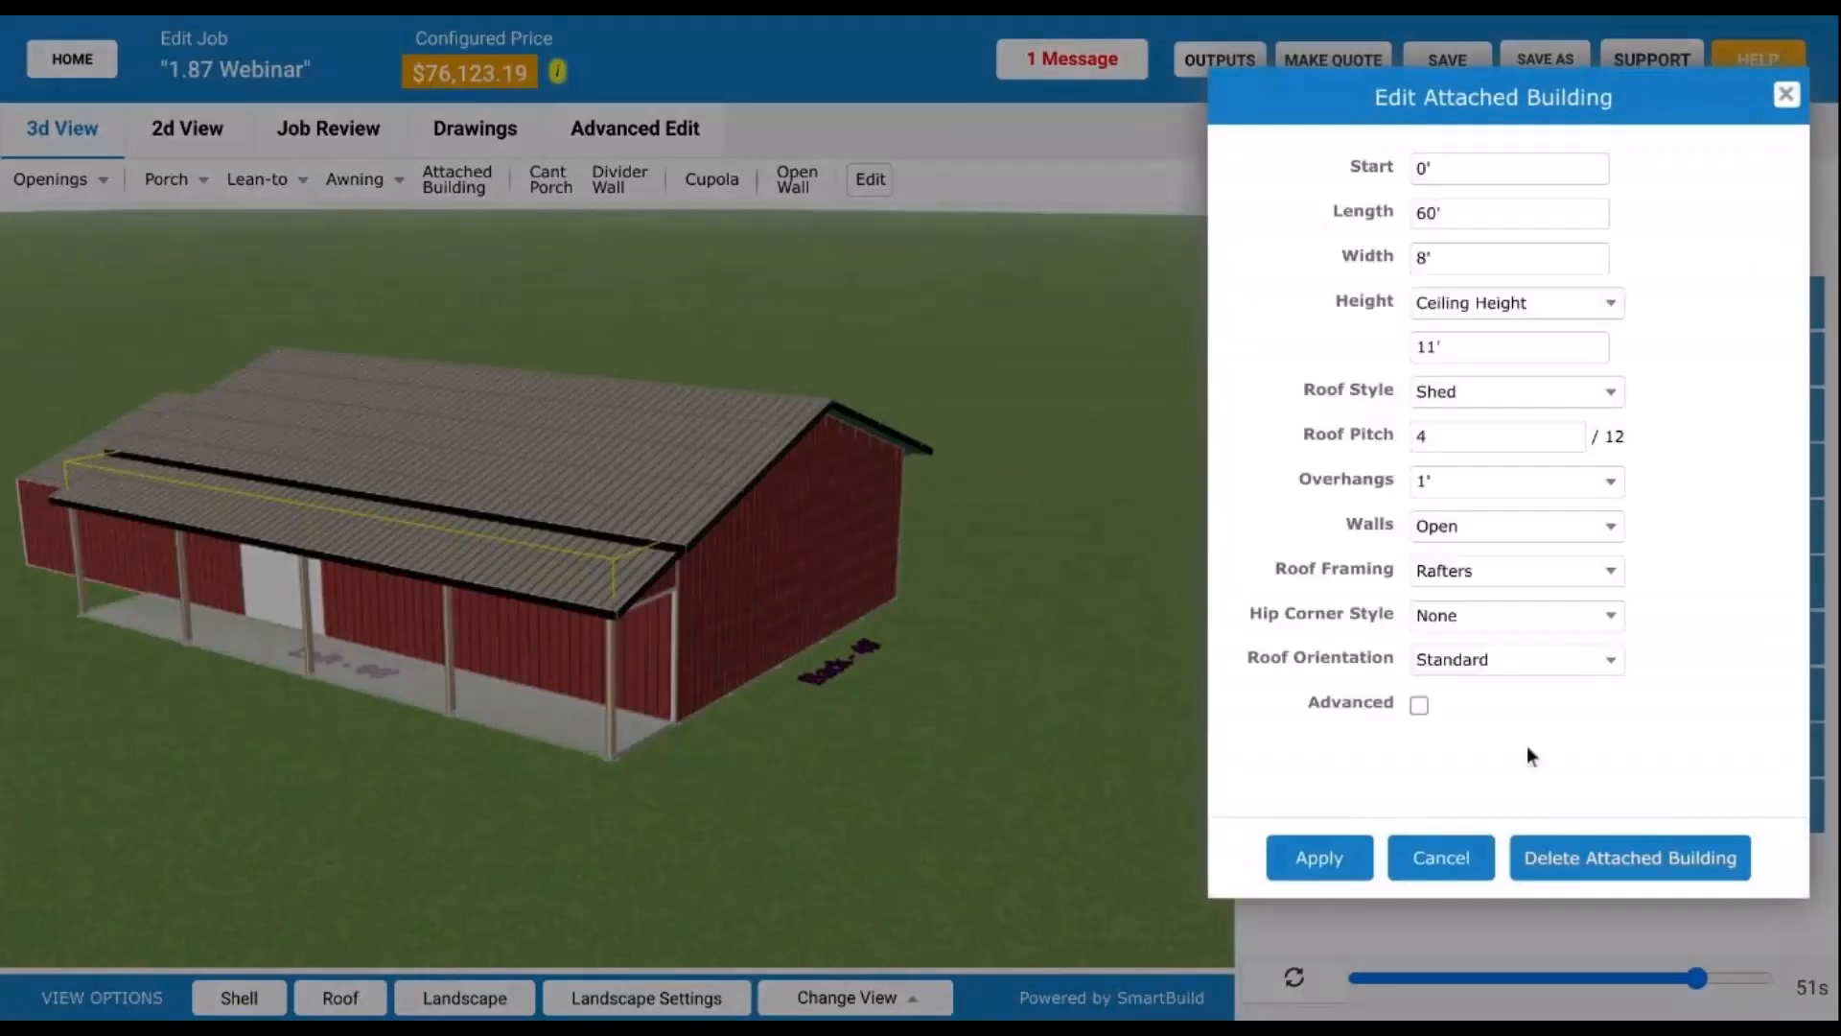
click(1505, 307)
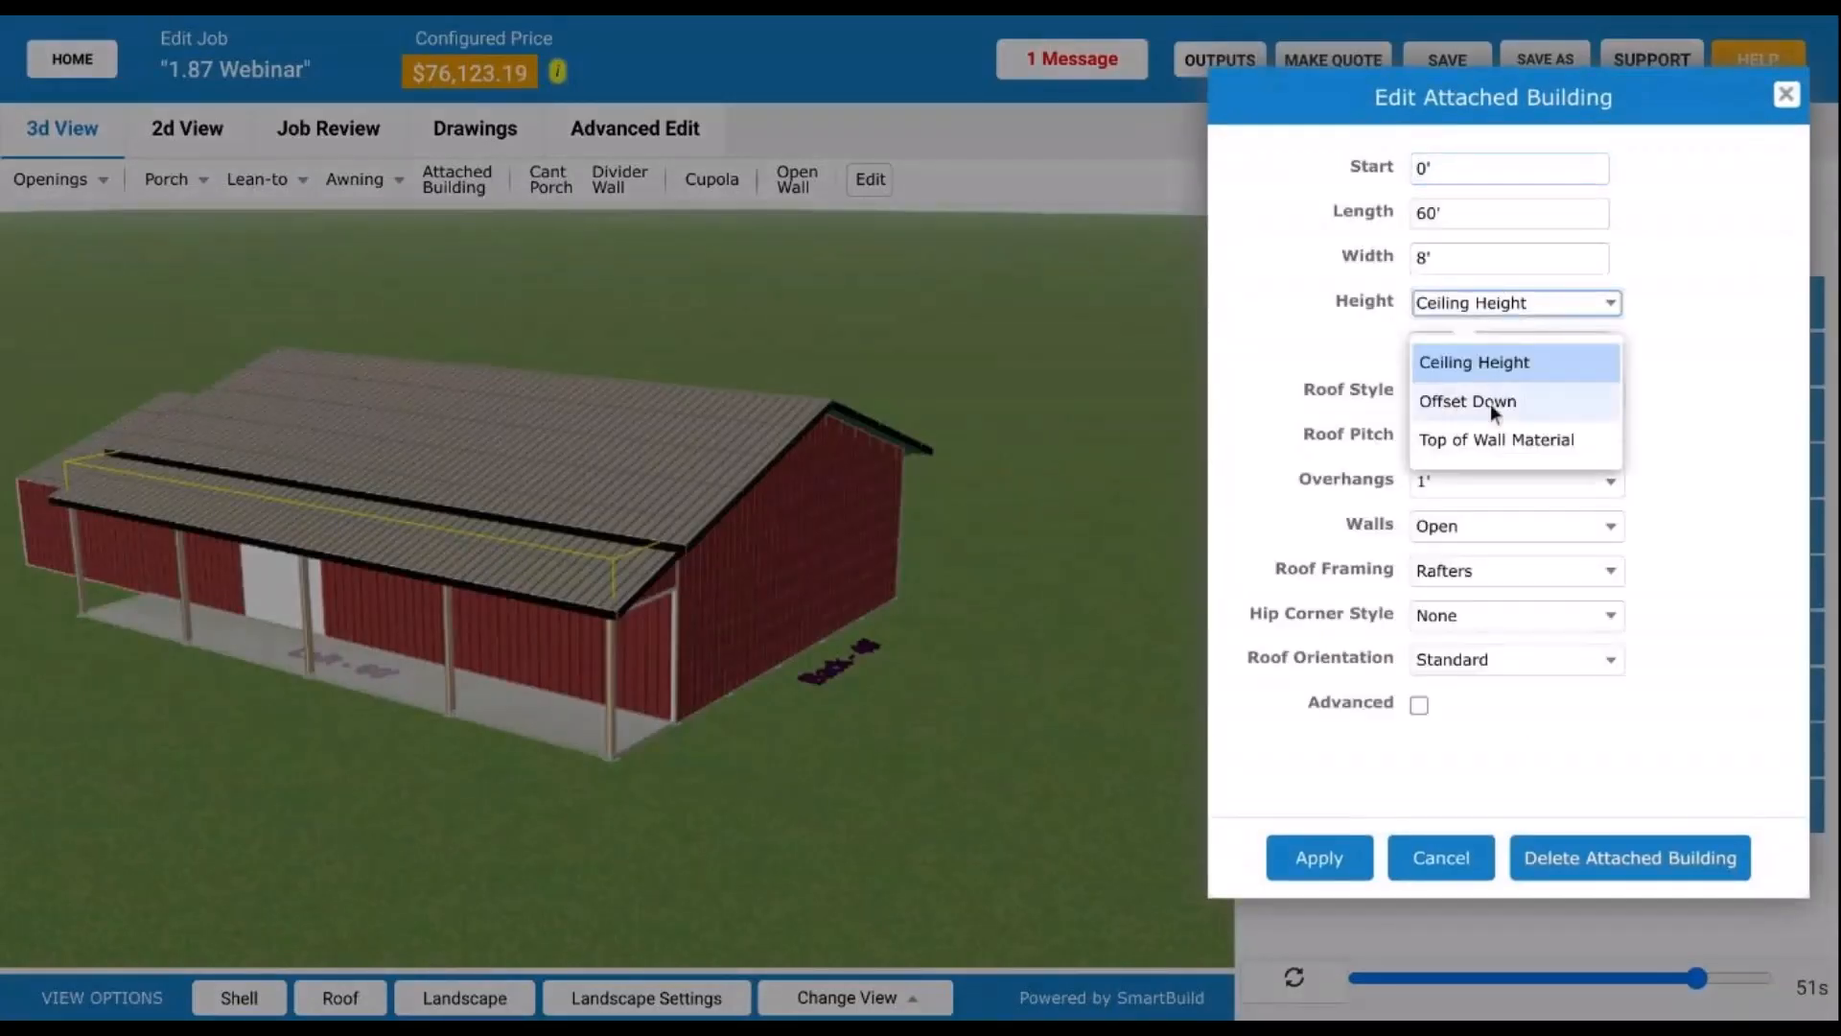
click(1490, 403)
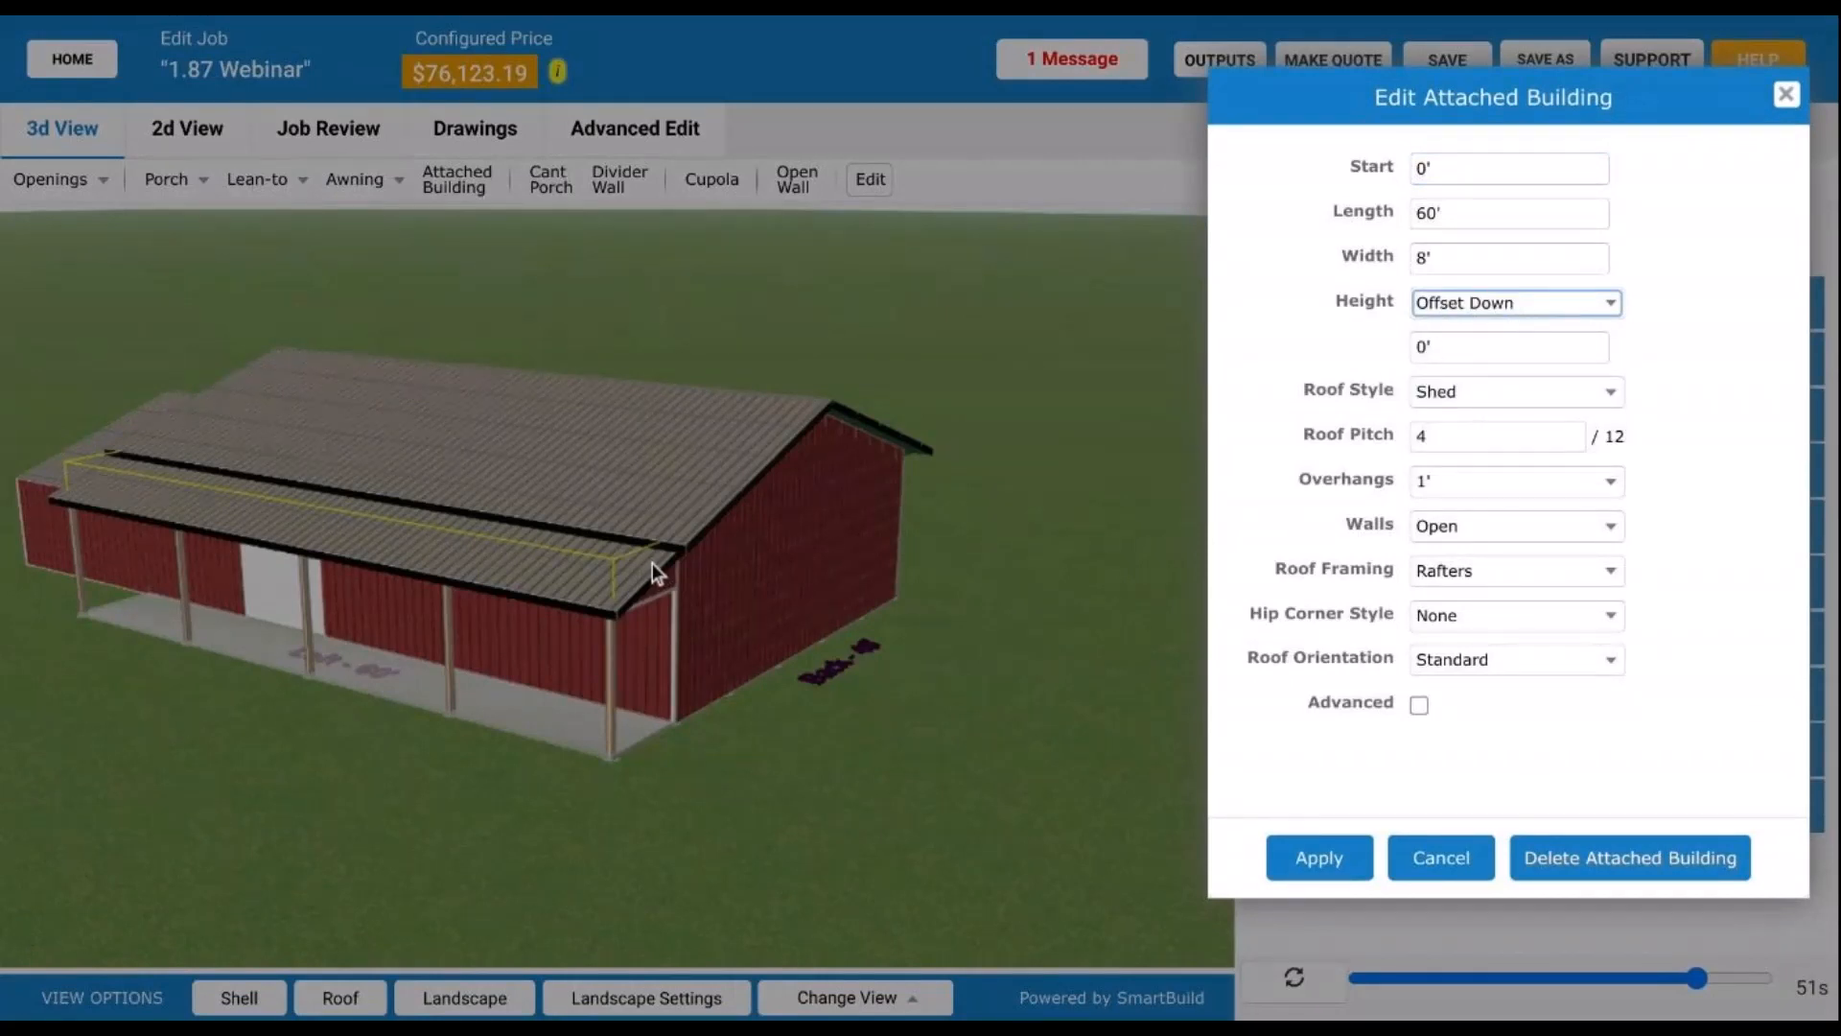
click(1343, 861)
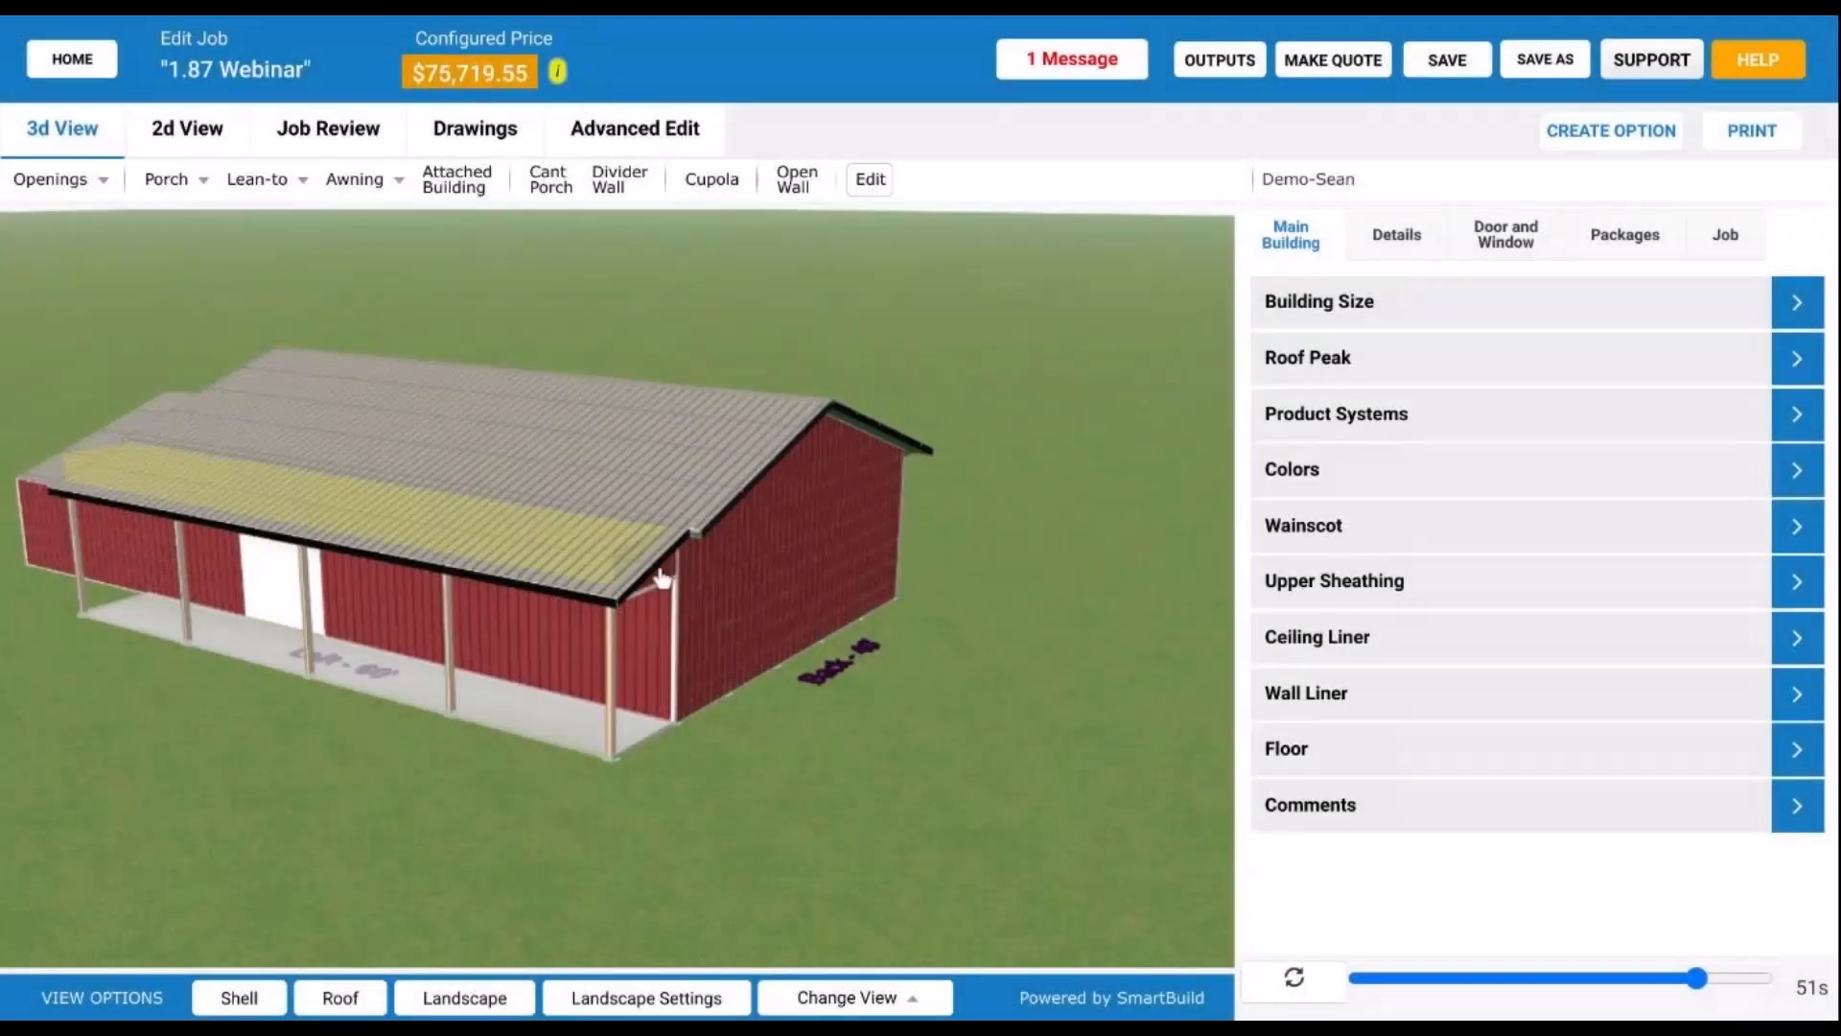
Step: Inspect where the left porch roof meets the main roof slope, including the front gable-end corner
scroll(613, 623, up, 10)
scroll(584, 664, down, 10)
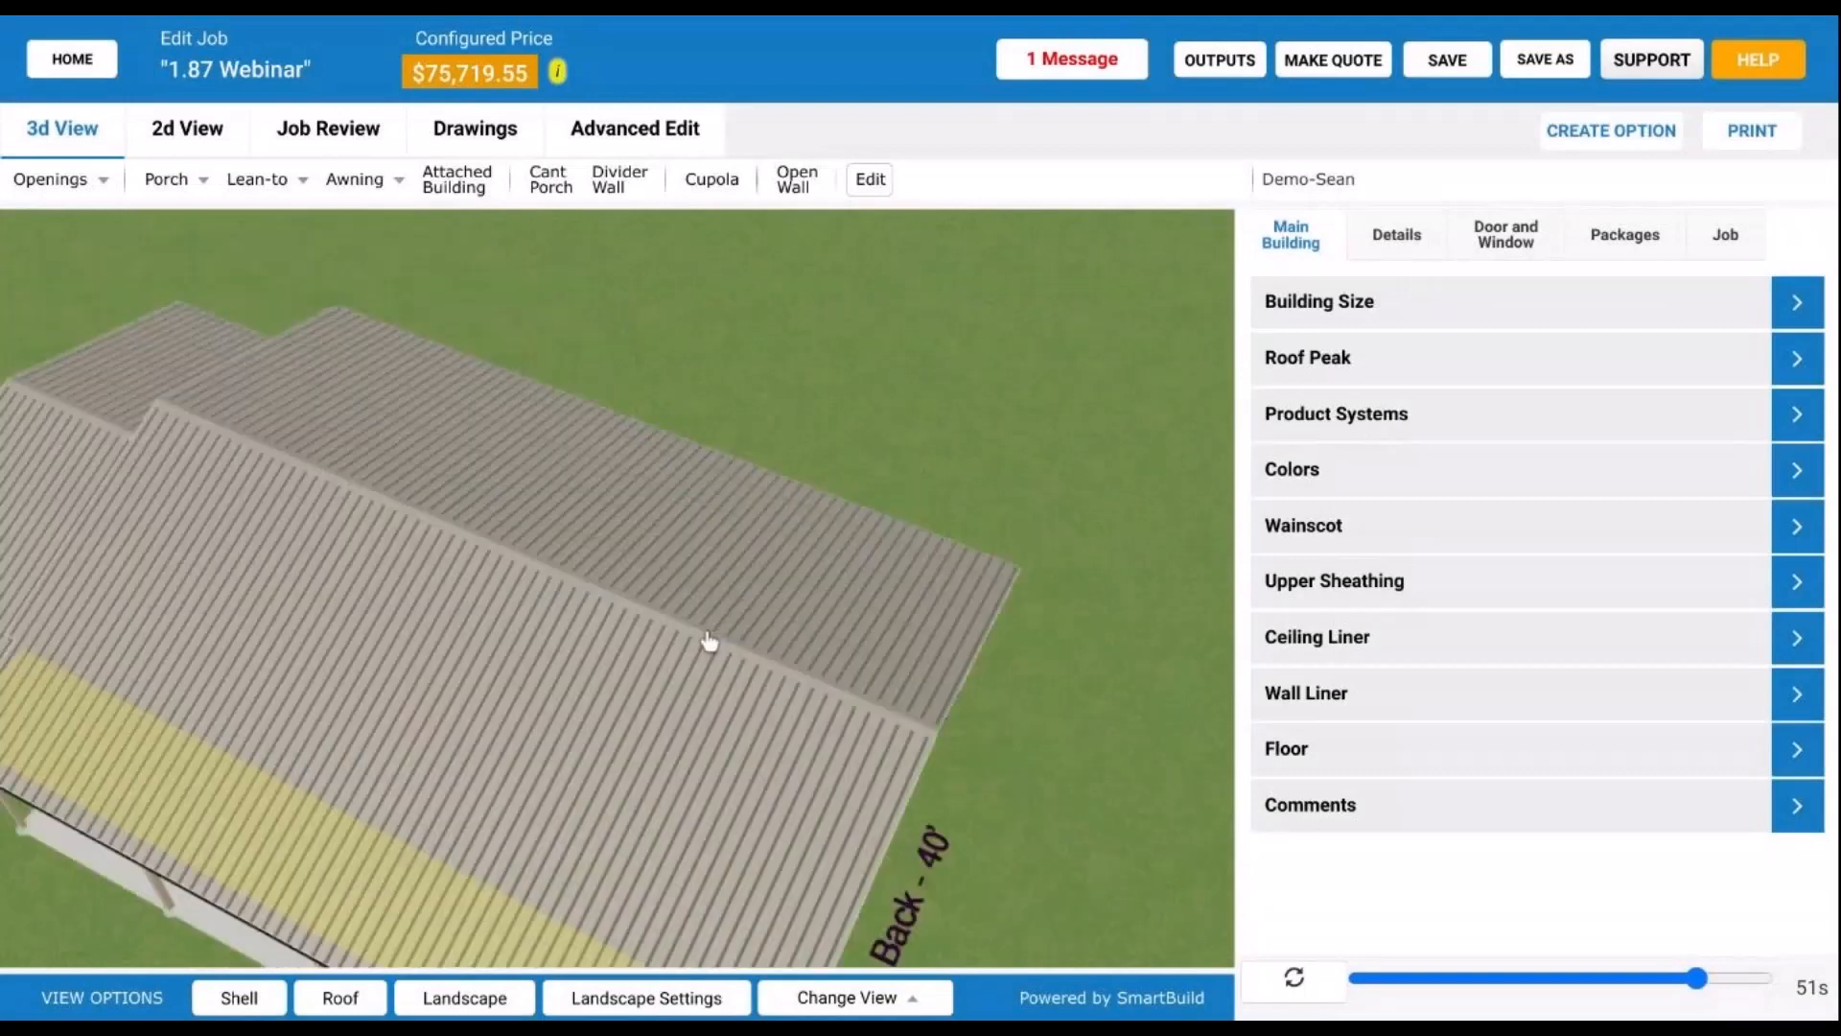
scroll(801, 510, up, 10)
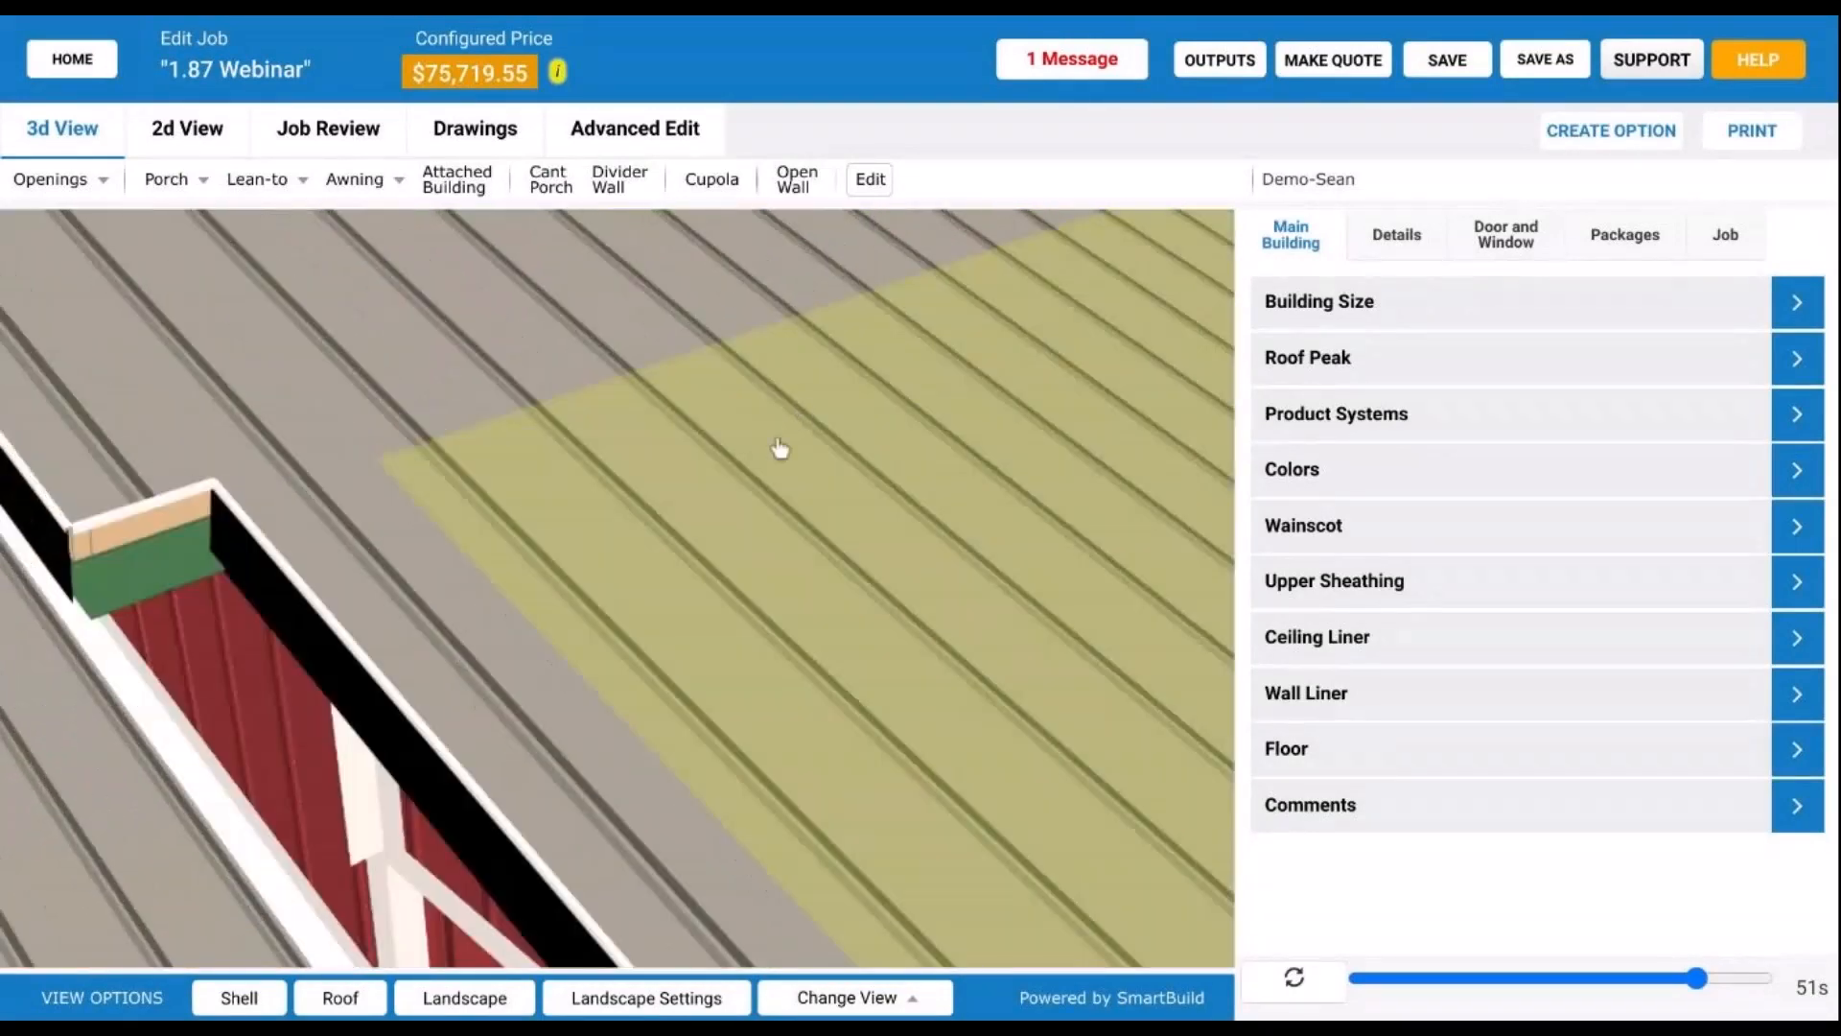
scroll(780, 451, down, 10)
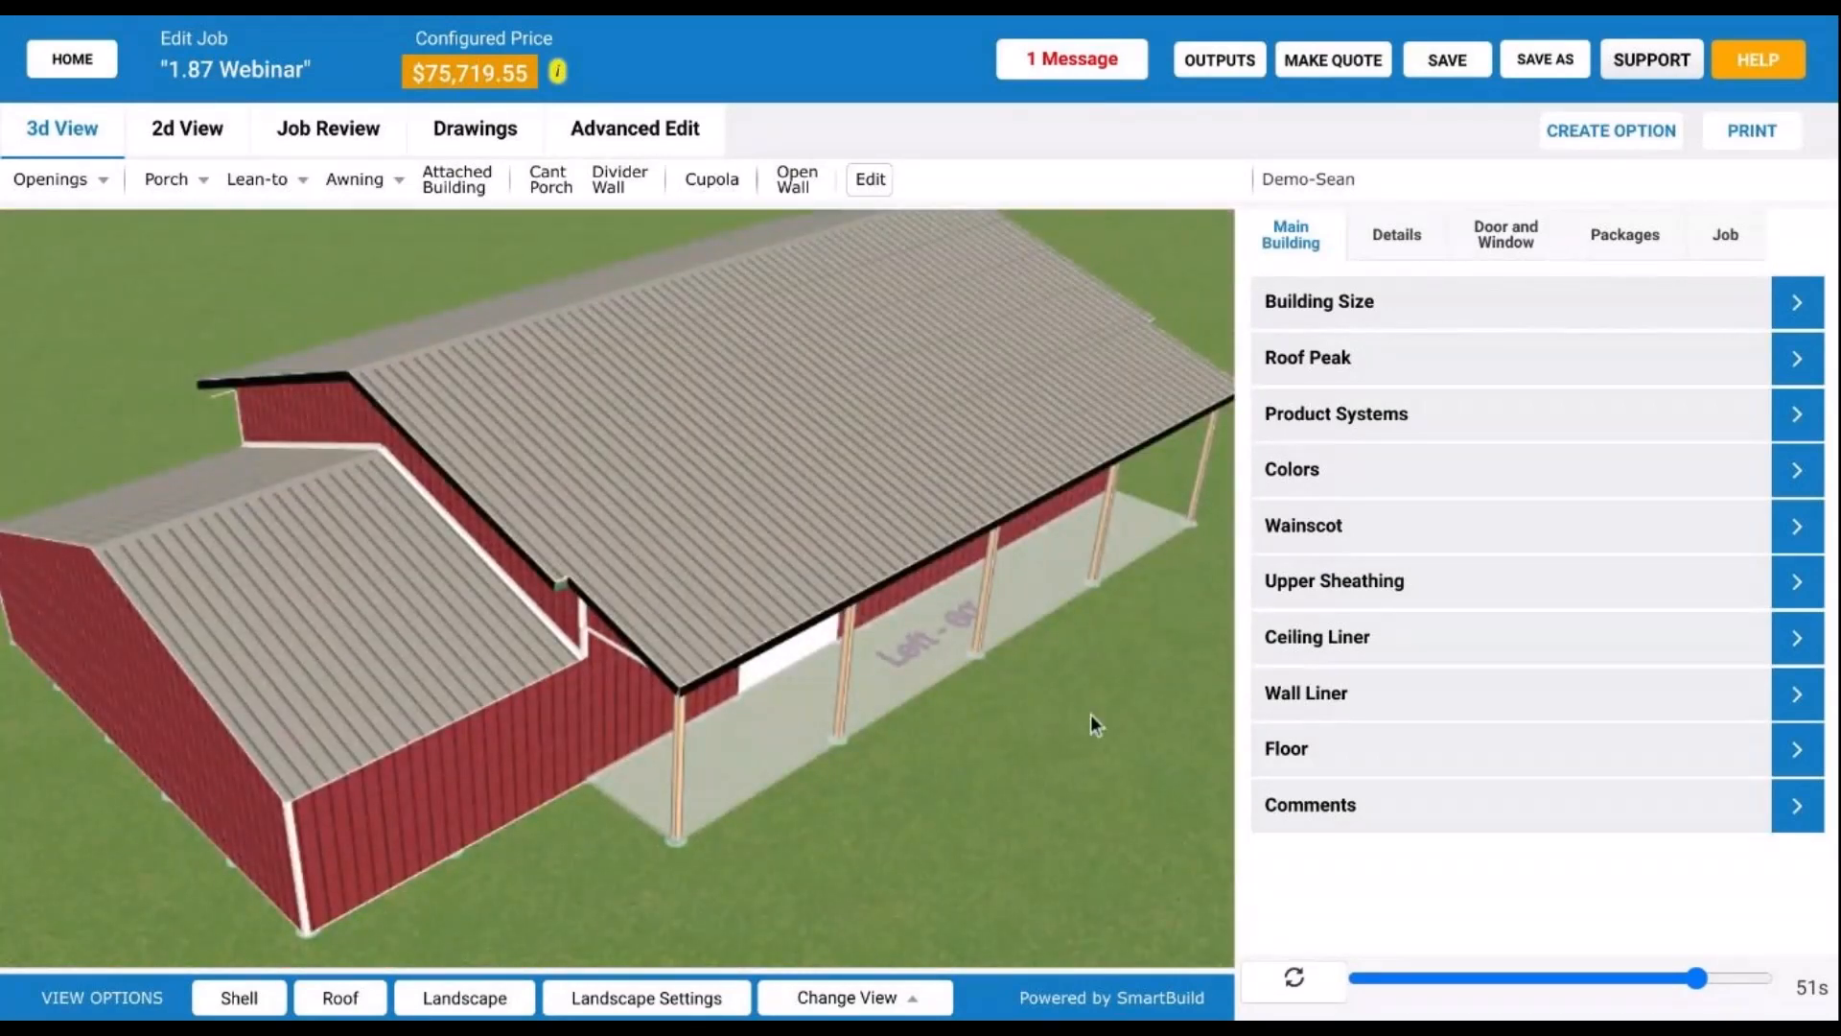
Step: Set the left porch's overhangs to 2' and apply the change
click(959, 534)
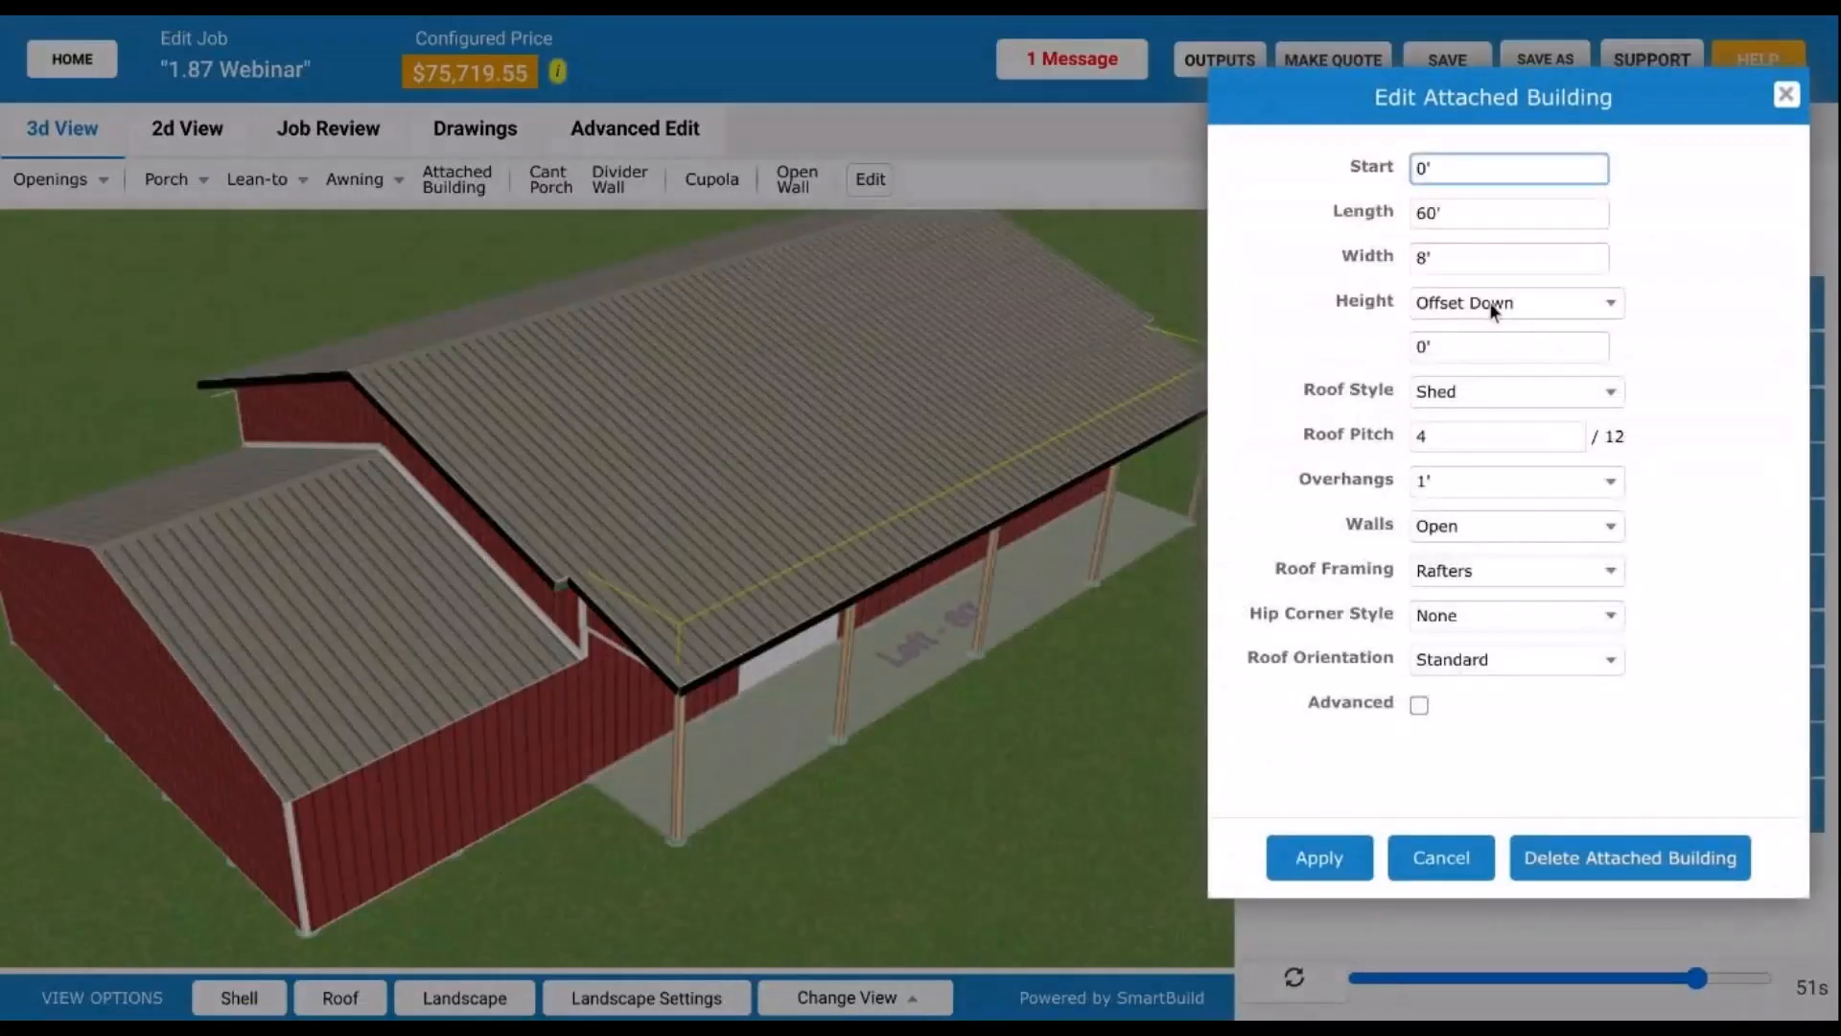
click(1511, 299)
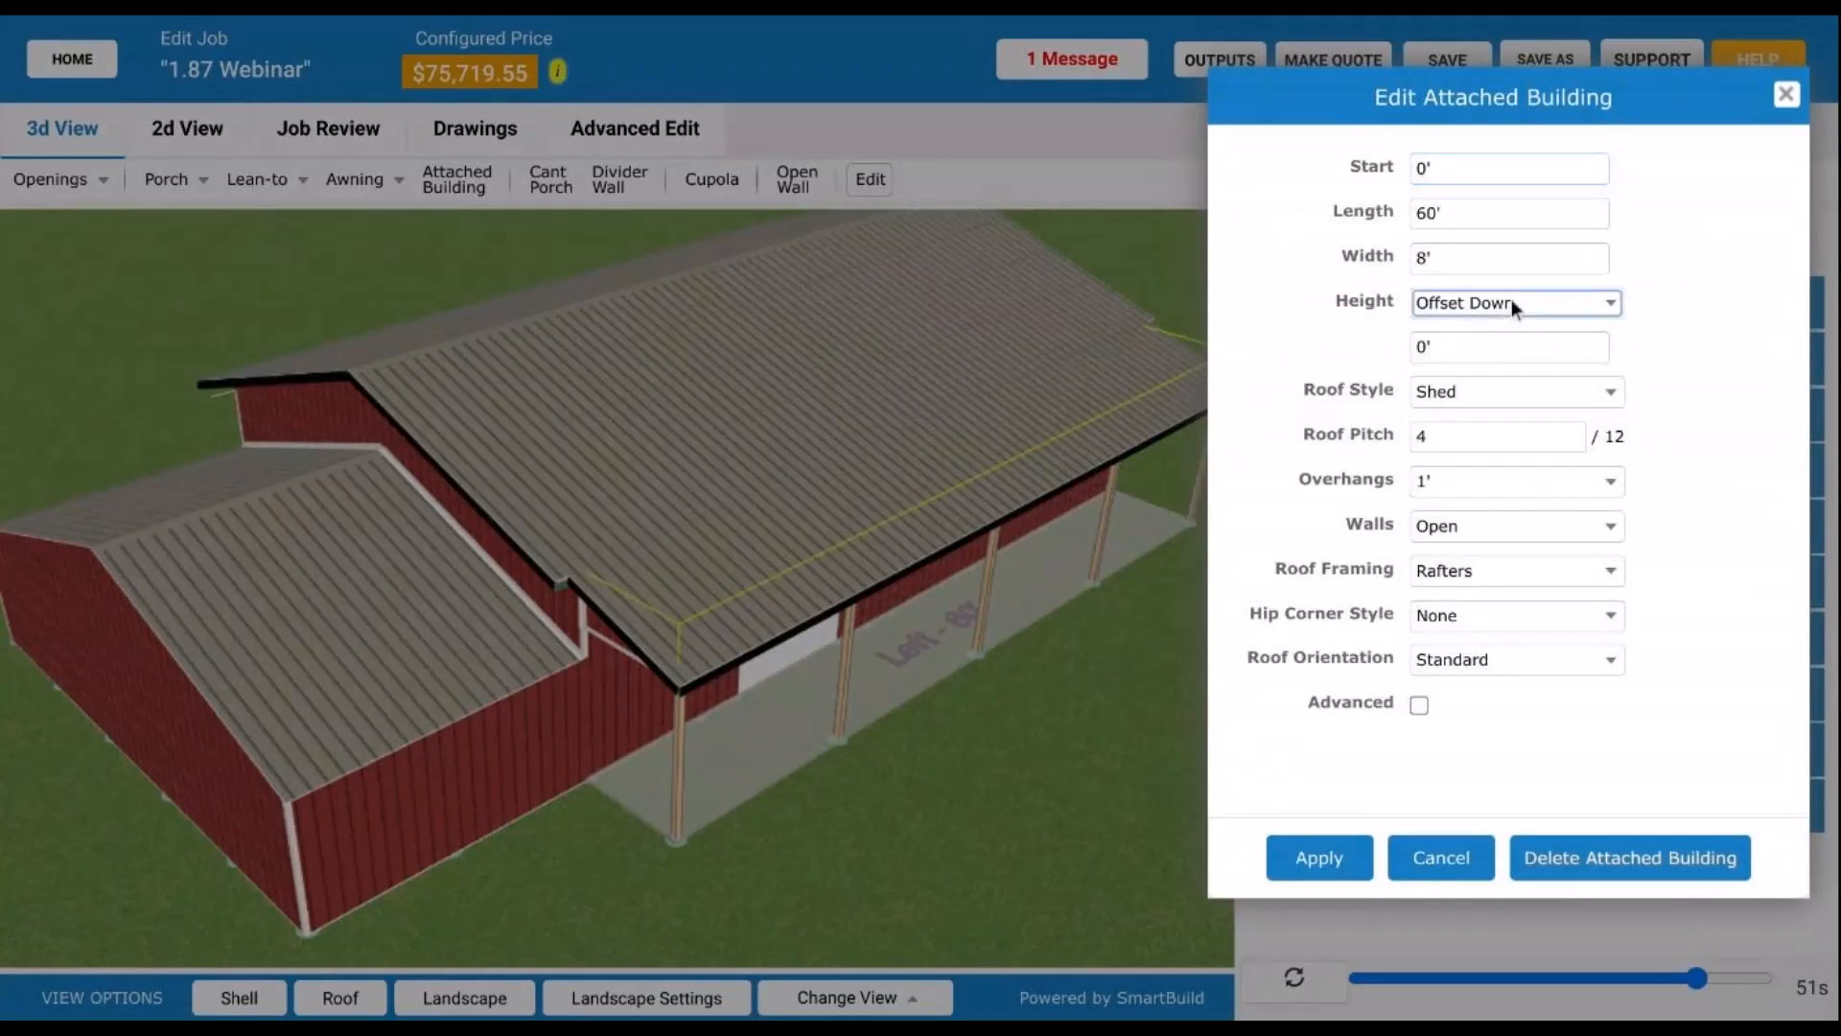
click(1338, 329)
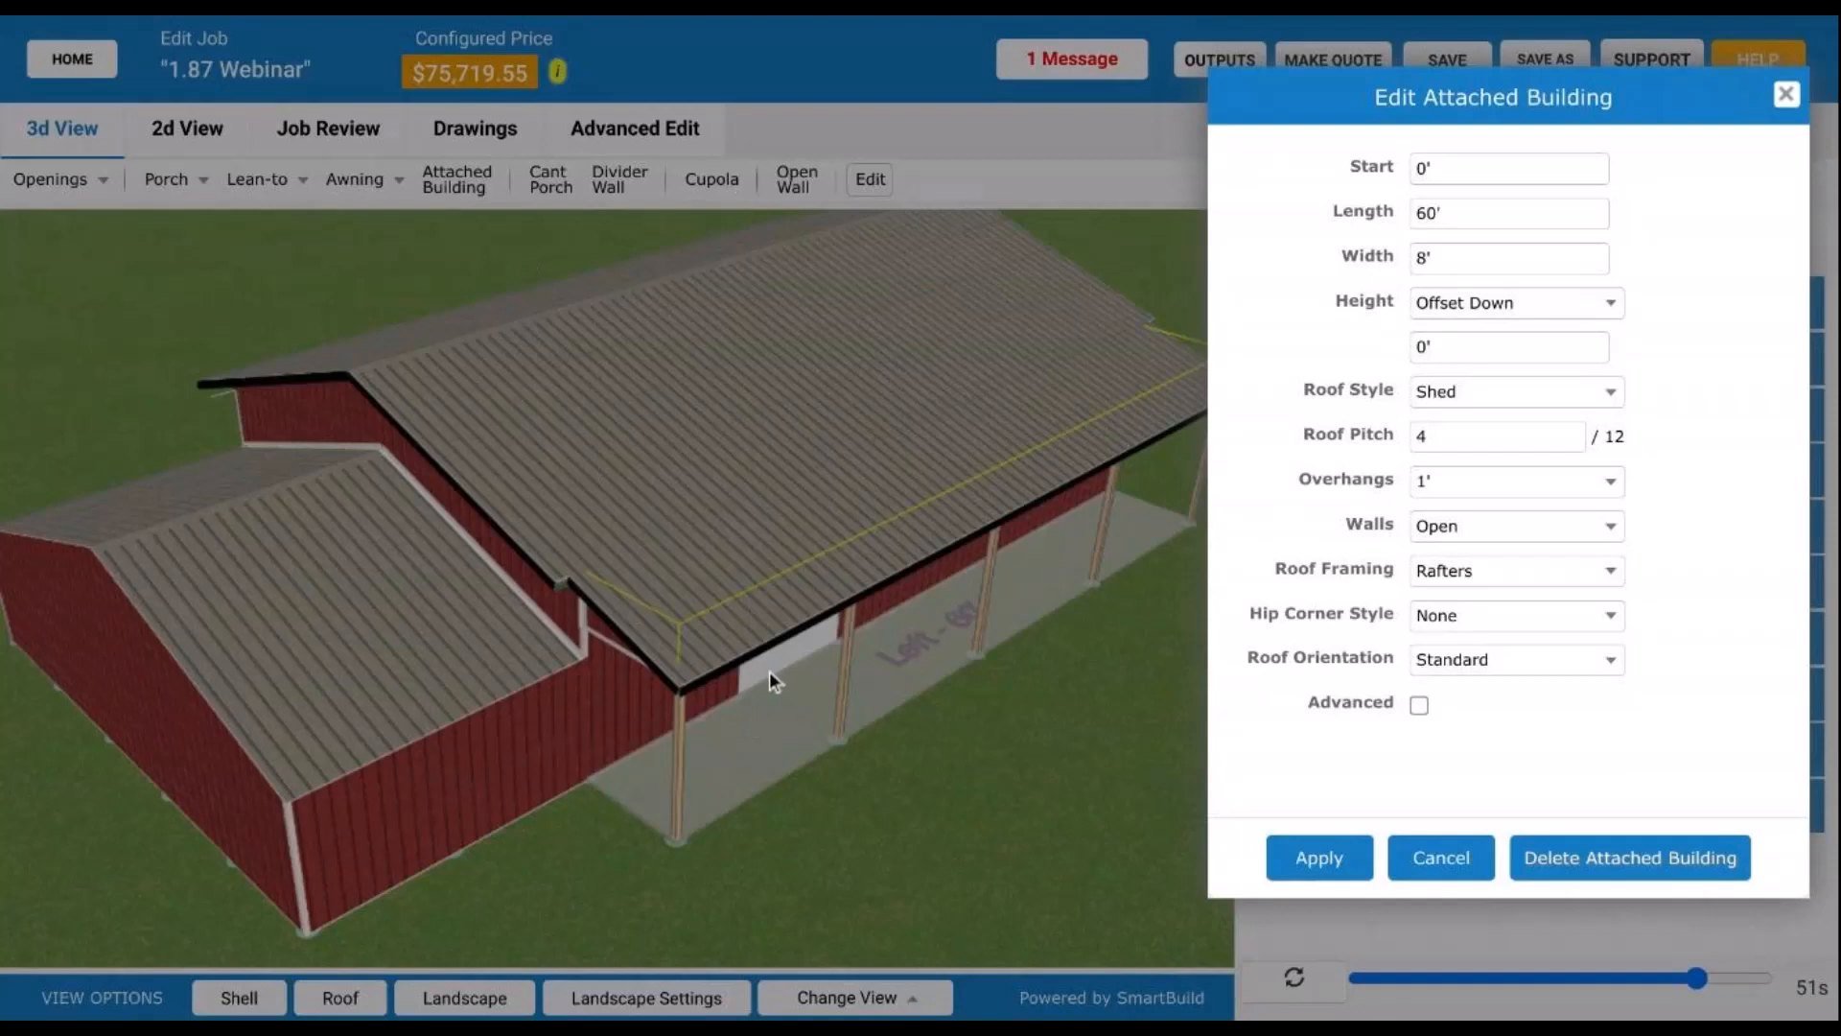
click(1473, 447)
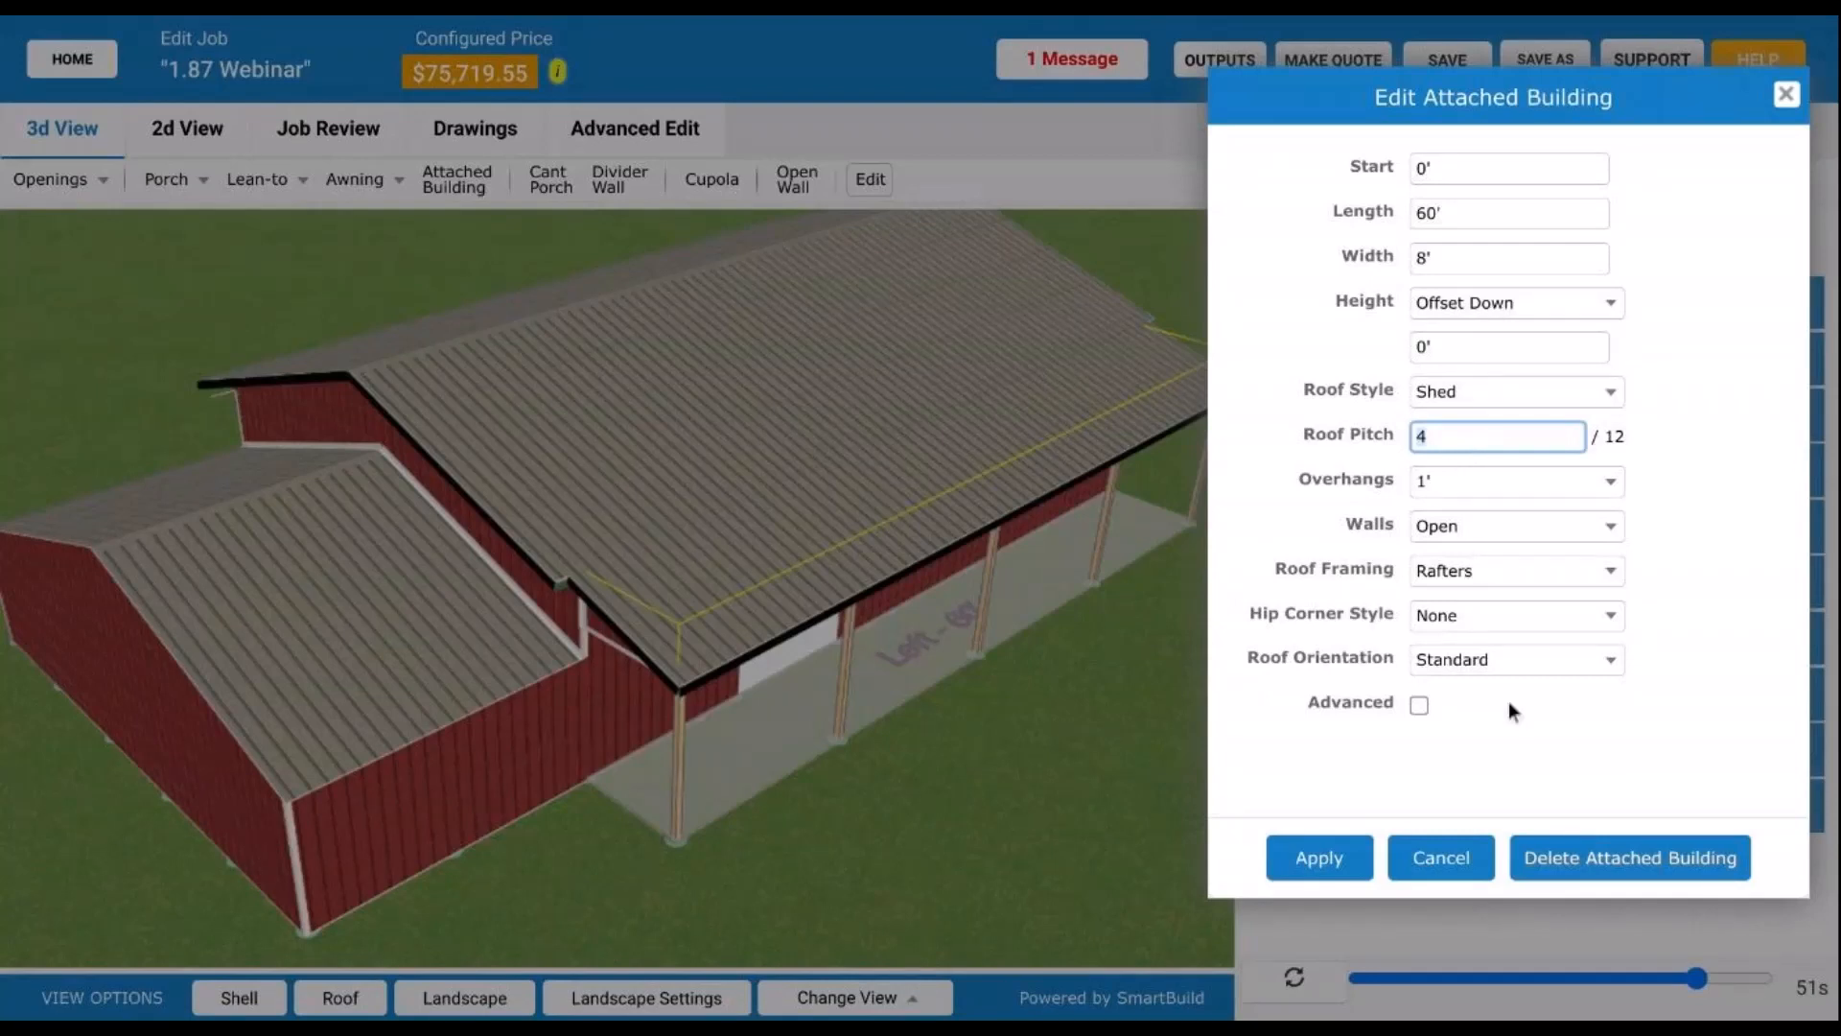
click(1510, 482)
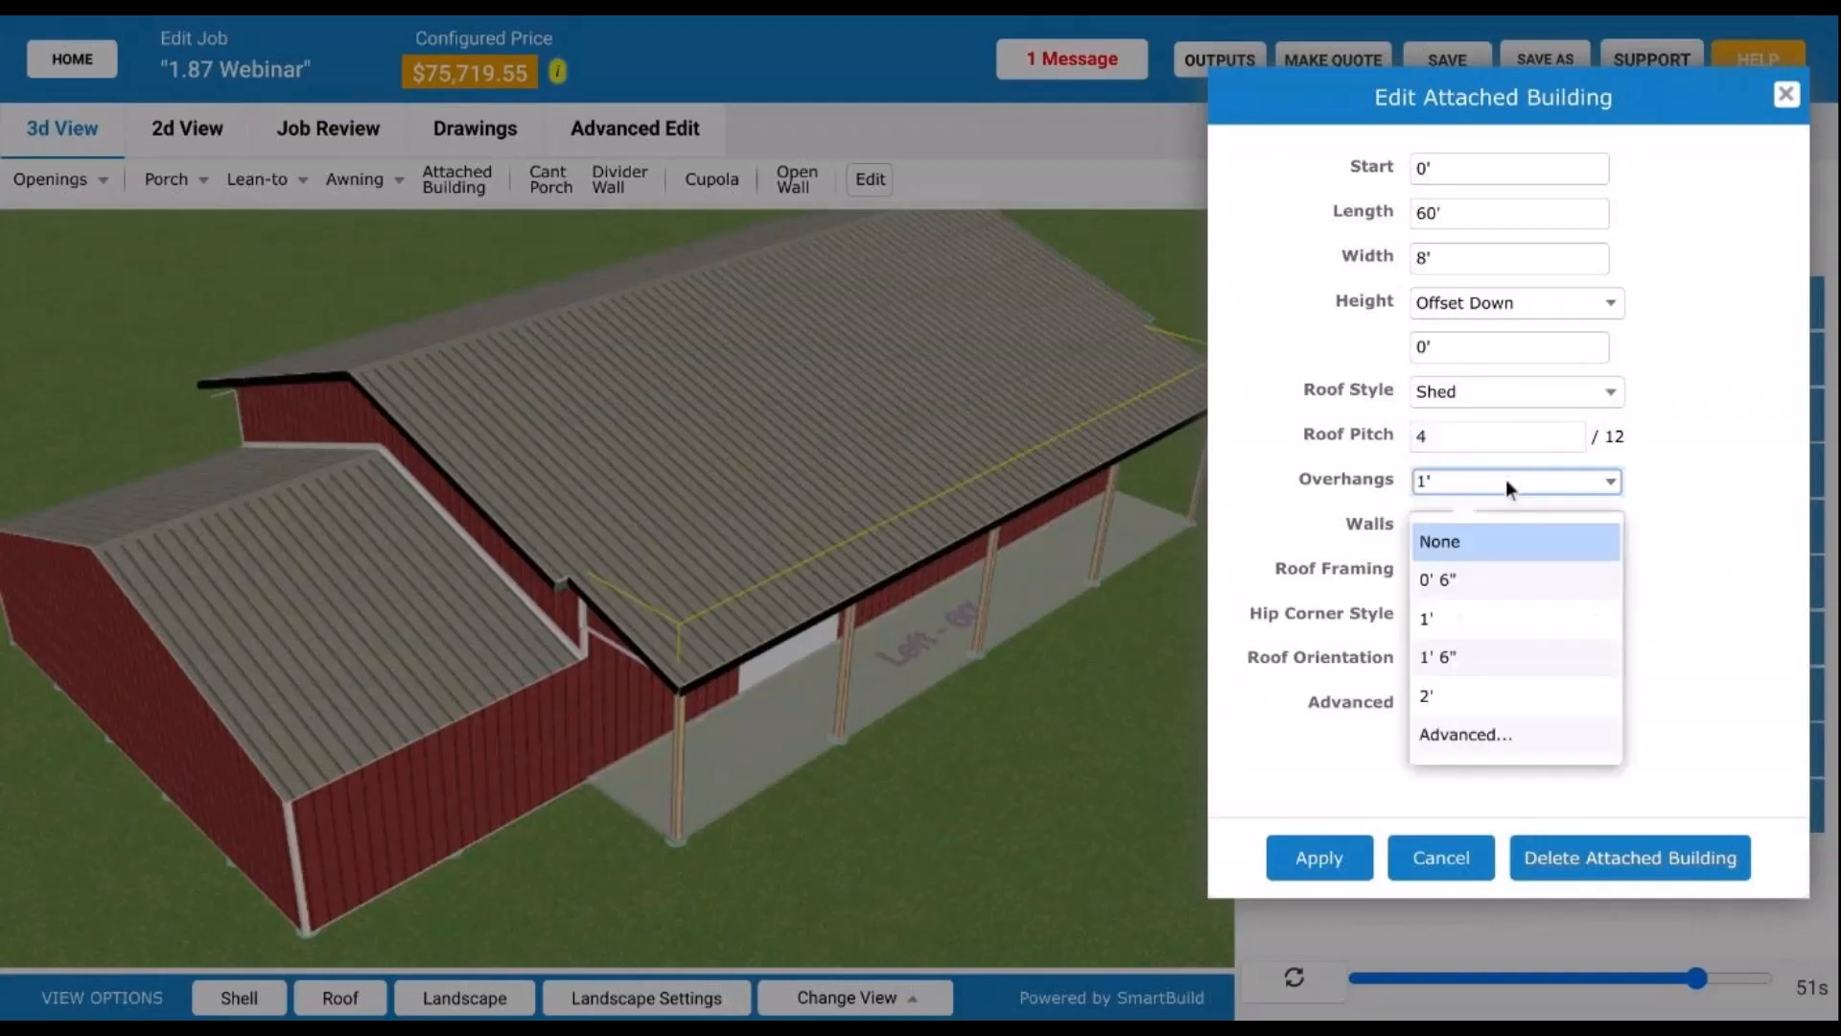
click(1443, 696)
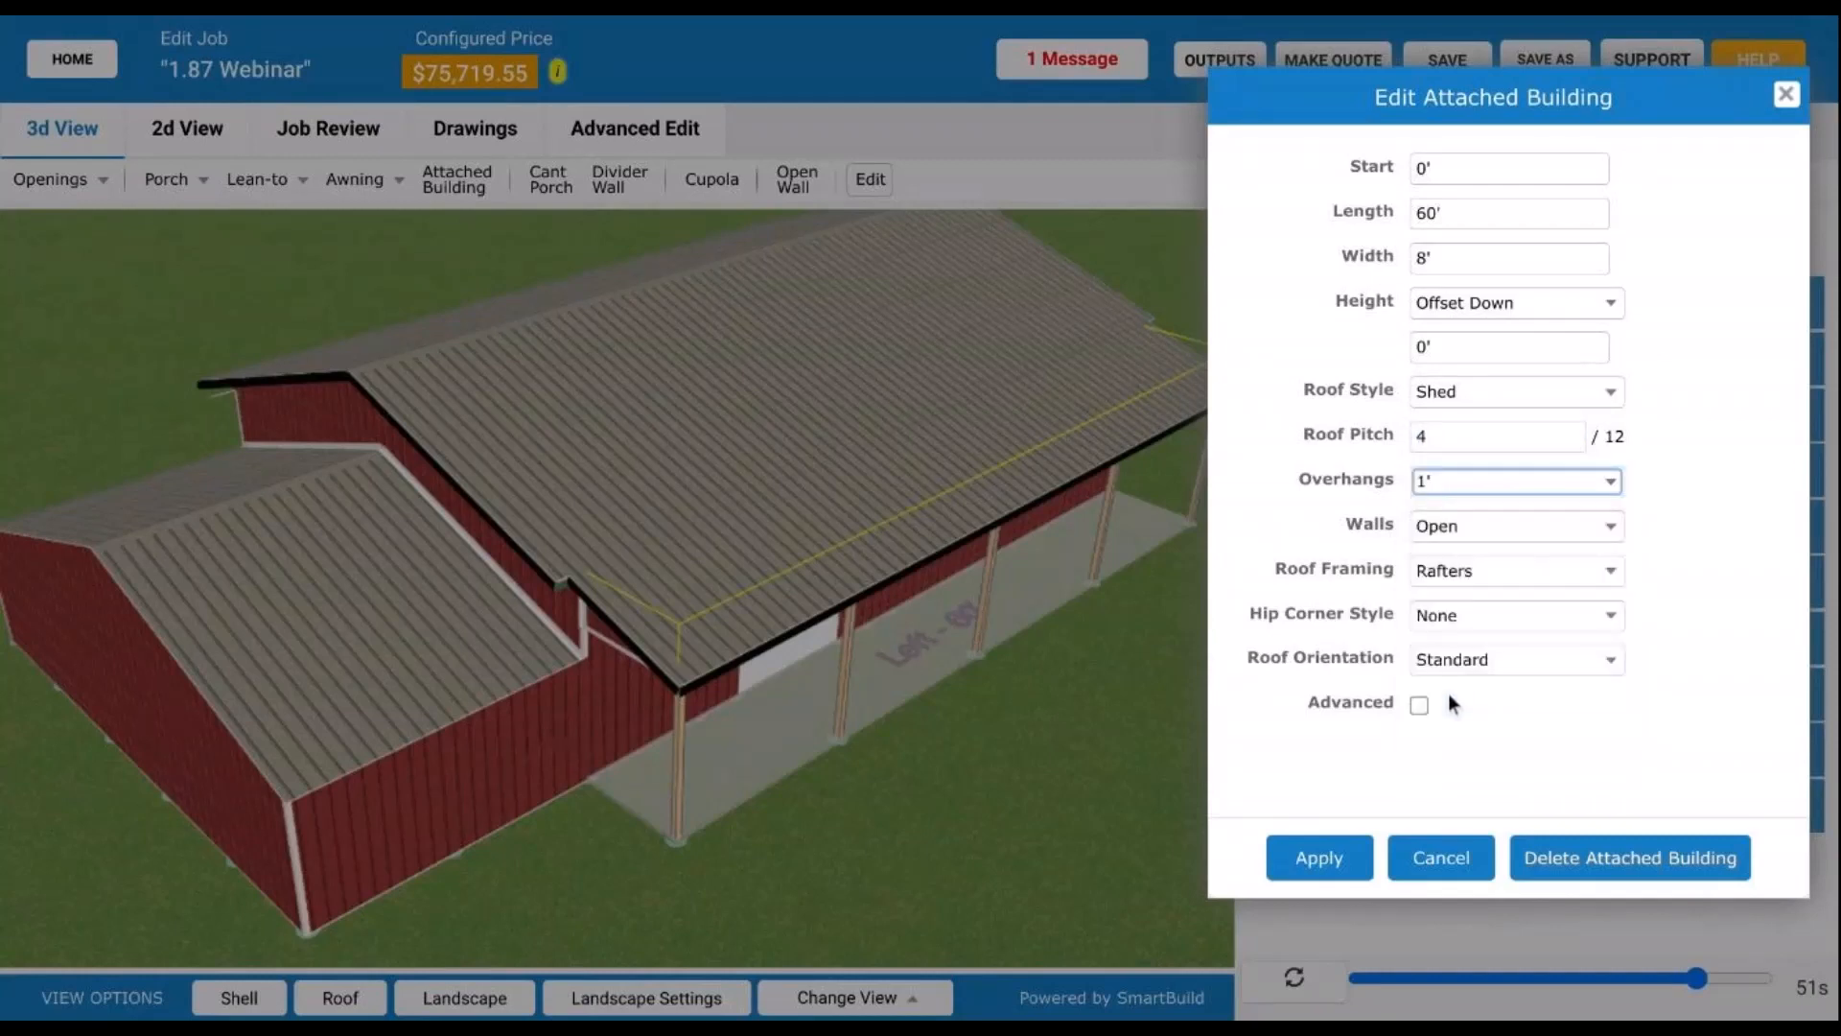
click(1309, 860)
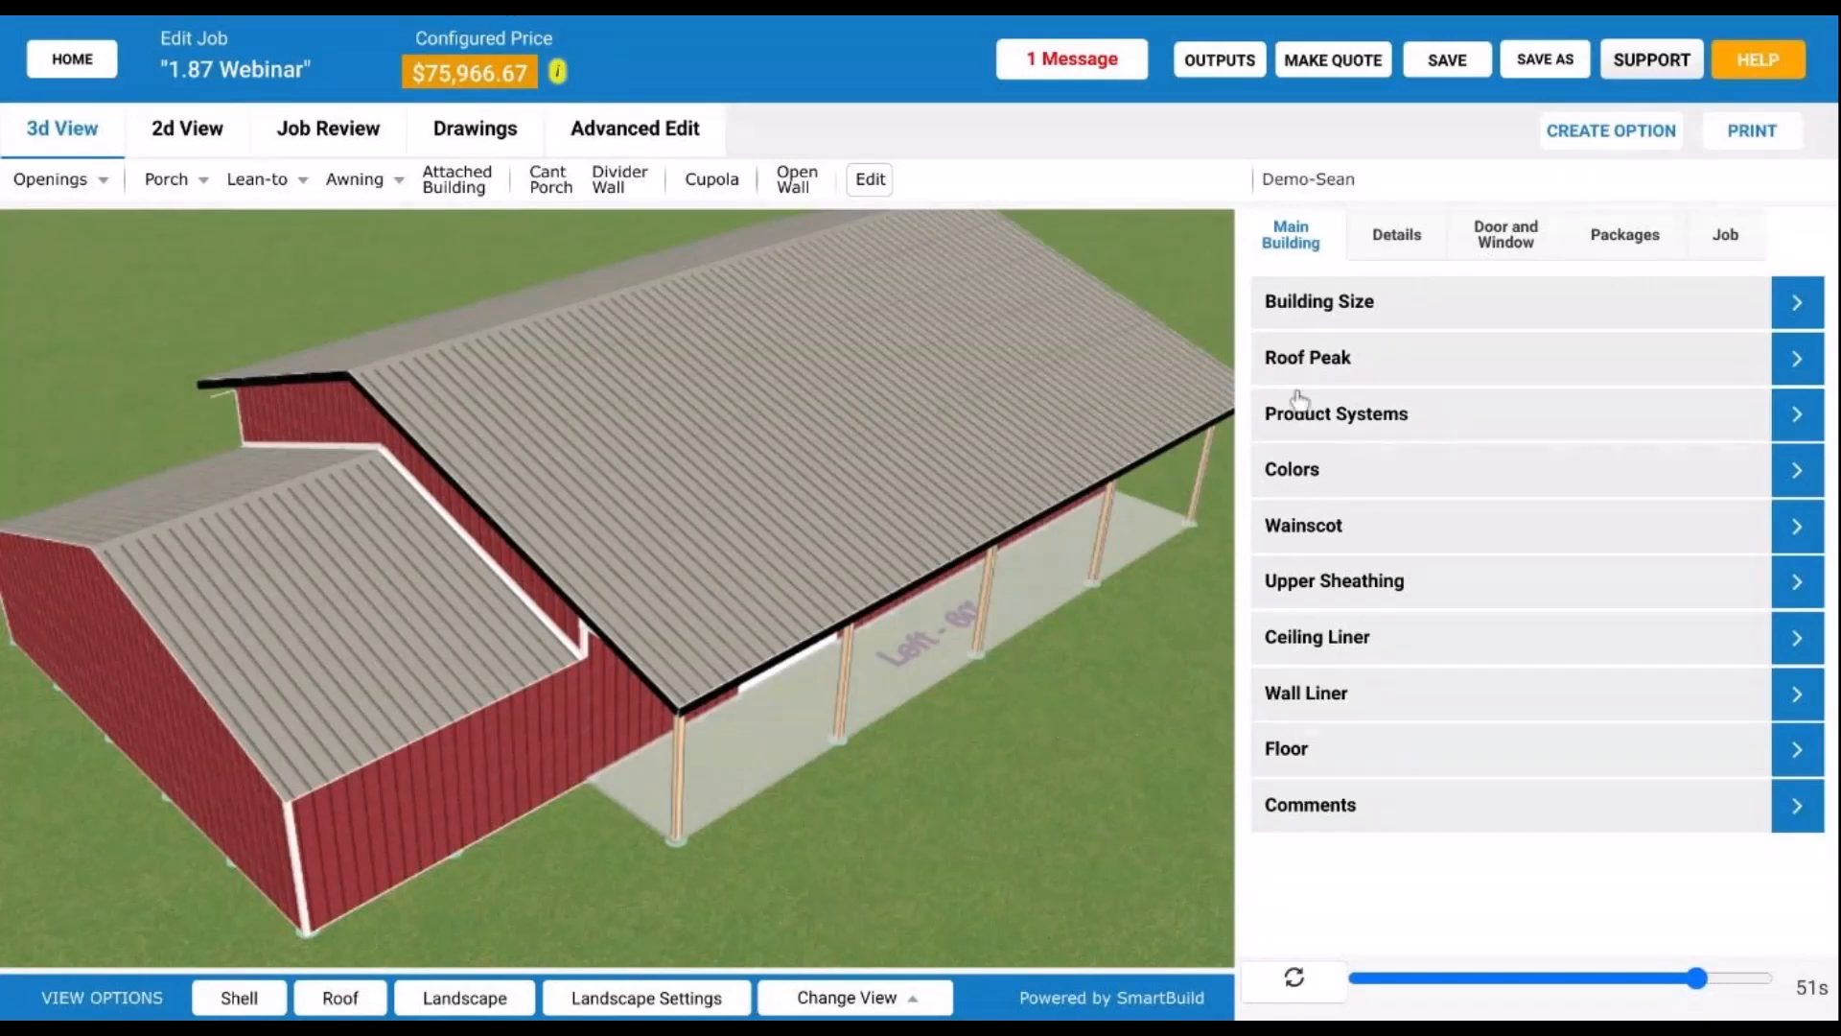
Step: Review the job's foundation details, including the available foundation types and the post hole settings
click(1417, 236)
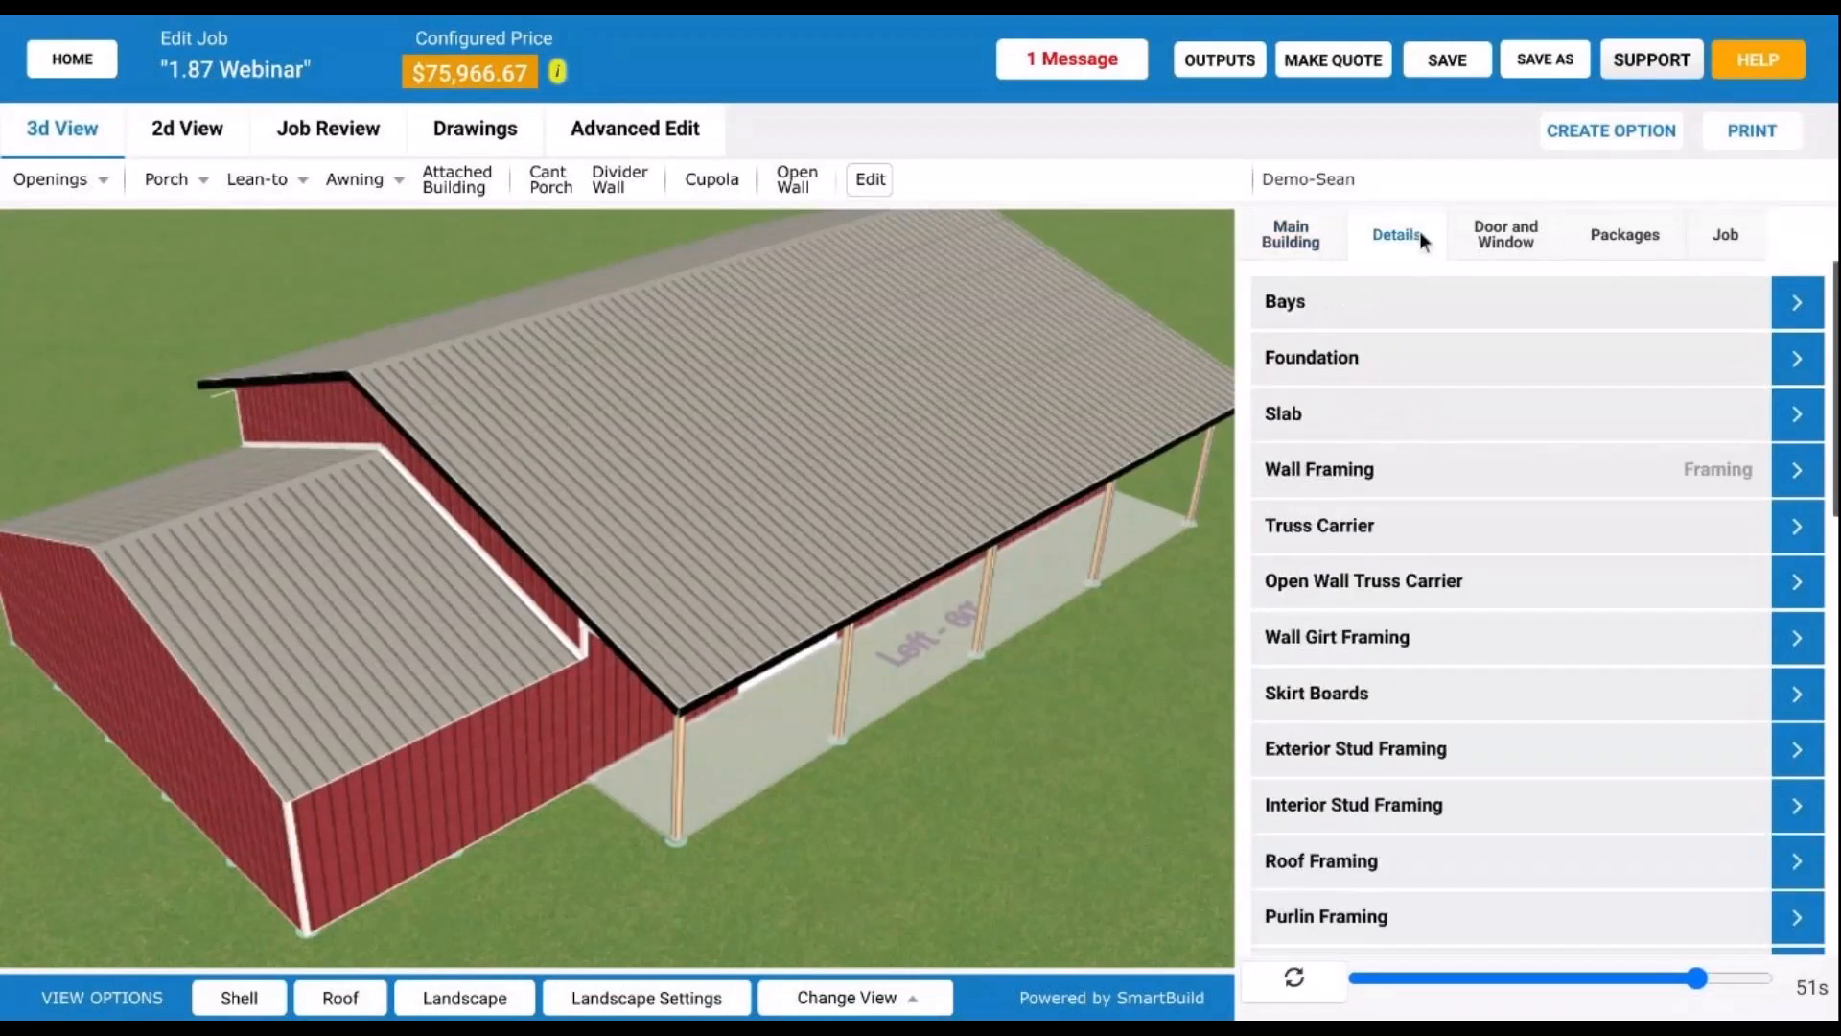
click(1459, 372)
scroll(1393, 596, down, 1)
scroll(1389, 594, down, 5)
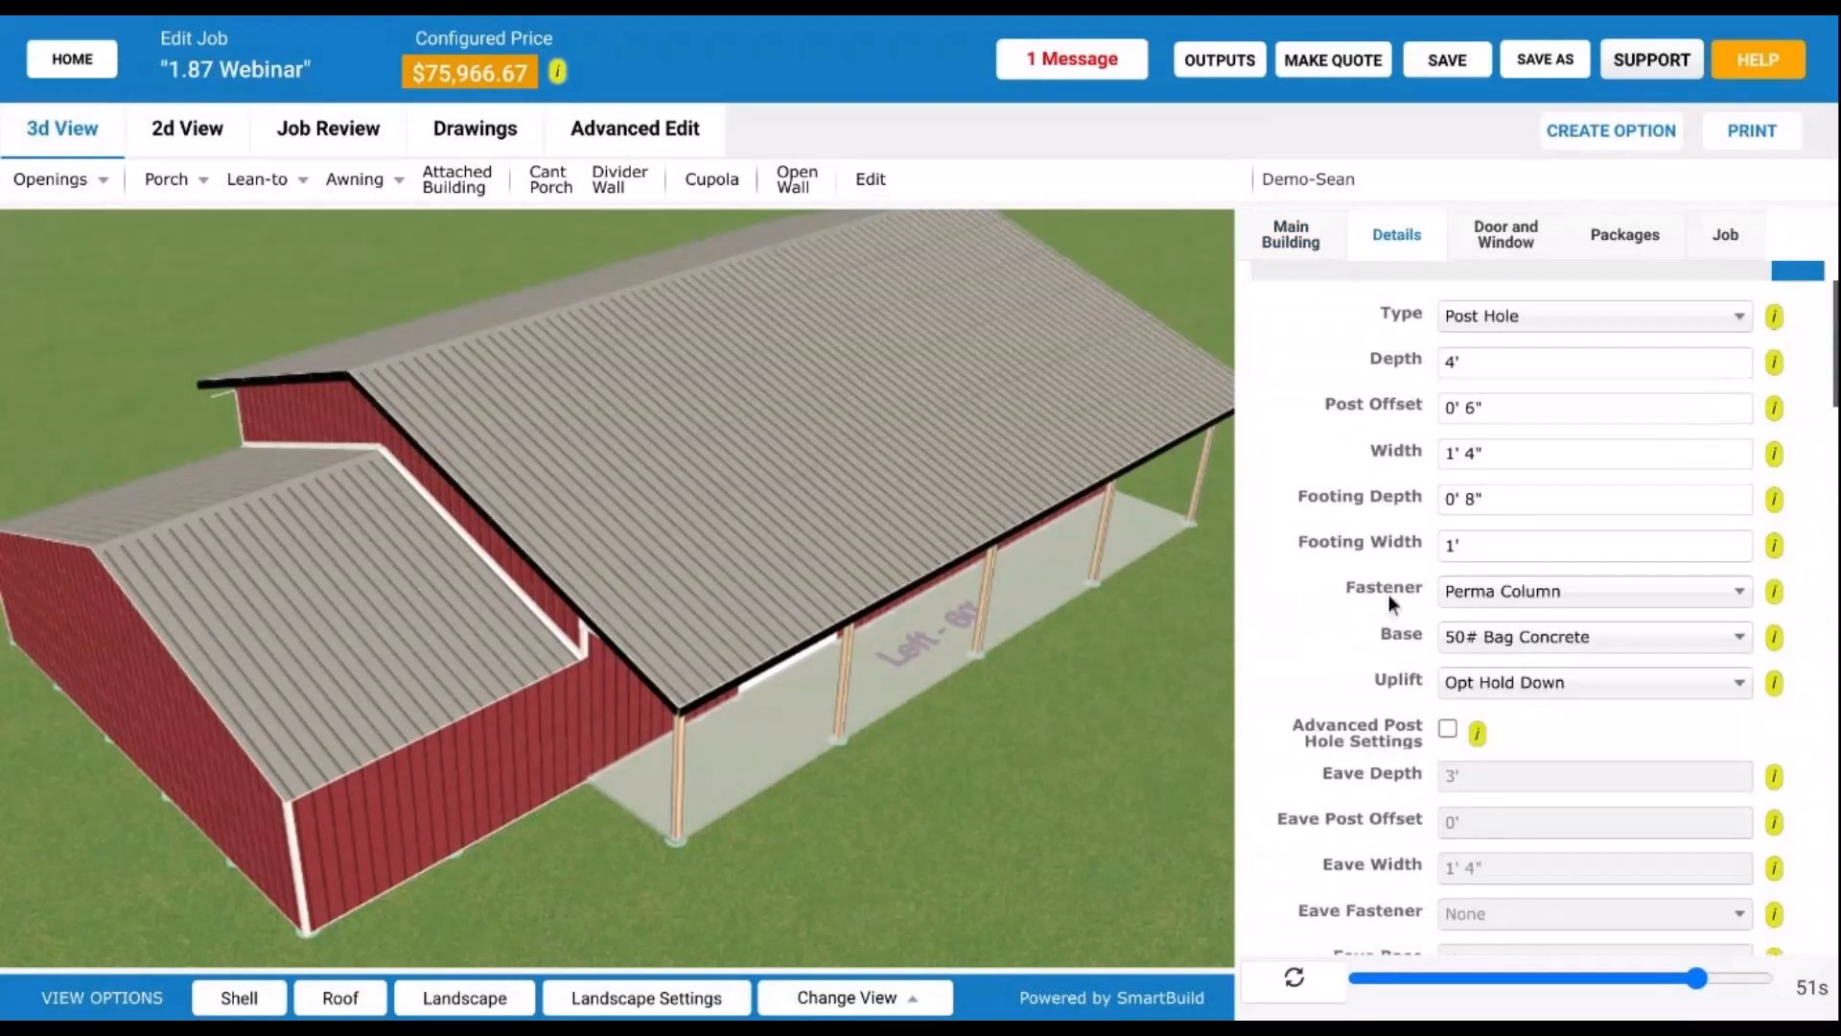
scroll(1391, 591, up, 6)
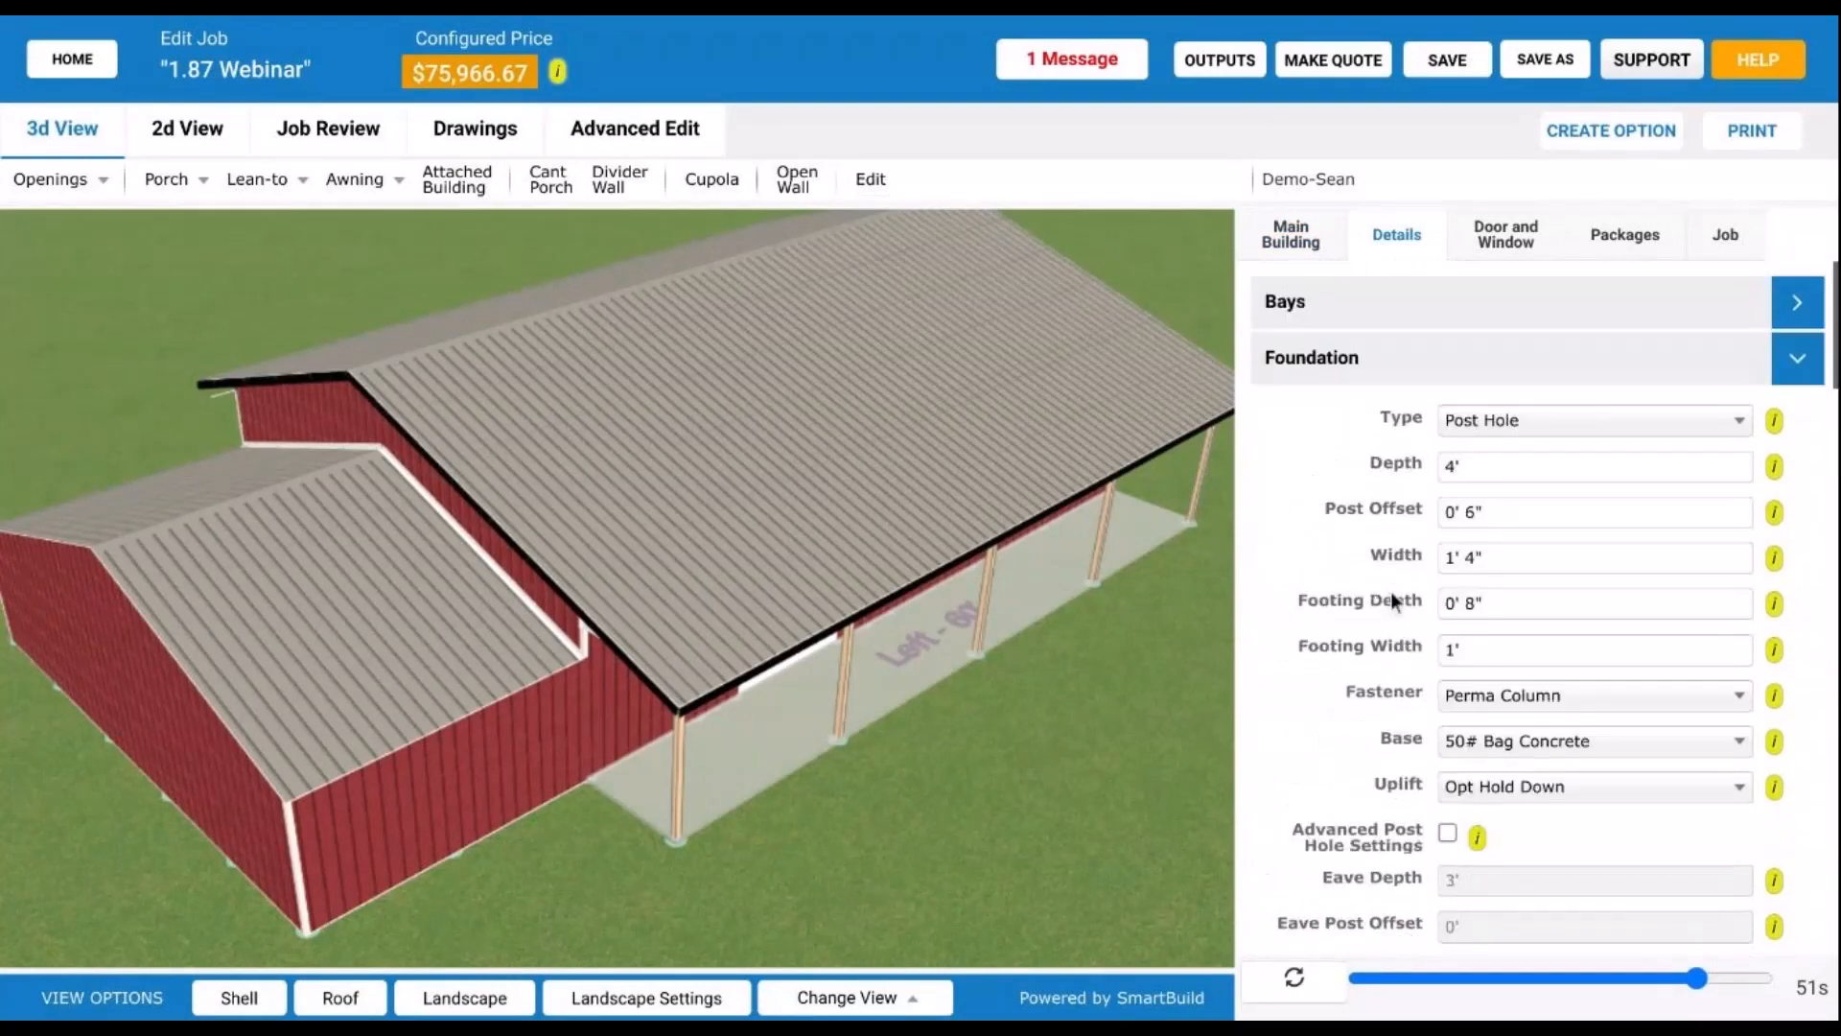
click(1563, 428)
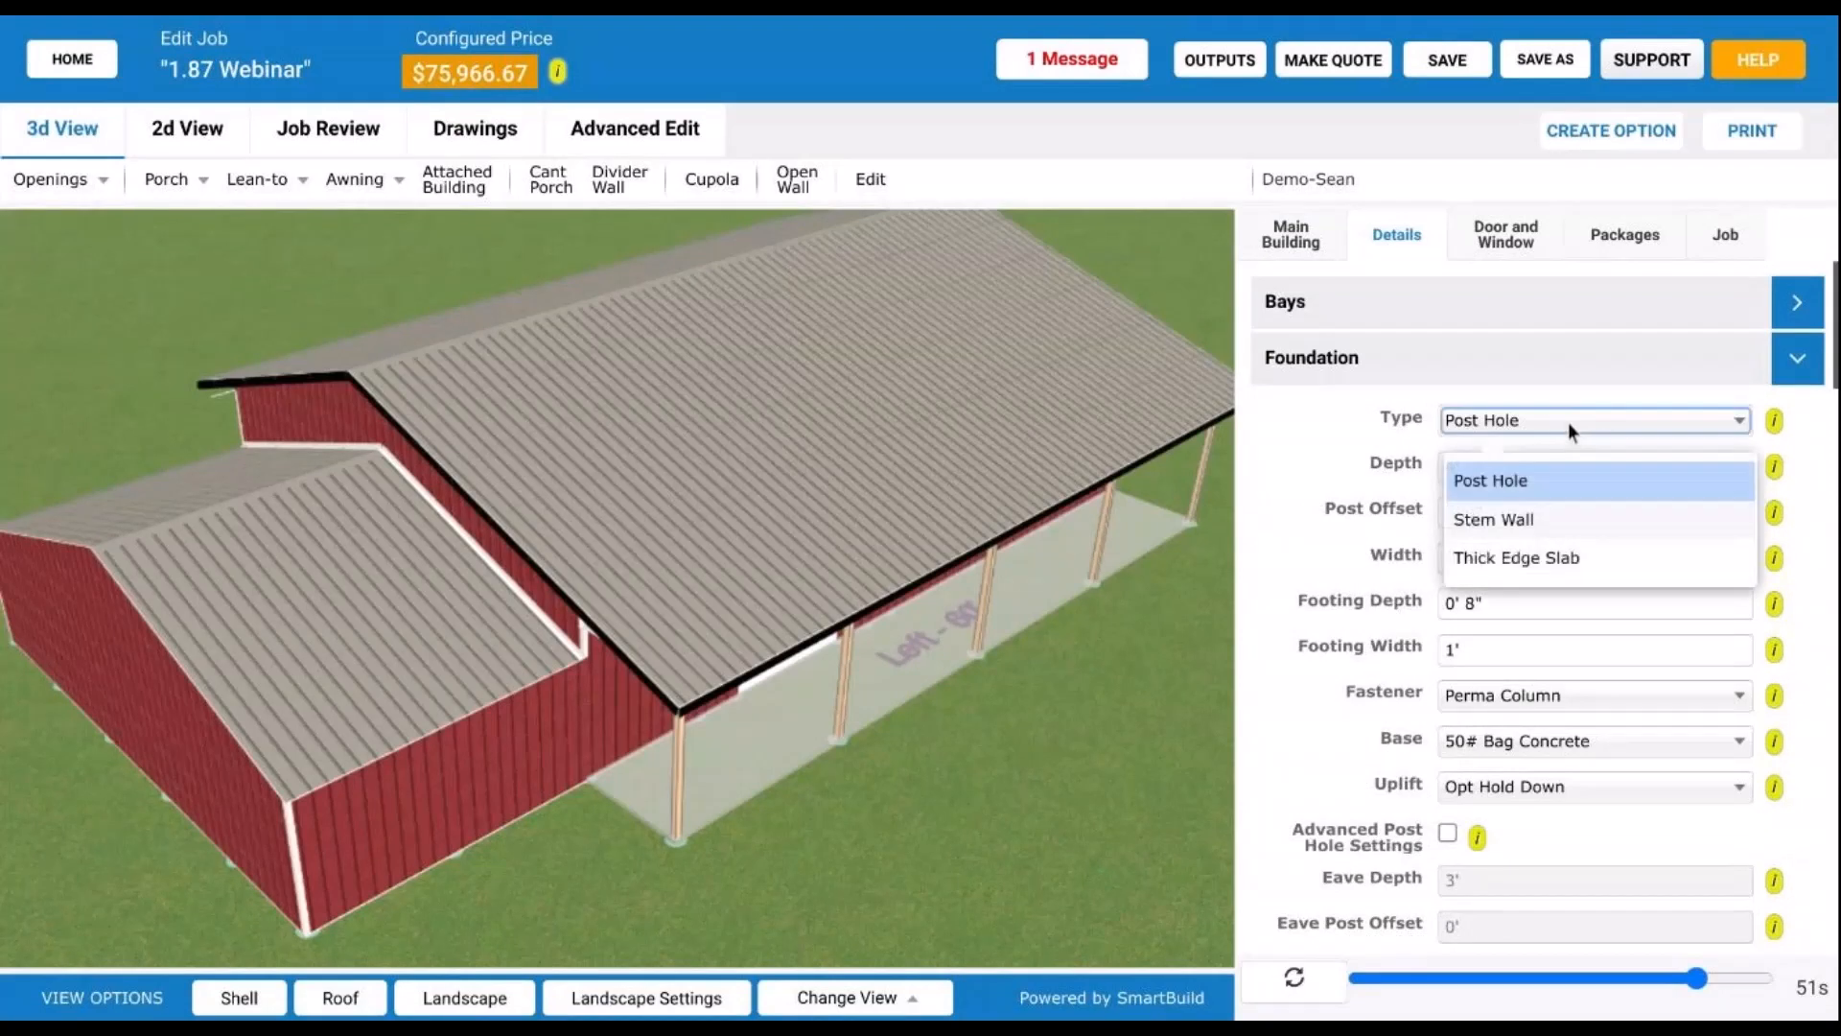
click(1339, 659)
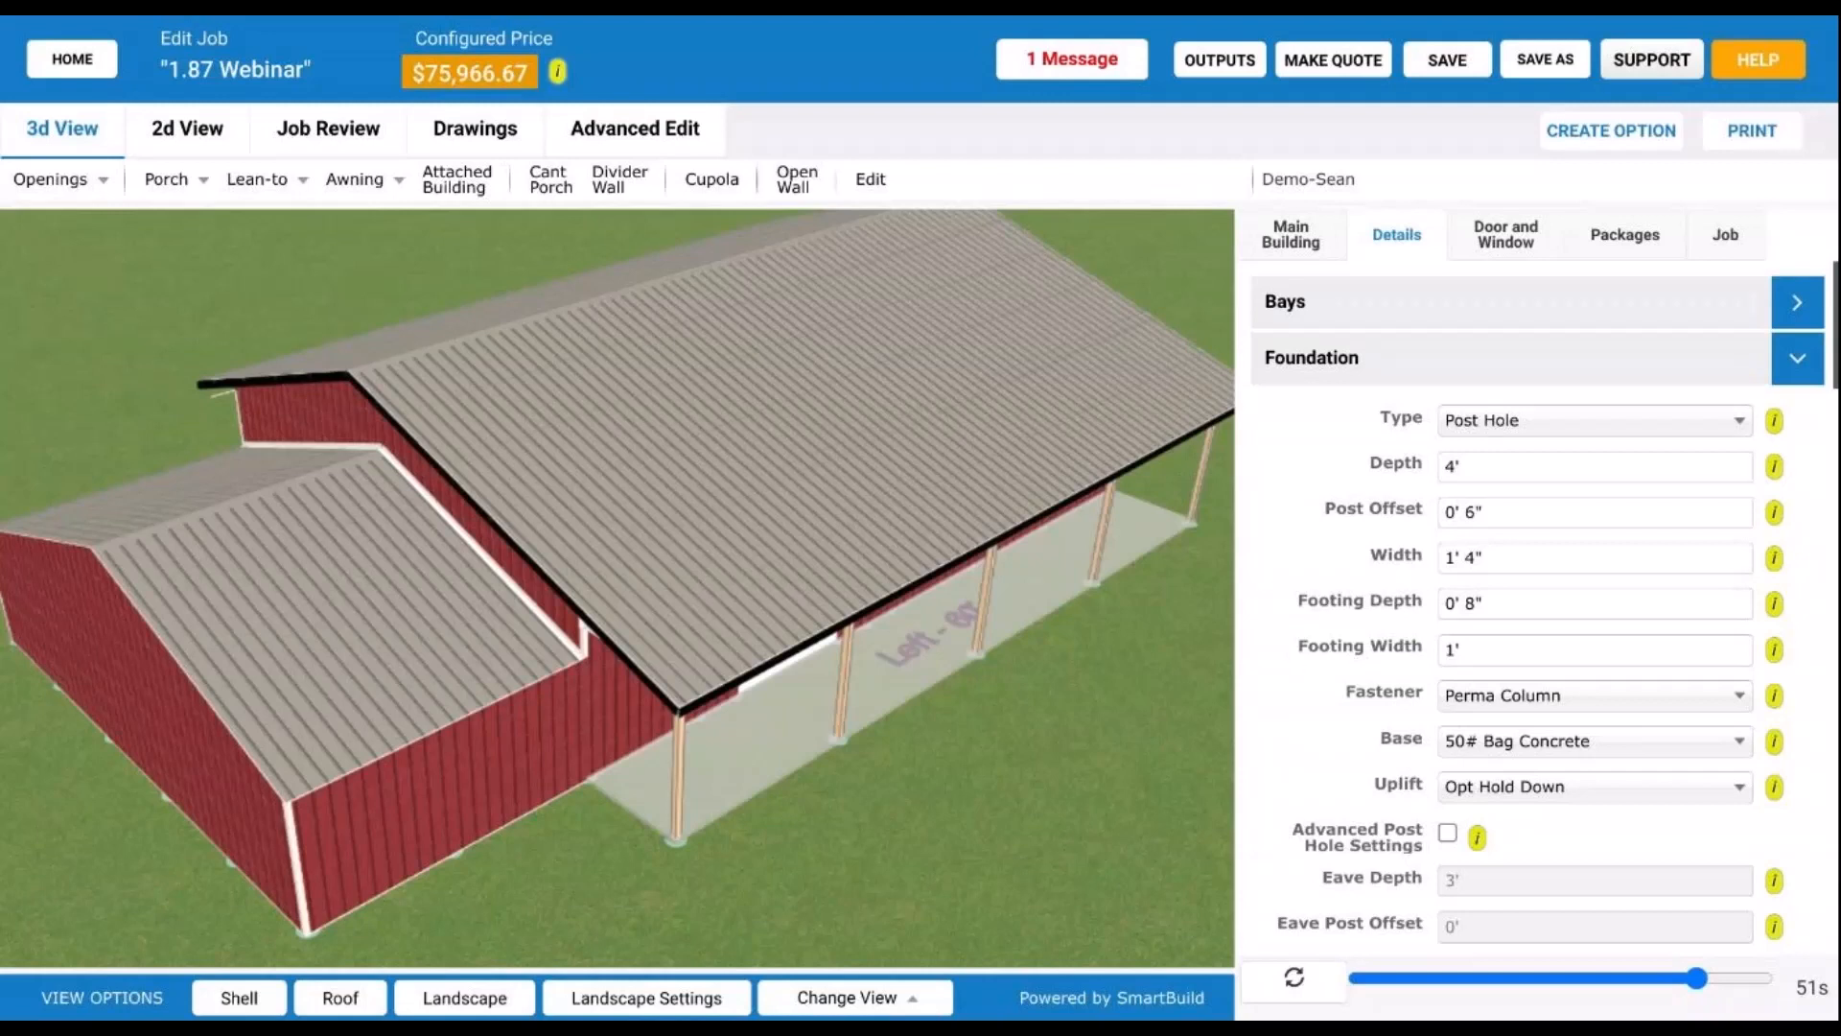
Step: Hide the building shell and examine the exposed trusses and porch rafters around the divider wall
click(240, 998)
scroll(825, 542, up, 5)
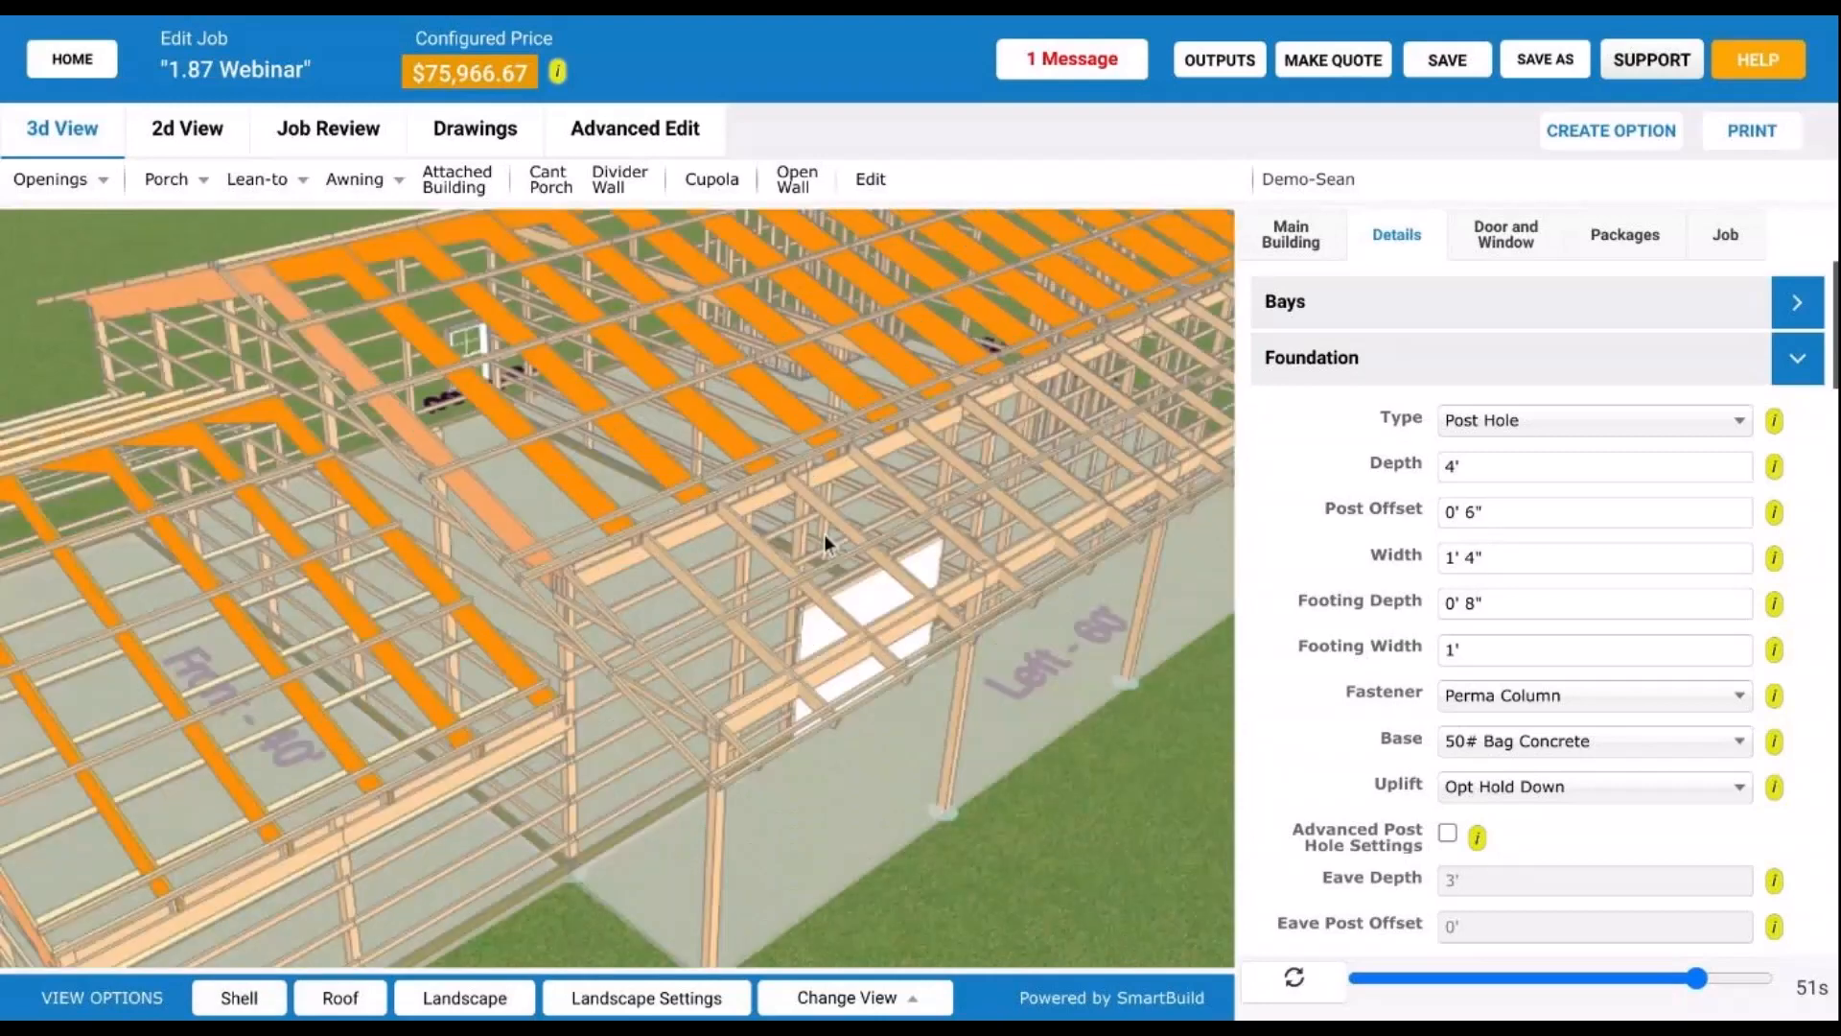
drag(777, 489, 550, 487)
scroll(401, 460, up, 3)
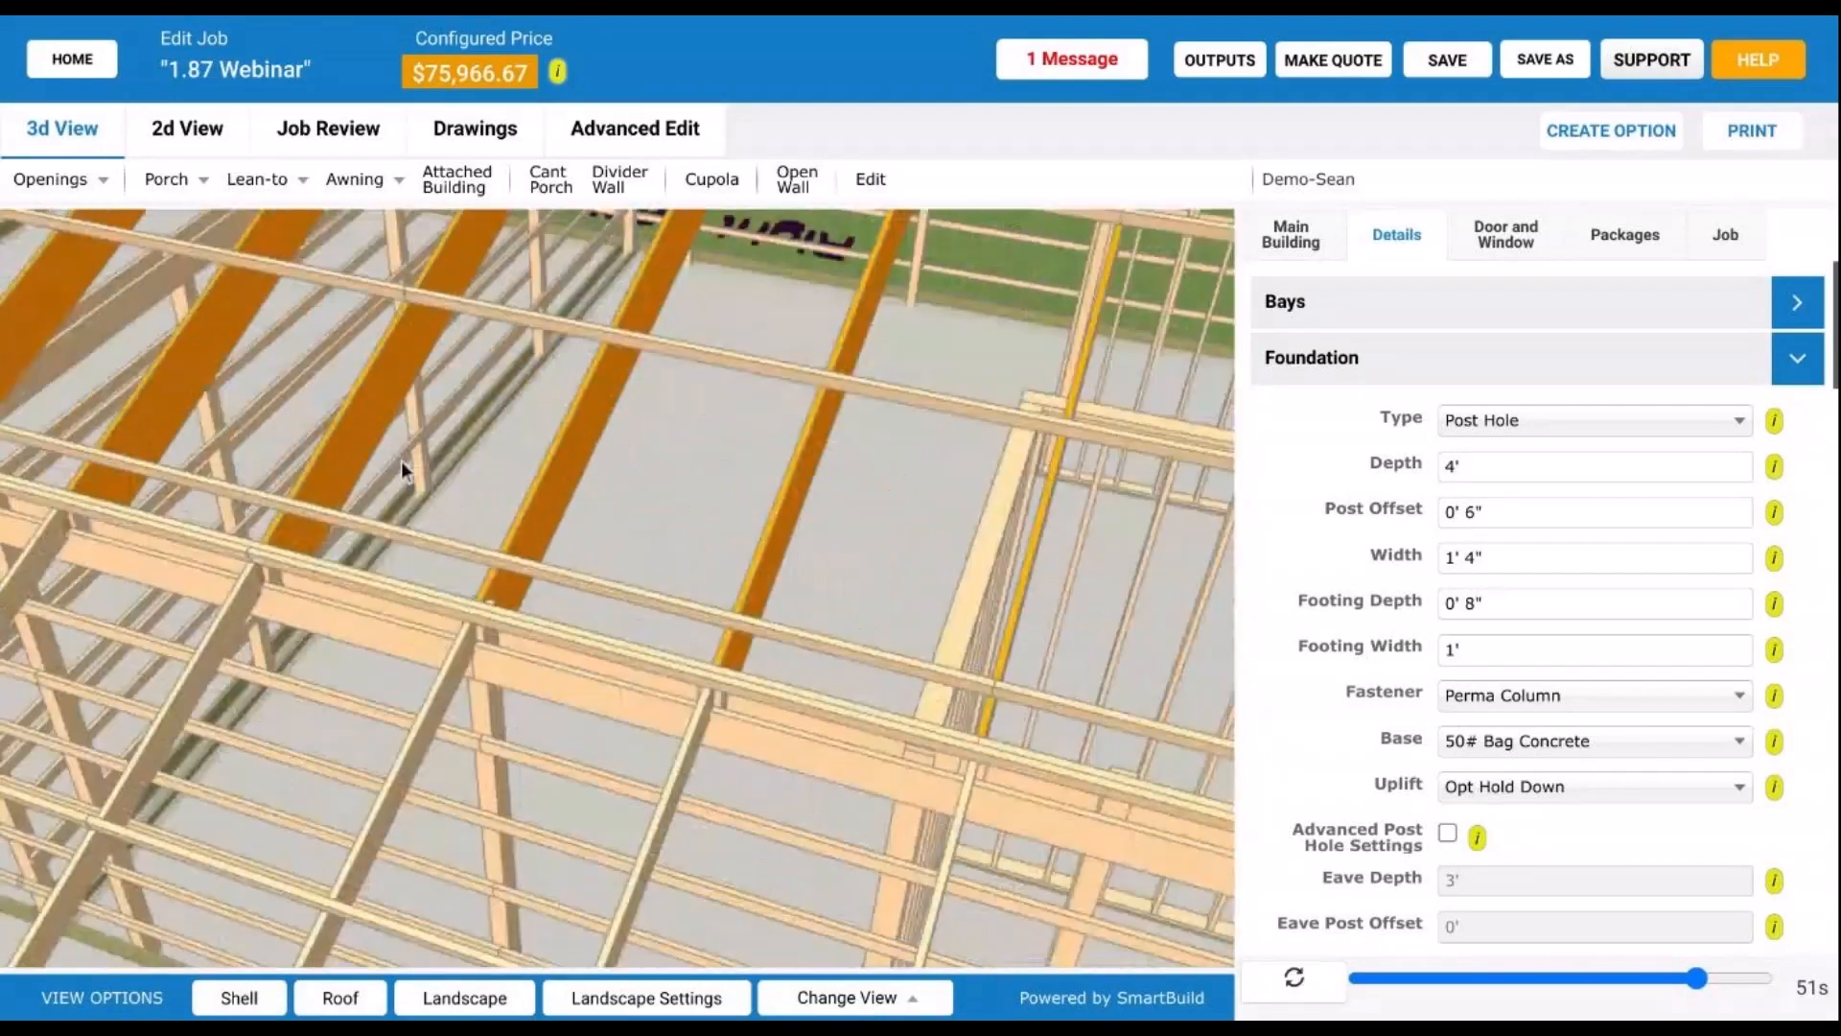
drag(401, 460, 704, 636)
scroll(704, 636, up, 2)
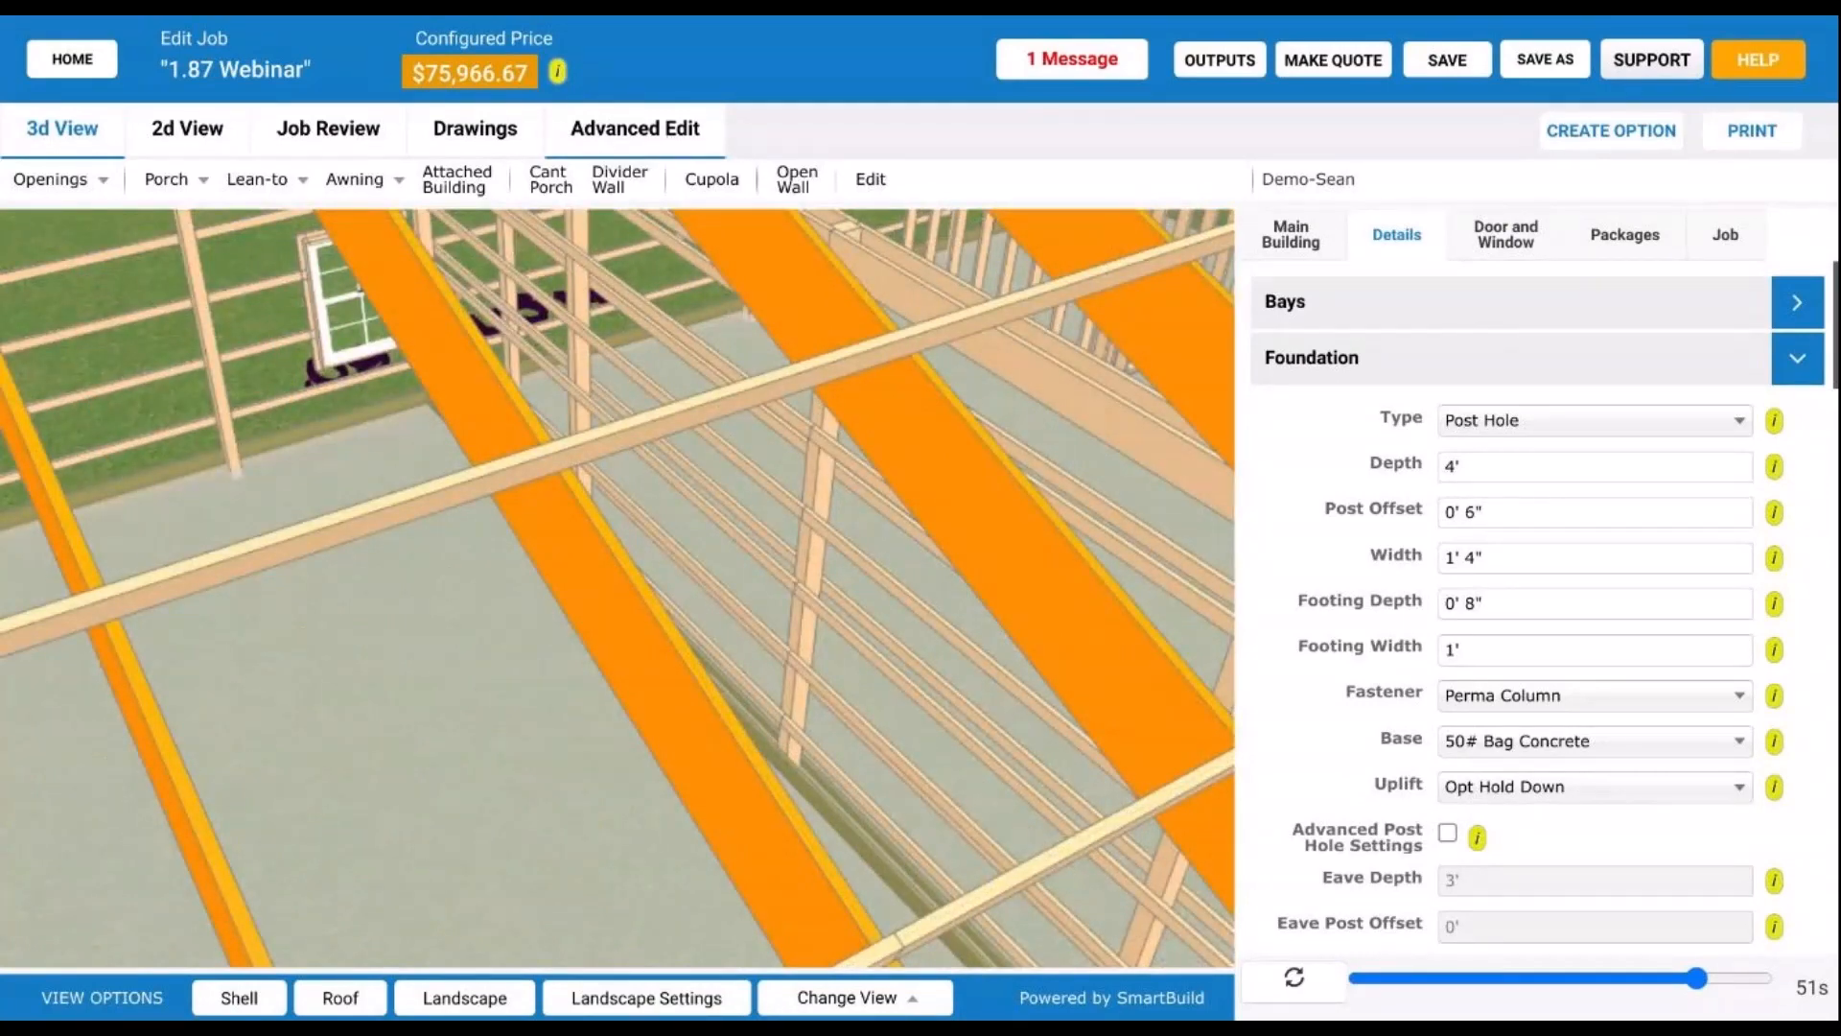
Step: Examine the divider wall's posts, girts and top carrier beam from both sides inside the main building
scroll(763, 596, down, 4)
drag(763, 597, 637, 704)
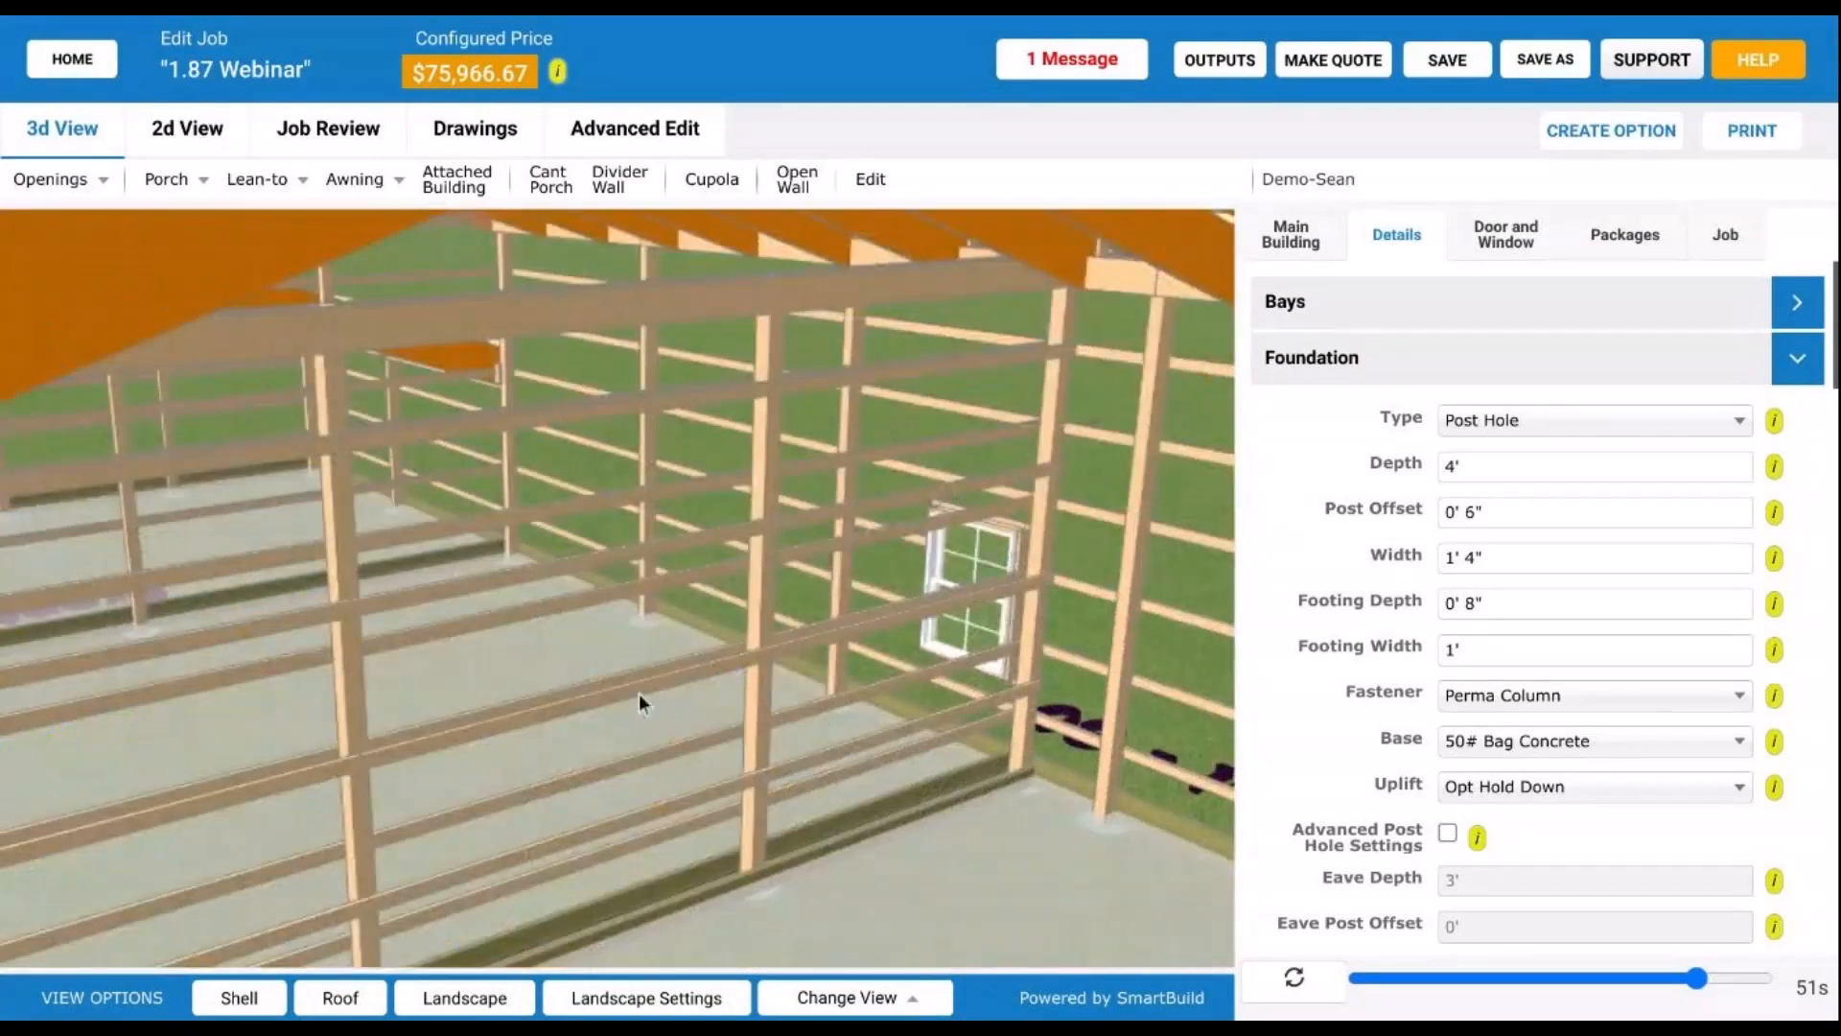
scroll(487, 488, up, 3)
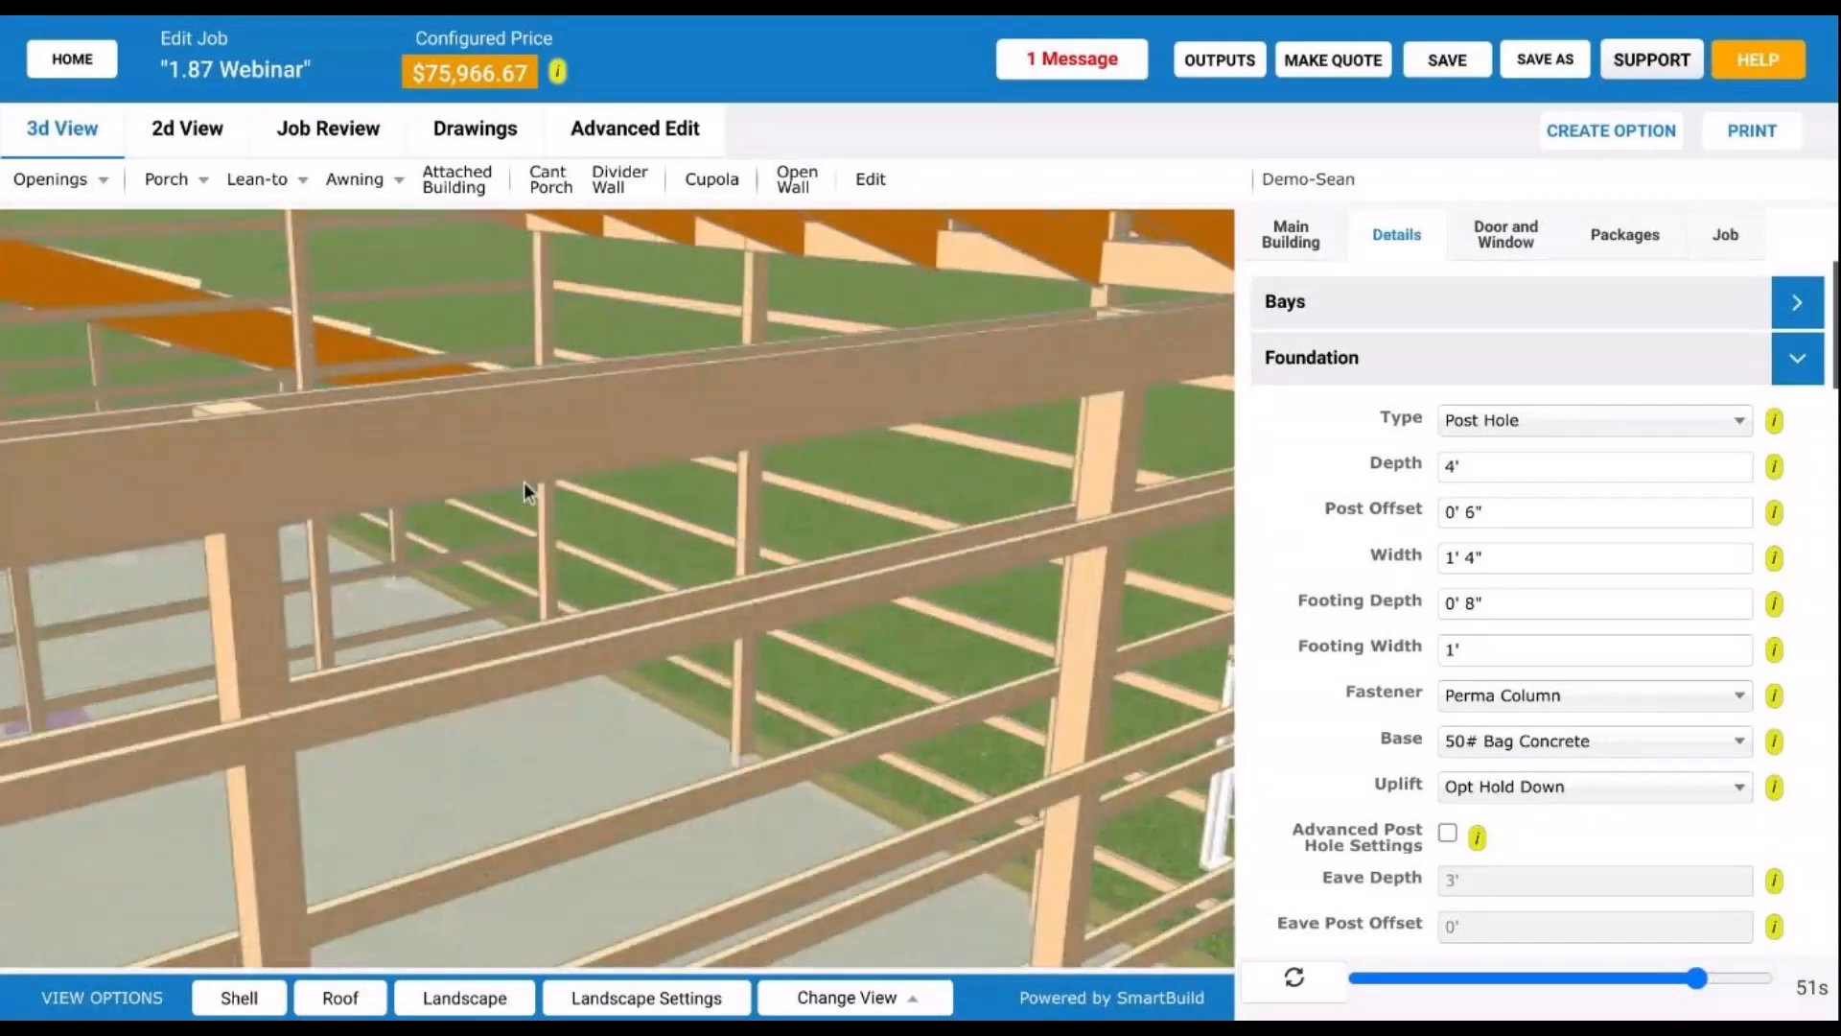
scroll(531, 492, down, 3)
scroll(532, 491, up, 2)
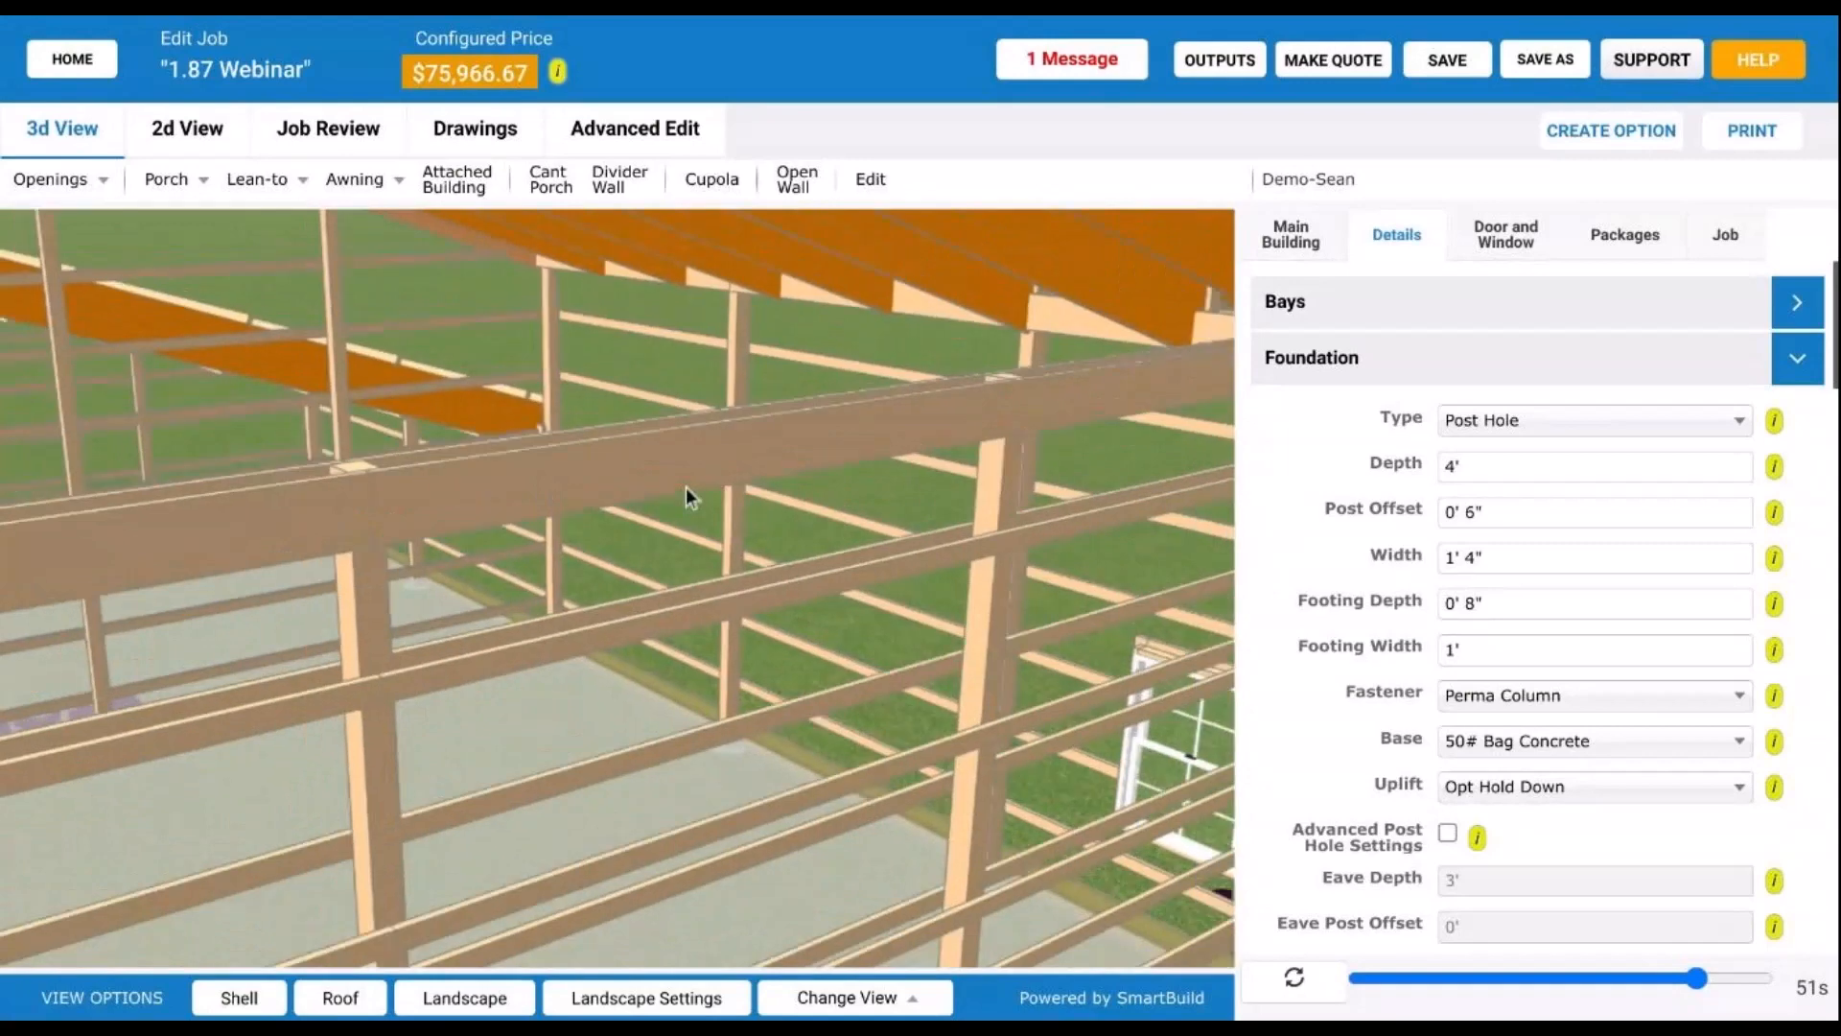
drag(687, 488, 751, 602)
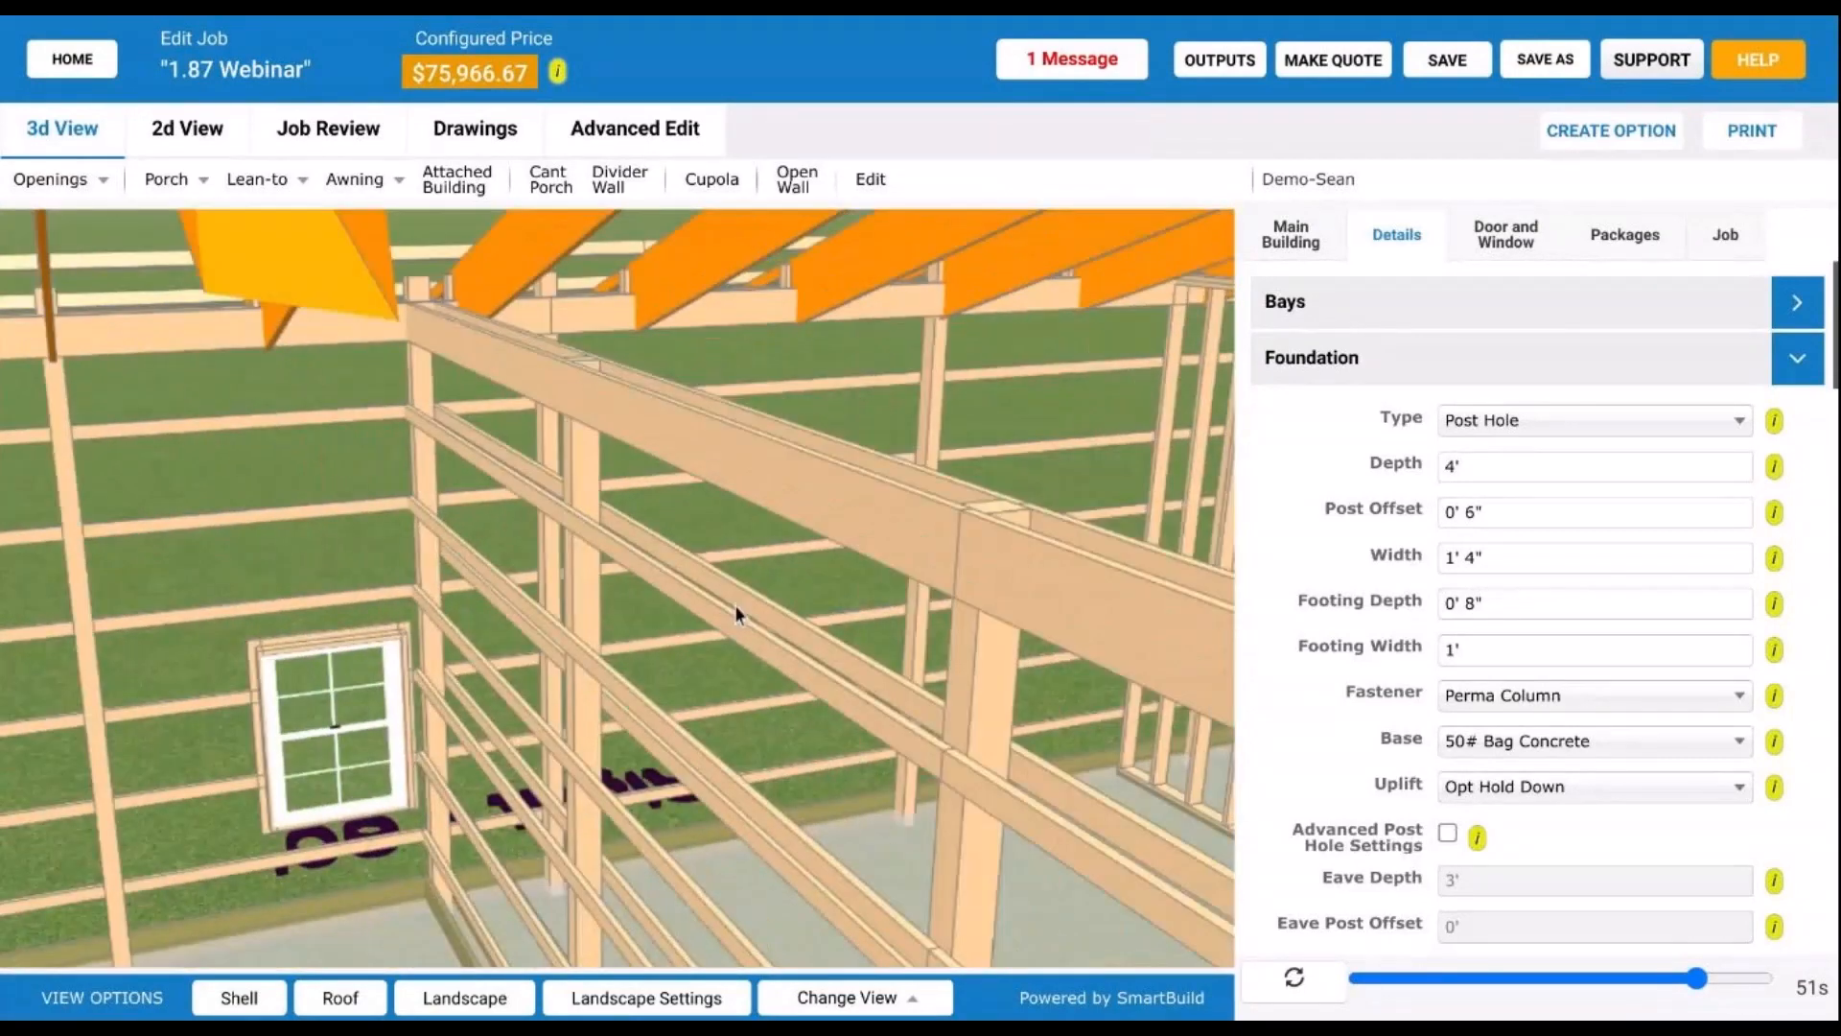
drag(734, 604, 782, 468)
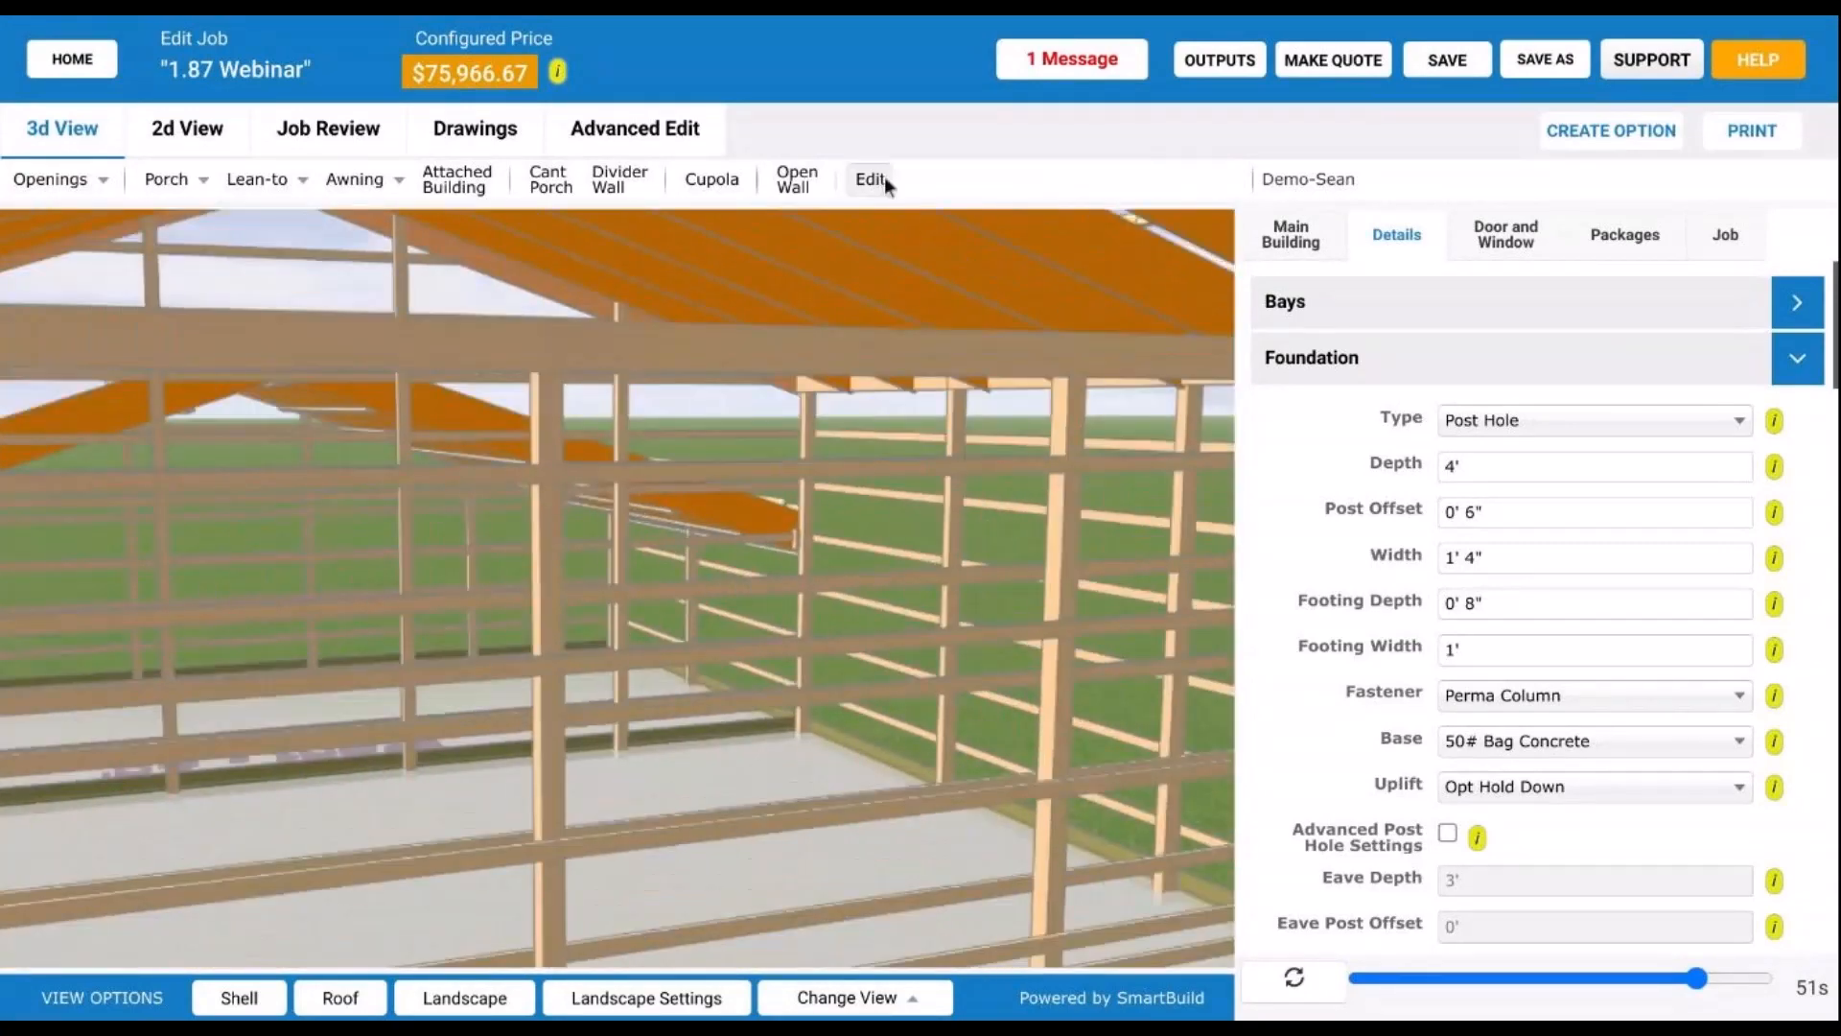
Step: Check the main building's gable-end framing, interior stud walls and roof trusses from outside
drag(623, 581, 701, 631)
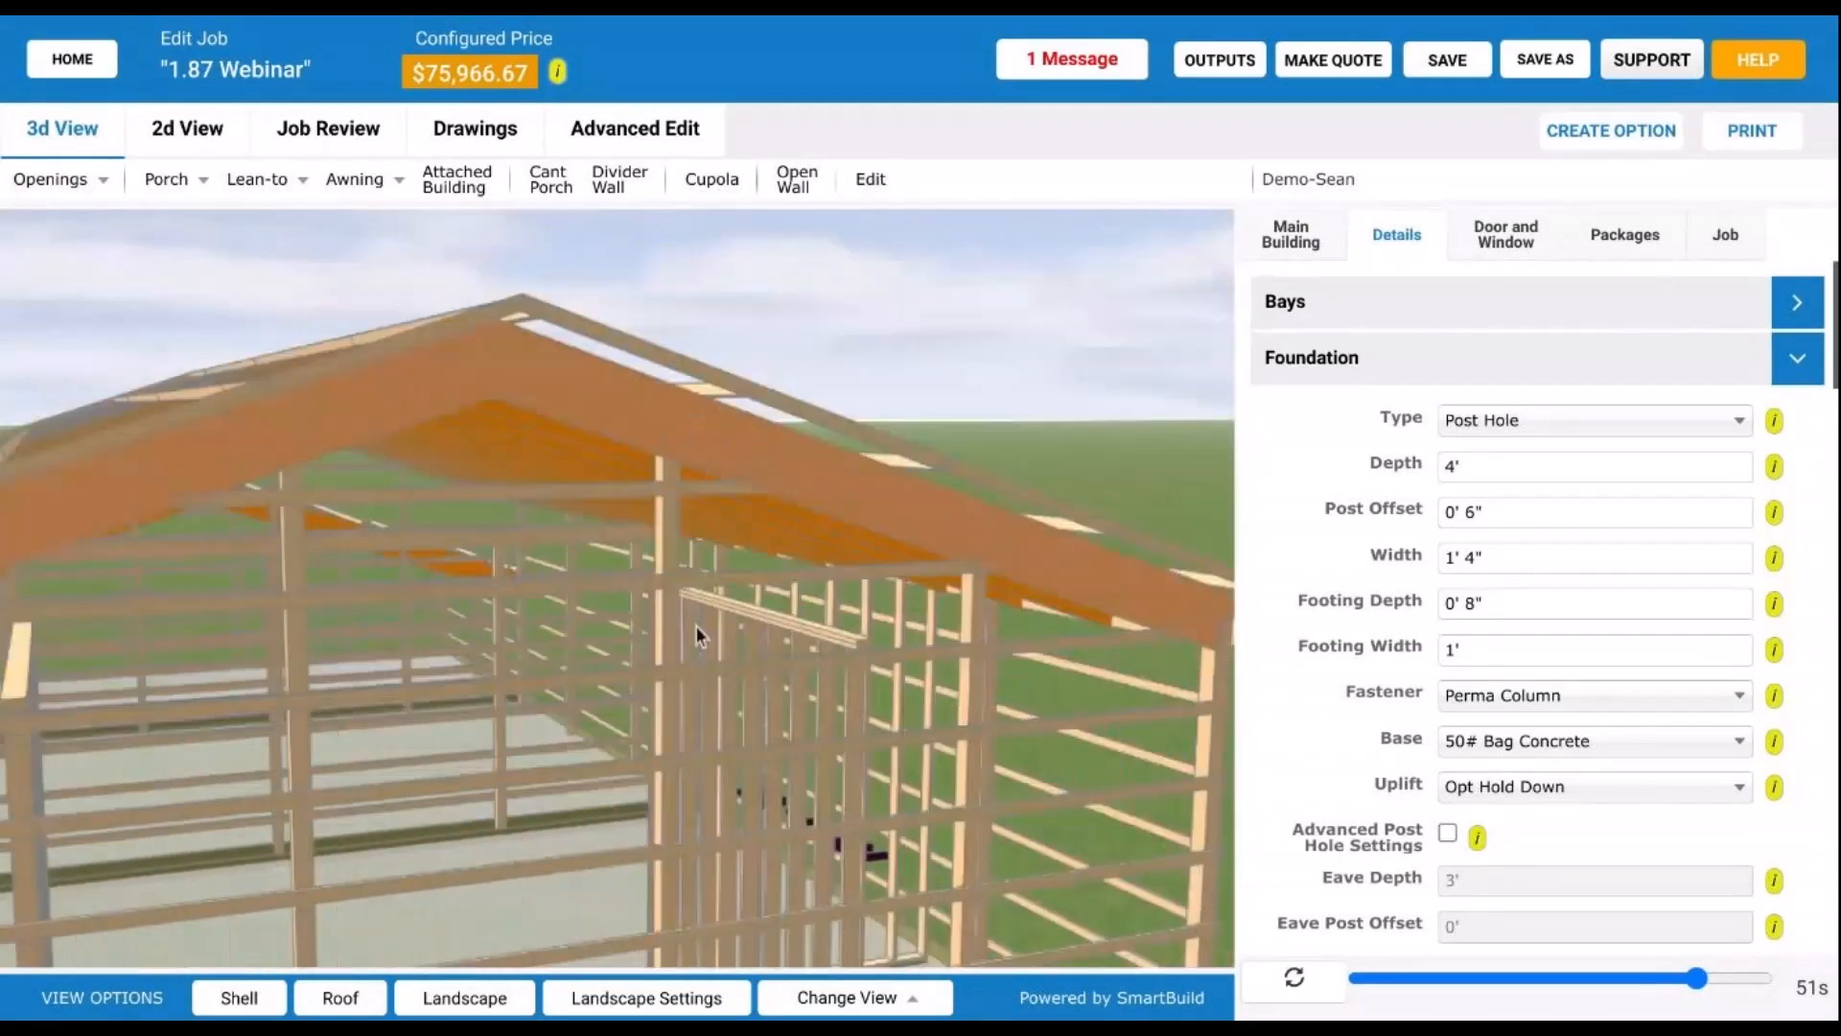
scroll(574, 567, down, 3)
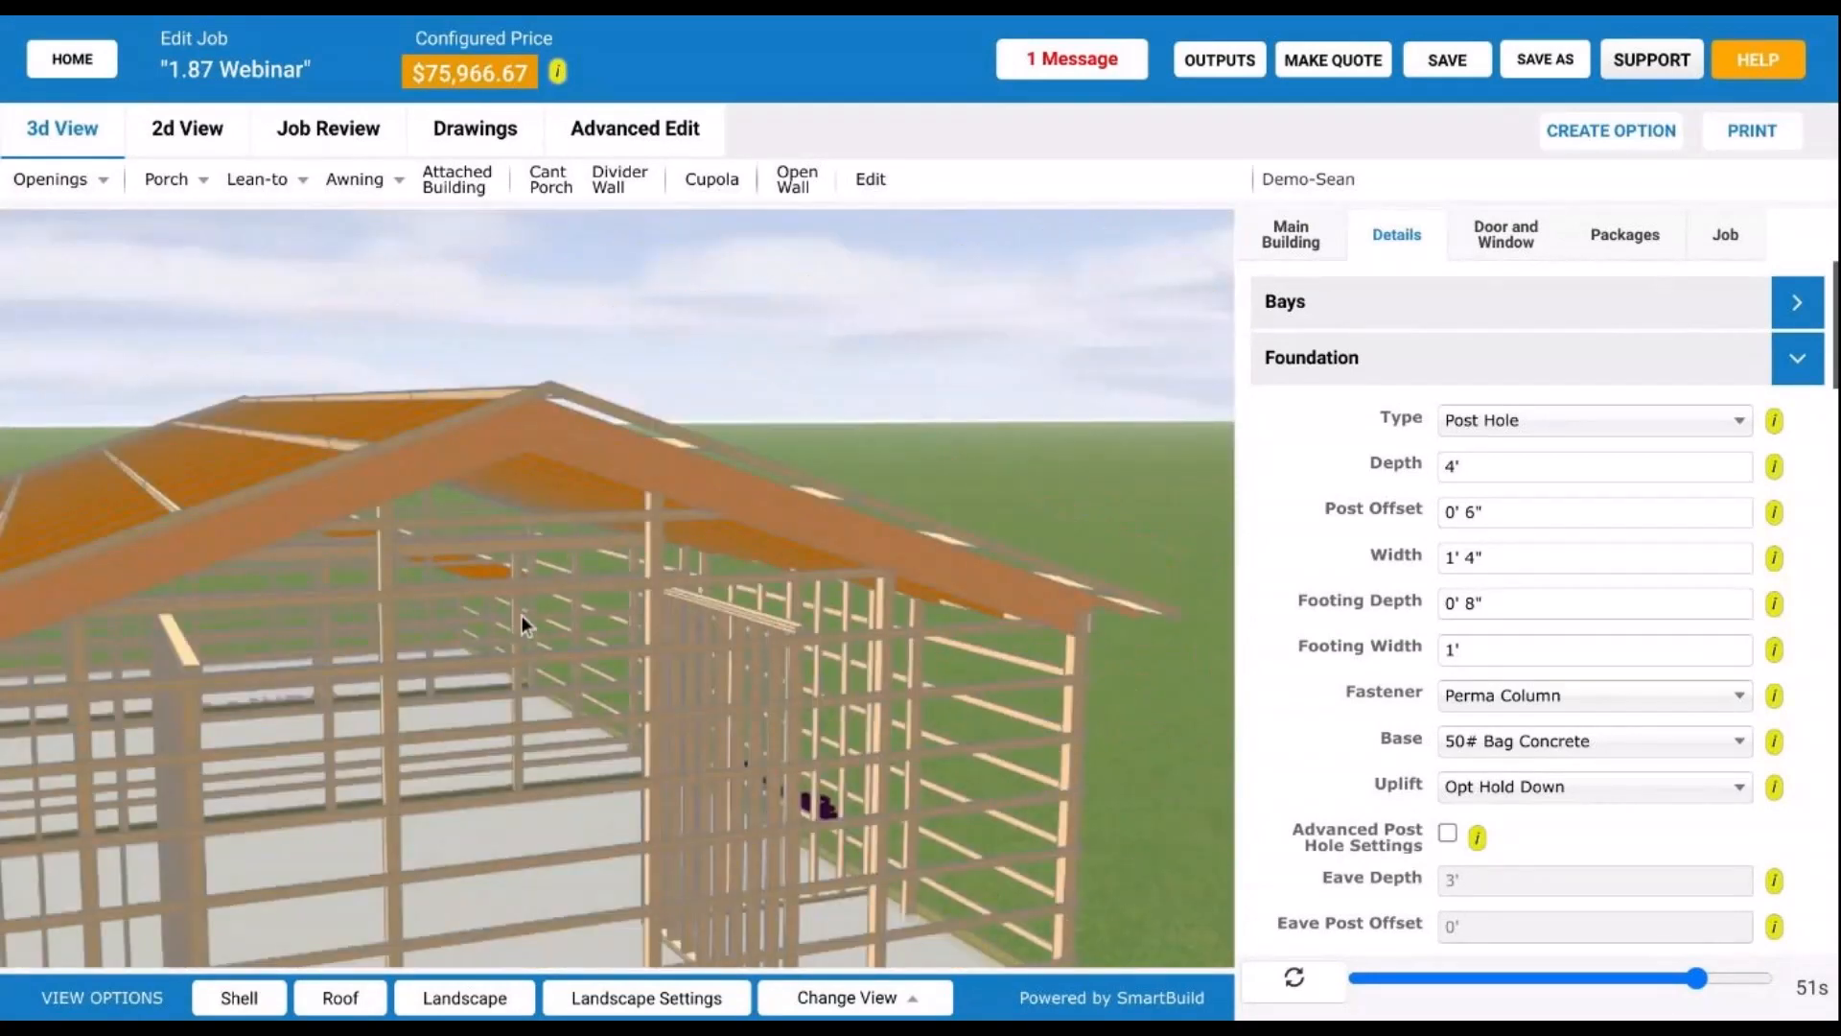
scroll(524, 613, up, 3)
scroll(533, 618, up, 5)
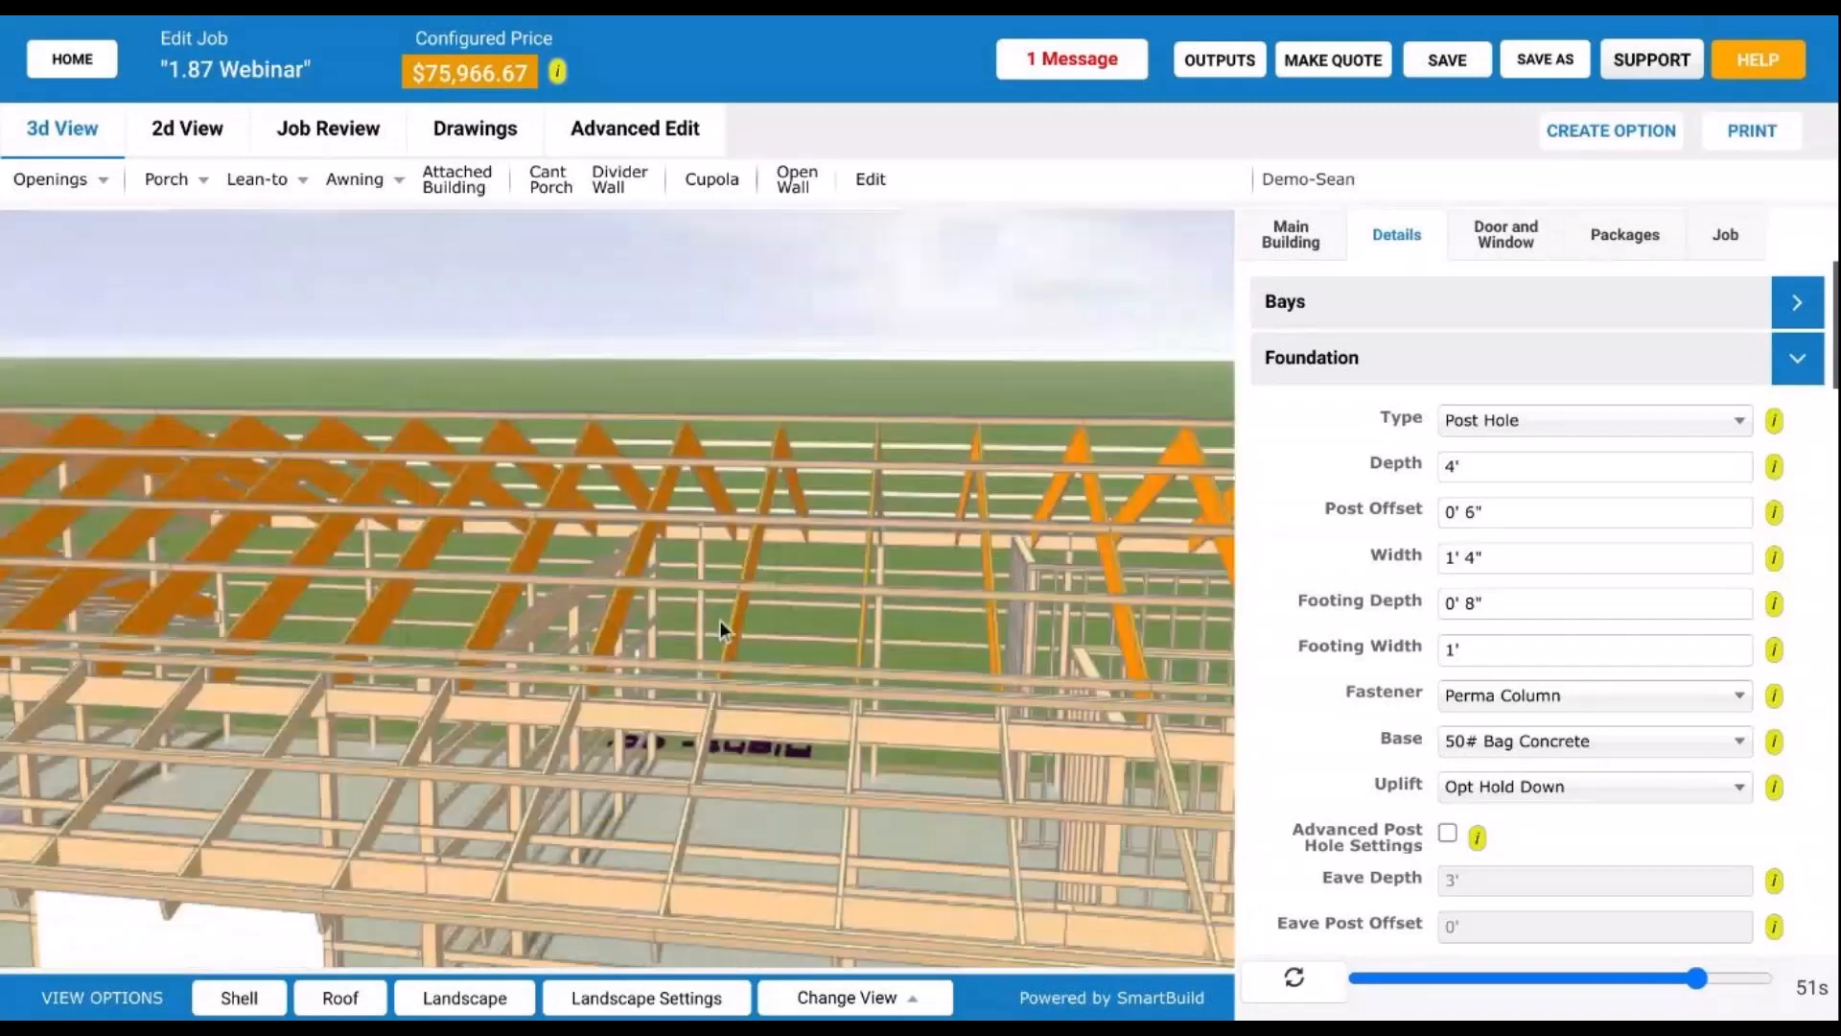
Step: Examine the divider wall's top carrier beam beneath the roof trusses from inside the main building
drag(719, 620, 686, 744)
drag(707, 489, 639, 787)
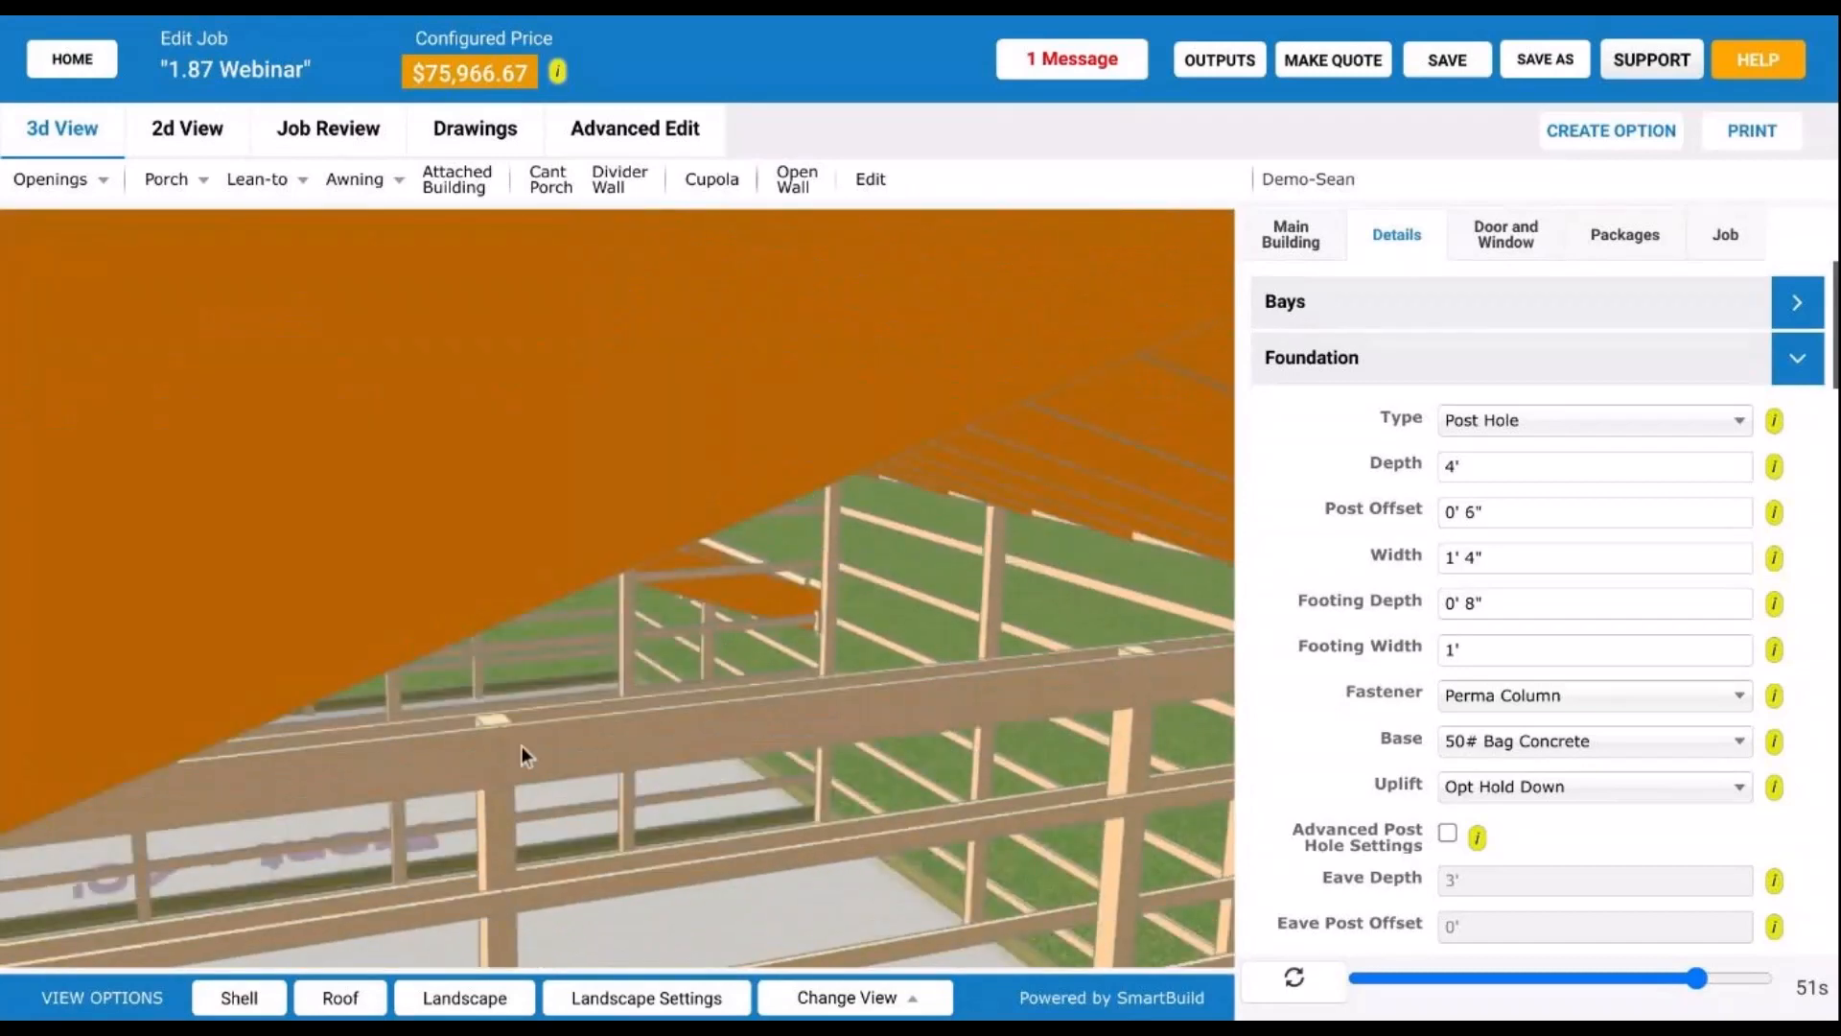
drag(521, 753, 497, 739)
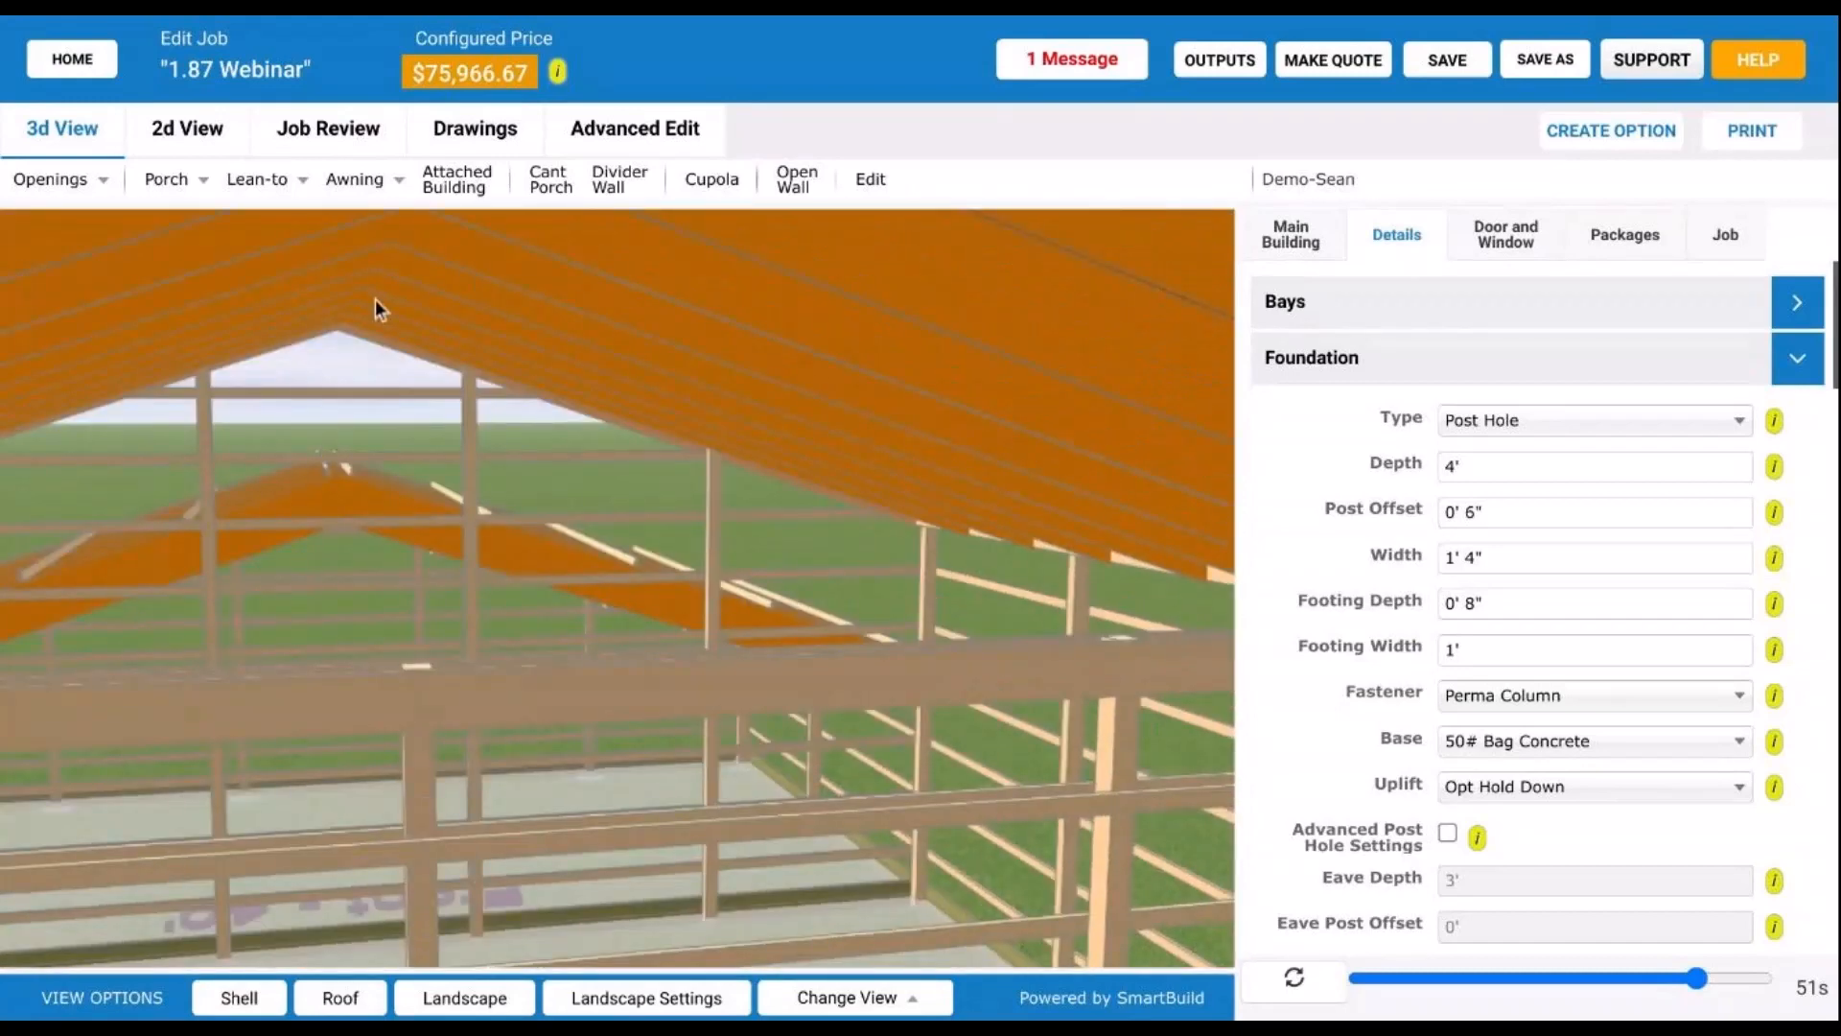
drag(955, 567, 982, 577)
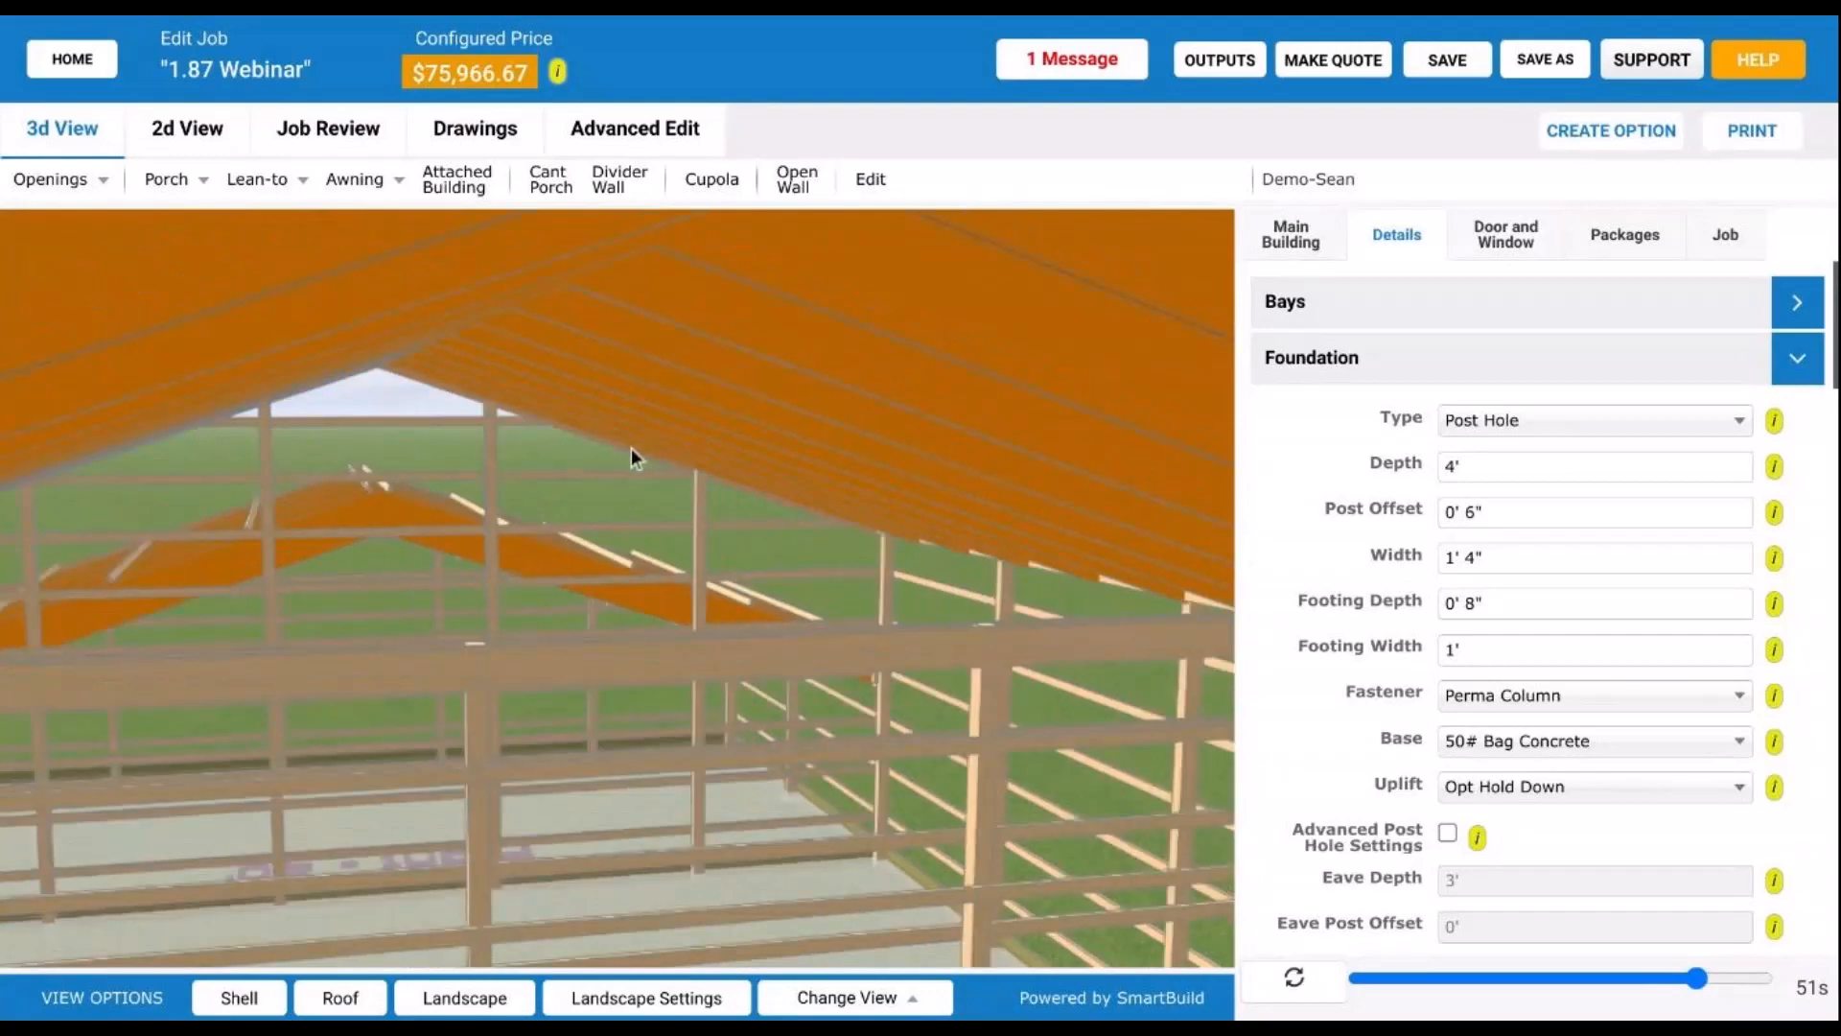
scroll(581, 487, down, 3)
scroll(664, 648, up, 3)
drag(653, 716, 641, 648)
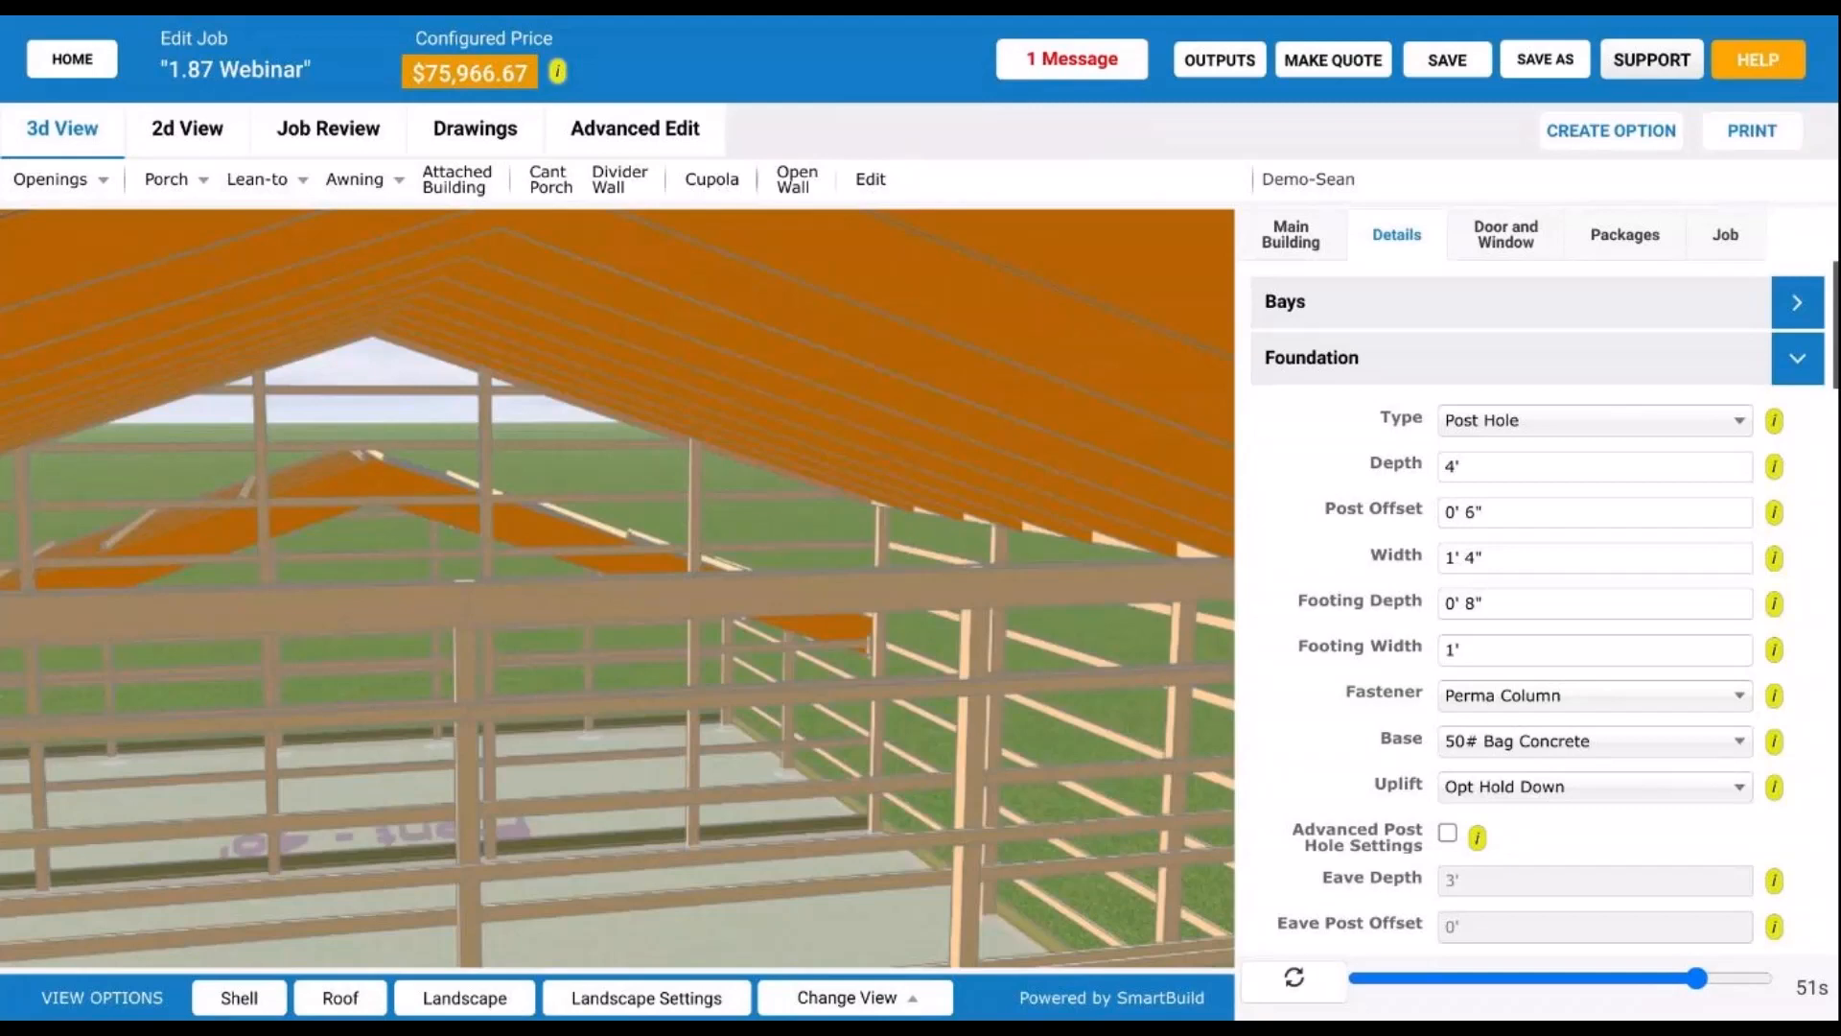
scroll(639, 642, down, 3)
scroll(648, 670, up, 3)
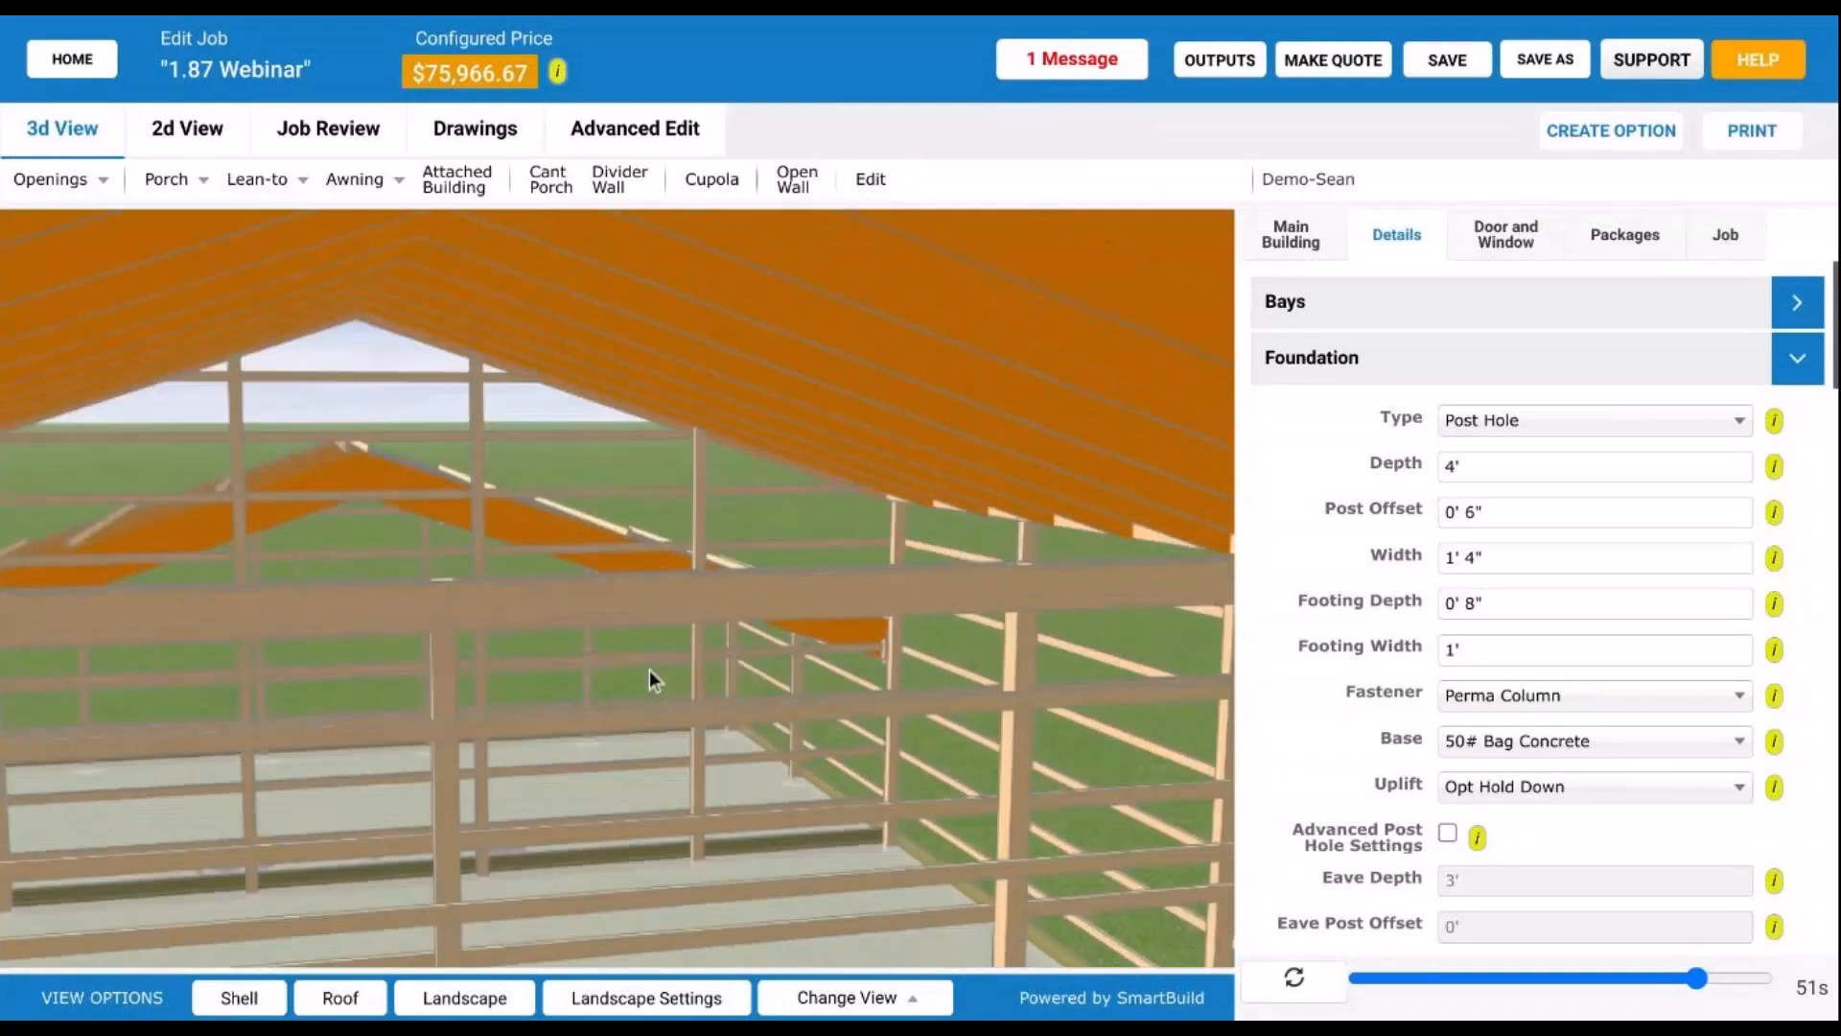
scroll(648, 669, up, 1)
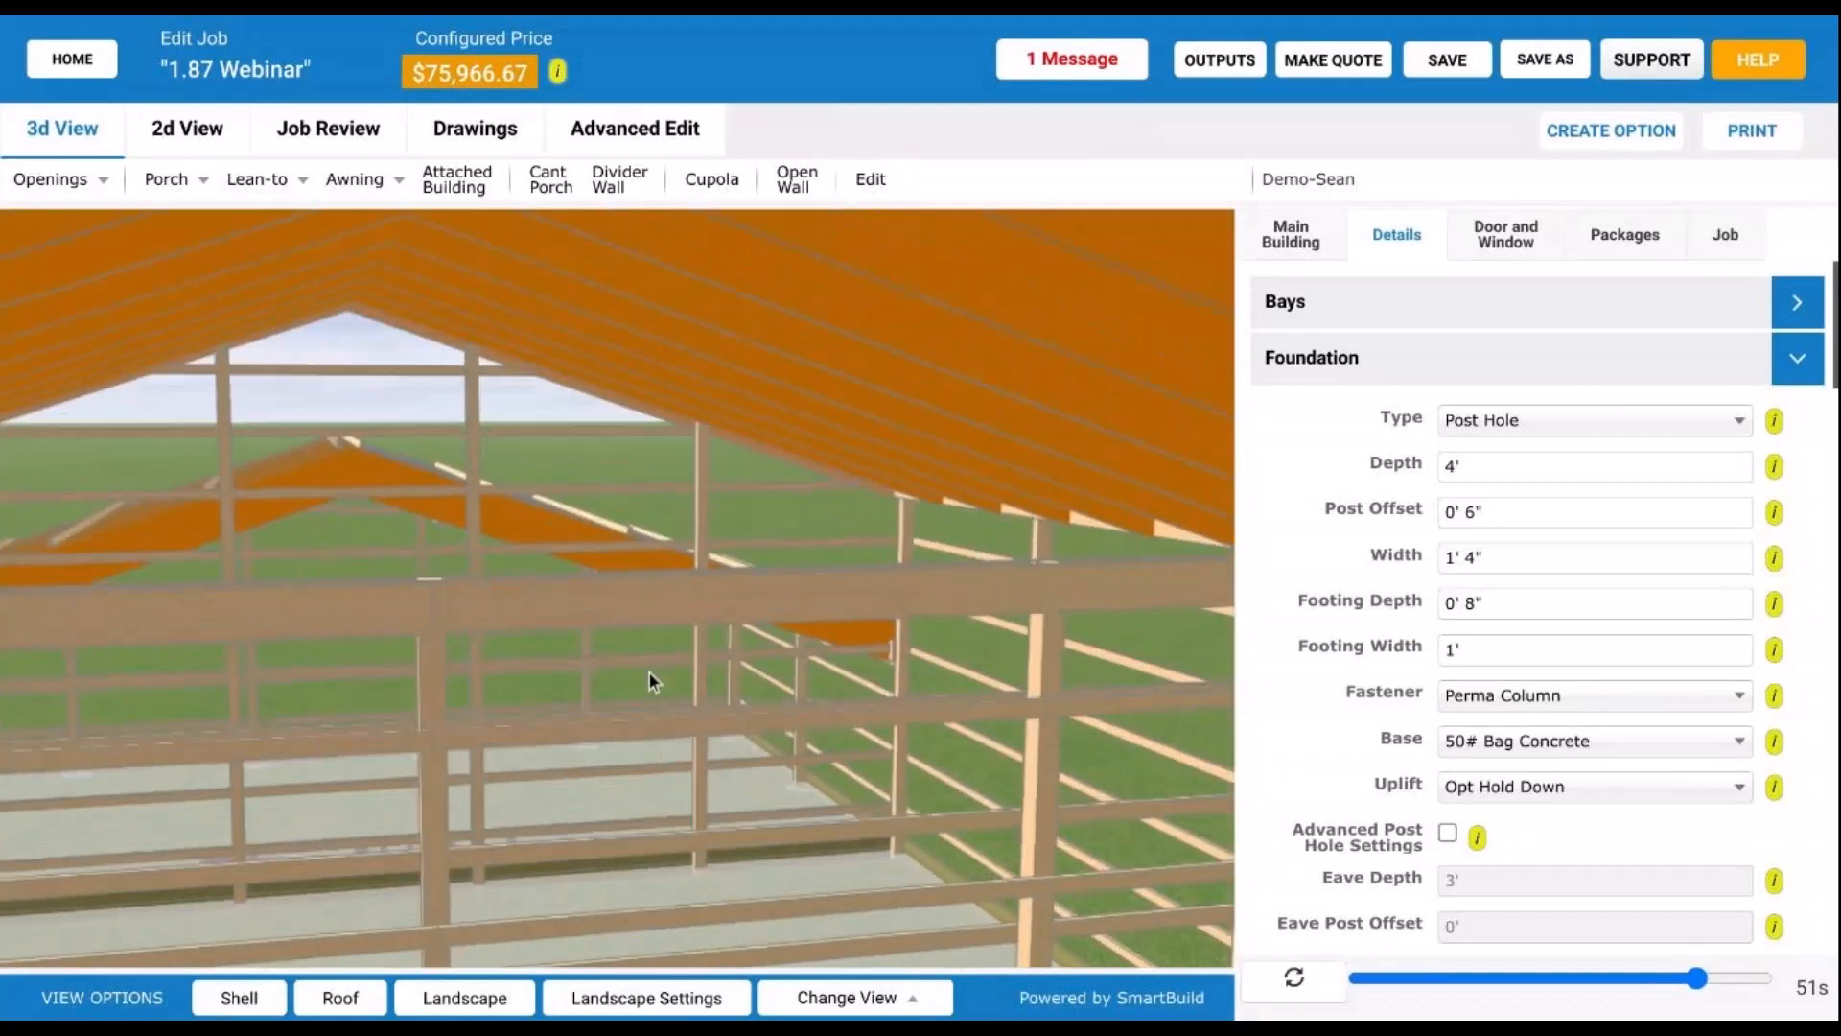
Step: Set the Truss Carrier Material of divider wall INT-1 to None in Advanced Edit and update the model
click(662, 130)
drag(727, 683, 691, 602)
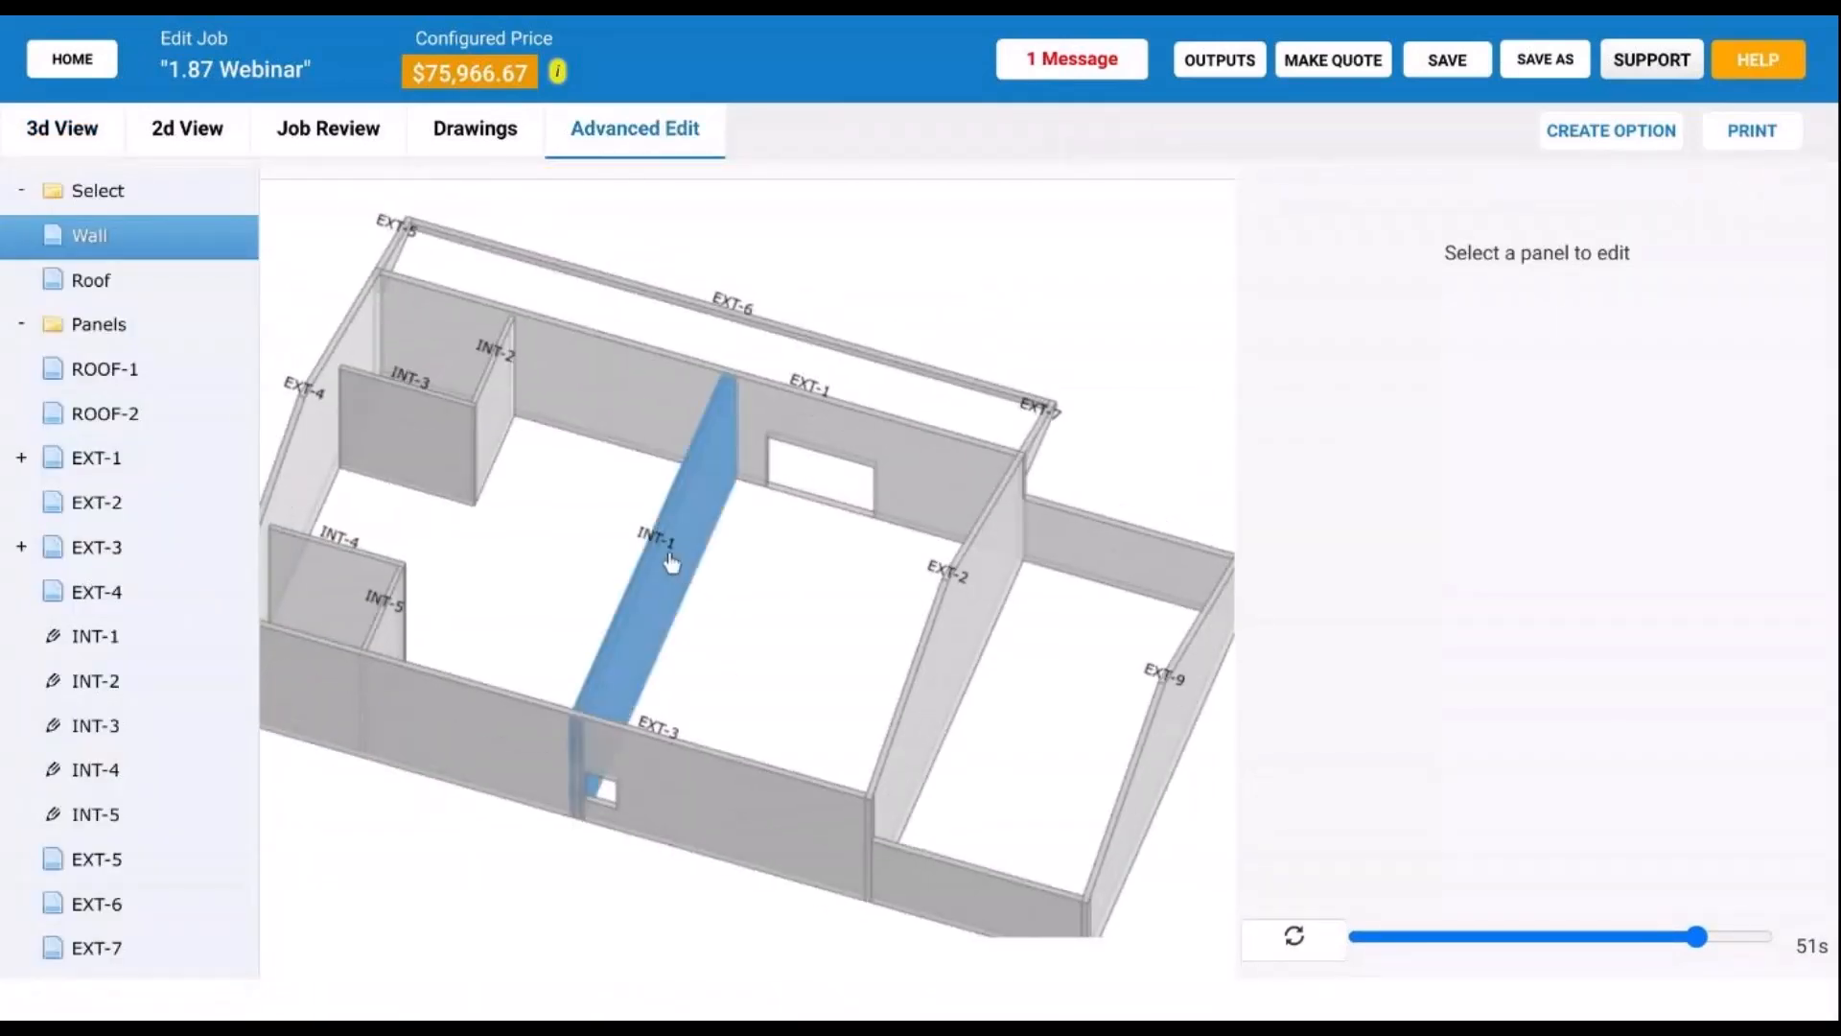
click(669, 562)
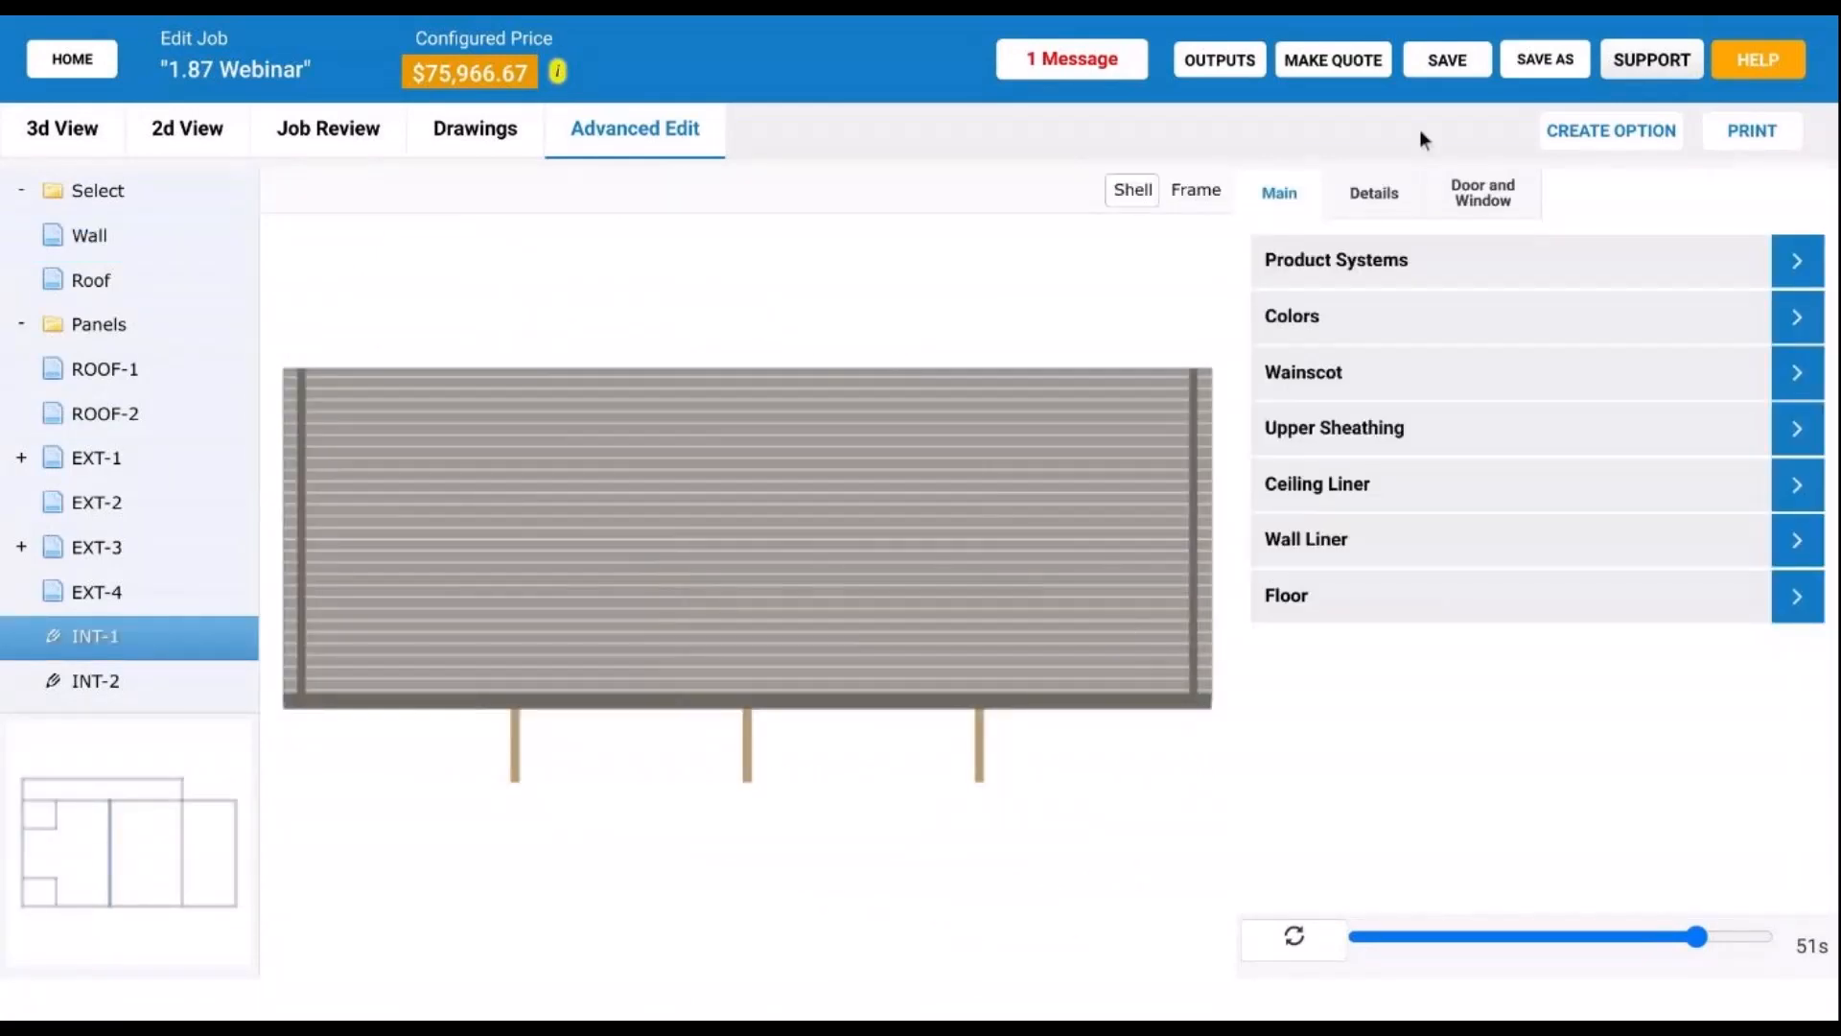
click(1384, 195)
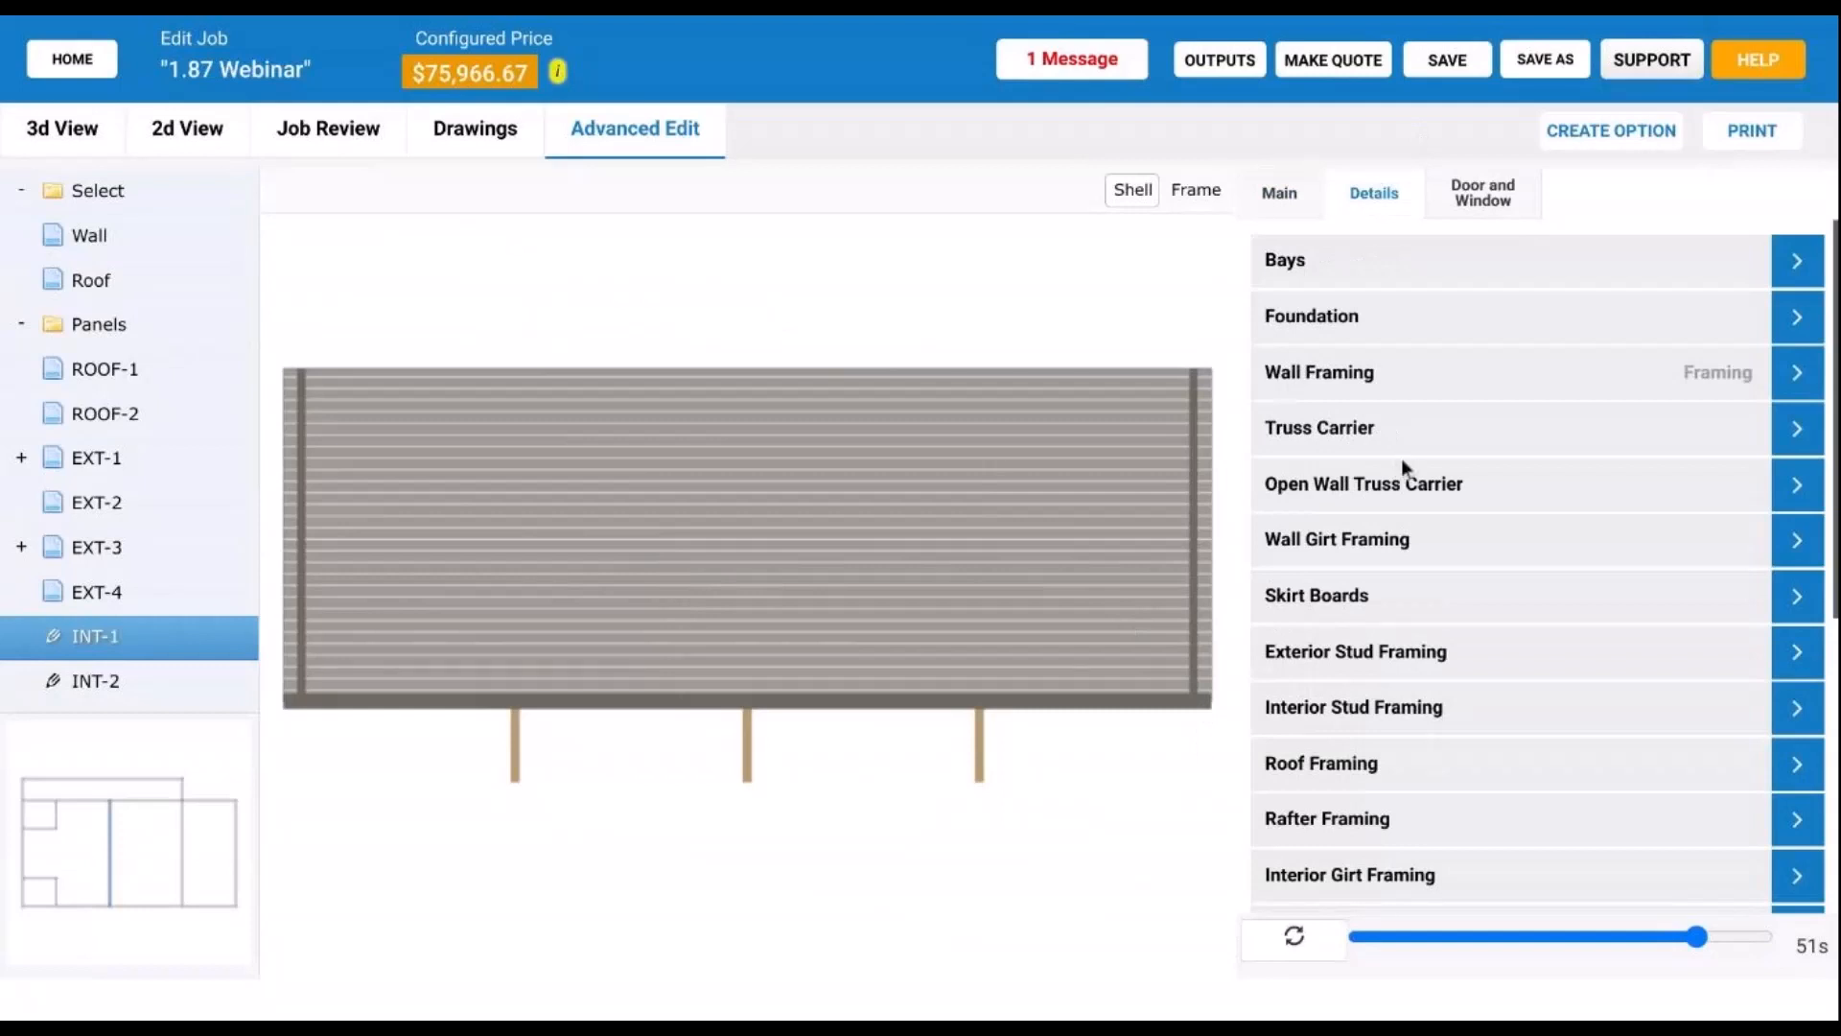
scroll(1401, 458, down, 1)
click(1458, 331)
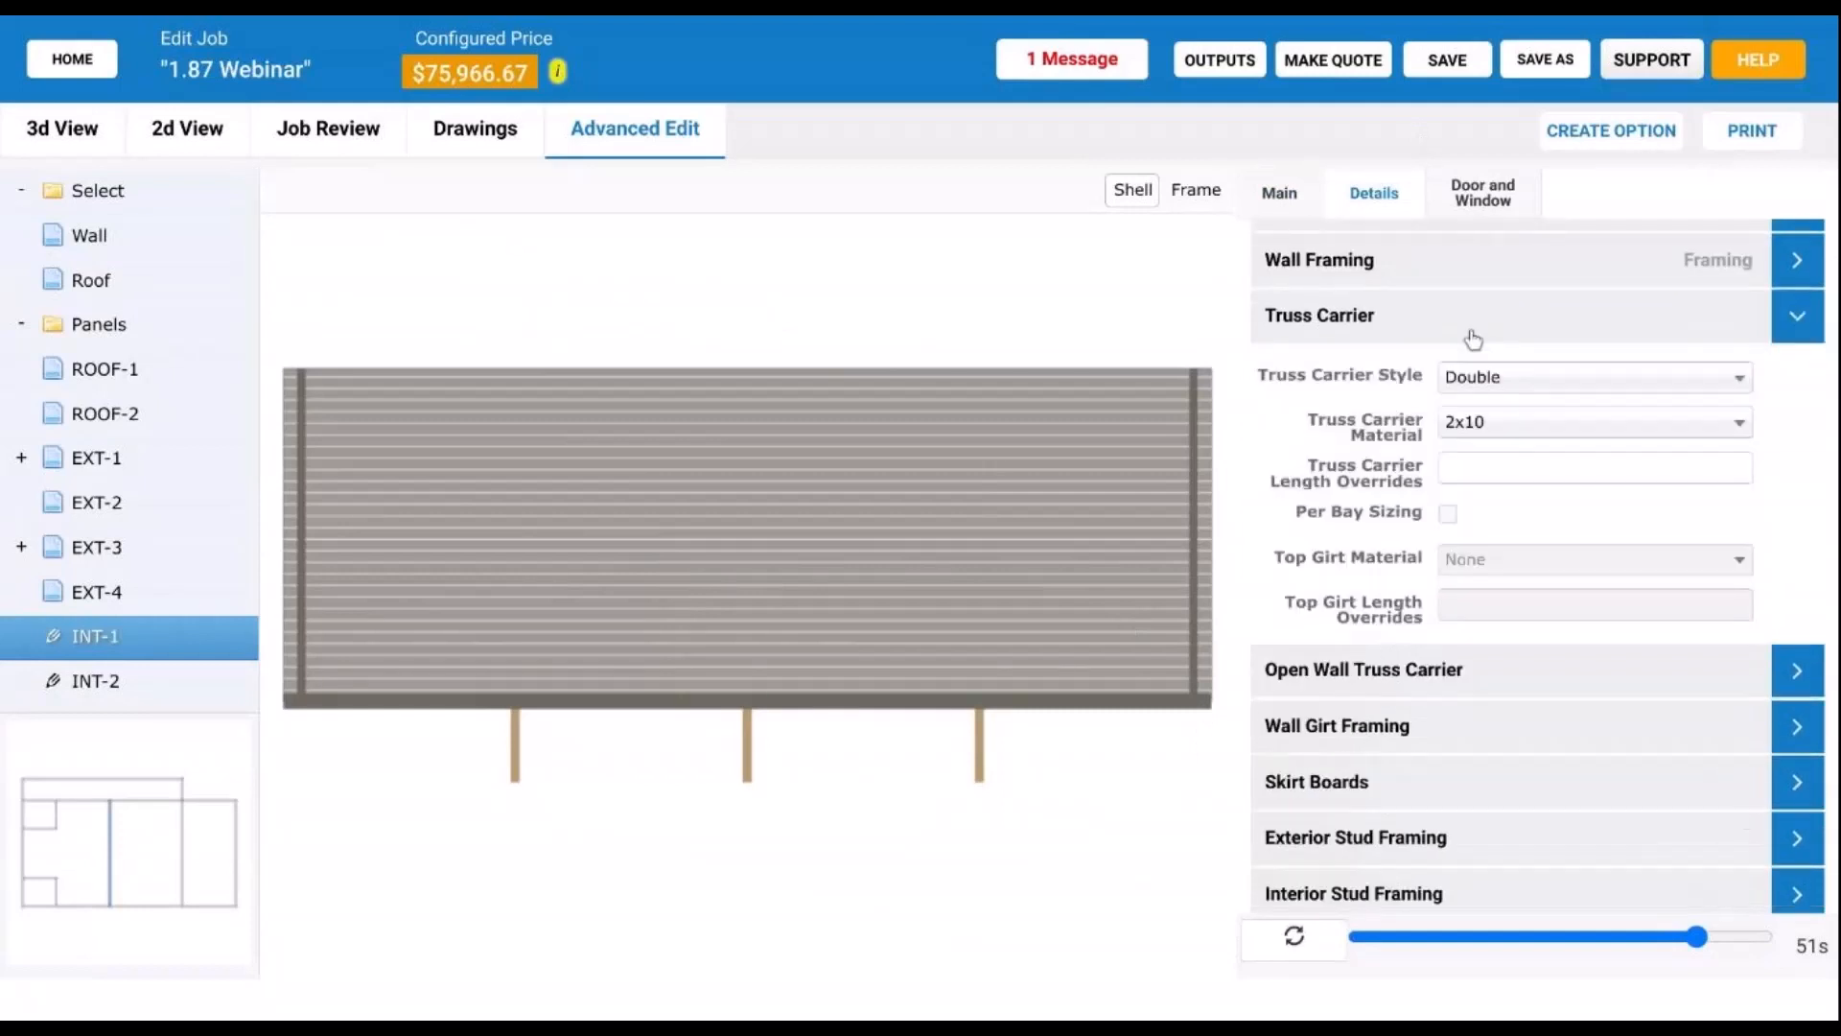
click(1514, 422)
click(1505, 748)
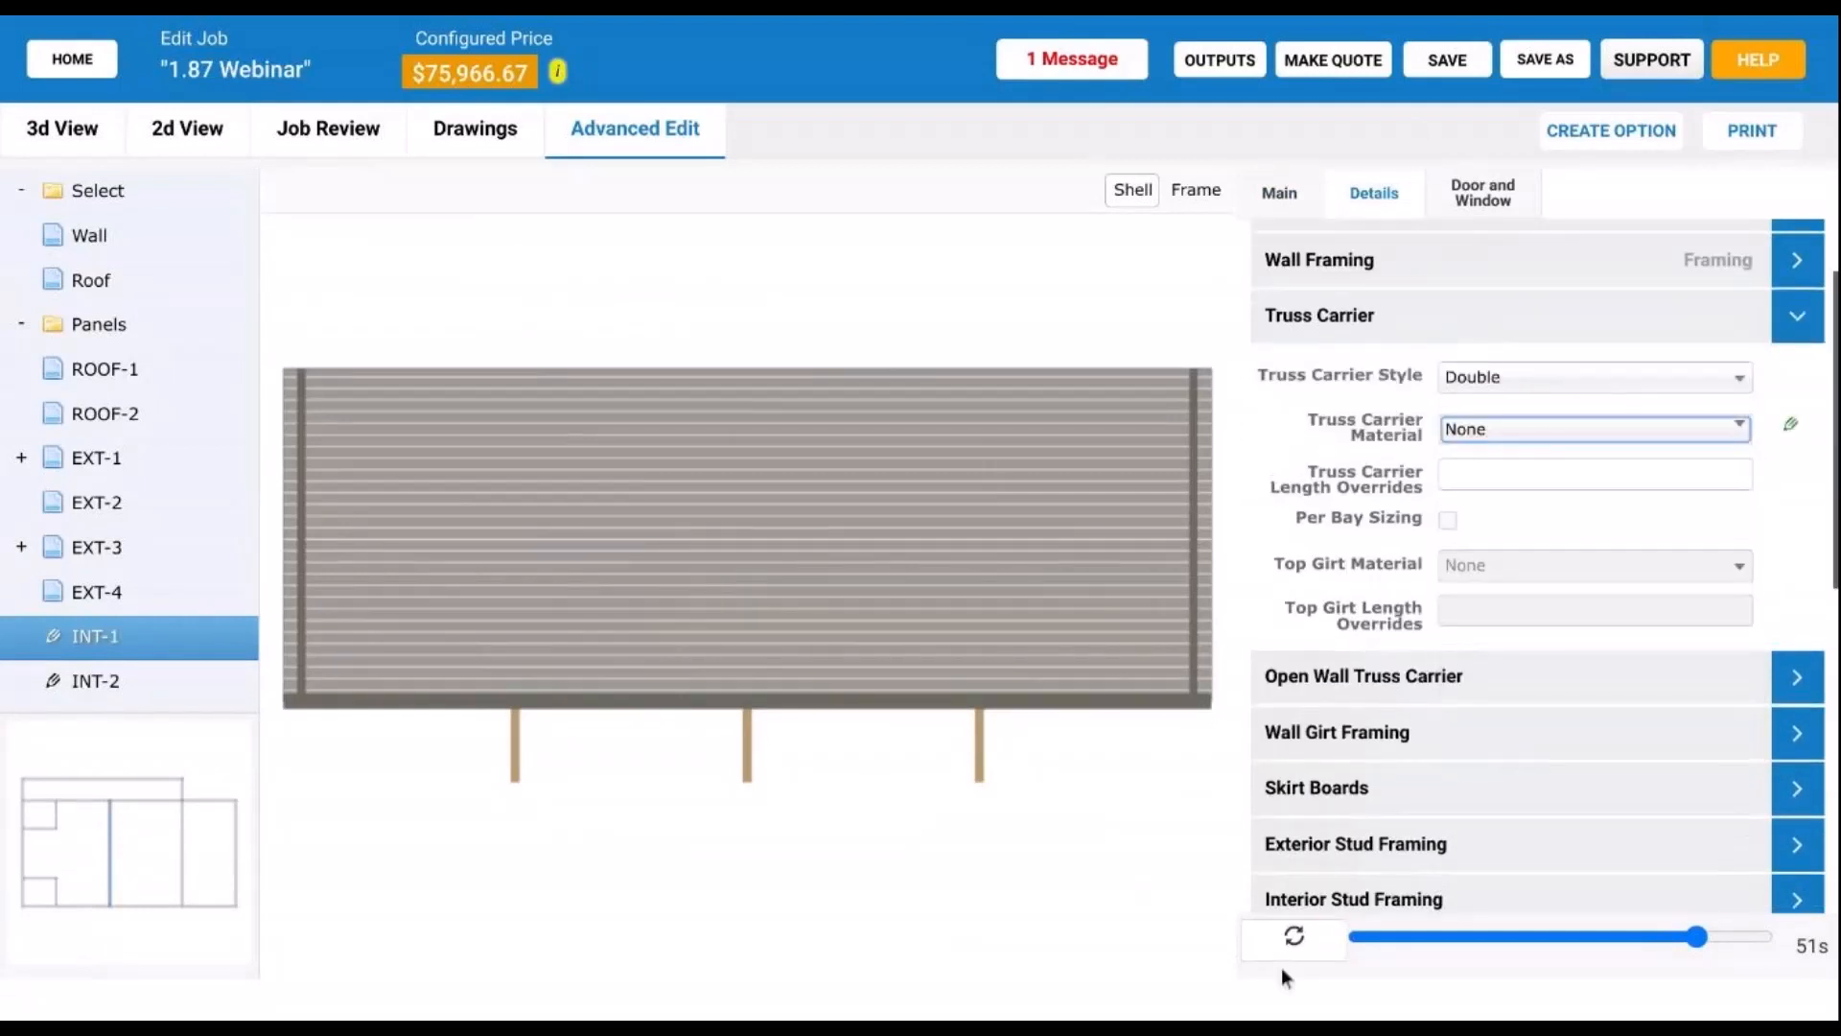
click(1297, 940)
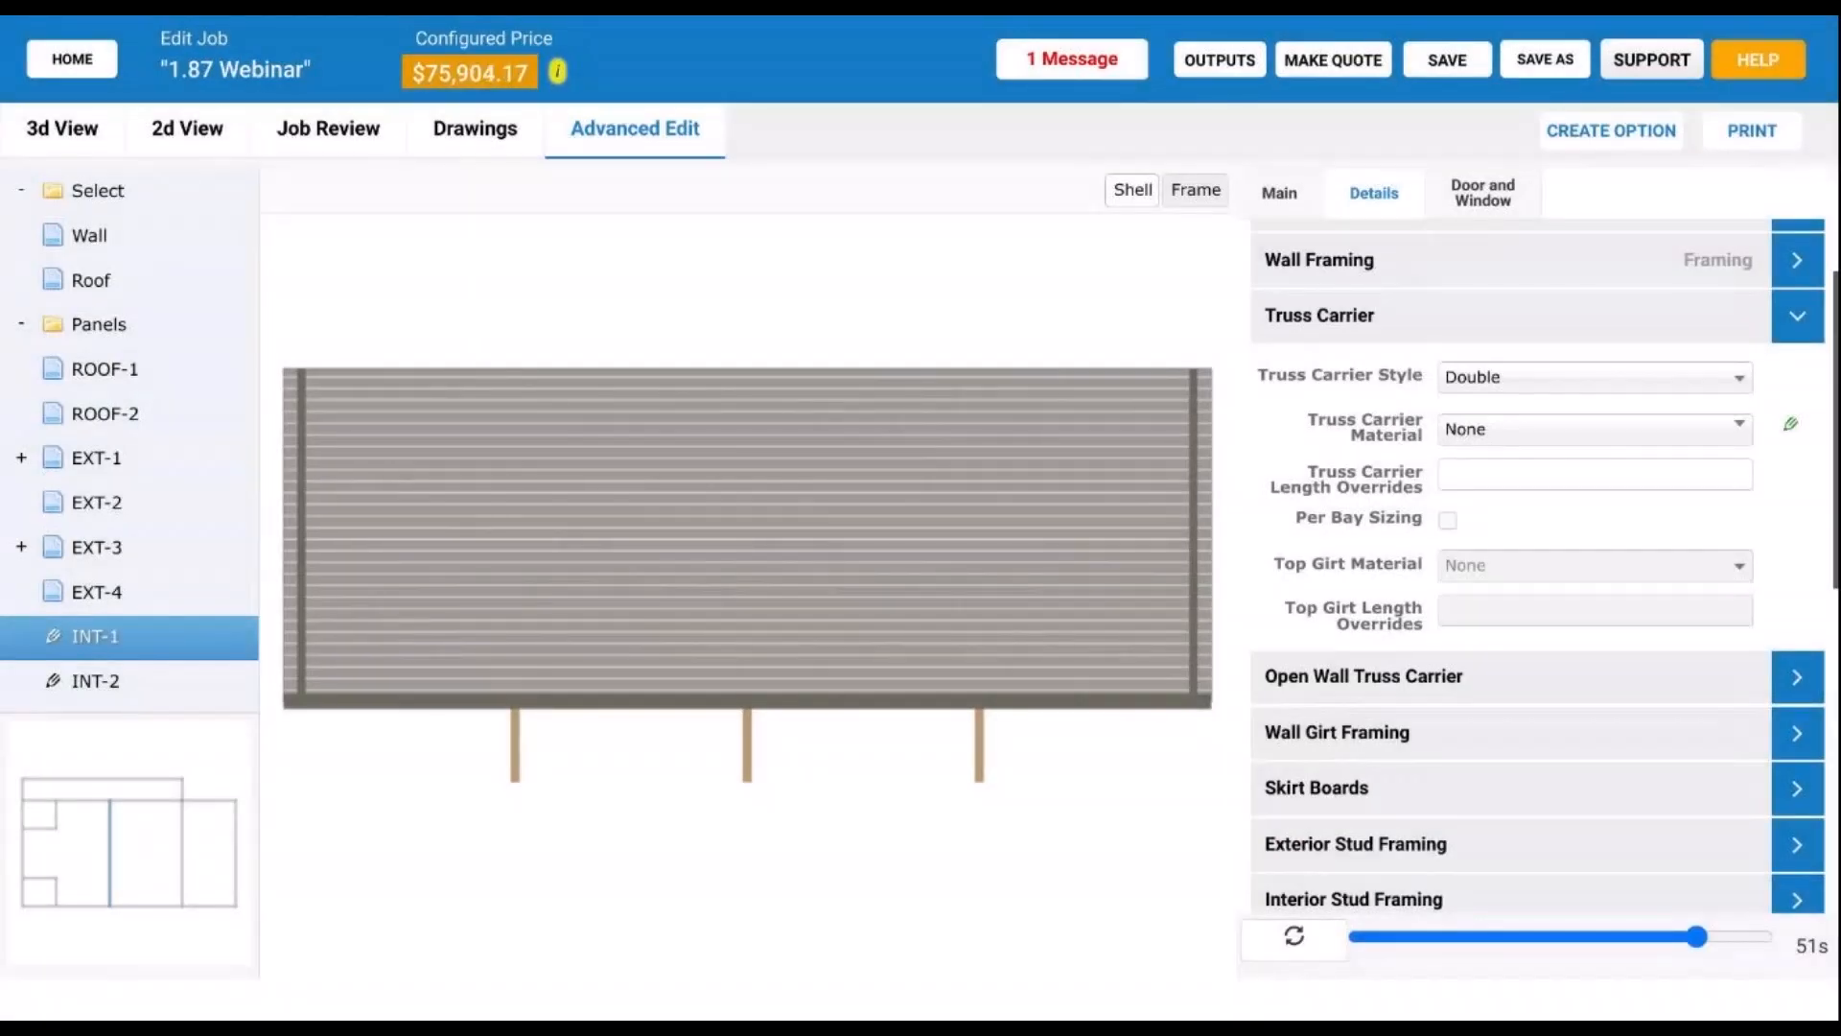
Step: Check the divider wall's framing in its frame elevation and in the 3D model from several sides
click(1197, 191)
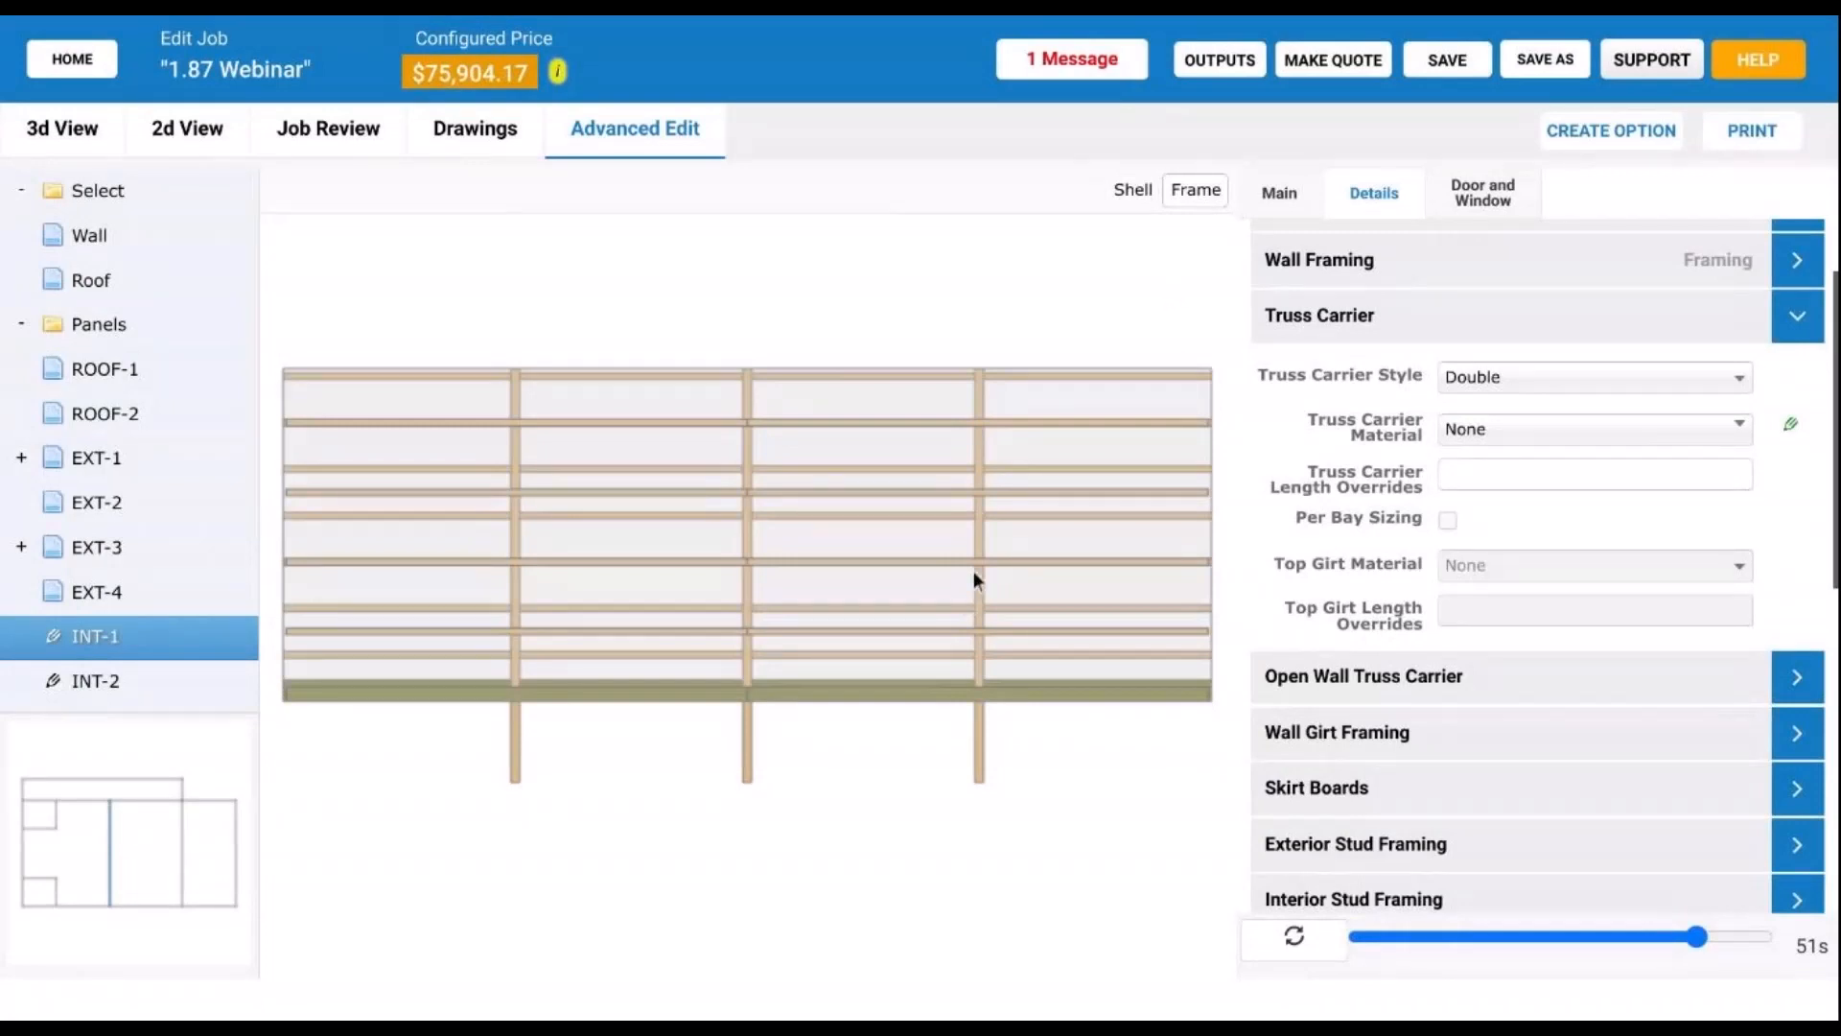
click(59, 130)
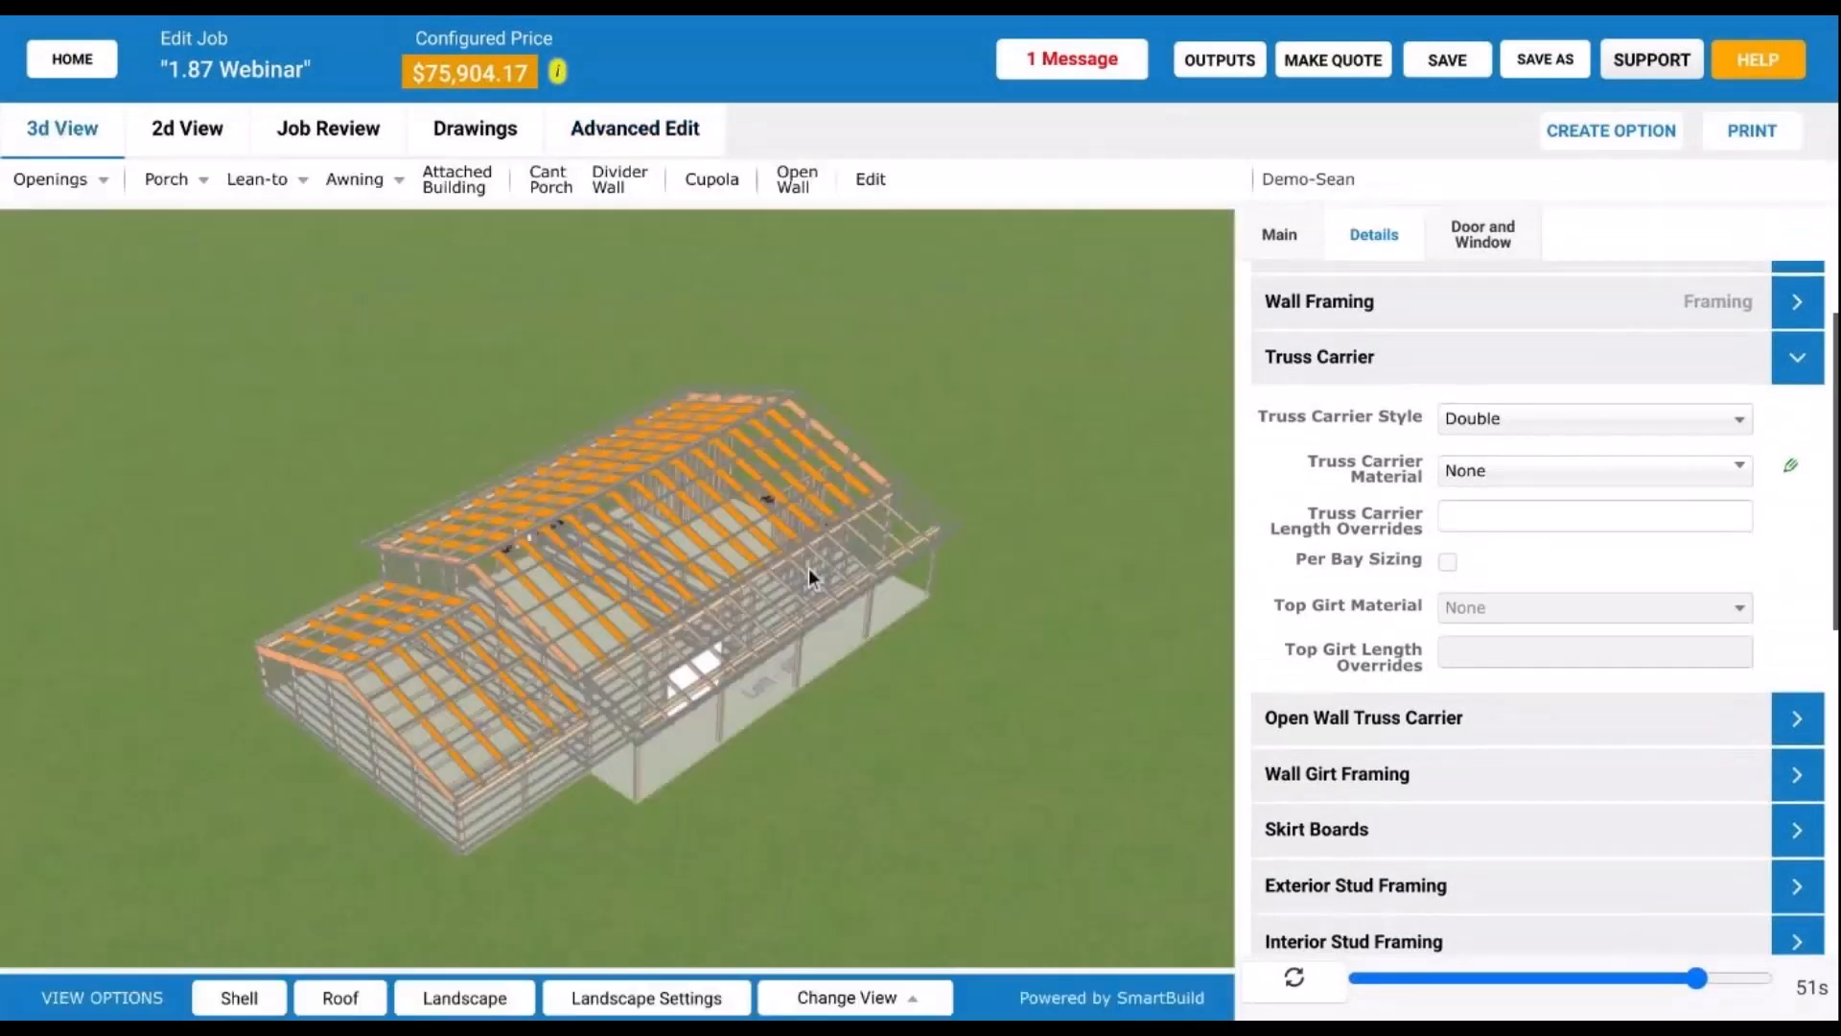
scroll(533, 619, up, 5)
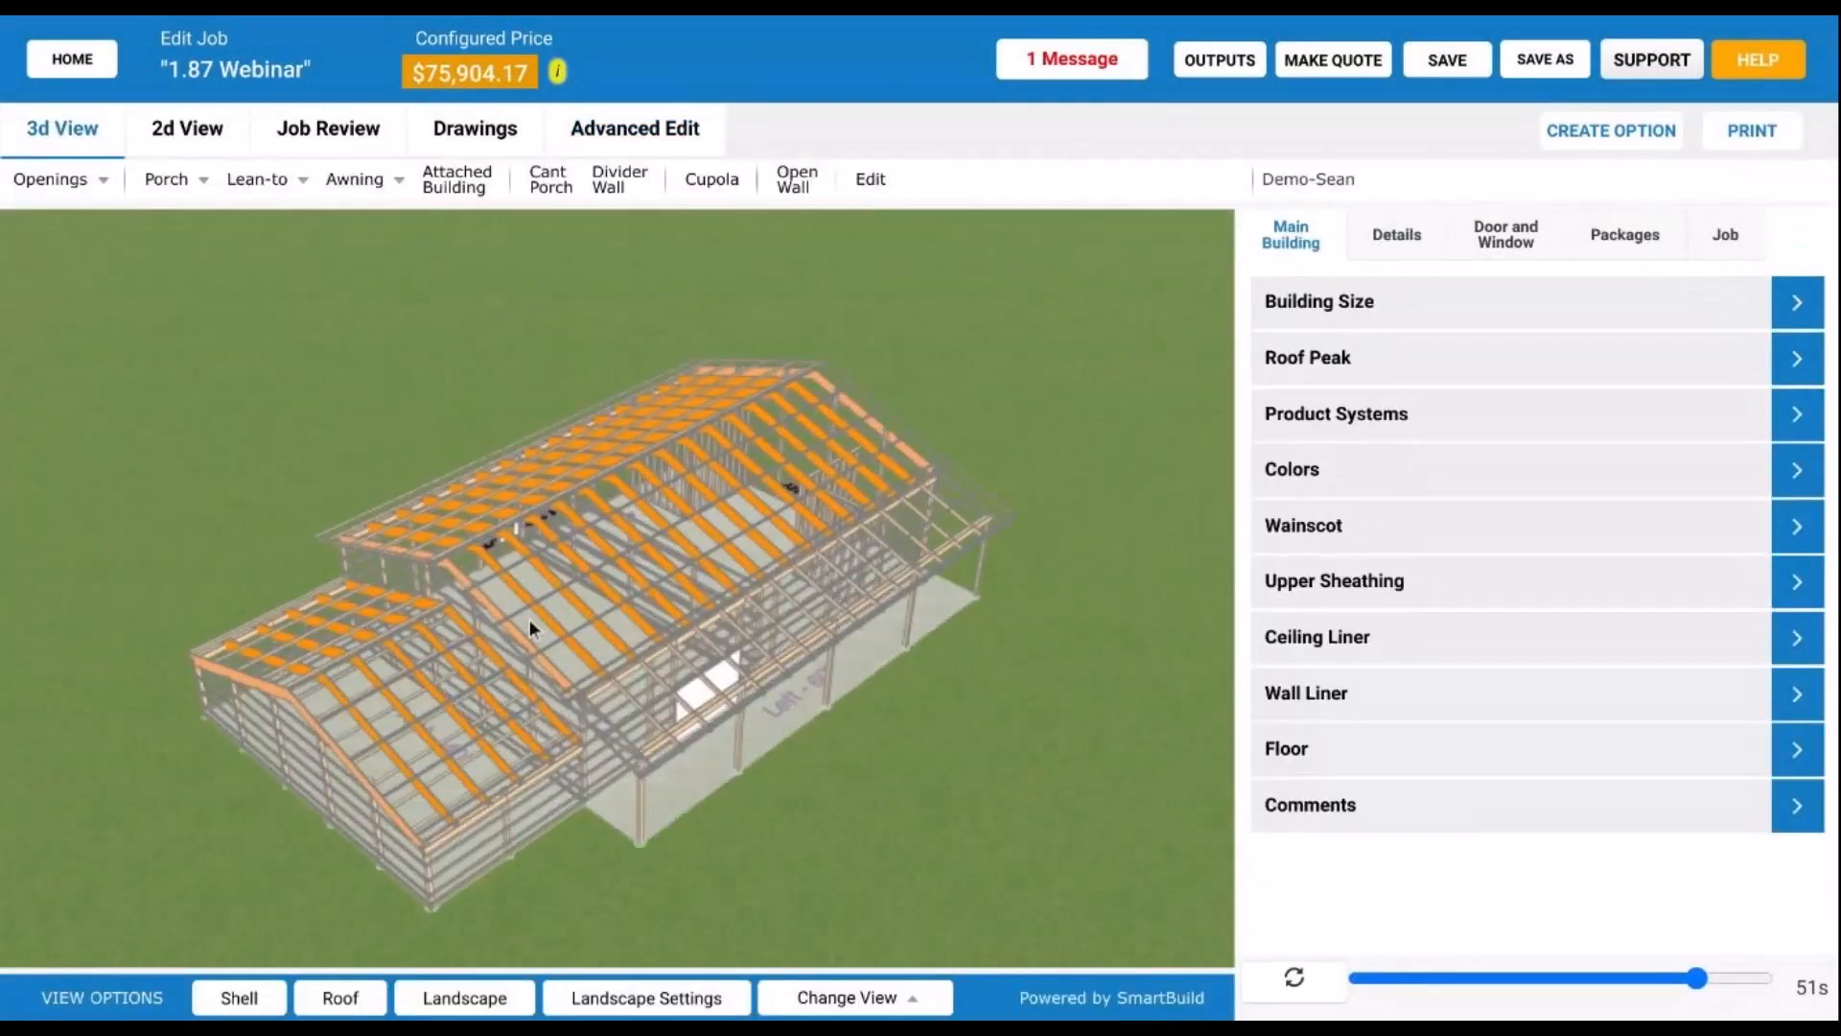
scroll(537, 612, up, 4)
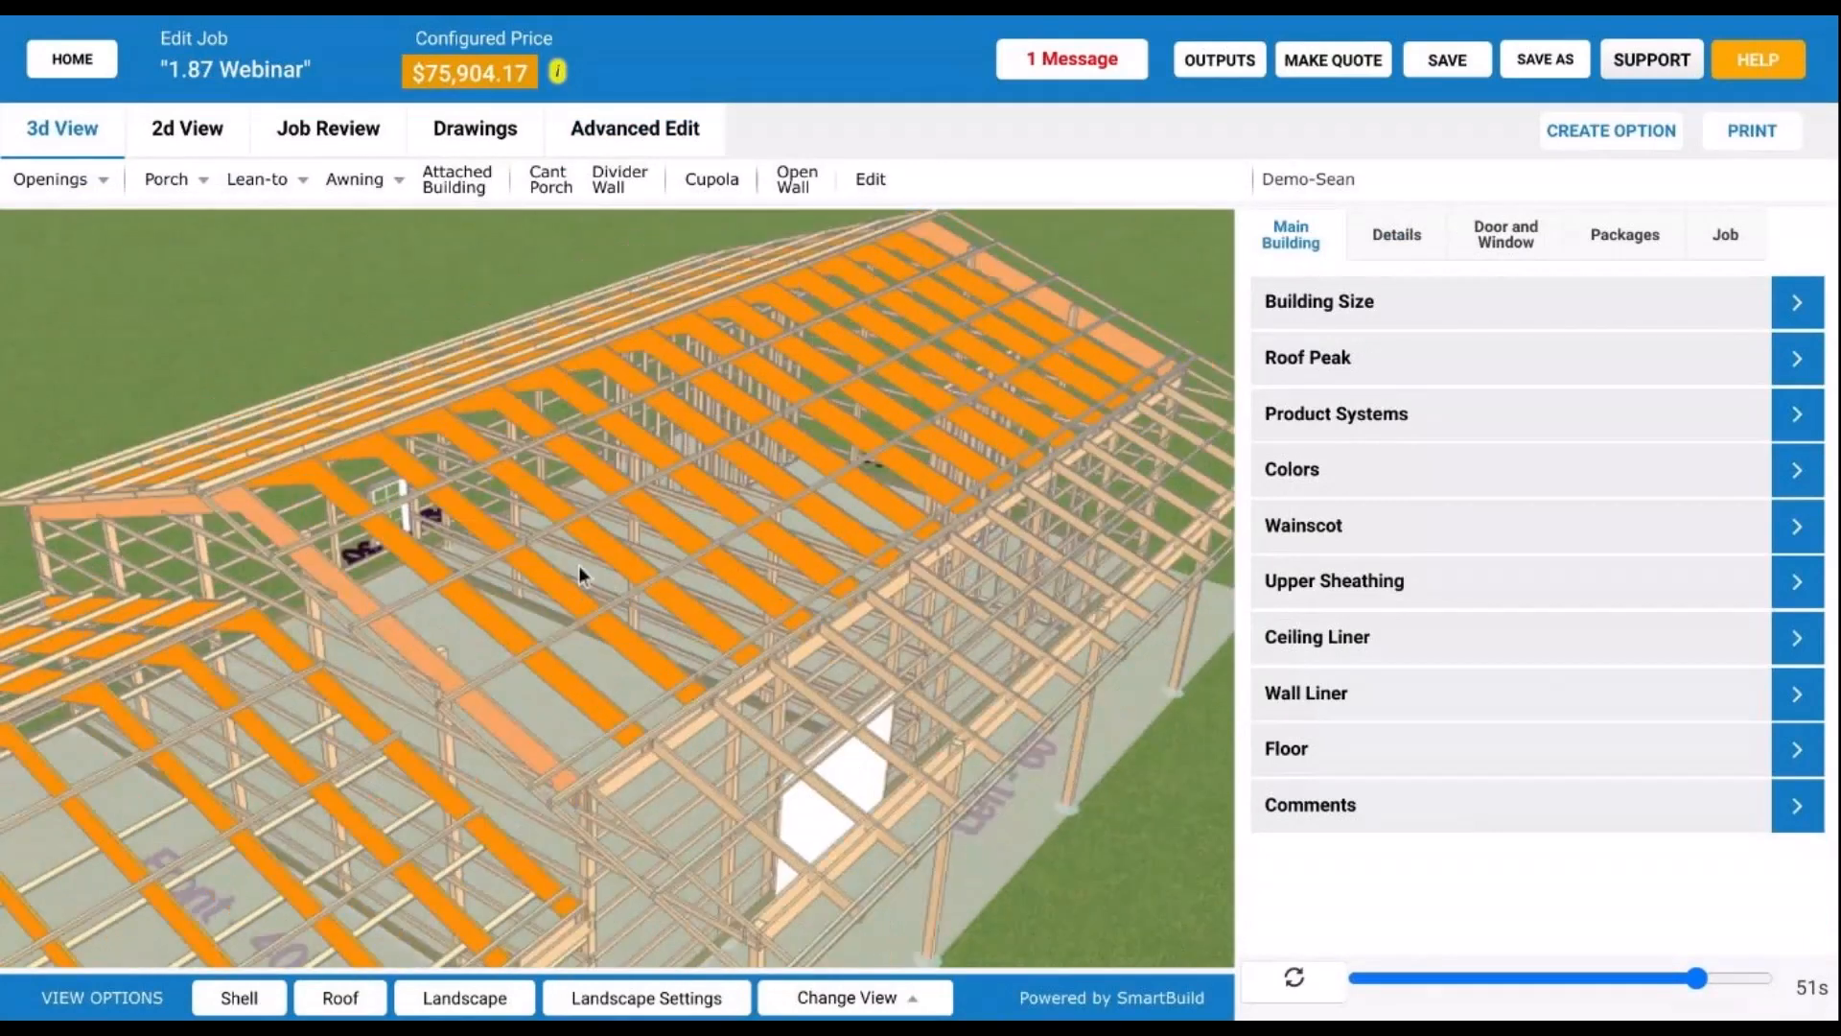
drag(579, 566, 581, 681)
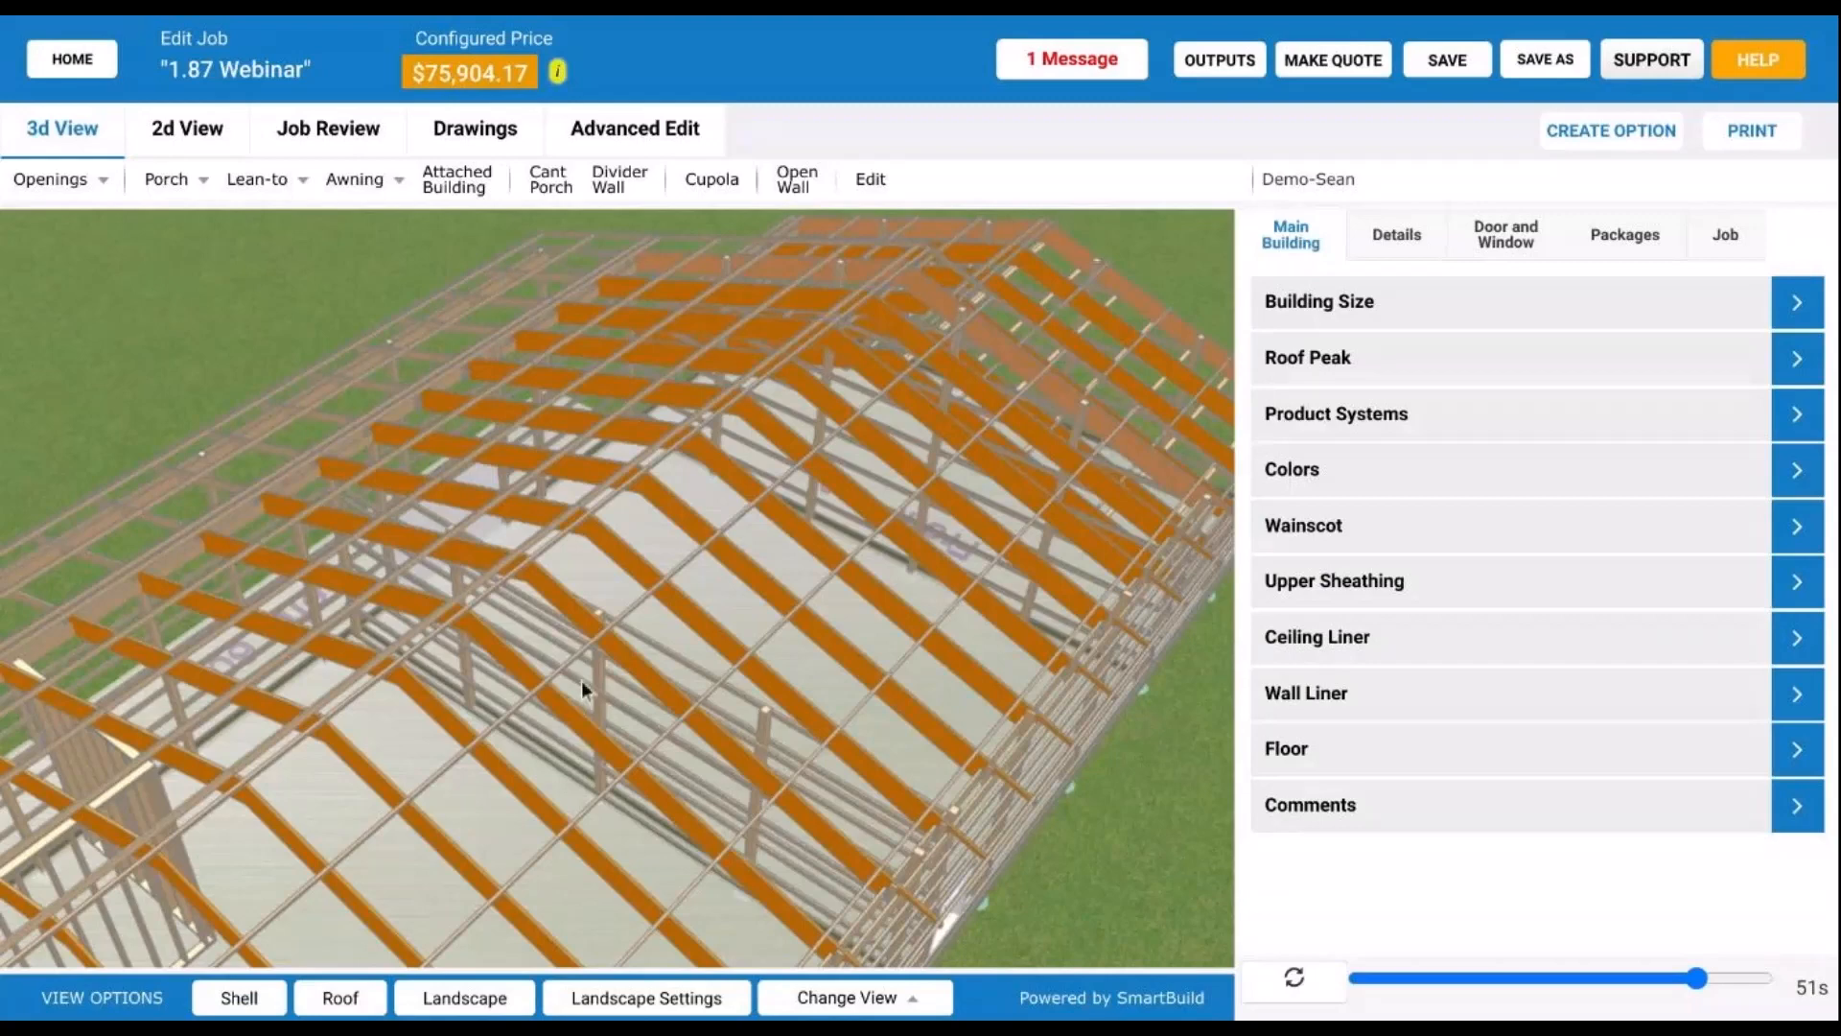
drag(581, 681, 813, 834)
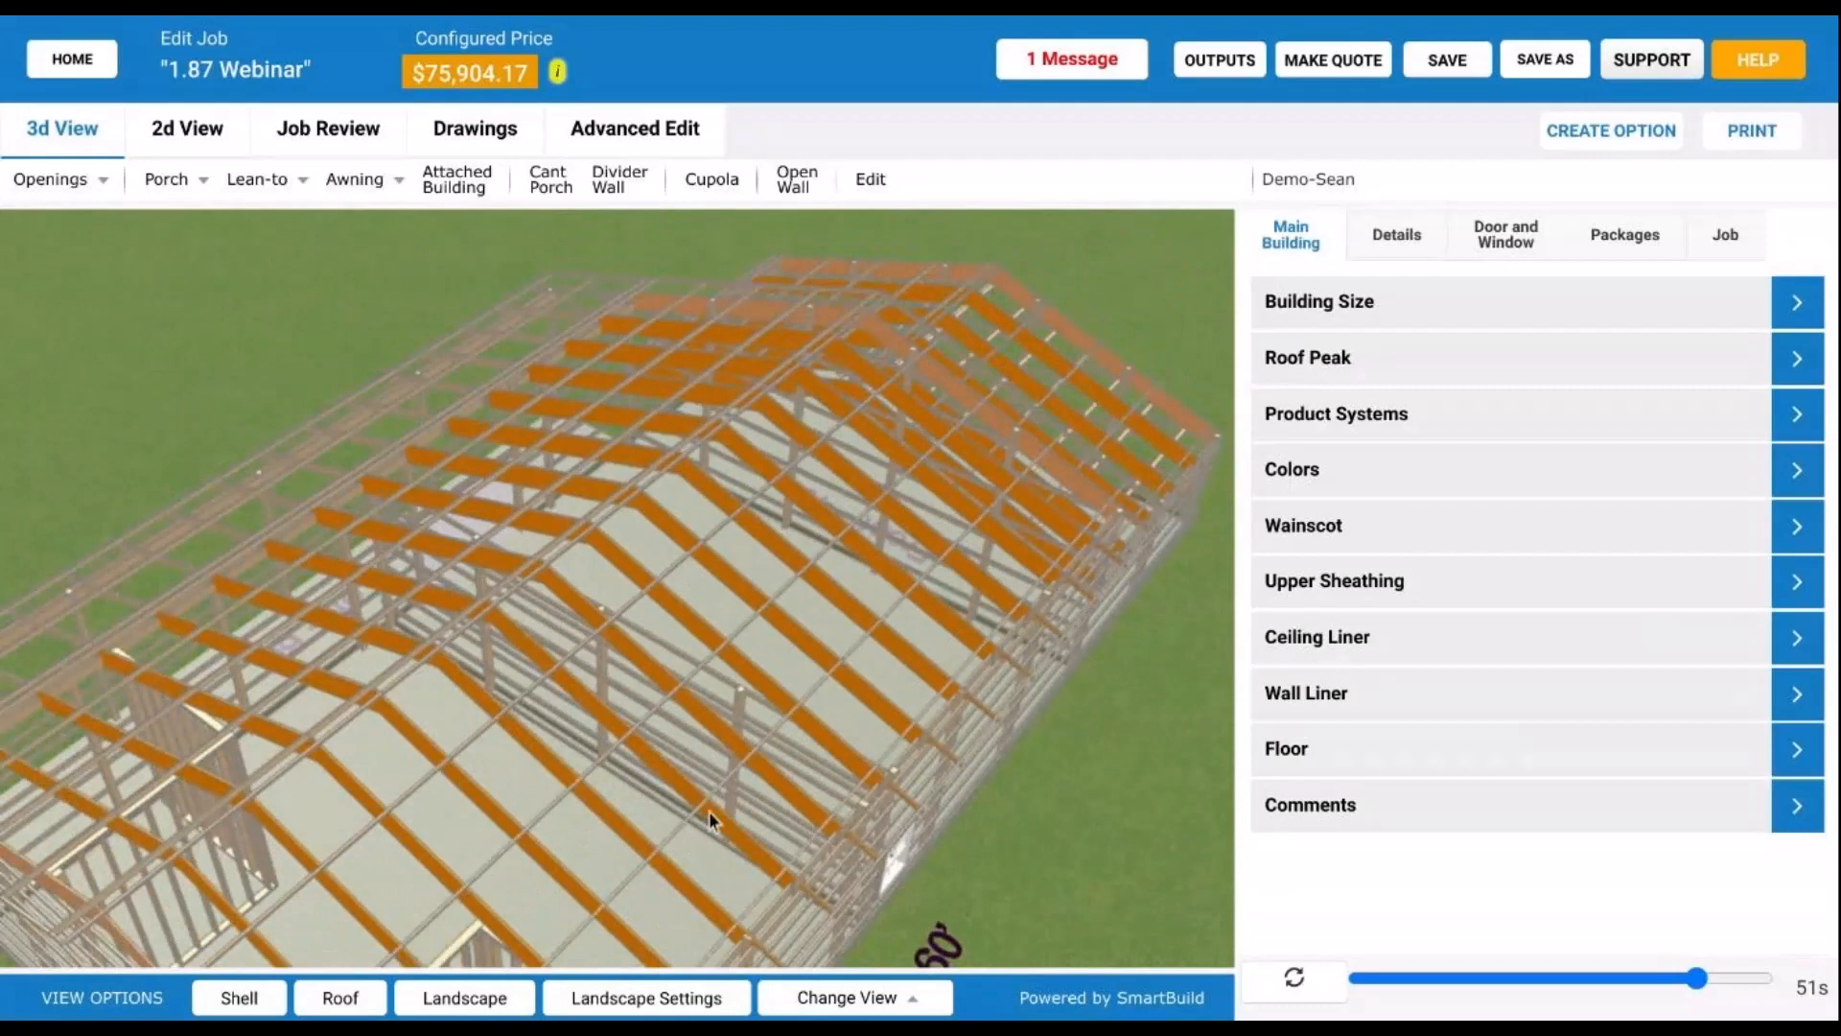
drag(710, 812, 821, 616)
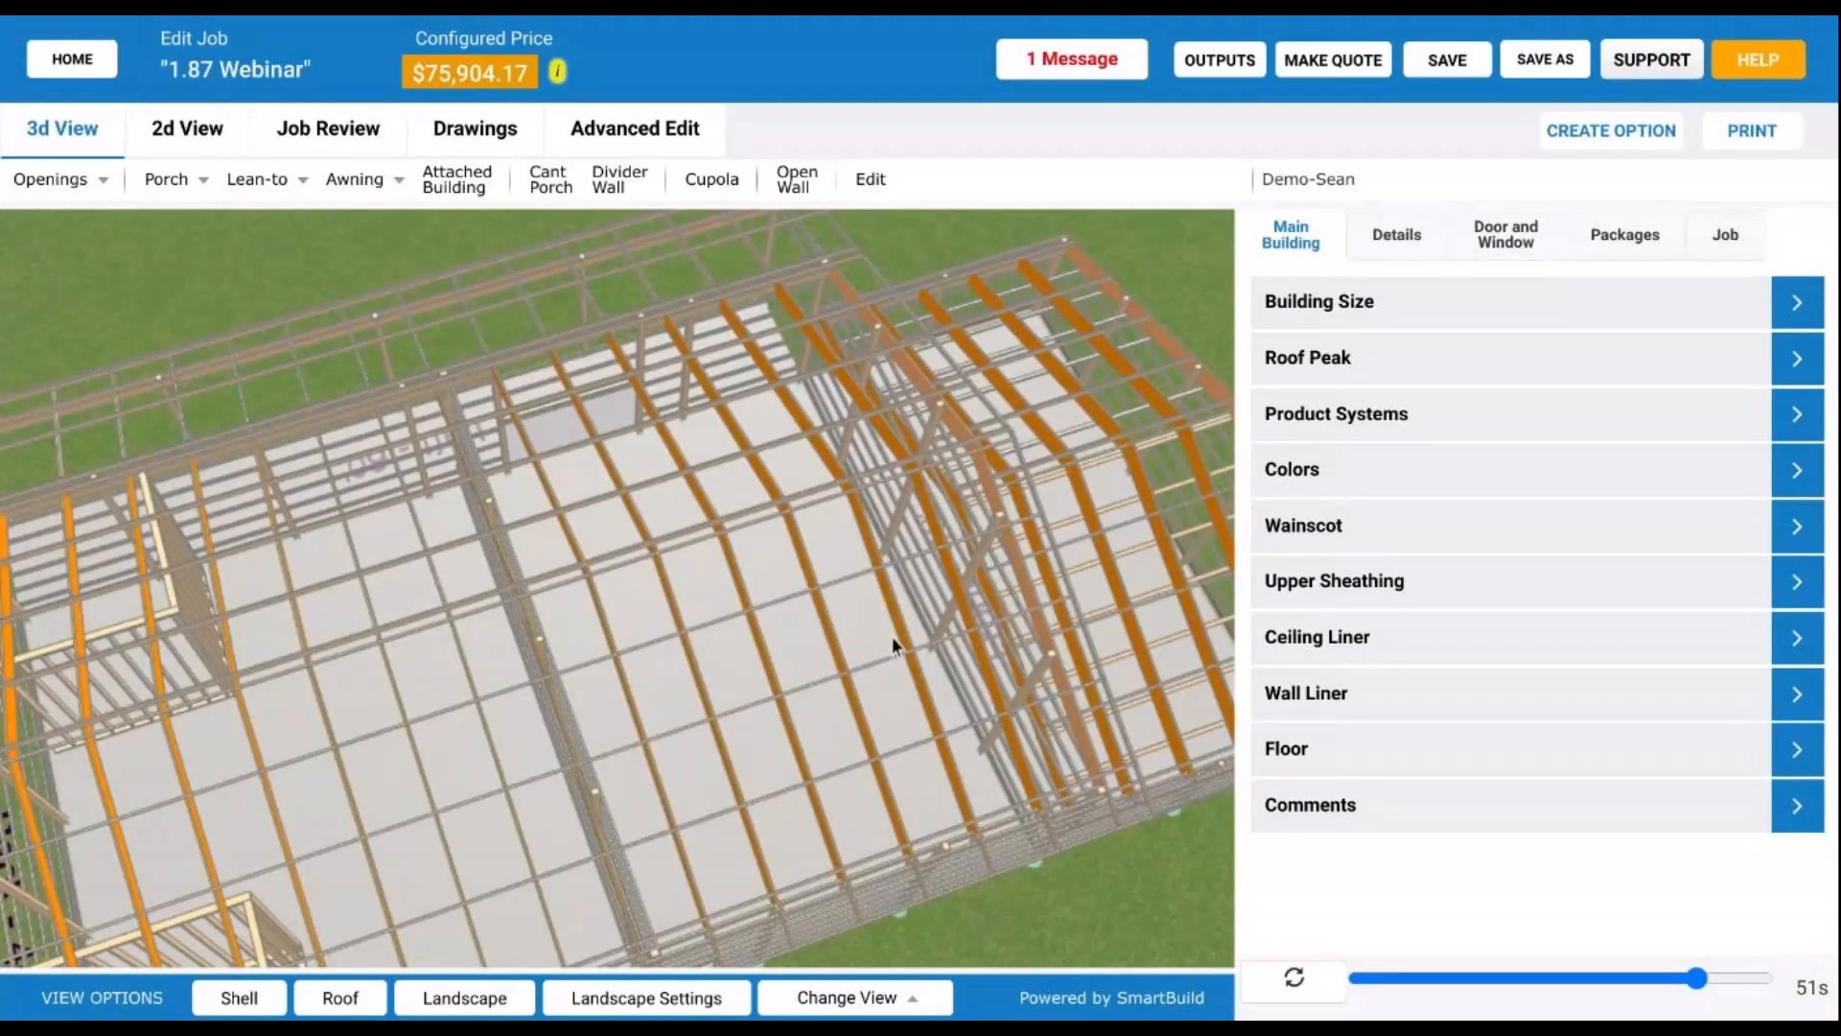
drag(897, 646, 905, 595)
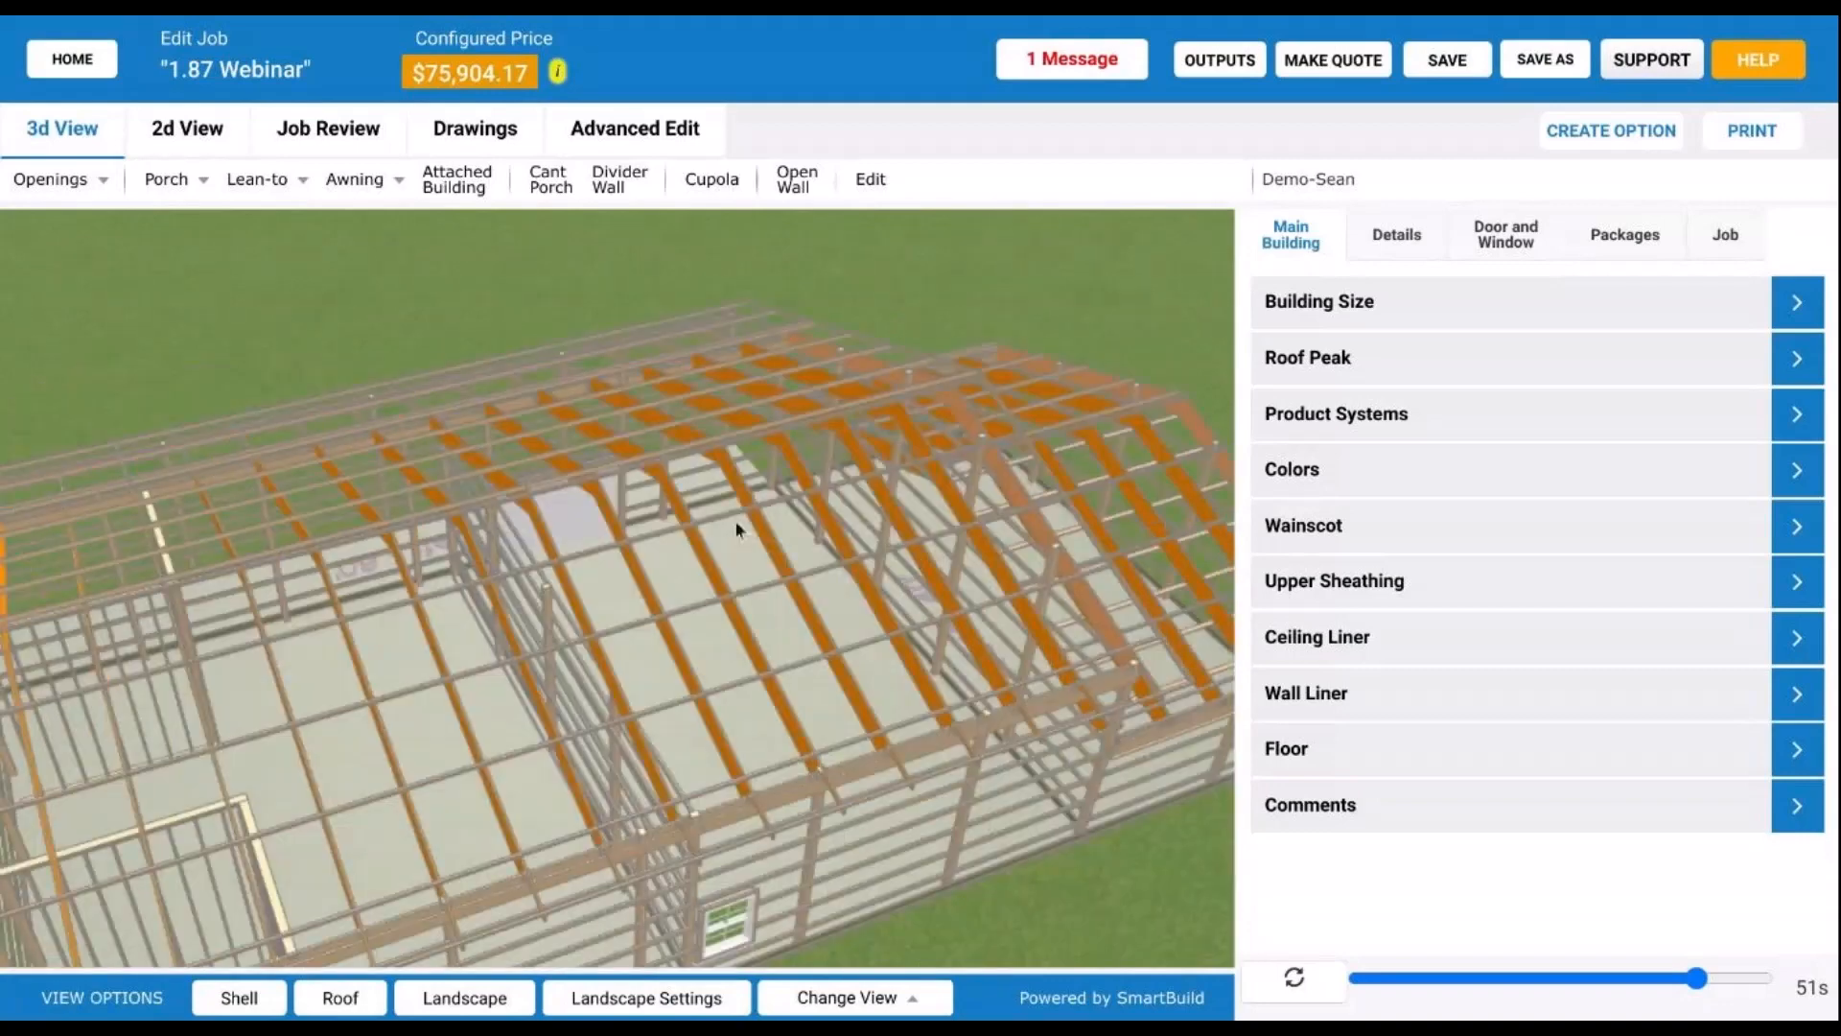
scroll(738, 528, down, 3)
scroll(707, 464, down, 2)
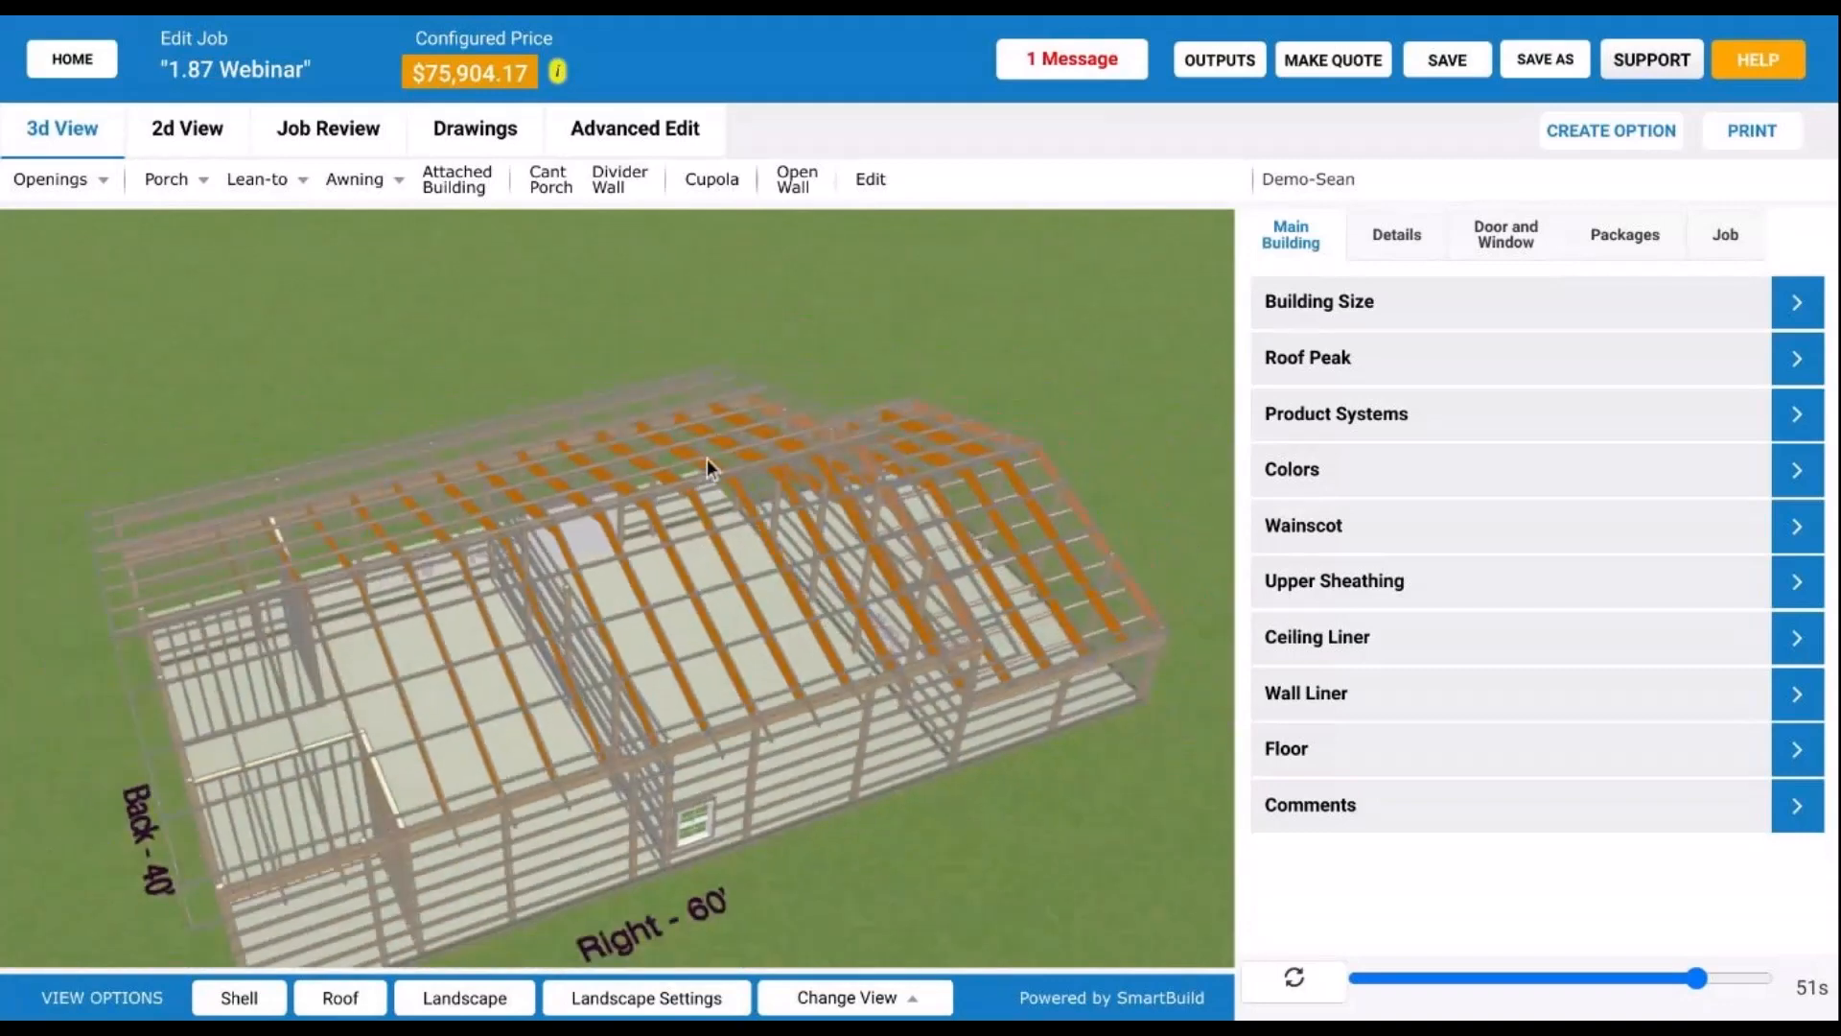
scroll(706, 464, down, 2)
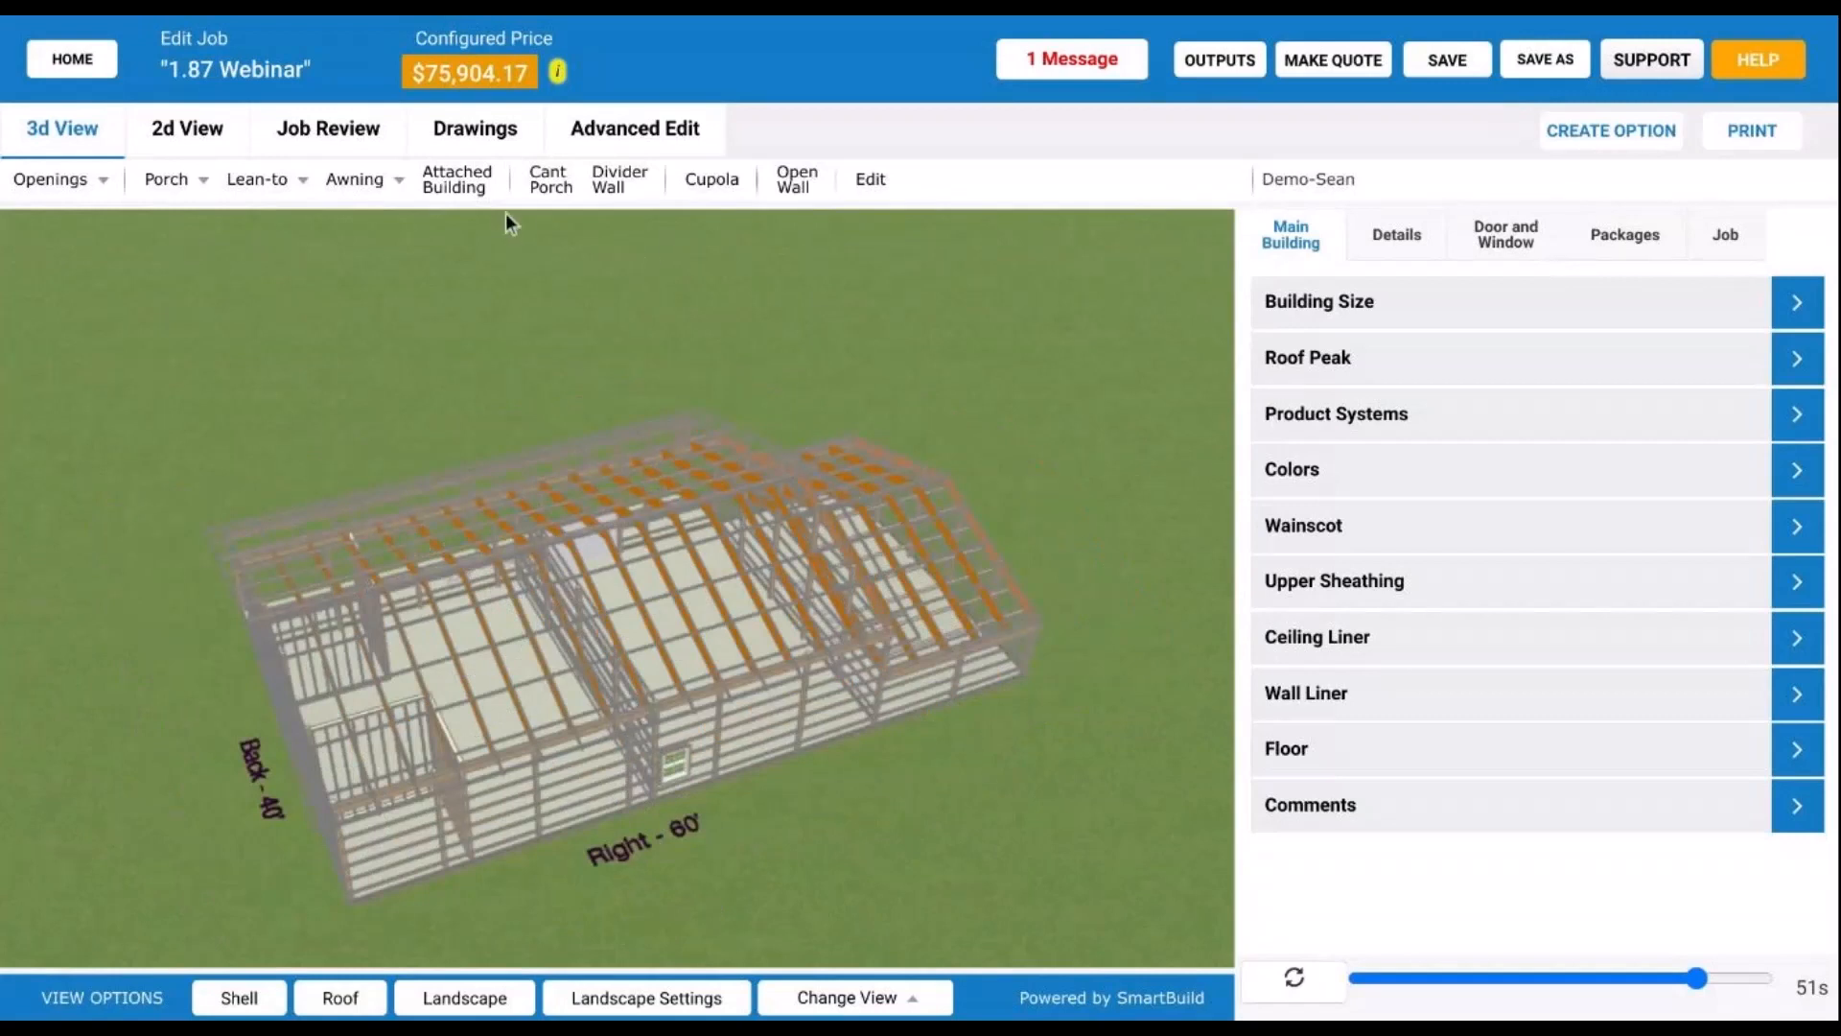
Step: Add a full-length, full-height Post Frame interior wall with Post Hole foundation between divider wall INT-1 and the main building's front wall
click(220, 128)
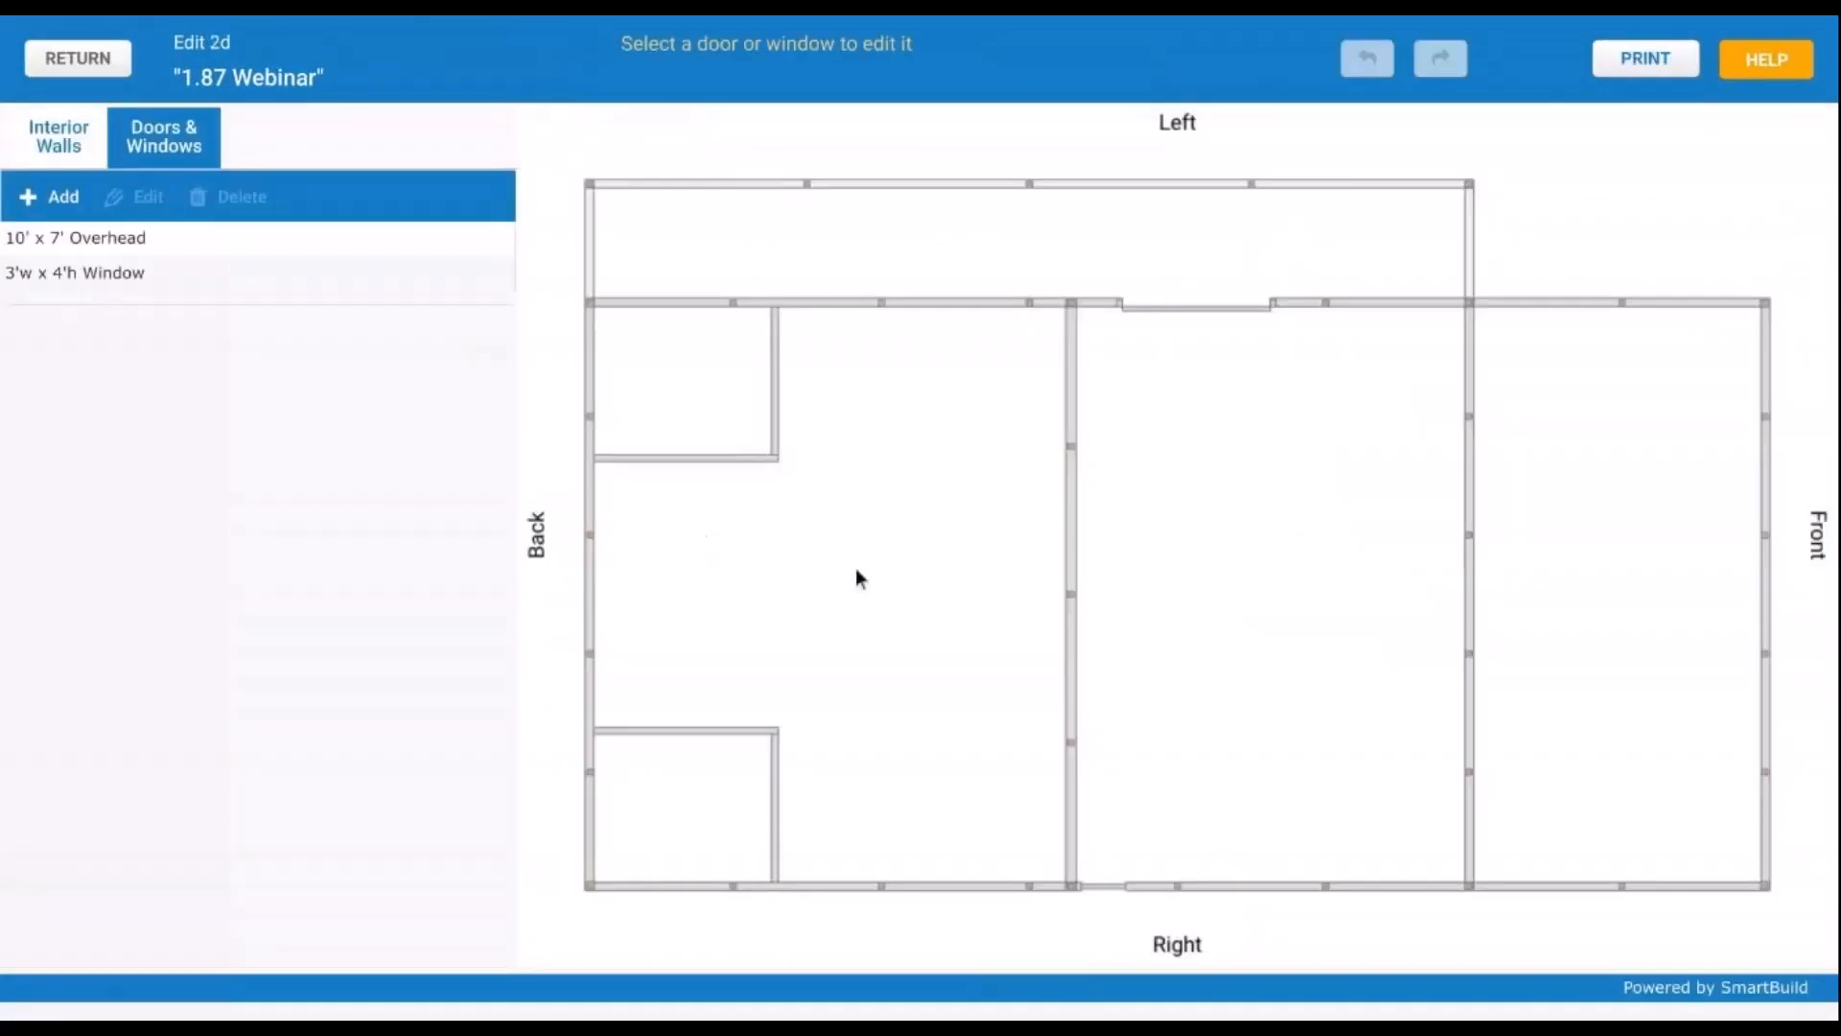
click(75, 134)
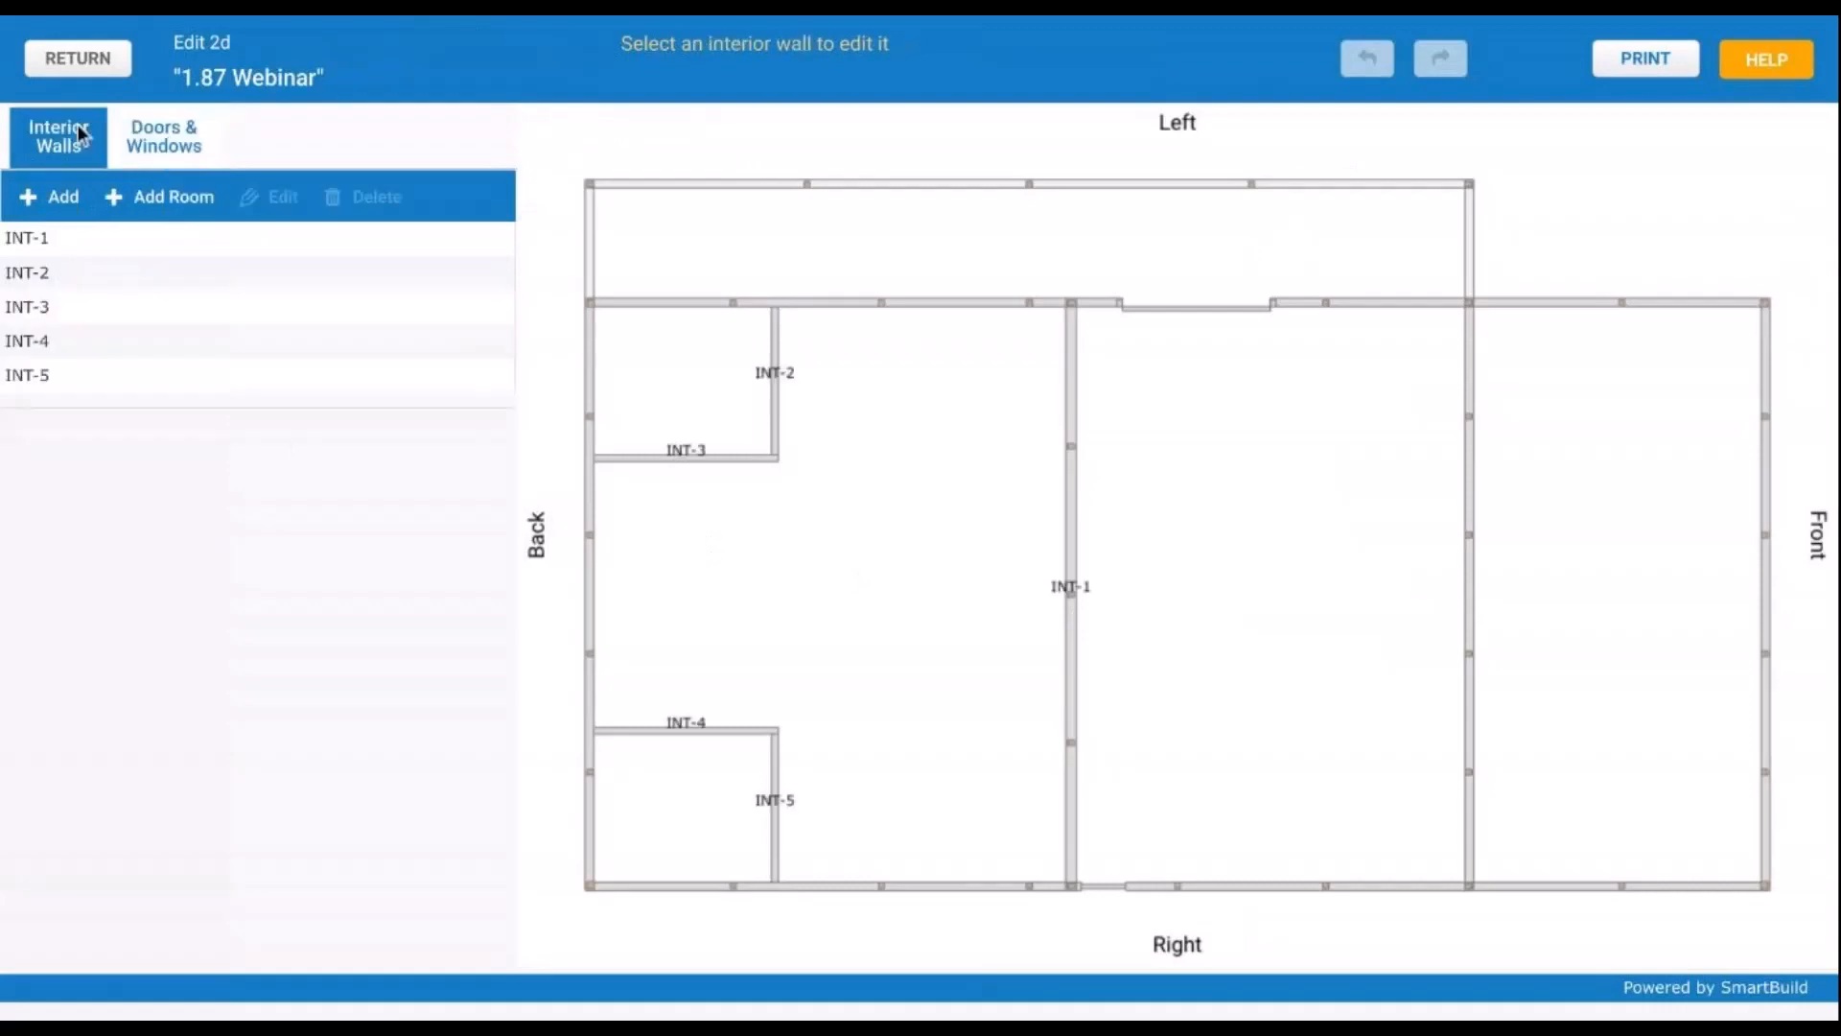
click(51, 198)
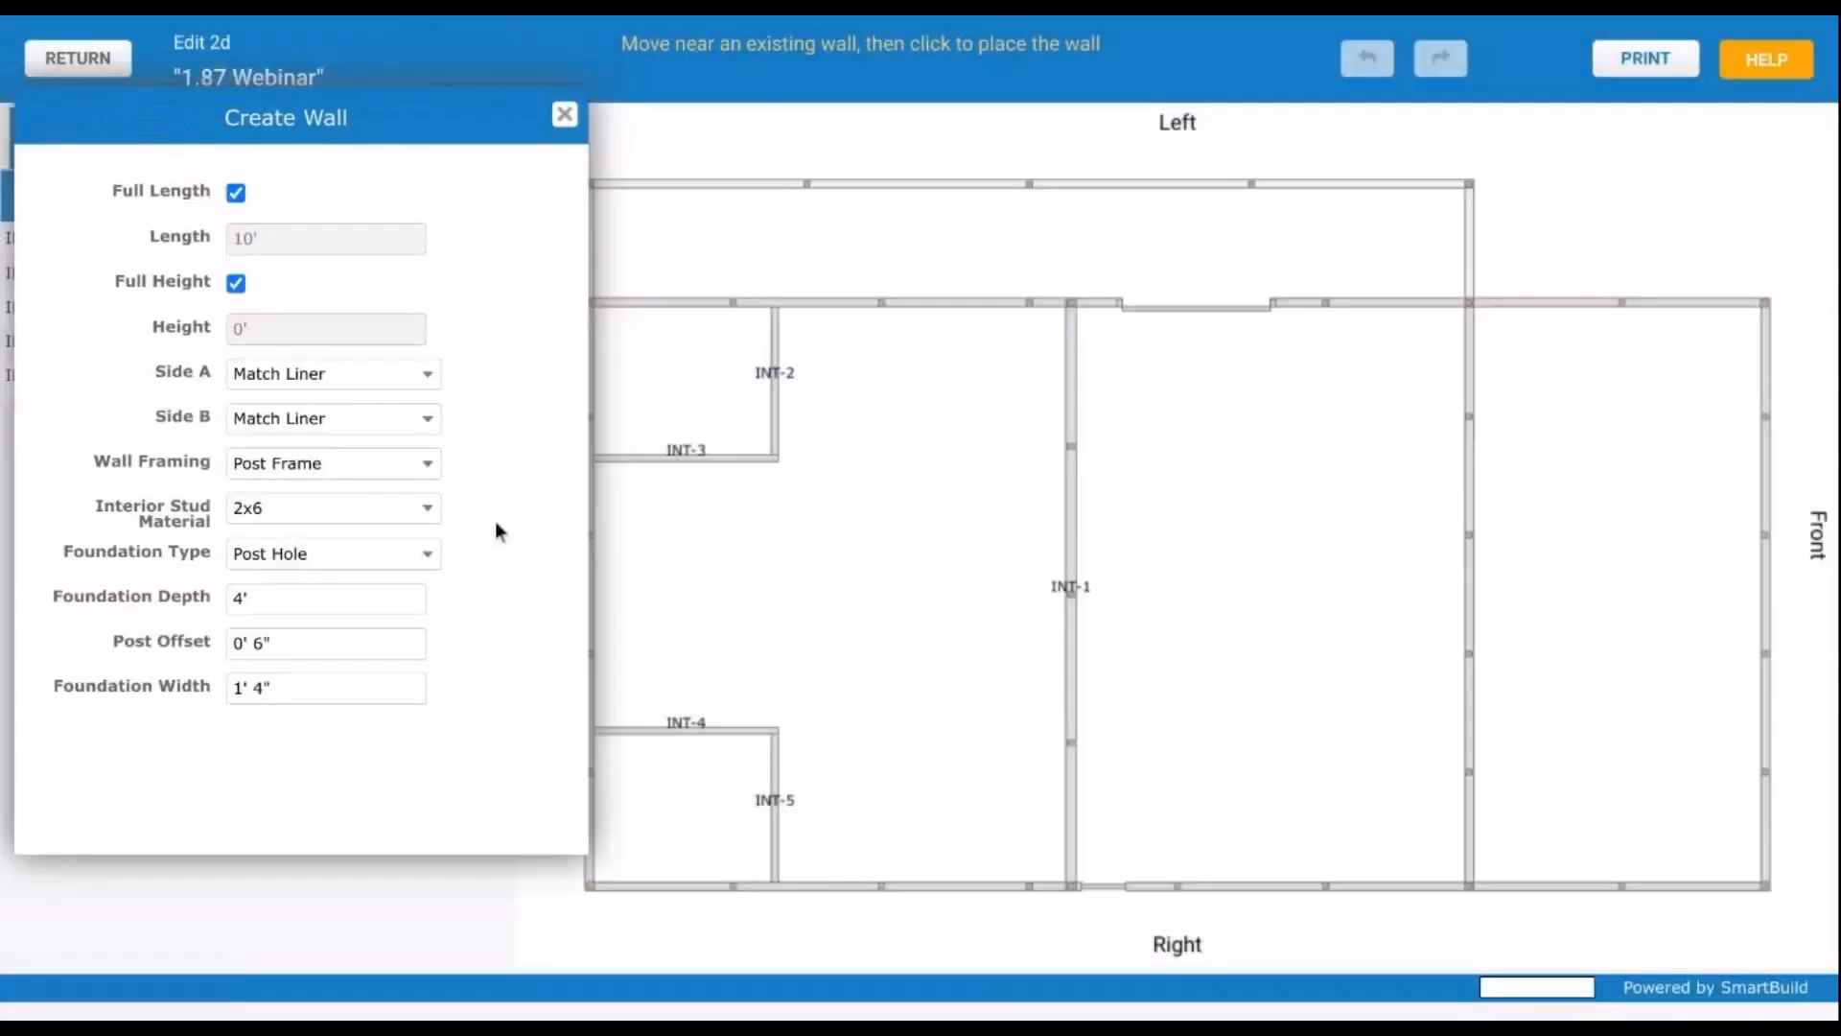
click(1072, 499)
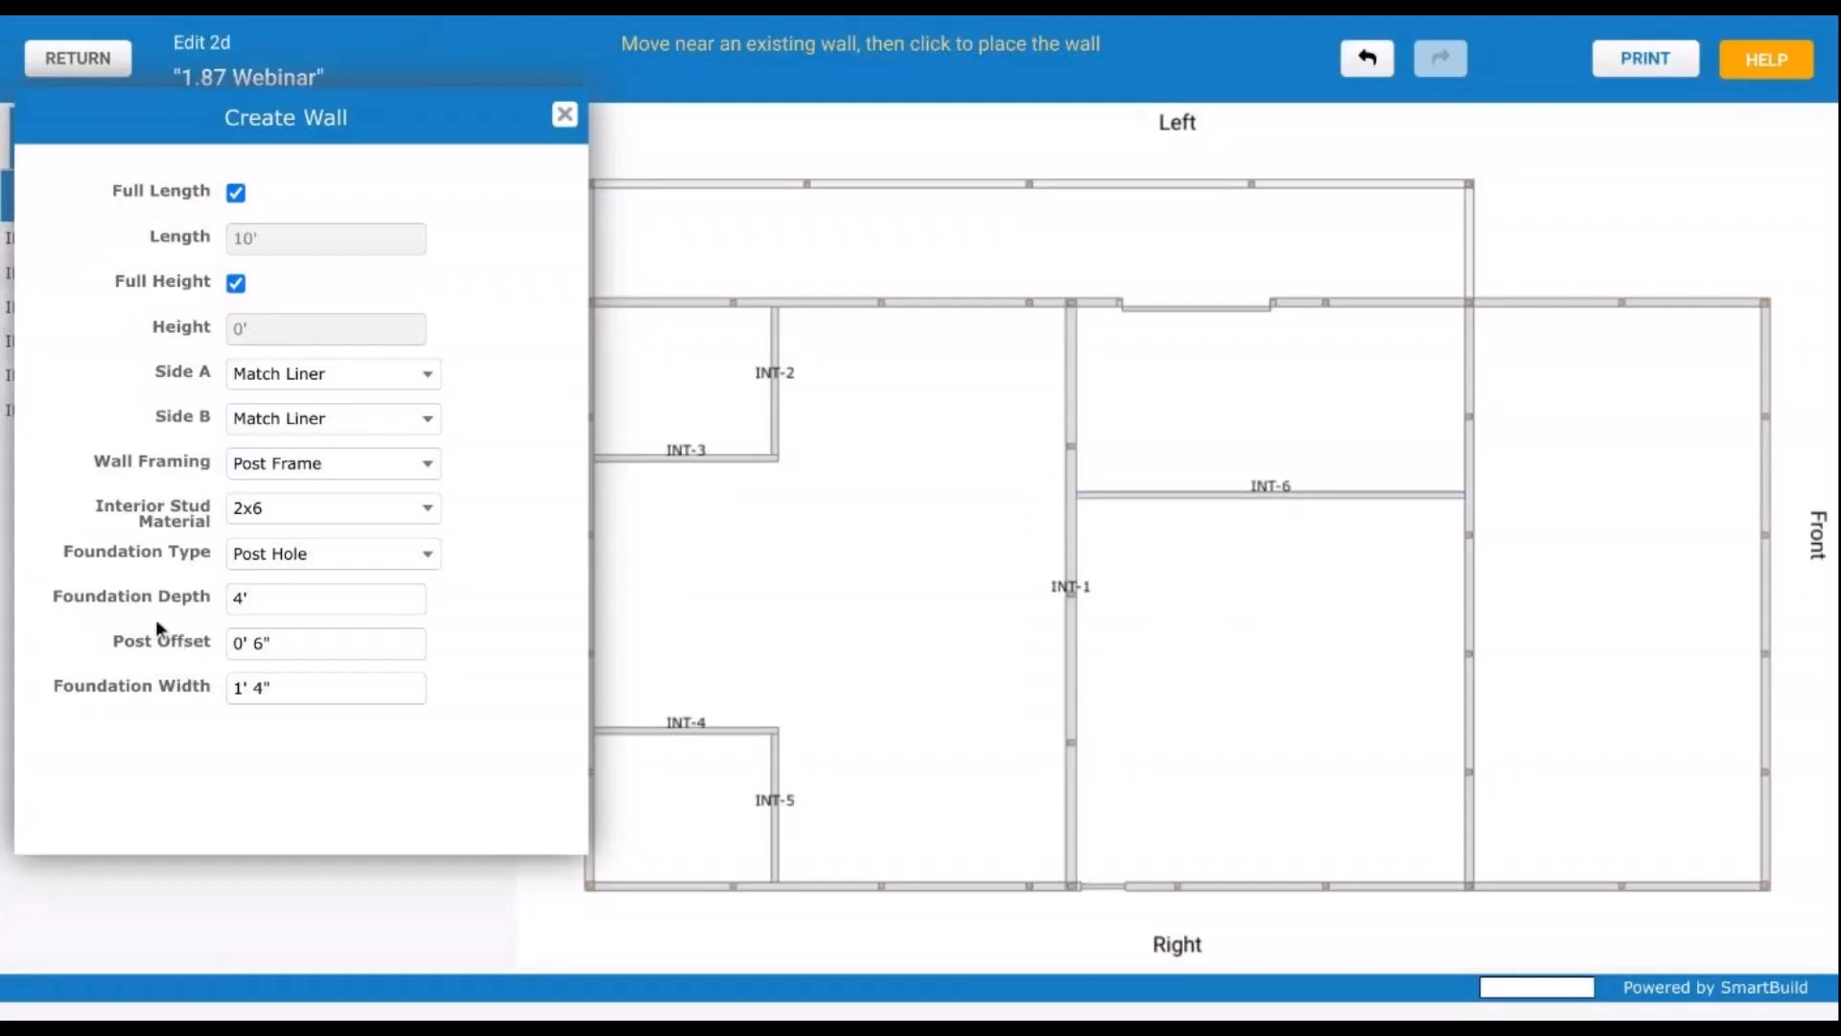
Step: Turn off full height in the wall creation settings and set the wall height to 8'
click(237, 285)
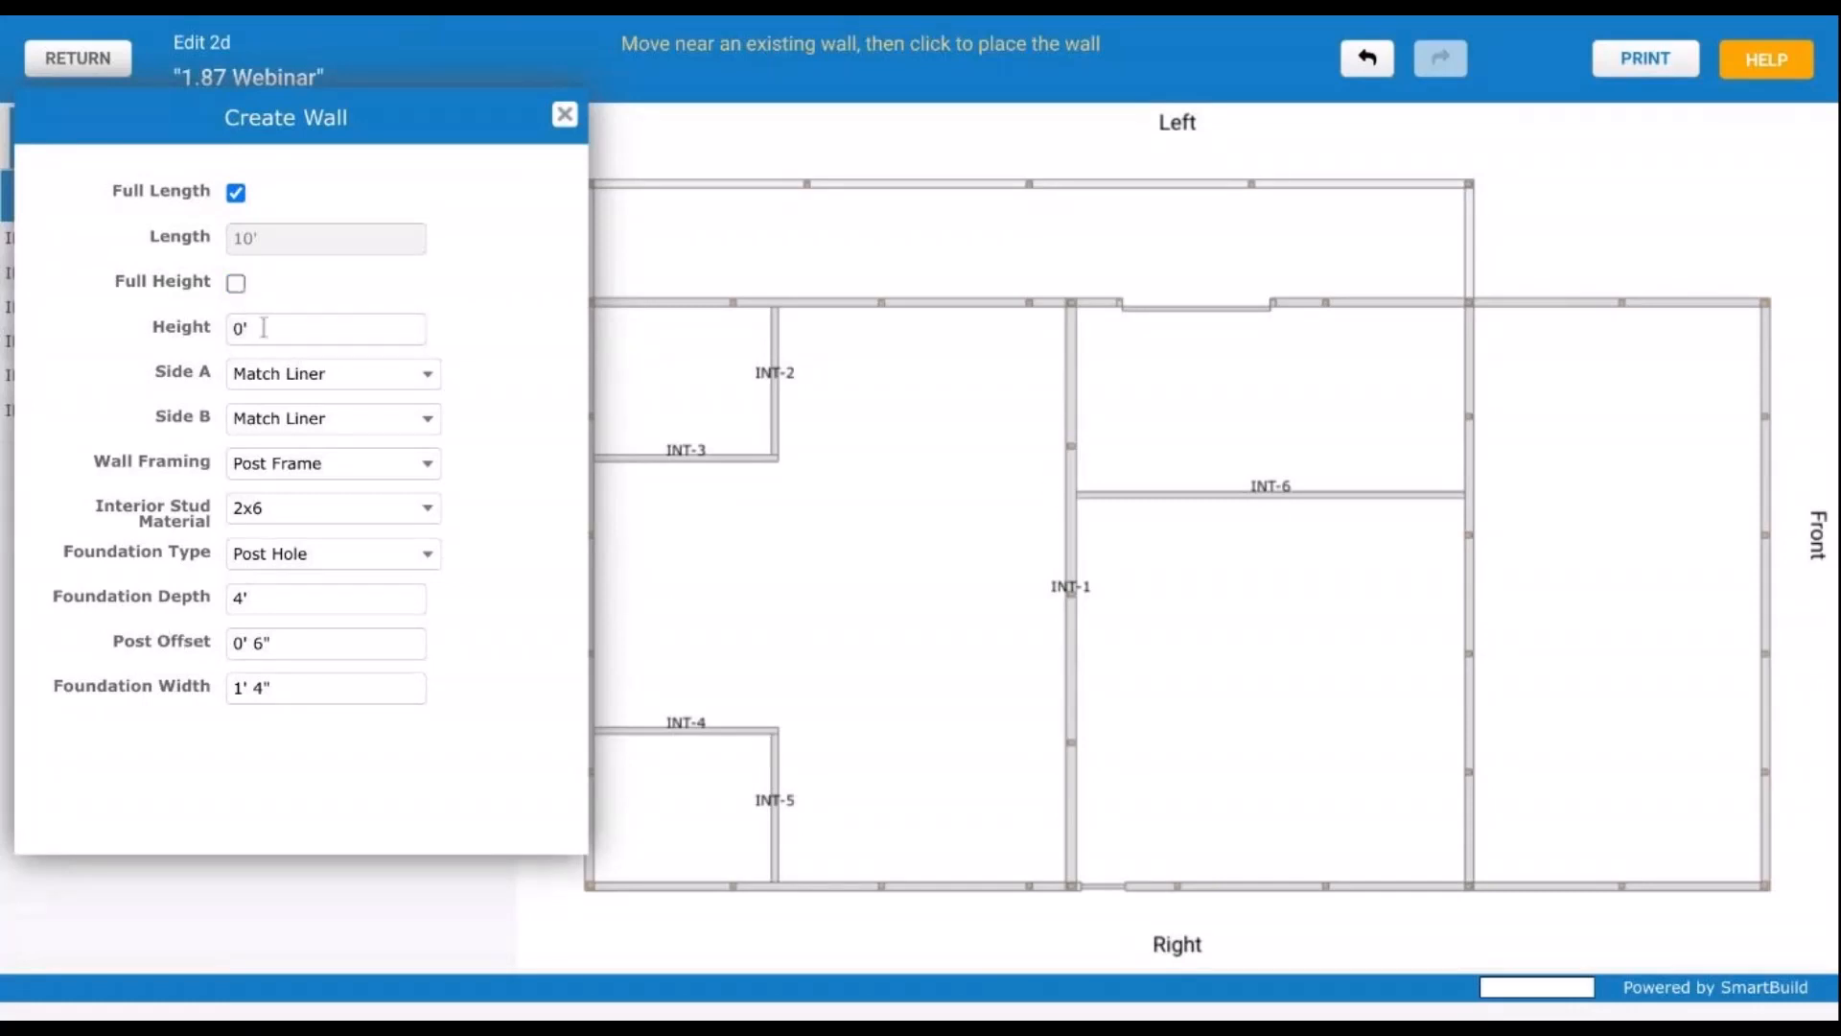
click(251, 329)
text(8)
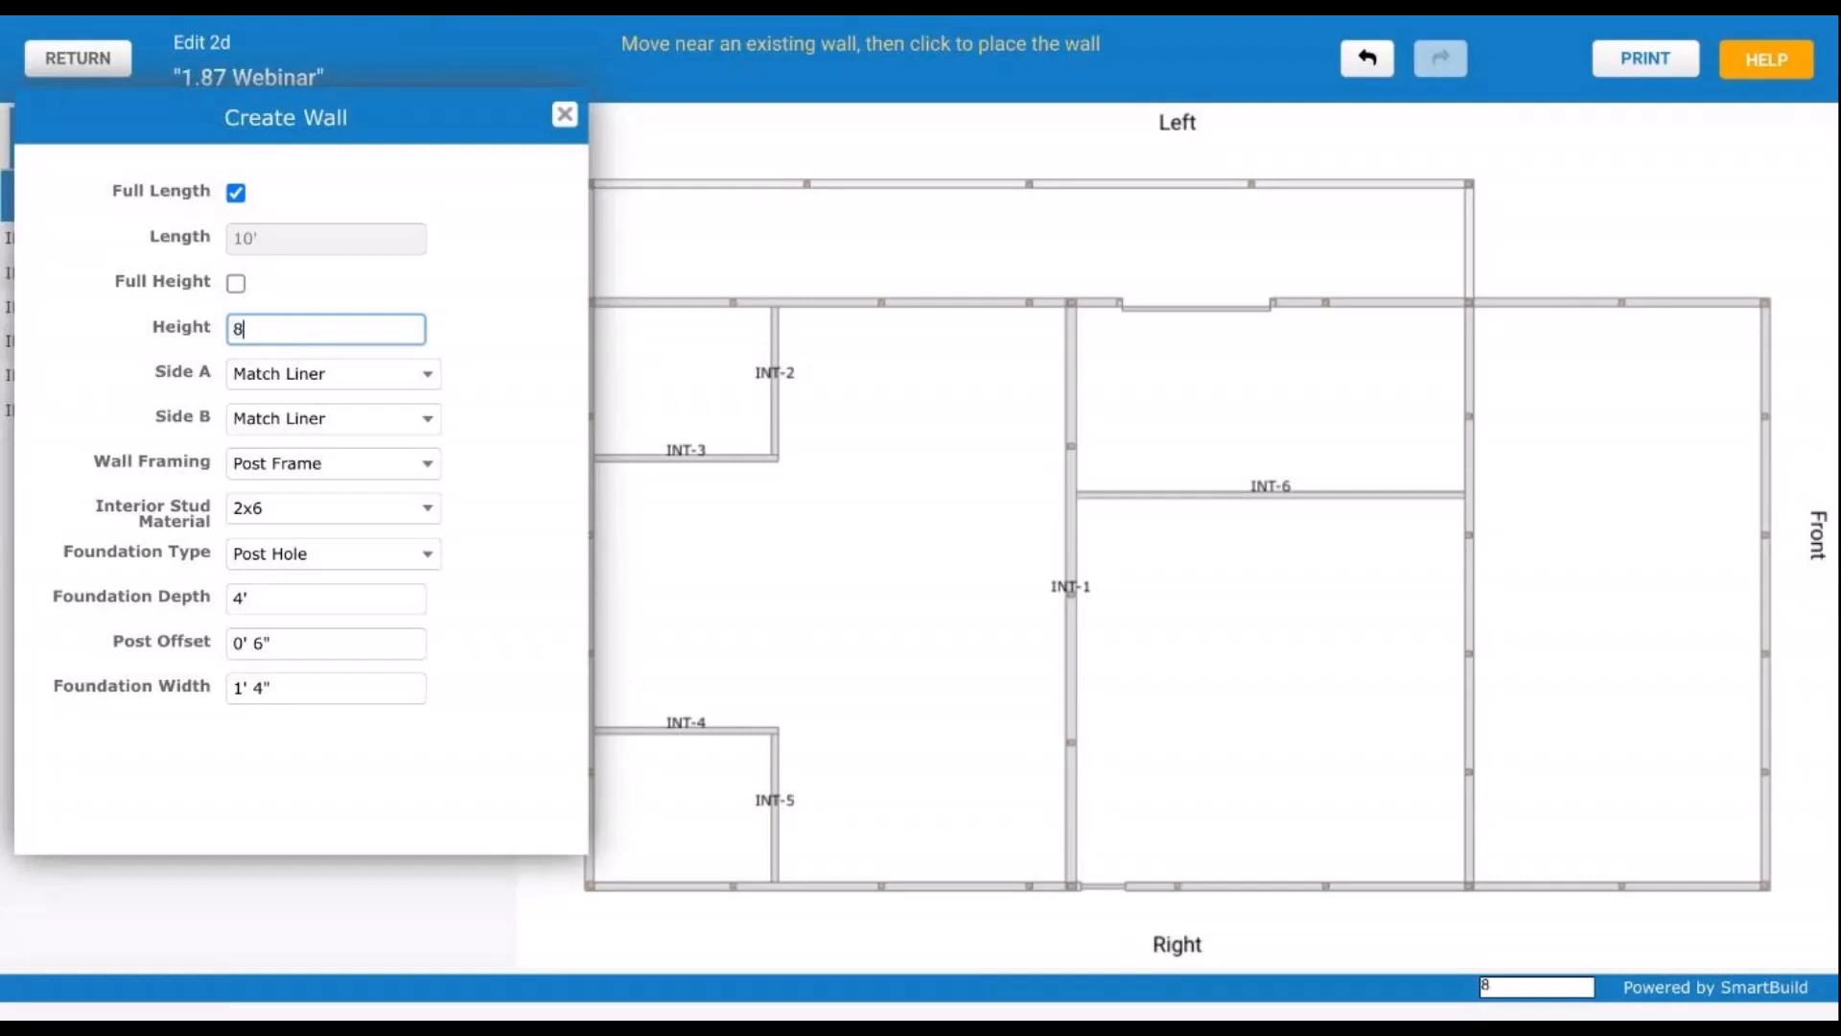
click(82, 337)
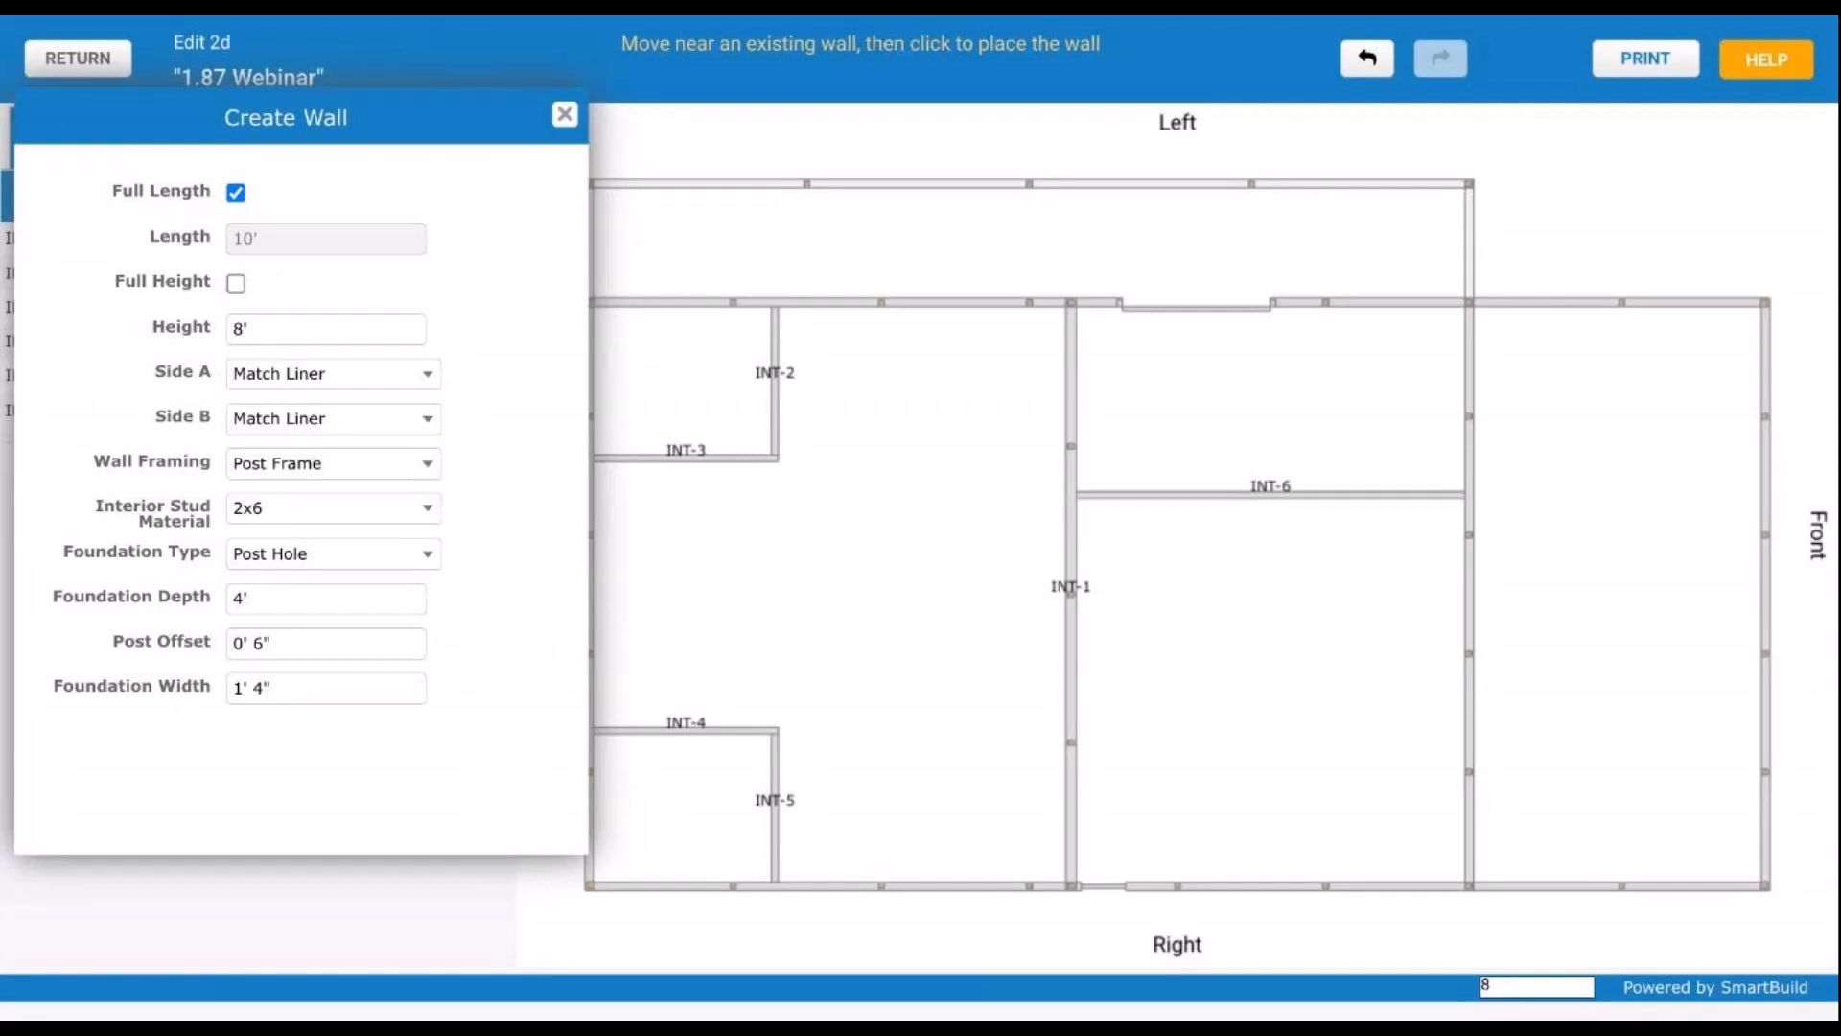
Step: Finish creating walls and return to the job with the floor plan changes saved
click(563, 115)
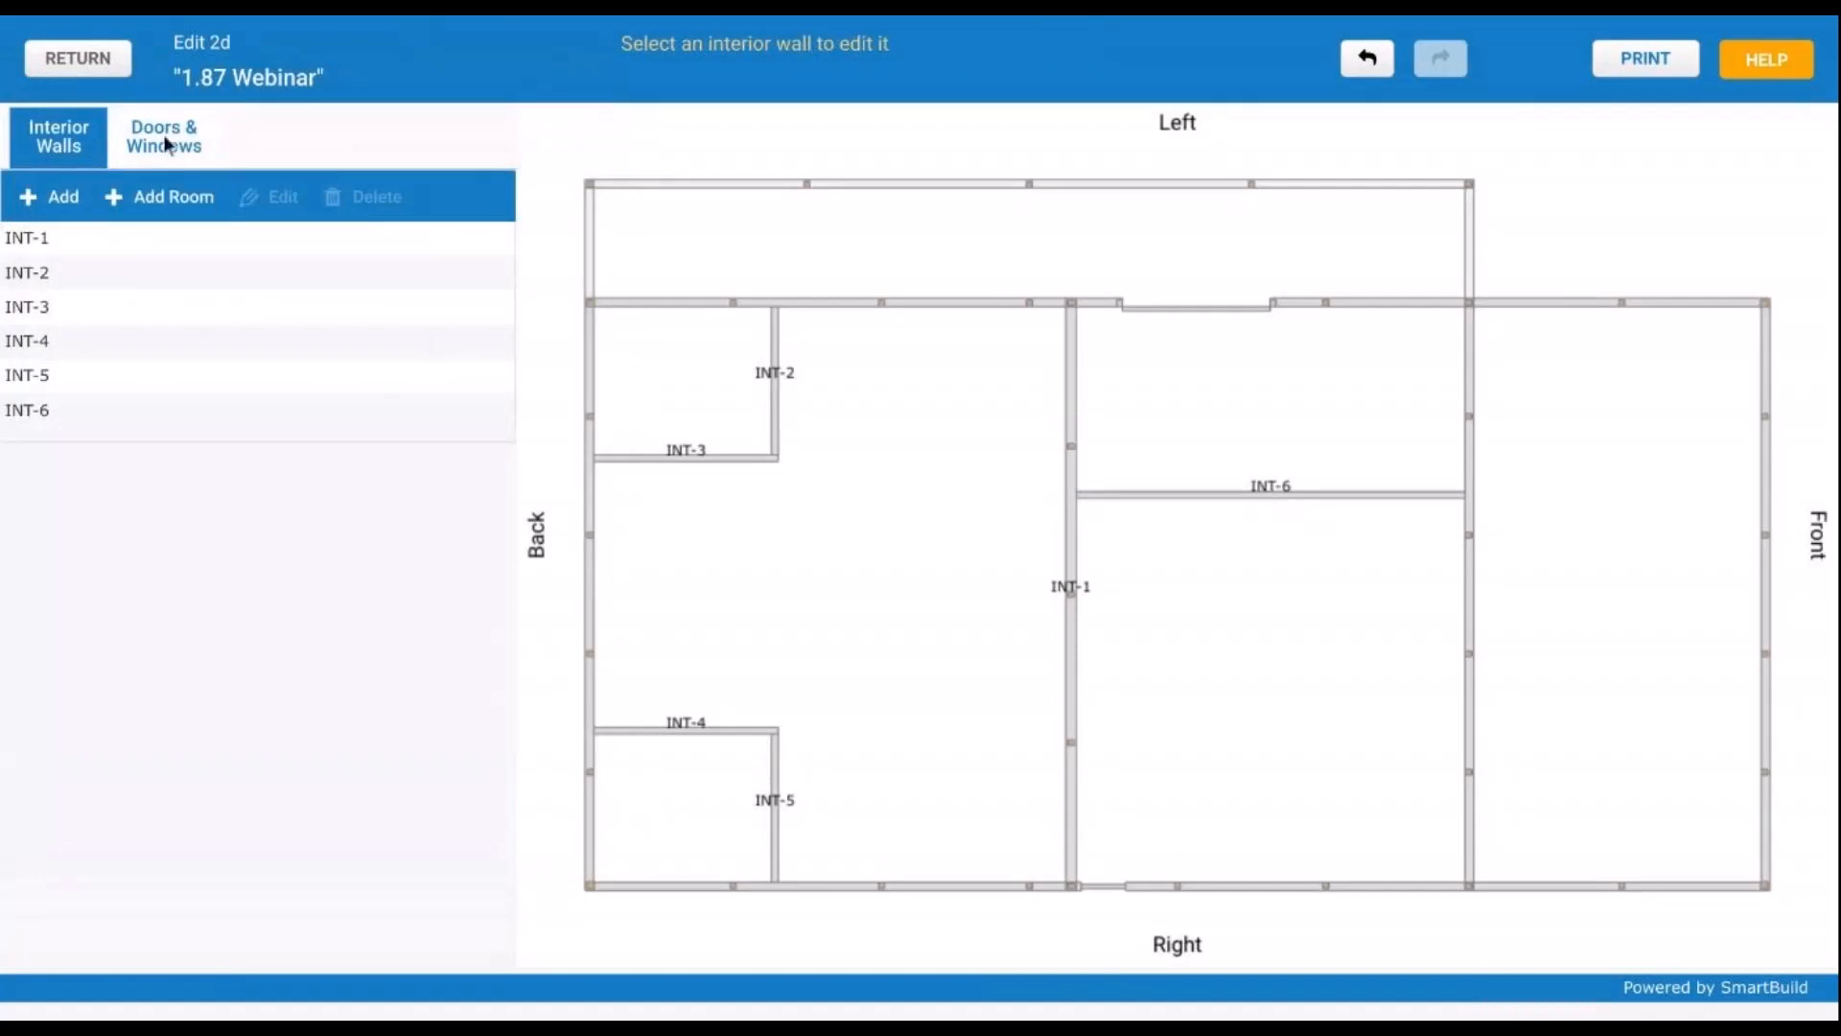
click(78, 59)
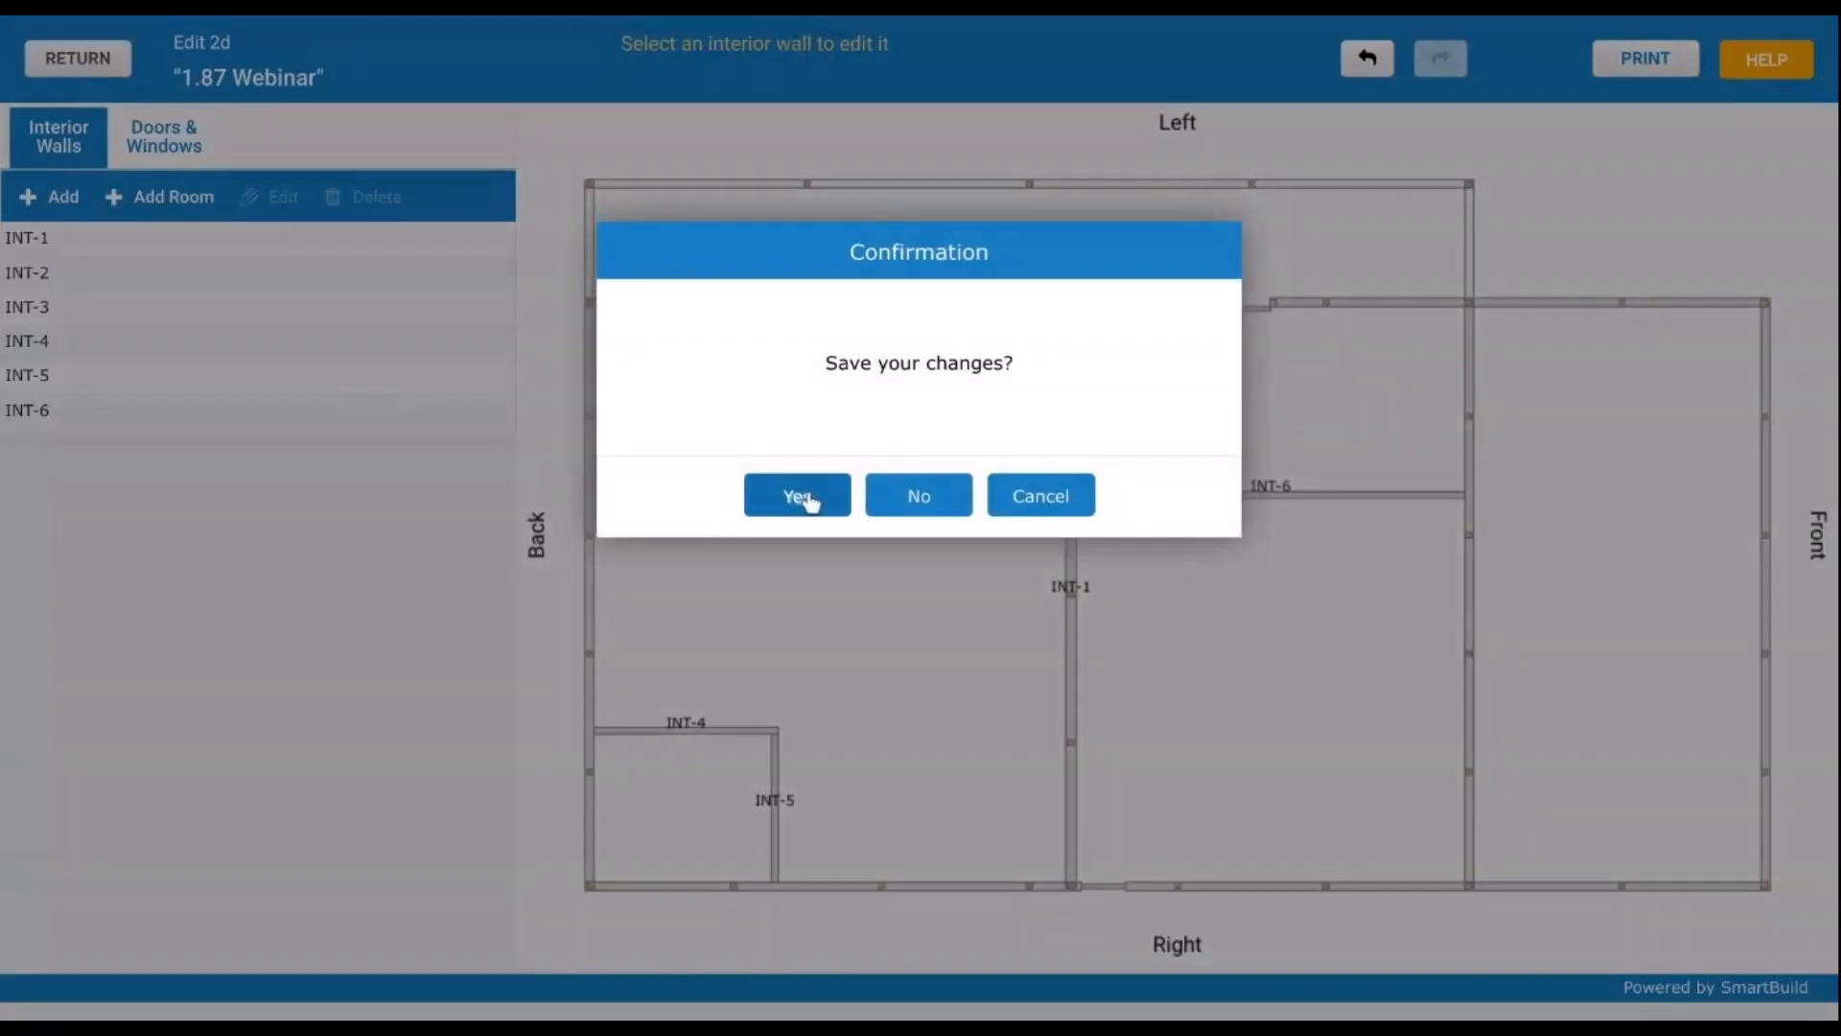
click(808, 497)
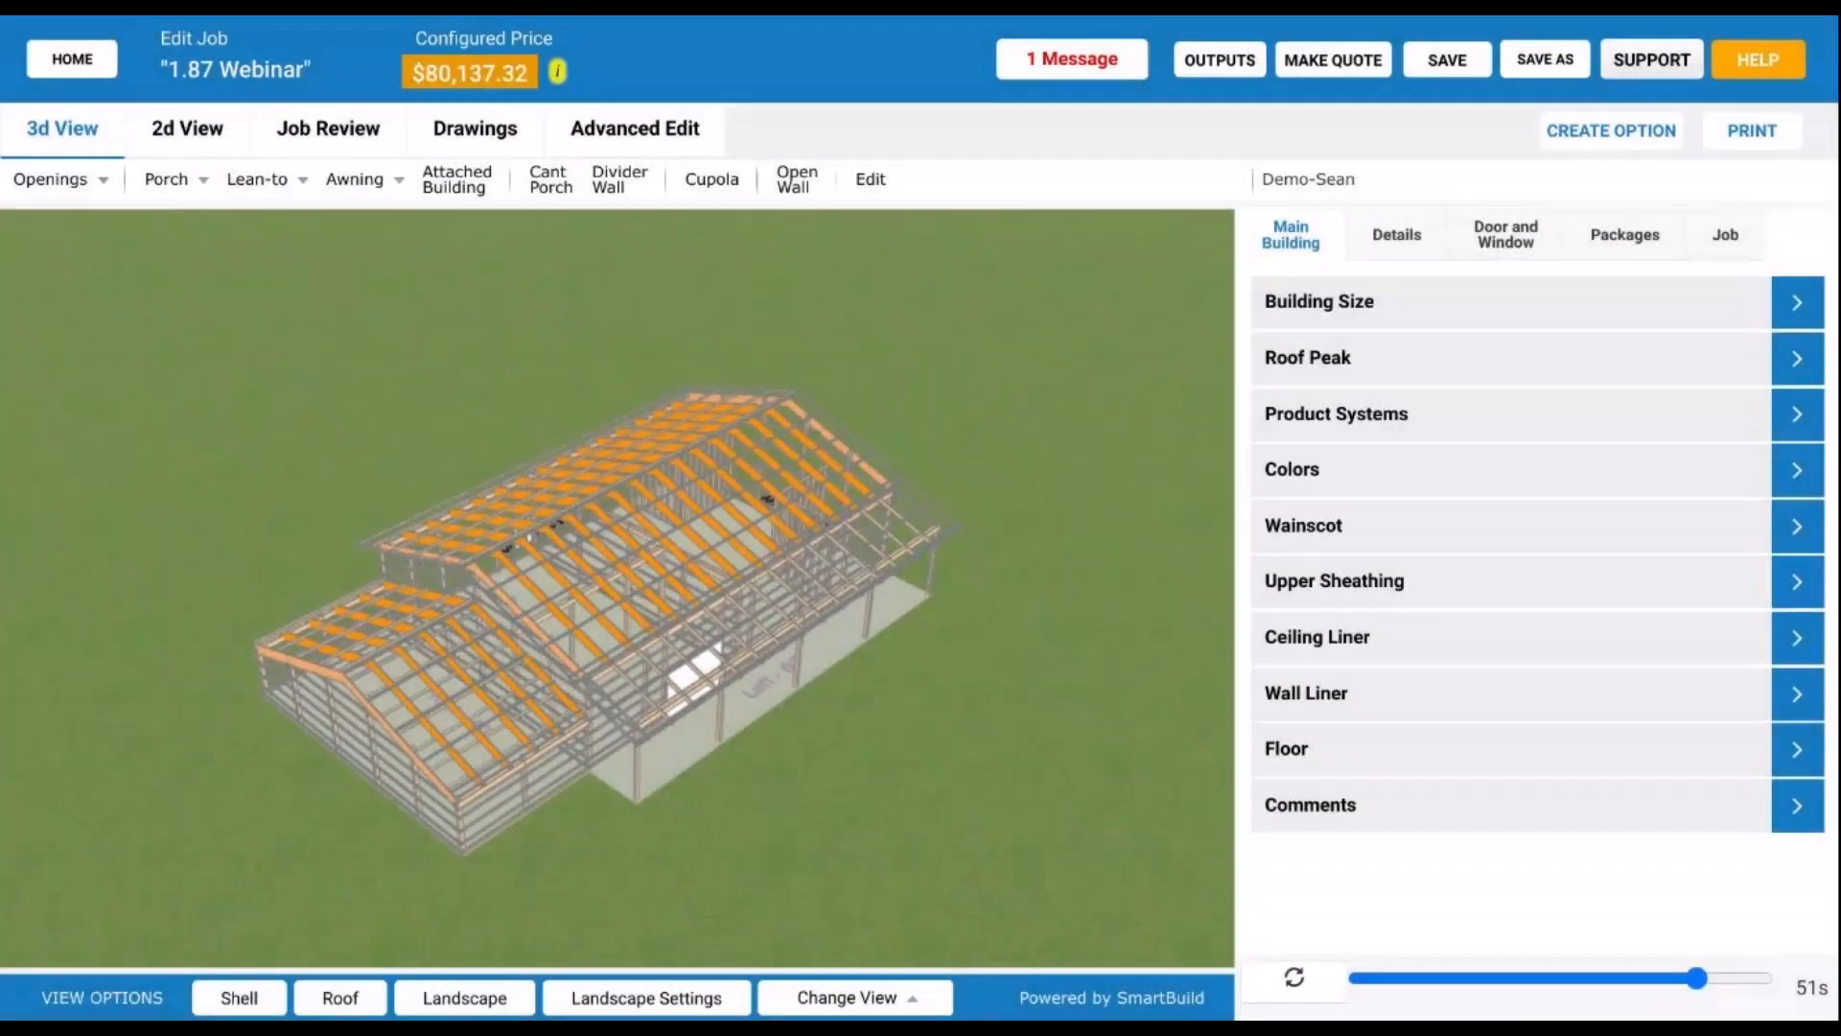
Step: Examine the new interior wall's posts, girts and carrier beam where it meets the divider wall in 3D
drag(467, 674, 534, 589)
scroll(527, 604, up, 5)
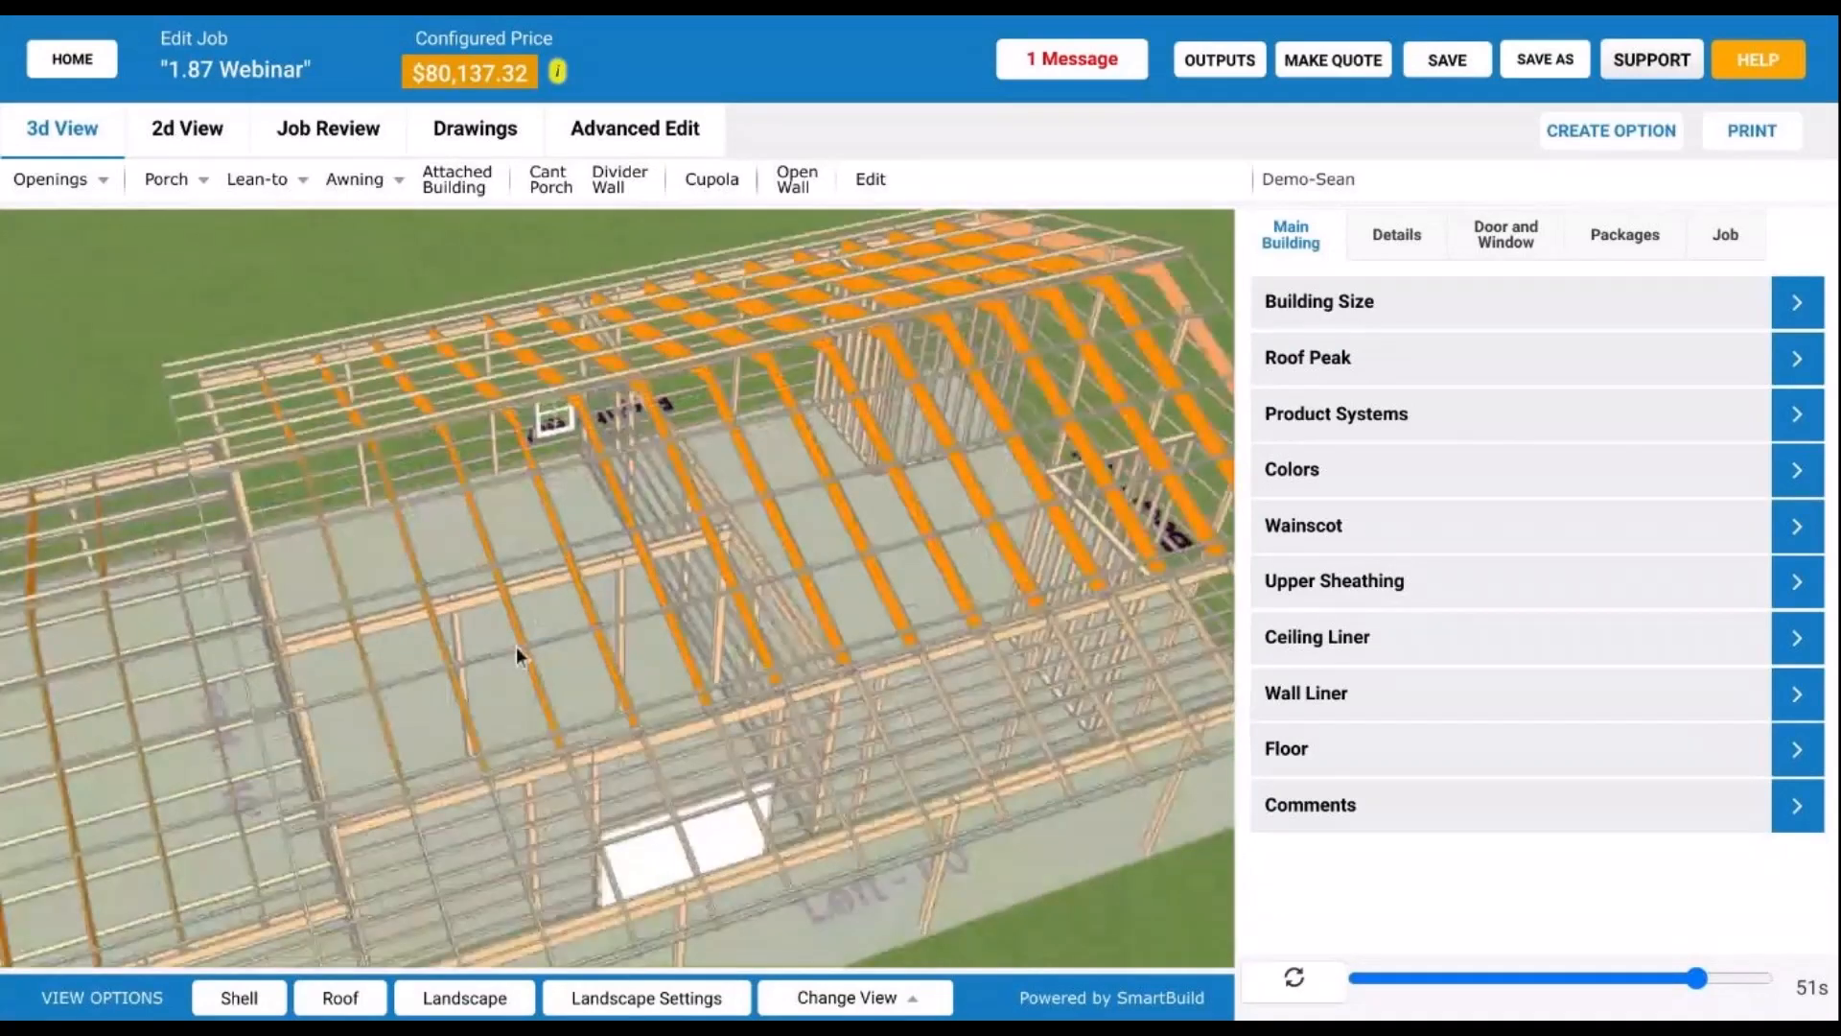
scroll(722, 602, up, 10)
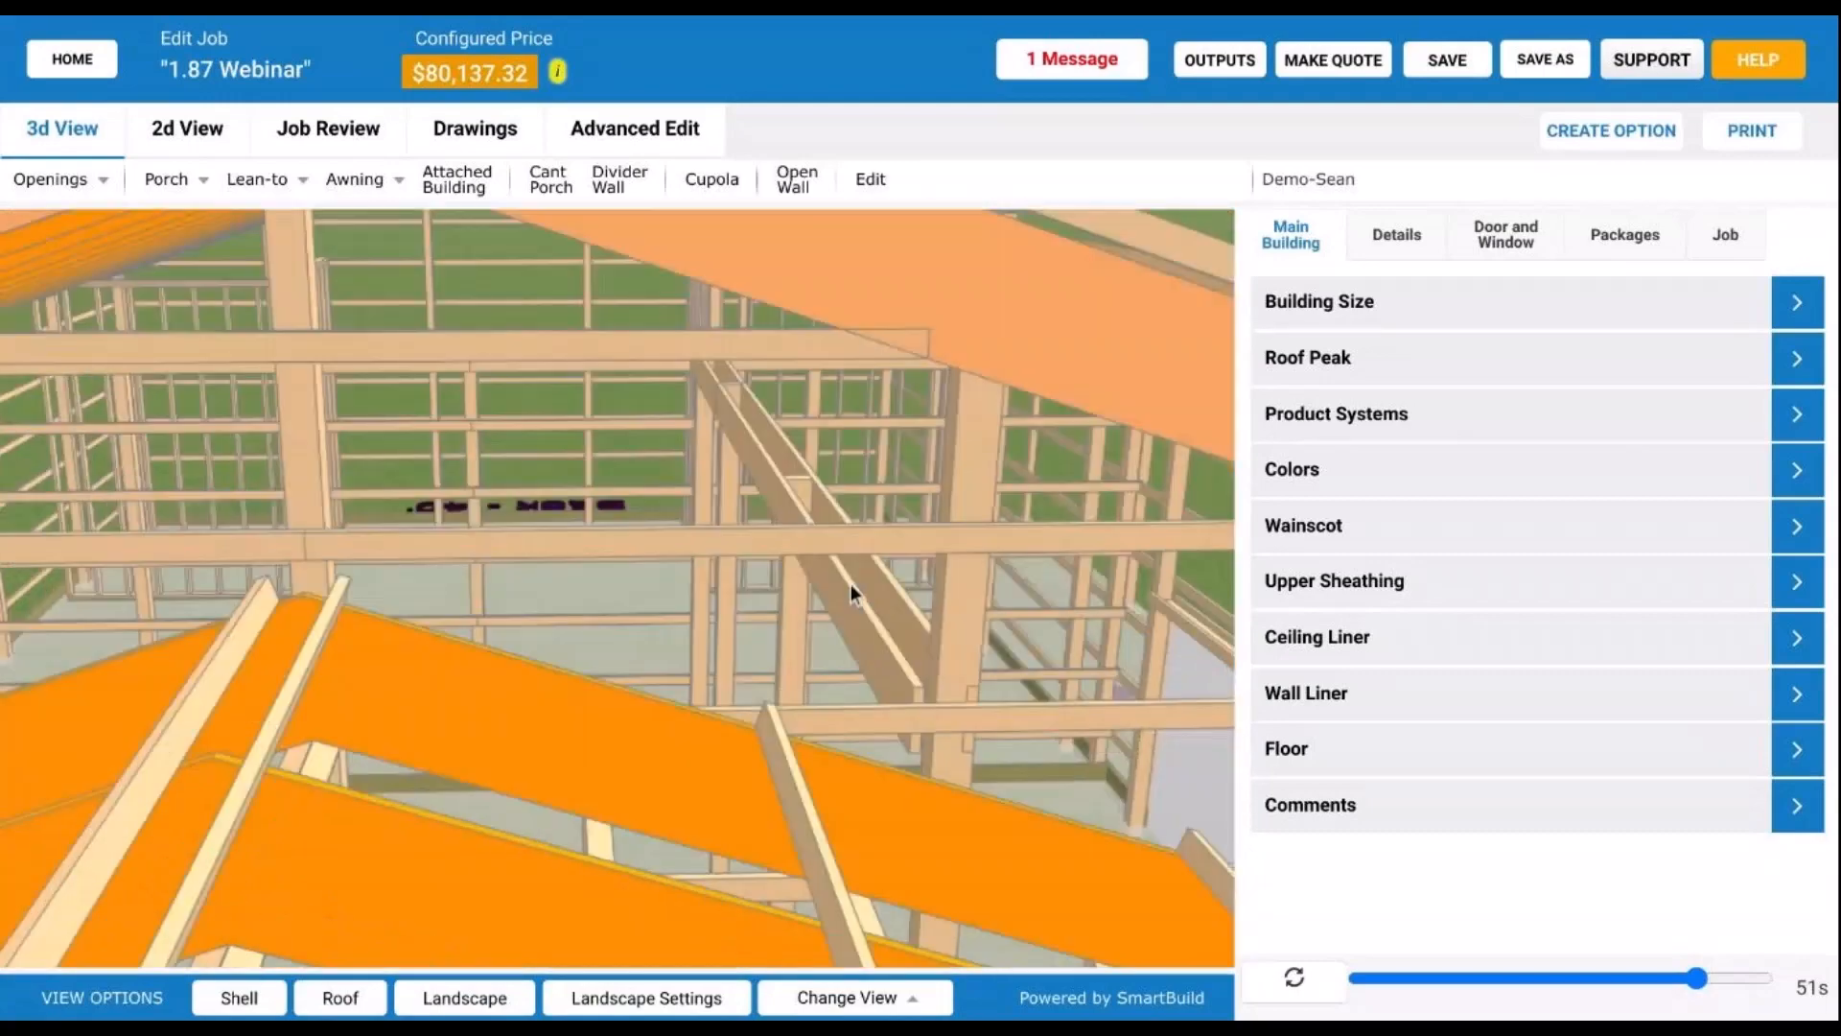
drag(850, 584, 400, 497)
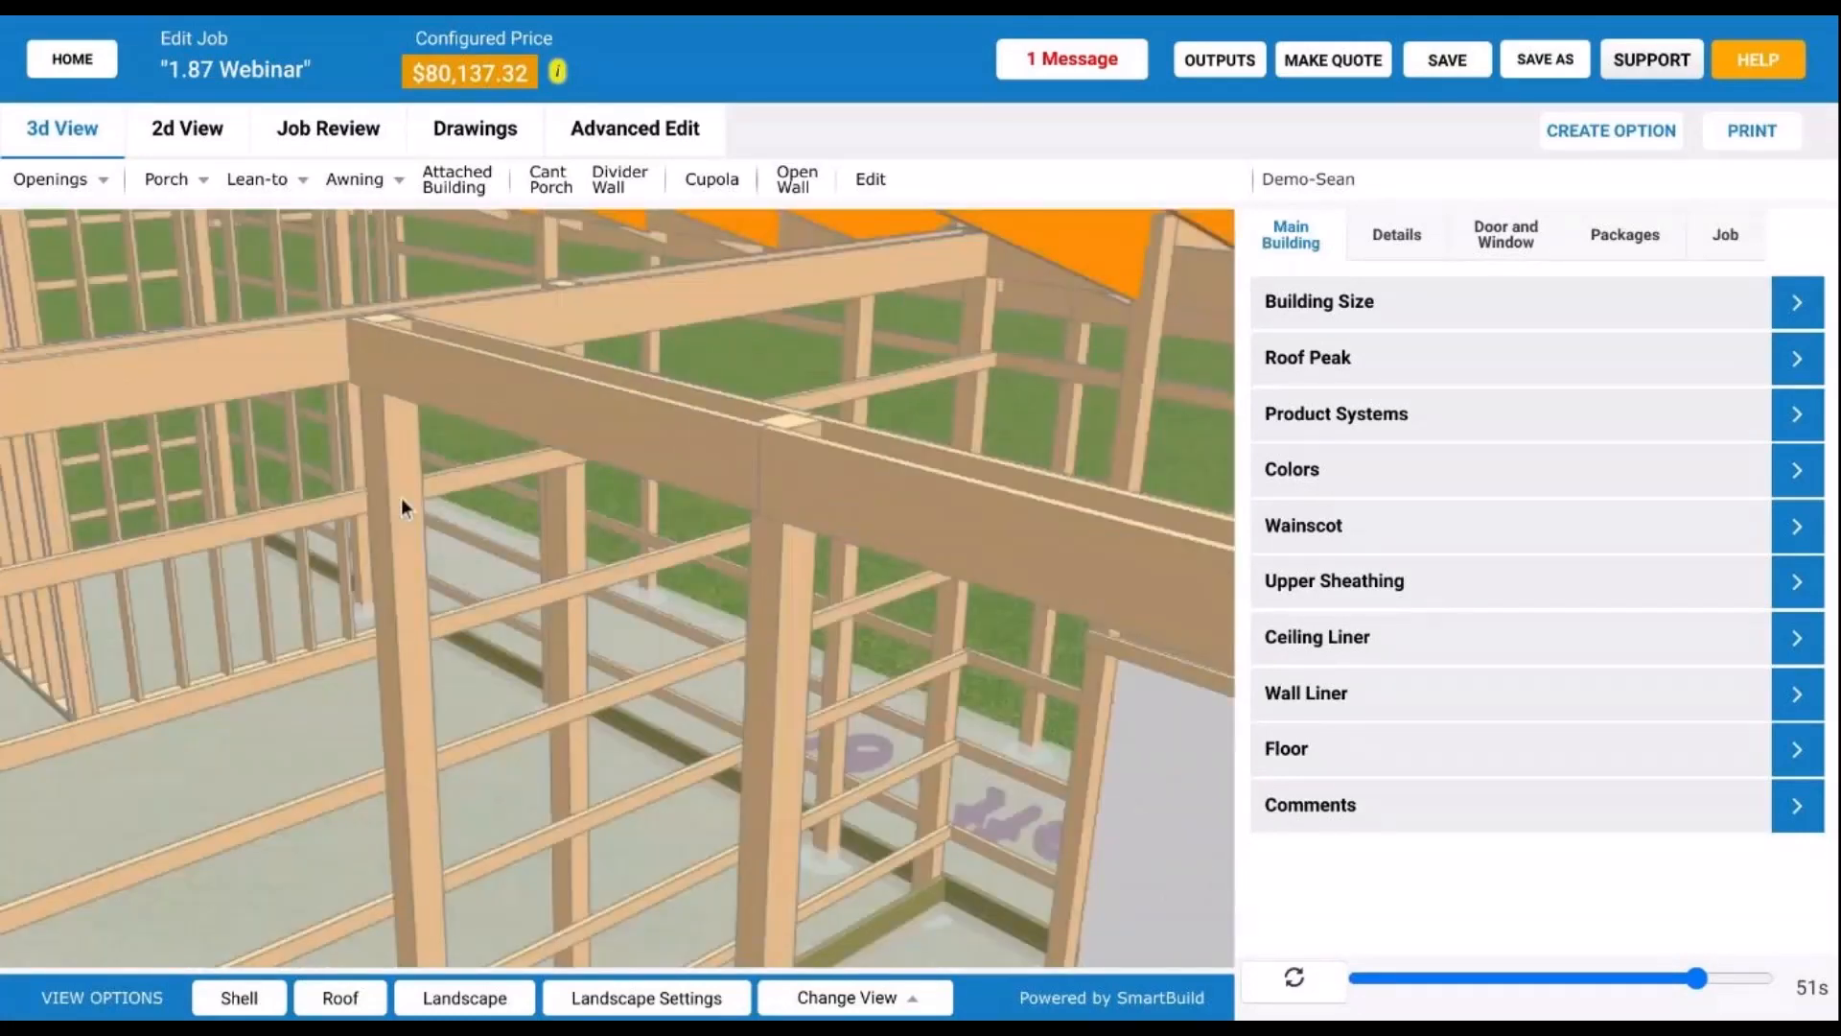